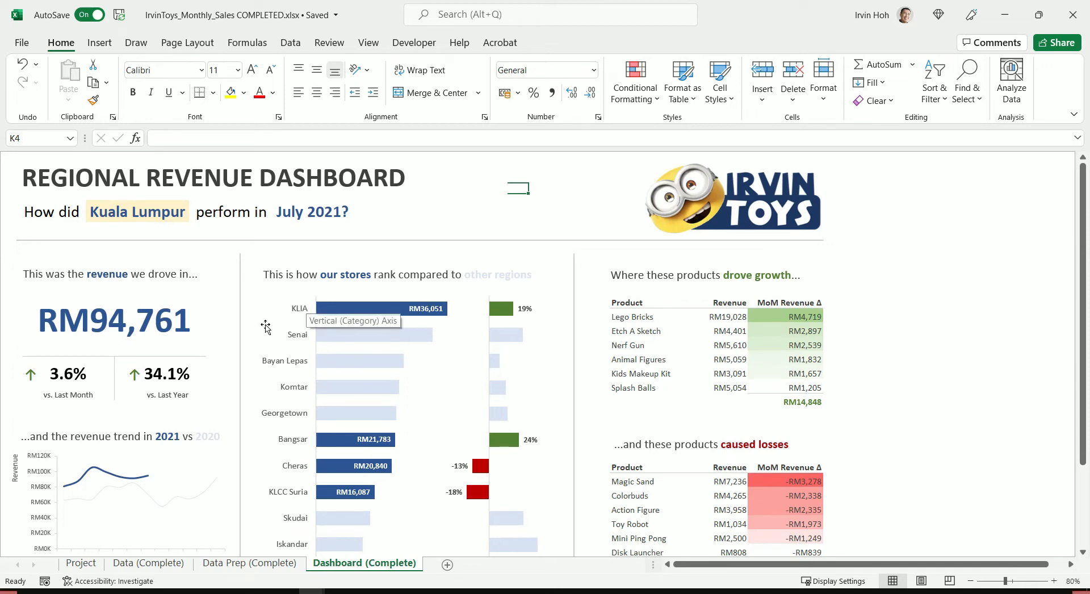
Change the region selection in the completed dashboard's heading to Penang.
{"action": "left_click", "coordinate": [152, 214]}
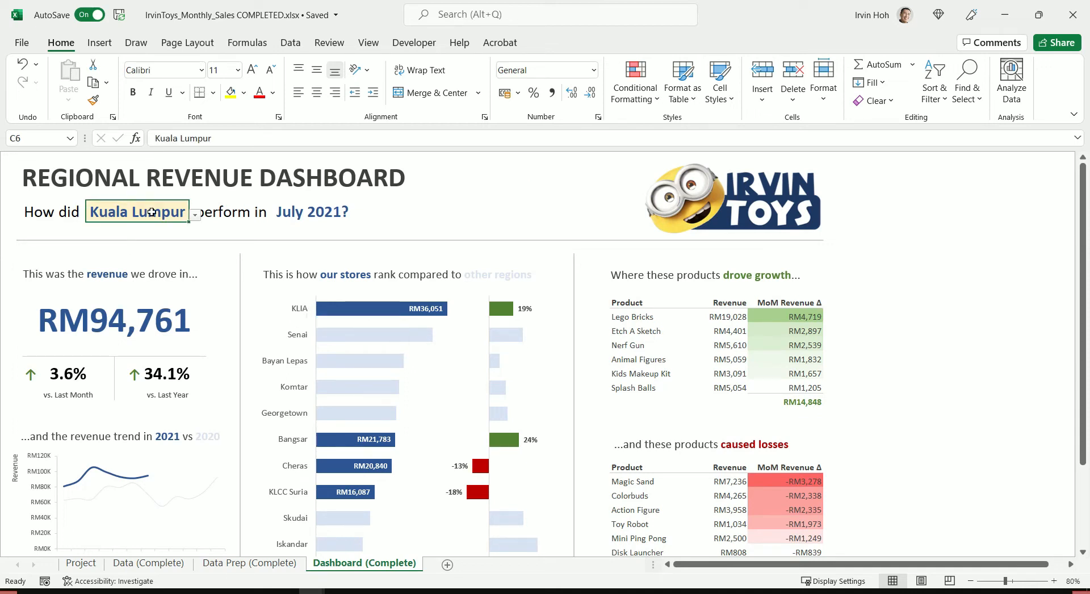
{"action": "left_click", "coordinate": [195, 215]}
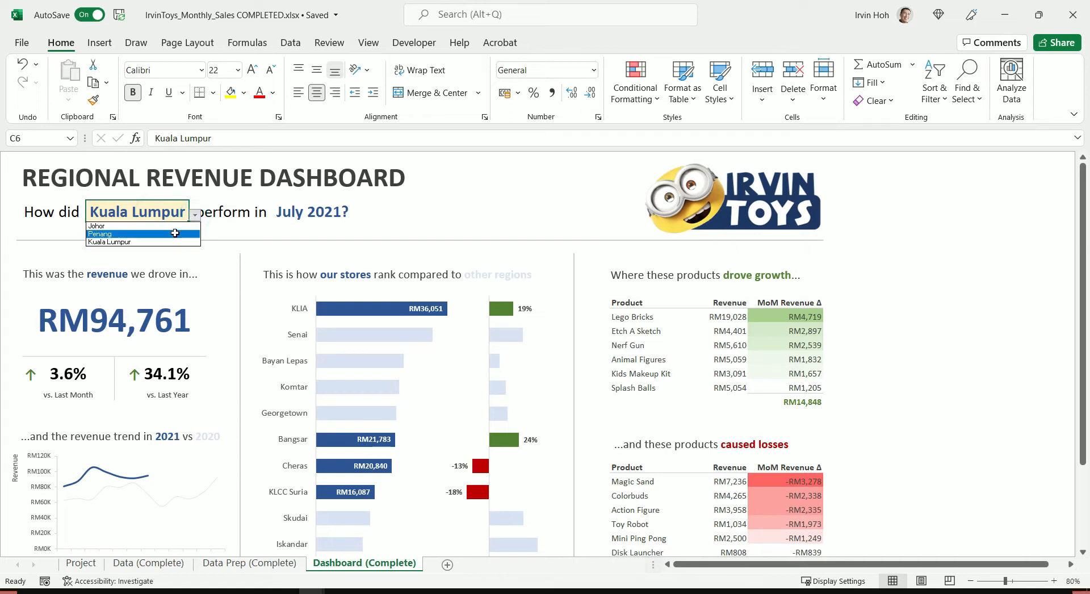
{"action": "left_click", "coordinate": [175, 233]}
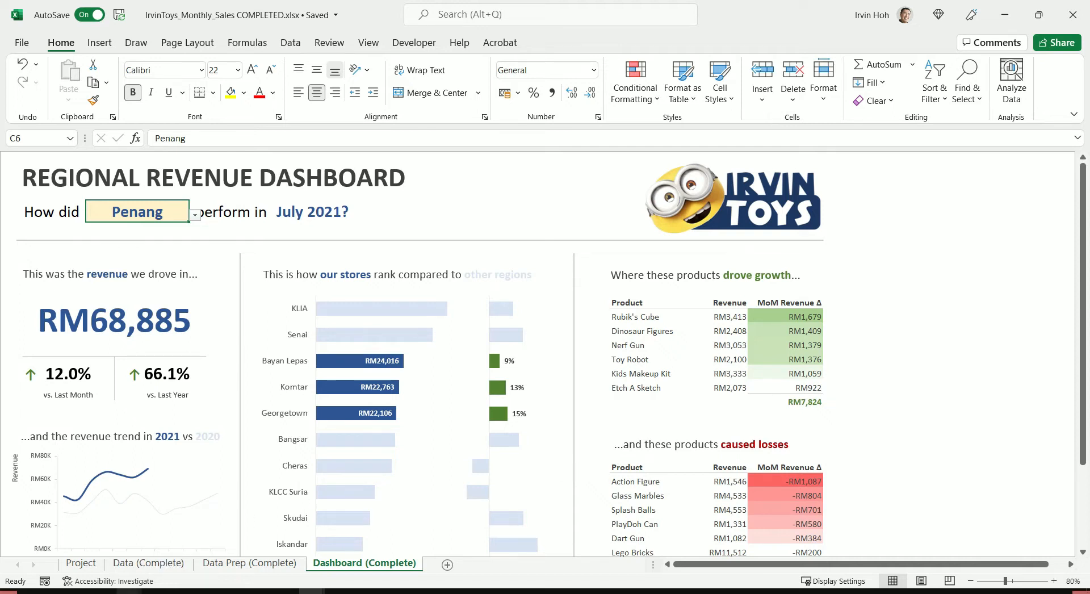
Switch to the Project 2 folder in File Explorer and look over the workbooks and logo file it contains.
{"action": "mouse_move", "coordinate": [128, 591]}
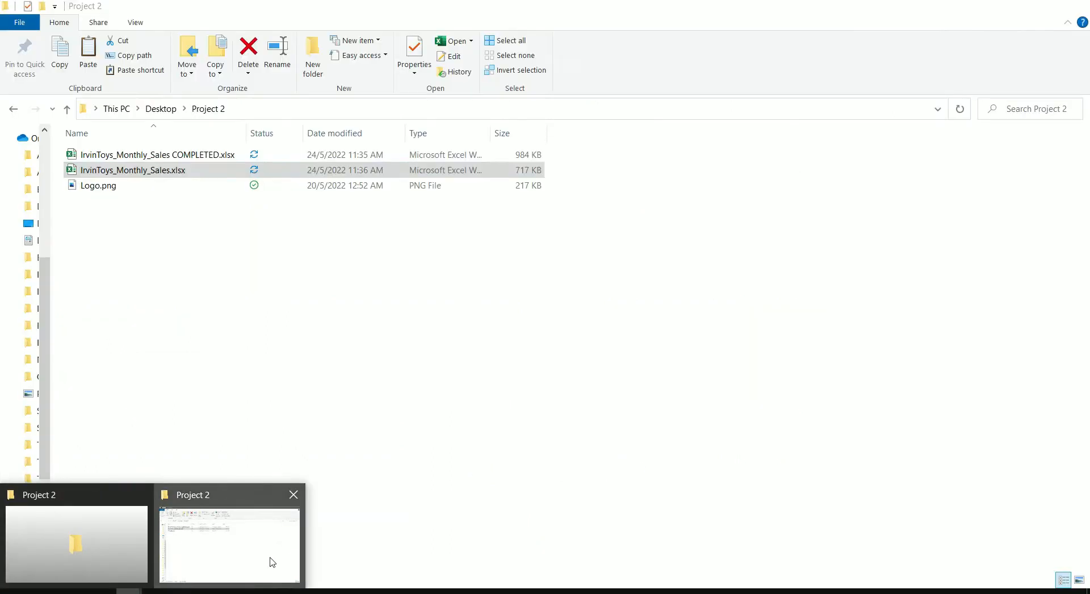
{"action": "left_click", "coordinate": [274, 562]}
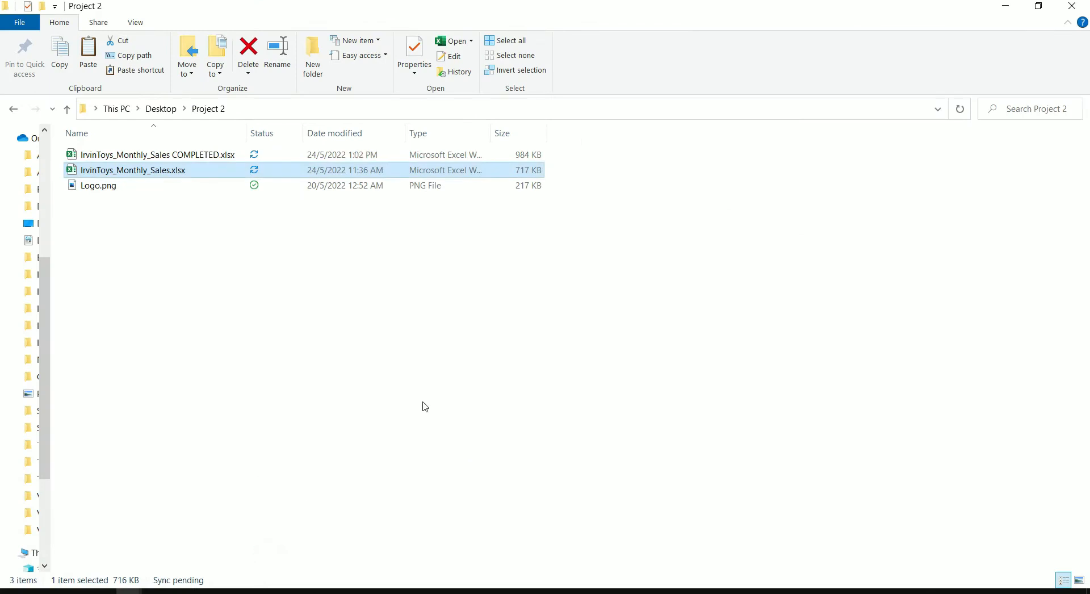
{"action": "left_click", "coordinate": [168, 260]}
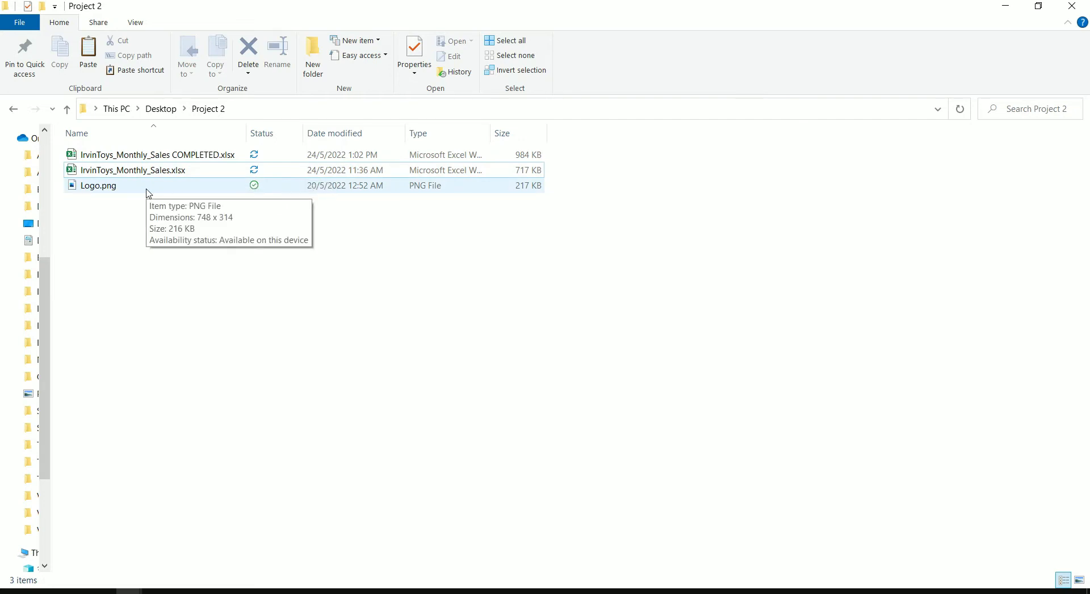
{"action": "left_click", "coordinate": [146, 330]}
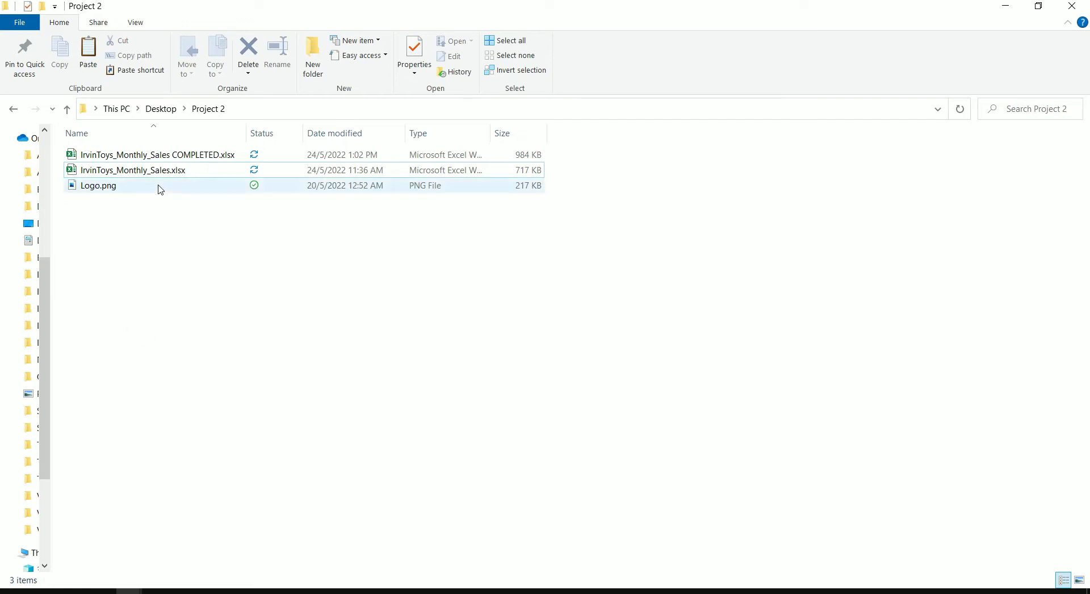
{"action": "left_click", "coordinate": [187, 176]}
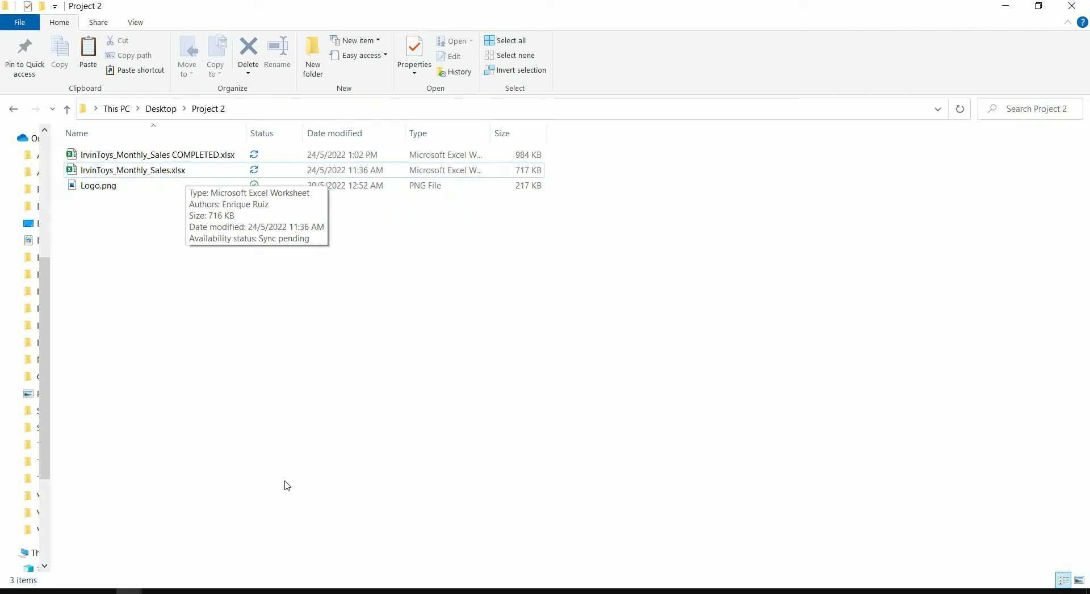
Switch to the IrvinToys_Monthly_Sales.xlsx workbook and read the project brief and its key questions.
{"action": "left_click", "coordinate": [311, 590]}
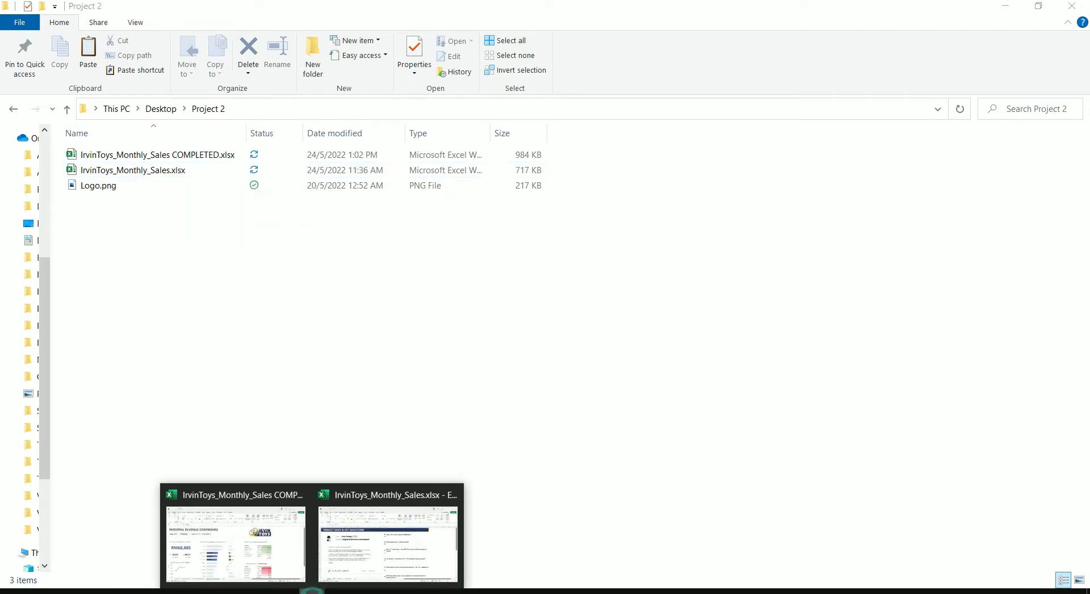
{"action": "left_click", "coordinate": [374, 571]}
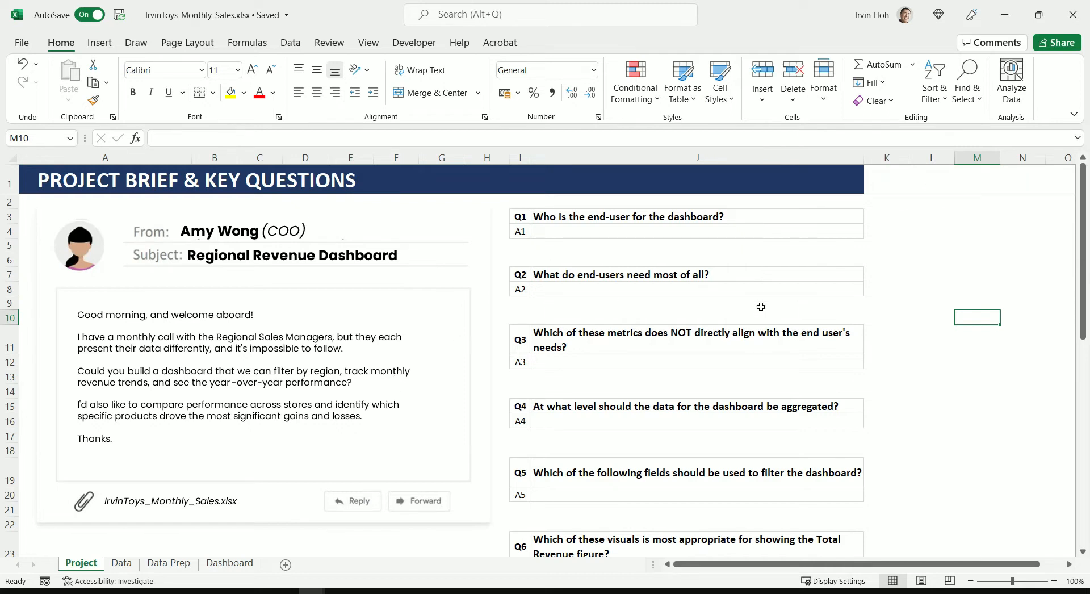
{"action": "scroll", "coordinate": [654, 329], "scroll_direction": "down", "scroll_amount": 3}
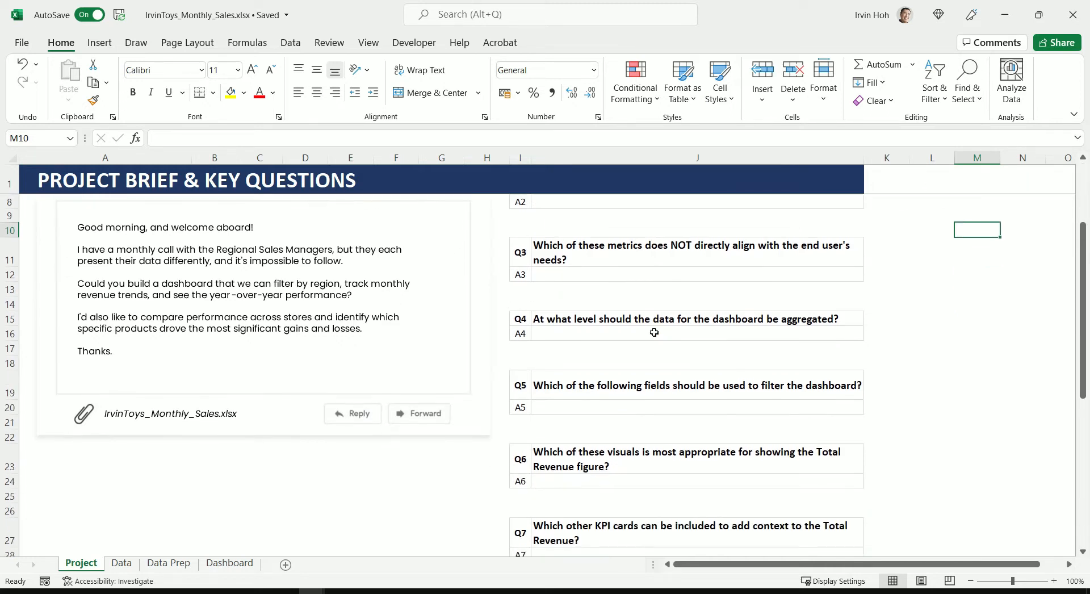
{"action": "scroll", "coordinate": [654, 332], "scroll_direction": "up", "scroll_amount": 2}
{"action": "scroll", "coordinate": [654, 332], "scroll_direction": "up", "scroll_amount": 1}
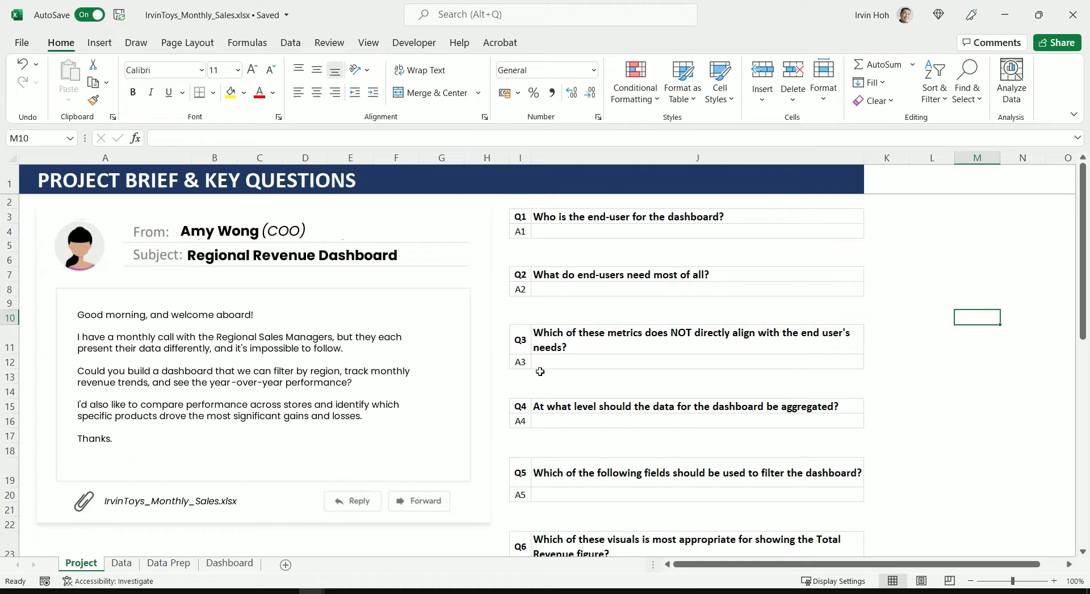
Answer Q1 about the dashboard's end-user with "D - Both A & B" and check the feedback beside it.
{"action": "left_click", "coordinate": [767, 232]}
{"action": "left_click", "coordinate": [871, 232]}
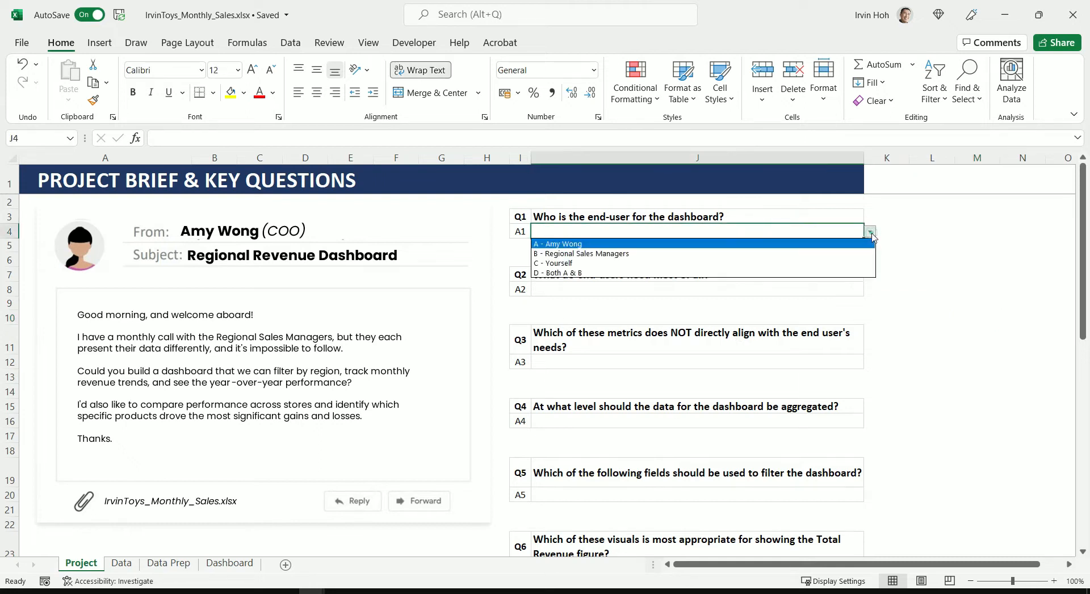
{"action": "left_click", "coordinate": [838, 271]}
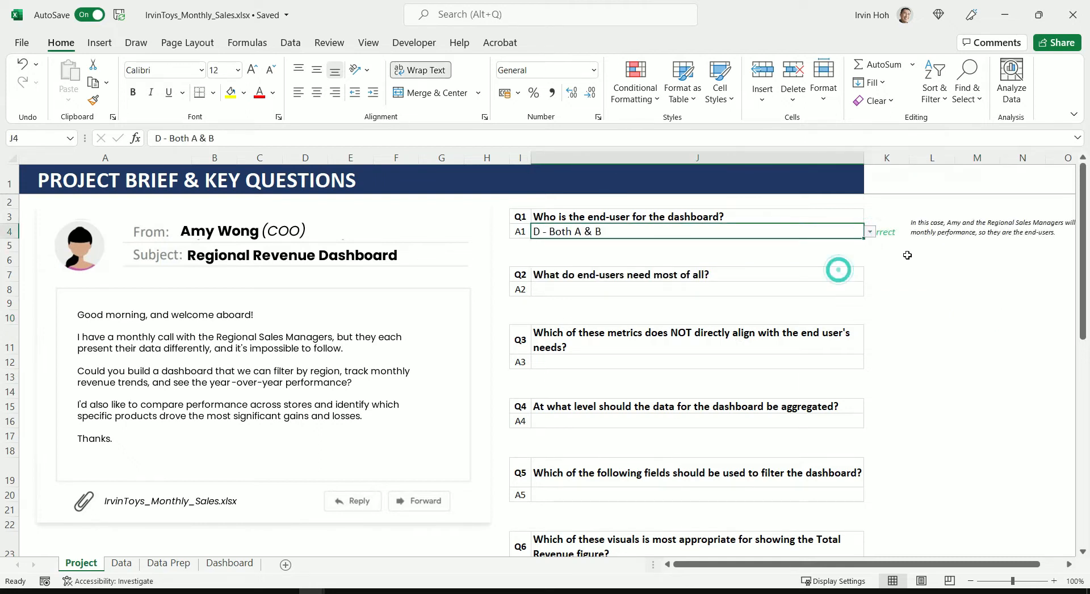
{"action": "left_click", "coordinate": [890, 232]}
{"action": "left_click", "coordinate": [951, 227]}
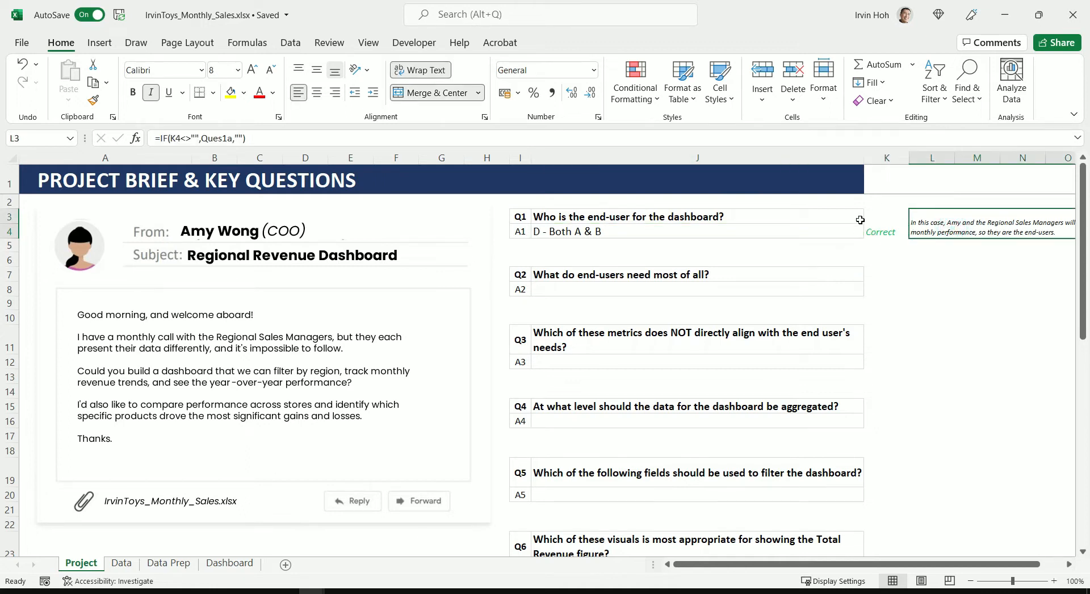
Look through the Data and Data Prep sheets, and return to the Project sheet.
{"action": "left_click", "coordinate": [120, 564]}
{"action": "left_click", "coordinate": [231, 418]}
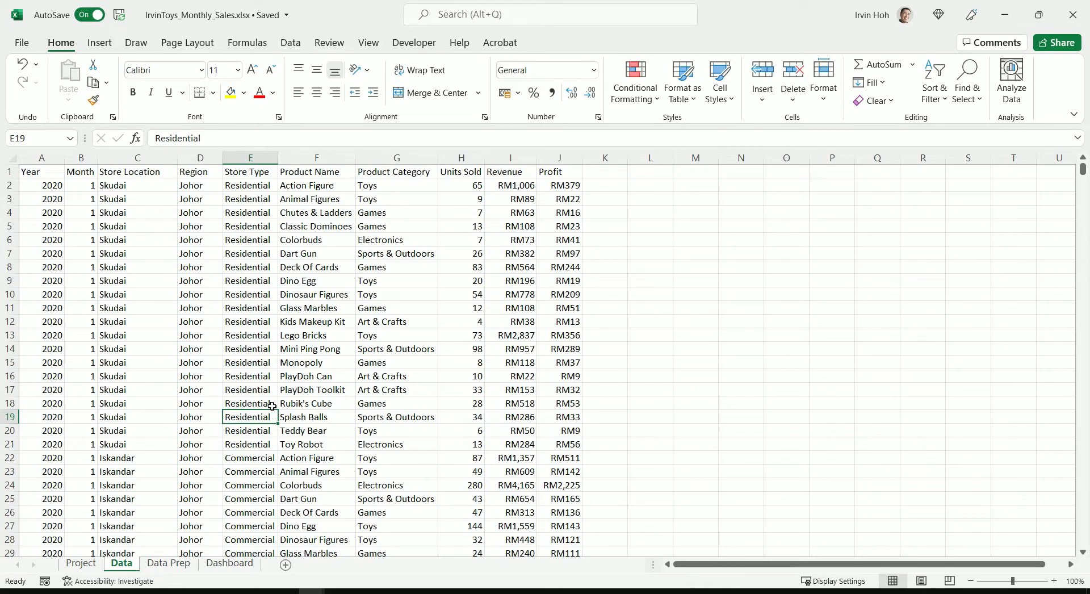
{"action": "left_click", "coordinate": [179, 569]}
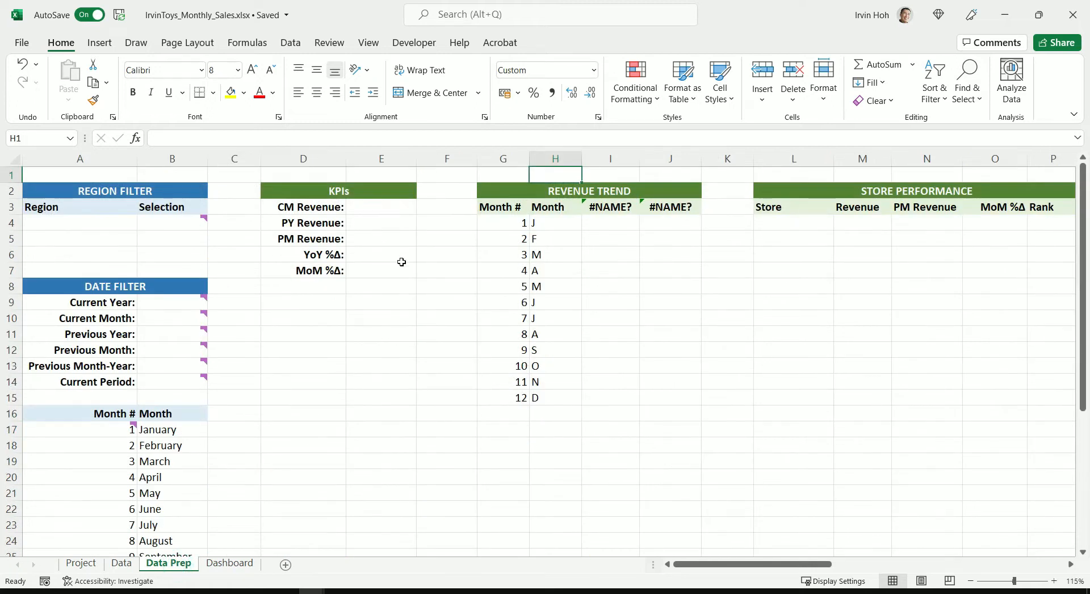
{"action": "left_click", "coordinate": [80, 568]}
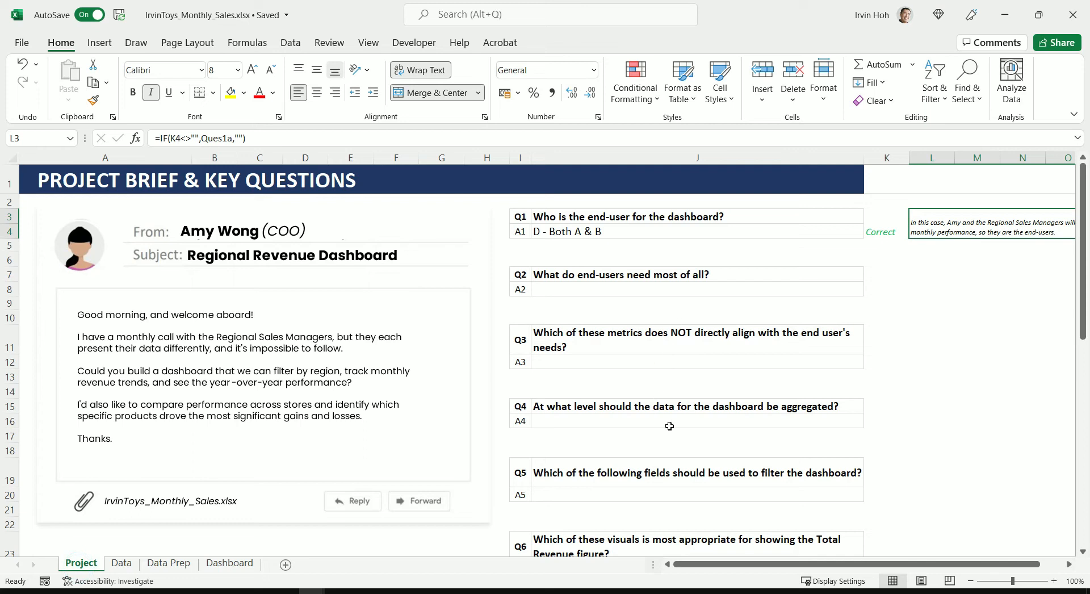
Examine the KPI labels and the Revenue Trend table on the Data Prep sheet.
{"action": "left_click", "coordinate": [169, 564]}
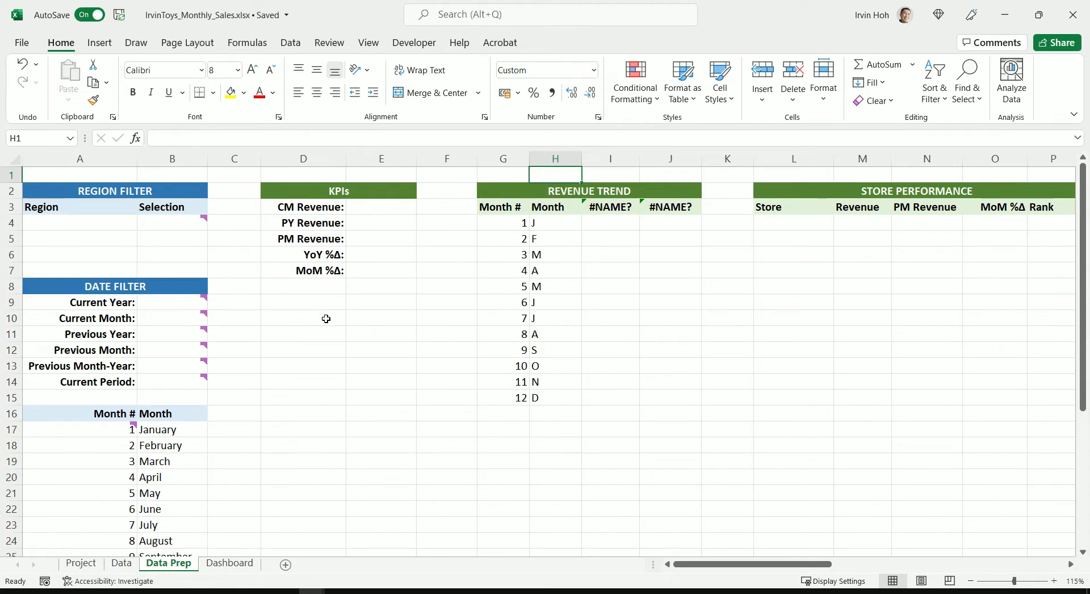
{"action": "left_click_drag", "start_coordinate": [811, 564], "coordinate": [791, 577]}
{"action": "left_click", "coordinate": [328, 215]}
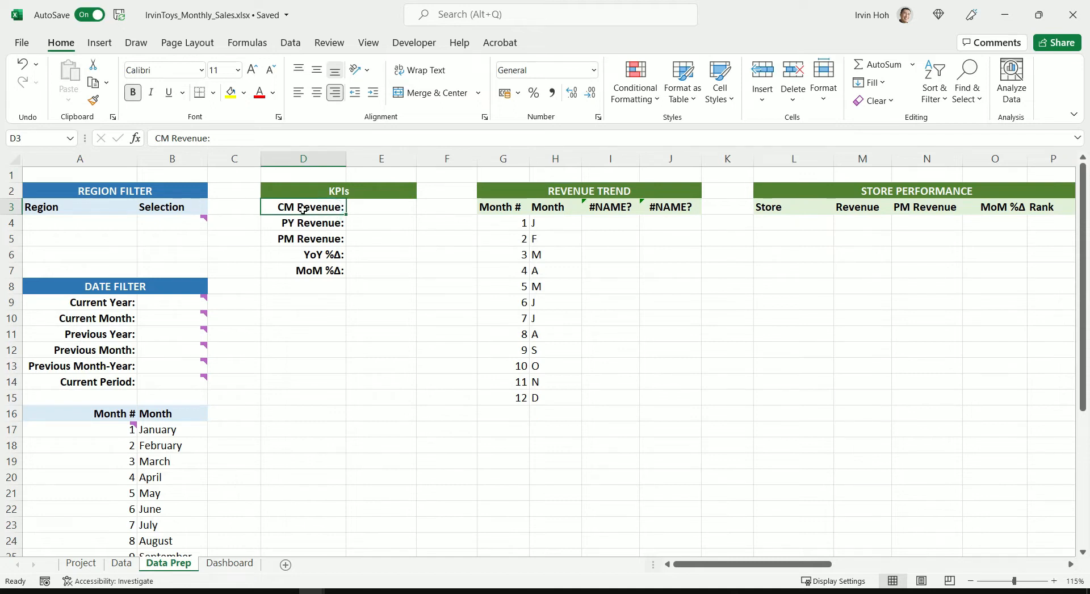
{"action": "left_click", "coordinate": [326, 225]}
{"action": "left_click", "coordinate": [336, 241]}
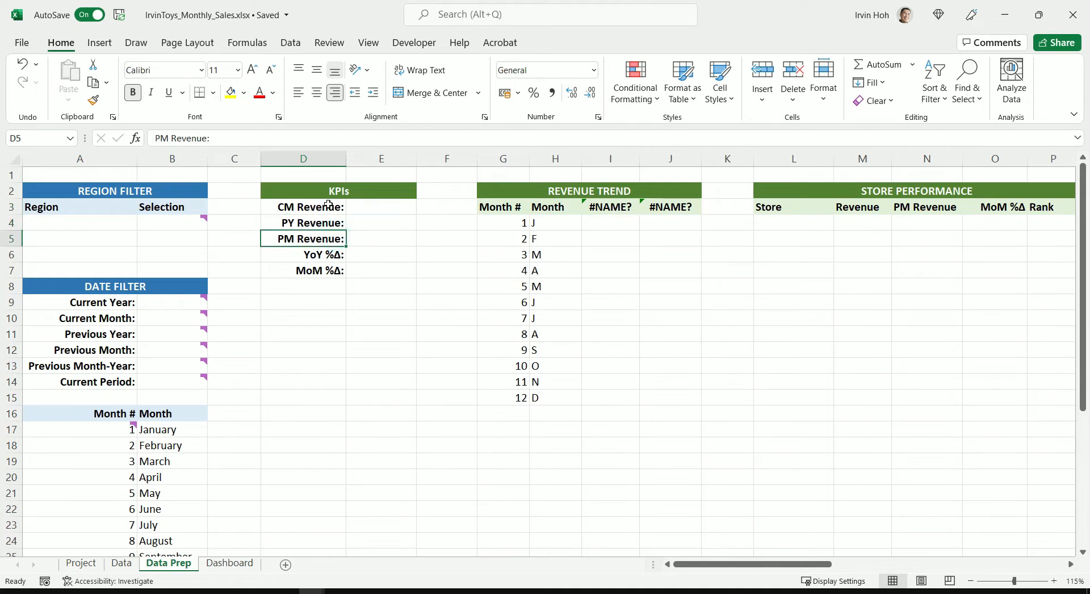
{"action": "left_click", "coordinate": [329, 255]}
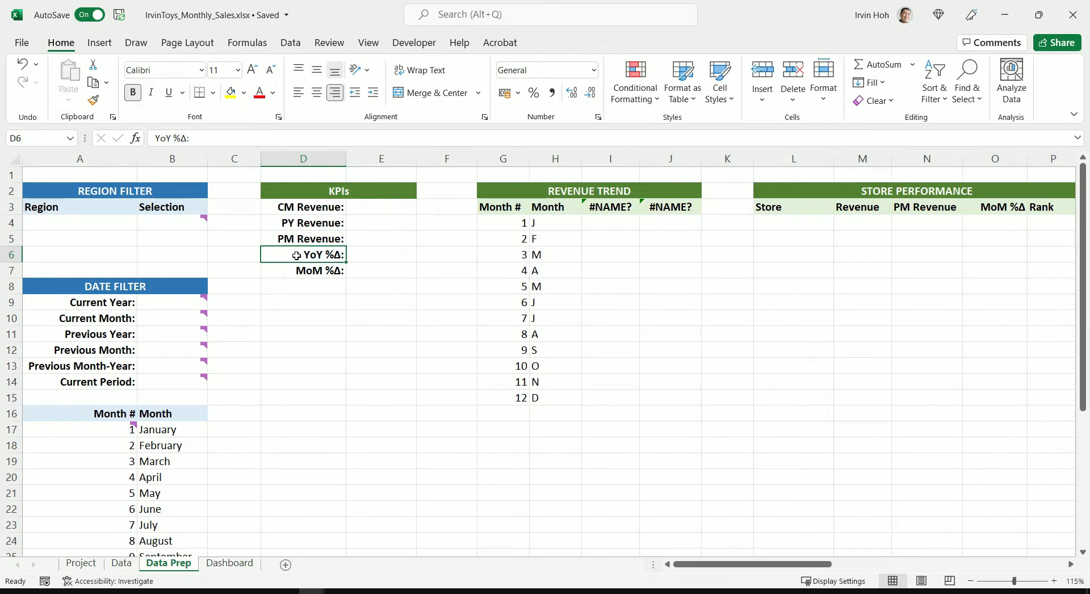
{"action": "left_click", "coordinate": [330, 274]}
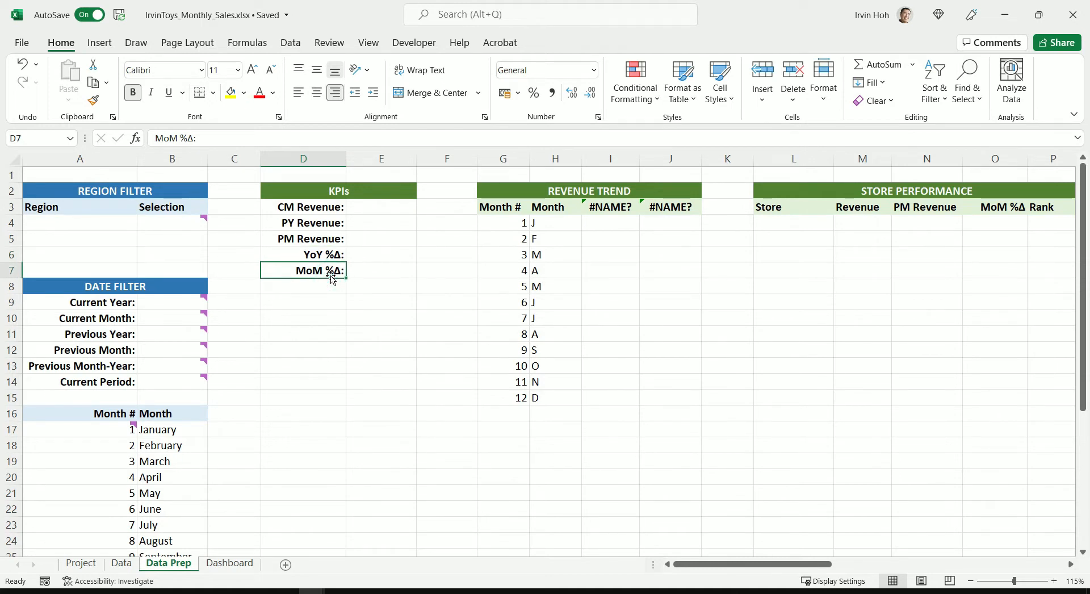
{"action": "left_click", "coordinate": [585, 191]}
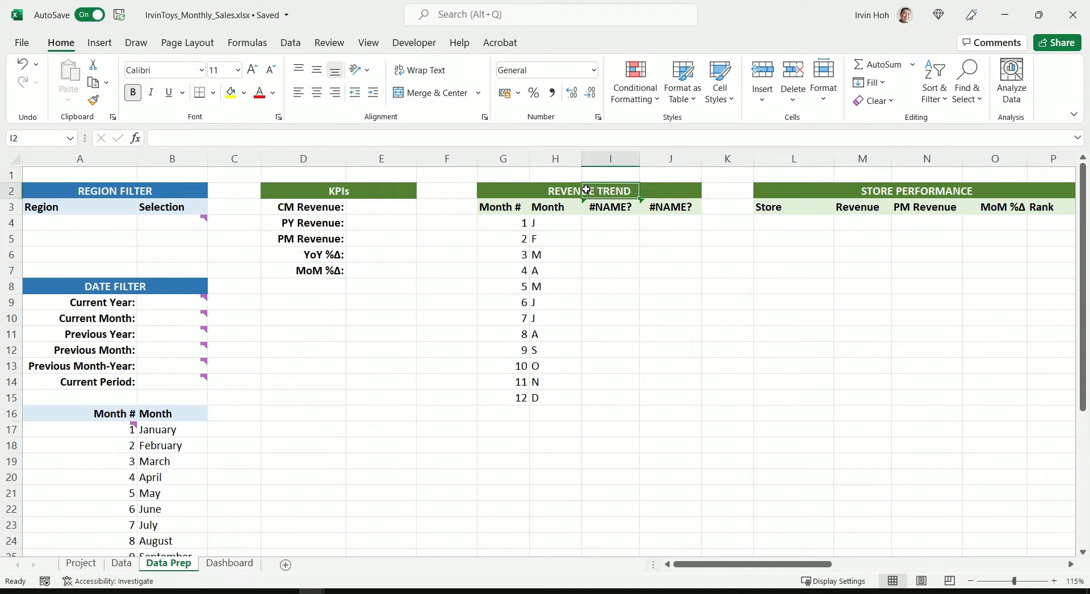
{"action": "left_click", "coordinate": [523, 192]}
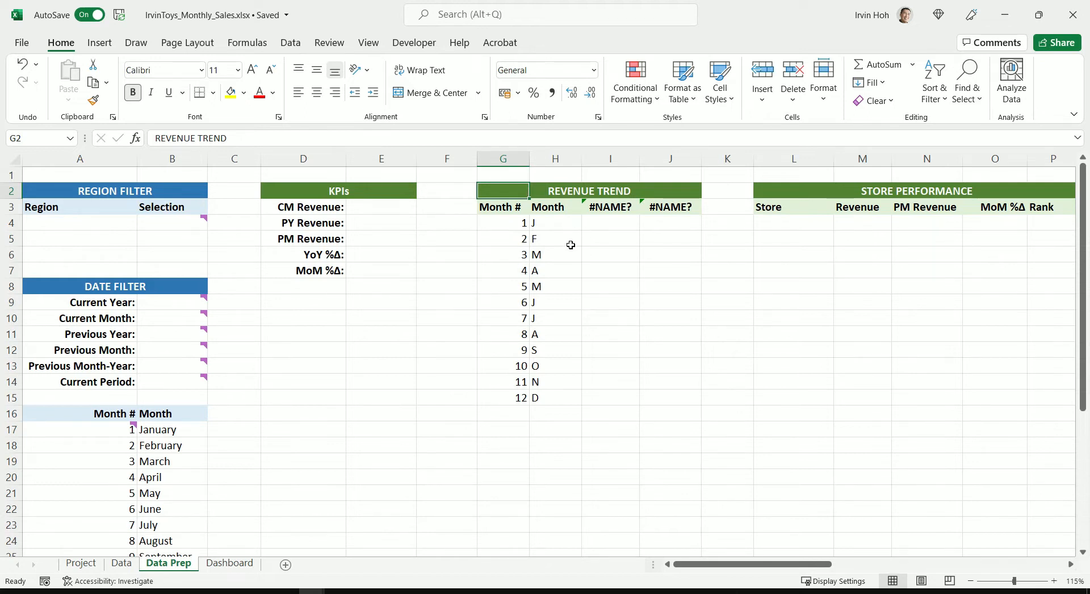
Examine the store performance, product performance and top and bottom performing products tables on the Data Prep sheet.
{"action": "left_click_drag", "start_coordinate": [772, 566], "coordinate": [820, 570]}
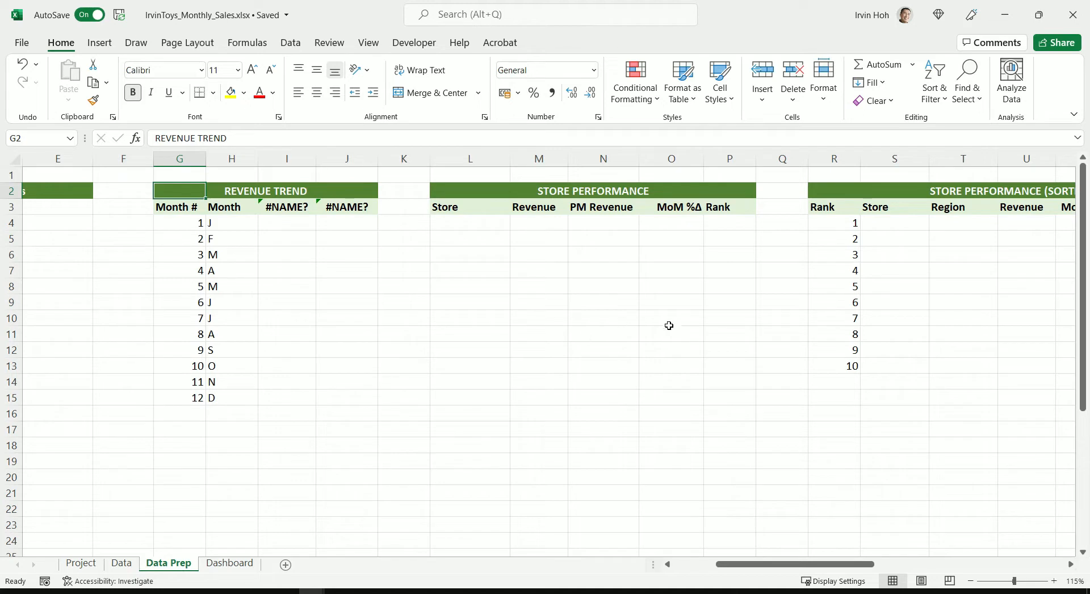
{"action": "left_click_drag", "start_coordinate": [823, 566], "coordinate": [867, 570]}
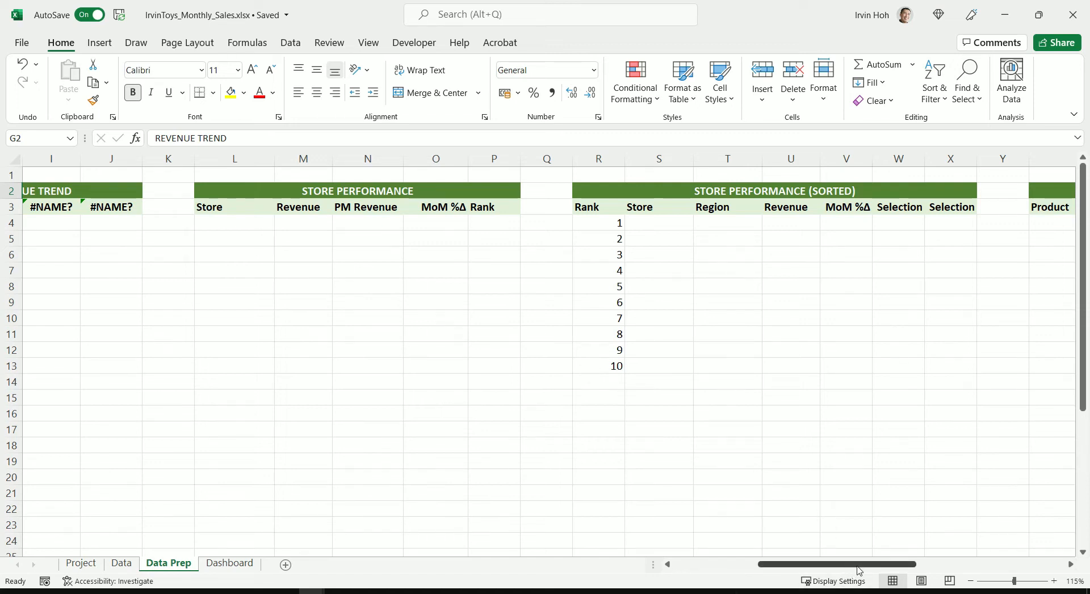
{"action": "left_click_drag", "start_coordinate": [859, 570], "coordinate": [957, 571]}
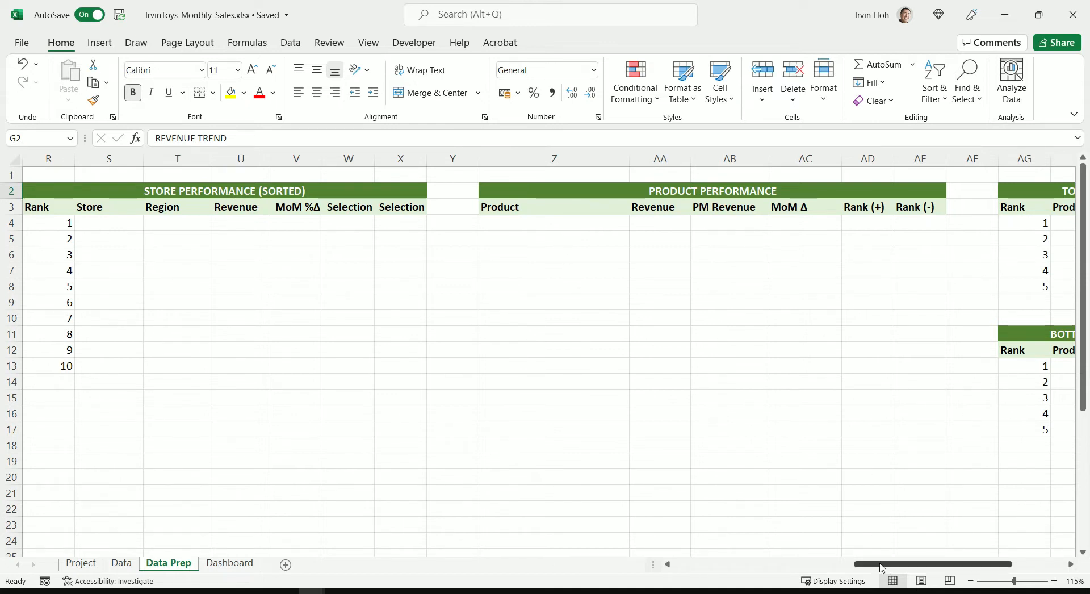
{"action": "left_click_drag", "start_coordinate": [883, 568], "coordinate": [914, 542]}
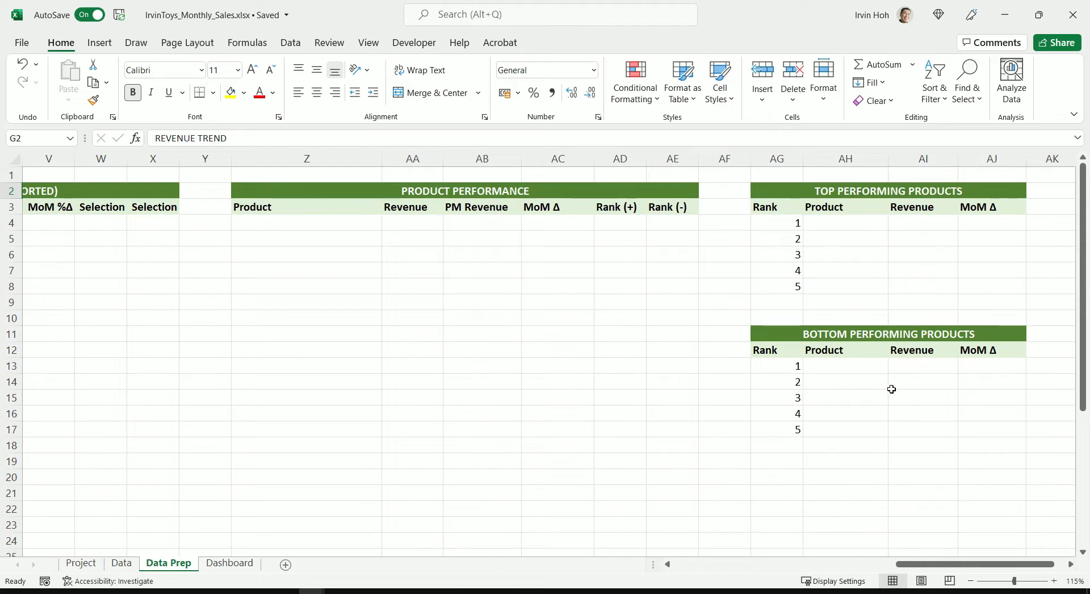
{"action": "left_click_drag", "start_coordinate": [911, 564], "coordinate": [865, 570]}
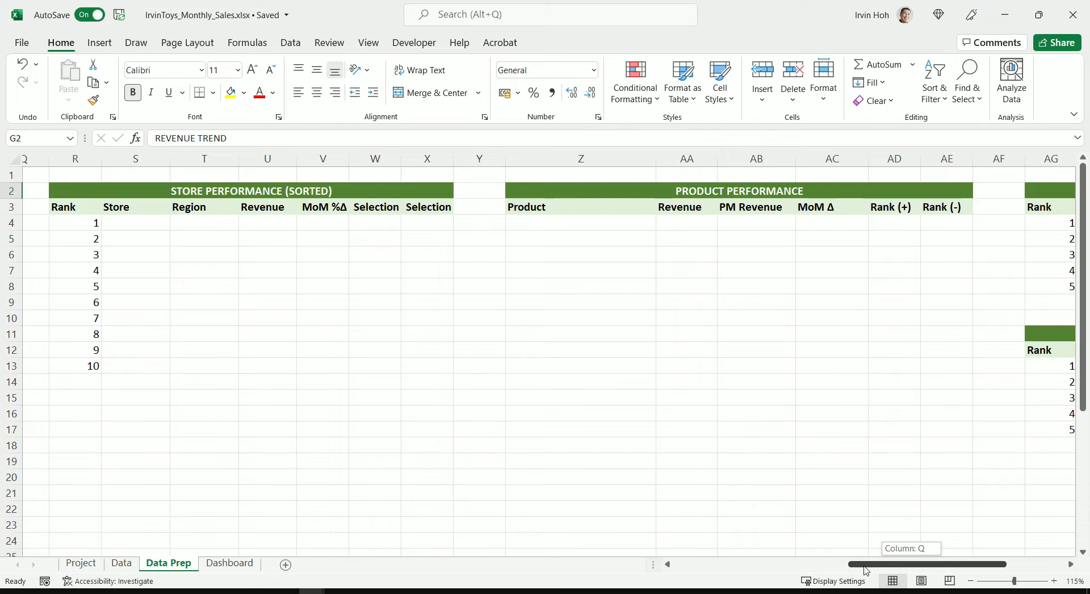
{"action": "left_click_drag", "start_coordinate": [866, 569], "coordinate": [682, 574]}
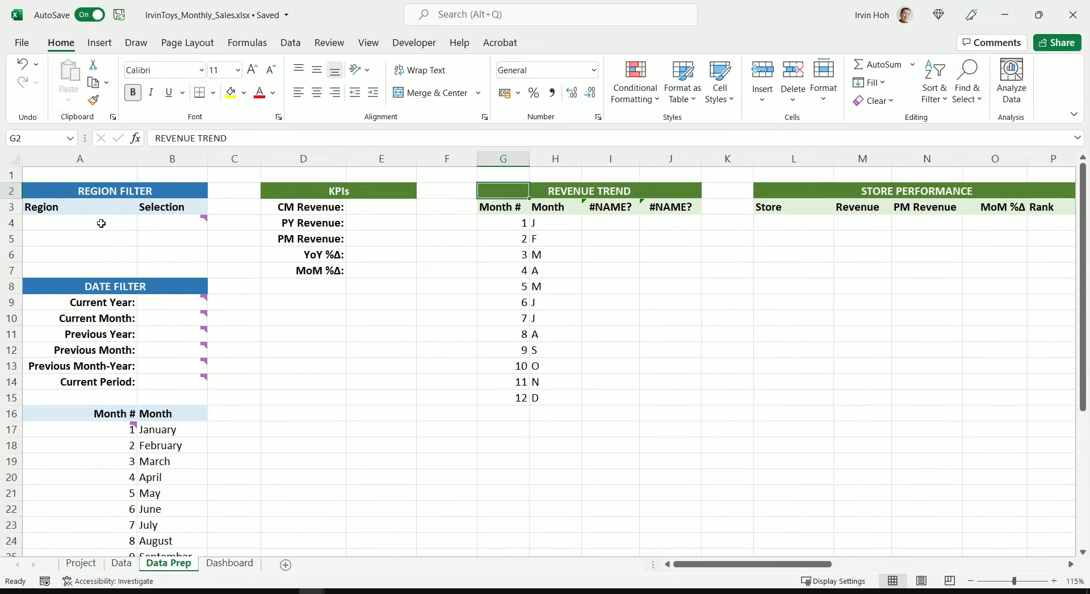
Review the cell-naming comments and the Date Filter labels from Current Year to Previous Month-Year.
{"action": "mouse_move", "coordinate": [160, 225]}
{"action": "mouse_move", "coordinate": [167, 300]}
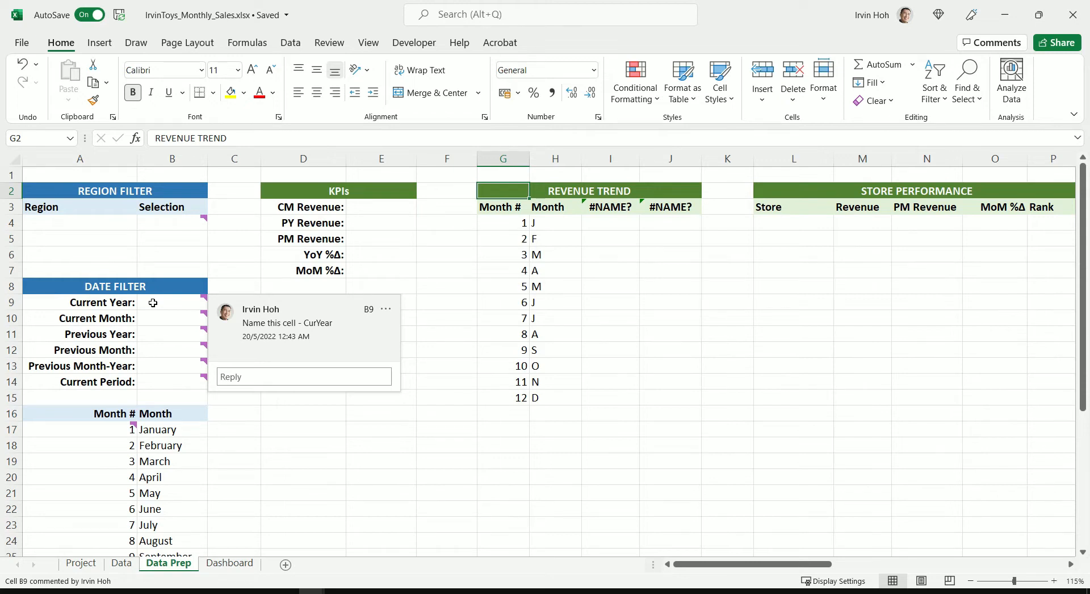
{"action": "left_click", "coordinate": [153, 303]}
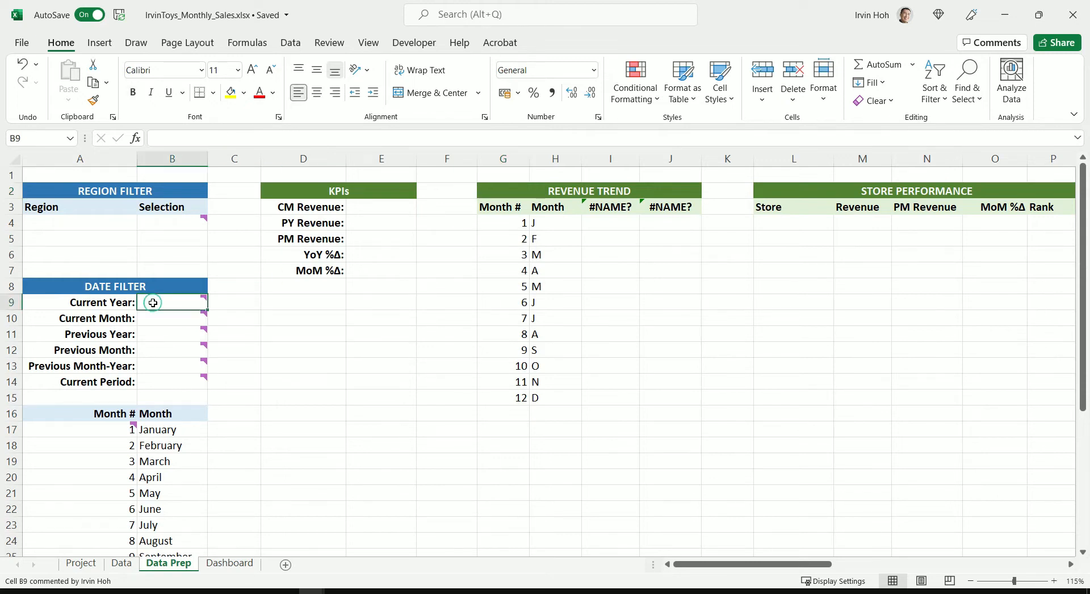
{"action": "left_click", "coordinate": [93, 302]}
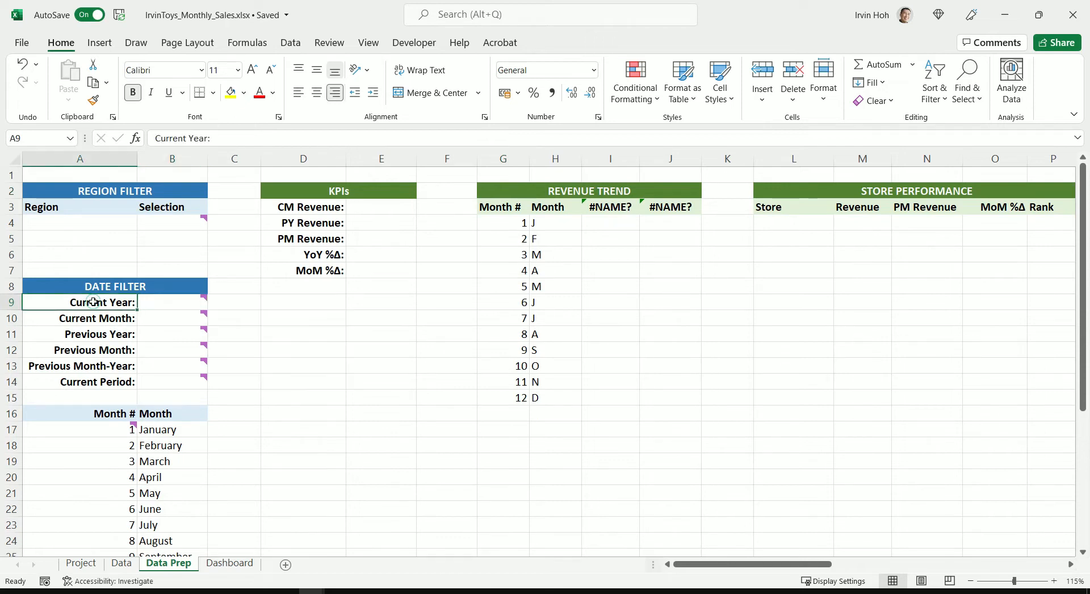
{"action": "left_click", "coordinate": [113, 318]}
{"action": "left_click", "coordinate": [117, 335]}
{"action": "left_click", "coordinate": [118, 352]}
{"action": "left_click", "coordinate": [116, 368]}
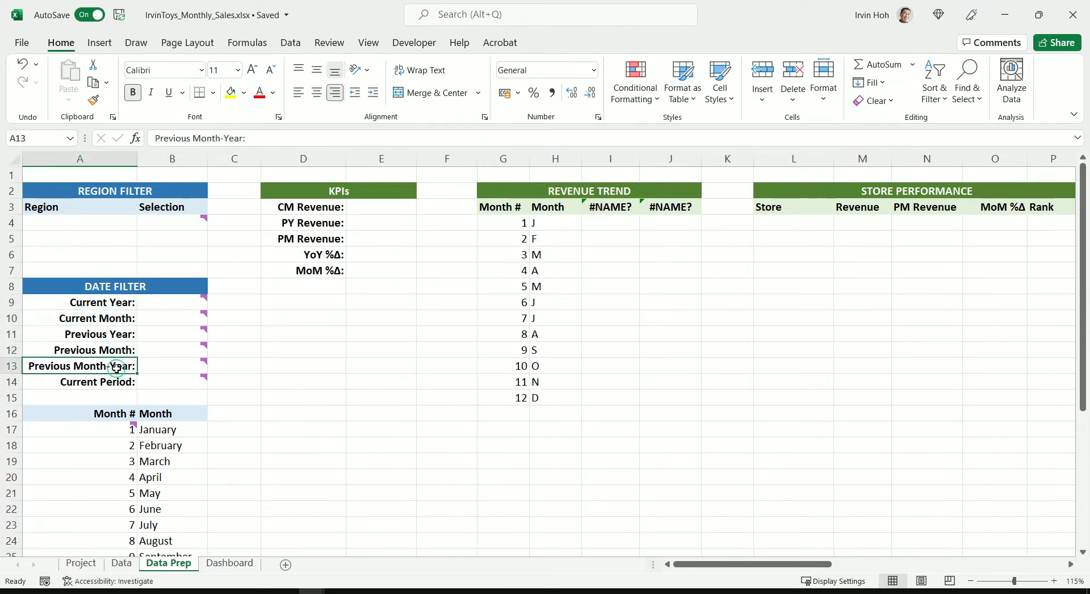
Review the Current Period label, the Date Filter selection cells and the empty KPI and Revenue Trend cells on the Data Prep sheet.
{"action": "left_click", "coordinate": [118, 383]}
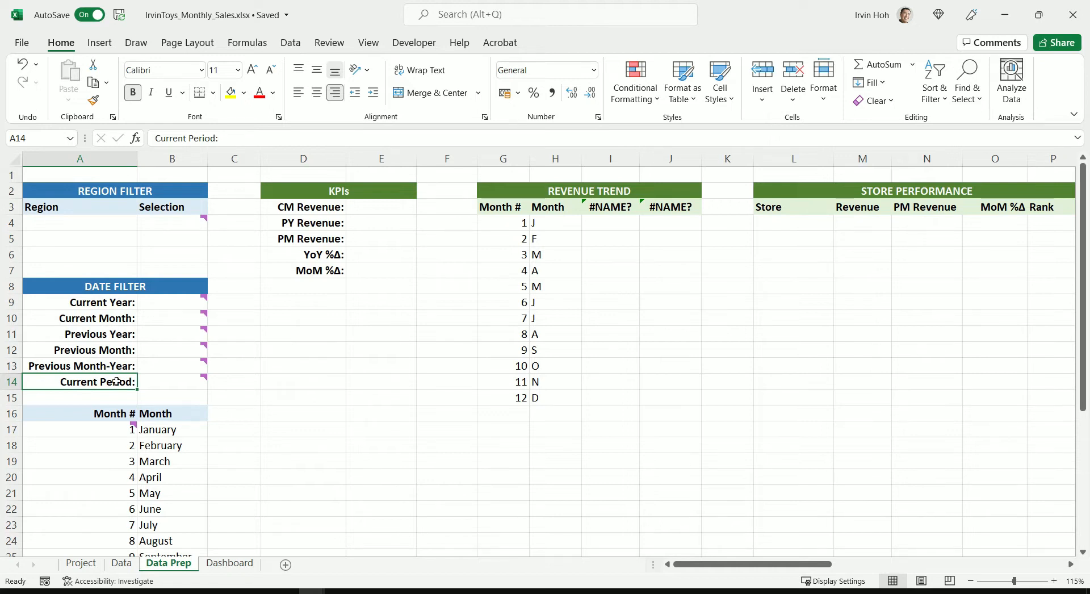
{"action": "left_click", "coordinate": [174, 318]}
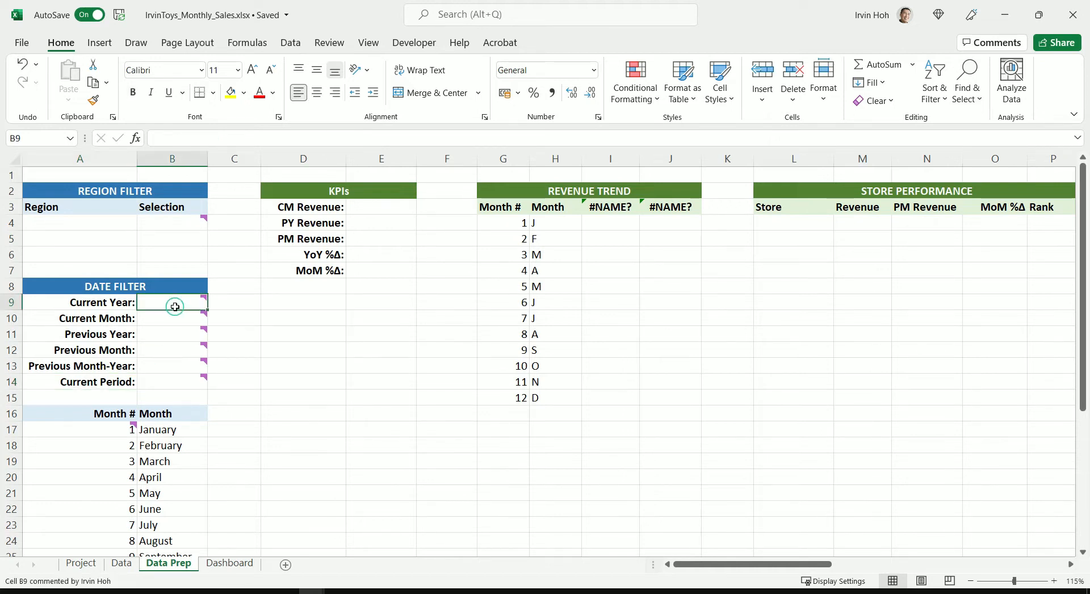
{"action": "left_click", "coordinate": [174, 348]}
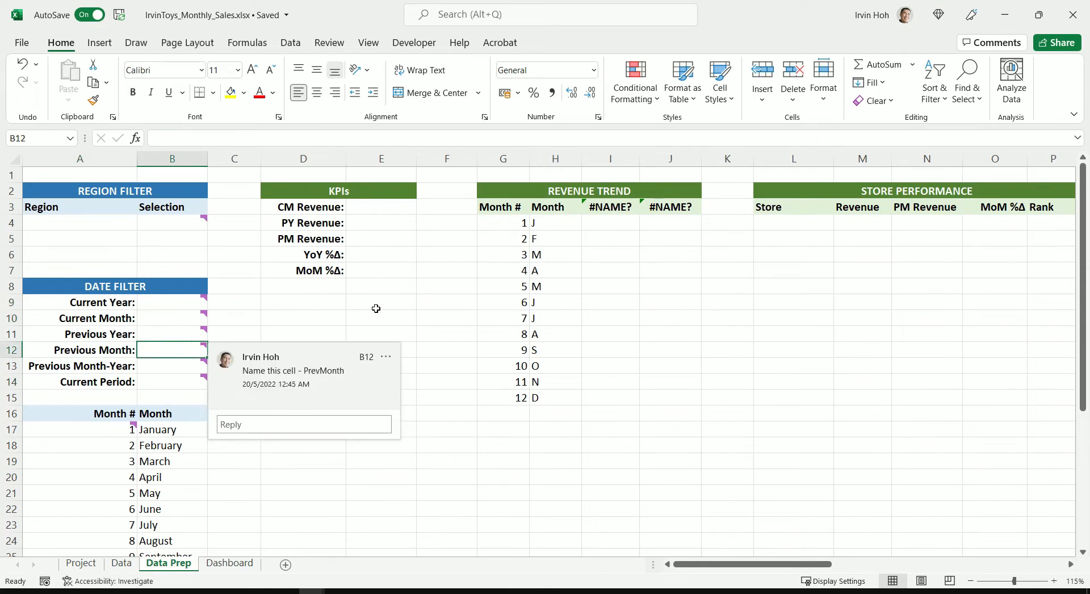
{"action": "left_click", "coordinate": [392, 241]}
{"action": "left_click", "coordinate": [647, 224]}
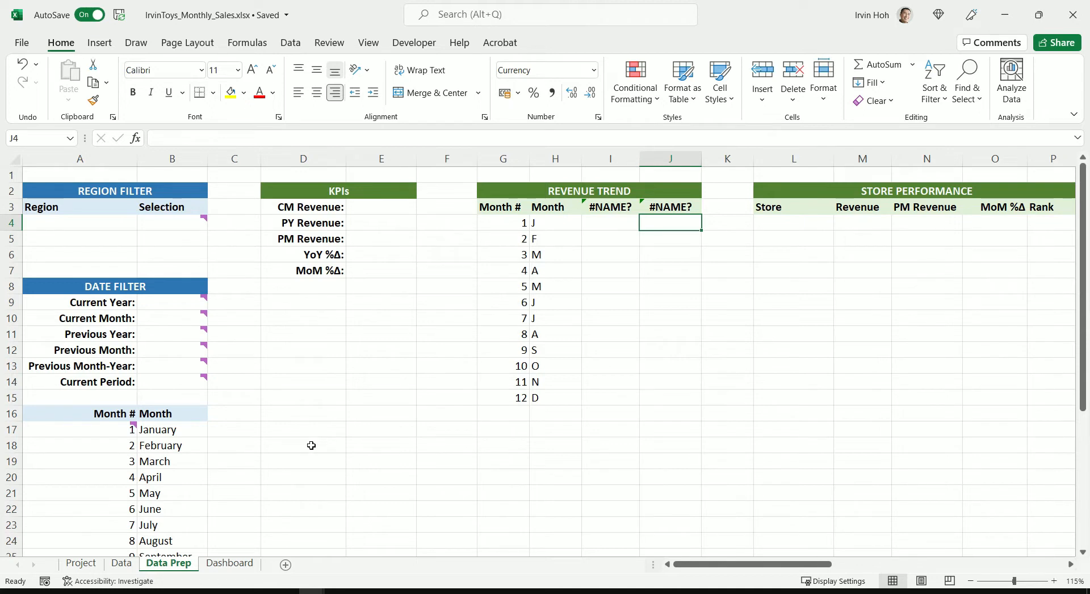
Open the Dashboard sheet and examine its title, logo and selection placeholders.
{"action": "left_click", "coordinate": [217, 568]}
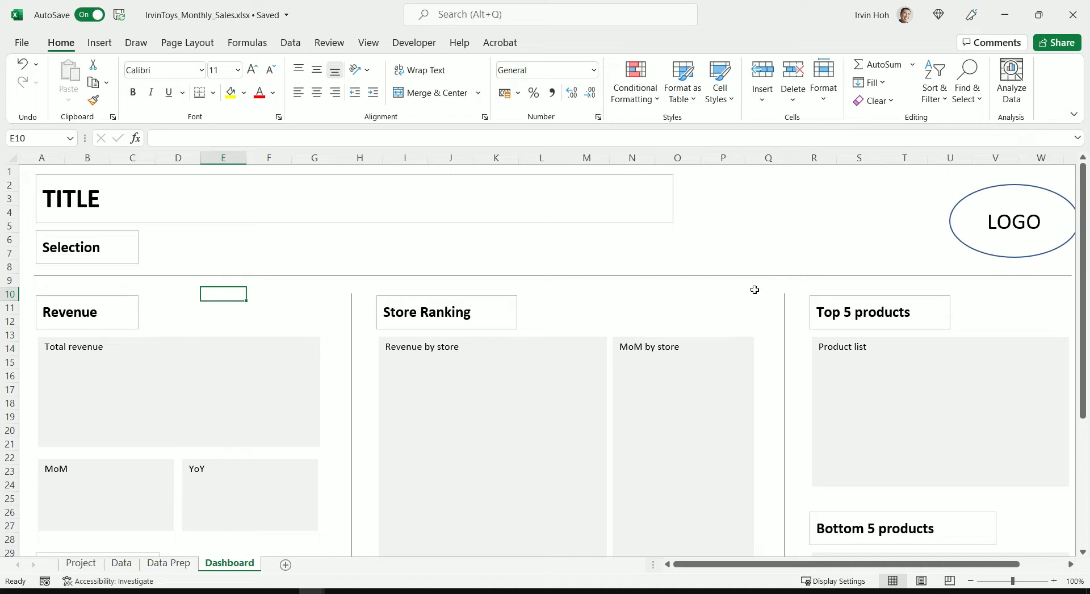
{"action": "left_click", "coordinate": [423, 213]}
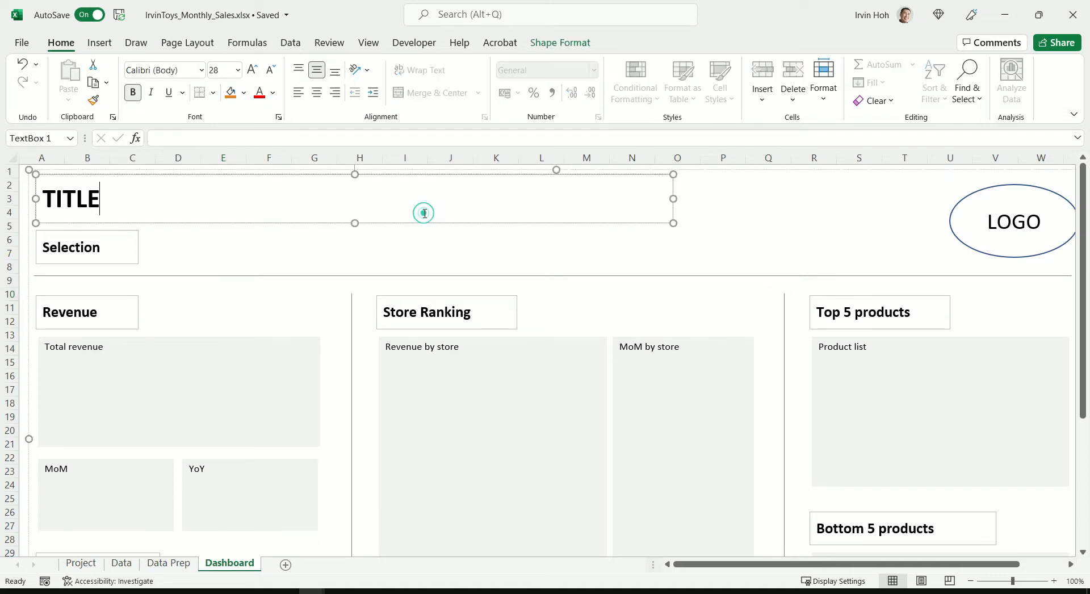
{"action": "left_click", "coordinate": [422, 175]}
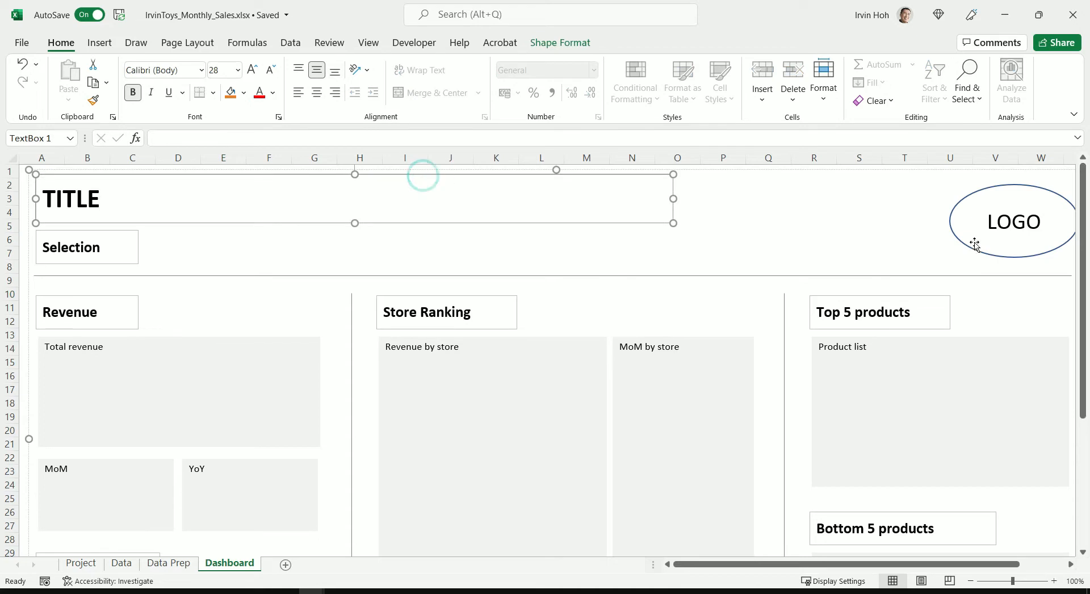
{"action": "left_click", "coordinate": [1014, 227]}
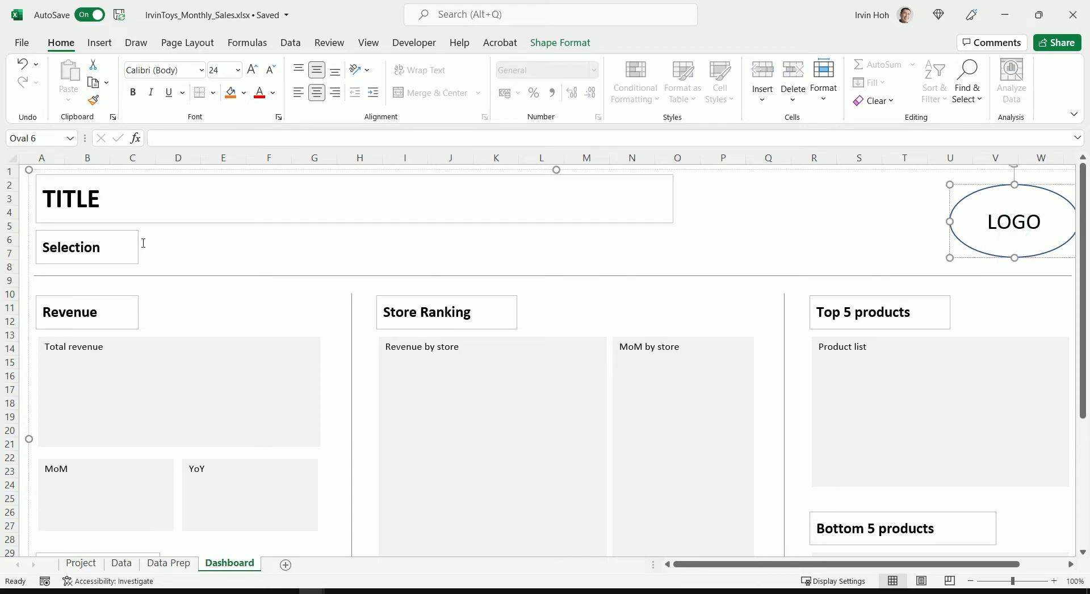
{"action": "left_click", "coordinate": [126, 267]}
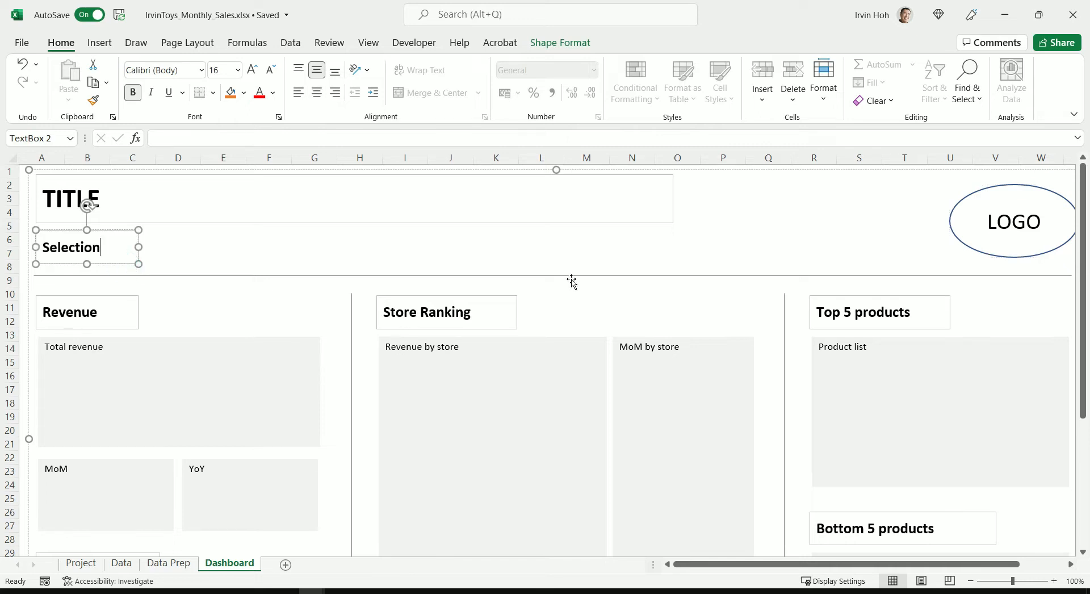
{"action": "left_click", "coordinate": [582, 256]}
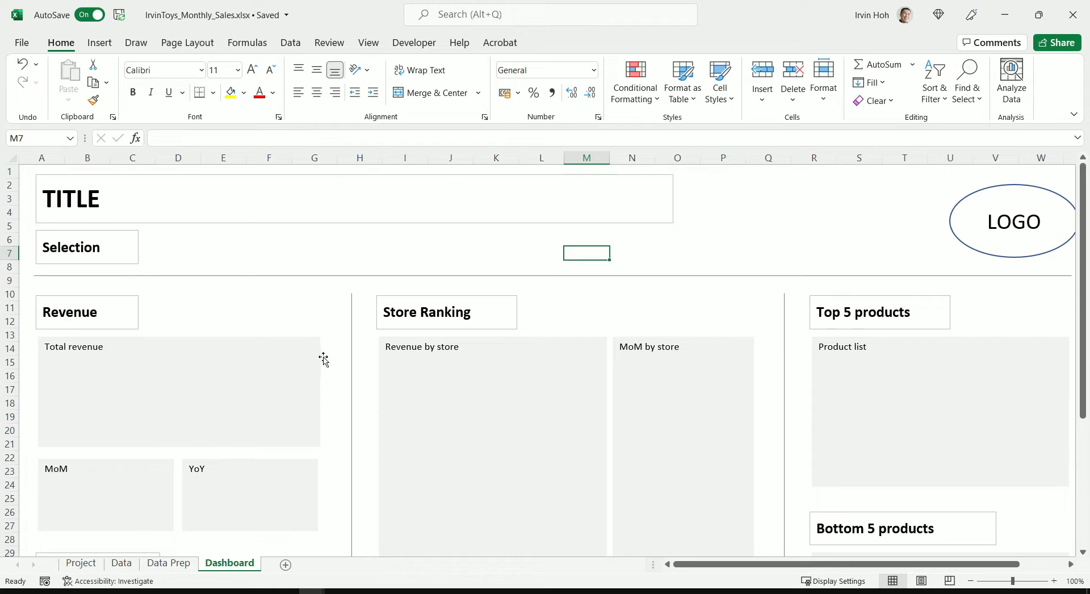
Examine the Revenue, Sales trend, Store Ranking, Top 5 products and Bottom 5 products sections of the dashboard layout.
{"action": "scroll", "coordinate": [260, 361], "scroll_direction": "down", "scroll_amount": 3}
{"action": "scroll", "coordinate": [260, 361], "scroll_direction": "down", "scroll_amount": 4}
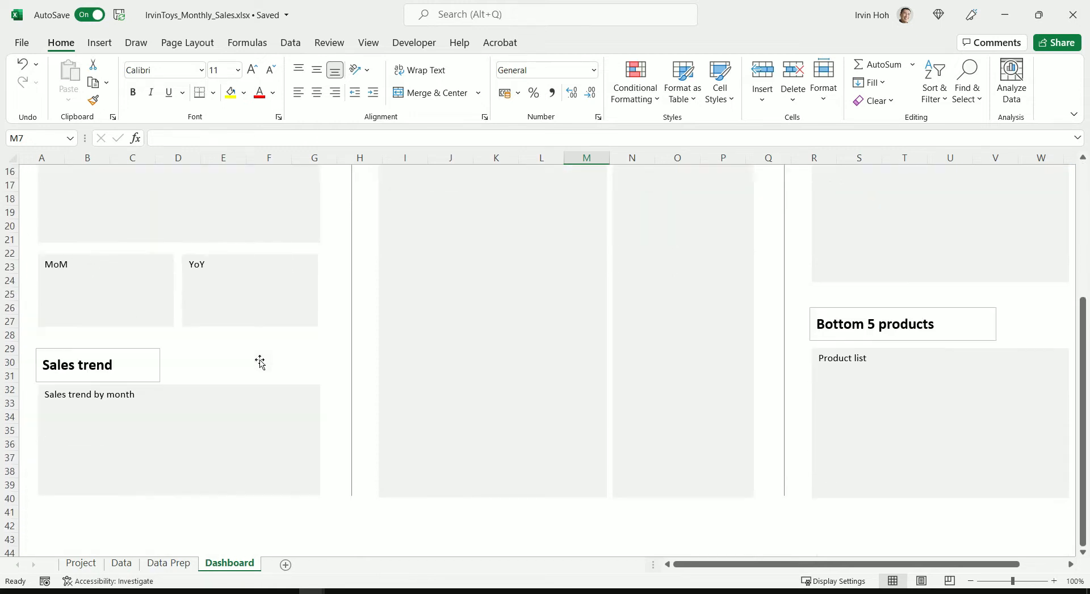
{"action": "scroll", "coordinate": [214, 470], "scroll_direction": "up", "scroll_amount": 3}
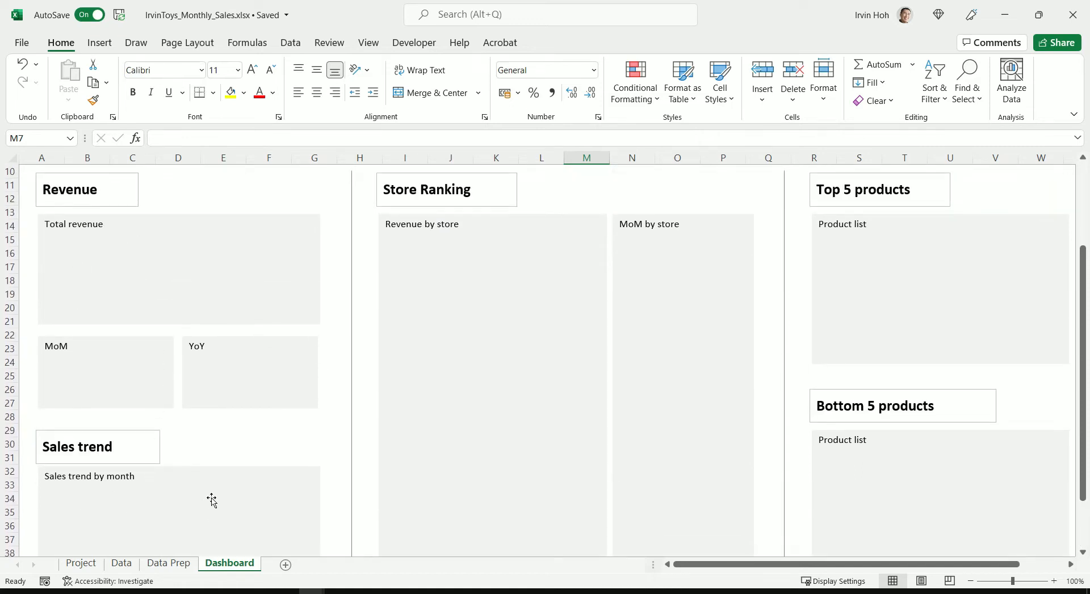
{"action": "scroll", "coordinate": [494, 341], "scroll_direction": "up", "scroll_amount": 1}
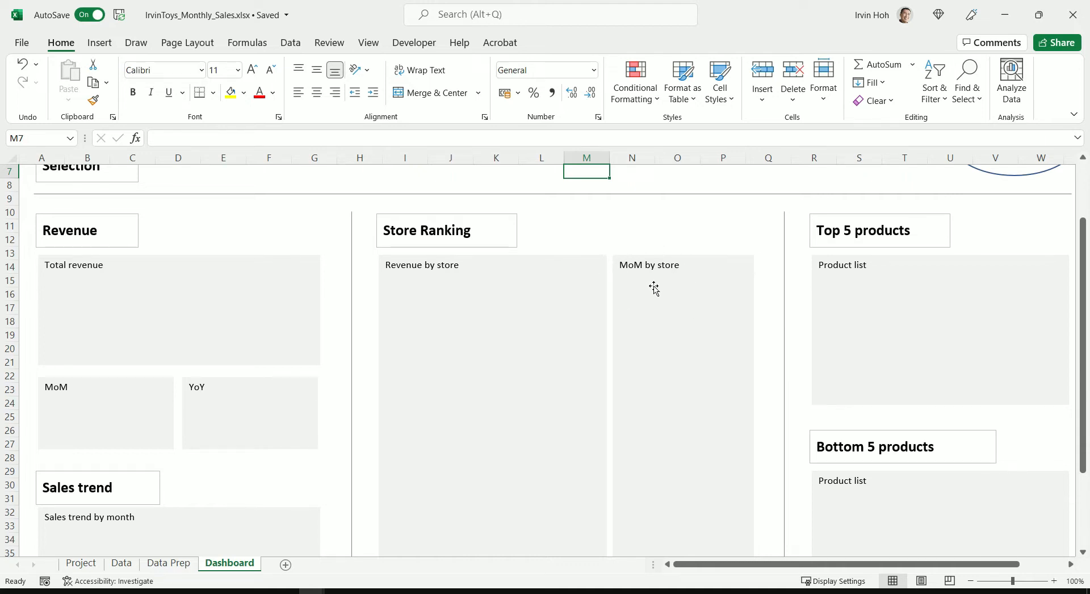
{"action": "left_click_drag", "start_coordinate": [746, 564], "coordinate": [777, 566]}
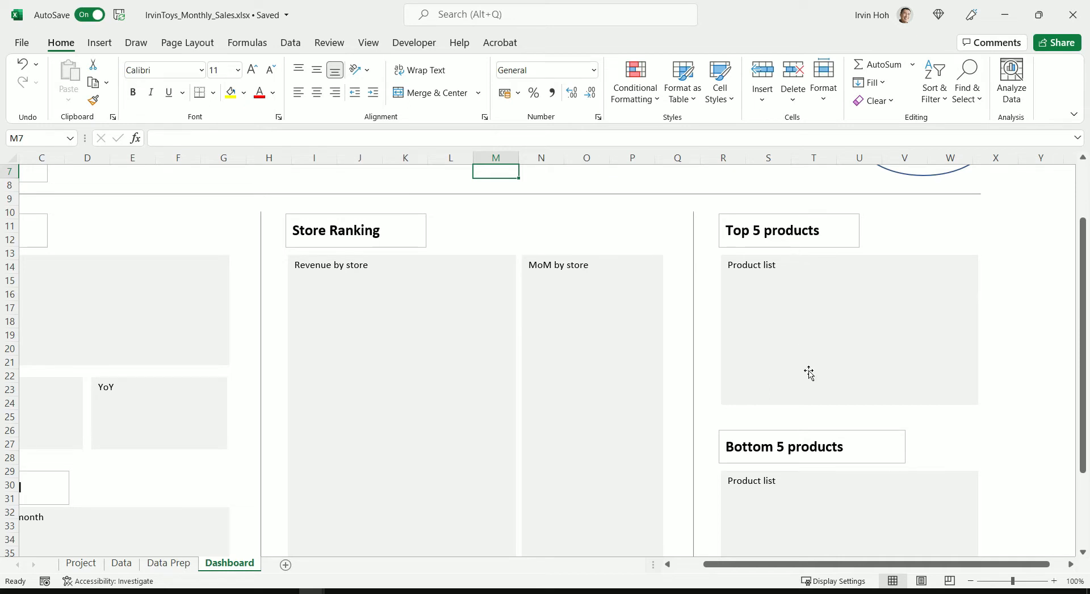
{"action": "scroll", "coordinate": [809, 373], "scroll_direction": "down", "scroll_amount": 1}
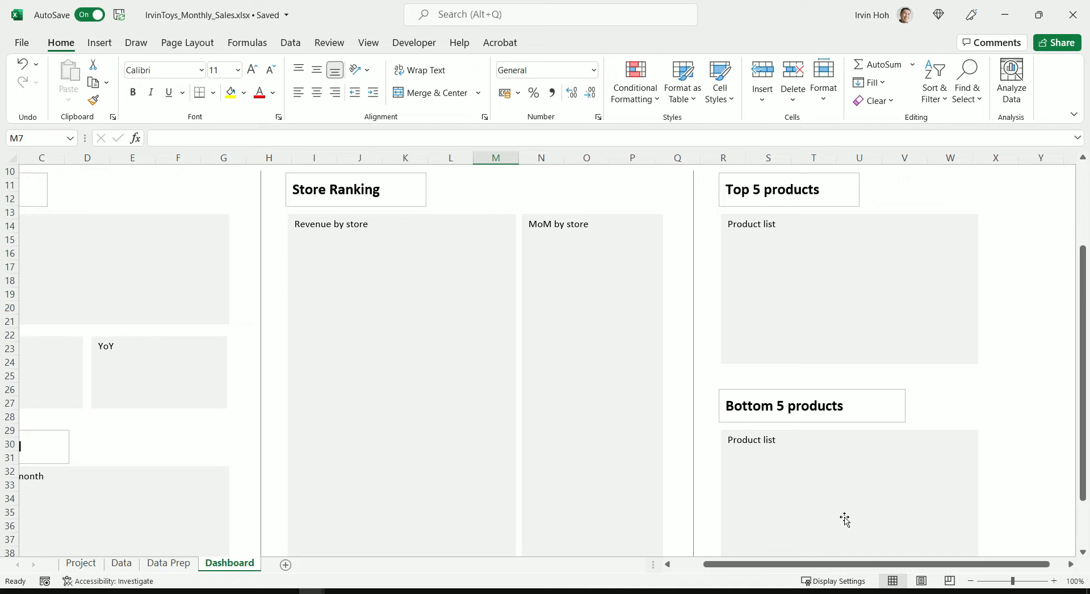
{"action": "scroll", "coordinate": [845, 519], "scroll_direction": "up", "scroll_amount": 1}
{"action": "scroll", "coordinate": [845, 519], "scroll_direction": "down", "scroll_amount": 4}
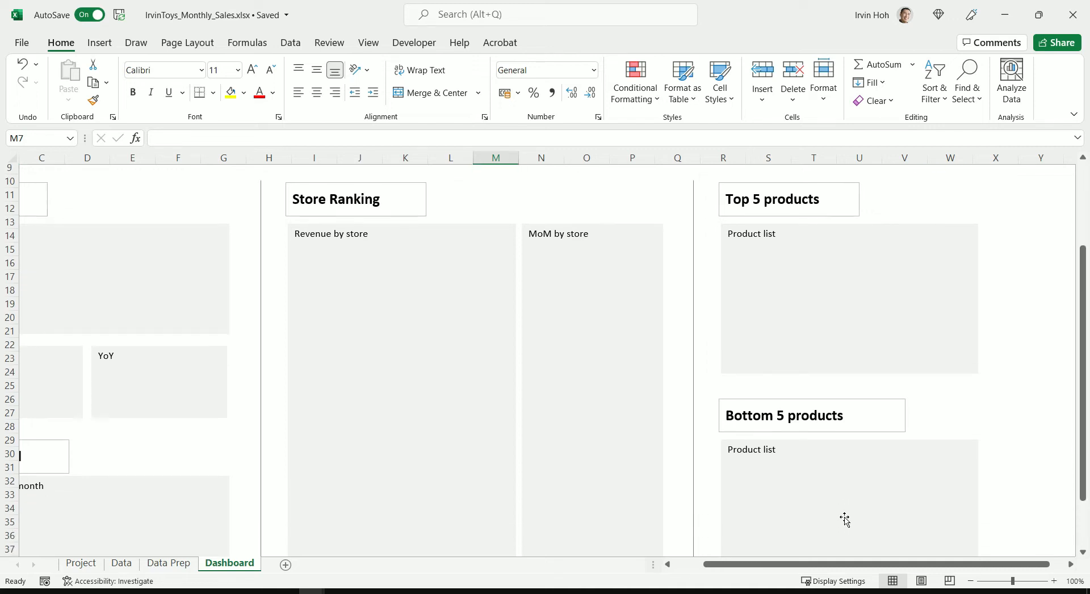
{"action": "scroll", "coordinate": [845, 519], "scroll_direction": "up", "scroll_amount": 2}
{"action": "scroll", "coordinate": [845, 519], "scroll_direction": "up", "scroll_amount": 4}
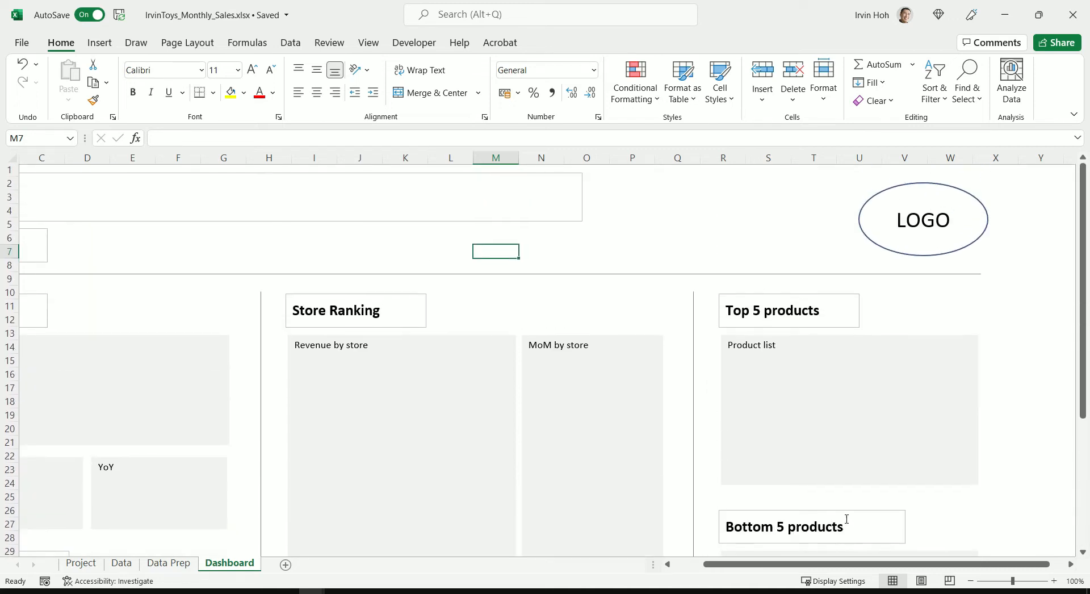
{"action": "left_click_drag", "start_coordinate": [775, 564], "coordinate": [745, 564]}
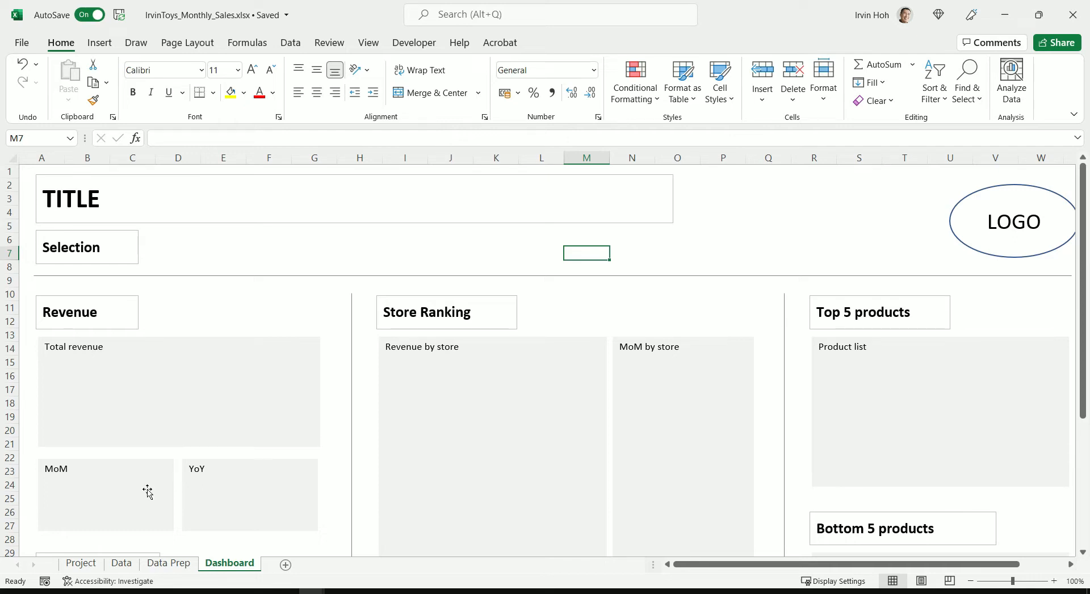
Look back through the Project, Data, Data Prep and Dashboard sheets to review the workbook's structure.
{"action": "left_click", "coordinate": [81, 563]}
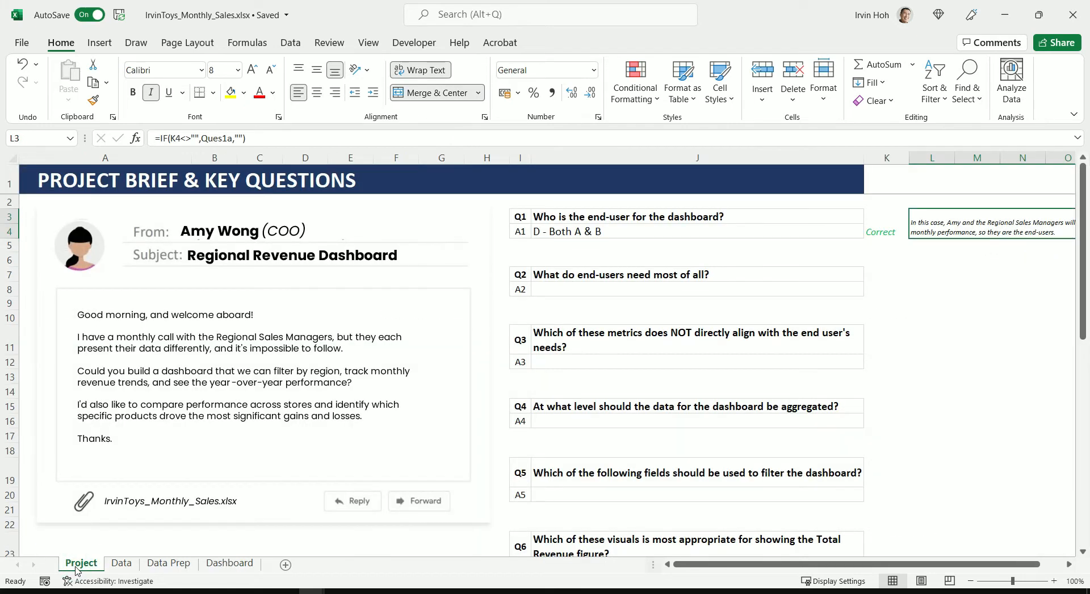
{"action": "left_click", "coordinate": [126, 565]}
{"action": "left_click", "coordinate": [166, 563]}
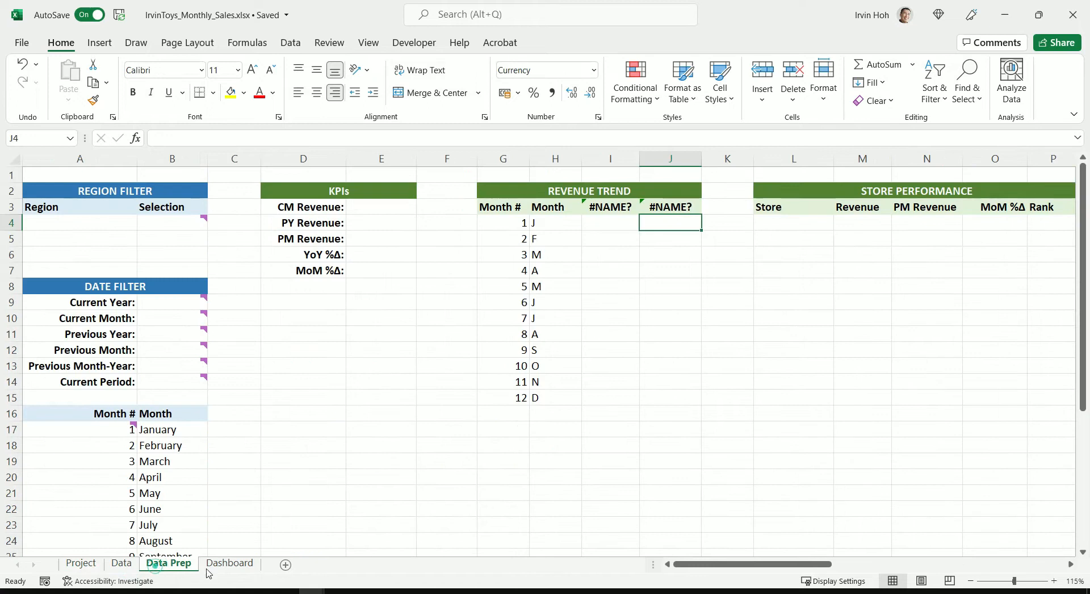
{"action": "left_click", "coordinate": [227, 564]}
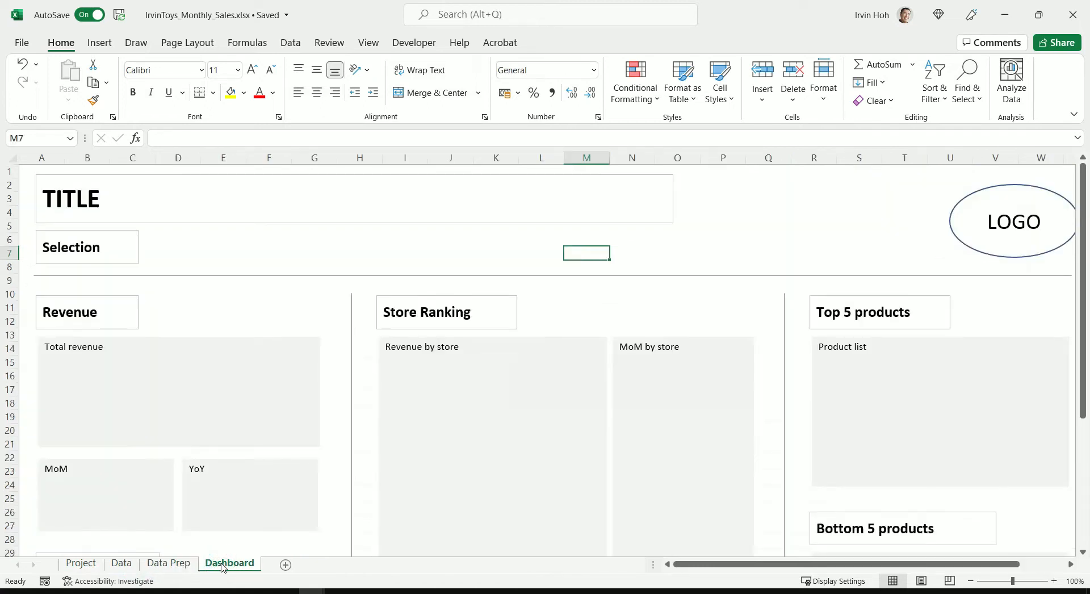
{"action": "left_click", "coordinate": [123, 564]}
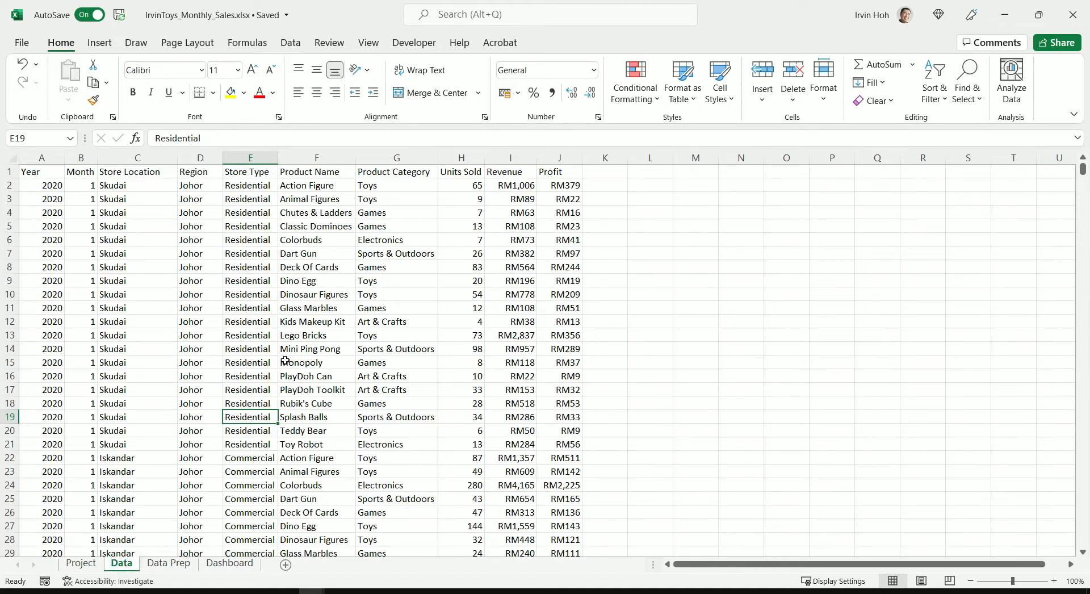
{"action": "left_click", "coordinate": [180, 564]}
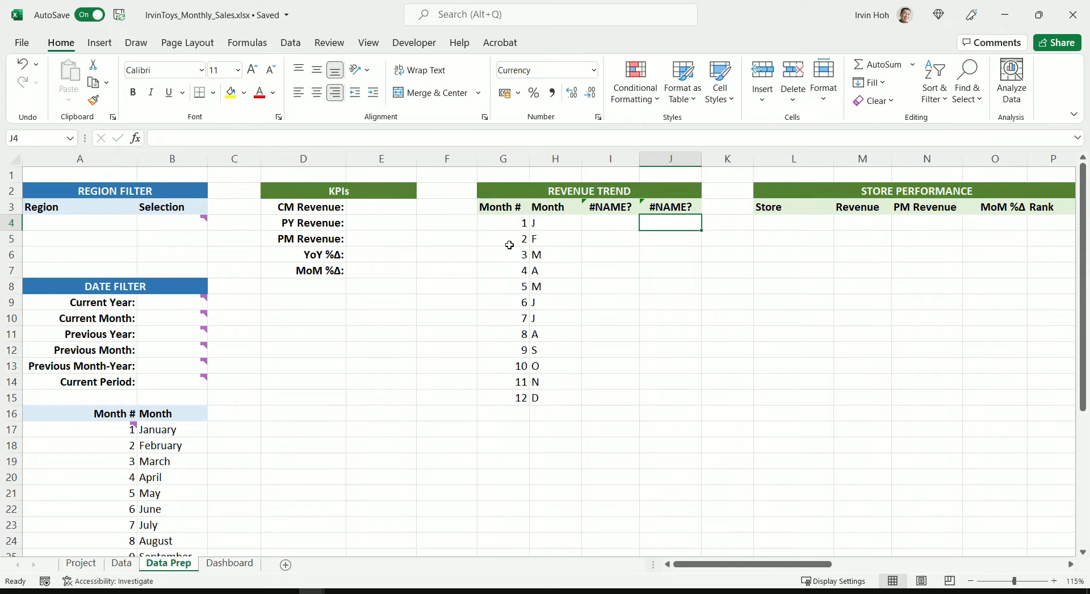
{"action": "left_click", "coordinate": [229, 563]}
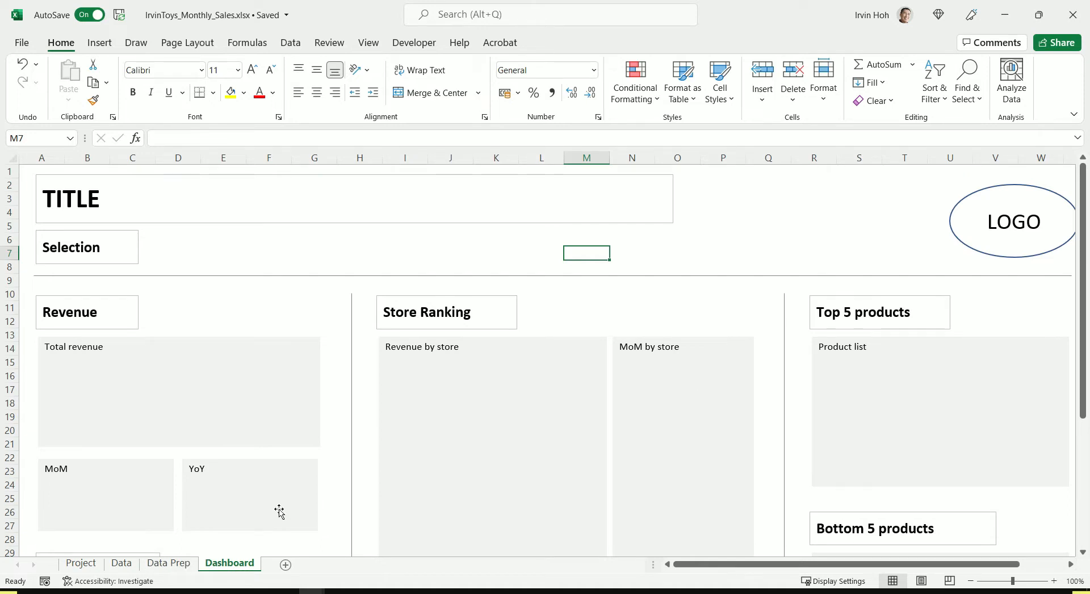
Convert the range A1:J4266 on the Data sheet into a table with headers.
{"action": "left_click", "coordinate": [122, 563]}
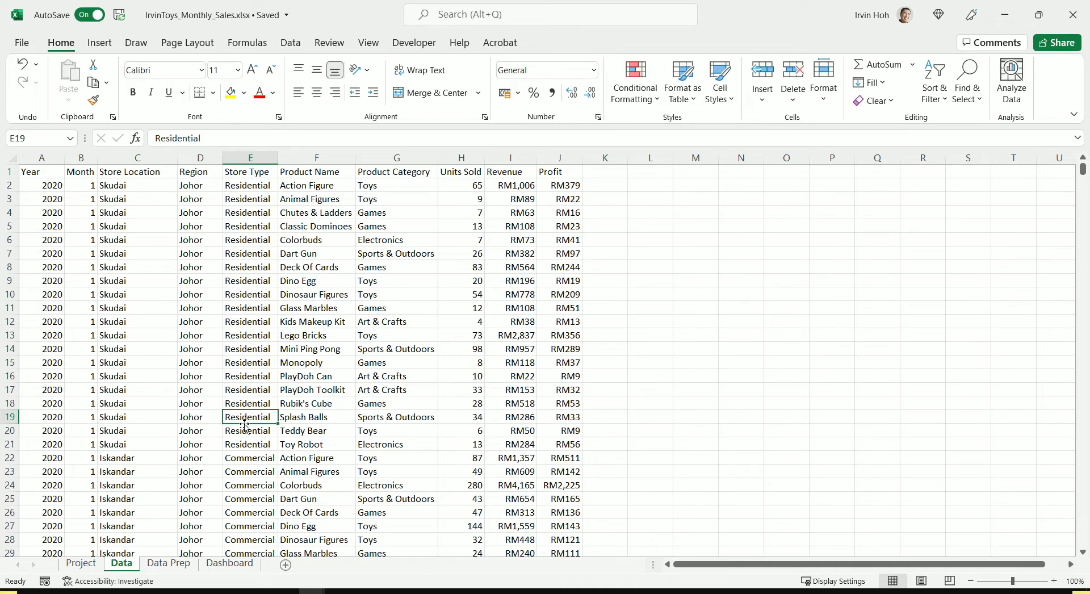
{"action": "left_click", "coordinate": [294, 373]}
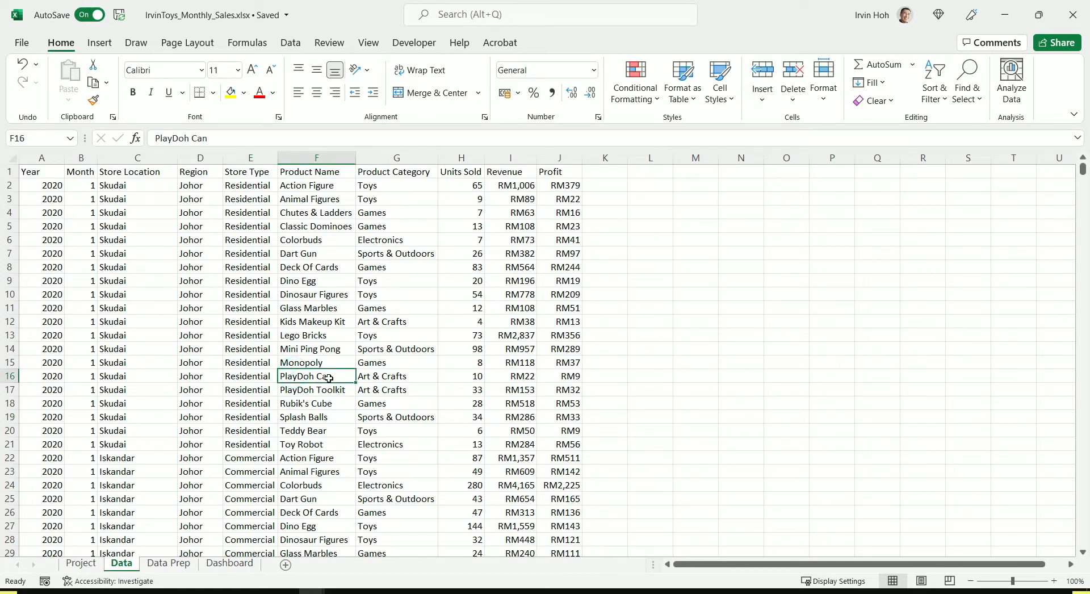
{"action": "key", "text": "ctrl+t"}
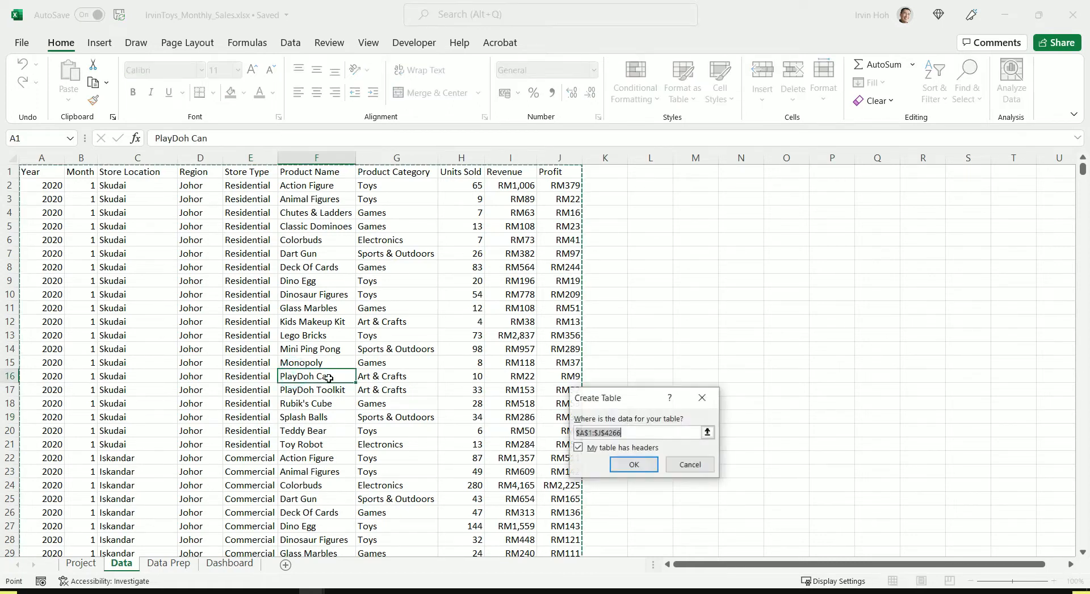
{"action": "left_click_drag", "start_coordinate": [630, 400], "coordinate": [463, 310]}
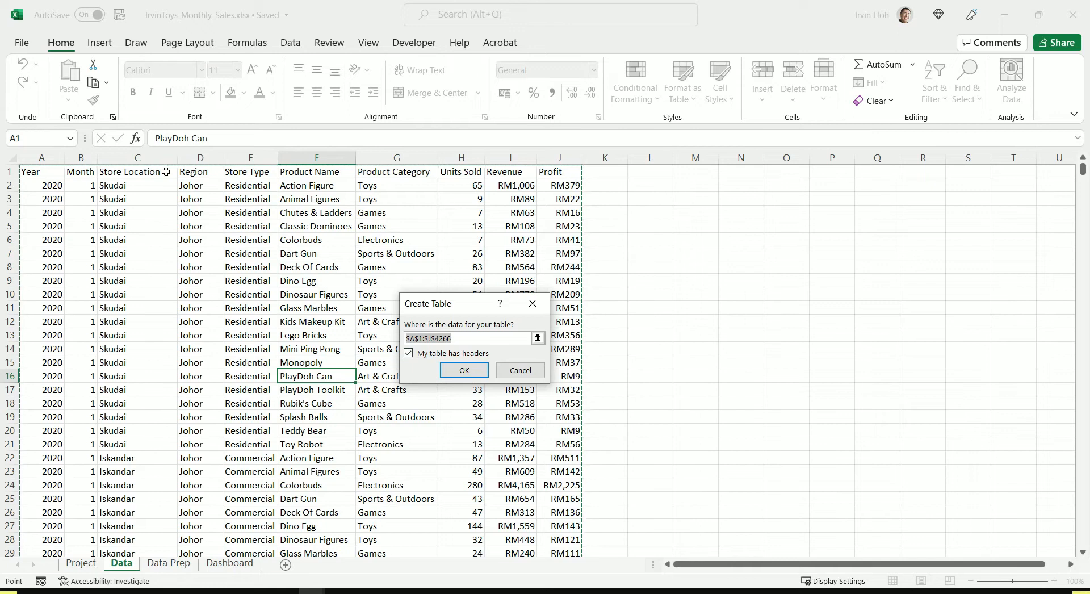
{"action": "left_click", "coordinate": [481, 372]}
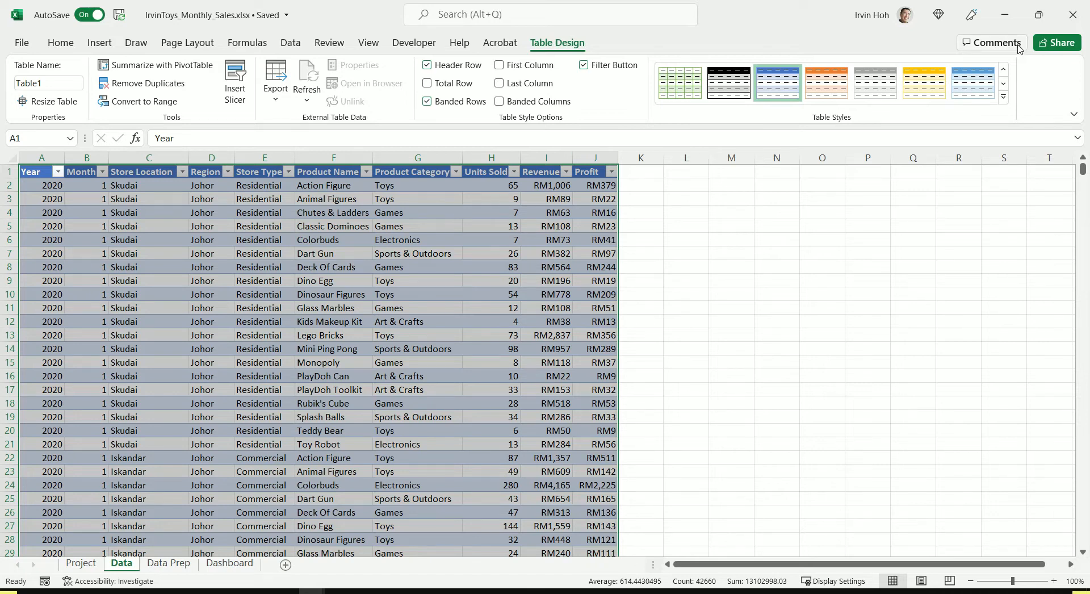
Clear the table style from the new sales data table.
{"action": "left_click", "coordinate": [1003, 96]}
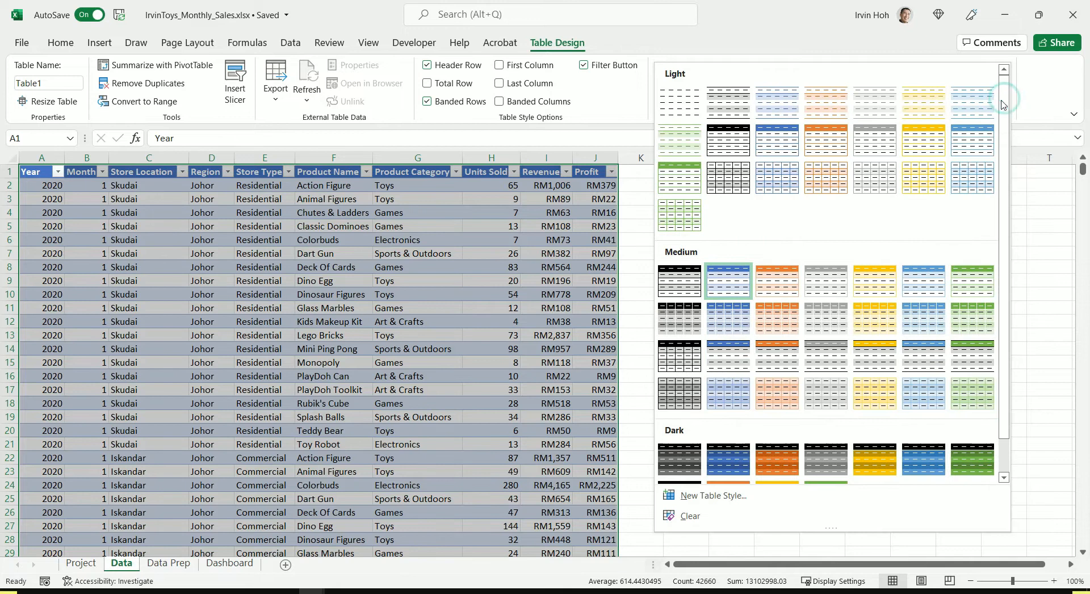
{"action": "scroll", "coordinate": [851, 341], "scroll_direction": "down", "scroll_amount": 1}
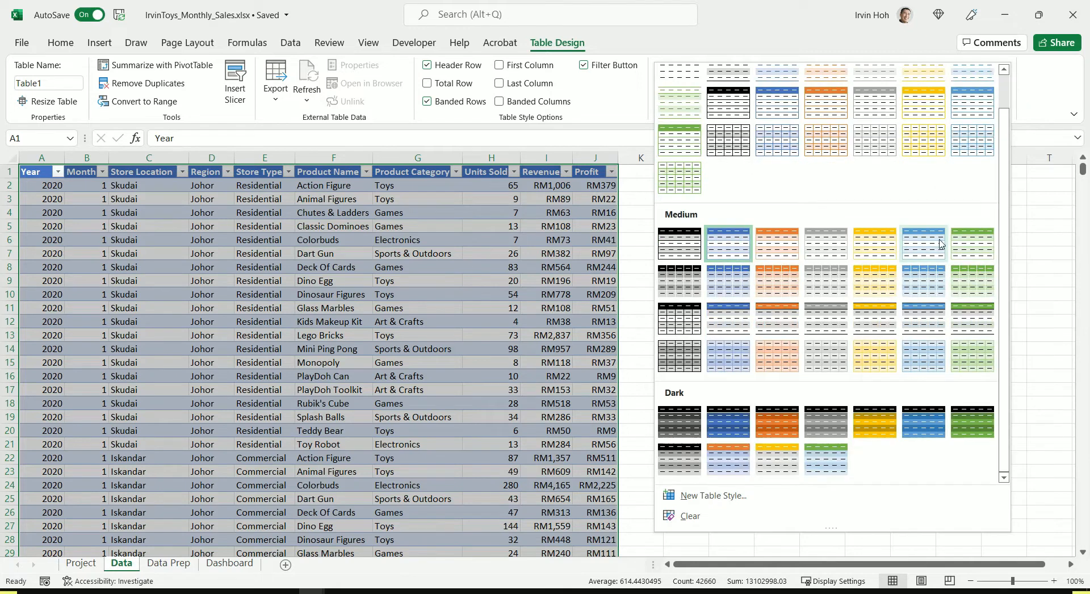
{"action": "left_click", "coordinate": [710, 524]}
{"action": "left_click", "coordinate": [544, 308]}
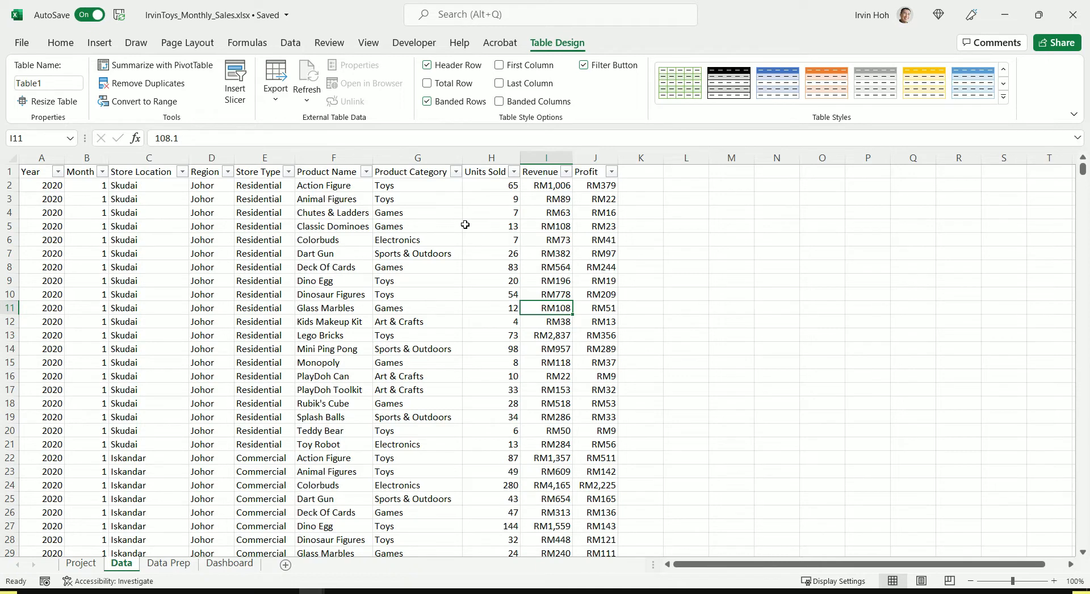
Look through the lower rows of the sales table with its column headers, and select a cell in the Revenue column.
{"action": "scroll", "coordinate": [465, 225], "scroll_direction": "down", "scroll_amount": 1}
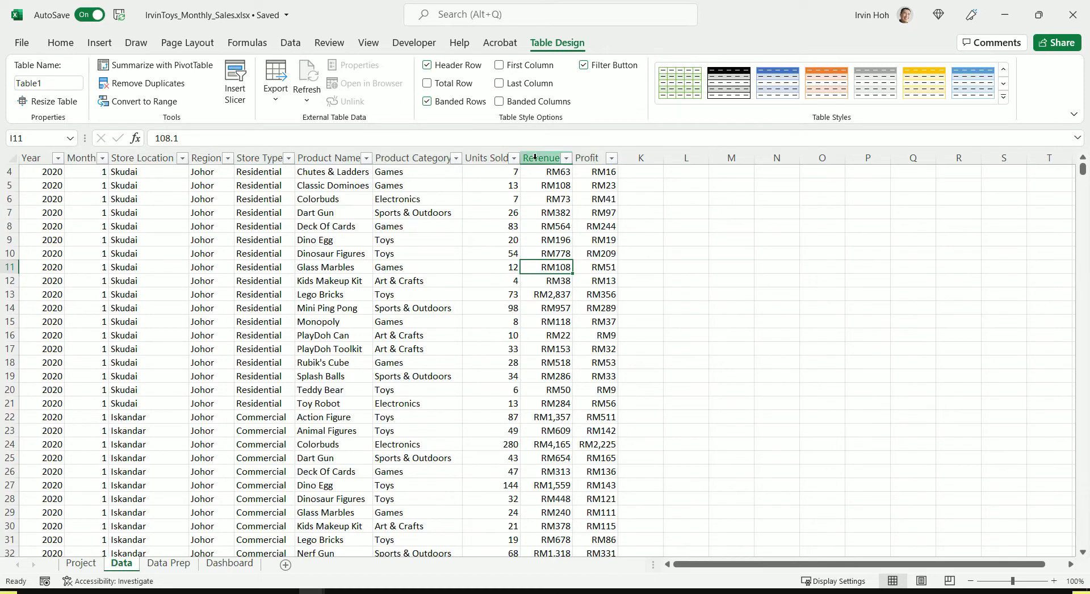
{"action": "scroll", "coordinate": [554, 342], "scroll_direction": "down", "scroll_amount": 17}
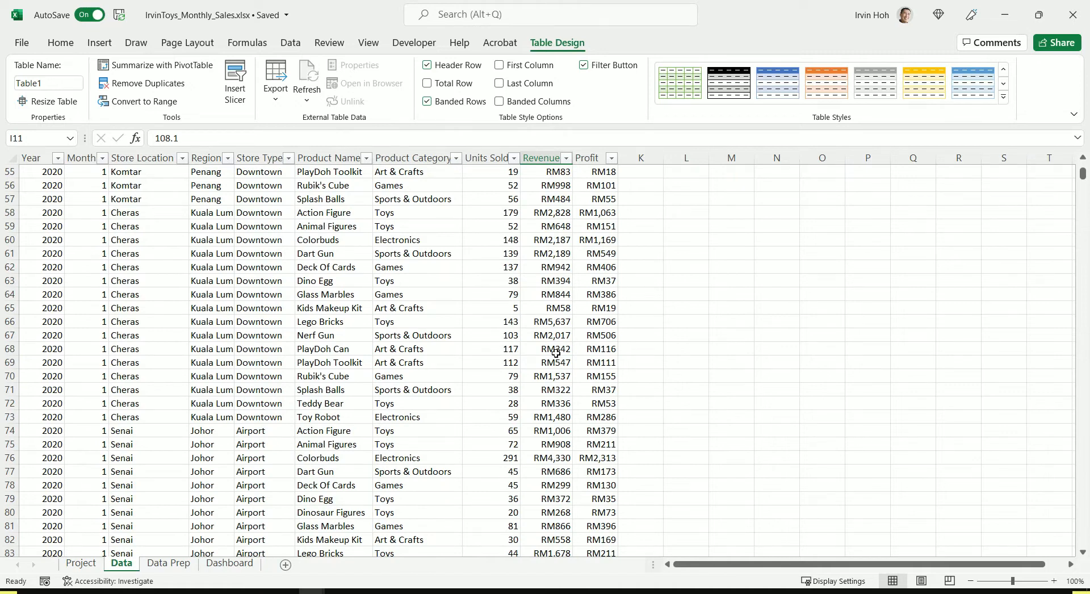
{"action": "scroll", "coordinate": [559, 348], "scroll_direction": "down", "scroll_amount": 4}
{"action": "left_click", "coordinate": [559, 348]}
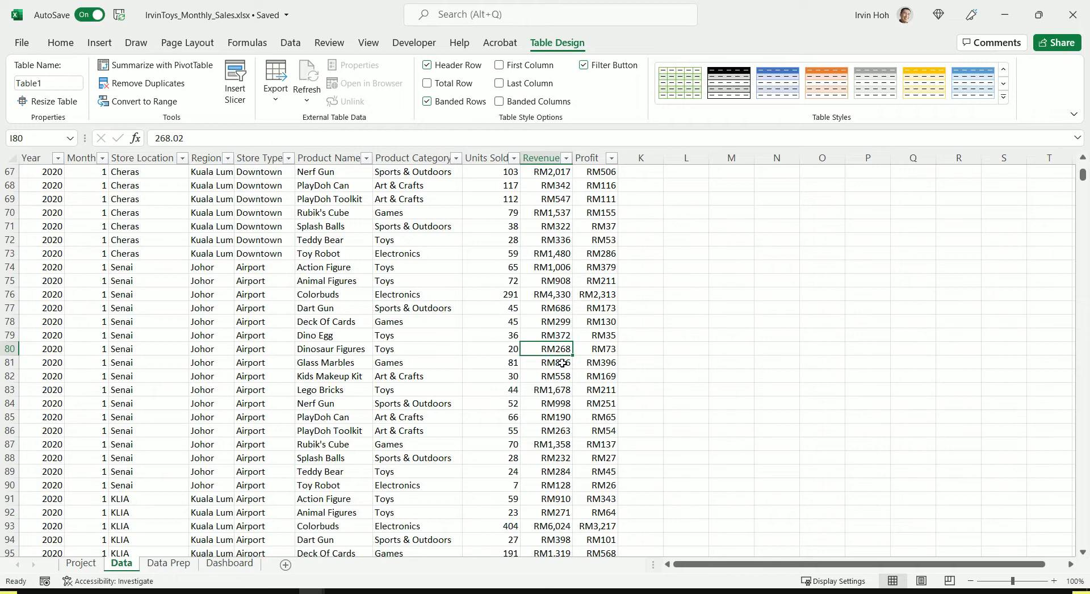
Check the last rows of the sales table on the Data sheet and the empty row below it, and return to the header row.
{"action": "key", "text": "ctrl+Down"}
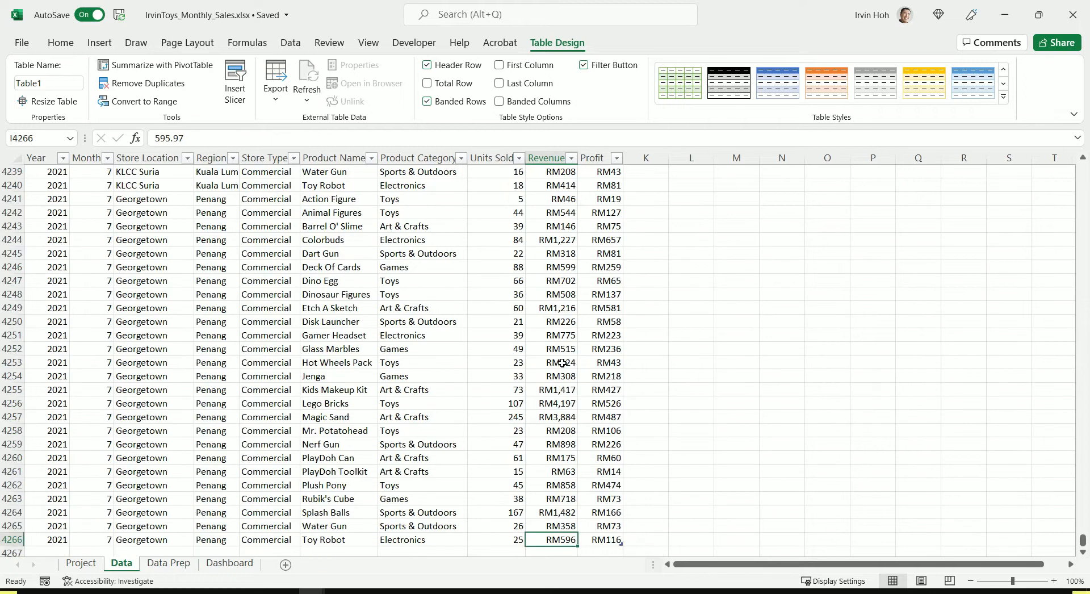
{"action": "scroll", "coordinate": [562, 362], "scroll_direction": "down", "scroll_amount": 2}
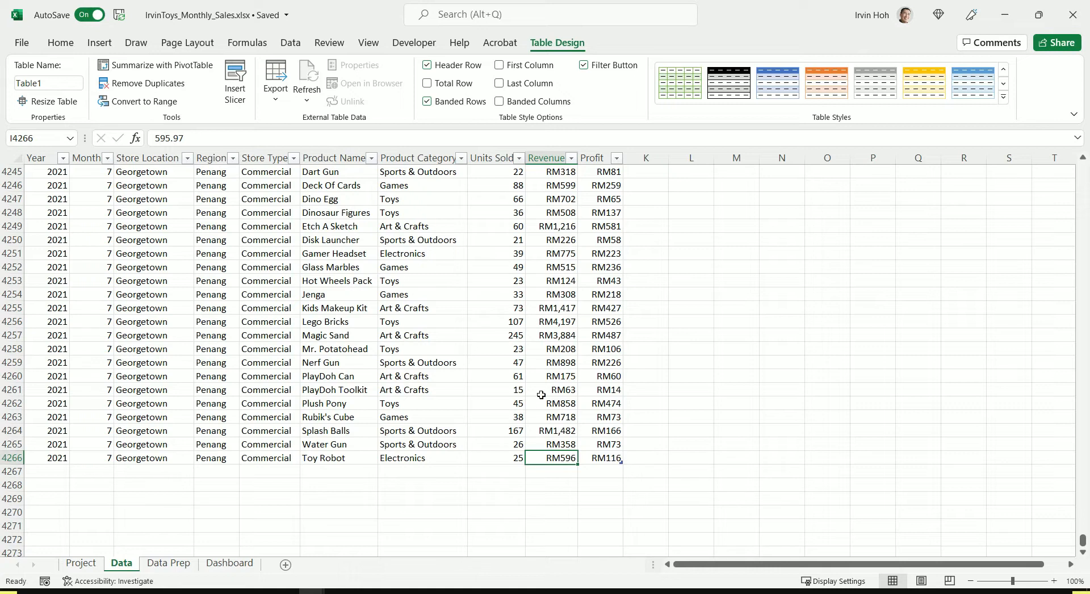
{"action": "left_click", "coordinate": [51, 475]}
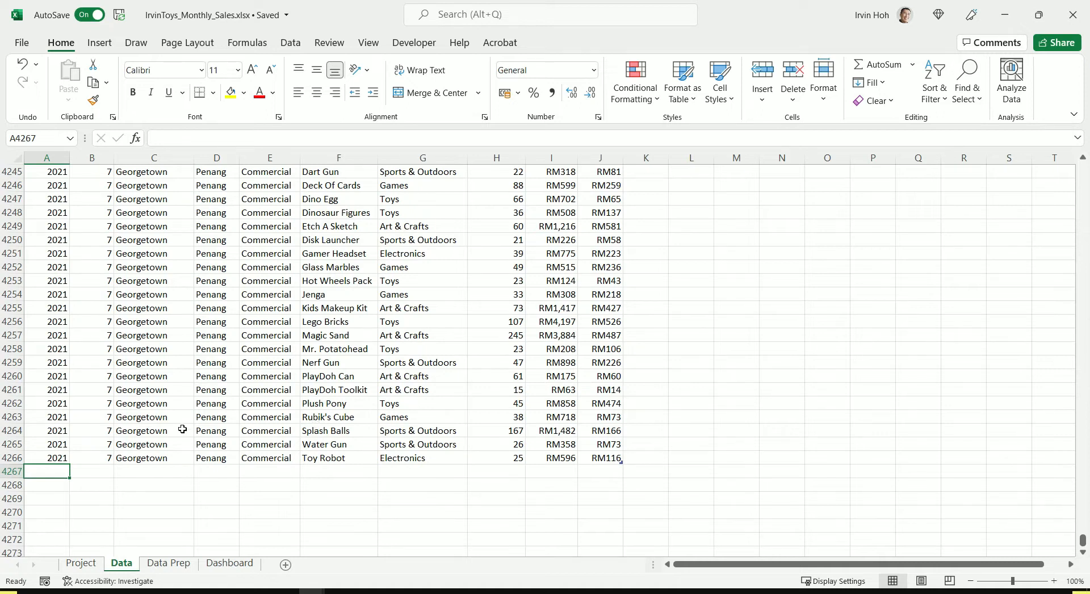
{"action": "left_click", "coordinate": [202, 417]}
{"action": "left_click_drag", "start_coordinate": [1081, 544], "coordinate": [1084, 167]}
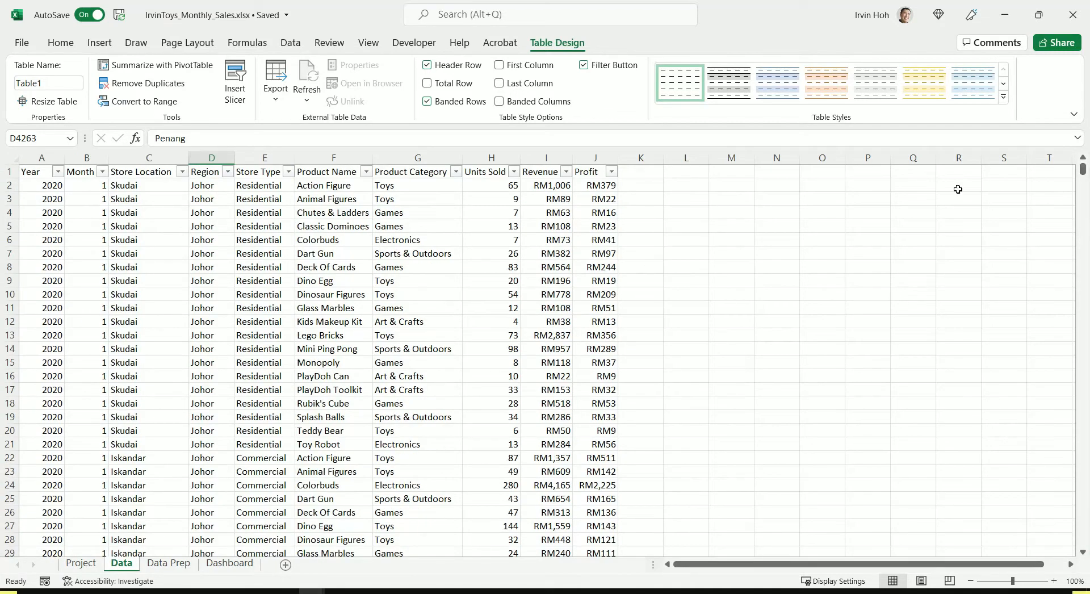
Rename the sales table as Data.
{"action": "left_click", "coordinate": [381, 313]}
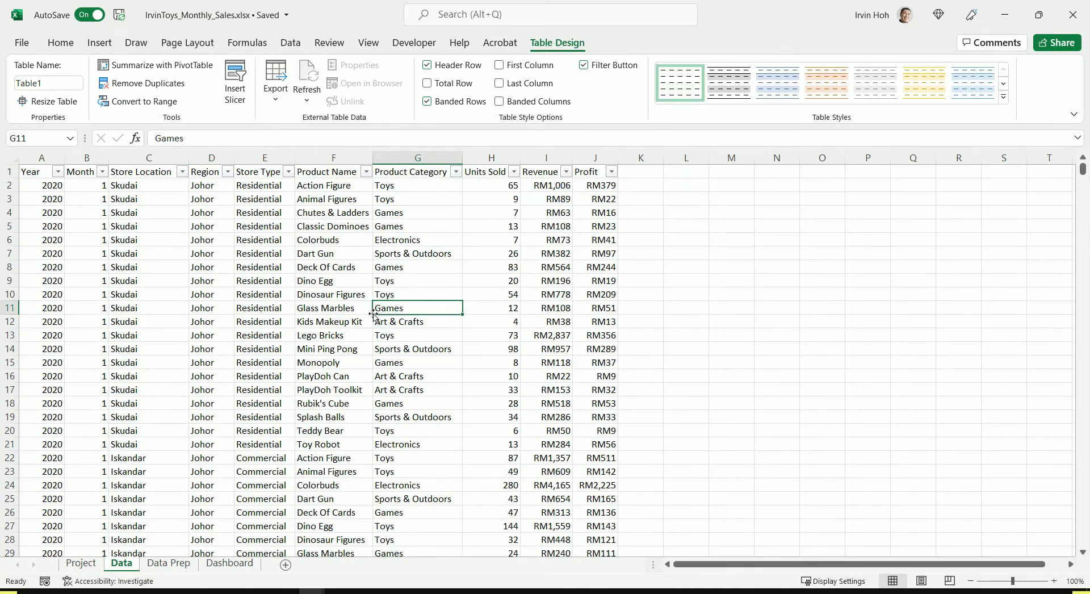
{"action": "left_click", "coordinate": [316, 305]}
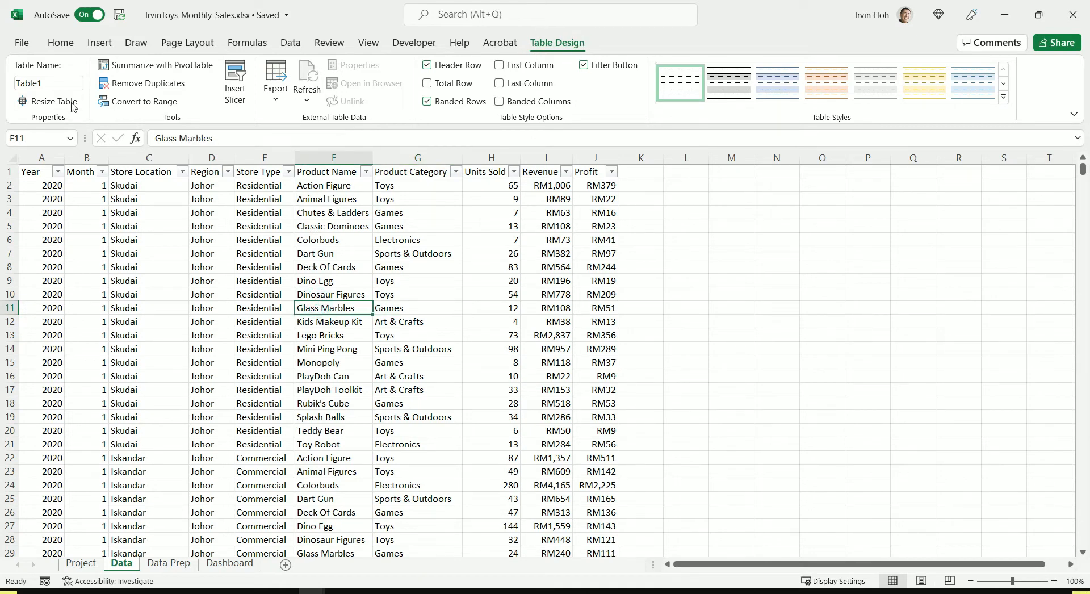
{"action": "left_click", "coordinate": [59, 84]}
{"action": "left_click_drag", "start_coordinate": [59, 83], "coordinate": [11, 89]}
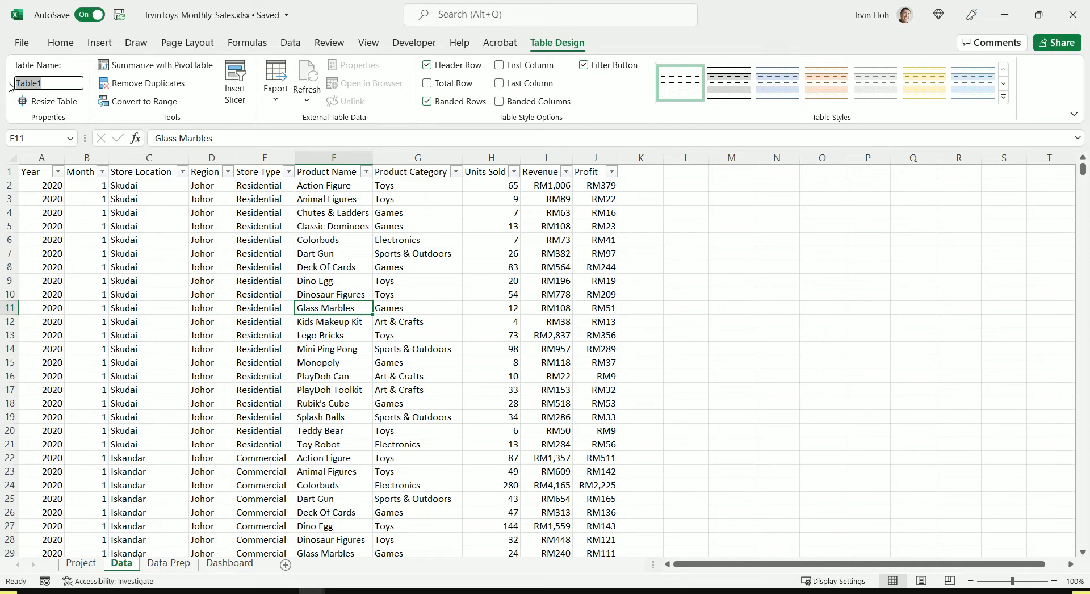
{"action": "type", "text": "Data"}
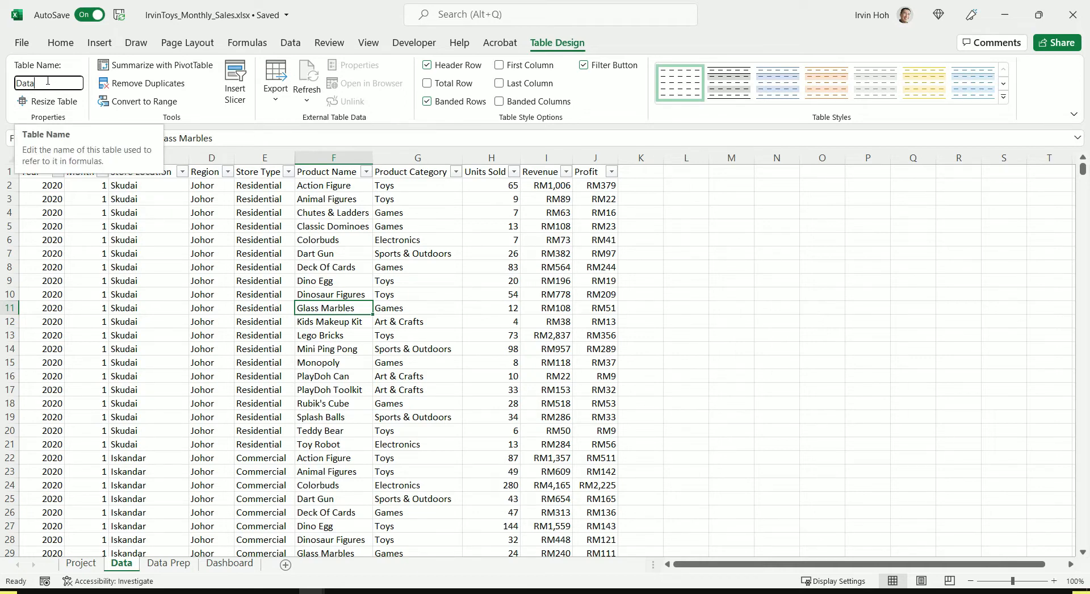
{"action": "key", "text": "Return"}
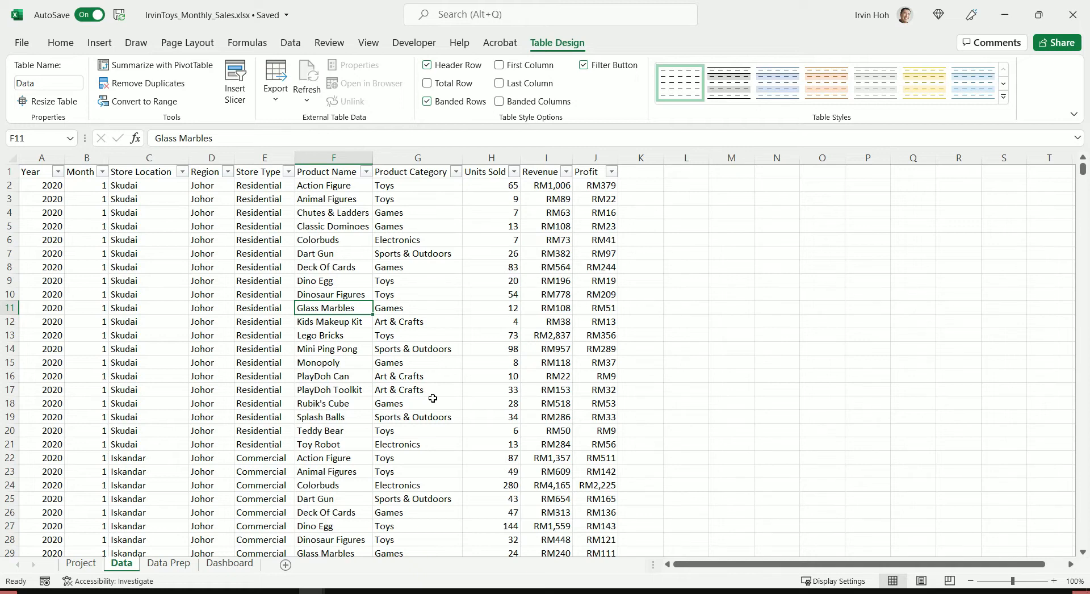
{"action": "left_click", "coordinate": [332, 418]}
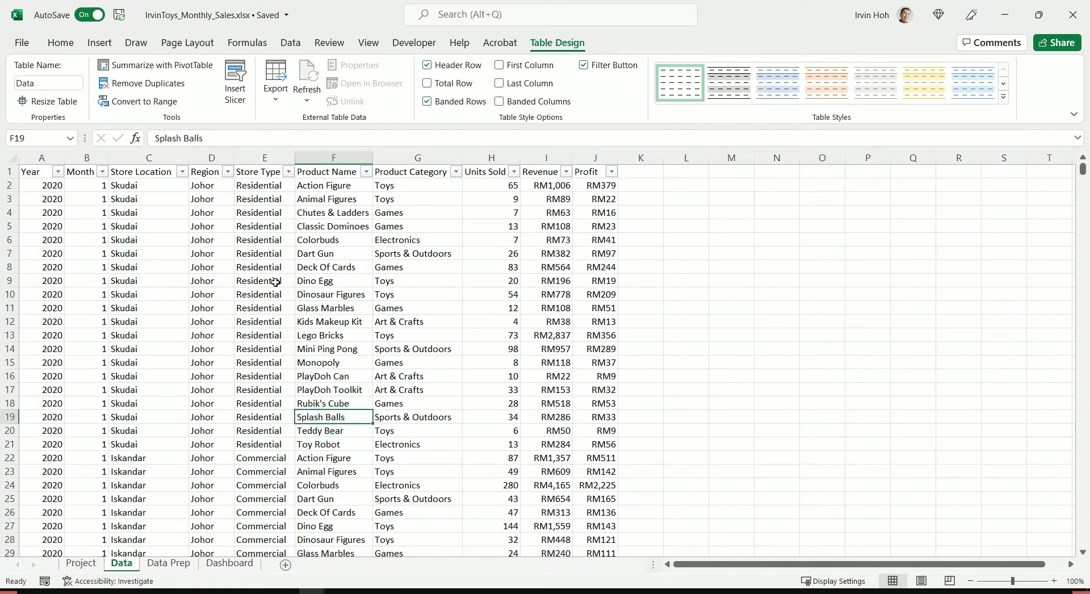
Open the Data Prep sheet and read the naming comments on the region and date filter cells.
{"action": "left_click", "coordinate": [168, 562]}
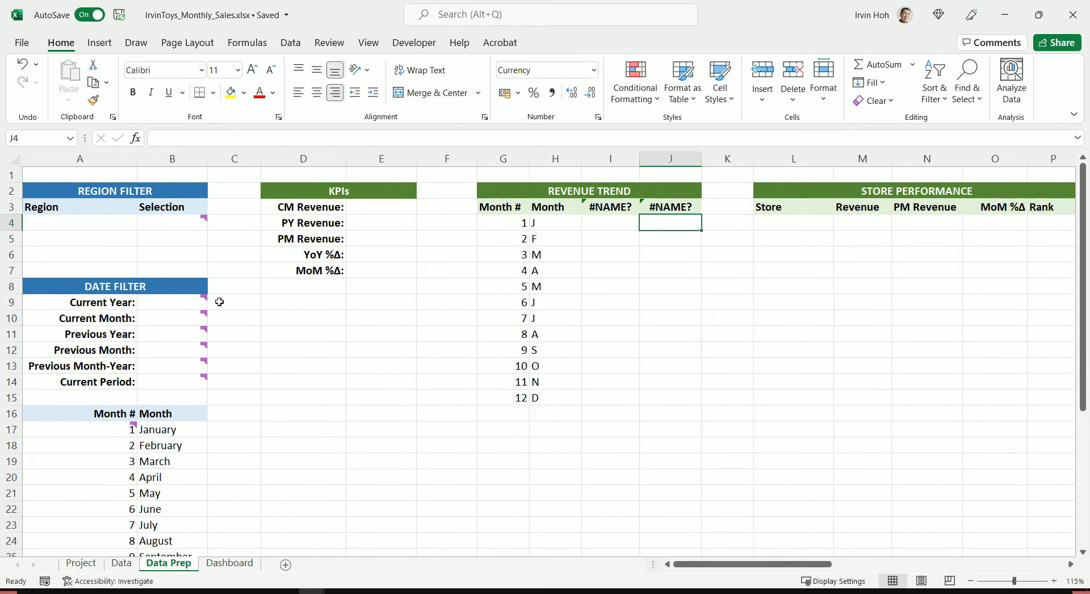
{"action": "mouse_move", "coordinate": [201, 224]}
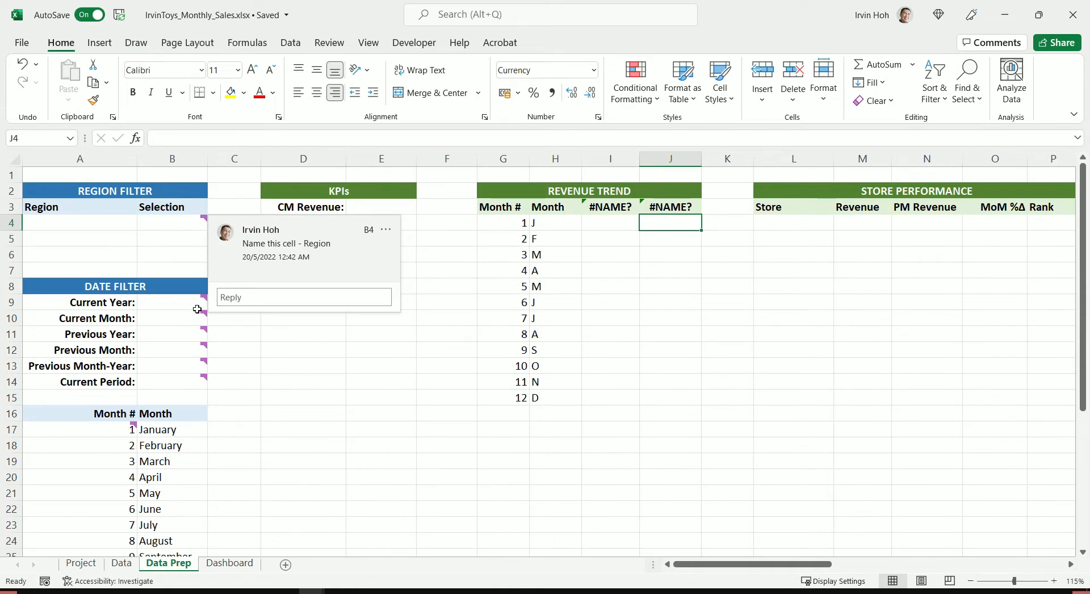
{"action": "mouse_move", "coordinate": [196, 301]}
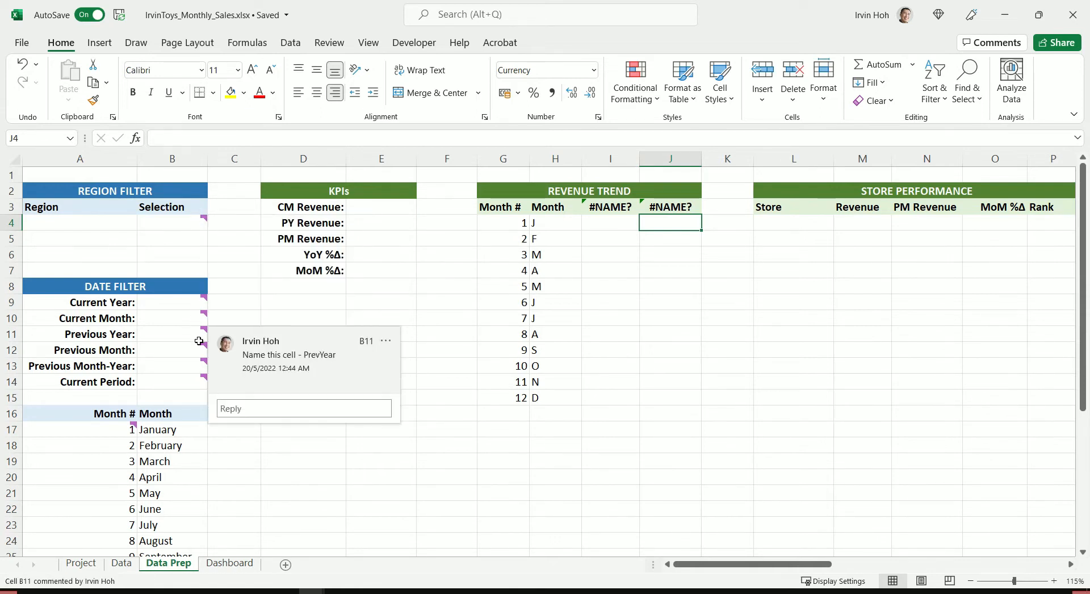
{"action": "mouse_move", "coordinate": [195, 357]}
{"action": "mouse_move", "coordinate": [195, 380]}
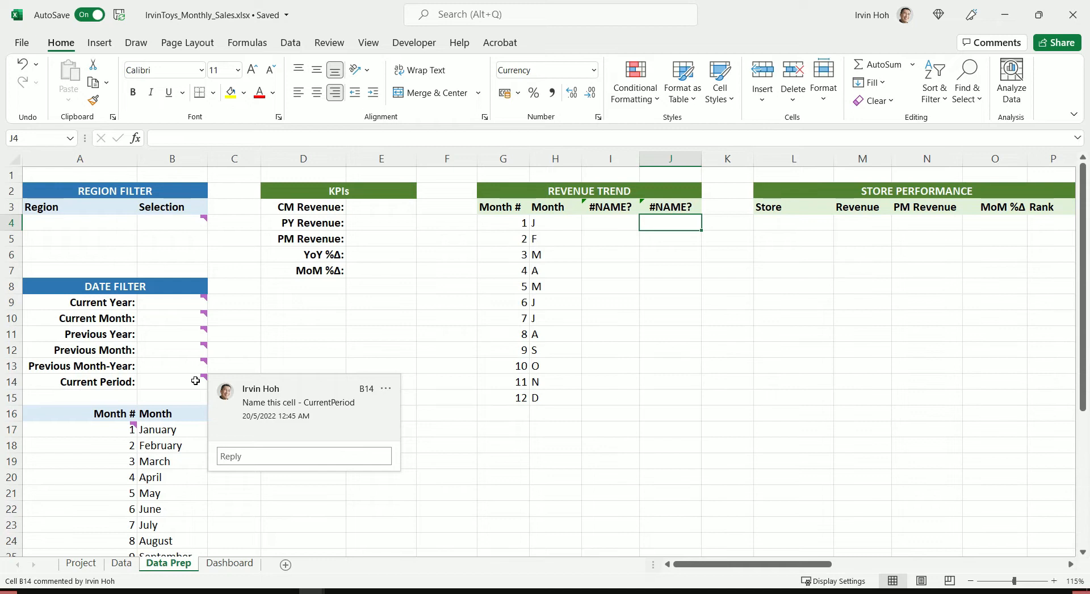
Name the region selection cell B4 on the Data Prep sheet Region.
{"action": "left_click", "coordinate": [174, 223]}
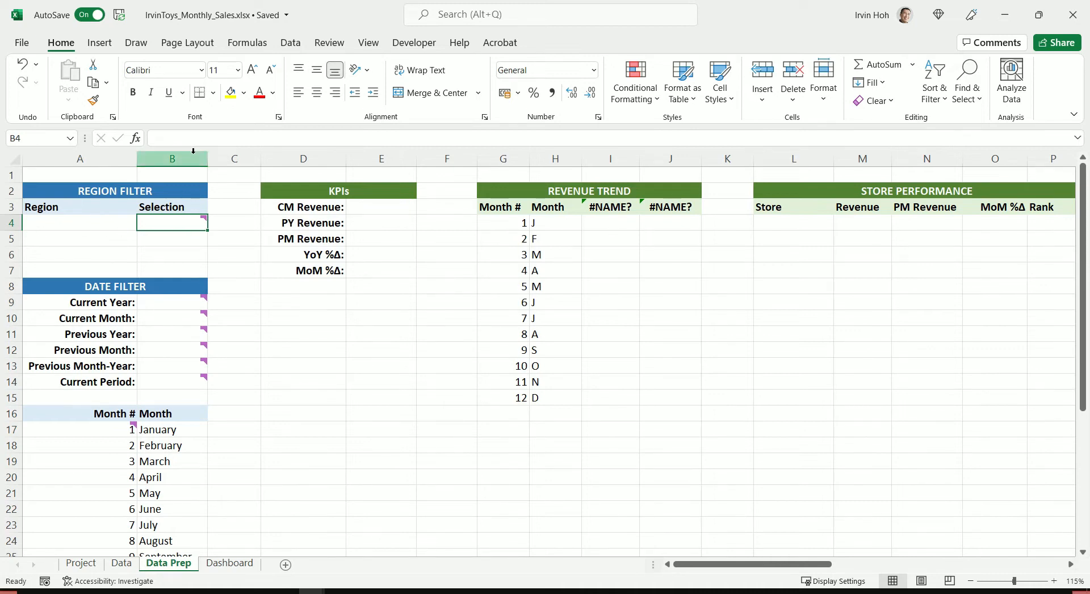
{"action": "mouse_move", "coordinate": [179, 223]}
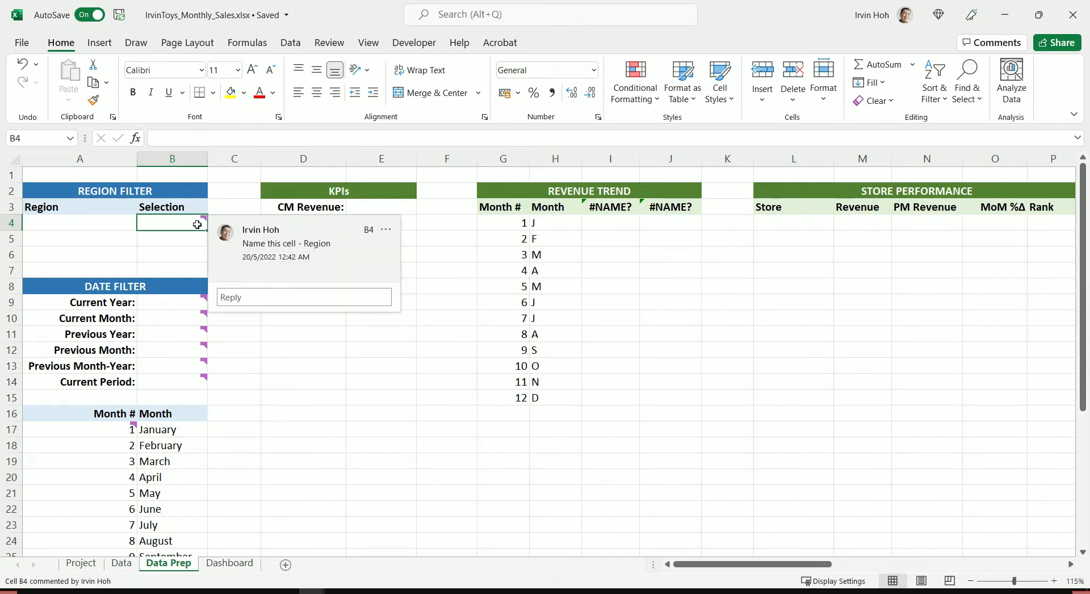
{"action": "mouse_move", "coordinate": [193, 350]}
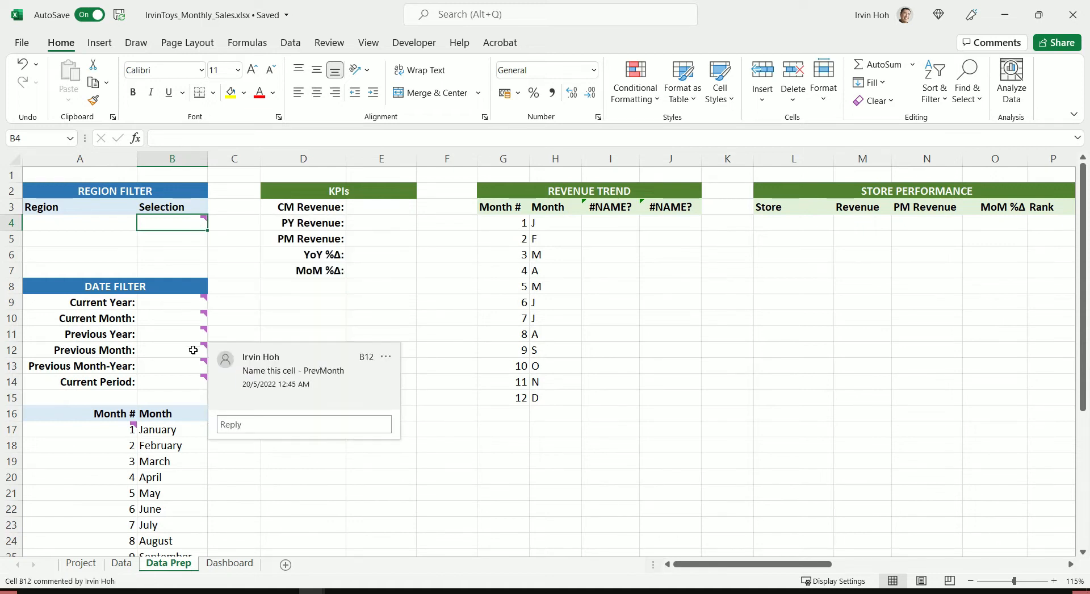
{"action": "mouse_move", "coordinate": [162, 220]}
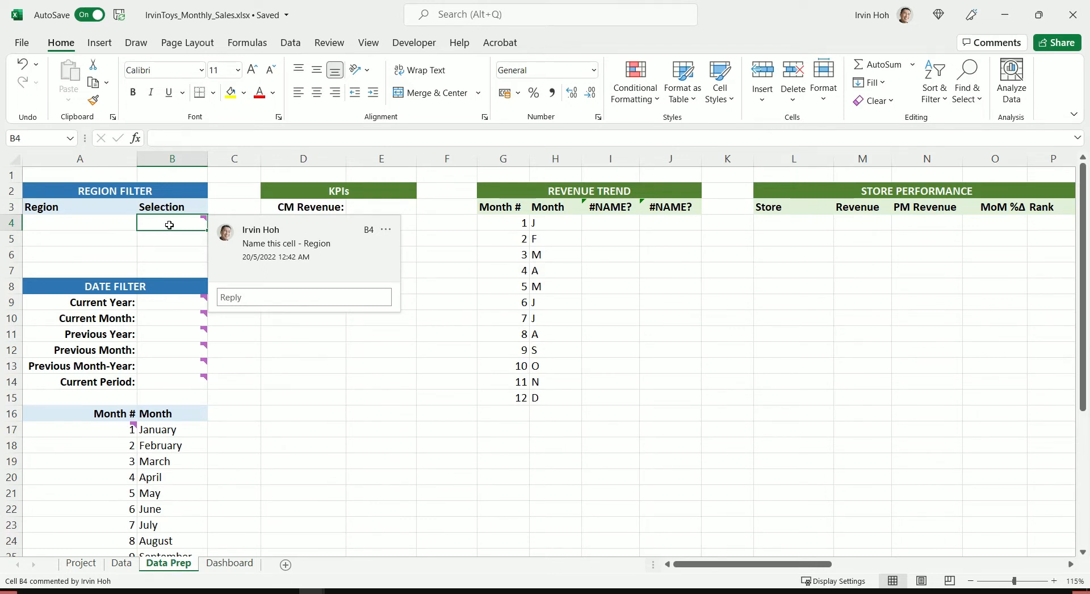
{"action": "left_click", "coordinate": [46, 139]}
{"action": "type", "text": "Region"}
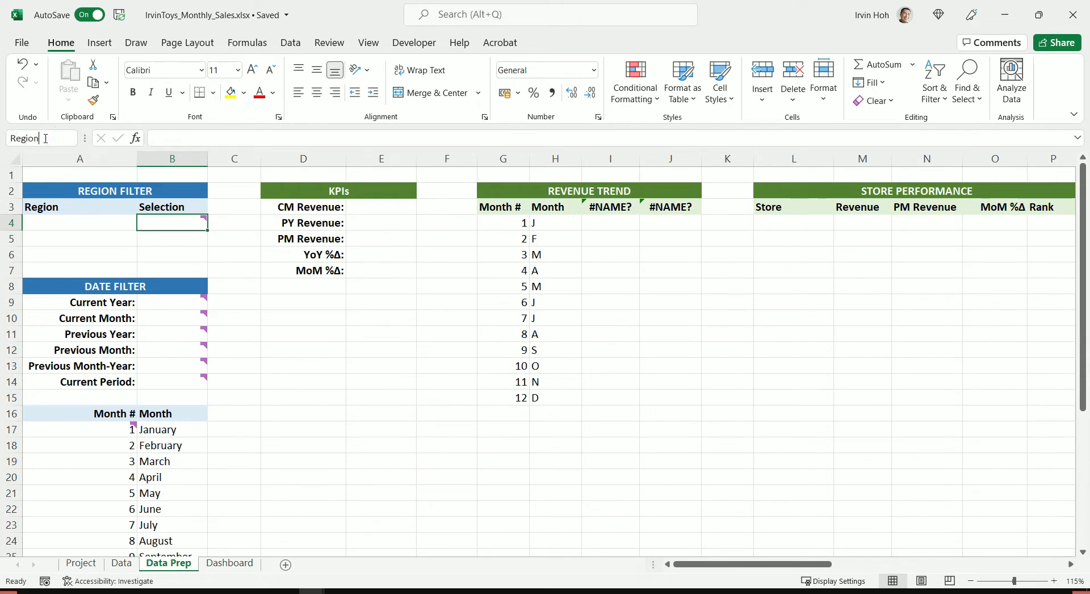
{"action": "key", "text": "Return"}
Name the Current Year cell B9 CurYear and the Current Month cell B10 CurMonth.
{"action": "mouse_move", "coordinate": [163, 305]}
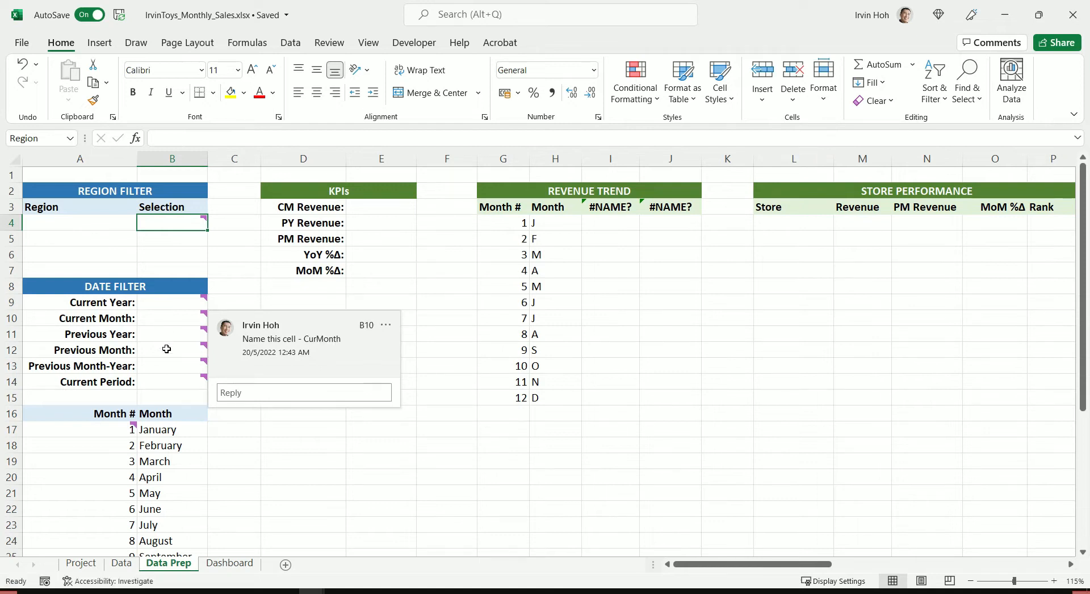
{"action": "left_click", "coordinate": [178, 305]}
{"action": "left_click", "coordinate": [41, 141]}
{"action": "type", "text": "C"}
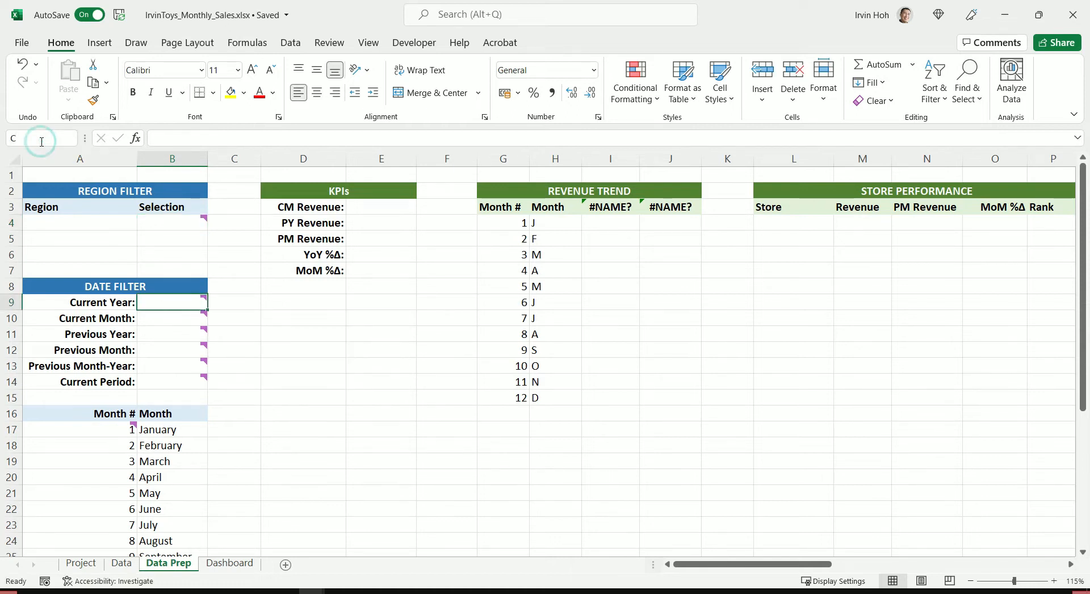
{"action": "type", "text": "urYear"}
{"action": "key", "text": "Return"}
{"action": "left_click", "coordinate": [157, 319]}
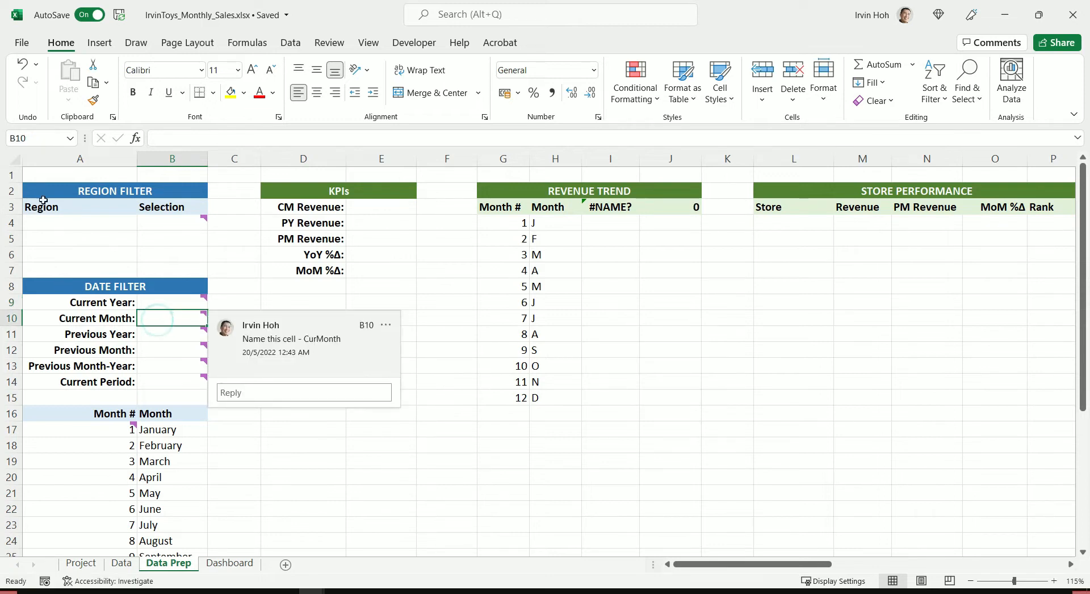
{"action": "left_click", "coordinate": [51, 137]}
{"action": "type", "text": "CurMonth"}
{"action": "key", "text": "Return"}
Name the Previous Year cell B11 PrevYear and the Previous Month cell B12 PrevMonth.
{"action": "left_click", "coordinate": [171, 336]}
{"action": "left_click", "coordinate": [39, 142]}
{"action": "type", "text": "PrevYear"}
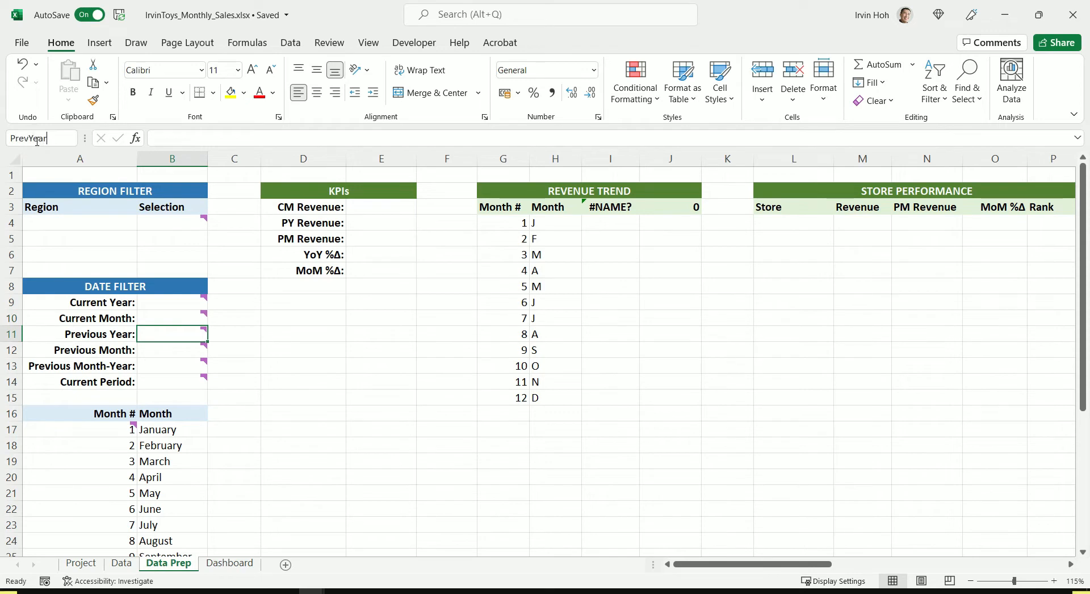
{"action": "key", "text": "Return"}
{"action": "left_click", "coordinate": [170, 351]}
{"action": "left_click", "coordinate": [44, 138]}
{"action": "type", "text": "PrevMonth"}
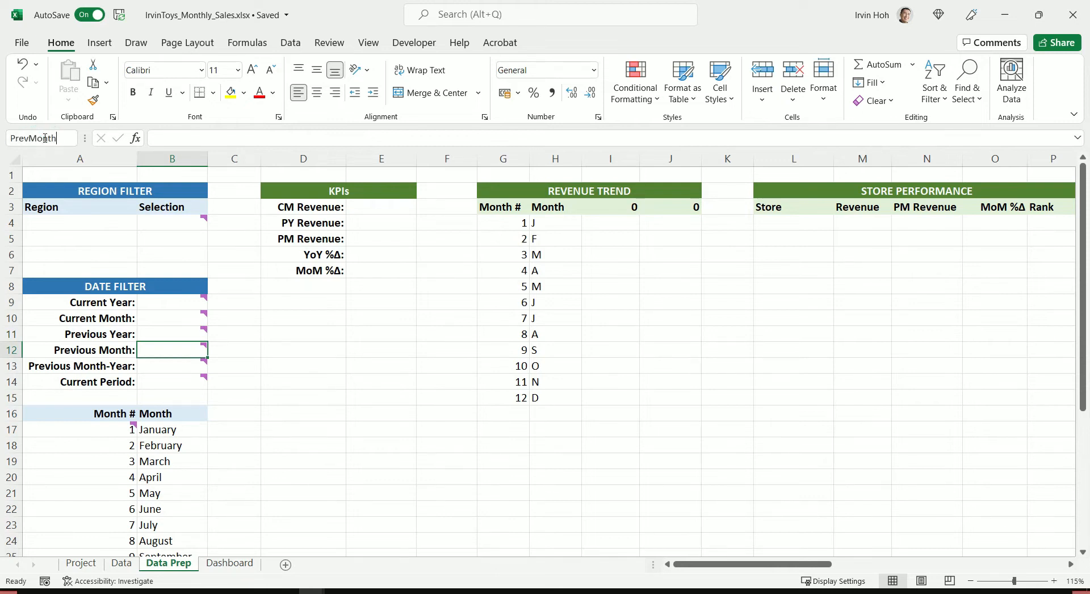
Name the Previous Month-Year cell B13 PMYear and the Current Period cell B14 CurrentPeriod.
{"action": "left_click", "coordinate": [169, 369]}
{"action": "left_click", "coordinate": [45, 134]}
{"action": "type", "text": "PMYear"}
{"action": "key", "text": "Return"}
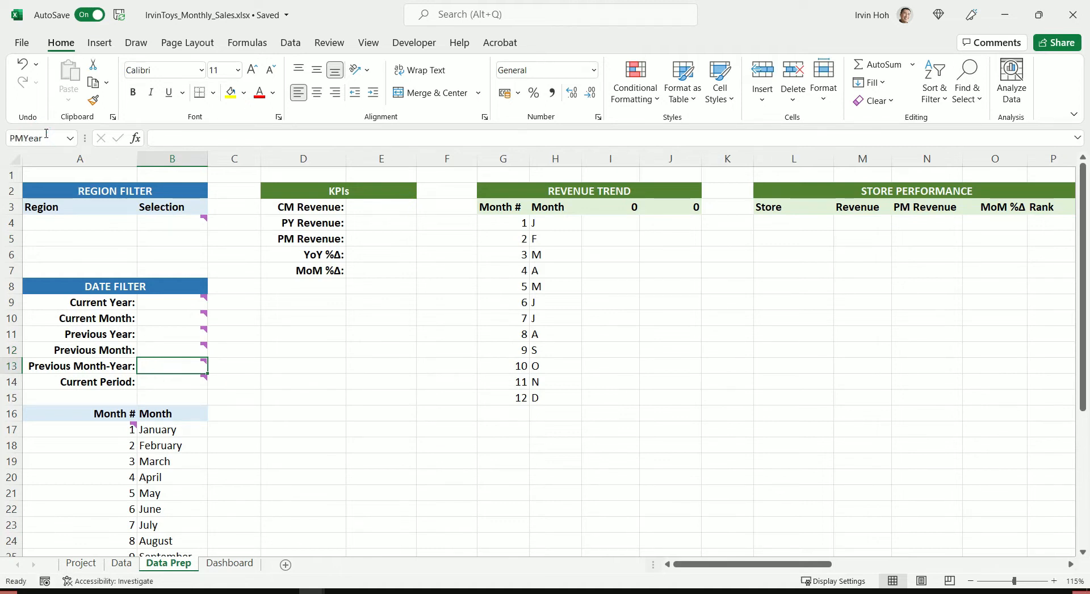
{"action": "left_click", "coordinate": [161, 385]}
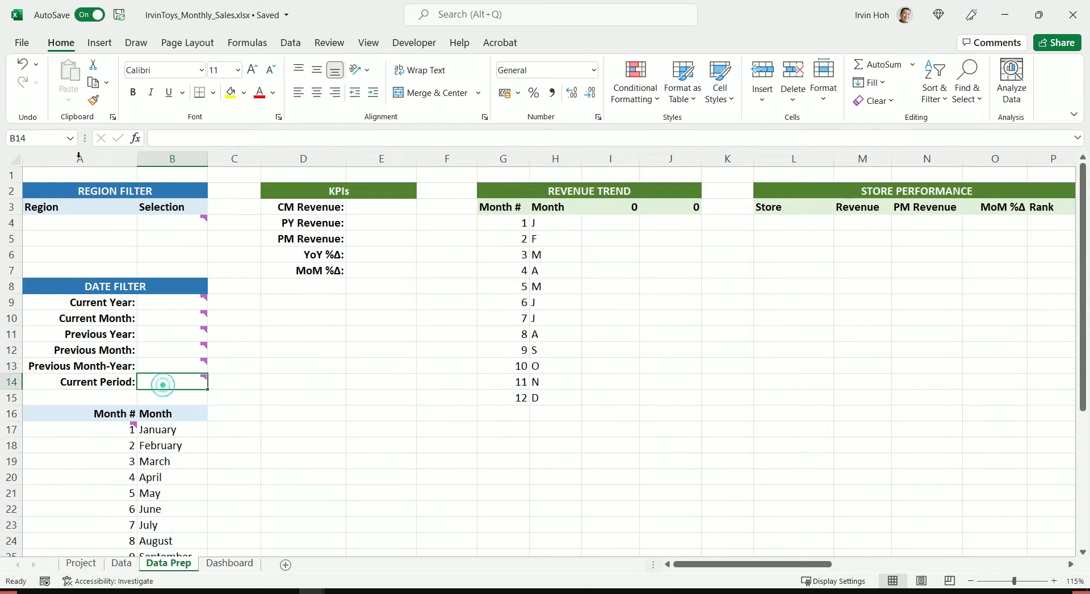
{"action": "left_click", "coordinate": [49, 139]}
{"action": "type", "text": "CurrentPeriod"}
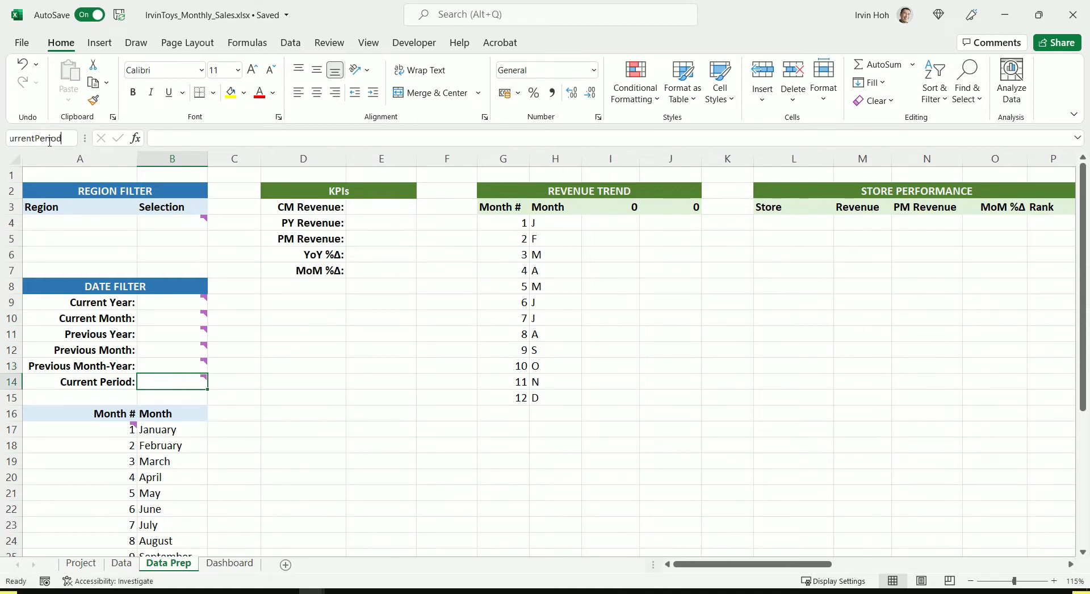
{"action": "key", "text": "Return"}
Name the month number and month name range A17:B28 MonthList.
{"action": "left_click", "coordinate": [169, 301]}
{"action": "scroll", "coordinate": [168, 301], "scroll_direction": "down", "scroll_amount": 1}
{"action": "scroll", "coordinate": [168, 301], "scroll_direction": "down", "scroll_amount": 2}
{"action": "mouse_move", "coordinate": [118, 285]}
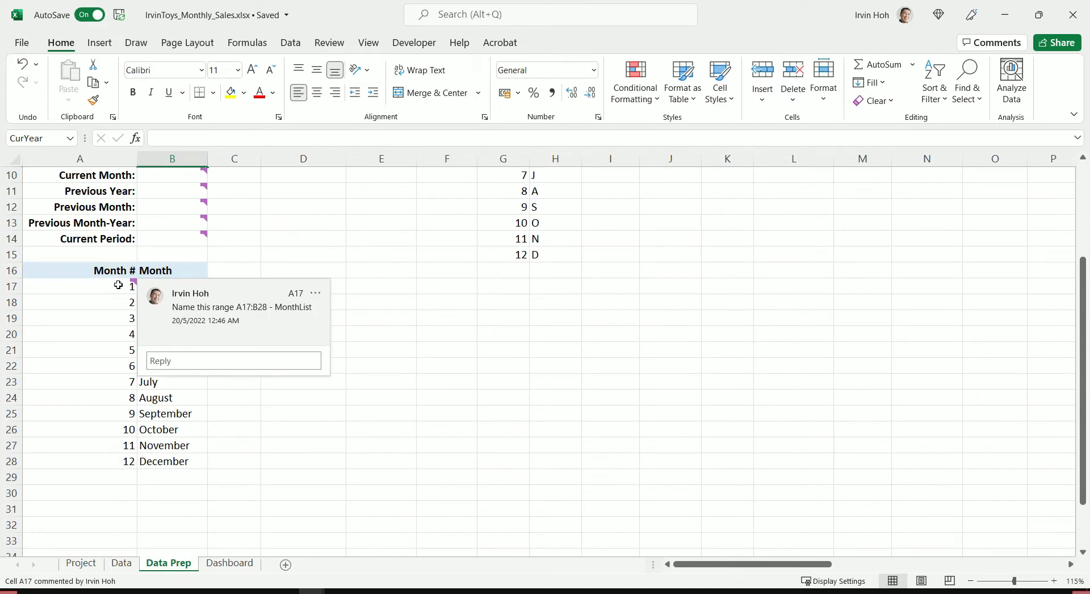
{"action": "left_click", "coordinate": [165, 237]}
{"action": "left_click", "coordinate": [170, 223]}
{"action": "left_click", "coordinate": [174, 203]}
{"action": "left_click", "coordinate": [90, 285]}
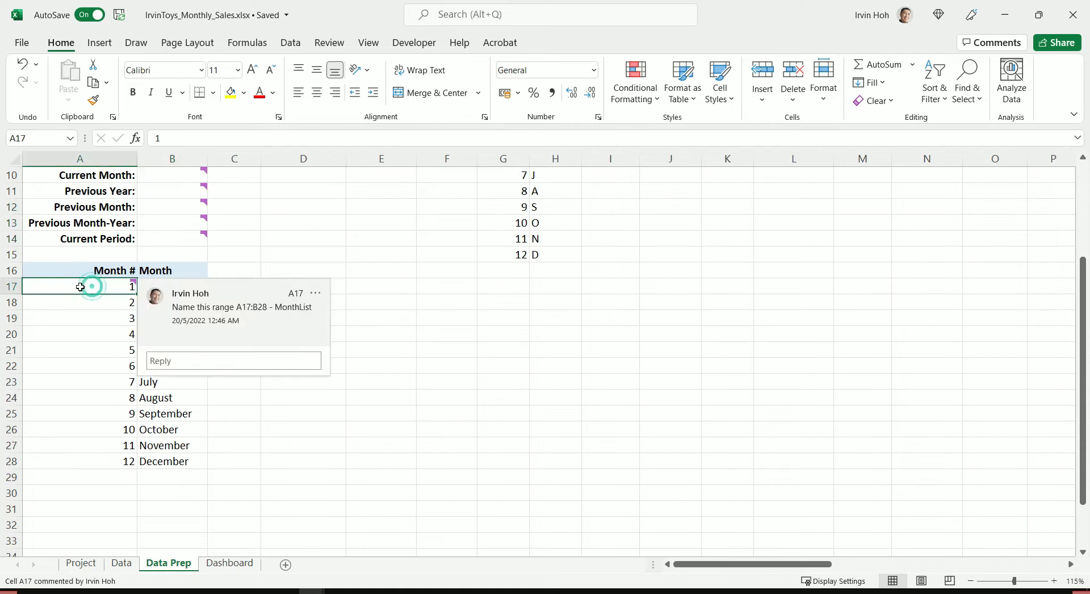
{"action": "left_click_drag", "start_coordinate": [80, 287], "coordinate": [187, 461]}
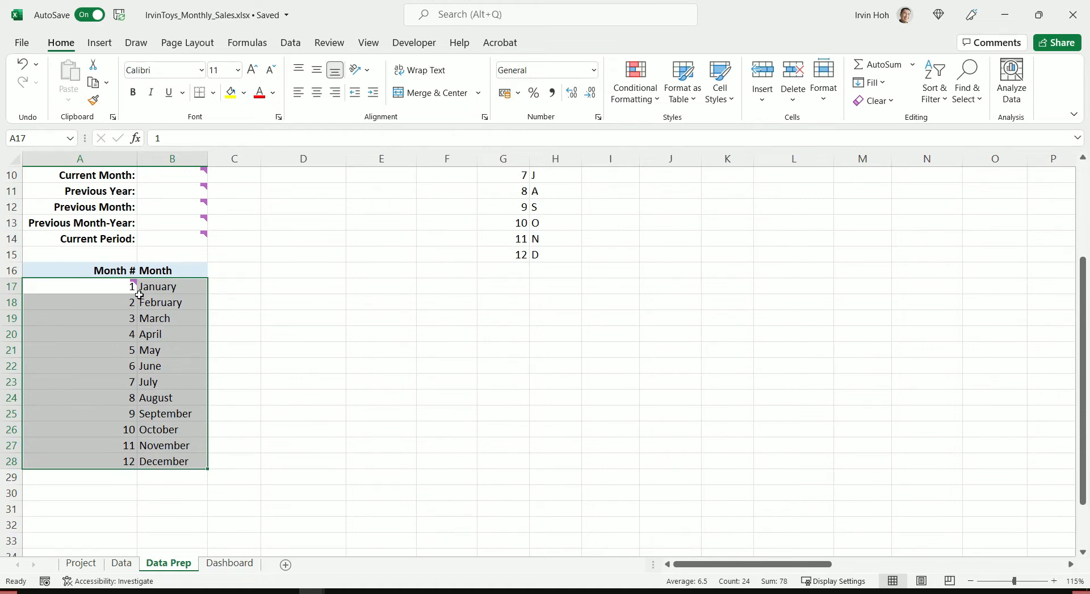
{"action": "mouse_move", "coordinate": [121, 287]}
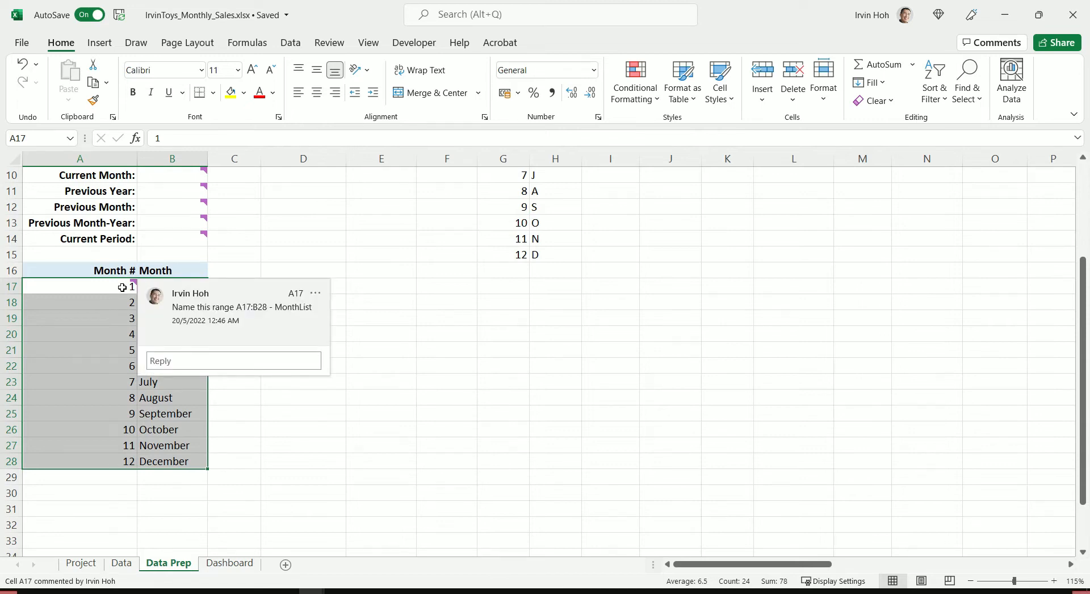
{"action": "left_click", "coordinate": [50, 139]}
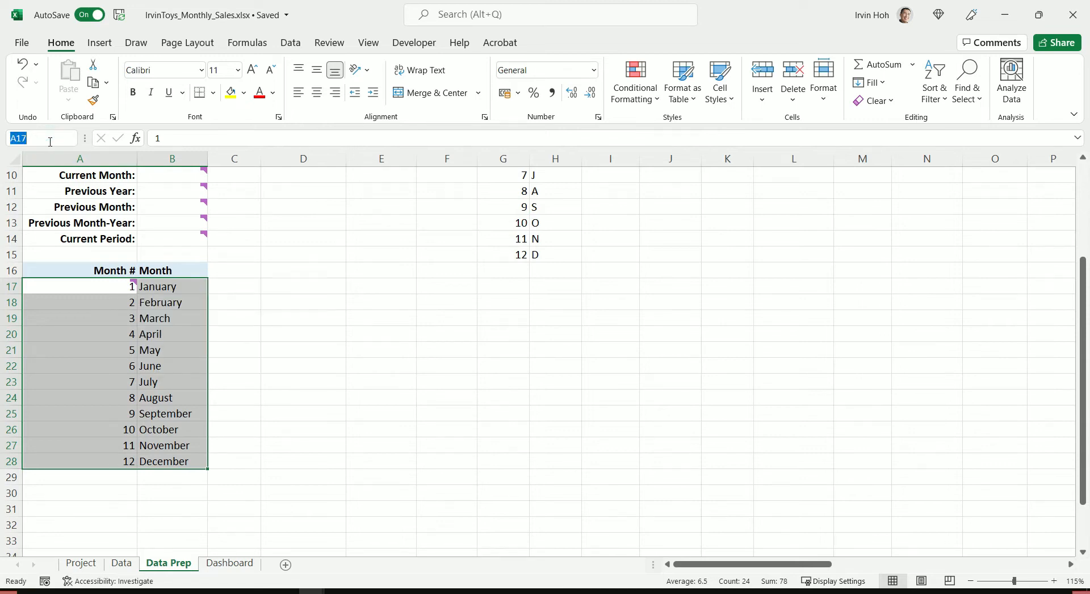
{"action": "type", "text": "MonthList"}
{"action": "key", "text": "Return"}
Check the name assigned to the Current Period cell B14 against its comment.
{"action": "left_click", "coordinate": [348, 295]}
{"action": "left_click", "coordinate": [175, 239]}
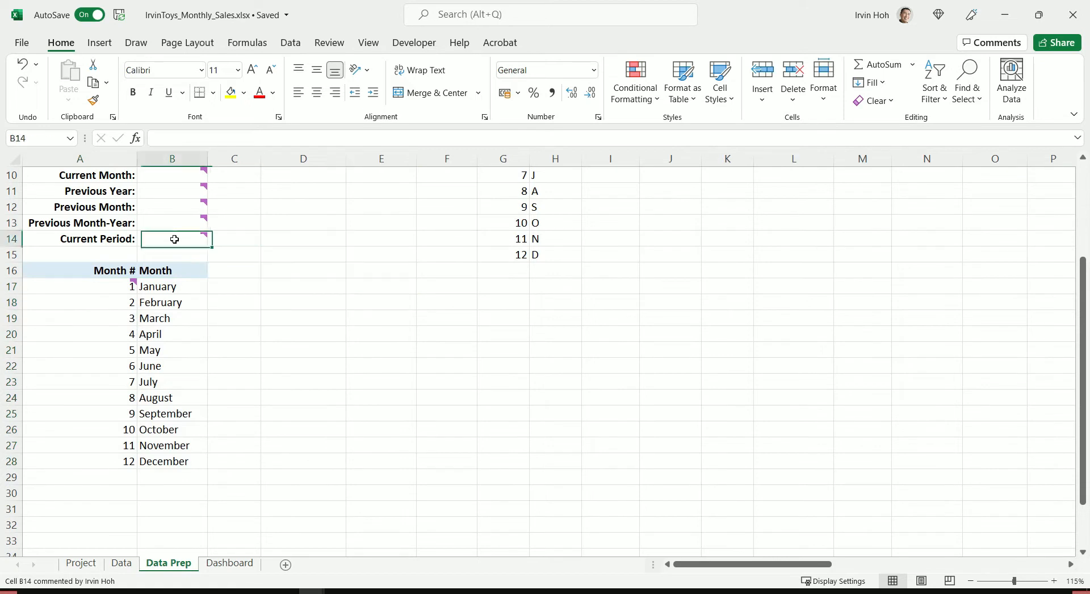
{"action": "mouse_move", "coordinate": [176, 237]}
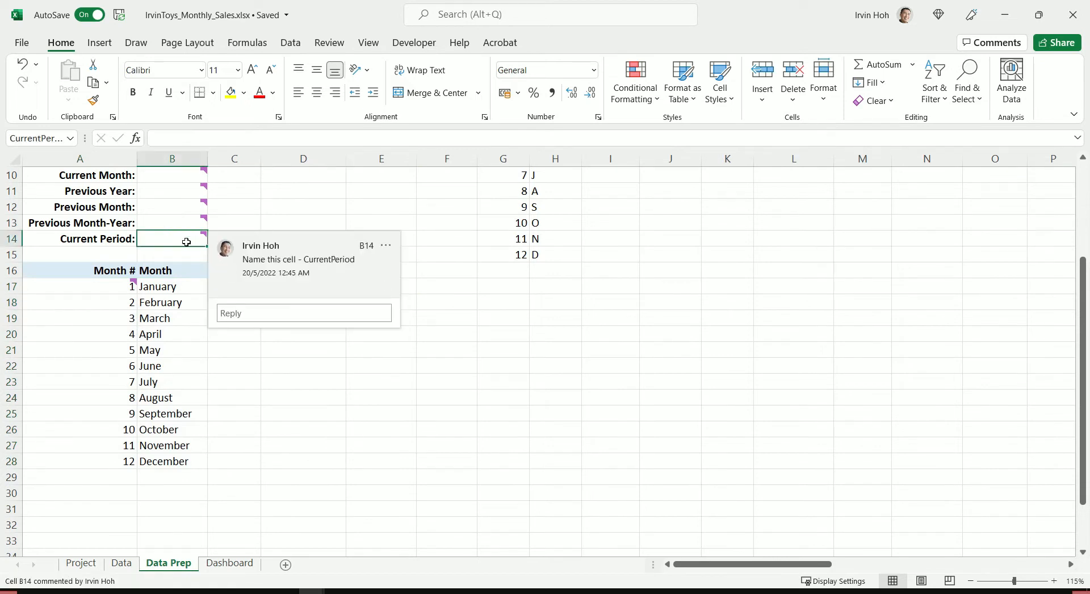
{"action": "mouse_move", "coordinate": [97, 289]}
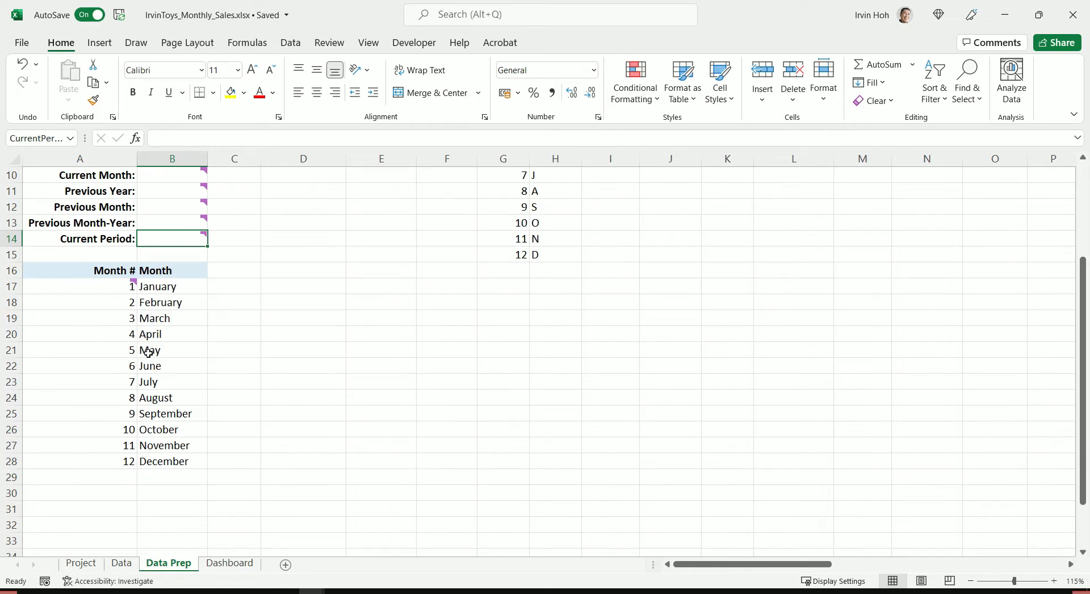
Check the name assigned to the region selection cell B4 and the comment on the Current Year cell B9.
{"action": "scroll", "coordinate": [149, 352], "scroll_direction": "up", "scroll_amount": 3}
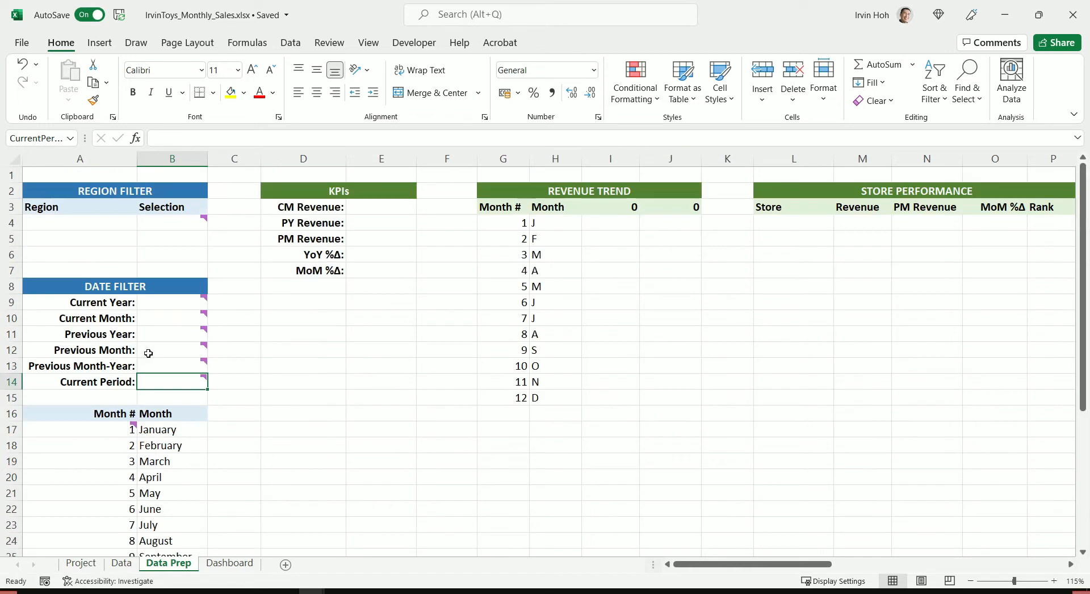
{"action": "left_click", "coordinate": [199, 226]}
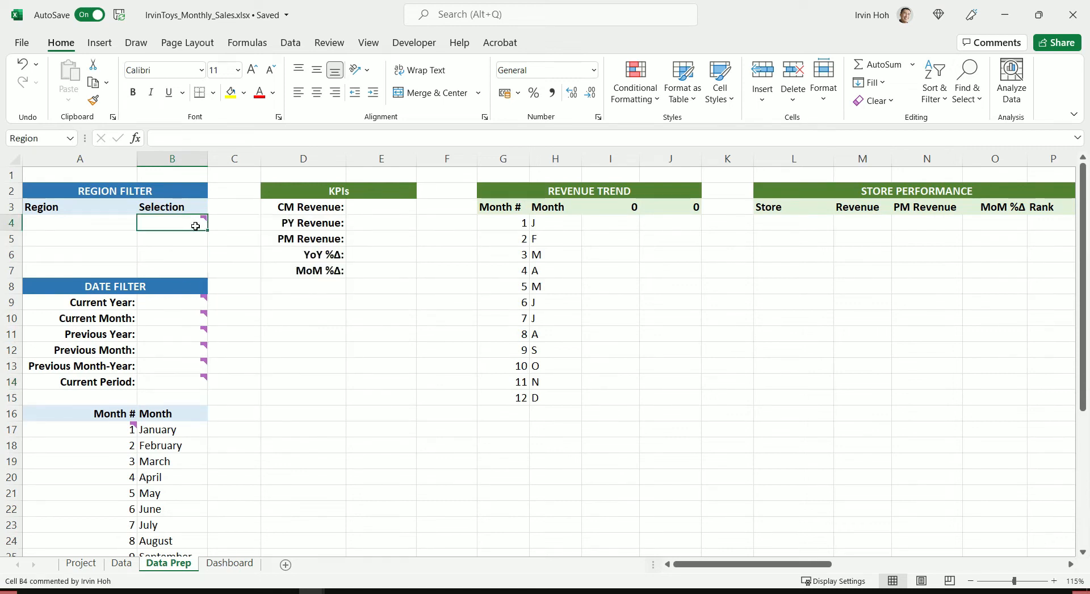
{"action": "left_click", "coordinate": [601, 282]}
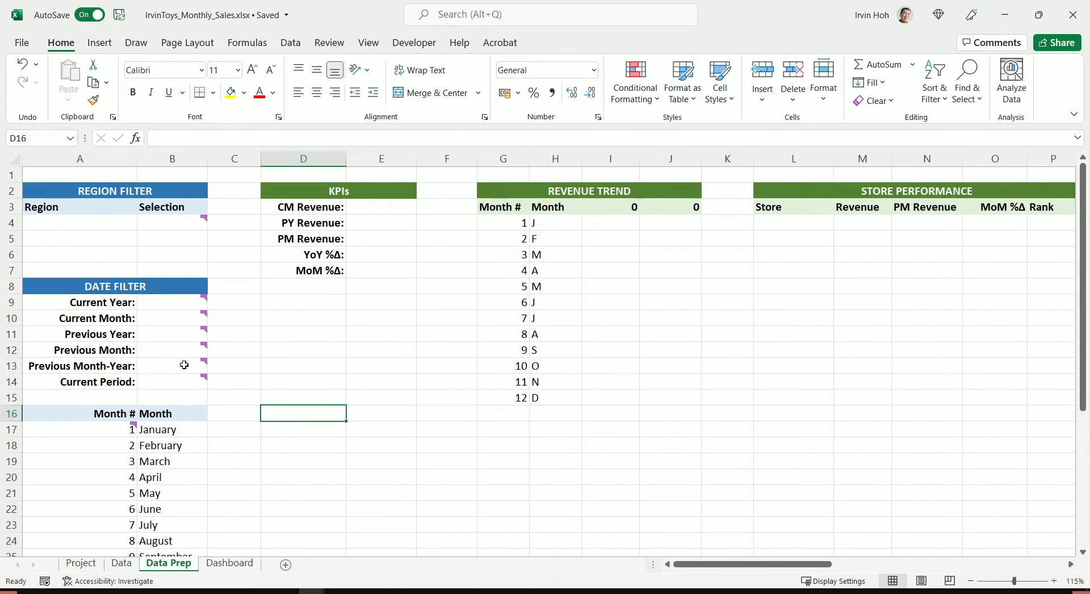
{"action": "mouse_move", "coordinate": [184, 308]}
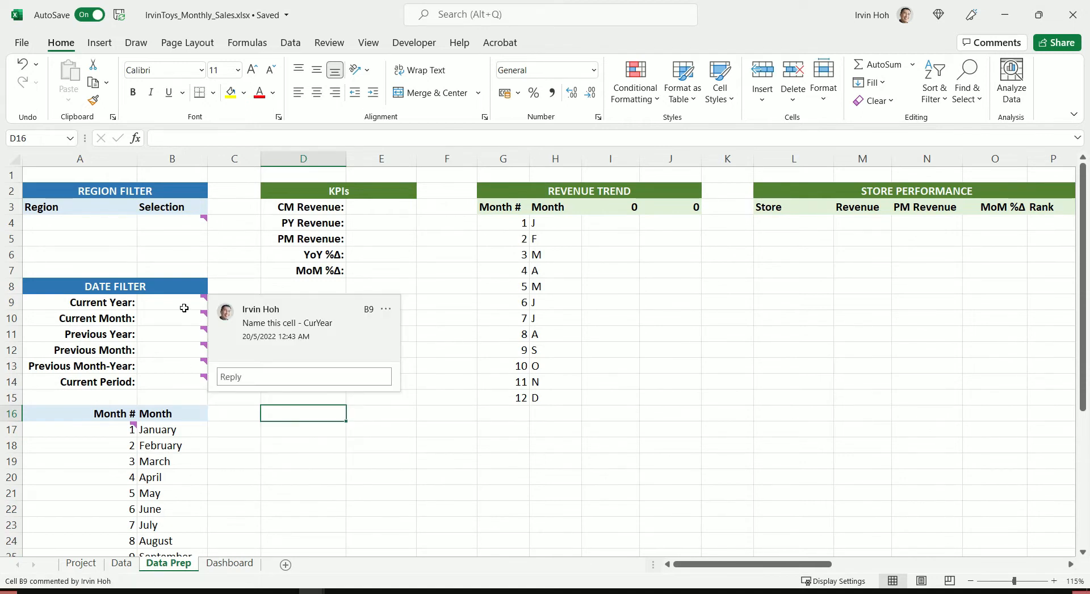
{"action": "left_click", "coordinate": [449, 448]}
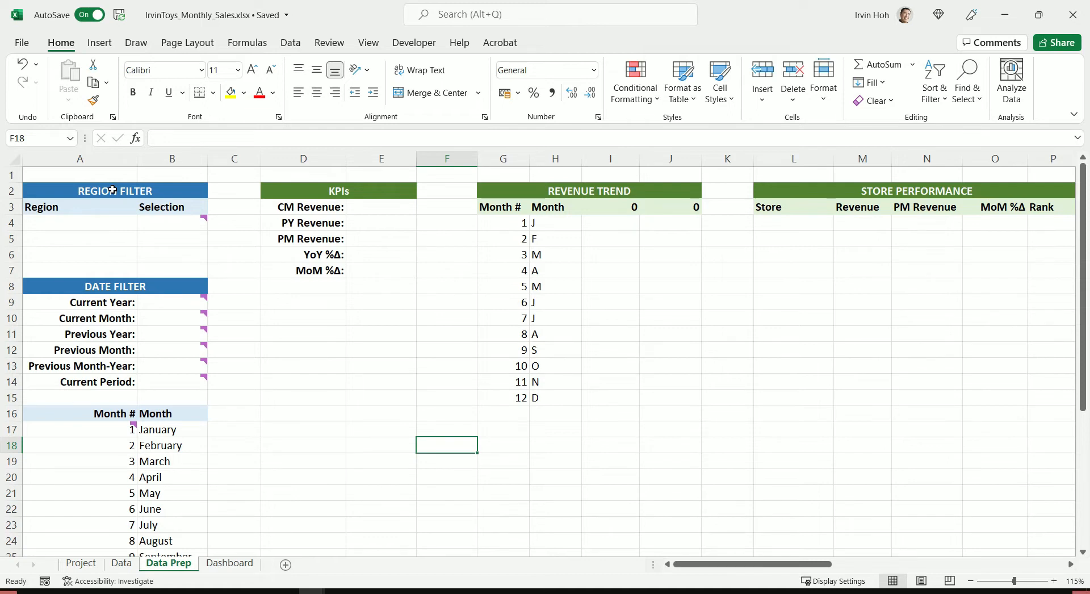
Copy all values of the Region column on the Data sheet into the empty column starting at Q2.
{"action": "left_click", "coordinate": [122, 563]}
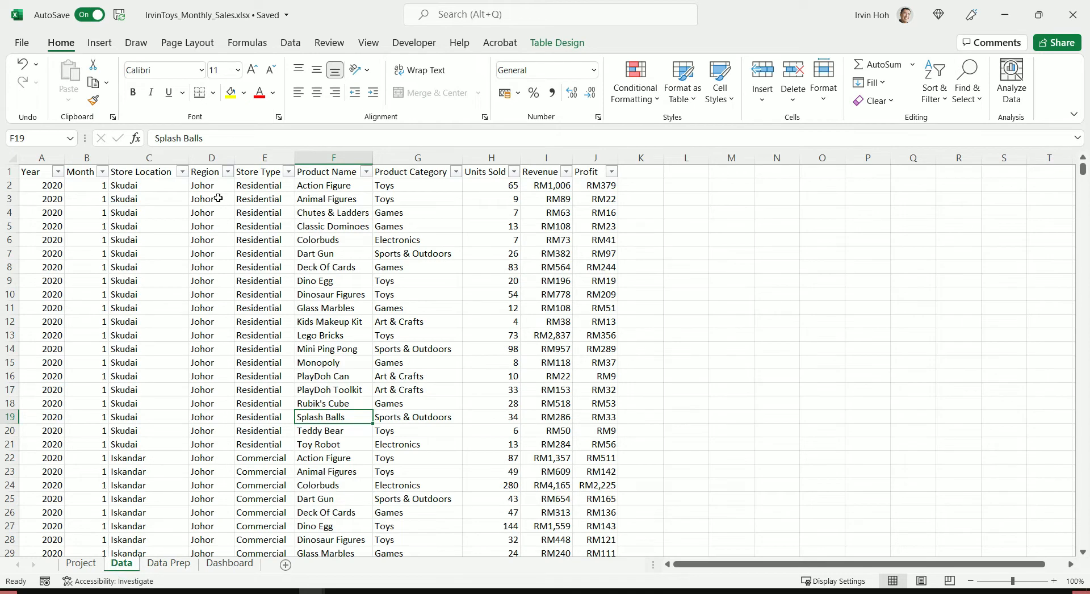
{"action": "left_click_drag", "start_coordinate": [220, 186], "coordinate": [215, 427]}
{"action": "scroll", "coordinate": [215, 427], "scroll_direction": "down", "scroll_amount": 12}
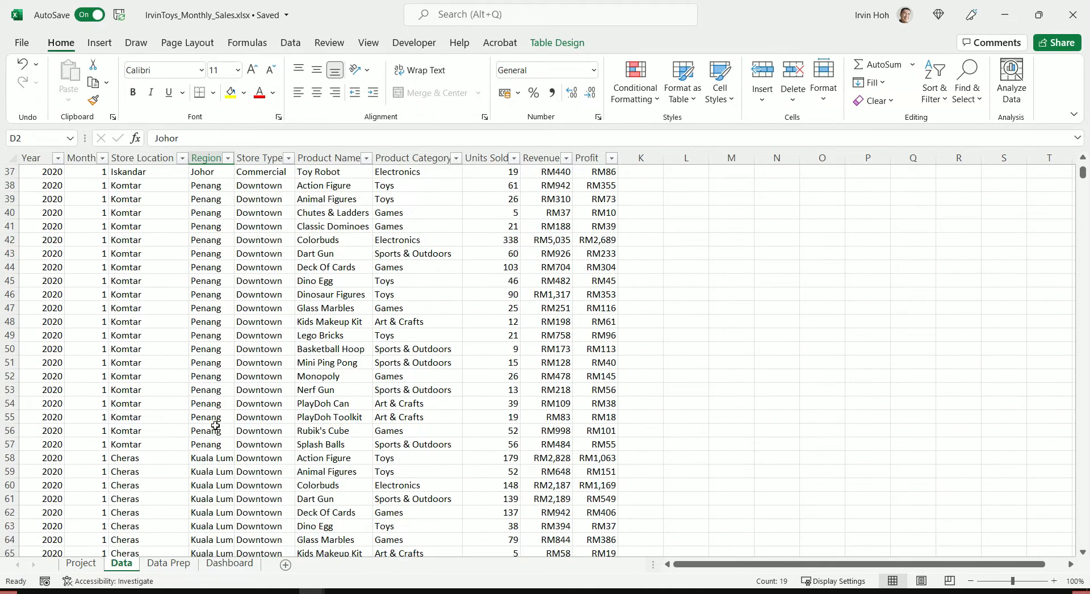
{"action": "scroll", "coordinate": [216, 426], "scroll_direction": "down", "scroll_amount": 5}
{"action": "scroll", "coordinate": [215, 426], "scroll_direction": "up", "scroll_amount": 17}
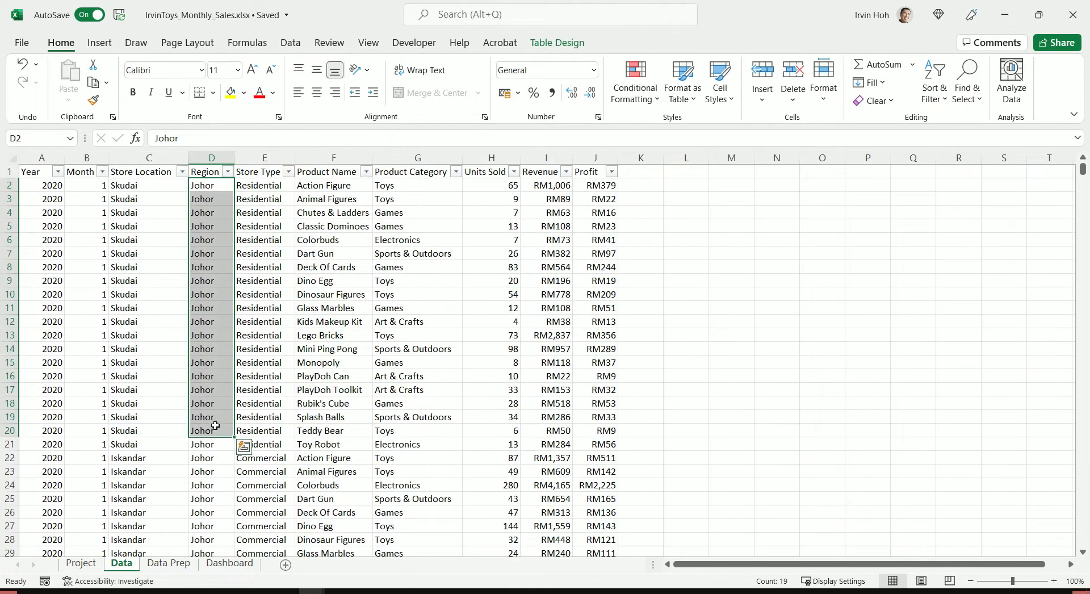
{"action": "left_click", "coordinate": [217, 185]}
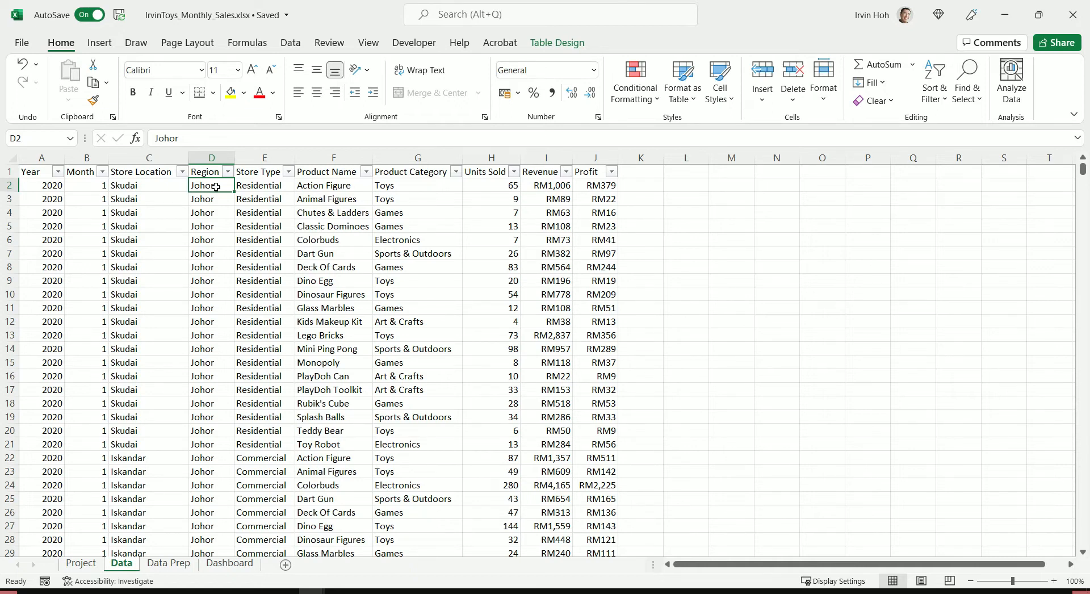
{"action": "key", "text": "ctrl+shift+Down"}
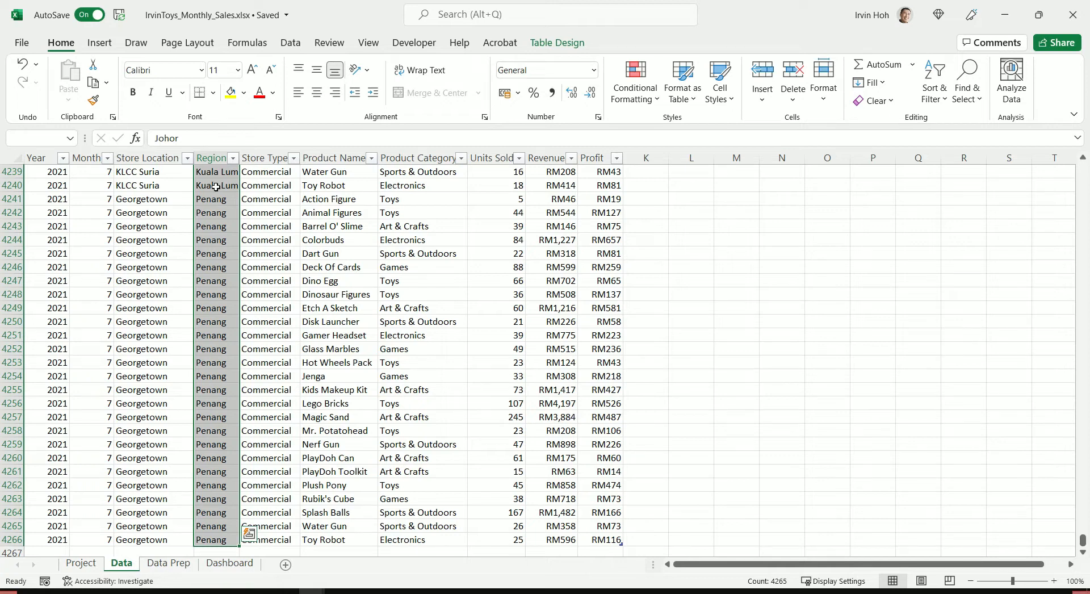
{"action": "key", "text": "ctrl+c"}
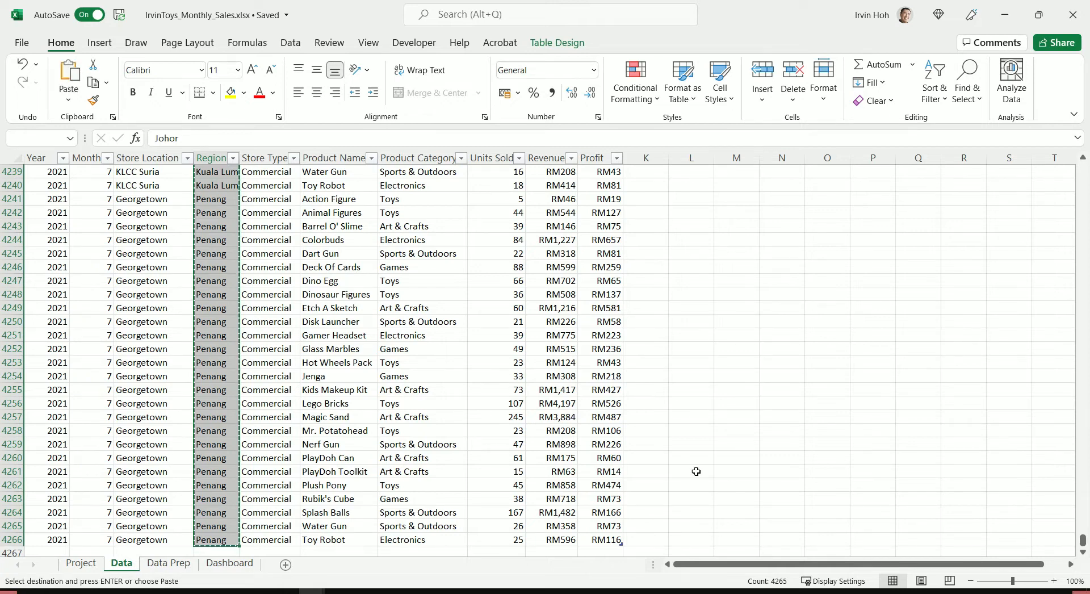
{"action": "left_click_drag", "start_coordinate": [1081, 539], "coordinate": [1085, 164]}
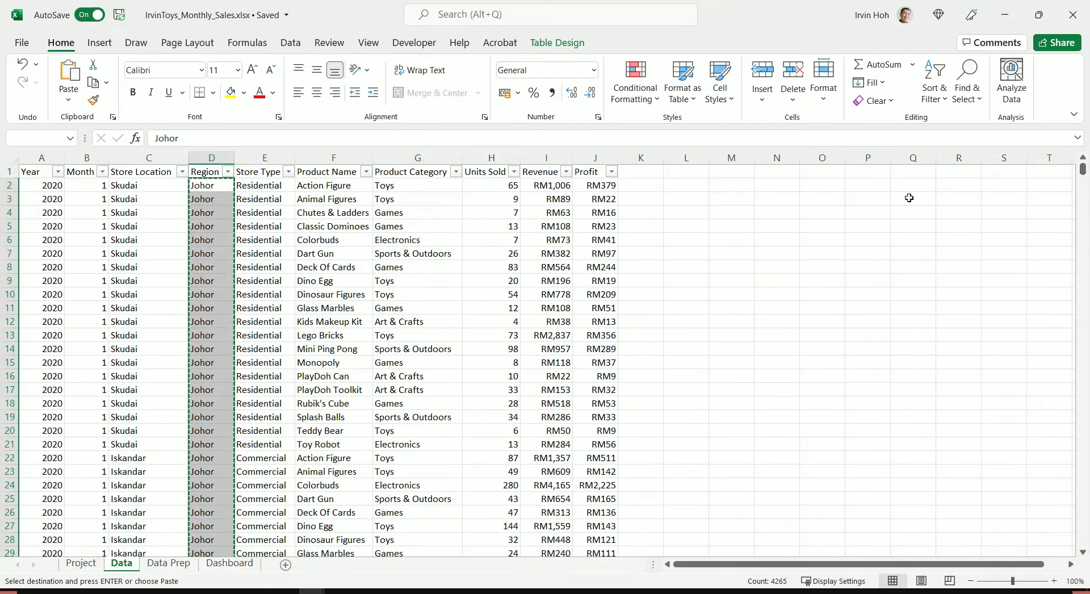
{"action": "left_click", "coordinate": [934, 184]}
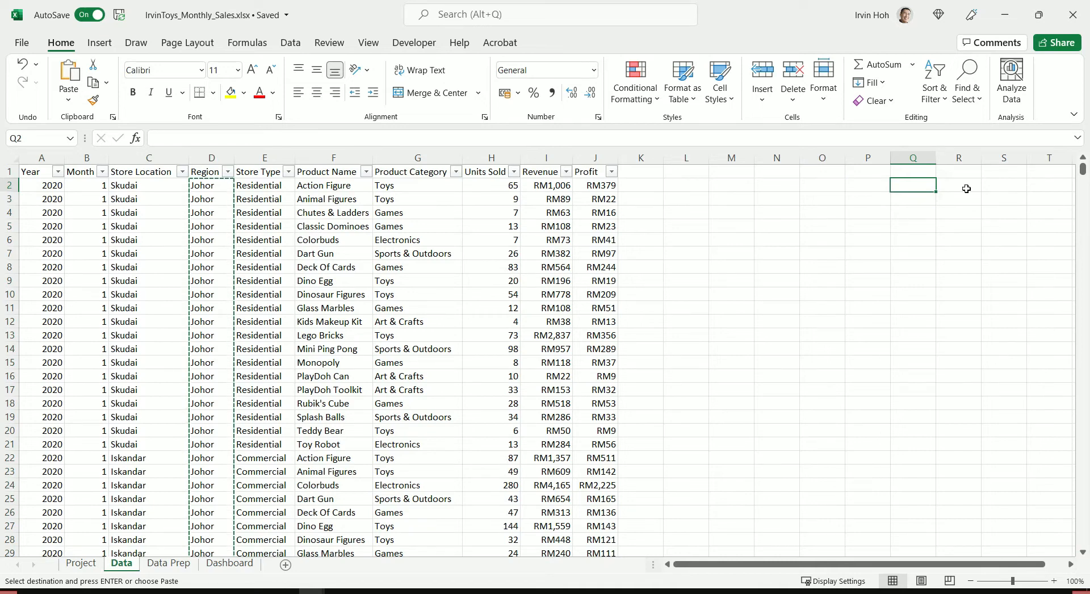
{"action": "key", "text": "ctrl+v"}
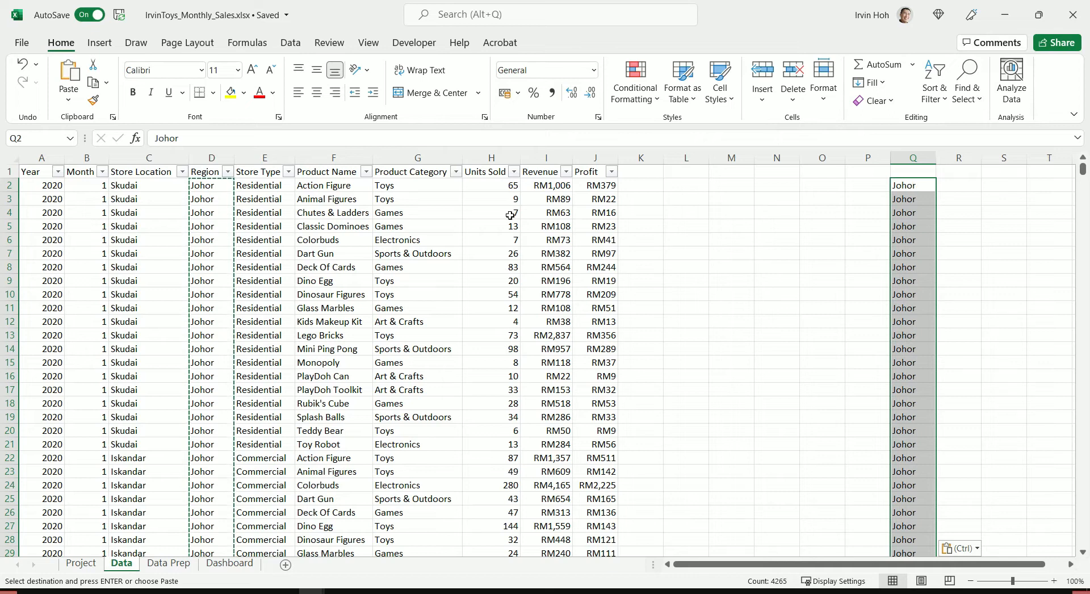
Remove the duplicates from the copied region values in column Q, treating the data as having no header.
{"action": "left_click", "coordinate": [288, 45]}
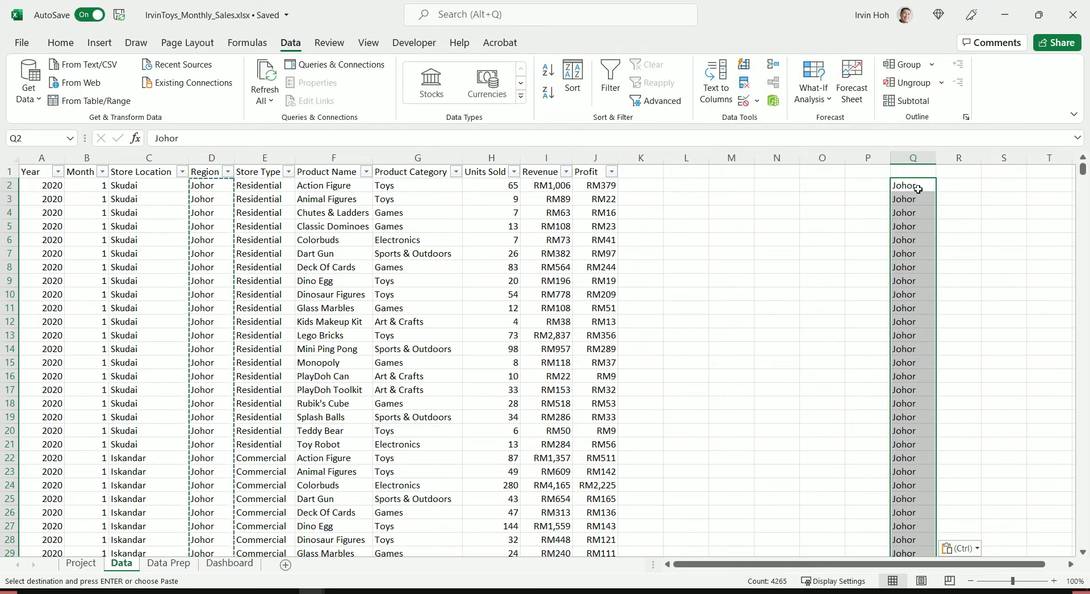
{"action": "scroll", "coordinate": [924, 191], "scroll_direction": "down", "scroll_amount": 11}
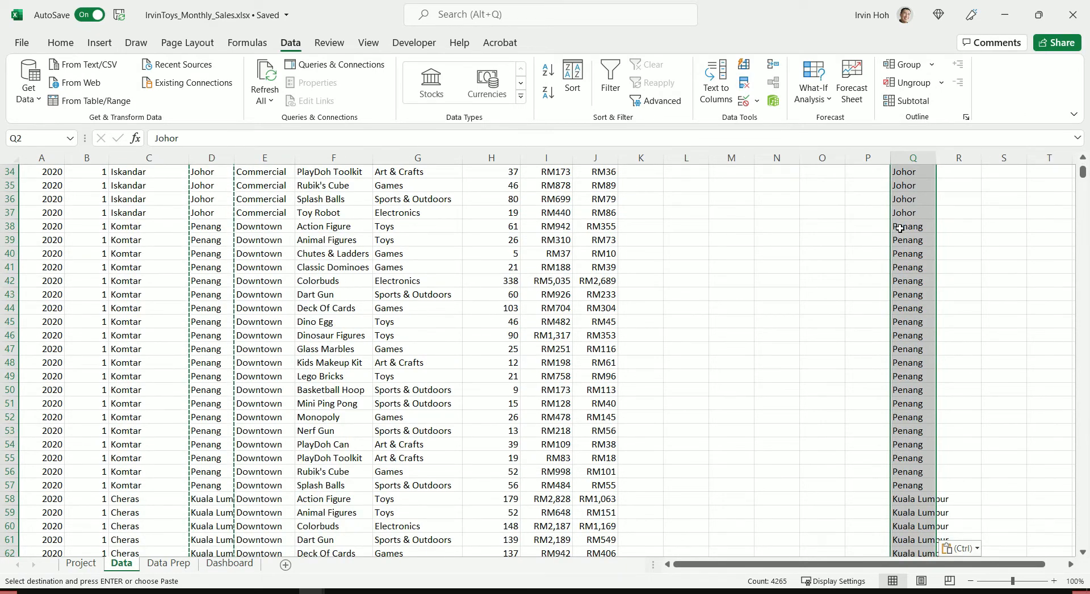
{"action": "scroll", "coordinate": [907, 478], "scroll_direction": "up", "scroll_amount": 5}
{"action": "scroll", "coordinate": [907, 478], "scroll_direction": "up", "scroll_amount": 6}
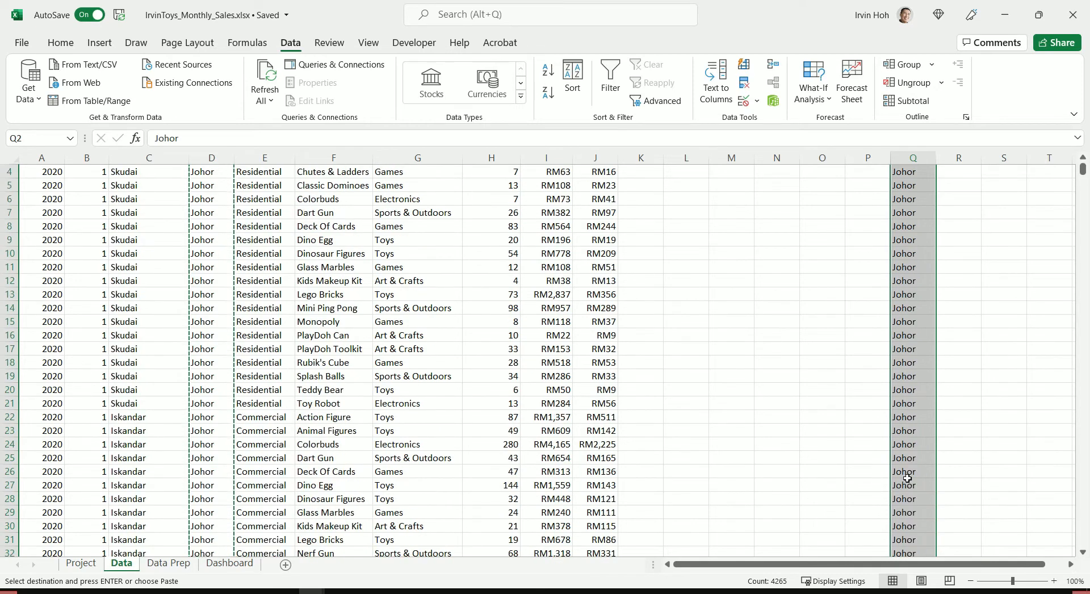
{"action": "left_click", "coordinate": [744, 86]}
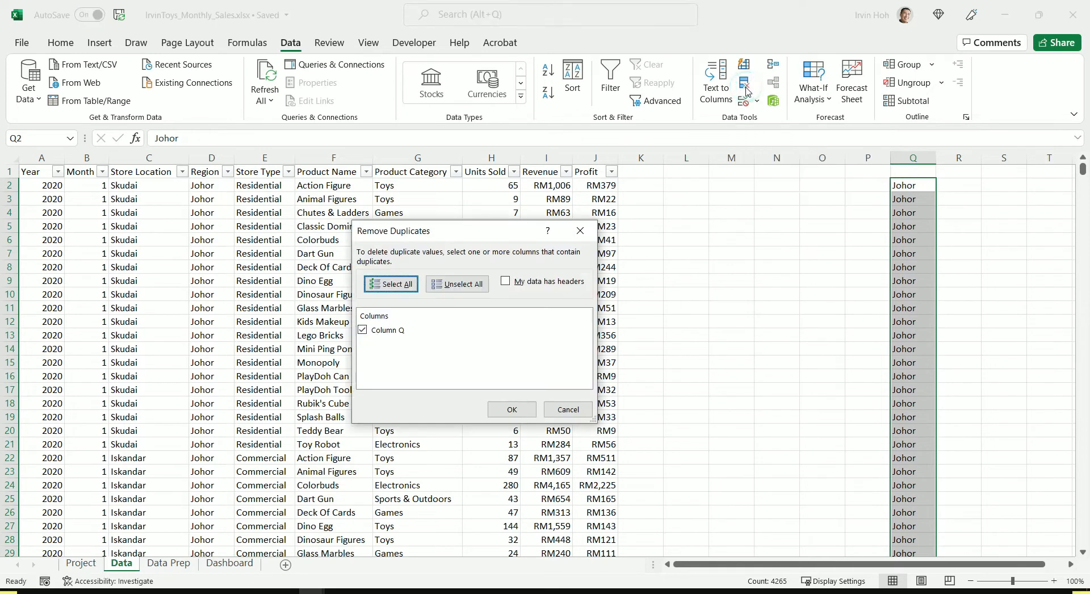
{"action": "left_click", "coordinate": [514, 410]}
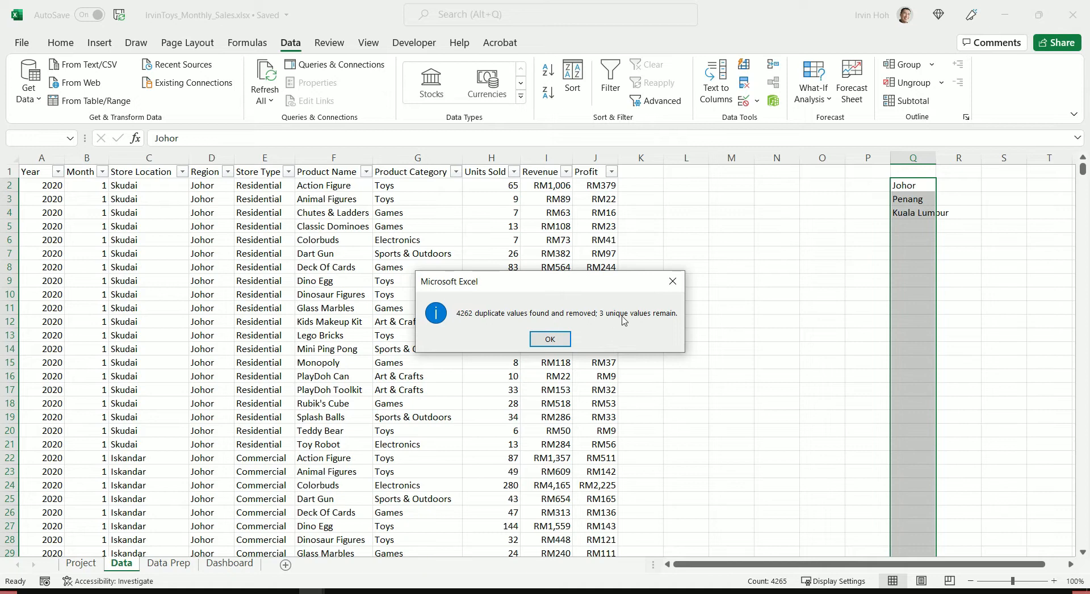
{"action": "left_click", "coordinate": [558, 339]}
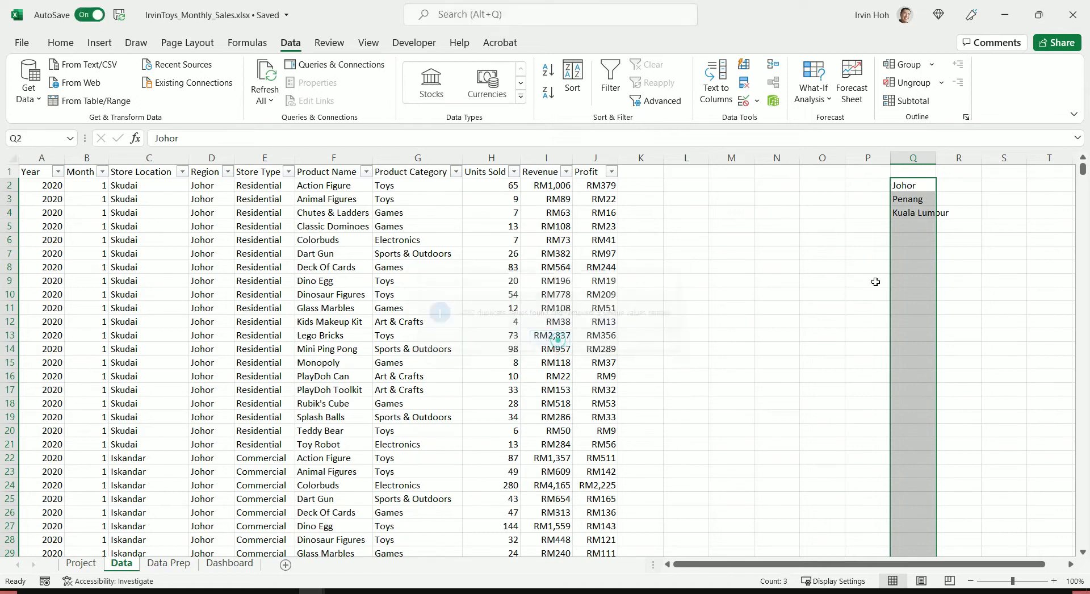
{"action": "left_click", "coordinate": [967, 214]}
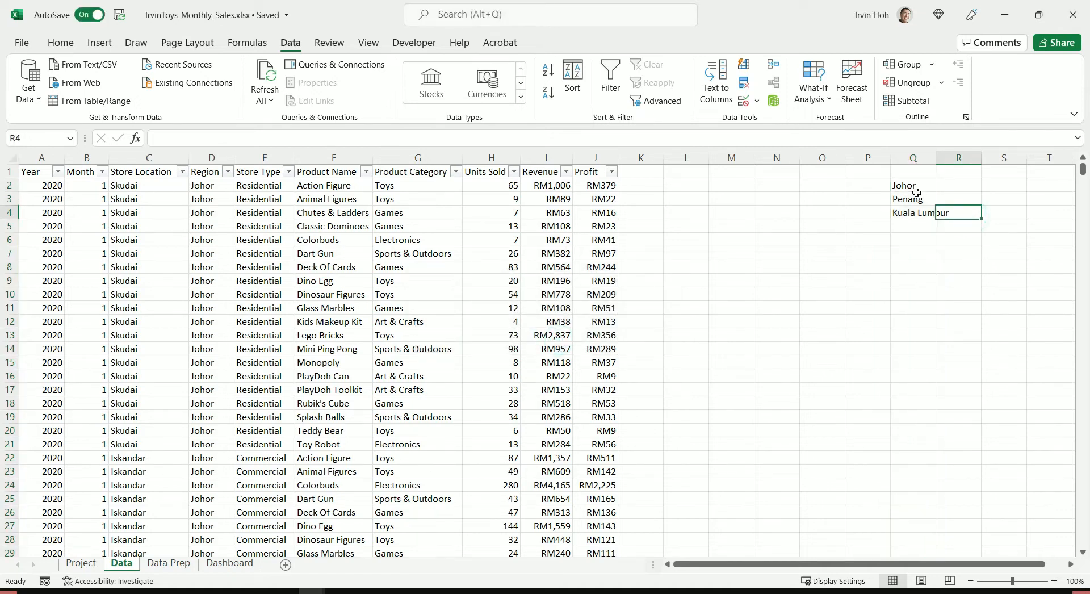
{"action": "left_click_drag", "start_coordinate": [915, 186], "coordinate": [920, 215]}
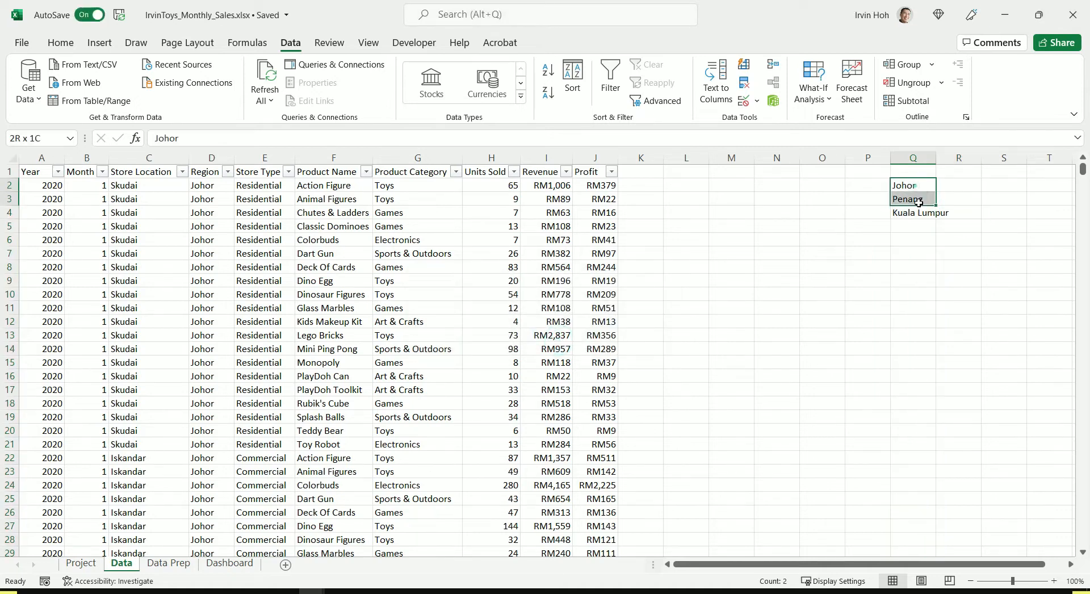
{"action": "left_click", "coordinate": [218, 165]}
{"action": "left_click", "coordinate": [810, 296]}
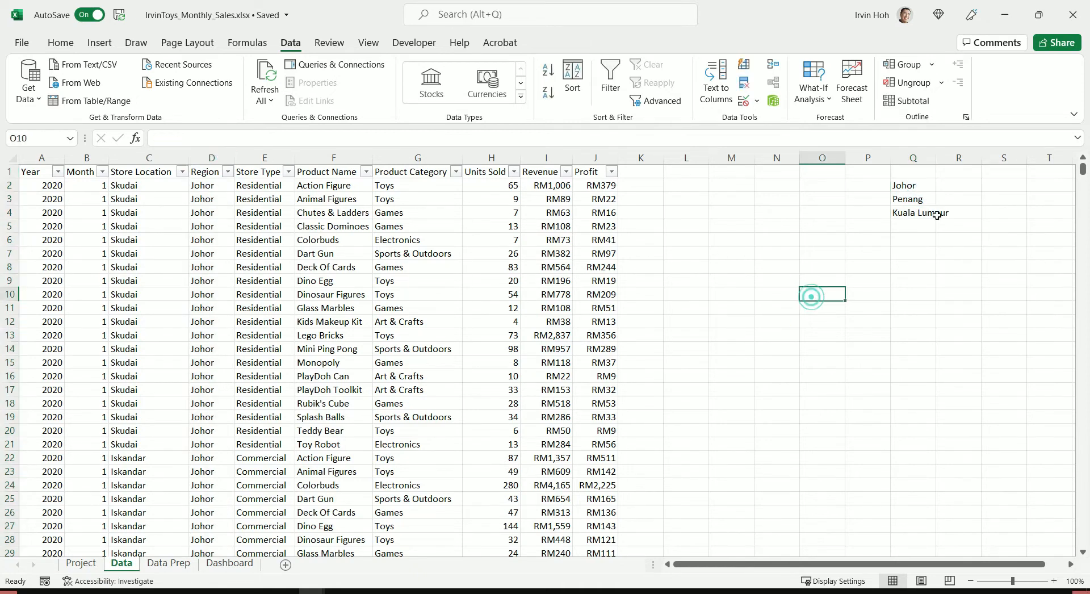
Copy the unique regions from Q2:Q4 into the Region list of the Data Prep sheet, starting at A4.
{"action": "left_click_drag", "start_coordinate": [917, 185], "coordinate": [925, 214]}
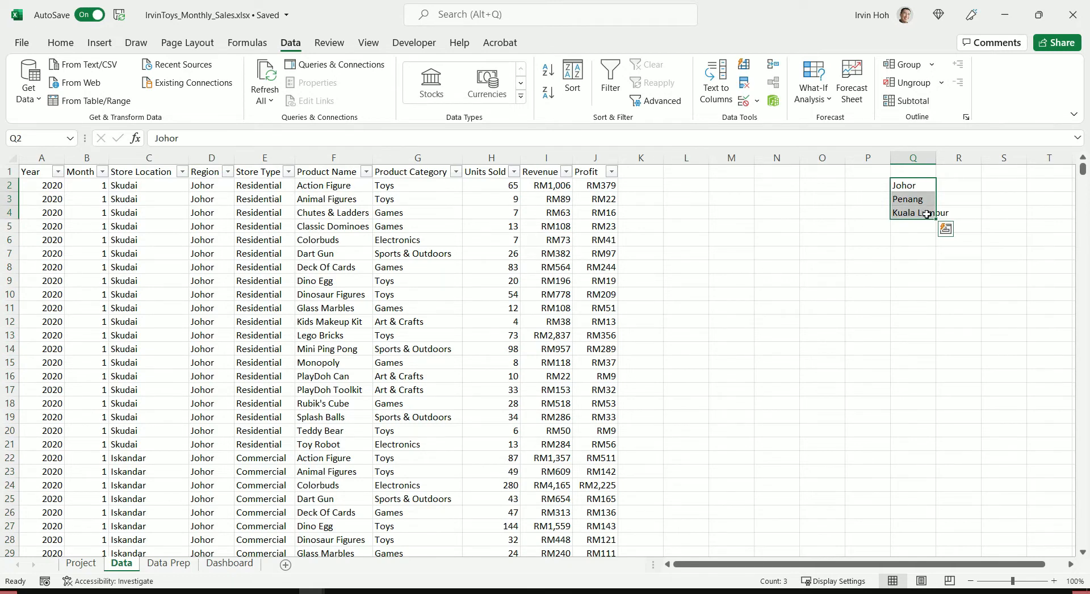
{"action": "key", "text": "ctrl+c"}
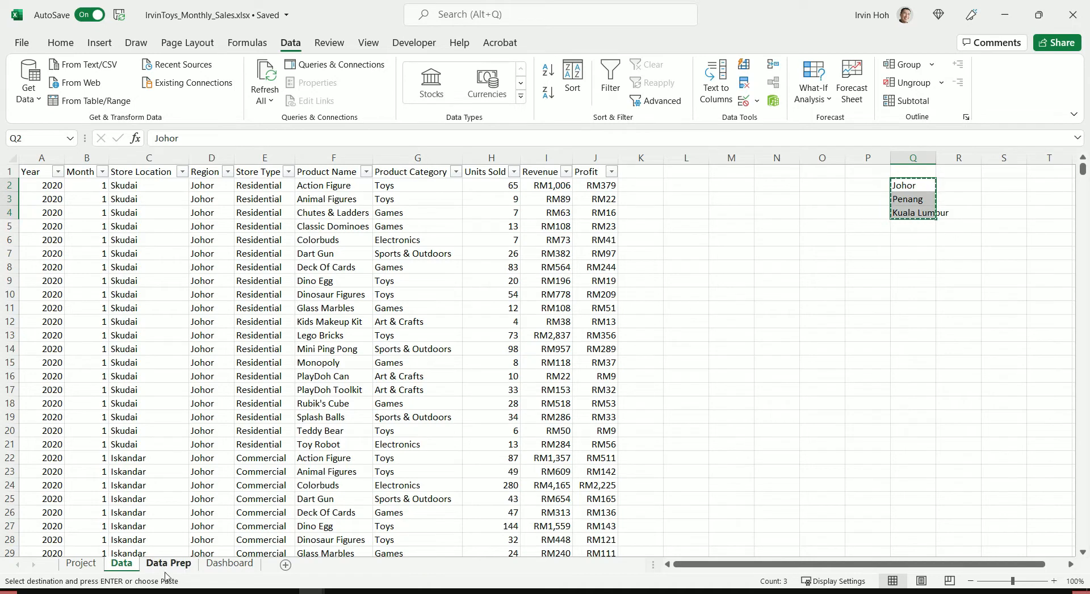
{"action": "left_click", "coordinate": [169, 564]}
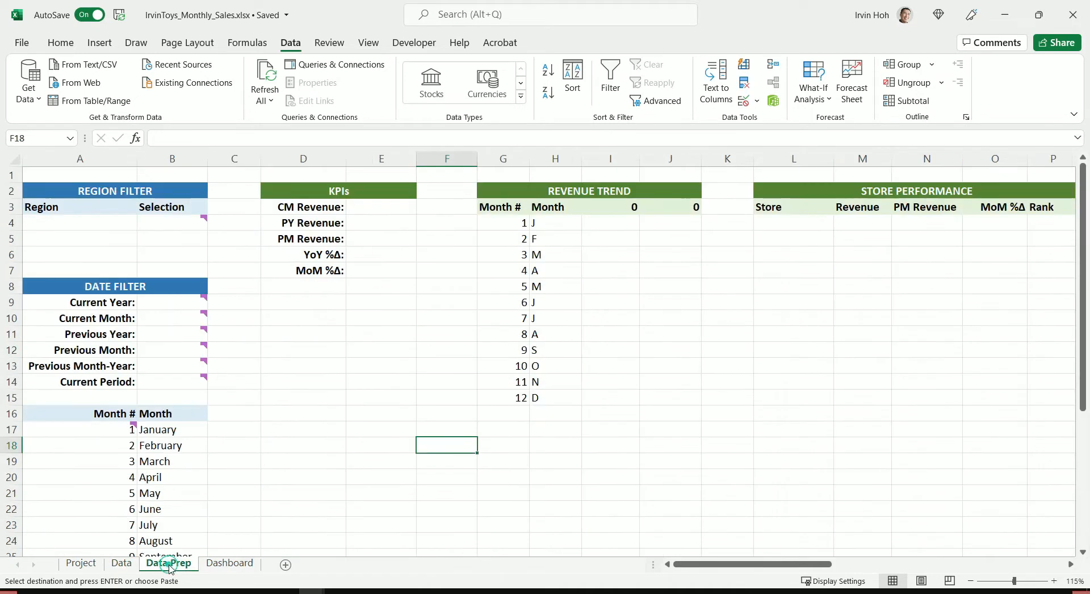
{"action": "left_click", "coordinate": [90, 228]}
{"action": "key", "text": "Return"}
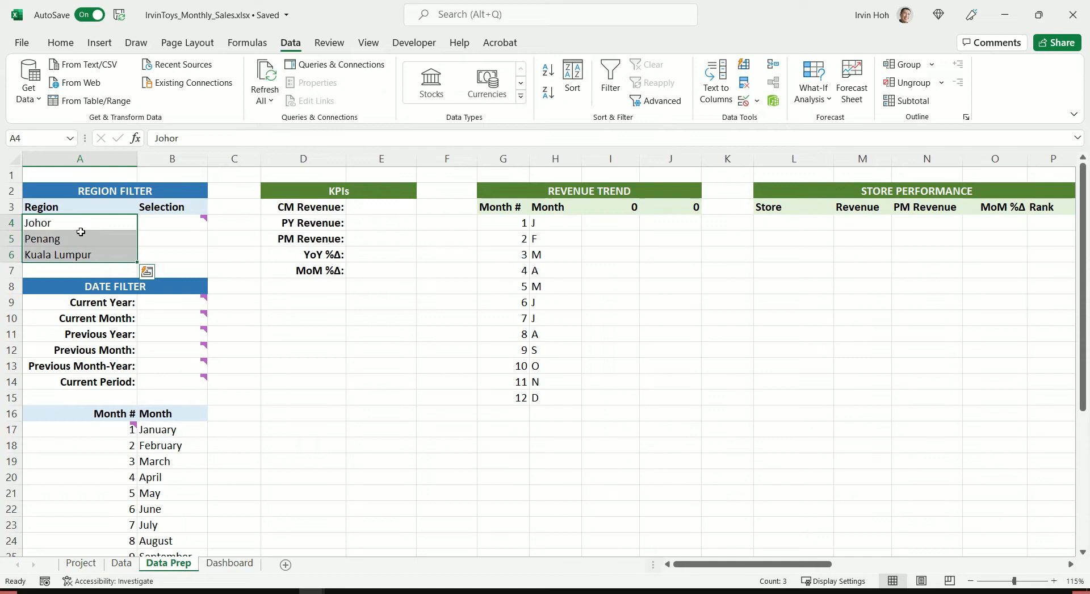
{"action": "left_click", "coordinate": [80, 227]}
{"action": "left_click_drag", "start_coordinate": [72, 222], "coordinate": [73, 251]}
{"action": "left_click", "coordinate": [97, 226]}
{"action": "left_click", "coordinate": [95, 240]}
{"action": "left_click", "coordinate": [95, 256]}
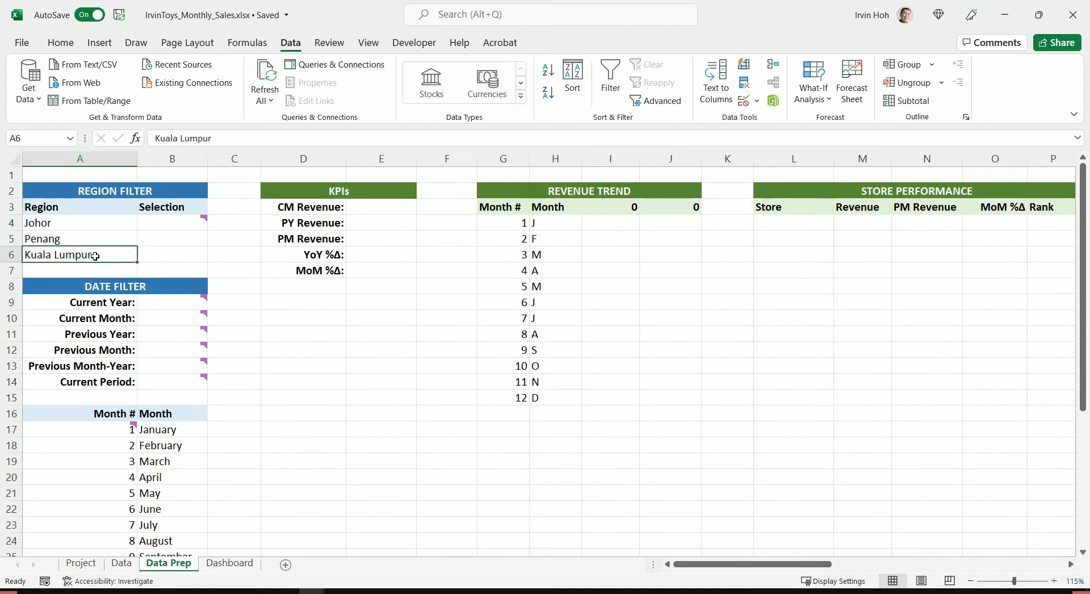
Enter Johor as the region selection in cell B4 of the Region Filter.
{"action": "left_click", "coordinate": [183, 221]}
{"action": "mouse_move", "coordinate": [183, 219]}
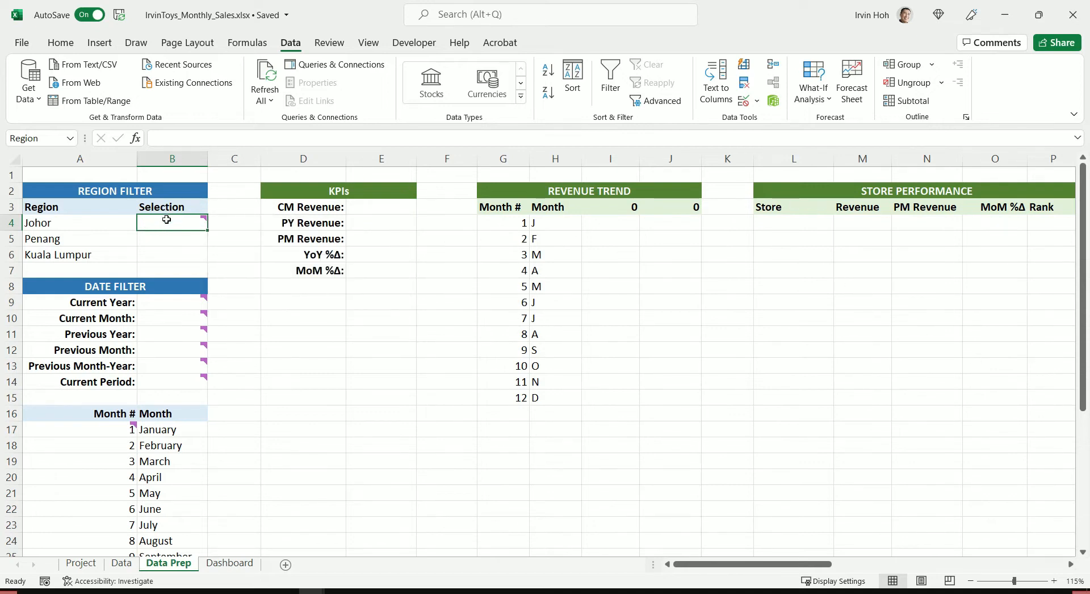
{"action": "mouse_move", "coordinate": [191, 220]}
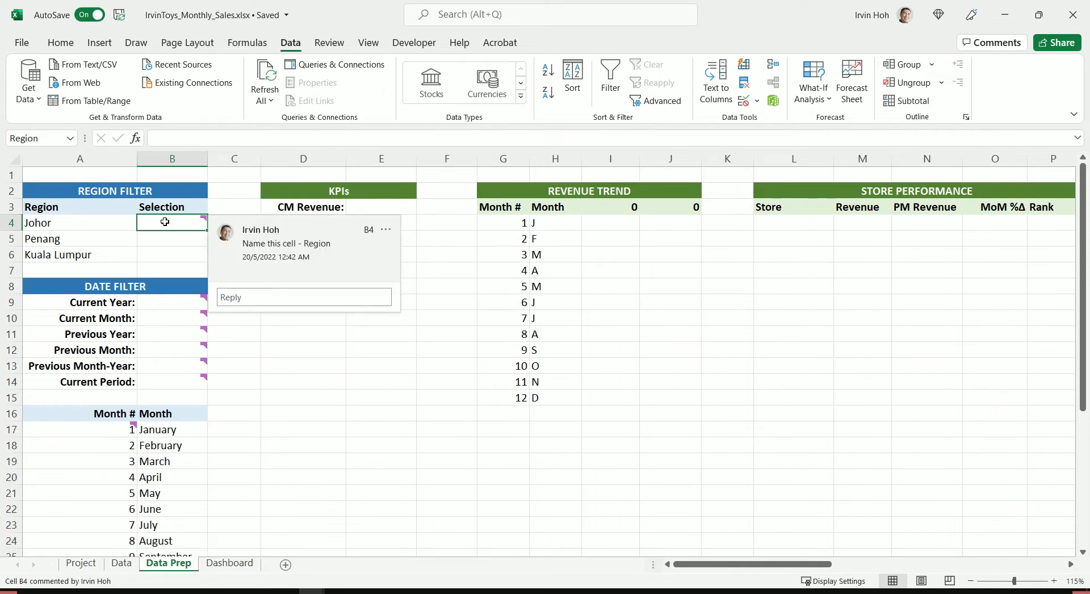
{"action": "type", "text": "Johor"}
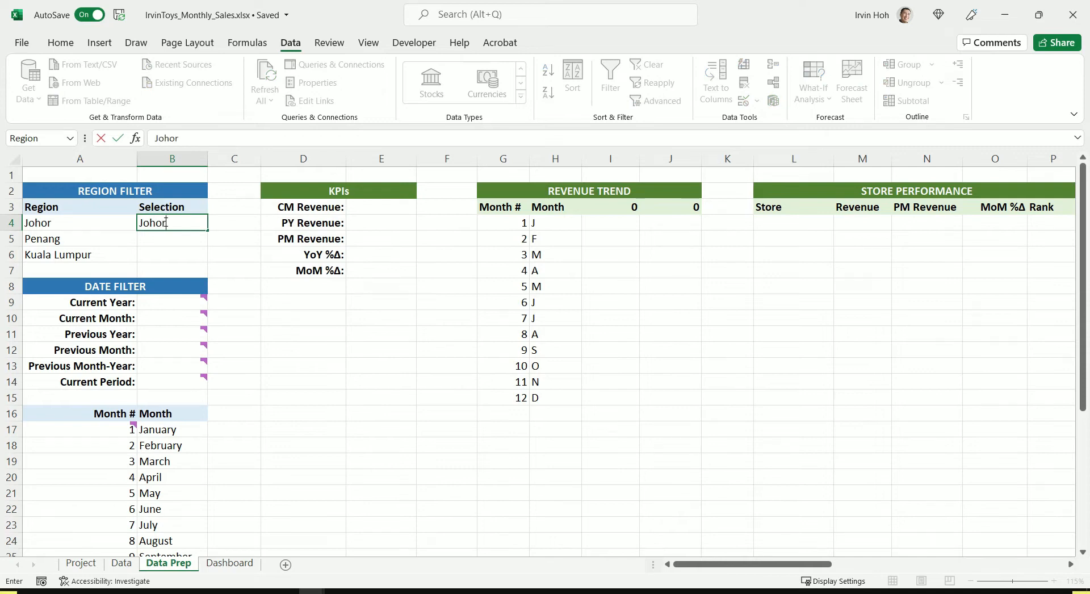
{"action": "left_click", "coordinate": [252, 268]}
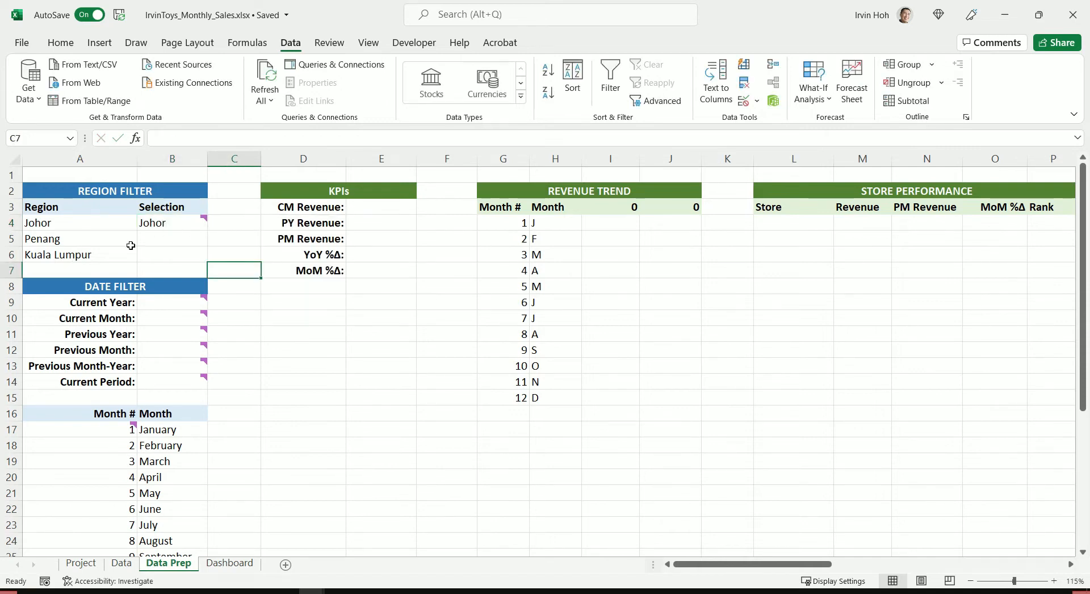
{"action": "left_click", "coordinate": [174, 225]}
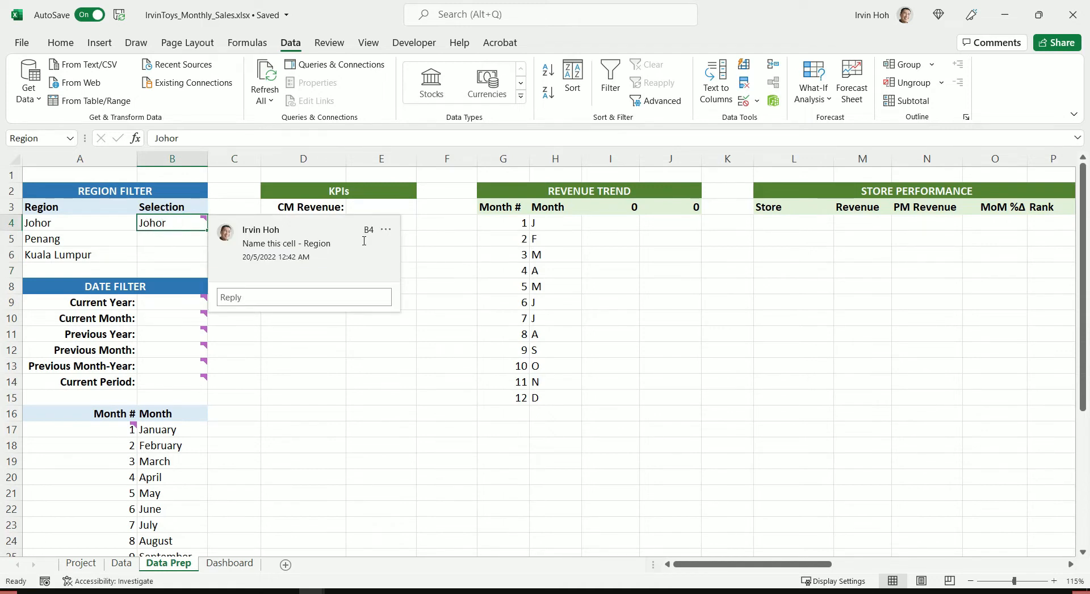
{"action": "left_click", "coordinate": [453, 479]}
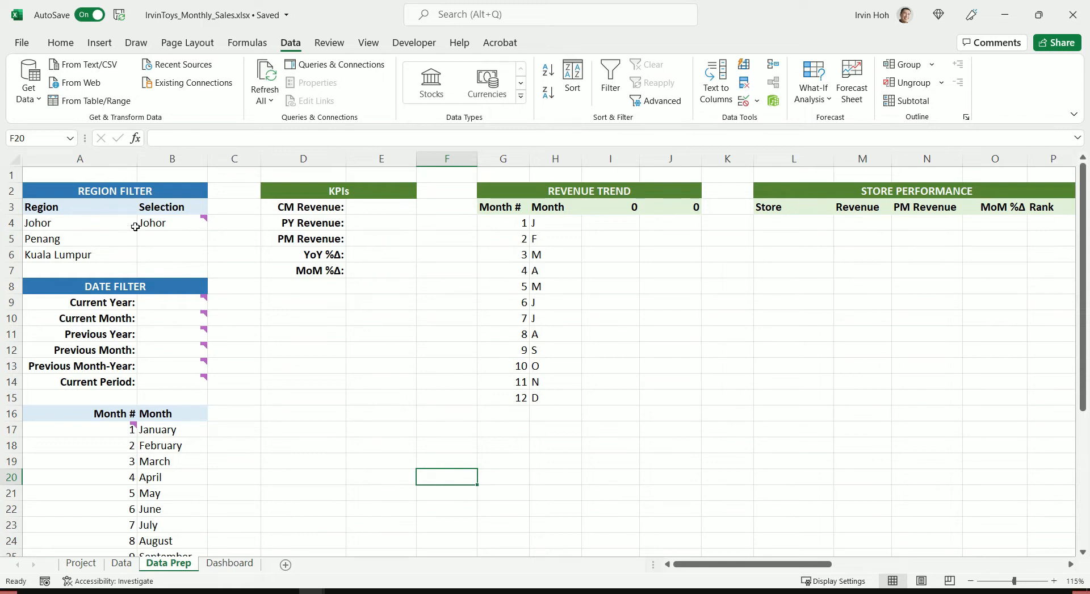
{"action": "mouse_move", "coordinate": [145, 221]}
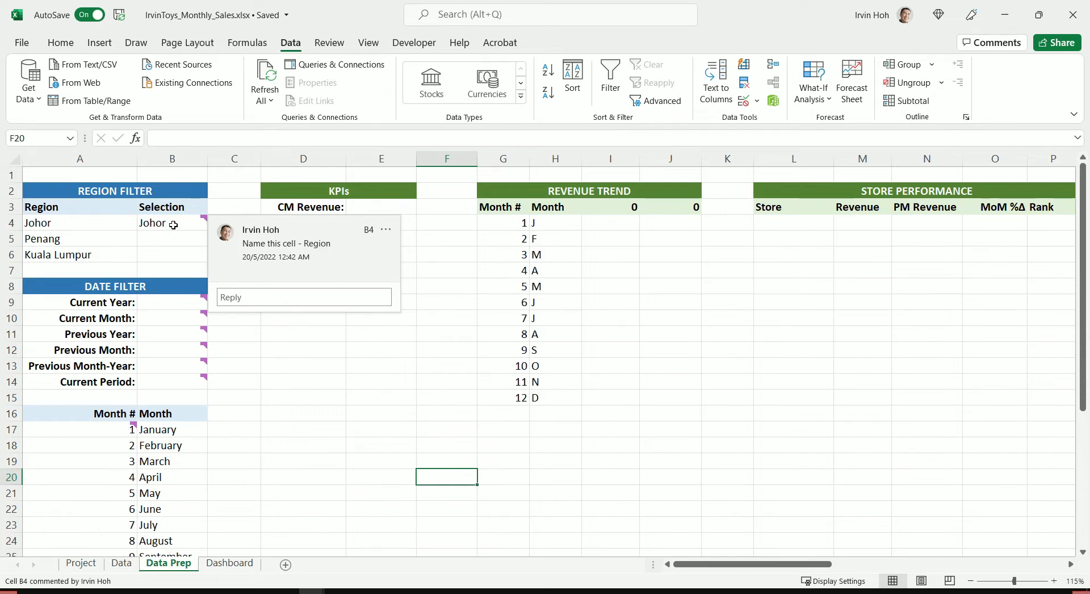
Examine the prepared Current Year formula text in C9 and compare it with the Year column on the Data sheet.
{"action": "left_click", "coordinate": [434, 412]}
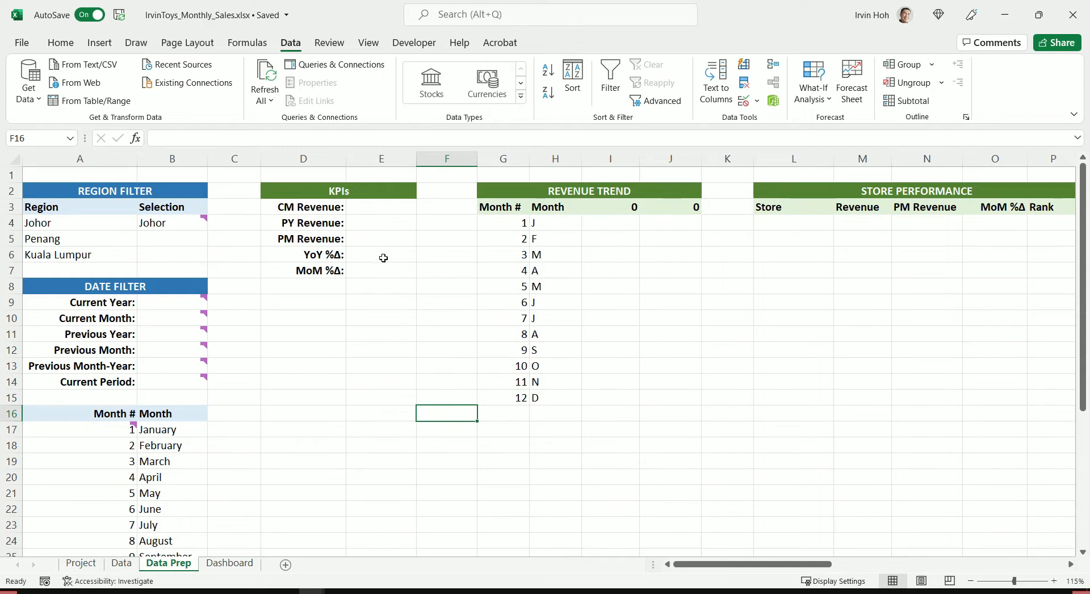
{"action": "left_click", "coordinate": [157, 305]}
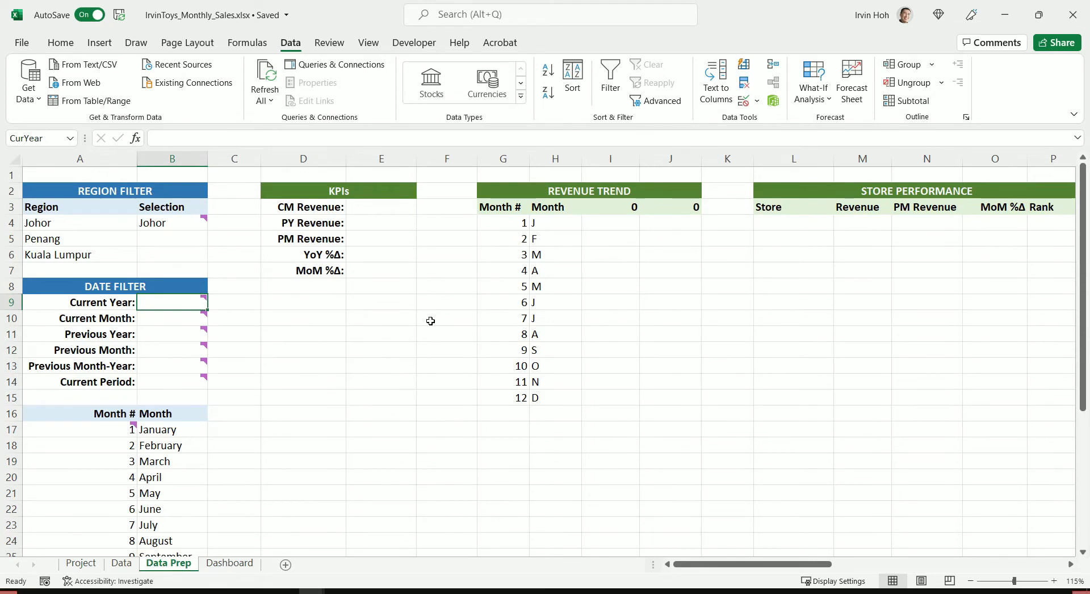
{"action": "left_click", "coordinate": [232, 306]}
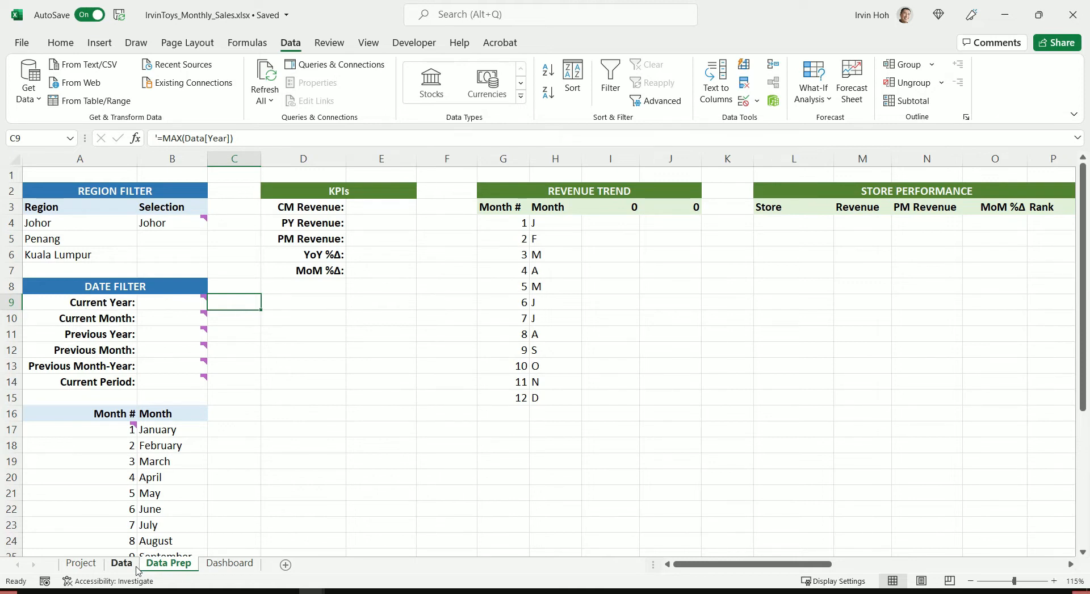
{"action": "left_click", "coordinate": [247, 139]}
{"action": "left_click_drag", "start_coordinate": [247, 138], "coordinate": [156, 138]}
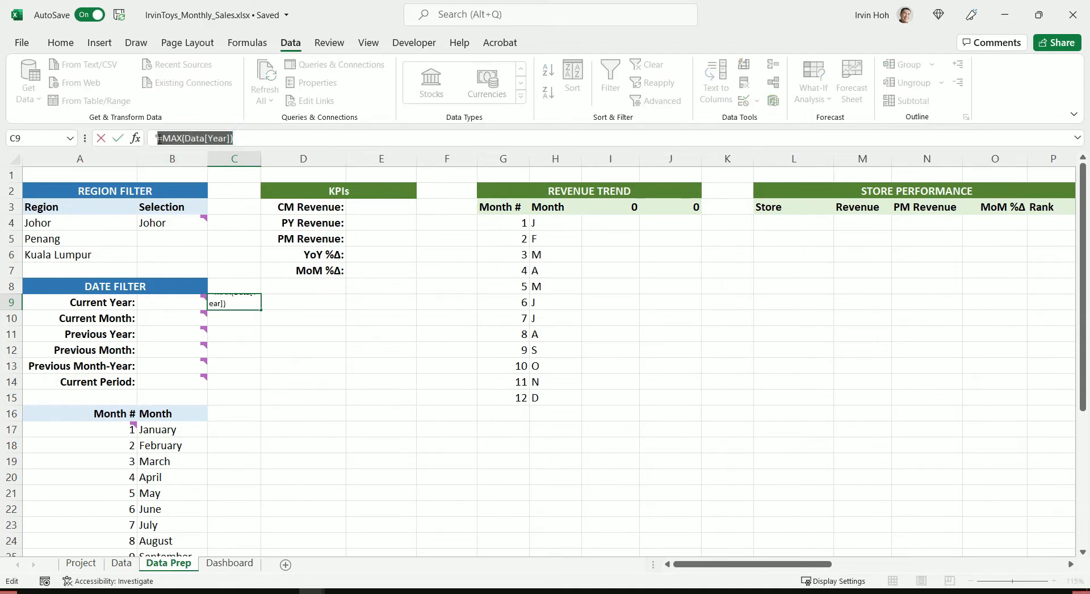
{"action": "left_click", "coordinate": [255, 136]}
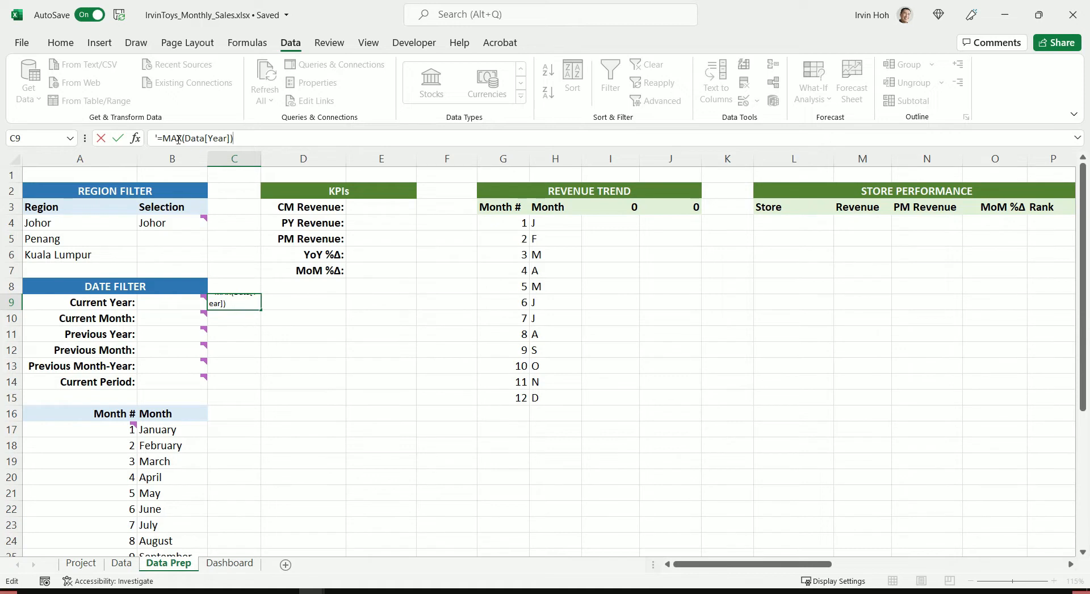
{"action": "left_click", "coordinate": [121, 562]}
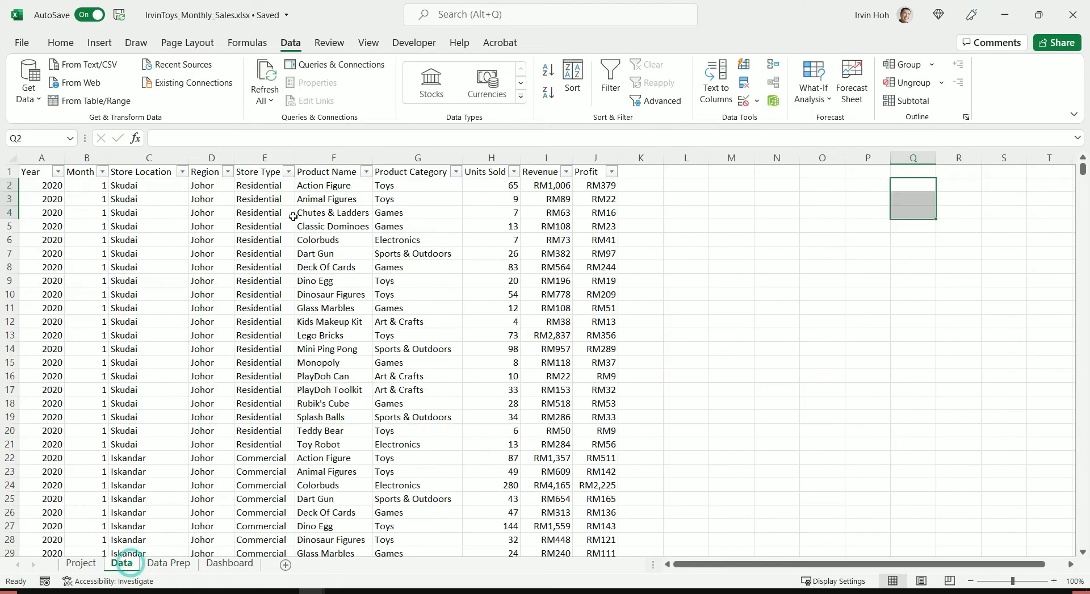
{"action": "left_click", "coordinate": [169, 562]}
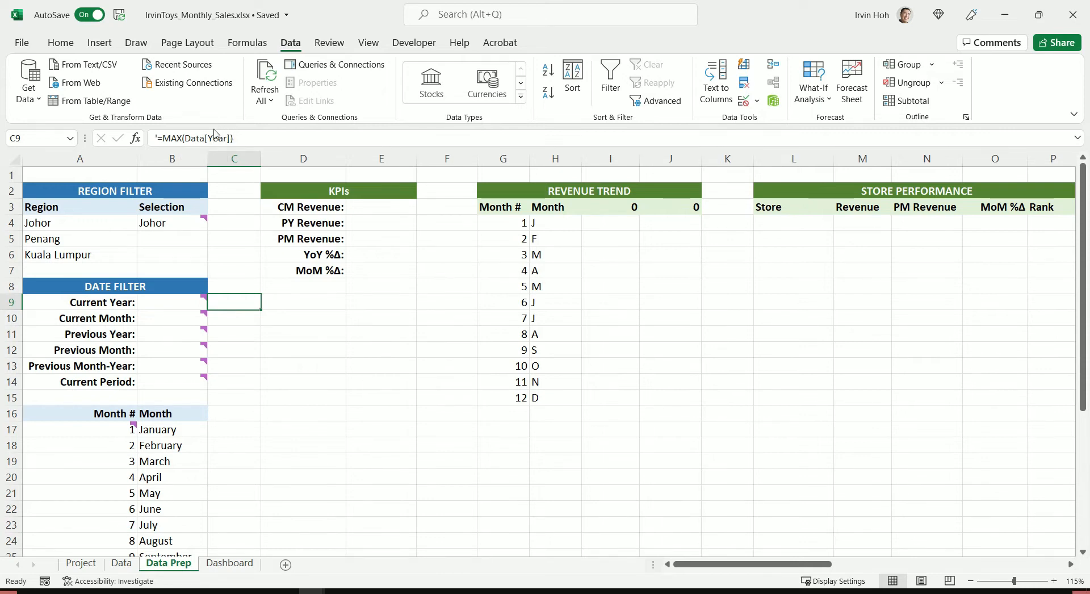
{"action": "left_click", "coordinate": [120, 563]}
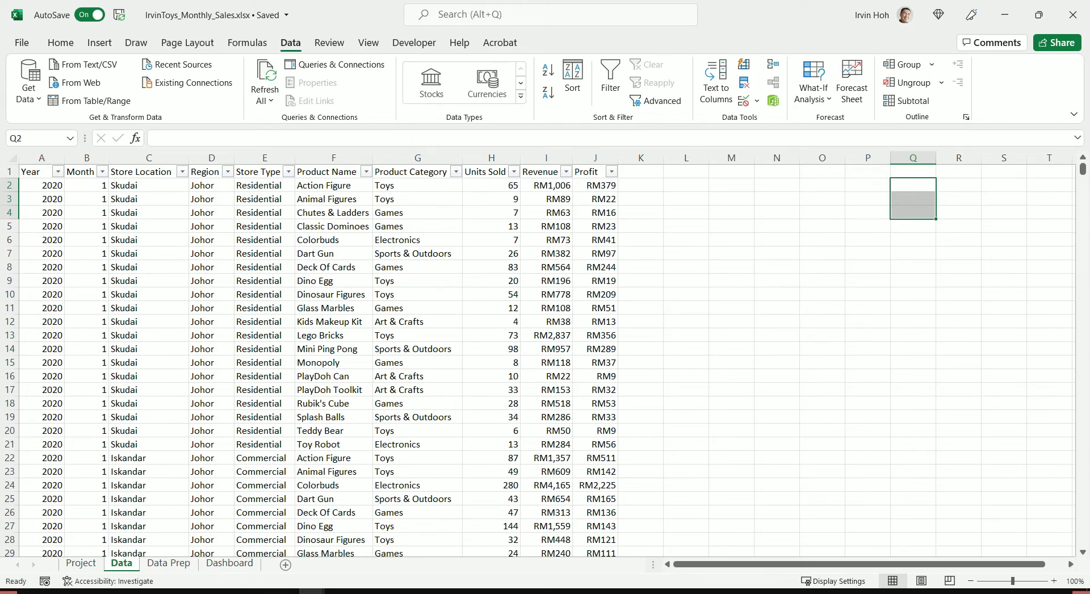
{"action": "left_click", "coordinate": [168, 563]}
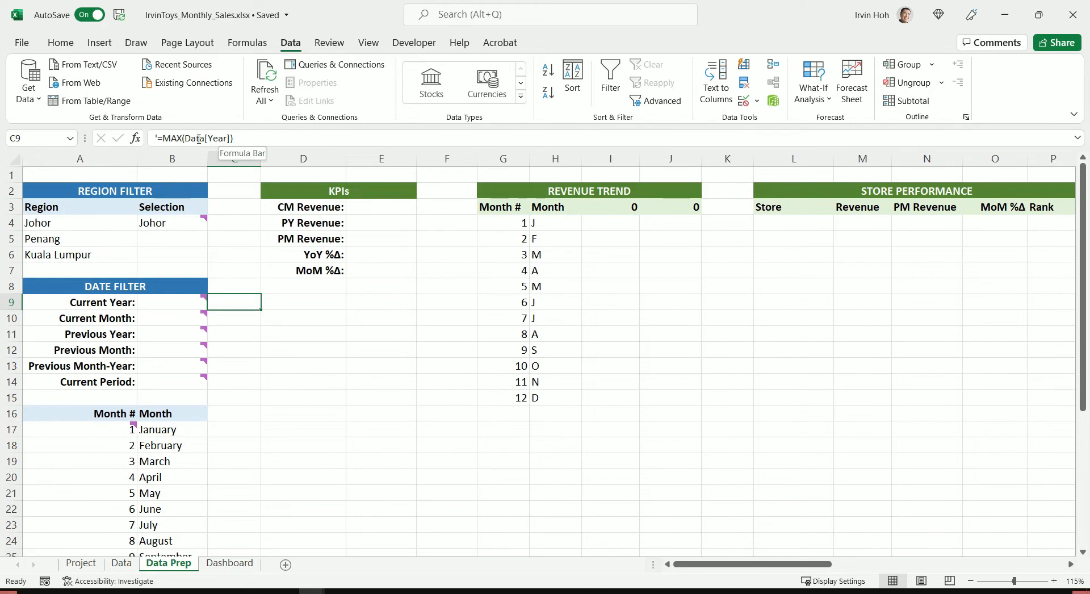
Copy the formula text =MAX(Data[Year]) from C9 into the Current Year cell B9 as a working formula.
{"action": "left_click_drag", "start_coordinate": [244, 137], "coordinate": [160, 136]}
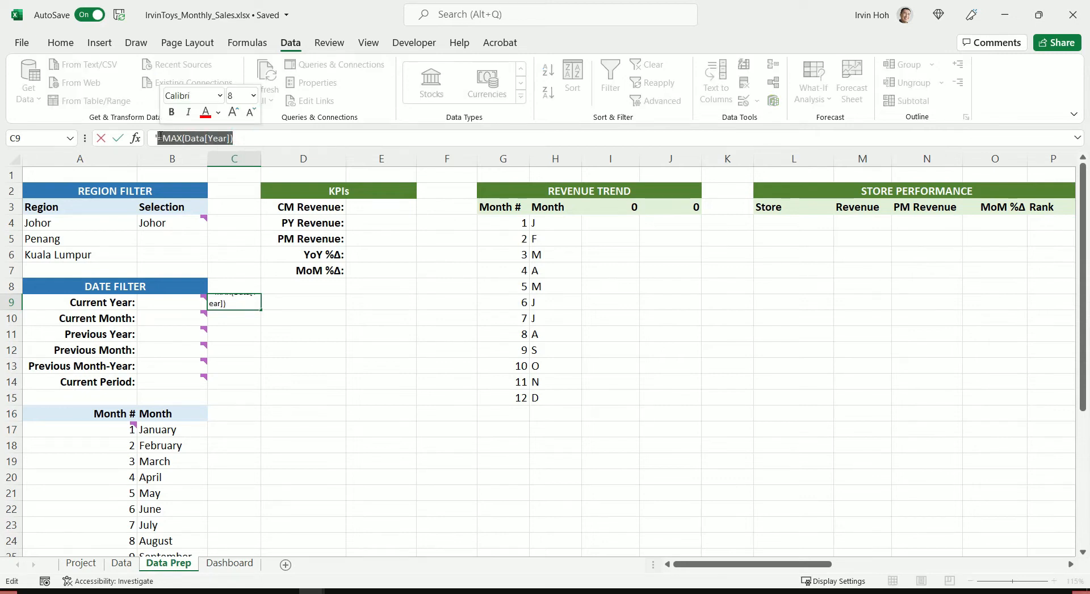
{"action": "key", "text": "Escape"}
{"action": "left_click", "coordinate": [177, 304]}
{"action": "double_click", "coordinate": [176, 304]}
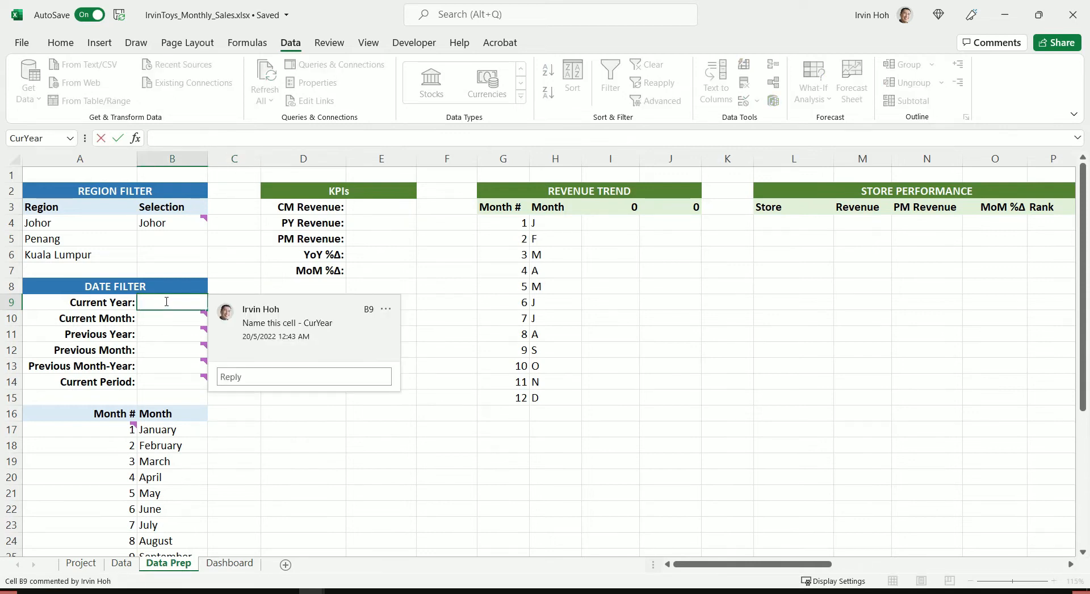
{"action": "key", "text": "ctrl+v"}
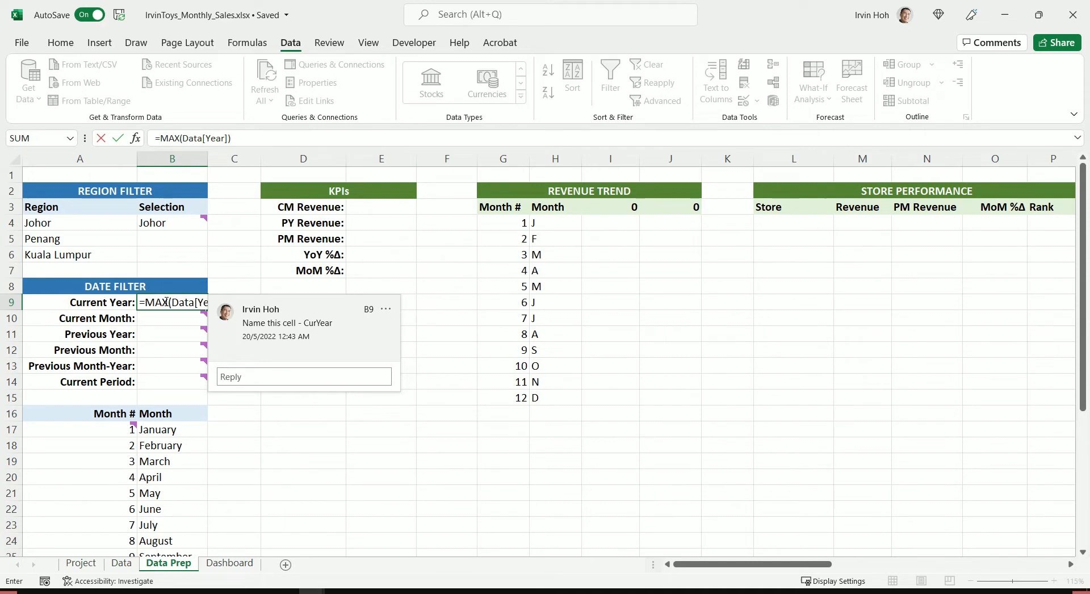
{"action": "key", "text": "Return"}
{"action": "left_click", "coordinate": [441, 398]}
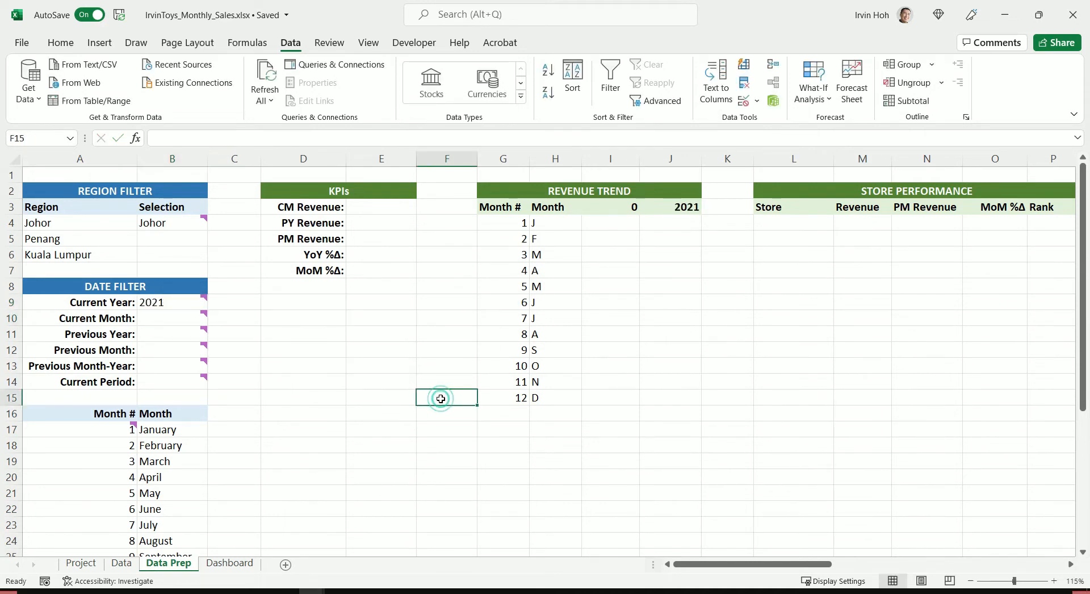
{"action": "mouse_move", "coordinate": [188, 303]}
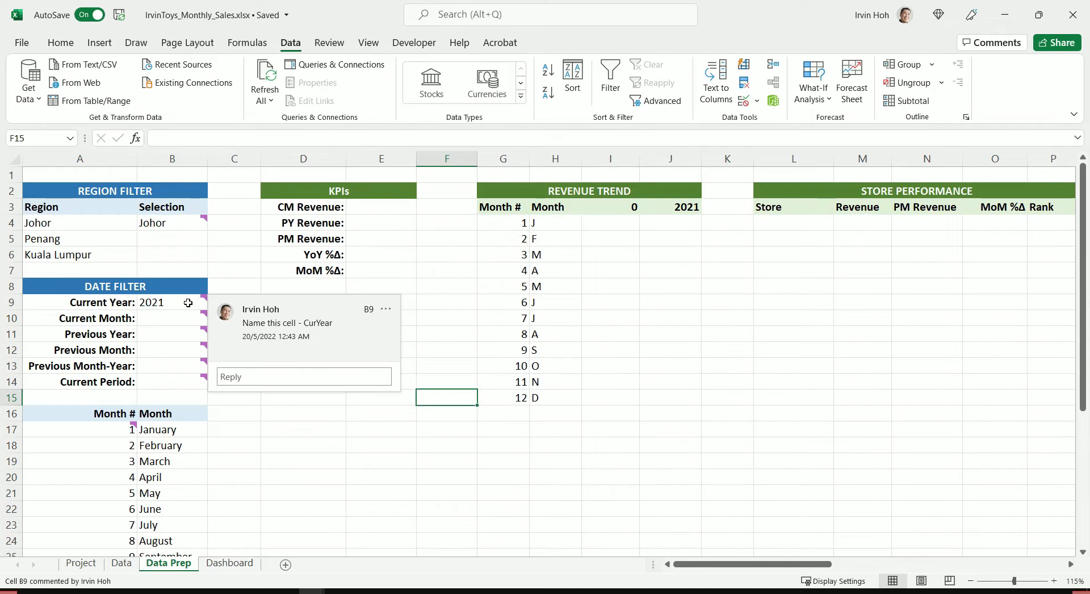
{"action": "left_click", "coordinate": [335, 475]}
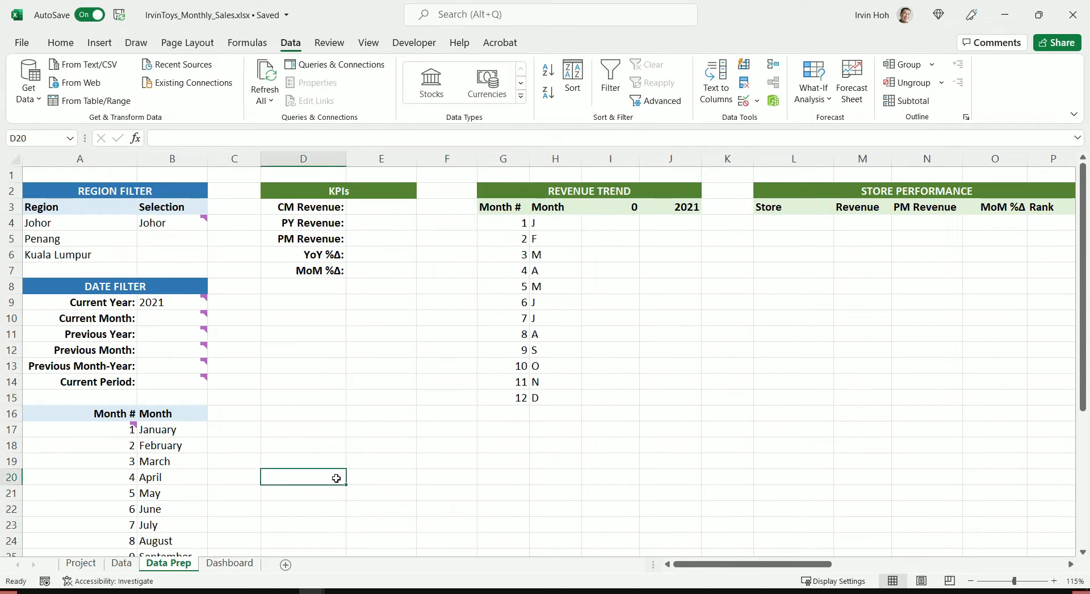
Review the prepared date filter formula texts in cells C9 to C14 beside the Date Filter.
{"action": "left_click", "coordinate": [235, 322]}
{"action": "left_click", "coordinate": [235, 335]}
{"action": "left_click", "coordinate": [237, 351]}
{"action": "left_click", "coordinate": [239, 367]}
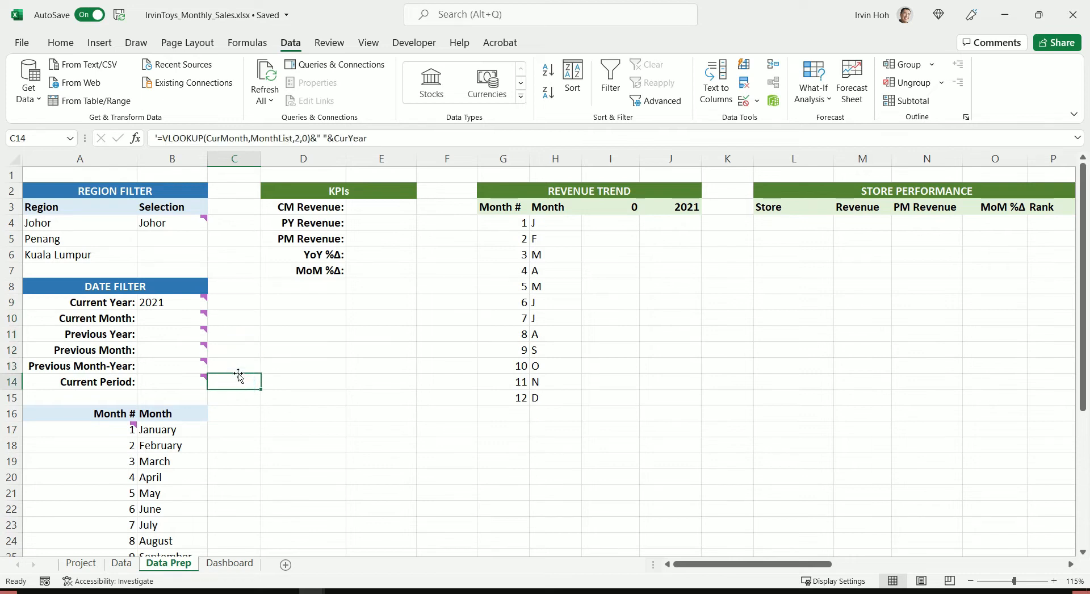
{"action": "left_click", "coordinate": [227, 303]}
{"action": "left_click", "coordinate": [233, 317]}
{"action": "left_click", "coordinate": [235, 339]}
{"action": "left_click", "coordinate": [235, 349]}
{"action": "left_click", "coordinate": [234, 365]}
{"action": "left_click", "coordinate": [234, 381]}
Enter =MAXIFS(Data[Month],Data[Year],CurYear) in the Current Month cell B10, using the formula text from C10.
{"action": "left_click", "coordinate": [235, 316]}
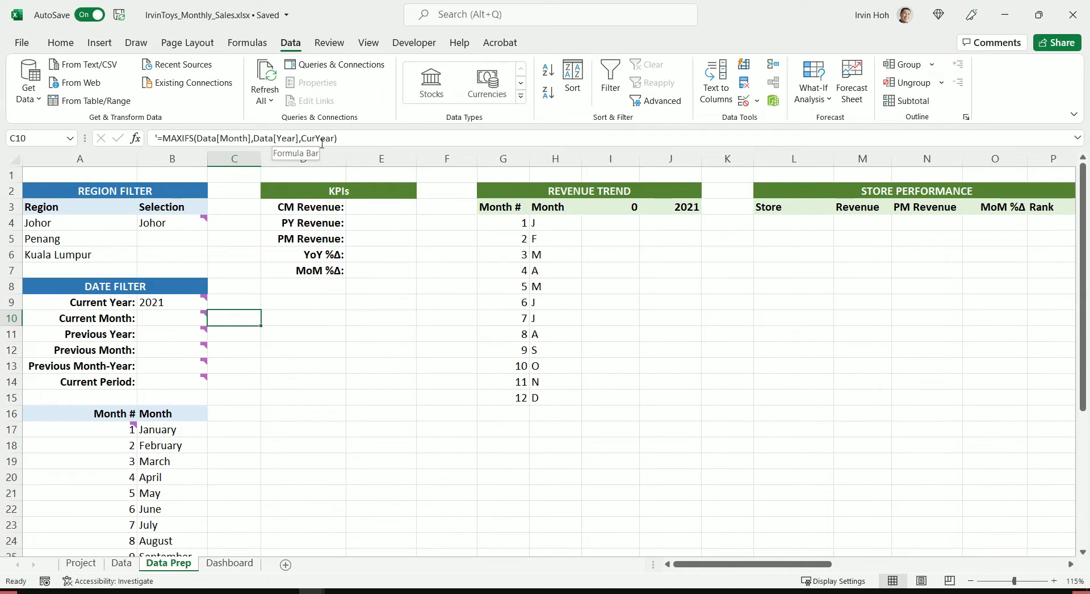
{"action": "mouse_move", "coordinate": [164, 306]}
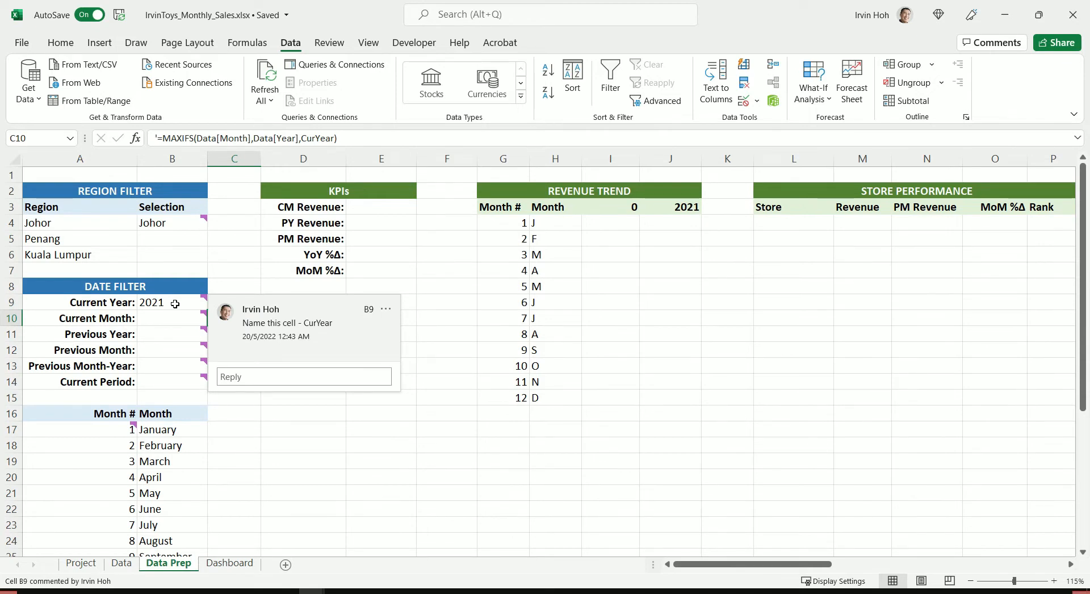
{"action": "left_click", "coordinate": [345, 138]}
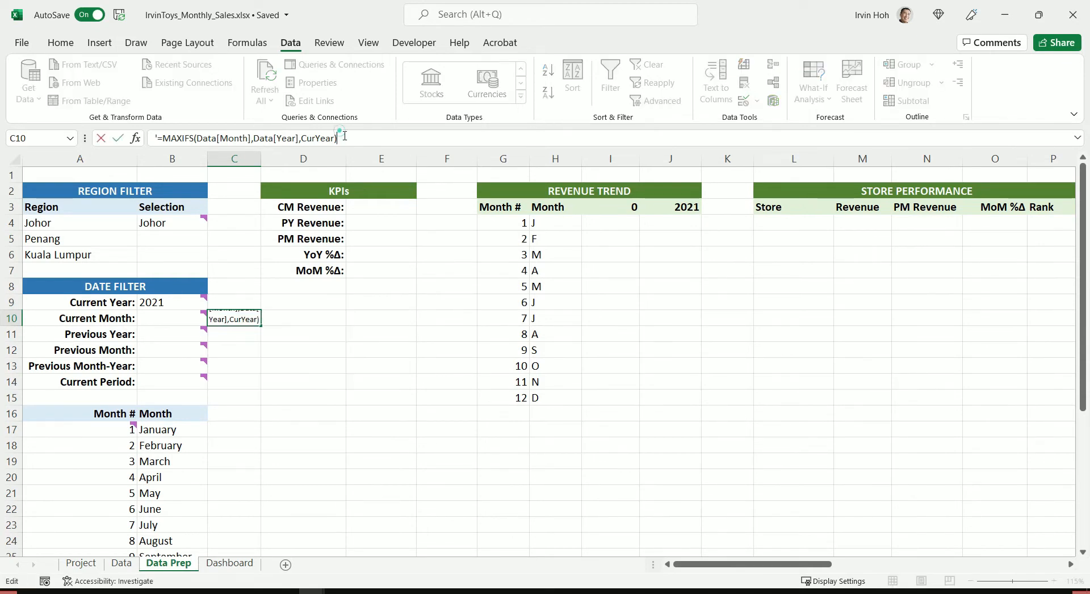
{"action": "left_click_drag", "start_coordinate": [346, 138], "coordinate": [157, 138]}
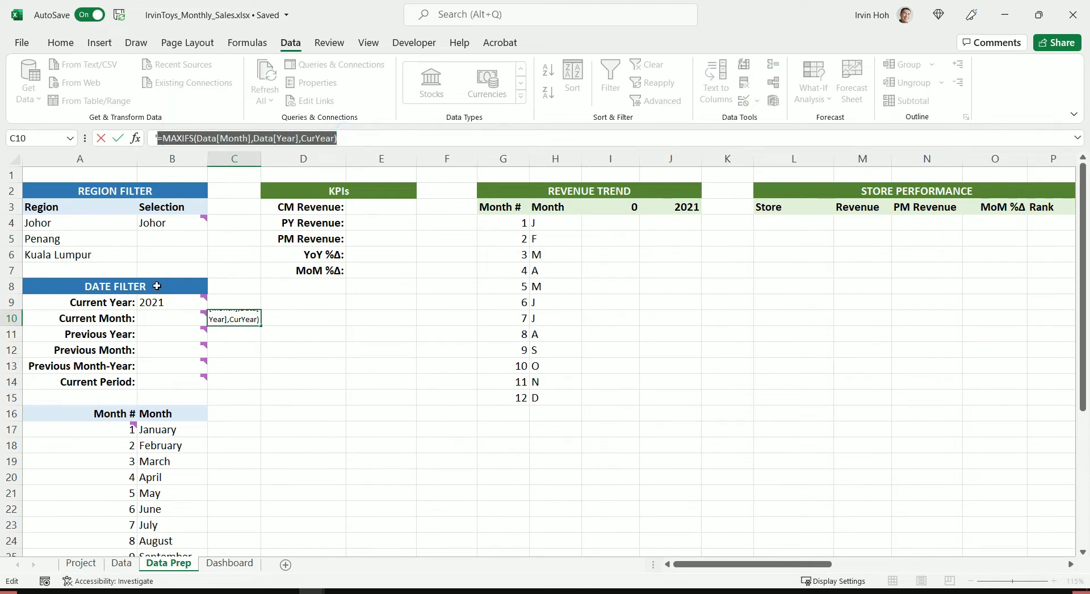
{"action": "key", "text": "ctrl+x"}
{"action": "left_click", "coordinate": [173, 326]}
{"action": "double_click", "coordinate": [173, 321]}
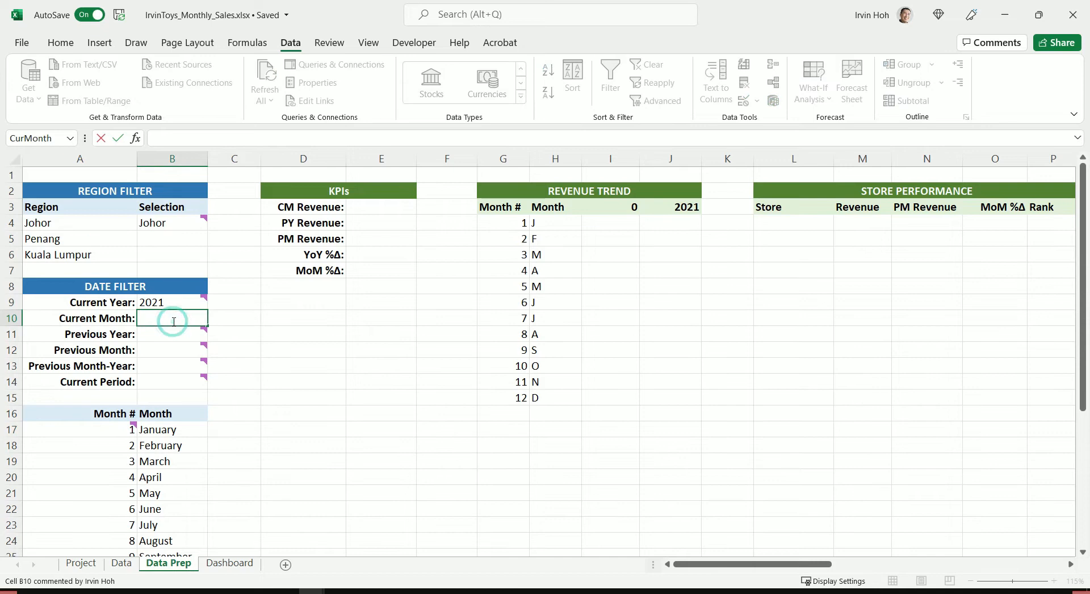
{"action": "key", "text": "ctrl+v"}
{"action": "key", "text": "Return"}
{"action": "mouse_move", "coordinate": [170, 328]}
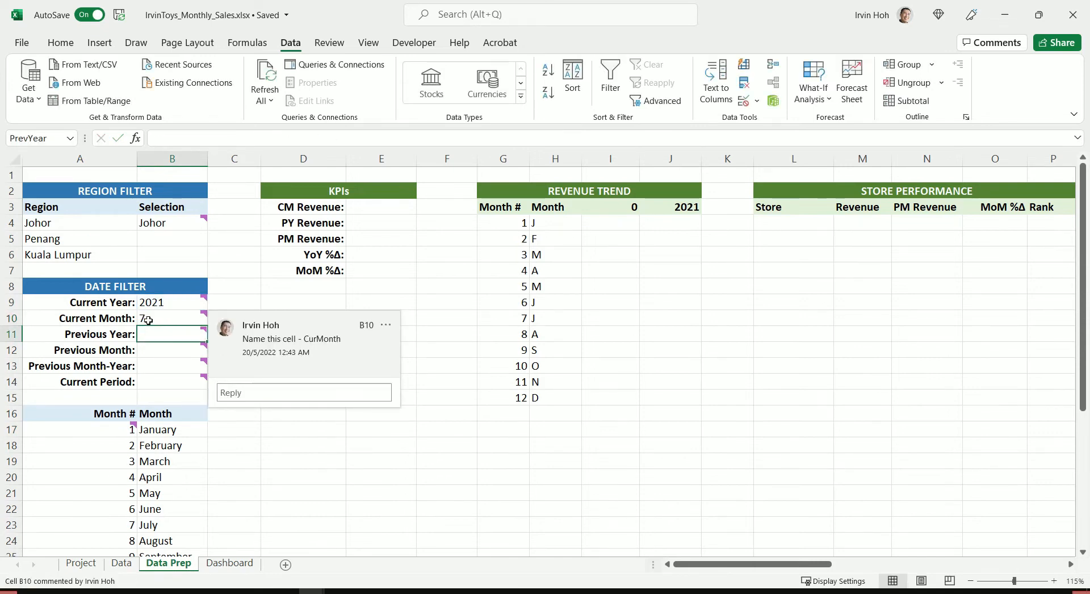
Check the Current Month result against the Year and Month values in the last rows of the Data sheet.
{"action": "left_click", "coordinate": [148, 320]}
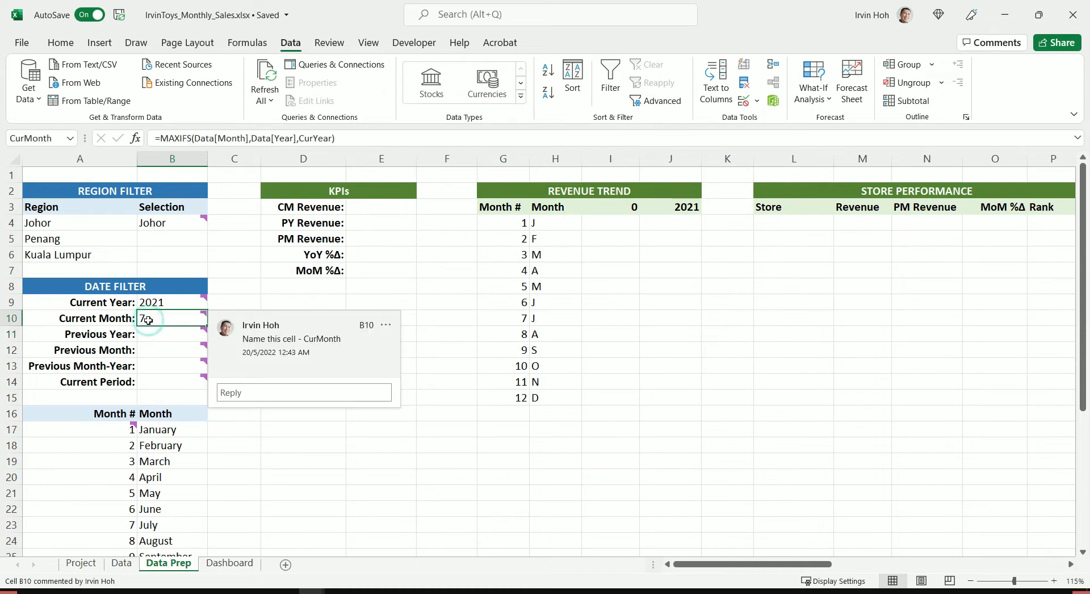
{"action": "left_click", "coordinate": [127, 569]}
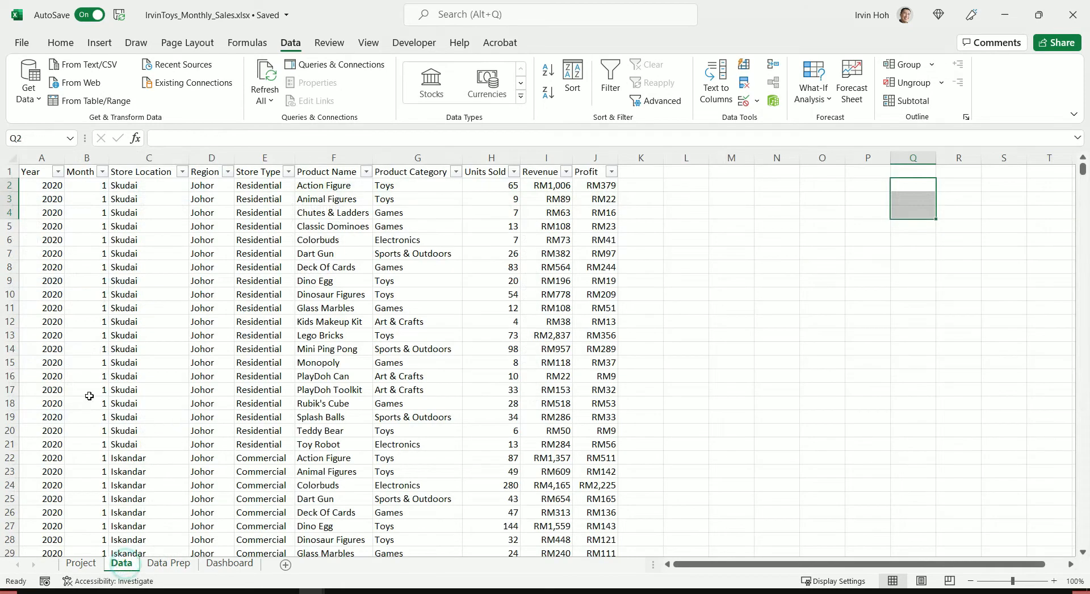
{"action": "scroll", "coordinate": [85, 397], "scroll_direction": "down", "scroll_amount": 3}
{"action": "left_click_drag", "start_coordinate": [1083, 169], "coordinate": [1082, 434]}
{"action": "scroll", "coordinate": [200, 416], "scroll_direction": "down", "scroll_amount": 15}
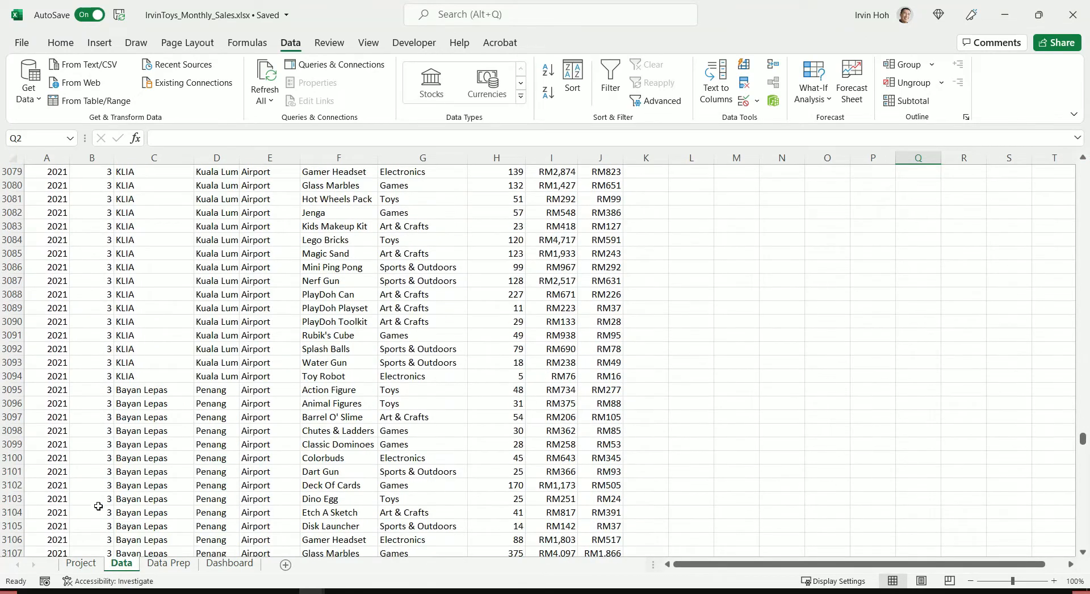
{"action": "left_click", "coordinate": [51, 484]}
{"action": "key", "text": "ctrl+Down"}
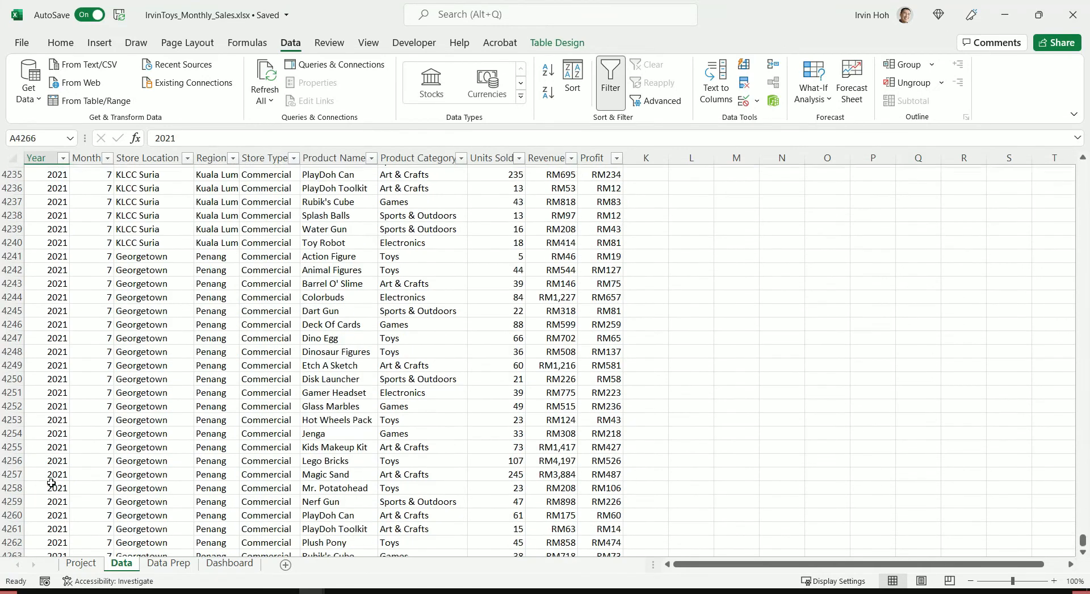
{"action": "left_click", "coordinate": [94, 540]}
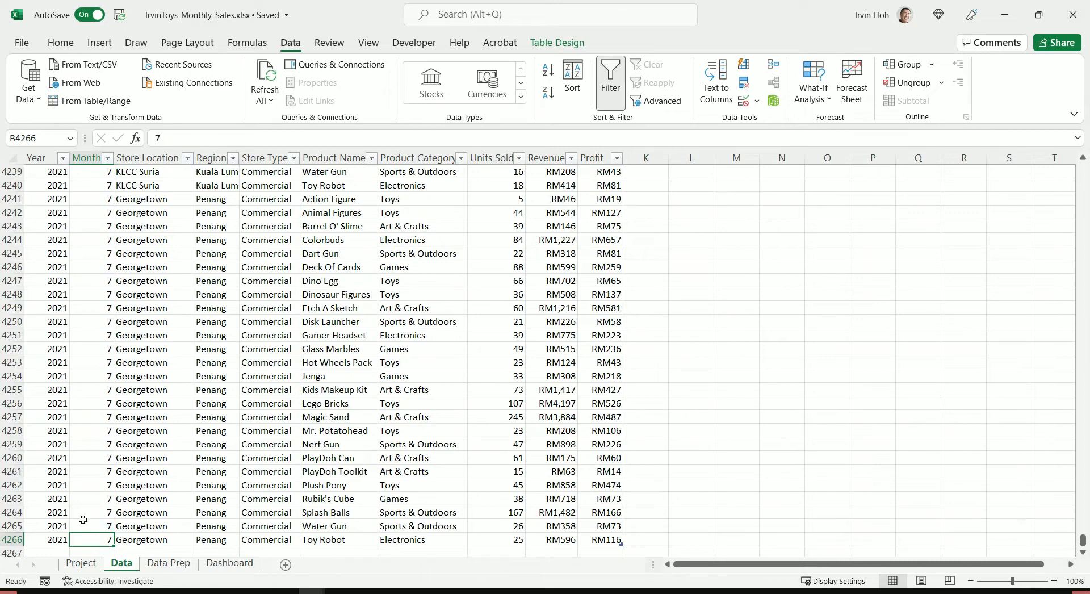
{"action": "scroll", "coordinate": [83, 519], "scroll_direction": "down", "scroll_amount": 2}
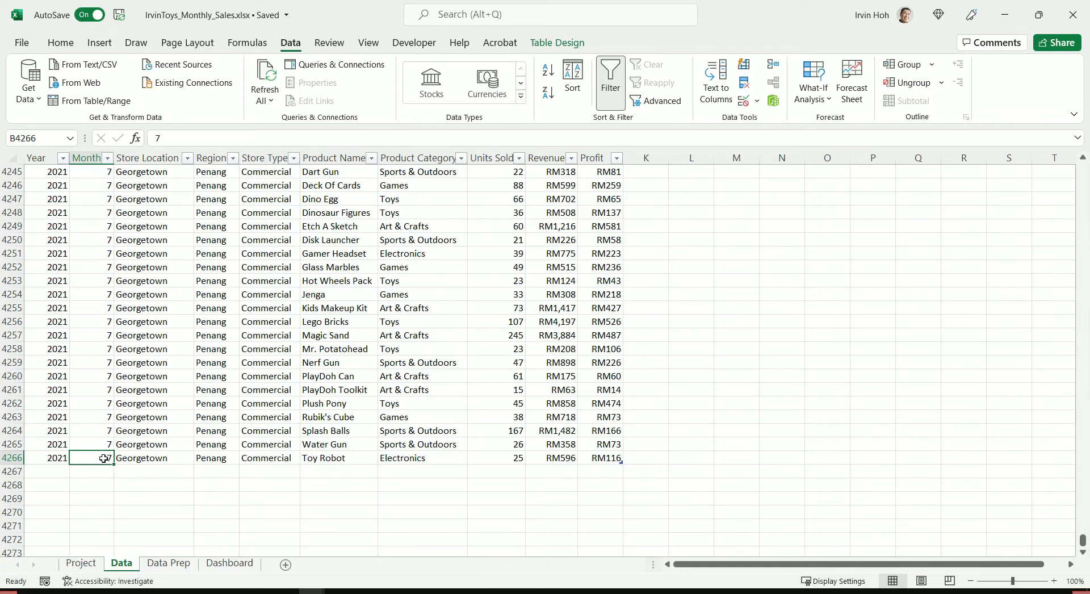
{"action": "left_click", "coordinate": [169, 563]}
{"action": "mouse_move", "coordinate": [160, 313]}
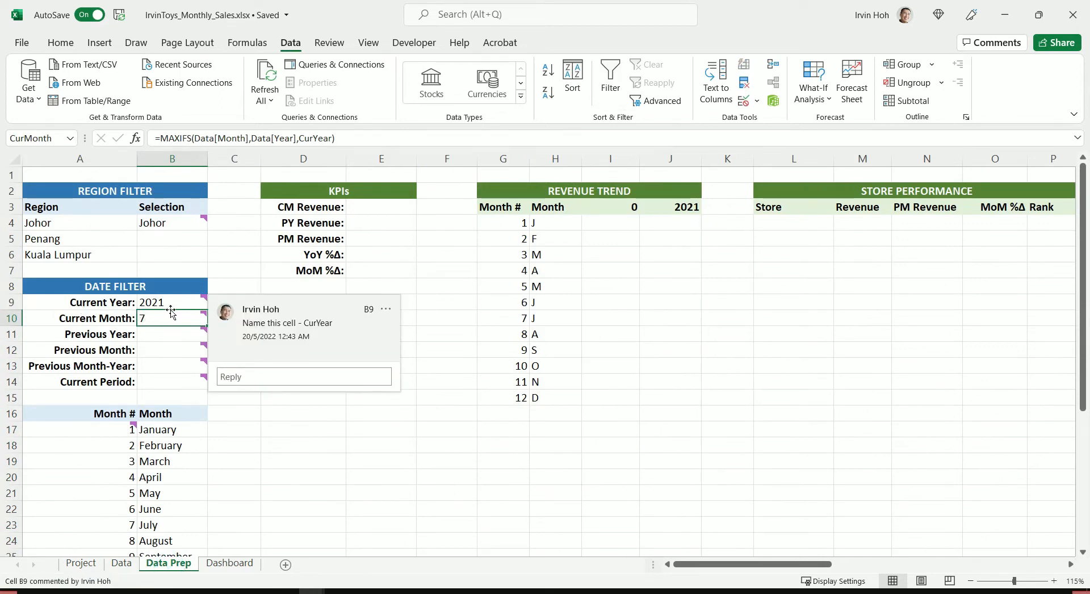
{"action": "left_click", "coordinate": [380, 517]}
Enter =CurYear-1 in the Previous Year cell B11, using the formula text from C11.
{"action": "left_click", "coordinate": [232, 333]}
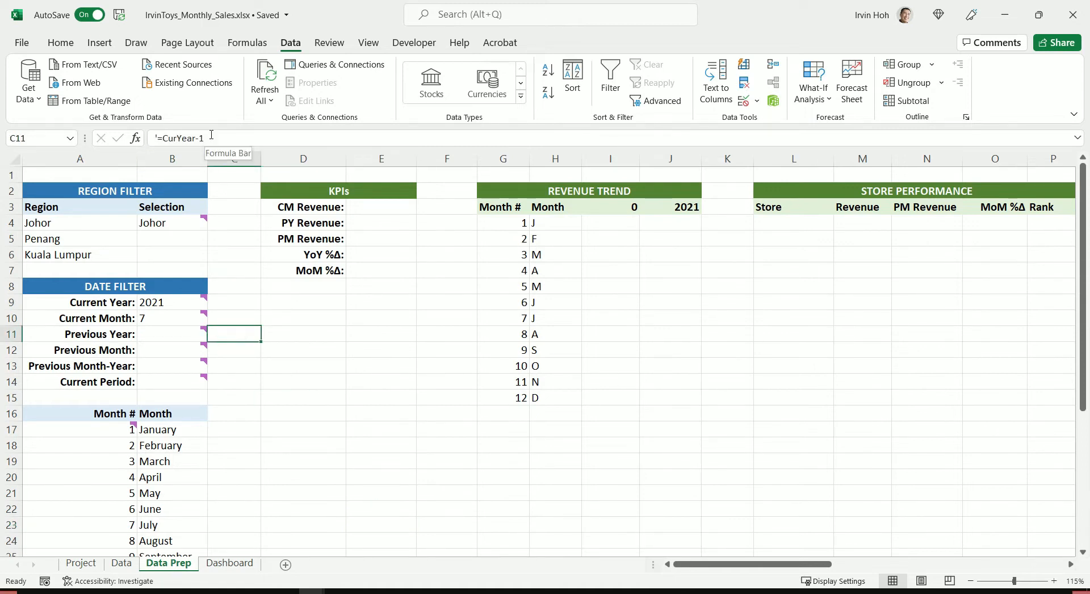
{"action": "left_click_drag", "start_coordinate": [212, 137], "coordinate": [158, 138]}
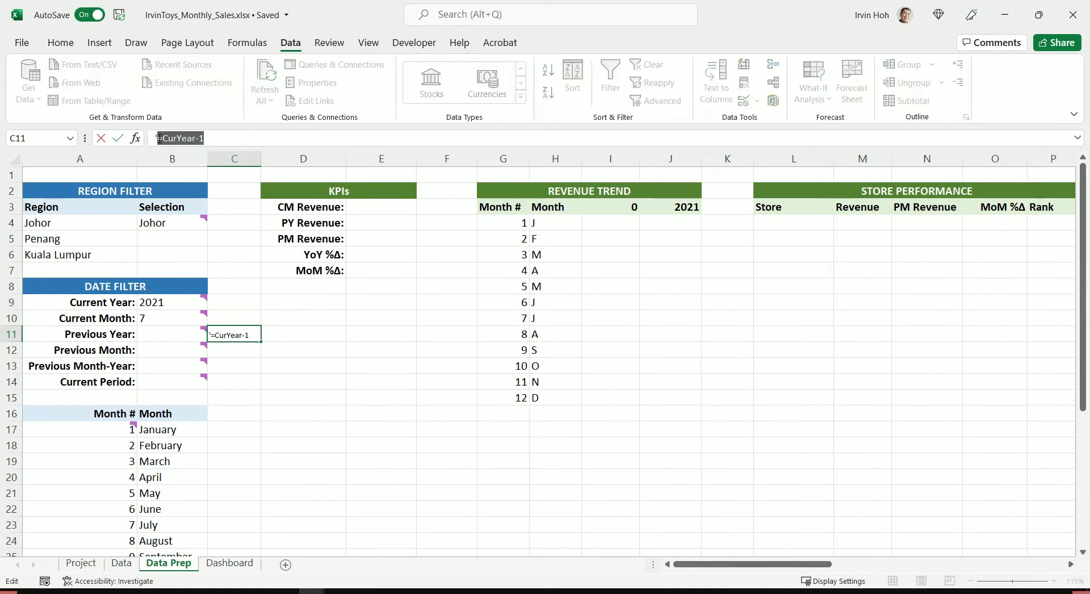
{"action": "double_click", "coordinate": [185, 335]}
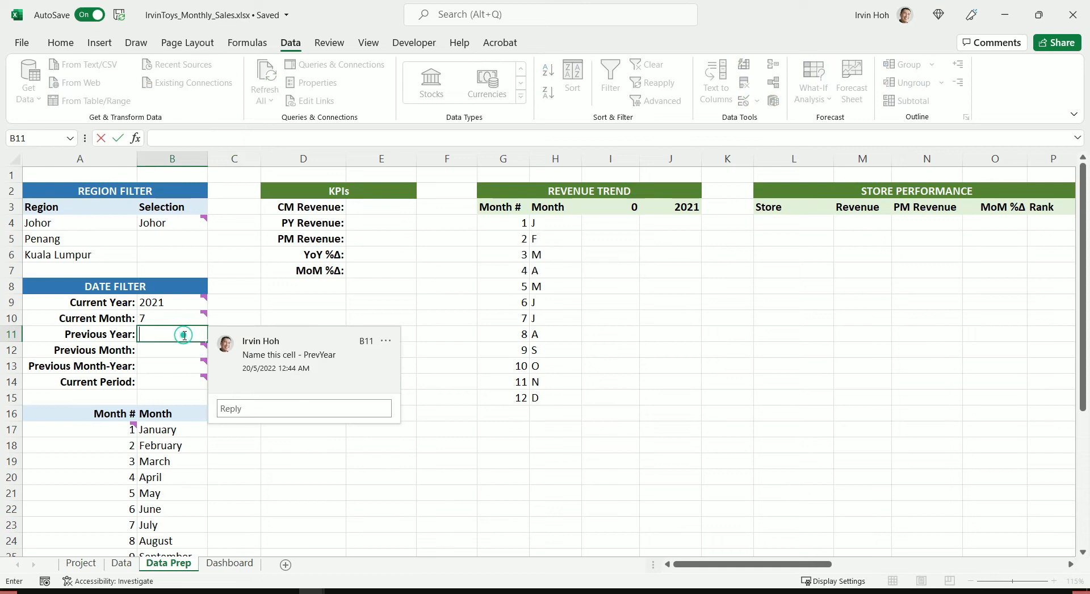
{"action": "key", "text": "ctrl+v"}
{"action": "key", "text": "Return"}
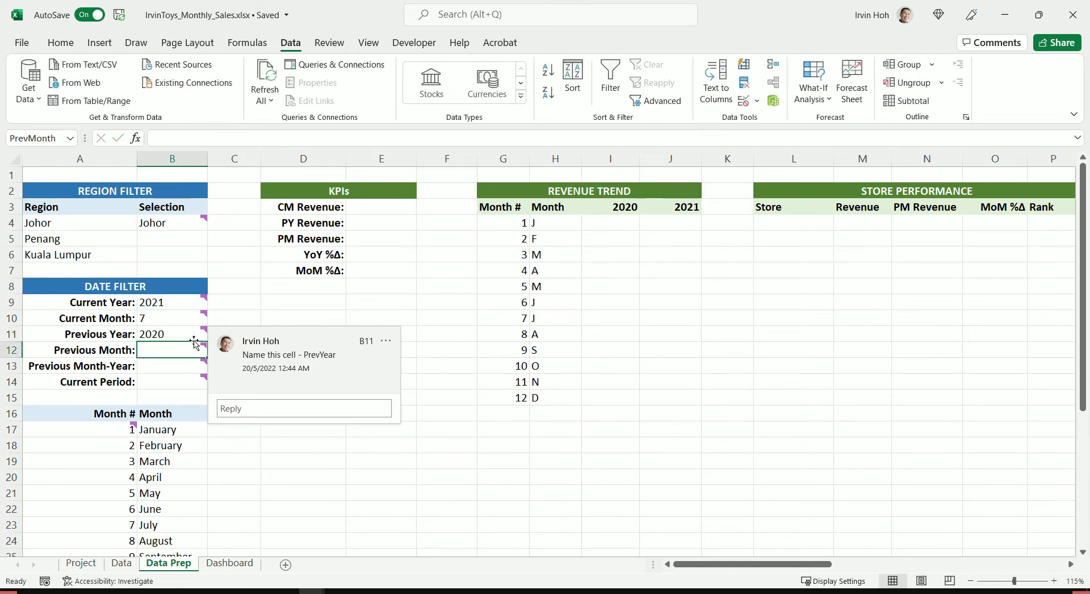
{"action": "left_click", "coordinate": [290, 291]}
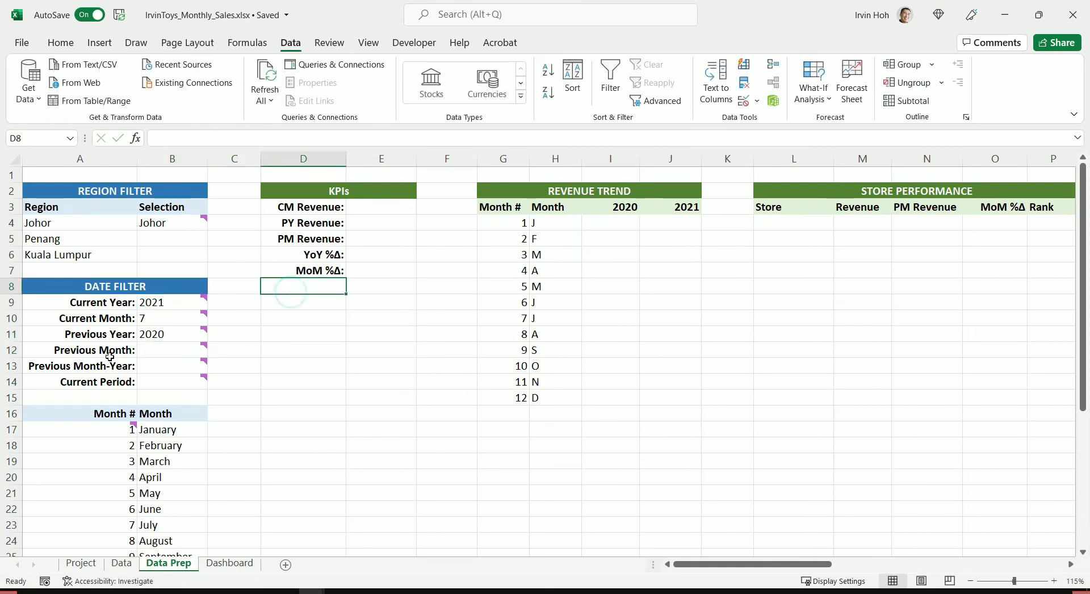
Enter =IF(CurMonth=1,12,CurMonth-1) in the Previous Month cell B12, using the formula text from C12.
{"action": "left_click", "coordinate": [222, 348]}
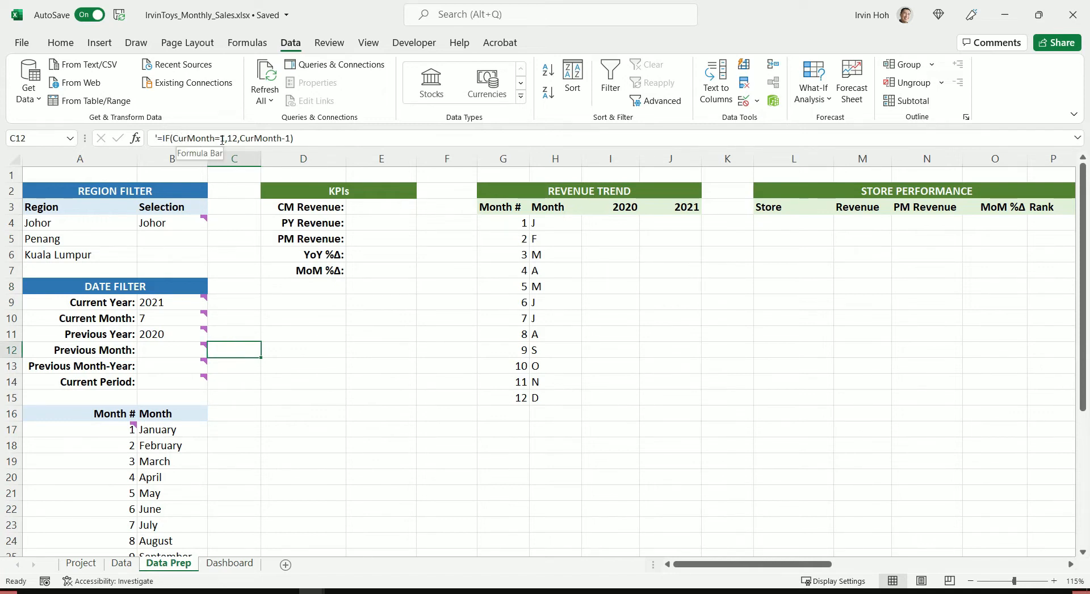
{"action": "mouse_move", "coordinate": [159, 349]}
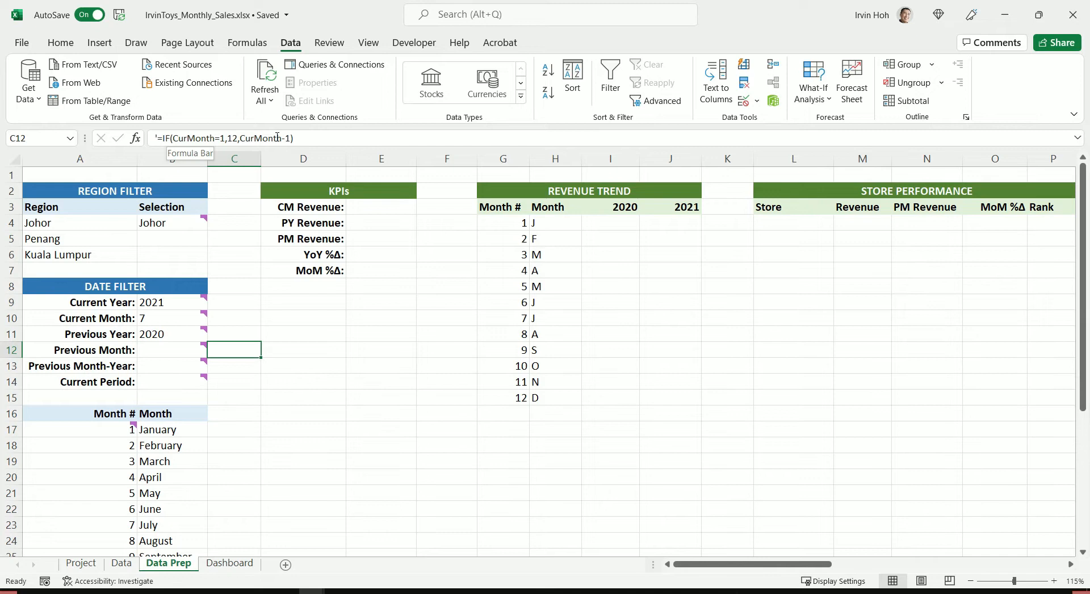
{"action": "left_click_drag", "start_coordinate": [309, 139], "coordinate": [158, 140]}
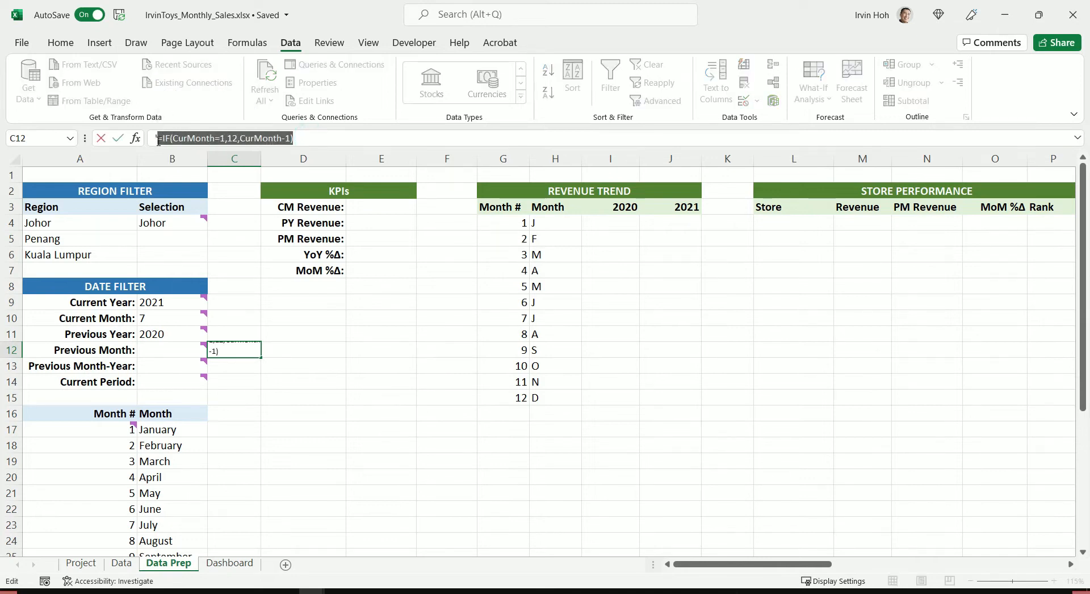
{"action": "double_click", "coordinate": [172, 352]}
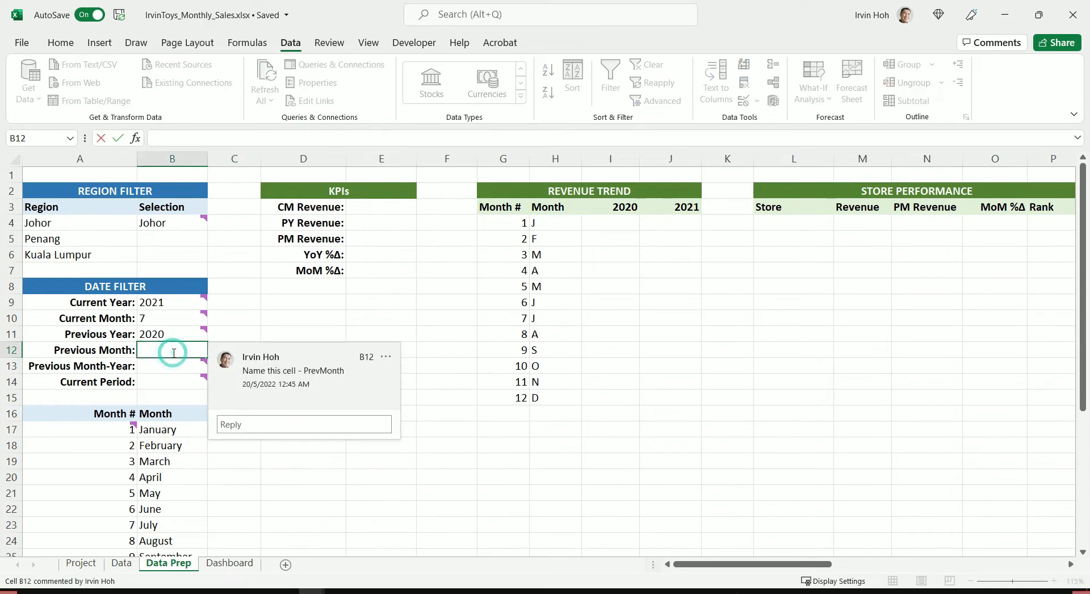
{"action": "key", "text": "ctrl+v"}
{"action": "key", "text": "Return"}
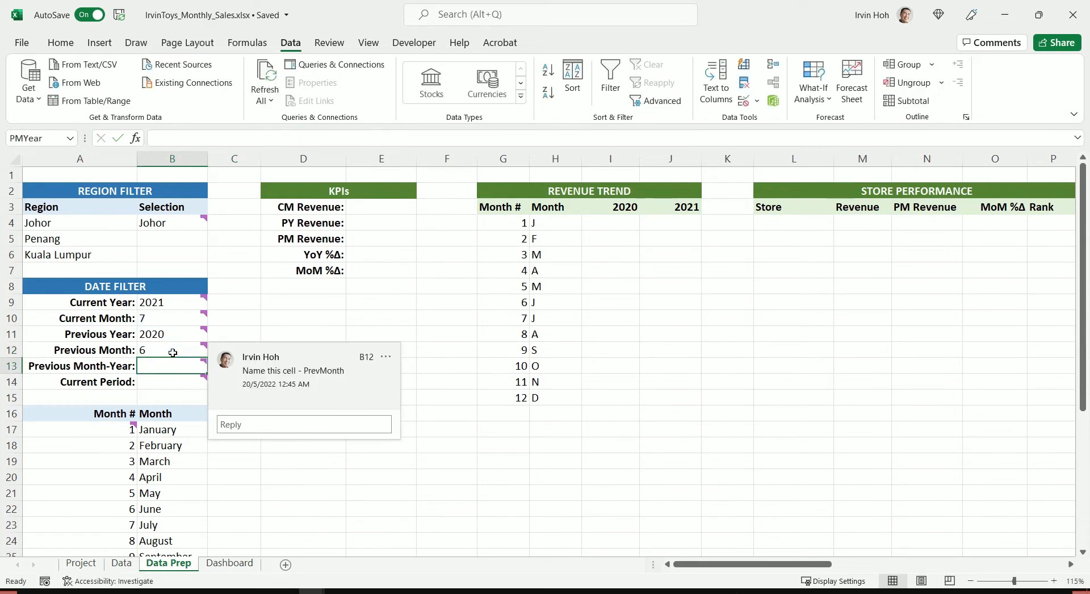
{"action": "left_click", "coordinate": [172, 353]}
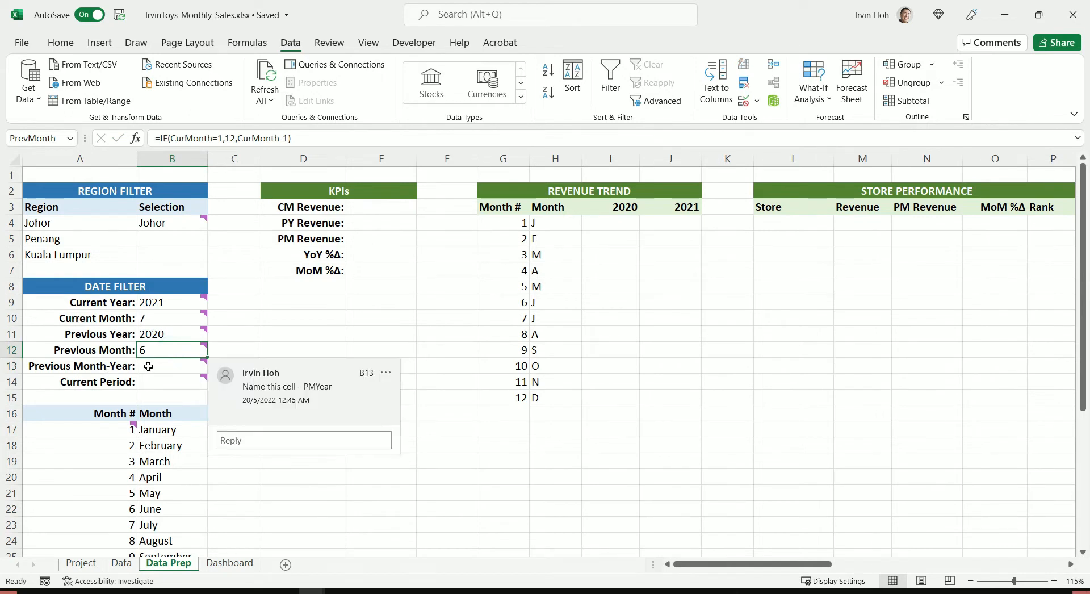
Enter =IF(CurMonth=1,PrevYear,CurYear) in the Previous Month-Year cell B13, using the formula text from C13.
{"action": "left_click", "coordinate": [182, 366]}
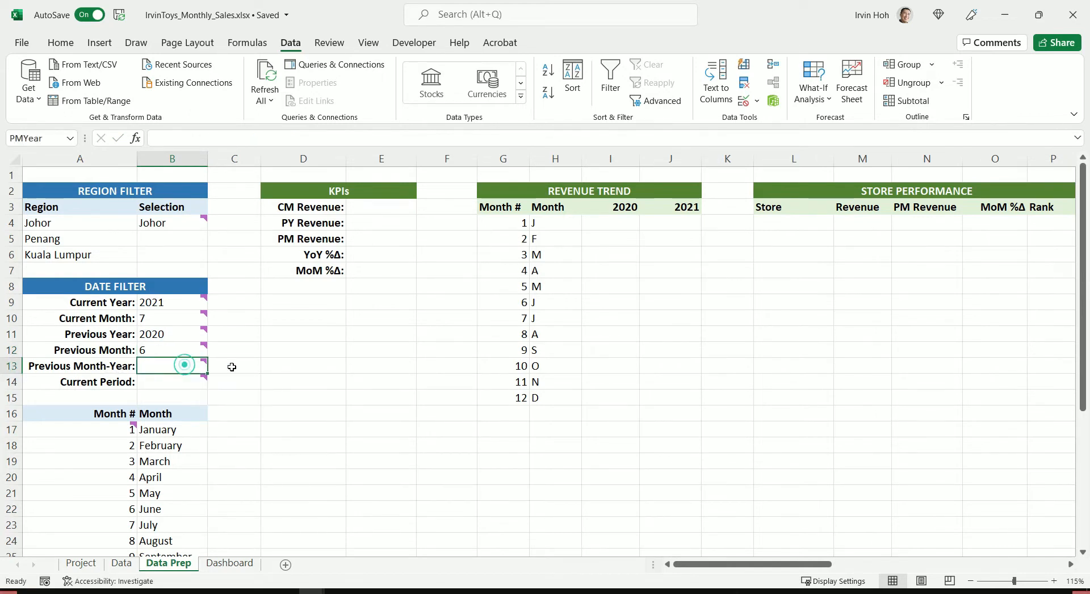
{"action": "left_click", "coordinate": [234, 364]}
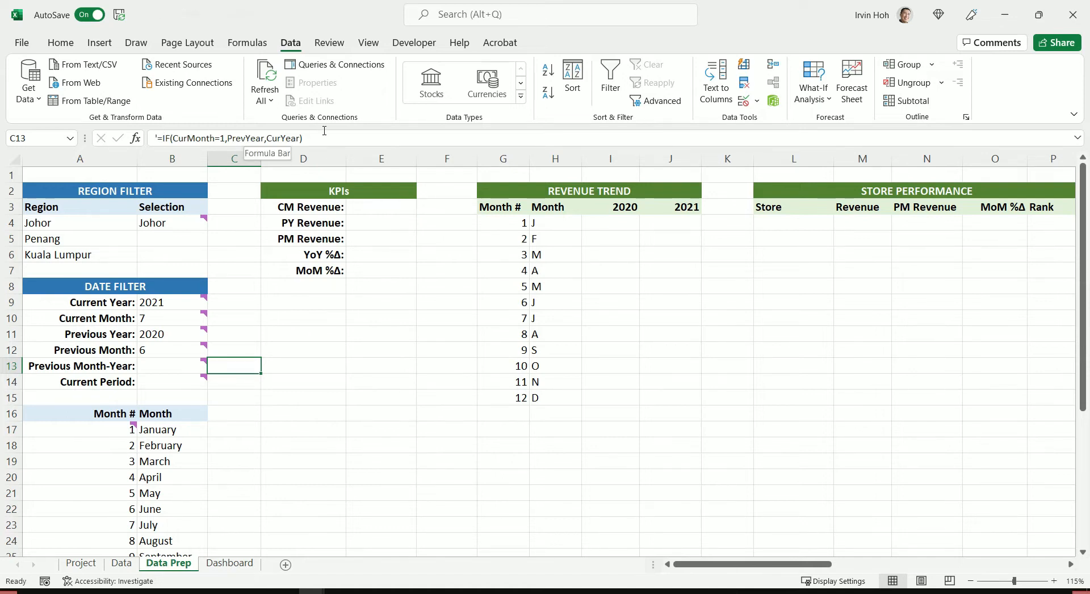
{"action": "left_click_drag", "start_coordinate": [318, 142], "coordinate": [158, 142]}
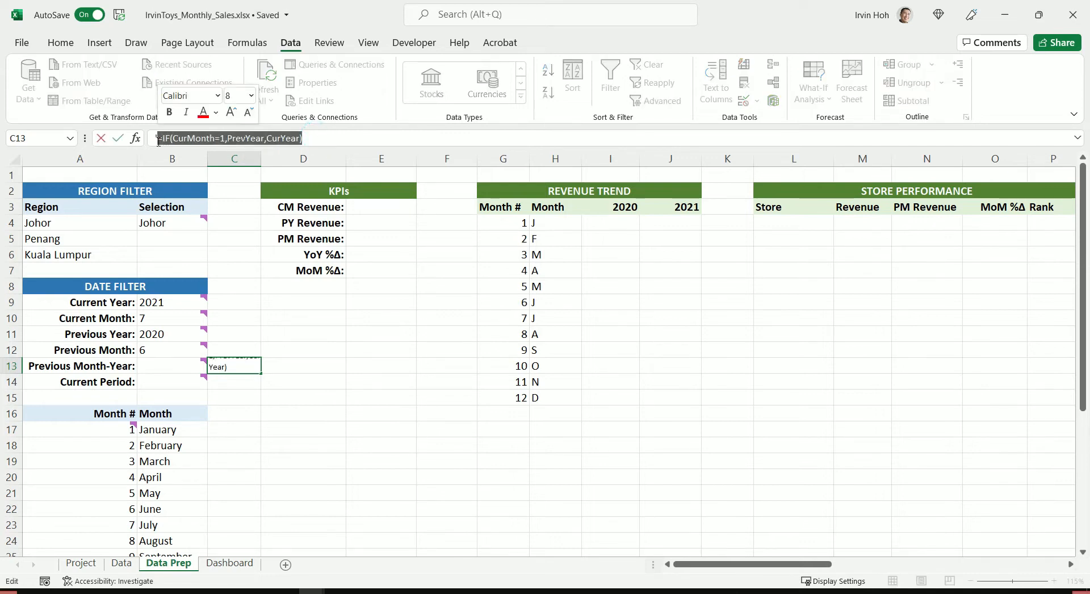
{"action": "key", "text": "ctrl+x"}
{"action": "left_click", "coordinate": [181, 368]}
{"action": "double_click", "coordinate": [177, 368]}
{"action": "key", "text": "ctrl+v"}
{"action": "key", "text": "Return"}
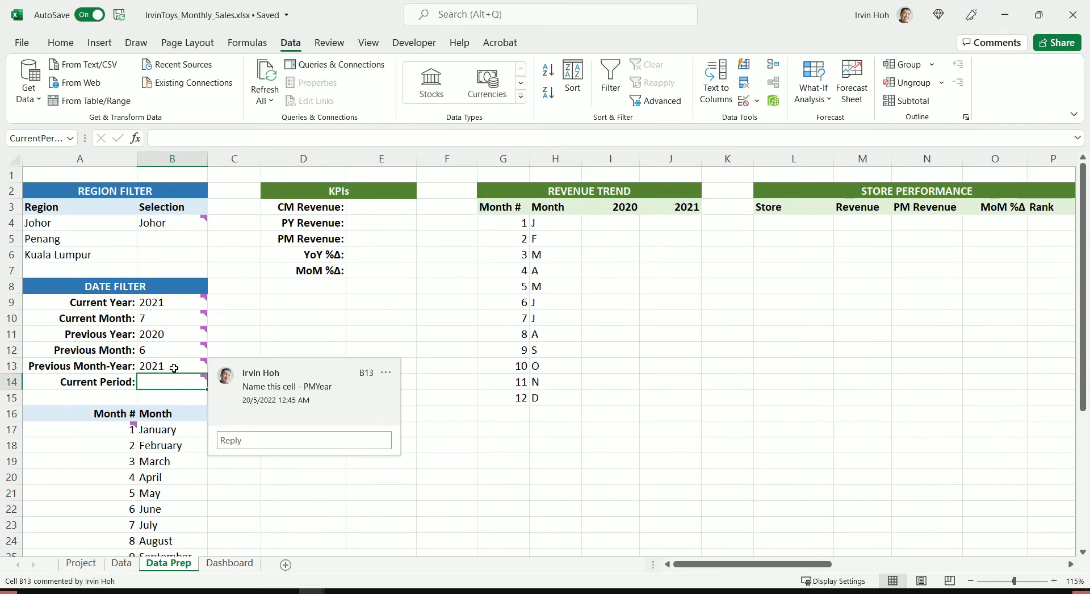
{"action": "left_click", "coordinate": [168, 367]}
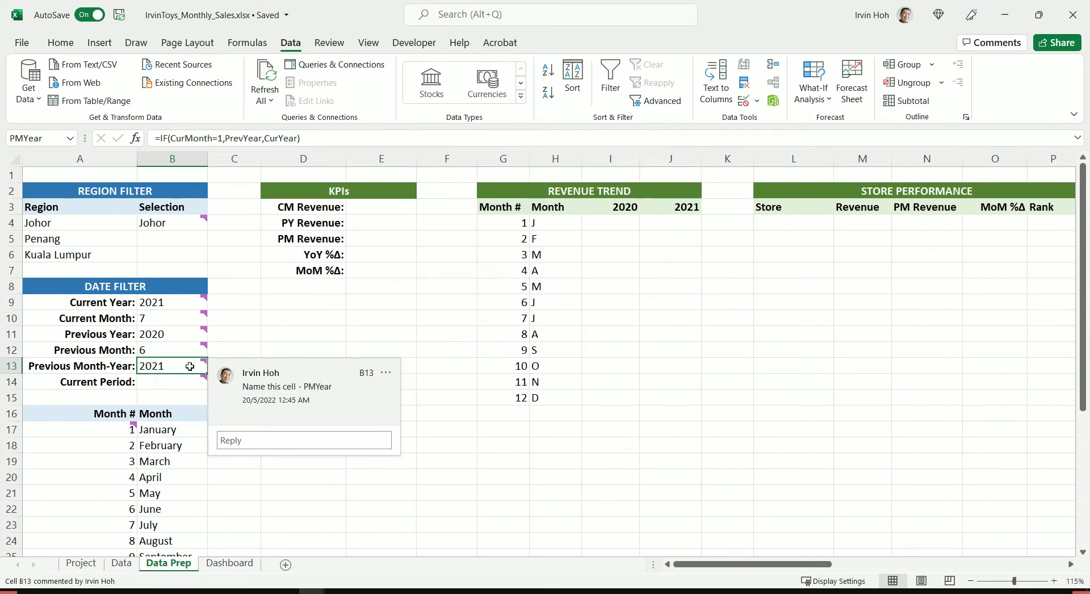
Enter =VLOOKUP(CurMonth,MonthList,2,0)&" "&CurYear in the Current Period cell B14, using the formula text from C14.
{"action": "left_click", "coordinate": [151, 384]}
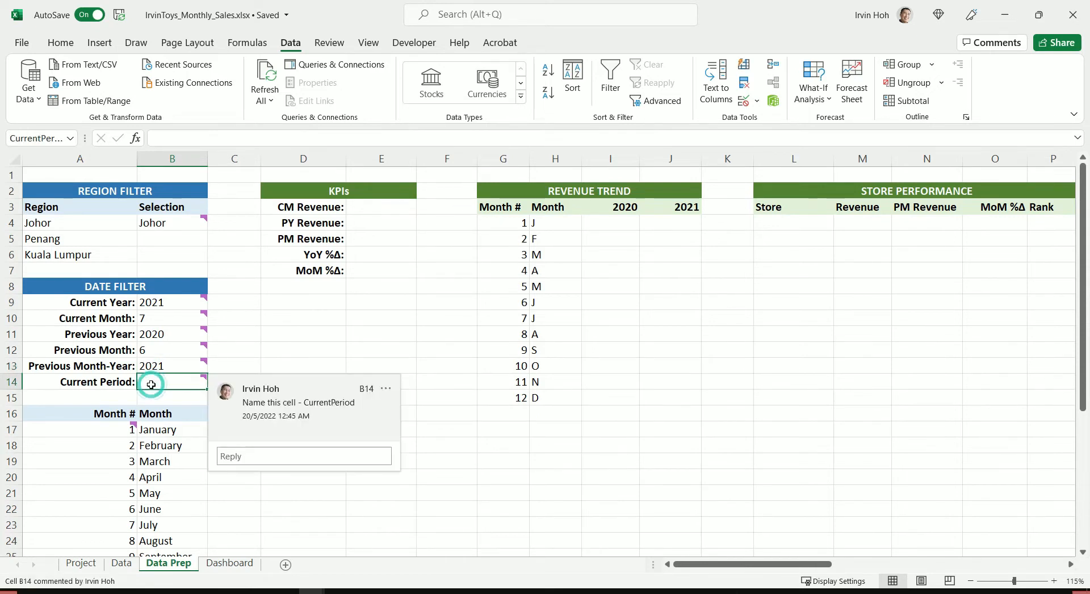
{"action": "left_click", "coordinate": [159, 318]}
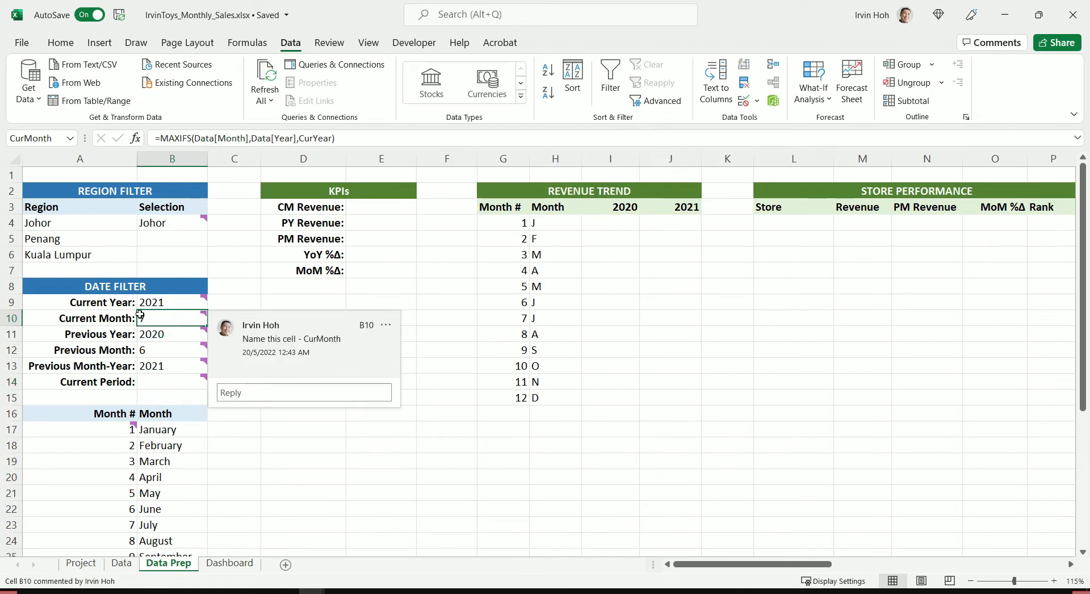
{"action": "left_click", "coordinate": [128, 383]}
{"action": "left_click", "coordinate": [159, 384]}
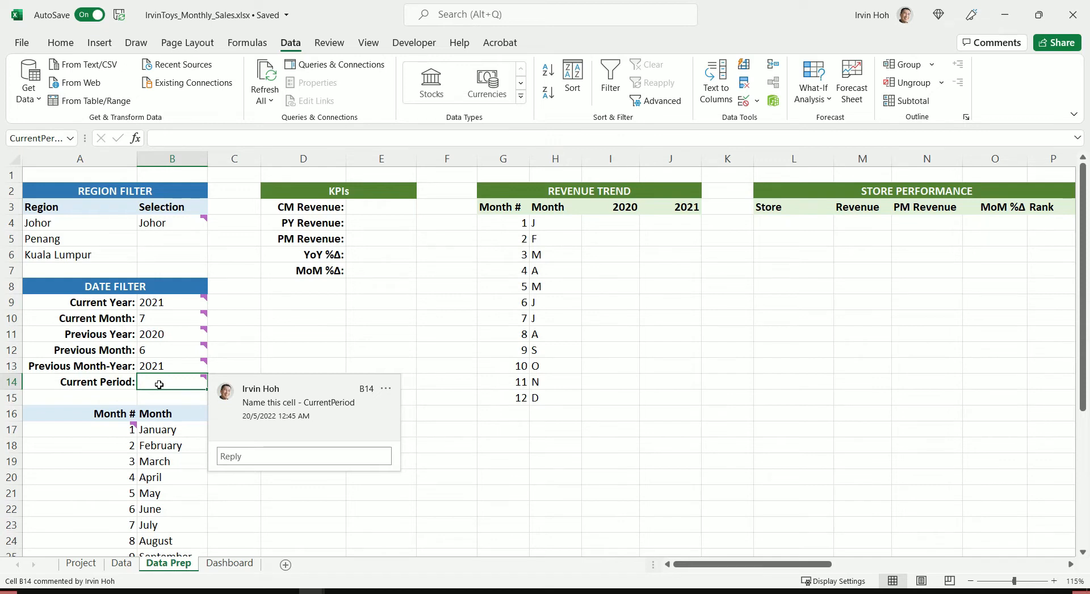
{"action": "left_click", "coordinate": [277, 335]}
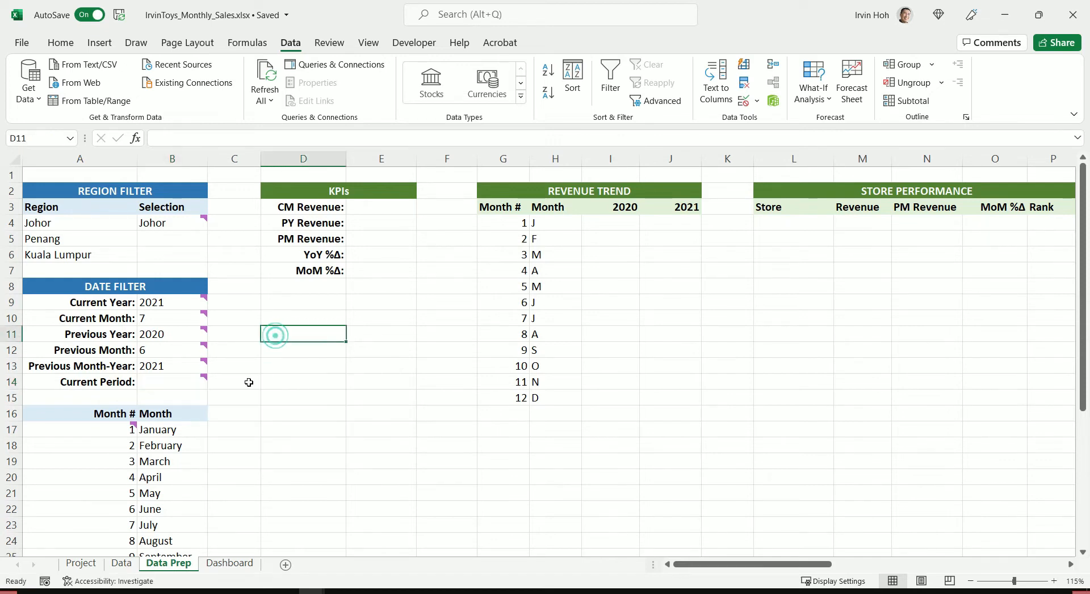
{"action": "left_click", "coordinate": [250, 382]}
{"action": "scroll", "coordinate": [248, 382], "scroll_direction": "down", "scroll_amount": 2}
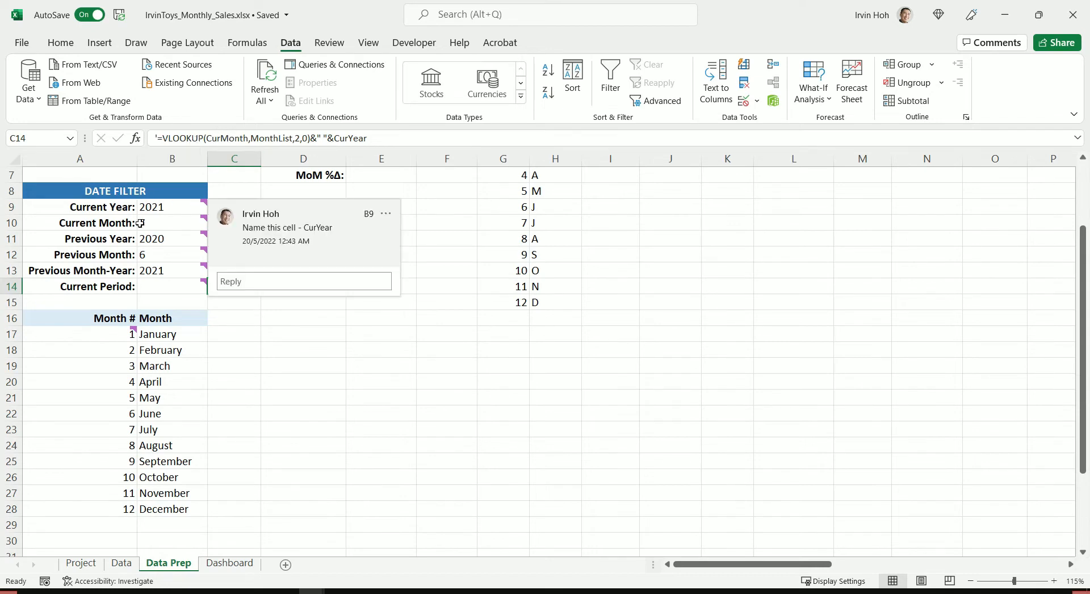
{"action": "mouse_move", "coordinate": [152, 222]}
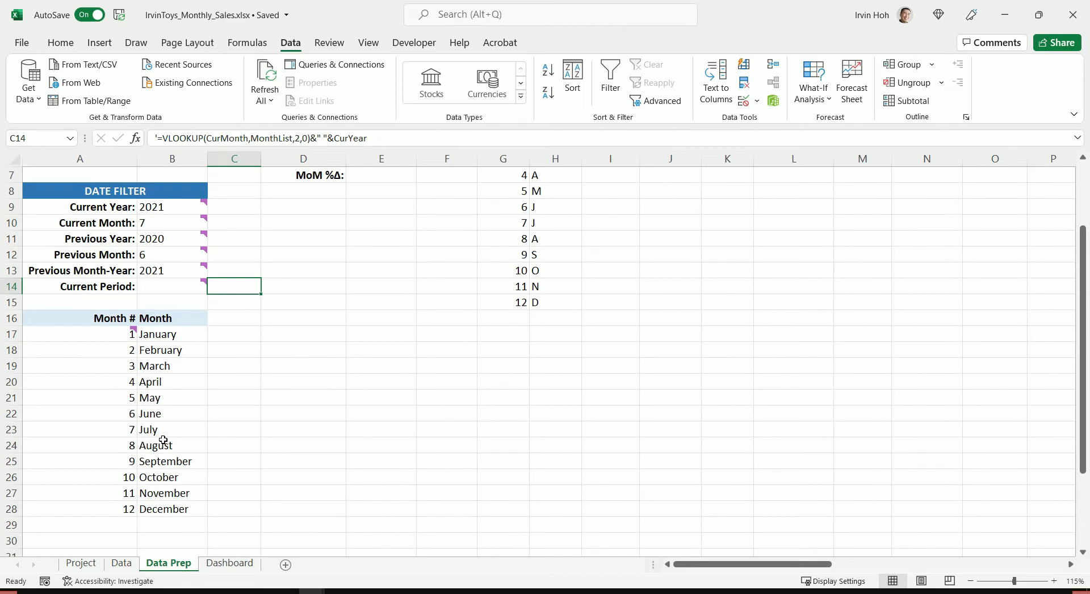
{"action": "mouse_move", "coordinate": [162, 289]}
{"action": "left_click", "coordinate": [410, 139]}
{"action": "left_click_drag", "start_coordinate": [407, 138], "coordinate": [158, 147]}
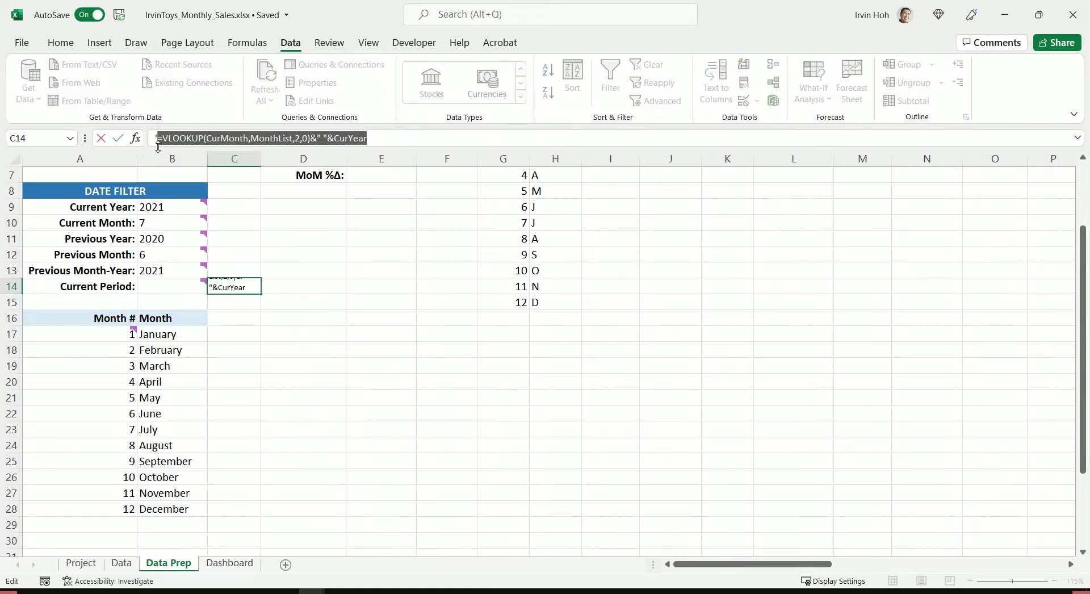
{"action": "key", "text": "ctrl+x"}
{"action": "left_click", "coordinate": [178, 282]}
{"action": "key", "text": "ctrl+v"}
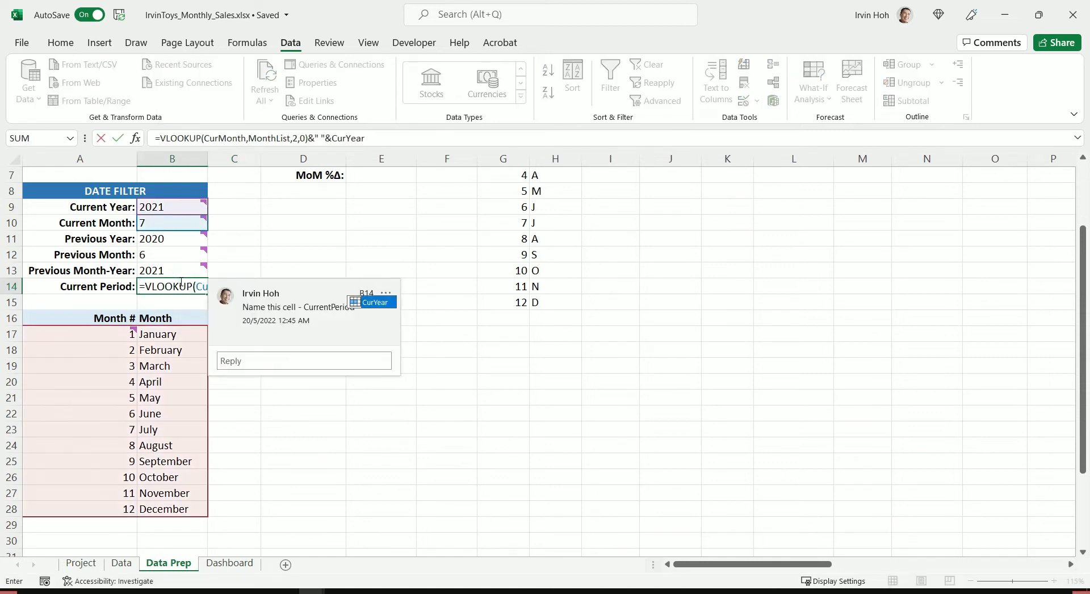
{"action": "key", "text": "Return"}
{"action": "left_click", "coordinate": [315, 458]}
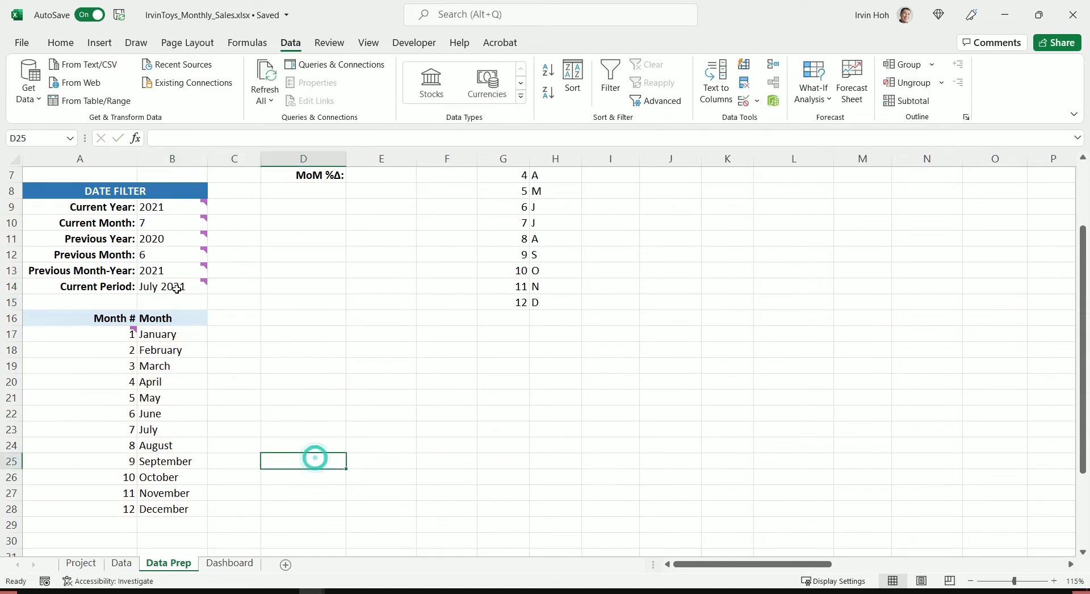
{"action": "mouse_move", "coordinate": [199, 293]}
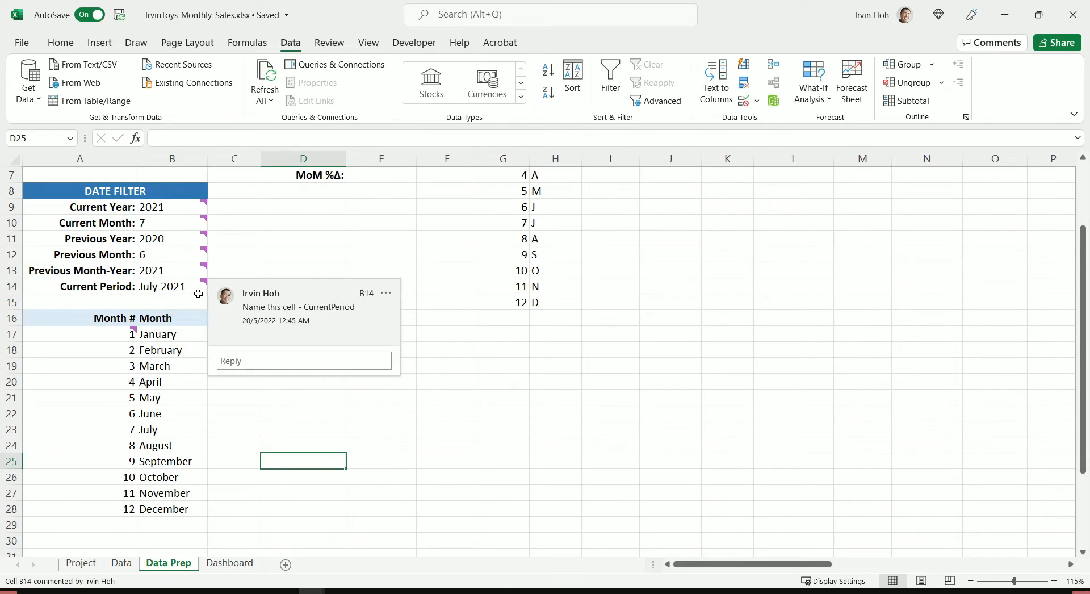
Review the KPI labels in D3 to D7, from CM Revenue to MoM %Δ, and their empty value cells.
{"action": "left_click", "coordinate": [333, 223]}
{"action": "scroll", "coordinate": [246, 396], "scroll_direction": "up", "scroll_amount": 2}
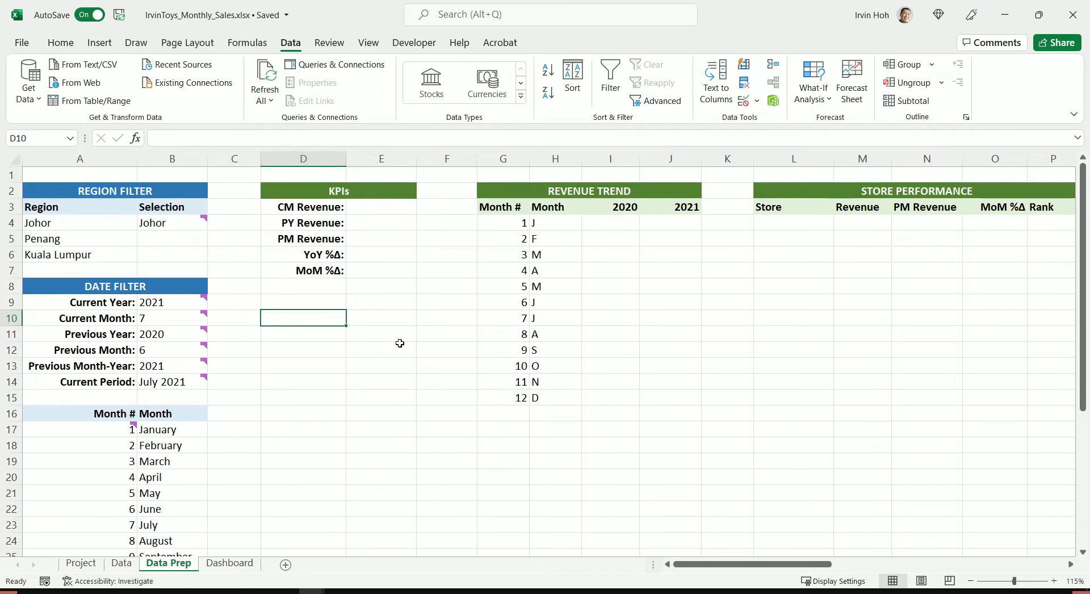
{"action": "left_click", "coordinate": [385, 254]}
{"action": "left_click", "coordinate": [384, 238]}
{"action": "left_click", "coordinate": [385, 225]}
{"action": "left_click", "coordinate": [384, 210]}
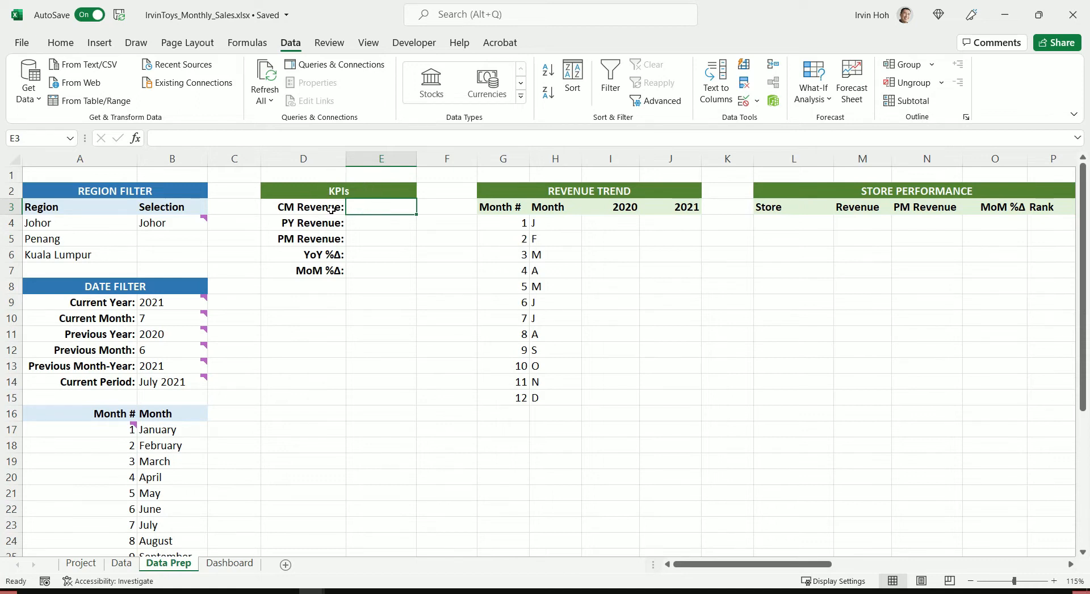
{"action": "left_click", "coordinate": [309, 207]}
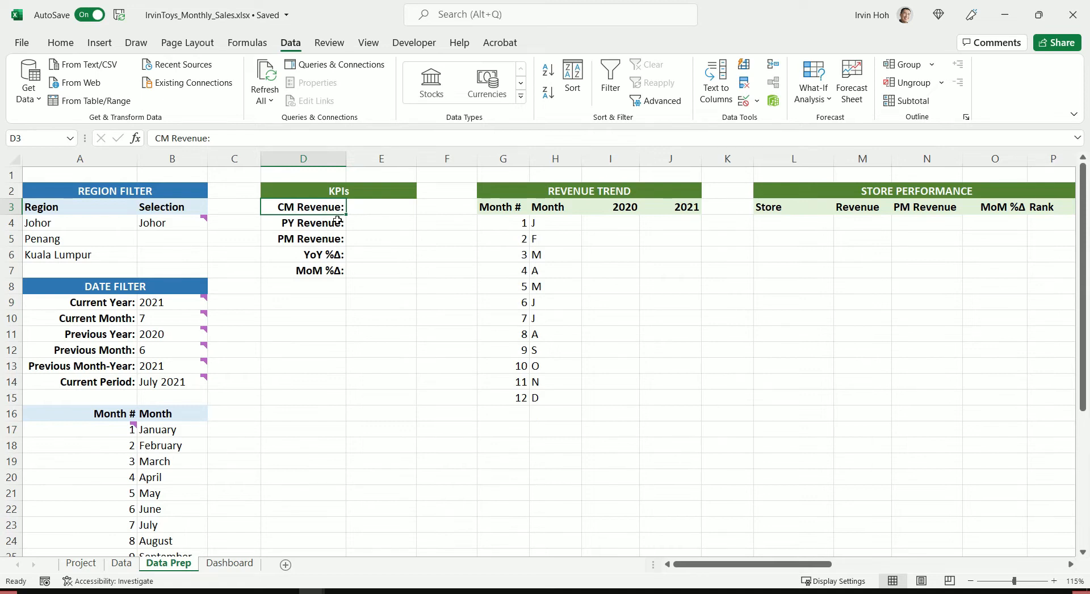
{"action": "left_click", "coordinate": [330, 225]}
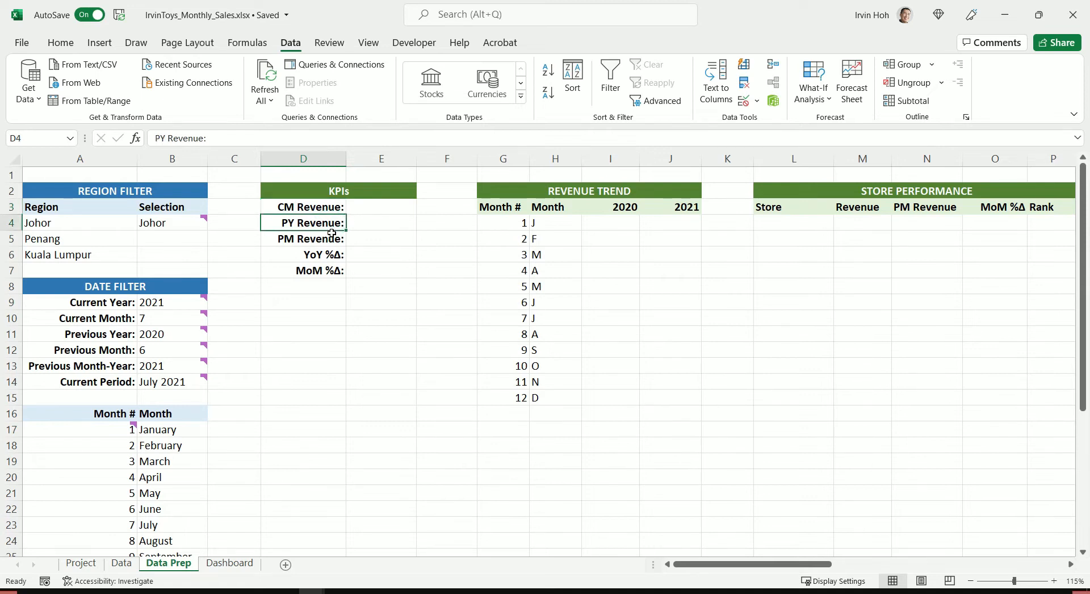
{"action": "left_click", "coordinate": [333, 239]}
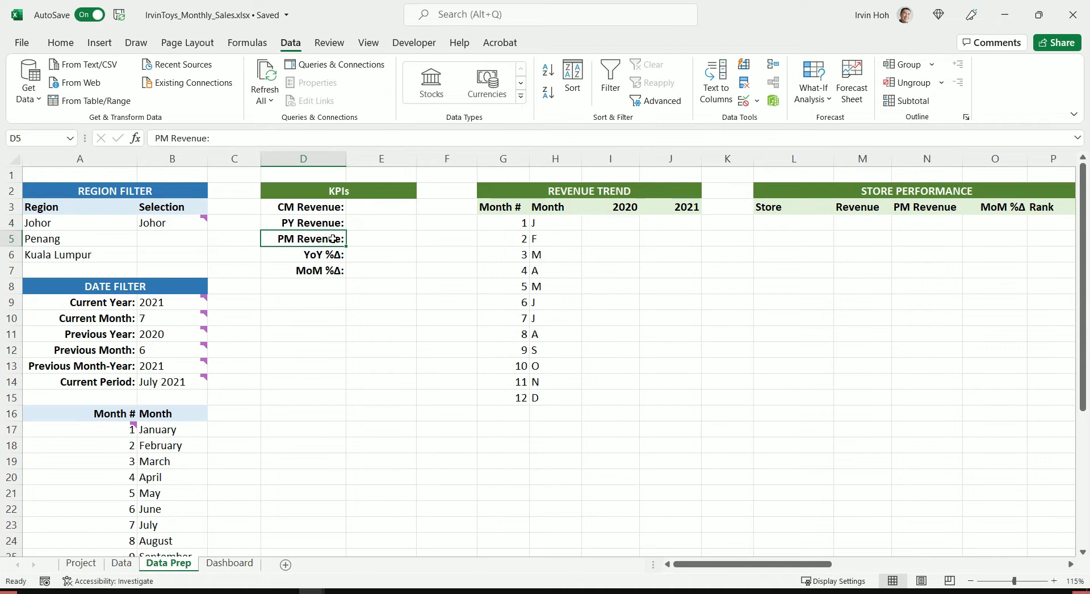
{"action": "left_click", "coordinate": [329, 258]}
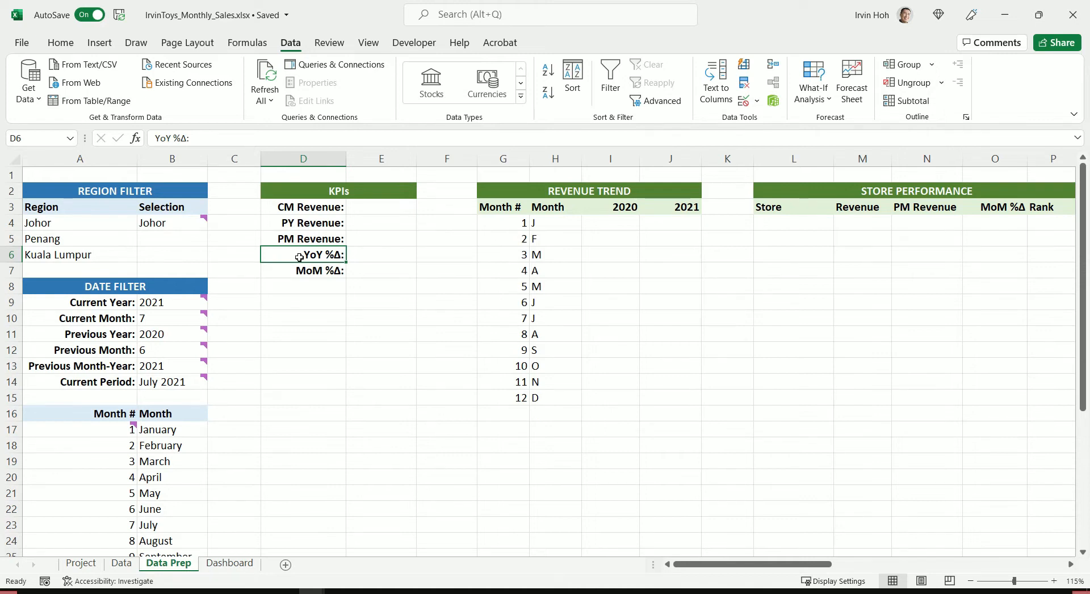
{"action": "left_click", "coordinate": [312, 273]}
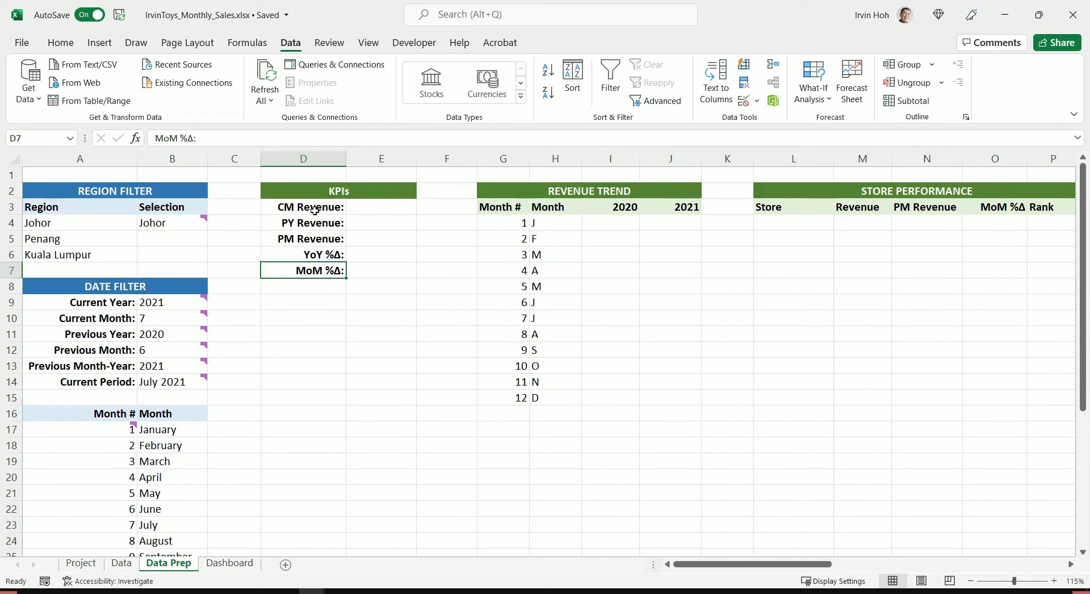
Examine the SUMIFS formula text in F3, matching its revenue, region, month and year arguments to the filter cells.
{"action": "left_click", "coordinate": [439, 205]}
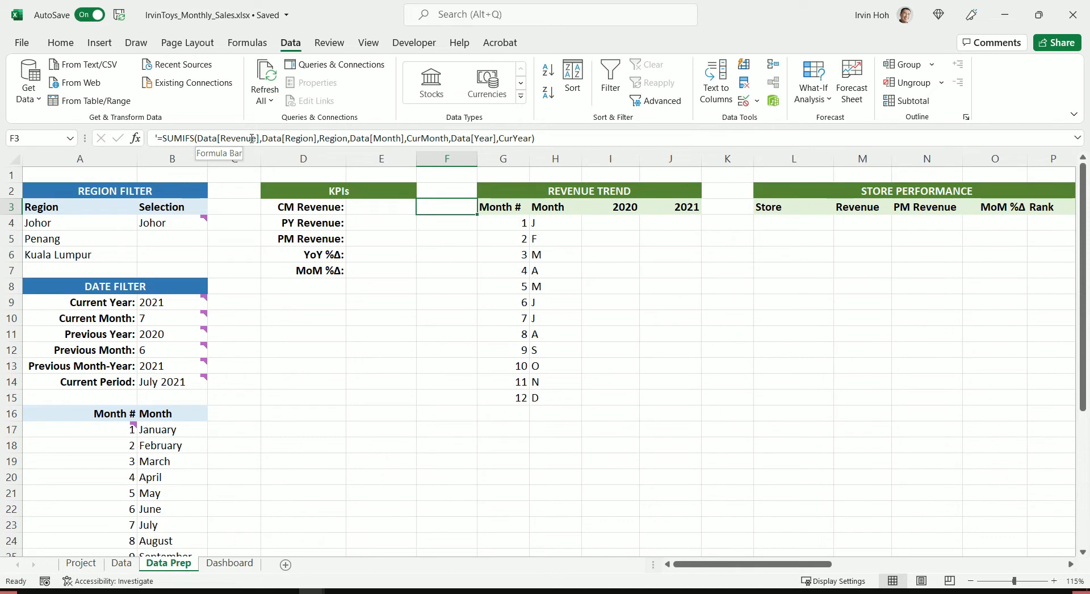
{"action": "left_click_drag", "start_coordinate": [198, 138], "coordinate": [261, 138]}
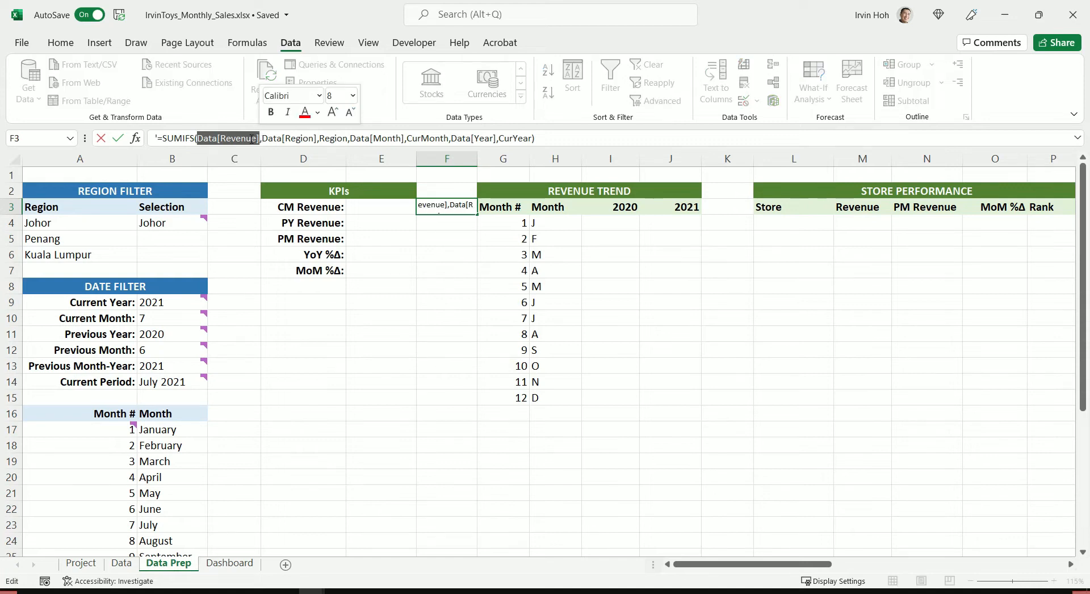
{"action": "left_click", "coordinate": [252, 137]}
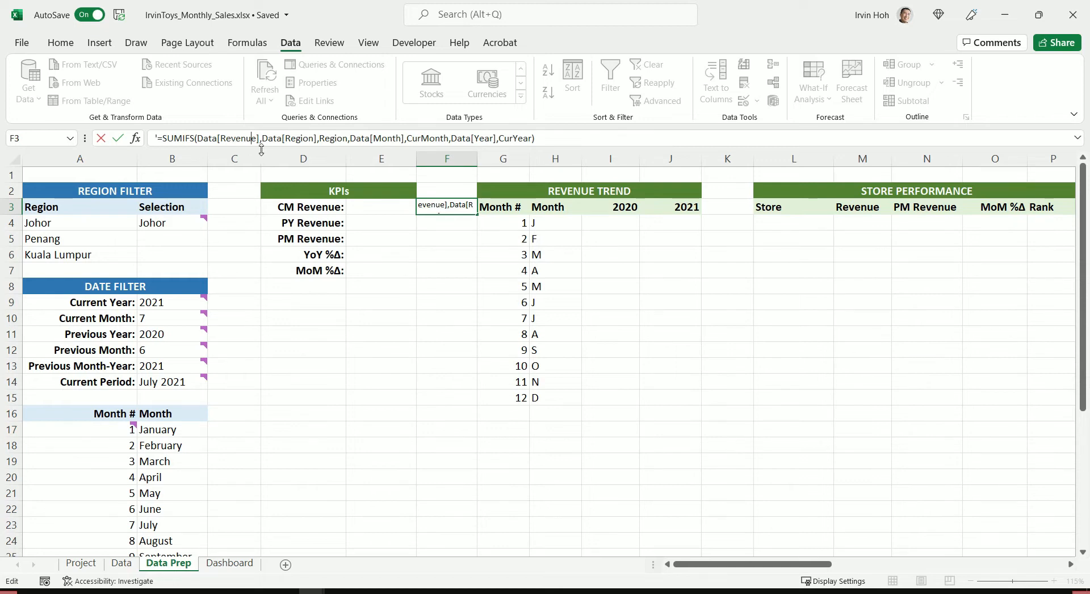
{"action": "left_click_drag", "start_coordinate": [263, 138], "coordinate": [347, 142]}
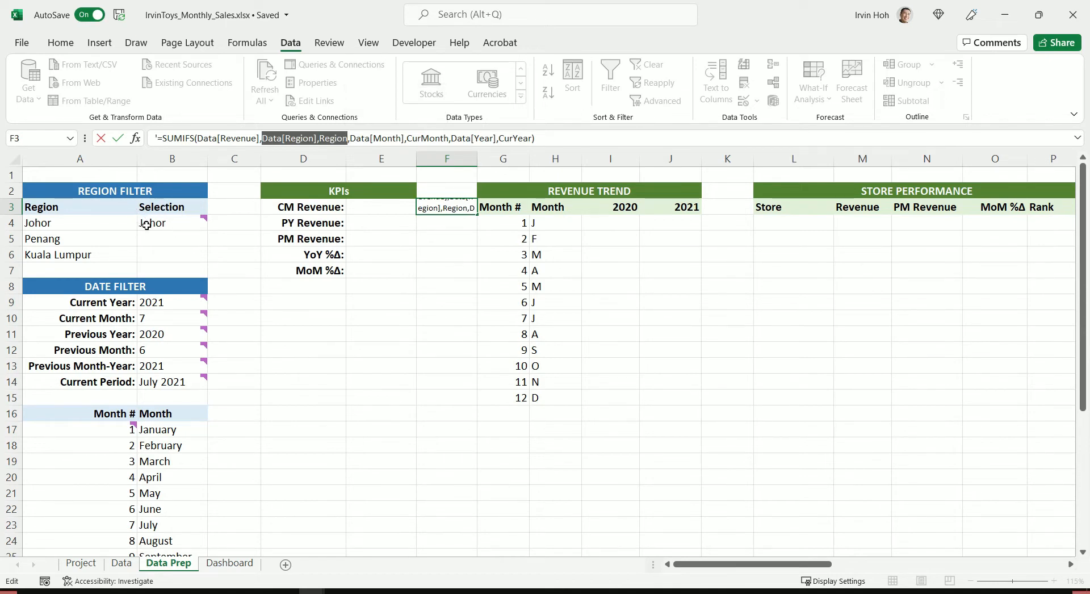
{"action": "left_click", "coordinate": [284, 138]}
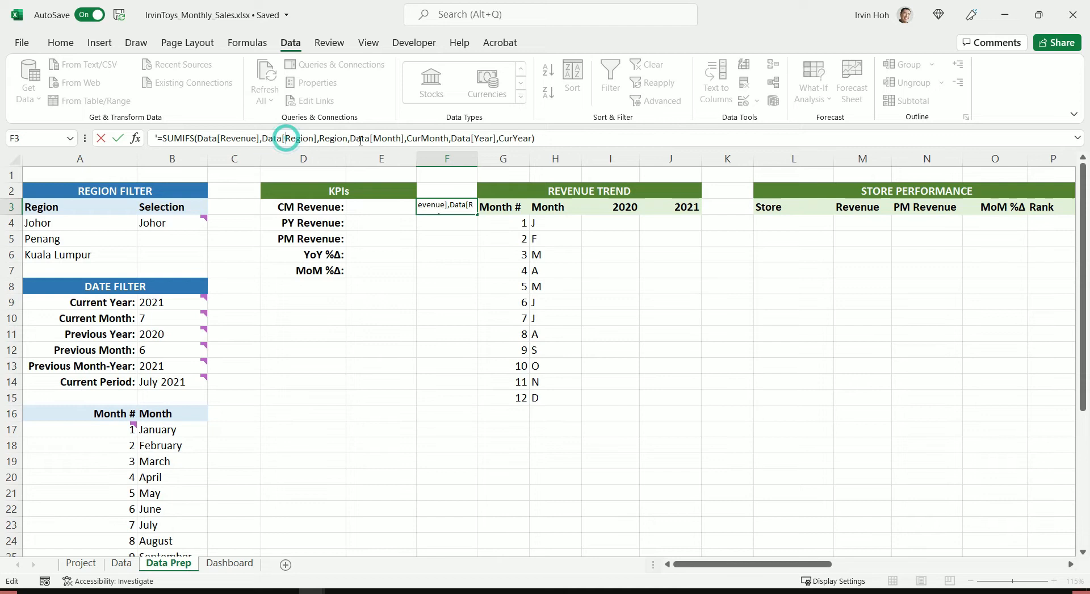
{"action": "left_click_drag", "start_coordinate": [349, 138], "coordinate": [421, 140]}
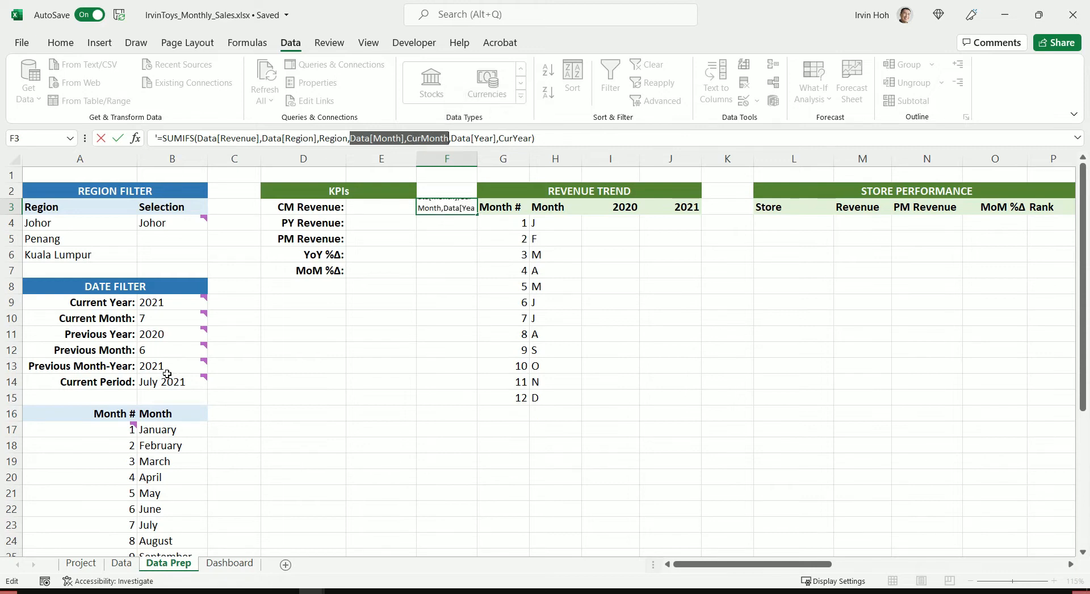
{"action": "mouse_move", "coordinate": [147, 318]}
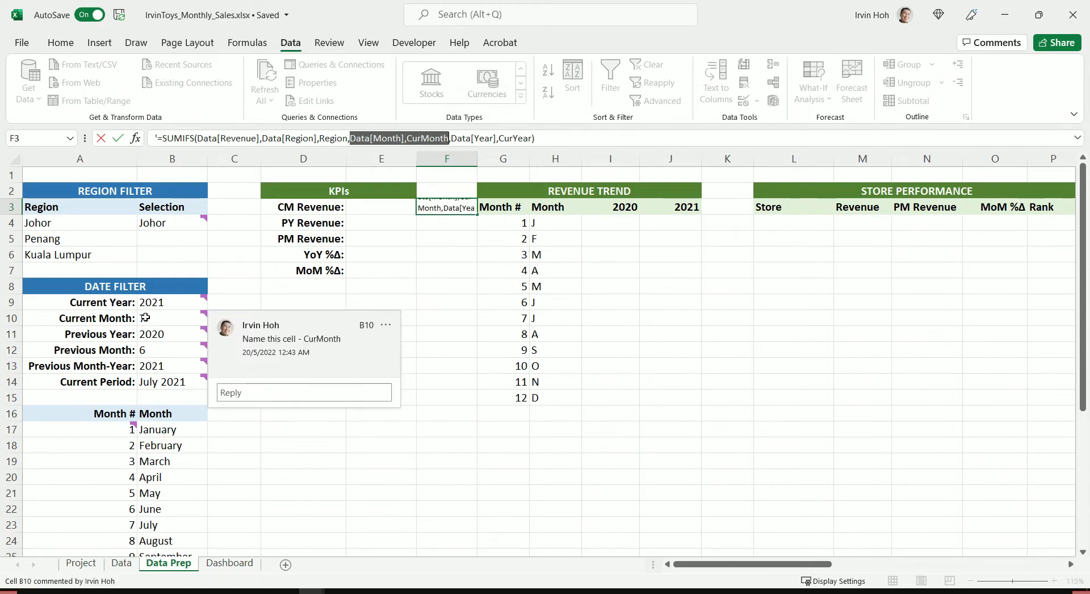
{"action": "left_click", "coordinate": [452, 138]}
{"action": "left_click_drag", "start_coordinate": [456, 138], "coordinate": [531, 138]}
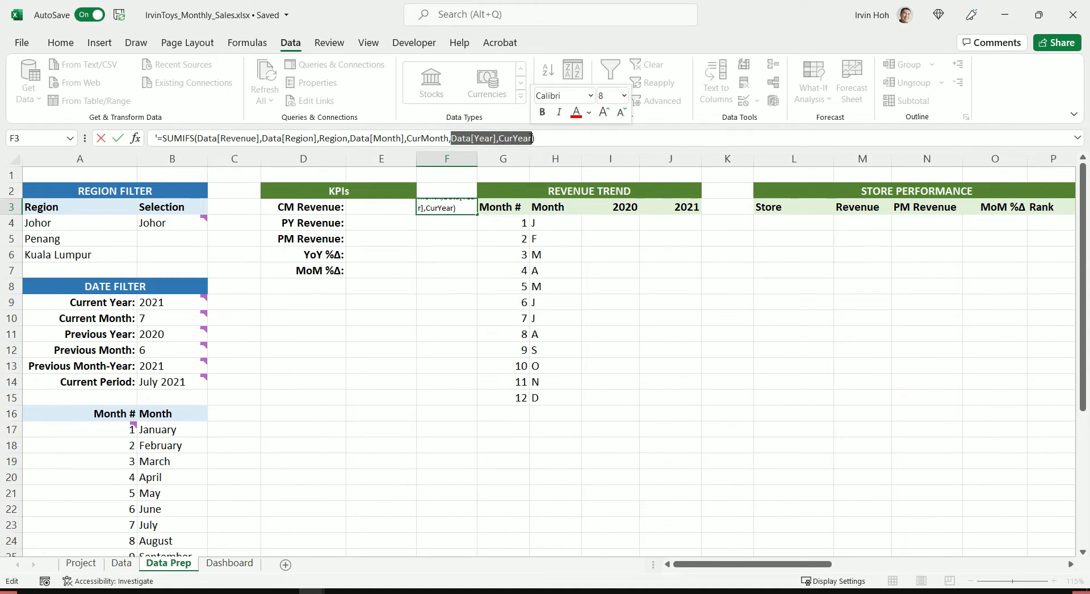
{"action": "mouse_move", "coordinate": [165, 304]}
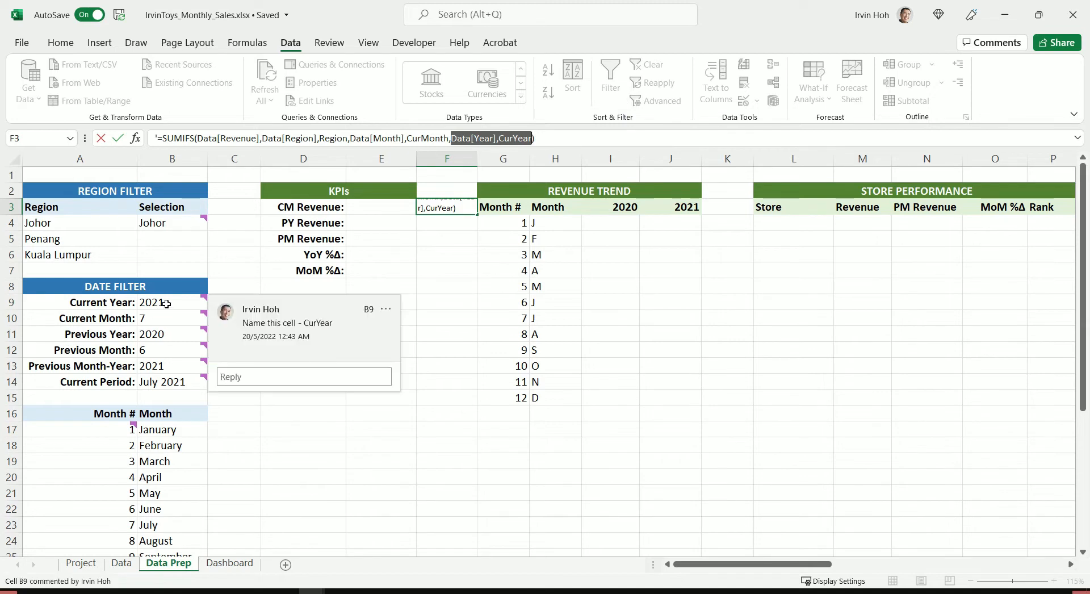
{"action": "left_click", "coordinate": [496, 139]}
Enter =SUMIFS(Data[Revenue],Data[Region],Region,Data[Month],CurMonth,Data[Year],CurYear) in the CM Revenue cell E3, using the formula text from F3.
{"action": "left_click_drag", "start_coordinate": [555, 139], "coordinate": [160, 146]}
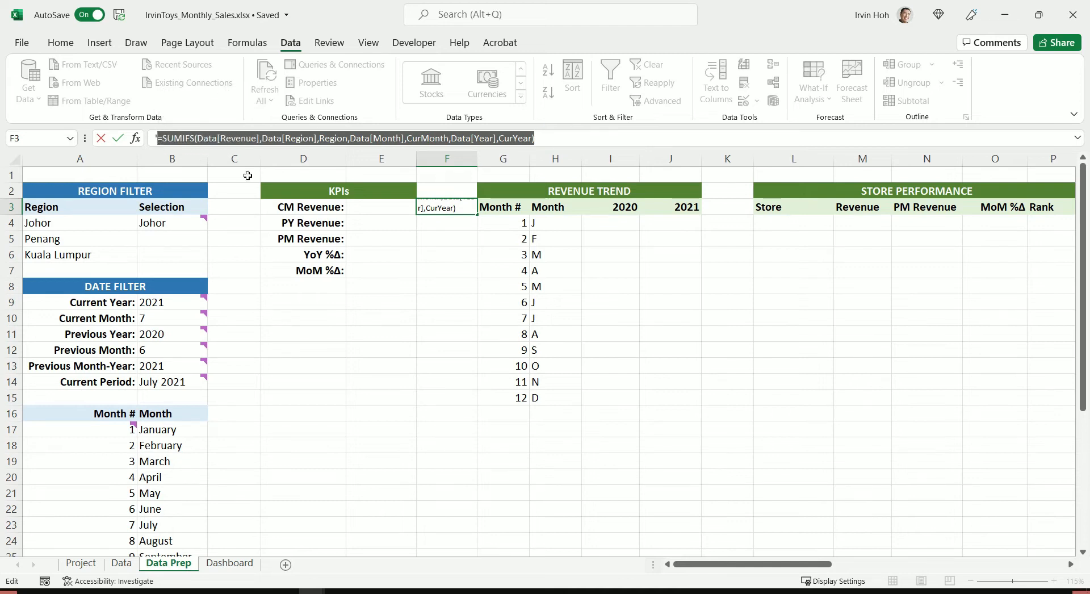
{"action": "key", "text": "ctrl+x"}
{"action": "left_click", "coordinate": [370, 210]}
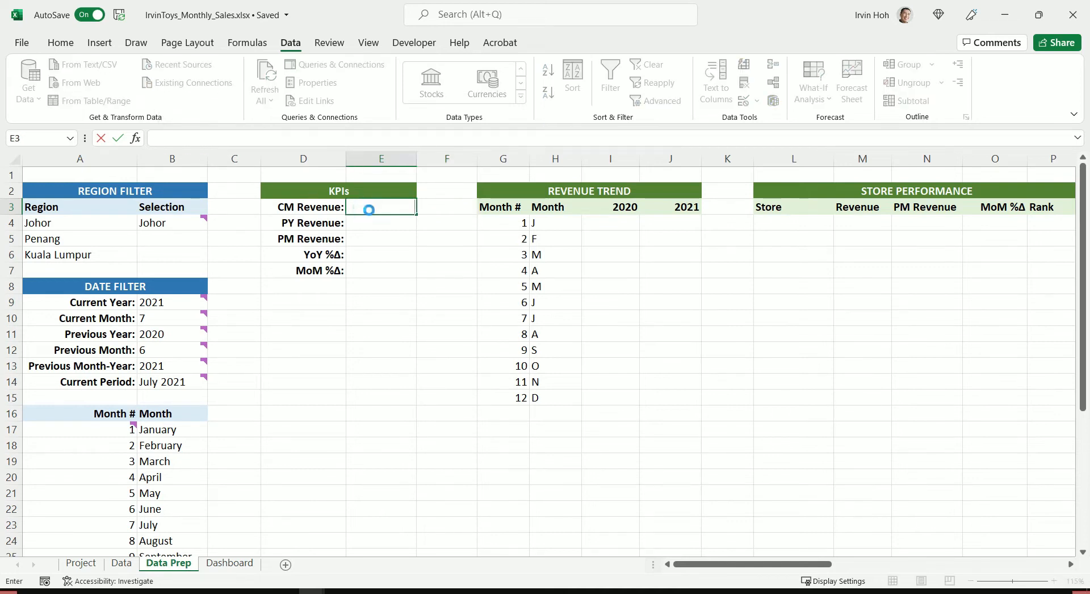
{"action": "key", "text": "ctrl+v"}
{"action": "key", "text": "Return"}
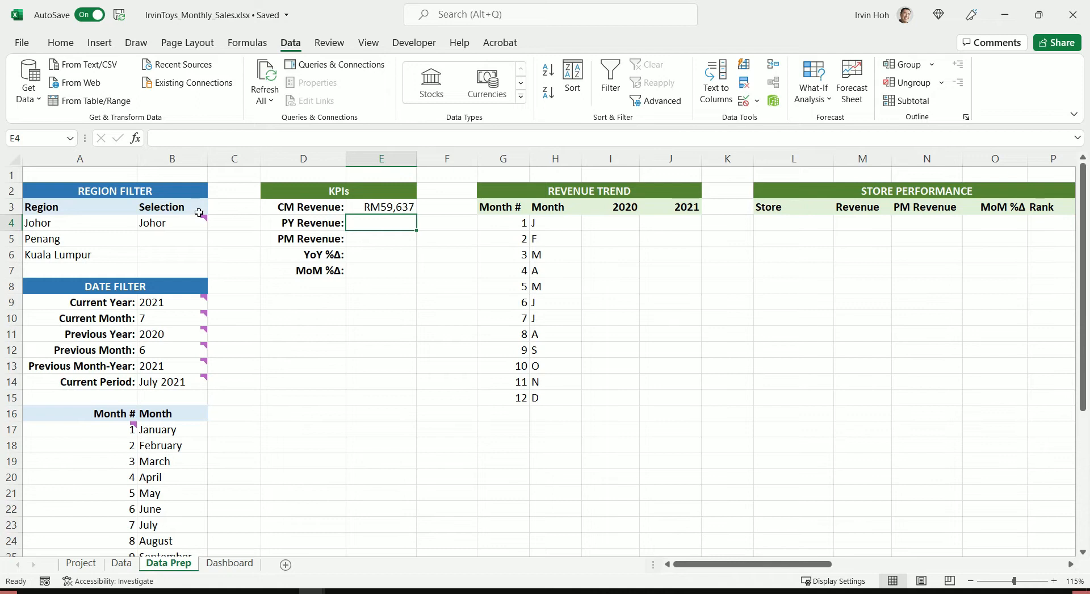
{"action": "mouse_move", "coordinate": [176, 224]}
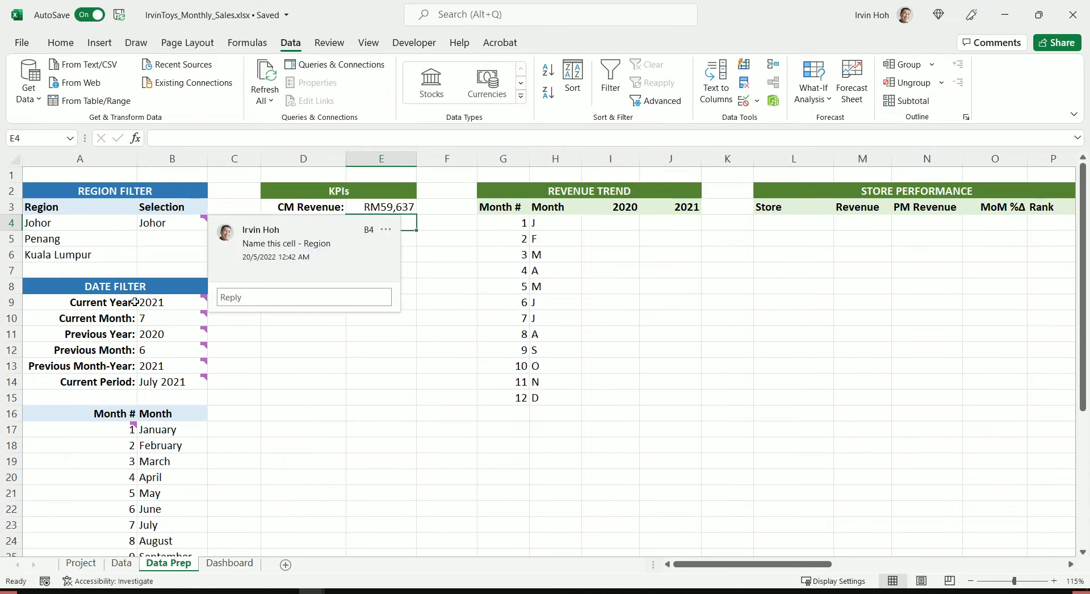
{"action": "mouse_move", "coordinate": [169, 304]}
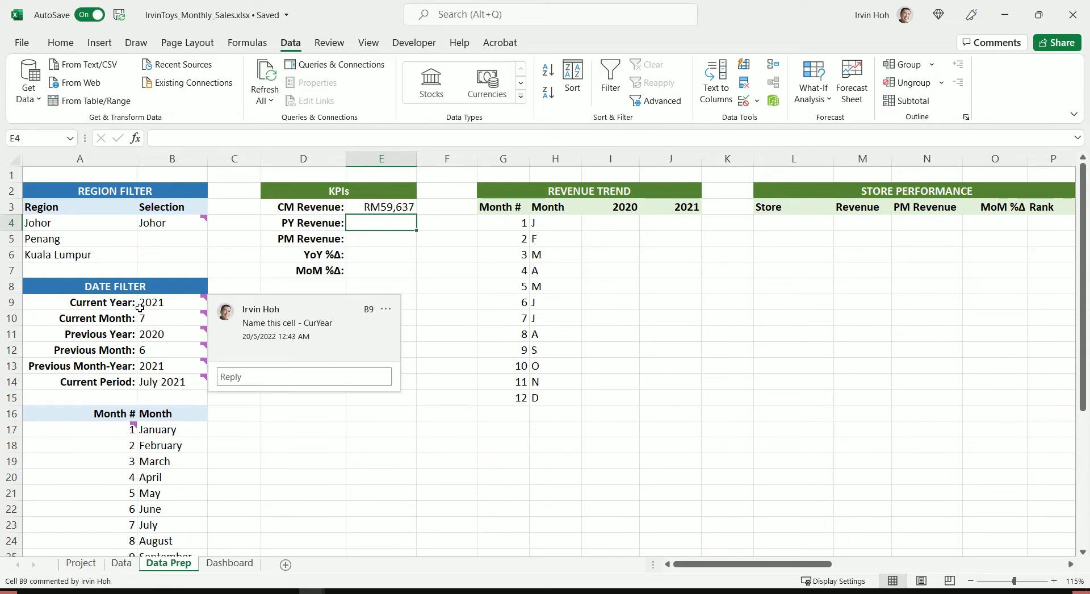
{"action": "left_click", "coordinate": [387, 207]}
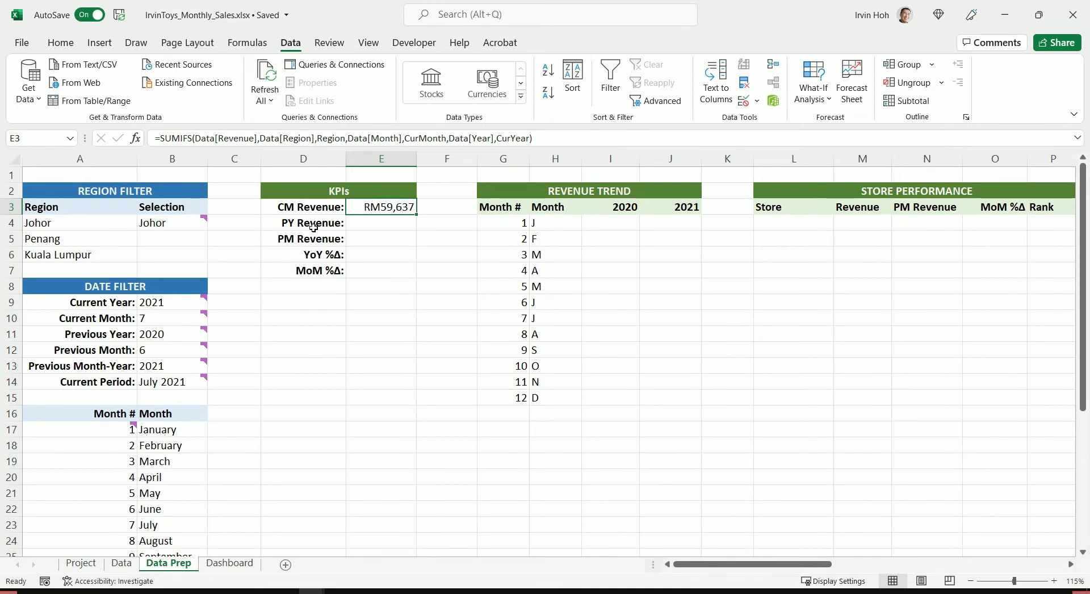
Enter =SUMIFS(Data[Revenue],Data[Region],Region,Data[Month],CurMonth,Data[Year],PrevYear) in the PY Revenue cell E4, using the formula text from F4.
{"action": "left_click", "coordinate": [442, 225]}
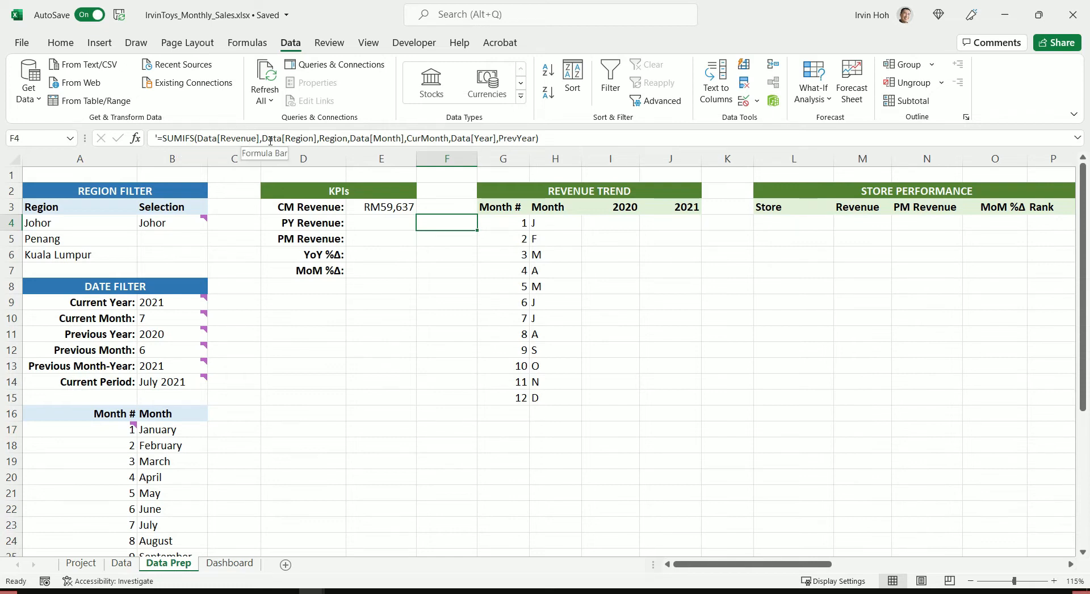
{"action": "left_click_drag", "start_coordinate": [263, 137], "coordinate": [448, 138]}
{"action": "left_click", "coordinate": [356, 138]}
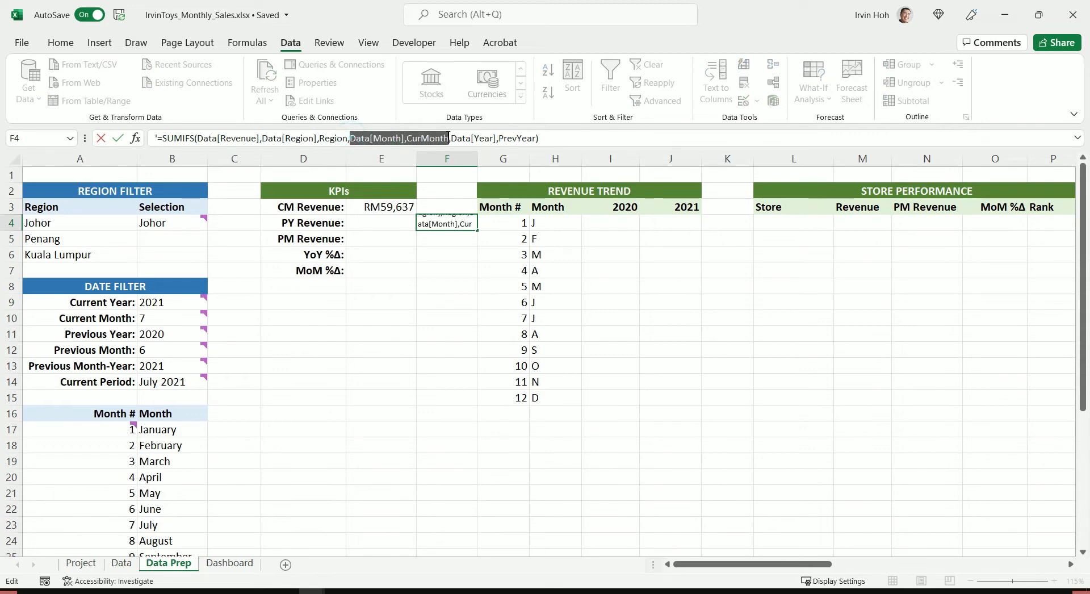
{"action": "left_click", "coordinate": [452, 138]}
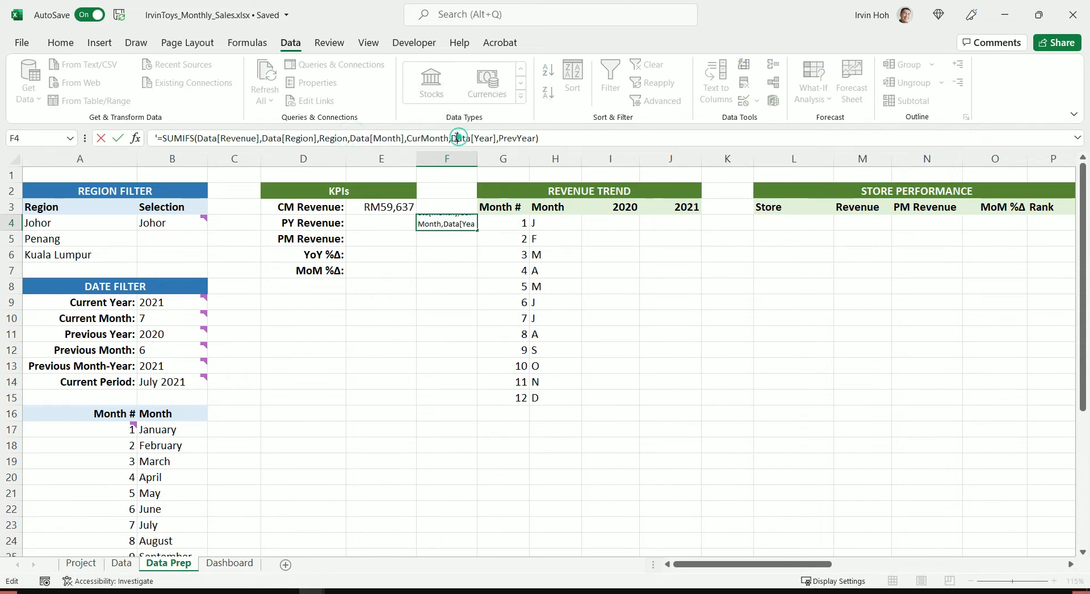
{"action": "left_click_drag", "start_coordinate": [453, 138], "coordinate": [537, 138]}
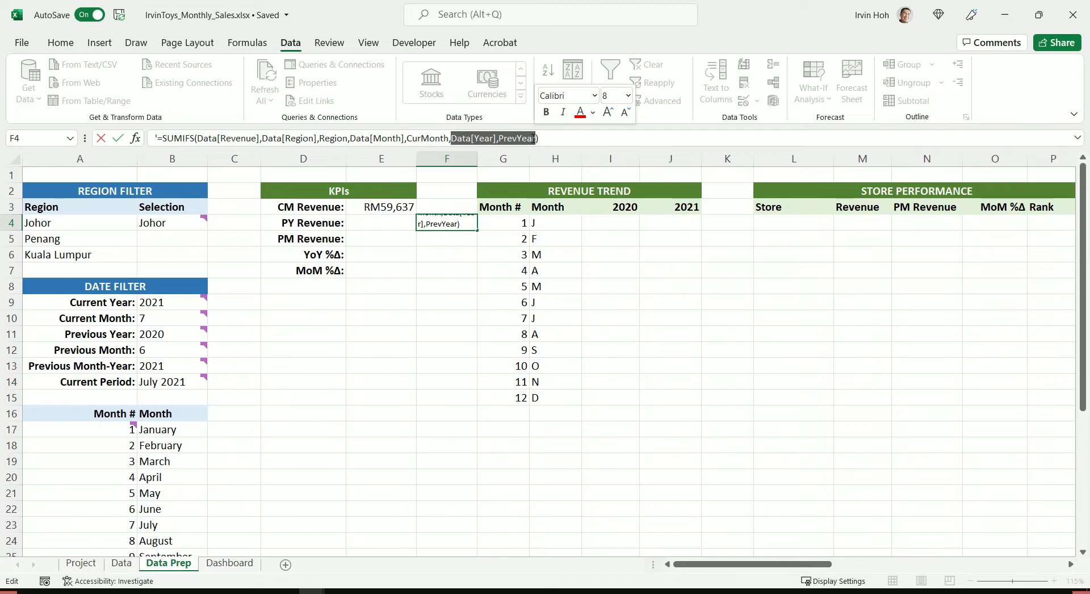
{"action": "left_click_drag", "start_coordinate": [546, 140], "coordinate": [159, 141]}
{"action": "key", "text": "ctrl+c"}
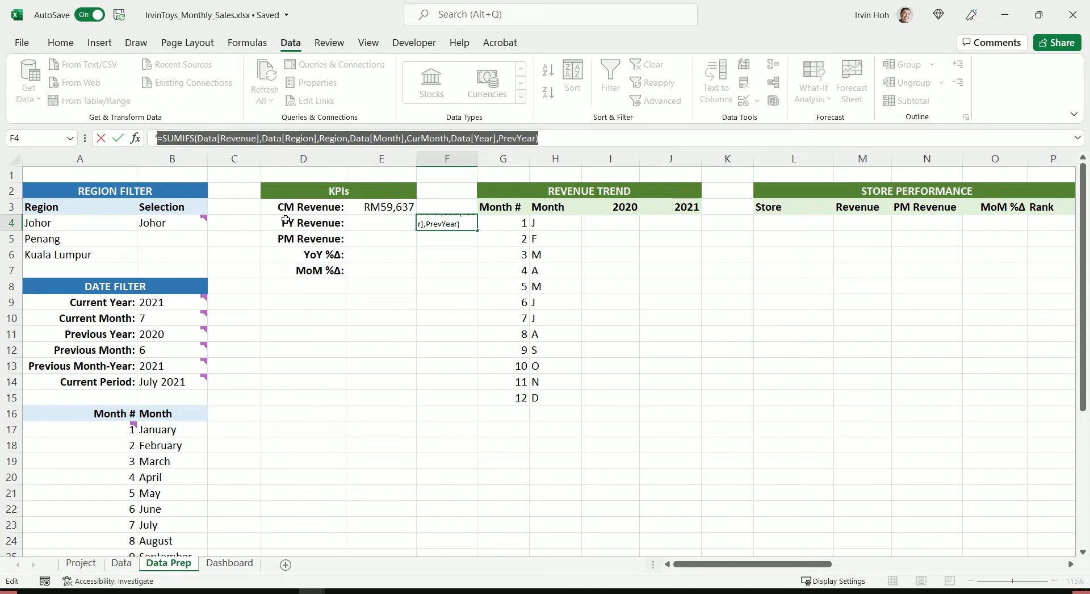
{"action": "key", "text": "Escape"}
{"action": "left_click", "coordinate": [358, 223]}
{"action": "key", "text": "ctrl+v"}
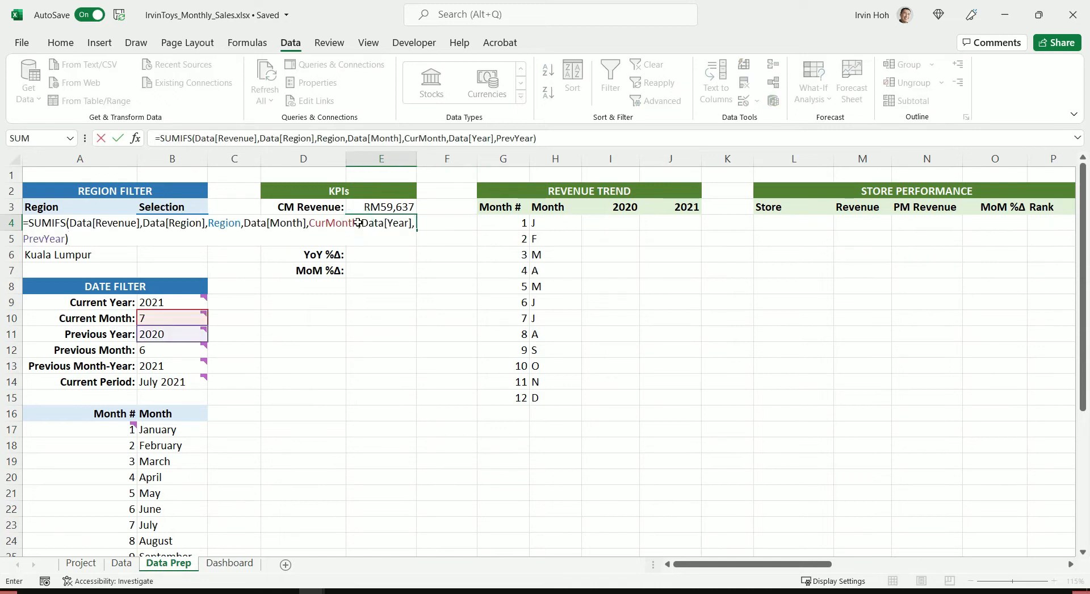
{"action": "key", "text": "Return"}
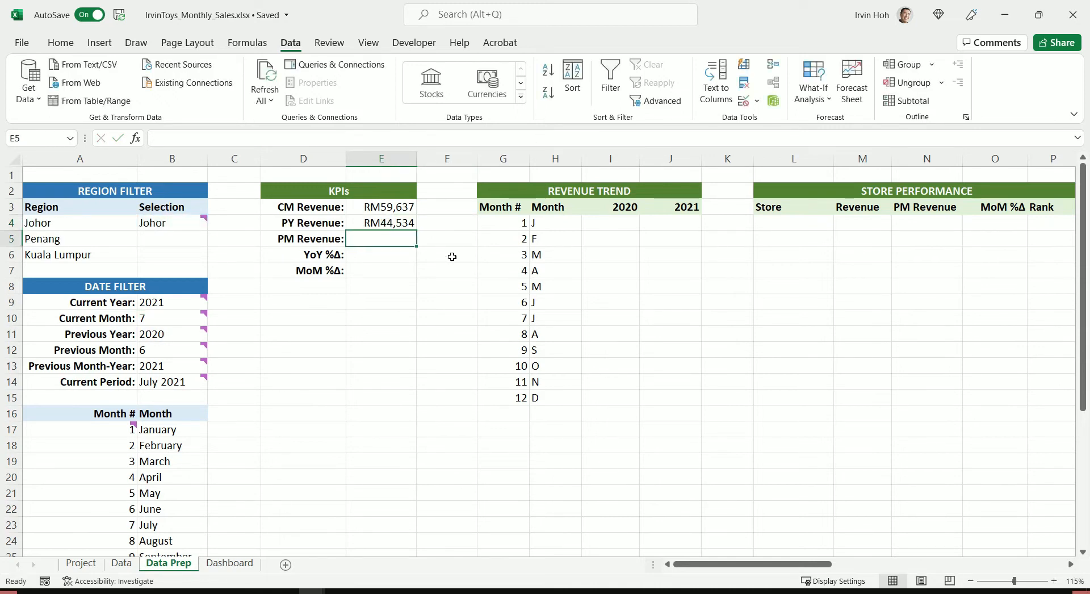
Enter =SUMIFS(Data[Revenue],Data[Region],Region,Data[Month],PrevMonth,Data[Year],PMYear) in the PM Revenue cell E5, using the formula text from F5.
{"action": "left_click", "coordinate": [452, 239]}
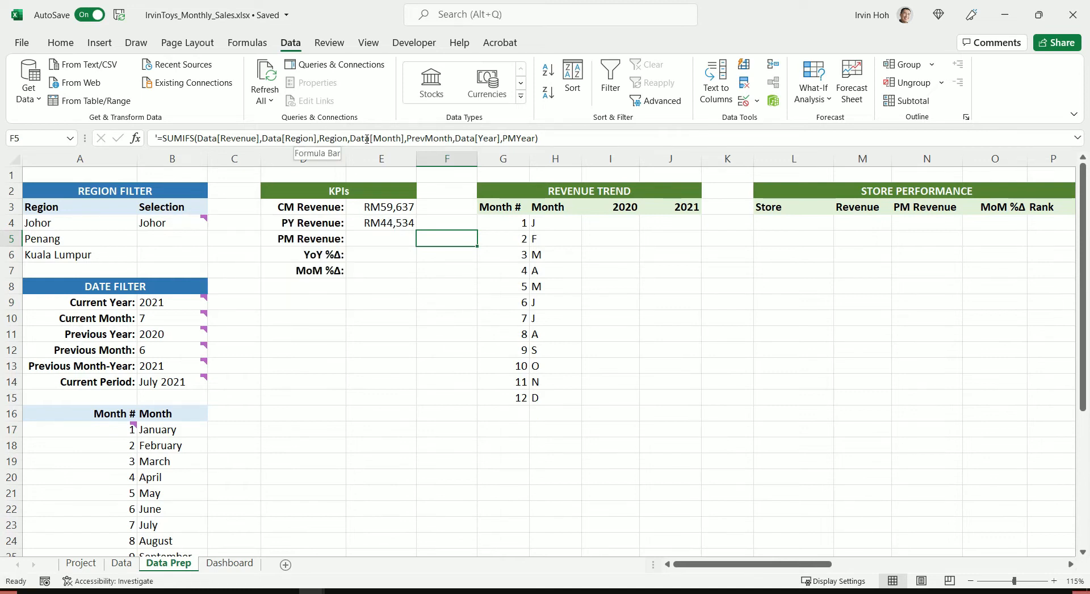
{"action": "left_click_drag", "start_coordinate": [351, 138], "coordinate": [533, 141]}
{"action": "left_click", "coordinate": [455, 138]}
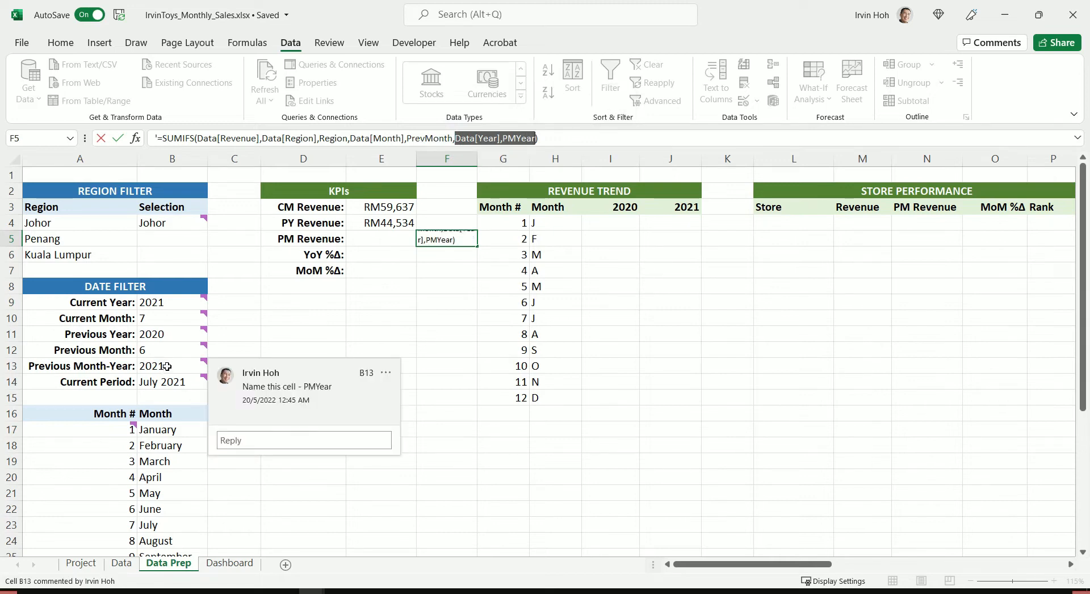
{"action": "left_click_drag", "start_coordinate": [560, 139], "coordinate": [160, 140]}
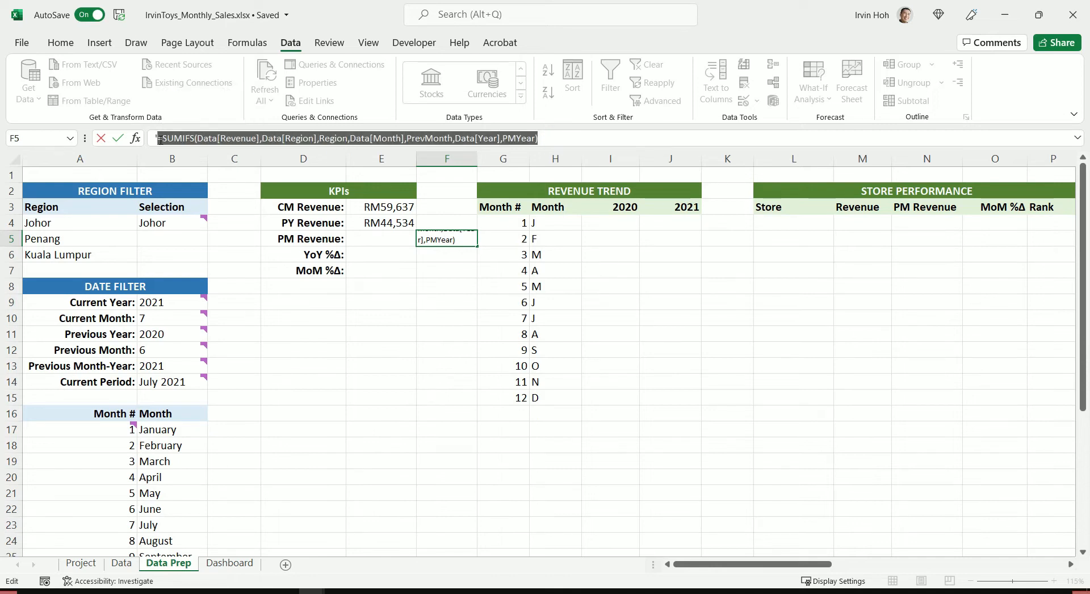
{"action": "key", "text": "Escape"}
{"action": "left_click", "coordinate": [388, 237]}
{"action": "key", "text": "F2"}
{"action": "key", "text": "ctrl+v"}
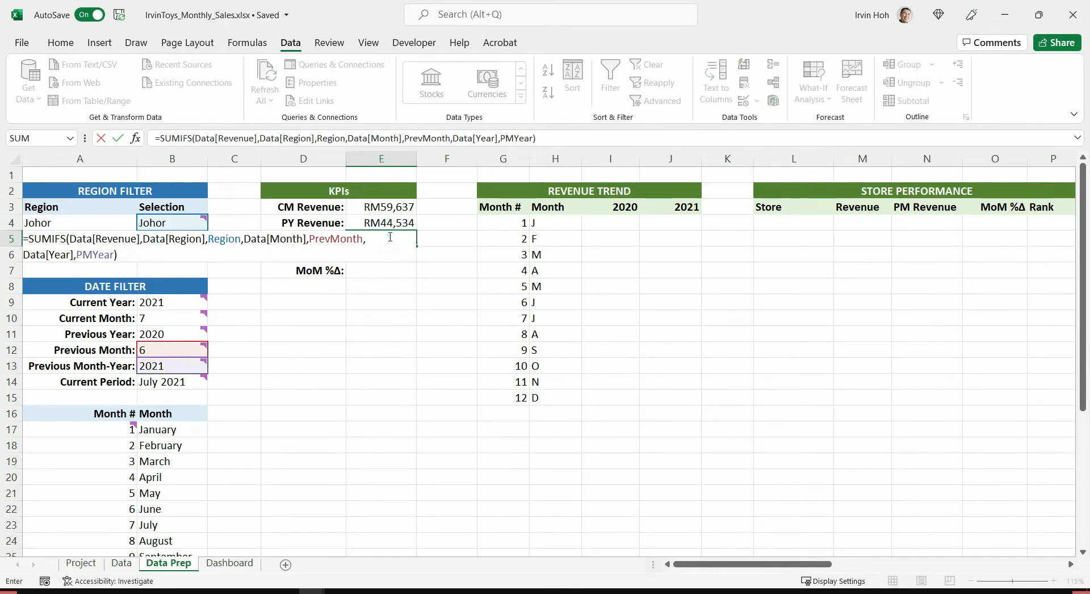
{"action": "key", "text": "Return"}
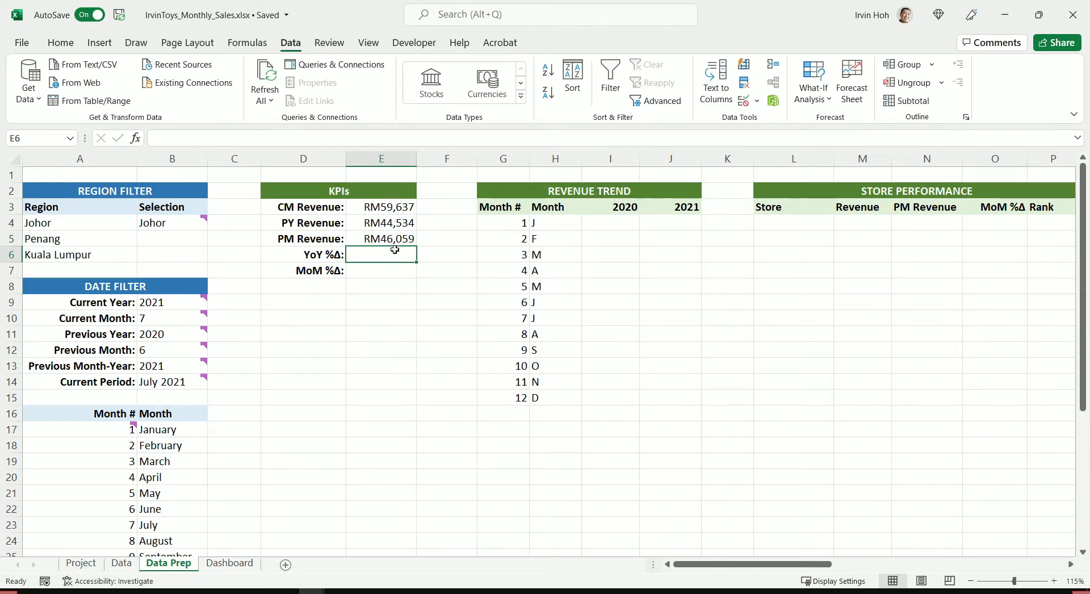
Enter =E3/E4-1 in the YoY %Δ cell E6, using the formula text from F6.
{"action": "left_click", "coordinate": [289, 257]}
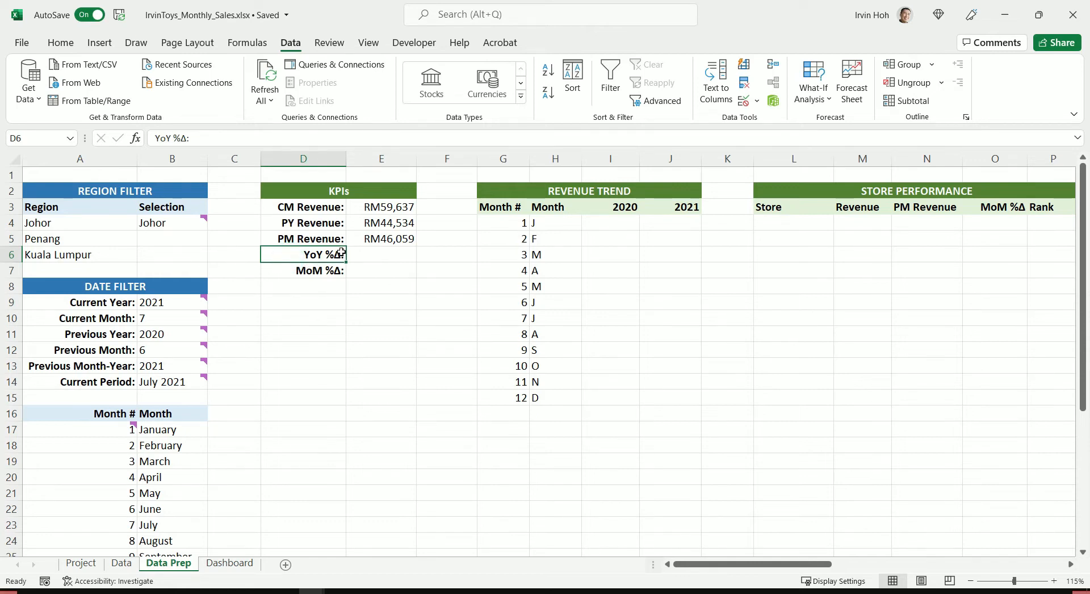
{"action": "left_click", "coordinate": [435, 254]}
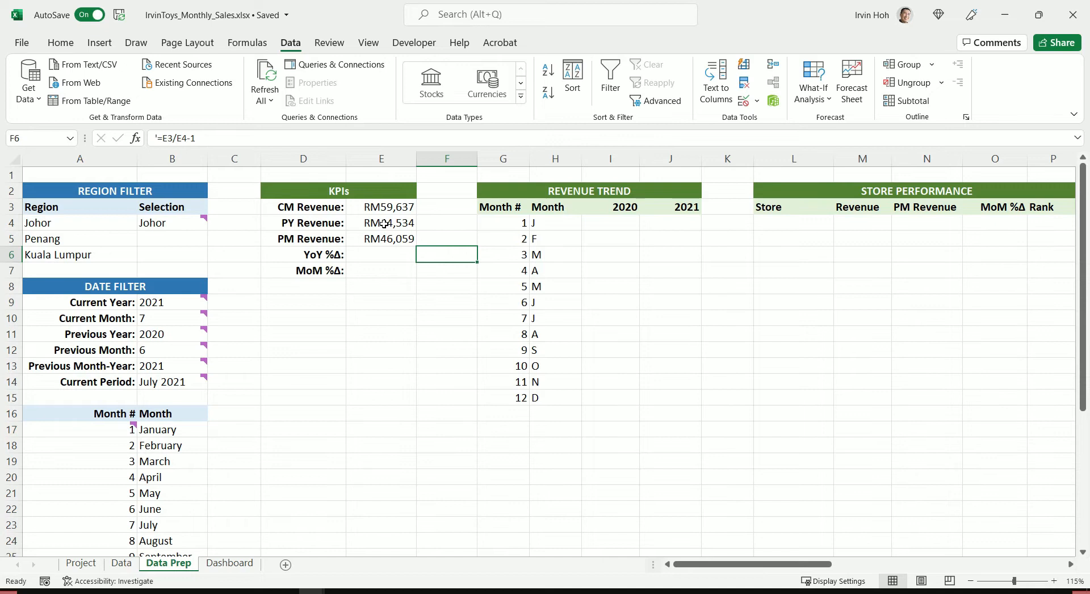
{"action": "left_click_drag", "start_coordinate": [230, 140], "coordinate": [160, 137]}
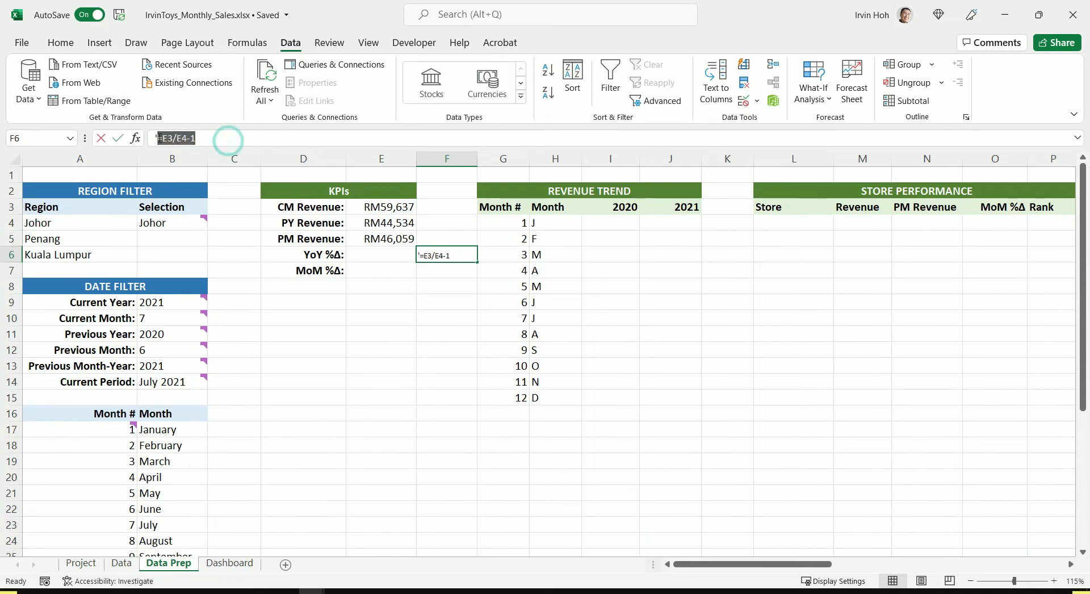
{"action": "key", "text": "ctrl+x"}
{"action": "double_click", "coordinate": [372, 255]}
{"action": "key", "text": "ctrl+v"}
{"action": "key", "text": "Return"}
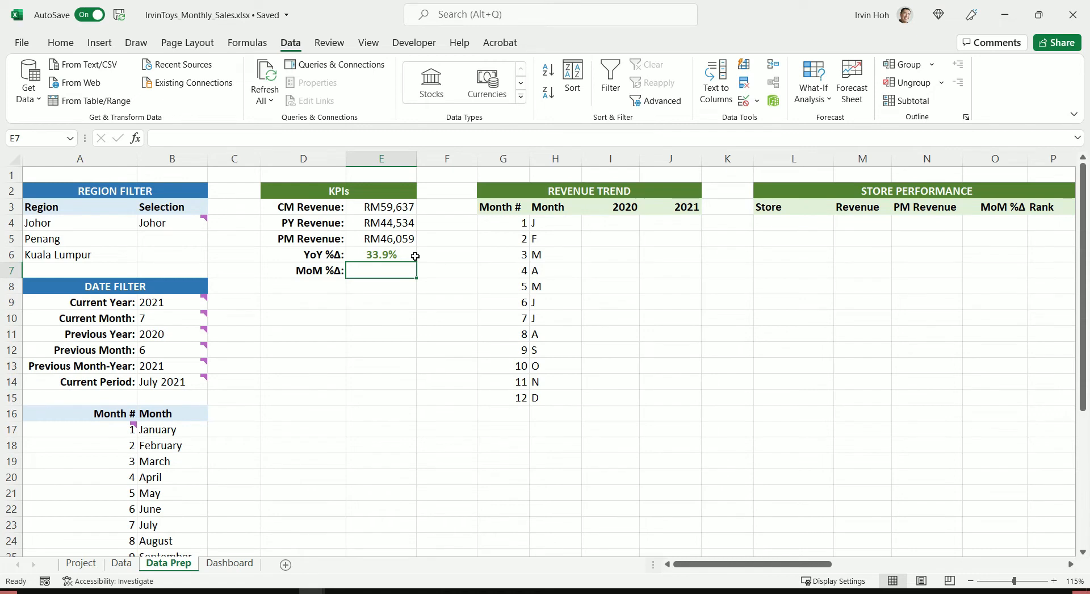
Enter =E3/E5-1 in the MoM %Δ cell E7 using the formula text from F7, and check both percentage cells.
{"action": "left_click", "coordinate": [433, 272]}
{"action": "left_click_drag", "start_coordinate": [230, 139], "coordinate": [157, 137]}
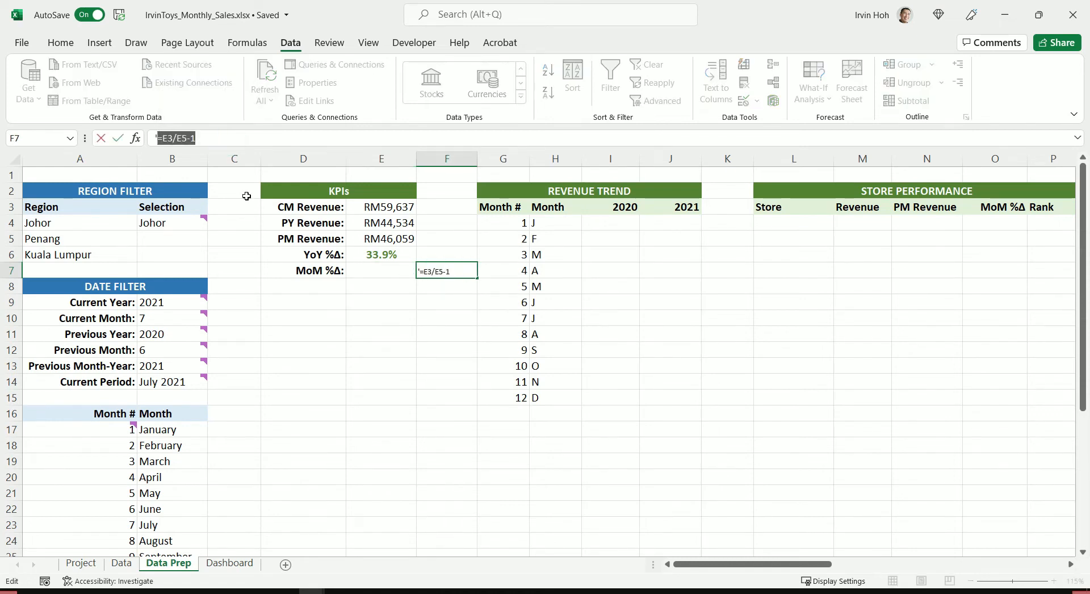
{"action": "key", "text": "ctrl+x"}
{"action": "left_click", "coordinate": [366, 271]}
{"action": "double_click", "coordinate": [366, 271]}
{"action": "key", "text": "ctrl+v"}
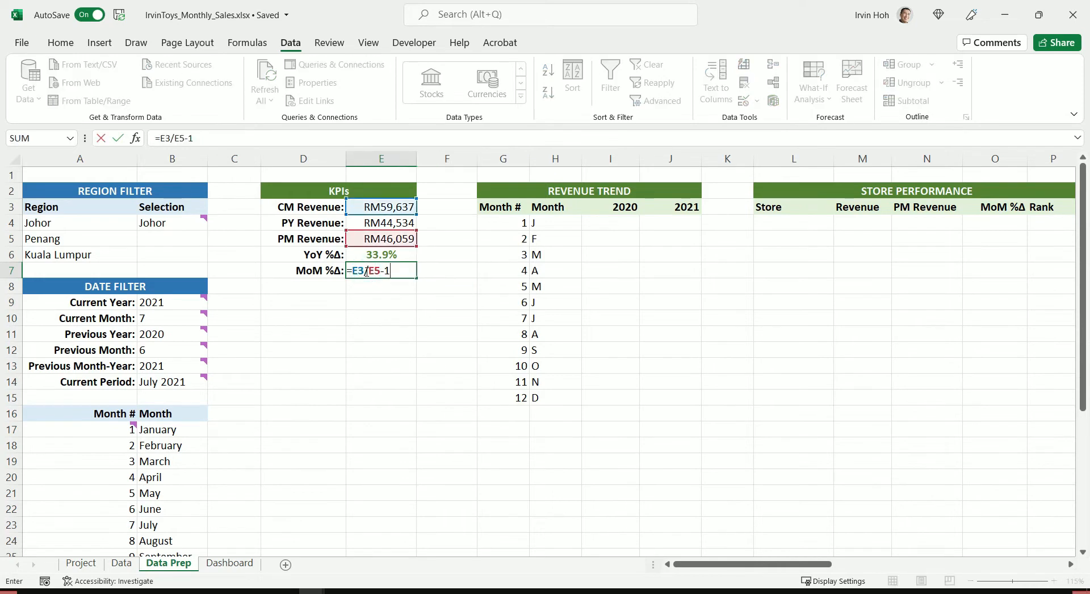
{"action": "key", "text": "Return"}
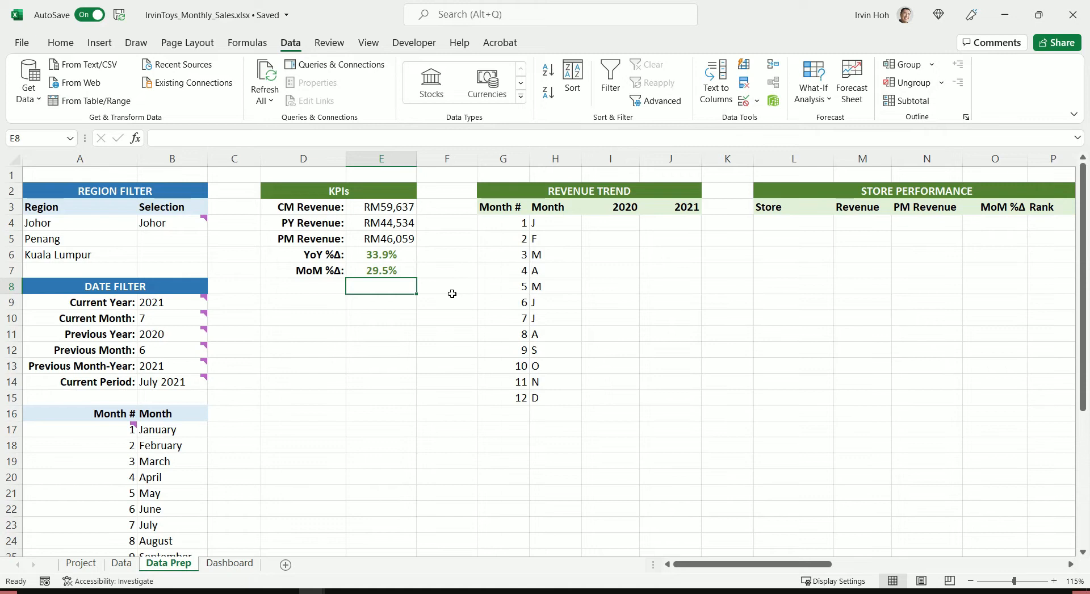
{"action": "left_click", "coordinate": [400, 272]}
{"action": "left_click", "coordinate": [399, 255]}
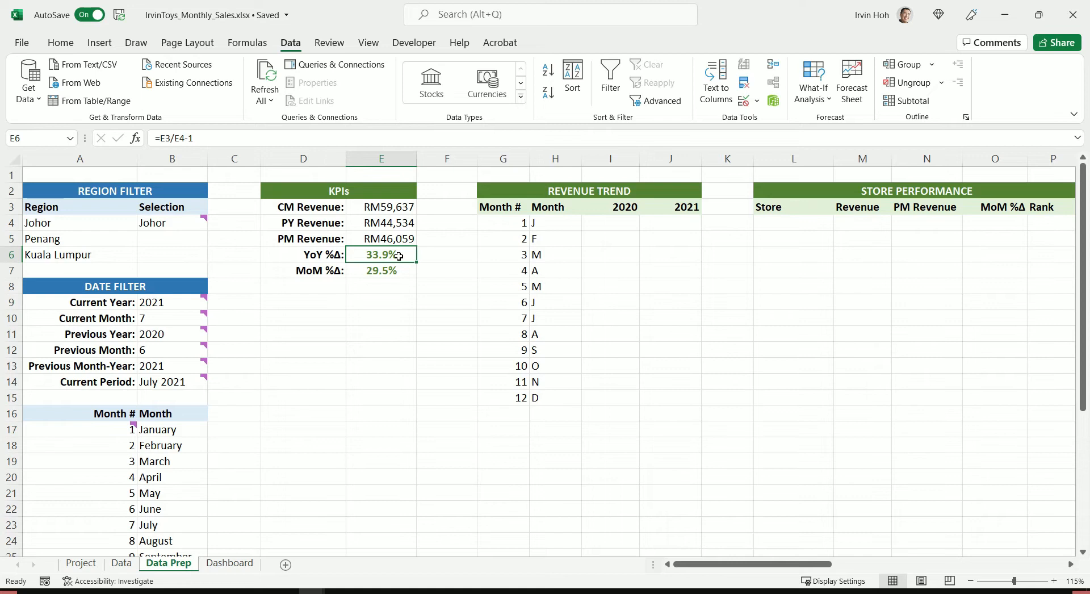
Review the conditional formatting rules applied to the YoY and MoM percentage cells E6:E7.
{"action": "left_click", "coordinate": [75, 47]}
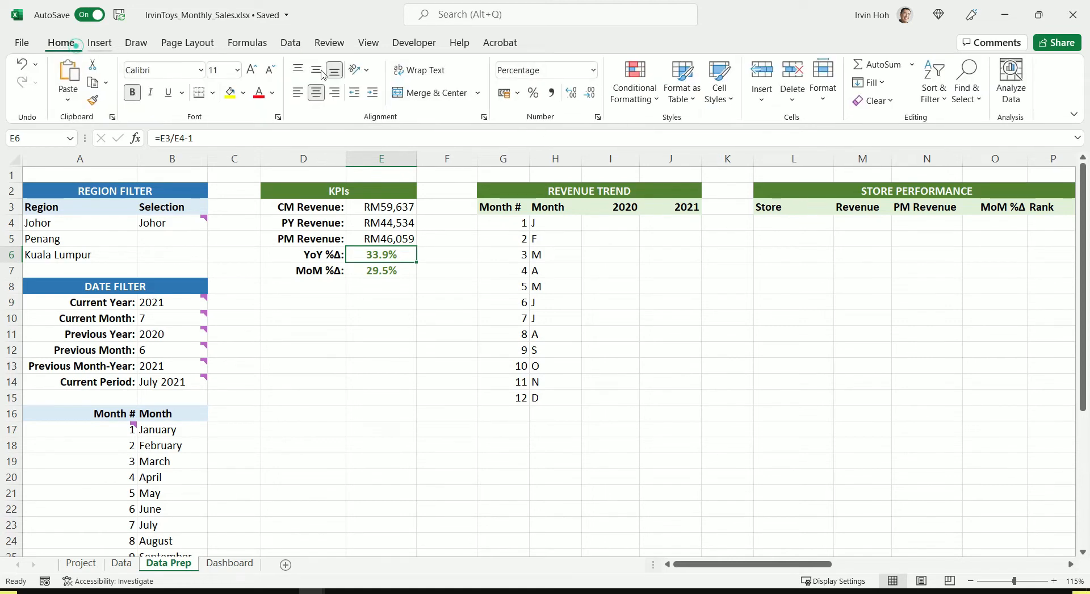
{"action": "left_click", "coordinate": [649, 106]}
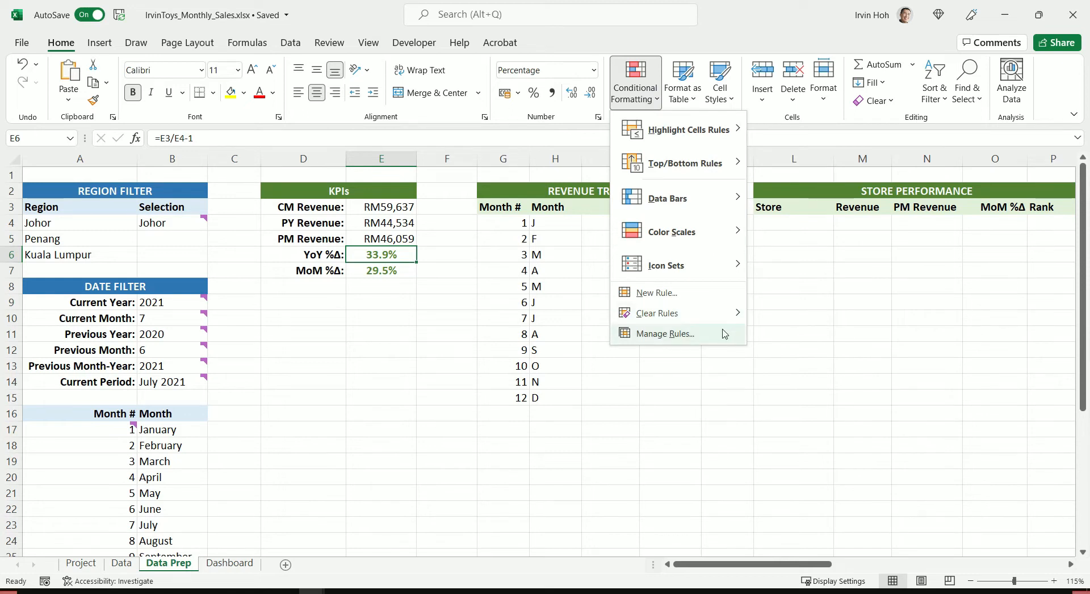
{"action": "left_click", "coordinate": [363, 254]}
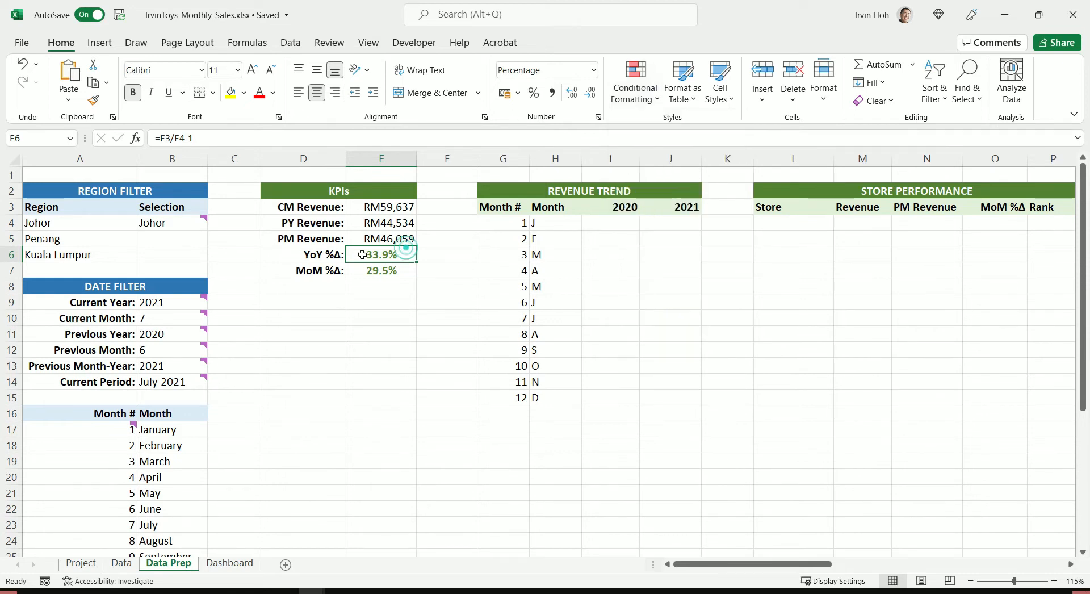
{"action": "left_click", "coordinate": [635, 91]}
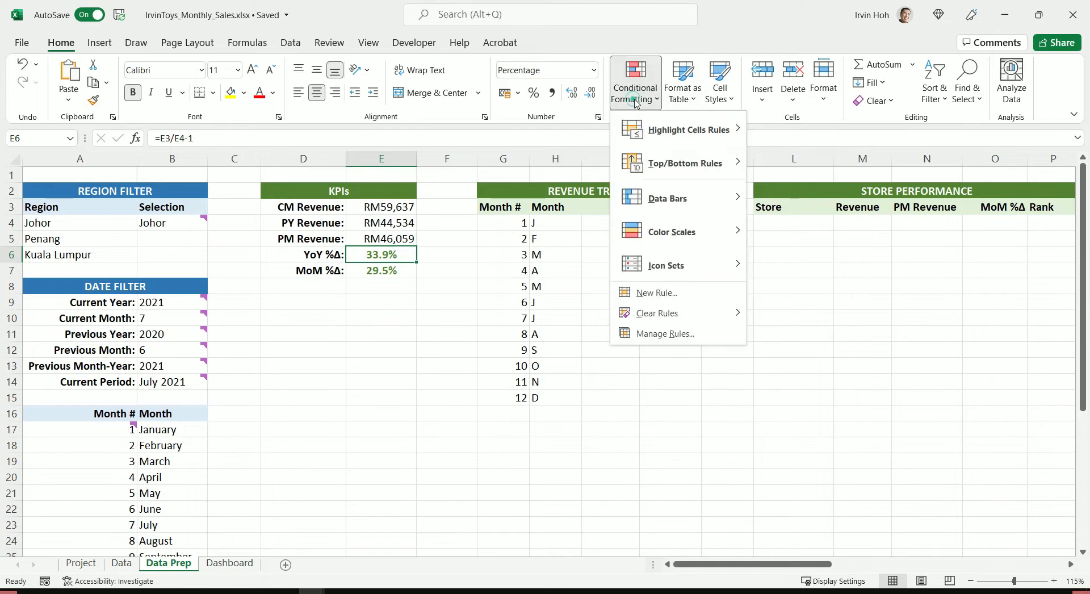
{"action": "left_click", "coordinate": [671, 336]}
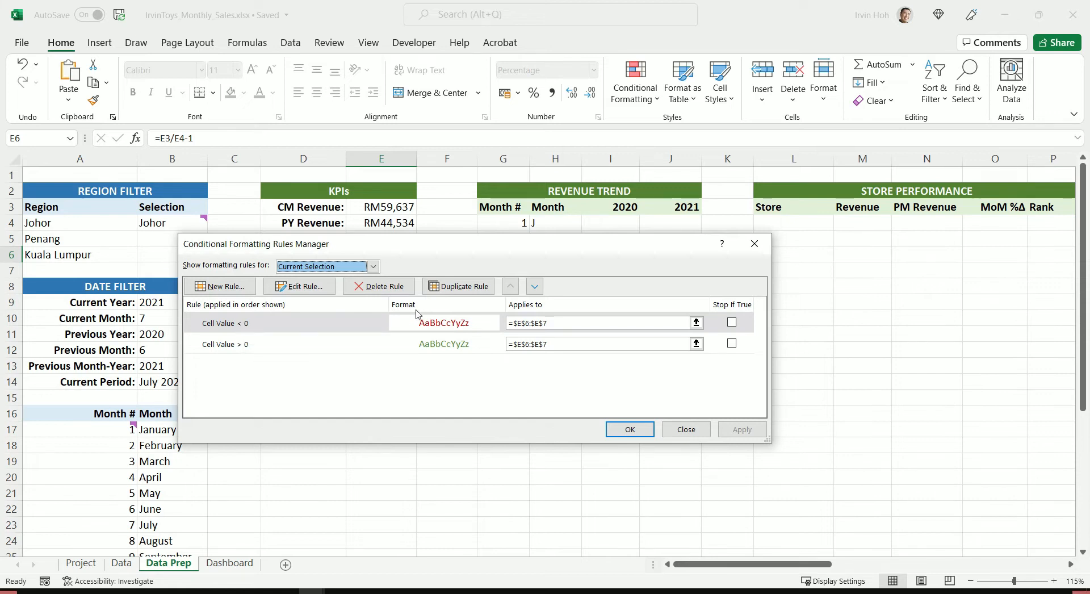
{"action": "left_click_drag", "start_coordinate": [462, 248], "coordinate": [759, 249]}
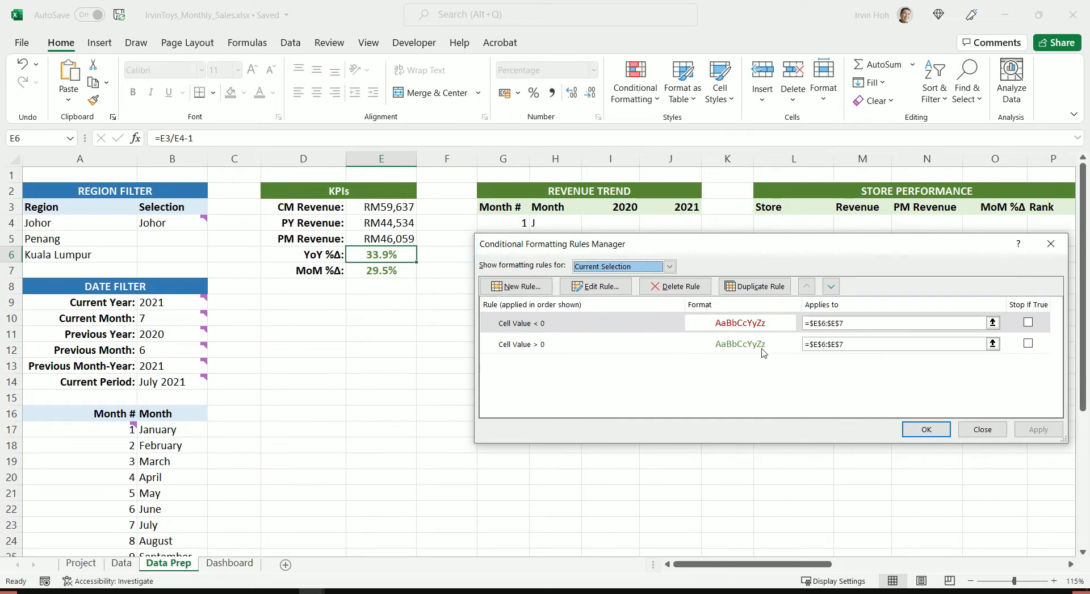
{"action": "left_click", "coordinate": [926, 430]}
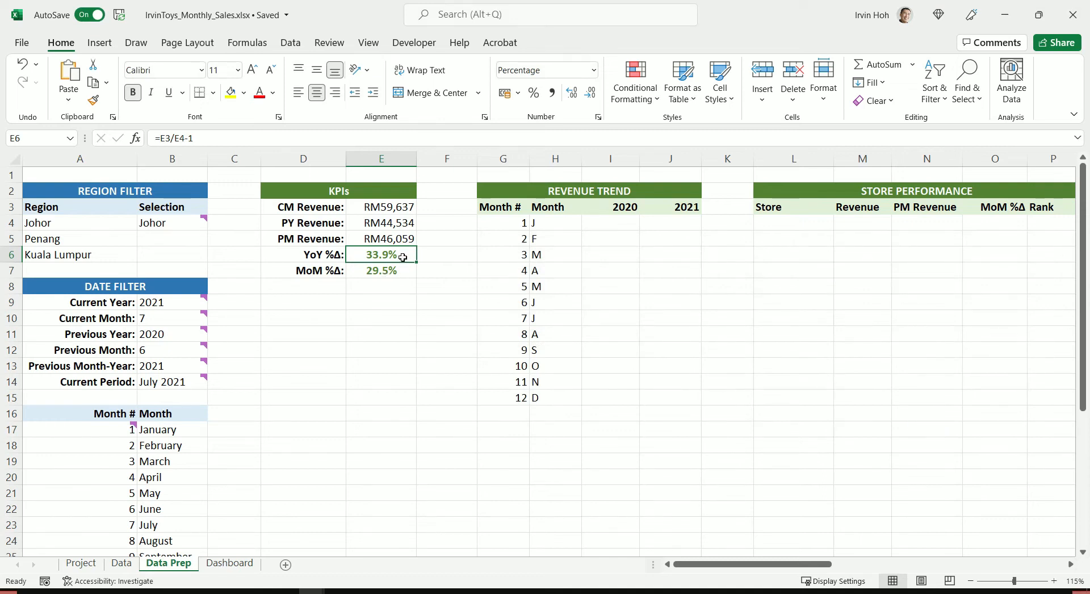
Test the conditional formatting by entering -10% in the YoY %Δ cell E6, and undo the entry.
{"action": "type", "text": "-"}
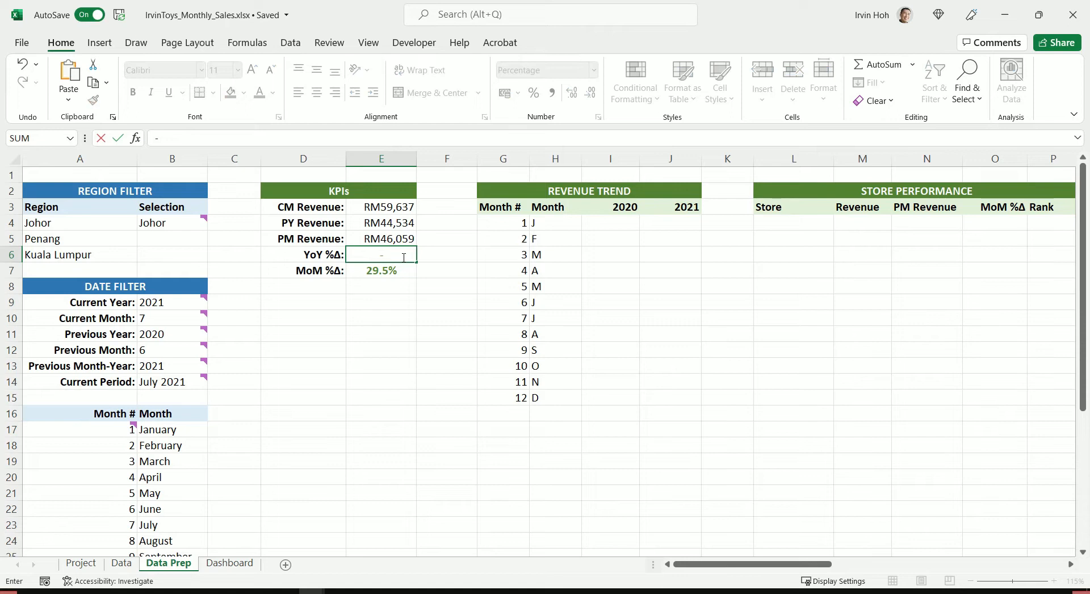
{"action": "type", "text": "10%"}
{"action": "key", "text": "Return"}
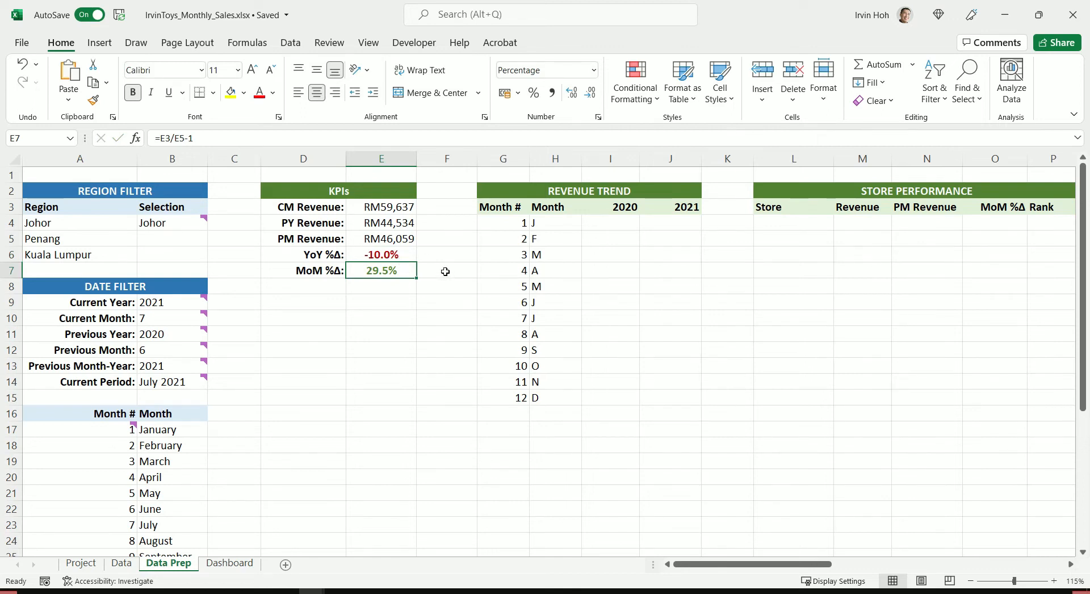
{"action": "key", "text": "ctrl+z"}
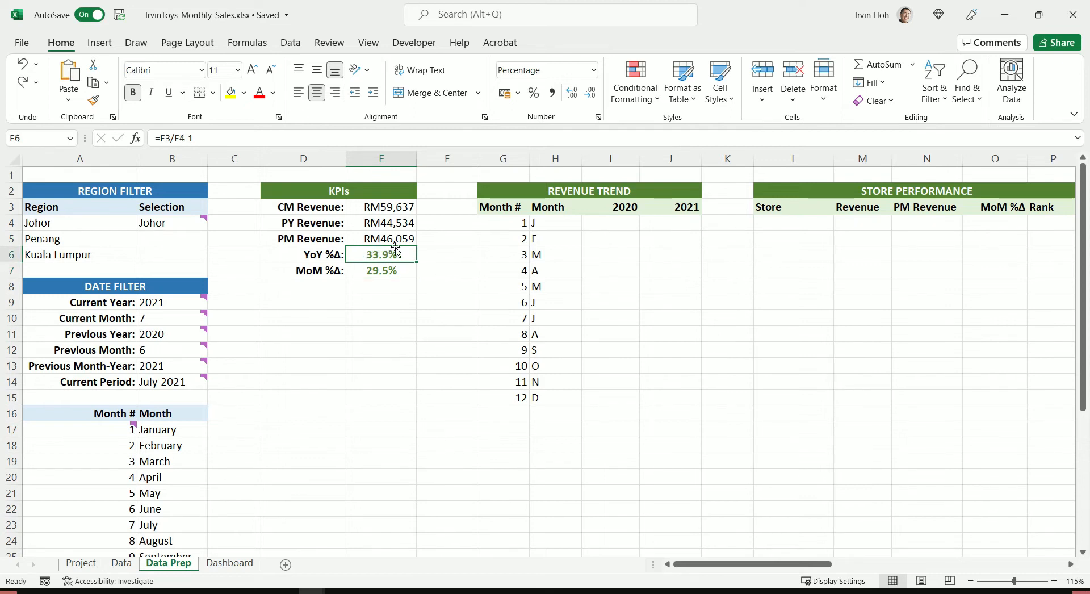
{"action": "left_click", "coordinate": [401, 330]}
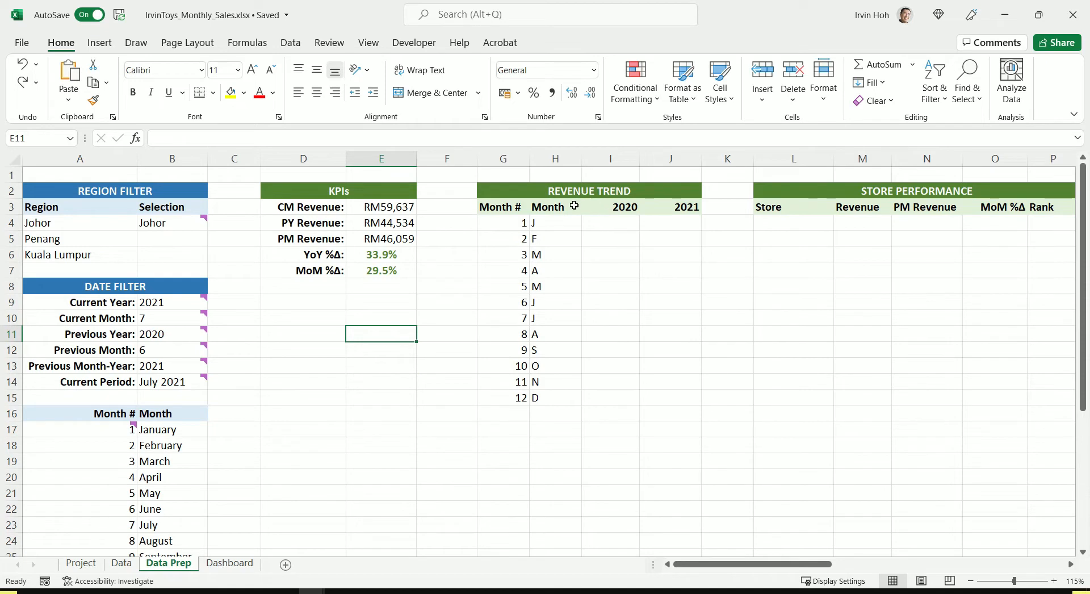
Examine the Revenue Trend table and its Month # and Month columns.
{"action": "left_click_drag", "start_coordinate": [509, 192], "coordinate": [688, 416]}
{"action": "left_click", "coordinate": [735, 336]}
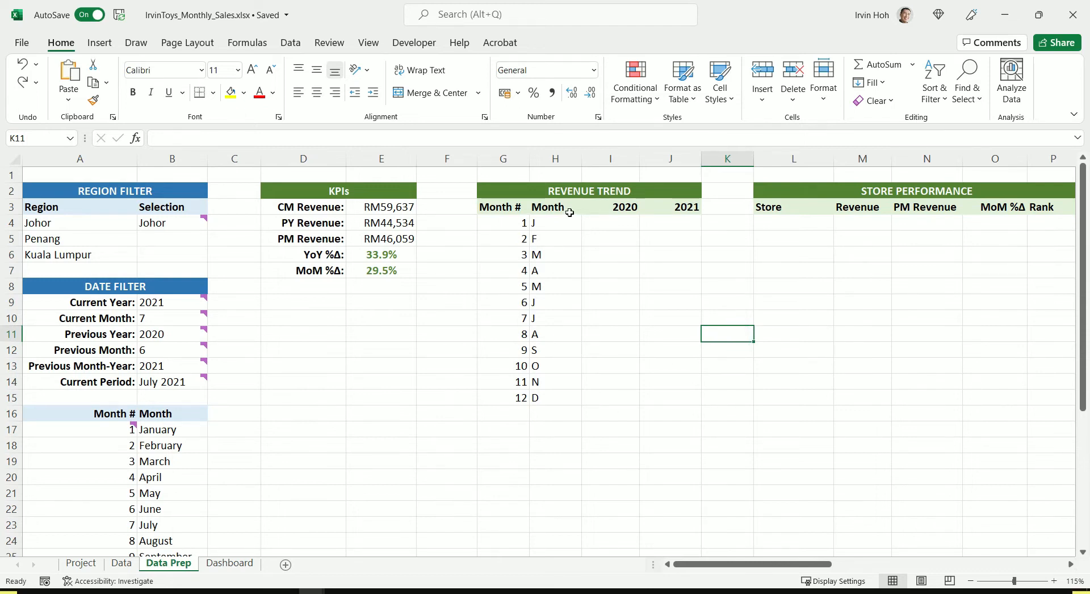
{"action": "left_click_drag", "start_coordinate": [556, 226], "coordinate": [574, 397]}
{"action": "left_click", "coordinate": [536, 446]}
{"action": "left_click", "coordinate": [509, 225]}
{"action": "left_click_drag", "start_coordinate": [509, 224], "coordinate": [505, 400]}
{"action": "left_click", "coordinate": [574, 240]}
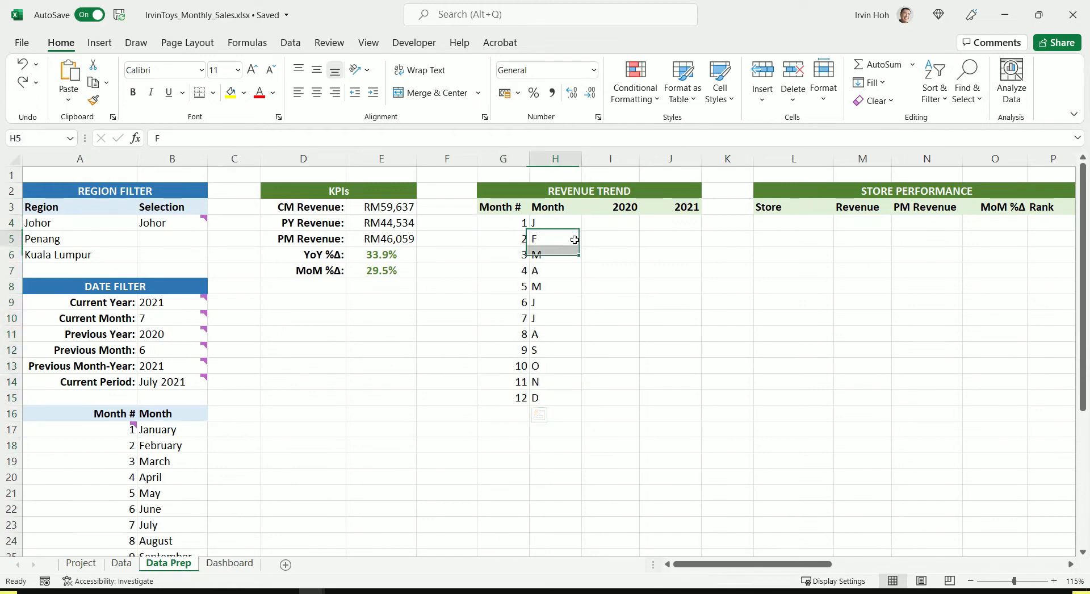
Check the formulas of the Revenue Trend year headers I3 and J3, the PrevYear cell B11, and the revenue ranges I4:I15 and J4:J15.
{"action": "left_click", "coordinate": [625, 207]}
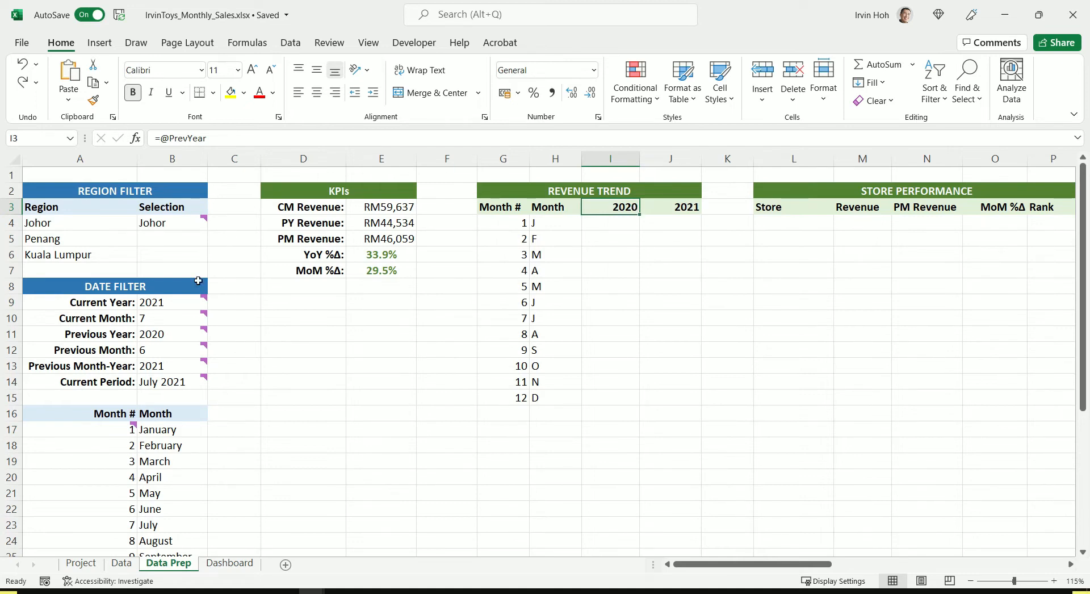
{"action": "left_click", "coordinate": [170, 335]}
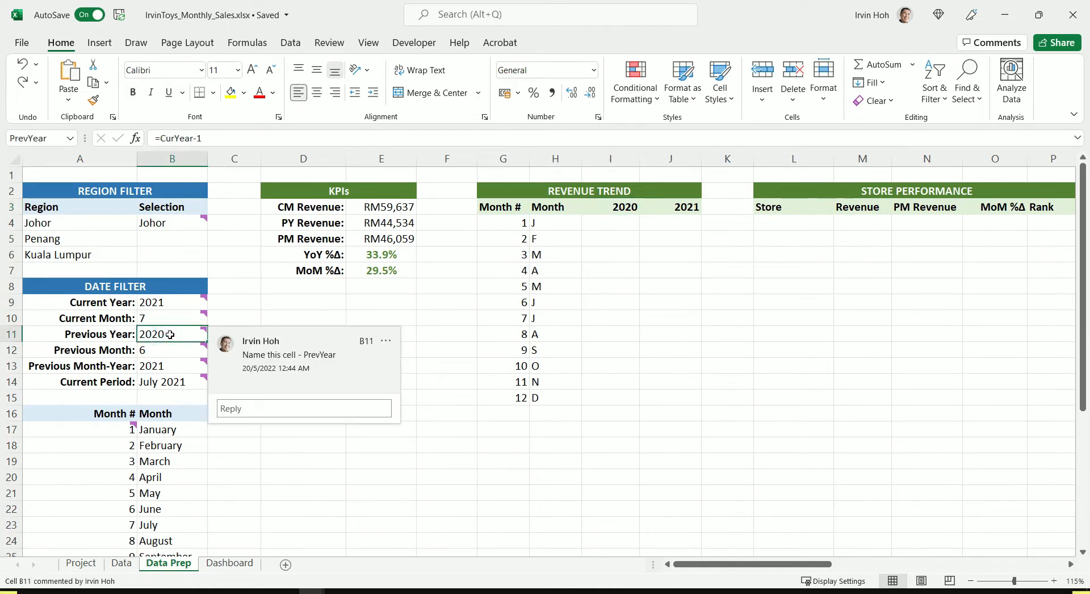
{"action": "left_click", "coordinate": [122, 563]}
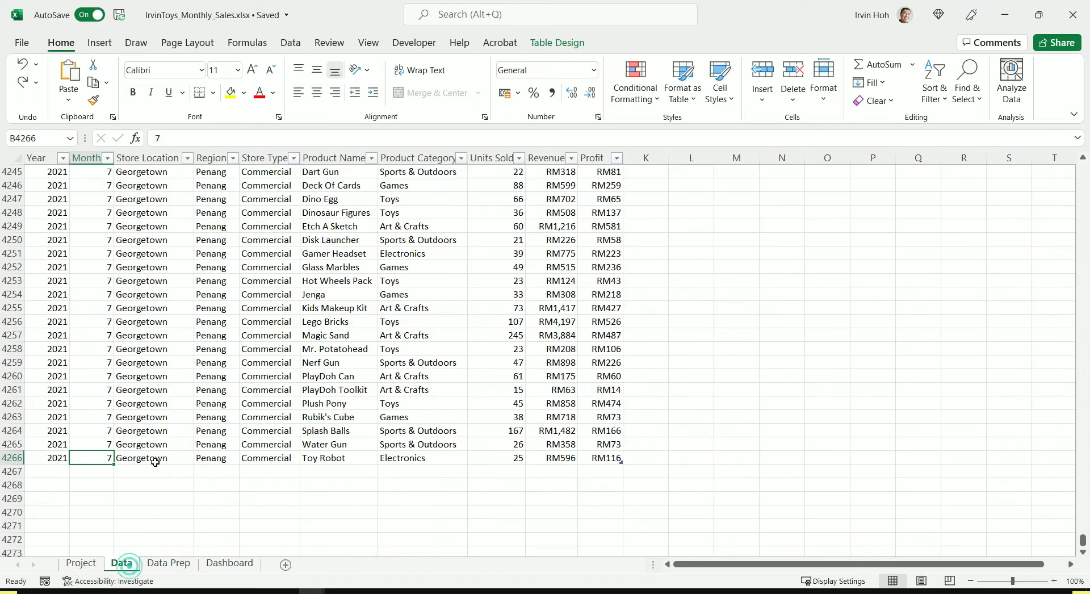
{"action": "left_click", "coordinate": [163, 564]}
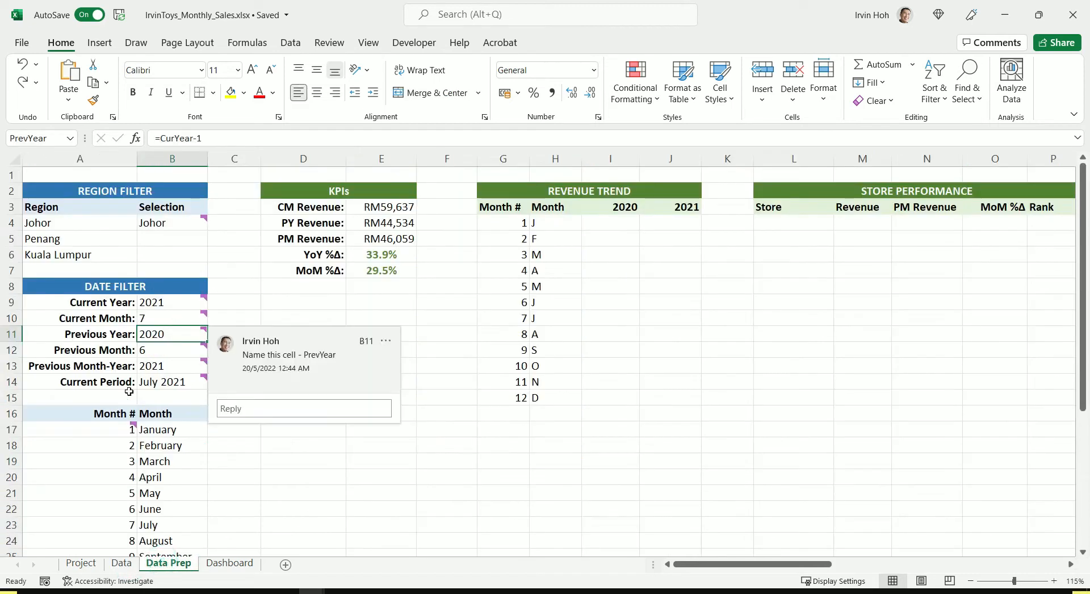
{"action": "left_click", "coordinate": [604, 205]}
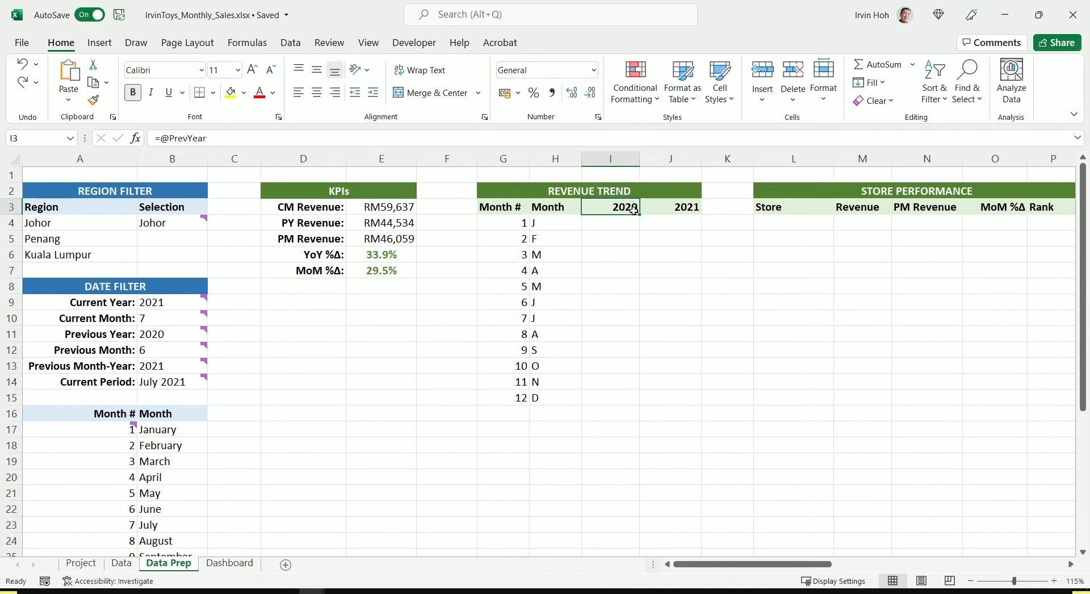
{"action": "left_click", "coordinate": [678, 208]}
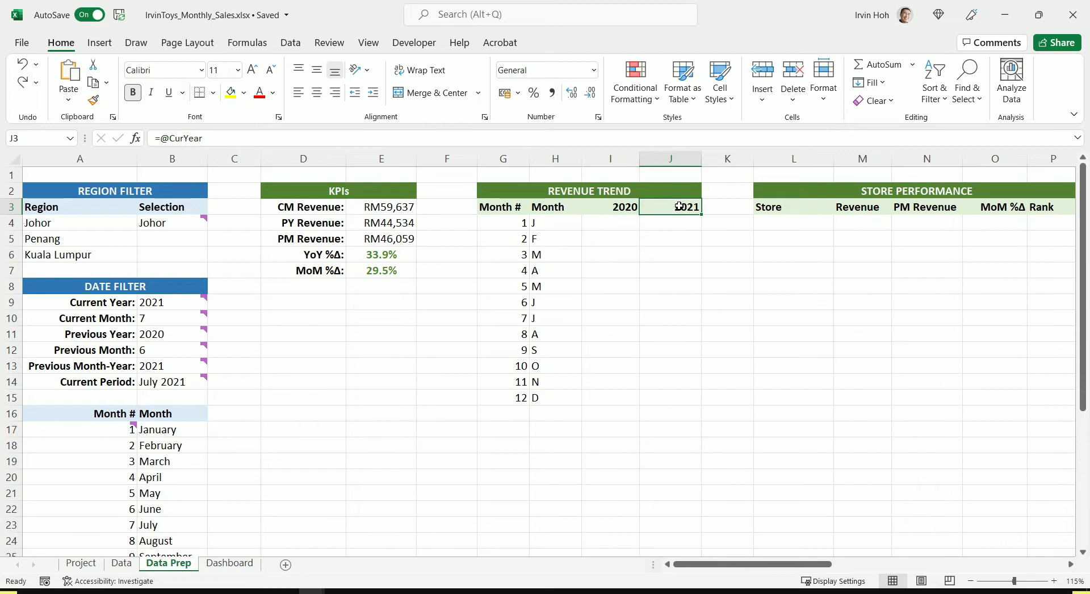
{"action": "left_click", "coordinate": [606, 280]}
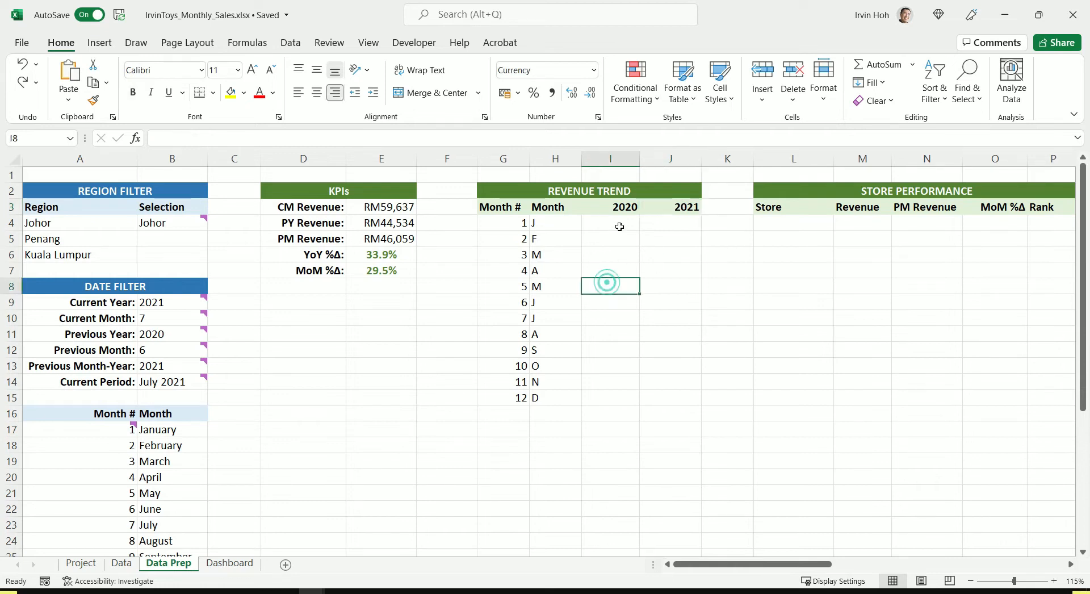
{"action": "left_click_drag", "start_coordinate": [619, 224], "coordinate": [618, 401]}
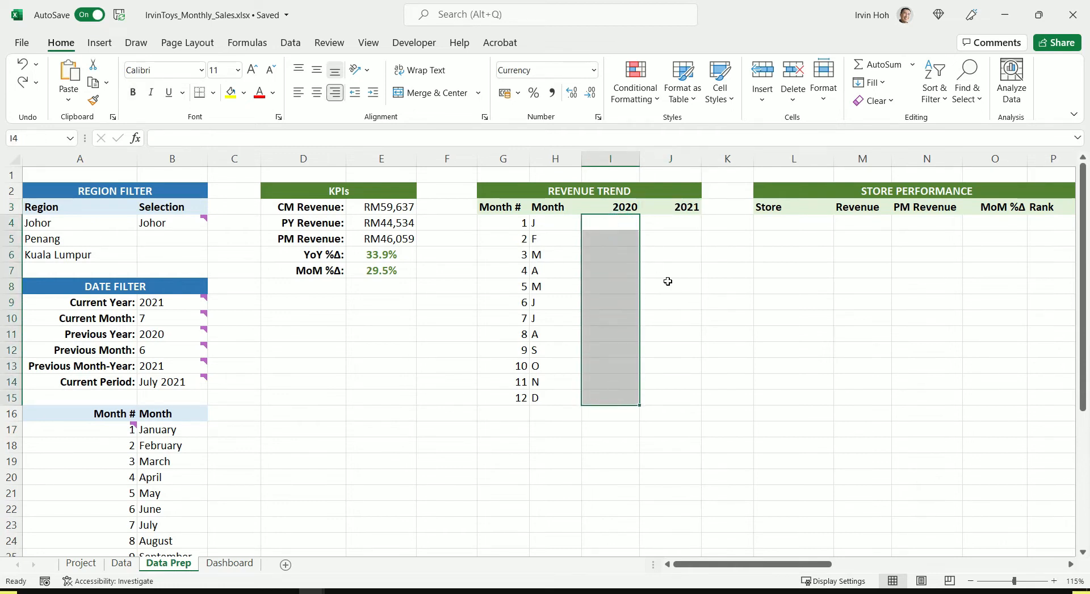
{"action": "left_click_drag", "start_coordinate": [681, 227], "coordinate": [690, 397]}
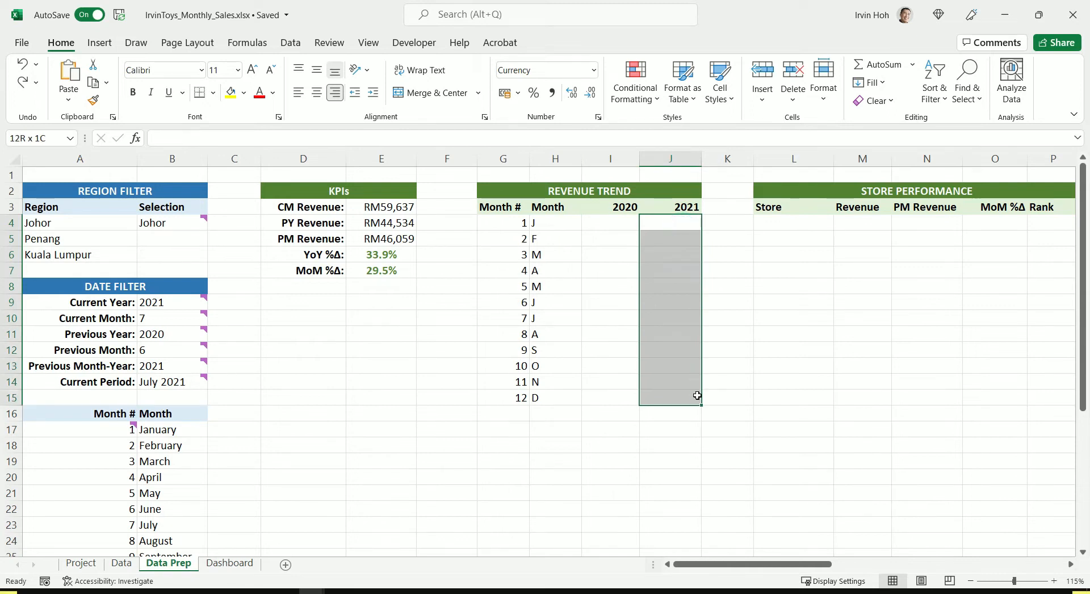
{"action": "left_click", "coordinate": [586, 399]}
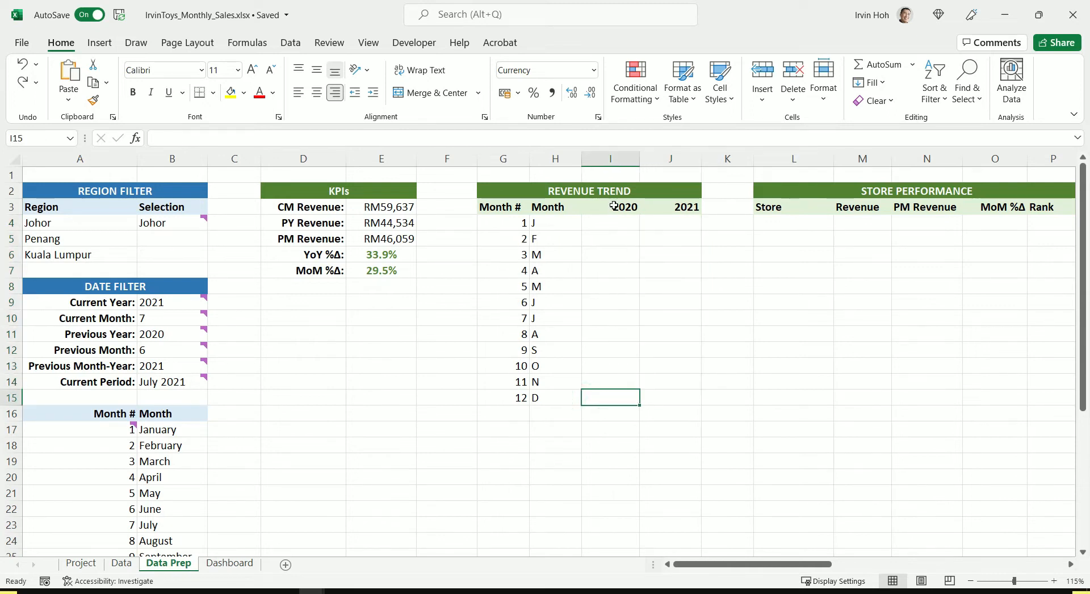
Remove " (Complete)" from both sheet references in I1's formula text so they read 'Data Prep'!$G4 and 'Data Prep'!I$3.
{"action": "left_click", "coordinate": [616, 175]}
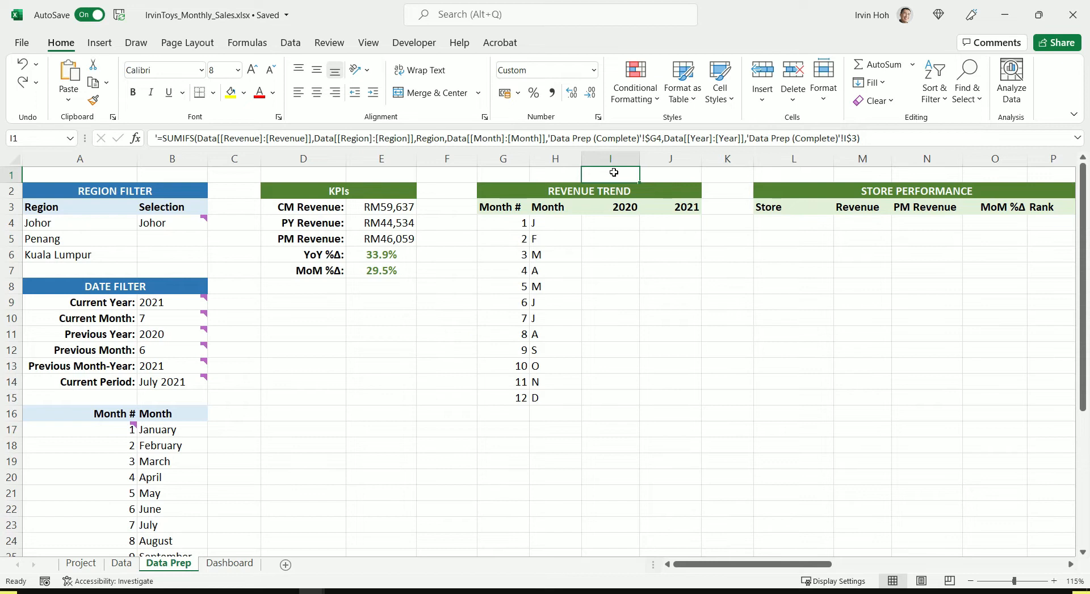
{"action": "left_click", "coordinate": [591, 138]}
{"action": "left_click_drag", "start_coordinate": [593, 138], "coordinate": [640, 141]}
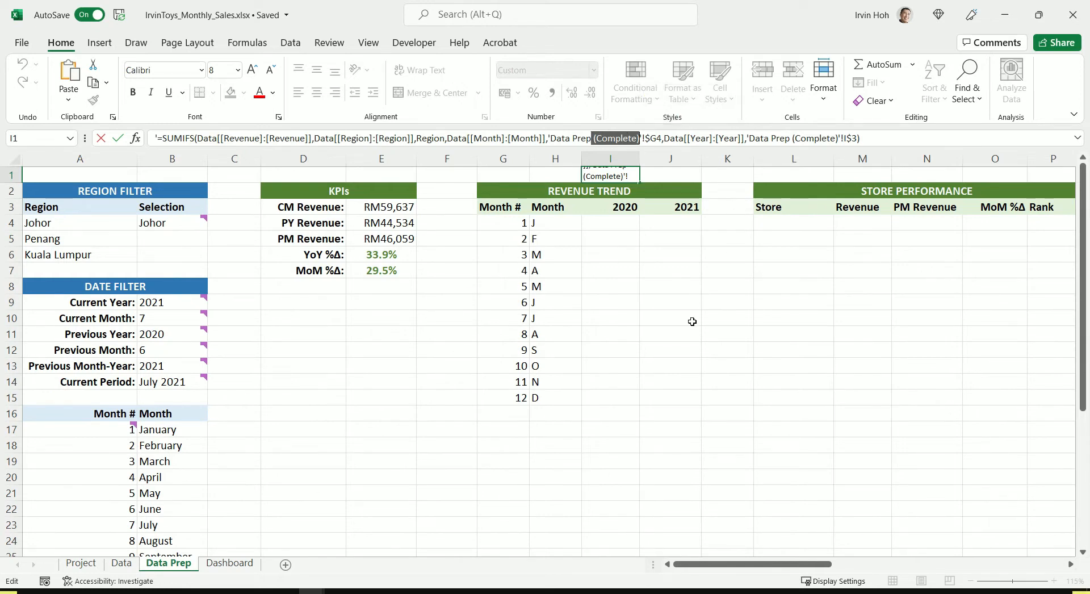
{"action": "key", "text": "BackSpace"}
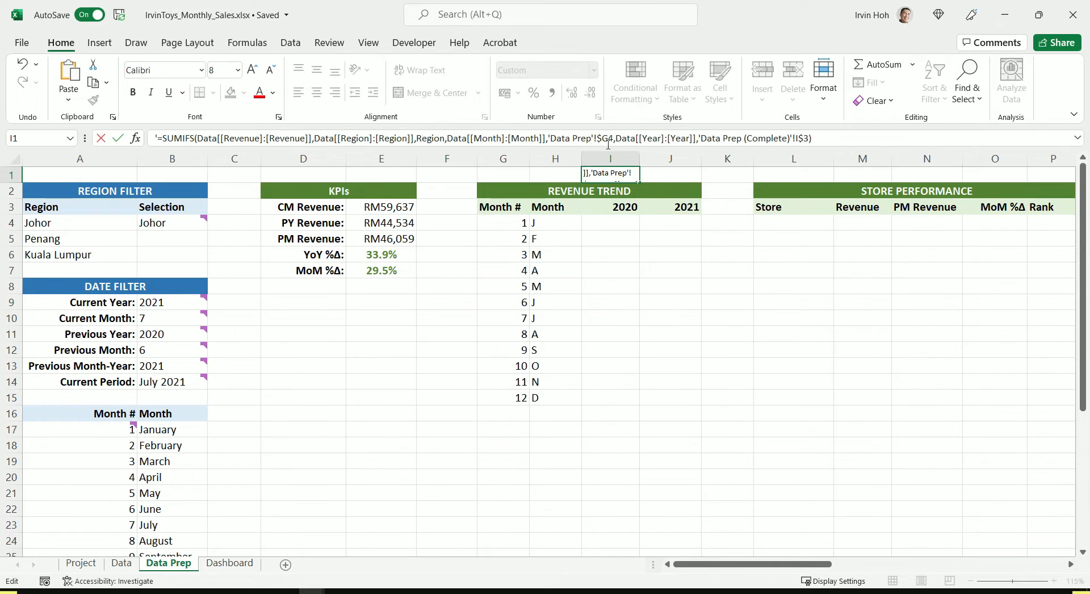
{"action": "left_click_drag", "start_coordinate": [743, 138], "coordinate": [790, 140]}
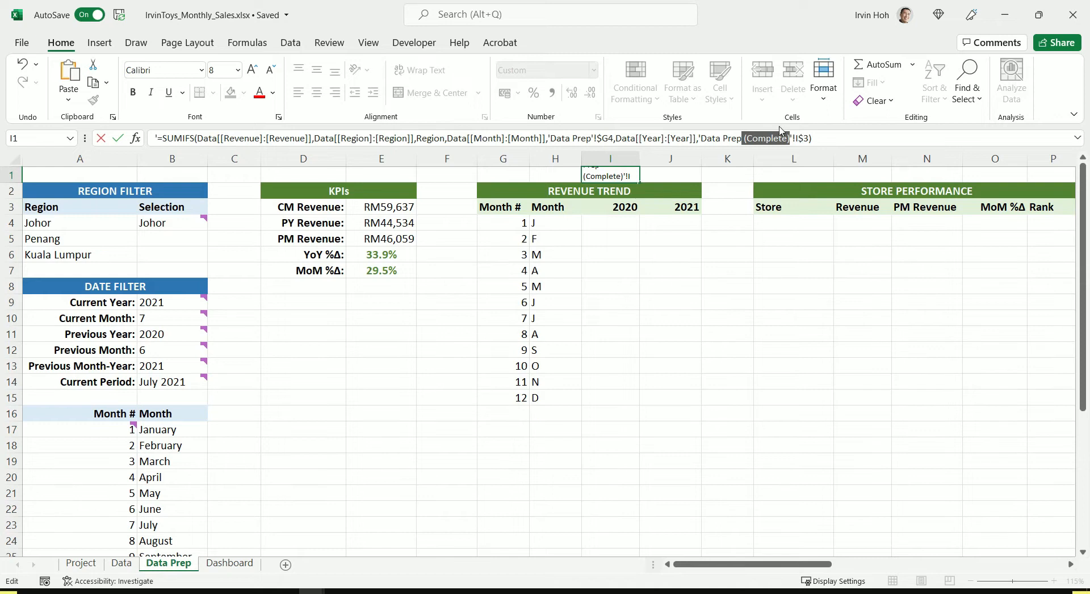
{"action": "key", "text": "BackSpace"}
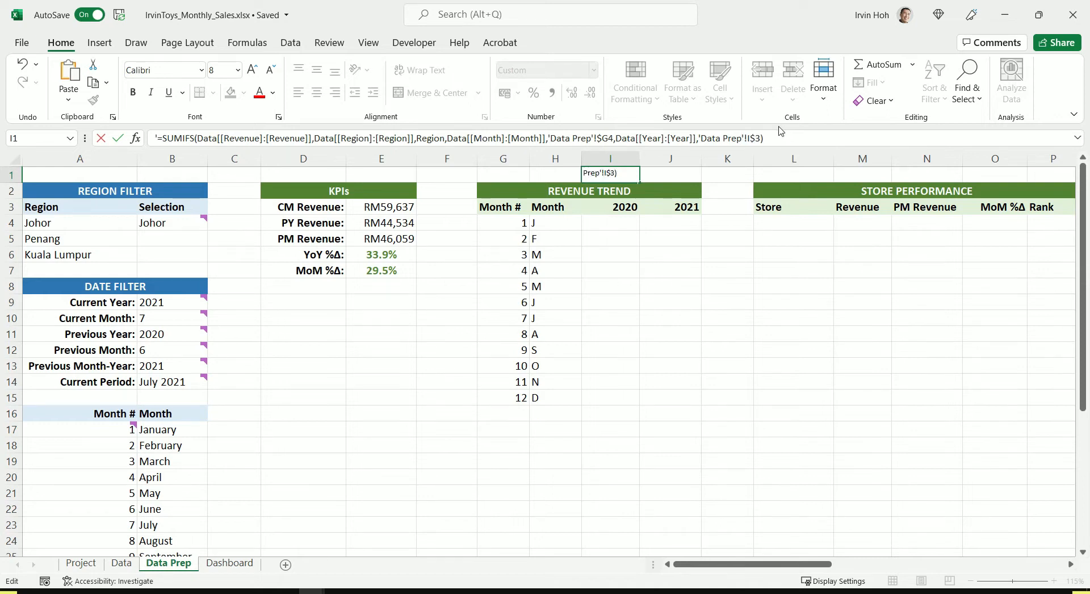
{"action": "key", "text": "Return"}
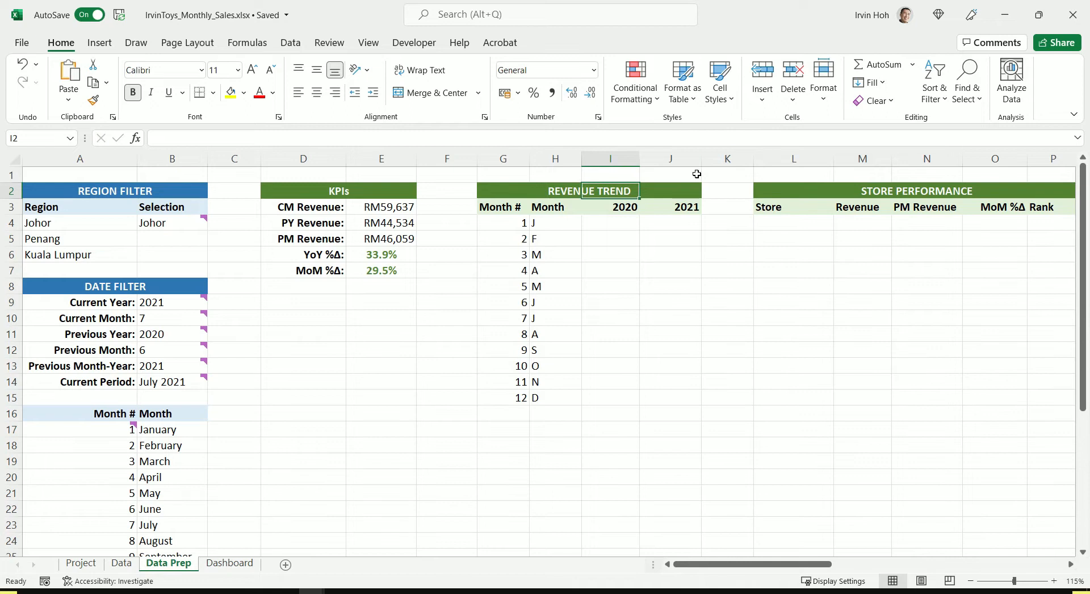
{"action": "left_click", "coordinate": [603, 179]}
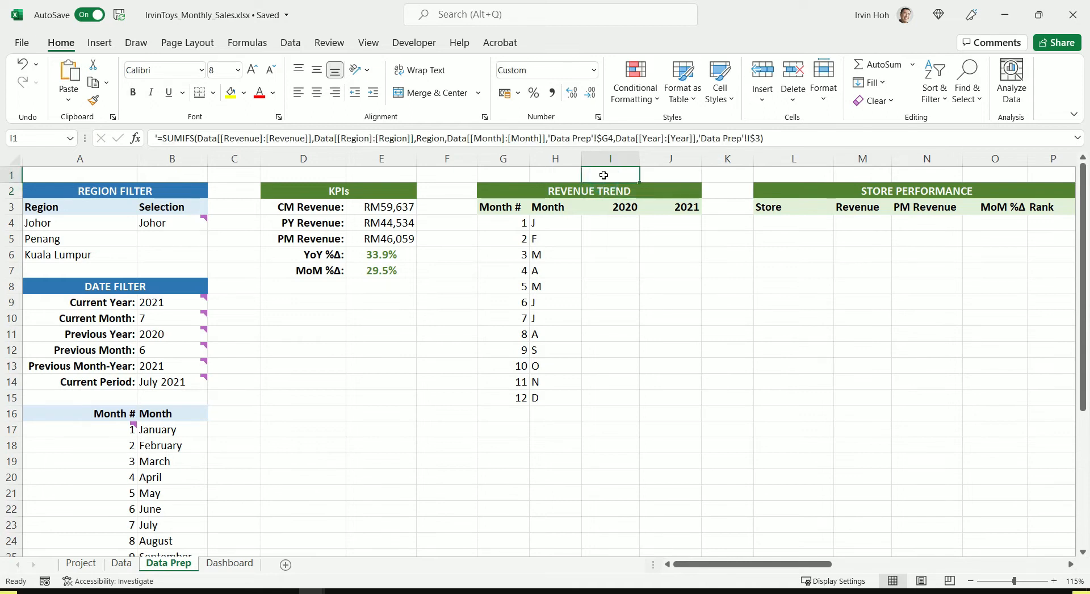
Remove " (Complete)" from both sheet references in J1's formula text so they read 'Data Prep'!$G4 and 'Data Prep'!J$3.
{"action": "left_click", "coordinate": [660, 175]}
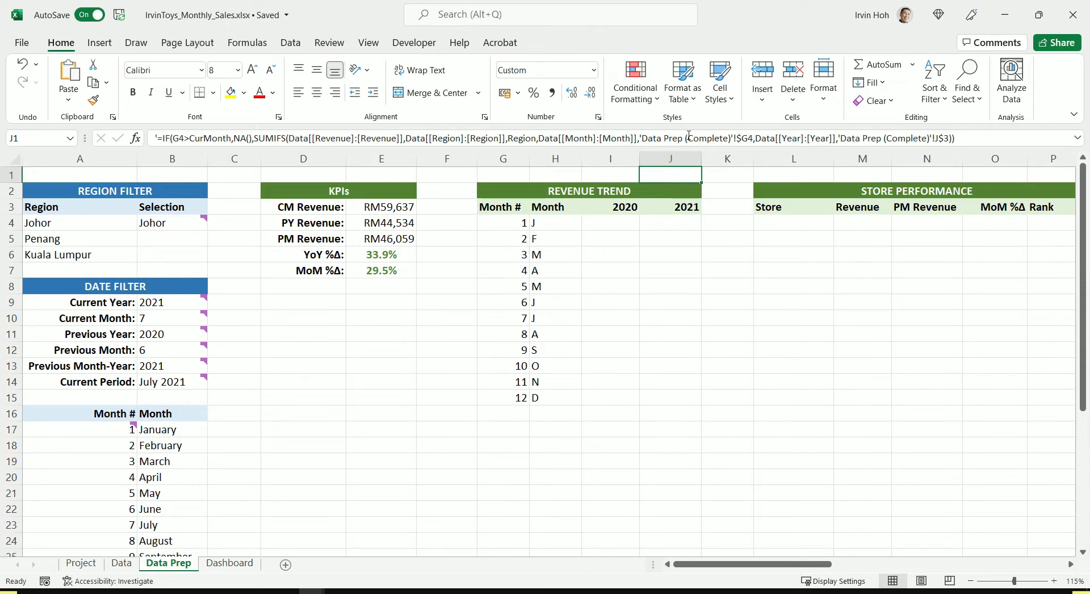
{"action": "left_click_drag", "start_coordinate": [685, 138], "coordinate": [729, 142]}
{"action": "key", "text": "BackSpace"}
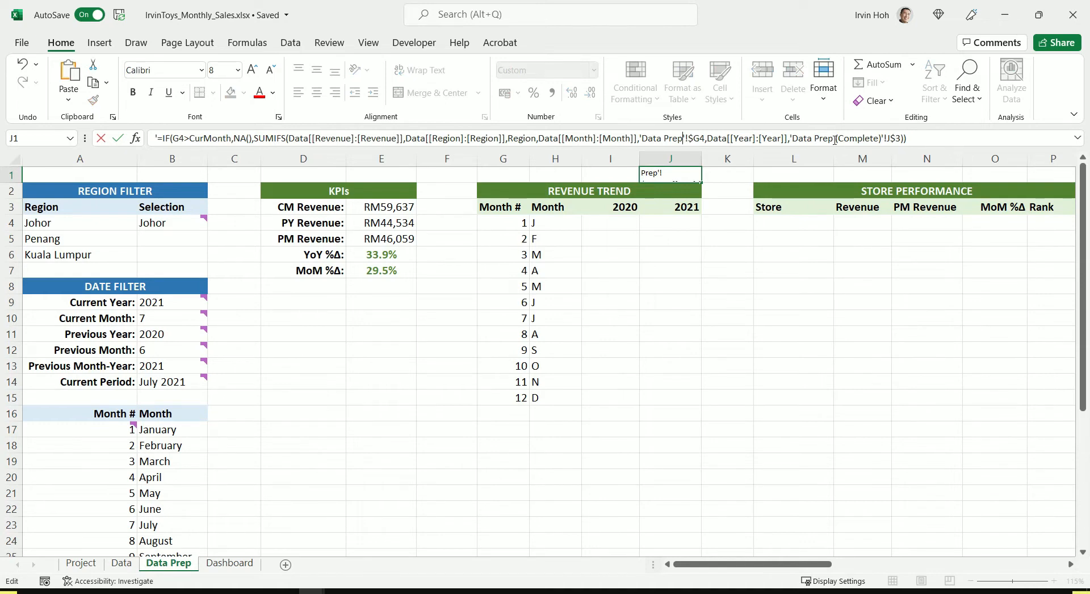
{"action": "left_click_drag", "start_coordinate": [834, 139], "coordinate": [878, 141]}
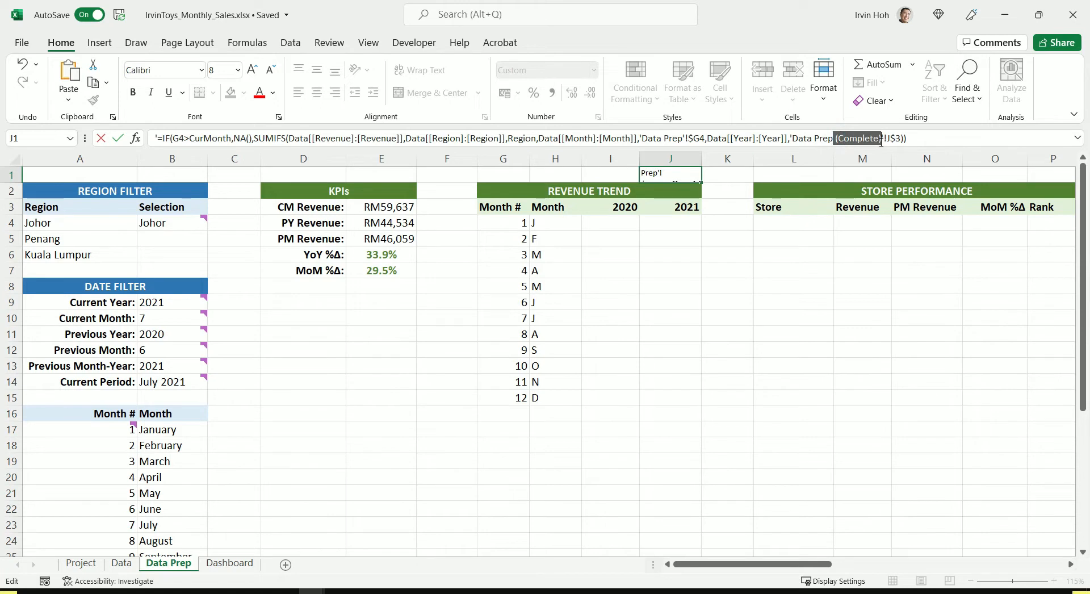
{"action": "key", "text": "BackSpace"}
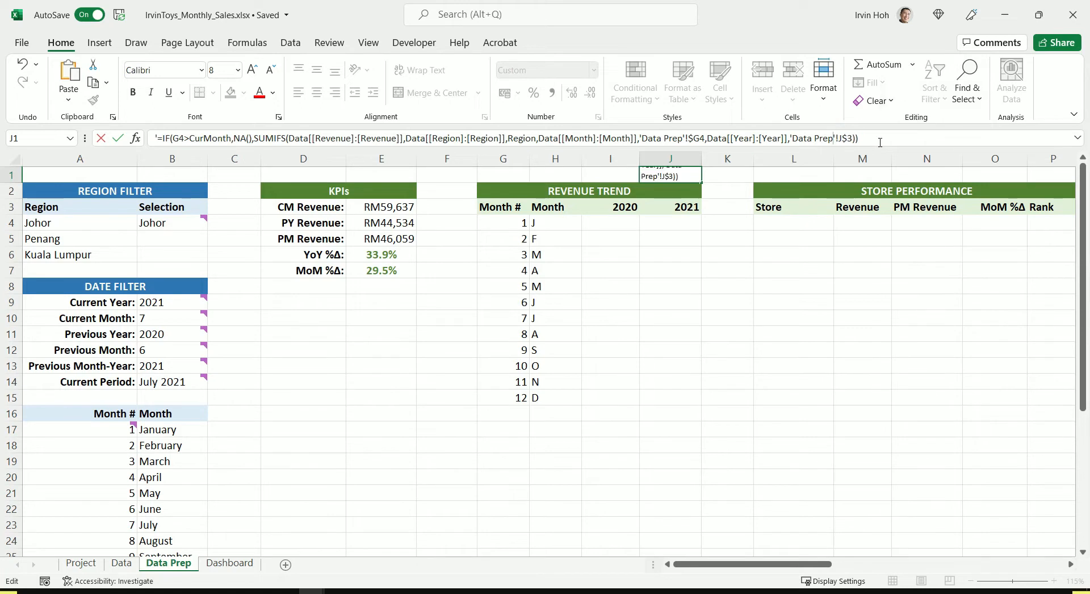
{"action": "key", "text": "Return"}
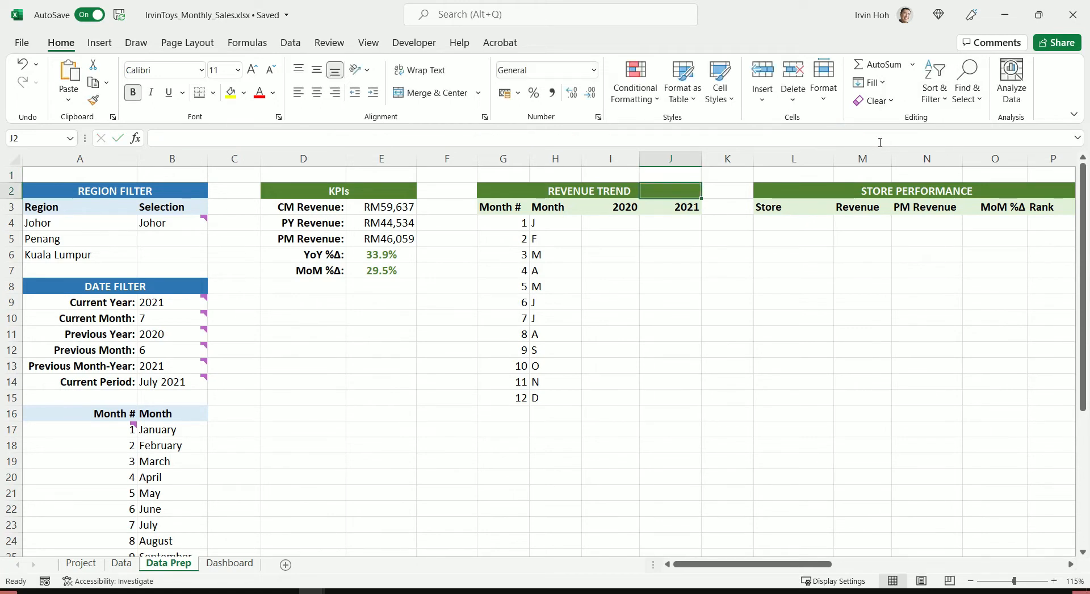
Copy the SUMIFS formula text from I1 without its leading apostrophe and enter it as a formula in I4.
{"action": "left_click", "coordinate": [663, 173]}
{"action": "left_click", "coordinate": [610, 176]}
{"action": "left_click", "coordinate": [673, 178]}
{"action": "left_click", "coordinate": [622, 178]}
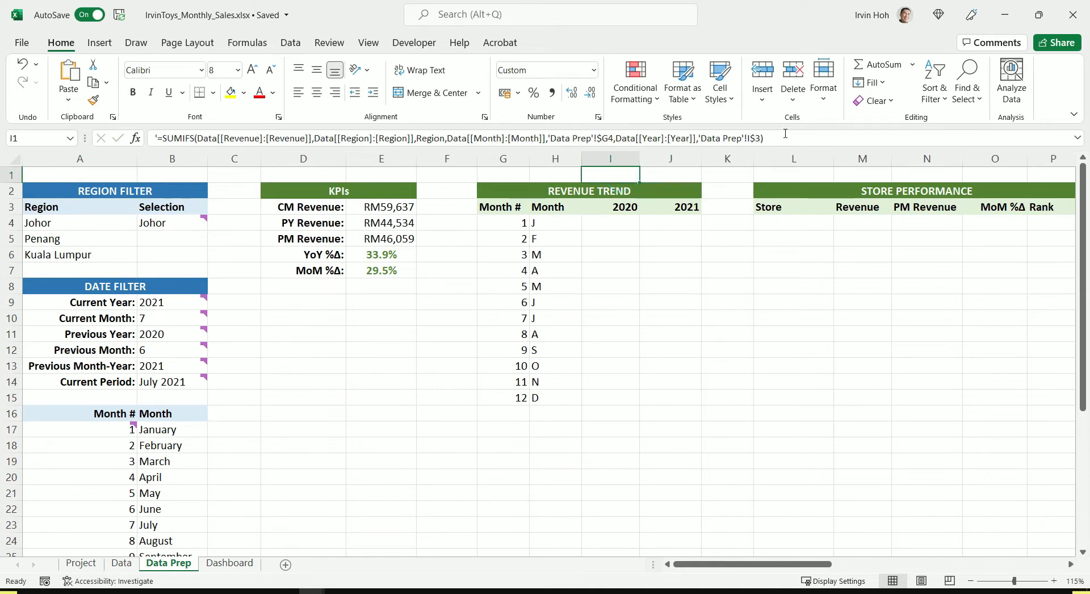
{"action": "left_click_drag", "start_coordinate": [783, 137], "coordinate": [160, 148]}
{"action": "key", "text": "ctrl+c"}
{"action": "double_click", "coordinate": [607, 222]}
{"action": "key", "text": "ctrl+v"}
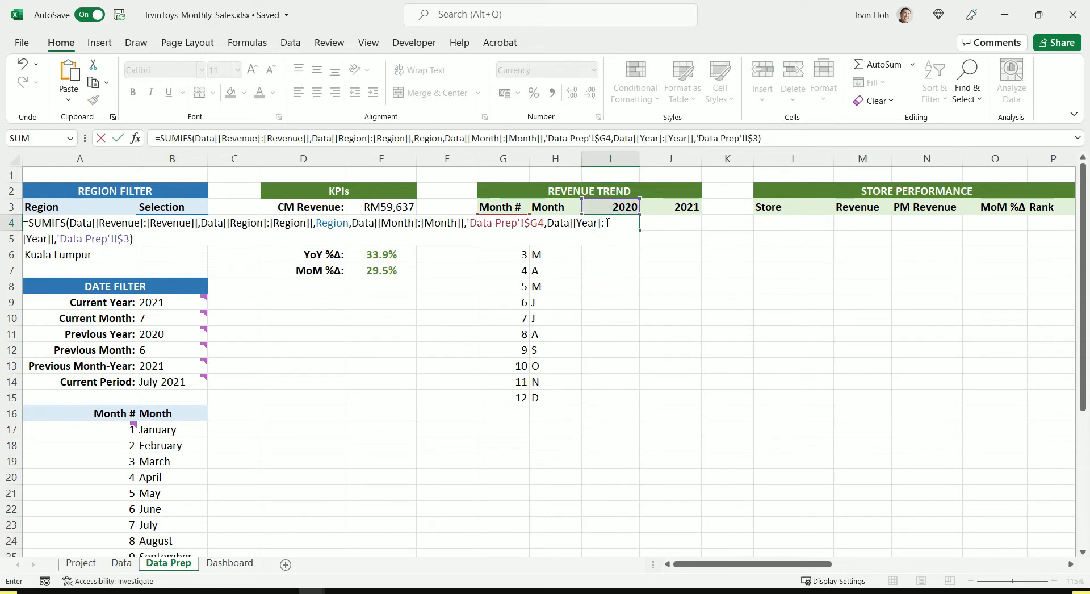
{"action": "key", "text": "Return"}
Fill I4's formula down through I15 and check the references in I4 and I5.
{"action": "left_click", "coordinate": [627, 223]}
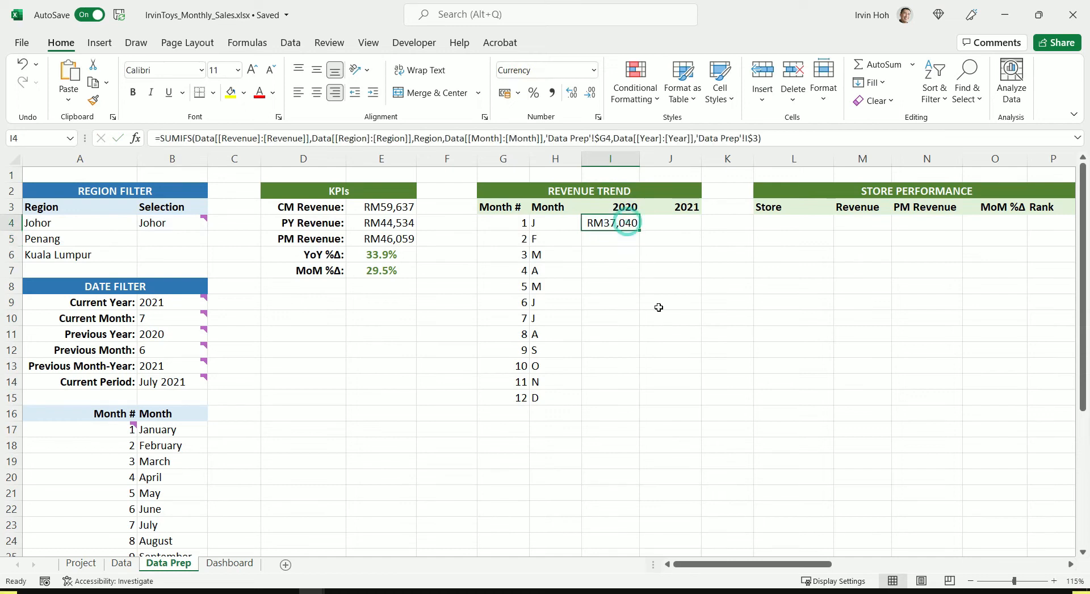
{"action": "left_click_drag", "start_coordinate": [640, 232], "coordinate": [636, 407]}
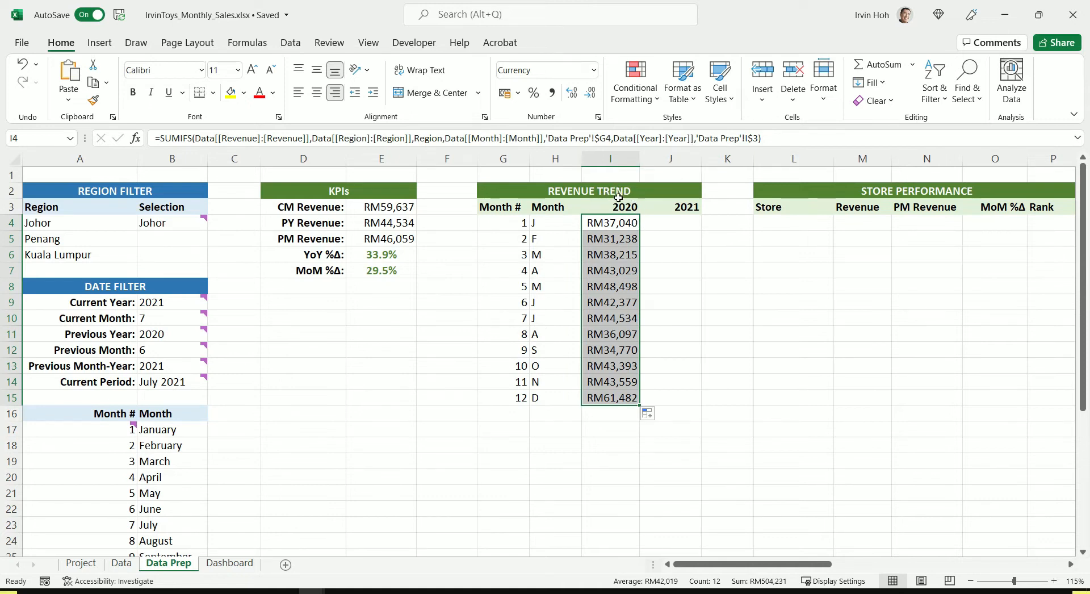
{"action": "left_click", "coordinate": [621, 222]}
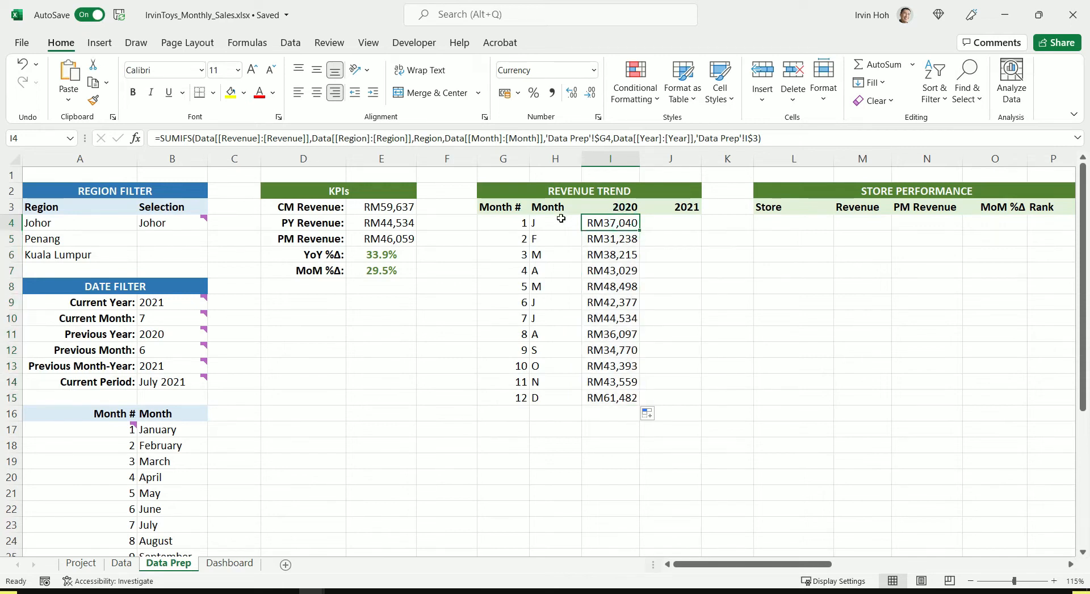
{"action": "key", "text": "Down"}
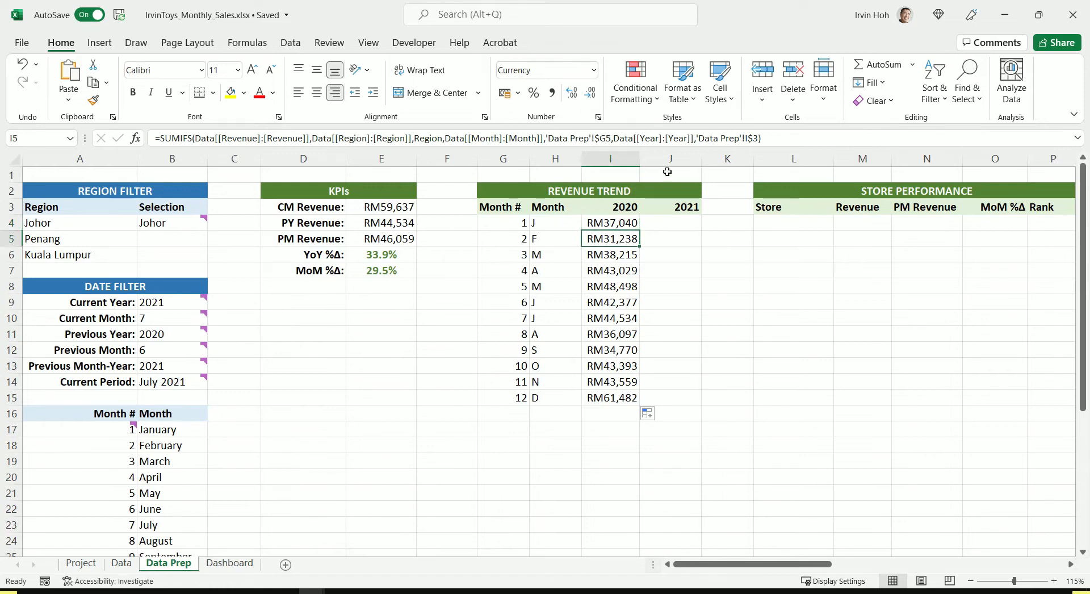
Enter J1's IF, NA and SUMIFS formula text as a formula in J4 and fill it down through J15.
{"action": "left_click", "coordinate": [667, 172]}
{"action": "left_click", "coordinate": [875, 136]}
{"action": "left_click_drag", "start_coordinate": [875, 136], "coordinate": [159, 136]}
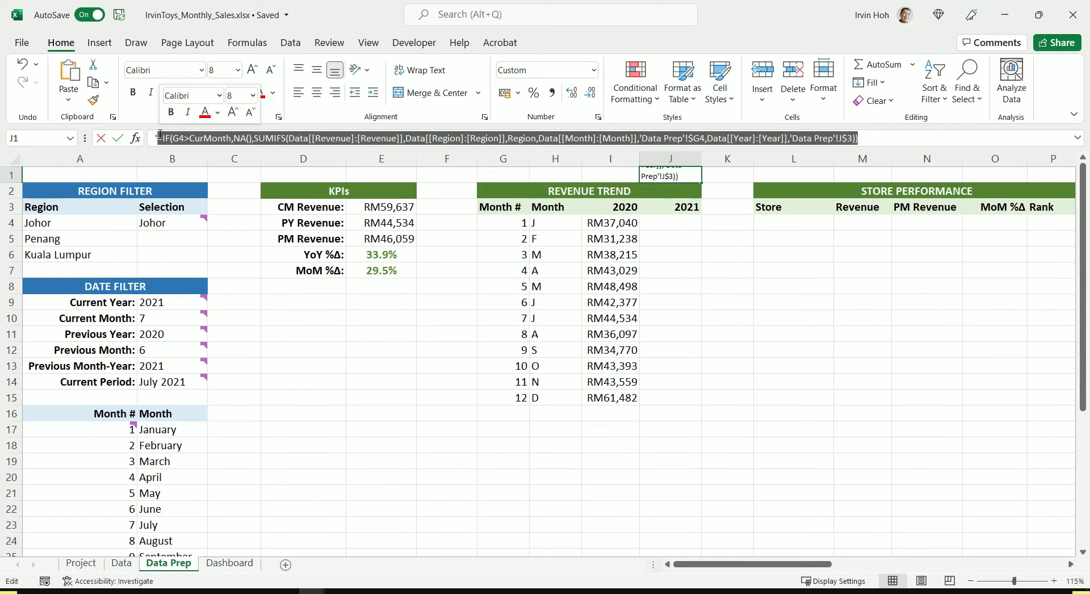
{"action": "left_click", "coordinate": [673, 223]}
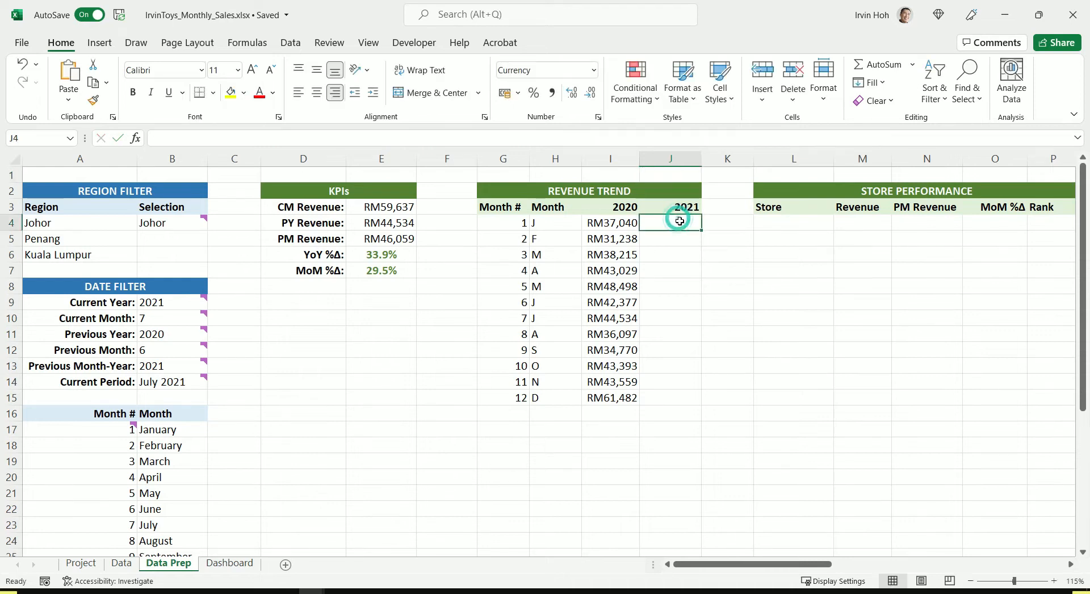
{"action": "double_click", "coordinate": [686, 229]}
{"action": "key", "text": "ctrl+v"}
{"action": "key", "text": "Return"}
{"action": "left_click", "coordinate": [686, 227]}
{"action": "left_click_drag", "start_coordinate": [700, 229], "coordinate": [704, 406]}
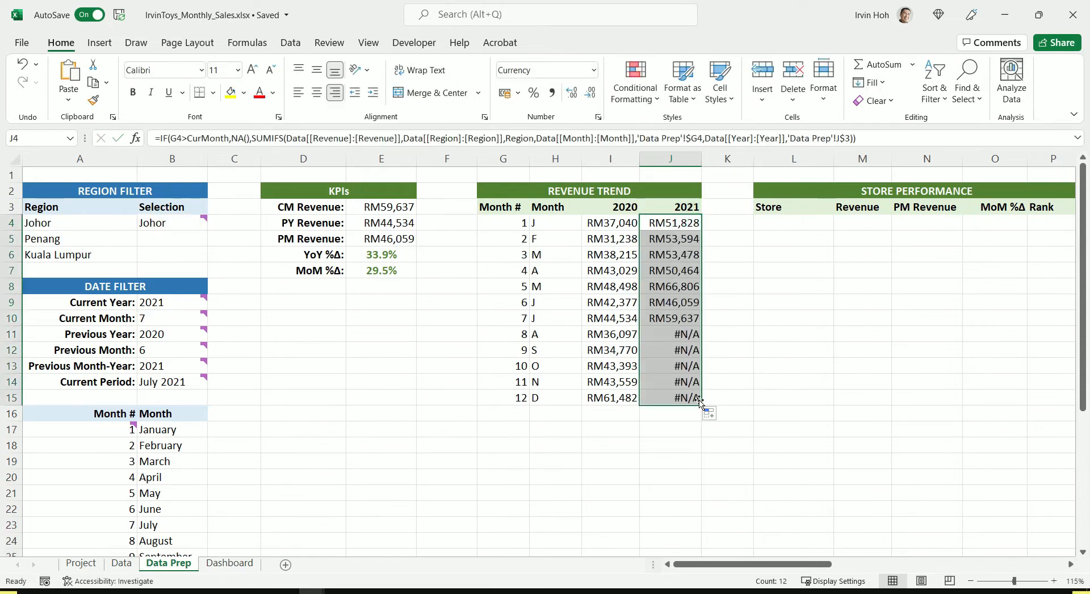
Compare the 2021 revenue formula for the current month in J10 with those for the months after it in J11:J15.
{"action": "left_click", "coordinate": [673, 349]}
{"action": "left_click", "coordinate": [684, 334]}
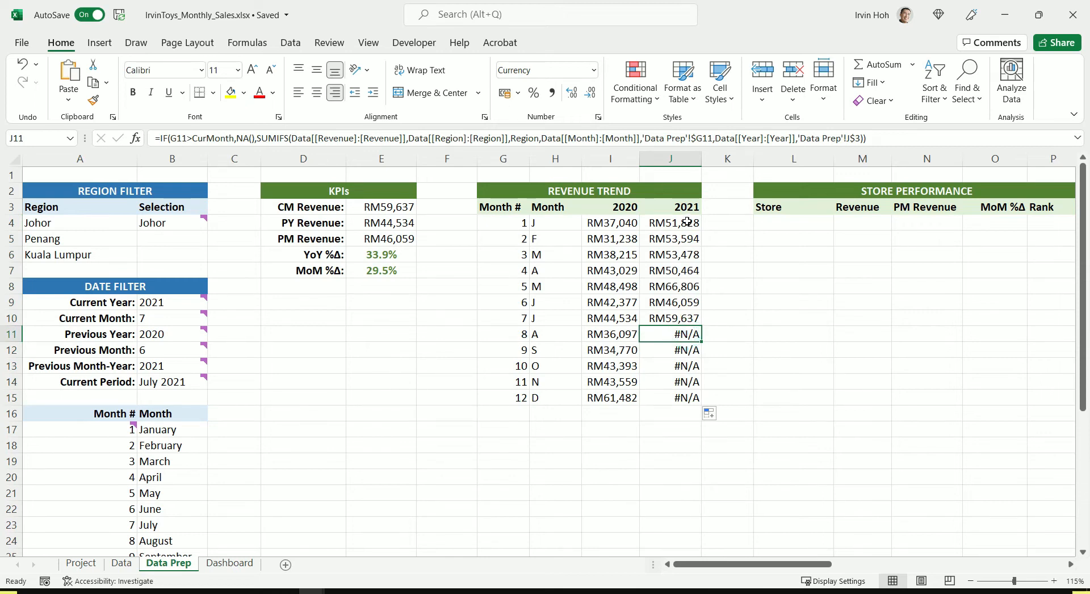
{"action": "left_click", "coordinate": [671, 320]}
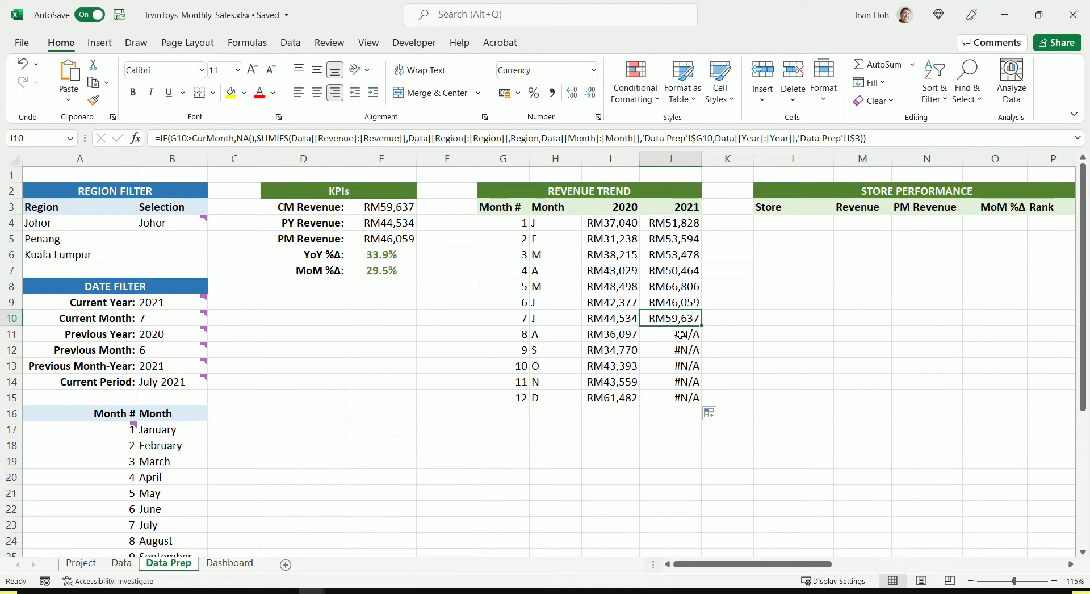
{"action": "left_click", "coordinate": [680, 335]}
{"action": "key", "text": "shift+Down"}
{"action": "key", "text": "shift+Down"}
{"action": "key", "text": "shift+Down"}
{"action": "key", "text": "shift+Down"}
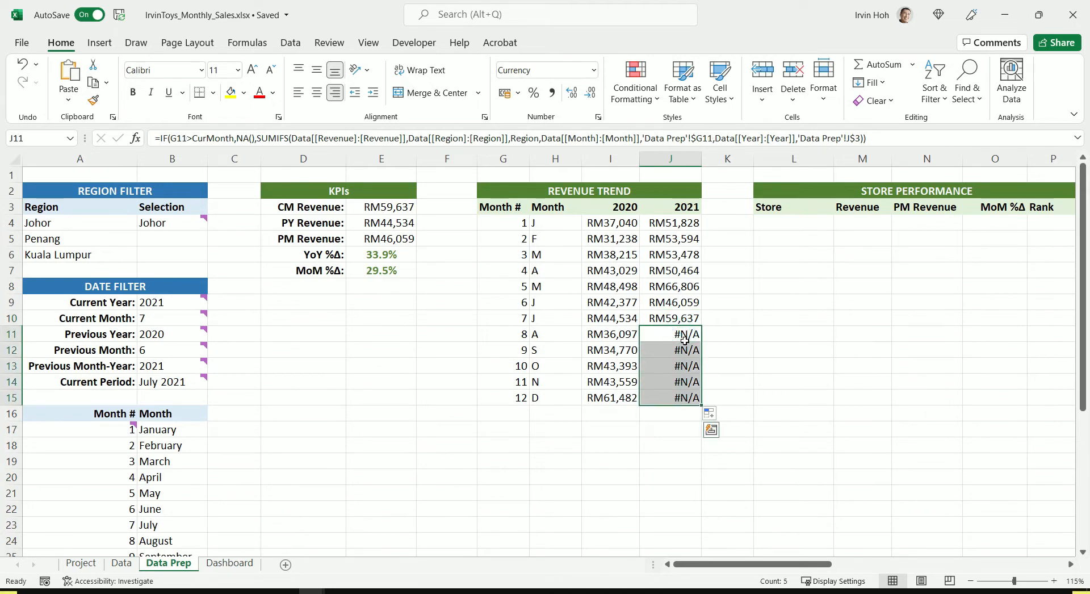
{"action": "left_click", "coordinate": [684, 339]}
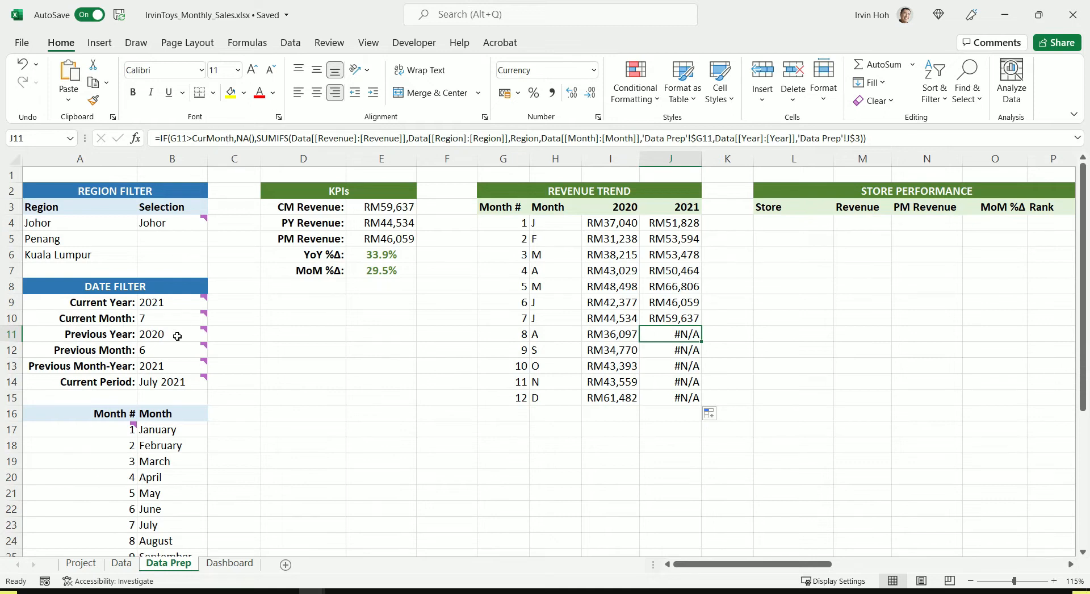
Examine the parts of J11's formula: the CurMonth comparison, the NA() result and the SUMIFS alternative.
{"action": "mouse_move", "coordinate": [157, 317]}
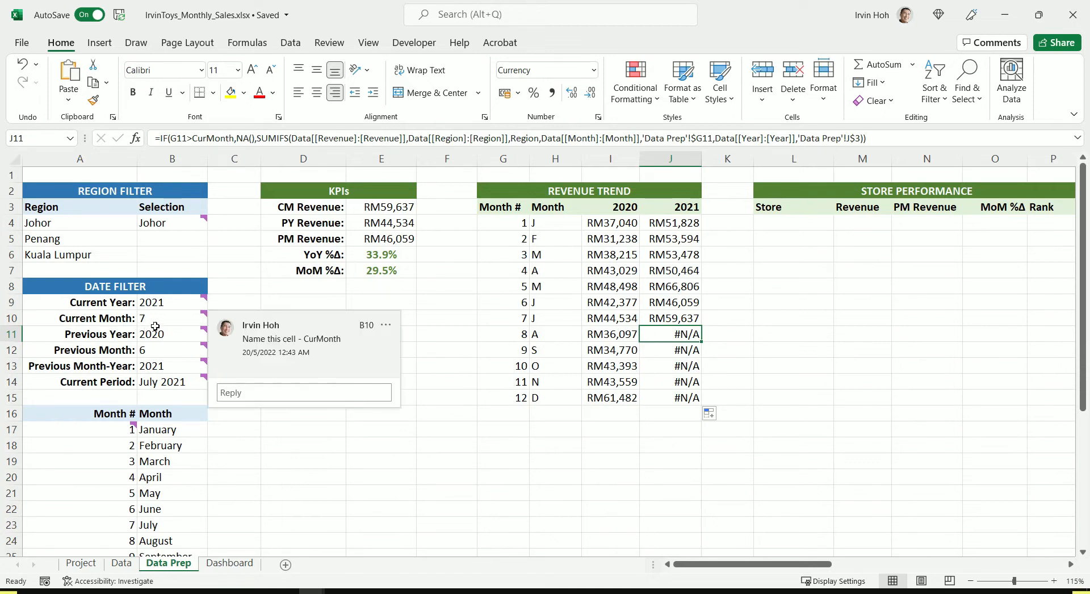
{"action": "left_click", "coordinate": [255, 138]}
{"action": "left_click_drag", "start_coordinate": [255, 138], "coordinate": [237, 138]}
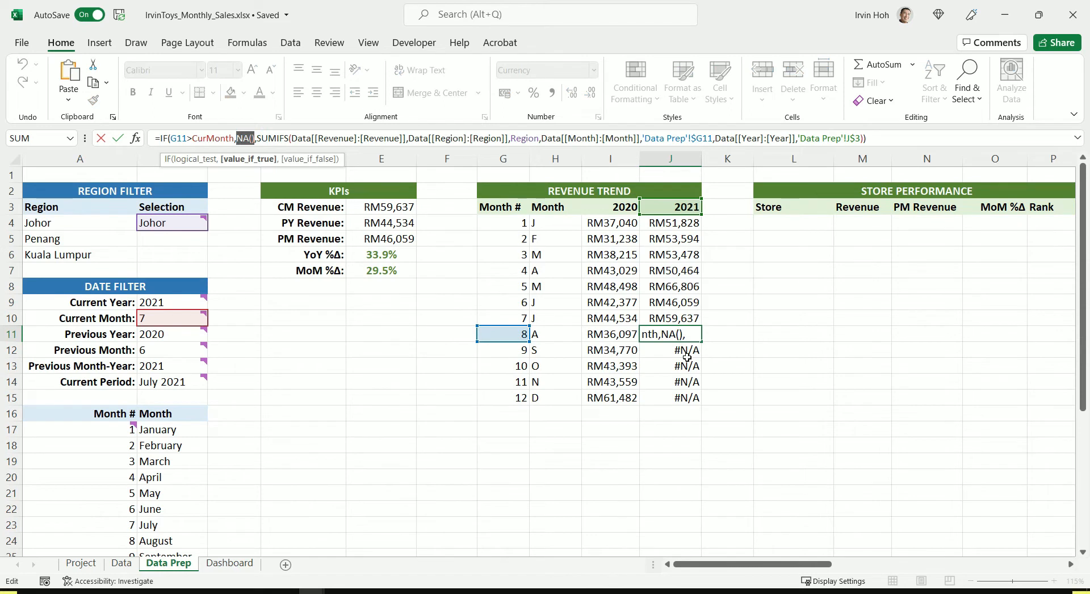
{"action": "left_click", "coordinate": [290, 138]}
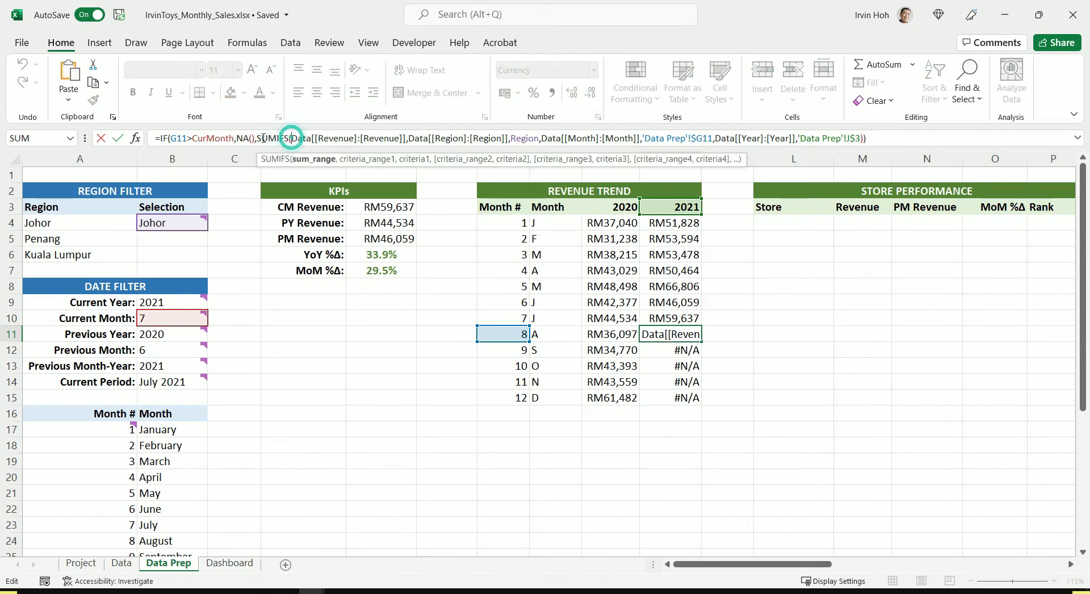
{"action": "left_click_drag", "start_coordinate": [256, 138], "coordinate": [864, 139]}
{"action": "key", "text": "Return"}
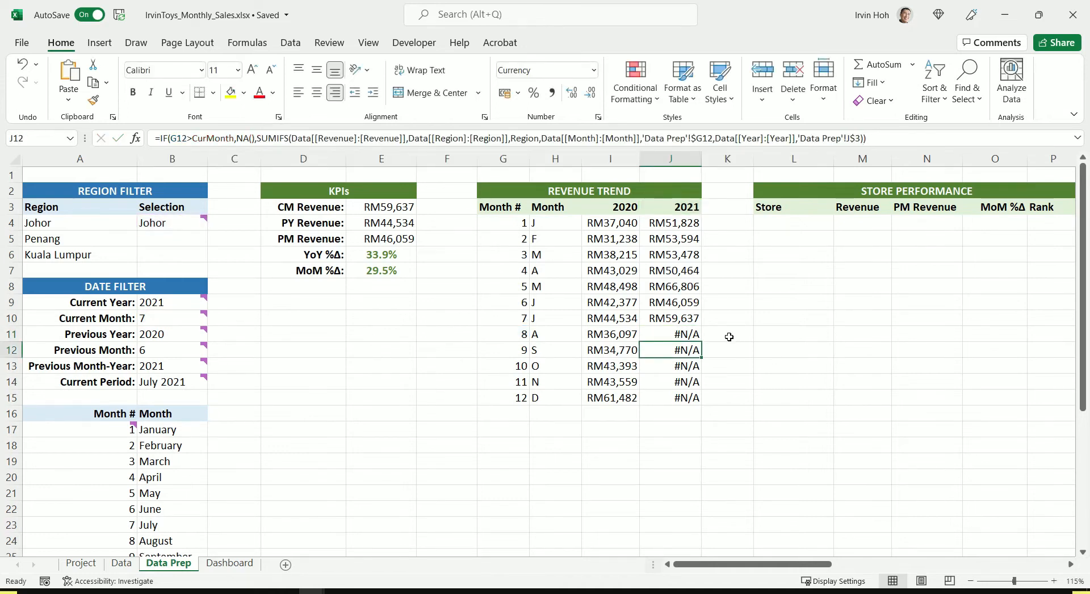
Check the 2021 revenue cells for September to December in J12:J15.
{"action": "left_click", "coordinate": [685, 366]}
{"action": "left_click", "coordinate": [687, 381]}
{"action": "left_click", "coordinate": [687, 395]}
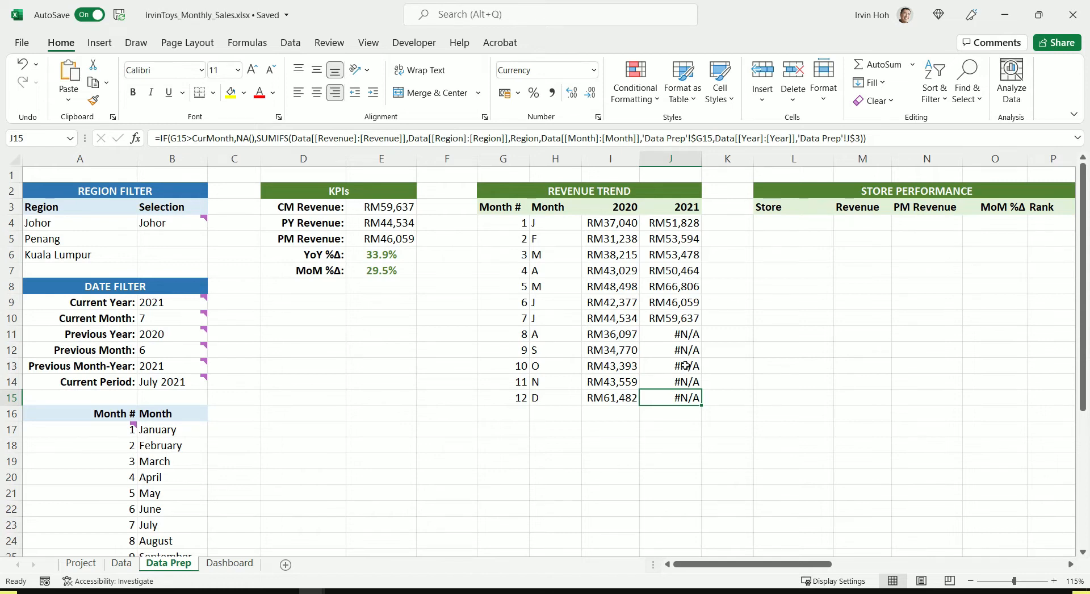
{"action": "left_click", "coordinate": [657, 347]}
{"action": "left_click", "coordinate": [664, 367]}
{"action": "left_click", "coordinate": [666, 382]}
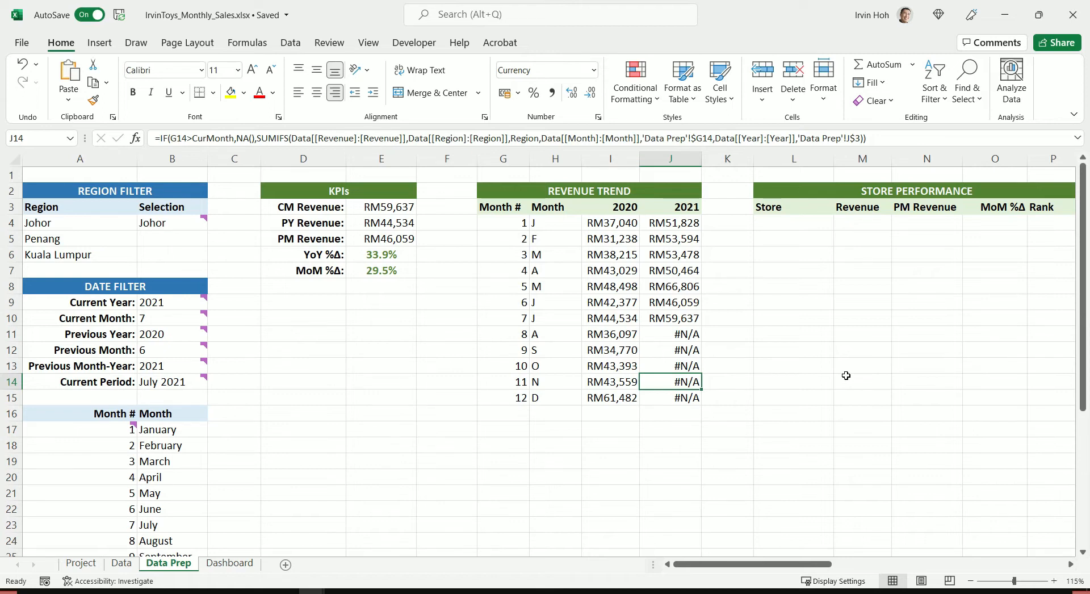
Examine the Store Performance table's Store, Revenue, PM Revenue, MoM %Δ and Rank columns.
{"action": "left_click_drag", "start_coordinate": [775, 563], "coordinate": [827, 566]}
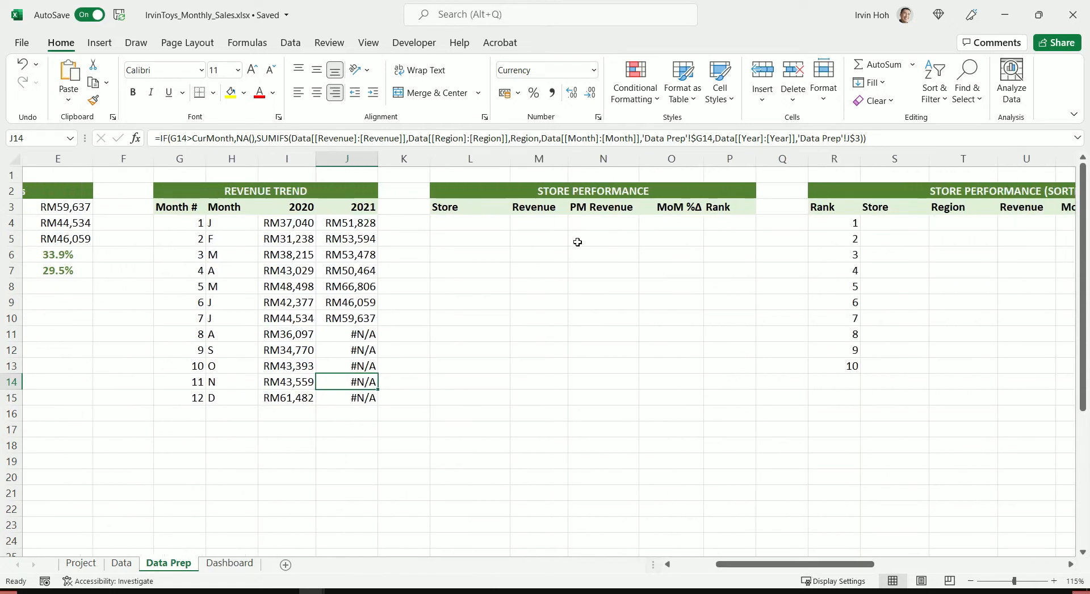
{"action": "left_click", "coordinate": [599, 322]}
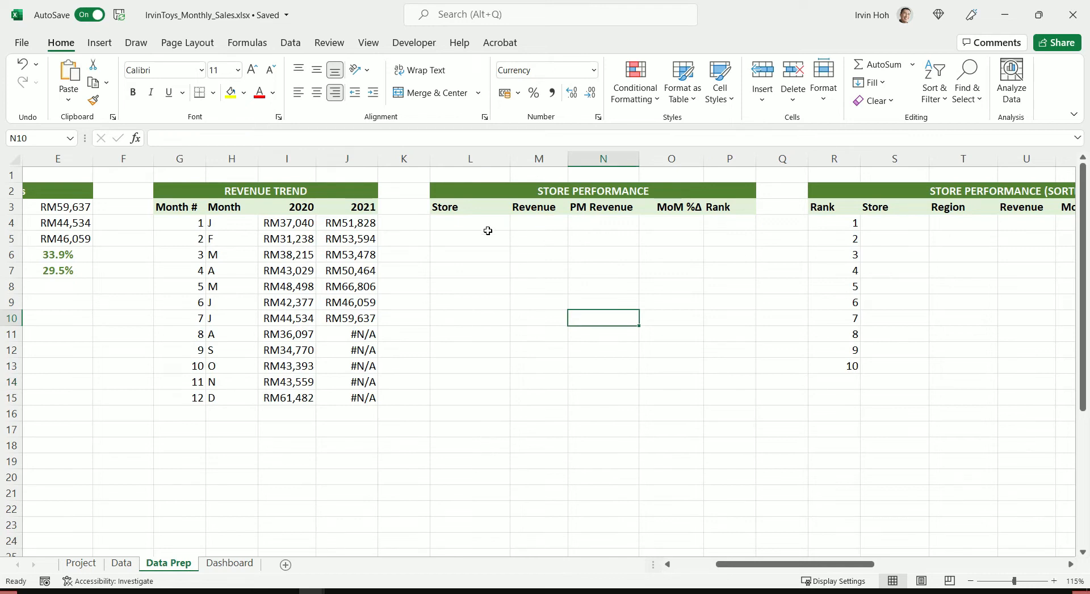
{"action": "left_click", "coordinate": [548, 222]}
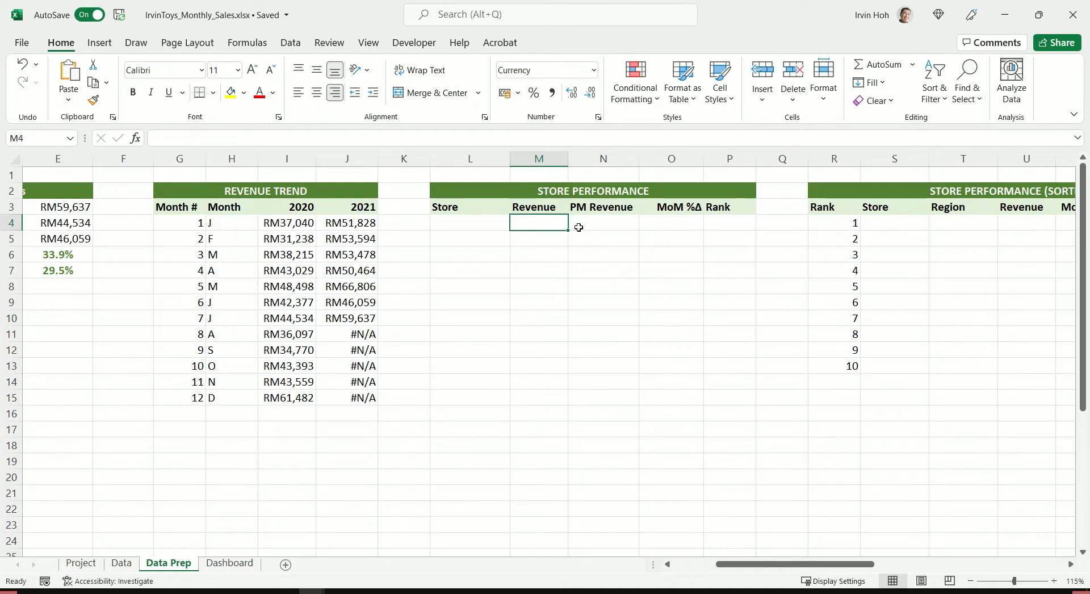
{"action": "left_click", "coordinate": [578, 227]}
{"action": "left_click", "coordinate": [668, 223]}
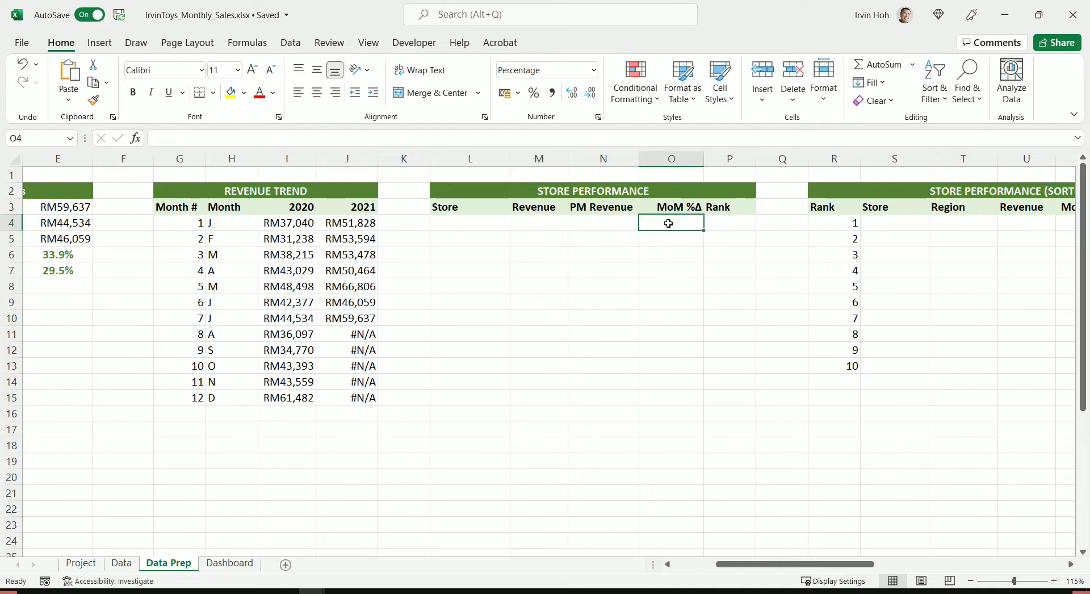
{"action": "left_click", "coordinate": [731, 221]}
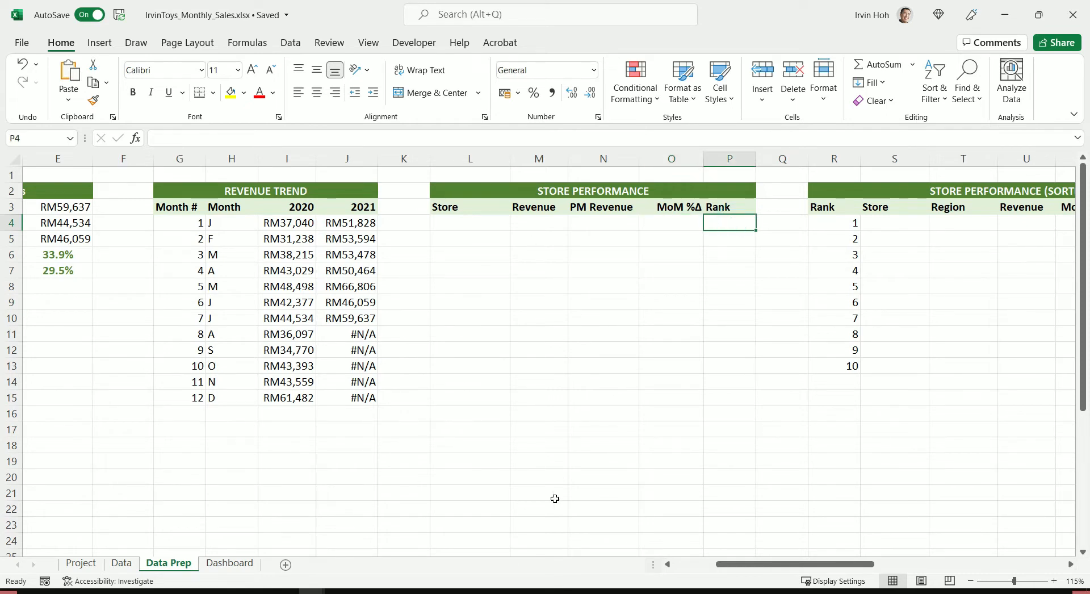
{"action": "left_click", "coordinate": [488, 225]}
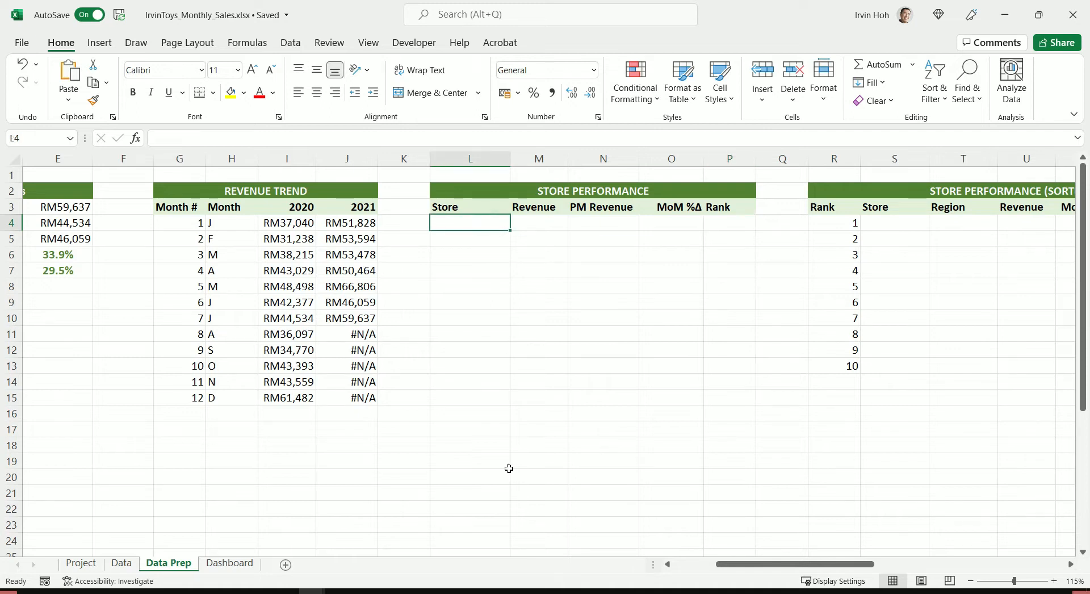
On the Data sheet, copy all Store Location values from C2 down and paste them into column P starting at P2.
{"action": "left_click", "coordinate": [121, 563]}
{"action": "scroll", "coordinate": [416, 380], "scroll_direction": "up", "scroll_amount": 8}
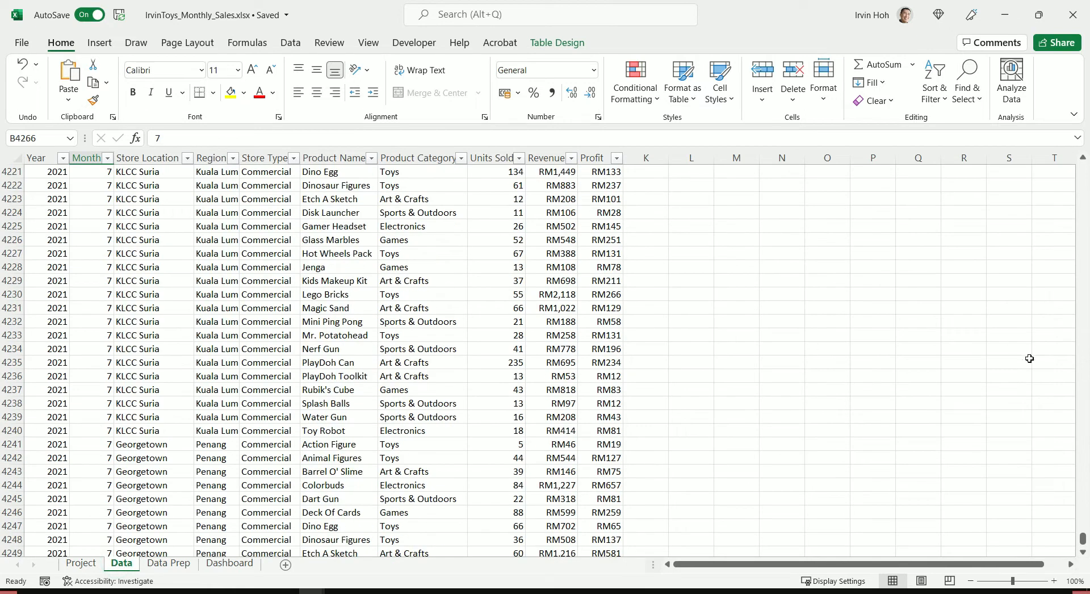
{"action": "left_click_drag", "start_coordinate": [1084, 539], "coordinate": [1087, 157]}
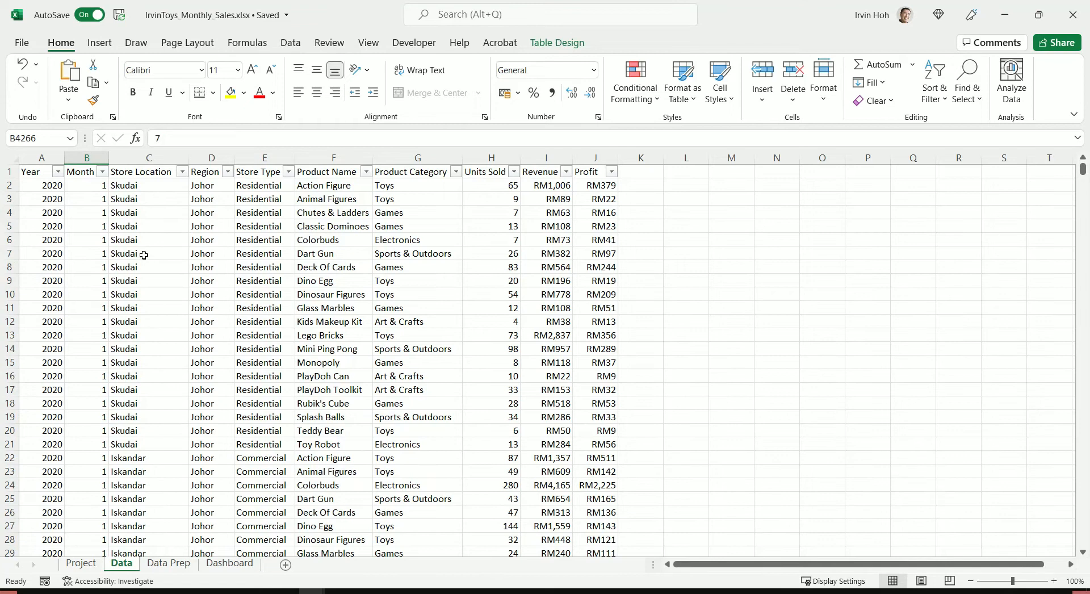
{"action": "left_click", "coordinate": [148, 185]}
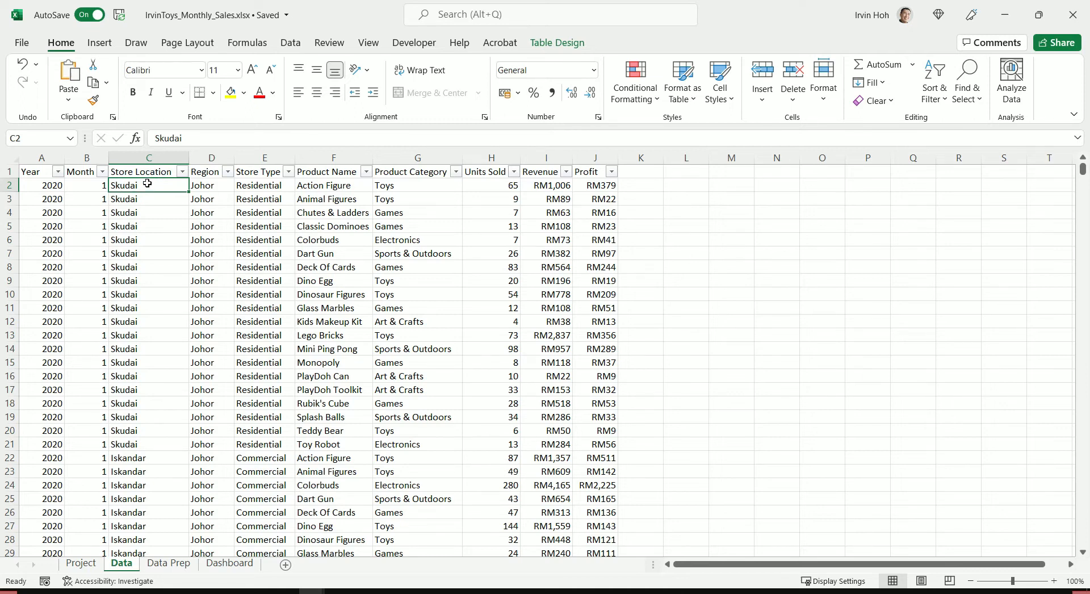
{"action": "key", "text": "ctrl+shift+Down"}
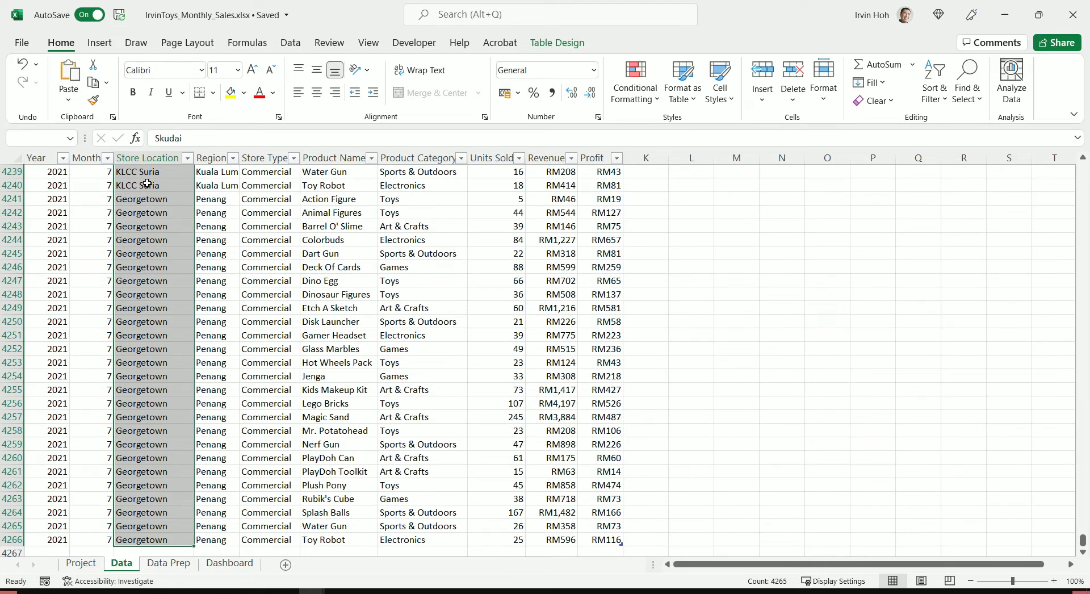
{"action": "key", "text": "ctrl+c"}
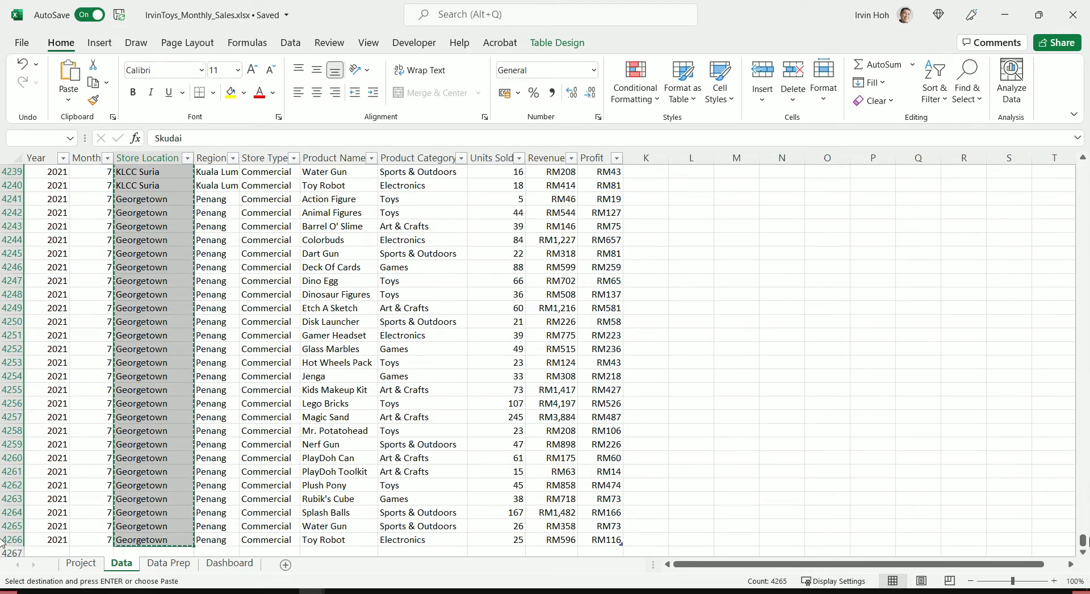
{"action": "left_click_drag", "start_coordinate": [1083, 542], "coordinate": [1082, 162]}
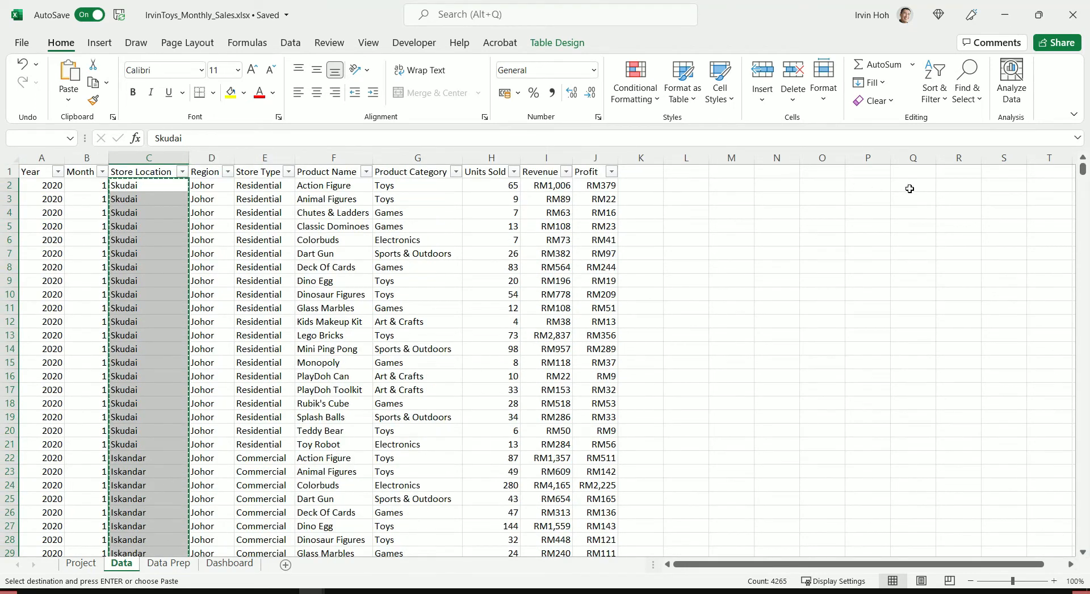
{"action": "left_click", "coordinate": [873, 186]}
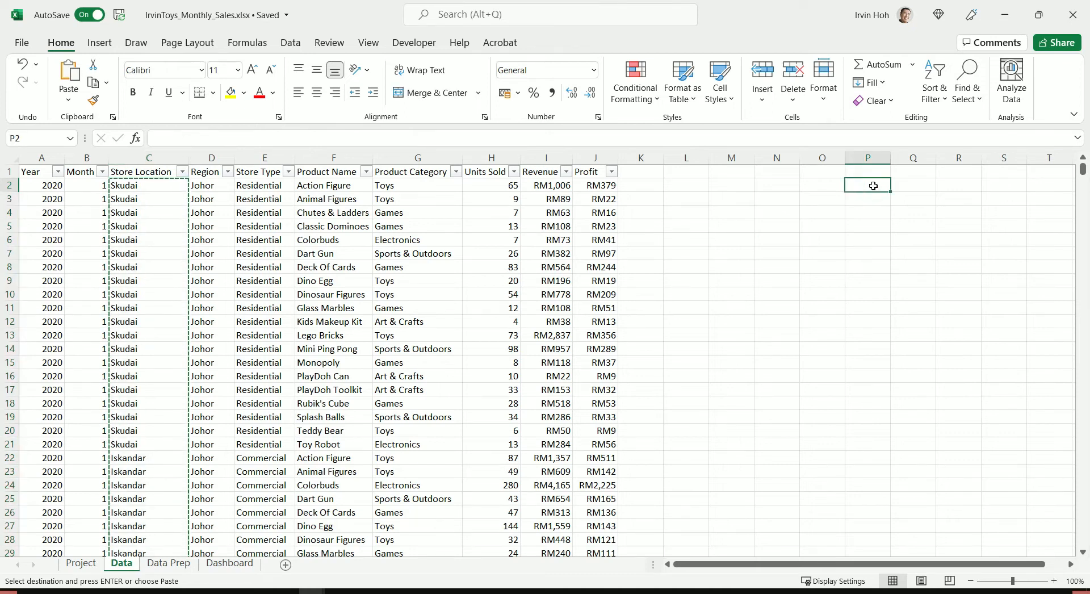
{"action": "key", "text": "ctrl+v"}
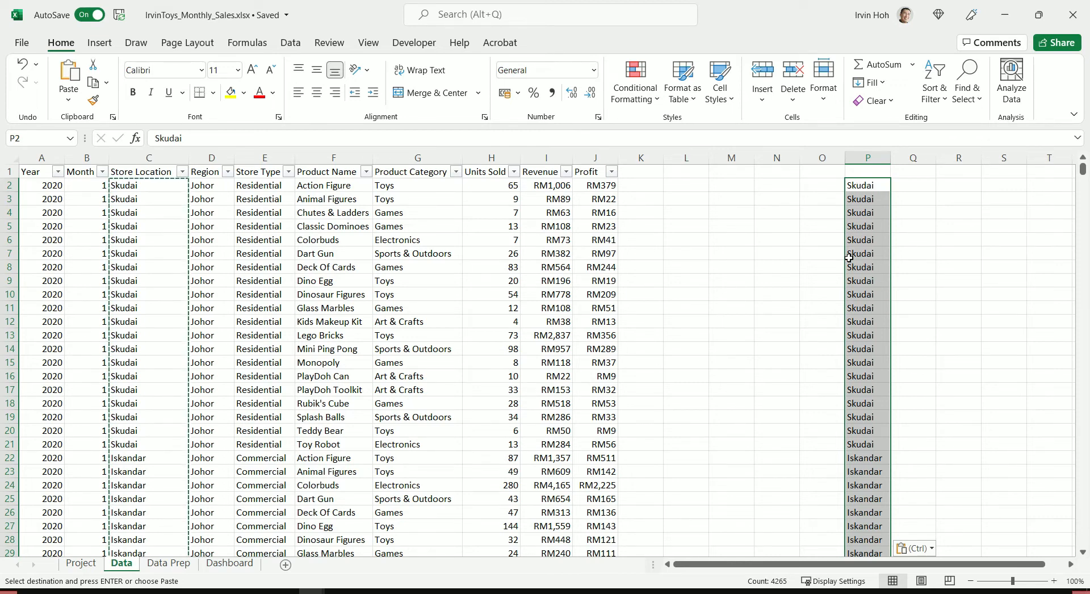
Remove the duplicate store names from the pasted list in column P, treating the data as having no headers.
{"action": "left_click", "coordinate": [290, 43]}
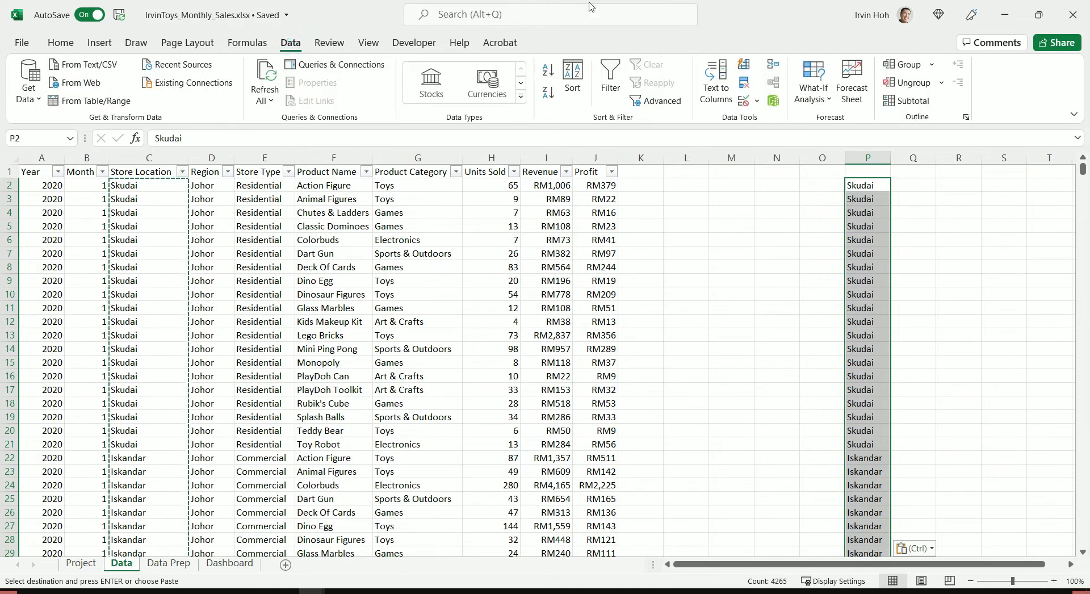
{"action": "left_click", "coordinate": [747, 87]}
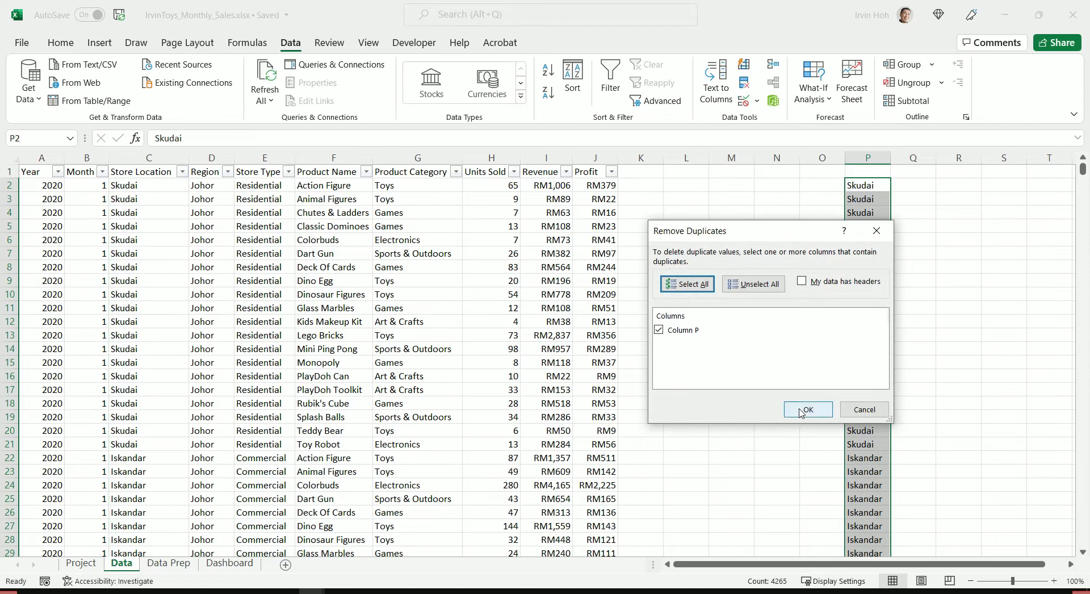
{"action": "left_click", "coordinate": [808, 409]}
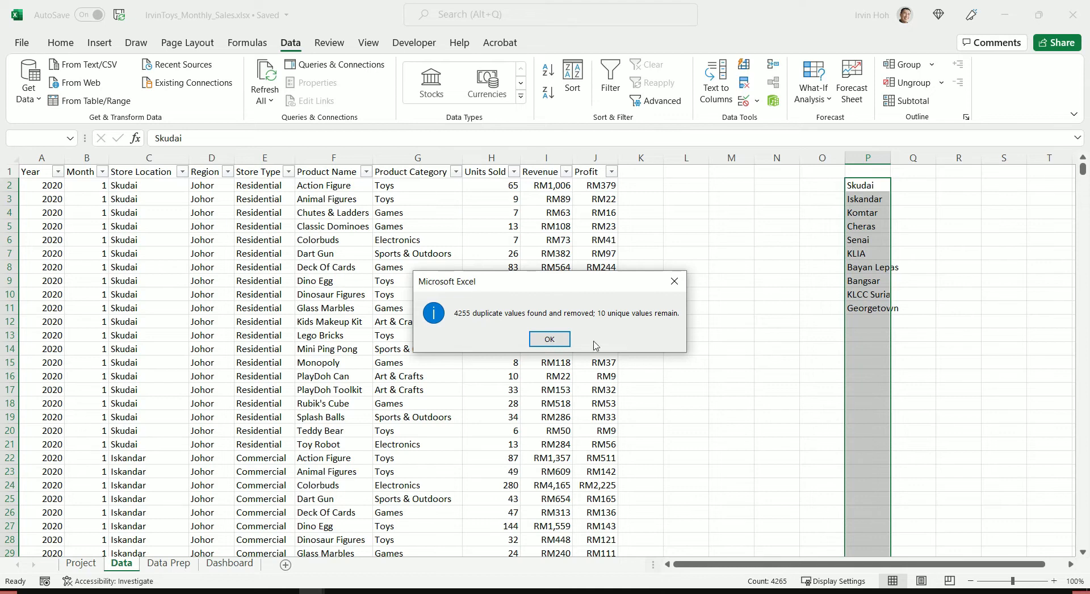
{"action": "left_click", "coordinate": [549, 339]}
{"action": "left_click", "coordinate": [903, 213]}
Copy the unique store names in P2:P11 and paste them into the Data Prep sheet's Store Performance table starting at L4.
{"action": "left_click_drag", "start_coordinate": [872, 184], "coordinate": [879, 308]}
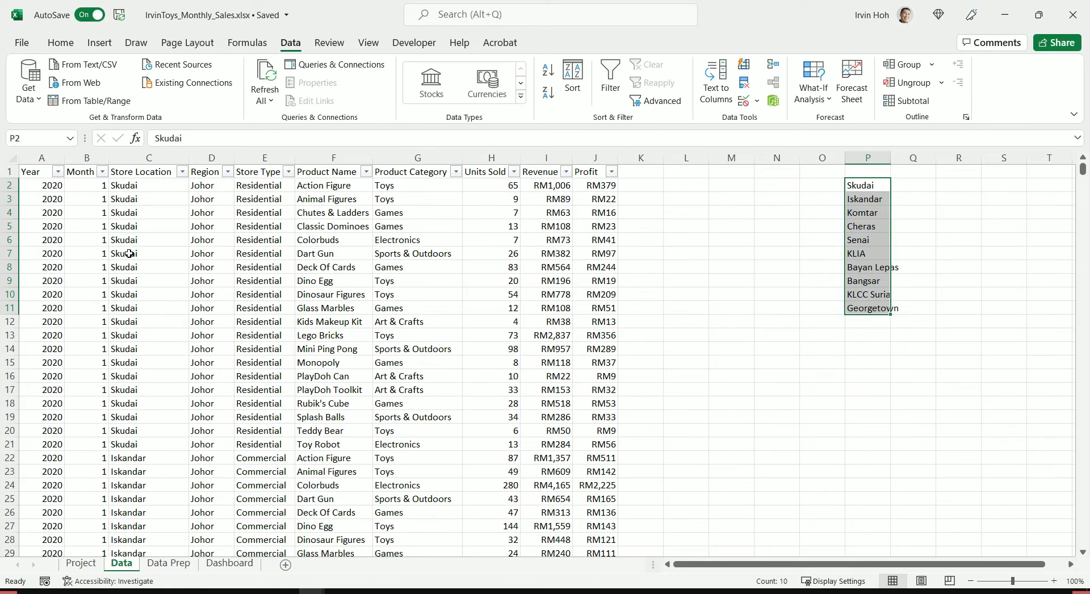
{"action": "key", "text": "ctrl+c"}
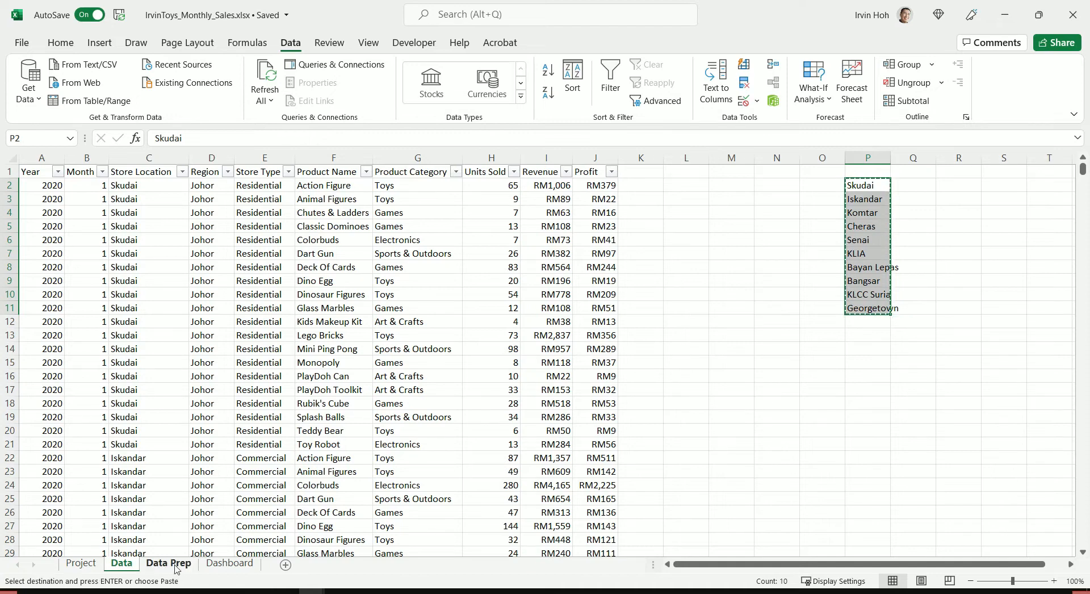
{"action": "left_click", "coordinate": [176, 568]}
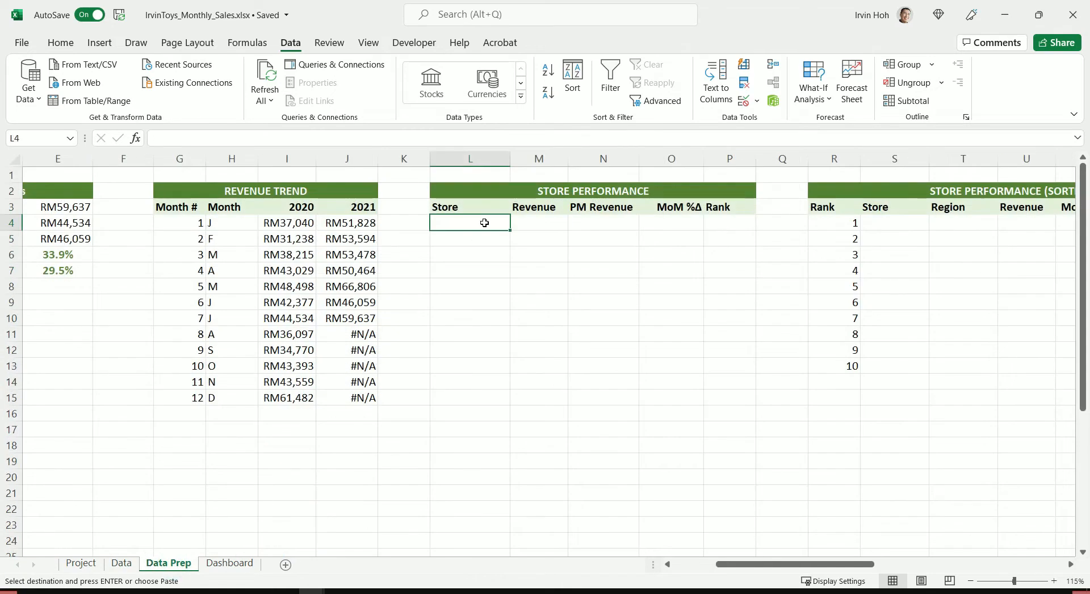
{"action": "key", "text": "Return"}
{"action": "left_click_drag", "start_coordinate": [484, 227], "coordinate": [486, 369]}
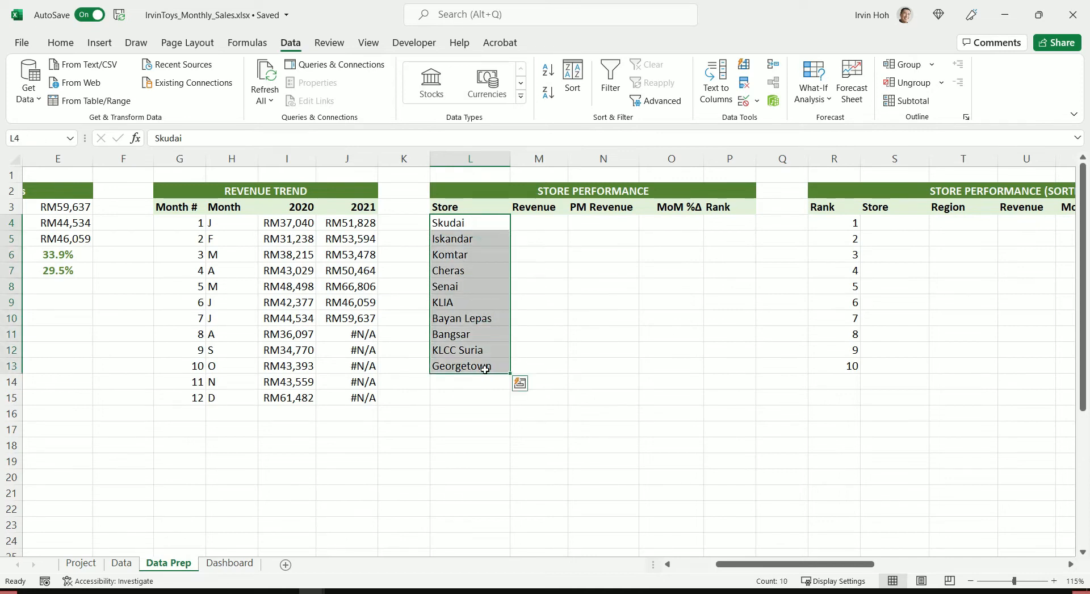
{"action": "left_click", "coordinate": [487, 289]}
{"action": "left_click_drag", "start_coordinate": [484, 225], "coordinate": [486, 364]}
{"action": "left_click", "coordinate": [489, 415]}
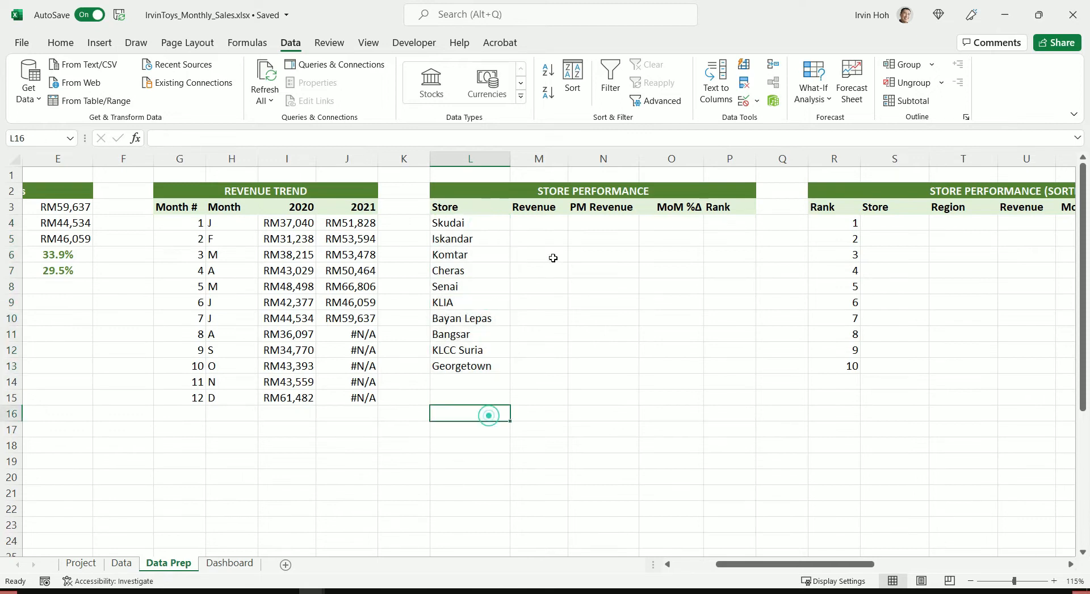
Review the Store Performance cells in row 4 under Revenue, PM Revenue, MoM %Δ and Rank.
{"action": "left_click", "coordinate": [558, 222]}
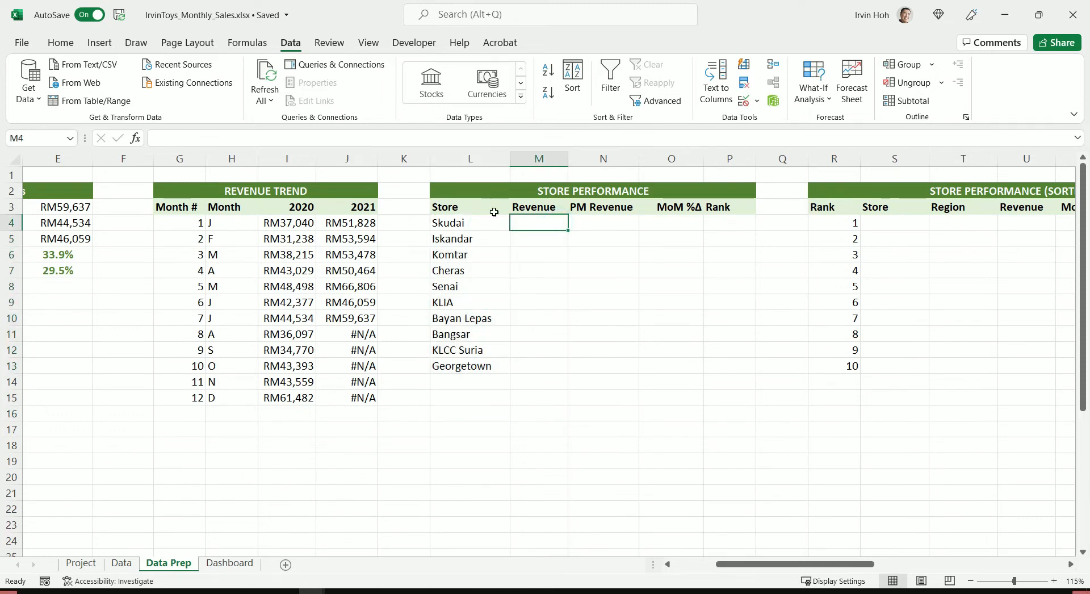
{"action": "left_click", "coordinate": [605, 221]}
{"action": "left_click", "coordinate": [674, 223]}
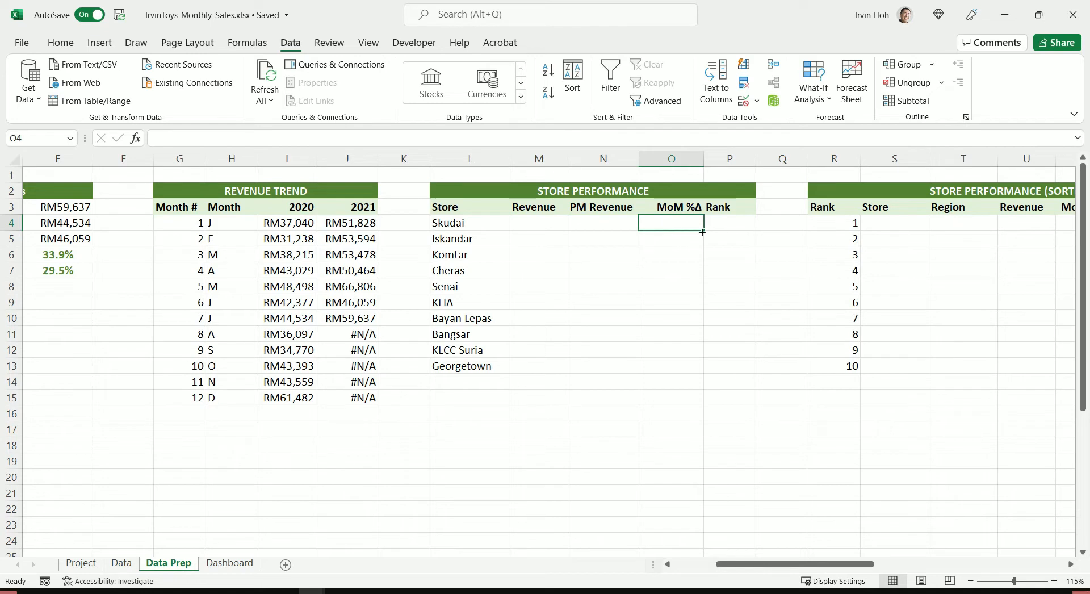
{"action": "left_click", "coordinate": [731, 230]}
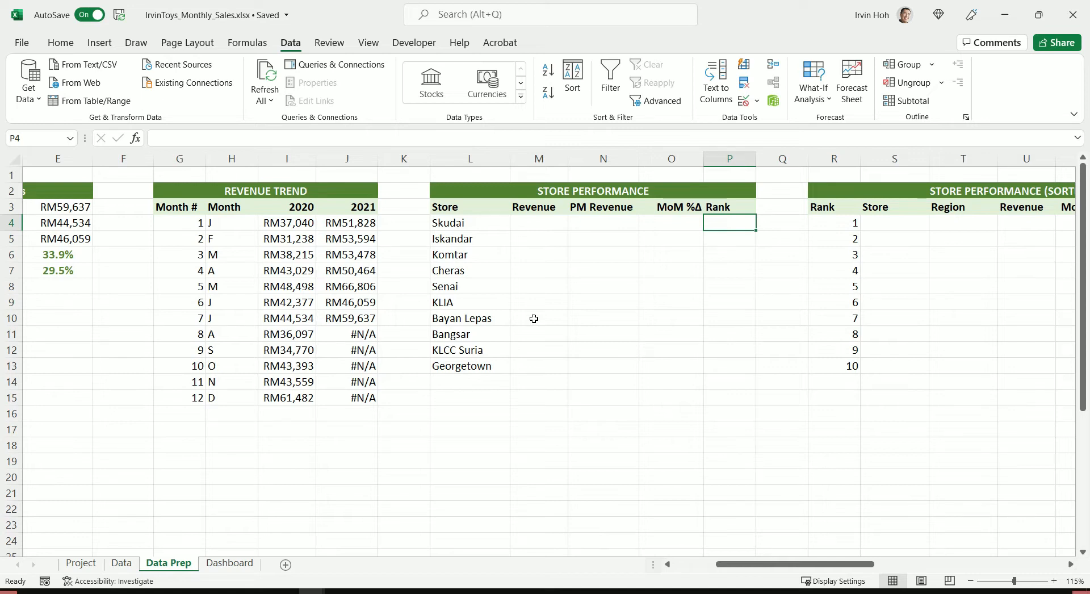
Examine the SUMIFS formula text stored in M1, starting with its Data[Revenue] sum range.
{"action": "left_click", "coordinate": [541, 176]}
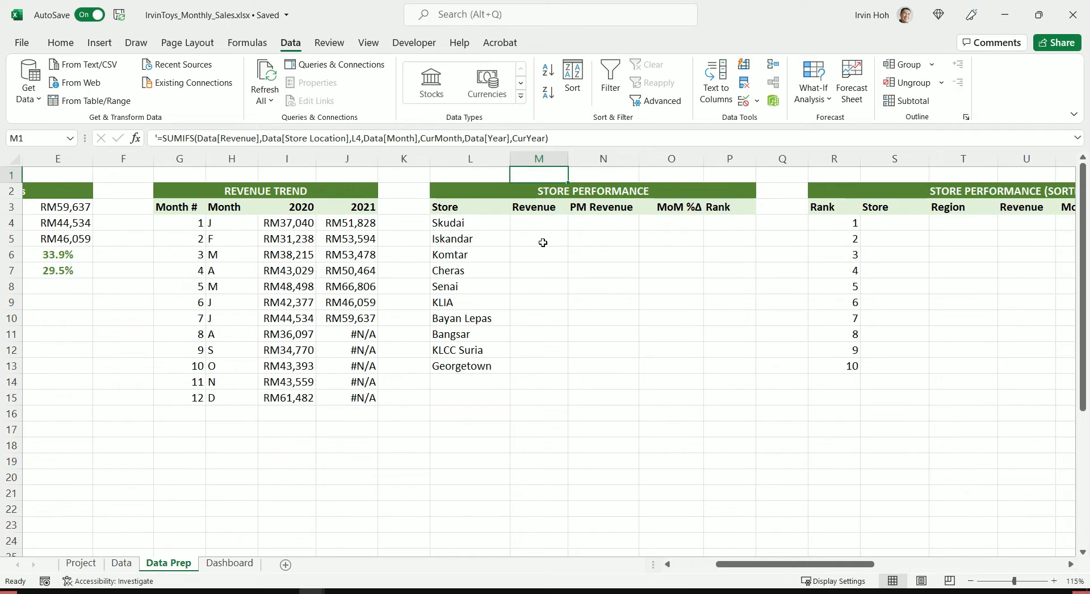
{"action": "left_click", "coordinate": [165, 138]}
{"action": "left_click", "coordinate": [208, 138]}
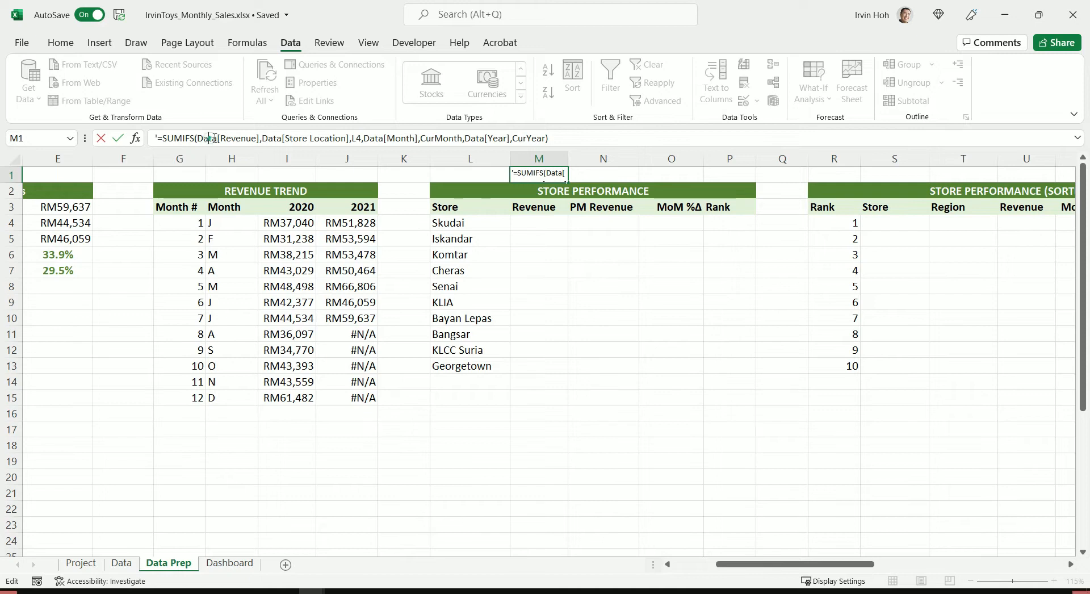
{"action": "double_click", "coordinate": [216, 138]}
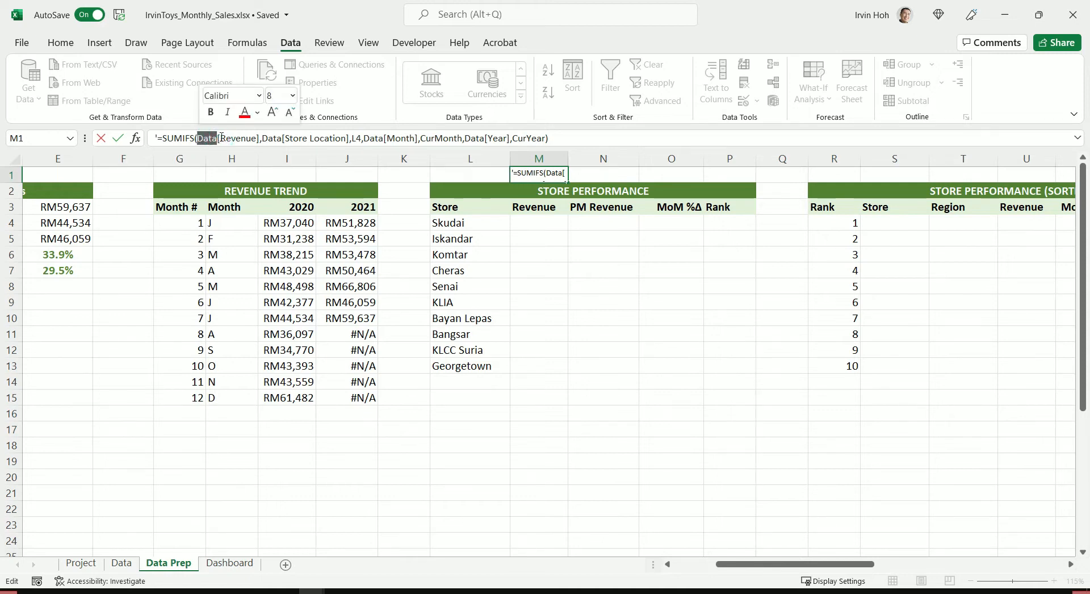
Place the formula prepared in M1 into M4: =SUMIFS(Data[Revenue],Data[Store Location],L4,Data[Month],CurMonth,Data[Year],CurYear).
{"action": "left_click_drag", "start_coordinate": [222, 138], "coordinate": [258, 140]}
{"action": "left_click", "coordinate": [262, 138]}
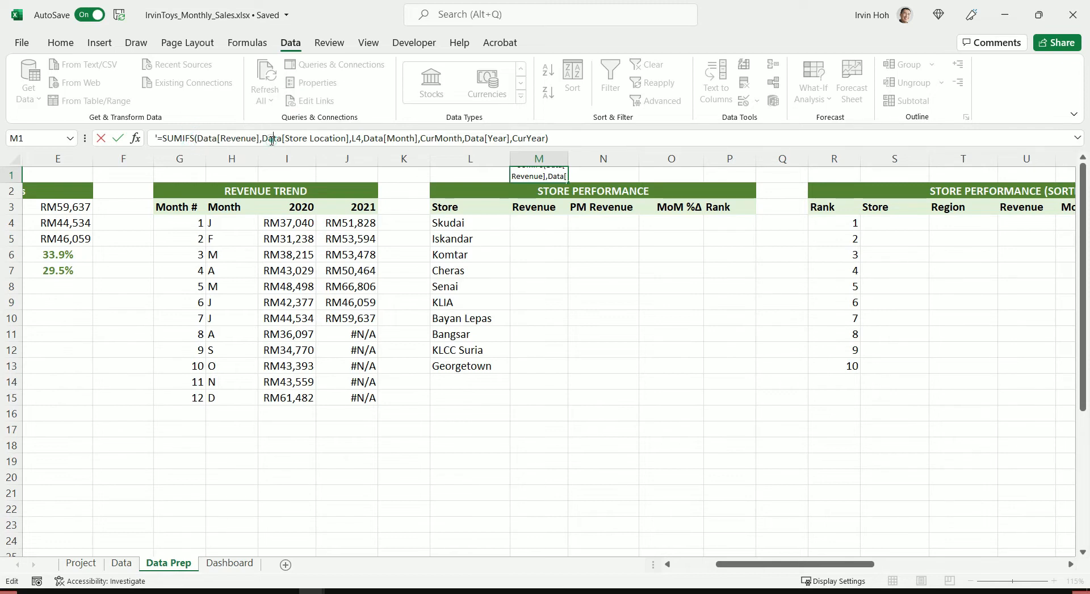
{"action": "left_click_drag", "start_coordinate": [261, 139], "coordinate": [348, 139]}
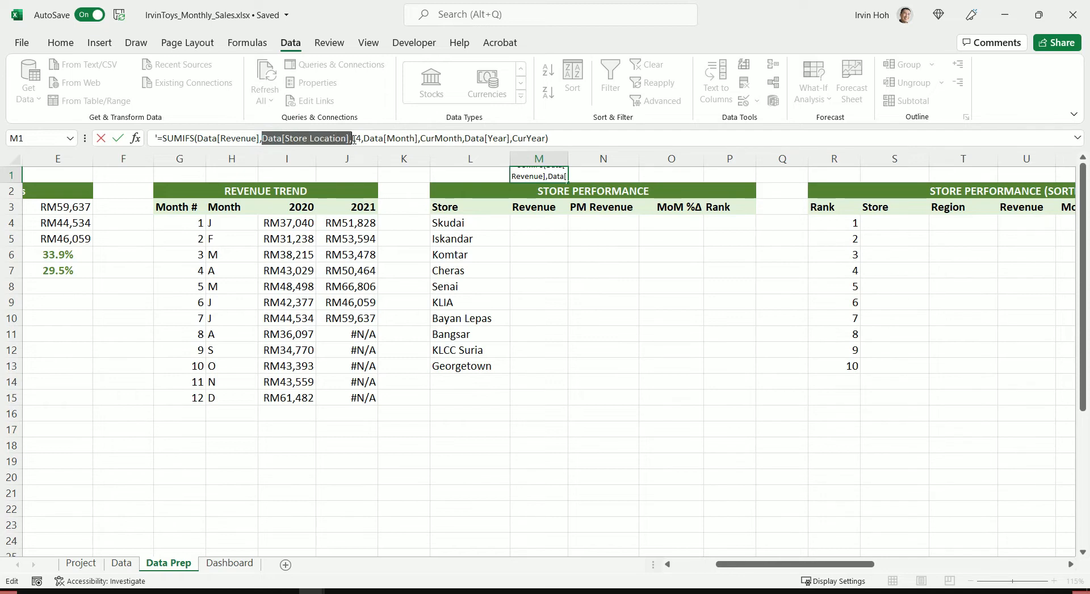
{"action": "left_click_drag", "start_coordinate": [361, 139], "coordinate": [361, 138]}
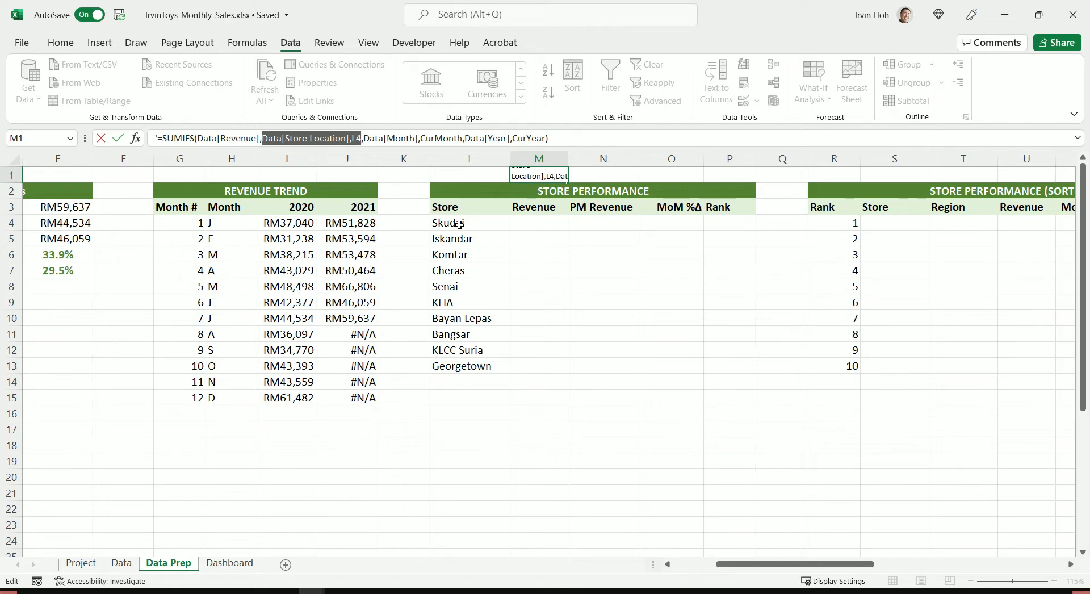
{"action": "left_click", "coordinate": [407, 138]}
{"action": "left_click_drag", "start_coordinate": [366, 138], "coordinate": [161, 141]}
{"action": "left_click", "coordinate": [552, 137]}
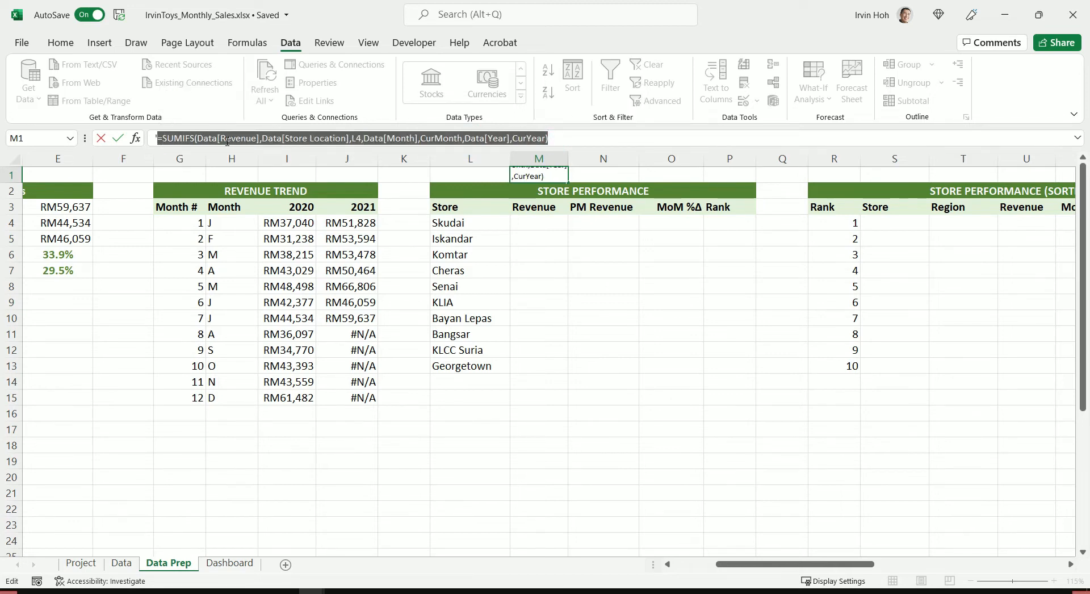
{"action": "key", "text": "ctrl+x"}
{"action": "left_click", "coordinate": [550, 224]}
{"action": "double_click", "coordinate": [550, 224]}
{"action": "key", "text": "ctrl+v"}
{"action": "key", "text": "Return"}
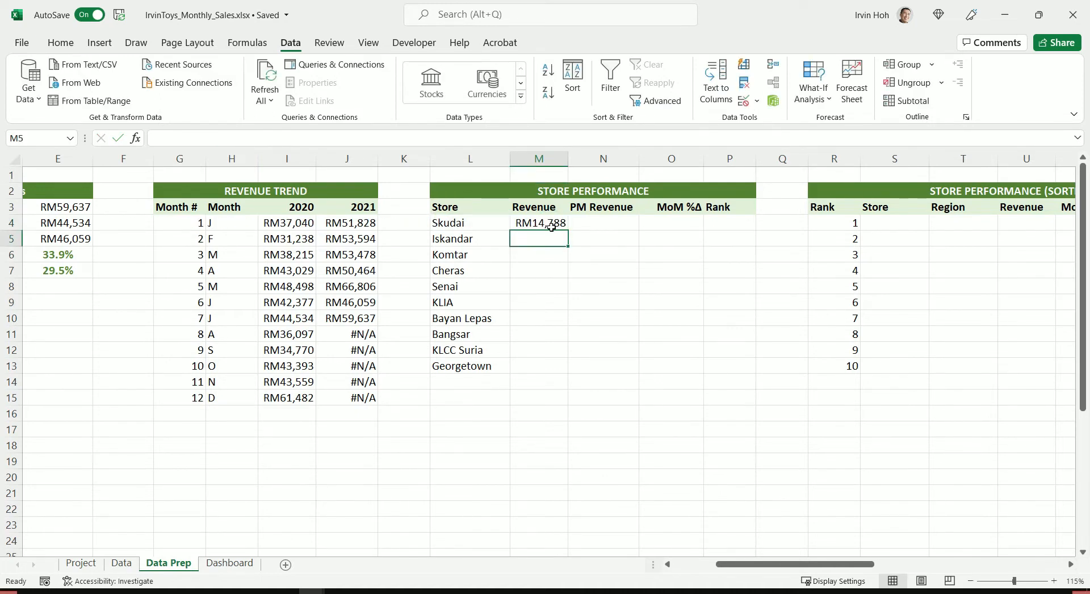
Fill the Revenue formula from M4 down to M13 for all stores in the Store Performance table.
{"action": "left_click", "coordinate": [550, 223]}
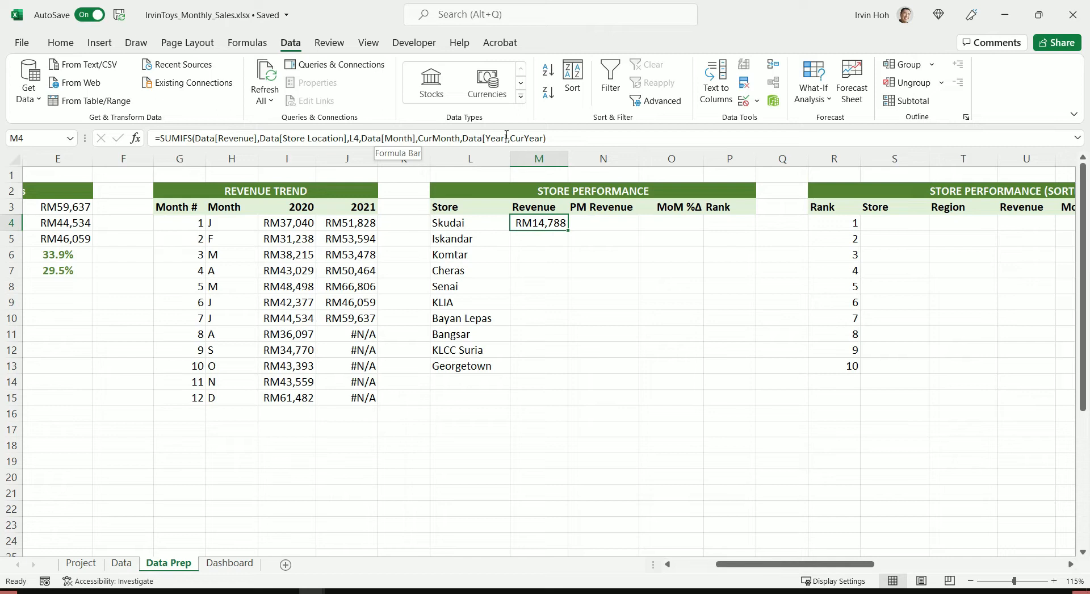
{"action": "left_click_drag", "start_coordinate": [567, 229], "coordinate": [573, 377]}
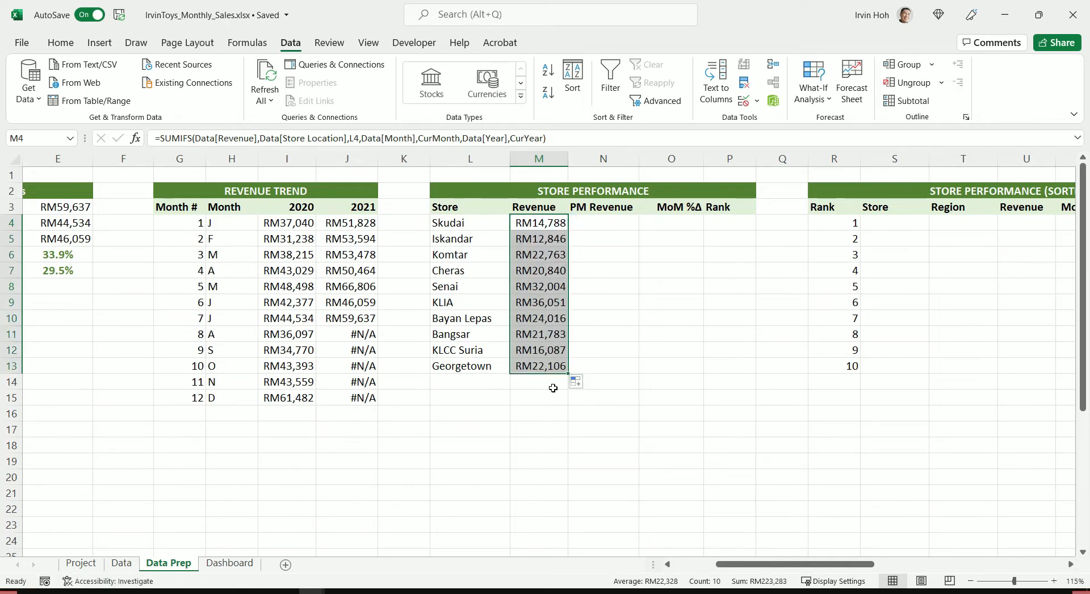
{"action": "left_click", "coordinate": [572, 253]}
Place the formula prepared in N1 into N4: =SUMIFS(Data[Revenue],Data[Store Location],L4,Data[Month],PrevMonth,Data[Year],PMYear).
{"action": "left_click", "coordinate": [585, 224]}
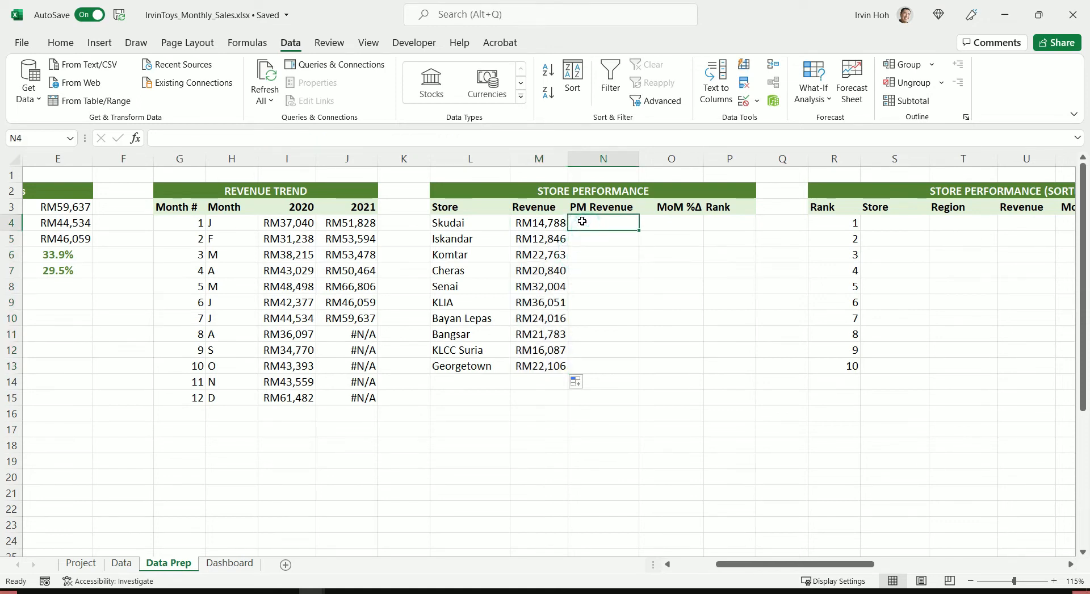
{"action": "left_click", "coordinate": [605, 172]}
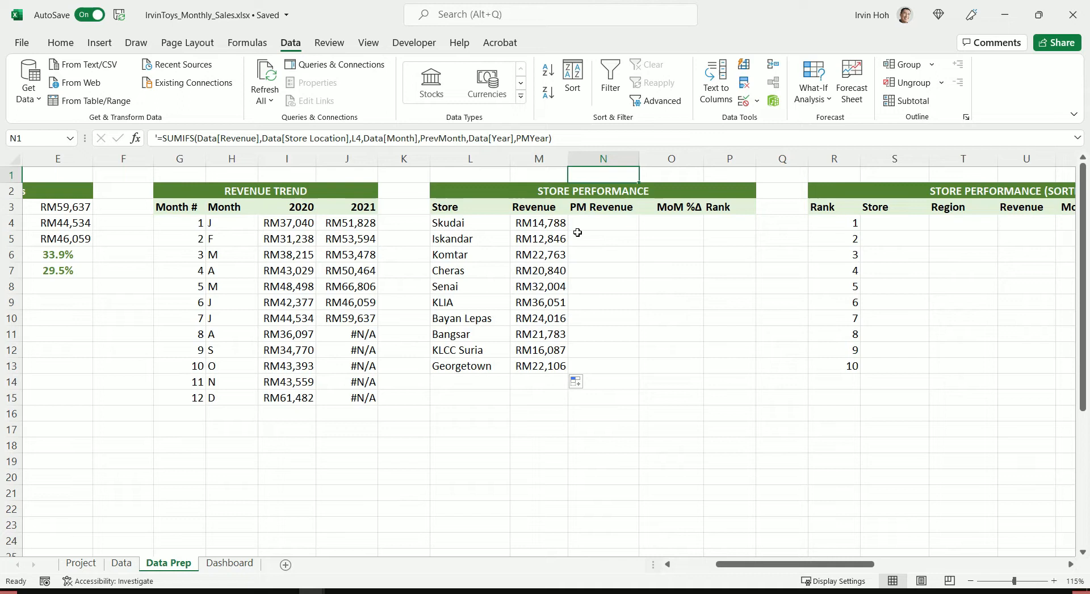
{"action": "left_click", "coordinate": [547, 226]}
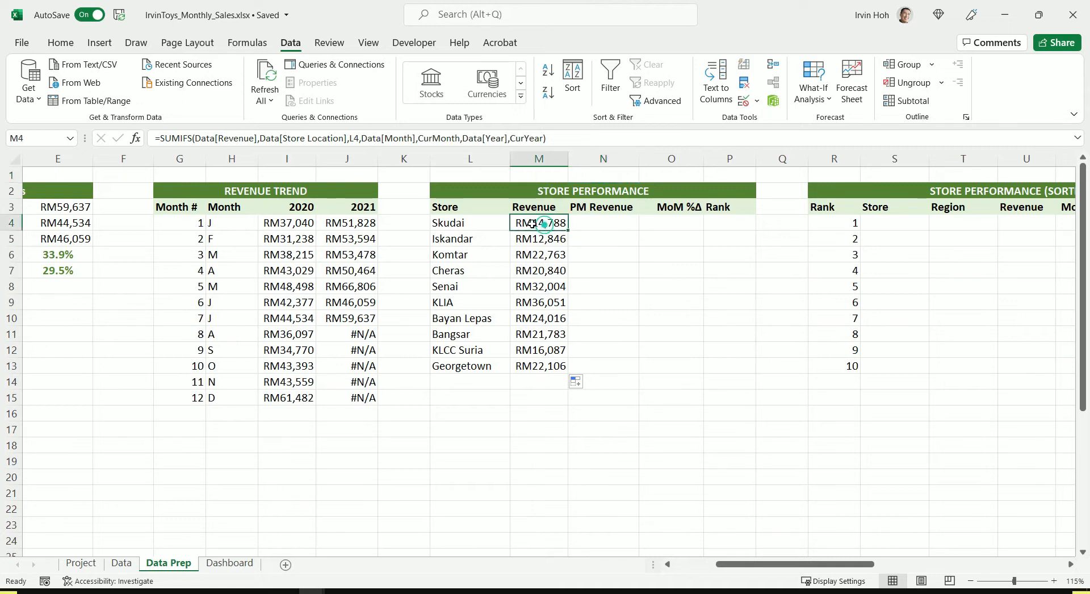
{"action": "left_click", "coordinate": [586, 223]}
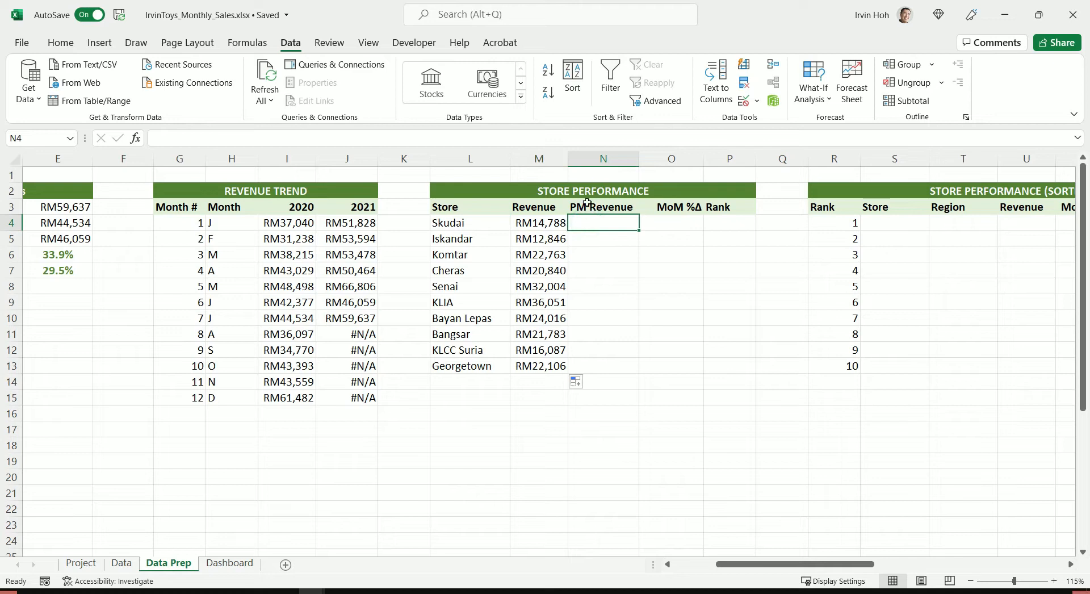
{"action": "left_click", "coordinate": [599, 173]}
{"action": "left_click", "coordinate": [367, 138]}
{"action": "left_click_drag", "start_coordinate": [366, 138], "coordinate": [550, 137]}
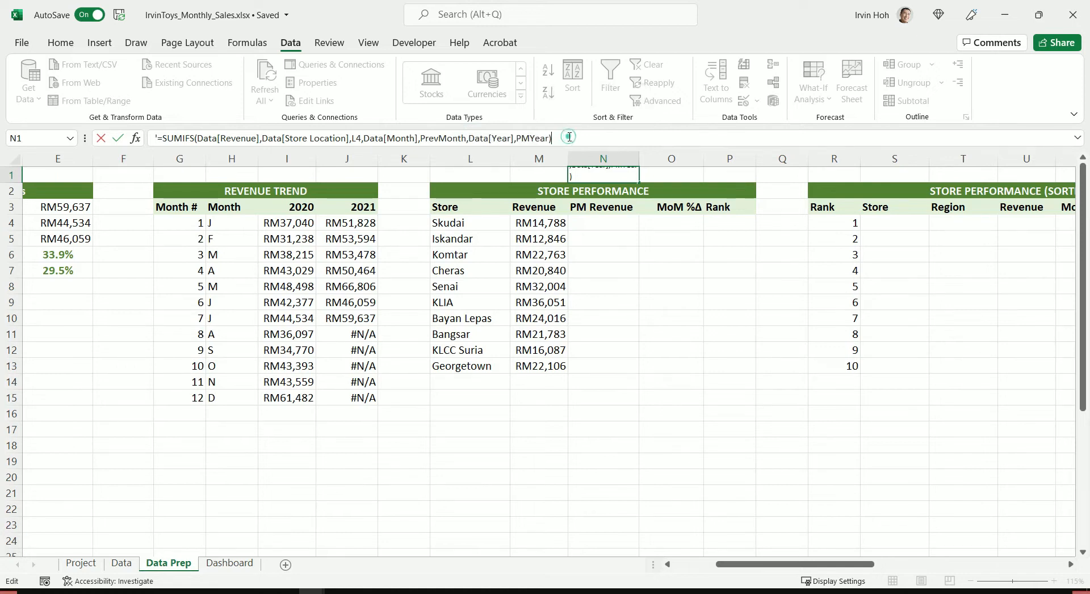
{"action": "mouse_move", "coordinate": [755, 565]}
{"action": "left_mouse_down"}
{"action": "mouse_move", "coordinate": [695, 566]}
{"action": "mouse_move", "coordinate": [738, 566]}
{"action": "left_mouse_up"}
{"action": "left_click_drag", "start_coordinate": [552, 138], "coordinate": [160, 154]}
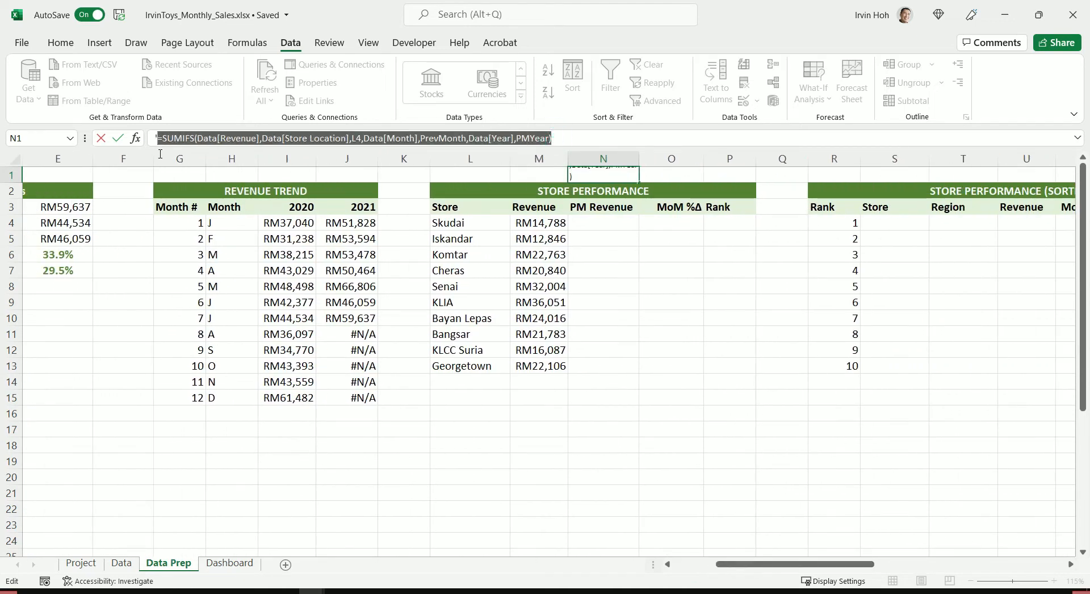
{"action": "key", "text": "ctrl+c"}
{"action": "left_click", "coordinate": [620, 225]}
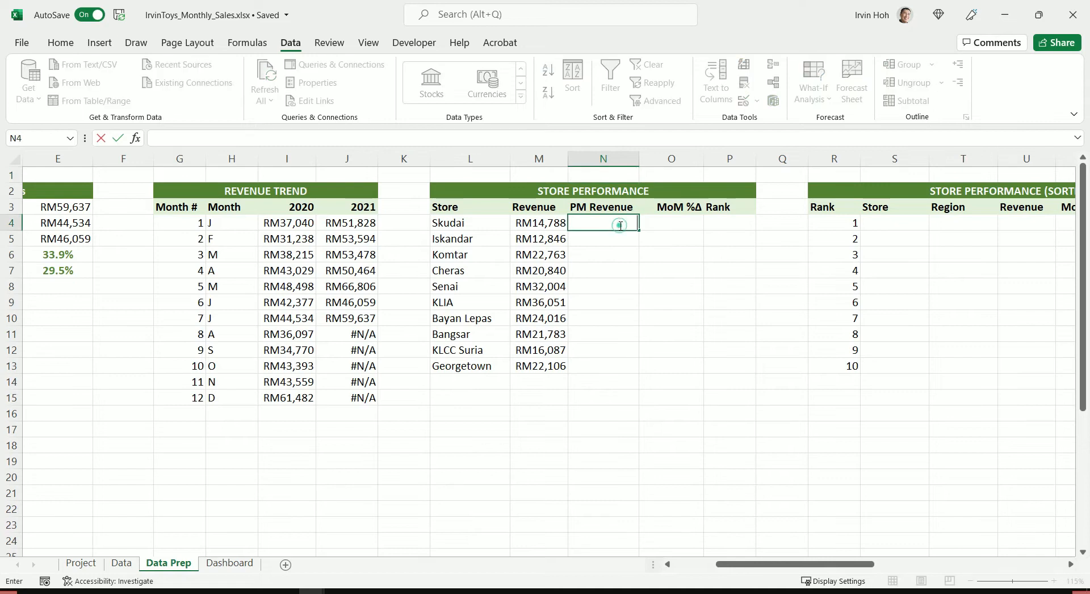
{"action": "key", "text": "ctrl+v"}
{"action": "key", "text": "Return"}
Fill the PM Revenue formula from N4 down to N13 for the remaining stores.
{"action": "left_click", "coordinate": [618, 224]}
{"action": "left_click_drag", "start_coordinate": [639, 229], "coordinate": [645, 376]}
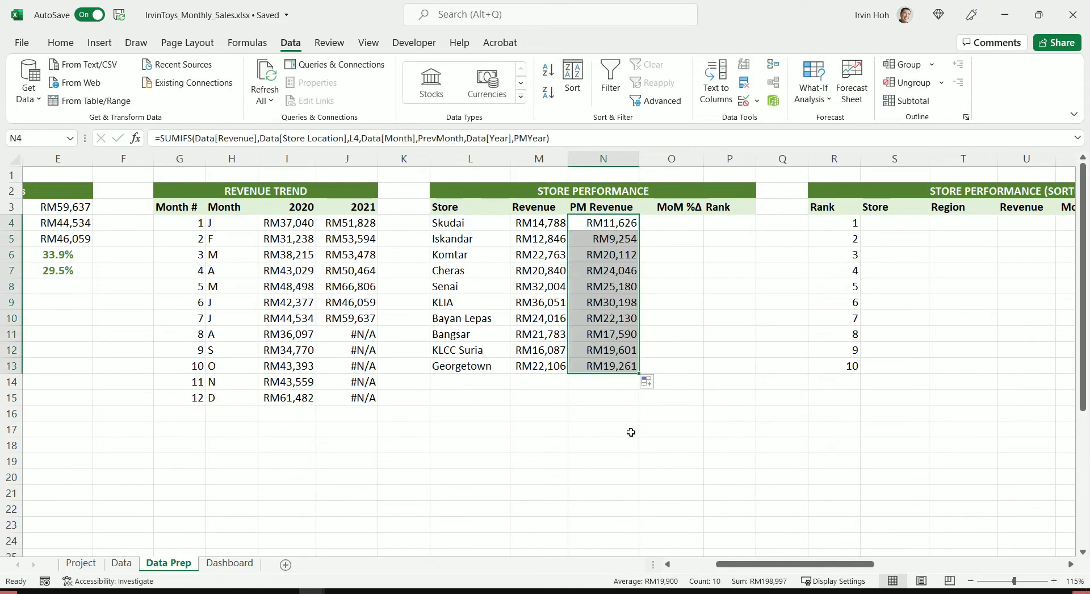
{"action": "left_click", "coordinate": [582, 407]}
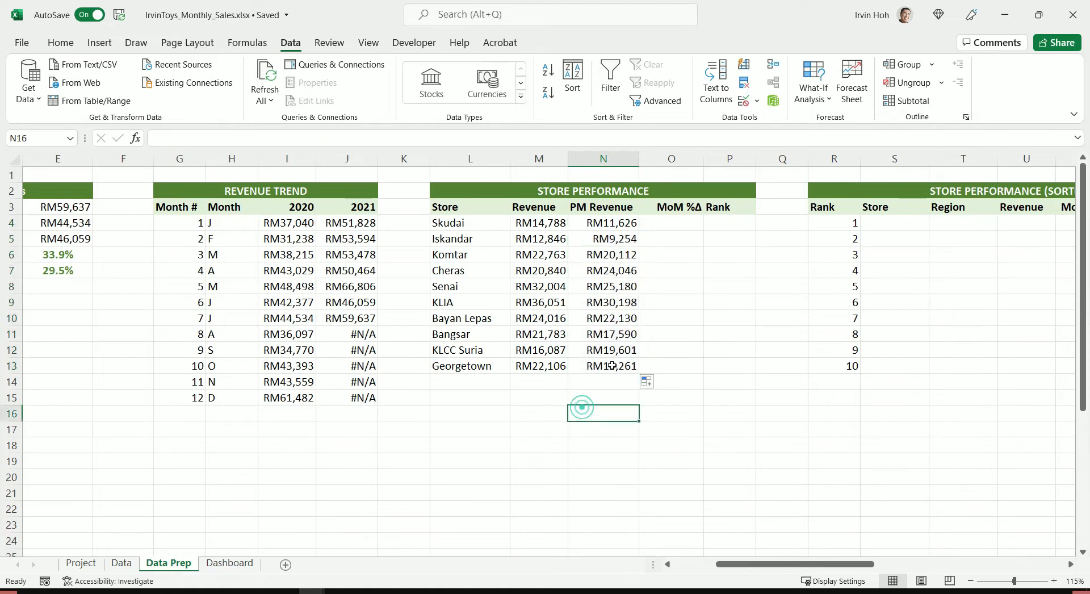
Place the month-over-month change formula prepared in O1 into O4: =M4/N4-1.
{"action": "left_click", "coordinate": [607, 223]}
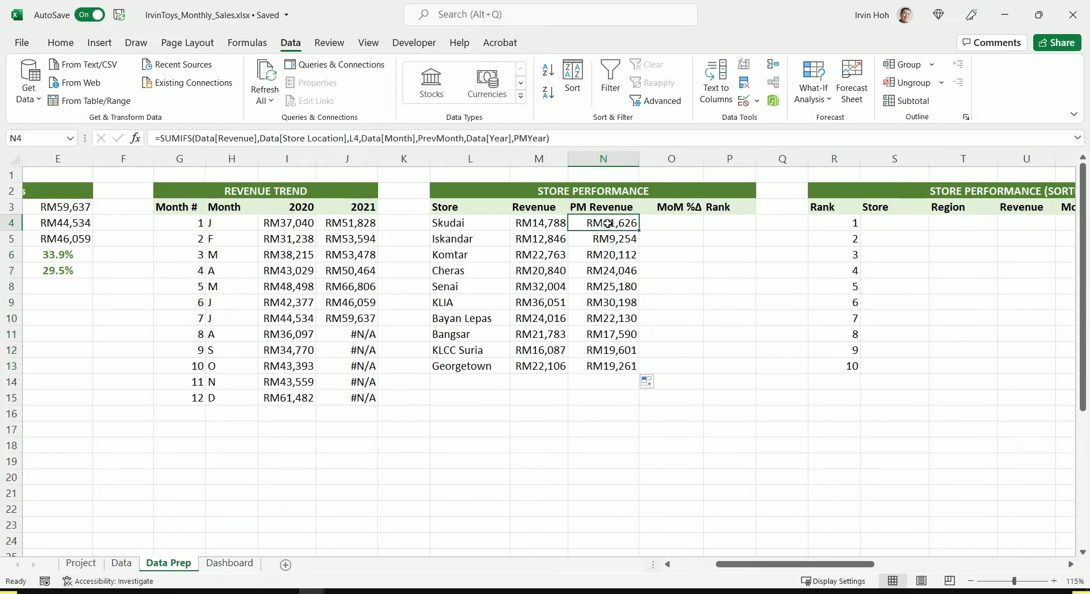
{"action": "left_click", "coordinate": [547, 226]}
{"action": "left_click", "coordinate": [665, 227]}
{"action": "left_click", "coordinate": [665, 226]}
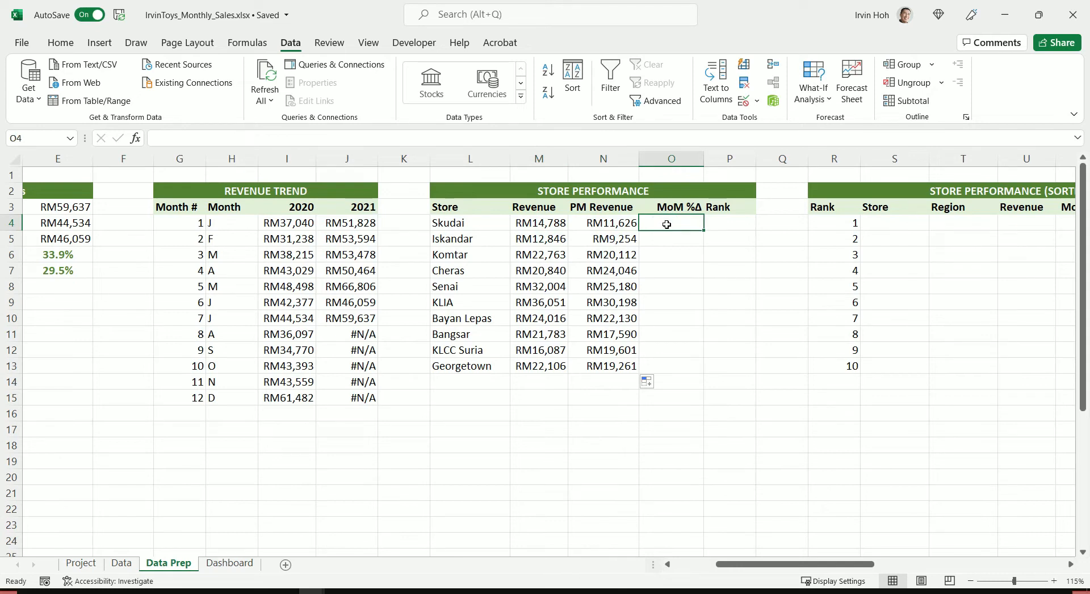
{"action": "left_click", "coordinate": [688, 173]}
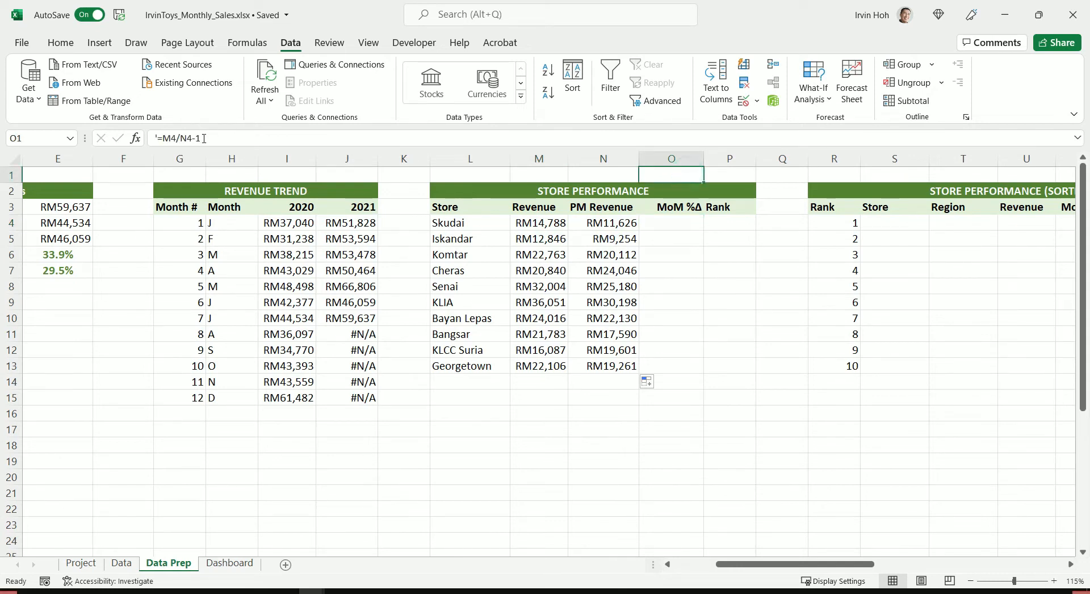
{"action": "left_click_drag", "start_coordinate": [204, 138], "coordinate": [156, 138]}
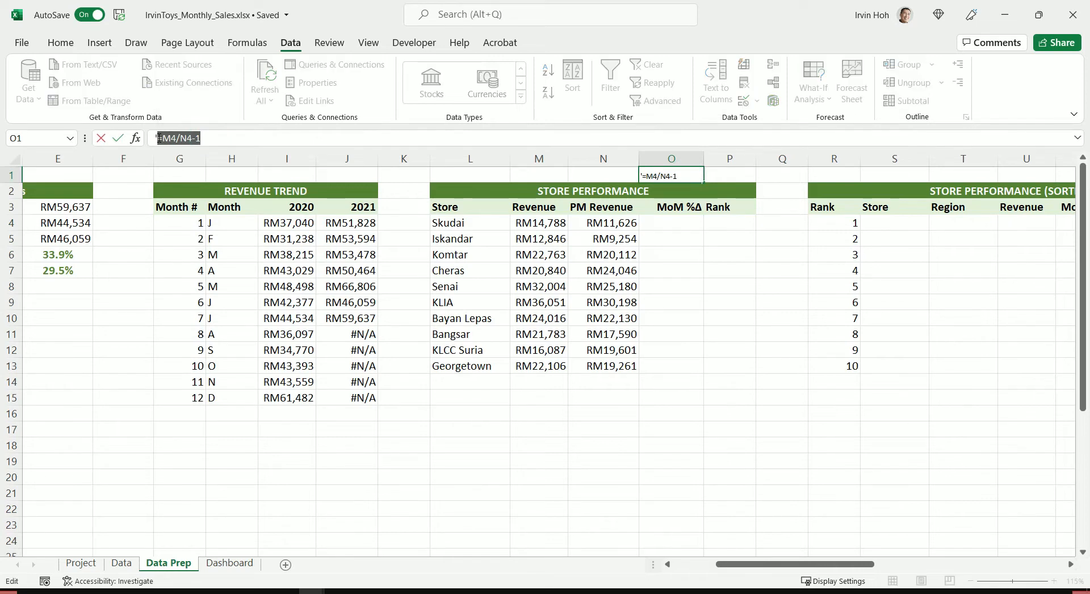
{"action": "key", "text": "ctrl+x"}
{"action": "double_click", "coordinate": [675, 223]}
{"action": "key", "text": "ctrl+v"}
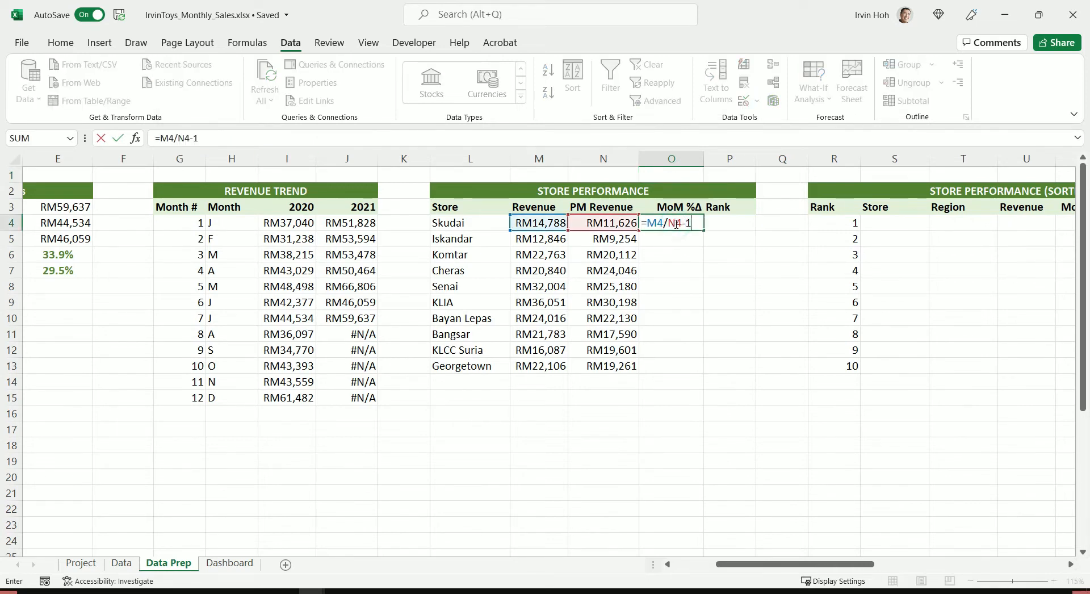
{"action": "key", "text": "Return"}
Fill the MoM %Δ formula from O4 down to O13 in the Store Performance table.
{"action": "left_click", "coordinate": [693, 224]}
{"action": "left_click_drag", "start_coordinate": [704, 231], "coordinate": [704, 373]}
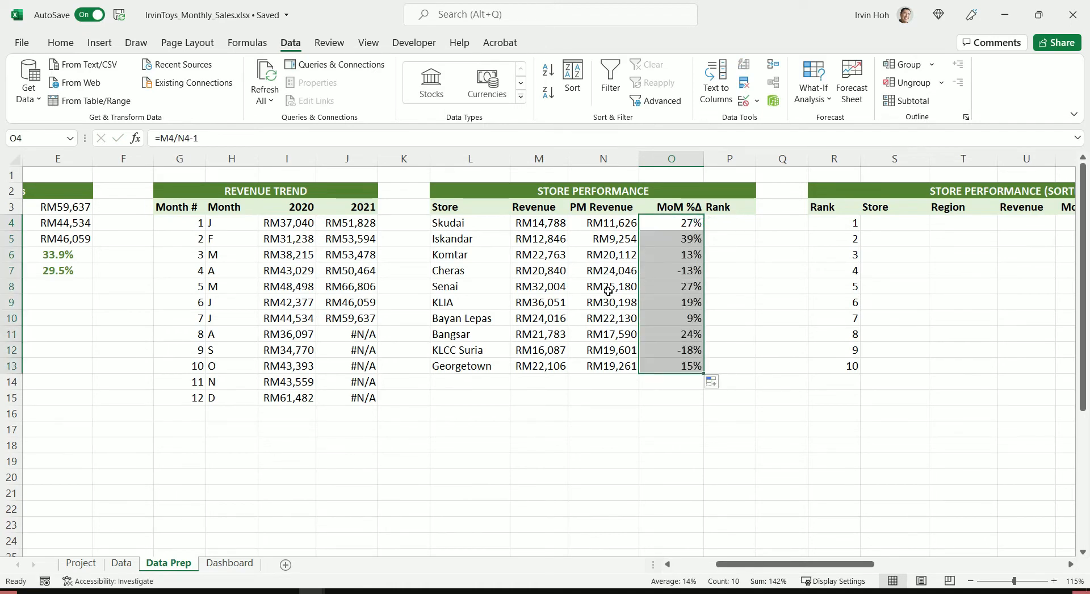
{"action": "left_click", "coordinate": [646, 433]}
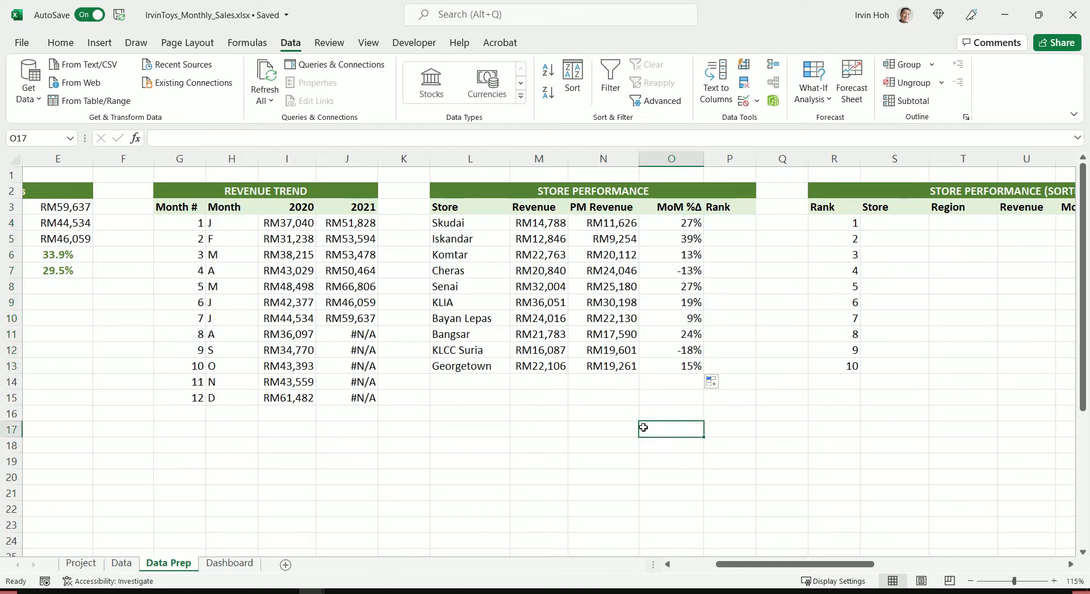
{"action": "left_click_drag", "start_coordinate": [473, 221], "coordinate": [486, 363]}
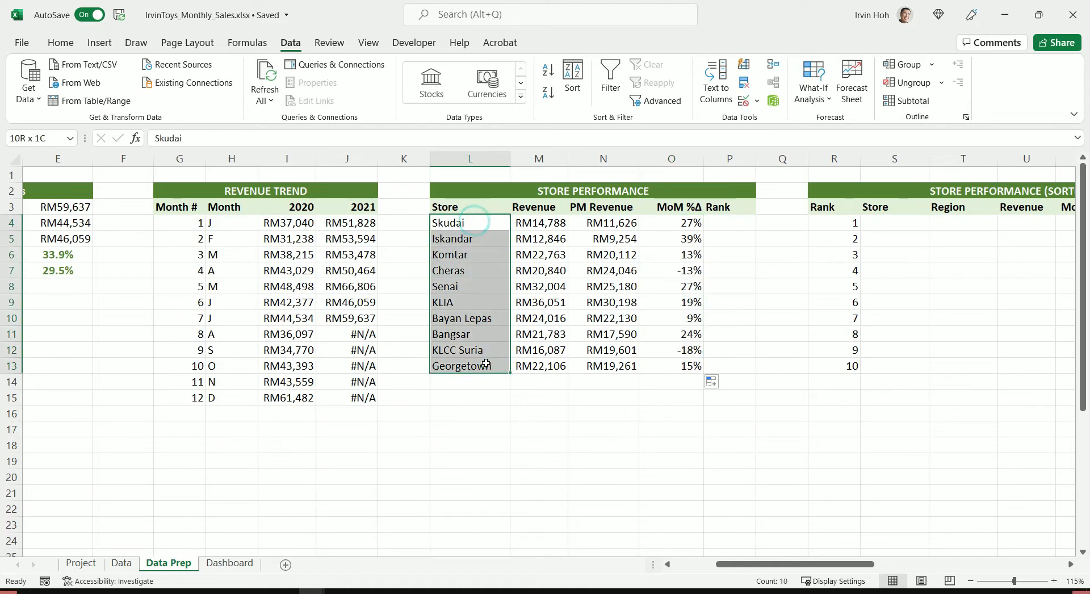
{"action": "left_click_drag", "start_coordinate": [690, 222], "coordinate": [694, 319]}
{"action": "left_click", "coordinate": [691, 296]}
{"action": "left_click", "coordinate": [683, 317]}
{"action": "left_click", "coordinate": [695, 242]}
Place the ranking formula prepared in P1 into P4: =RANK.AVG(M4,$M$4:$M$13,1).
{"action": "left_click", "coordinate": [739, 221]}
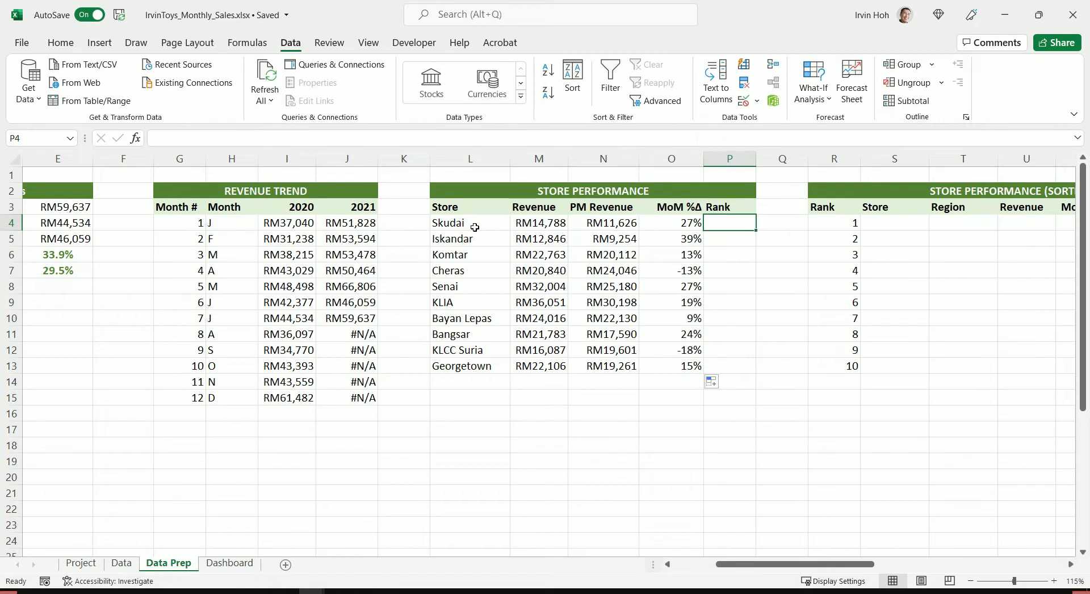
{"action": "left_click", "coordinate": [731, 176]}
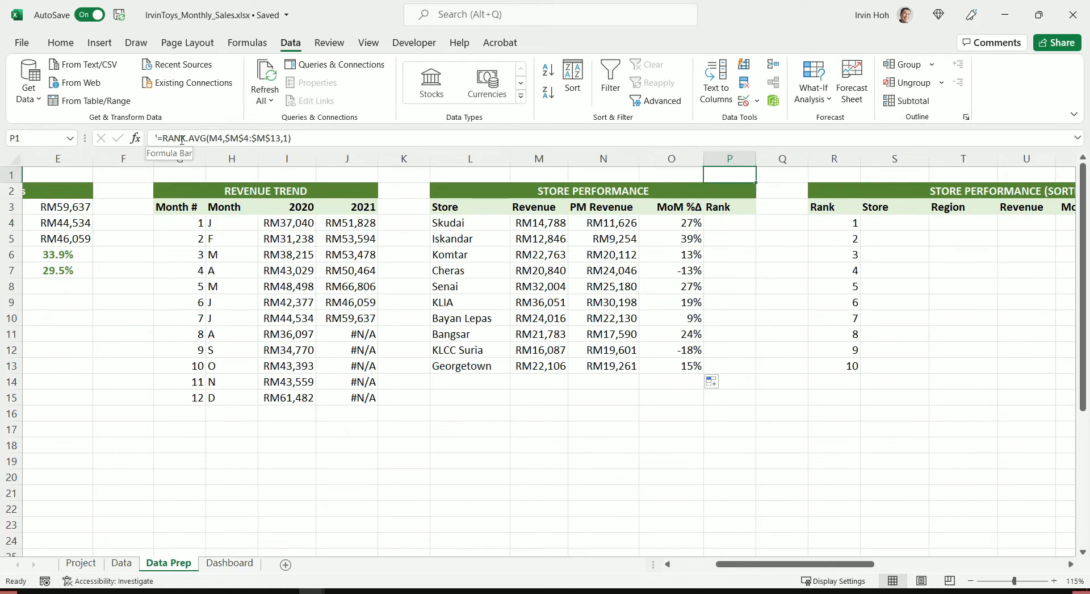
{"action": "left_click_drag", "start_coordinate": [201, 140], "coordinate": [196, 138]}
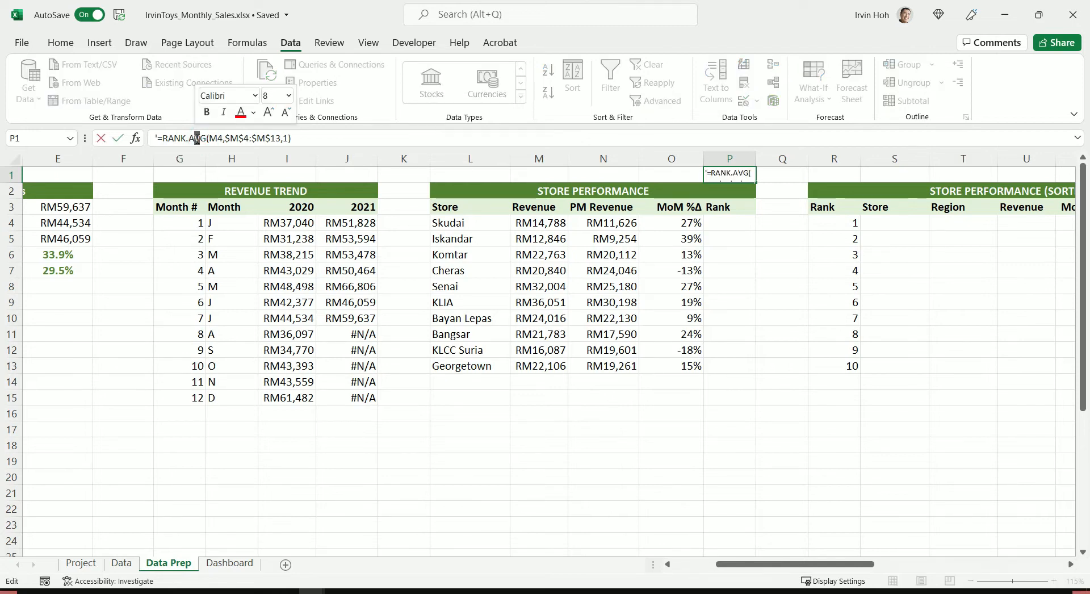
{"action": "left_click", "coordinate": [304, 139]}
{"action": "left_click", "coordinate": [213, 138]}
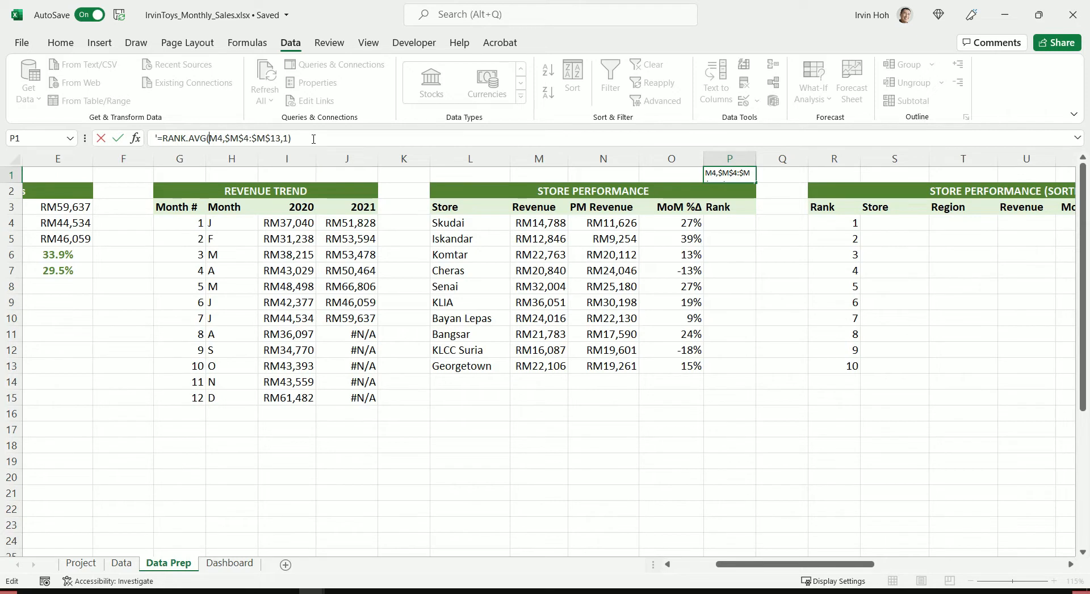
{"action": "left_click", "coordinate": [287, 138]}
{"action": "left_click_drag", "start_coordinate": [295, 137], "coordinate": [159, 137]}
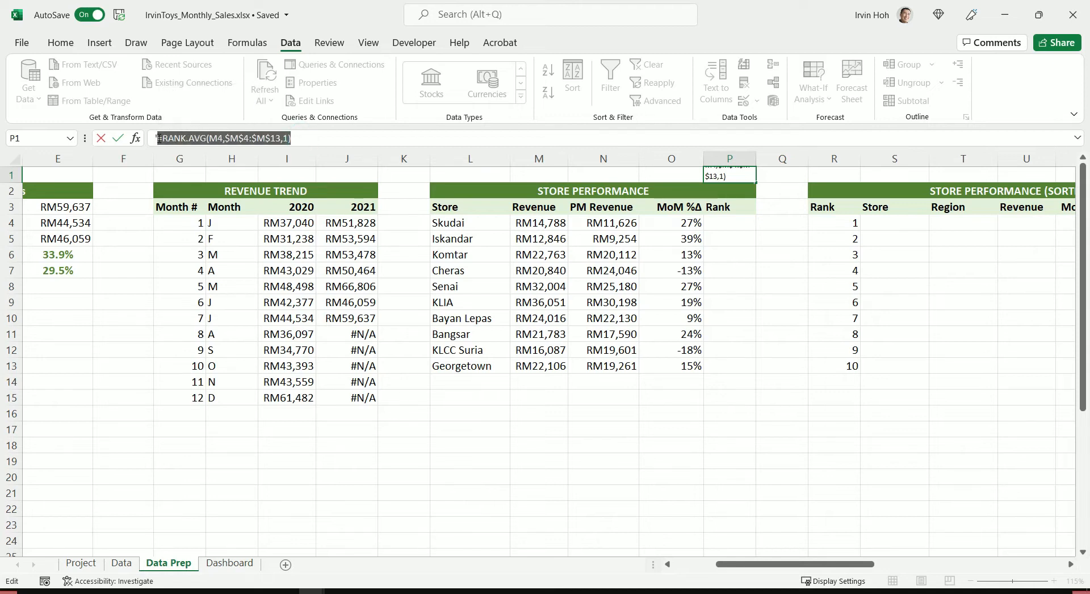
{"action": "key", "text": "ctrl+x"}
{"action": "double_click", "coordinate": [722, 226]}
{"action": "key", "text": "ctrl+v"}
{"action": "key", "text": "Return"}
Fill the Rank formula from P4 down to P13 so every store is ranked by revenue.
{"action": "left_click", "coordinate": [745, 224]}
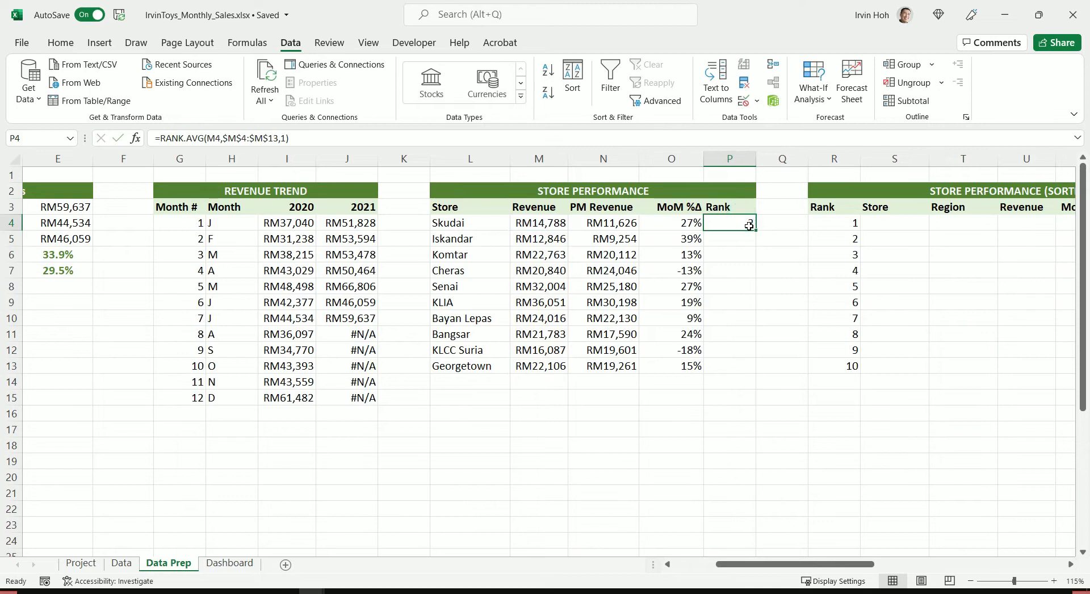
{"action": "left_click_drag", "start_coordinate": [756, 231], "coordinate": [761, 379]}
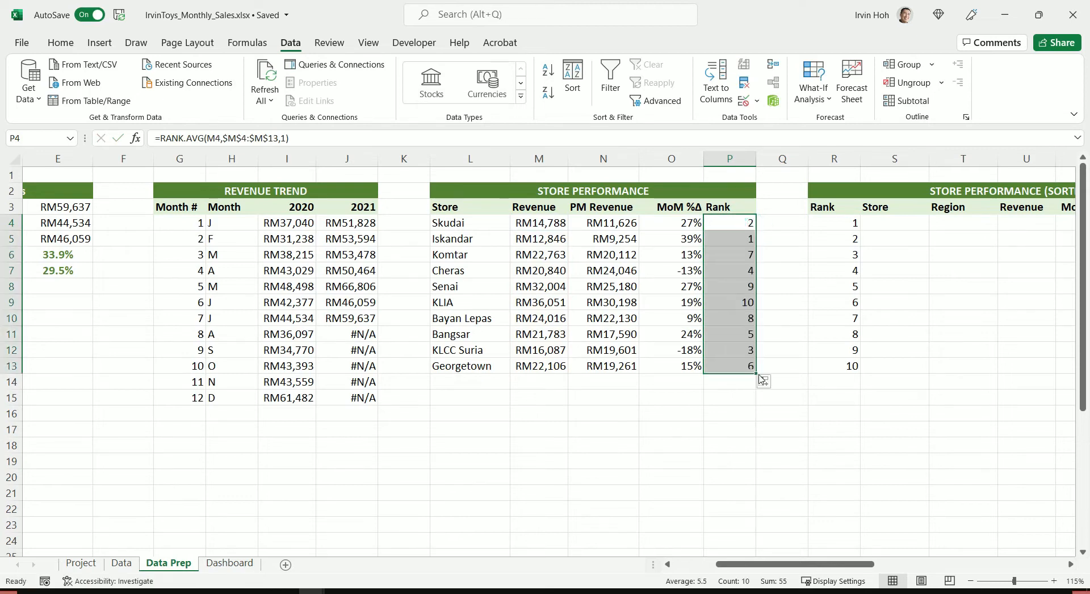
{"action": "left_click", "coordinate": [738, 302]}
{"action": "left_click", "coordinate": [743, 222]}
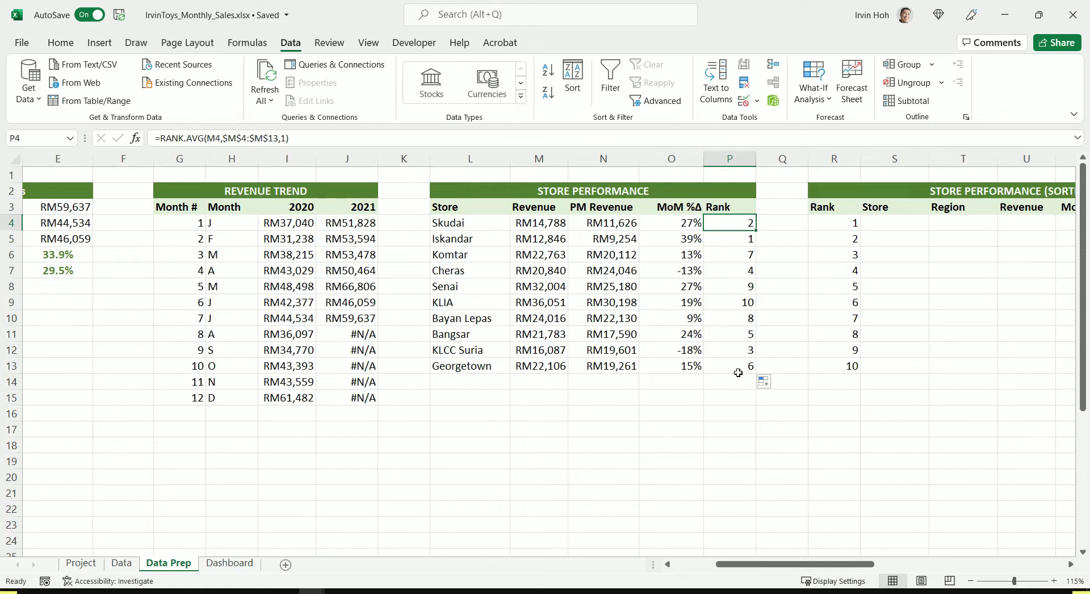
Examine the Store Performance (Sorted) table, checking the Rank column from R4 to R13.
{"action": "left_click_drag", "start_coordinate": [808, 569], "coordinate": [860, 569]}
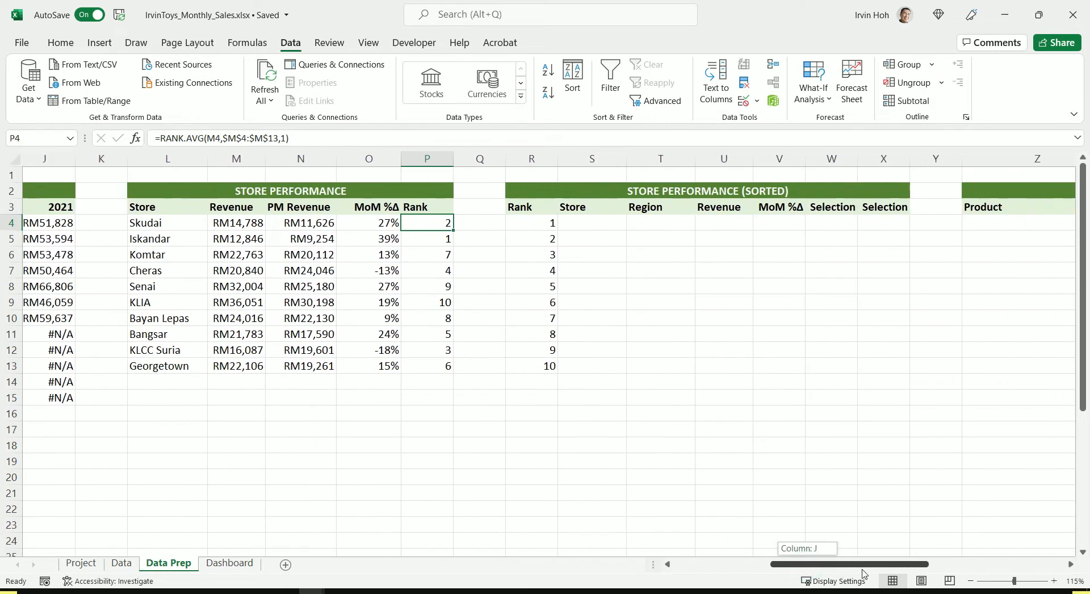
{"action": "left_click", "coordinate": [639, 189]}
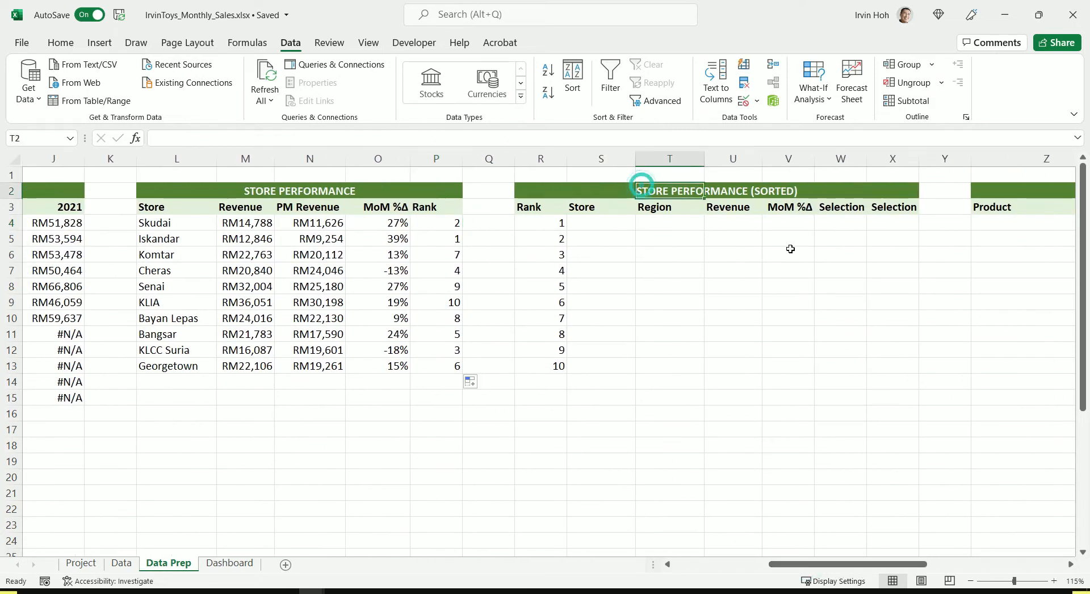
{"action": "left_click", "coordinate": [545, 196]}
{"action": "left_click", "coordinate": [559, 221]}
{"action": "left_click", "coordinate": [556, 366]}
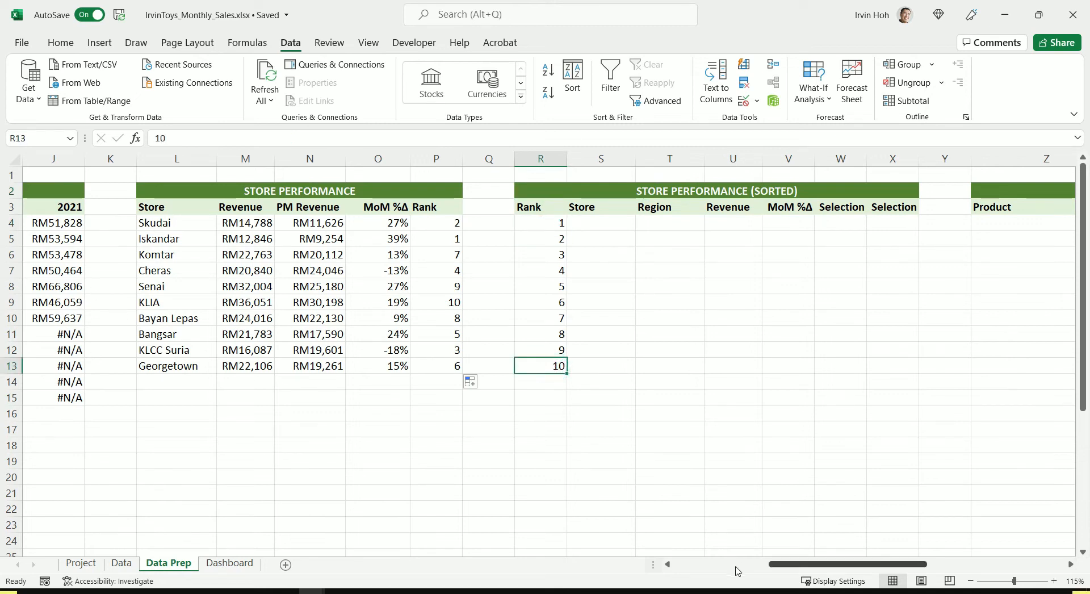
Switch the region selection in B4 to Penang and check the revenue trend and Store Performance tables.
{"action": "left_click_drag", "start_coordinate": [771, 566], "coordinate": [674, 566]}
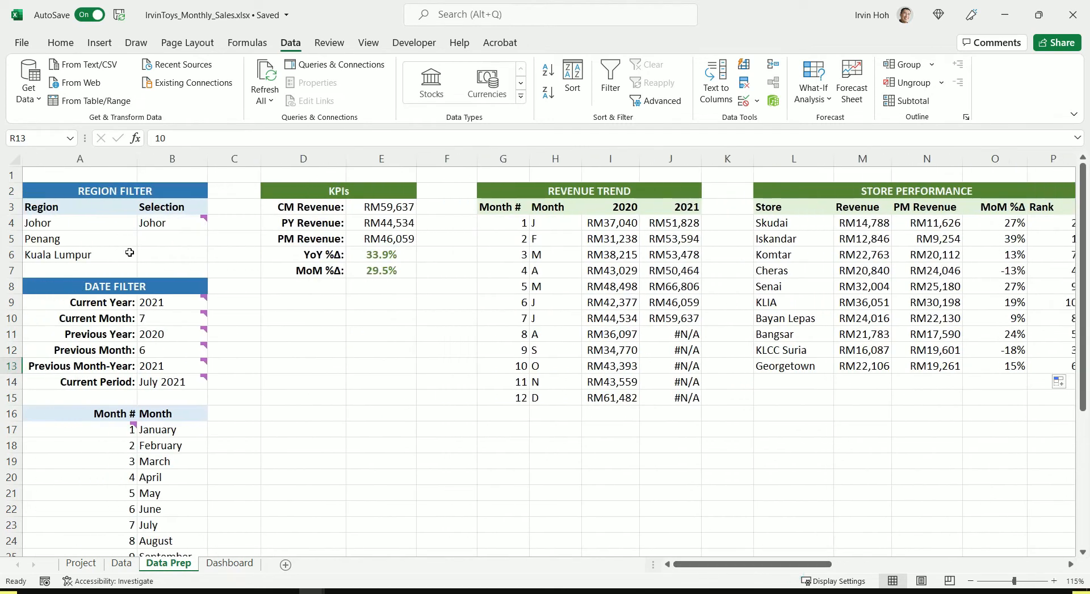
{"action": "left_click", "coordinate": [148, 225]}
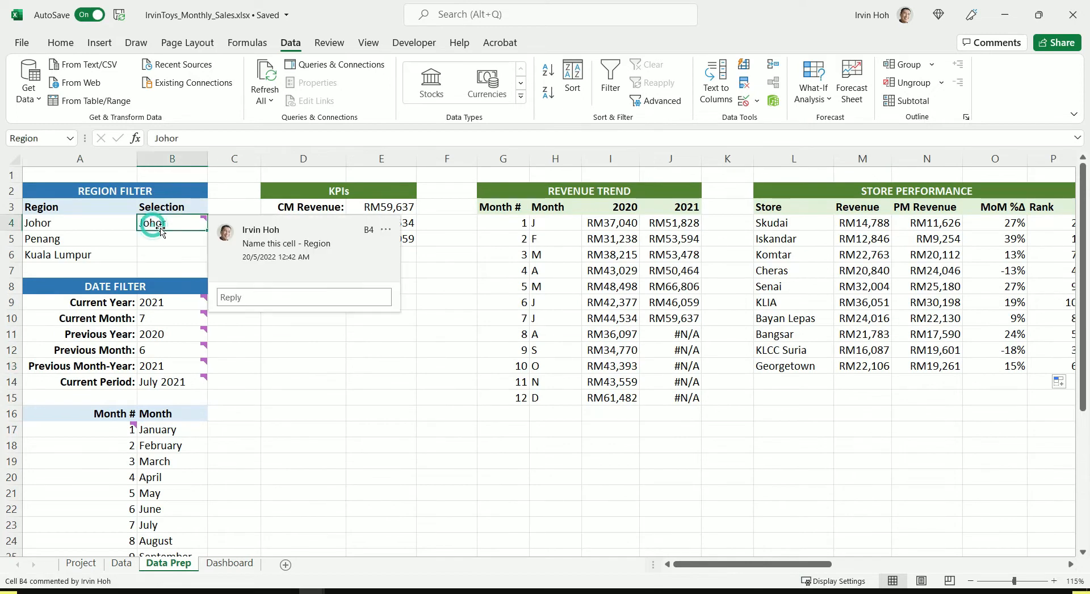
{"action": "type", "text": "Penang"}
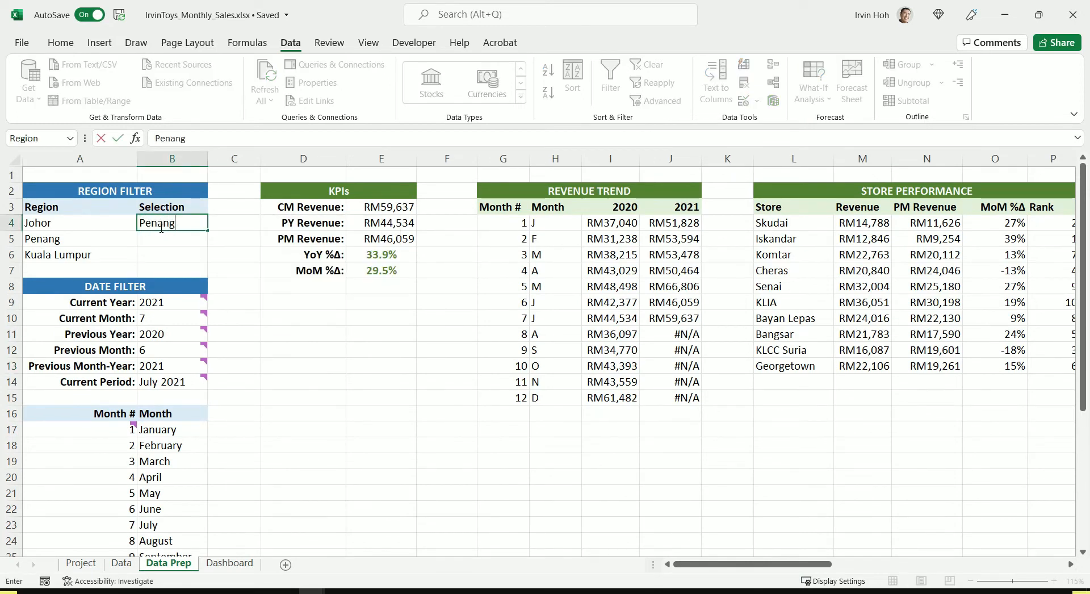
{"action": "key", "text": "Return"}
{"action": "left_click_drag", "start_coordinate": [765, 566], "coordinate": [773, 564]}
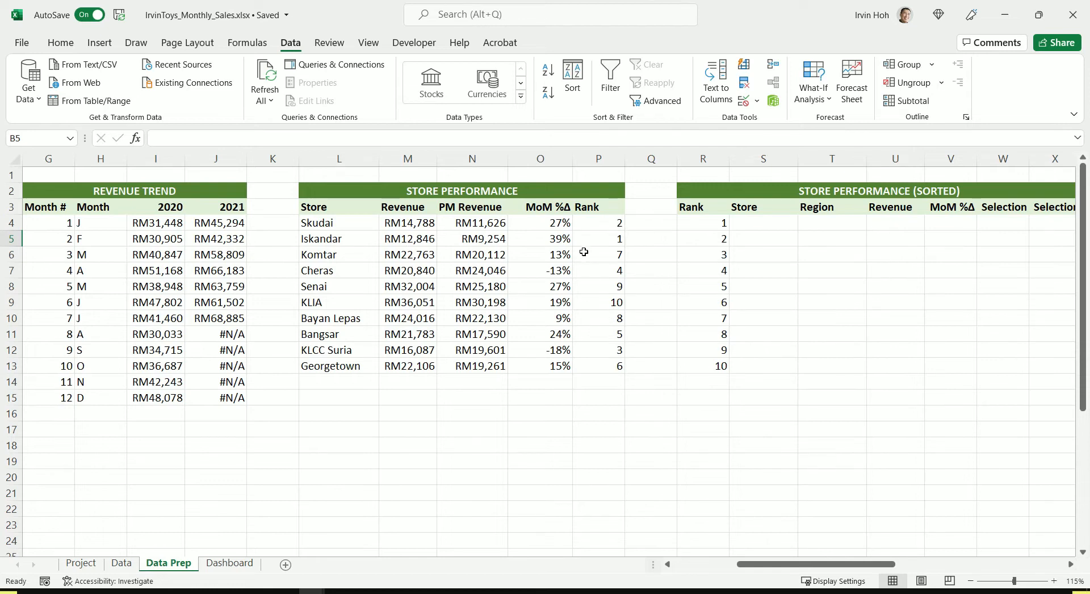
{"action": "left_click_drag", "start_coordinate": [739, 563], "coordinate": [708, 563]}
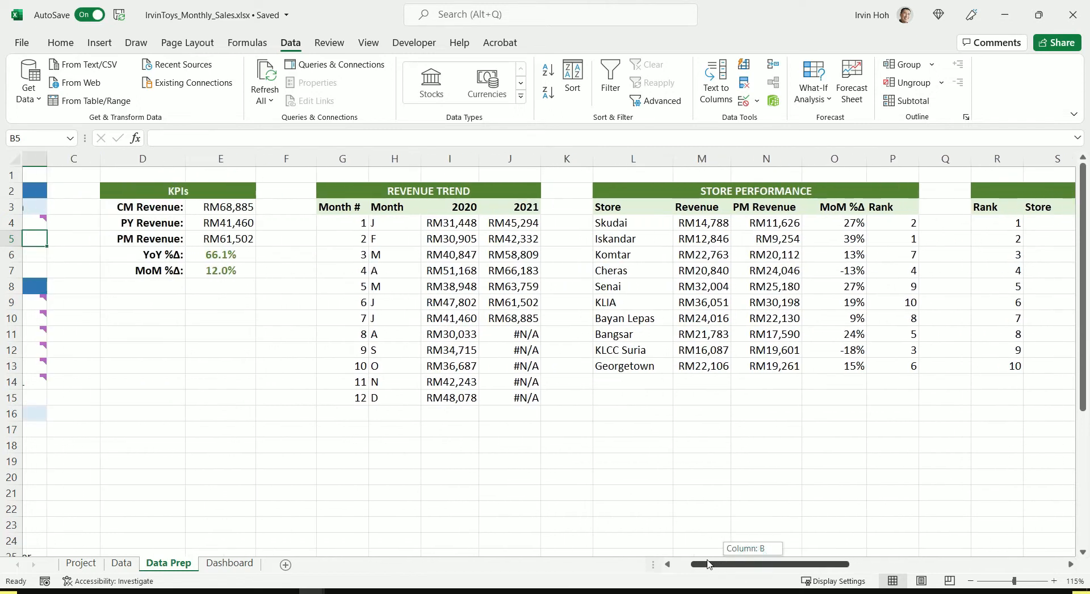
{"action": "left_click_drag", "start_coordinate": [708, 564], "coordinate": [692, 564]}
Set the region selection in B4 back to Johor.
{"action": "left_click", "coordinate": [170, 222]}
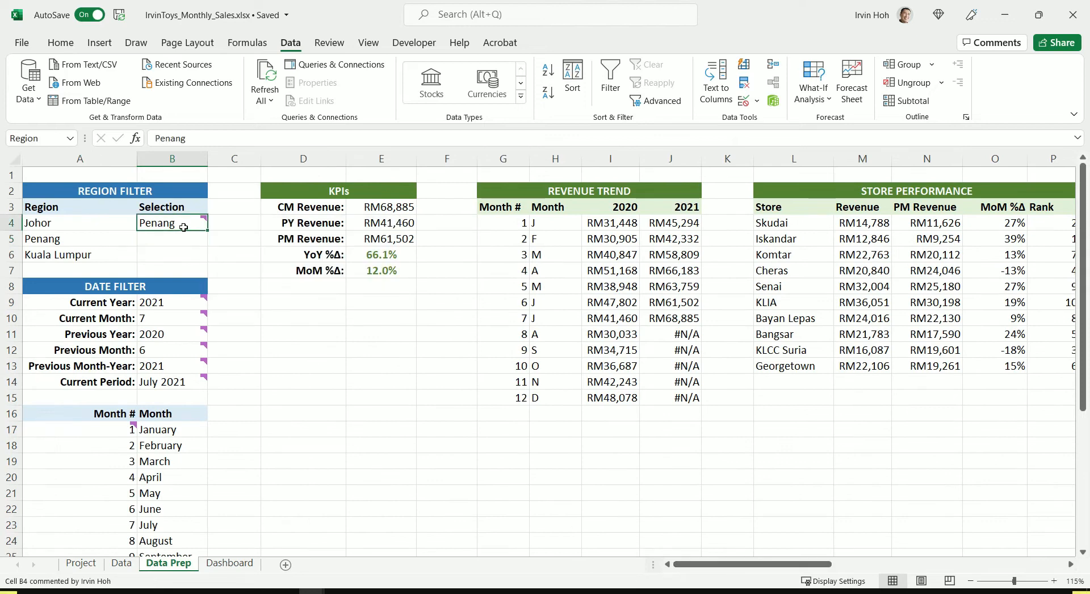
{"action": "type", "text": "Jahor"}
{"action": "key", "text": "Return"}
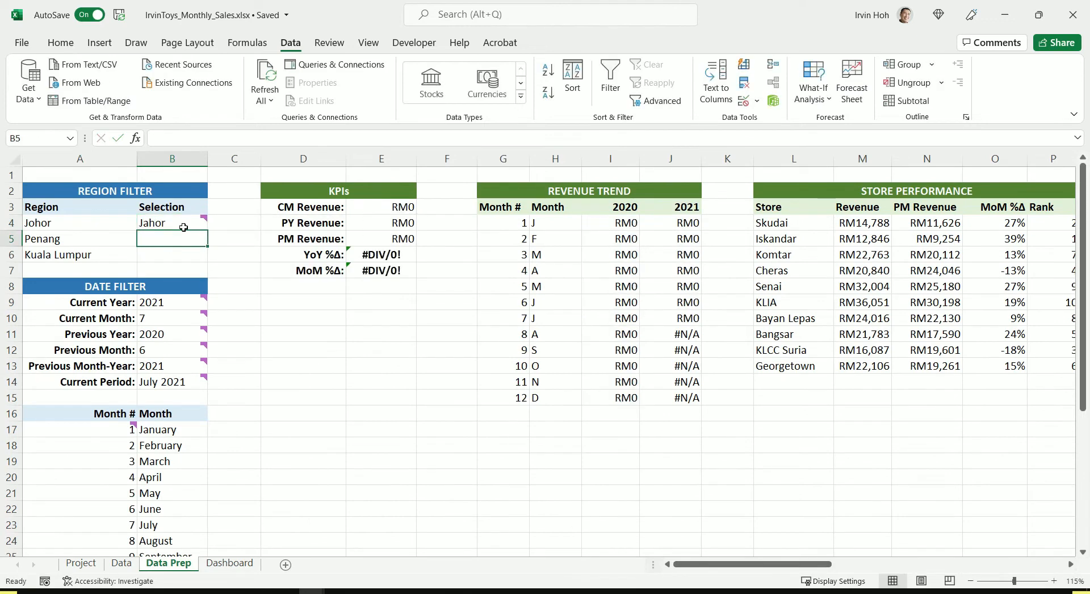
{"action": "left_click_drag", "start_coordinate": [784, 568], "coordinate": [784, 569]}
{"action": "left_click", "coordinate": [183, 227]}
{"action": "type", "text": "Johor"}
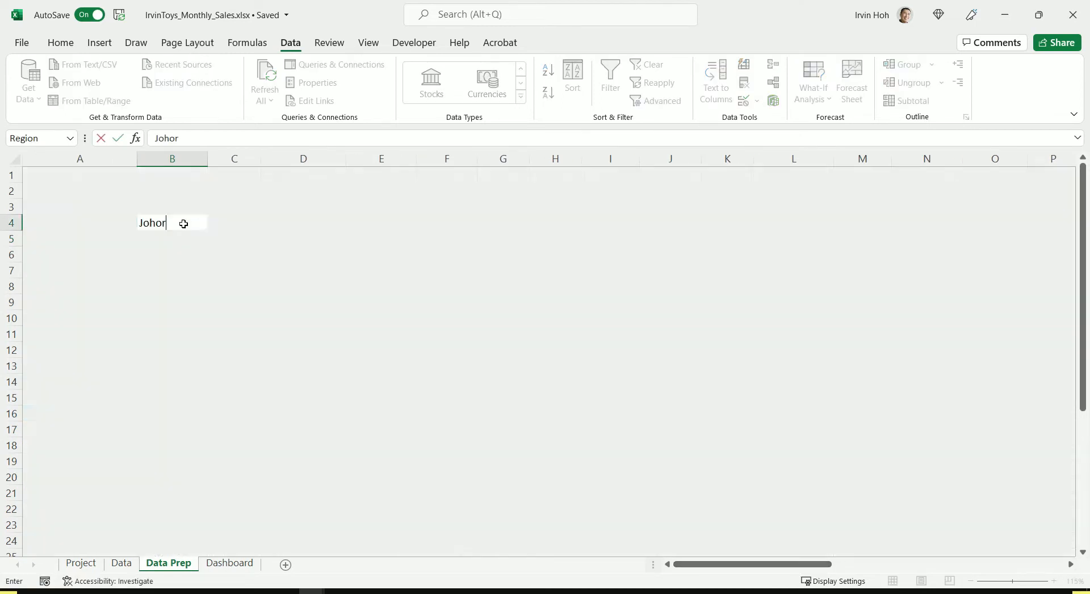
{"action": "key", "text": "Return"}
Examine the rank numbers in R4:R13 and the empty Store and Region columns of the Store Performance (Sorted) table.
{"action": "left_click_drag", "start_coordinate": [749, 566], "coordinate": [847, 566]}
{"action": "left_click", "coordinate": [440, 223]}
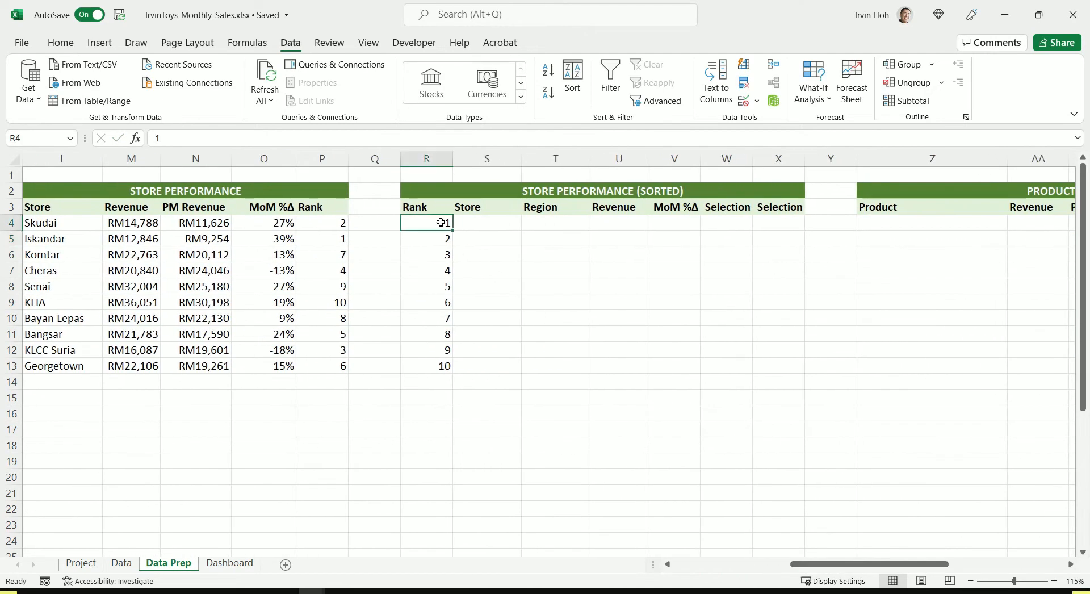
{"action": "left_click", "coordinate": [440, 363]}
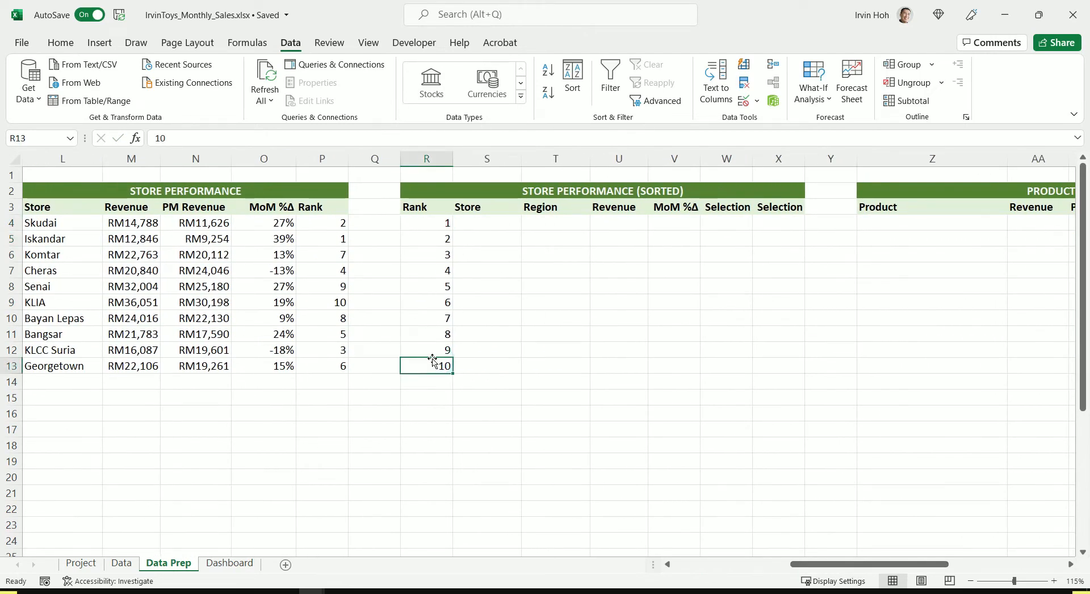
{"action": "left_click_drag", "start_coordinate": [437, 219], "coordinate": [439, 365]}
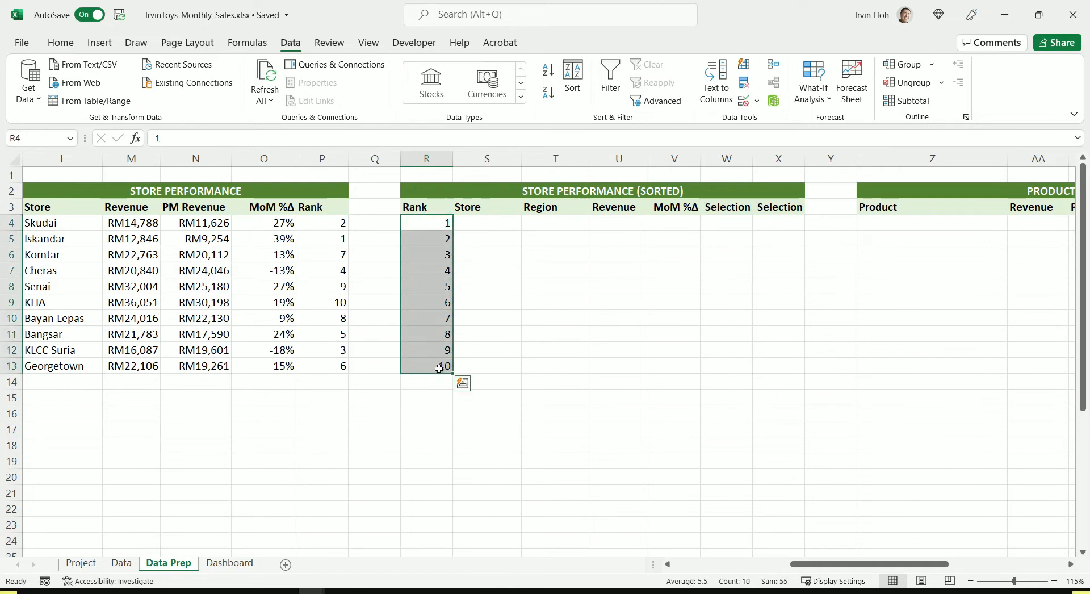
{"action": "left_click", "coordinate": [554, 223]}
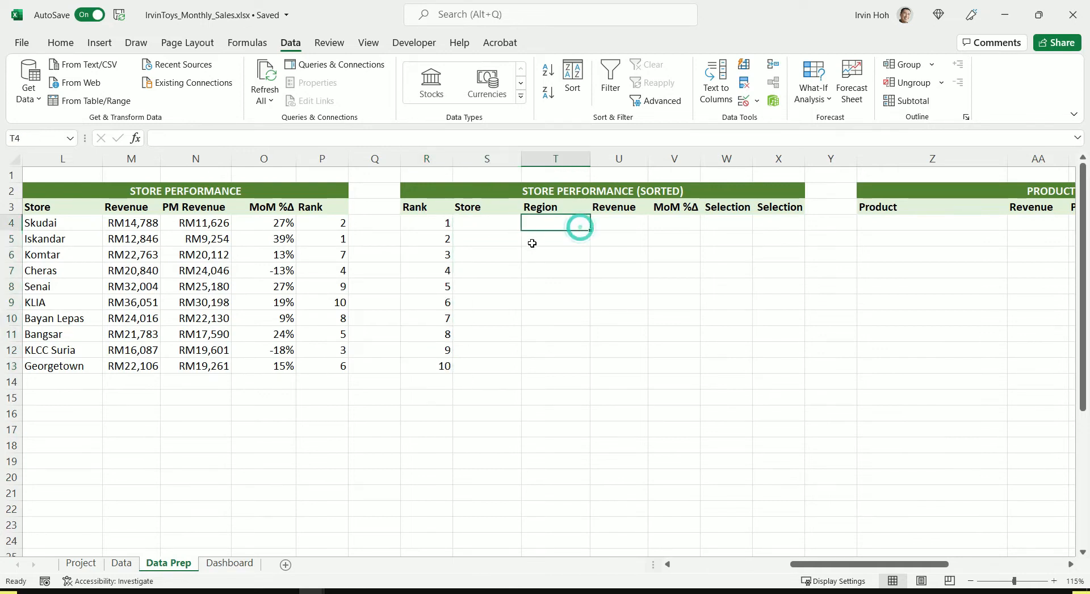
{"action": "left_click_drag", "start_coordinate": [70, 223], "coordinate": [341, 366]}
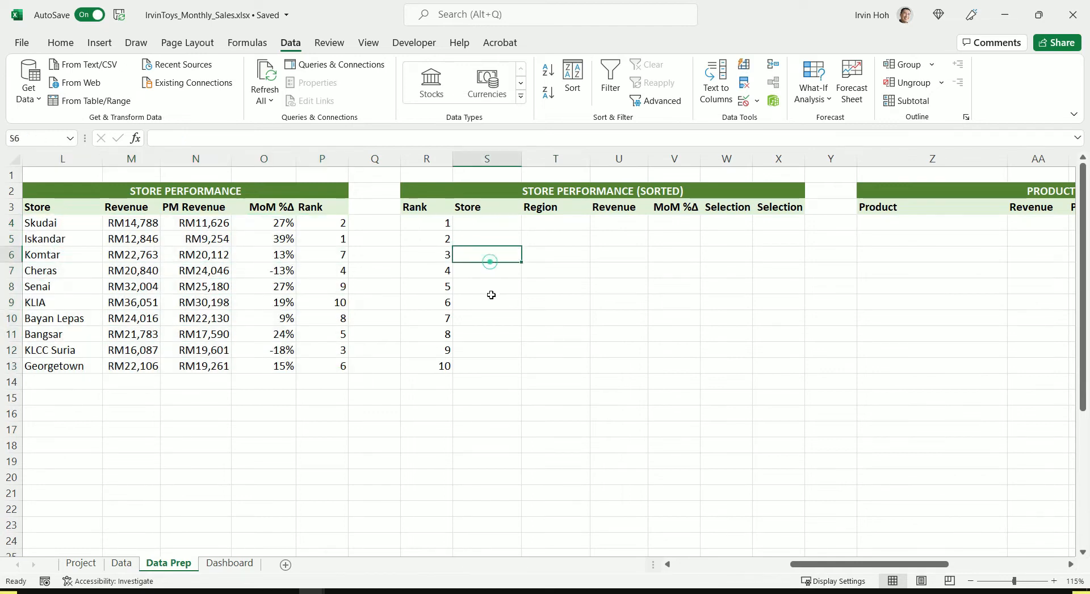
{"action": "left_click", "coordinate": [487, 350]}
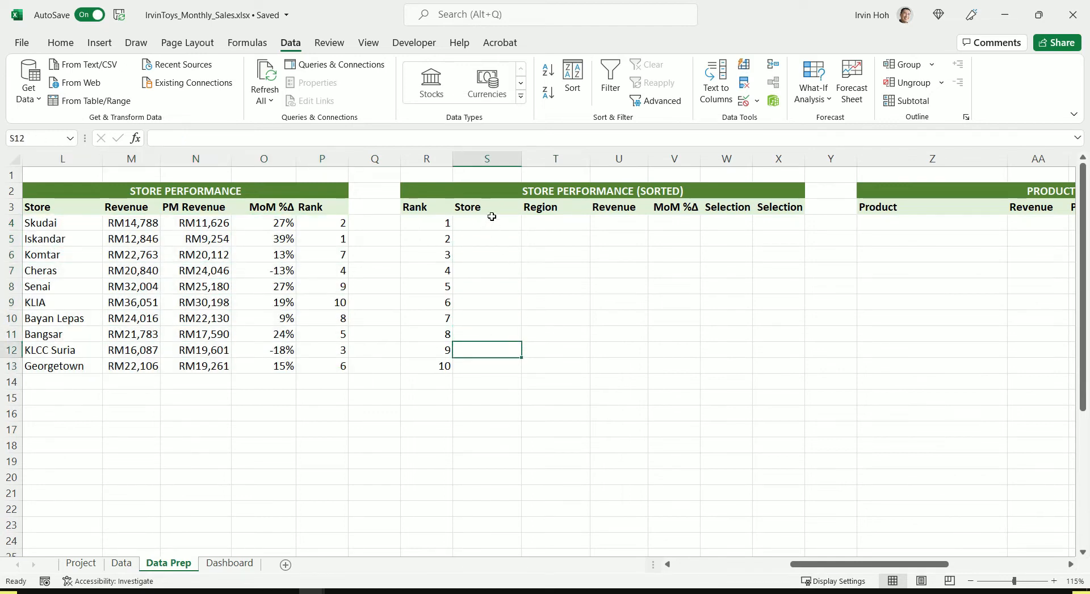
Read the INDEX/MATCH formula prepared in S1 and trace its rank and header lookups through the Store Performance table.
{"action": "left_click", "coordinate": [501, 171]}
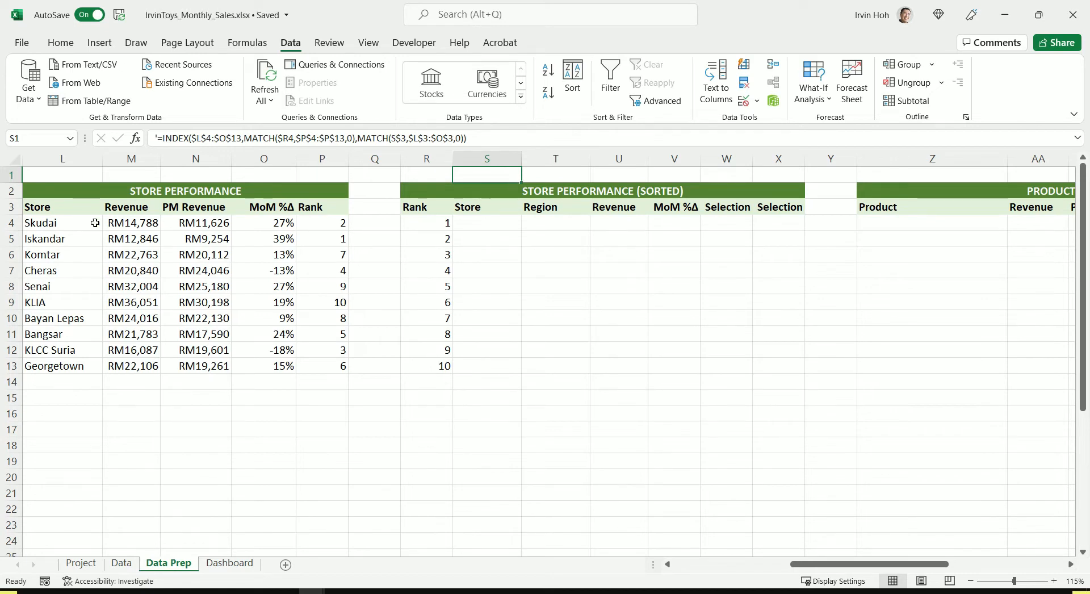
{"action": "left_click_drag", "start_coordinate": [61, 222], "coordinate": [340, 351]}
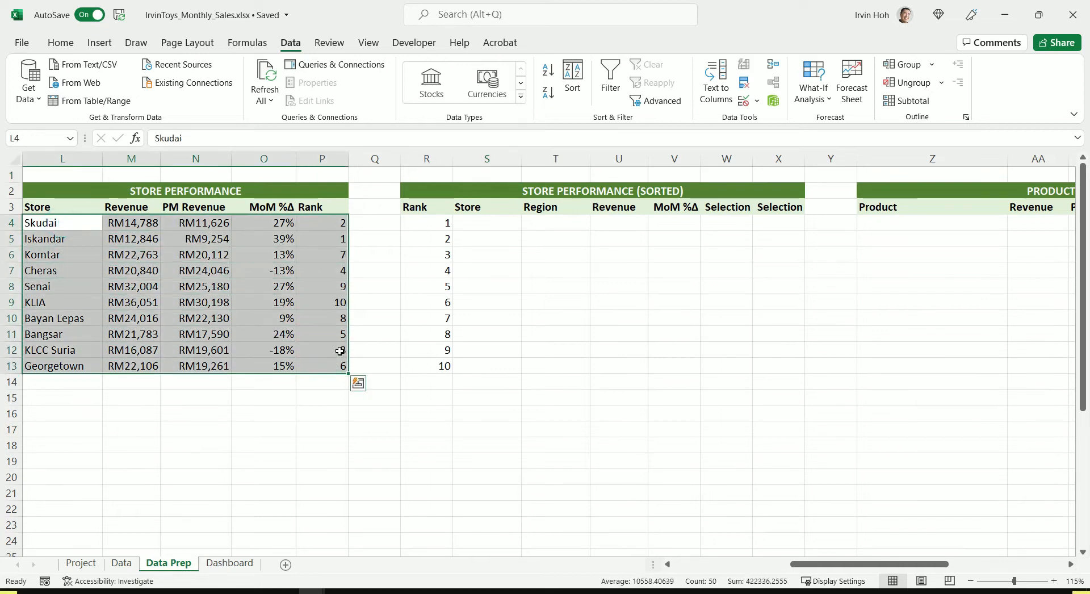
{"action": "left_click", "coordinate": [429, 223]}
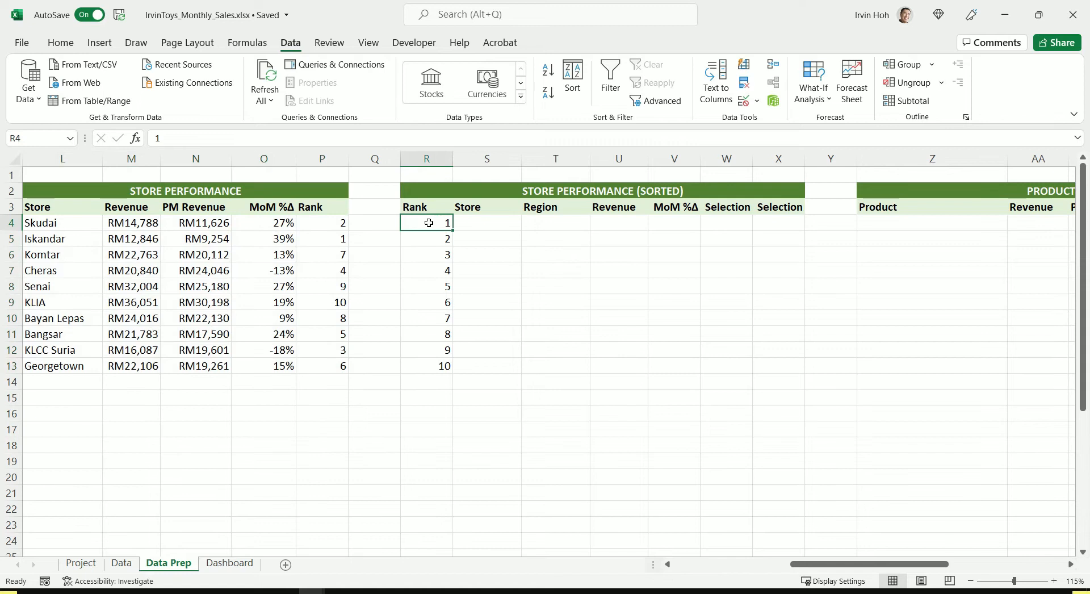
{"action": "left_click", "coordinate": [486, 207]}
{"action": "left_click", "coordinate": [435, 224]}
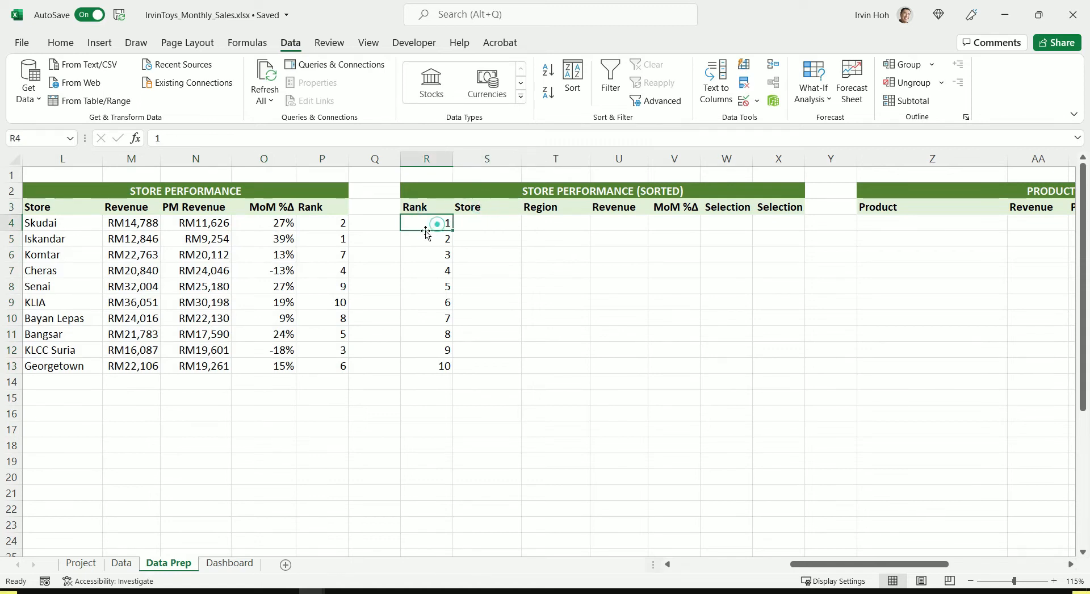
{"action": "left_click", "coordinate": [329, 239]}
{"action": "left_click", "coordinate": [324, 238]}
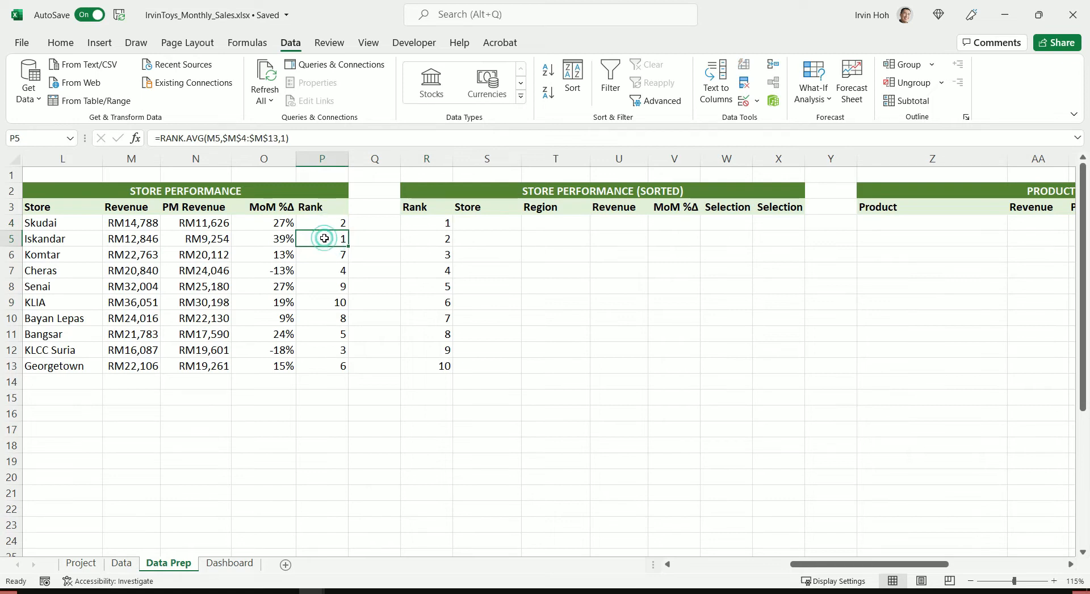
{"action": "left_click", "coordinate": [65, 208]}
{"action": "left_click", "coordinate": [65, 241]}
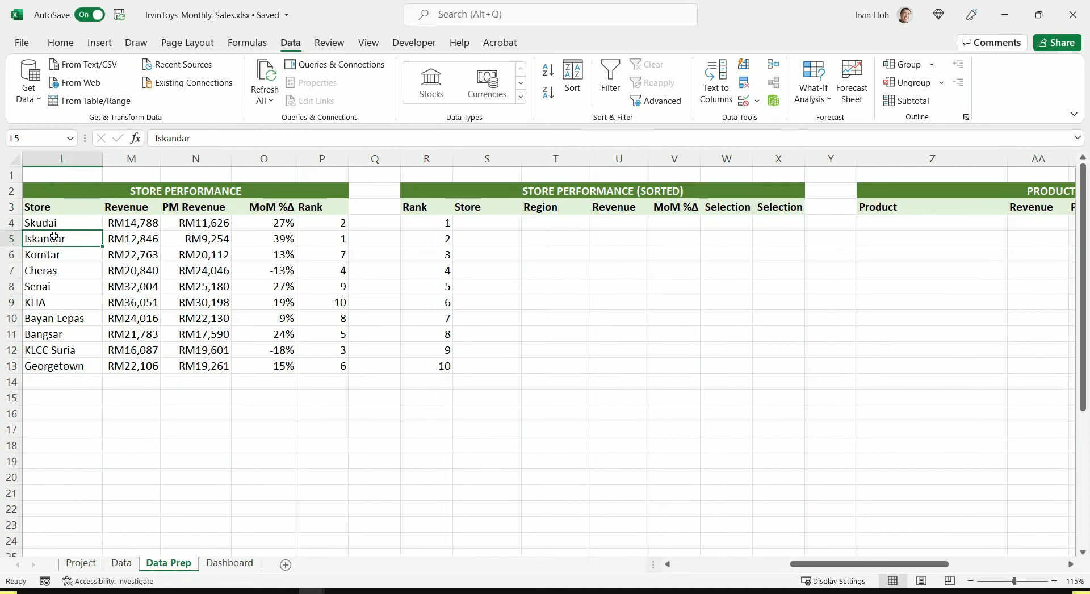
{"action": "left_click", "coordinate": [494, 225]}
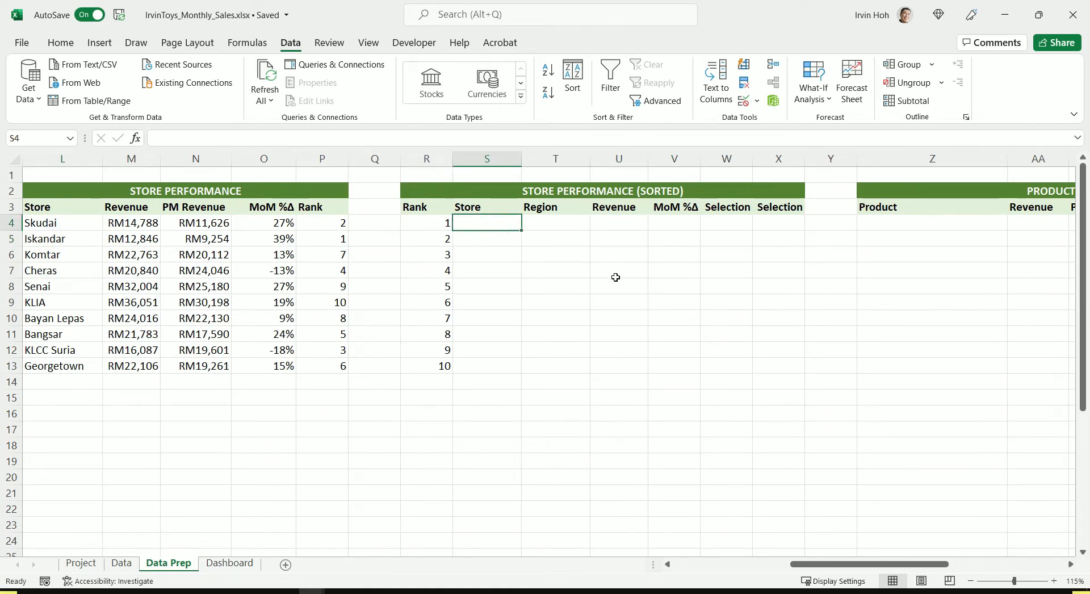
Place the formula prepared in S1 into S4: =INDEX($L$4:$O$13,MATCH($R4,$P$4:$P$13,0),MATCH(S$3,$L$3:$O$3,0)).
{"action": "left_click", "coordinate": [470, 176]}
{"action": "left_click_drag", "start_coordinate": [482, 140], "coordinate": [158, 140]}
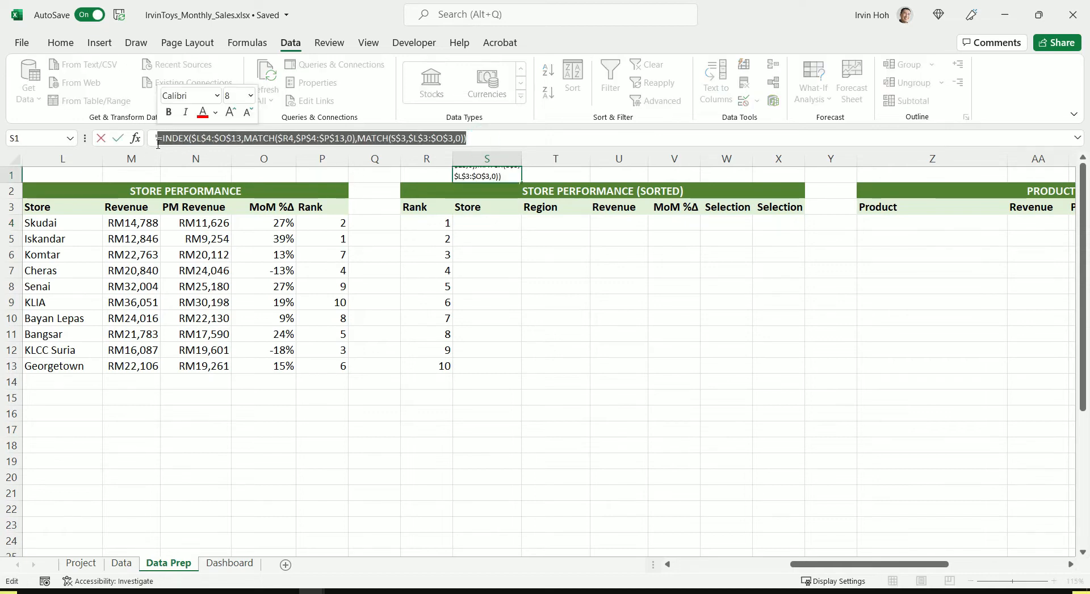
{"action": "key", "text": "ctrl+c"}
{"action": "left_click", "coordinate": [481, 225]}
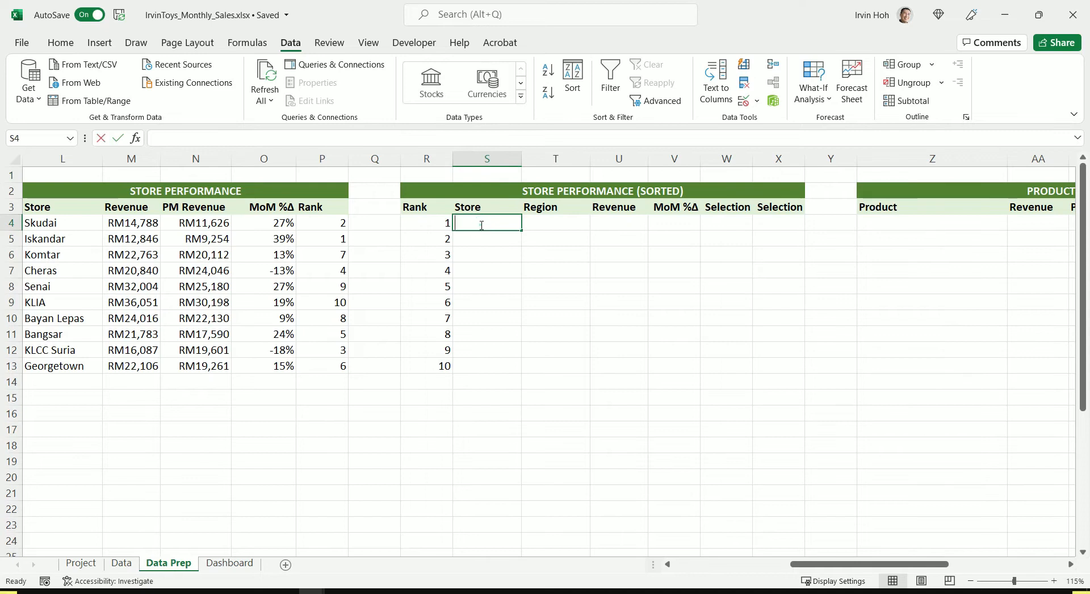
{"action": "key", "text": "ctrl+v"}
{"action": "key", "text": "Return"}
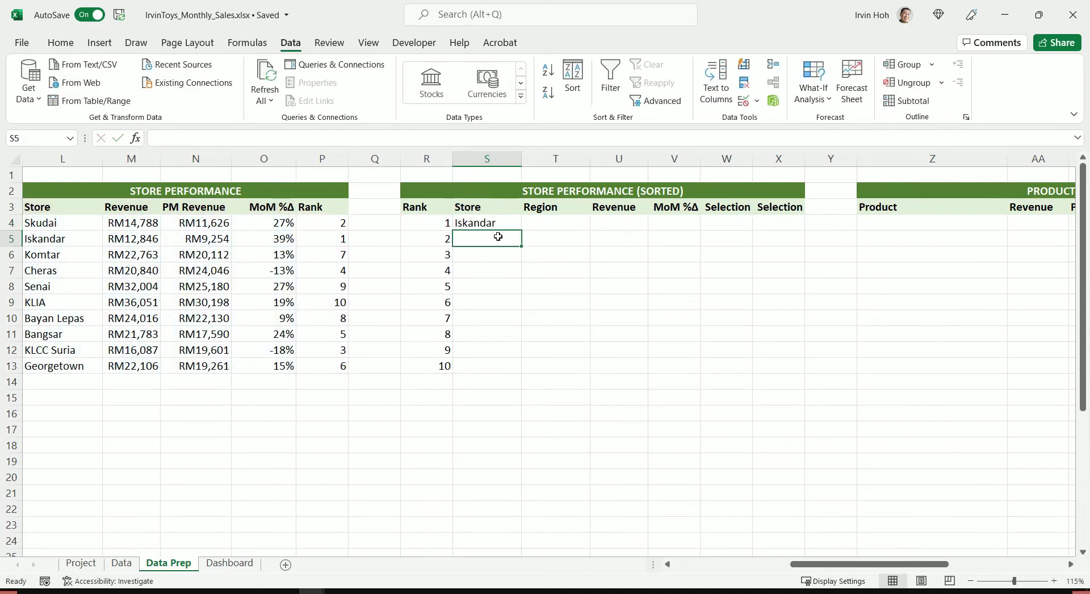
Fill the Store formula from S4 down to S13 in the Store Performance (Sorted) table.
{"action": "left_click", "coordinate": [70, 238]}
{"action": "left_click", "coordinate": [507, 224]}
{"action": "left_click_drag", "start_coordinate": [521, 229], "coordinate": [525, 377]}
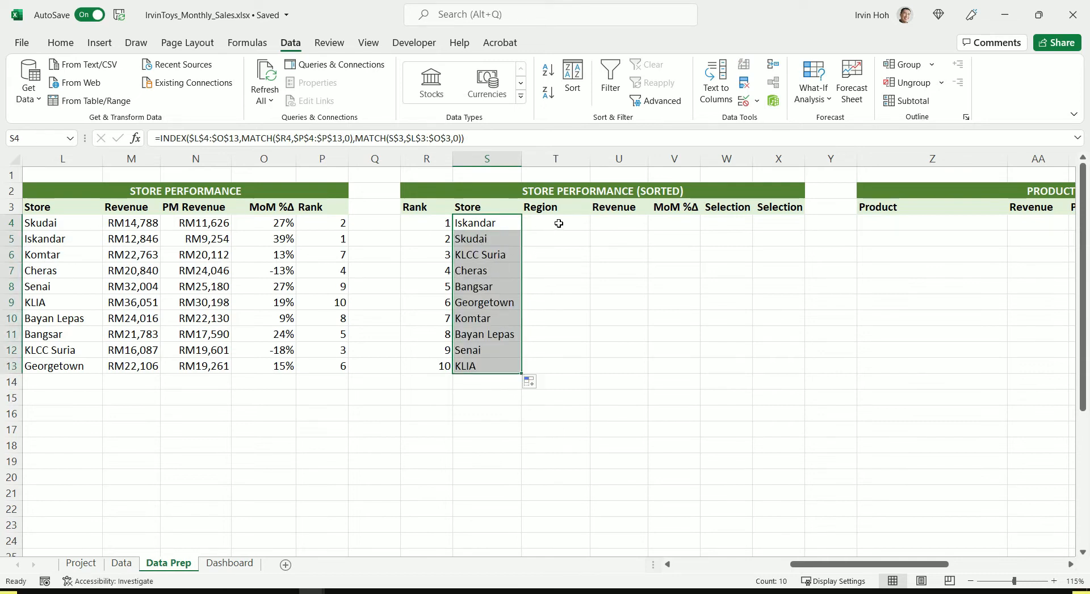
Place the Region formula prepared in T1, =VLOOKUP(S4,Data[[Store Location]:[Region]],2,0), into T4 and fill it down to T13.
{"action": "left_click", "coordinate": [555, 226]}
{"action": "left_click", "coordinate": [558, 175]}
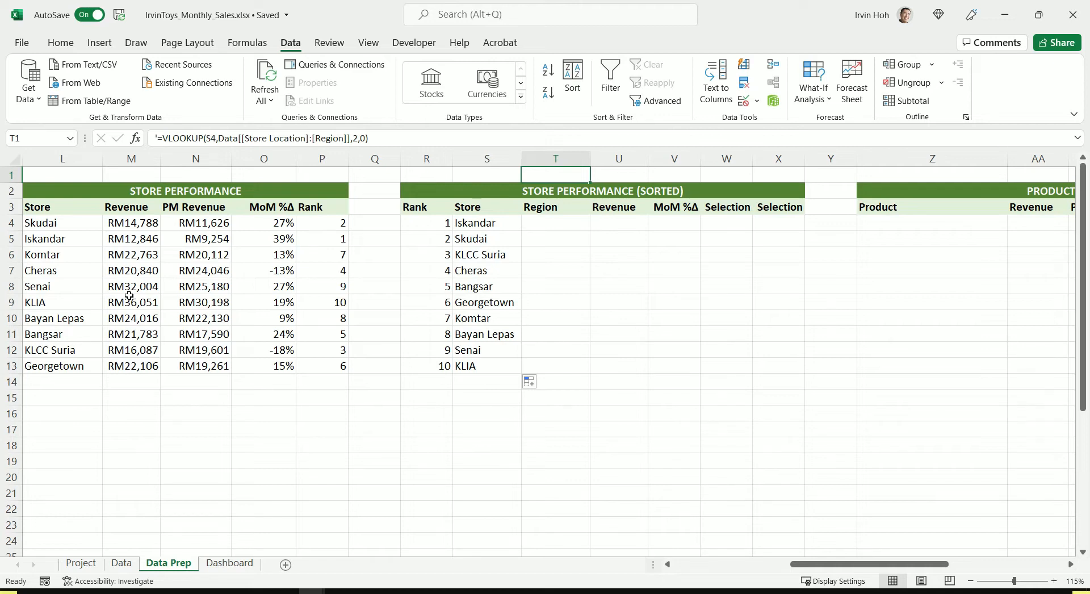
{"action": "left_click", "coordinate": [641, 222]}
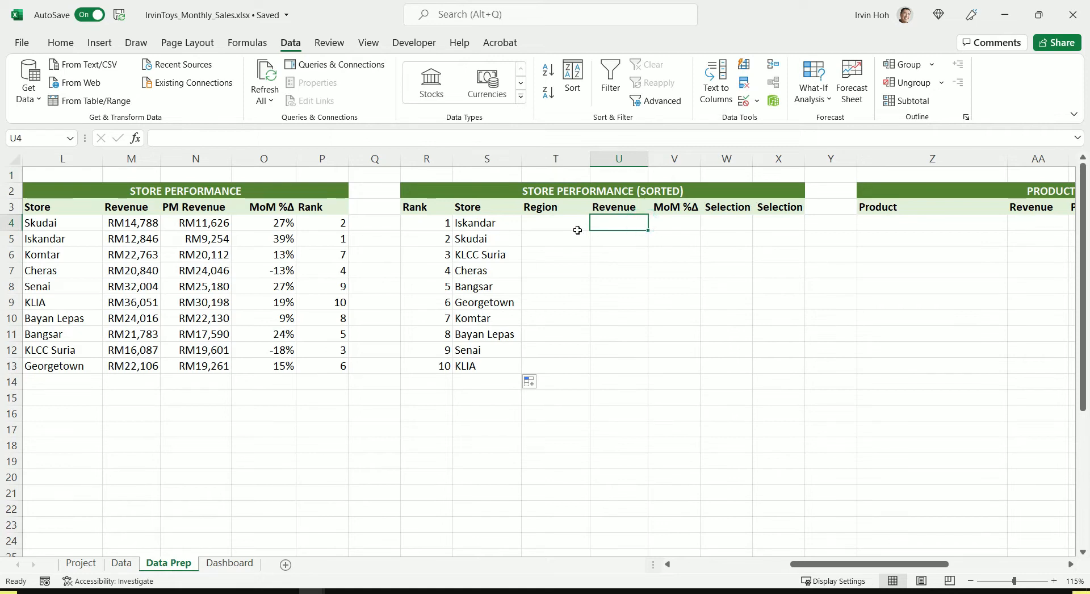
{"action": "left_click", "coordinate": [574, 226]}
{"action": "left_click", "coordinate": [561, 175]}
{"action": "left_click_drag", "start_coordinate": [384, 138], "coordinate": [159, 140]}
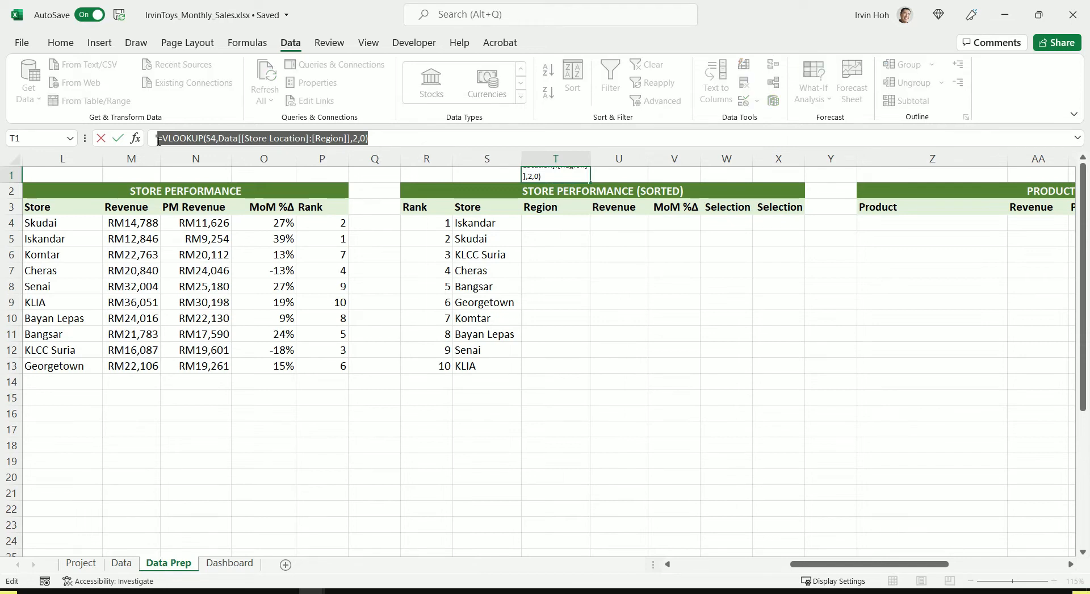
{"action": "key", "text": "ctrl+c"}
{"action": "double_click", "coordinate": [567, 224]}
{"action": "key", "text": "ctrl+v"}
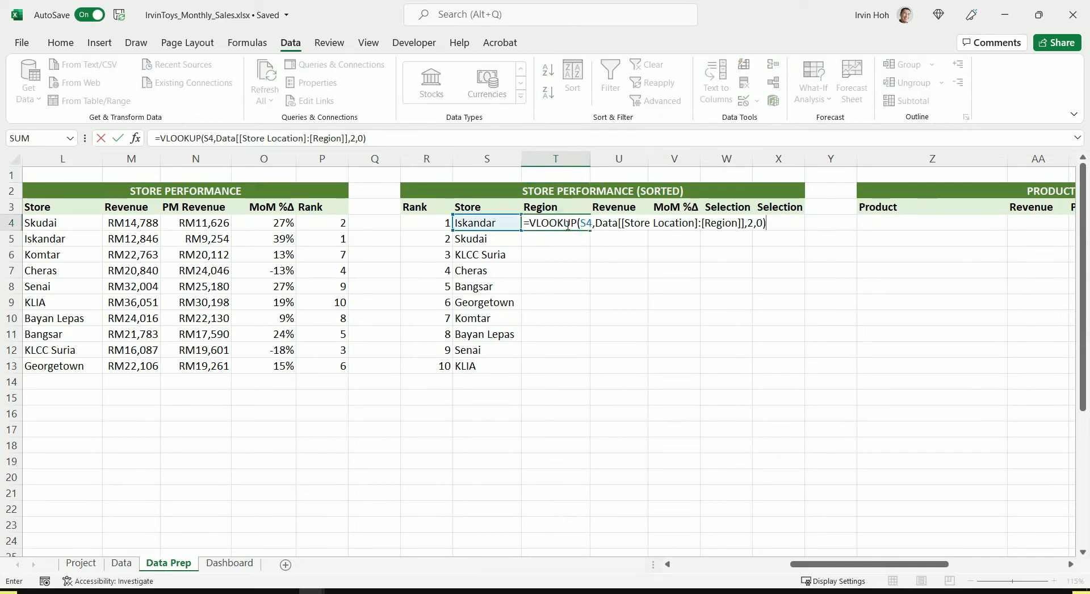
{"action": "key", "text": "Return"}
{"action": "left_click", "coordinate": [568, 226]}
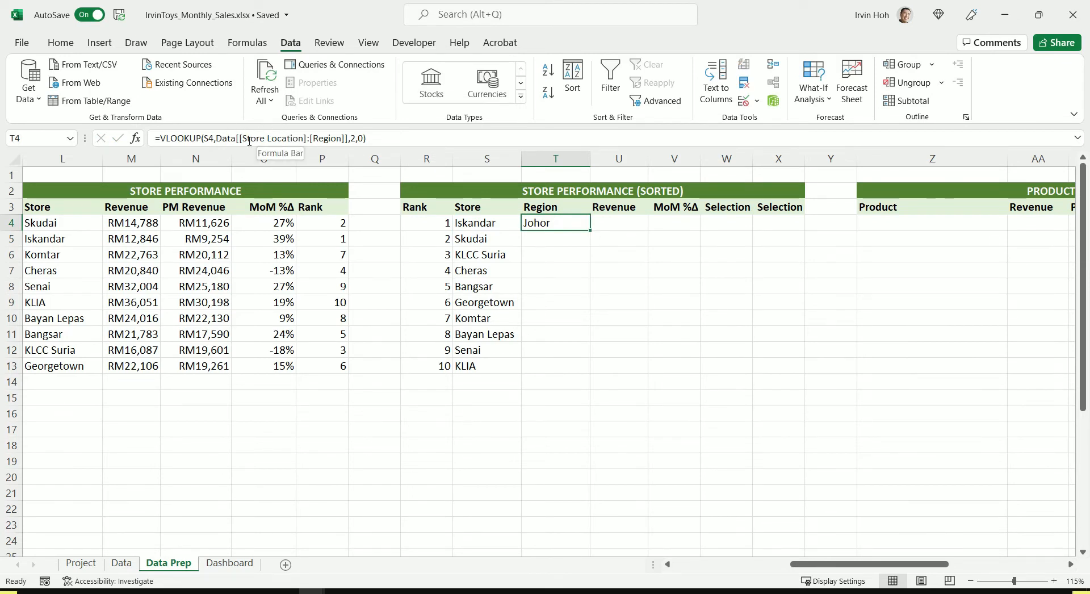
{"action": "left_click_drag", "start_coordinate": [591, 230], "coordinate": [594, 382]}
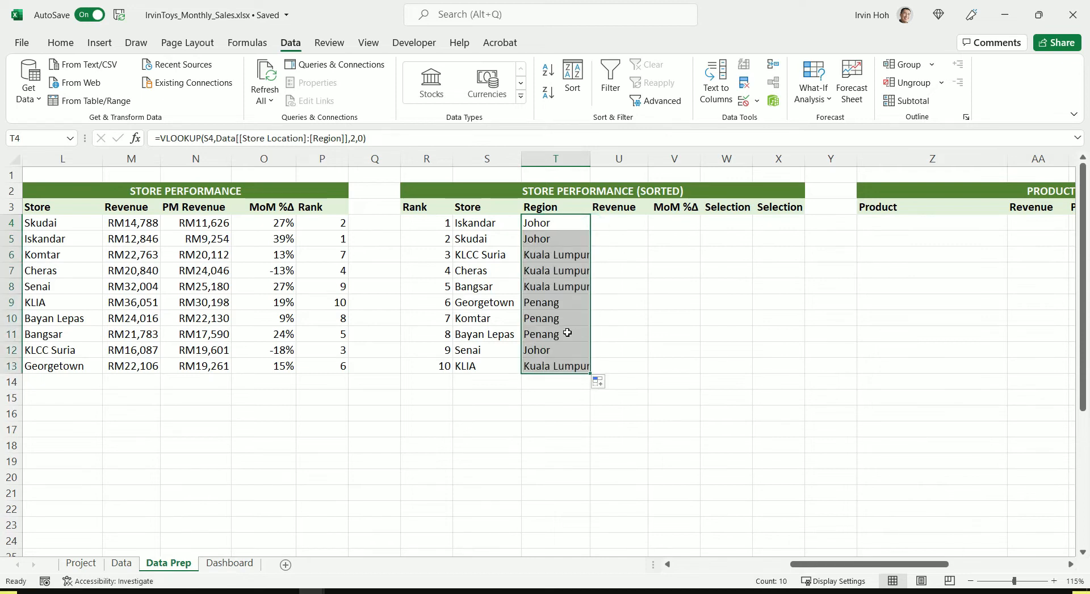
Place the Revenue formula prepared in U1 into U4: =INDEX($L$4:$O$13,MATCH($R4,$P$4:$P$13,0),MATCH(U$3,$L$3:$O$3,0)).
{"action": "left_click", "coordinate": [623, 222]}
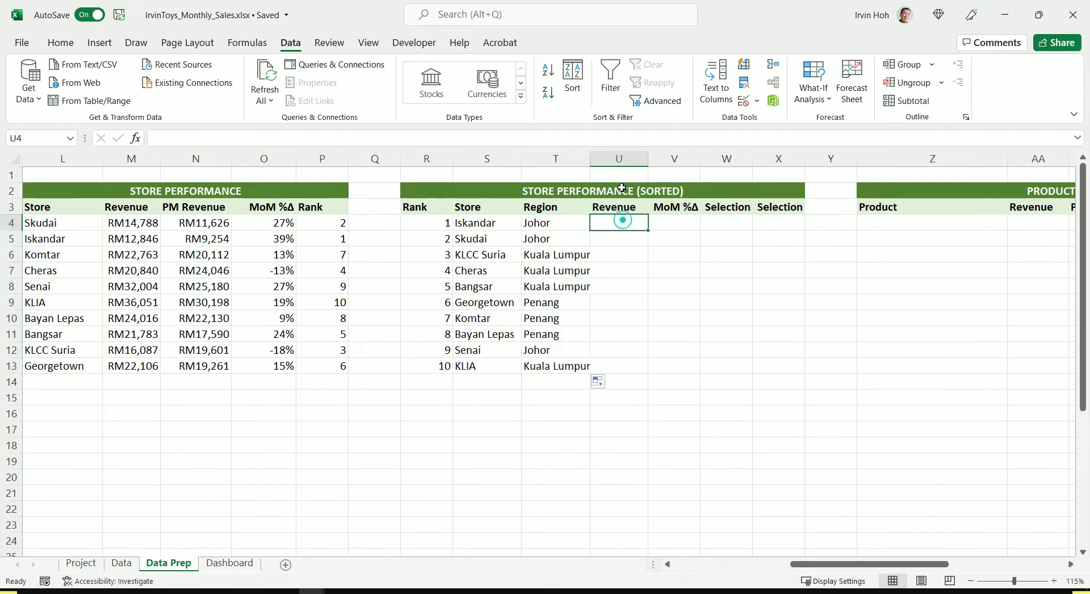
{"action": "left_click", "coordinate": [627, 174]}
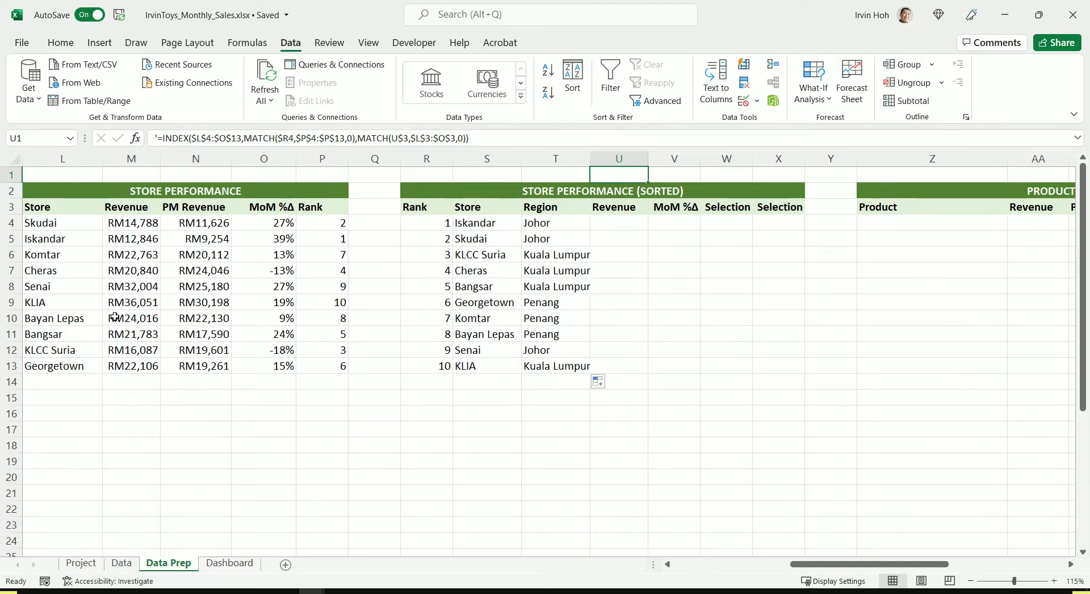
{"action": "left_click_drag", "start_coordinate": [489, 144], "coordinate": [160, 139]}
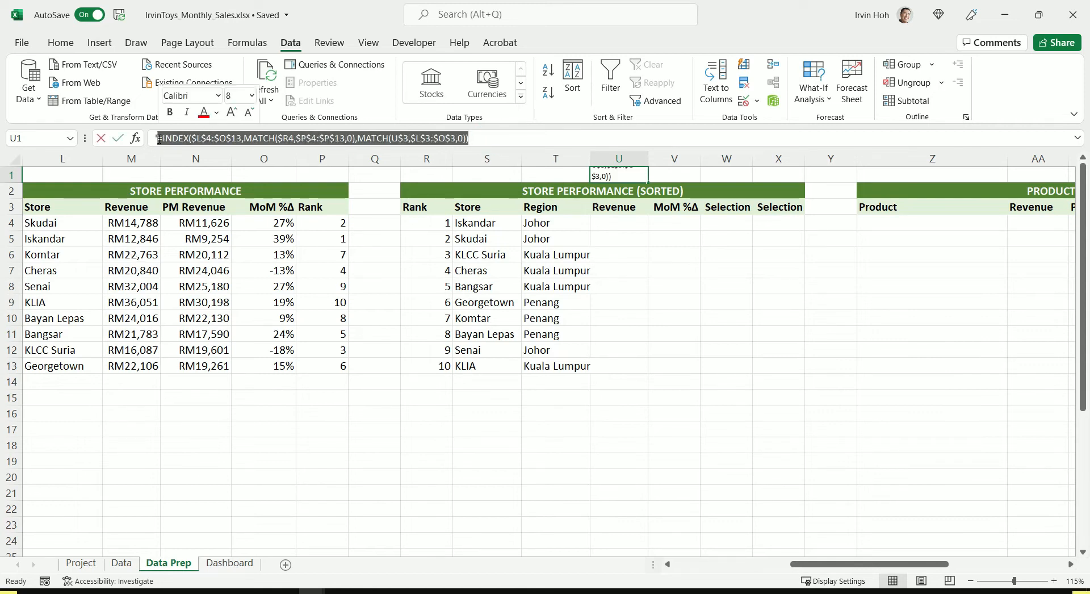
{"action": "double_click", "coordinate": [626, 224]}
{"action": "key", "text": "ctrl+v"}
{"action": "key", "text": "Return"}
{"action": "left_click", "coordinate": [627, 225]}
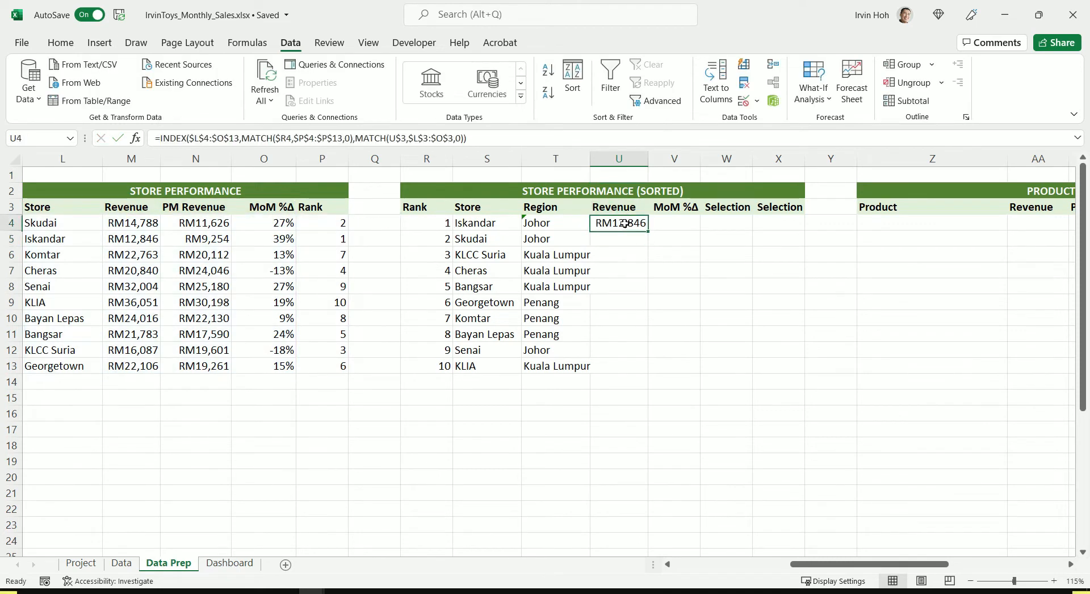
Fill the Revenue formula from U4 down to U13 in the Store Performance (Sorted) table.
{"action": "left_click_drag", "start_coordinate": [647, 229], "coordinate": [651, 371]}
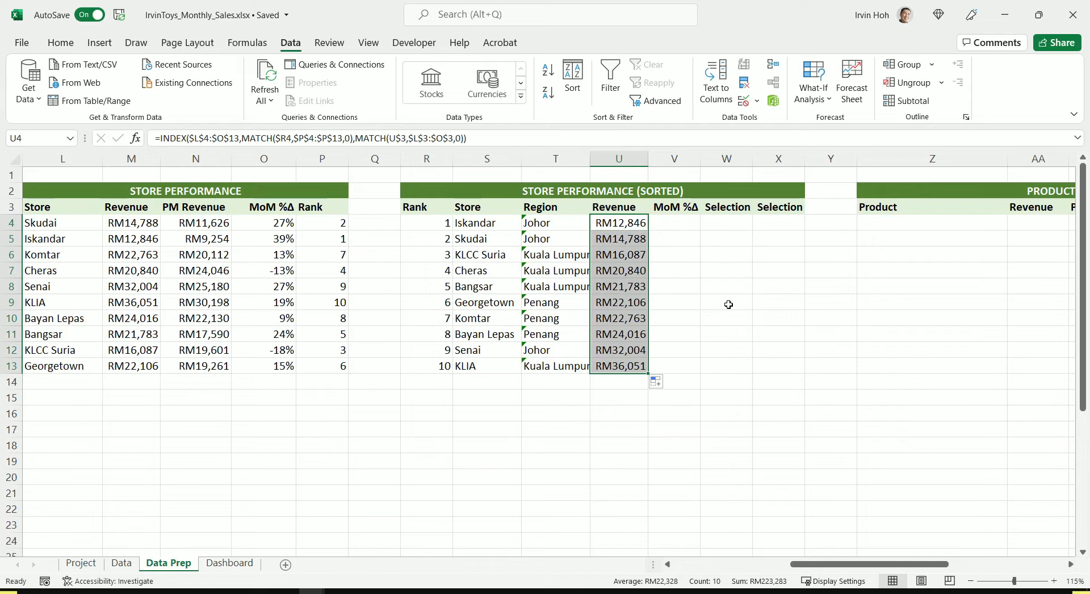
Place the MoM %Δ formula prepared in V1, =INDEX($L$4:$O$13,MATCH($R4,$P$4:$P$13,0),MATCH(V$3,$L$3:$O$3,0)), into V4 and fill it down to V13.
{"action": "left_click", "coordinate": [675, 227]}
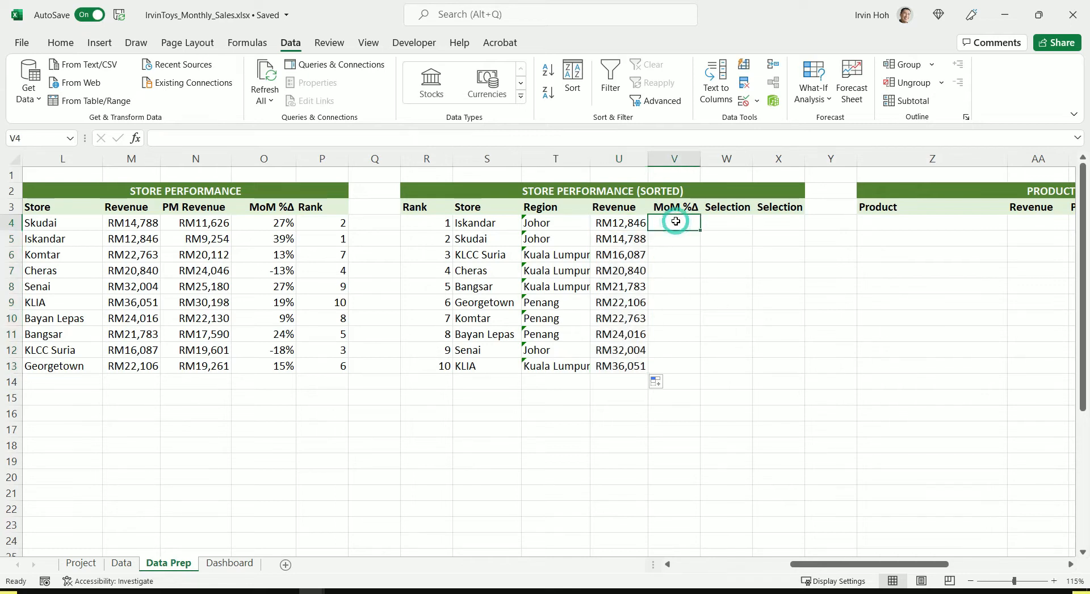
{"action": "double_click", "coordinate": [676, 176]}
{"action": "key", "text": "ctrl+v"}
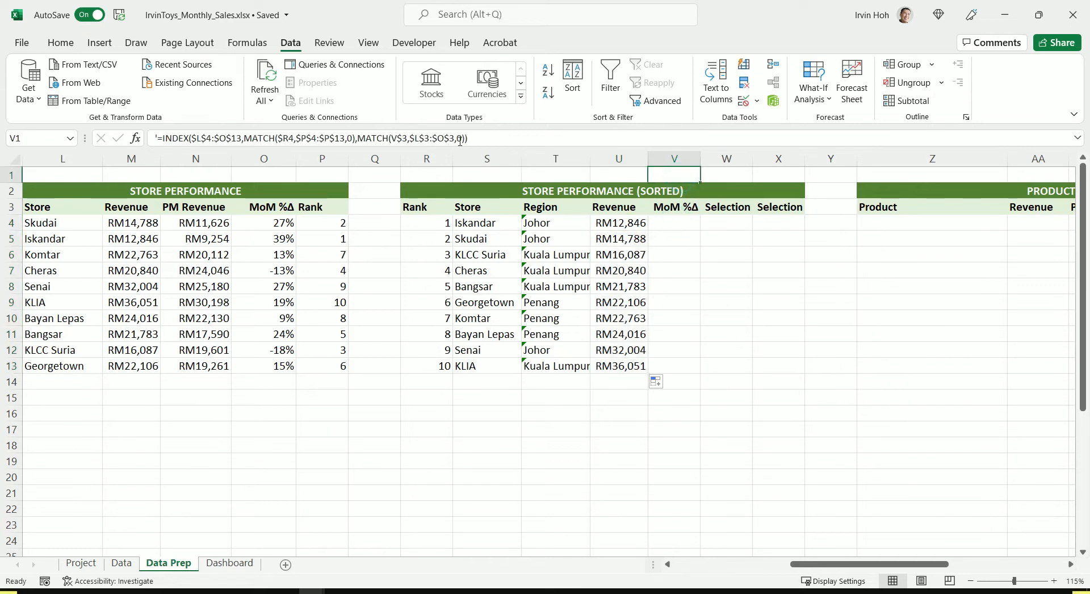
{"action": "left_click_drag", "start_coordinate": [479, 139], "coordinate": [158, 141]}
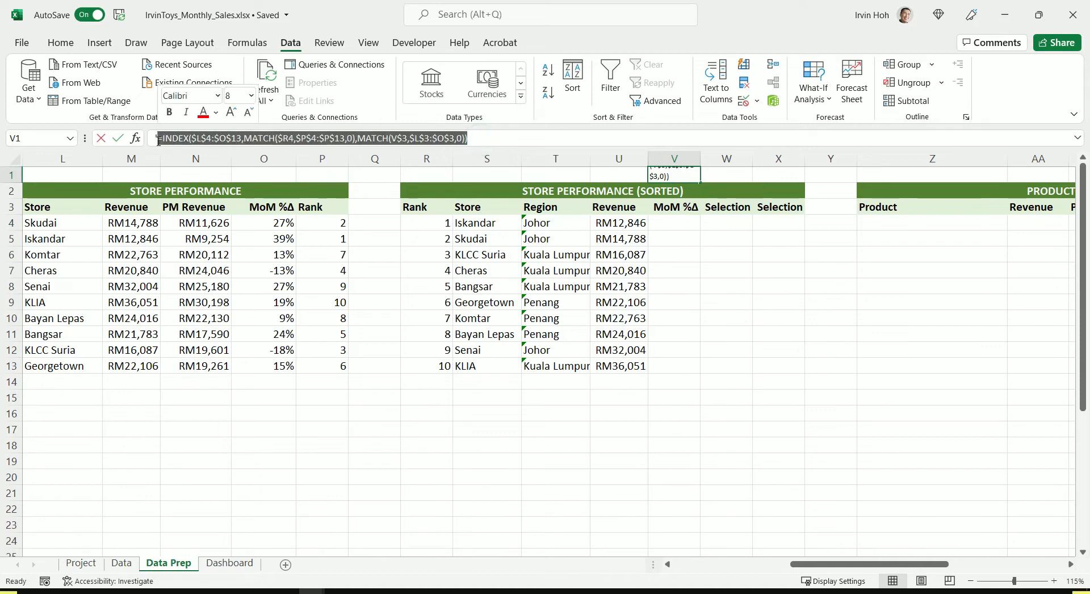
{"action": "key", "text": "ctrl+c"}
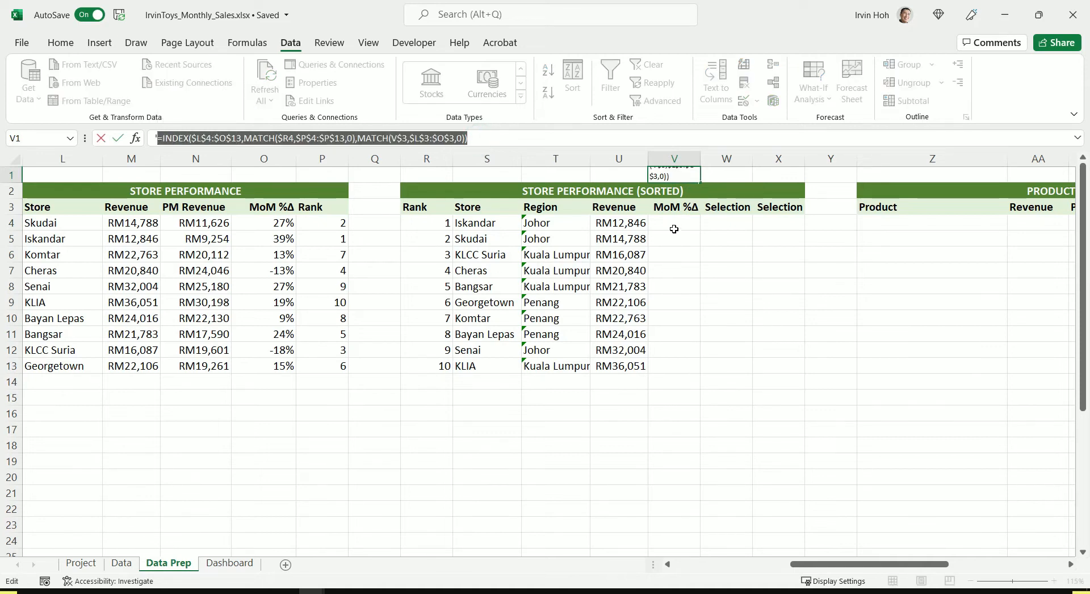
{"action": "key", "text": "Escape"}
{"action": "double_click", "coordinate": [676, 223]}
{"action": "key", "text": "ctrl+v"}
{"action": "key", "text": "ctrl+Return"}
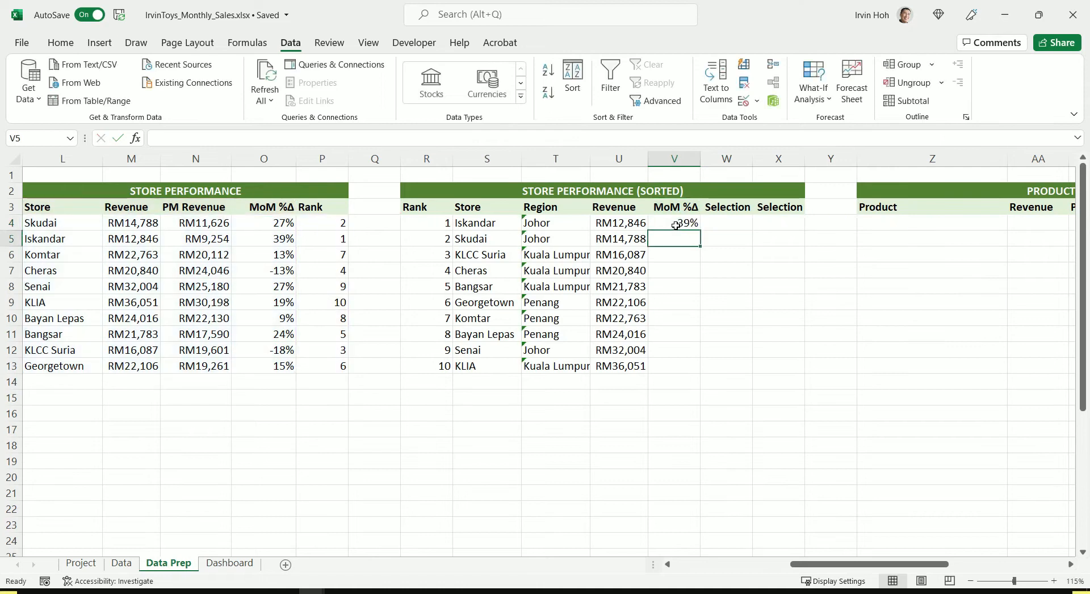
{"action": "left_click_drag", "start_coordinate": [701, 231], "coordinate": [696, 380]}
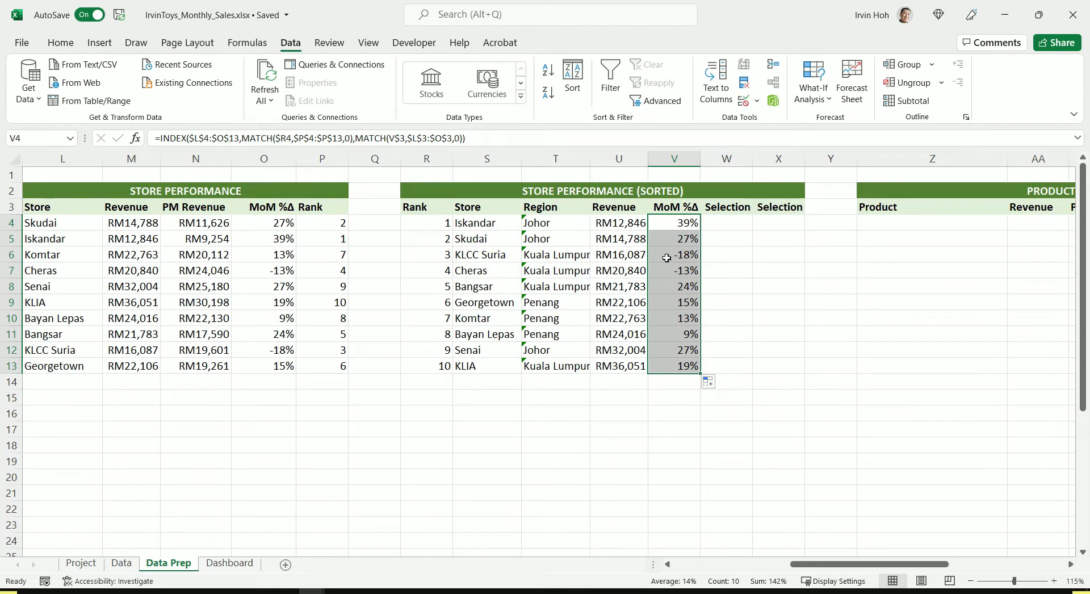
Examine the two Selection columns, W and X, of the sorted store table and the other tables across the Data Prep sheet.
{"action": "left_click", "coordinate": [738, 251]}
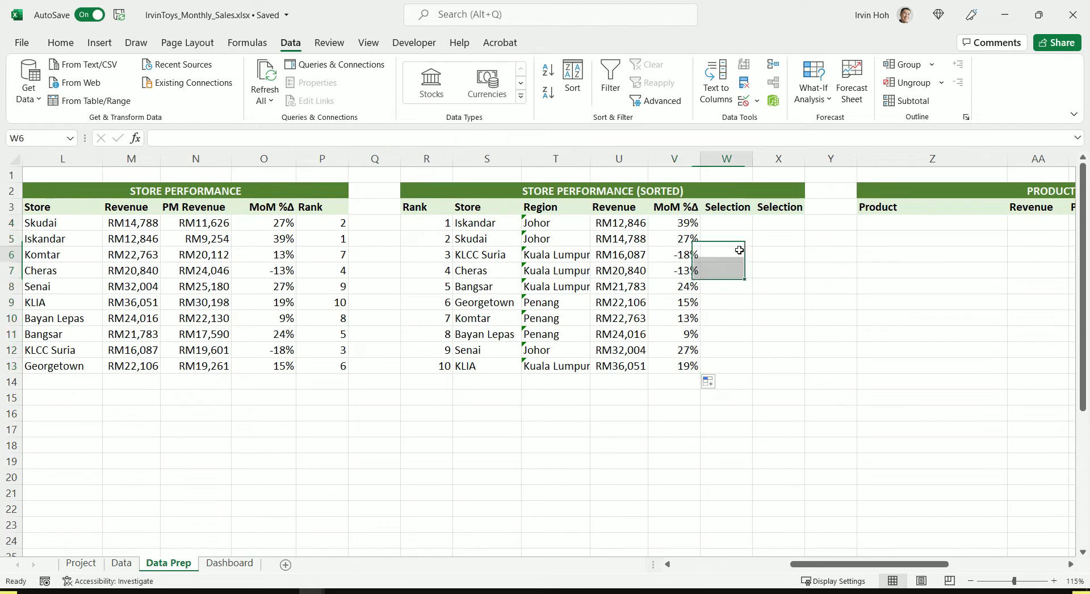
{"action": "left_click", "coordinate": [729, 207]}
{"action": "left_click", "coordinate": [771, 207]}
{"action": "left_click", "coordinate": [737, 207]}
{"action": "left_click", "coordinate": [760, 207]}
{"action": "left_click", "coordinate": [733, 208]}
{"action": "left_click", "coordinate": [772, 207]}
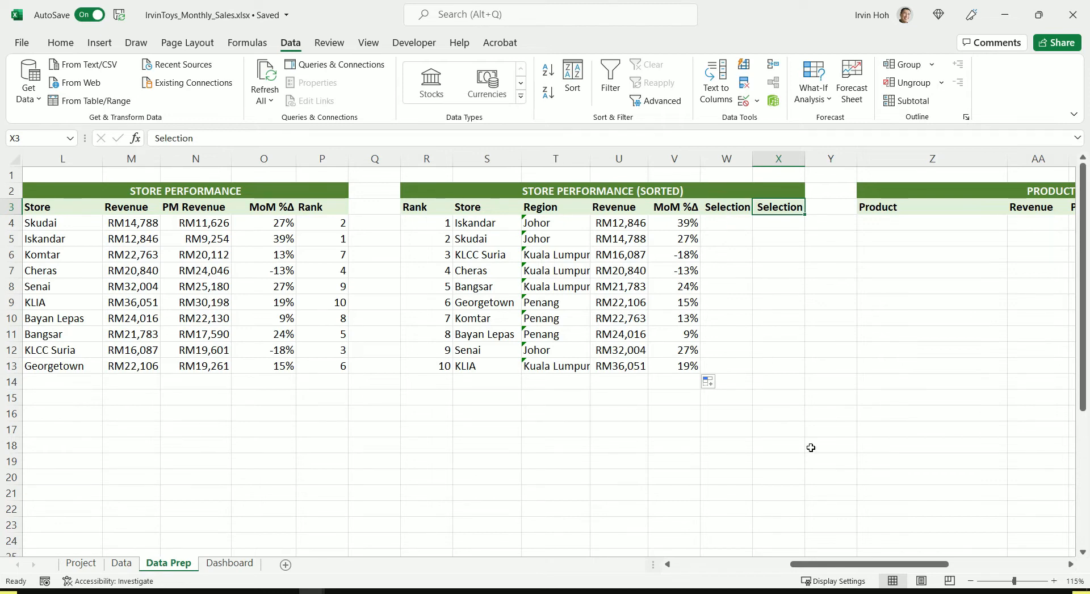
{"action": "left_click", "coordinate": [874, 394]}
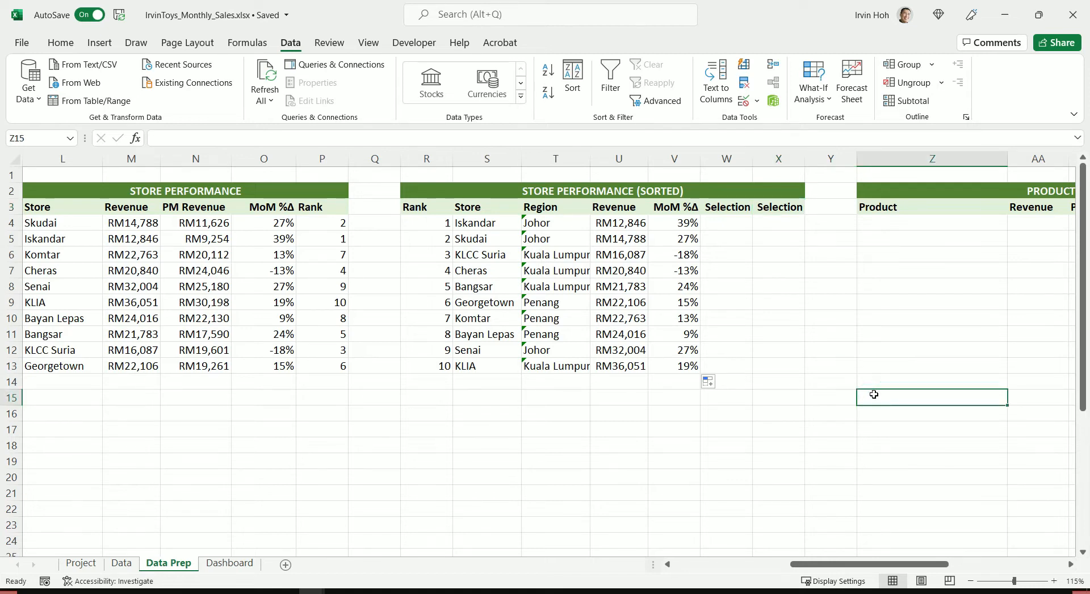
{"action": "left_click_drag", "start_coordinate": [880, 564], "coordinate": [770, 567]}
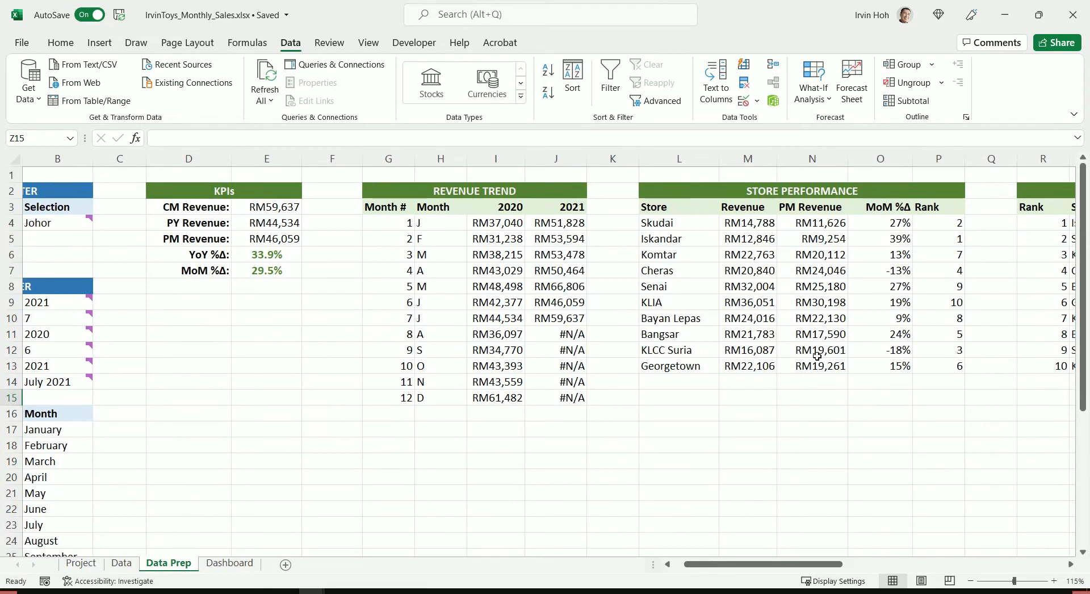
{"action": "left_click_drag", "start_coordinate": [800, 565], "coordinate": [1009, 592]}
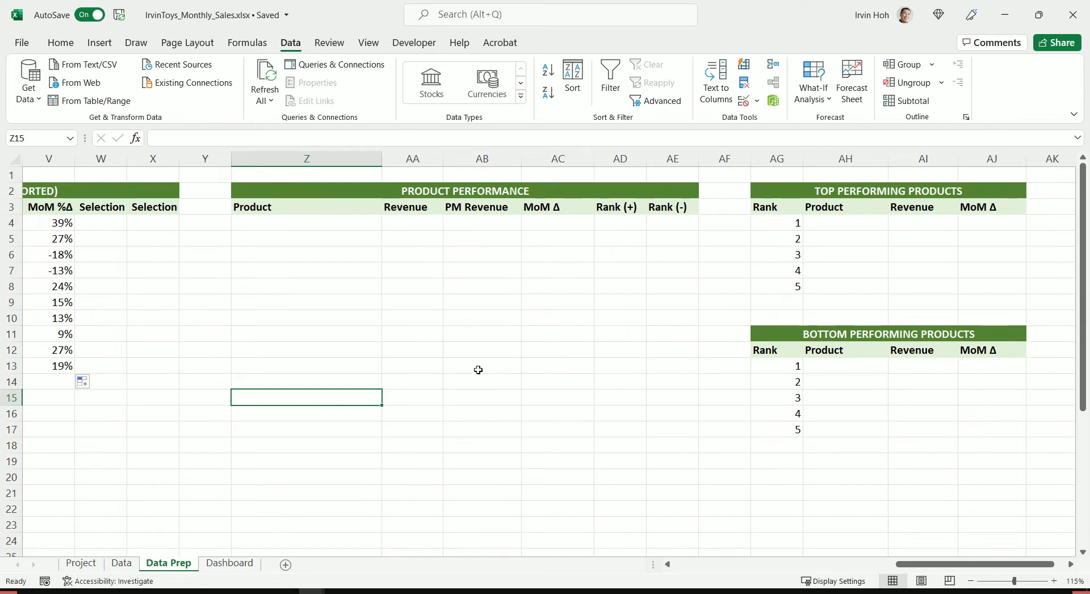
Copy all Product Name values from column F of the Data sheet to a blank area starting at Q2.
{"action": "left_click", "coordinate": [316, 227]}
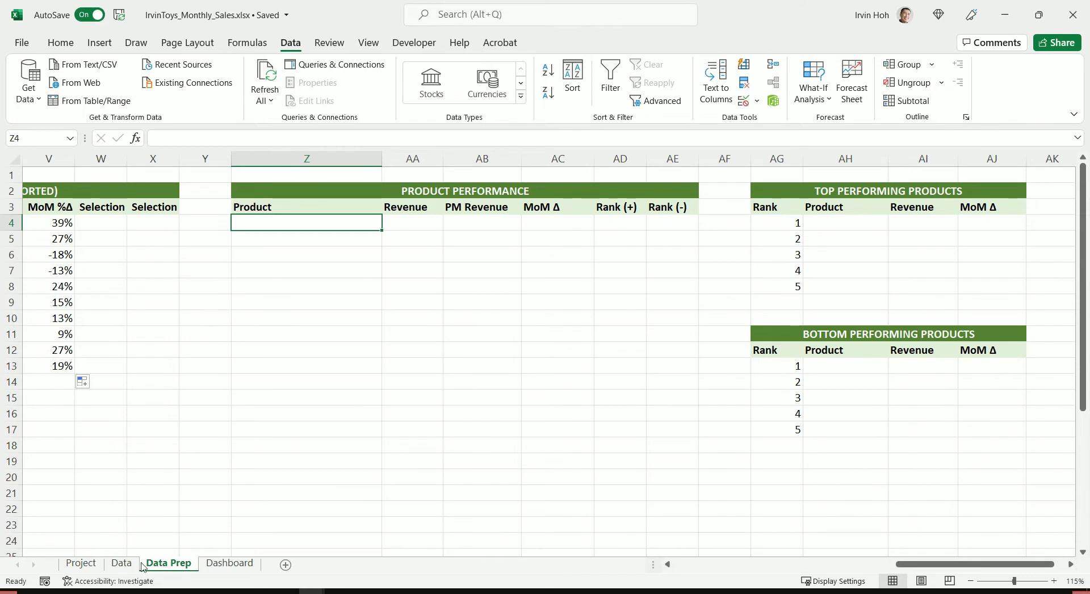
{"action": "left_click", "coordinate": [122, 563]}
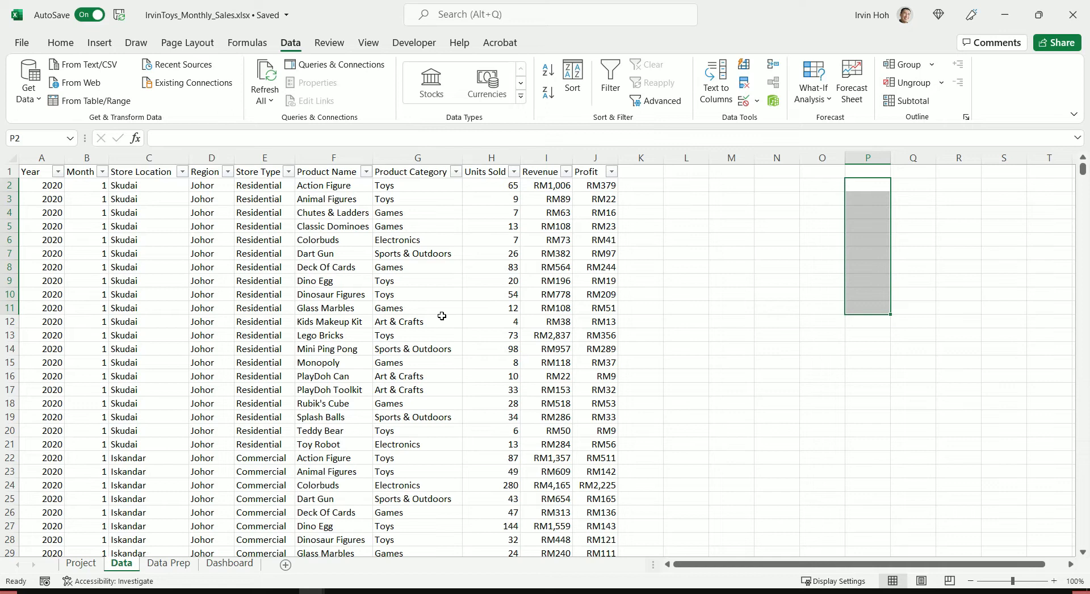
{"action": "left_click", "coordinate": [338, 189]}
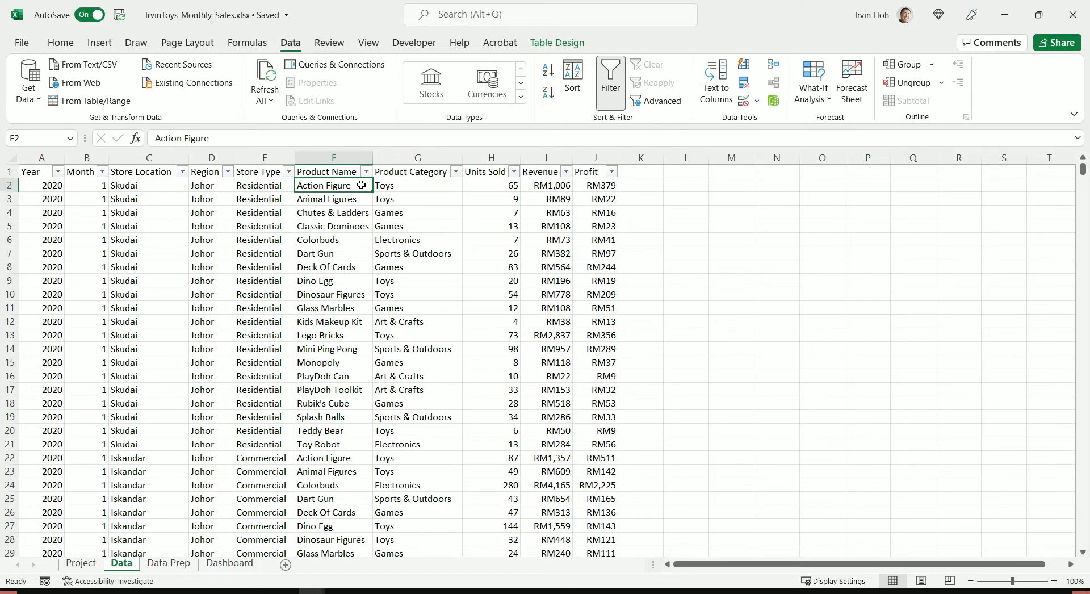
{"action": "key", "text": "ctrl+shift+Down"}
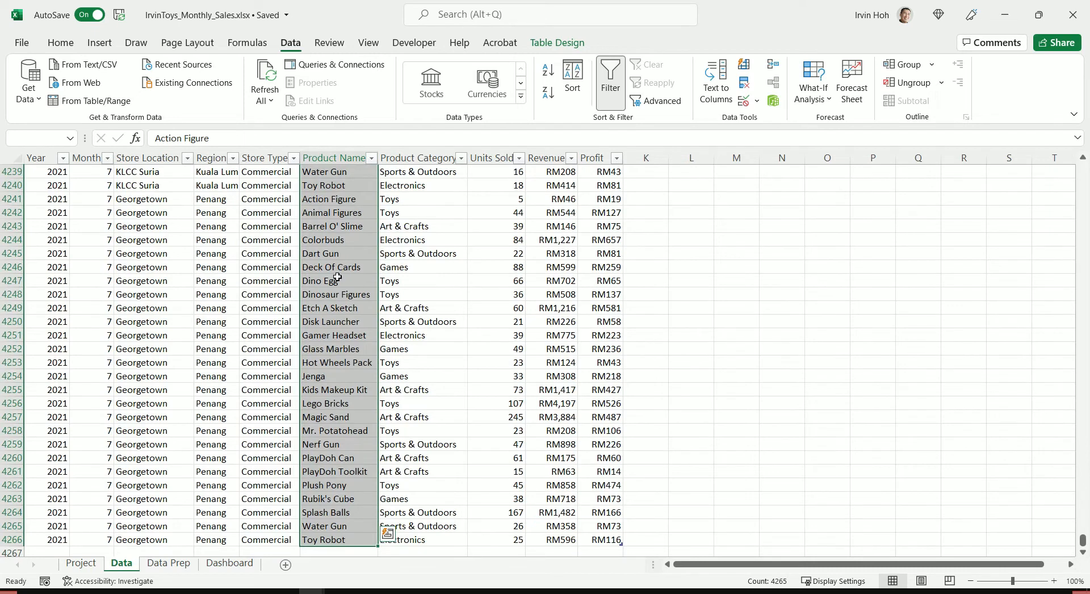
{"action": "key", "text": "ctrl+c"}
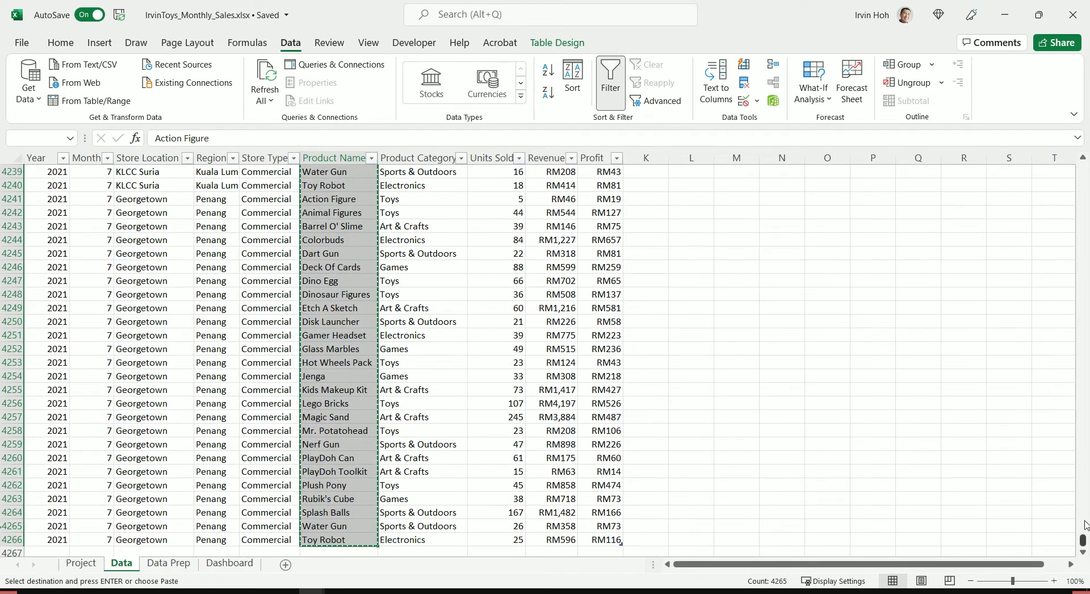
{"action": "left_click_drag", "start_coordinate": [1084, 542], "coordinate": [1084, 162]}
{"action": "left_click", "coordinate": [914, 187]}
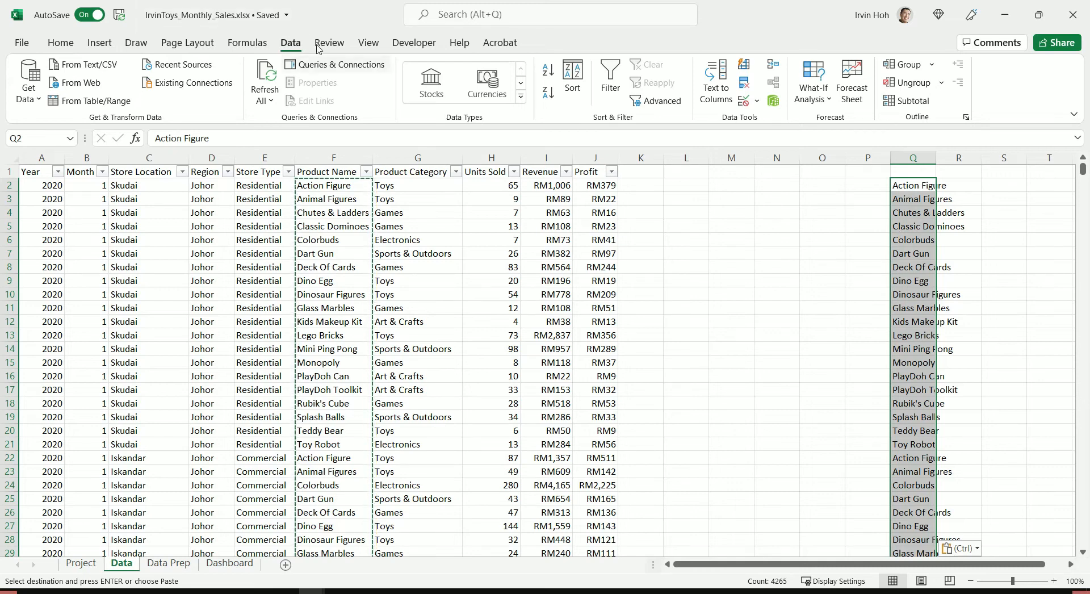
Remove the duplicate product names from the copied list in column Q.
{"action": "left_click", "coordinate": [744, 85]}
{"action": "left_click", "coordinate": [795, 409]}
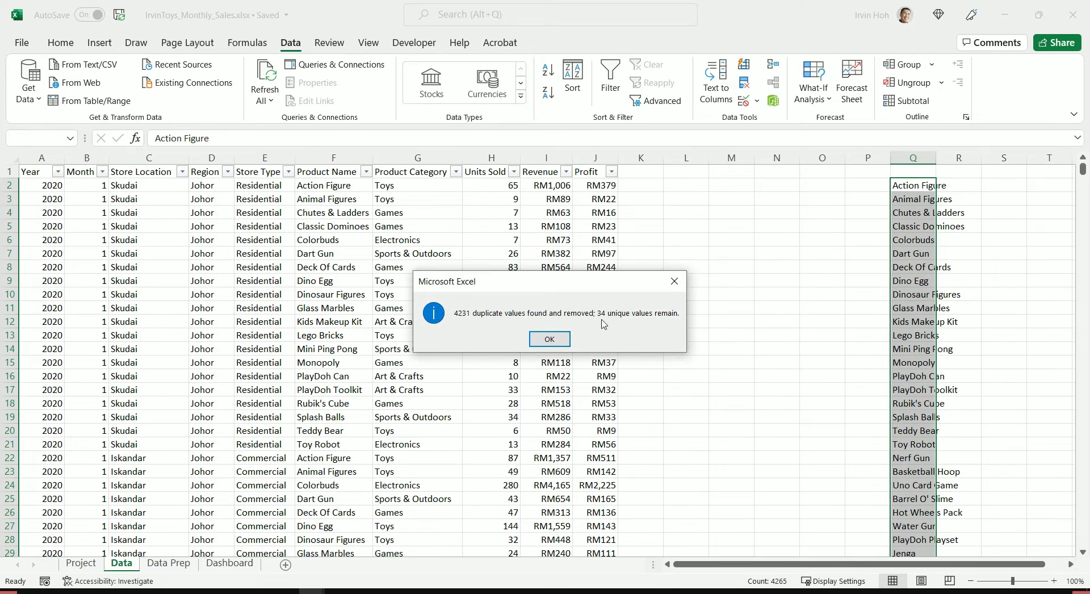
{"action": "left_click", "coordinate": [561, 341]}
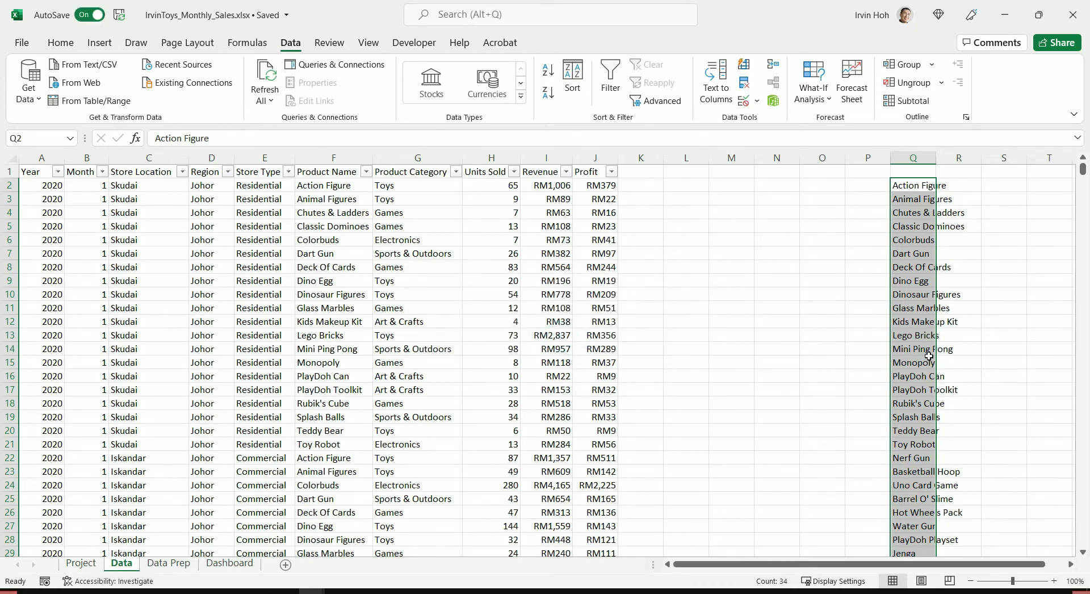
Copy the unique product list Q2:Q35 into the Product column of the Product Performance table on Data Prep, starting at Z4.
{"action": "scroll", "coordinate": [928, 356], "scroll_direction": "down", "scroll_amount": 6}
{"action": "scroll", "coordinate": [927, 445], "scroll_direction": "up", "scroll_amount": 1}
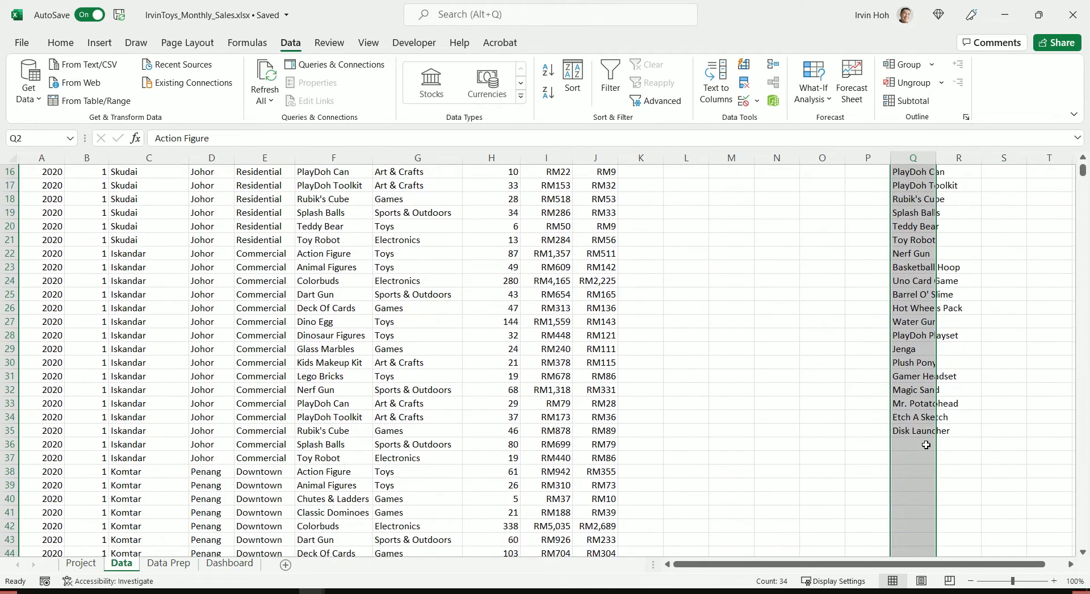
{"action": "left_click", "coordinate": [923, 430]}
{"action": "scroll", "coordinate": [923, 430], "scroll_direction": "up", "scroll_amount": 5}
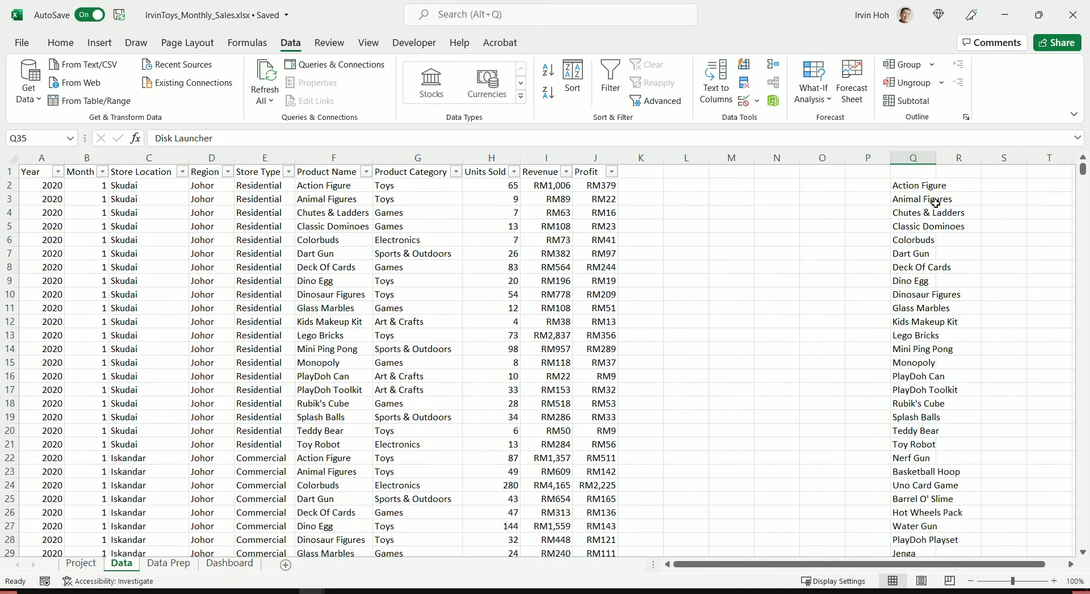
{"action": "left_click_drag", "start_coordinate": [916, 185], "coordinate": [908, 471]}
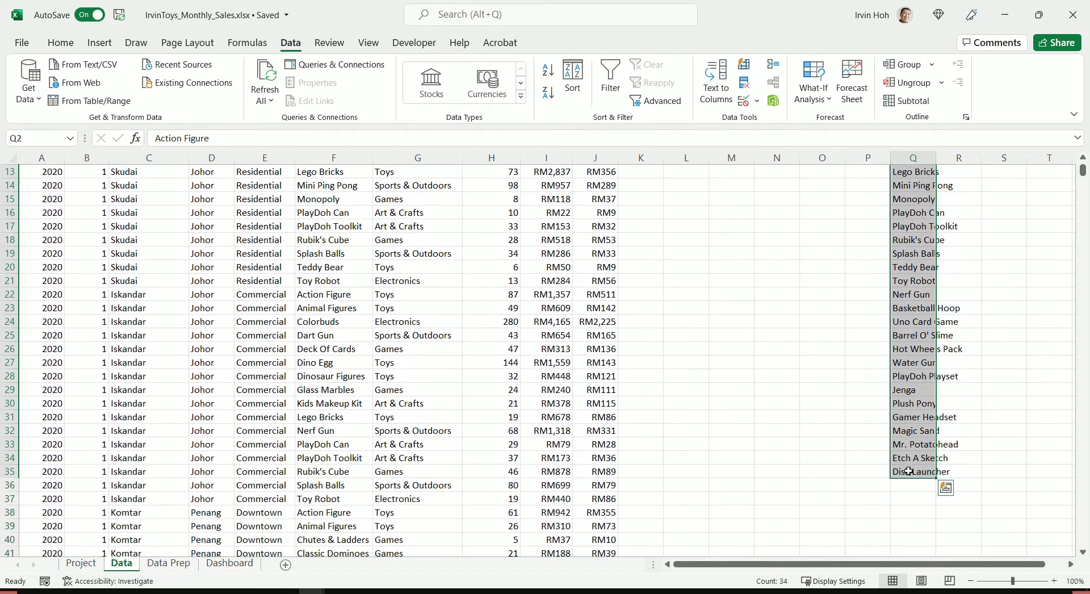
{"action": "scroll", "coordinate": [908, 471], "scroll_direction": "up", "scroll_amount": 4}
{"action": "key", "text": "ctrl+c"}
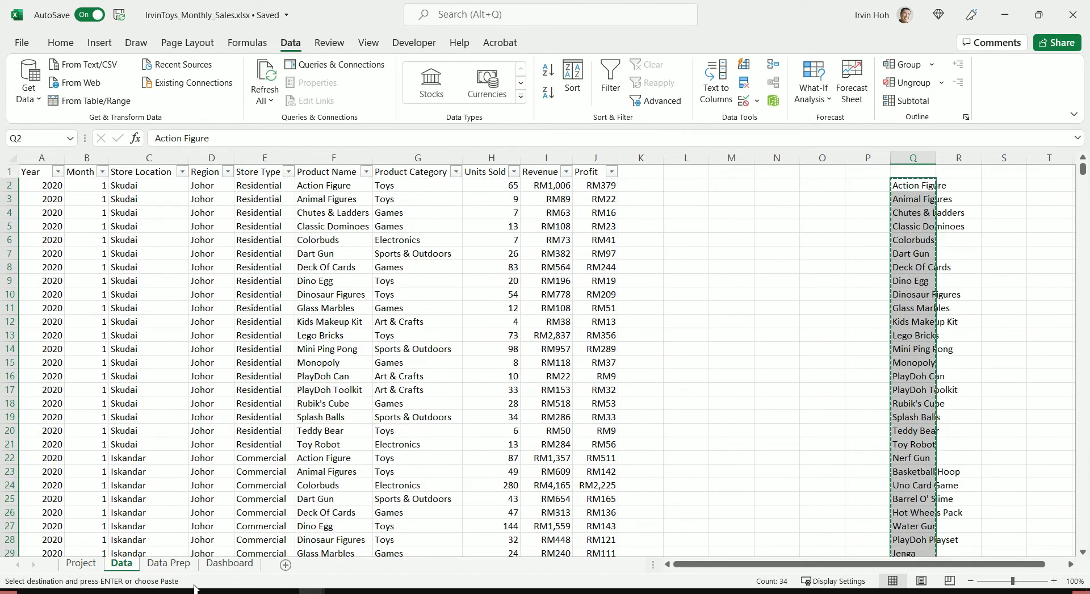
{"action": "left_click", "coordinate": [169, 562]}
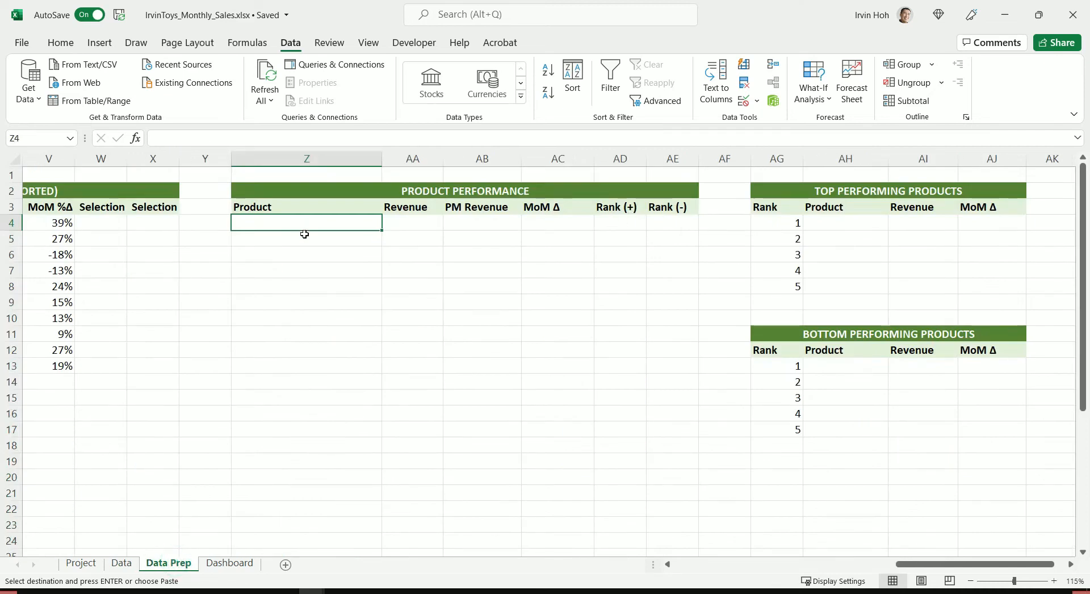
{"action": "key", "text": "Return"}
{"action": "scroll", "coordinate": [325, 351], "scroll_direction": "down", "scroll_amount": 8}
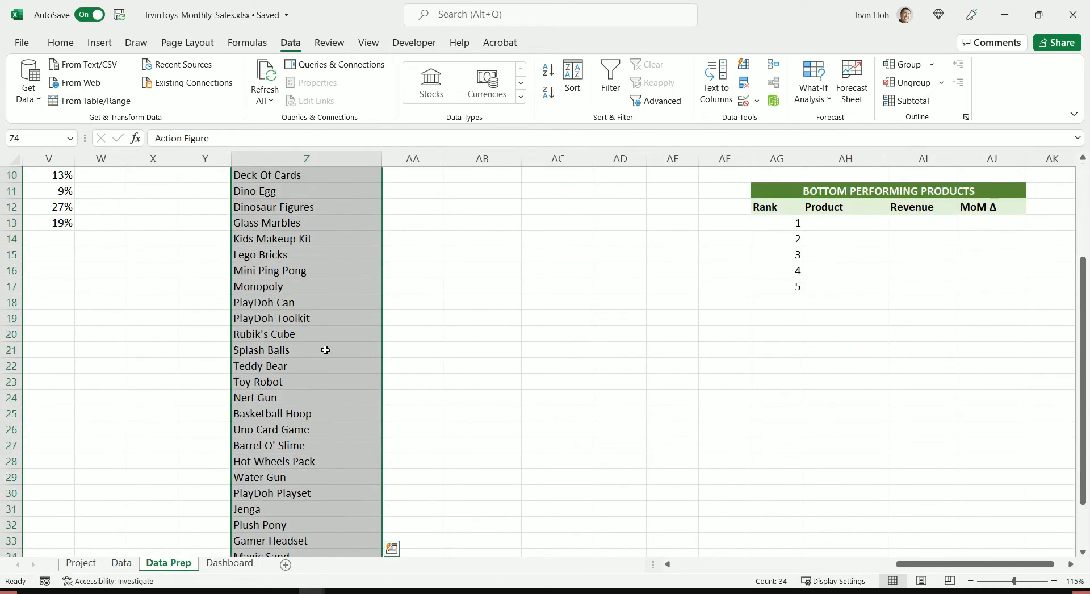
{"action": "scroll", "coordinate": [325, 350], "scroll_direction": "up", "scroll_amount": 8}
{"action": "left_click", "coordinate": [312, 287]}
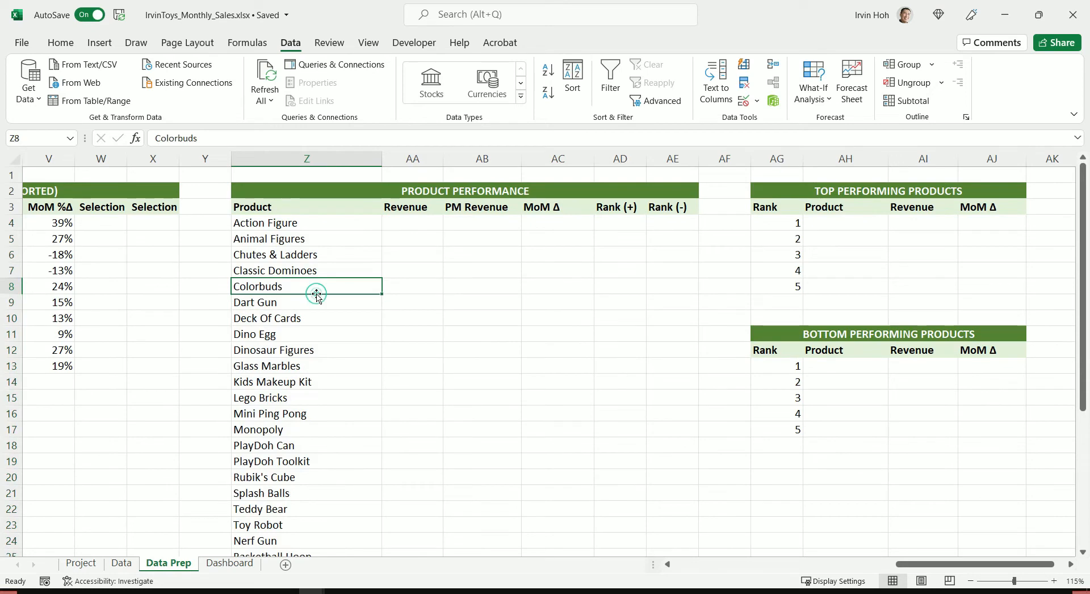
Examine the Revenue SUMIFS formula prepared in AA1, including its region, month, year and product name criteria, against the product in Z4.
{"action": "left_click", "coordinate": [361, 222]}
{"action": "key", "text": "Right"}
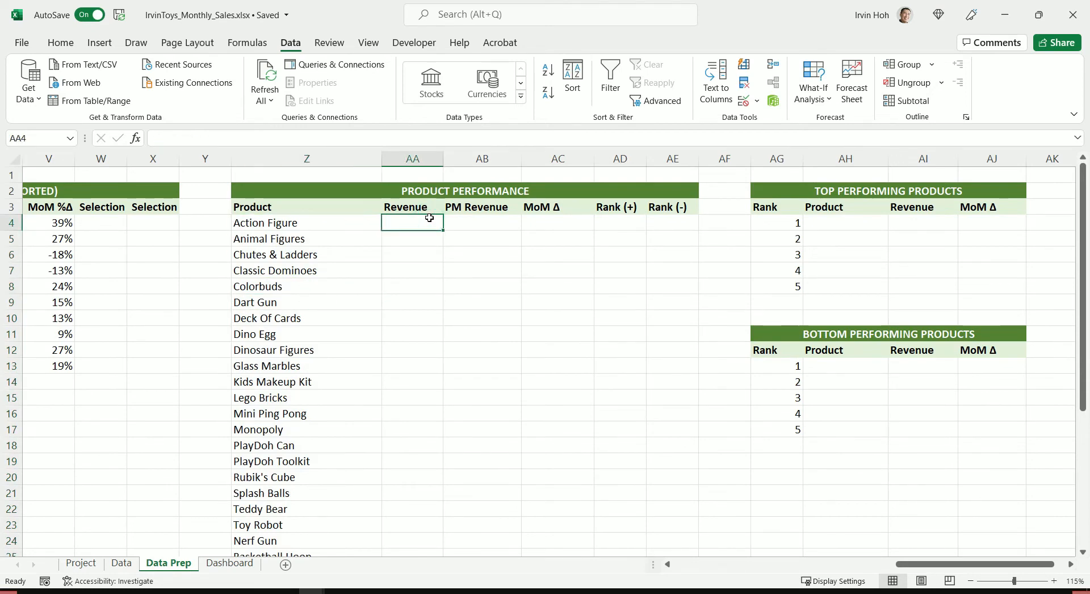
{"action": "left_click", "coordinate": [353, 227]}
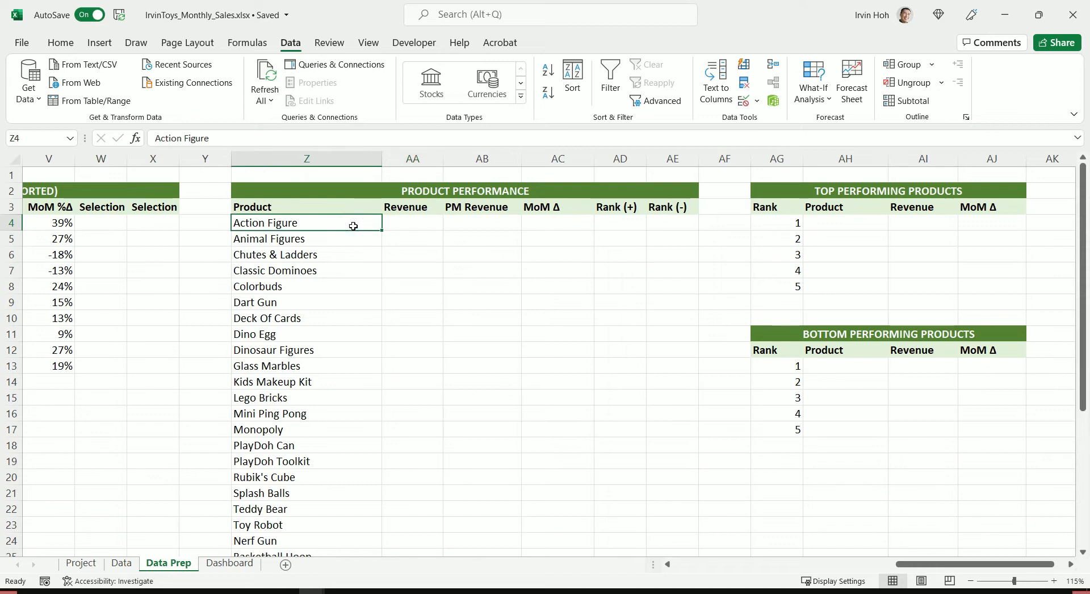
{"action": "left_click", "coordinate": [423, 226]}
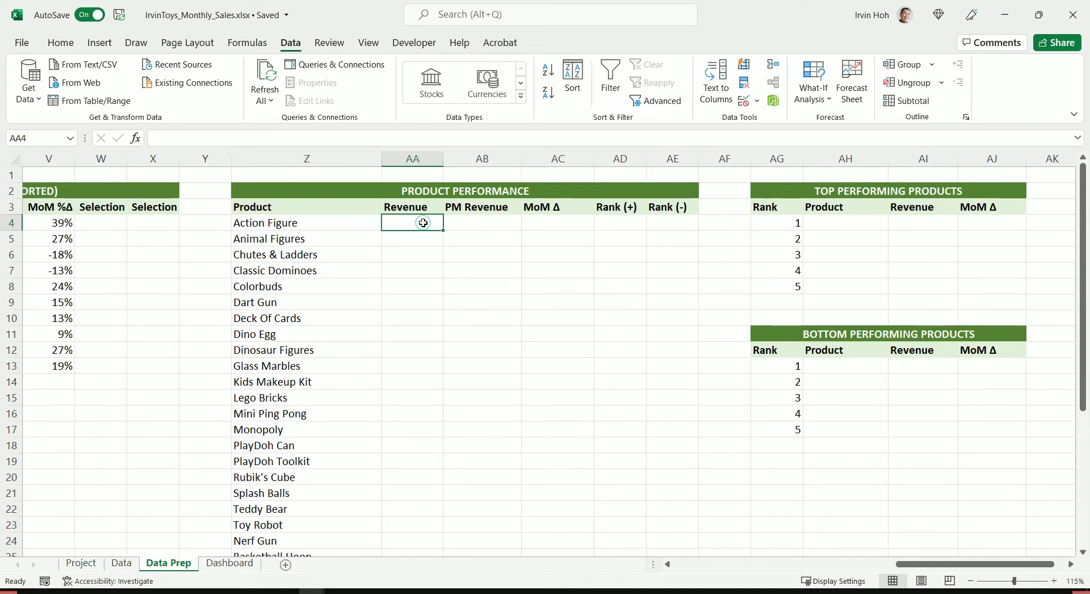
{"action": "left_click", "coordinate": [417, 175]}
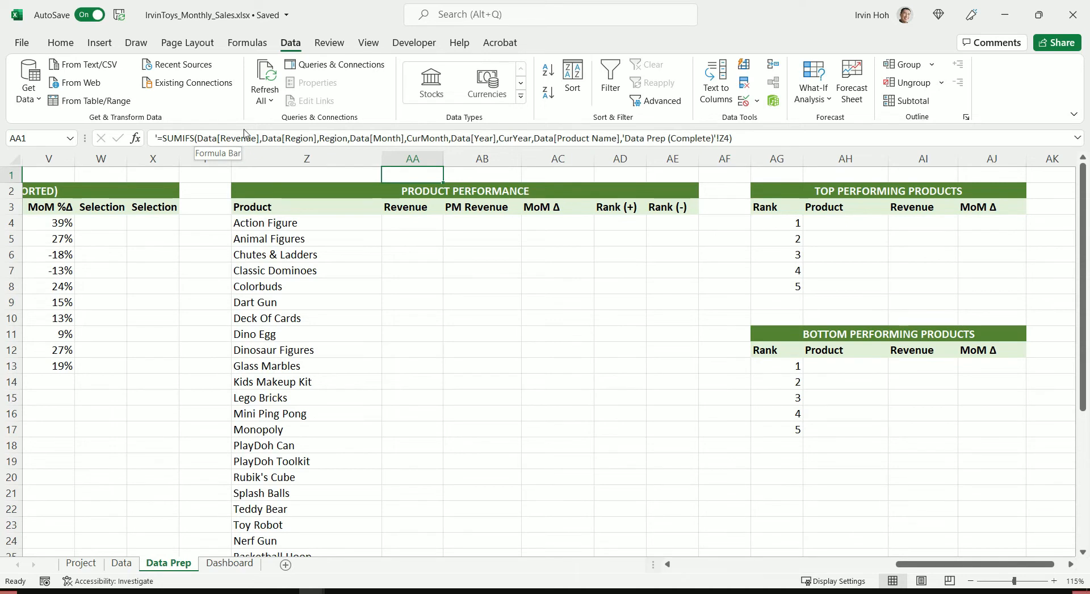
{"action": "left_click_drag", "start_coordinate": [263, 139], "coordinate": [627, 137]}
{"action": "key", "text": "Escape"}
{"action": "left_click", "coordinate": [424, 312]}
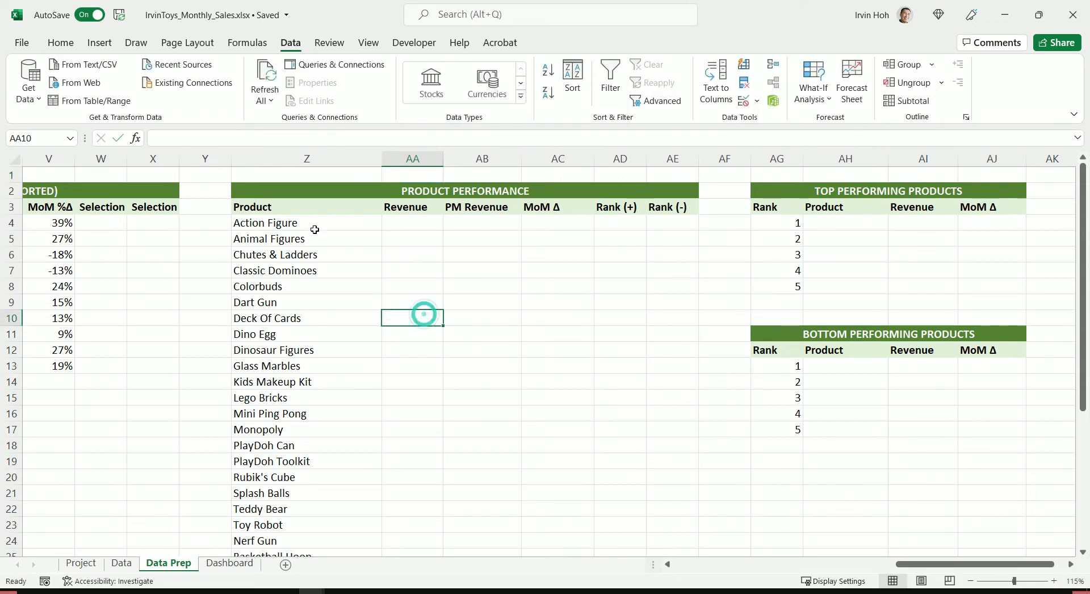
{"action": "left_click", "coordinate": [313, 227]}
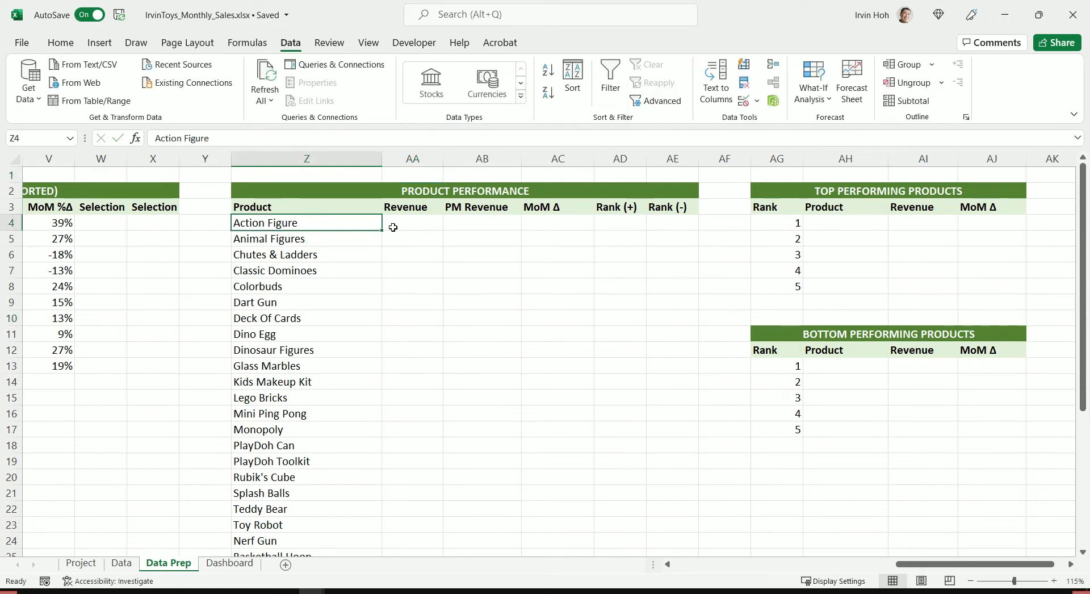
Remove "(Complete)" from the prepared Revenue formula in AA1 so its product criterion refers to 'Data Prep'!Z4.
{"action": "left_click", "coordinate": [421, 174]}
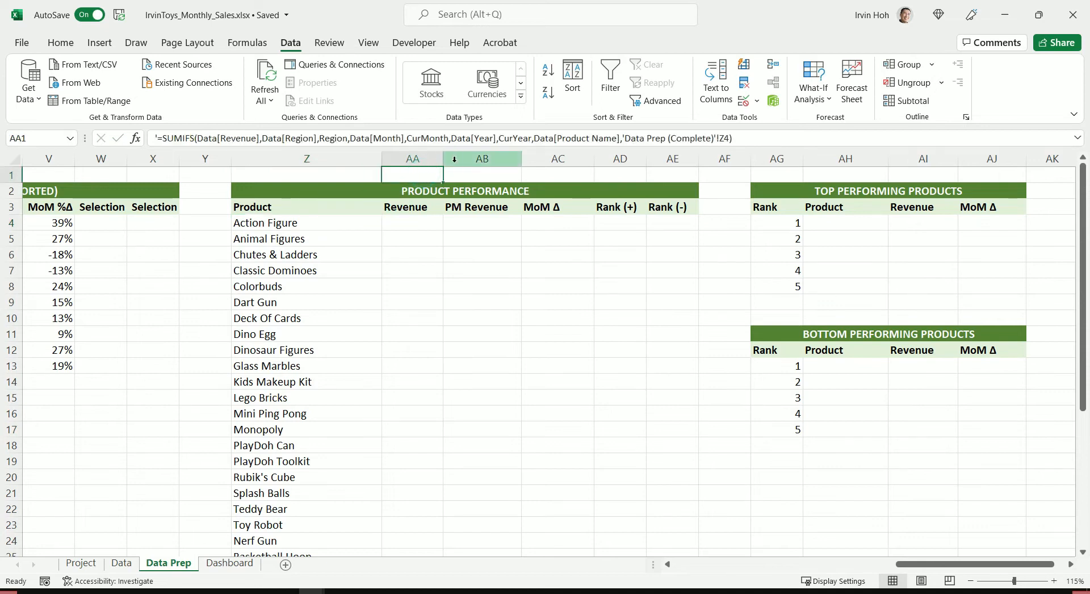
{"action": "left_click_drag", "start_coordinate": [667, 138], "coordinate": [716, 143]}
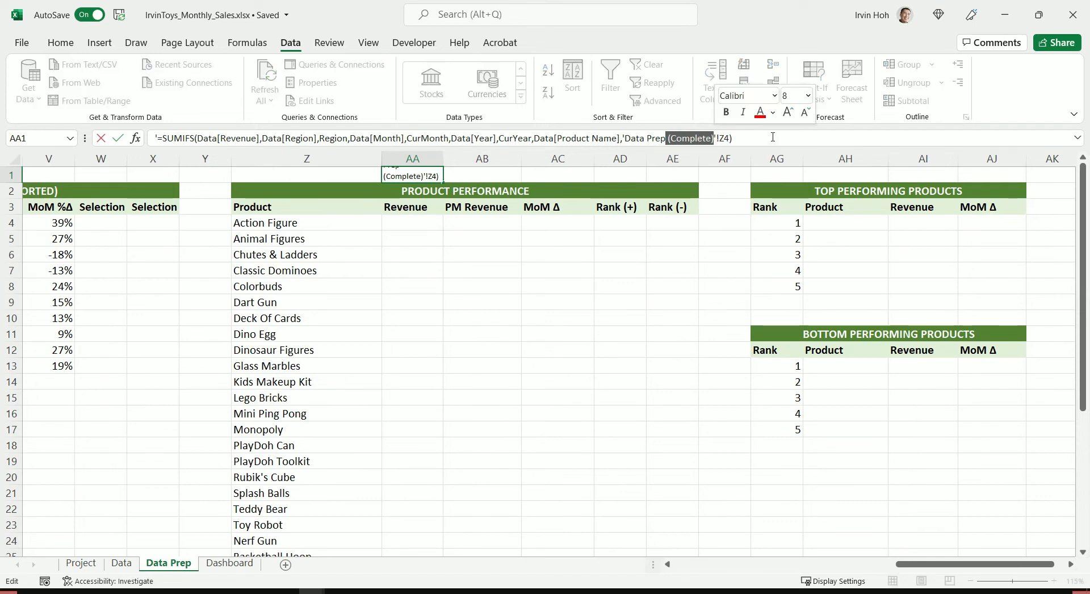
{"action": "key", "text": "Delete"}
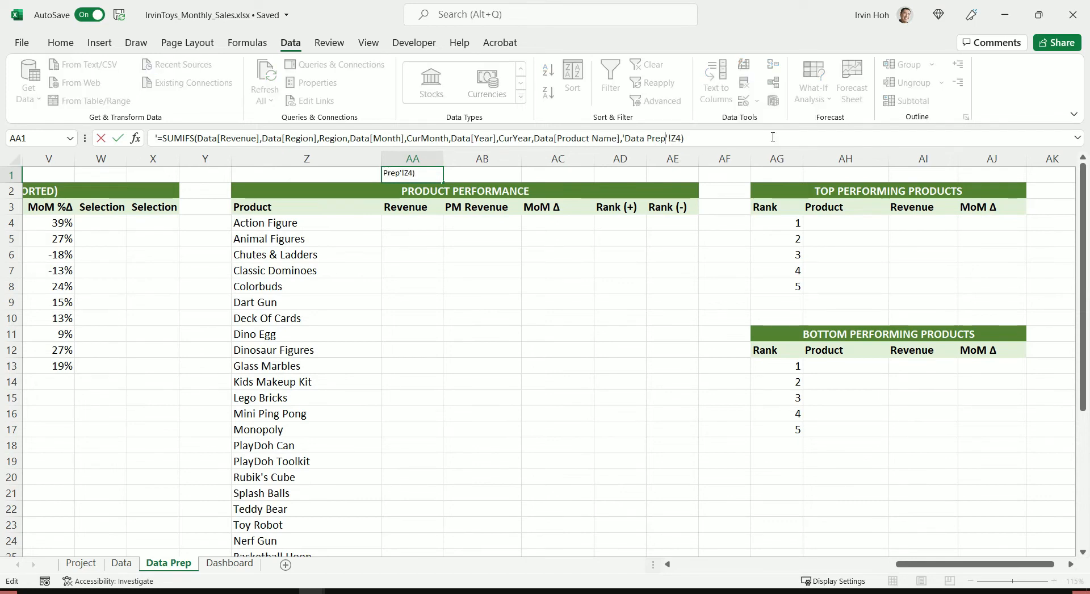
{"action": "key", "text": "Return"}
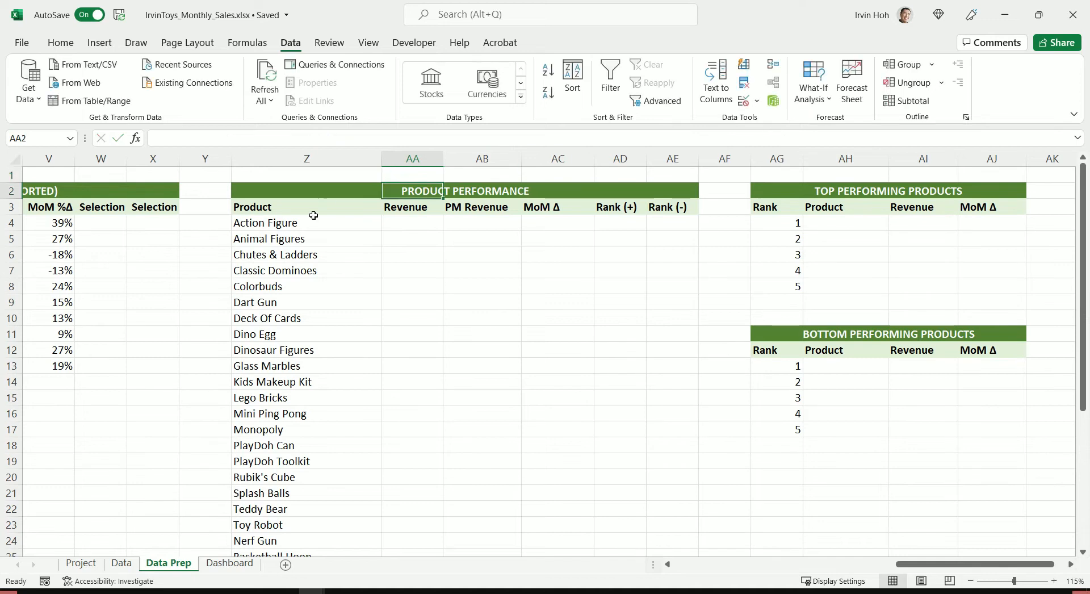
Move the SUMIFS Revenue formula text from AA1 into AA4 as a live formula for the first product.
{"action": "left_click", "coordinate": [399, 177]}
{"action": "left_click_drag", "start_coordinate": [685, 138], "coordinate": [158, 144]}
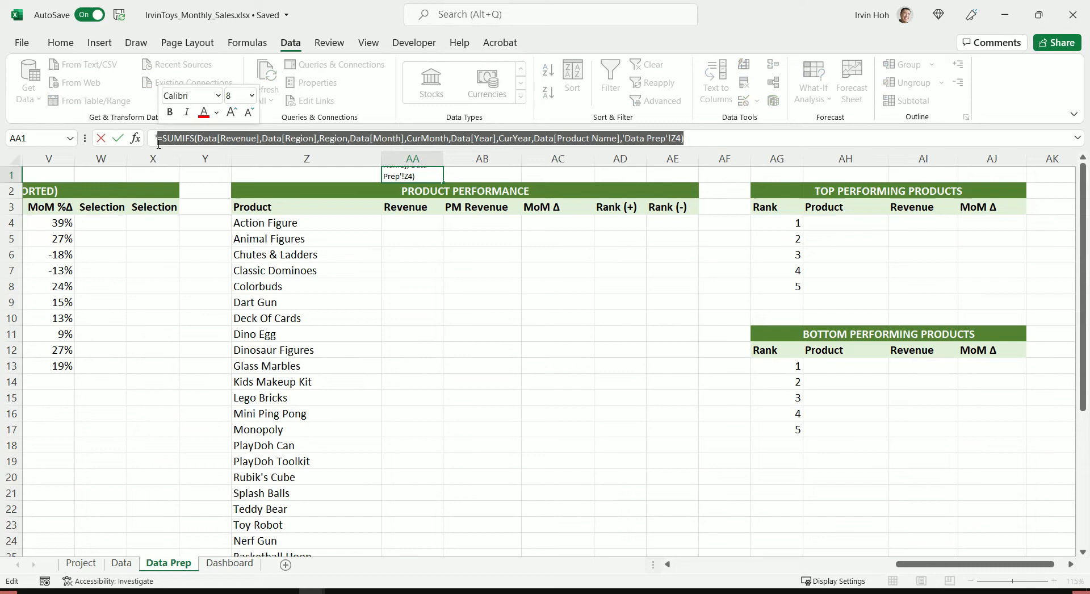
{"action": "key", "text": "ctrl+x"}
{"action": "double_click", "coordinate": [405, 225]}
{"action": "key", "text": "ctrl+v"}
{"action": "key", "text": "shift+Return"}
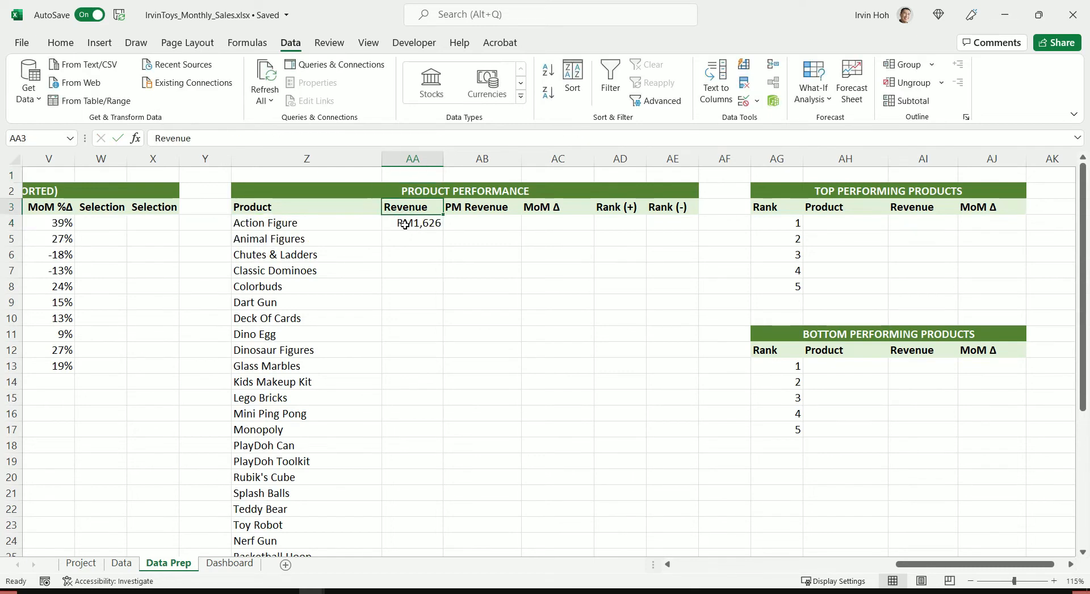
Fill the AA4 Revenue formula down to the last product in row 37.
{"action": "left_click", "coordinate": [417, 223]}
{"action": "left_click_drag", "start_coordinate": [445, 232], "coordinate": [441, 529]}
{"action": "scroll", "coordinate": [592, 439], "scroll_direction": "up", "scroll_amount": 1}
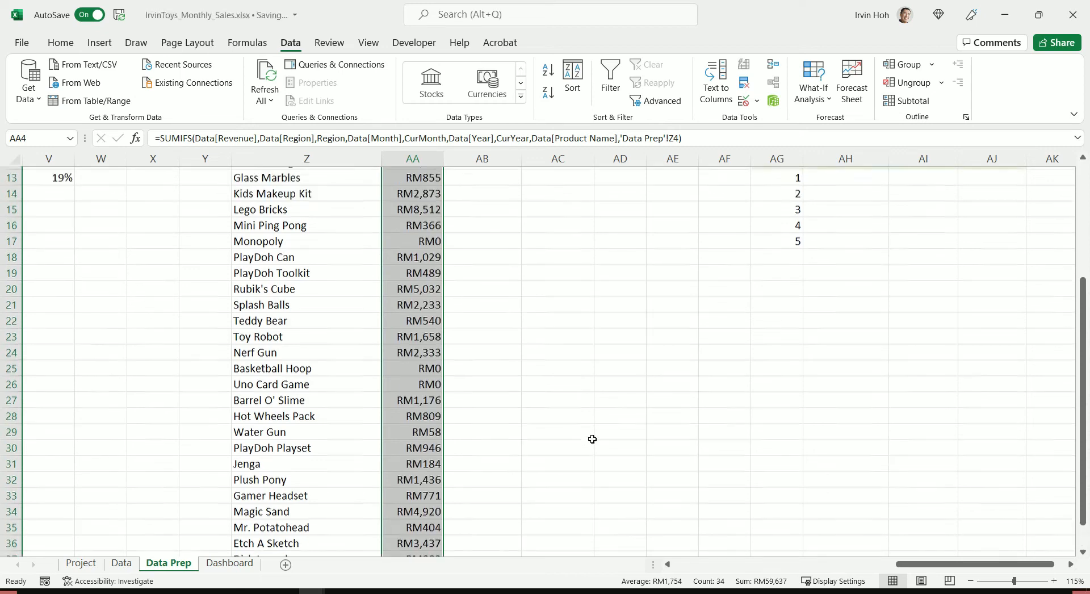
{"action": "scroll", "coordinate": [592, 439], "scroll_direction": "up", "scroll_amount": 4}
Copy the SUMIFS PM Revenue formula from AB1 with its product criterion changed to 'Data Prep'!Z4, leaving AB1 itself unedited.
{"action": "left_click", "coordinate": [481, 221]}
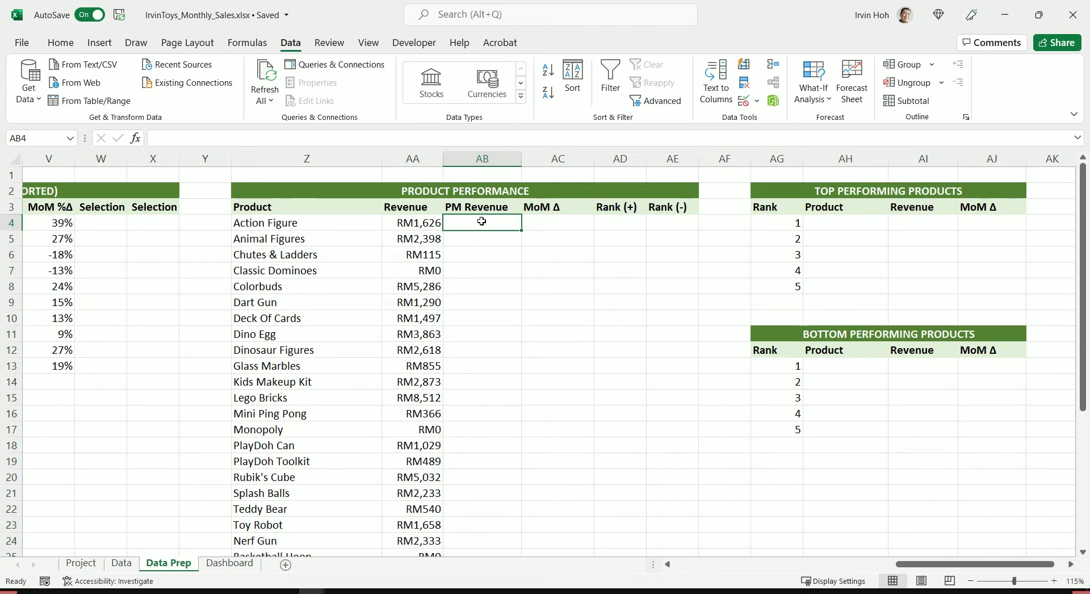
{"action": "left_click", "coordinate": [485, 176]}
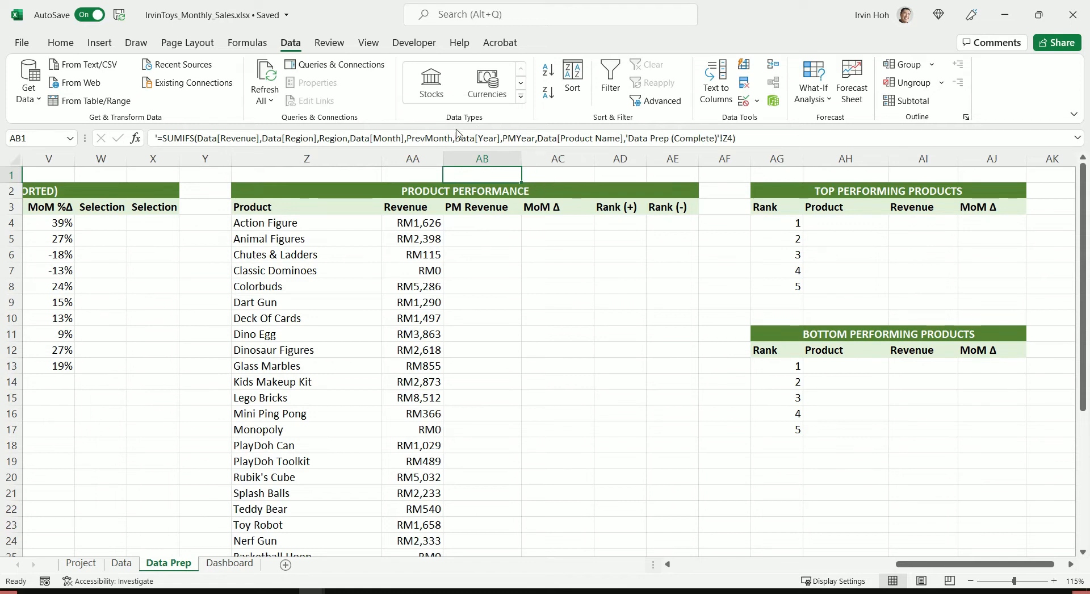
{"action": "left_click_drag", "start_coordinate": [350, 138], "coordinate": [453, 147]}
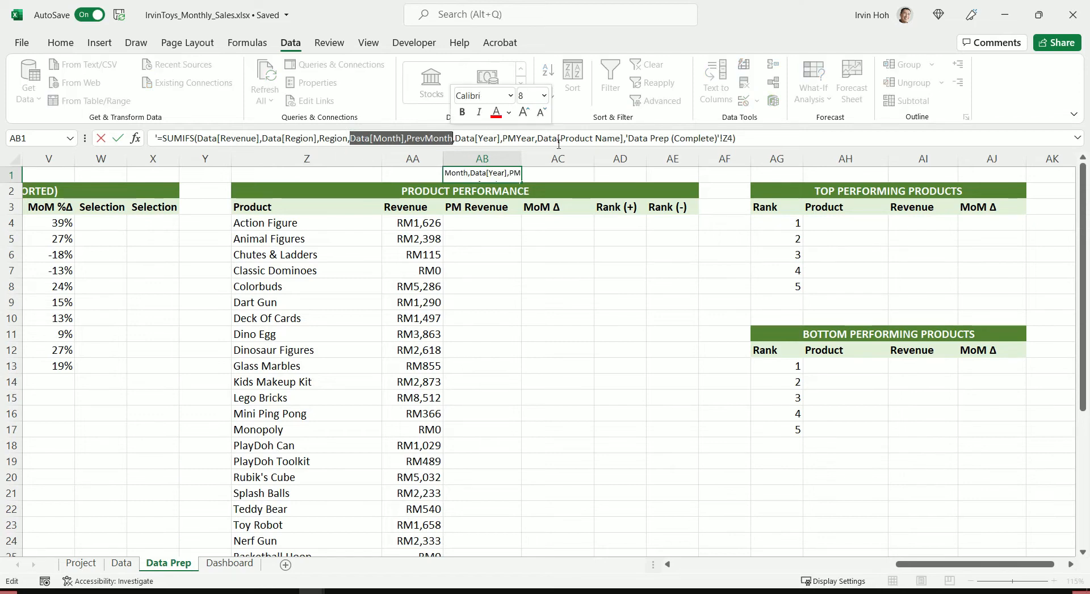
{"action": "left_click", "coordinate": [639, 140]}
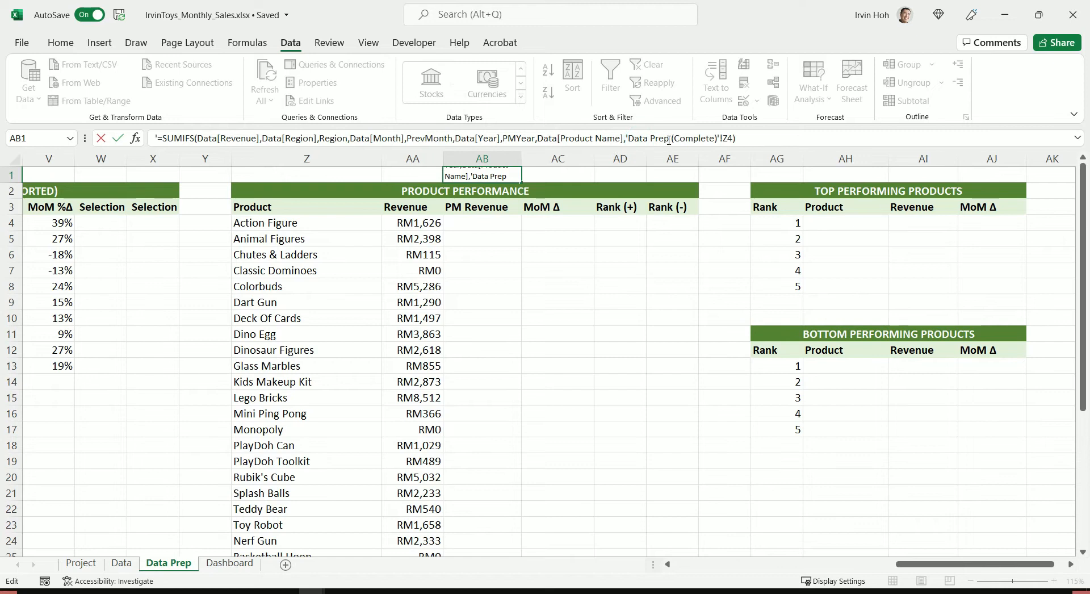
{"action": "left_click_drag", "start_coordinate": [671, 140], "coordinate": [718, 149]}
{"action": "key", "text": "Delete"}
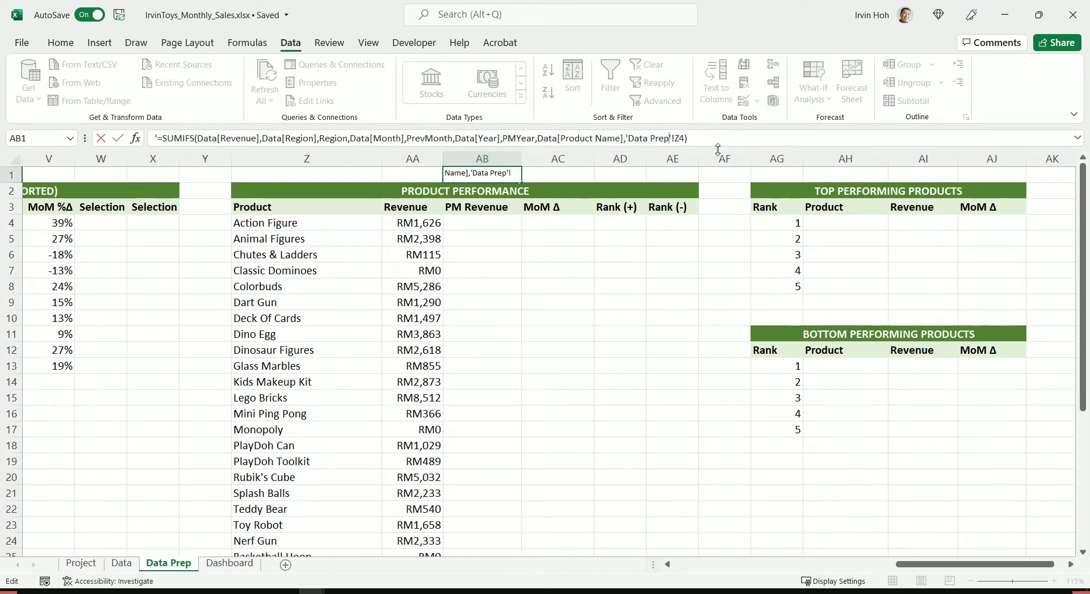
{"action": "left_click", "coordinate": [708, 139]}
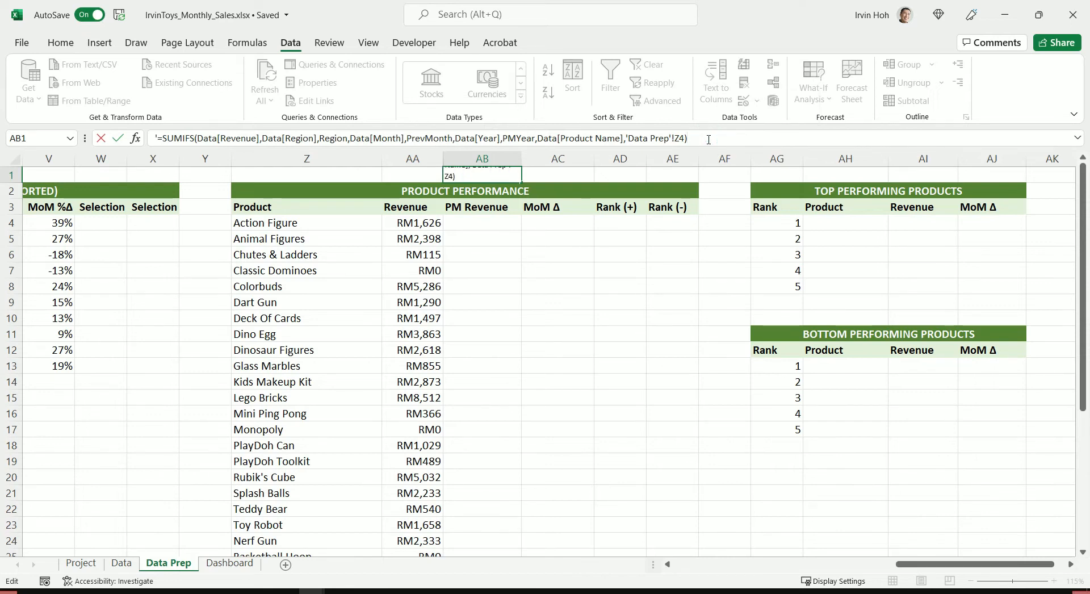
{"action": "left_click_drag", "start_coordinate": [708, 139], "coordinate": [157, 150]}
{"action": "key", "text": "Escape"}
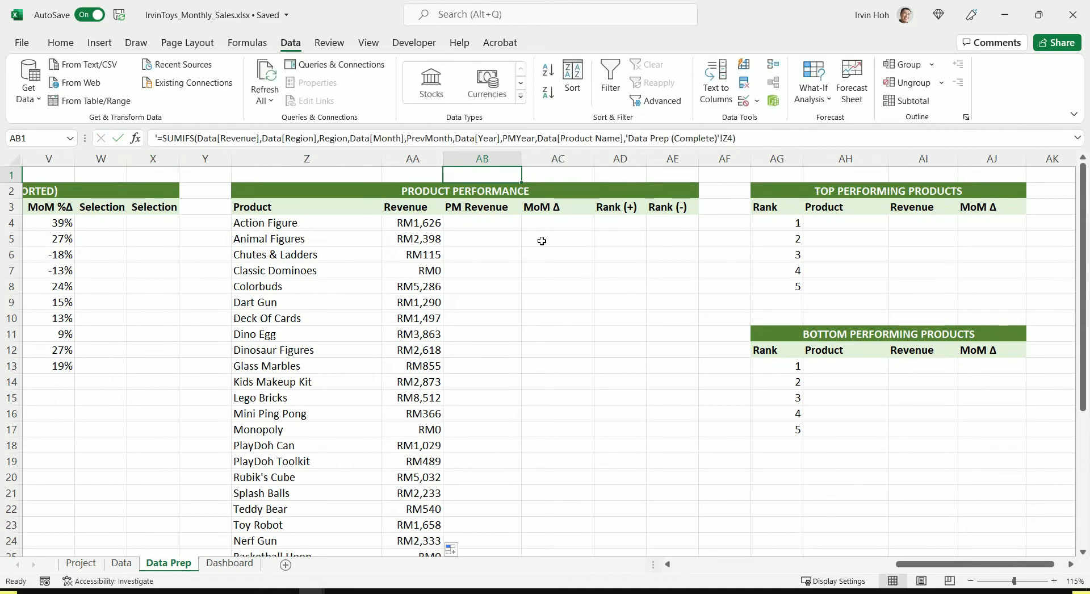
Enter the copied PM Revenue formula, using PrevMonth and PMYear, in AB4 and fill it down through AB37.
{"action": "double_click", "coordinate": [490, 227]}
{"action": "key", "text": "ctrl+v"}
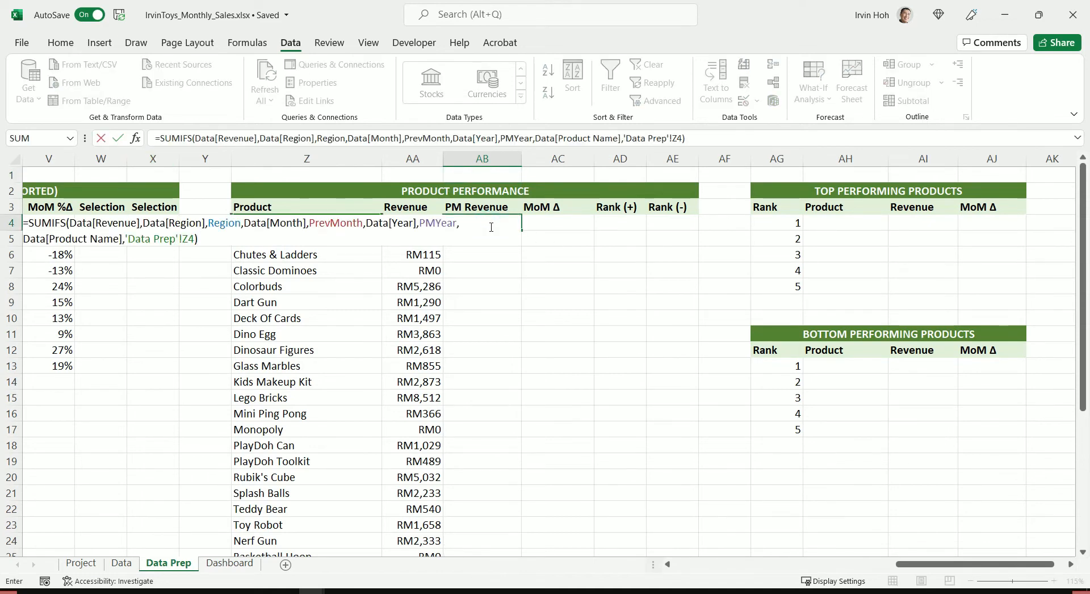
{"action": "key", "text": "Return"}
{"action": "left_click", "coordinate": [505, 224]}
{"action": "left_click_drag", "start_coordinate": [521, 231], "coordinate": [503, 531]}
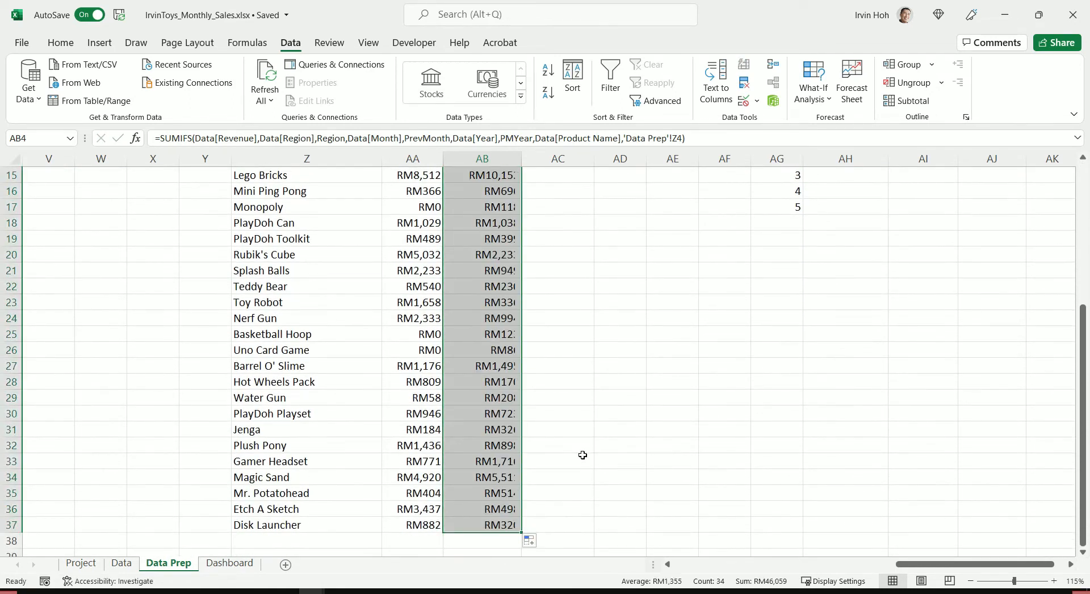
{"action": "scroll", "coordinate": [641, 407], "scroll_direction": "up", "scroll_amount": 5}
Enter the MoM Δ formula =AA4-AB4 in AC4, taken from the prepared text in AC1.
{"action": "left_click", "coordinate": [561, 335]}
{"action": "left_click", "coordinate": [567, 225]}
{"action": "left_click", "coordinate": [568, 176]}
{"action": "left_click_drag", "start_coordinate": [210, 139], "coordinate": [159, 138]}
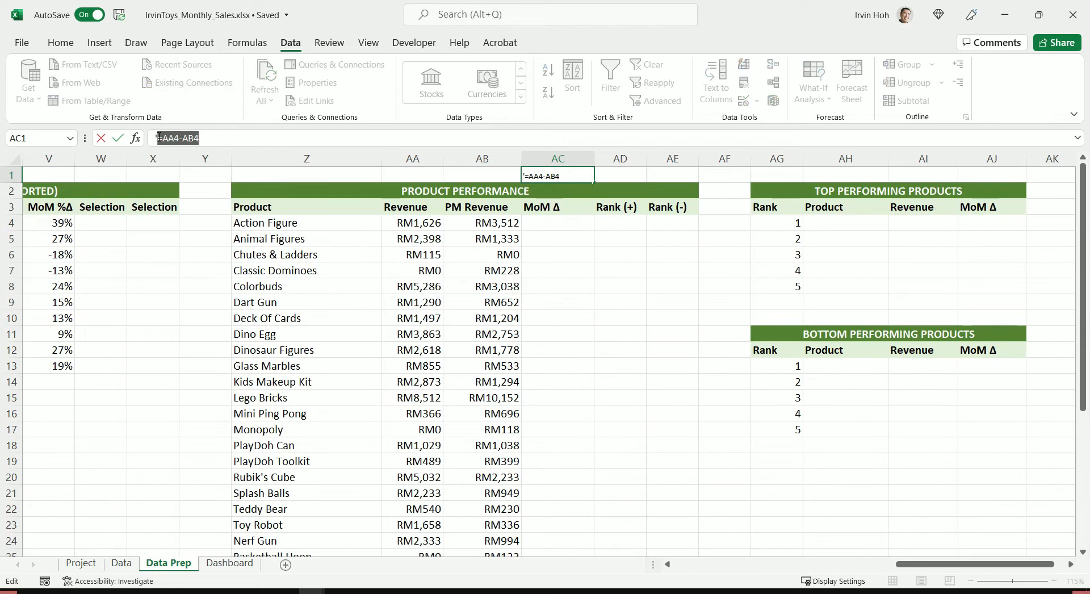
{"action": "double_click", "coordinate": [557, 218]}
{"action": "key", "text": "ctrl+v"}
{"action": "key", "text": "Return"}
Fill the MoM Δ formula from AC4 down to the last product in row 37.
{"action": "left_click", "coordinate": [571, 226]}
{"action": "left_click_drag", "start_coordinate": [593, 234], "coordinate": [594, 525]}
{"action": "scroll", "coordinate": [606, 473], "scroll_direction": "up", "scroll_amount": 5}
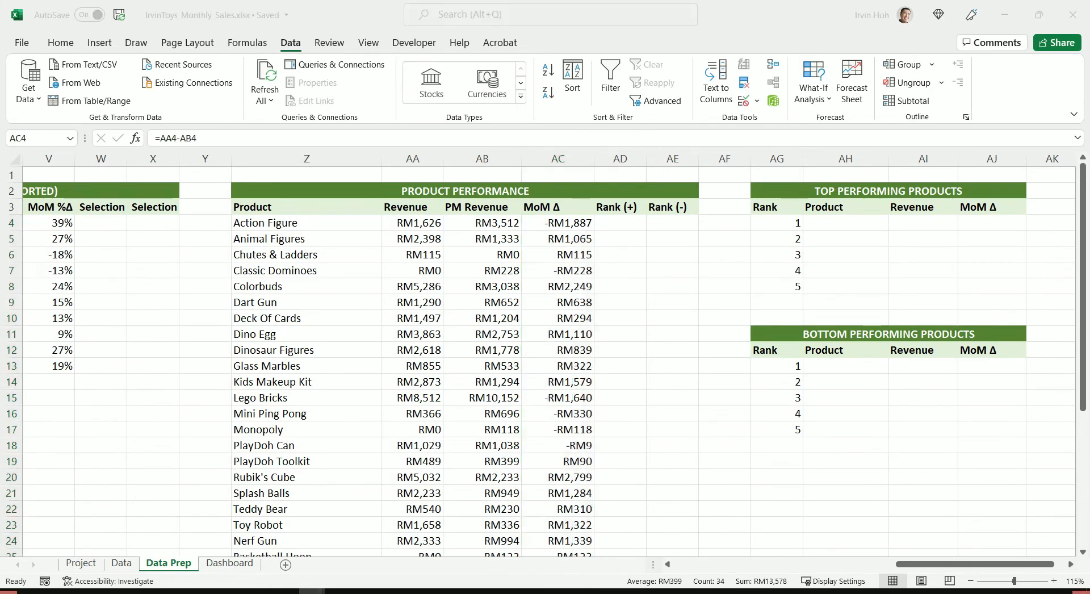
Check the Product Performance table on the Data Prep (Complete) sheet of the COMPLETED workbook, including its rank columns.
{"action": "left_click", "coordinate": [262, 536]}
{"action": "left_click_drag", "start_coordinate": [840, 566], "coordinate": [1000, 578]}
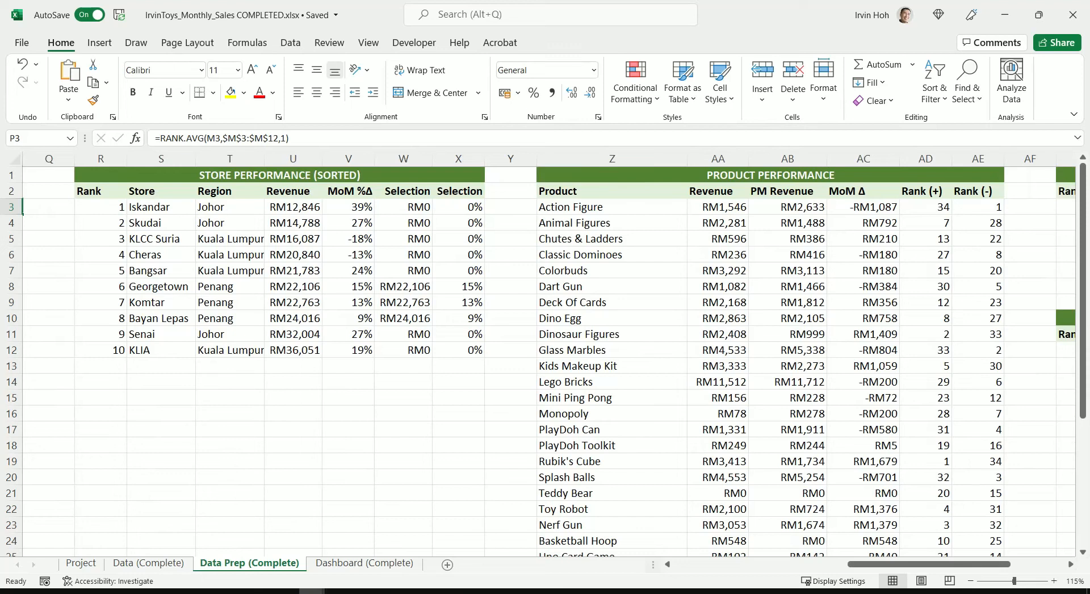
{"action": "left_click", "coordinate": [530, 533]}
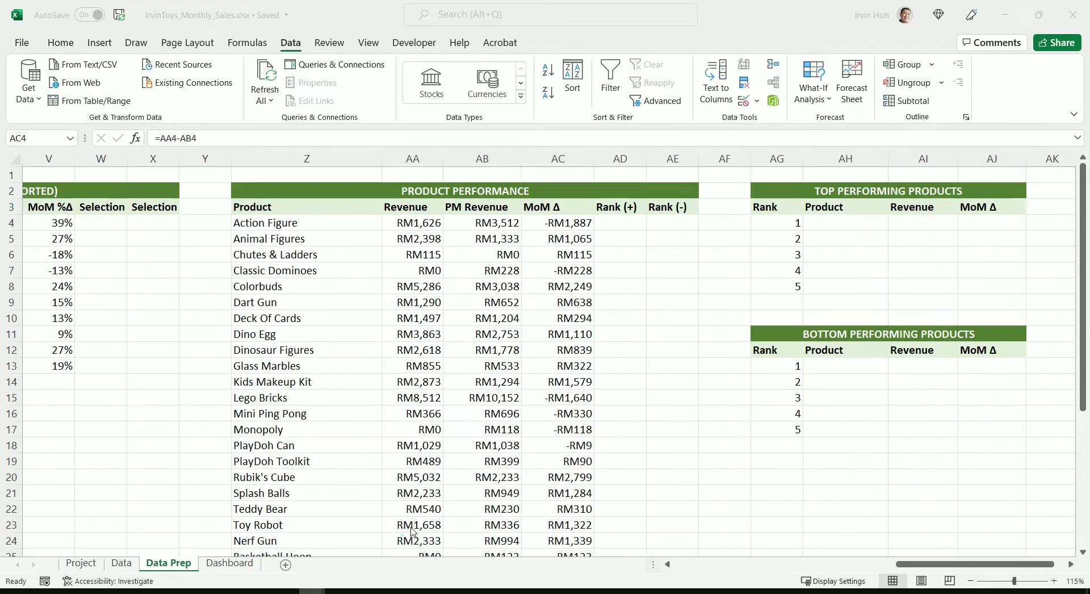
Examine how the Rank (+) and Rank (-) columns relate to the Top and Bottom Performing Products tables on Data Prep.
{"action": "left_click", "coordinate": [637, 245]}
{"action": "left_click", "coordinate": [621, 220]}
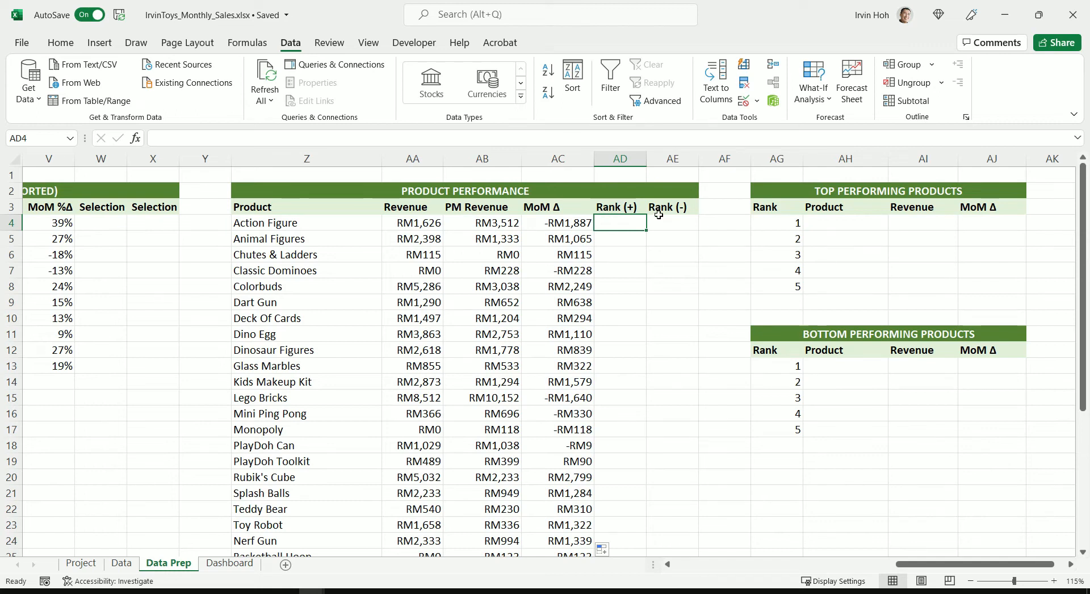
{"action": "left_click", "coordinate": [851, 267]}
{"action": "left_click_drag", "start_coordinate": [780, 191], "coordinate": [1007, 287]}
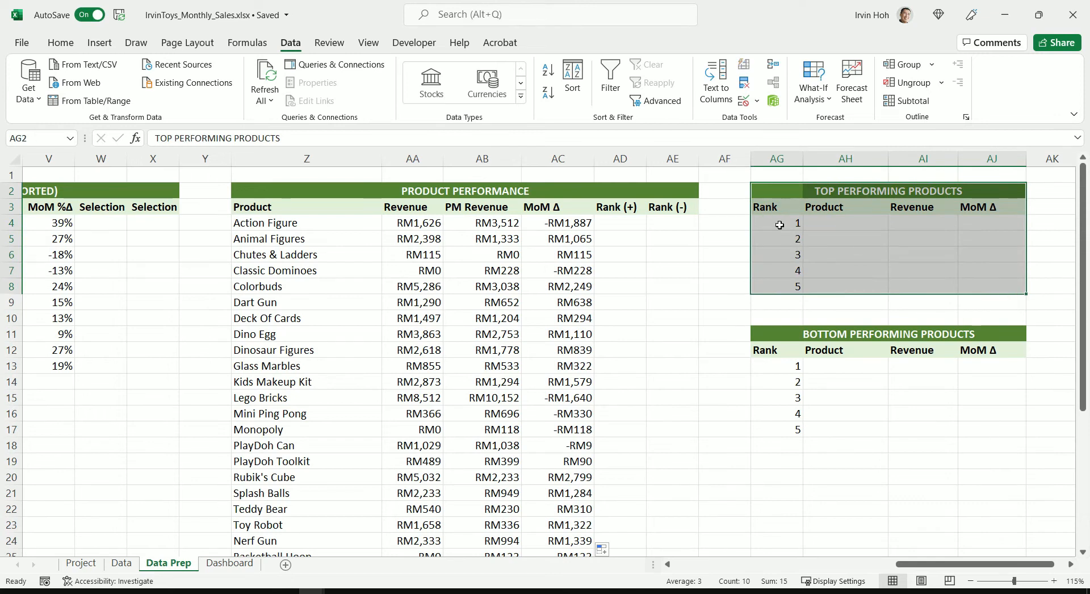
{"action": "left_click_drag", "start_coordinate": [783, 367], "coordinate": [792, 433]}
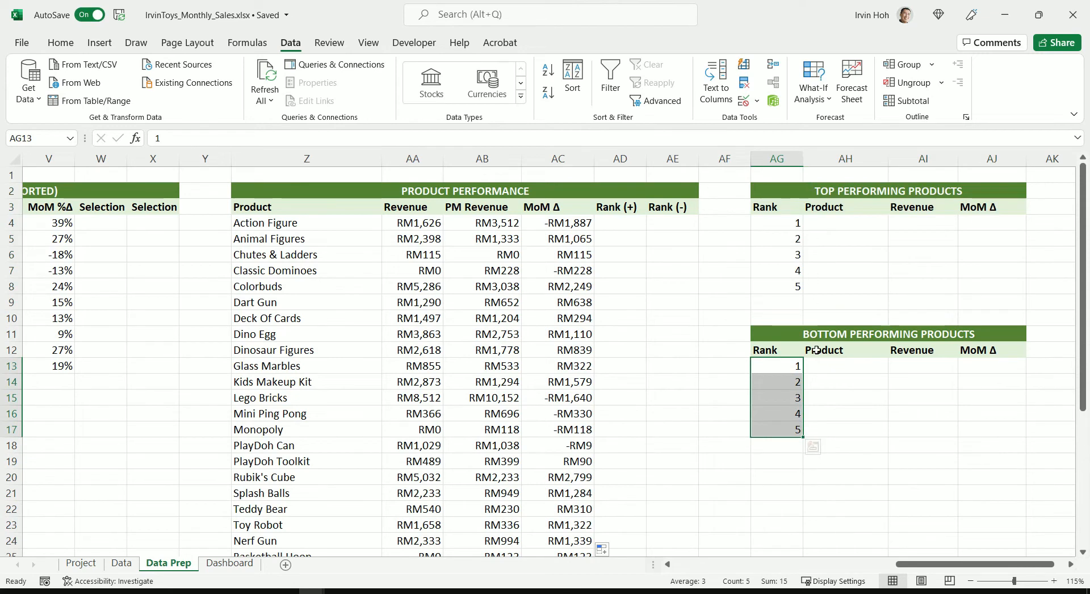
{"action": "left_click", "coordinate": [826, 286]}
{"action": "left_click", "coordinate": [834, 253]}
{"action": "left_click", "coordinate": [628, 225]}
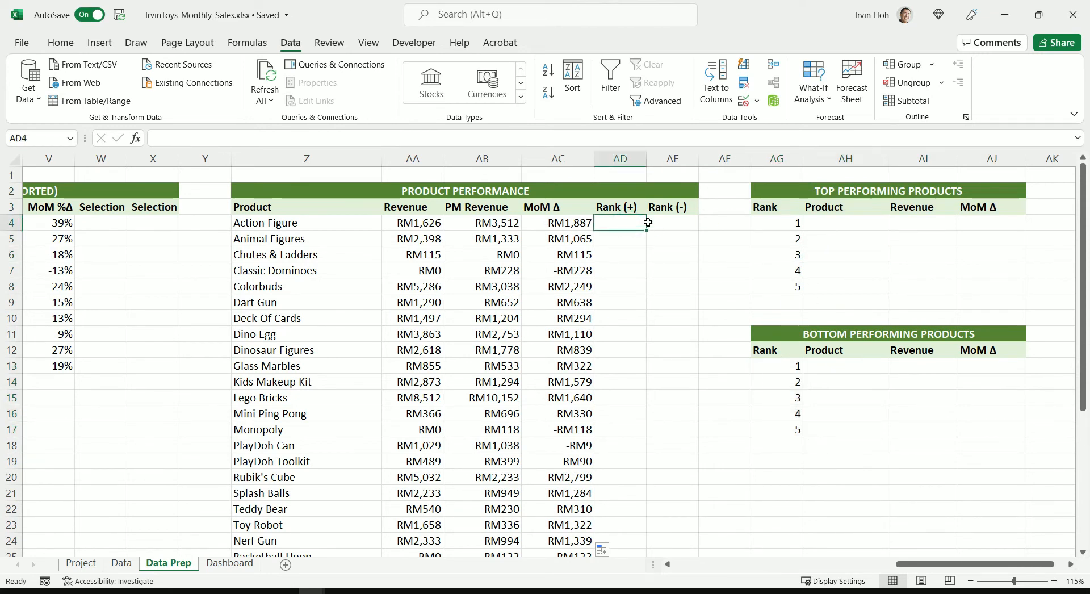
{"action": "left_click", "coordinate": [791, 225]}
{"action": "left_click_drag", "start_coordinate": [628, 224], "coordinate": [630, 431]}
{"action": "left_click_drag", "start_coordinate": [835, 224], "coordinate": [995, 287]}
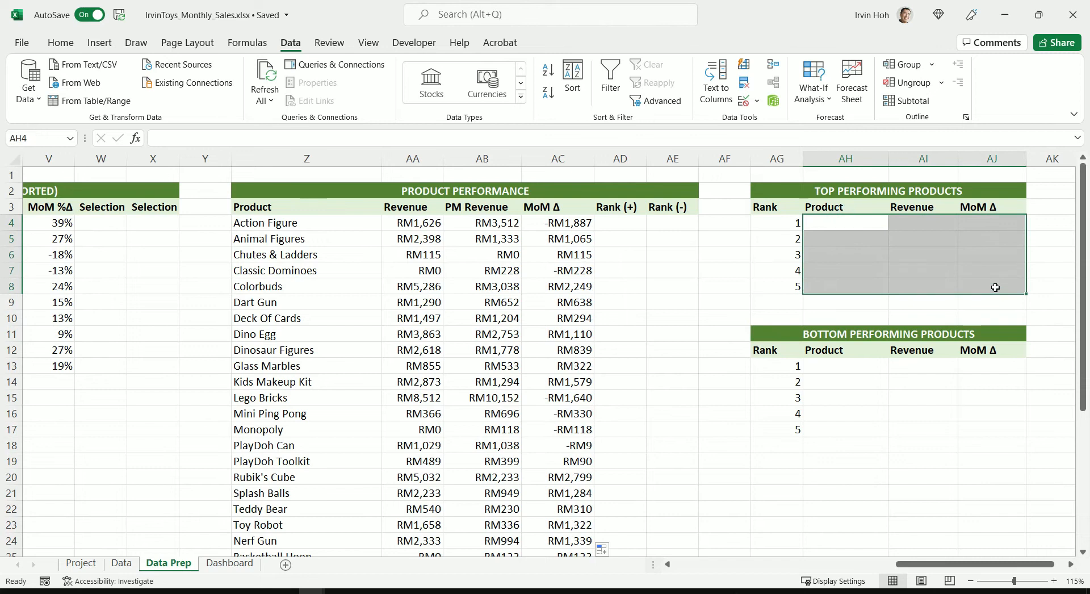
{"action": "left_click", "coordinate": [823, 189]}
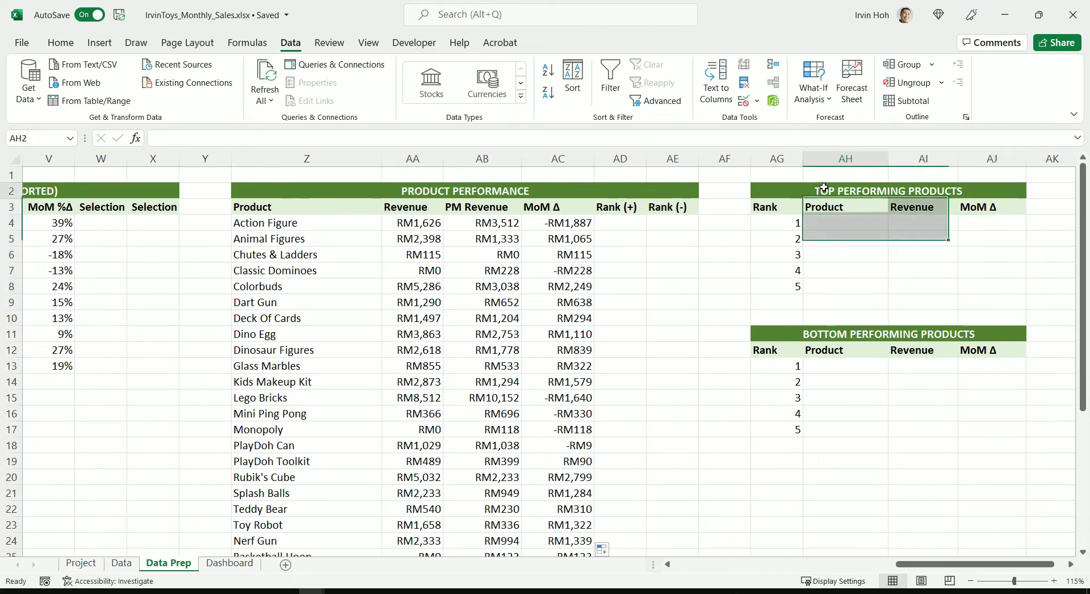
{"action": "left_click", "coordinate": [821, 338]}
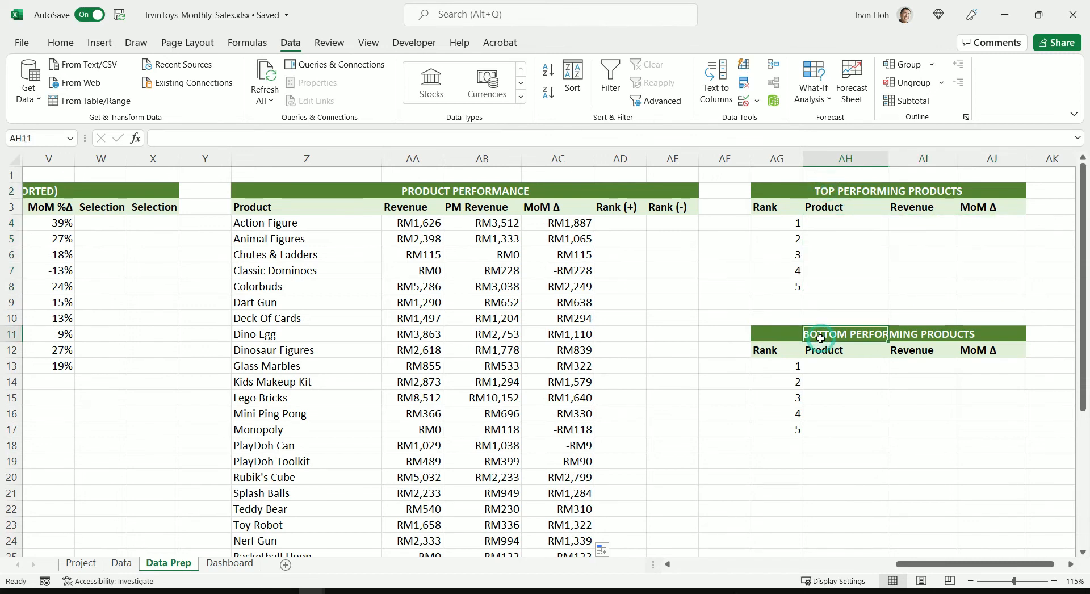
Move the formula =RANK.AVG(AC4,$AC$4:$AC$37,0) from AD1 into AD4 to rank the products by MoM Δ in descending order.
{"action": "left_click", "coordinate": [622, 223]}
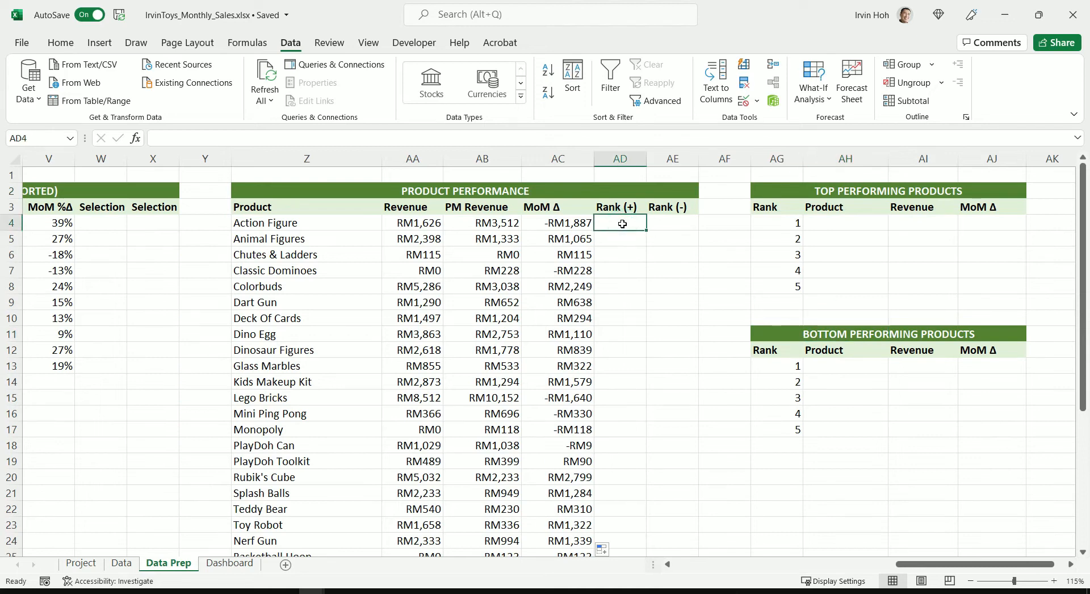
{"action": "left_click", "coordinate": [625, 173]}
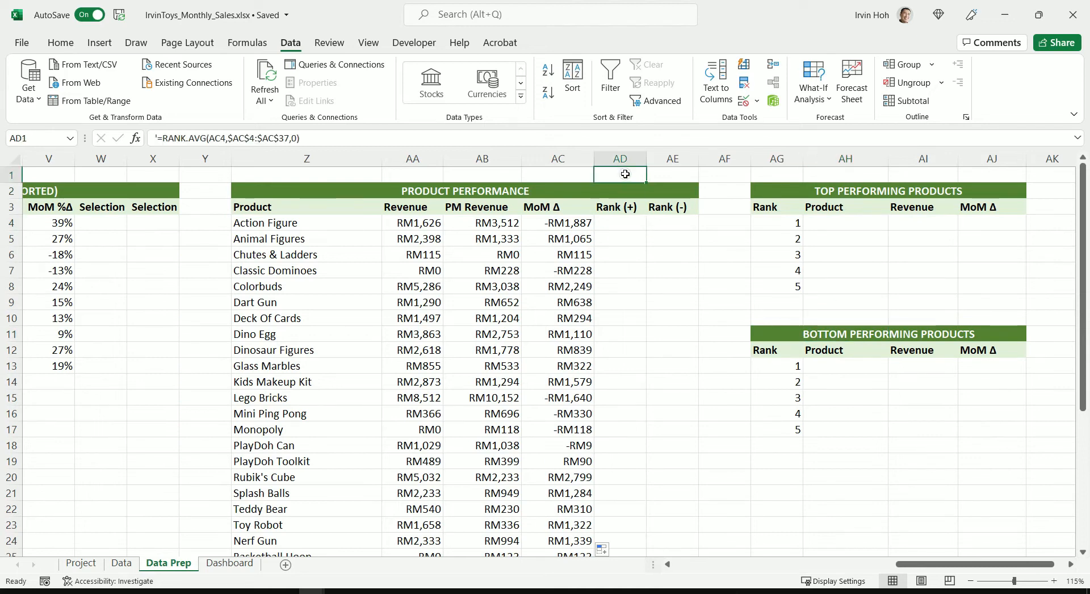
{"action": "left_click_drag", "start_coordinate": [300, 138], "coordinate": [160, 139]}
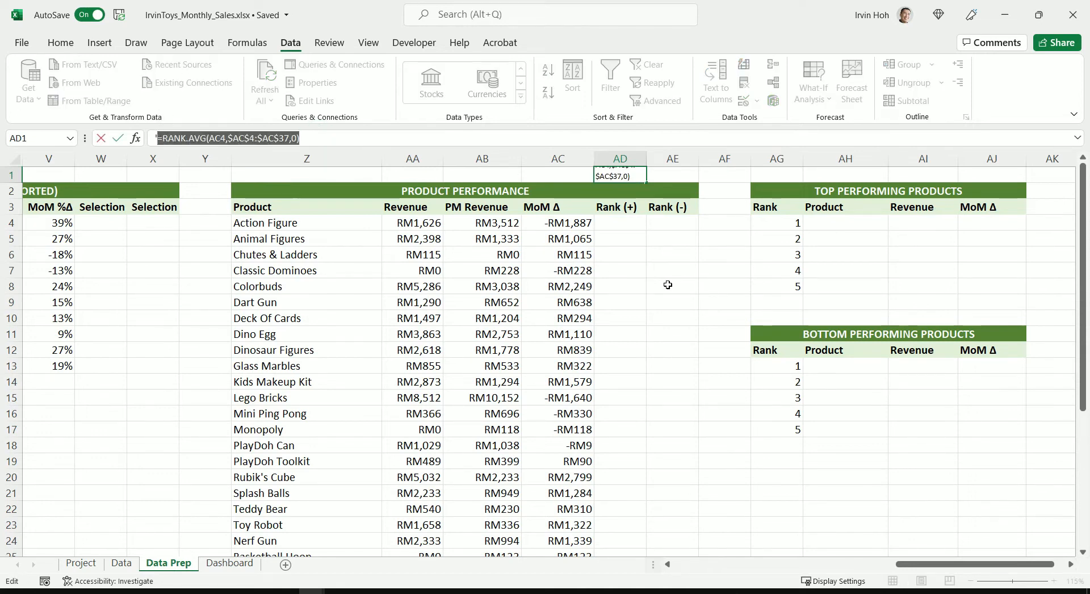
{"action": "key", "text": "ctrl+x"}
{"action": "left_click", "coordinate": [621, 223]}
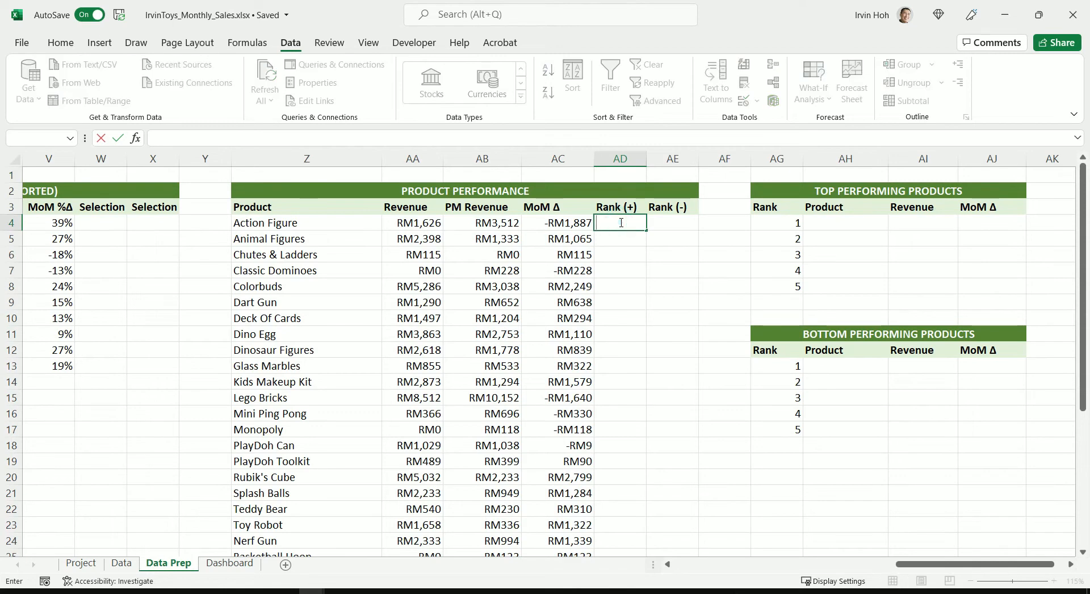
{"action": "key", "text": "ctrl+v"}
{"action": "key", "text": "Return"}
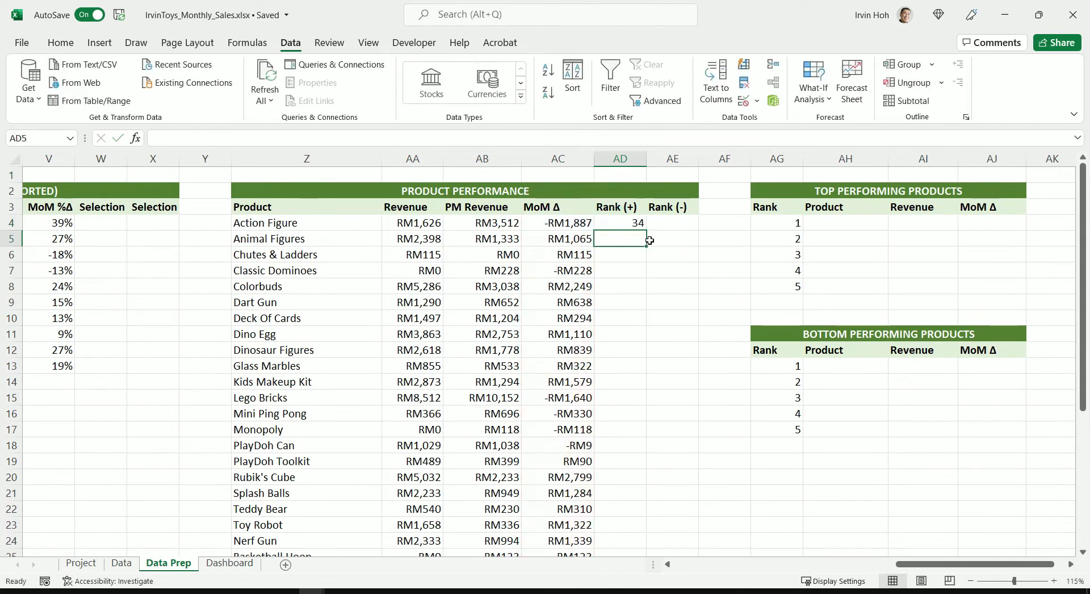
Fill the Rank (+) formula from AD4 down to the last product in row 37.
{"action": "left_click", "coordinate": [639, 224]}
{"action": "left_click_drag", "start_coordinate": [646, 230], "coordinate": [647, 525]}
{"action": "scroll", "coordinate": [723, 265], "scroll_direction": "up", "scroll_amount": 5}
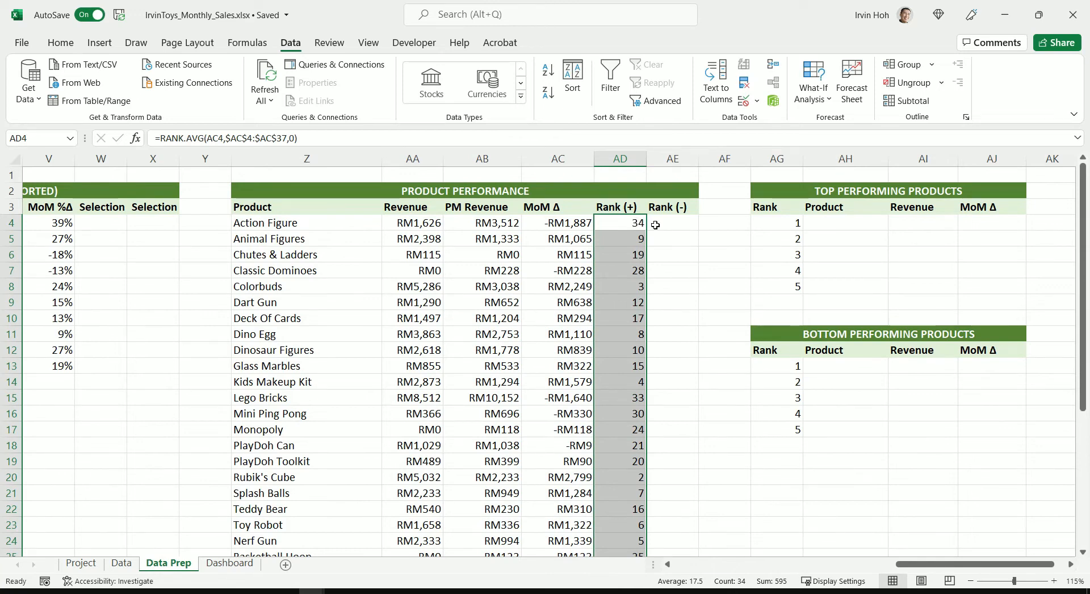
Compare the Rank (+) and Rank (-) columns of the Product Performance table, ending at the empty cell AE4.
{"action": "left_click", "coordinate": [631, 223]}
{"action": "left_click", "coordinate": [624, 208]}
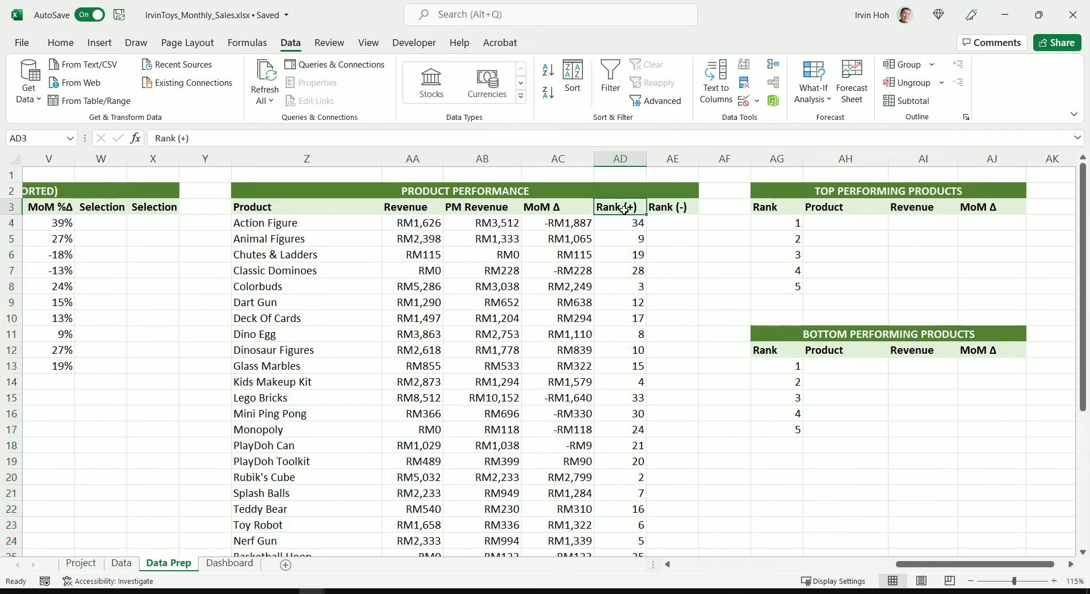
{"action": "left_click", "coordinate": [675, 209]}
{"action": "left_click", "coordinate": [631, 209]}
{"action": "left_click", "coordinate": [684, 204]}
{"action": "left_click", "coordinate": [630, 208]}
{"action": "left_click", "coordinate": [682, 204]}
{"action": "left_click", "coordinate": [668, 226]}
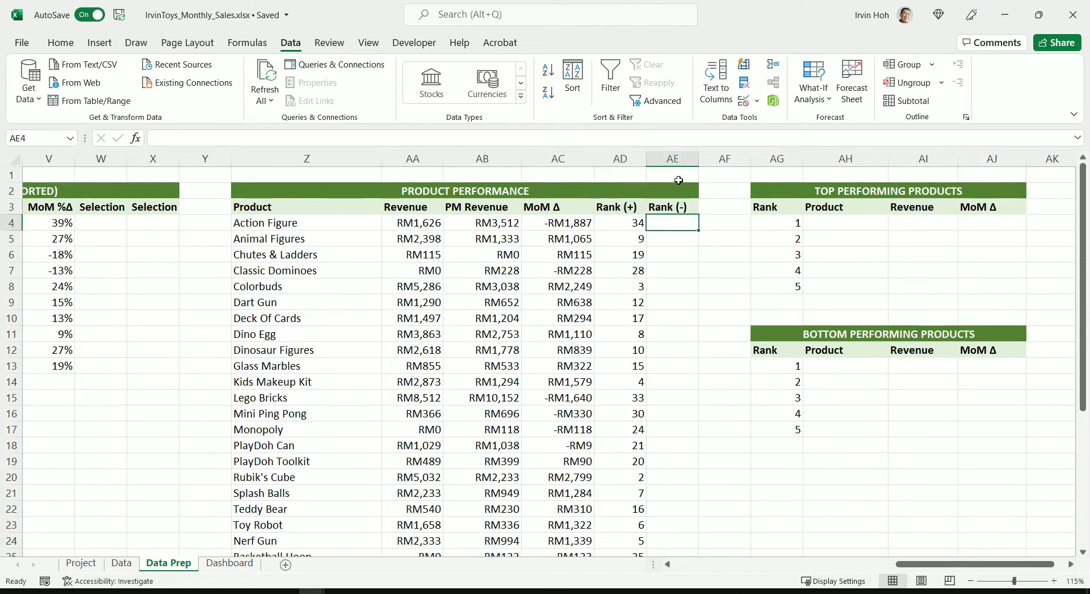
Copy the formula =RANK.AVG(AC4,$AC$4:$AC$37,1) from AE1 into AE4 to rank the products by MoM Δ in ascending order.
{"action": "double_click", "coordinate": [678, 180]}
{"action": "left_click_drag", "start_coordinate": [300, 138], "coordinate": [160, 138]}
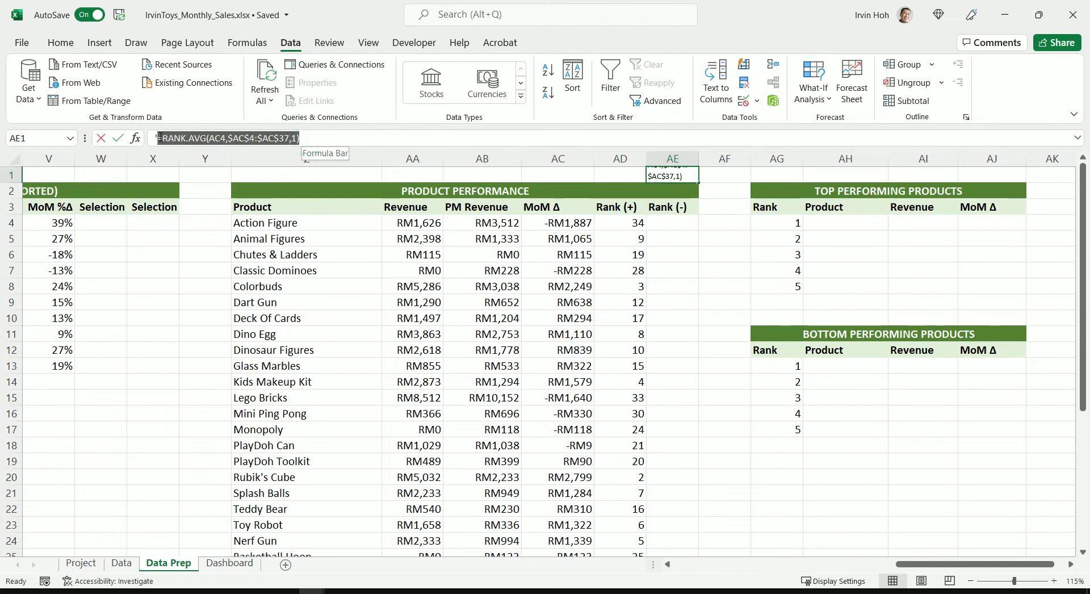
{"action": "key", "text": "ctrl+x"}
{"action": "double_click", "coordinate": [686, 223]}
{"action": "key", "text": "ctrl+v"}
{"action": "key", "text": "Return"}
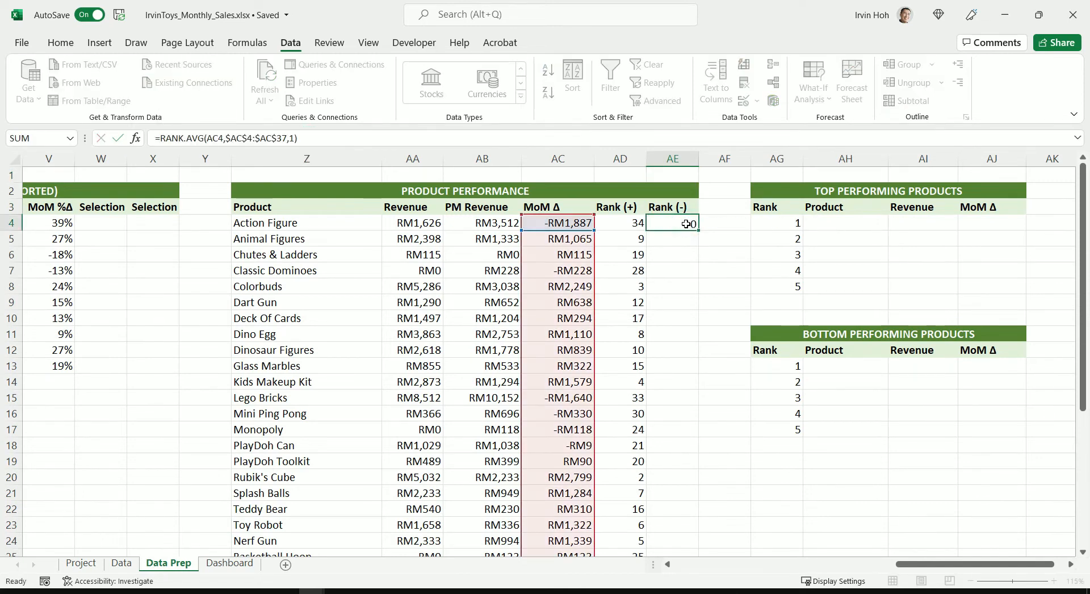
Fill the Rank (-) formula from AE4 down to the last product in row 37.
{"action": "left_click", "coordinate": [678, 223]}
{"action": "left_click_drag", "start_coordinate": [699, 231], "coordinate": [677, 541]}
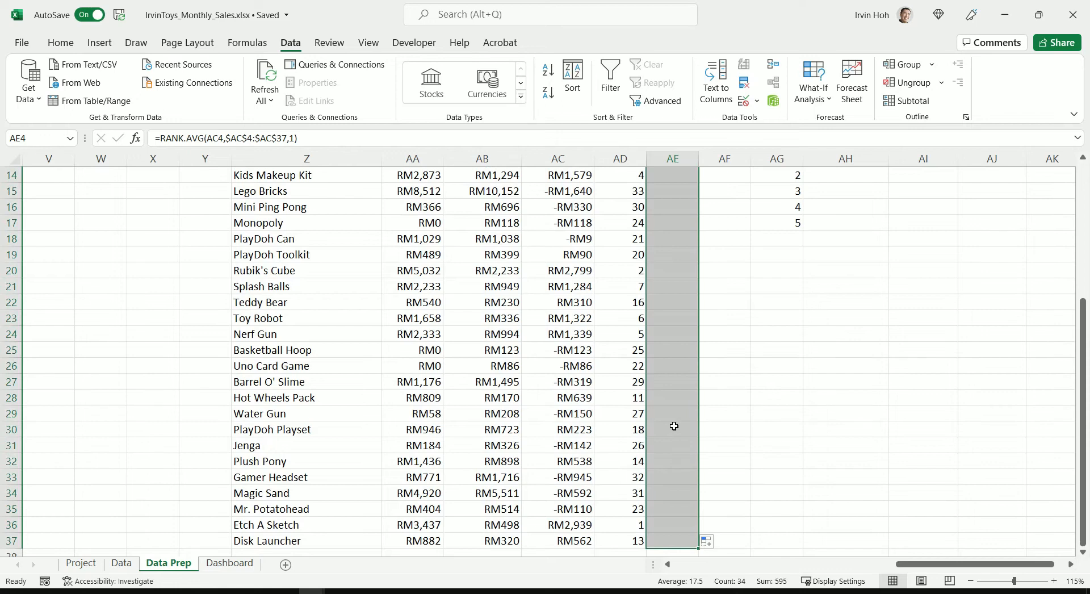
{"action": "scroll", "coordinate": [675, 423], "scroll_direction": "up", "scroll_amount": 4}
{"action": "left_click", "coordinate": [673, 227]}
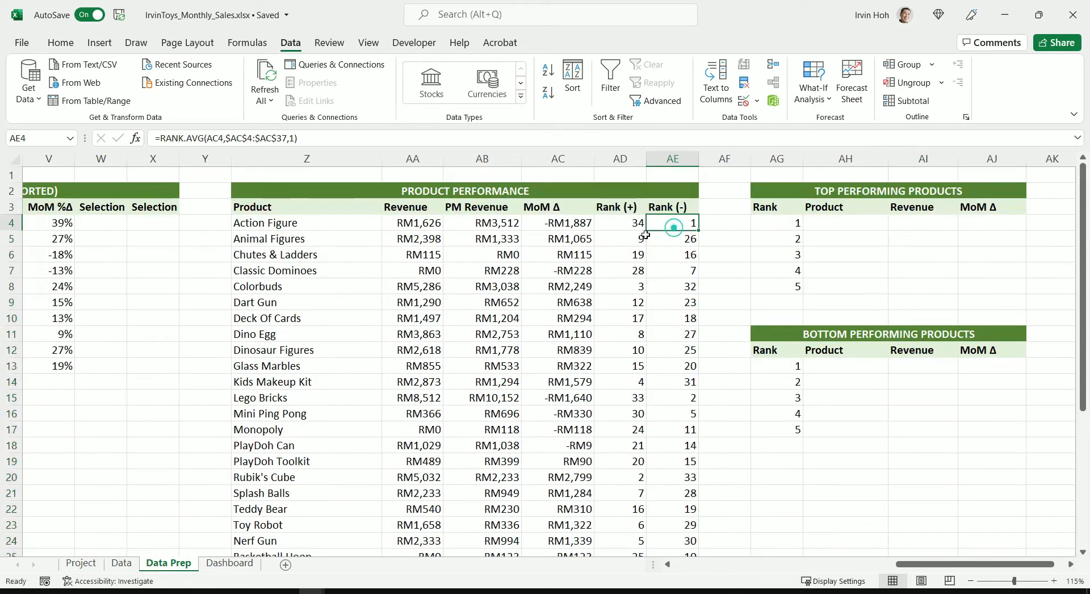
Examine the order arguments of the RANK.AVG formulas in AD4 and AE4, re-entering 0 for descending order in AD4.
{"action": "left_click", "coordinate": [633, 225]}
{"action": "left_click", "coordinate": [653, 224]}
{"action": "left_click", "coordinate": [622, 230]}
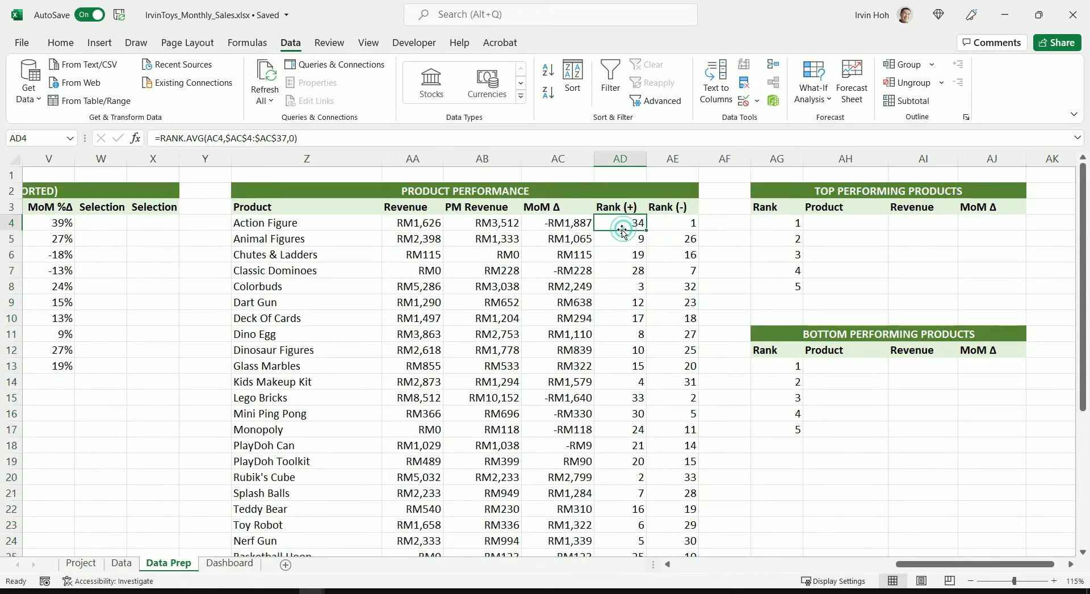
{"action": "double_click", "coordinate": [291, 138]}
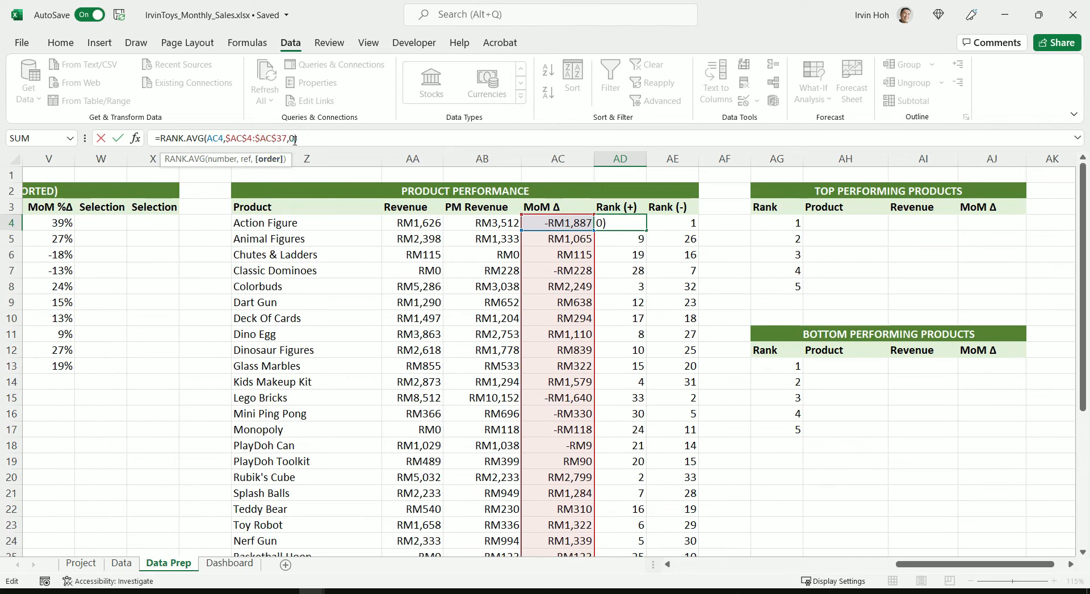
{"action": "key", "text": "BackSpace"}
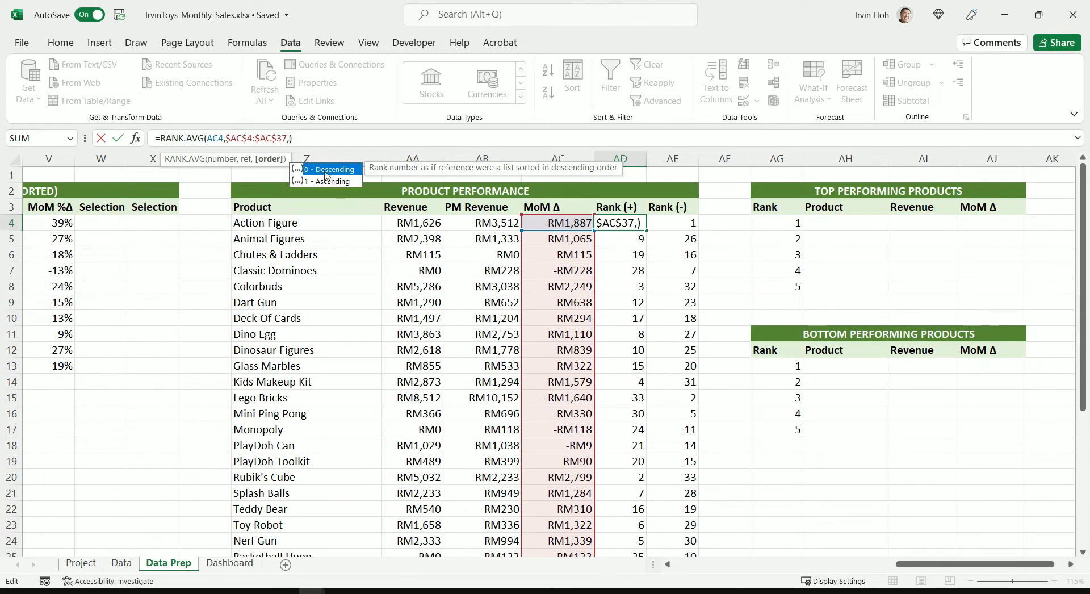
{"action": "type", "text": "0"}
{"action": "key", "text": "Return"}
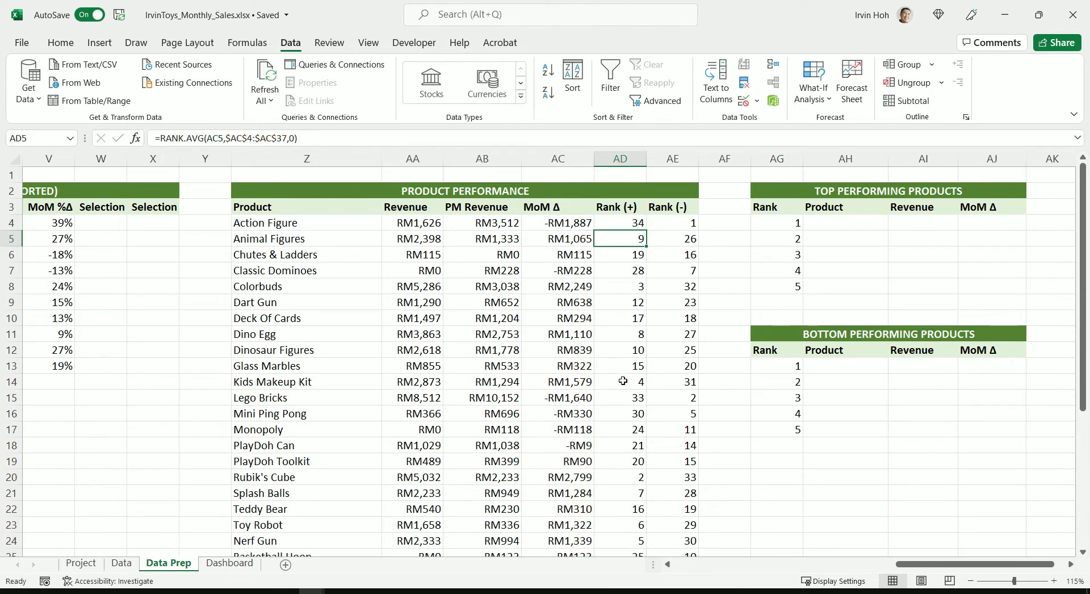
{"action": "left_click", "coordinate": [664, 222]}
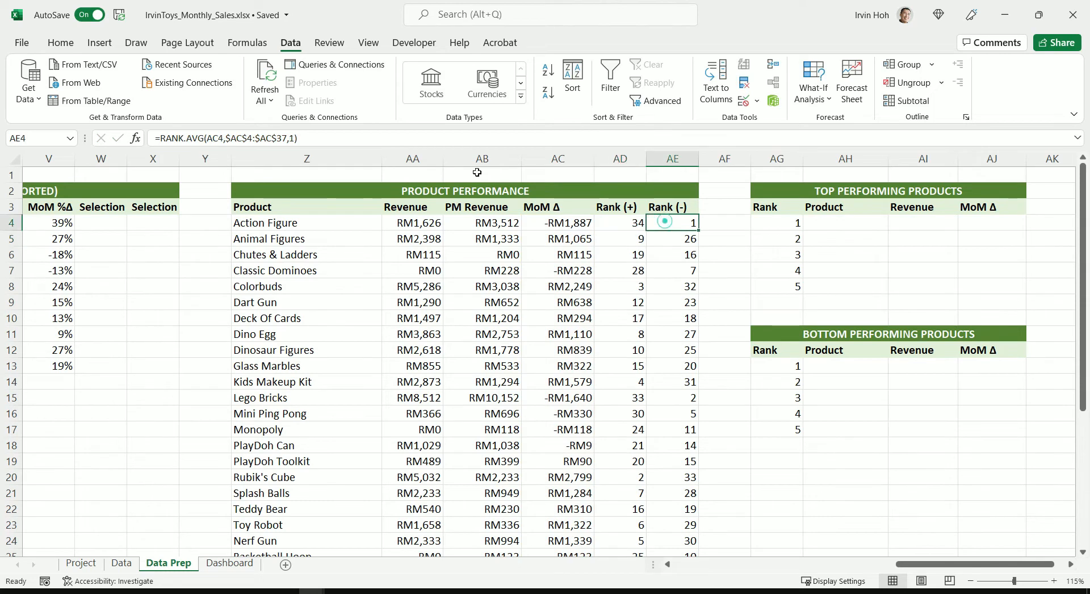
{"action": "double_click", "coordinate": [294, 139]}
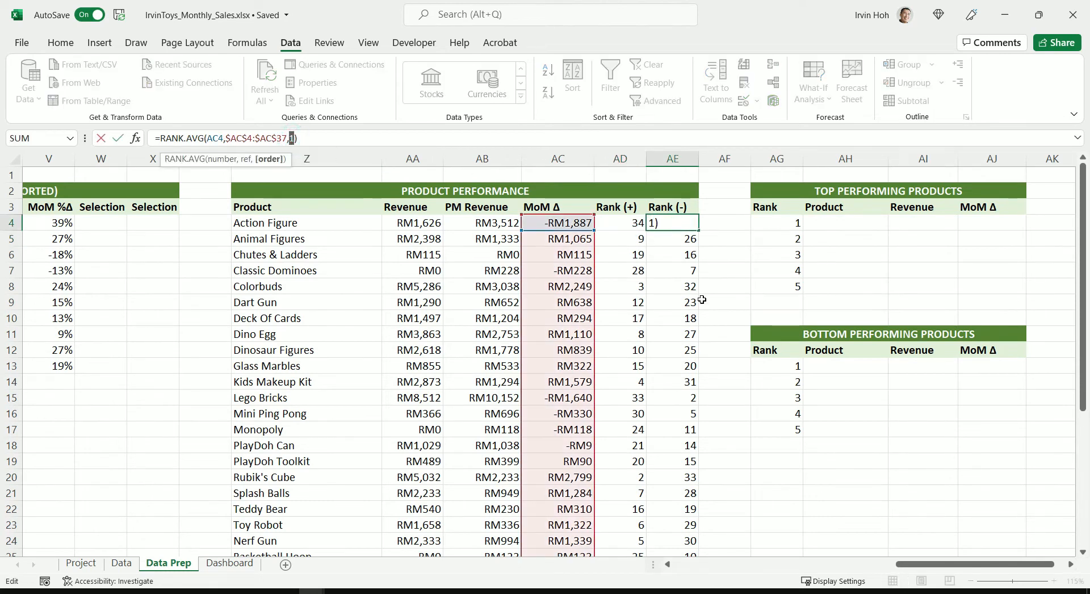
{"action": "key", "text": "Escape"}
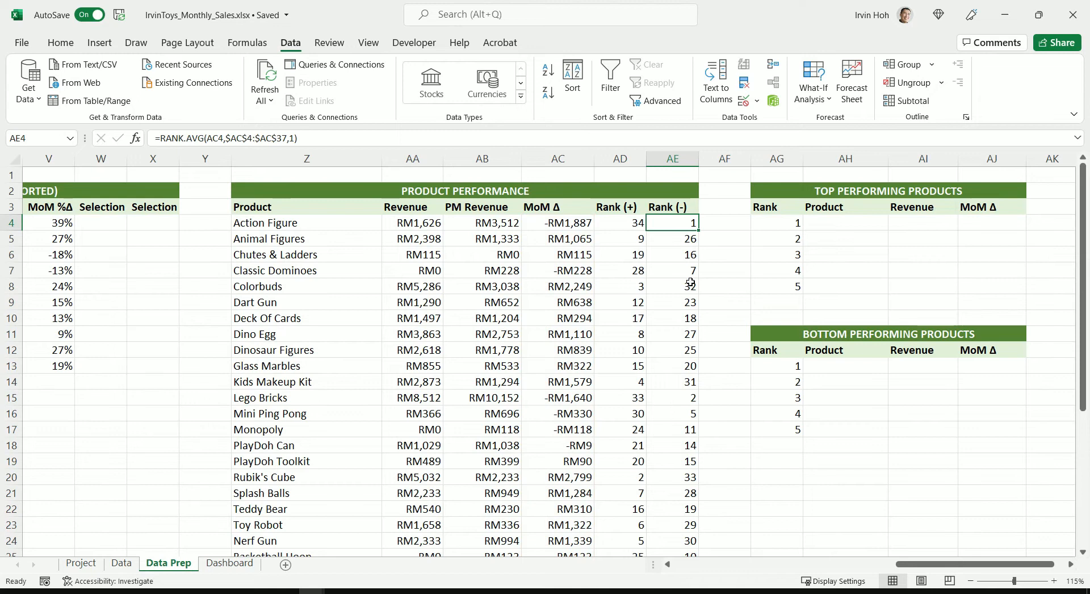
Compare the ranks of the Top Performing Products table with Rank (+) and those of the Bottom Performing Products table with Rank (-).
{"action": "left_click", "coordinate": [830, 245]}
{"action": "left_click", "coordinate": [798, 222]}
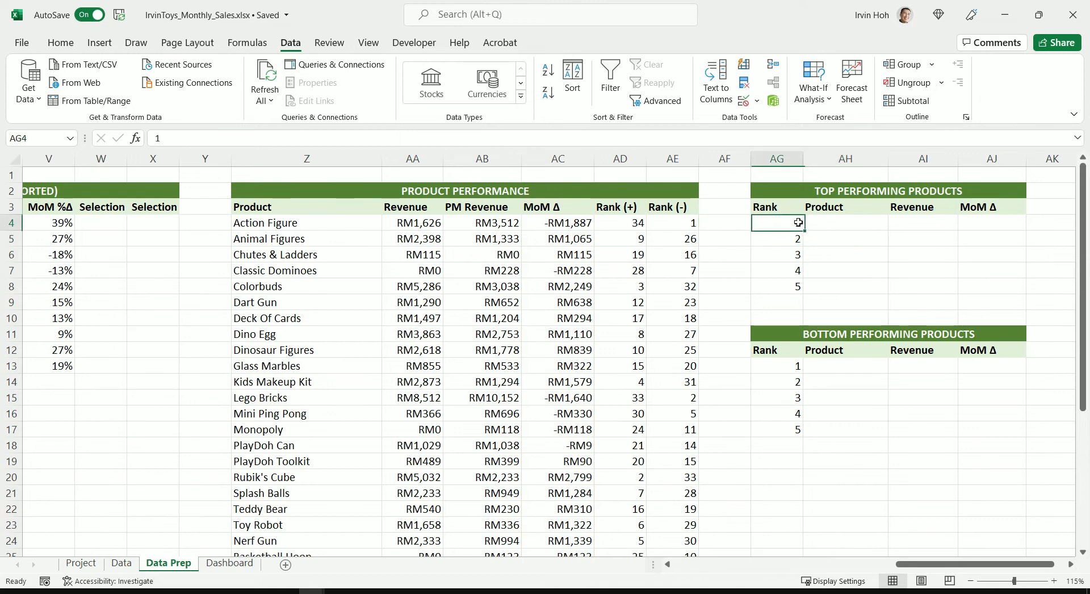
{"action": "left_click", "coordinate": [838, 222]}
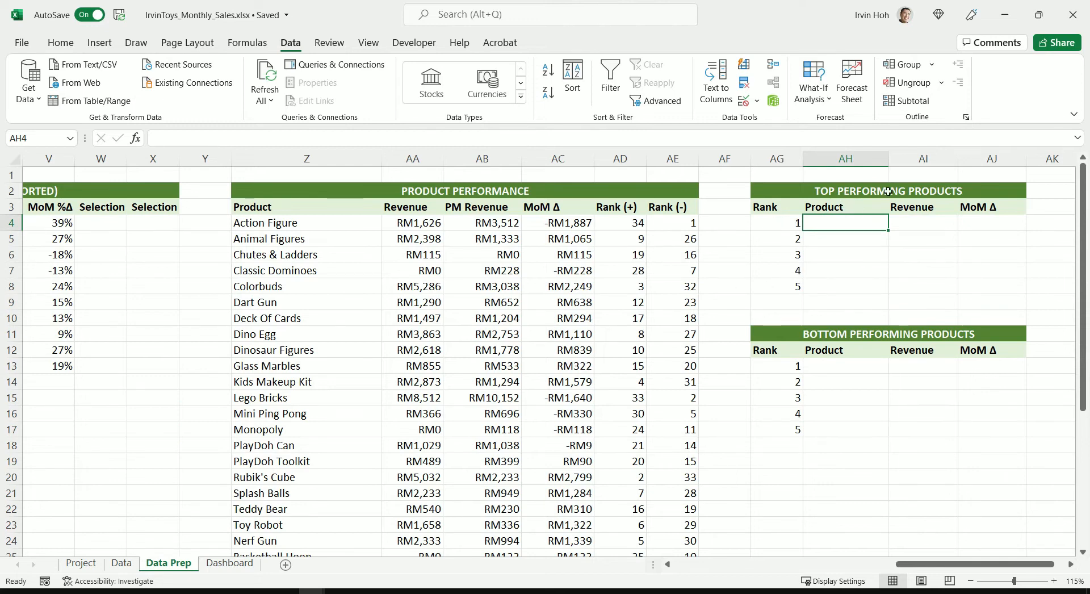
{"action": "left_click_drag", "start_coordinate": [775, 225], "coordinate": [780, 289]}
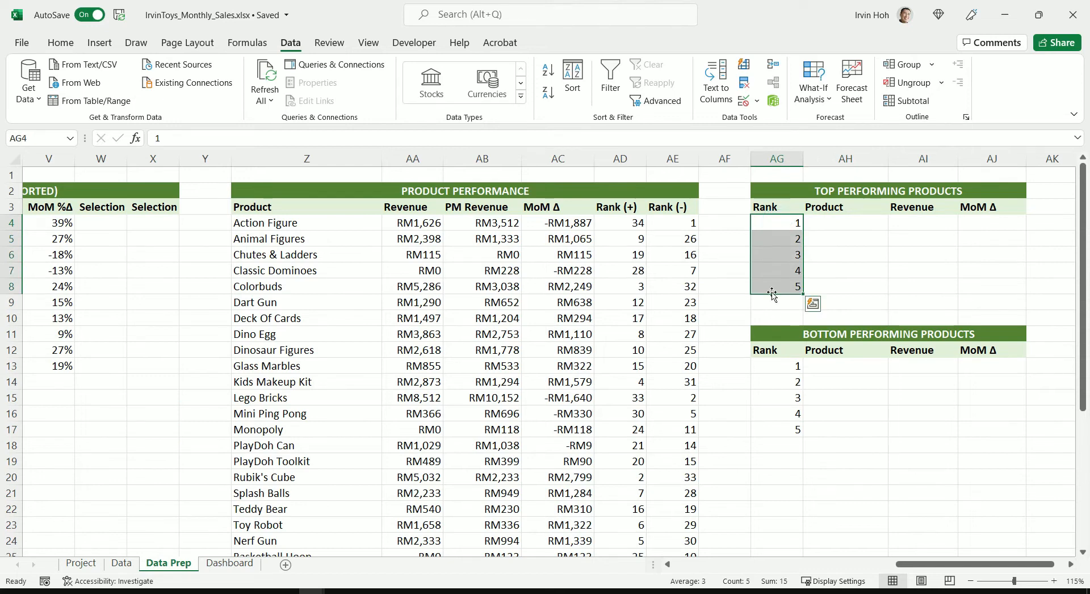
{"action": "left_click", "coordinate": [612, 223]}
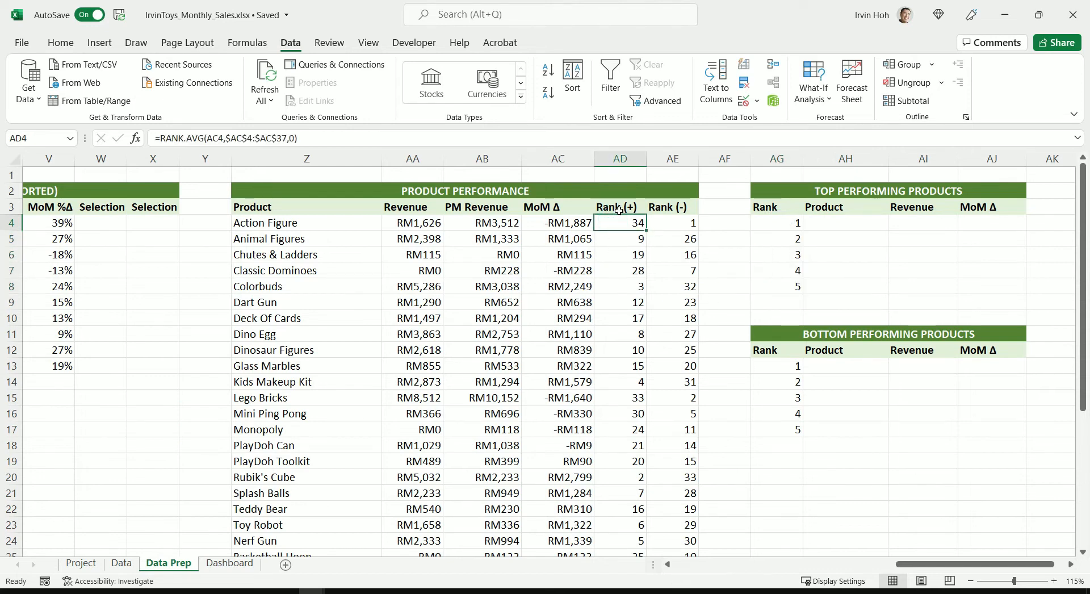
{"action": "left_click", "coordinate": [619, 161]}
{"action": "left_click", "coordinate": [792, 365]}
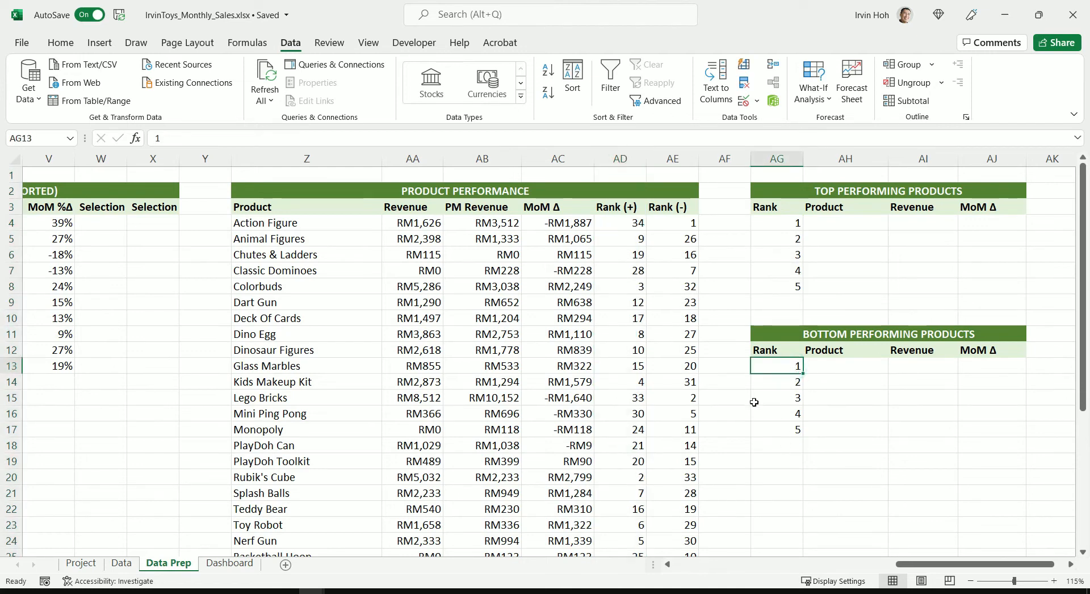
{"action": "left_click", "coordinate": [672, 158]}
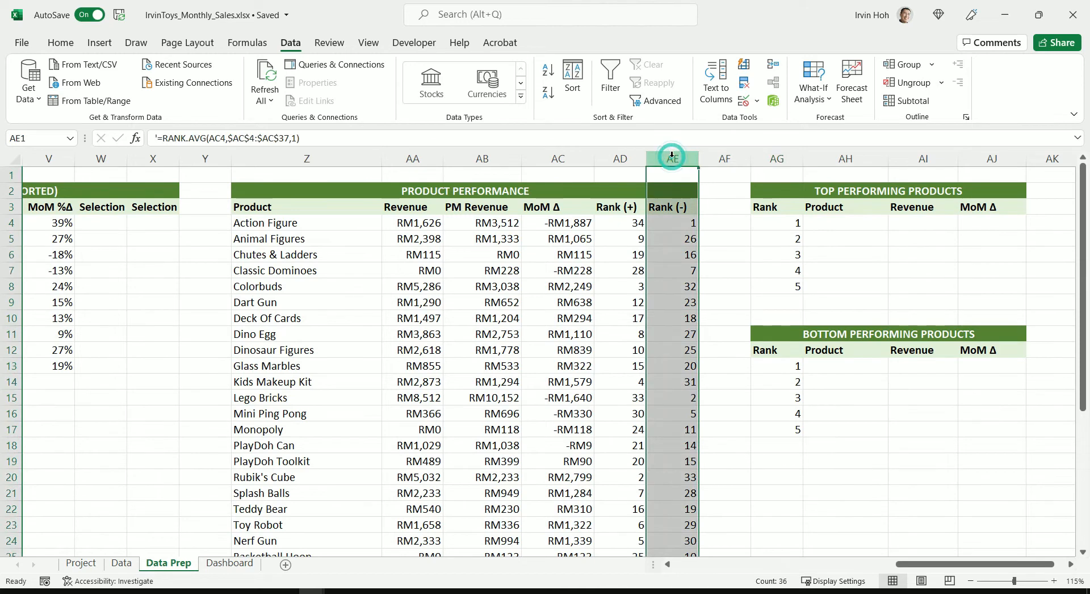
{"action": "left_click", "coordinate": [681, 226]}
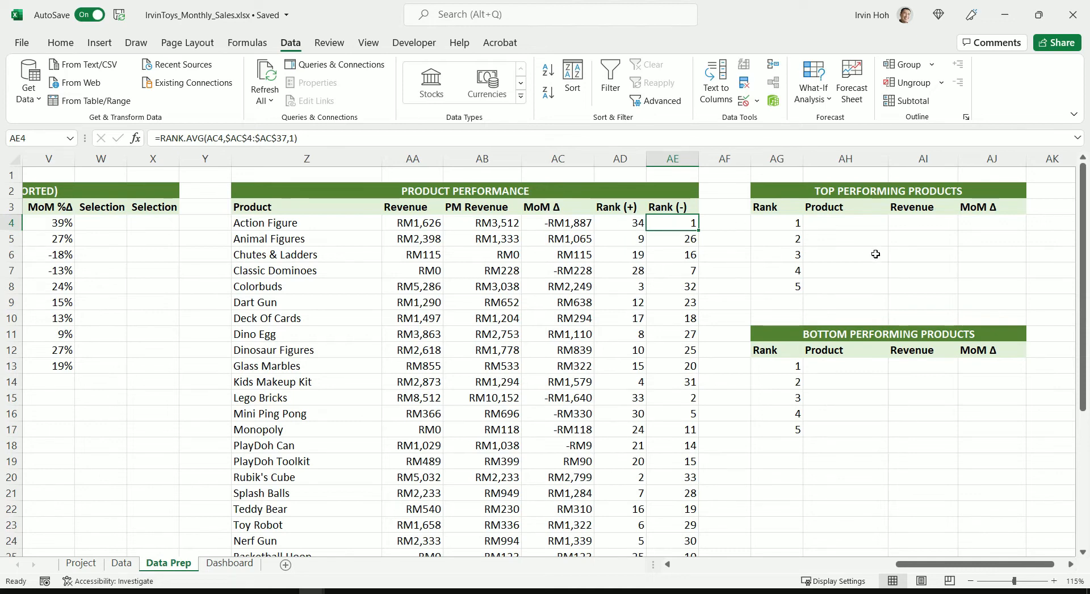
Examine the INDEX/MATCH formula in AH1 against the Product Performance data, the Rank (+) column and the Top Performing Products headers.
{"action": "left_click", "coordinate": [840, 218]}
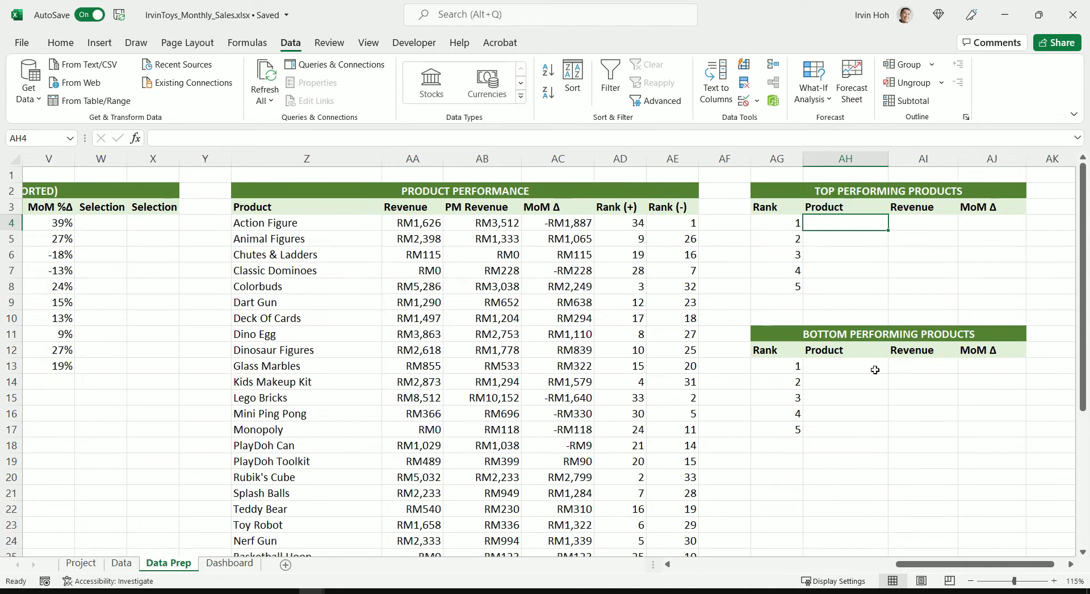
{"action": "left_click", "coordinate": [845, 176]}
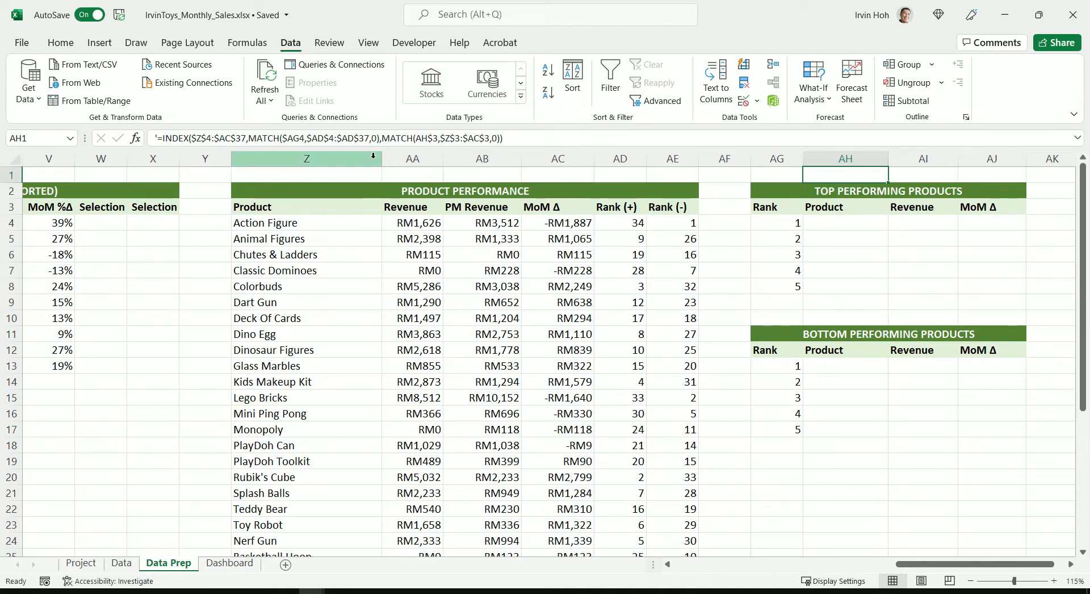
{"action": "left_click_drag", "start_coordinate": [308, 222], "coordinate": [670, 554]}
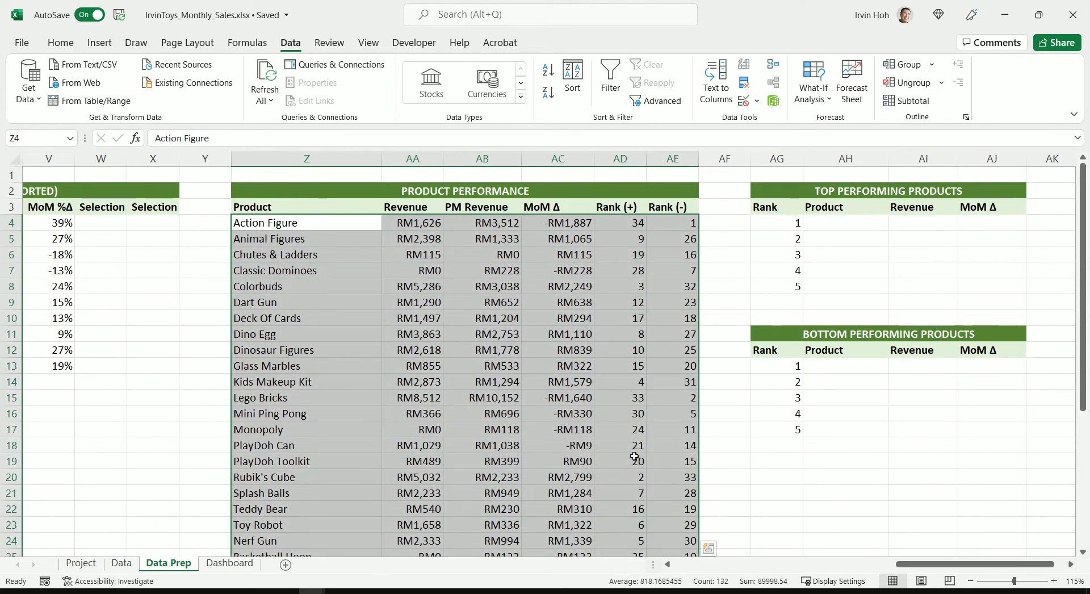
{"action": "left_click", "coordinate": [787, 221]}
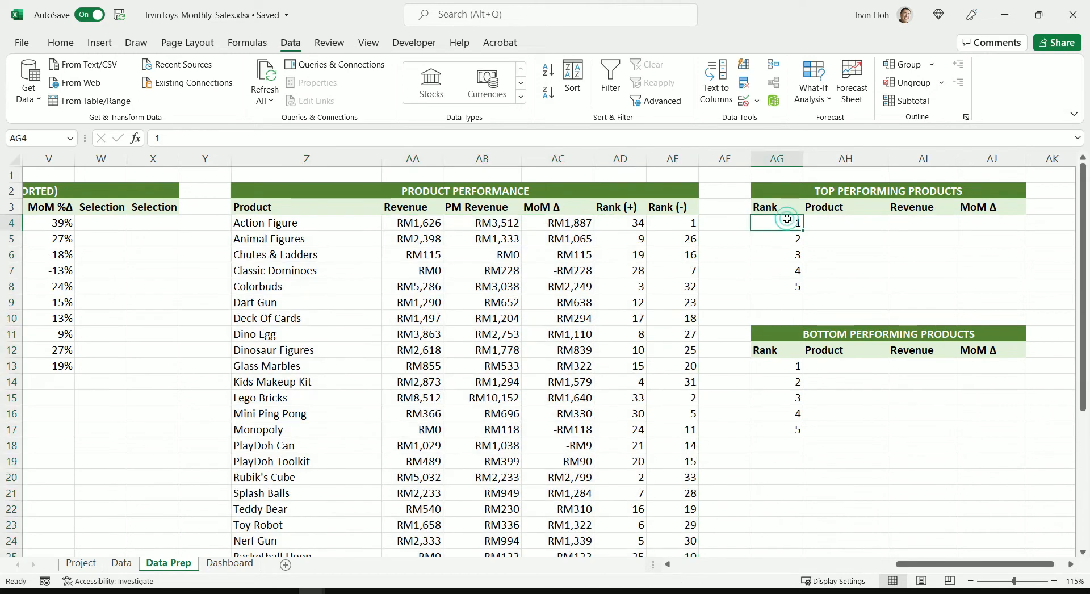
{"action": "left_click_drag", "start_coordinate": [621, 220], "coordinate": [621, 443]}
{"action": "left_click", "coordinate": [846, 222]}
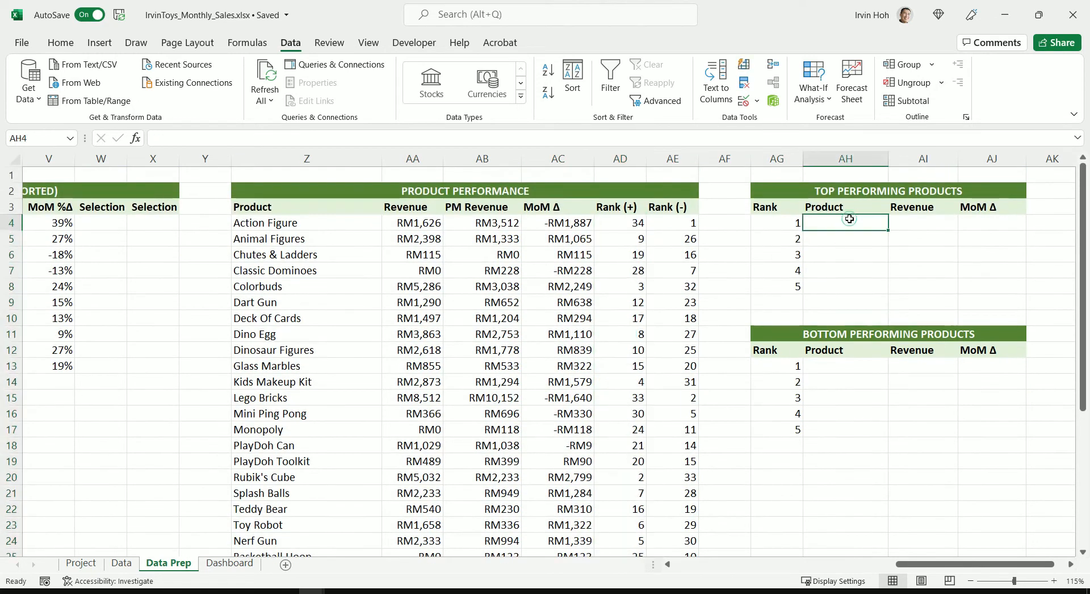
{"action": "left_click", "coordinate": [934, 222]}
{"action": "left_click", "coordinate": [982, 207]}
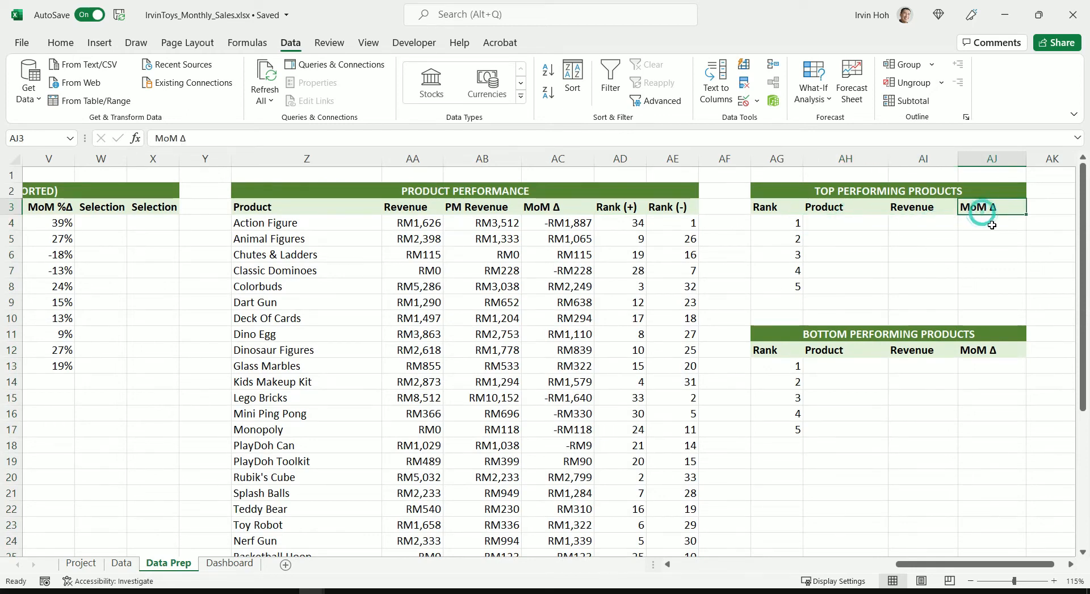
{"action": "left_click", "coordinate": [992, 225]}
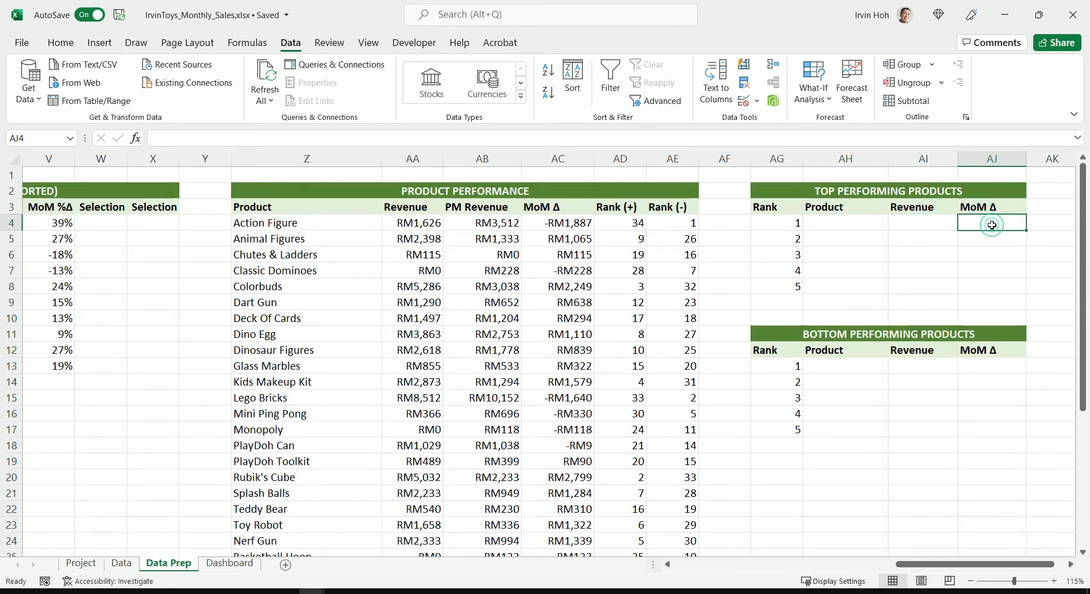
Copy =INDEX($Z$4:$AC$37,MATCH($AG4,$AD$4:$AD$37,0),MATCH(AH$3,$Z$3:$AC$3,0)) from AH1 into AH4 and fill it down to AH8 for the top products.
{"action": "left_click", "coordinate": [860, 174]}
{"action": "key", "text": "ctrl+v"}
{"action": "left_click_drag", "start_coordinate": [525, 138], "coordinate": [158, 138]}
{"action": "key", "text": "ctrl+c"}
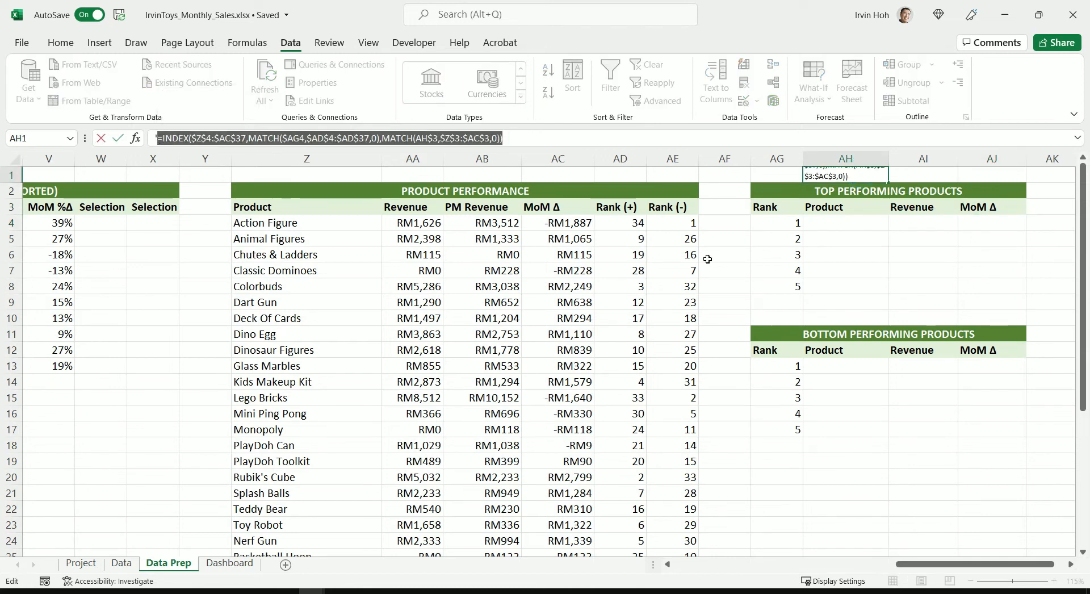
{"action": "left_click", "coordinate": [868, 220]}
{"action": "double_click", "coordinate": [868, 221]}
{"action": "key", "text": "ctrl+v"}
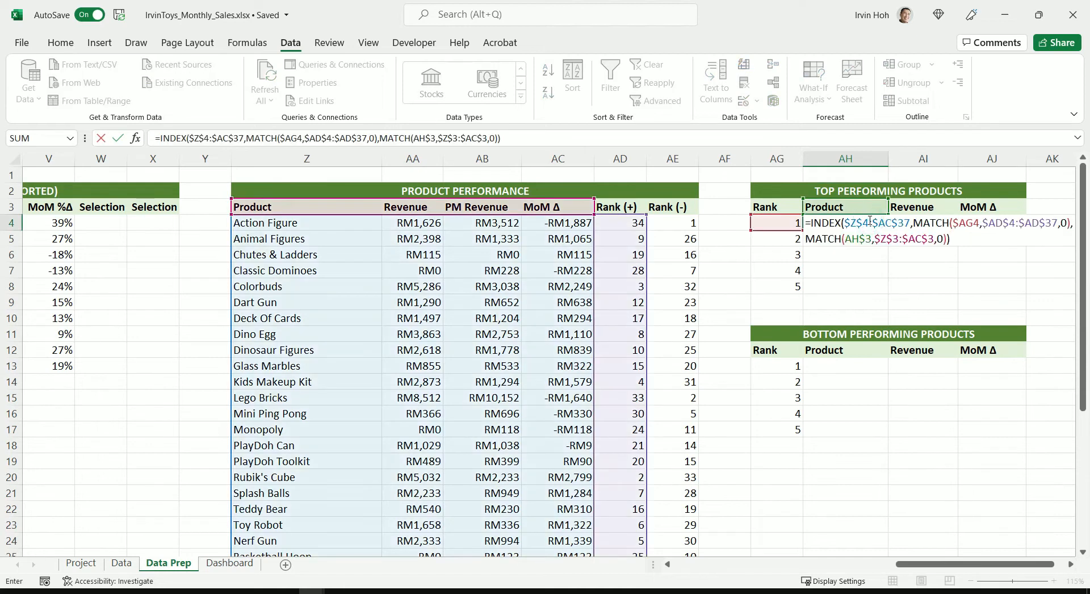
{"action": "key", "text": "Return"}
{"action": "left_click", "coordinate": [869, 222]}
{"action": "left_click_drag", "start_coordinate": [888, 230], "coordinate": [889, 295]}
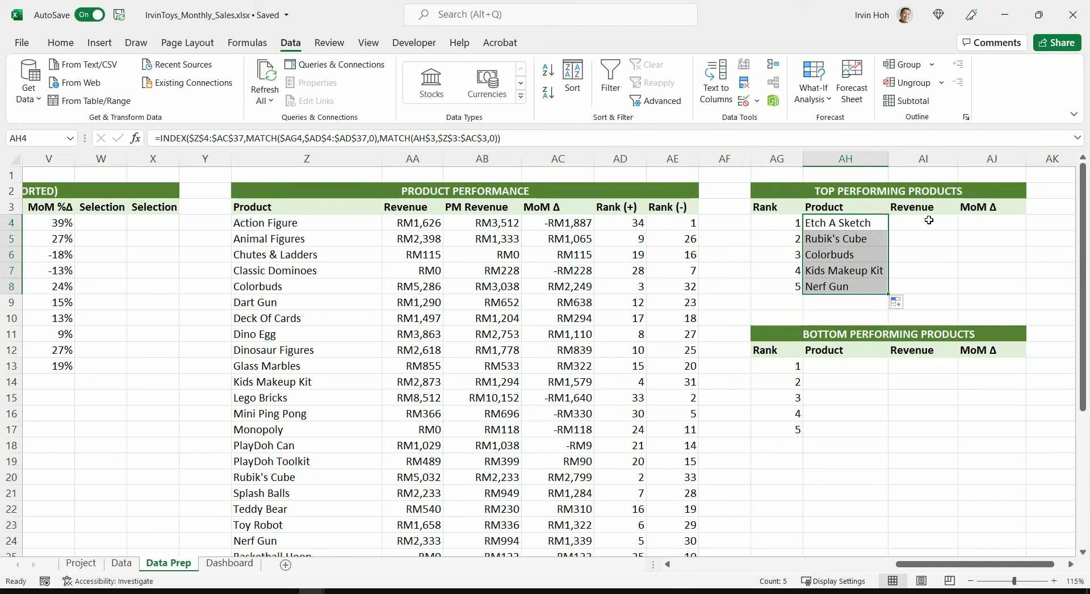
Enter =INDEX($Z$4:$AC$37,MATCH($AG4,$AD$4:$AD$37,0),MATCH(AI$3,$Z$3:$AC$3,0)) from AI1 in AI4 and fill it down to AI8 for the top products' revenue.
{"action": "left_click", "coordinate": [934, 177]}
{"action": "left_click_drag", "start_coordinate": [499, 138], "coordinate": [159, 139]}
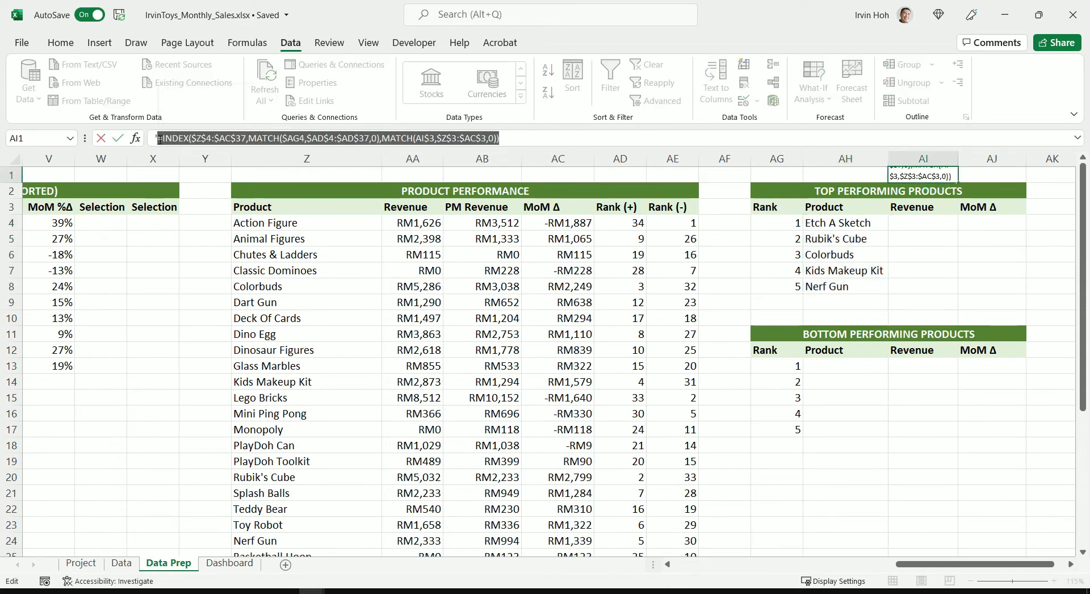
{"action": "key", "text": "ctrl+x"}
{"action": "left_click", "coordinate": [910, 226]}
{"action": "key", "text": "ctrl+v"}
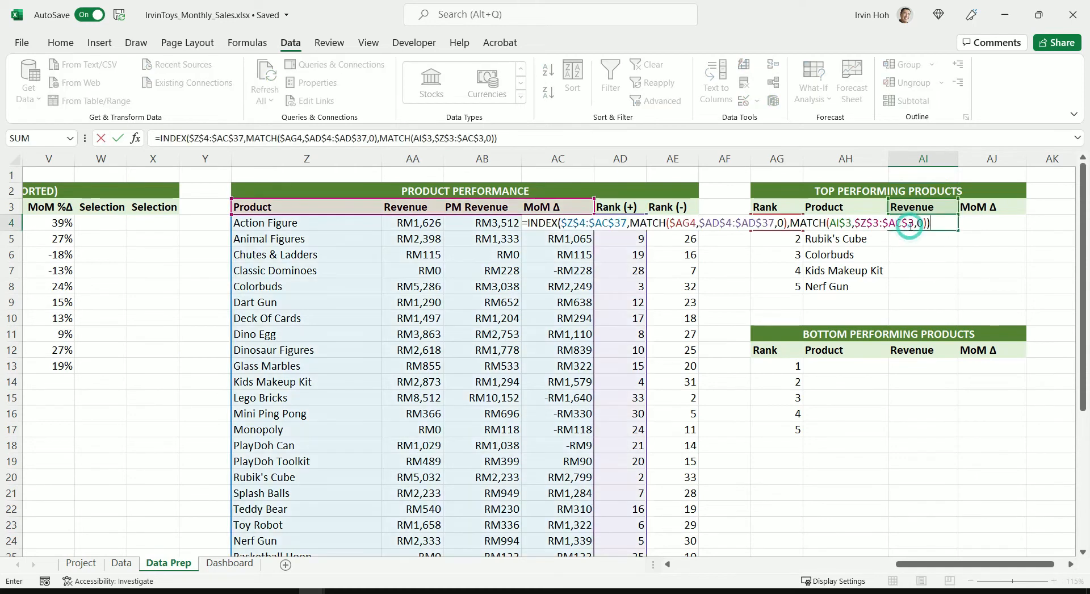
{"action": "key", "text": "Return"}
{"action": "left_click", "coordinate": [924, 222]}
{"action": "left_click_drag", "start_coordinate": [961, 234], "coordinate": [964, 288]}
Enter =INDEX($Z$4:$AC$37,MATCH($AG4,$AD$4:$AD$37,0),MATCH(AJ$3,$Z$3:$AC$3,0)) from AJ1 in AJ4 and fill it down to AJ8 for the top products' MoM Δ.
{"action": "left_click", "coordinate": [997, 226]}
{"action": "left_click", "coordinate": [999, 177]}
{"action": "left_click_drag", "start_coordinate": [526, 139], "coordinate": [161, 145]}
{"action": "double_click", "coordinate": [993, 229]}
{"action": "double_click", "coordinate": [990, 223]}
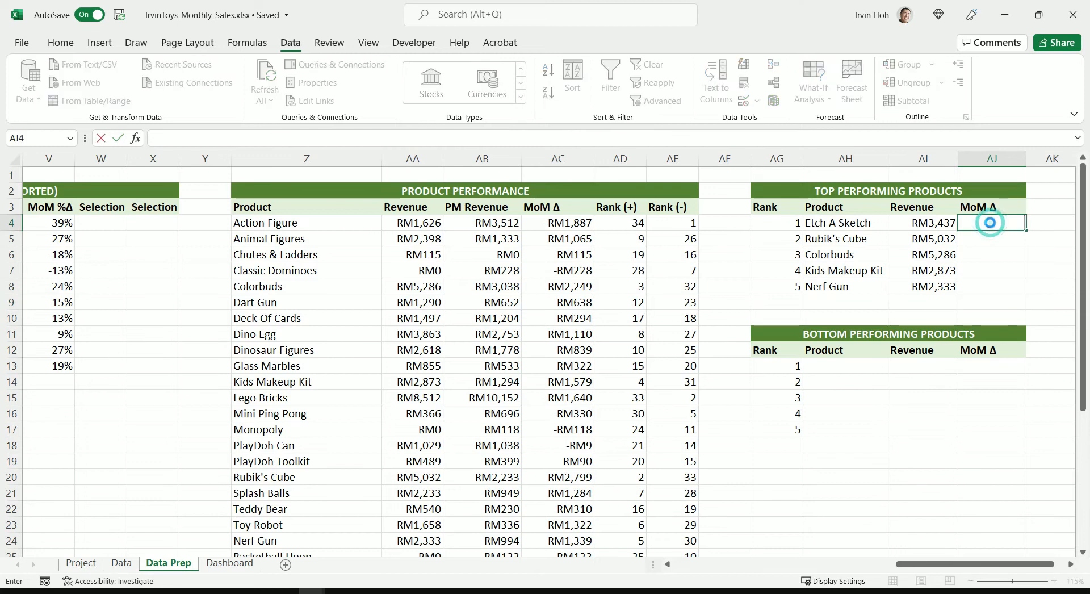
{"action": "key", "text": "ctrl+v"}
{"action": "key", "text": "ctrl+Return"}
{"action": "left_click_drag", "start_coordinate": [1028, 236], "coordinate": [1028, 292]}
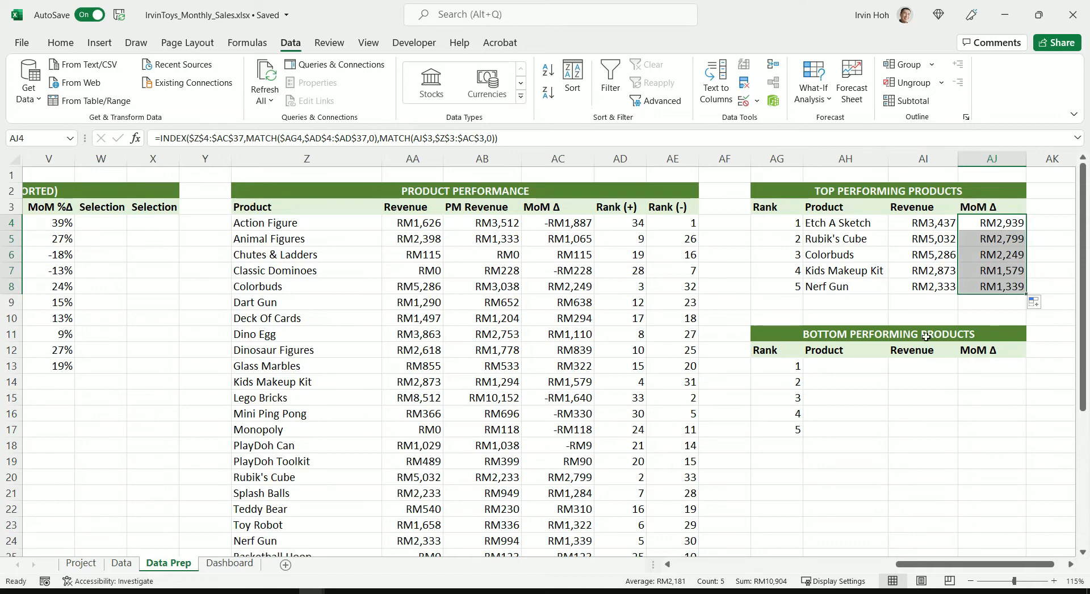
Enter =INDEX($Z$4:$AC$37,MATCH($AG13,$AE$4:$AE$37,0),MATCH(AH$3,$Z$3:$AC$3,0)) from AH10 in AH13 and fill it down to AH17 for the bottom products.
{"action": "left_click", "coordinate": [863, 320]}
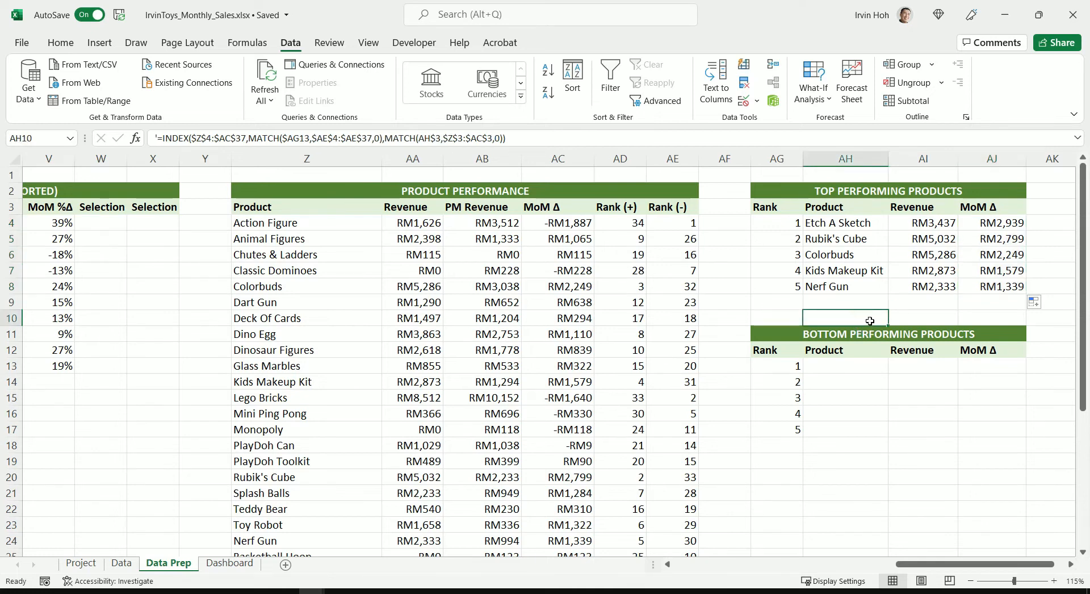
{"action": "left_click_drag", "start_coordinate": [519, 137], "coordinate": [160, 138]}
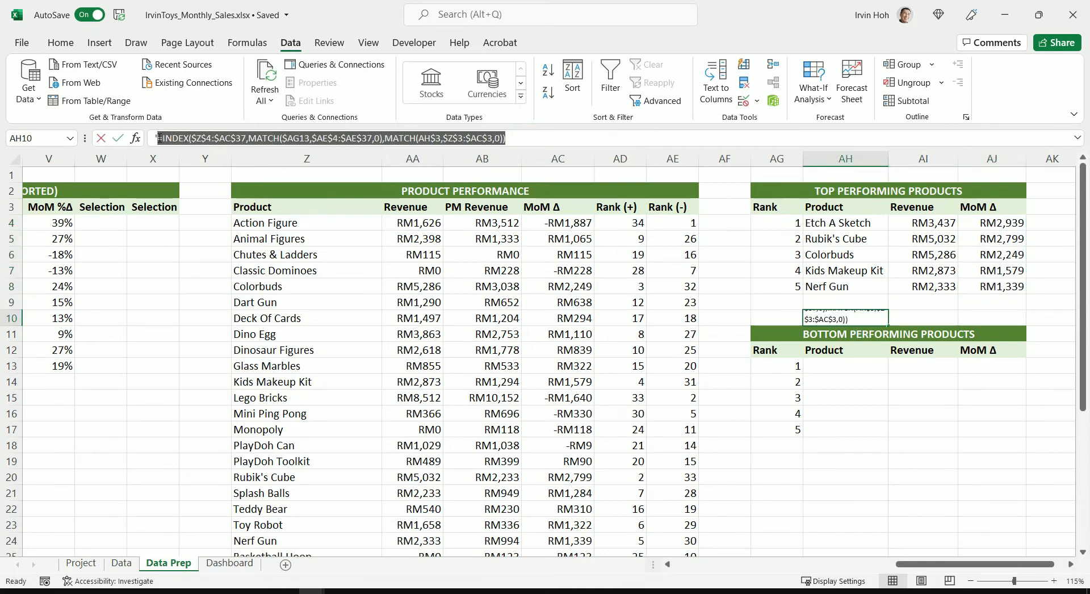
{"action": "double_click", "coordinate": [834, 366]}
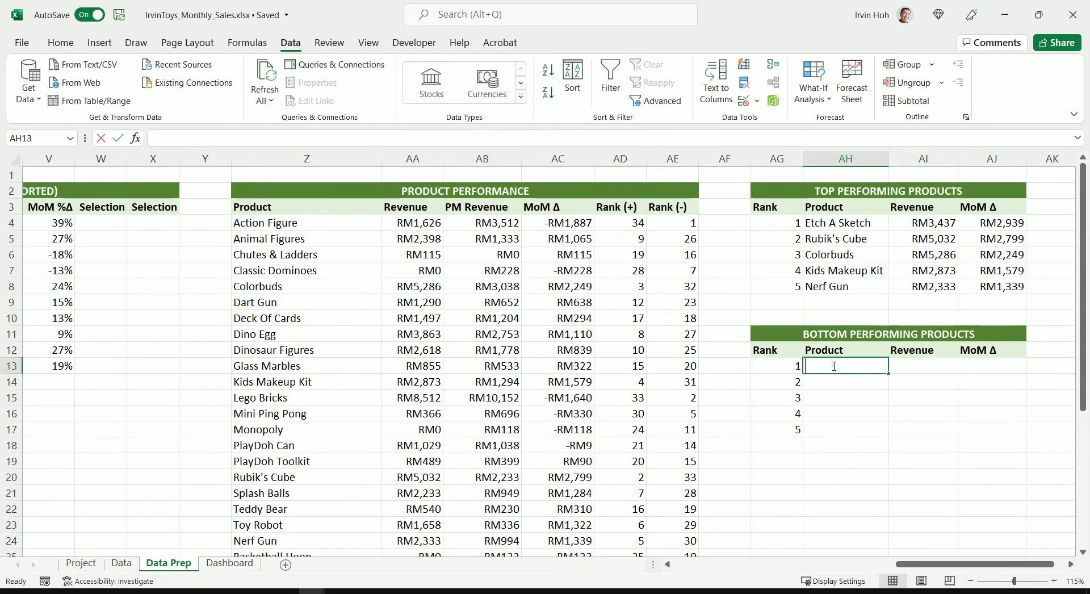
{"action": "key", "text": "ctrl+v"}
{"action": "key", "text": "ctrl+Return"}
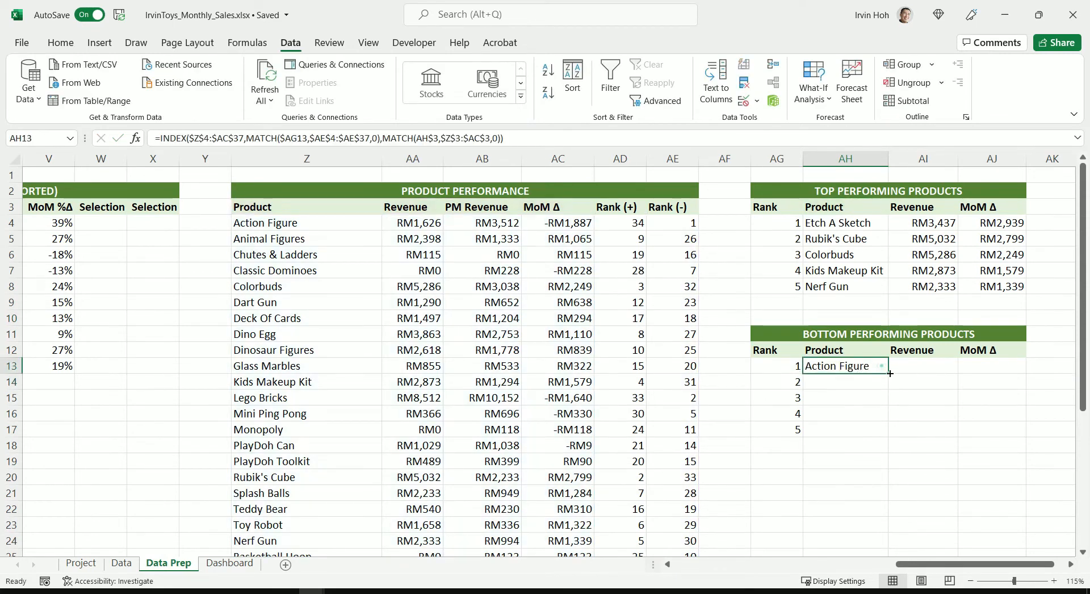
{"action": "double_click", "coordinate": [890, 373]}
Enter =INDEX($Z$4:$AC$37,MATCH($AG13,$AE$4:$AE$37,0),MATCH(AI$3,$Z$3:$AC$3,0)) from AI10 in AI13 and fill it down to AI17 for the bottom products' revenue.
{"action": "left_click", "coordinate": [925, 316]}
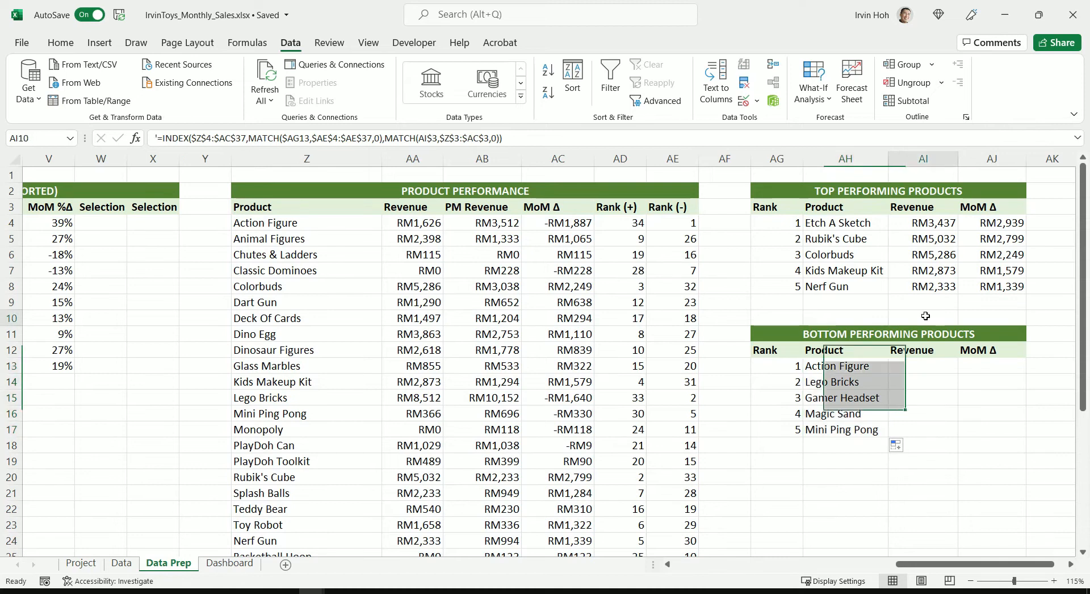
{"action": "left_click_drag", "start_coordinate": [519, 138], "coordinate": [156, 138]}
{"action": "key", "text": "ctrl+c"}
{"action": "left_click", "coordinate": [916, 366]}
{"action": "key", "text": "ctrl+v"}
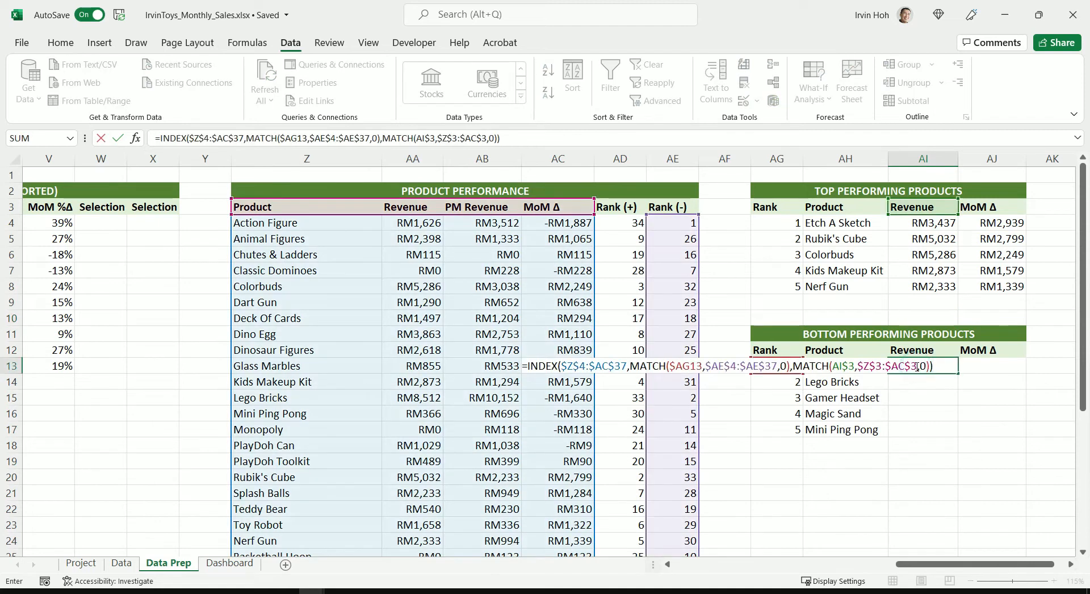
{"action": "key", "text": "ctrl+Return"}
{"action": "left_click_drag", "start_coordinate": [959, 375], "coordinate": [961, 431]}
Enter =INDEX($Z$4:$AC$37,MATCH($AG13,$AE$4:$AE$37,0),MATCH(AJ$3,$Z$3:$AC$3,0)) from AJ10 in AJ13 and fill it down to AJ17 for the bottom products' MoM Δ.
{"action": "left_click", "coordinate": [989, 321]}
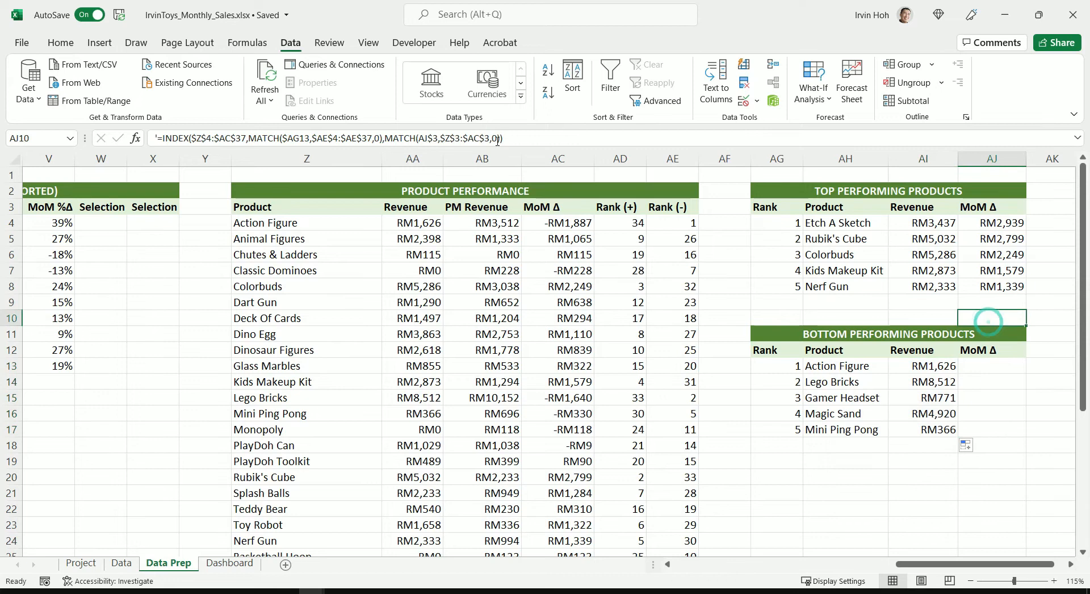
{"action": "mouse_move", "coordinate": [497, 141]}
{"action": "left_mouse_down"}
{"action": "mouse_move", "coordinate": [161, 149]}
{"action": "mouse_move", "coordinate": [503, 140]}
{"action": "left_mouse_up"}
{"action": "left_click", "coordinate": [162, 140]}
{"action": "key", "text": "ctrl+x"}
{"action": "left_click", "coordinate": [1007, 369]}
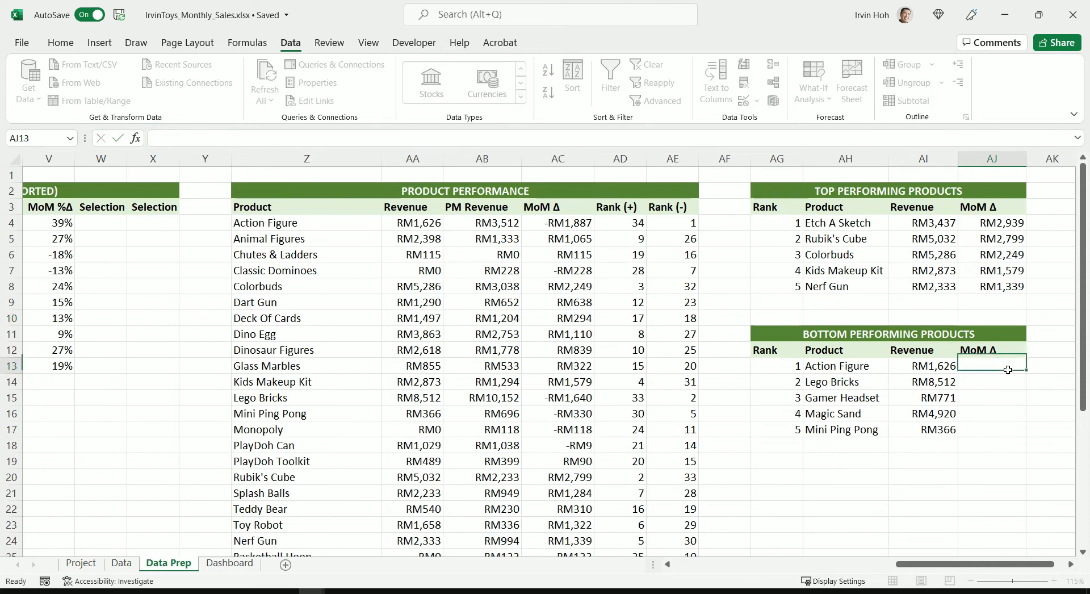
{"action": "double_click", "coordinate": [1007, 369]}
{"action": "key", "text": "ctrl+v"}
{"action": "key", "text": "Return"}
{"action": "left_click", "coordinate": [1003, 366]}
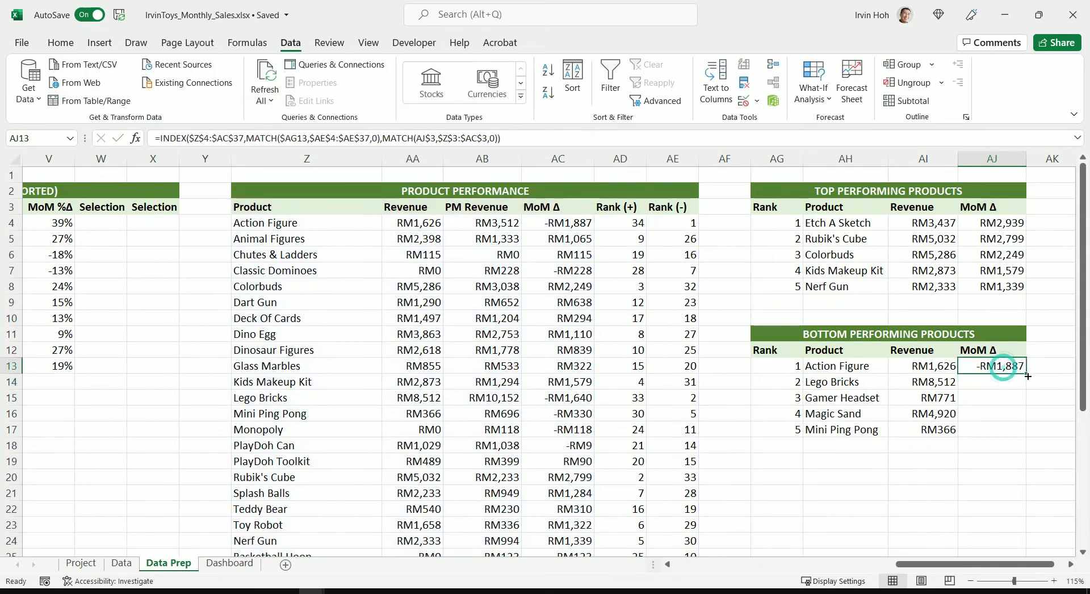
{"action": "left_click_drag", "start_coordinate": [1027, 376], "coordinate": [1006, 437]}
{"action": "left_click", "coordinate": [1002, 461]}
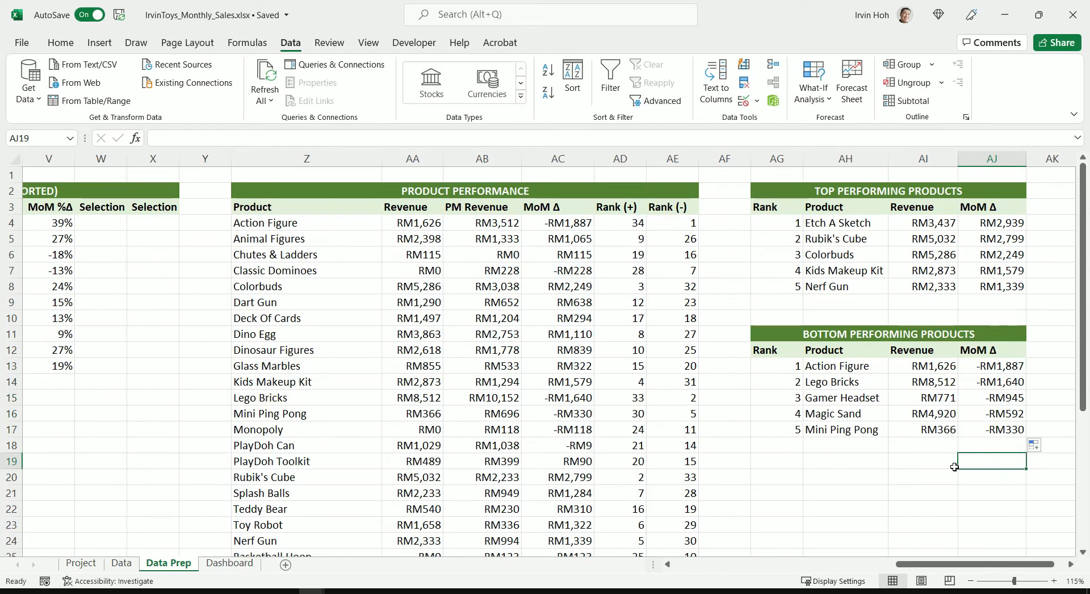
Review the Data Prep tables and compare them with the placeholder sections laid out on the Dashboard sheet.
{"action": "left_click", "coordinate": [942, 490]}
{"action": "left_click_drag", "start_coordinate": [926, 564], "coordinate": [705, 568]}
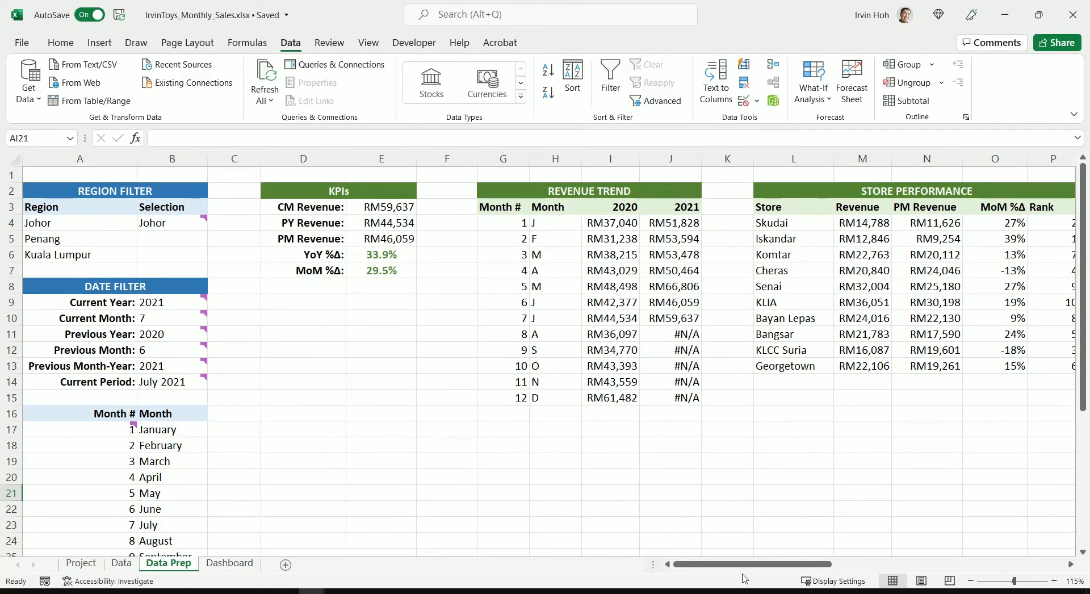
{"action": "left_click_drag", "start_coordinate": [748, 566], "coordinate": [975, 584]}
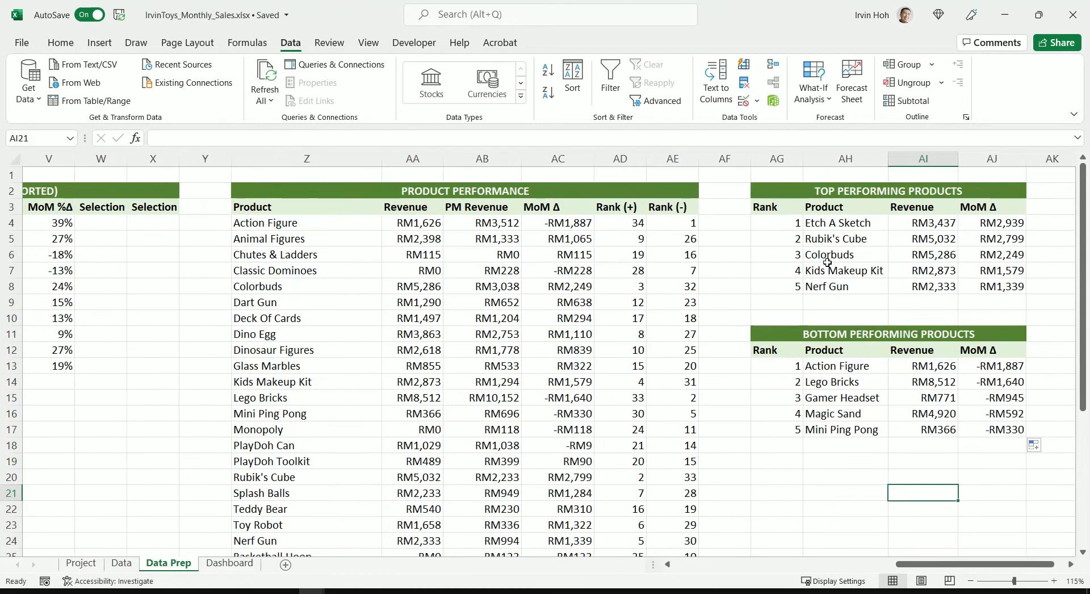
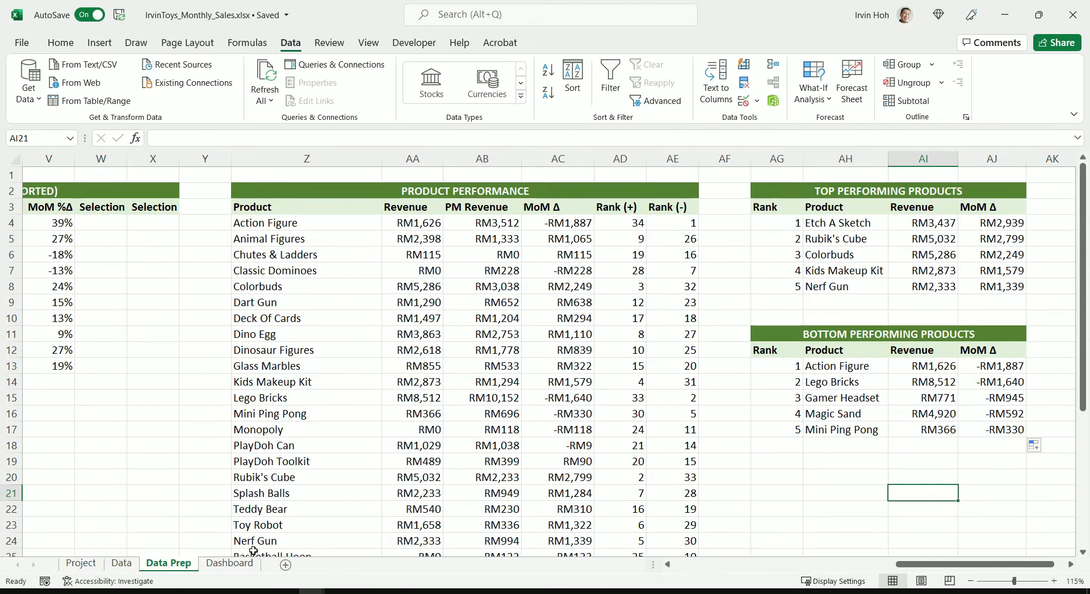
{"action": "left_click", "coordinate": [234, 562]}
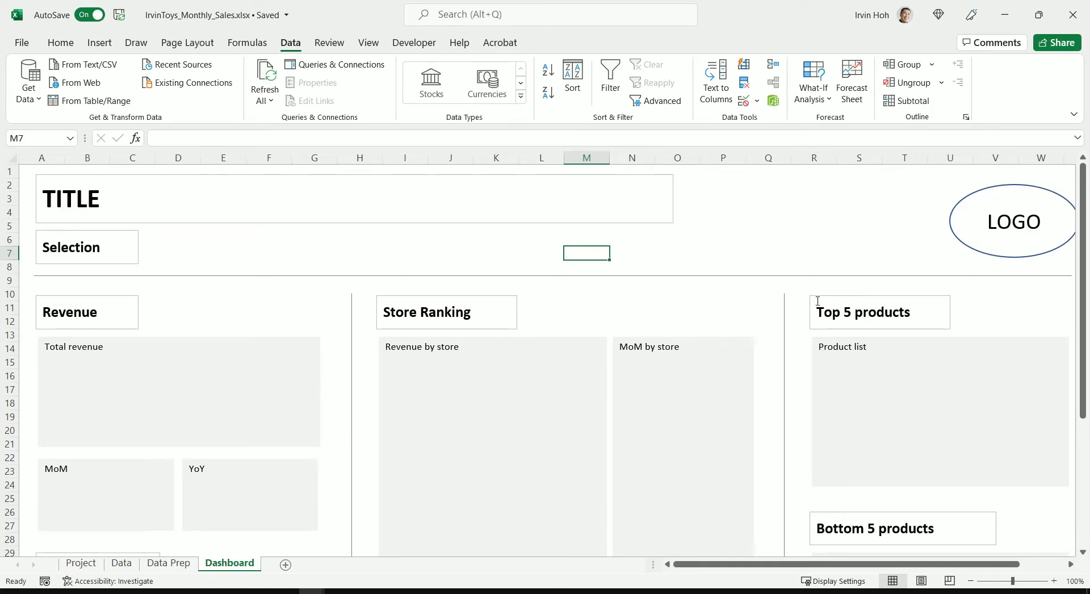
{"action": "key", "text": "ctrl+Page_Up"}
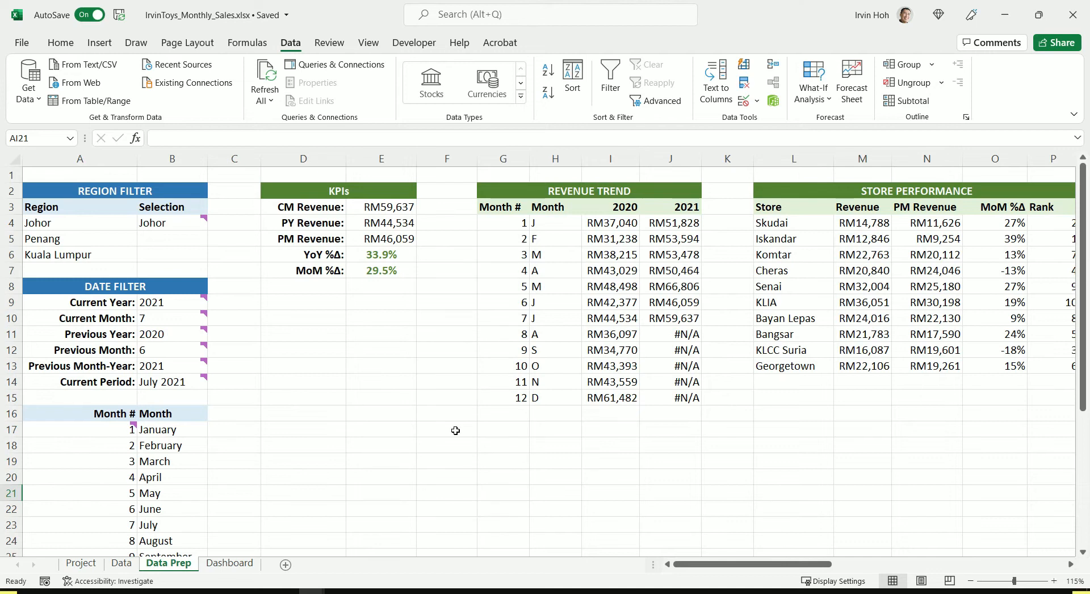
{"action": "left_click", "coordinate": [230, 563]}
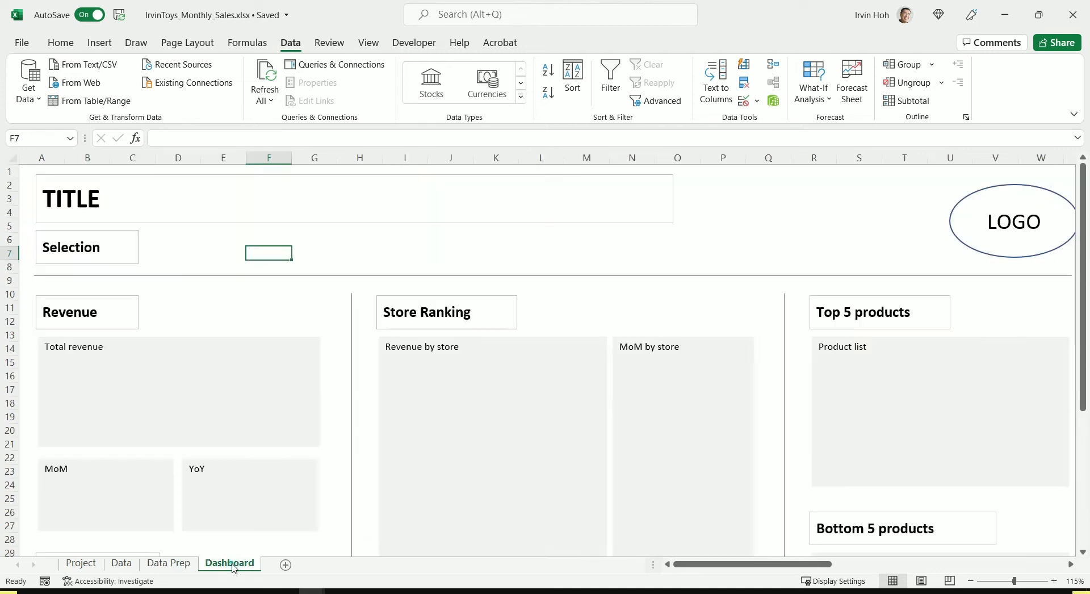
{"action": "scroll", "coordinate": [852, 413], "scroll_direction": "down", "scroll_amount": 2}
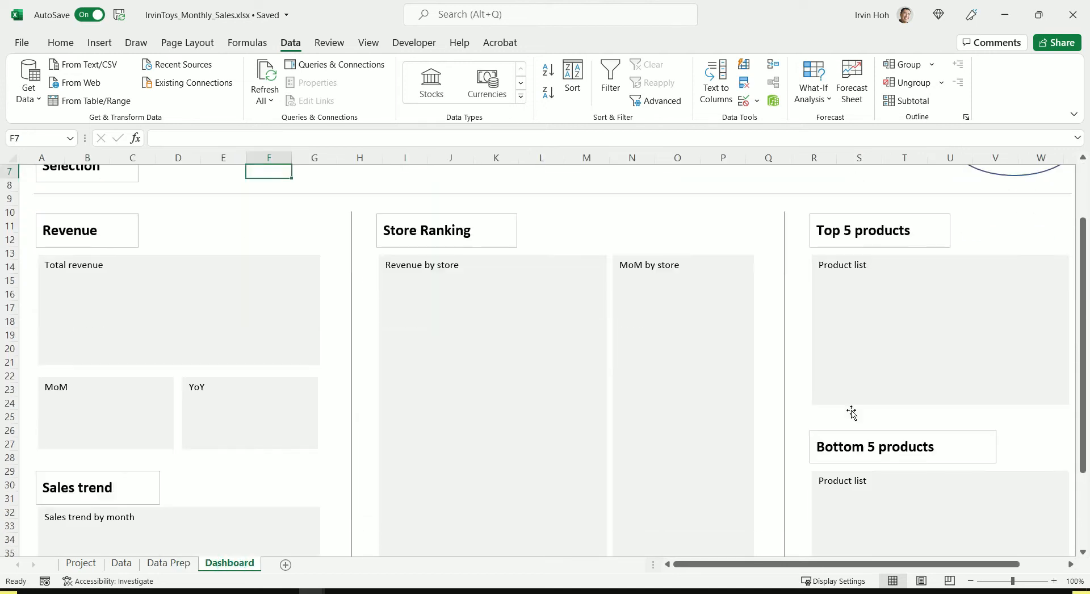
{"action": "scroll", "coordinate": [851, 414], "scroll_direction": "down", "scroll_amount": 5}
{"action": "scroll", "coordinate": [852, 412], "scroll_direction": "up", "scroll_amount": 3}
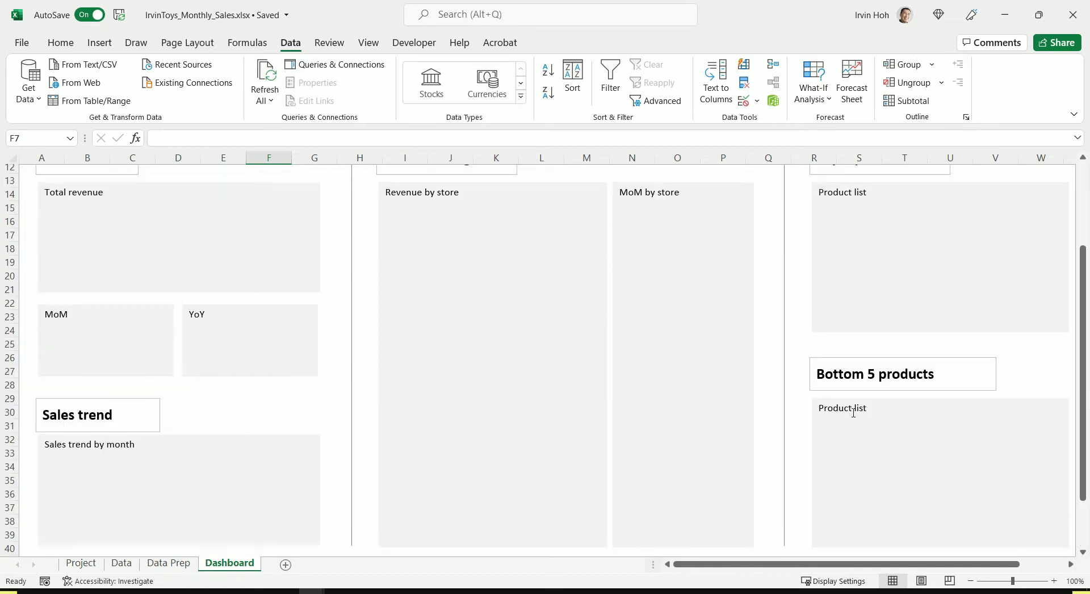
{"action": "scroll", "coordinate": [853, 412], "scroll_direction": "up", "scroll_amount": 3}
{"action": "scroll", "coordinate": [852, 414], "scroll_direction": "up", "scroll_amount": 1}
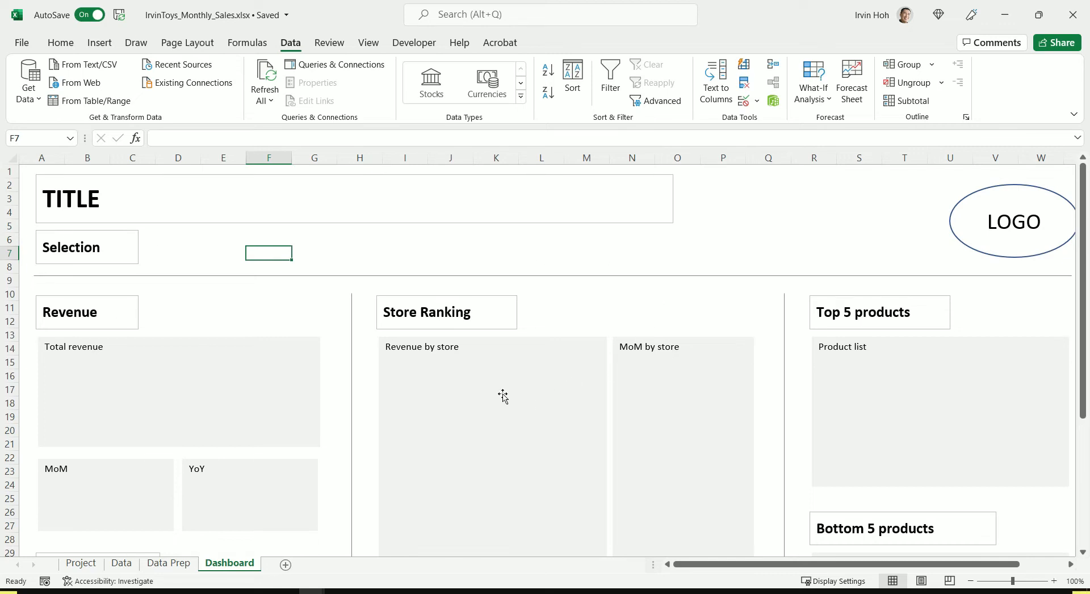
Replace the TITLE placeholder on the Dashboard sheet with the copied text "REGIONAL REVENUE DASHBOARD", pasted as text only.
{"action": "left_click", "coordinate": [86, 200]}
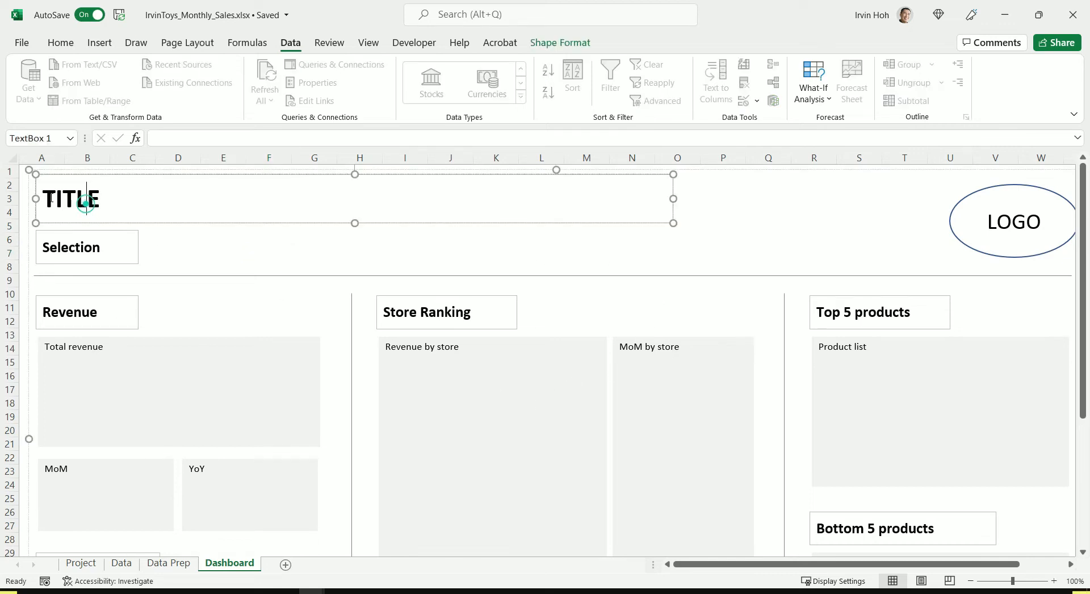
{"action": "double_click", "coordinate": [121, 197]}
{"action": "right_click", "coordinate": [68, 200]}
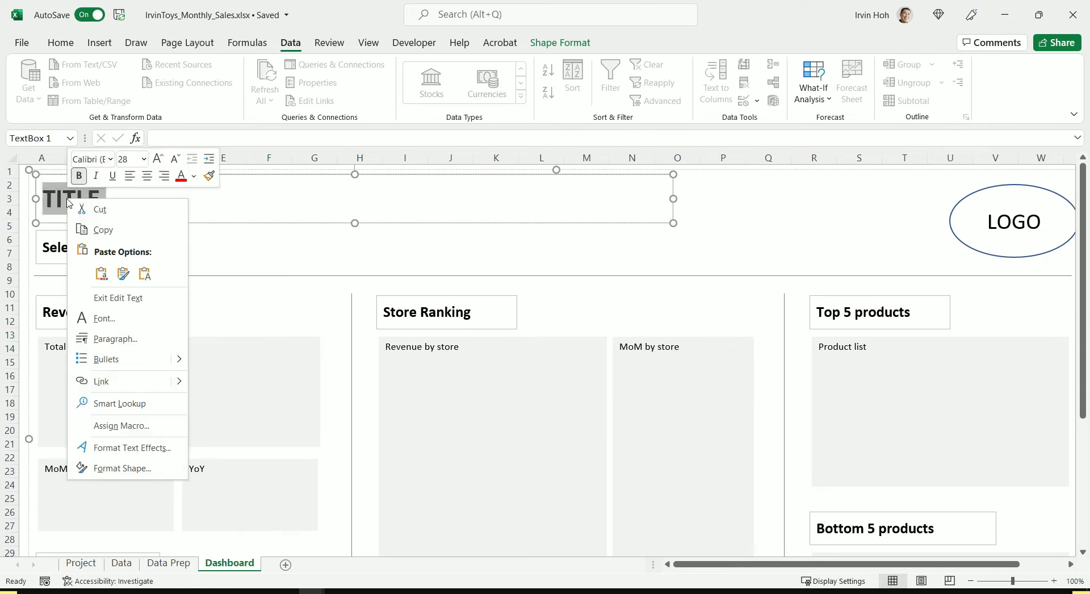
{"action": "left_click", "coordinate": [145, 274]}
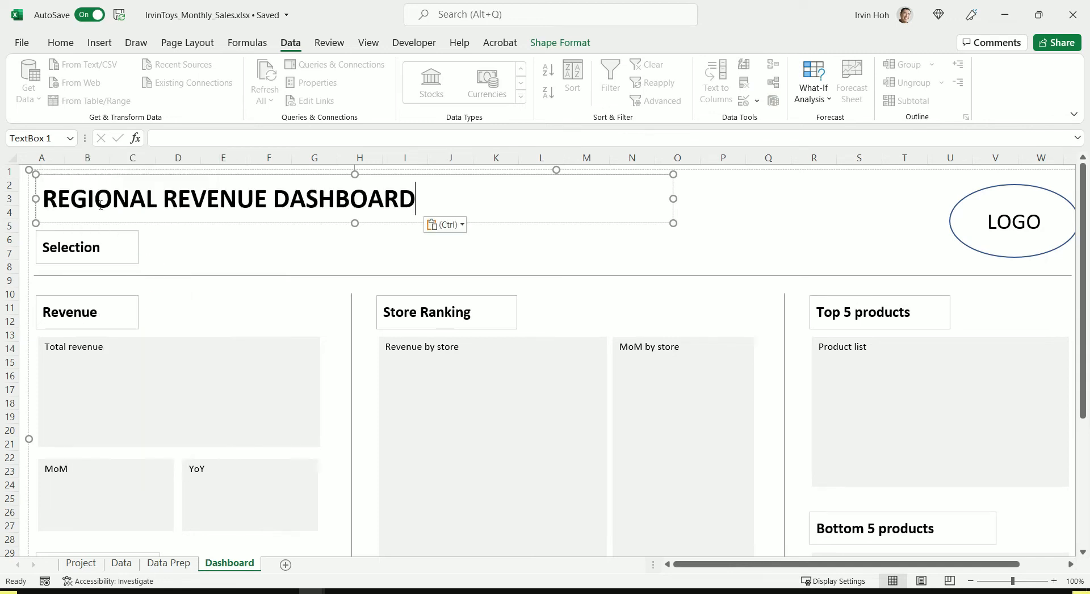
{"action": "left_click", "coordinate": [208, 240]}
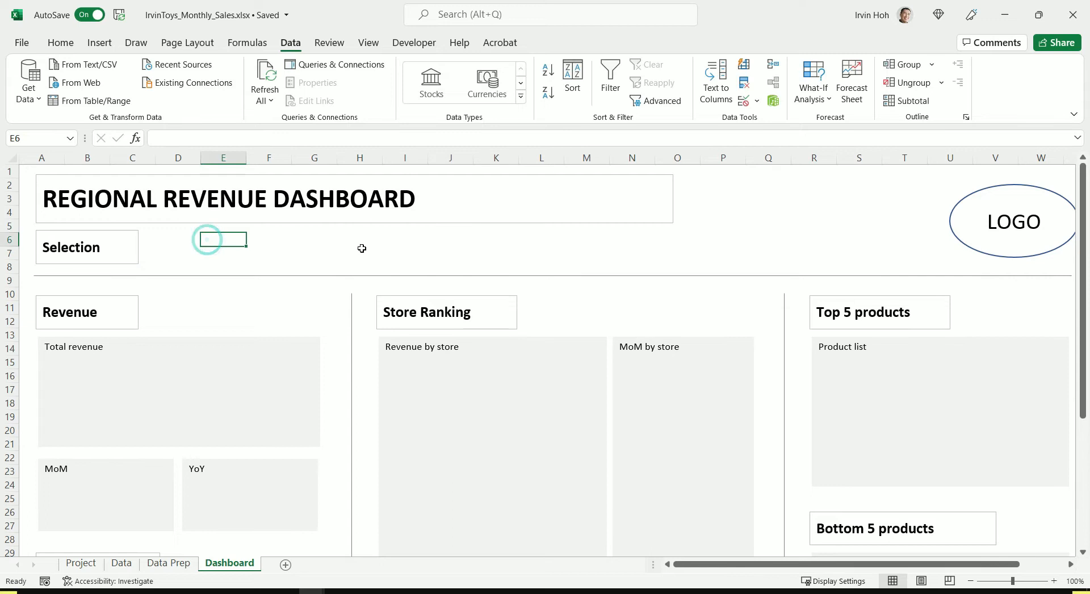
Remove the outline from the dashboard title's text box.
{"action": "left_click", "coordinate": [370, 176]}
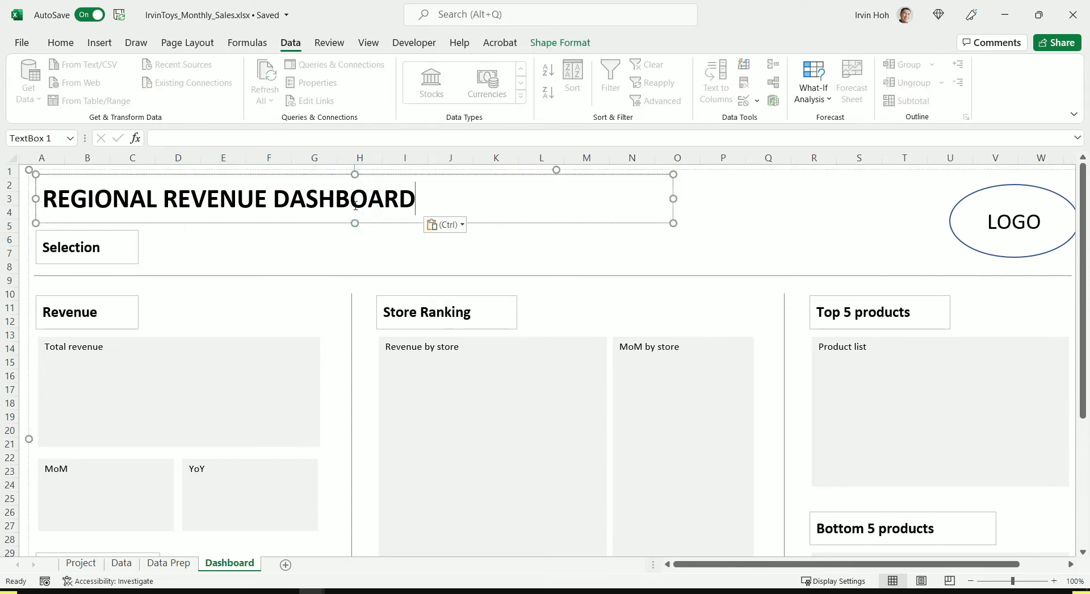
{"action": "left_click", "coordinate": [564, 44]}
{"action": "left_click", "coordinate": [375, 82]}
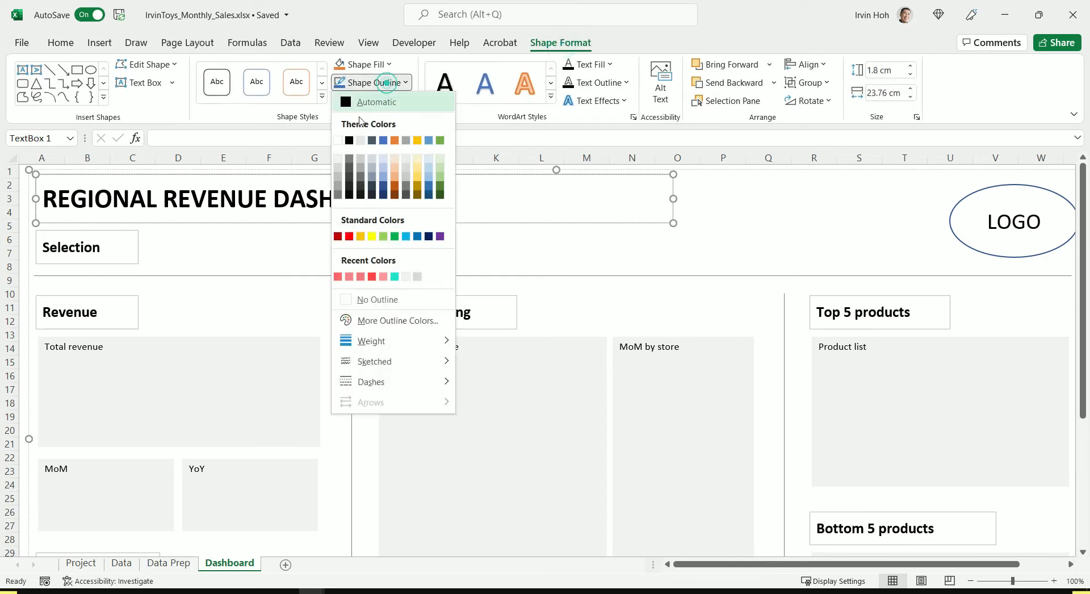
{"action": "left_click", "coordinate": [391, 297]}
{"action": "left_click", "coordinate": [508, 238]}
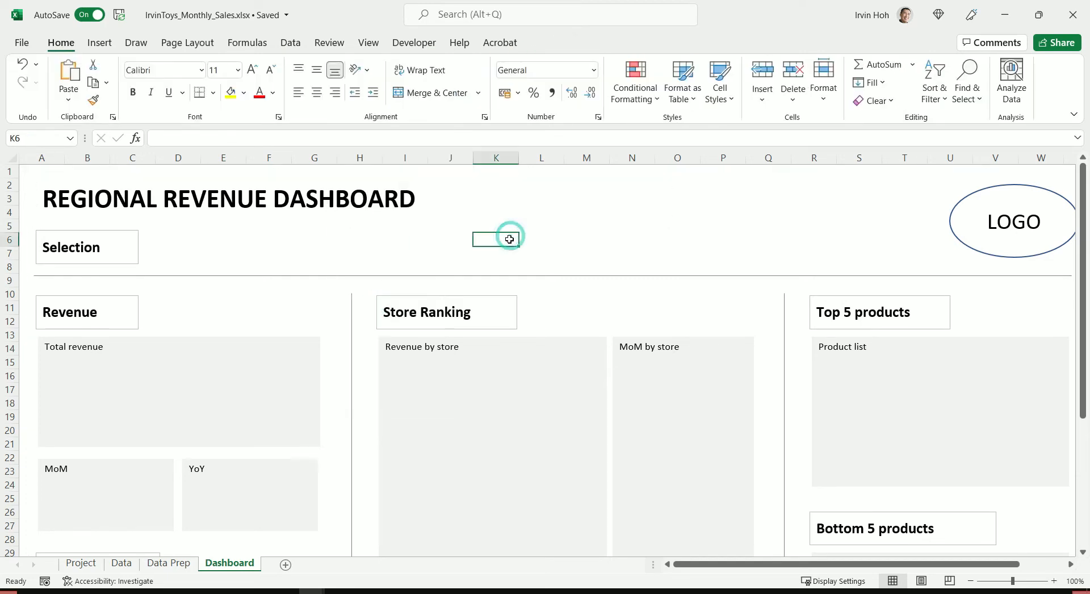
Change the Selection label's text to "Region:" and shrink the box to about 0.87 by 2.71 cm directly beneath the title.
{"action": "left_click", "coordinate": [82, 225]}
{"action": "left_click", "coordinate": [112, 227]}
{"action": "mouse_move", "coordinate": [113, 227]}
{"action": "left_mouse_down"}
{"action": "mouse_move", "coordinate": [194, 219]}
{"action": "mouse_move", "coordinate": [129, 228]}
{"action": "left_mouse_up"}
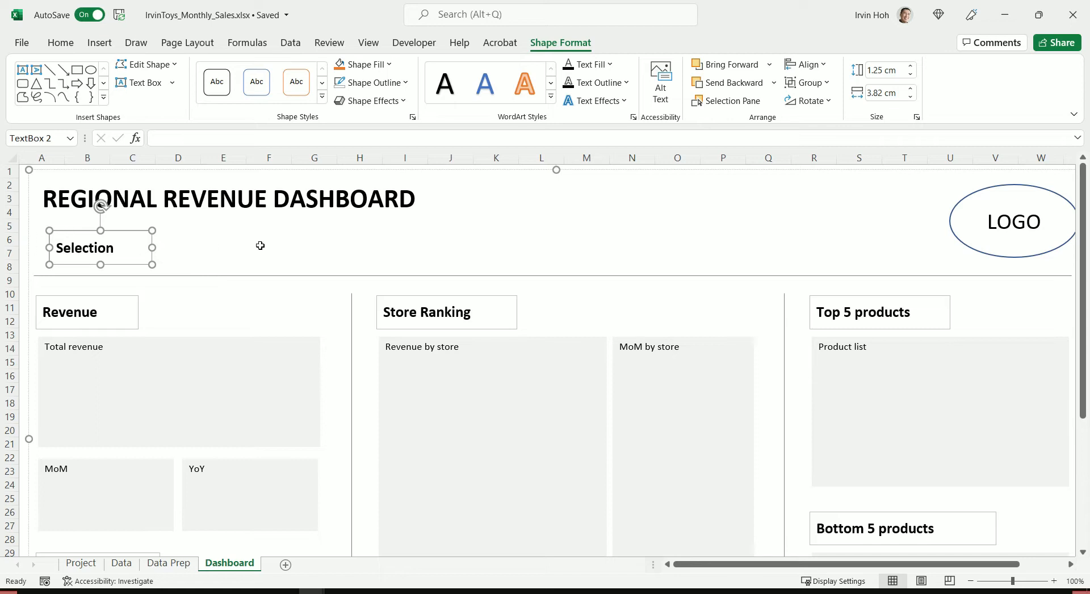
{"action": "left_click_drag", "start_coordinate": [112, 228], "coordinate": [242, 229]}
{"action": "double_click", "coordinate": [223, 249]}
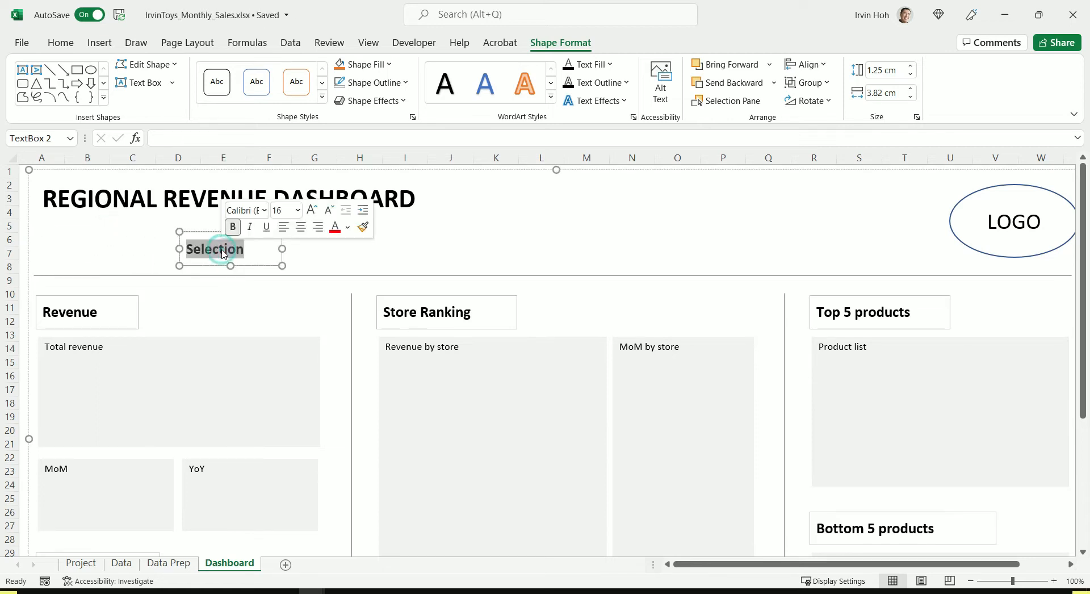
{"action": "type", "text": "Region:"}
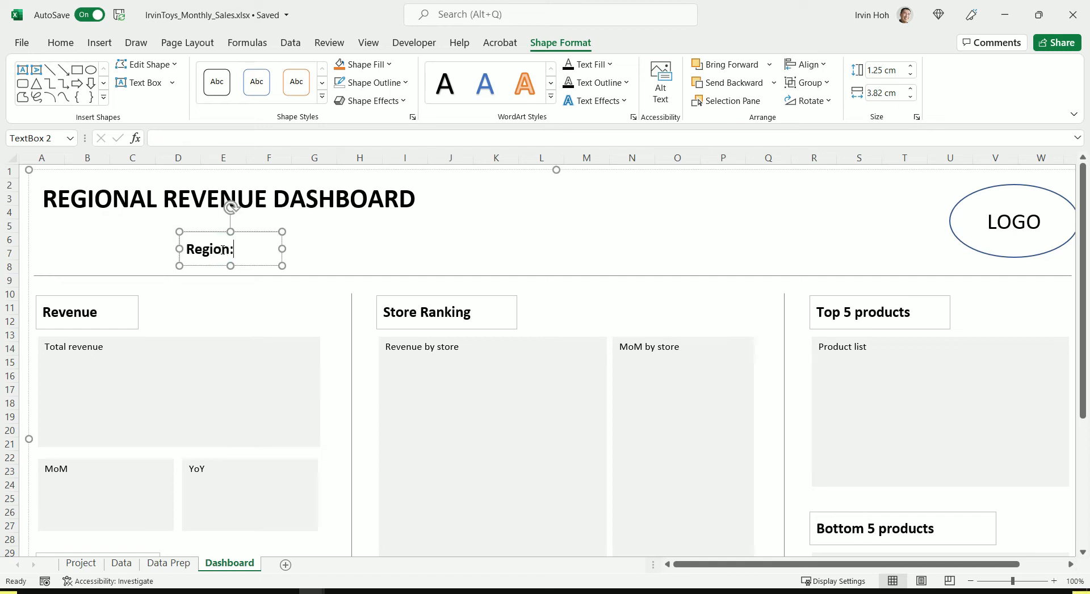
{"action": "left_click_drag", "start_coordinate": [249, 234], "coordinate": [88, 222]}
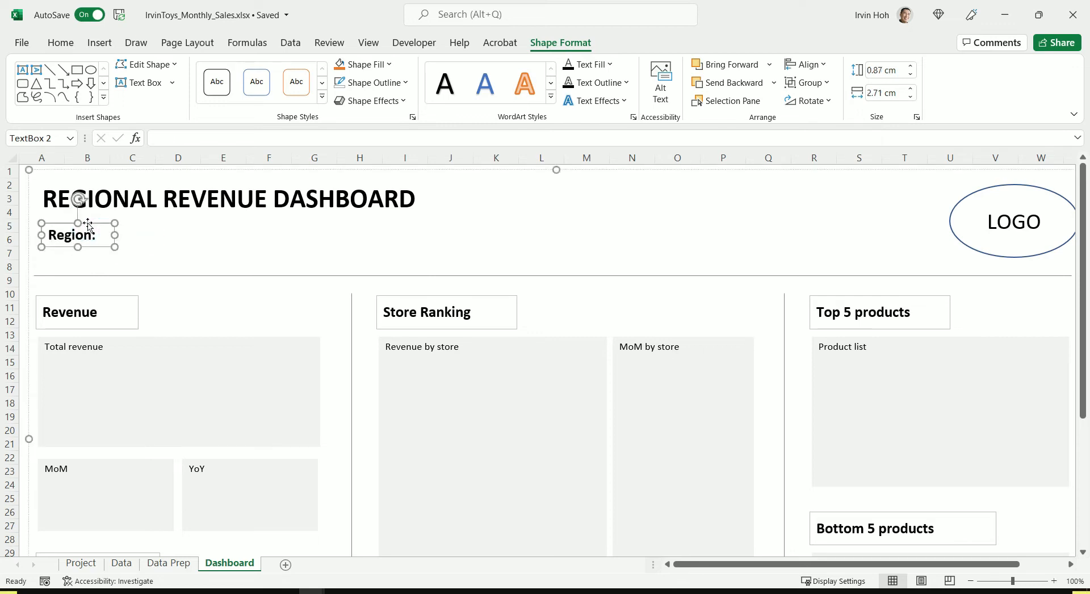
Remove the outline from the "Region:" text box and nudge it slightly left to line up with the dashboard title.
{"action": "left_click", "coordinate": [360, 82]}
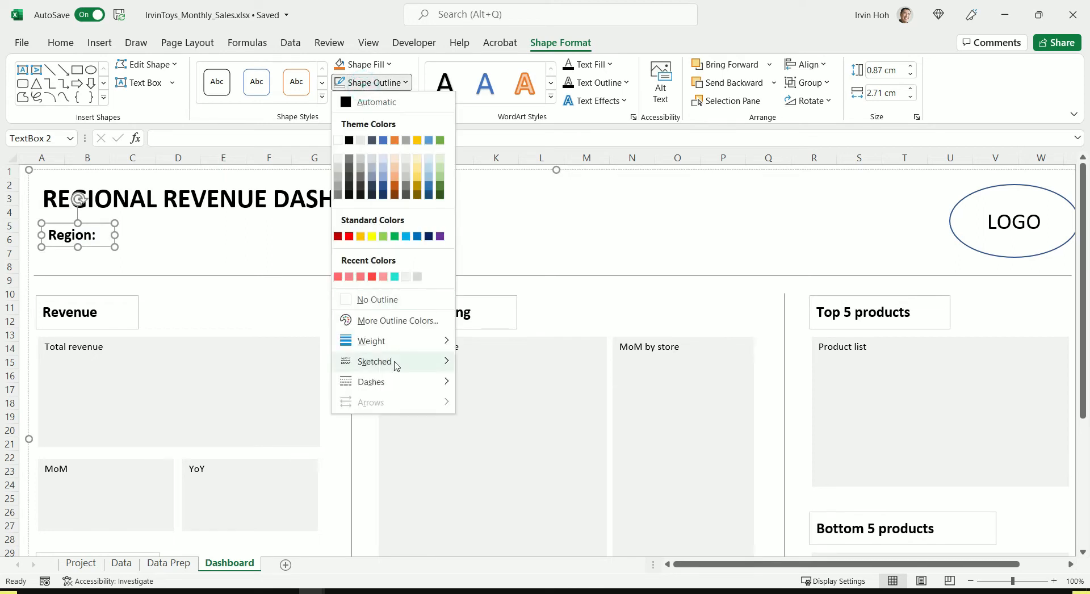
{"action": "left_click", "coordinate": [371, 307]}
{"action": "left_click", "coordinate": [287, 249]}
{"action": "left_click", "coordinate": [191, 252]}
{"action": "left_click", "coordinate": [86, 237]}
{"action": "left_click_drag", "start_coordinate": [94, 223], "coordinate": [88, 223]}
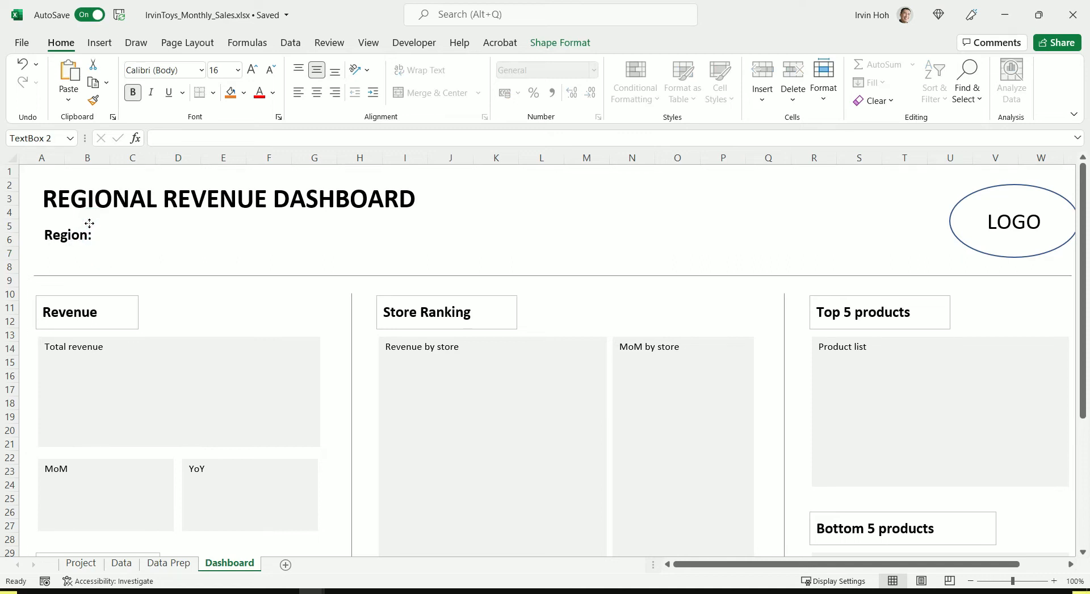
{"action": "left_click", "coordinate": [138, 253]}
Insert a combo box form control beside the "Region:" label, spanning roughly columns C to E around row 6.
{"action": "left_click", "coordinate": [138, 239]}
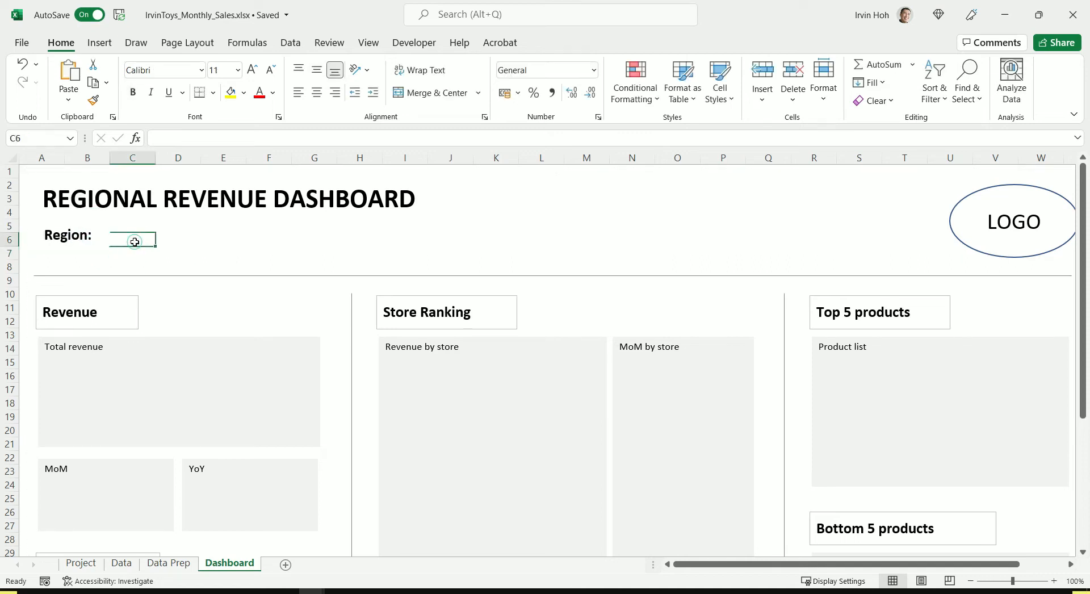
{"action": "left_click", "coordinate": [184, 240]}
{"action": "left_click", "coordinate": [141, 238]}
{"action": "left_click", "coordinate": [418, 45]}
{"action": "left_click", "coordinate": [323, 85]}
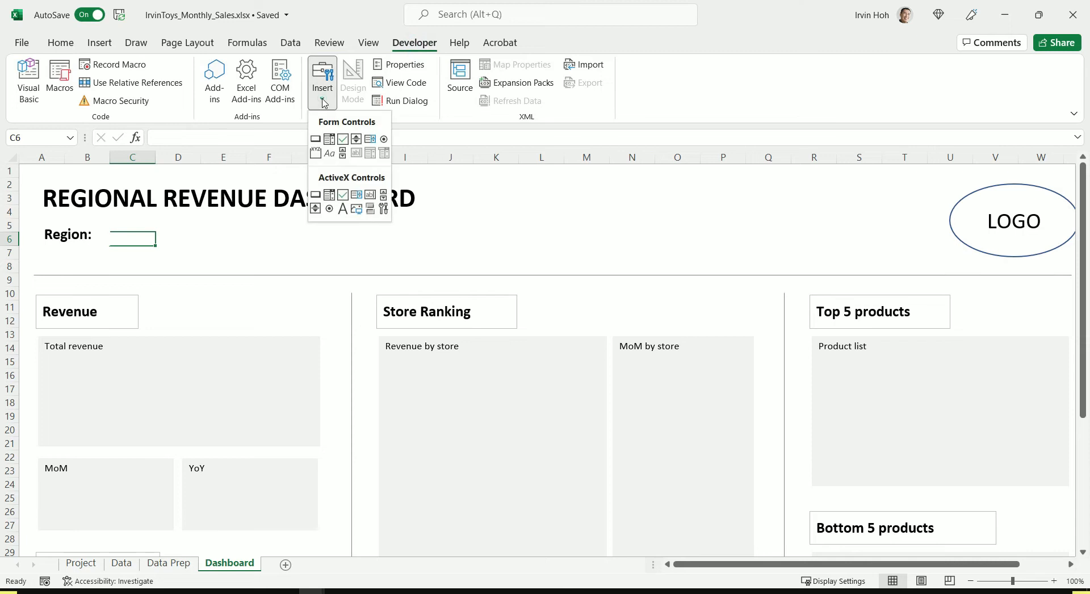
{"action": "left_click", "coordinate": [331, 139]}
{"action": "left_click_drag", "start_coordinate": [119, 226], "coordinate": [221, 243]}
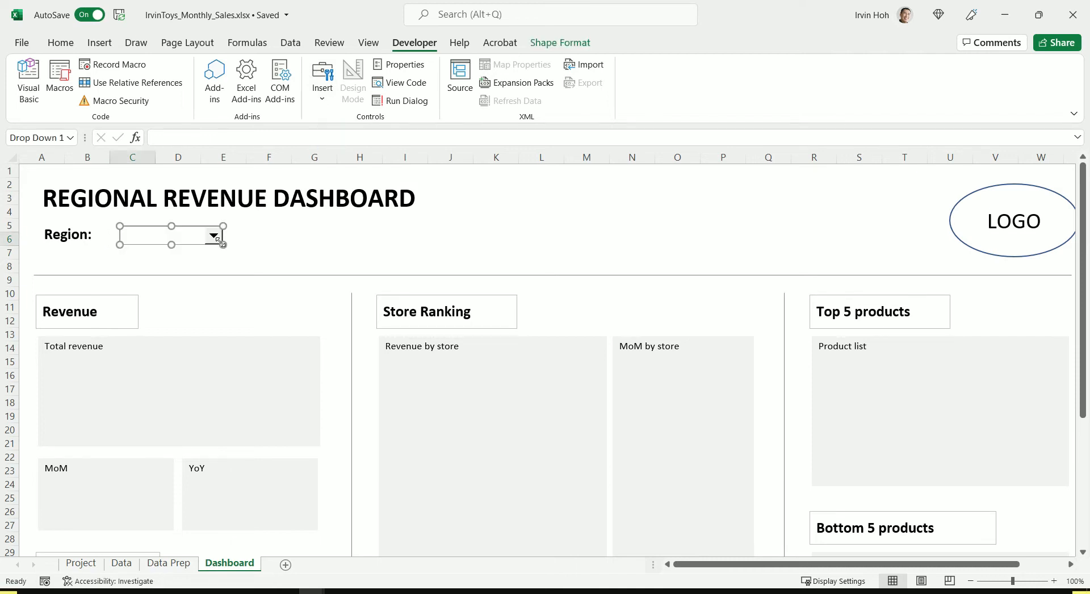
Set the region combo box's input range to the region list 'Data Prep'!$A$4:$A$6.
{"action": "right_click", "coordinate": [216, 238]}
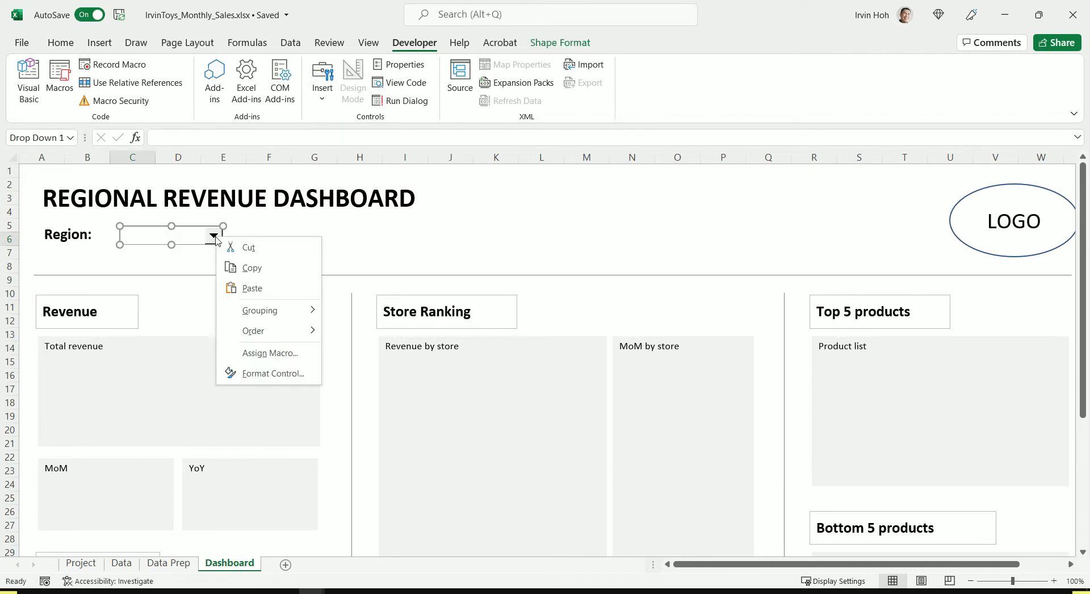
{"action": "left_click", "coordinate": [272, 374]}
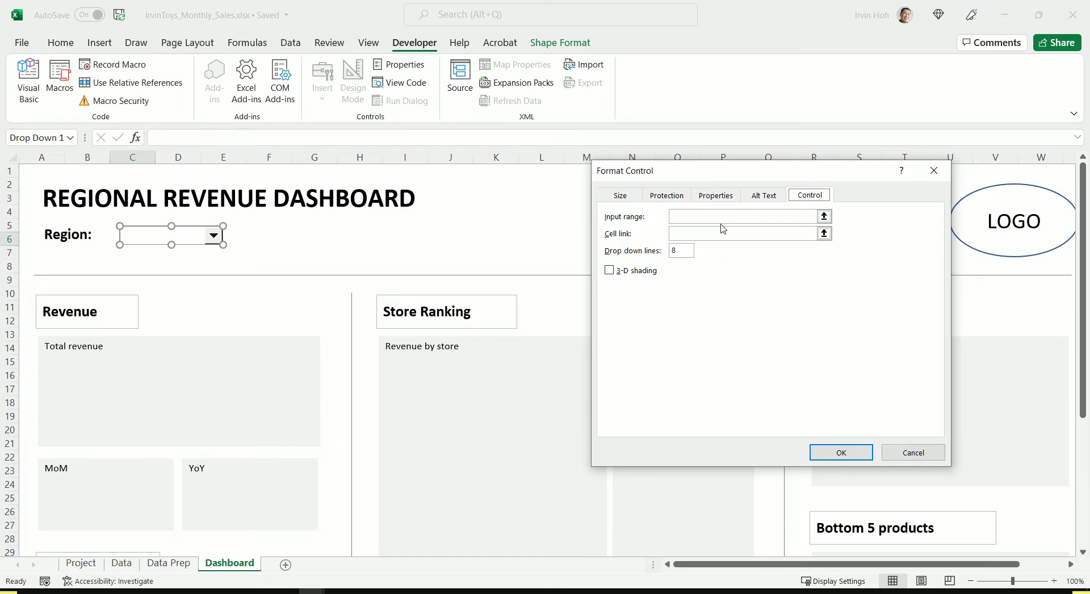
{"action": "left_click", "coordinate": [823, 217]}
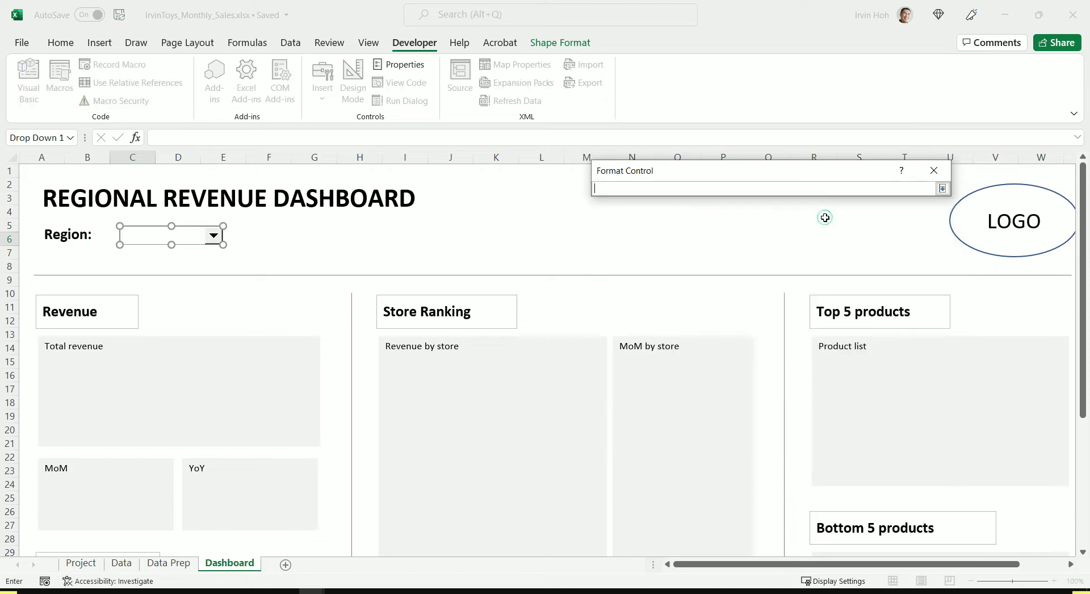
{"action": "left_click", "coordinate": [179, 566]}
{"action": "left_click_drag", "start_coordinate": [104, 223], "coordinate": [105, 257]}
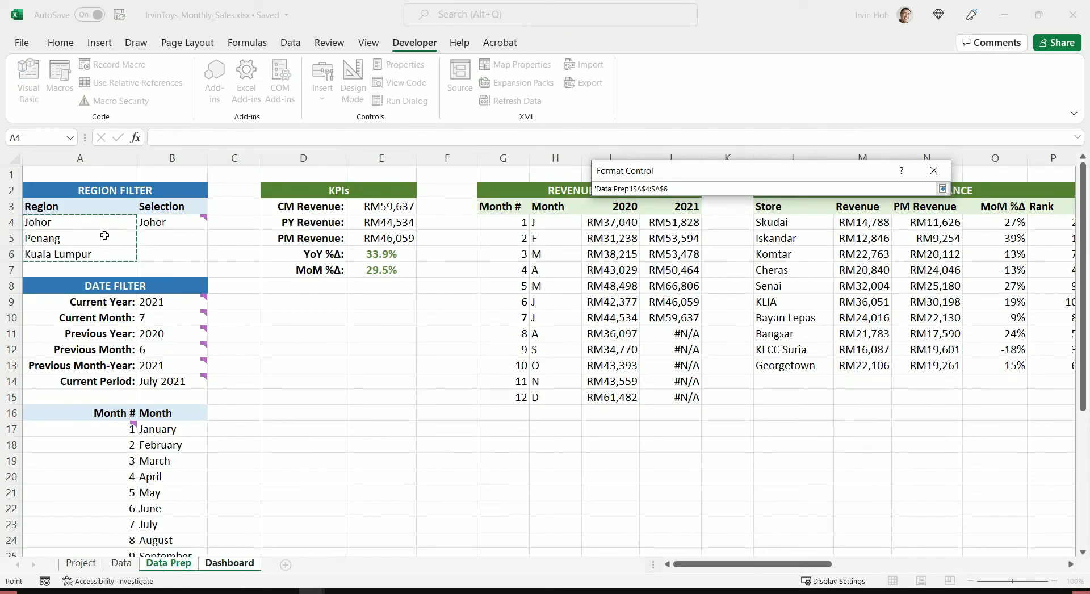
{"action": "left_click", "coordinate": [943, 189]}
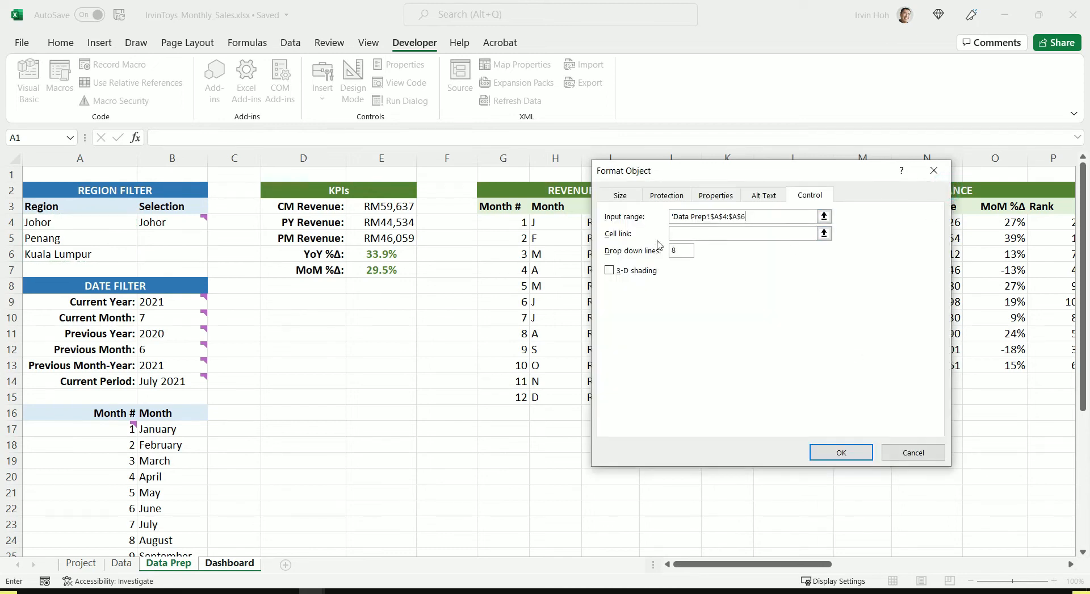
Link the combo box to cell 'Data Prep'!$C$4, enable 3-D shading, and apply the control format.
{"action": "left_click", "coordinate": [691, 234]}
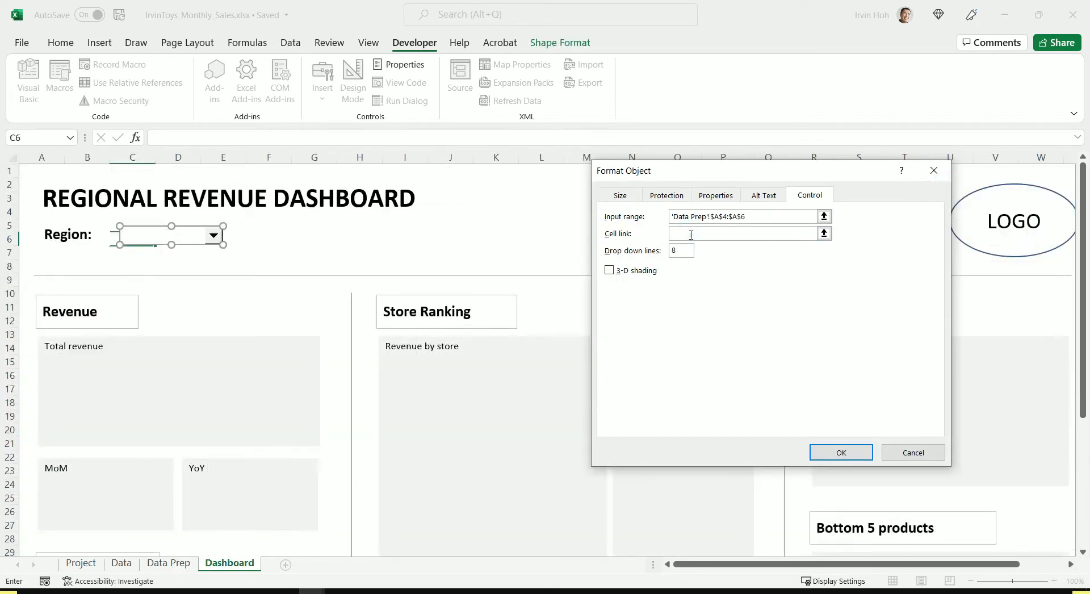
{"action": "left_click", "coordinate": [165, 563]}
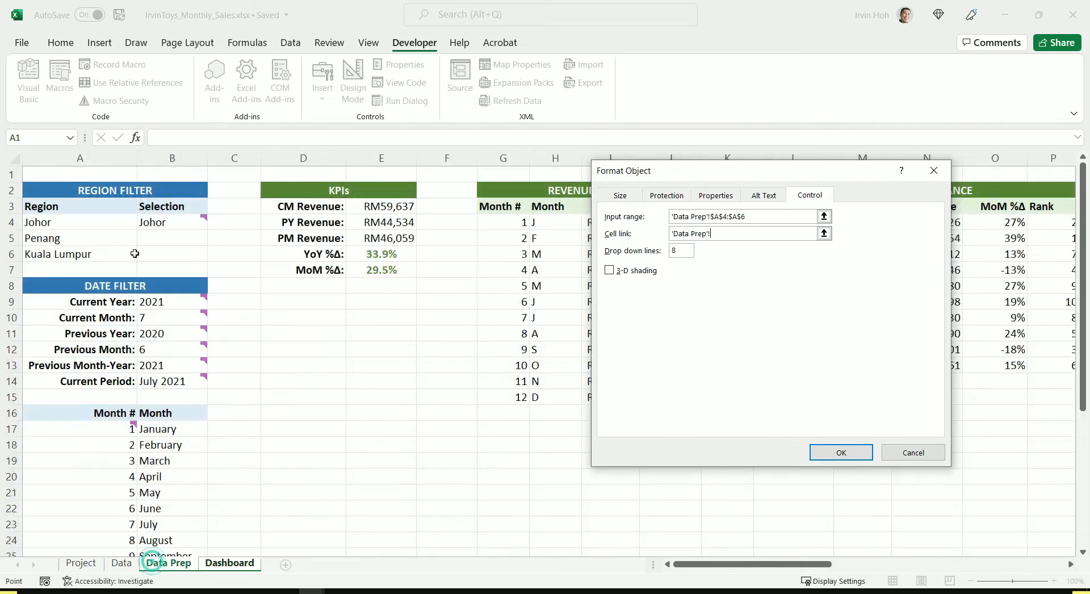
{"action": "left_click", "coordinate": [233, 223]}
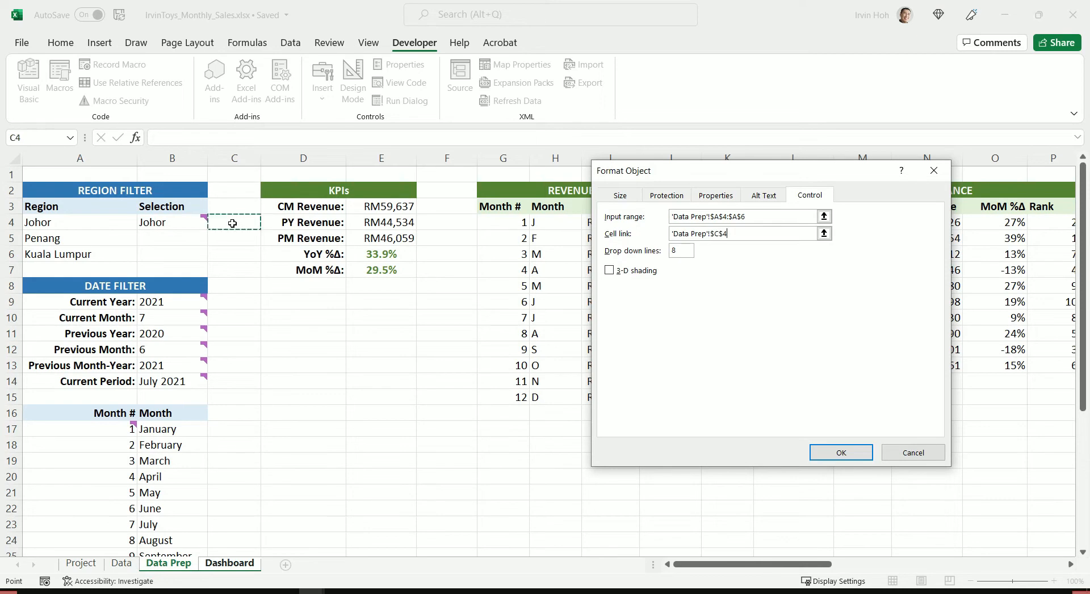
{"action": "left_click", "coordinate": [637, 273]}
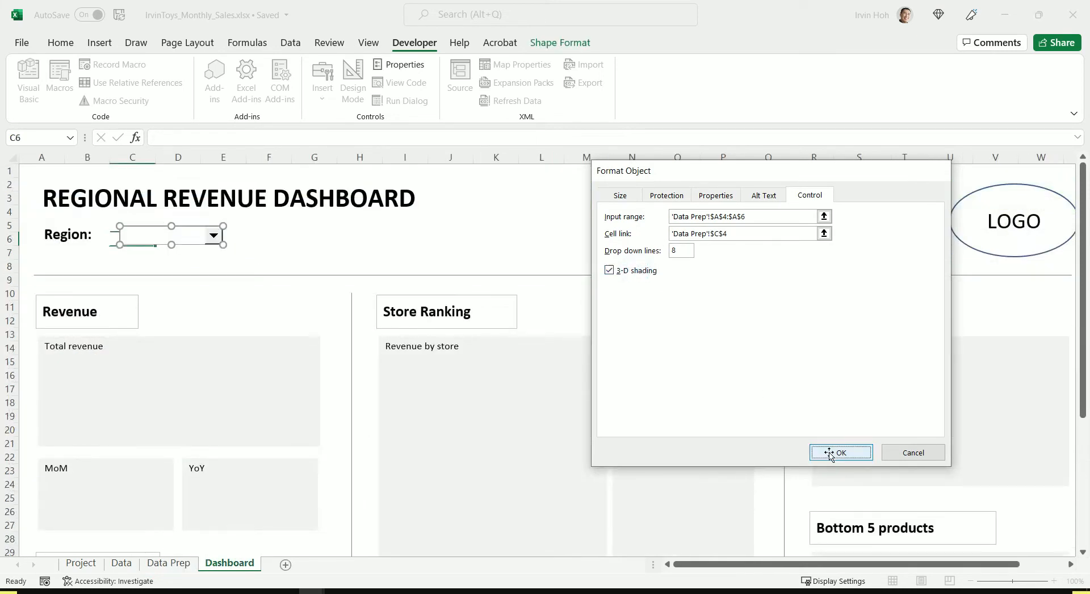
{"action": "left_click", "coordinate": [830, 453]}
{"action": "left_click", "coordinate": [269, 238]}
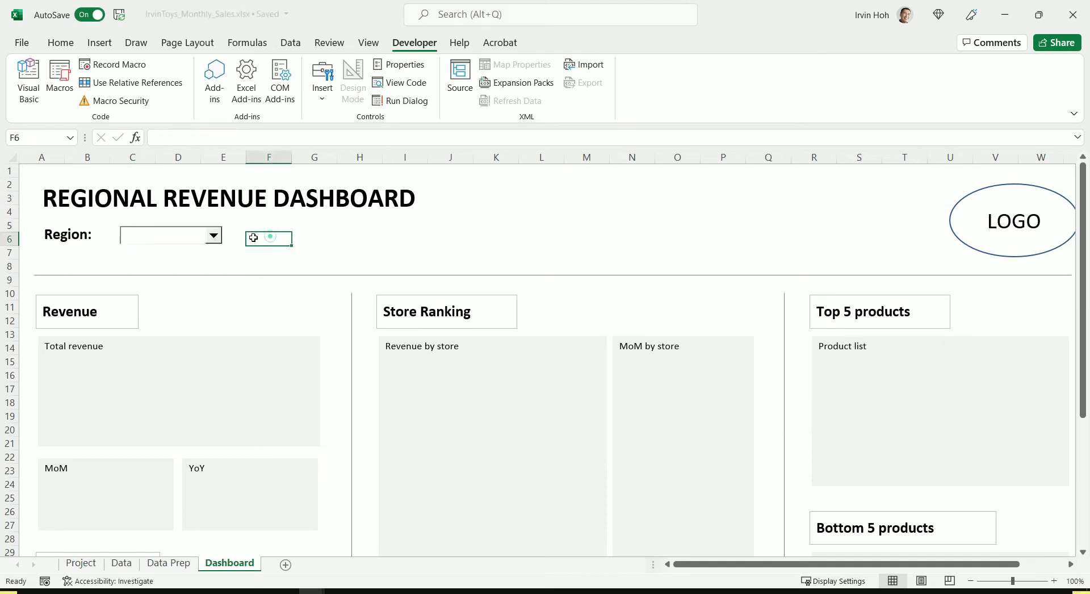
Choose Johor in the region drop-down and compare linked cell C4 on Data Prep with the region list and Selection cell.
{"action": "left_click", "coordinate": [213, 235]}
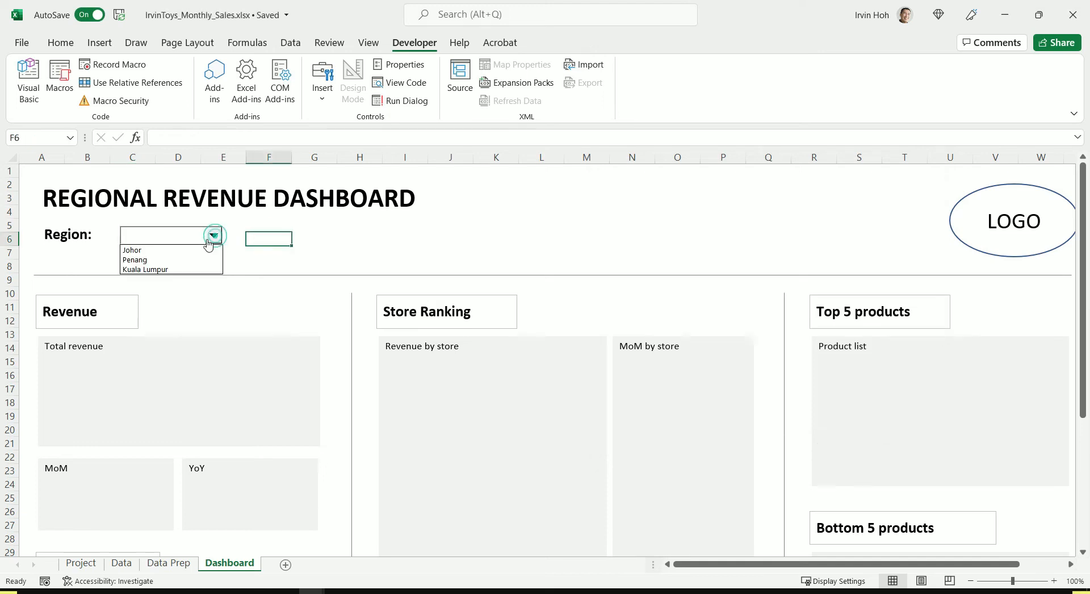
{"action": "left_click", "coordinate": [148, 250]}
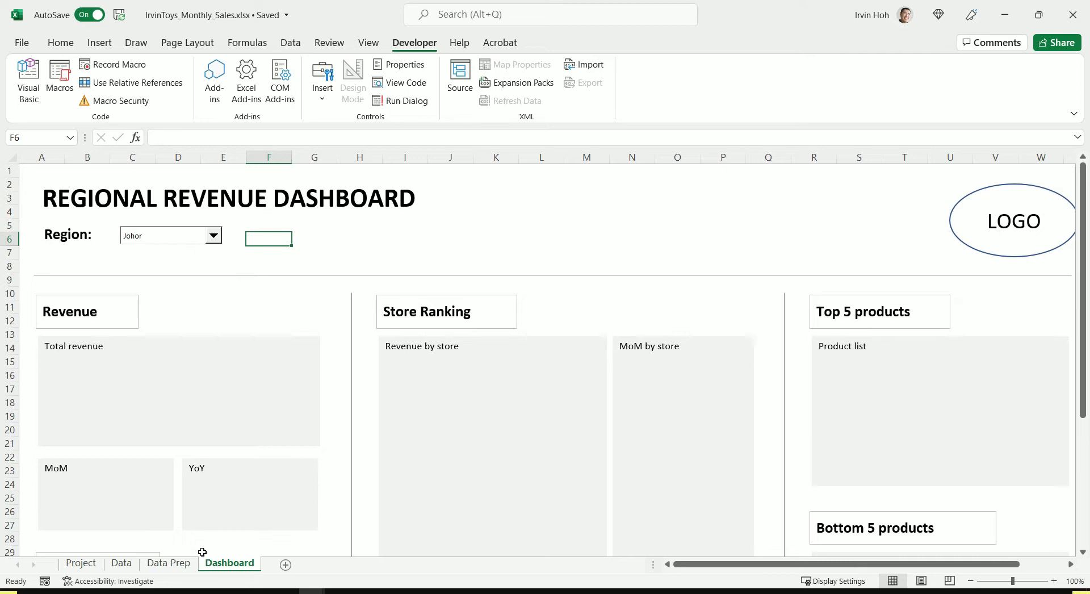
{"action": "left_click", "coordinate": [154, 563]}
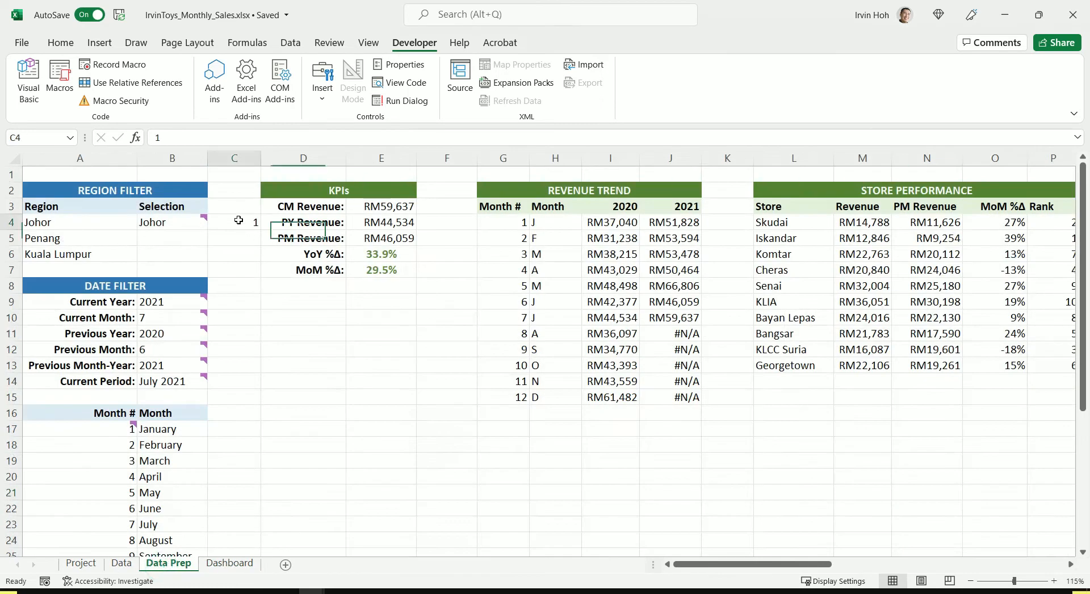
{"action": "left_click", "coordinate": [77, 221]}
{"action": "left_click", "coordinate": [83, 238]}
{"action": "left_click", "coordinate": [90, 256]}
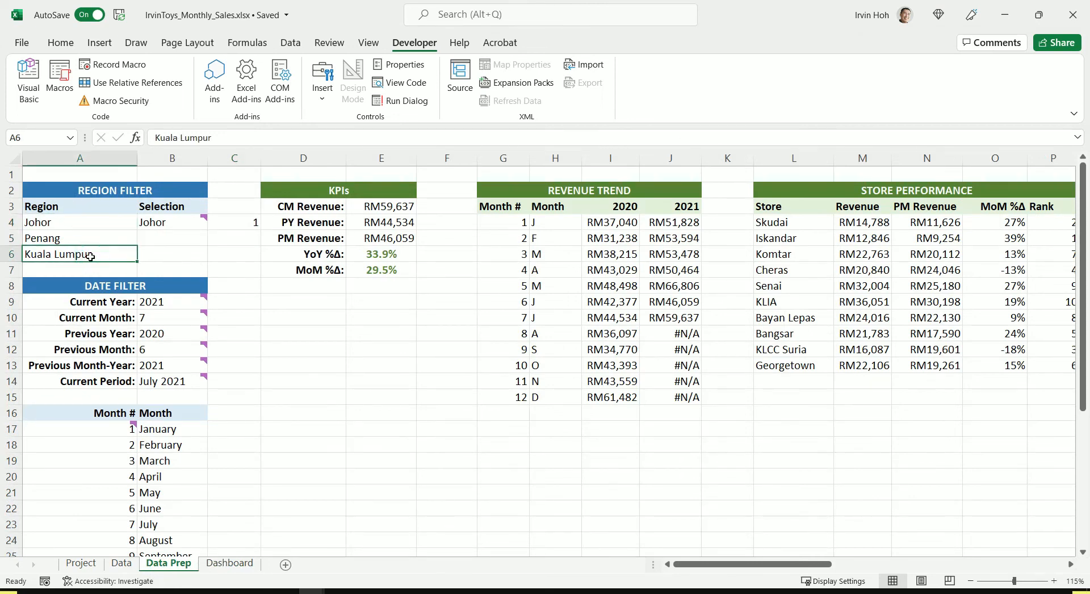
{"action": "left_click", "coordinate": [158, 224]}
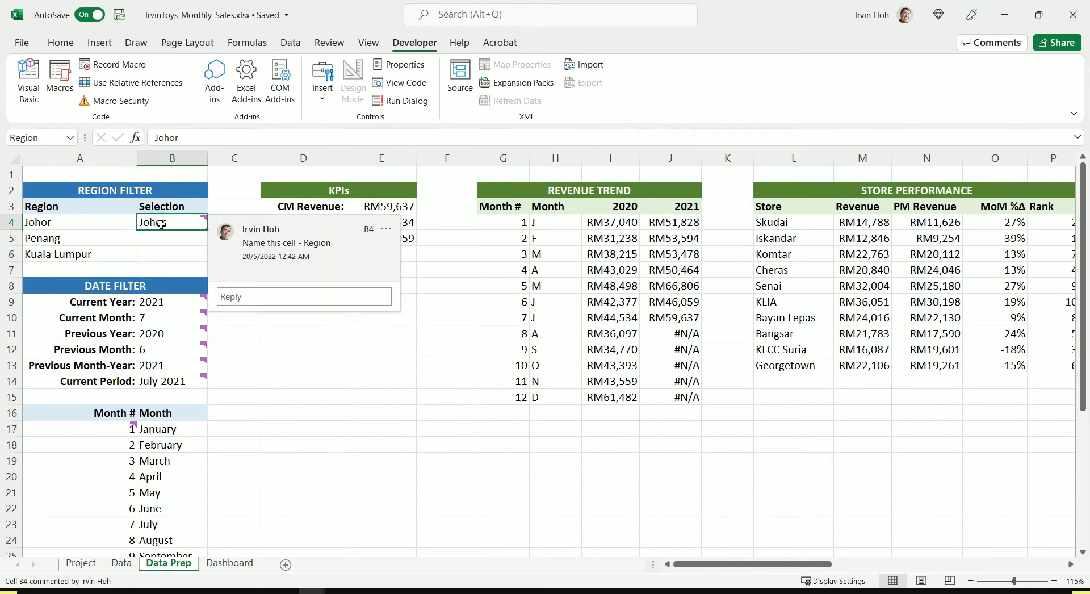
{"action": "left_click", "coordinate": [305, 411]}
{"action": "left_click", "coordinate": [235, 269]}
{"action": "left_click", "coordinate": [235, 226]}
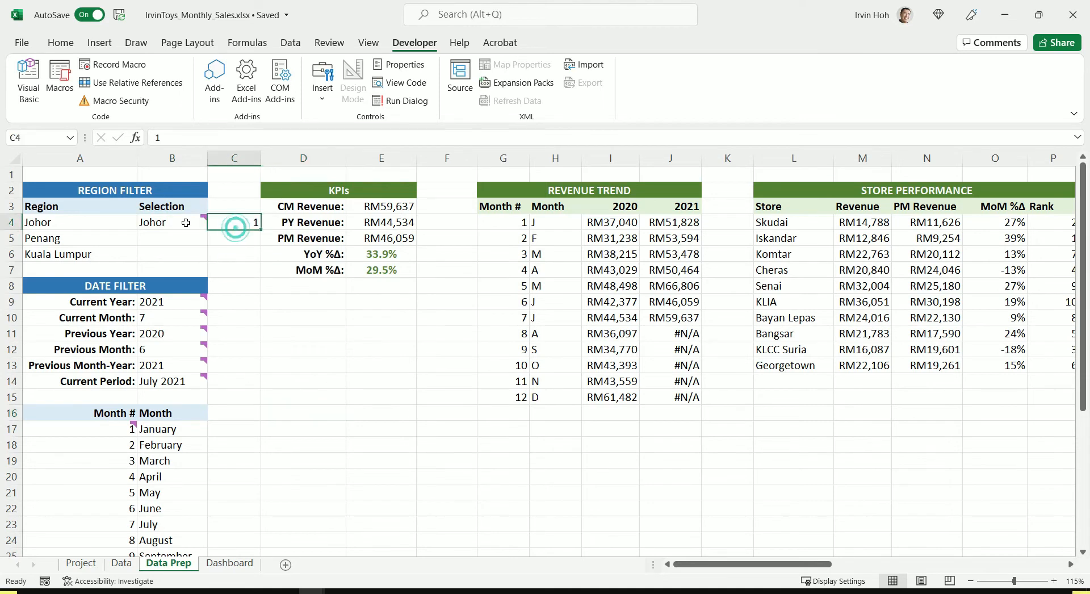
Replace the region Selection value in B4 with the formula =IF(C4=1,A4,IF(C4=2,A5,A6)).
{"action": "left_click", "coordinate": [185, 224]}
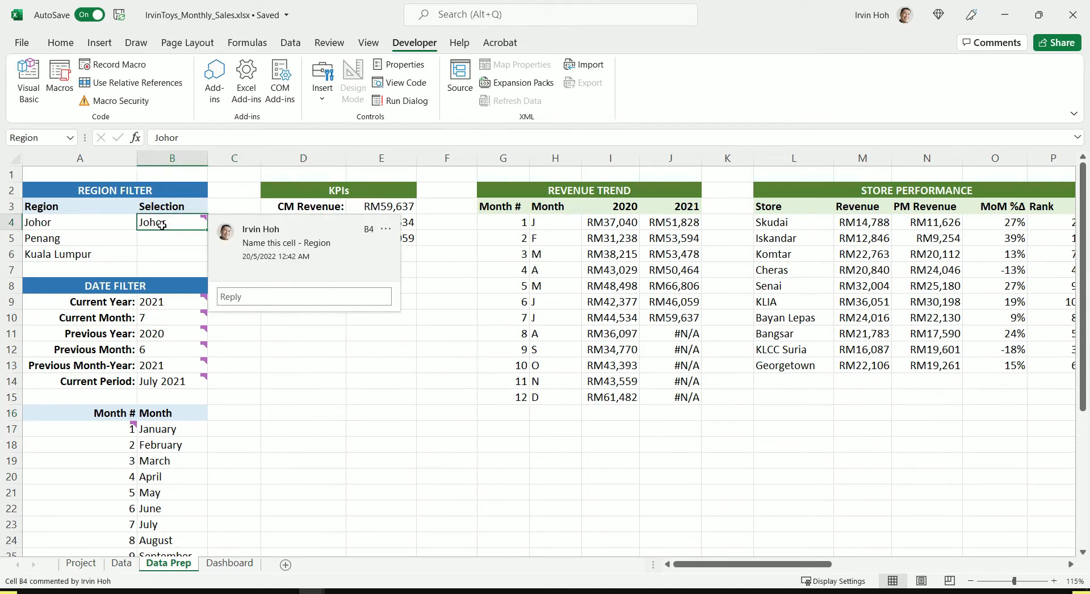
{"action": "left_click_drag", "start_coordinate": [196, 137], "coordinate": [146, 137]}
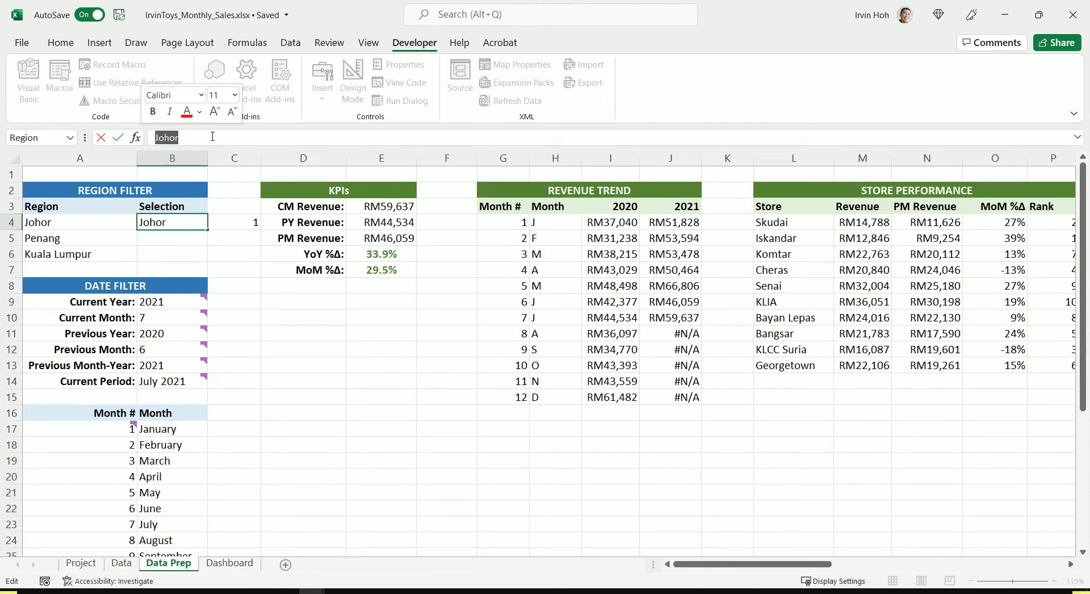
{"action": "type", "text": "=if"}
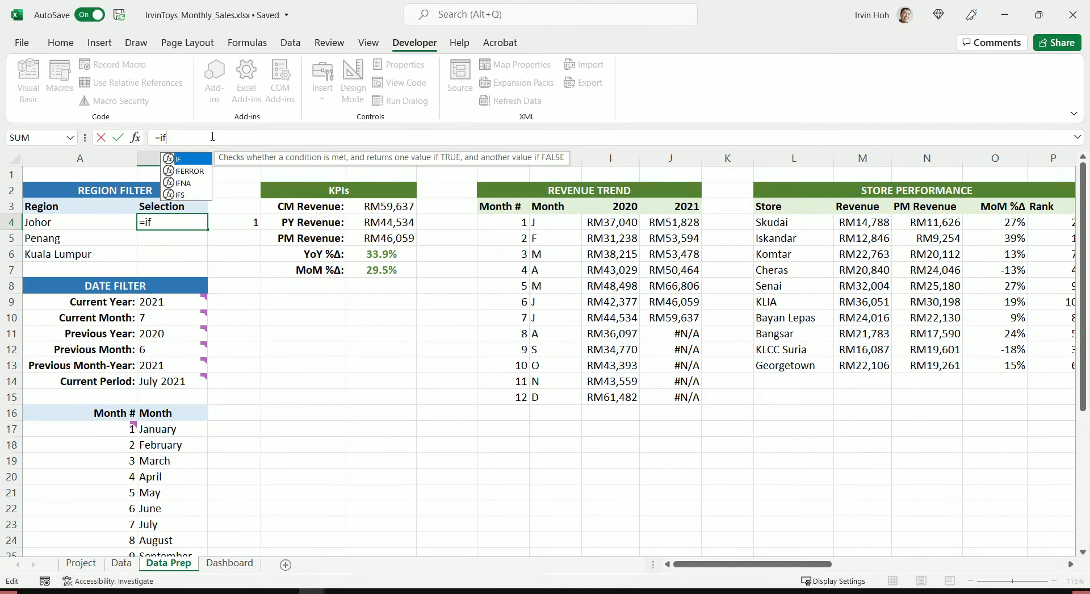
{"action": "key", "text": "Tab"}
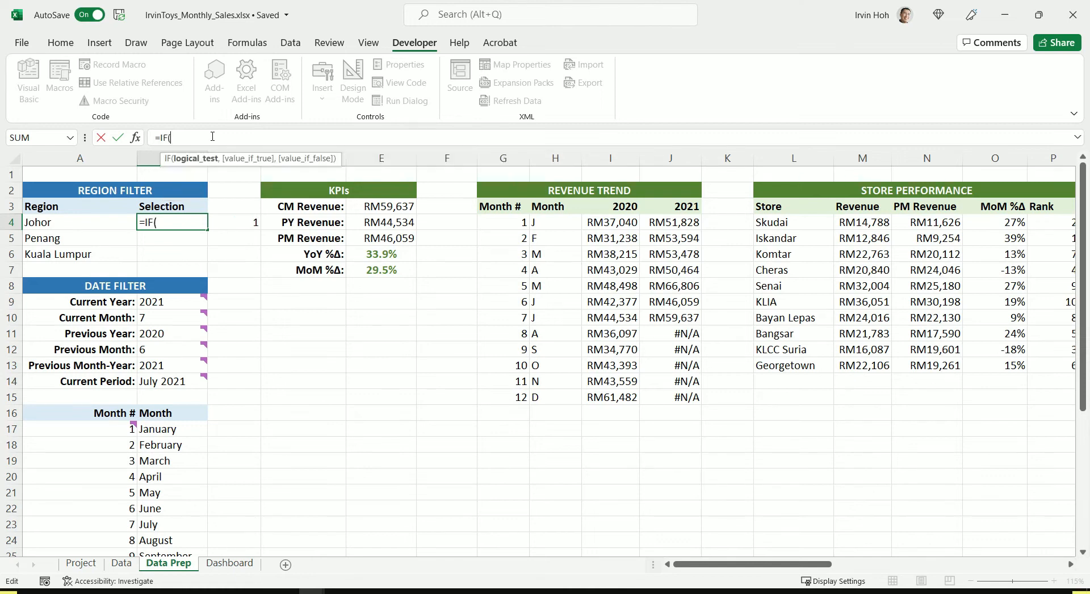
{"action": "left_click", "coordinate": [239, 223]}
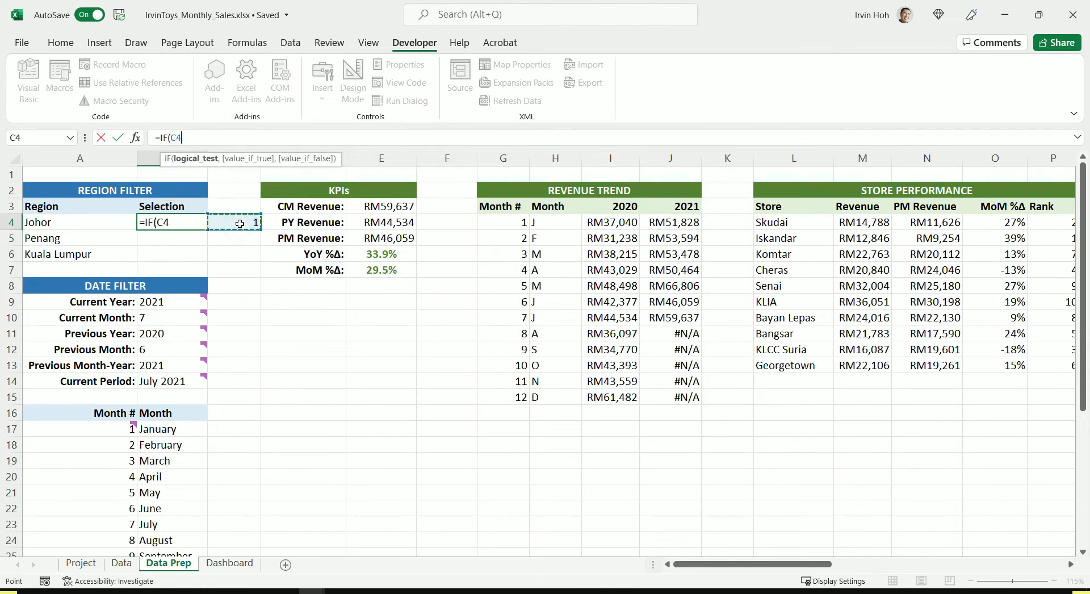
{"action": "type", "text": "=1,"}
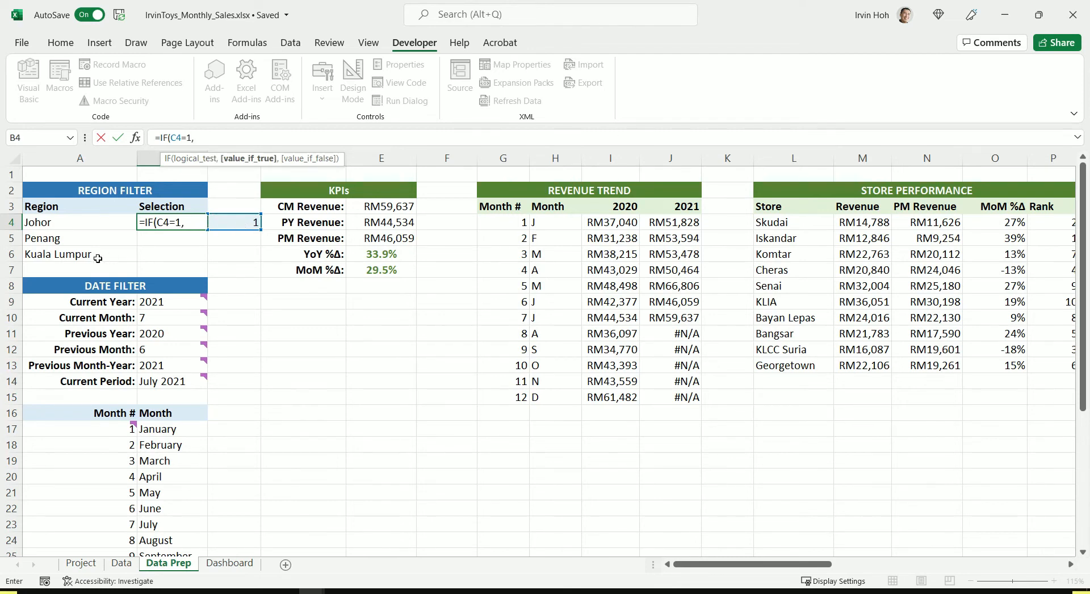
{"action": "left_click", "coordinate": [88, 227]}
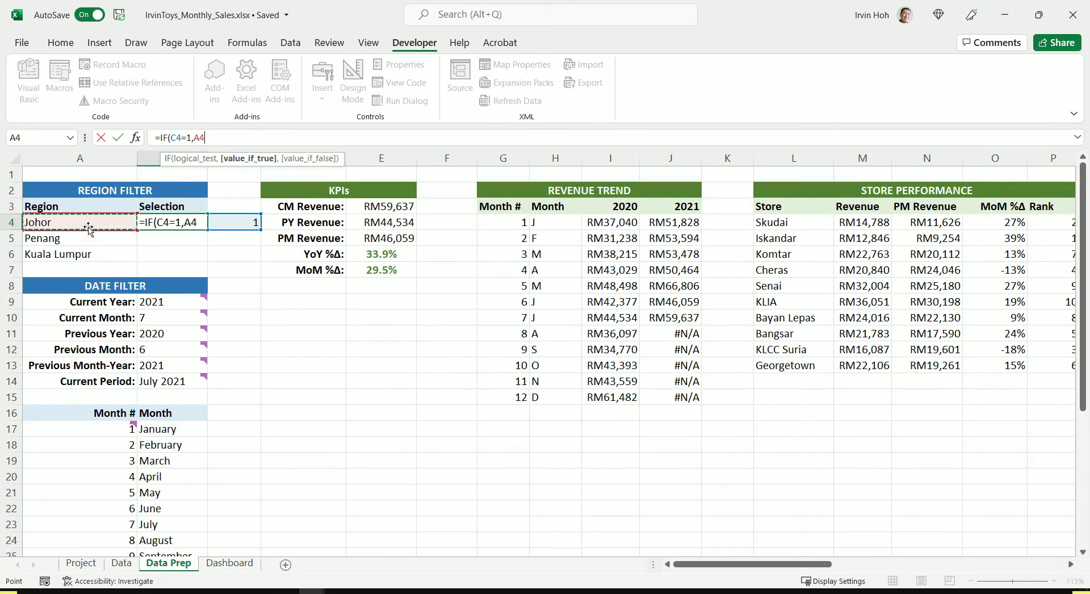
{"action": "type", "text": ","}
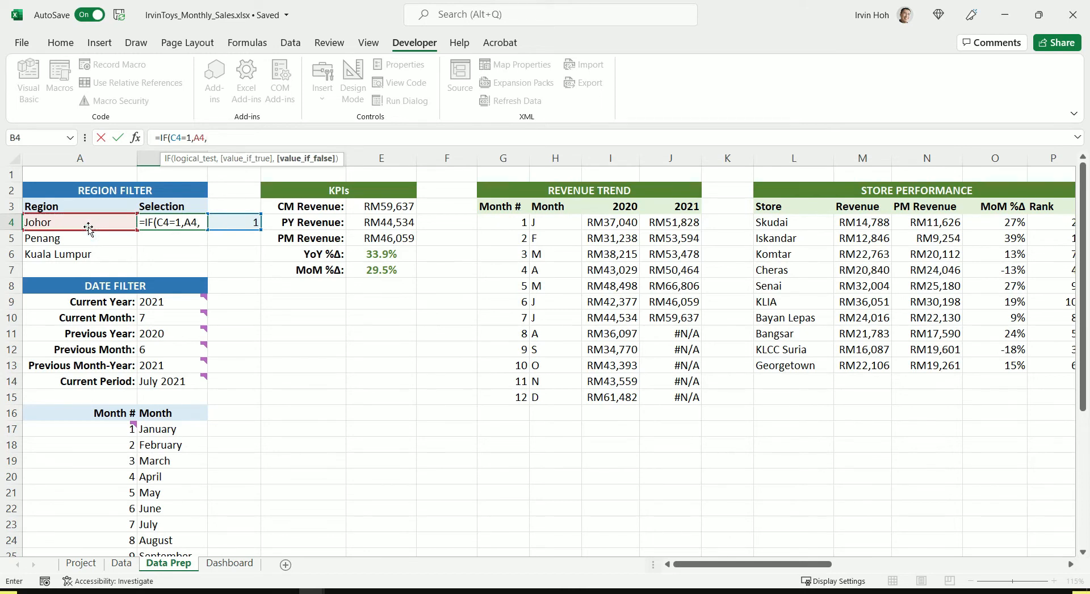
{"action": "type", "text": "IF("}
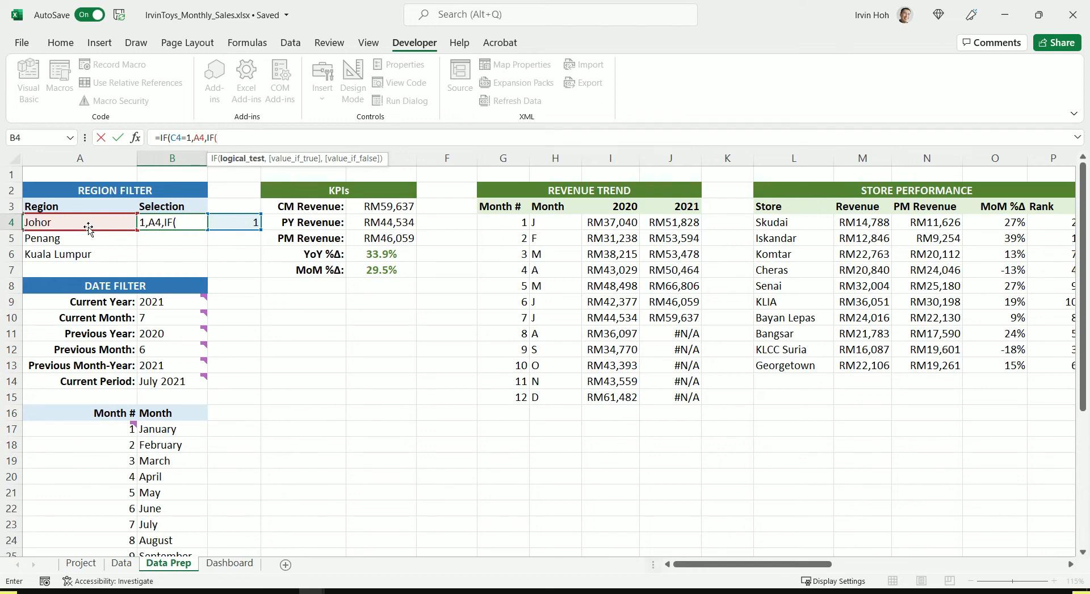
{"action": "left_click", "coordinate": [229, 219]}
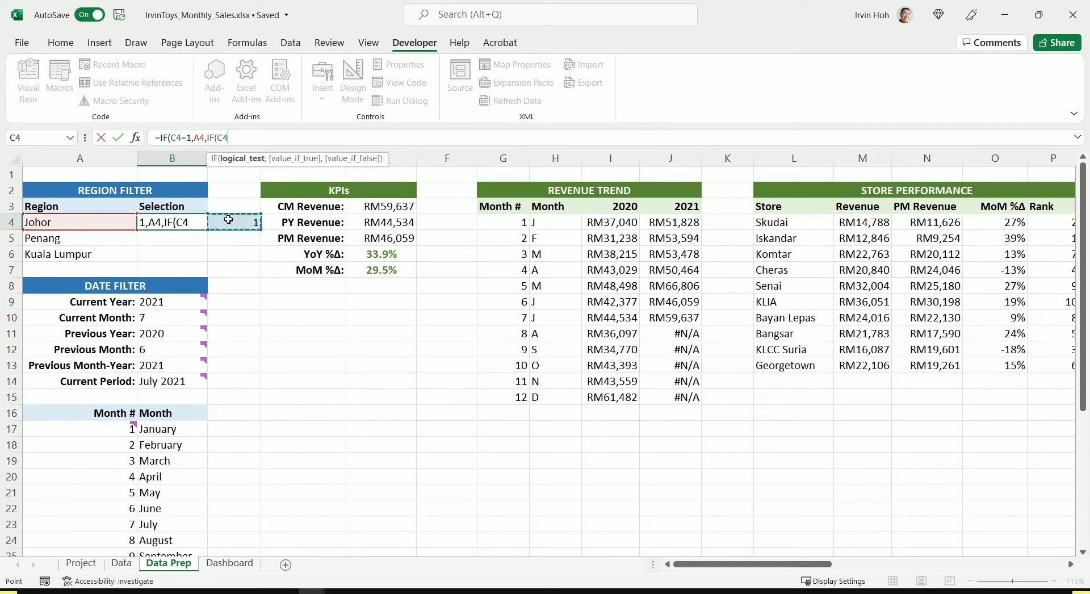
{"action": "type", "text": "=2,"}
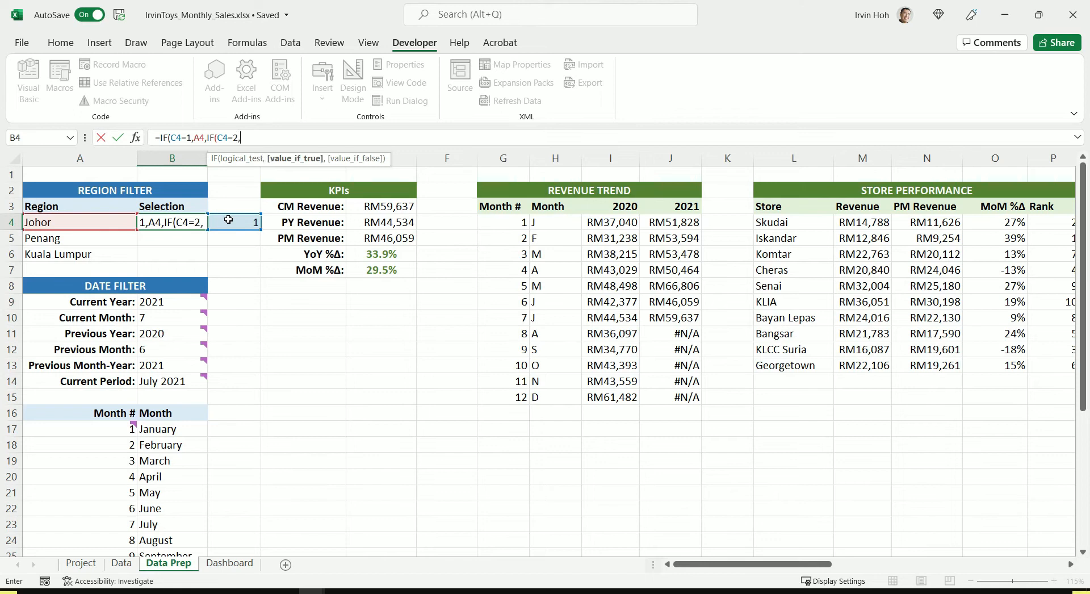
{"action": "left_click", "coordinate": [102, 241]}
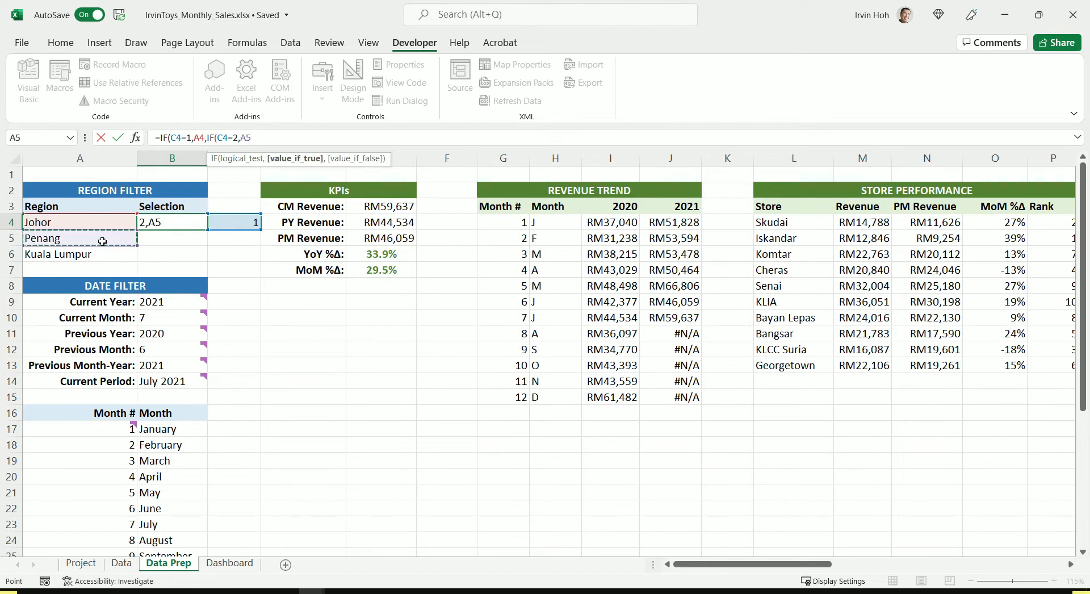
{"action": "type", "text": ","}
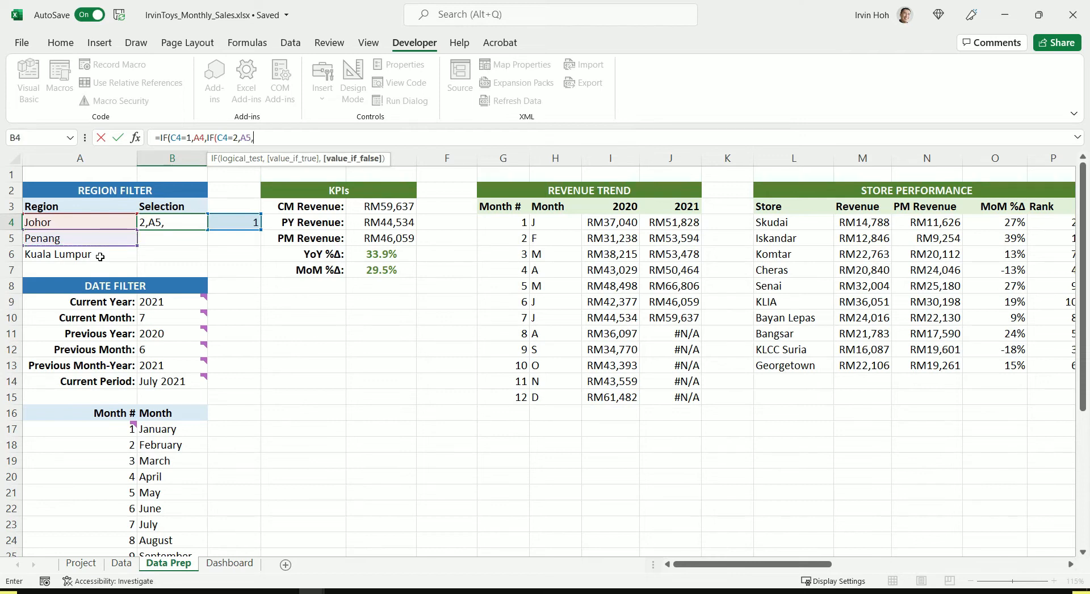
{"action": "left_click", "coordinate": [100, 257]}
{"action": "type", "text": "))"}
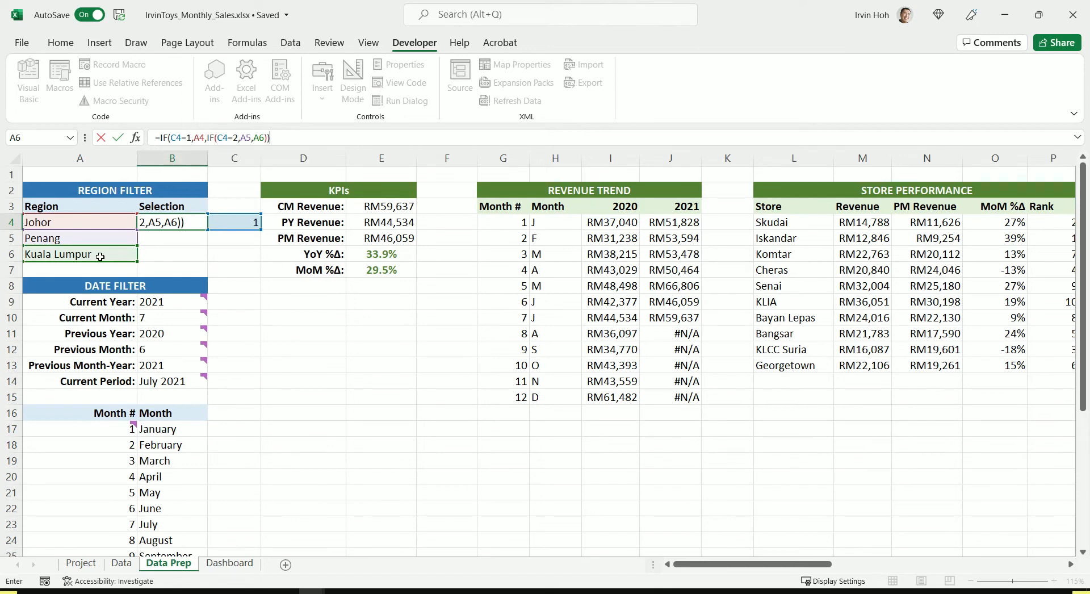
{"action": "key", "text": "Return"}
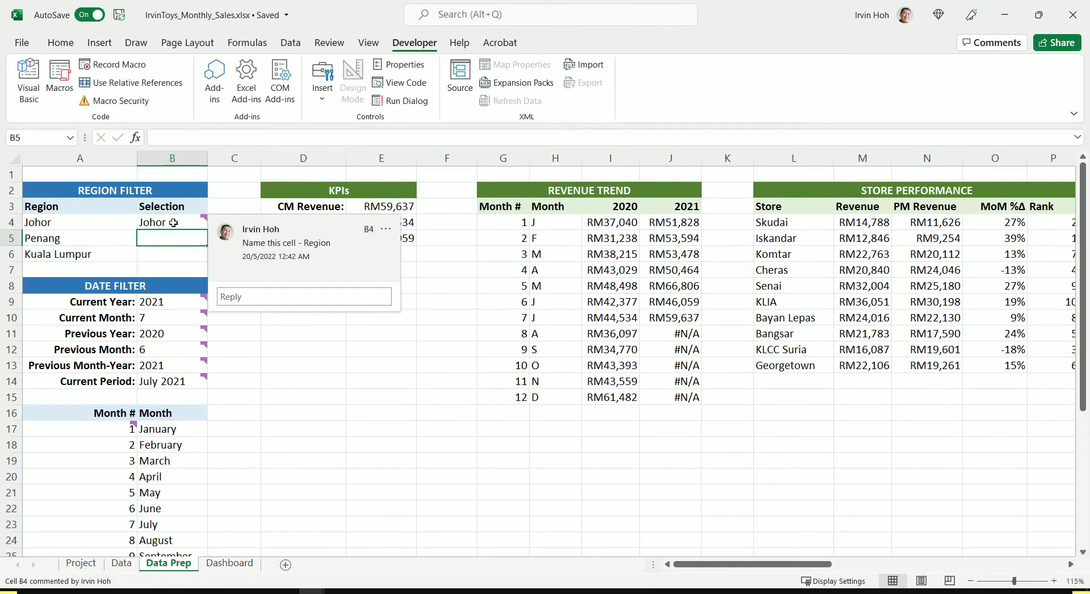
{"action": "left_click", "coordinate": [353, 418]}
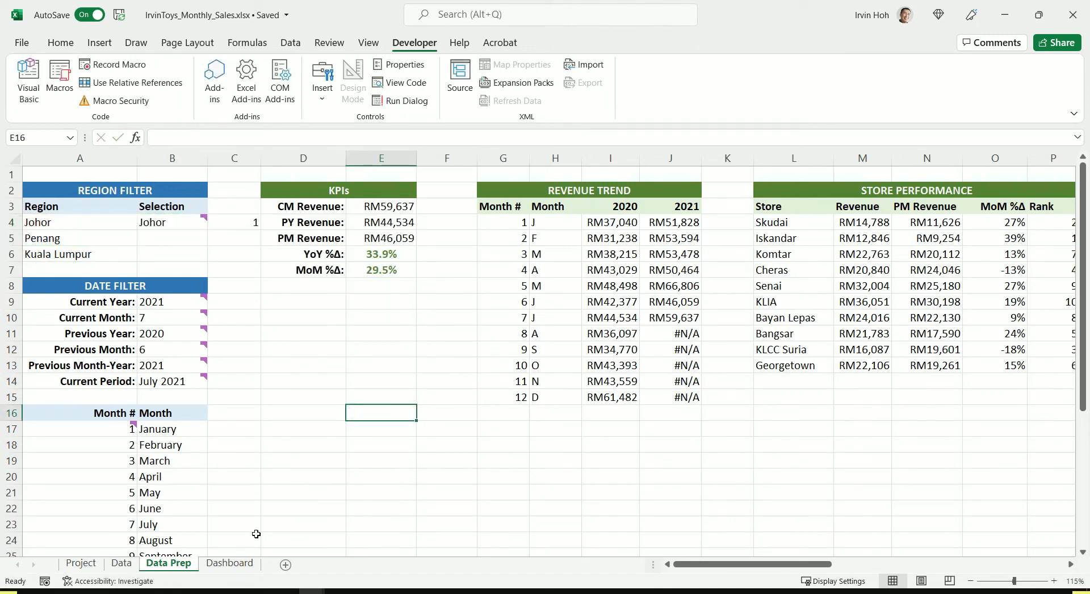
Test the dashboard's region drop-down with Penang and with Kuala Lumpur, checking Selection cell B4 on Data Prep each time.
{"action": "left_click", "coordinate": [234, 562]}
{"action": "left_click", "coordinate": [214, 238]}
{"action": "left_click", "coordinate": [194, 256]}
{"action": "left_click", "coordinate": [169, 563]}
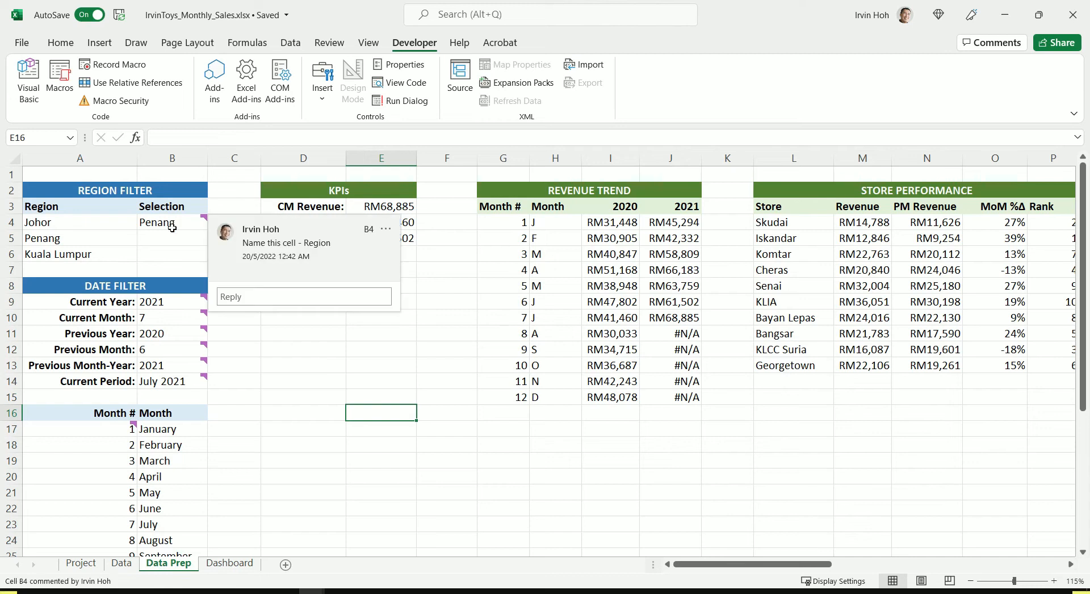
{"action": "left_click", "coordinate": [230, 563]}
{"action": "left_click", "coordinate": [214, 235]}
{"action": "left_click", "coordinate": [182, 268]}
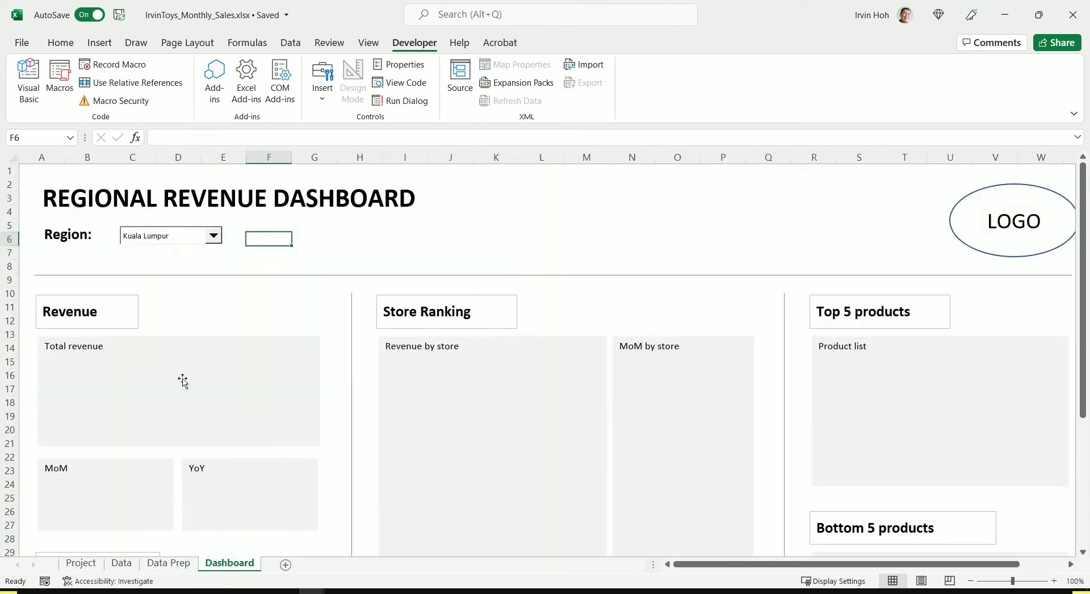
{"action": "left_click", "coordinate": [170, 563]}
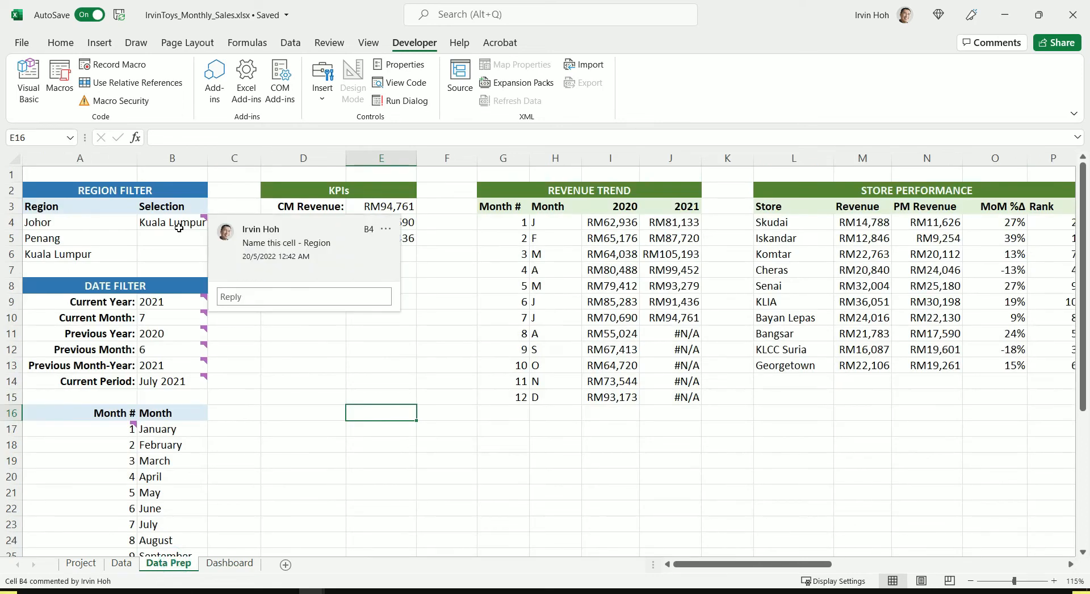
Choose Johor in the dashboard's region drop-down and check the CM Revenue and Selection cells on Data Prep.
{"action": "left_click", "coordinate": [386, 439]}
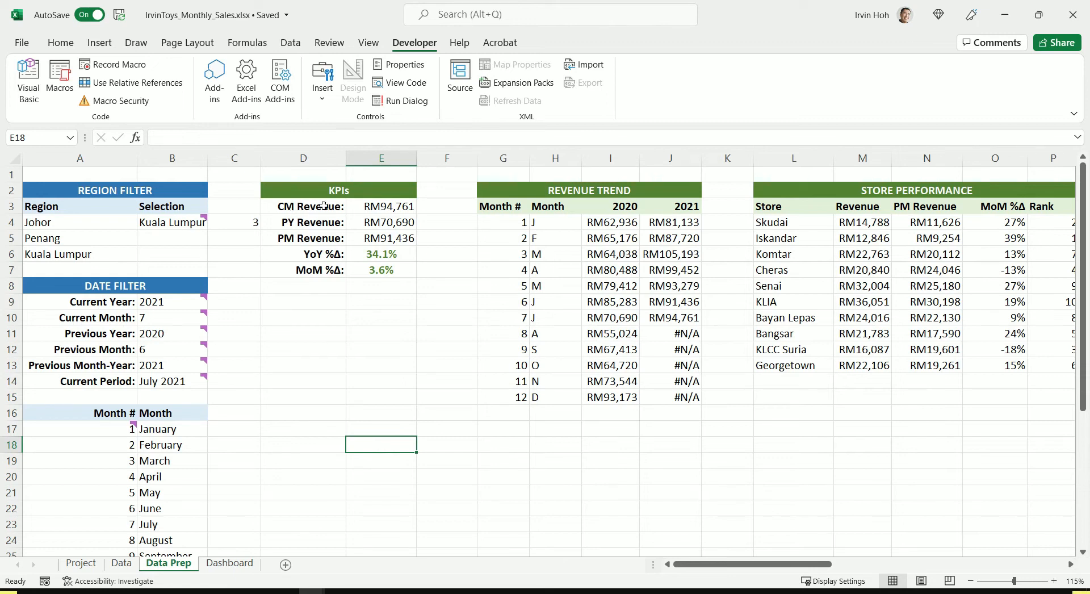
{"action": "left_click", "coordinate": [377, 208]}
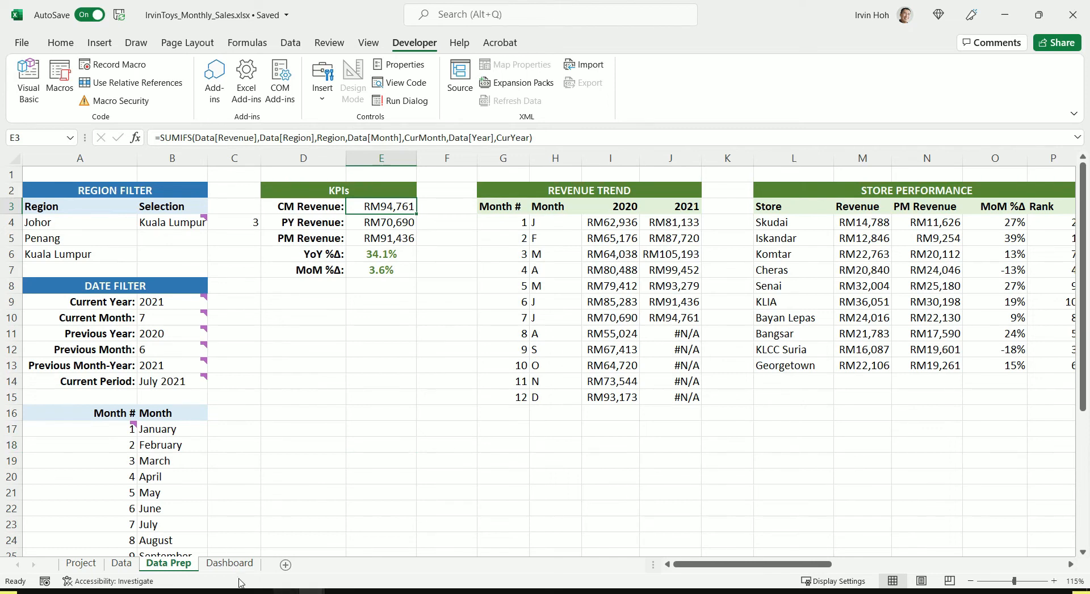
{"action": "left_click", "coordinate": [229, 563]}
{"action": "left_click", "coordinate": [198, 240]}
{"action": "left_click", "coordinate": [193, 249]}
{"action": "left_click", "coordinate": [168, 562]}
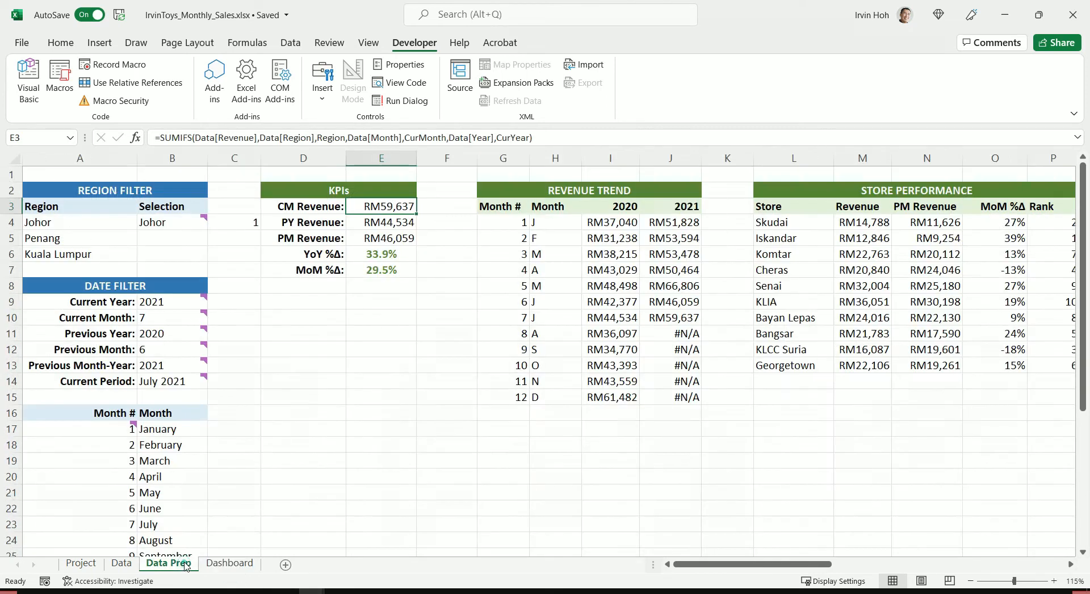
{"action": "left_click", "coordinate": [381, 377]}
{"action": "left_click", "coordinate": [411, 213]}
{"action": "left_click", "coordinate": [234, 223]}
{"action": "left_click", "coordinate": [172, 224]}
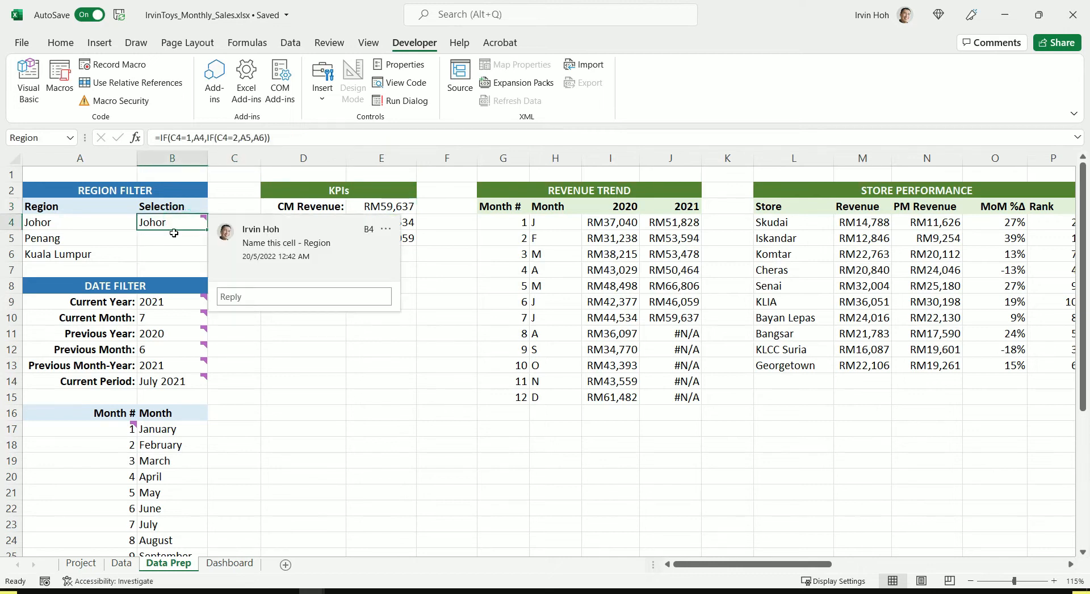
Move the region drop-down on the Dashboard sheet closer to the Region label.
{"action": "left_click", "coordinate": [244, 563]}
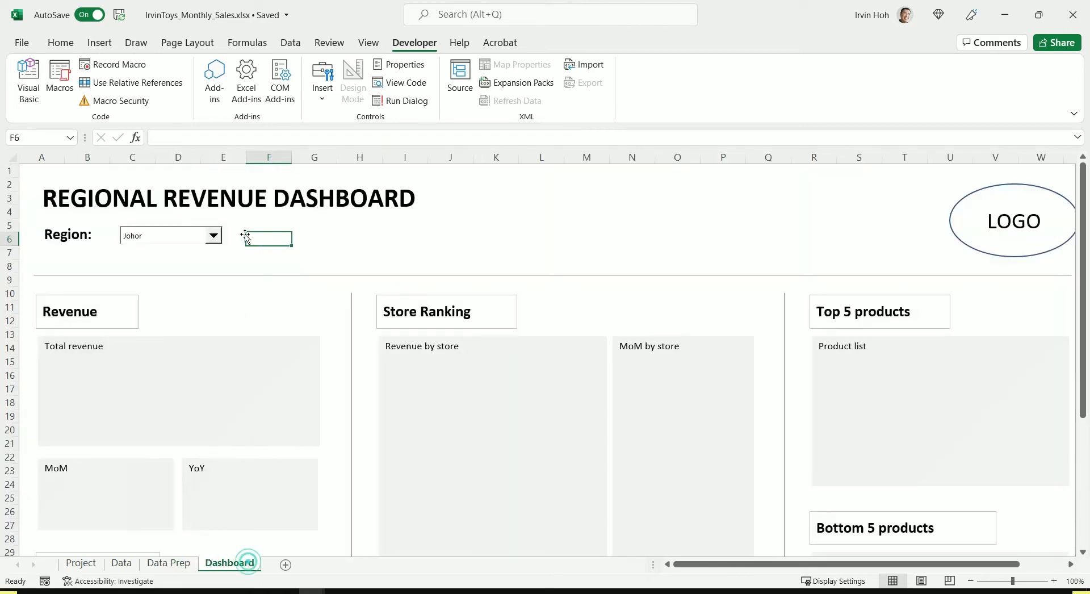
{"action": "left_click", "coordinate": [203, 233]}
{"action": "left_click", "coordinate": [202, 230]}
{"action": "right_click", "coordinate": [197, 228]}
{"action": "key", "text": "Escape"}
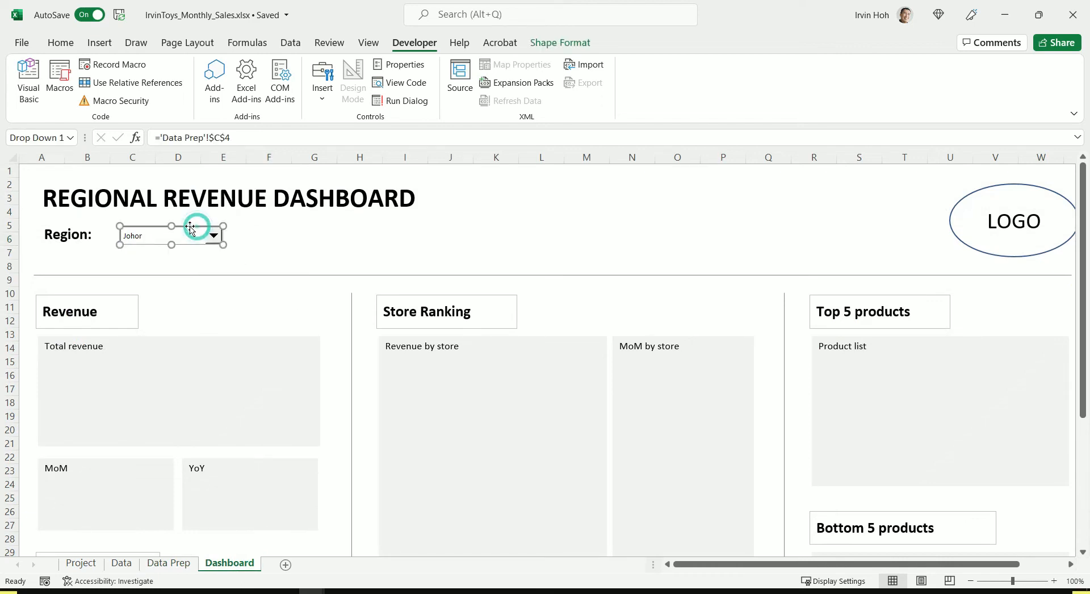
{"action": "left_click_drag", "start_coordinate": [183, 230], "coordinate": [164, 227]}
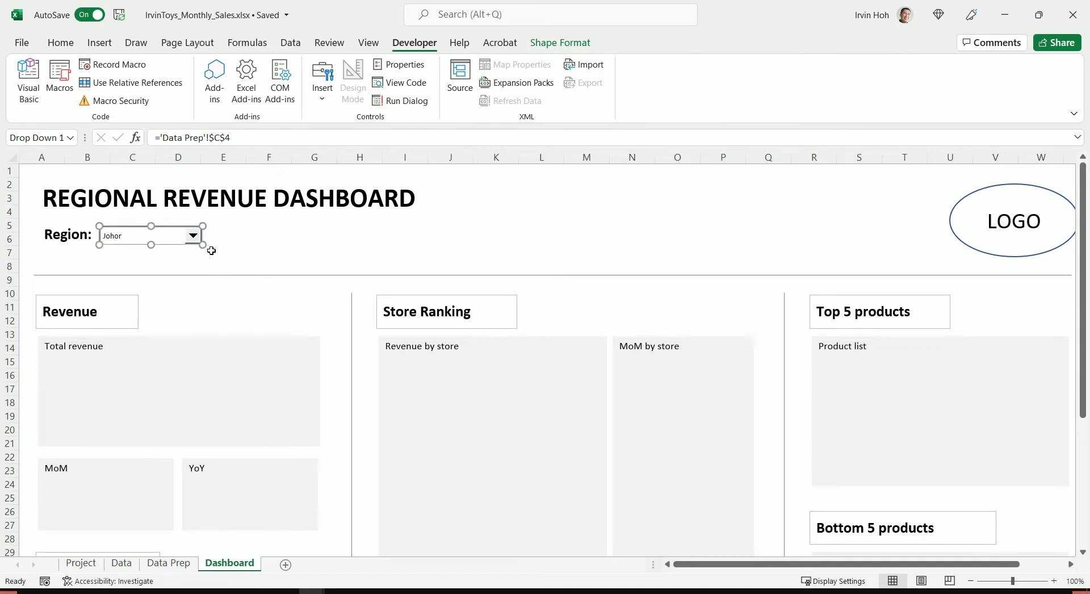
{"action": "left_click", "coordinate": [238, 300]}
Replace the Total revenue placeholder text with a link to the CM Revenue cell, ='Data Prep'!E3.
{"action": "left_click", "coordinate": [87, 372]}
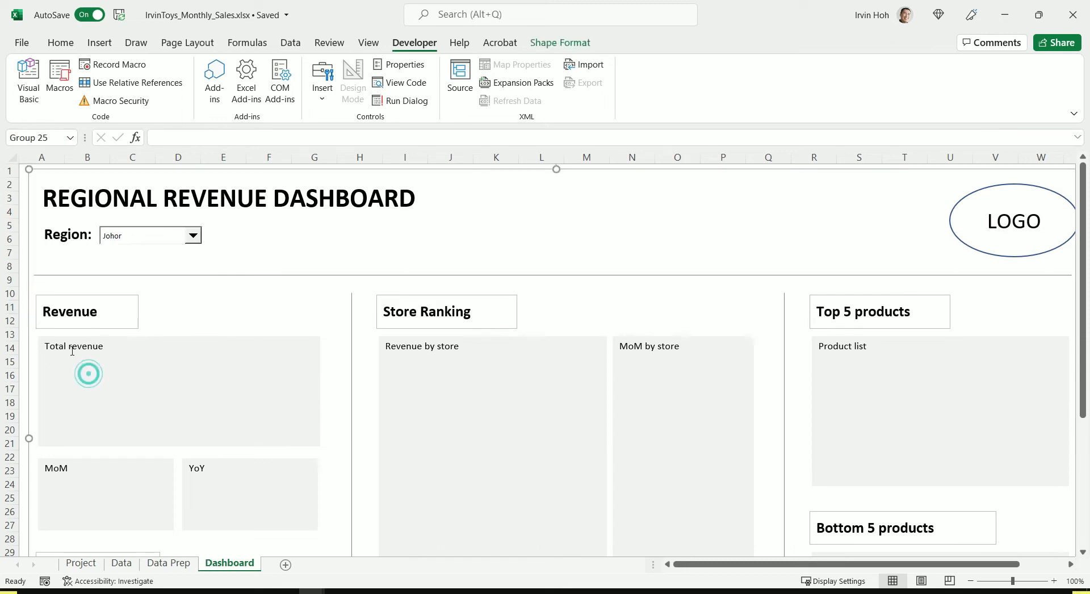
{"action": "left_click", "coordinate": [84, 366]}
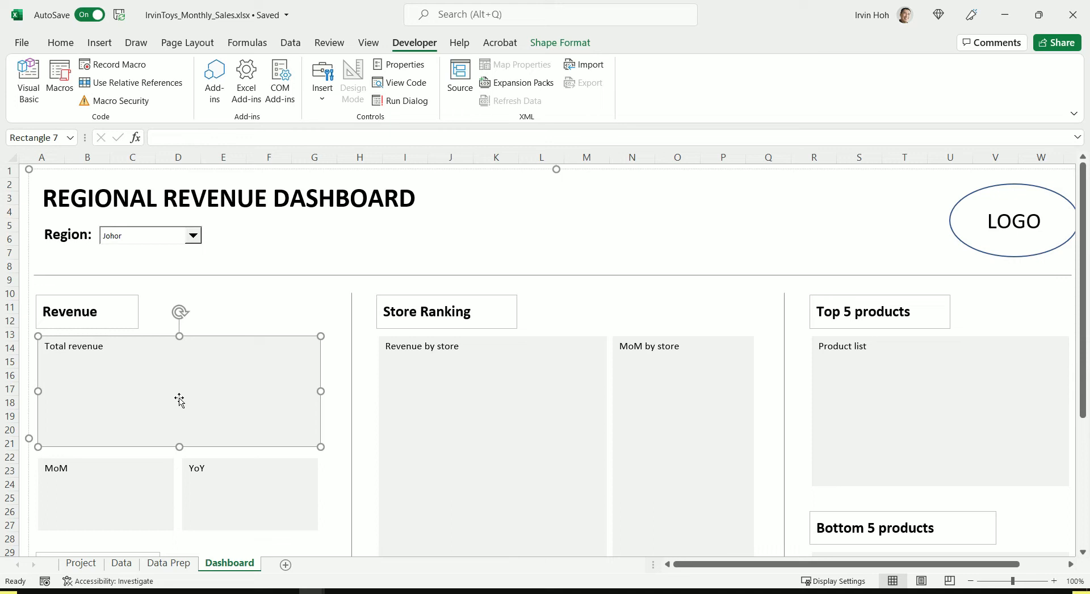
{"action": "left_click", "coordinate": [119, 353]}
{"action": "left_click", "coordinate": [112, 348]}
{"action": "left_click", "coordinate": [103, 346]}
{"action": "triple_click", "coordinate": [102, 346]}
{"action": "key", "text": "BackSpace"}
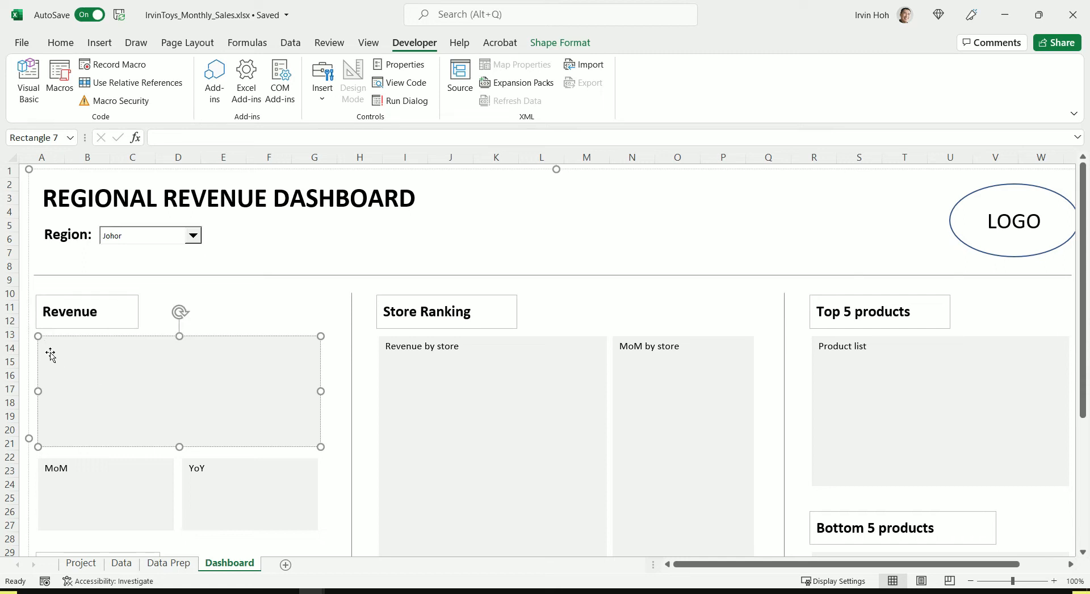
{"action": "left_click", "coordinate": [189, 139]}
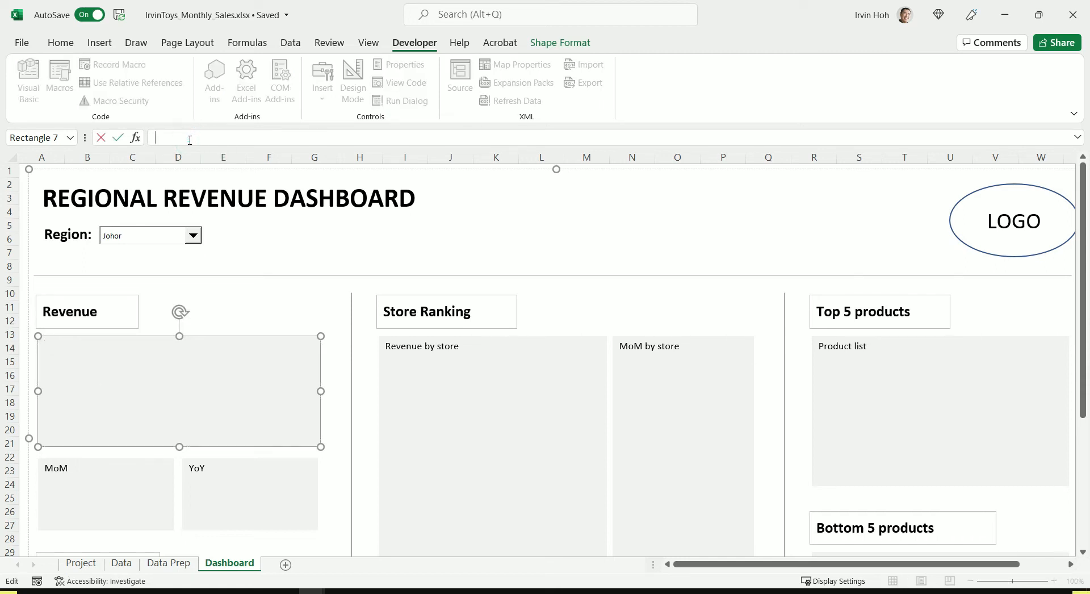
{"action": "type", "text": "="}
{"action": "left_click", "coordinate": [181, 563]}
{"action": "left_click", "coordinate": [390, 209]}
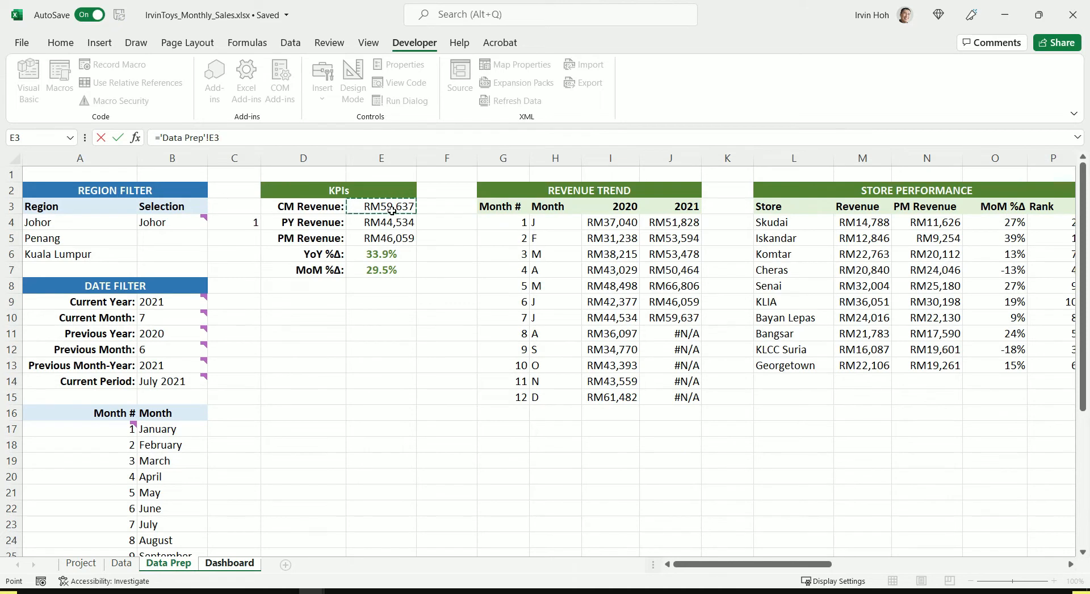
{"action": "key", "text": "Return"}
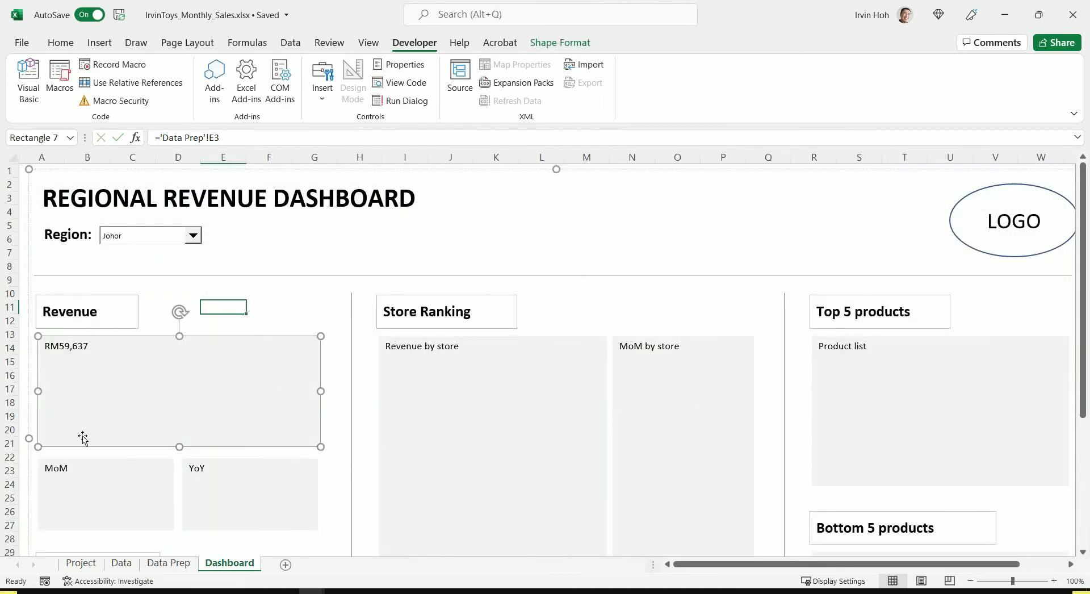
Check the revenue box's link formula against CM Revenue cell E3 on Data Prep.
{"action": "left_click", "coordinate": [181, 569]}
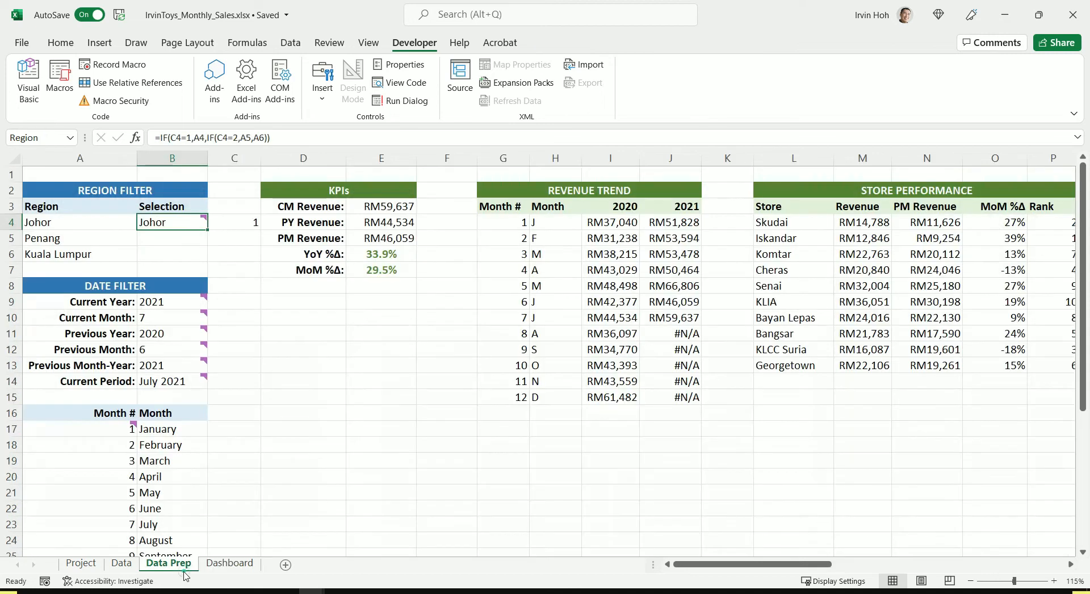
{"action": "left_click", "coordinate": [382, 206]}
{"action": "left_click", "coordinate": [230, 563]}
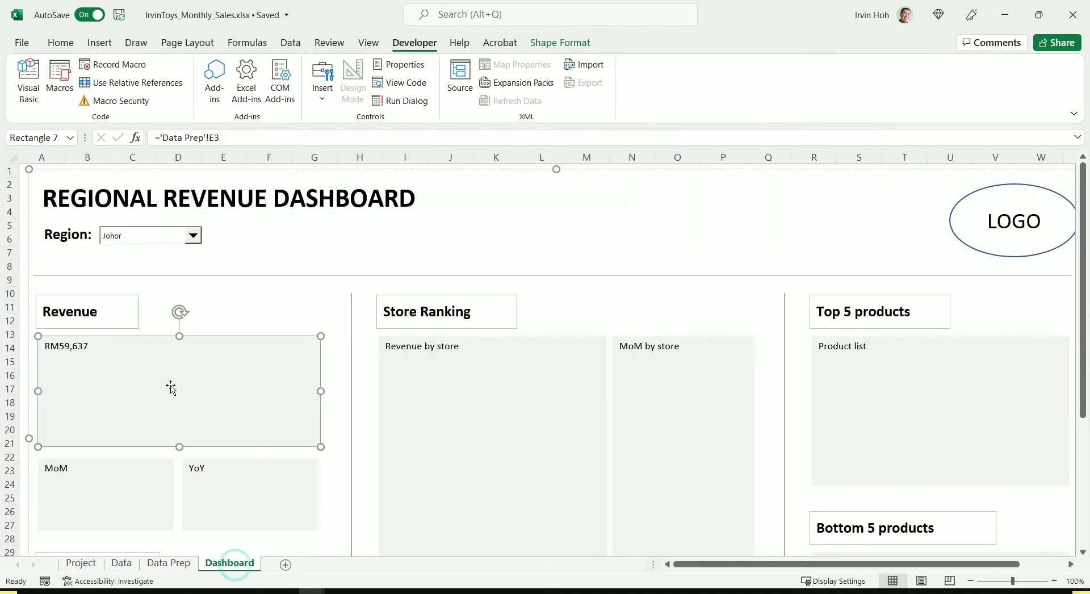
{"action": "left_click_drag", "start_coordinate": [221, 139], "coordinate": [134, 140]}
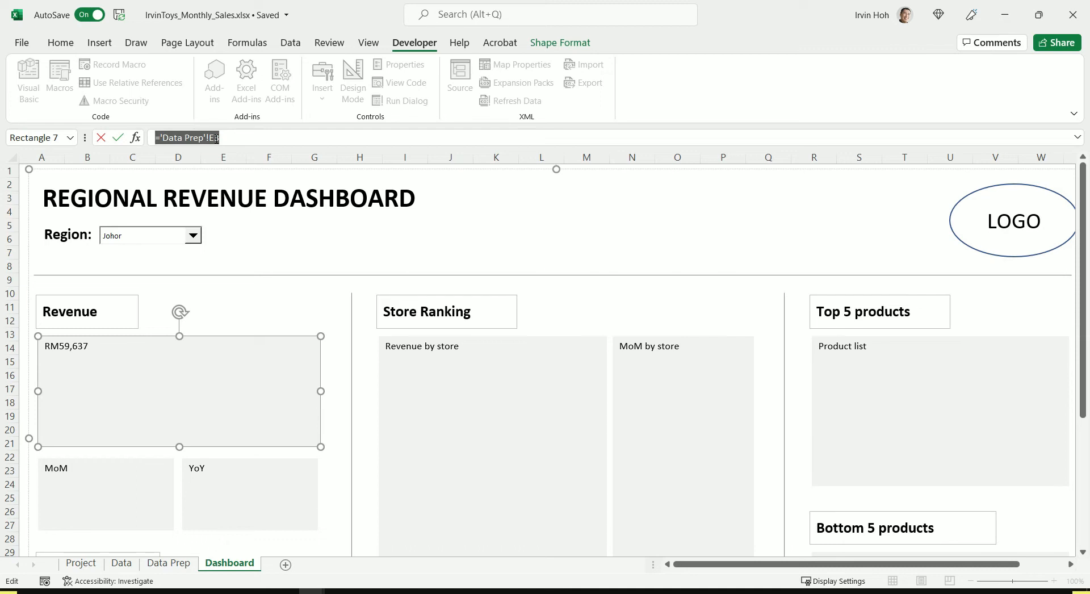
{"action": "key", "text": "Return"}
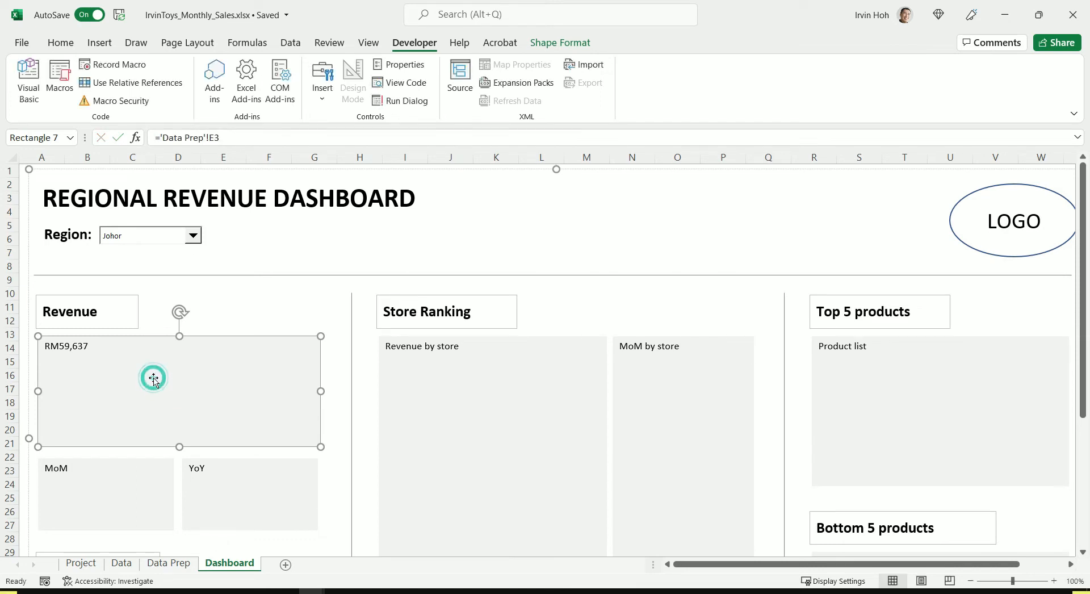
Set the revenue figure's font size to 60 and centre it horizontally and vertically in its box.
{"action": "left_click", "coordinate": [65, 41]}
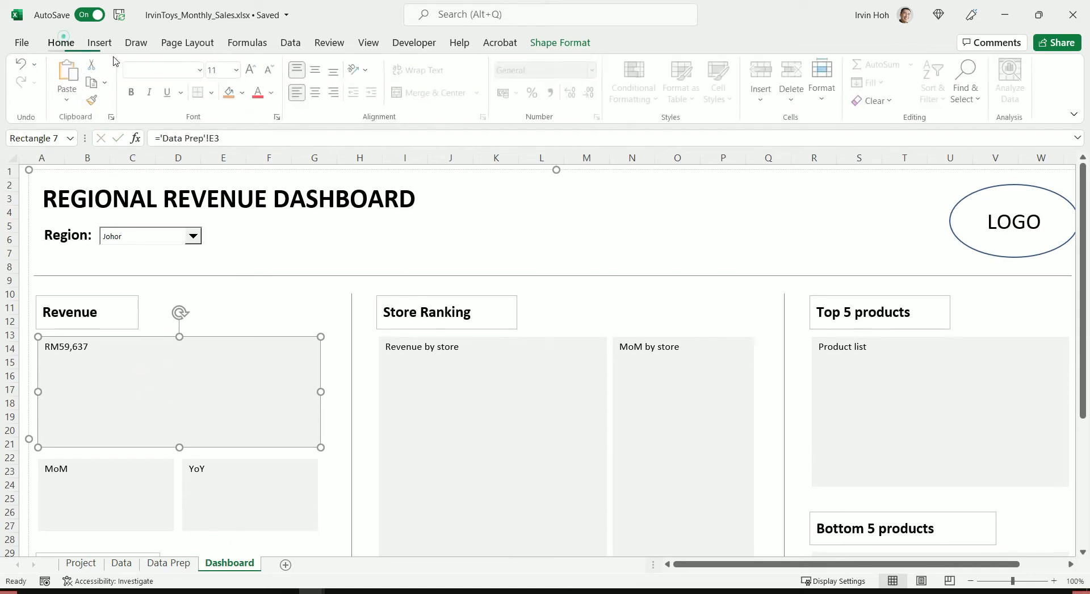
{"action": "left_click", "coordinate": [253, 71]}
{"action": "left_click", "coordinate": [253, 71]}
{"action": "left_click", "coordinate": [253, 70]}
{"action": "left_click", "coordinate": [253, 70]}
{"action": "left_click", "coordinate": [253, 70]}
{"action": "left_click", "coordinate": [253, 70]}
{"action": "left_click", "coordinate": [253, 71]}
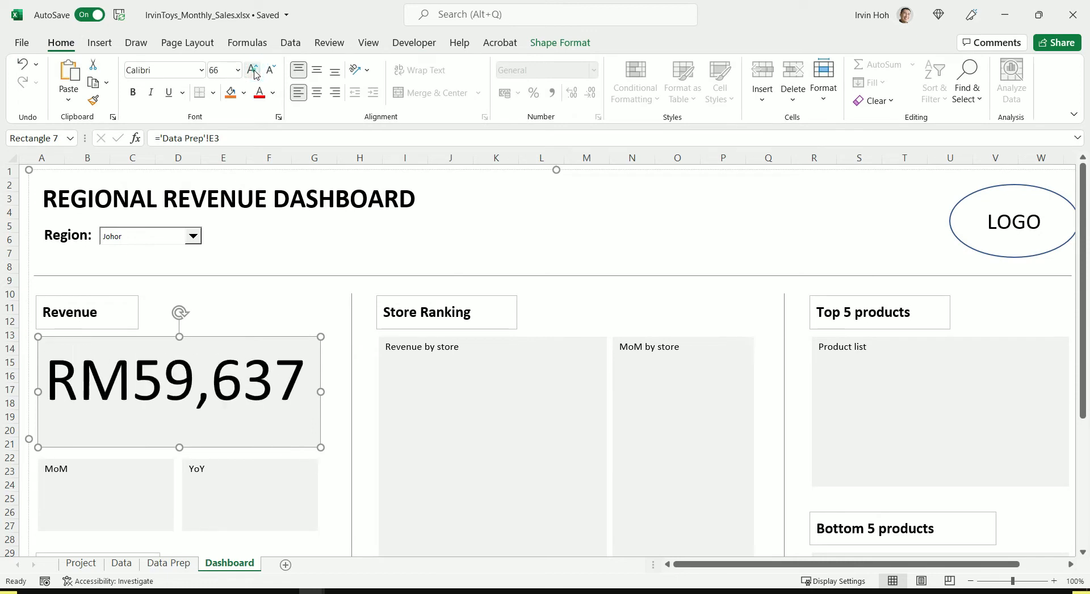
{"action": "left_click", "coordinate": [253, 70]}
{"action": "left_click", "coordinate": [271, 71]}
{"action": "left_click", "coordinate": [316, 93]}
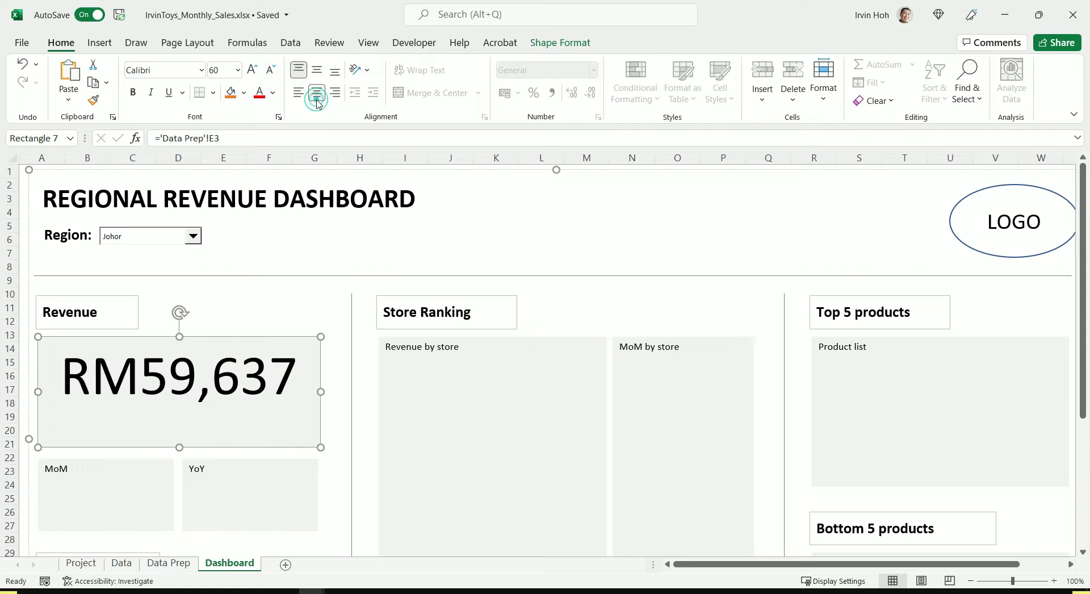
{"action": "left_click", "coordinate": [318, 72]}
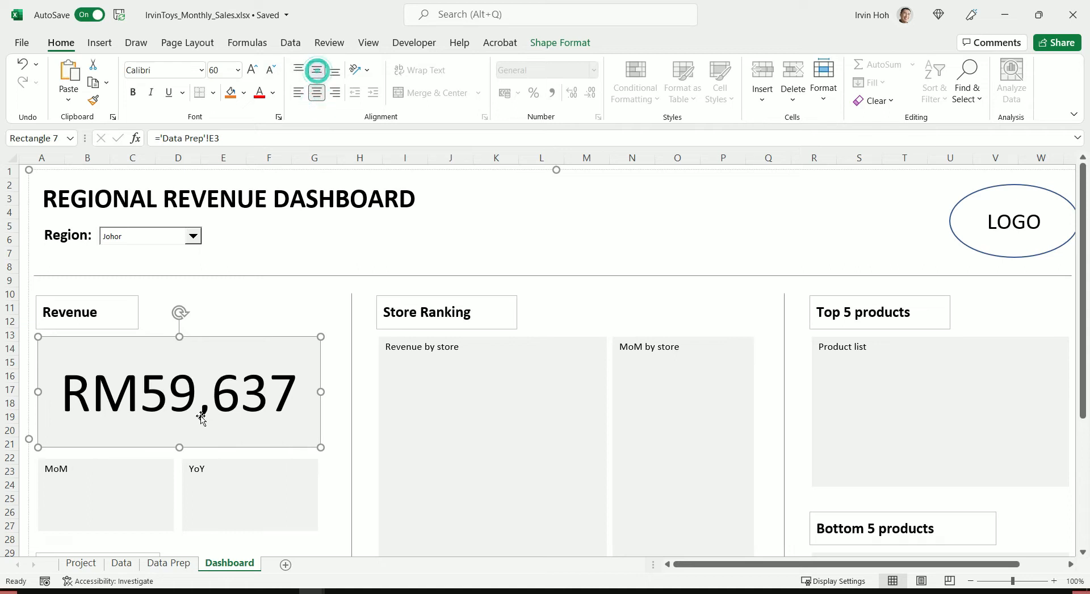
Shorten the revenue box to about 3.64 cm high and make its figure bold.
{"action": "left_click", "coordinate": [177, 442]}
{"action": "left_click", "coordinate": [177, 434]}
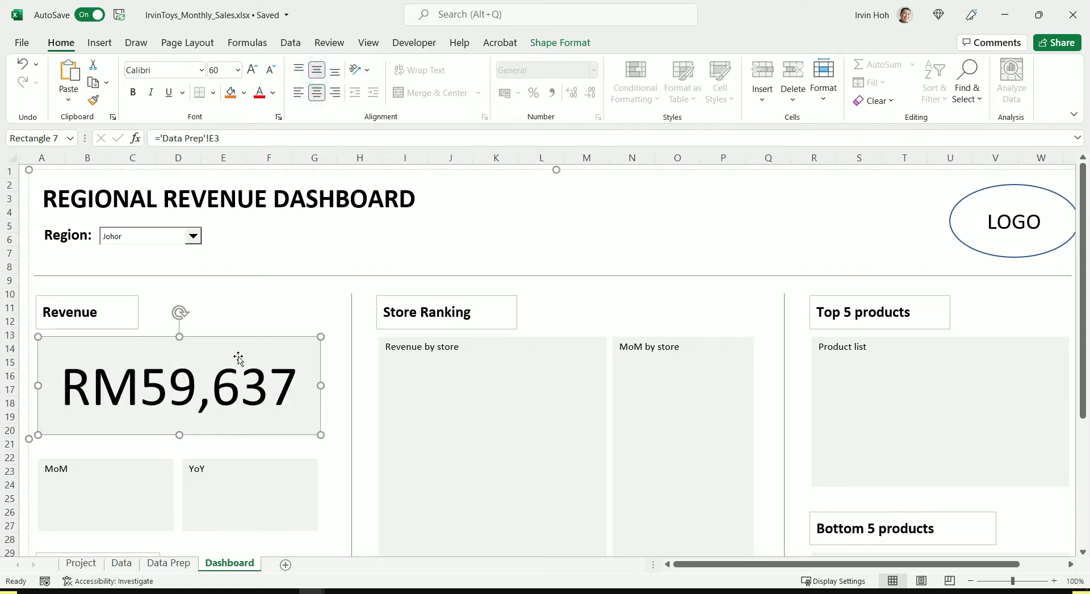
{"action": "left_click", "coordinate": [133, 92]}
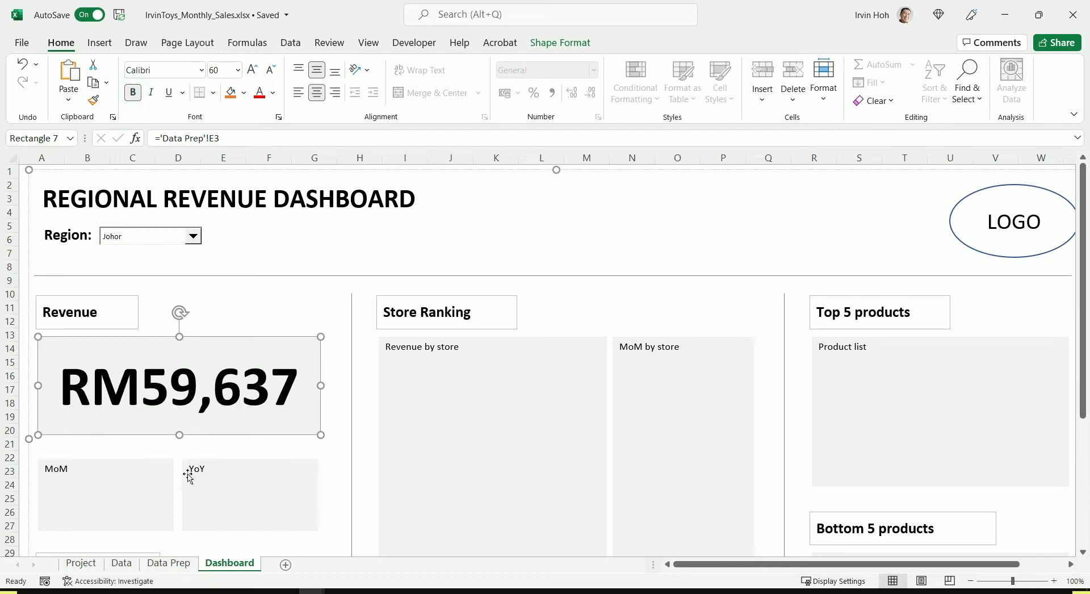
Remove the shape fill from the revenue box and deselect it.
{"action": "left_click", "coordinate": [560, 43]}
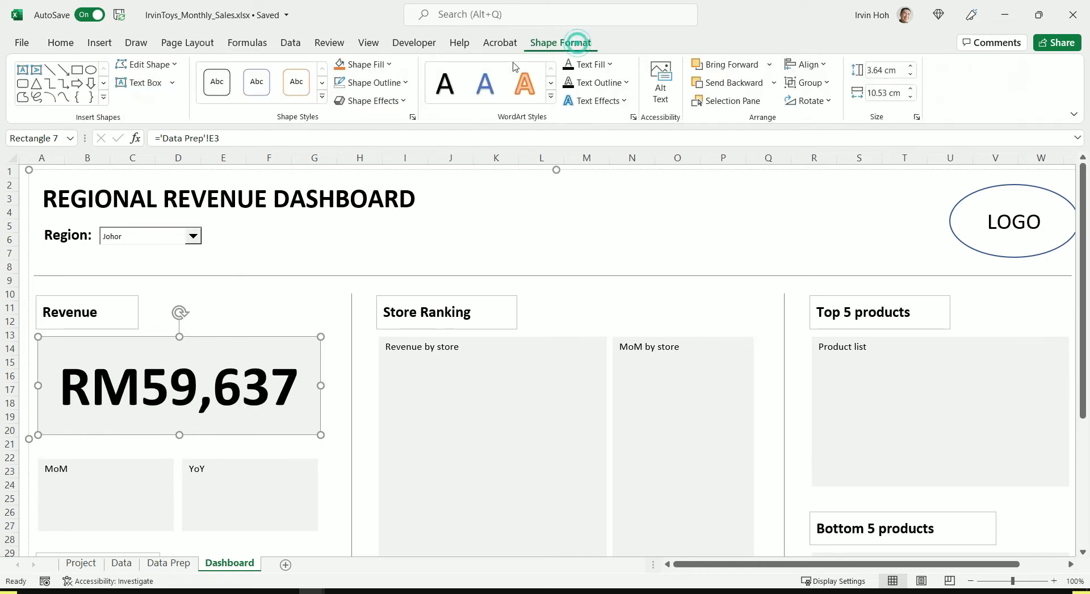
{"action": "left_click", "coordinate": [388, 66]}
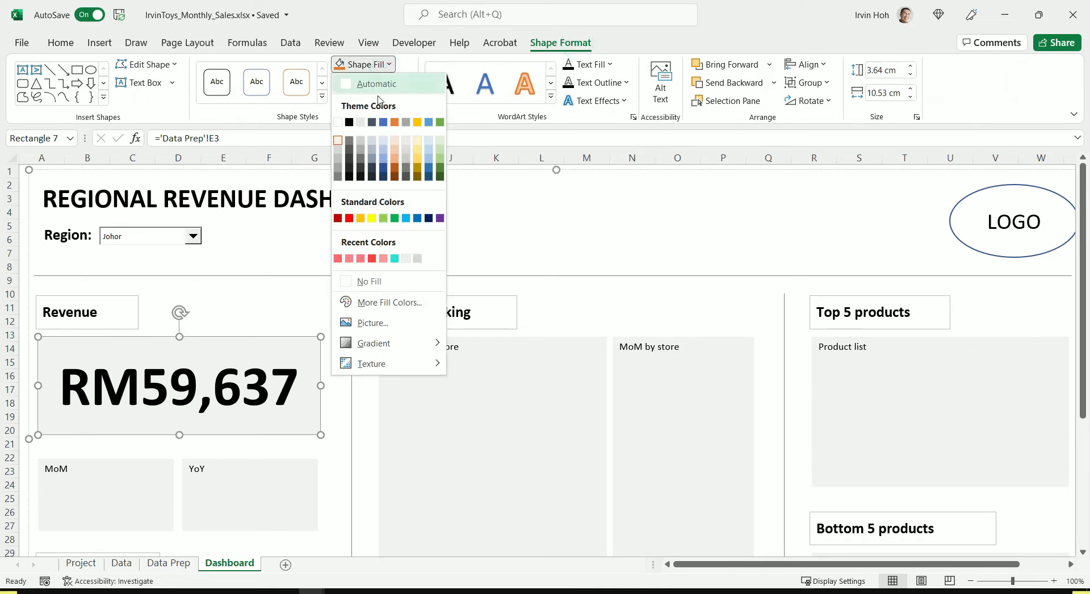
{"action": "left_click", "coordinate": [370, 282]}
{"action": "left_click", "coordinate": [313, 293]}
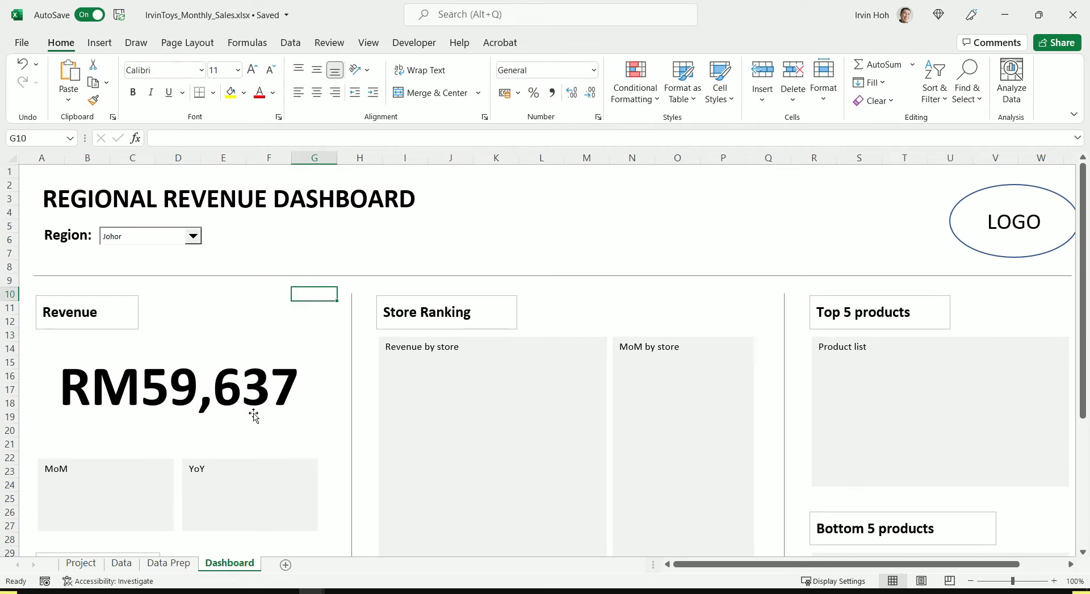
Replace the MoM placeholder text in the box under Revenue with a link to the MoM %Δ cell, ='Data Prep'!E7.
{"action": "scroll", "coordinate": [253, 416], "scroll_direction": "down", "scroll_amount": 2}
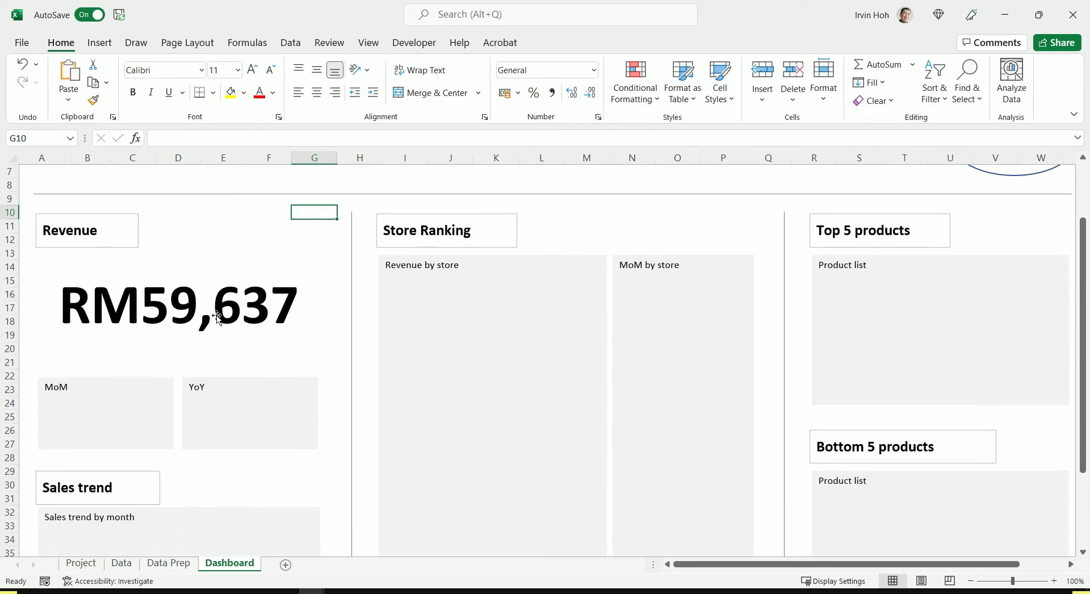
{"action": "left_click", "coordinate": [168, 564]}
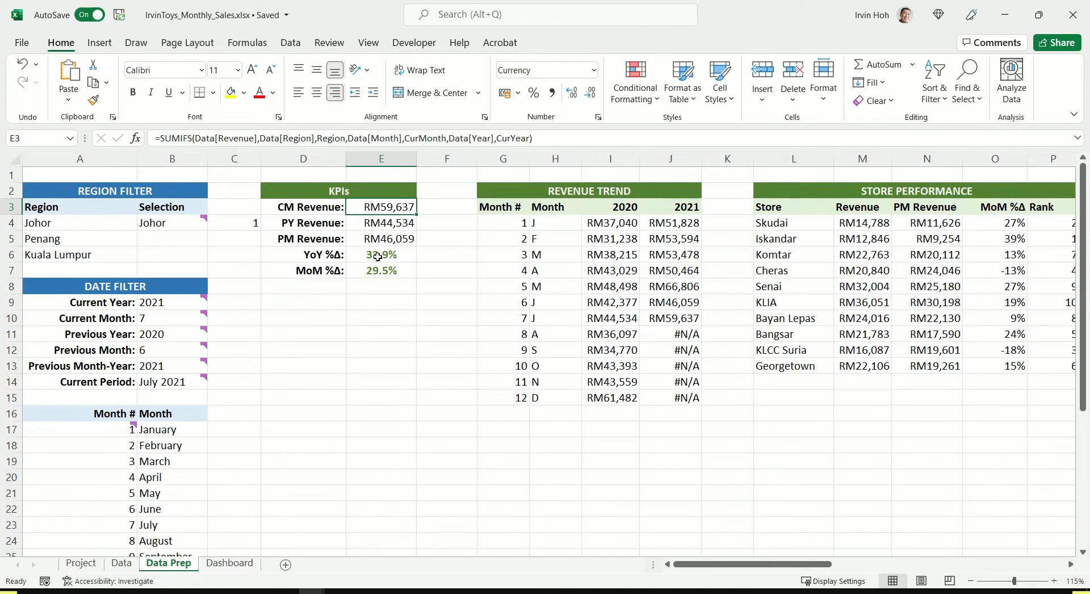
{"action": "left_click", "coordinate": [230, 564]}
{"action": "left_click", "coordinate": [112, 404]}
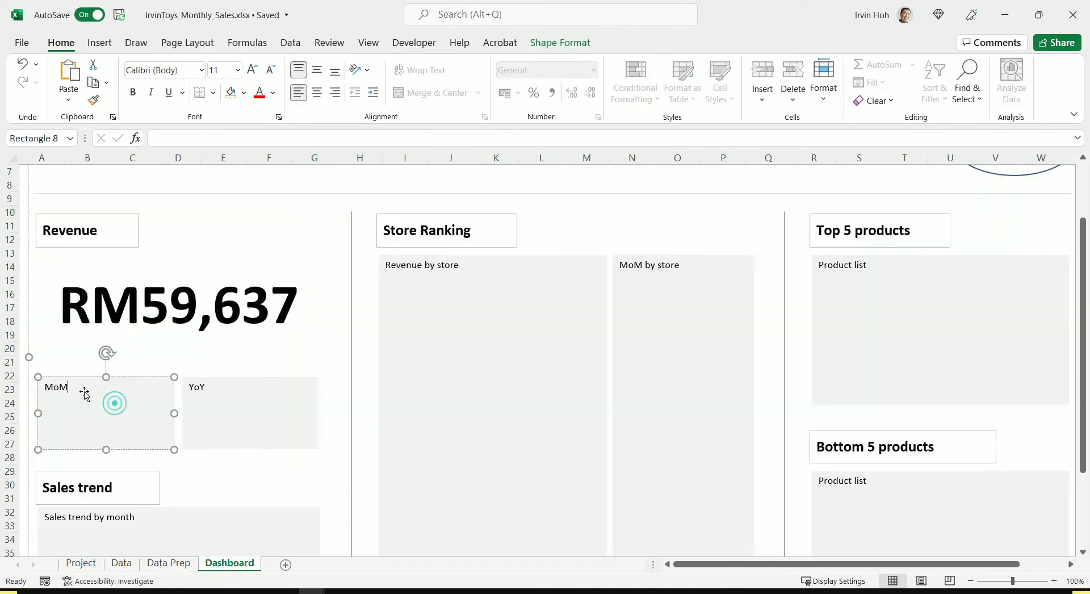
{"action": "left_click", "coordinate": [68, 387]}
{"action": "double_click", "coordinate": [68, 387]}
{"action": "key", "text": "BackSpace"}
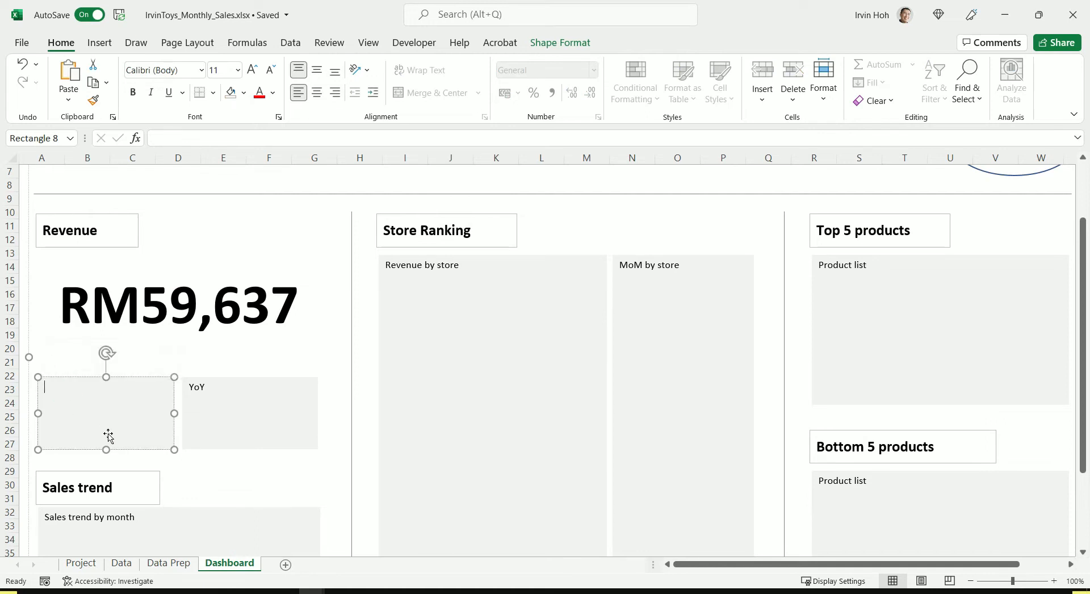
{"action": "left_click", "coordinate": [168, 133]}
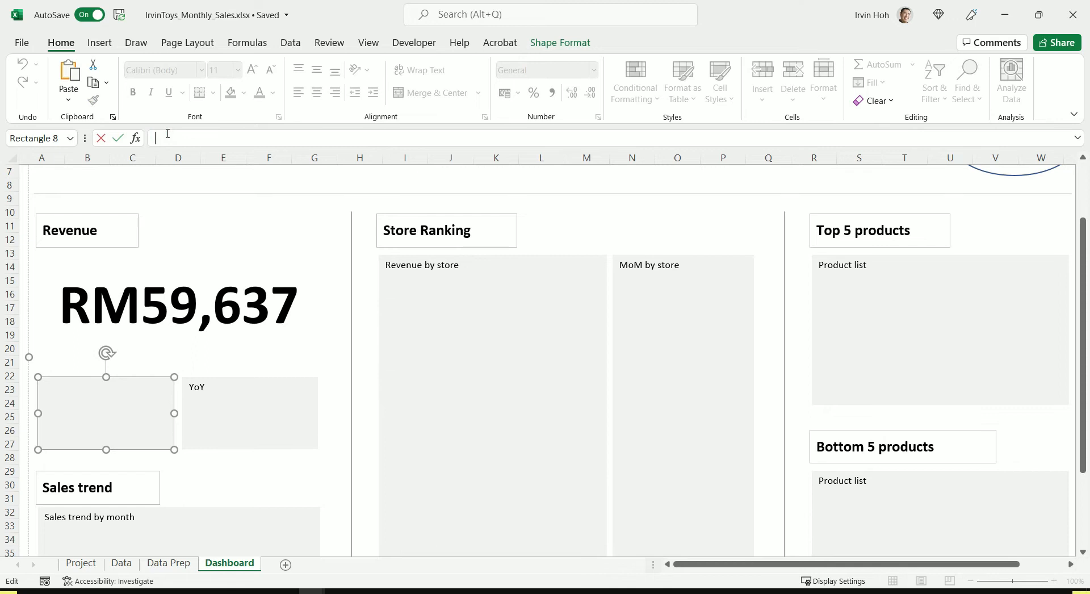
{"action": "type", "text": "="}
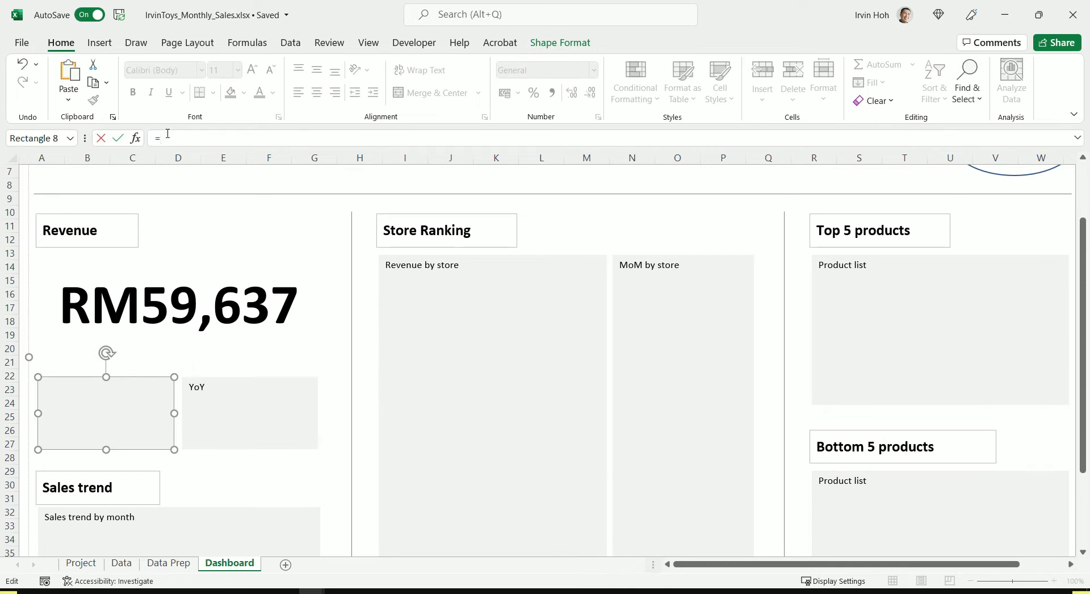
{"action": "left_click", "coordinate": [170, 565]}
{"action": "left_click", "coordinate": [390, 270]}
{"action": "key", "text": "Return"}
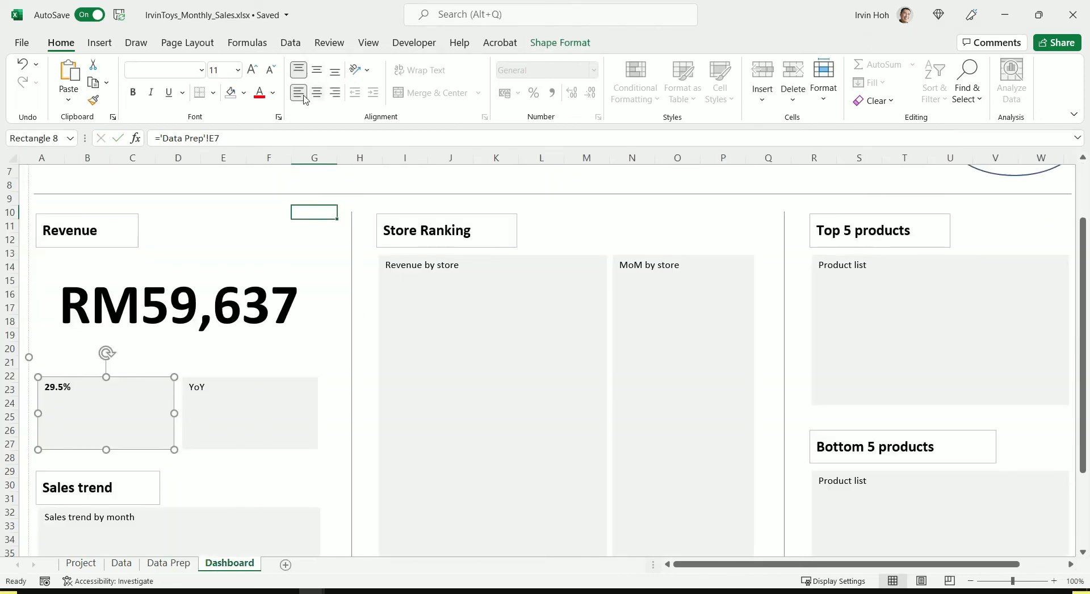
Set the MoM figure's font size to 28 and centre it horizontally and vertically in its box.
{"action": "left_click", "coordinate": [251, 70]}
{"action": "left_click", "coordinate": [251, 70]}
{"action": "left_click", "coordinate": [251, 70]}
{"action": "left_click", "coordinate": [251, 71]}
{"action": "left_click", "coordinate": [252, 70]}
{"action": "left_click", "coordinate": [252, 71]}
{"action": "left_click", "coordinate": [252, 70]}
{"action": "left_click", "coordinate": [252, 70]}
{"action": "left_click", "coordinate": [252, 70]}
{"action": "left_click", "coordinate": [318, 93]}
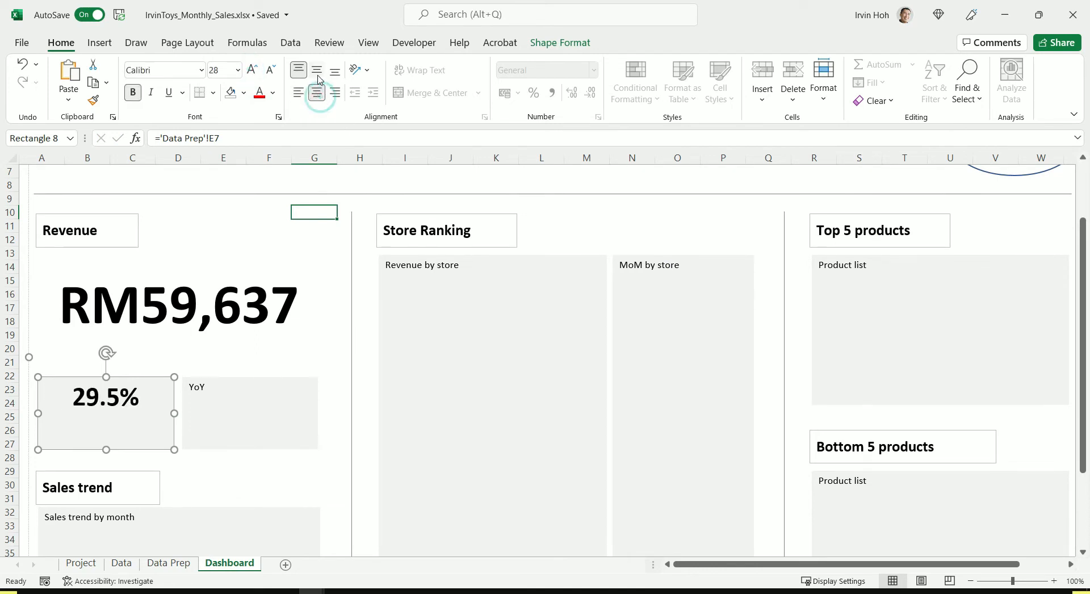
{"action": "left_click", "coordinate": [316, 71]}
Shorten the MoM box and move it up directly beneath the revenue figure.
{"action": "left_click", "coordinate": [106, 448]}
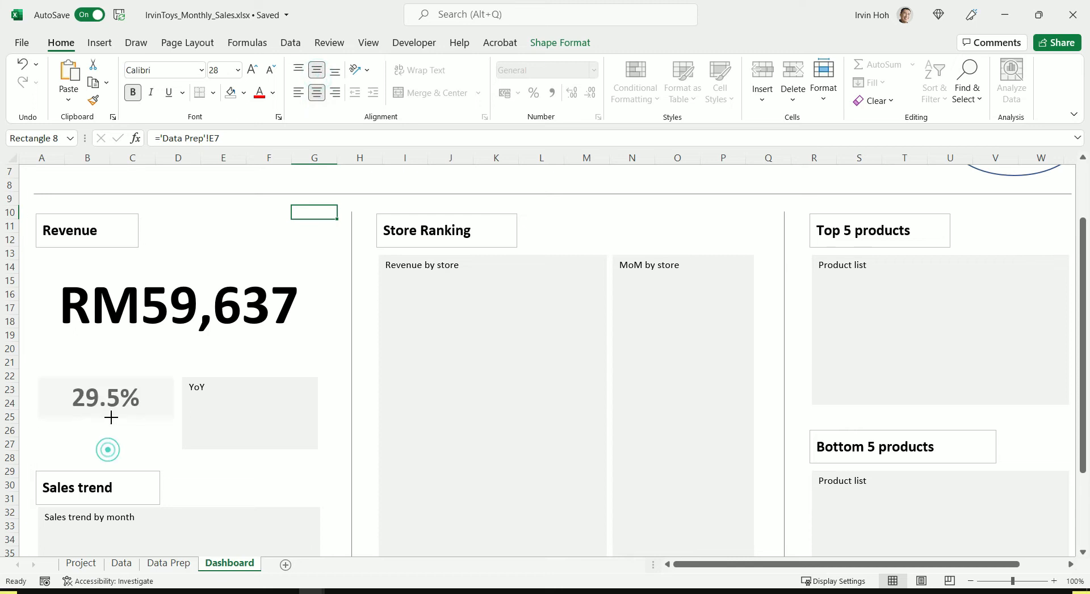
{"action": "left_click_drag", "start_coordinate": [107, 426], "coordinate": [108, 426]}
{"action": "left_click_drag", "start_coordinate": [130, 382], "coordinate": [130, 354]}
{"action": "left_click", "coordinate": [140, 412]}
{"action": "left_click", "coordinate": [161, 362]}
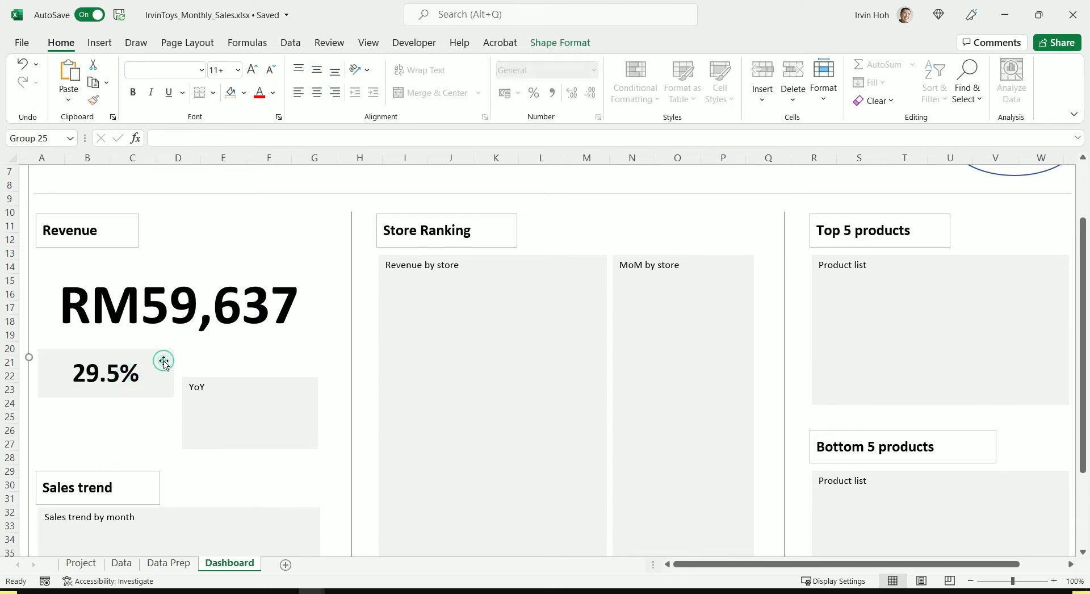
{"action": "left_click", "coordinate": [156, 365]}
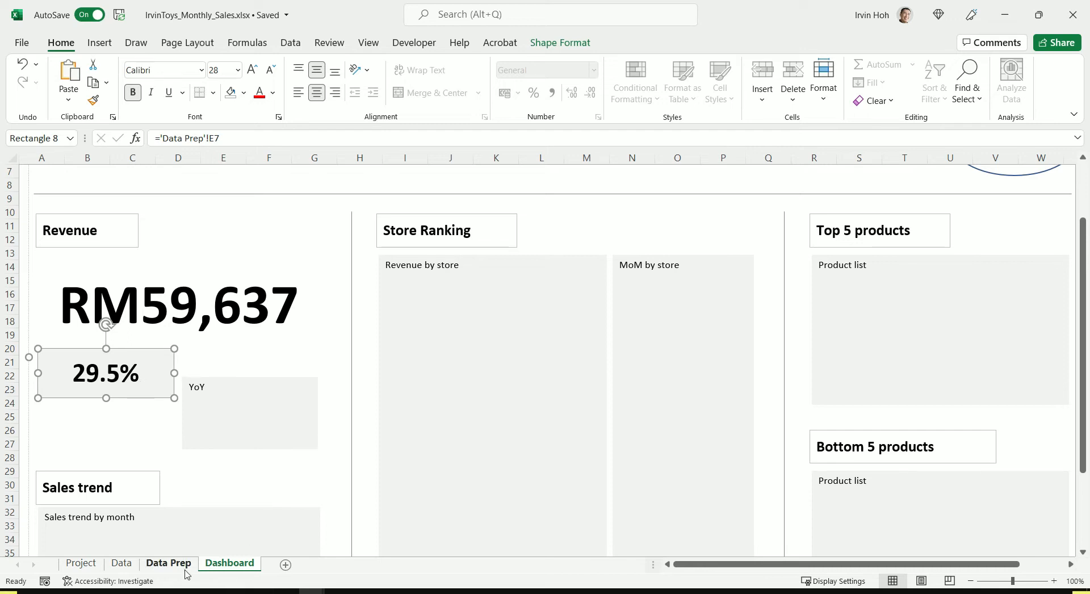
Examine the YoY %Δ and MoM %Δ cells, E6 and E7, on the Data Prep sheet and return to the Dashboard.
{"action": "left_click", "coordinate": [169, 563]}
{"action": "left_click", "coordinate": [384, 254]}
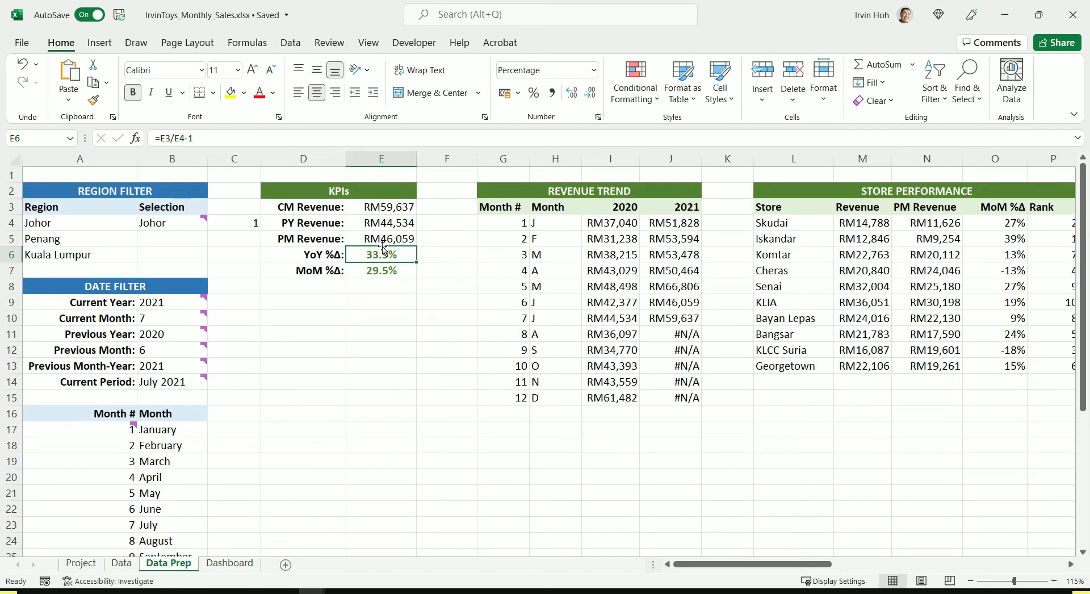
{"action": "left_click", "coordinate": [404, 274]}
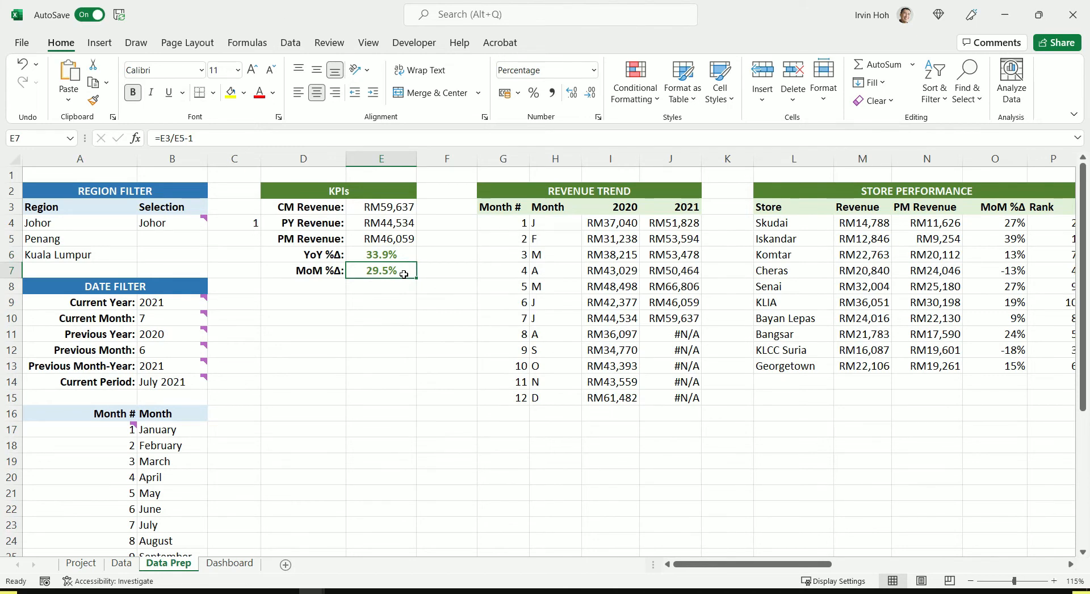
{"action": "left_click", "coordinate": [222, 562]}
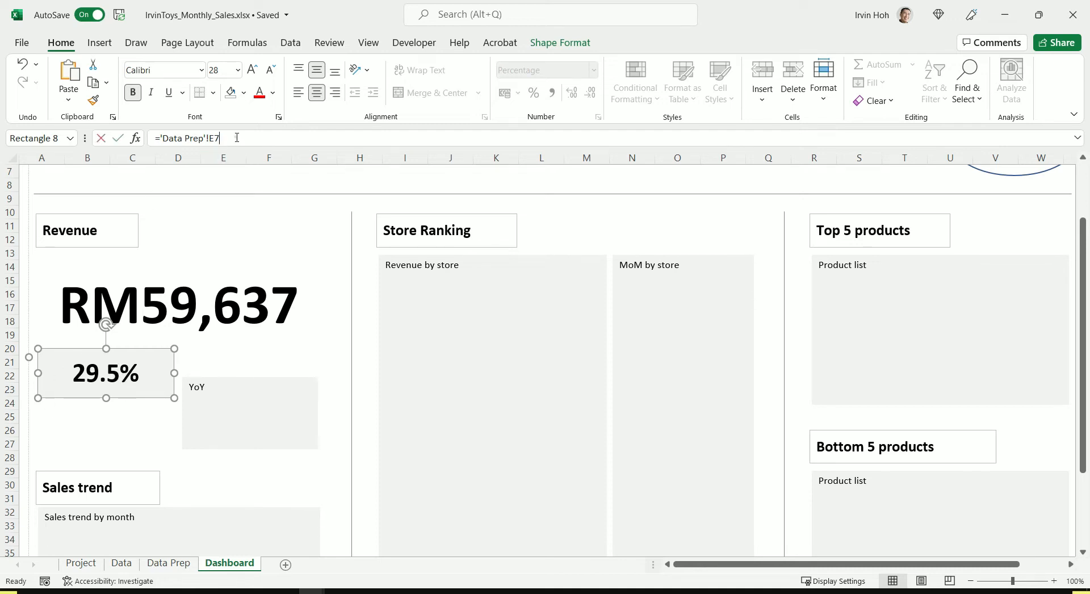
Re-enter the MoM box's link to the MoM %Δ cell, ='Data Prep'!E7.
{"action": "left_click_drag", "start_coordinate": [235, 137], "coordinate": [155, 136]}
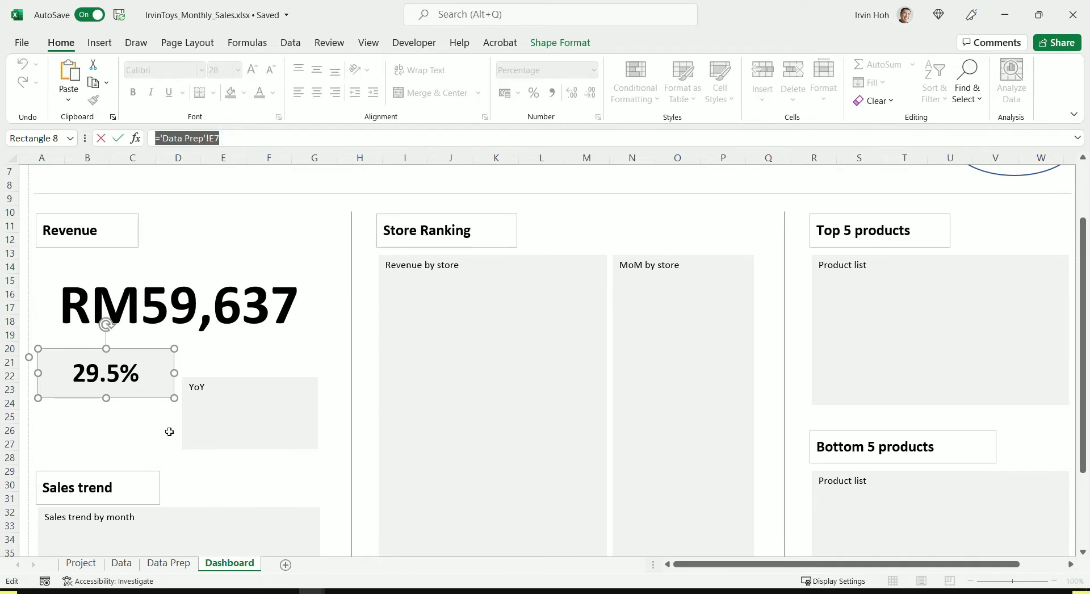
{"action": "left_click", "coordinate": [169, 564]}
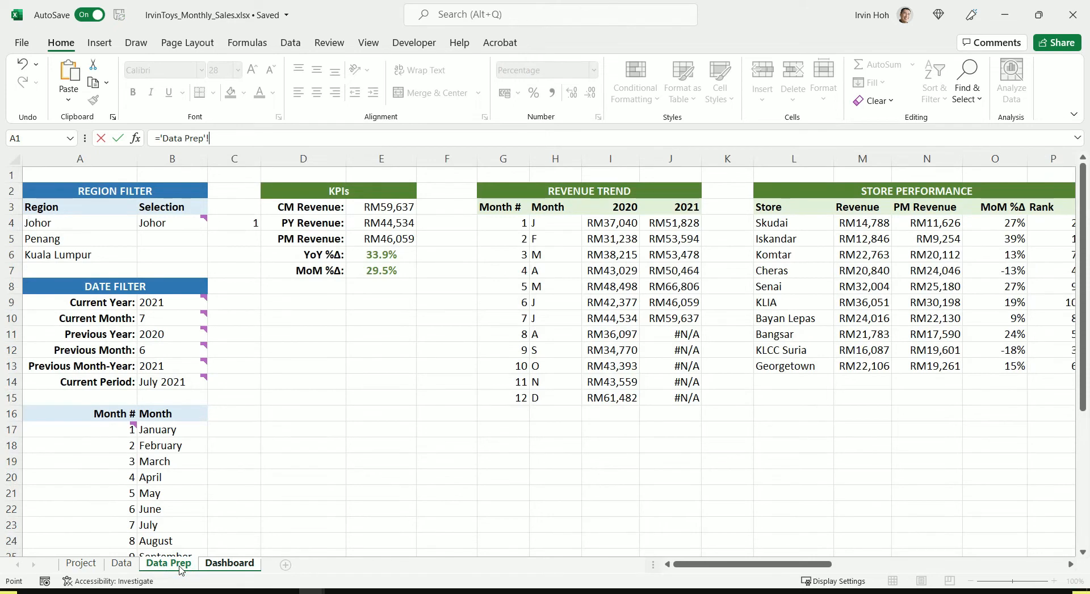
{"action": "left_click", "coordinate": [407, 253]}
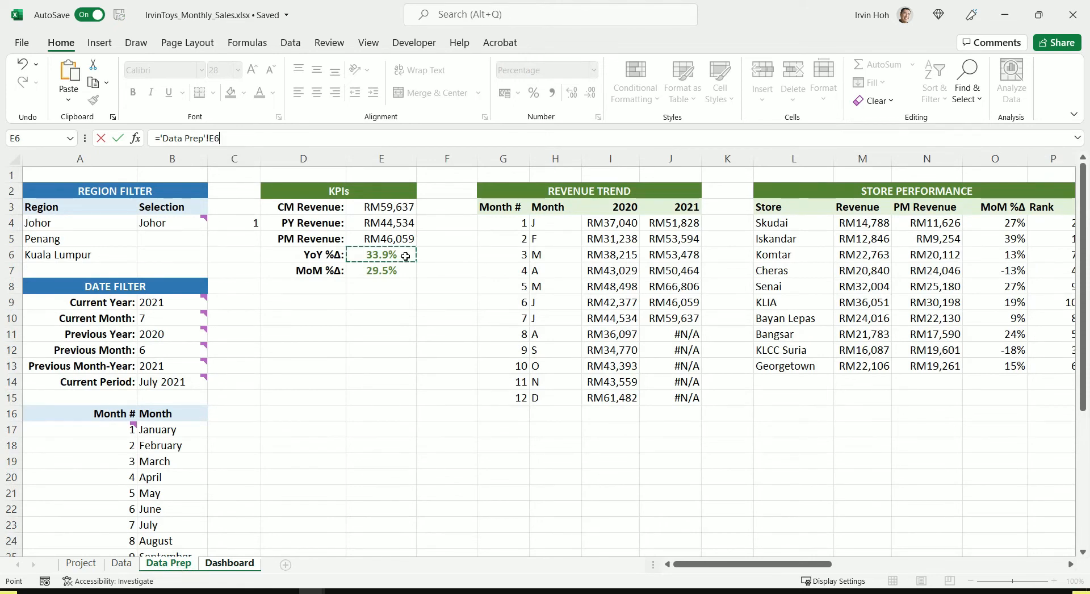
{"action": "left_click", "coordinate": [368, 270]}
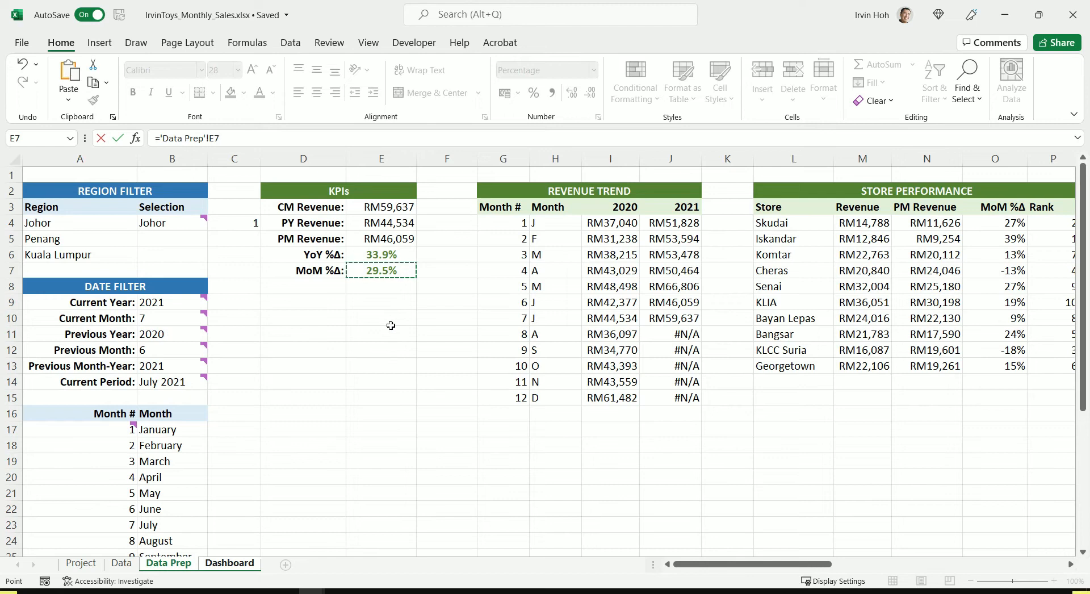
{"action": "key", "text": "Return"}
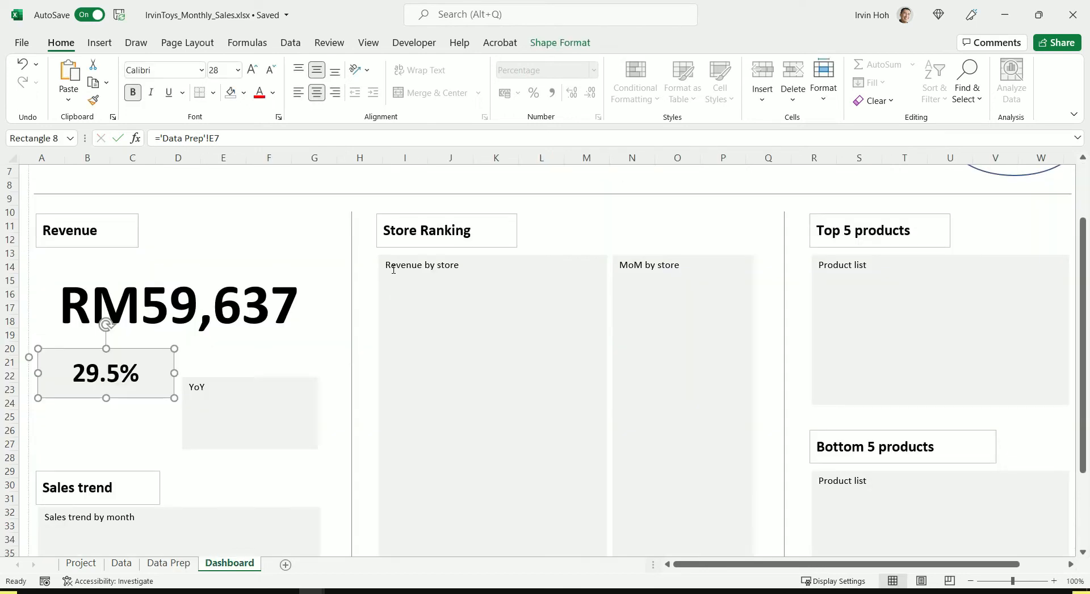
Copy the MoM %Δ cell E7 from Data Prep, paste it as a linked picture below the Dashboard's MoM box, and enlarge it.
{"action": "left_click", "coordinate": [167, 563]}
{"action": "right_click", "coordinate": [405, 275]}
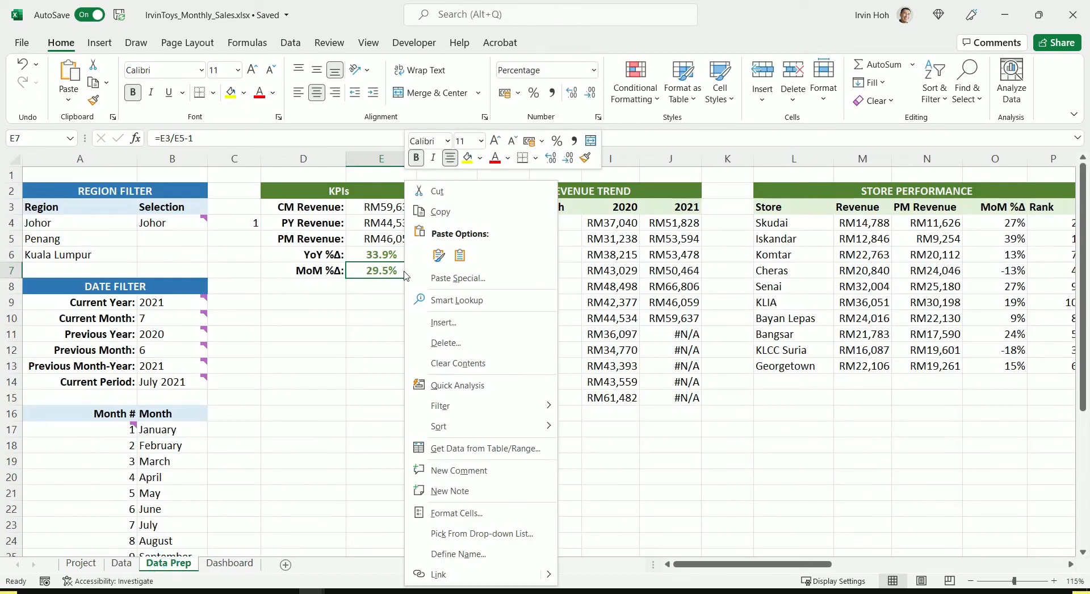
{"action": "left_click", "coordinate": [444, 210]}
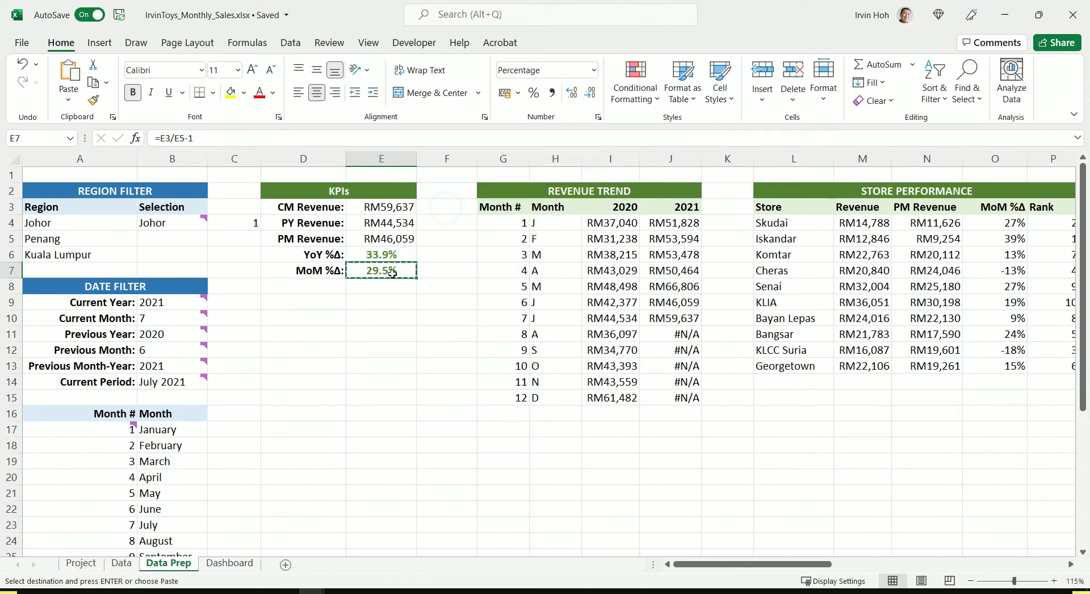
{"action": "left_click", "coordinate": [229, 563]}
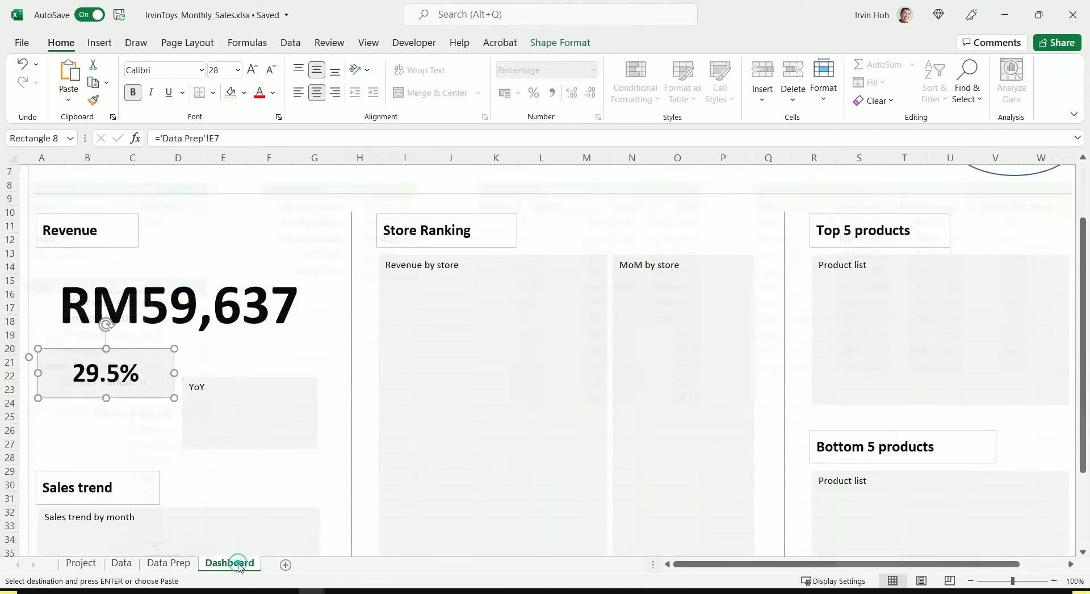
{"action": "left_click", "coordinate": [210, 358]}
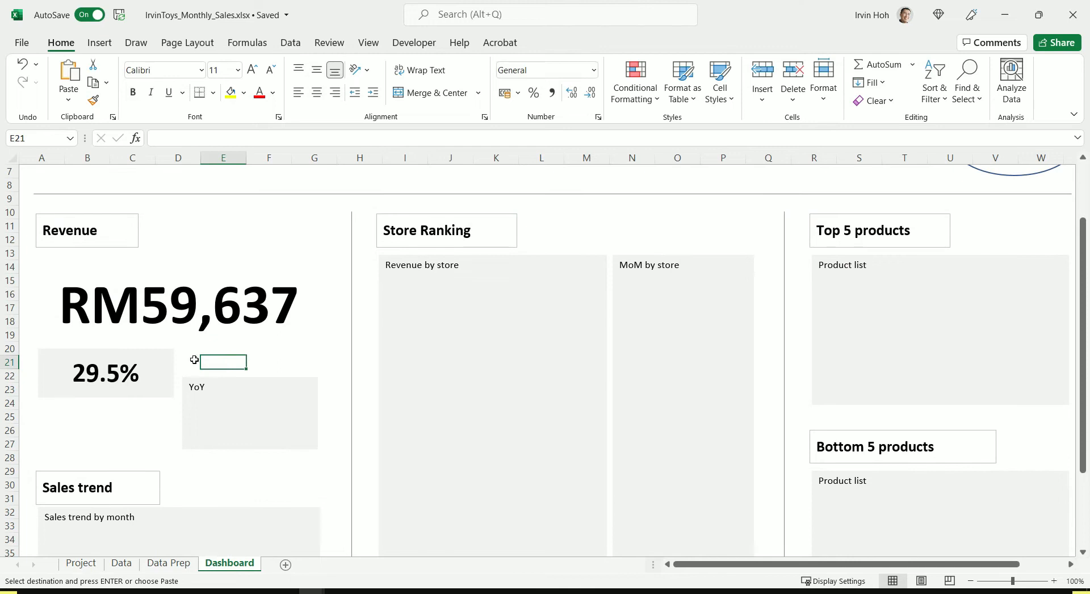
{"action": "left_click", "coordinate": [49, 414]}
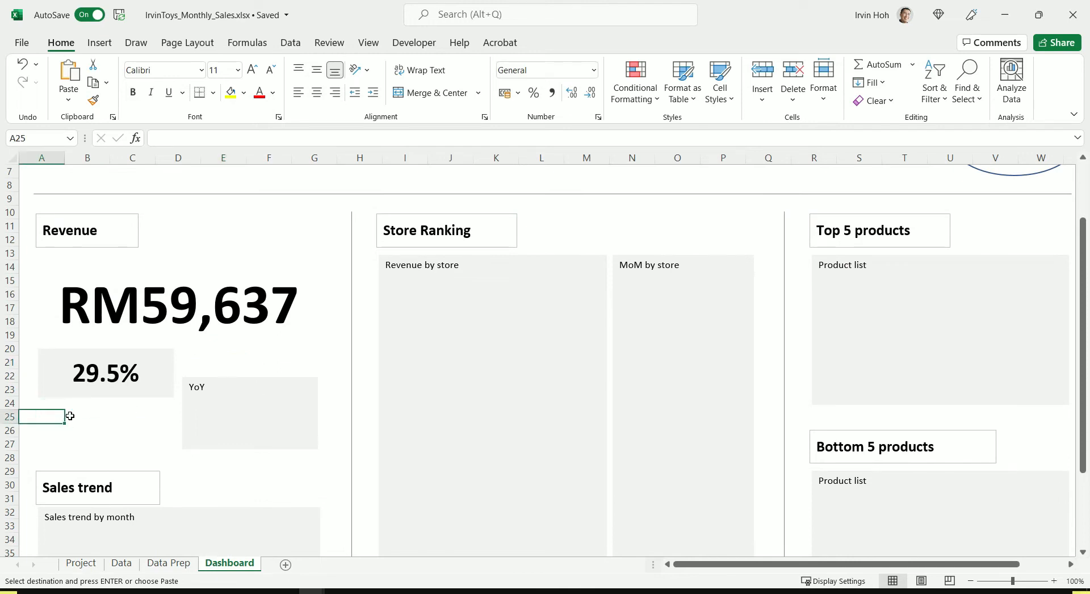
{"action": "right_click", "coordinate": [72, 420]}
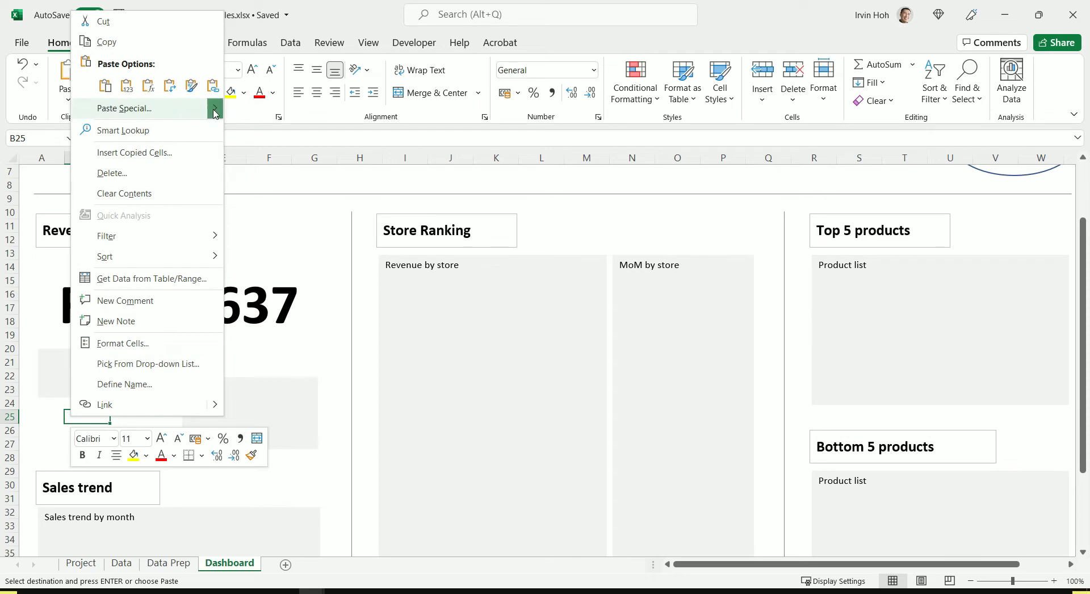
{"action": "mouse_move", "coordinate": [216, 114]}
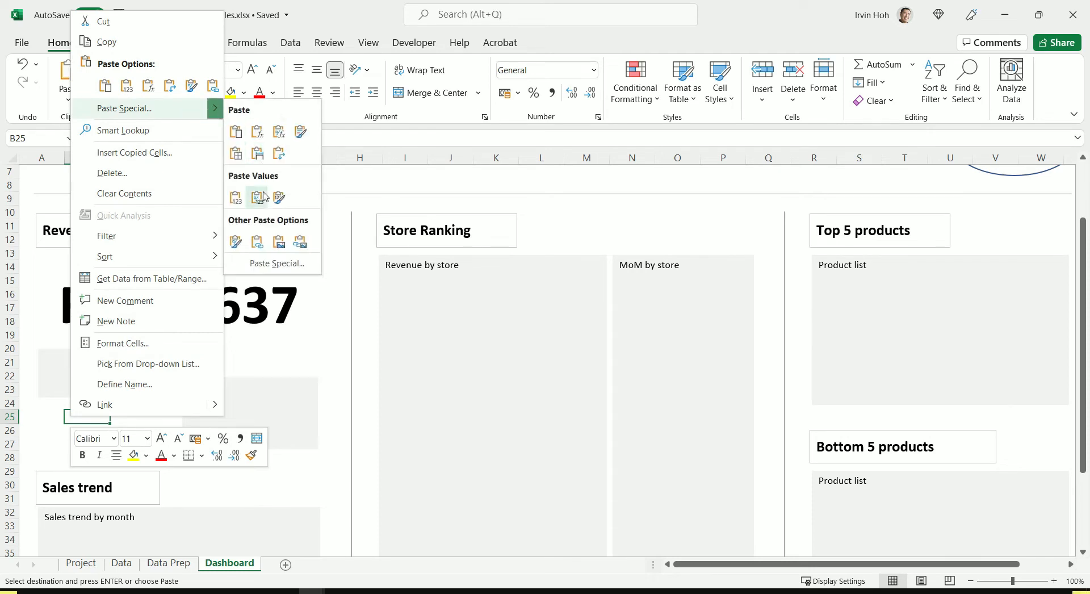
{"action": "left_click", "coordinate": [299, 243]}
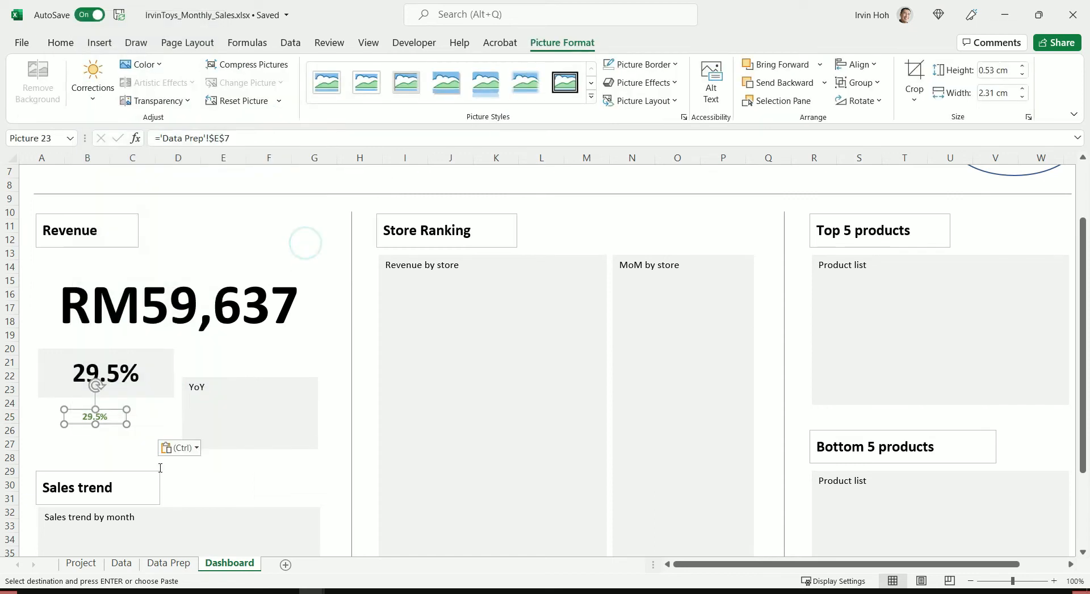
{"action": "mouse_move", "coordinate": [126, 423]}
{"action": "left_mouse_down"}
{"action": "mouse_move", "coordinate": [158, 442]}
{"action": "mouse_move", "coordinate": [151, 426]}
{"action": "mouse_move", "coordinate": [114, 422]}
{"action": "left_mouse_up"}
{"action": "left_click", "coordinate": [117, 452]}
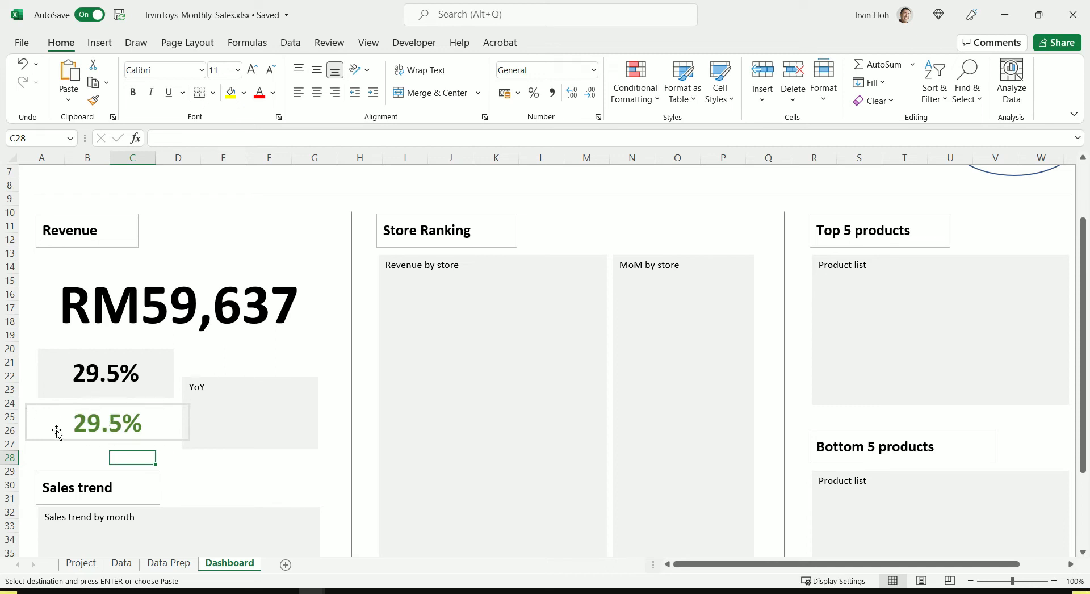
Fill the MoM %Δ cell E7 on Data Prep with white and check the linked picture on the Dashboard.
{"action": "left_click", "coordinate": [168, 562]}
{"action": "left_click", "coordinate": [371, 356]}
{"action": "key", "text": "Escape"}
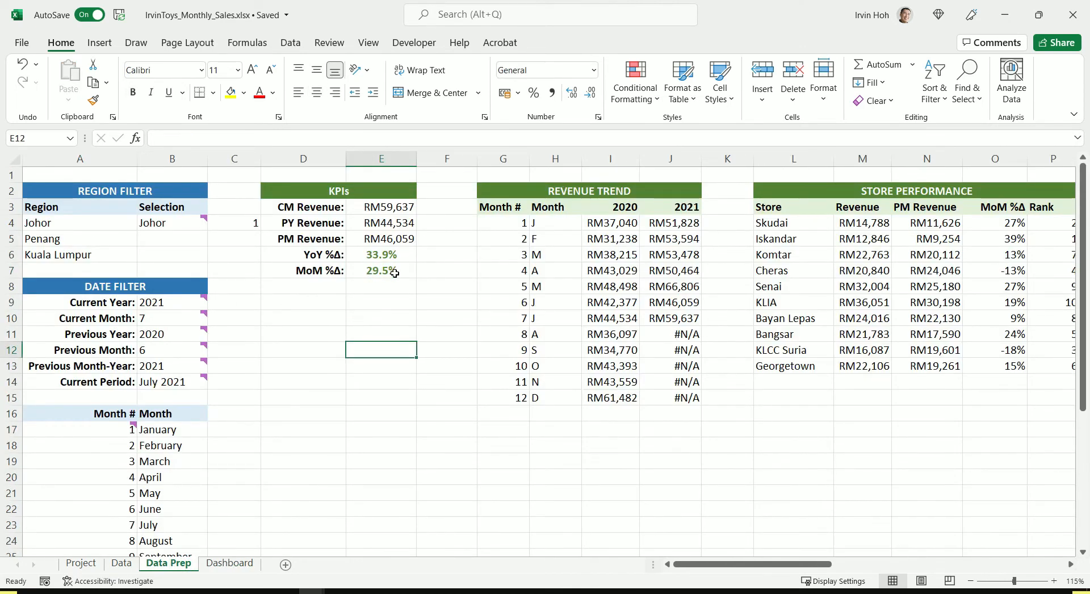
{"action": "left_click", "coordinate": [395, 272]}
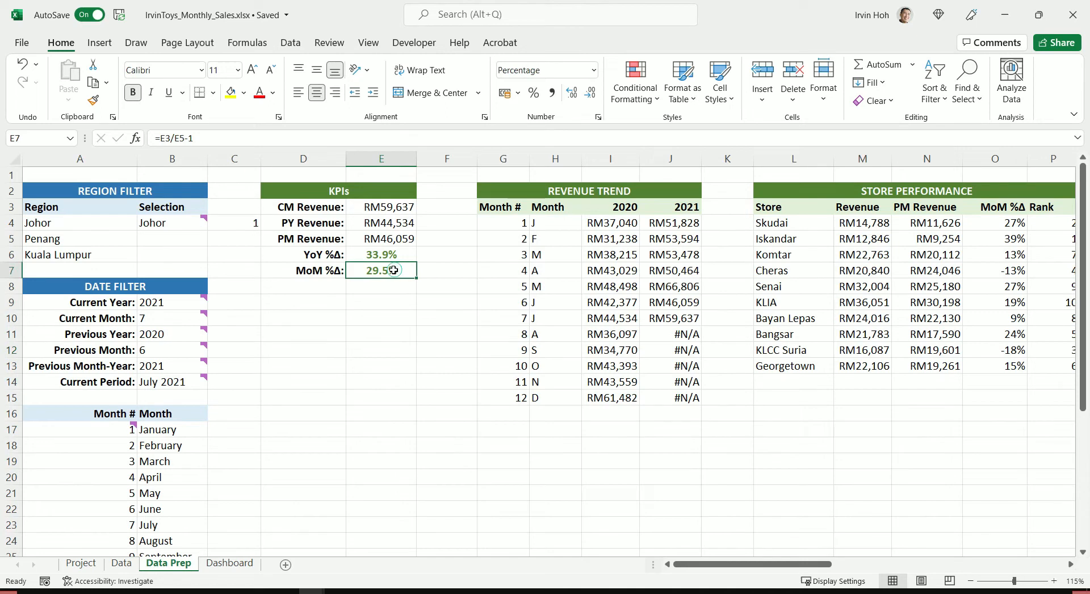
{"action": "left_click", "coordinate": [243, 92]}
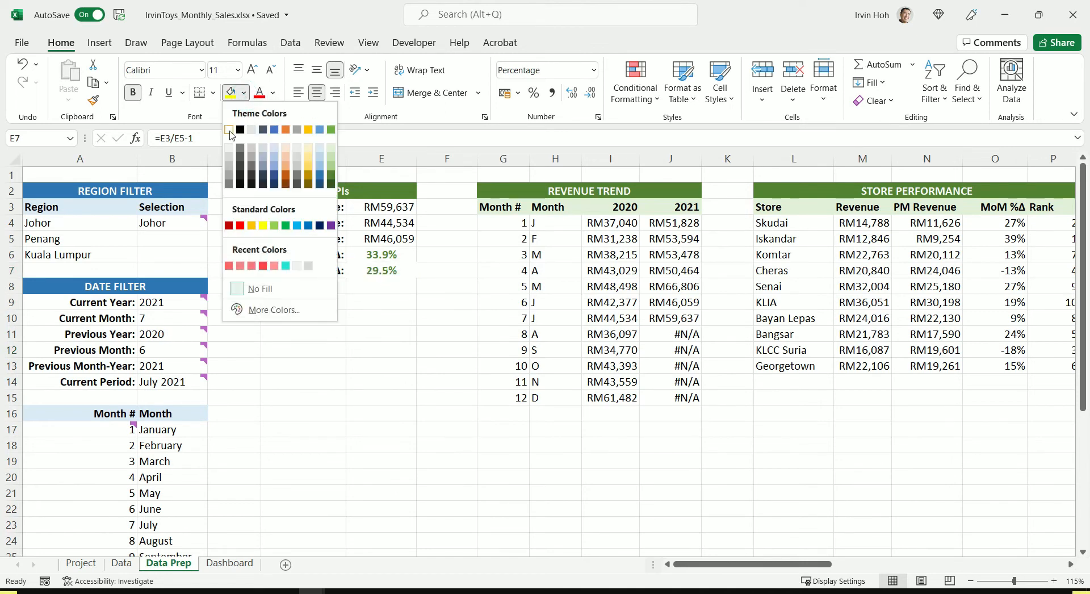
{"action": "left_click", "coordinate": [229, 130]}
{"action": "left_click", "coordinate": [404, 365]}
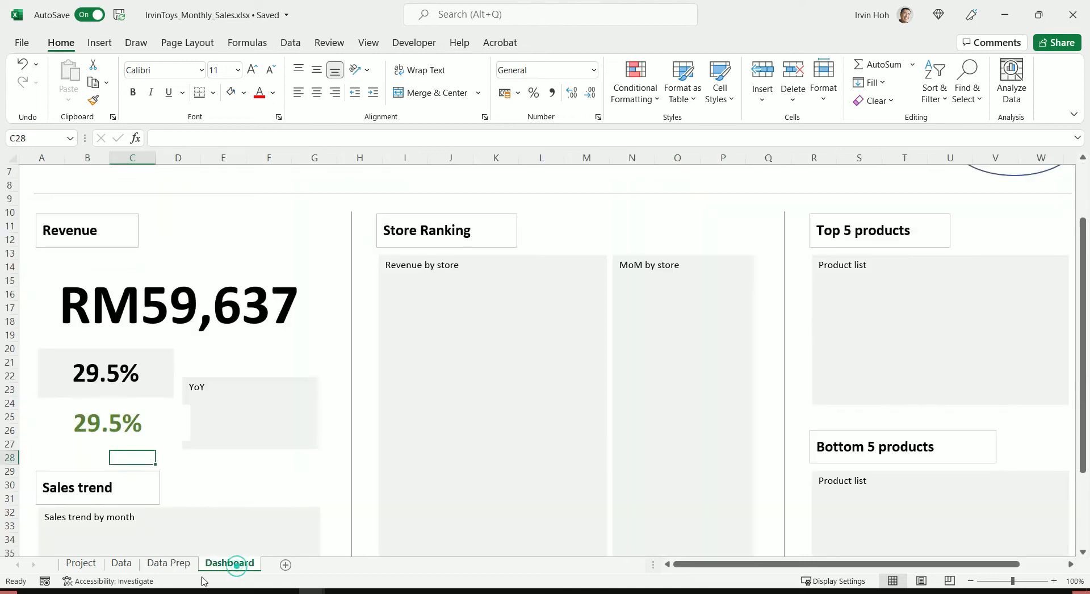
{"action": "left_click", "coordinate": [229, 562]}
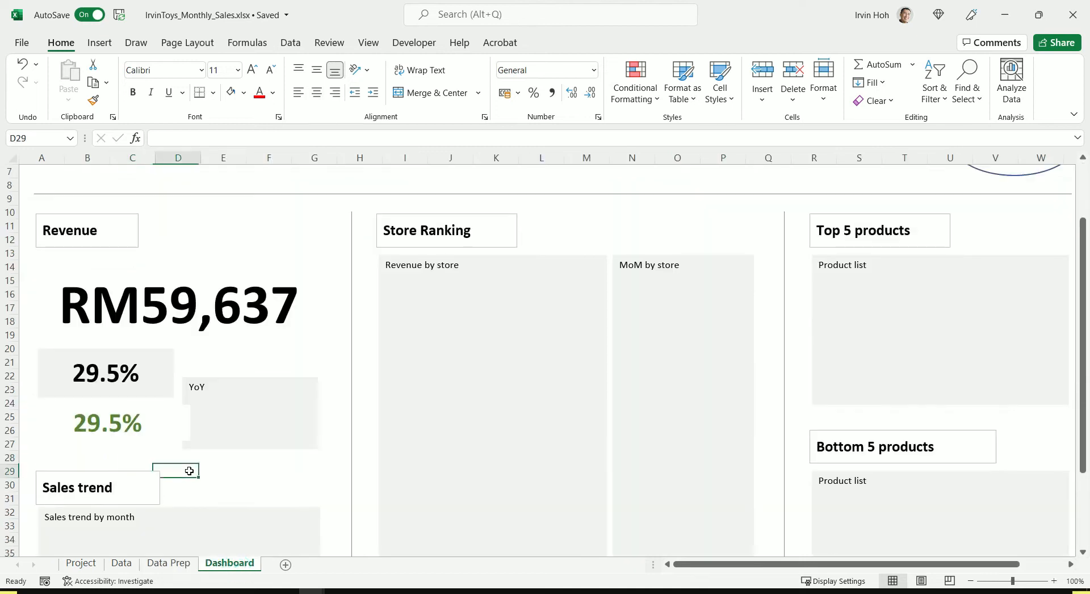
{"action": "left_click", "coordinate": [113, 440]}
{"action": "left_click", "coordinate": [177, 471]}
Delete the original MoM box and move the linked MoM picture up into its place beneath the revenue figure.
{"action": "left_click", "coordinate": [152, 372]}
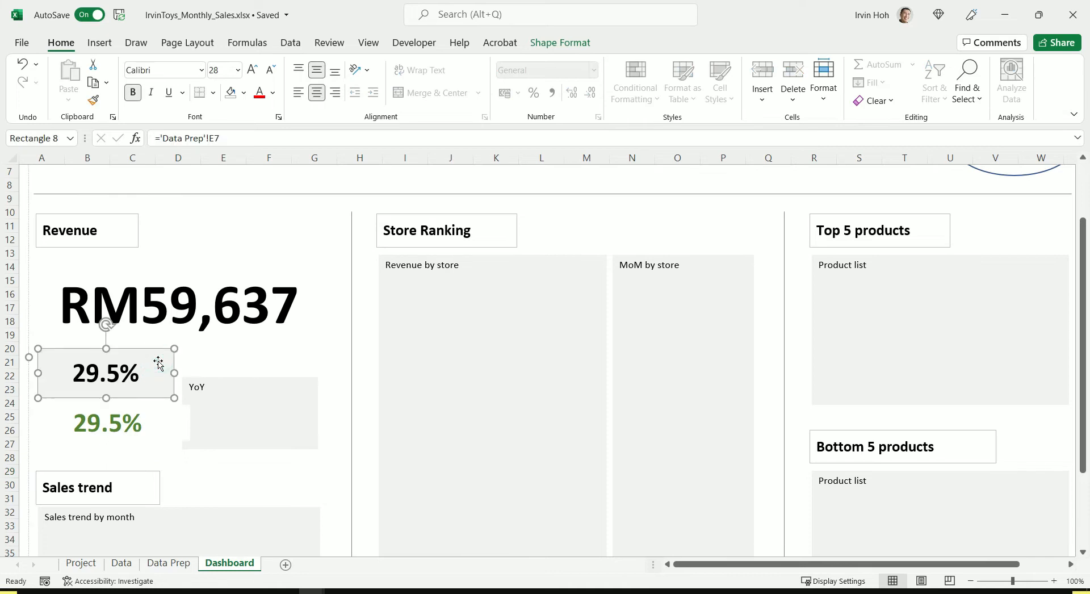
{"action": "key", "text": "Delete"}
{"action": "left_click_drag", "start_coordinate": [151, 426], "coordinate": [153, 367]}
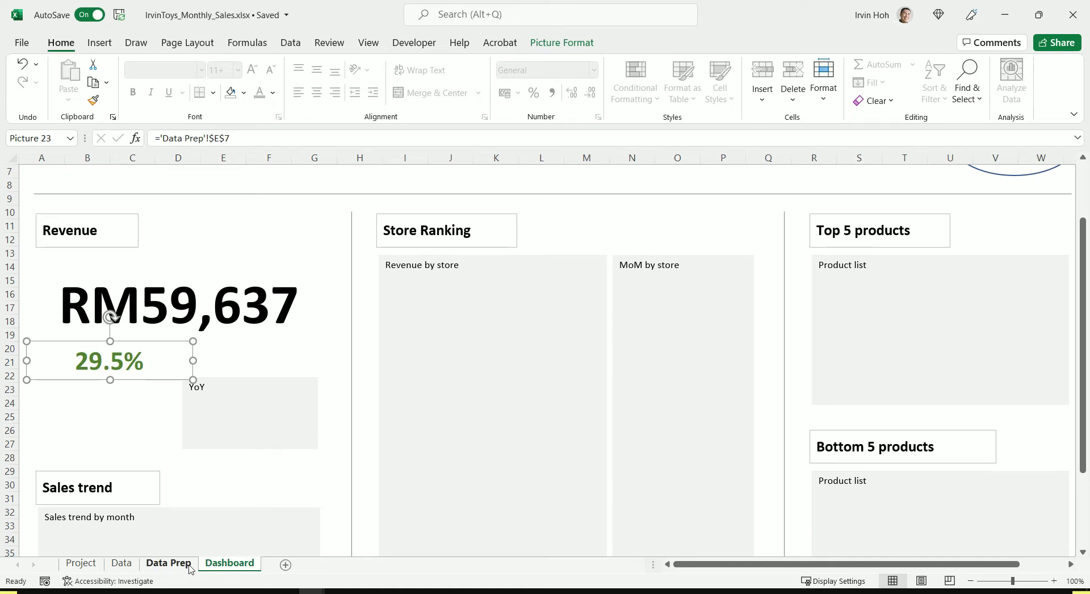
Fill the YoY %Δ cell E6 on Data Prep with white and copy the cell.
{"action": "left_click", "coordinate": [168, 563]}
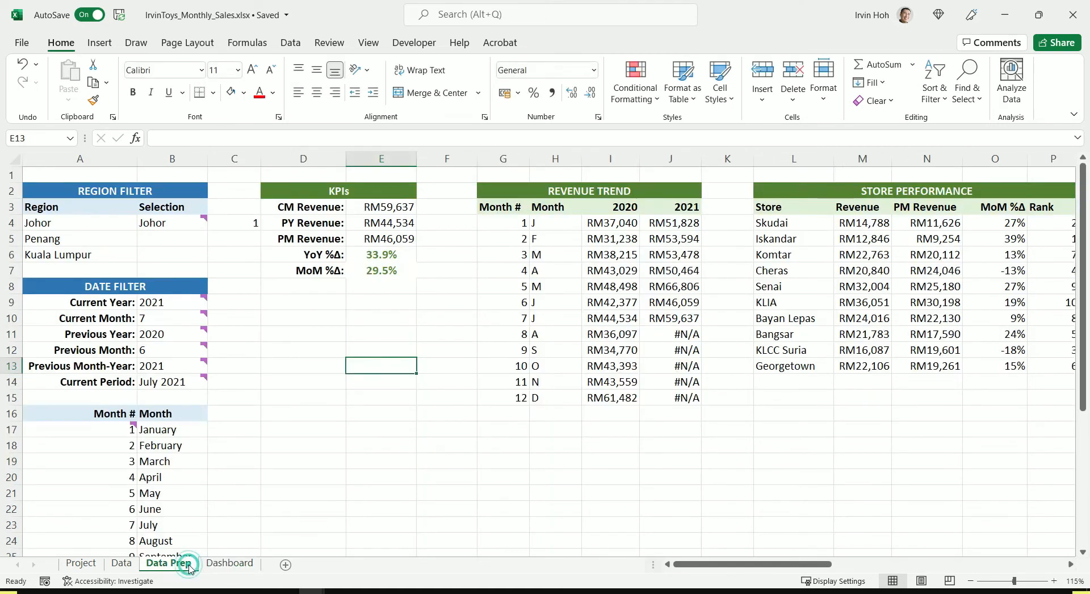
{"action": "left_click", "coordinate": [368, 255]}
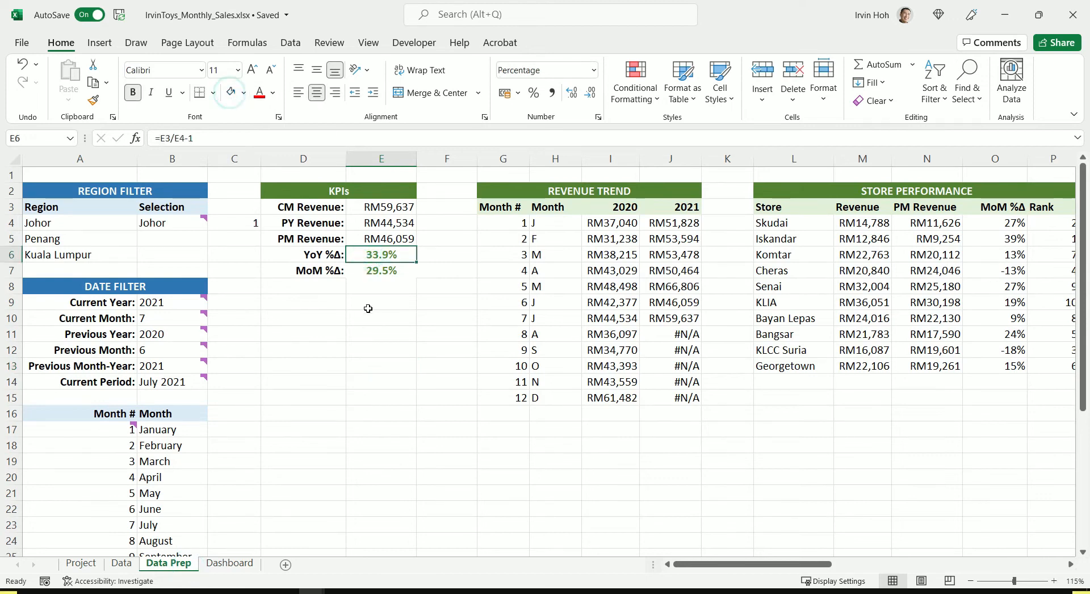
{"action": "key", "text": "ctrl+c"}
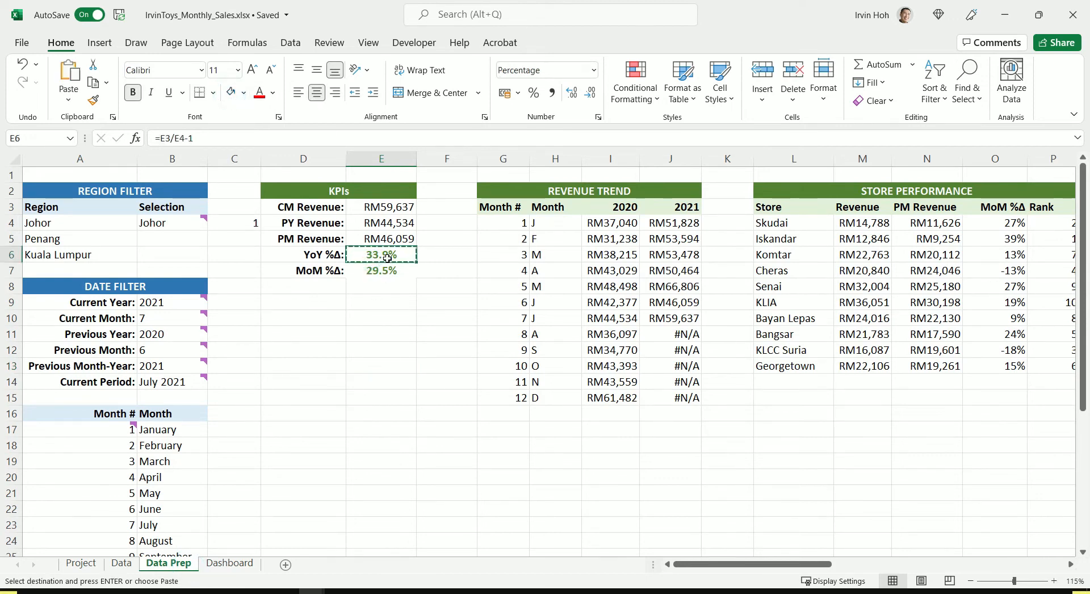
Paste the copied YoY %Δ cell as a linked picture at cell C23 on the Dashboard.
{"action": "left_click", "coordinate": [245, 565]}
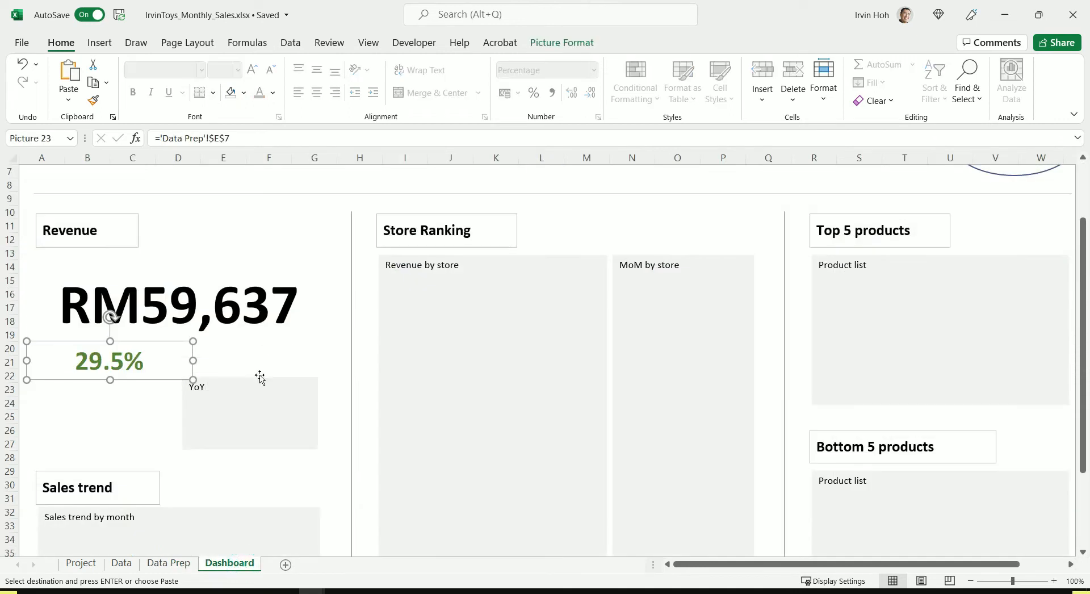
{"action": "left_click", "coordinate": [243, 348]}
{"action": "right_click", "coordinate": [268, 356]}
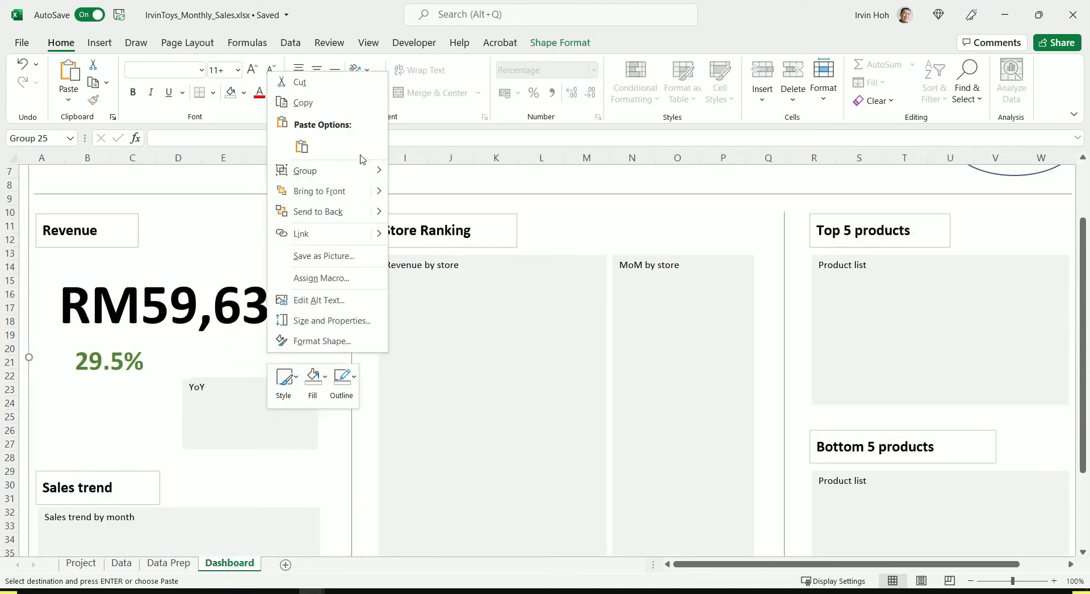
{"action": "left_click", "coordinate": [116, 426]}
{"action": "left_click", "coordinate": [119, 394]}
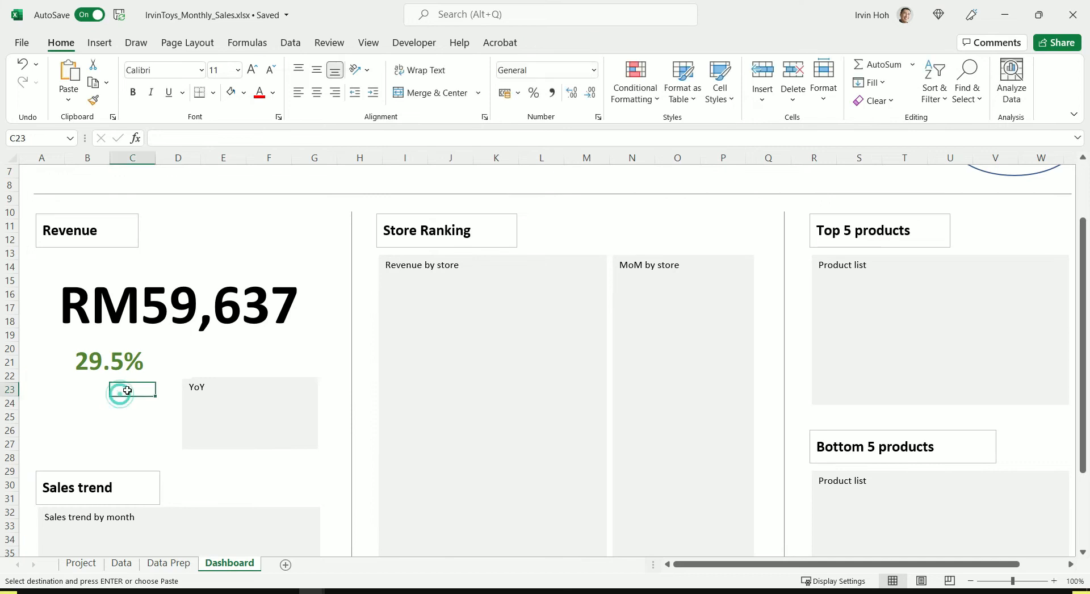
{"action": "right_click", "coordinate": [118, 391]}
{"action": "mouse_move", "coordinate": [272, 284]}
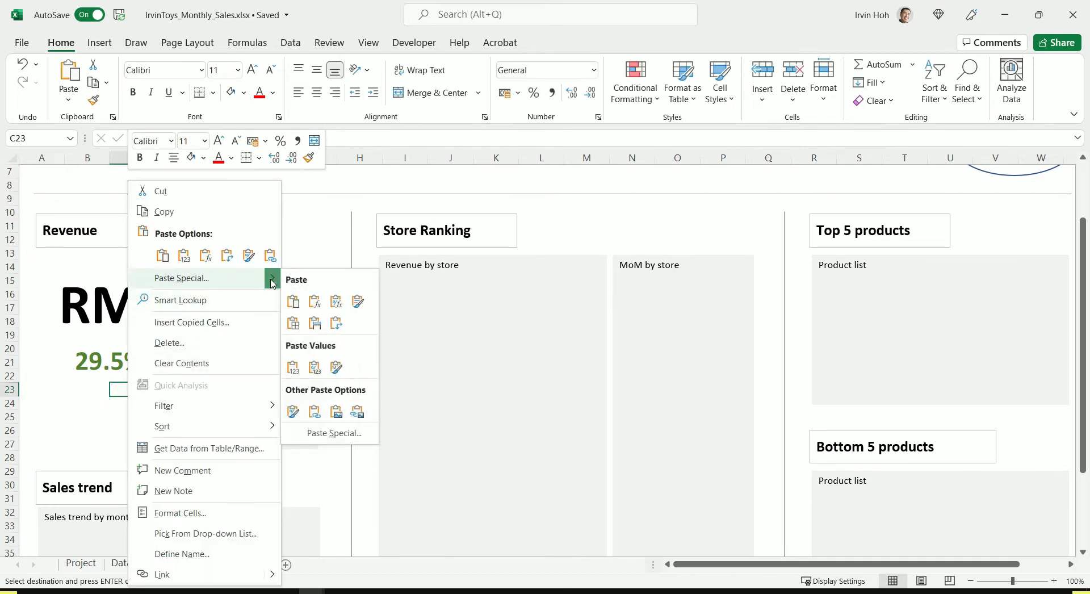
{"action": "left_click", "coordinate": [357, 412]}
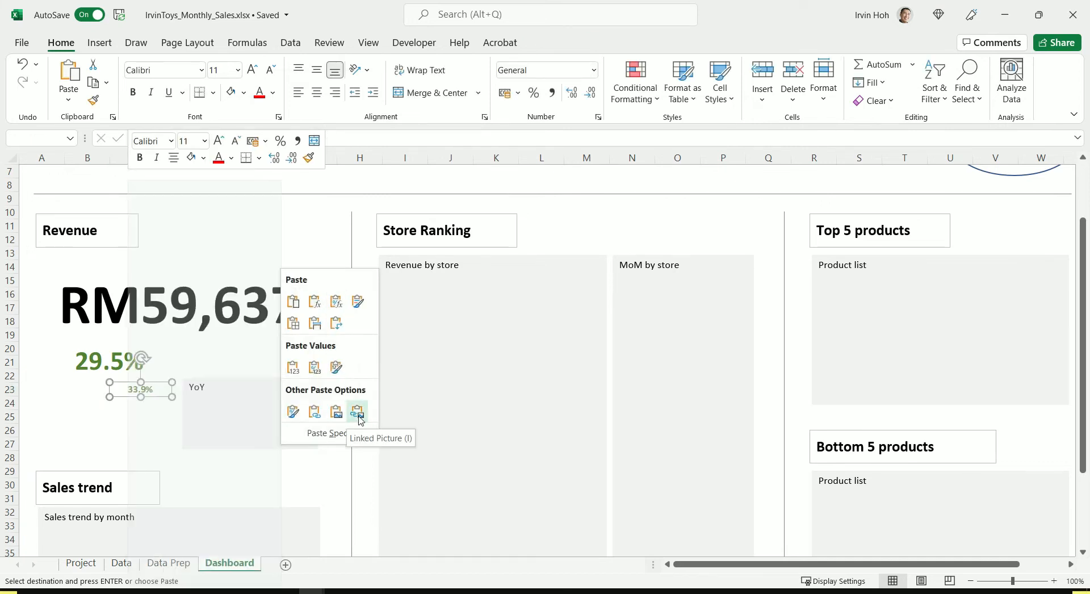
Paste the linked YoY picture, position it directly beneath the MoM picture and enlarge it to about 1.49 cm by 6.48 cm.
{"action": "left_click", "coordinate": [358, 416]}
{"action": "left_click_drag", "start_coordinate": [171, 398], "coordinate": [100, 395]}
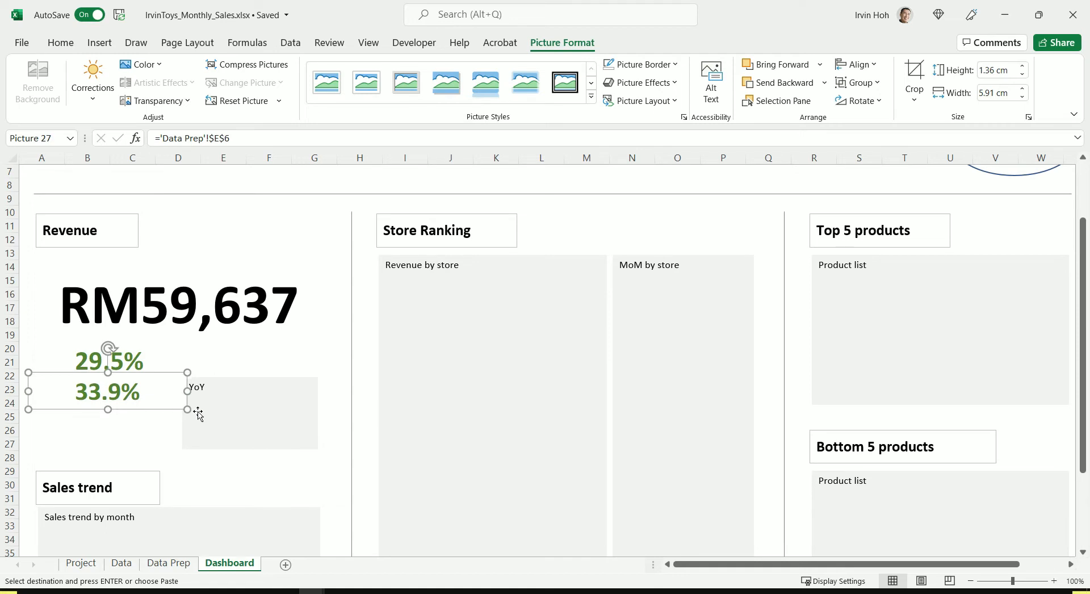
{"action": "mouse_move", "coordinate": [187, 409]}
{"action": "left_mouse_down"}
{"action": "mouse_move", "coordinate": [212, 415]}
{"action": "mouse_move", "coordinate": [203, 412]}
{"action": "left_mouse_up"}
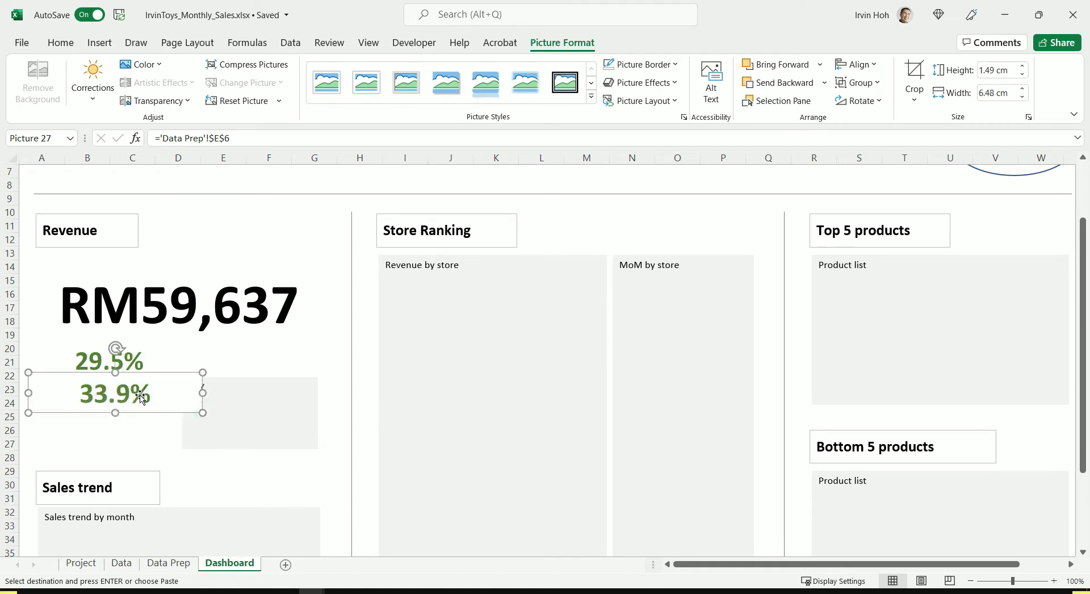
Set the height of both the linked MoM picture and the linked YoY picture to 1.5 cm.
{"action": "left_click", "coordinate": [138, 366]}
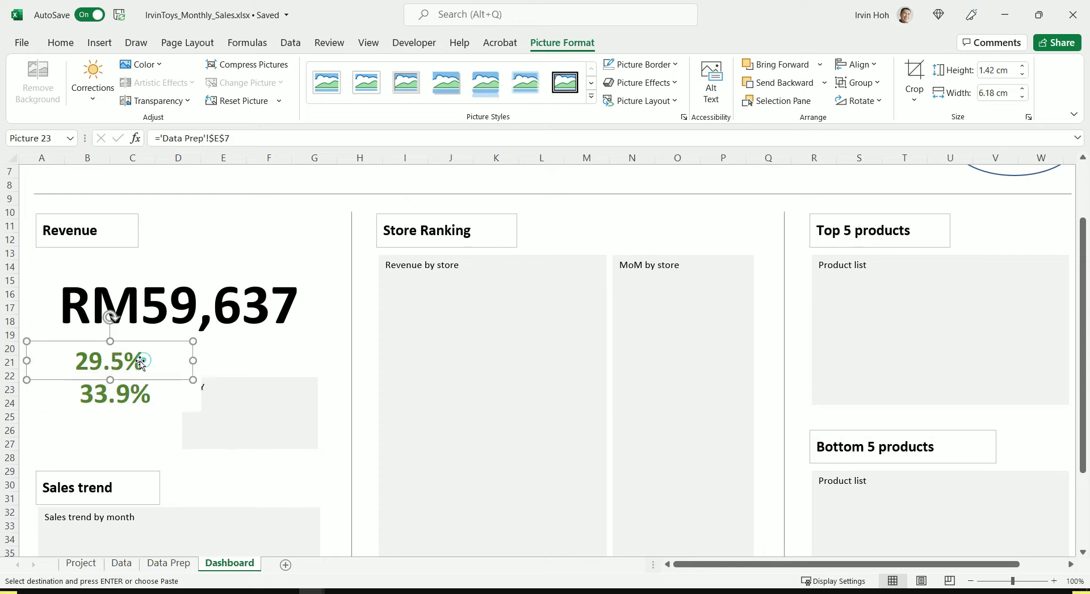
{"action": "left_click", "coordinate": [994, 69]}
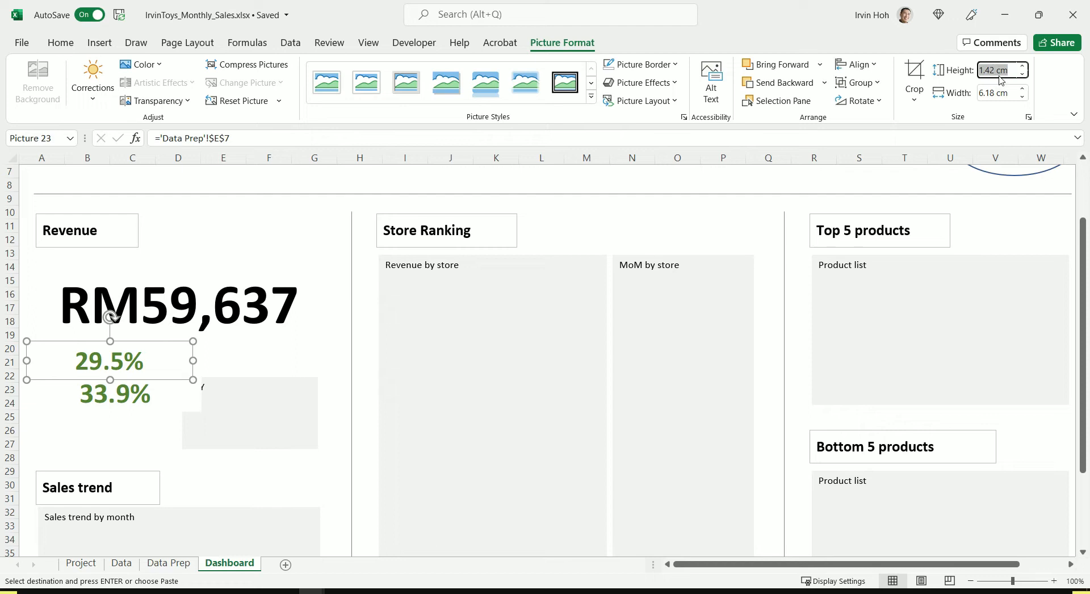
{"action": "type", "text": "1.5"}
{"action": "key", "text": "Tab"}
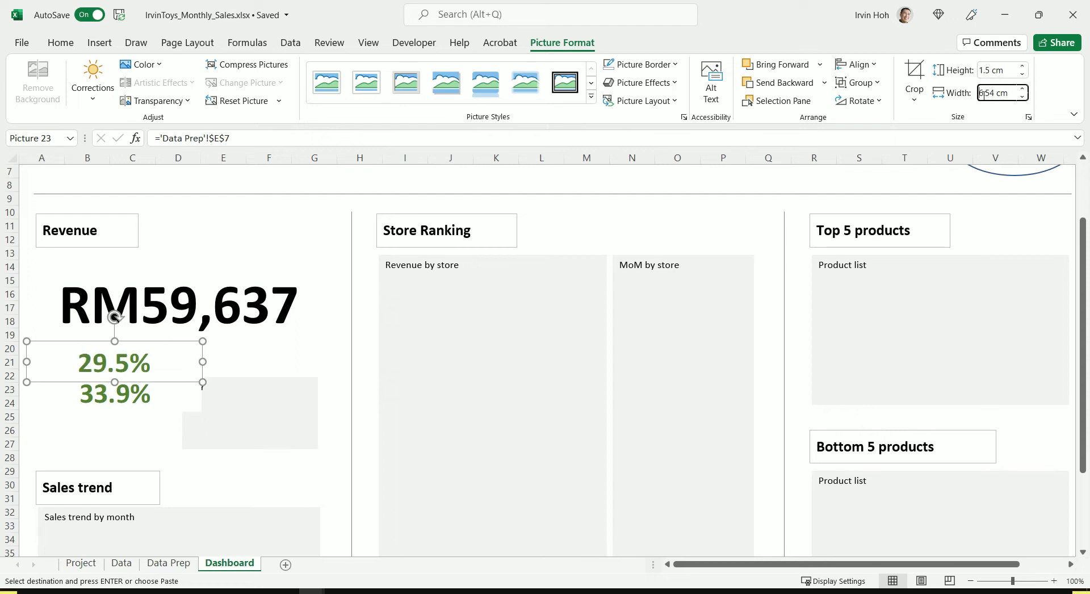
{"action": "left_click", "coordinate": [119, 403]}
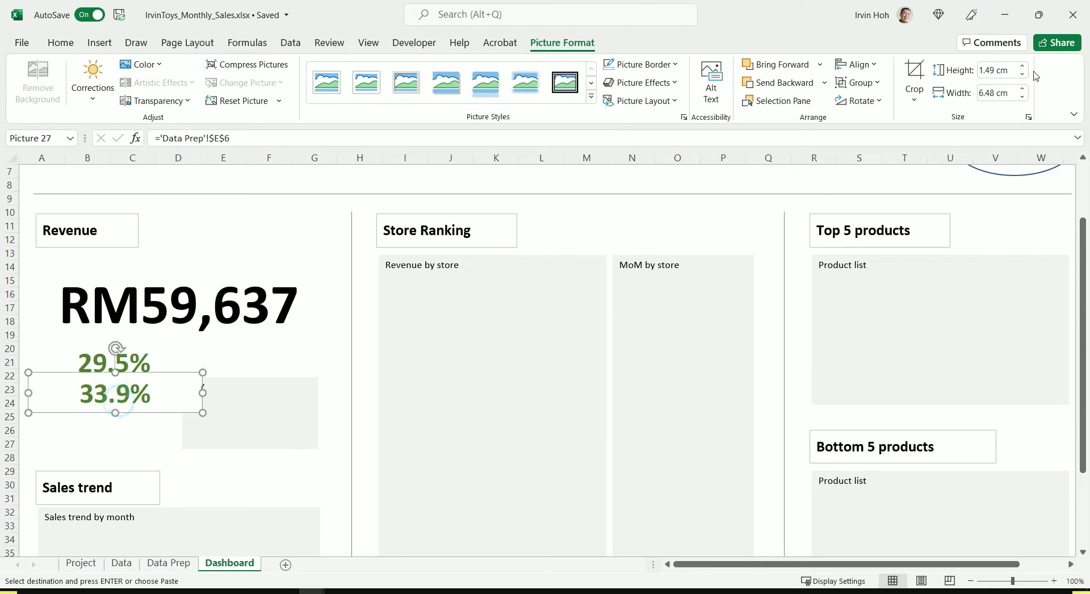
{"action": "left_click", "coordinate": [983, 70]}
{"action": "type", "text": "1.5"}
{"action": "key", "text": "Return"}
Delete the original YoY box and move the linked YoY picture up beside the MoM picture, beneath the revenue figure.
{"action": "left_click", "coordinate": [285, 395]}
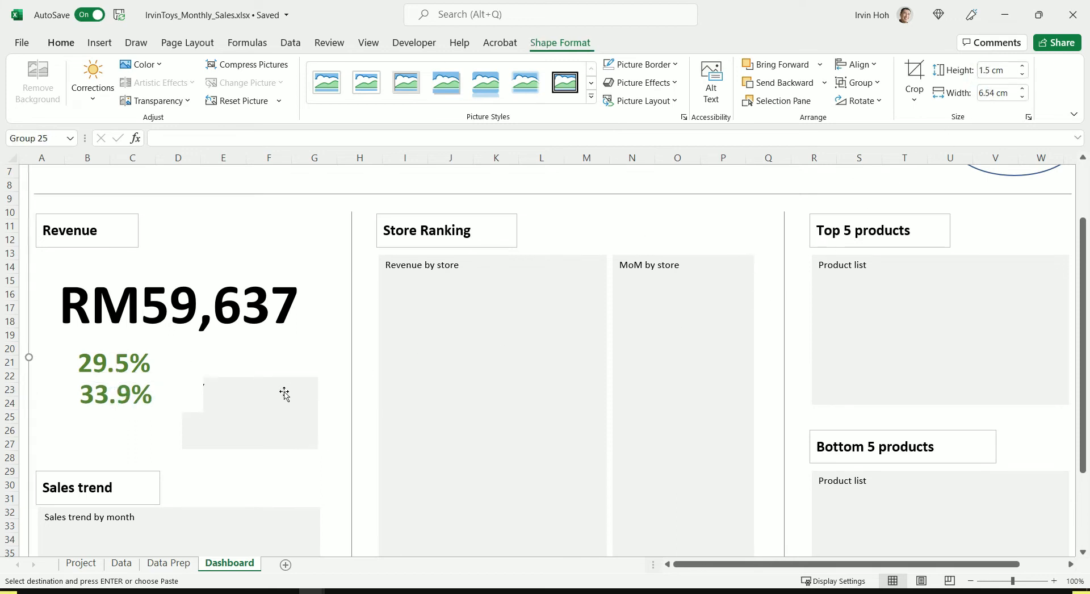
{"action": "left_click", "coordinate": [284, 398]}
{"action": "key", "text": "Delete"}
{"action": "left_click", "coordinate": [190, 386]}
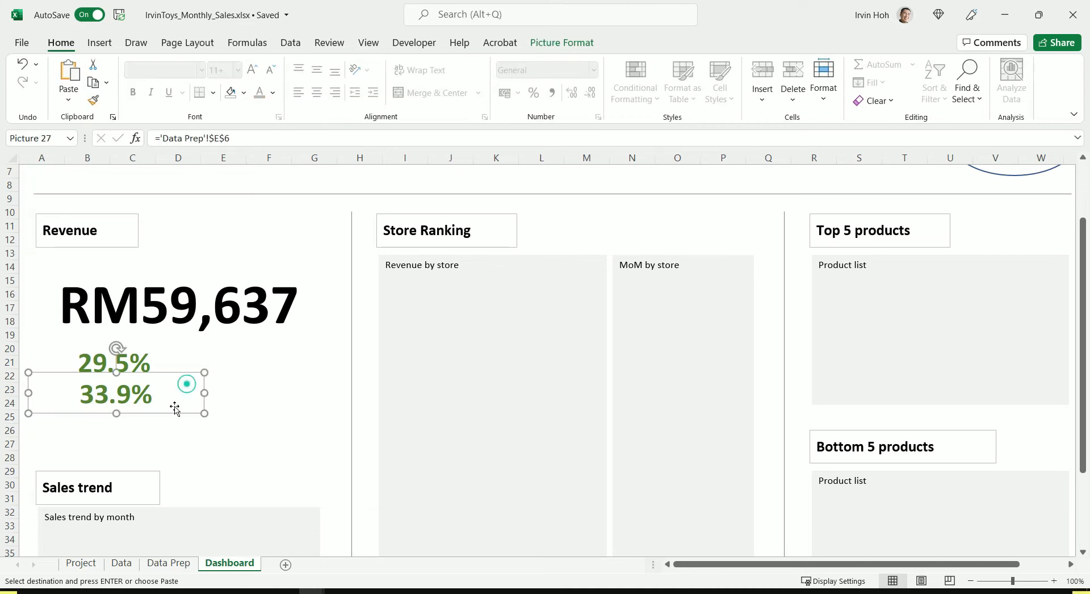
{"action": "left_click_drag", "start_coordinate": [94, 389], "coordinate": [221, 359]}
Crop the empty left side of the linked YoY picture so it is about 5.38 cm wide.
{"action": "left_click", "coordinate": [542, 43]}
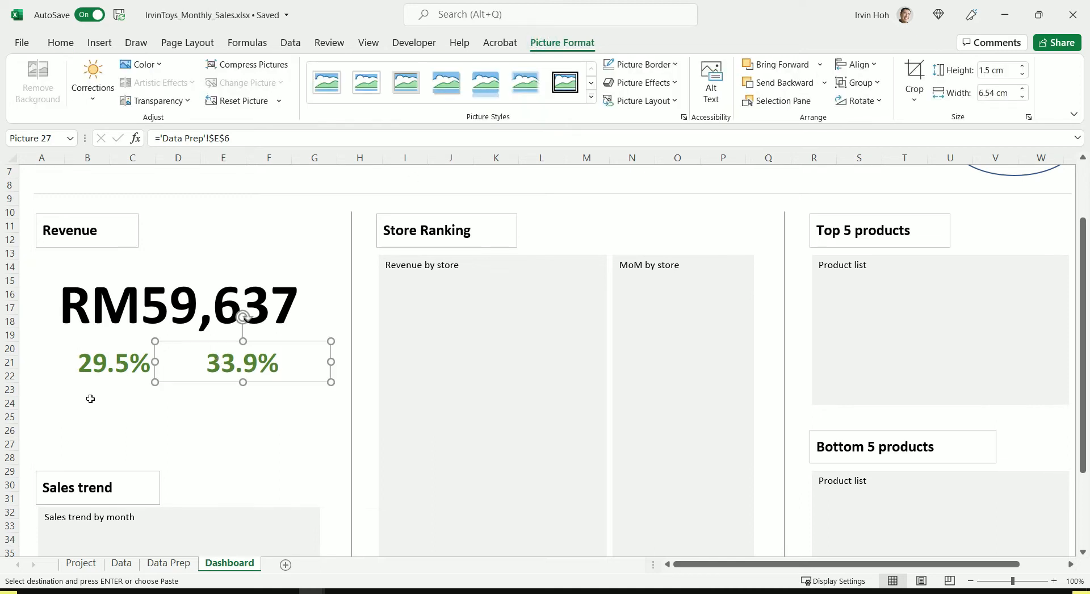
{"action": "left_click", "coordinate": [124, 362]}
{"action": "left_click", "coordinate": [220, 362]}
{"action": "left_click", "coordinate": [913, 79]}
{"action": "left_click_drag", "start_coordinate": [156, 363], "coordinate": [188, 363]}
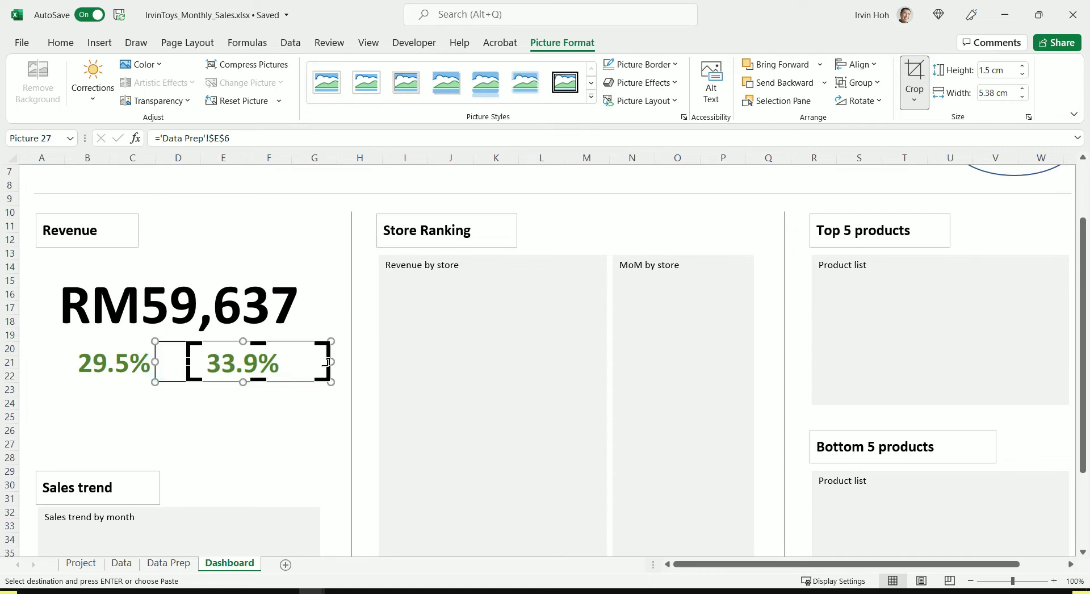
Crop the empty side margins off the two linked percentage pictures below the revenue figure.
{"action": "left_click_drag", "start_coordinate": [326, 361], "coordinate": [294, 363]}
{"action": "left_click", "coordinate": [113, 366]}
{"action": "left_click", "coordinate": [113, 363]}
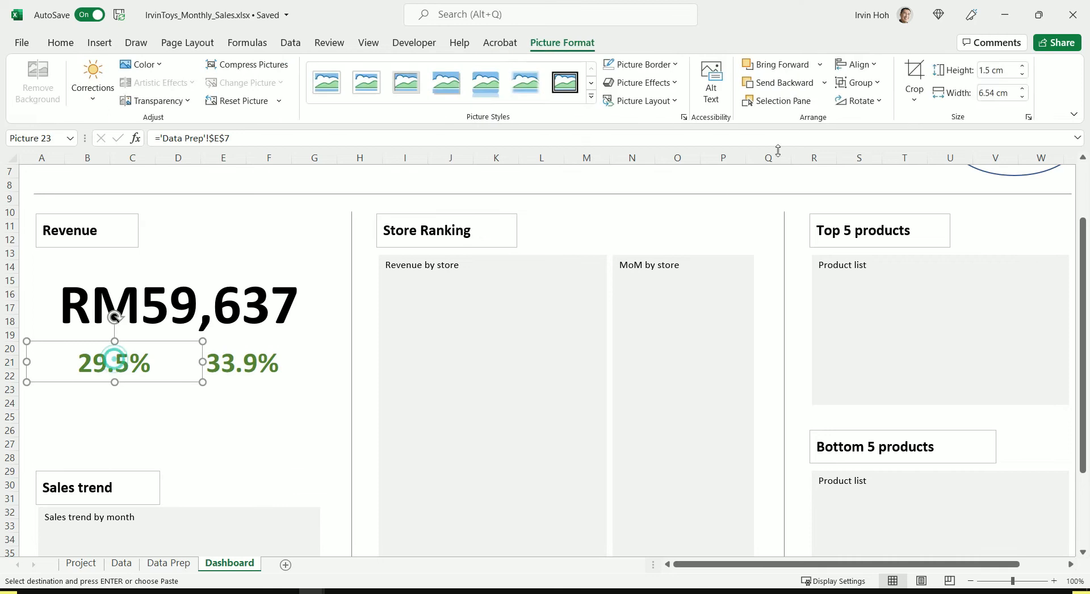
{"action": "left_click", "coordinate": [910, 67]}
{"action": "left_click_drag", "start_coordinate": [198, 361], "coordinate": [164, 361]}
{"action": "left_click_drag", "start_coordinate": [28, 361], "coordinate": [58, 361]}
{"action": "left_click", "coordinate": [178, 419]}
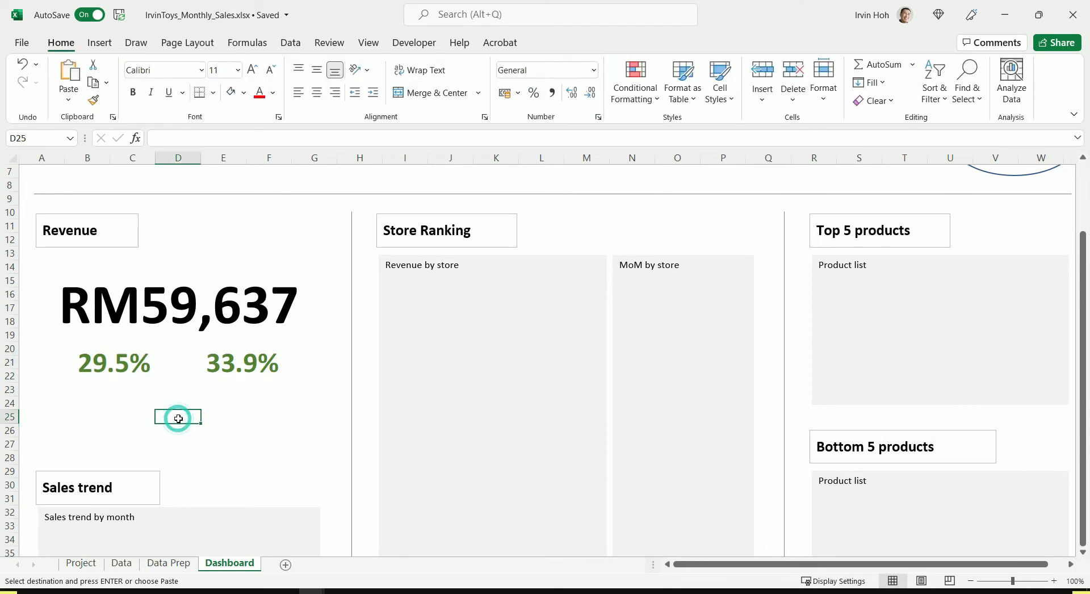
Set the dashboard's region selection to Penang.
{"action": "scroll", "coordinate": [287, 390], "scroll_direction": "up", "scroll_amount": 2}
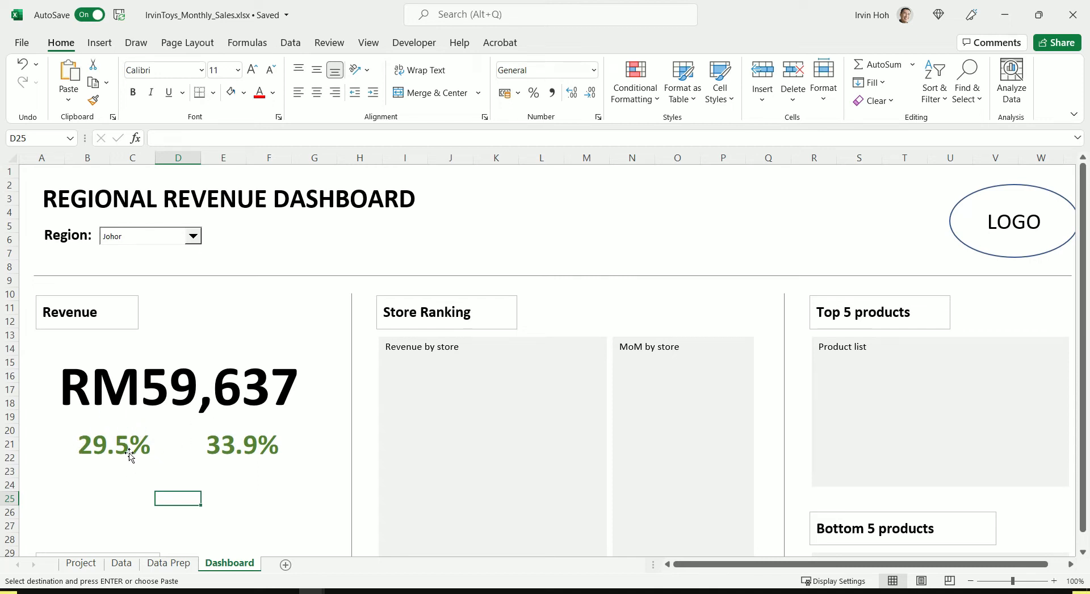
{"action": "left_click", "coordinate": [194, 237]}
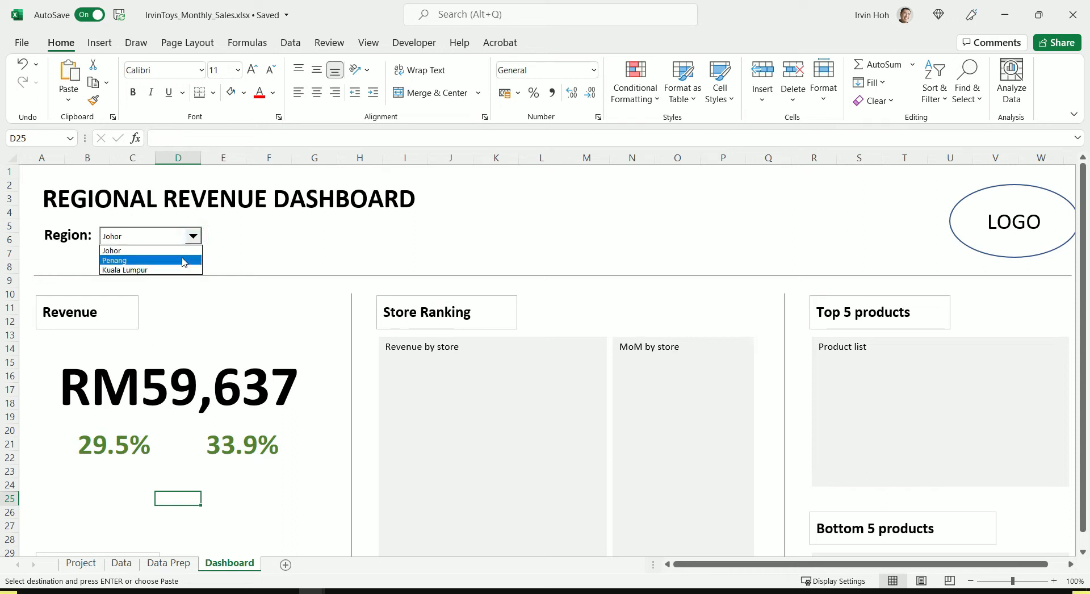
{"action": "left_click", "coordinate": [184, 260]}
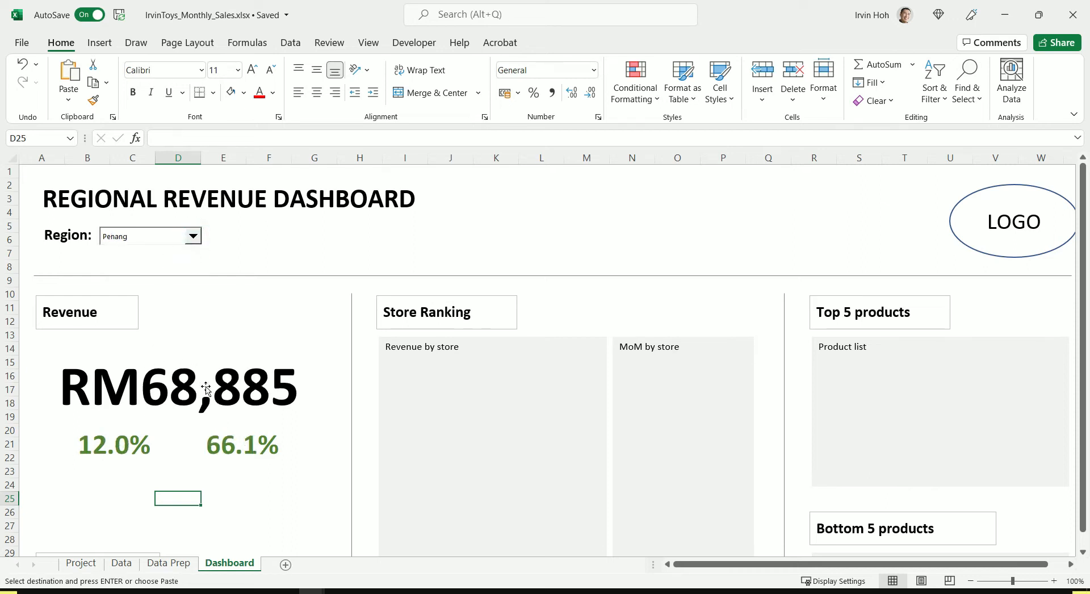
Check the dashboard's revenue, MoM and YoY figures against their source cells in the Data Prep sheet's KPI table.
{"action": "left_click", "coordinate": [120, 441]}
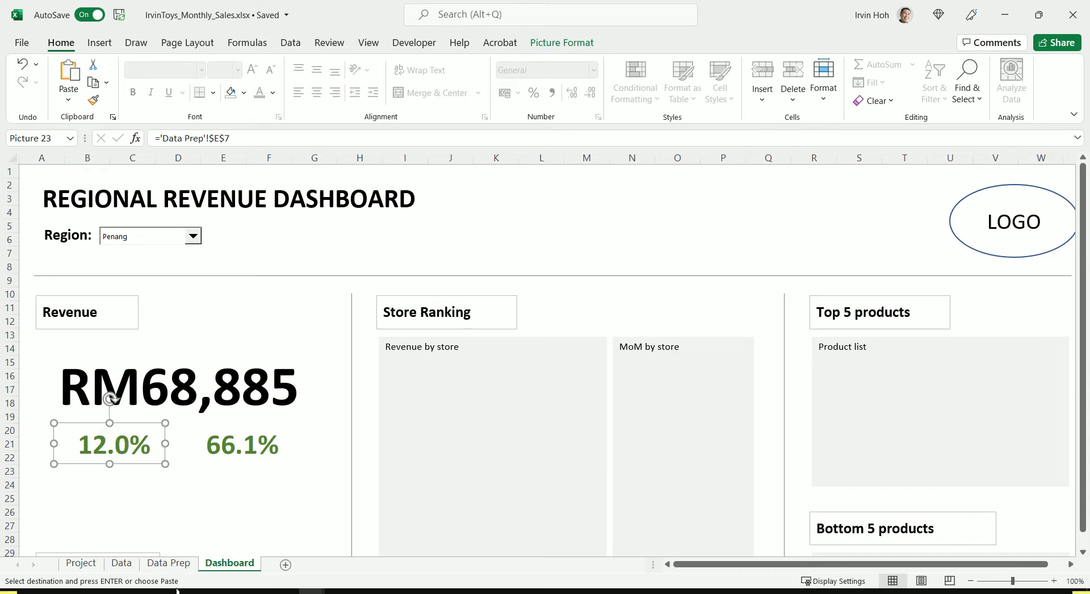
{"action": "left_click", "coordinate": [168, 562]}
{"action": "key", "text": "Escape"}
{"action": "left_click", "coordinate": [396, 279]}
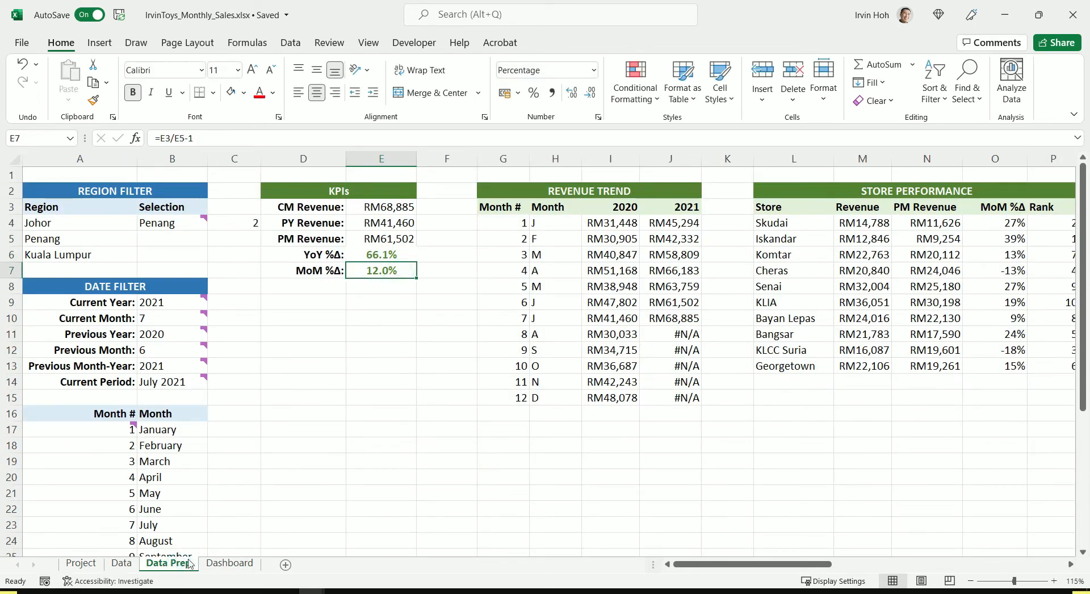
{"action": "left_click", "coordinate": [213, 564]}
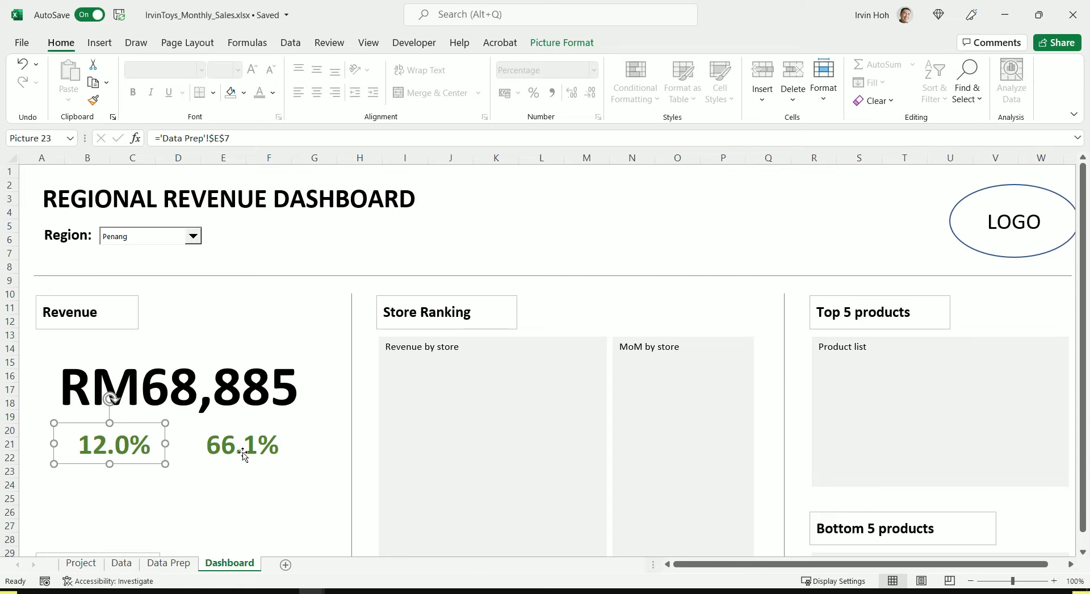
{"action": "key", "text": "Escape"}
{"action": "scroll", "coordinate": [229, 431], "scroll_direction": "down", "scroll_amount": 1}
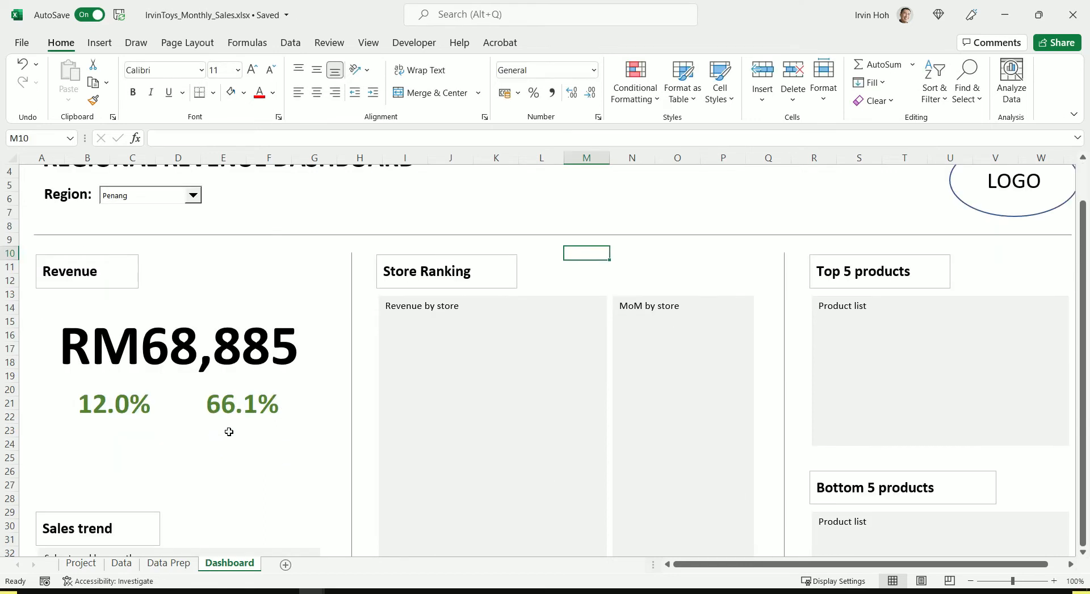
{"action": "scroll", "coordinate": [257, 467], "scroll_direction": "up", "scroll_amount": 1}
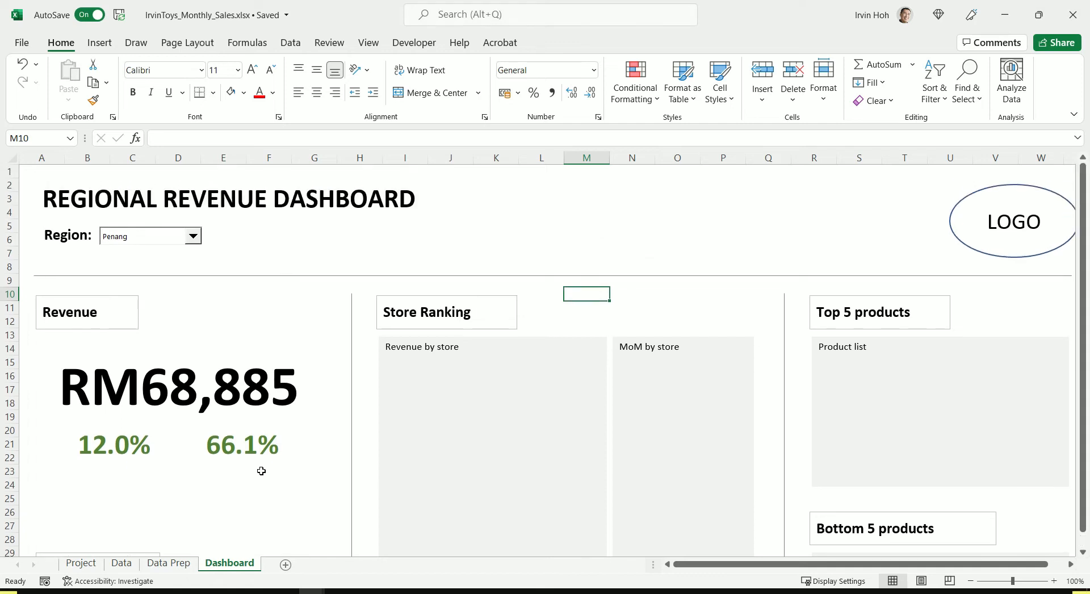
{"action": "left_click", "coordinate": [153, 388]}
{"action": "left_click", "coordinate": [153, 387]}
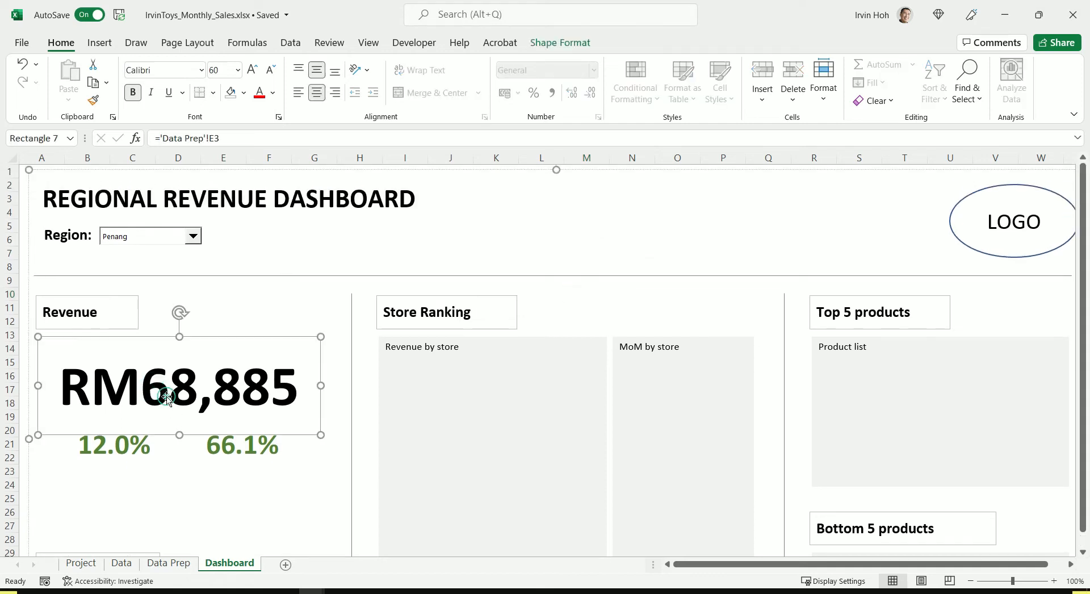
{"action": "left_click", "coordinate": [150, 425]}
{"action": "left_click", "coordinate": [223, 447]}
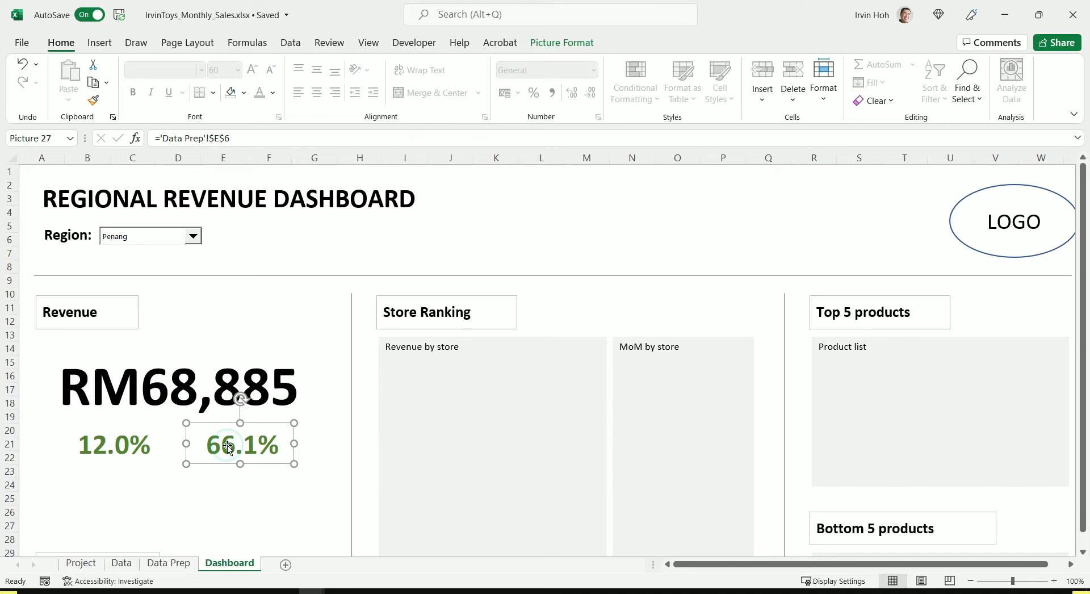
{"action": "left_click", "coordinate": [176, 469]}
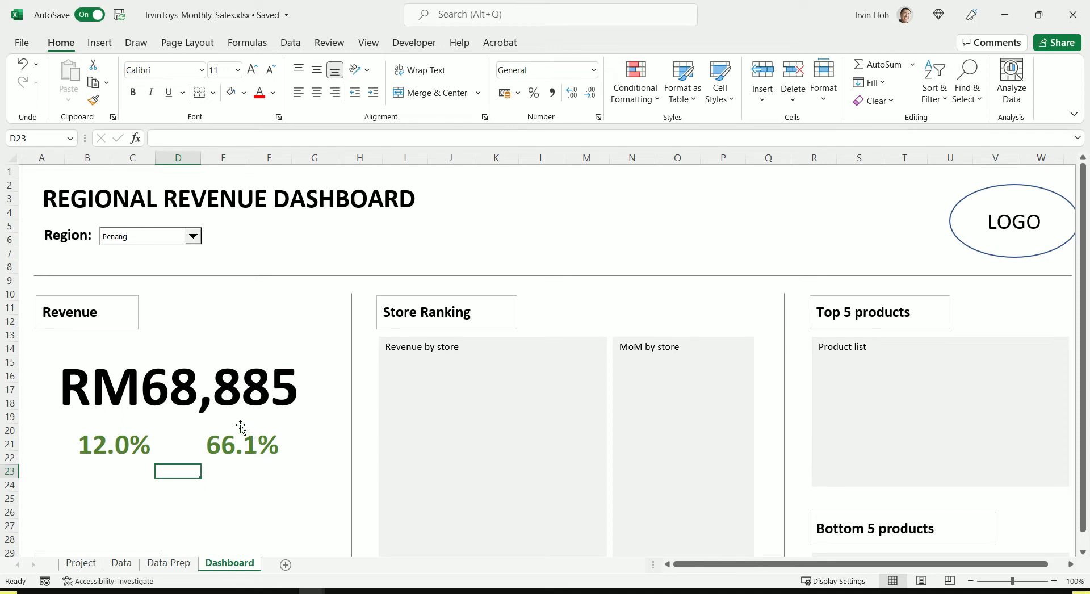
Copy the "MoM %Δ" text without its colon from the KPI table label on the Data Prep sheet.
{"action": "left_click", "coordinate": [170, 564]}
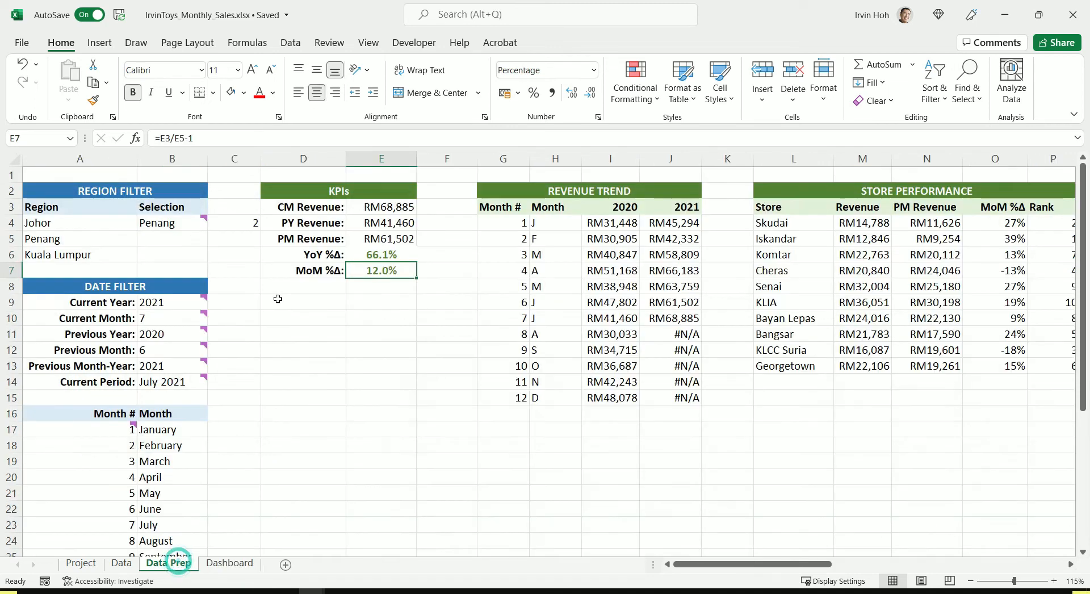
{"action": "double_click", "coordinate": [317, 270]}
{"action": "left_click_drag", "start_coordinate": [294, 270], "coordinate": [342, 270]}
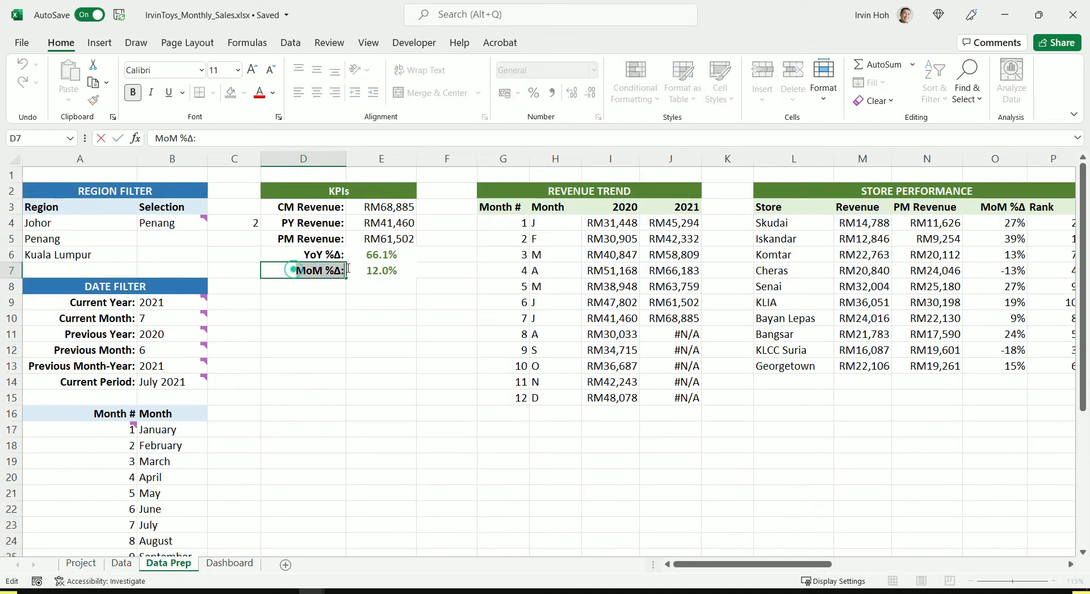
{"action": "key", "text": "ctrl+c"}
{"action": "key", "text": "Escape"}
Insert a text box on the Dashboard beneath the MoM percentage, paste in the label "MoM %Δ" and make it bold.
{"action": "left_click", "coordinate": [229, 562]}
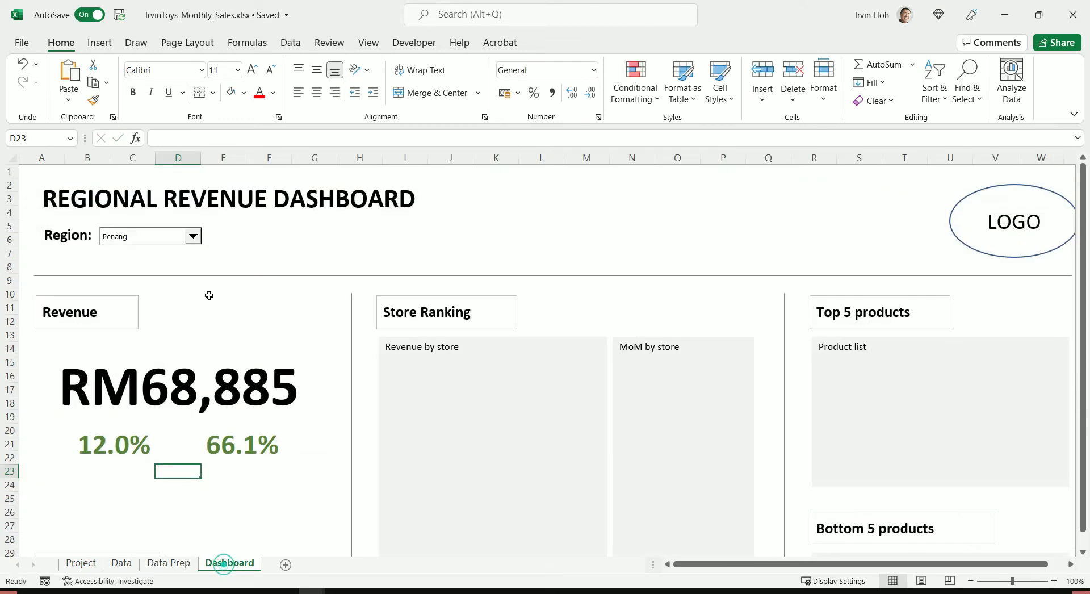
{"action": "left_click", "coordinate": [110, 316]}
{"action": "left_click", "coordinate": [134, 298]}
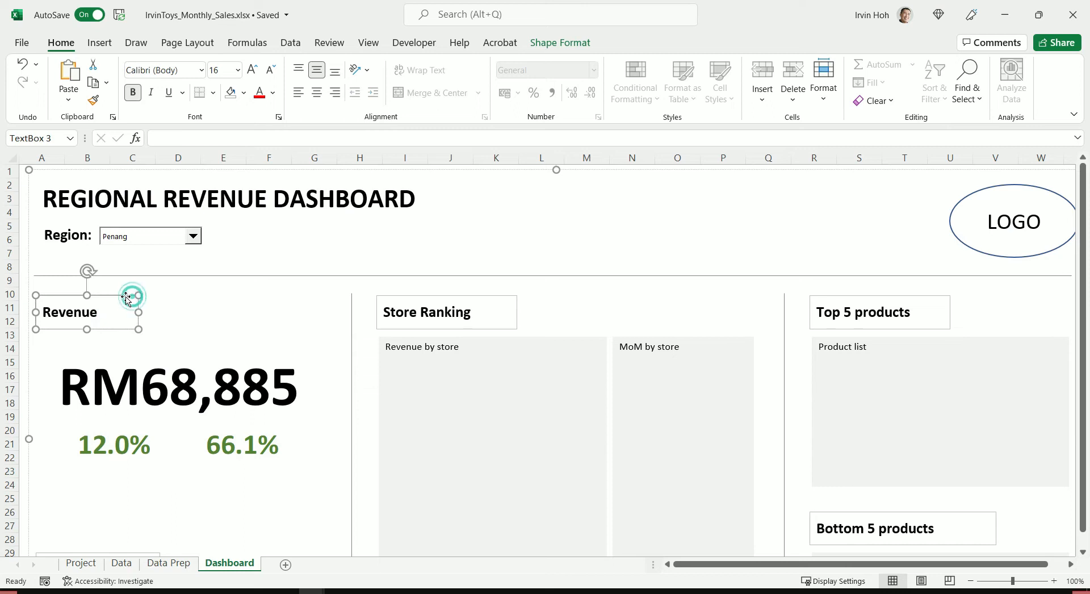
{"action": "left_click", "coordinate": [93, 471]}
{"action": "left_click", "coordinate": [99, 42]}
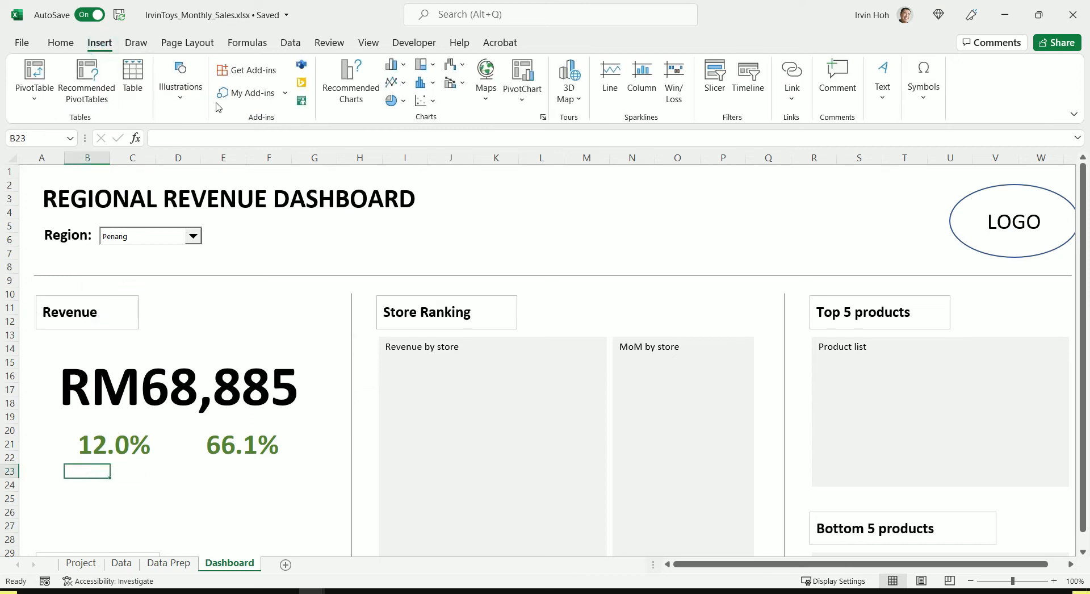
{"action": "left_click", "coordinate": [187, 106]}
{"action": "left_click", "coordinate": [206, 146]}
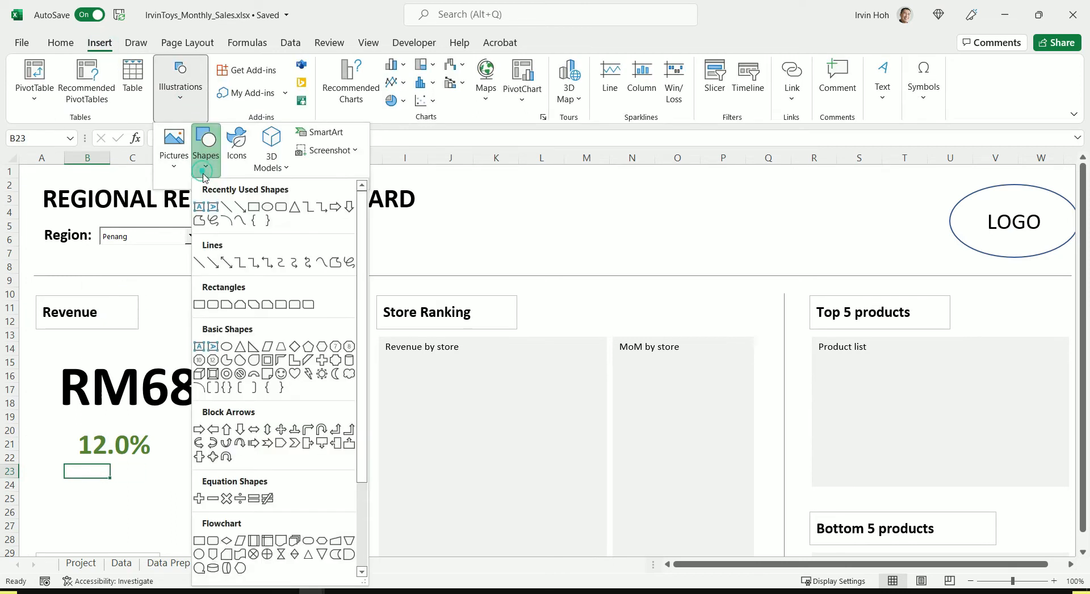
{"action": "left_click", "coordinate": [199, 208]}
{"action": "left_click", "coordinate": [66, 481]}
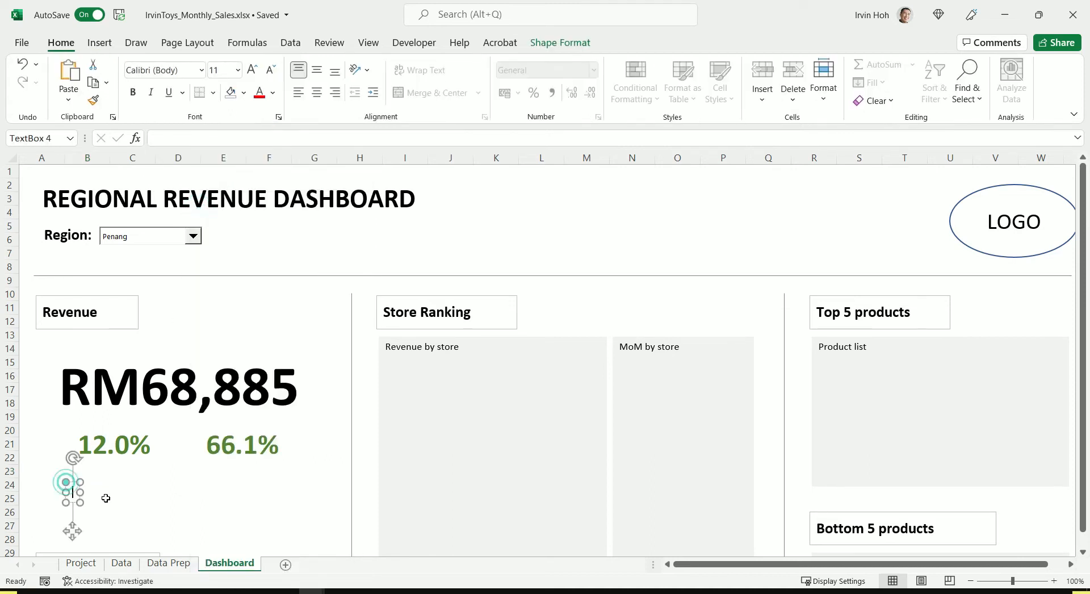
{"action": "key", "text": "ctrl+v"}
{"action": "left_click_drag", "start_coordinate": [105, 483], "coordinate": [119, 461]}
{"action": "left_click", "coordinate": [134, 93]}
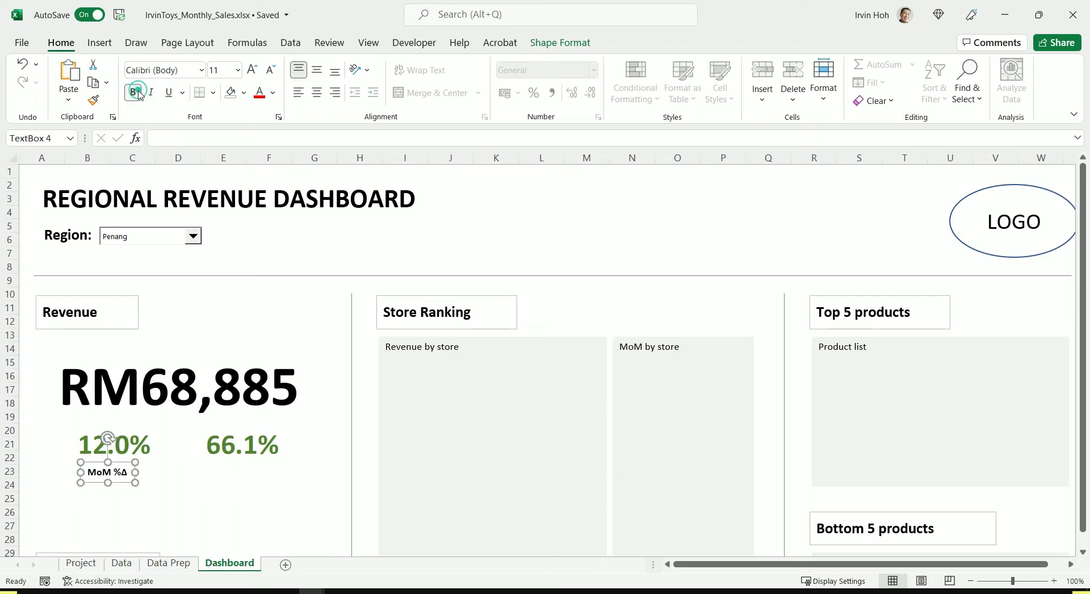
Duplicate the MoM label beneath the YoY percentage and replace its text with "YoY %Δ" copied from the Data Prep sheet.
{"action": "left_click_drag", "start_coordinate": [121, 467], "coordinate": [250, 481]}
{"action": "left_click_drag", "start_coordinate": [246, 482], "coordinate": [245, 479]}
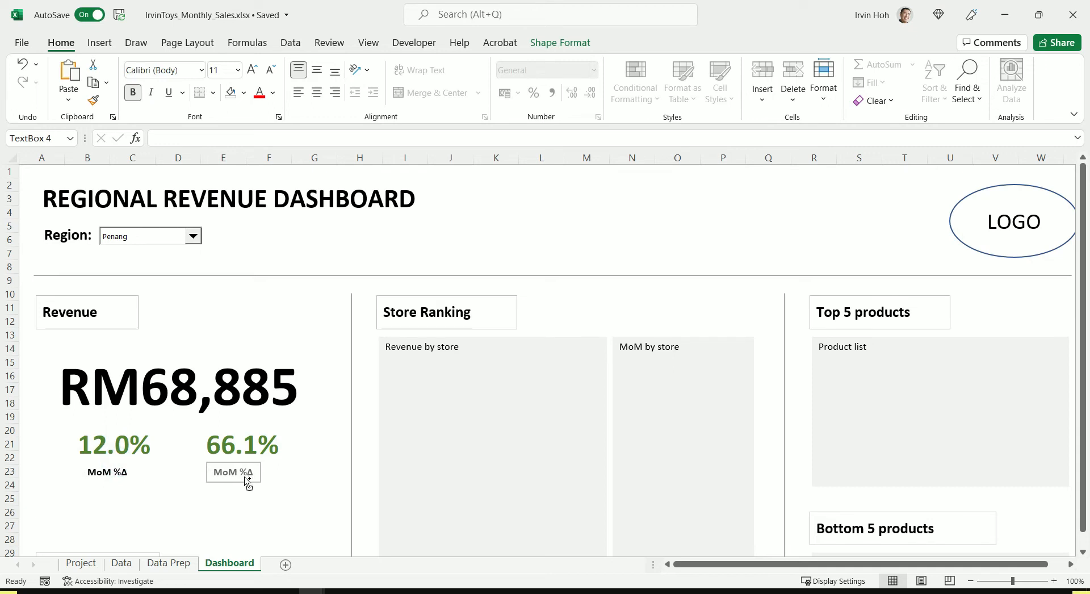
{"action": "left_click", "coordinate": [168, 562]}
{"action": "left_click", "coordinate": [299, 254]}
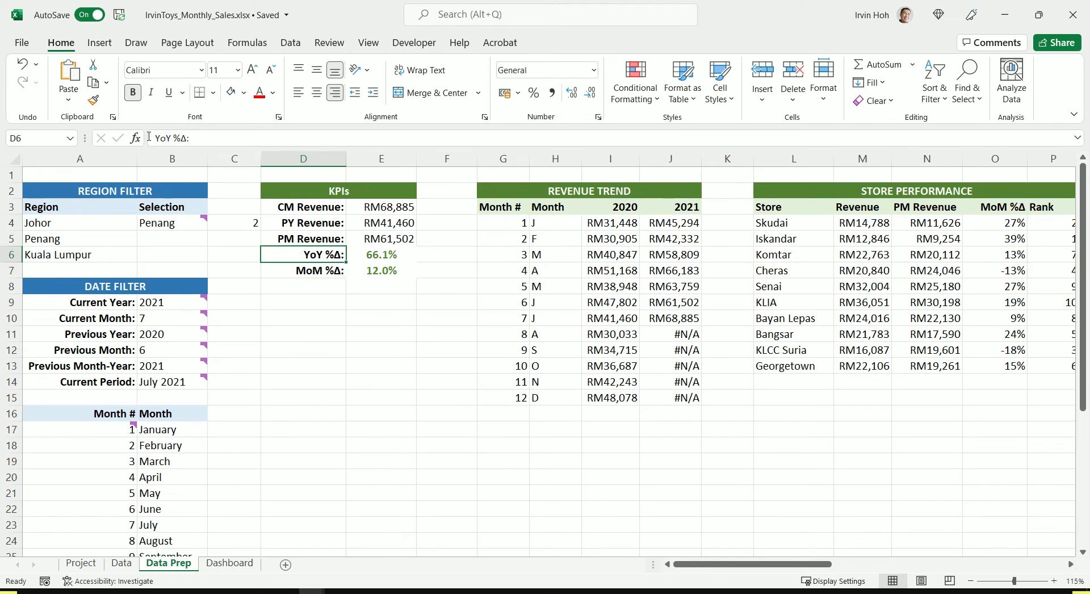
{"action": "left_click_drag", "start_coordinate": [152, 138], "coordinate": [186, 140]}
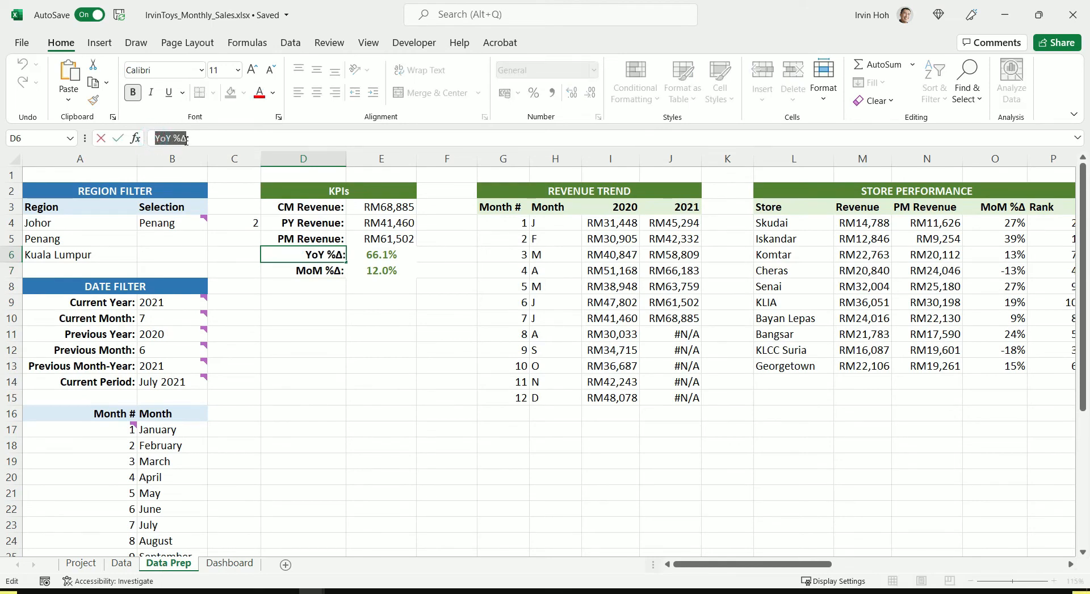
{"action": "key", "text": "Escape"}
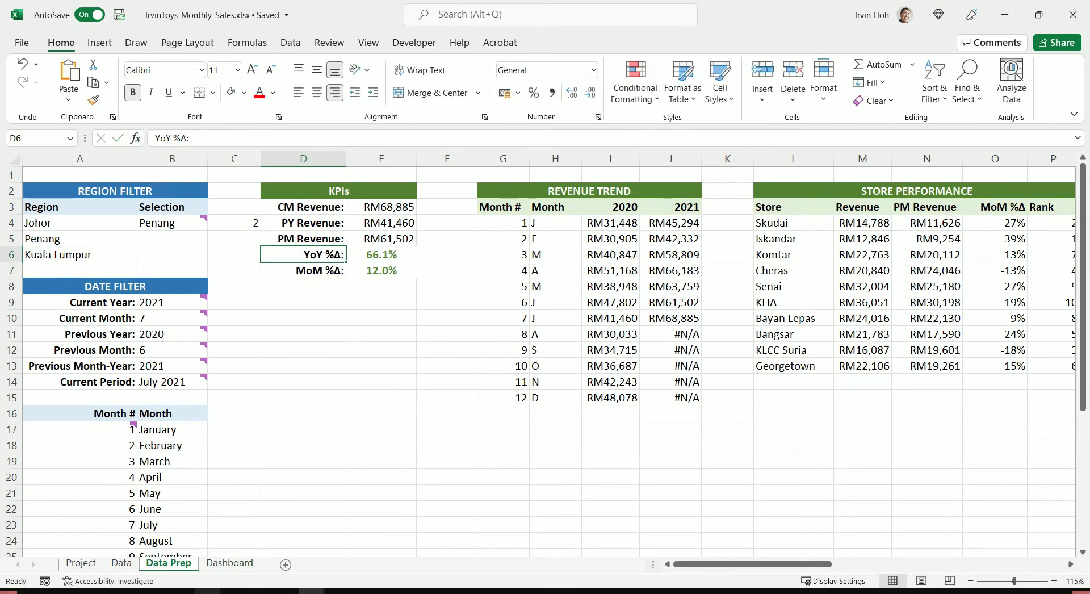
{"action": "left_click", "coordinate": [218, 563]}
{"action": "triple_click", "coordinate": [226, 470]}
{"action": "right_click", "coordinate": [226, 470]}
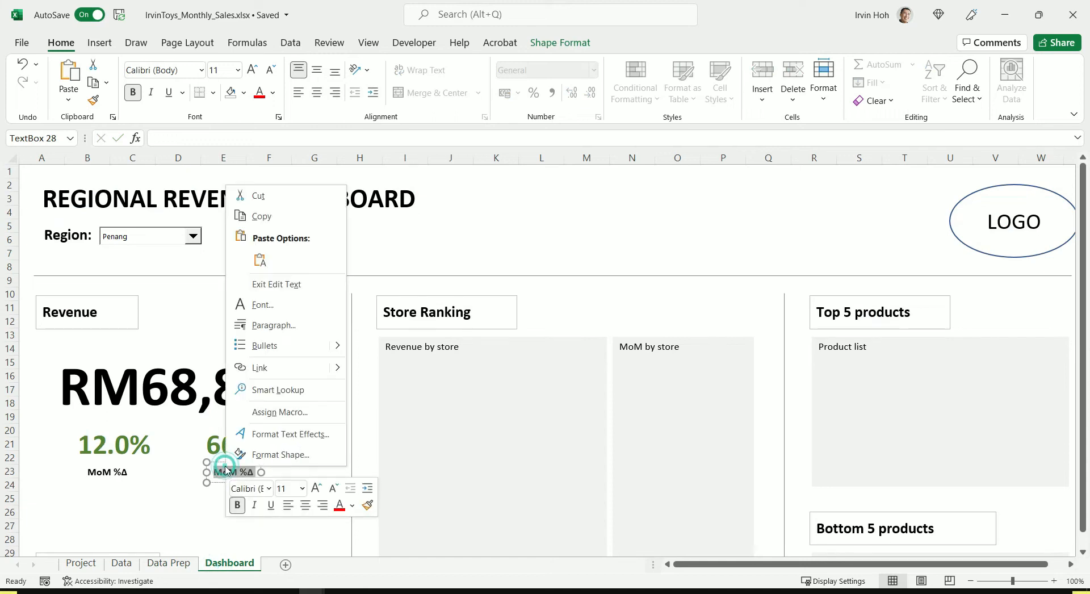
{"action": "left_click", "coordinate": [260, 260]}
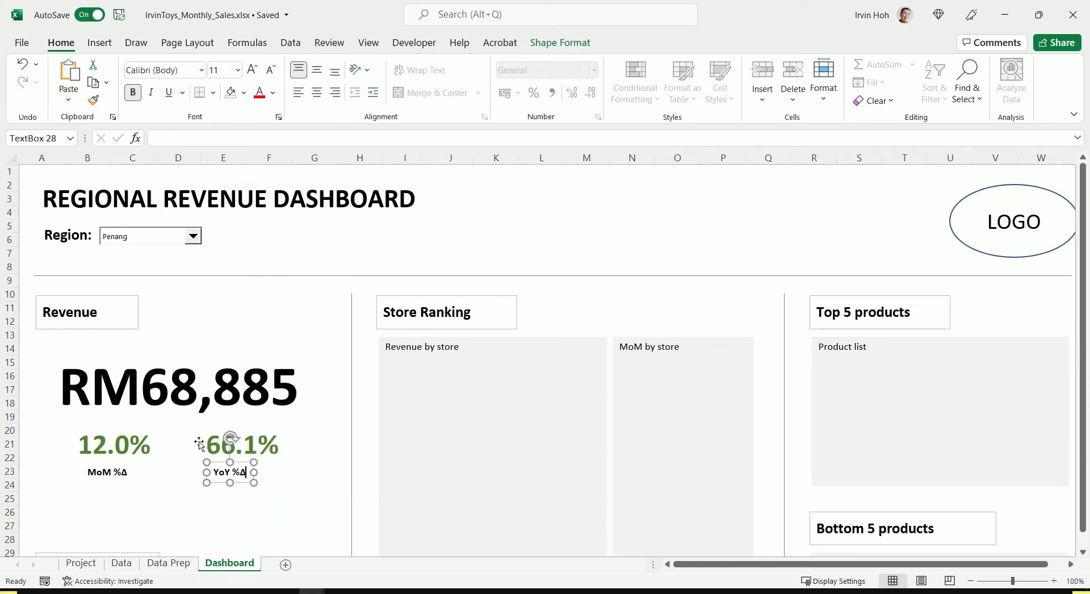
{"action": "left_click", "coordinate": [271, 424]}
Draw a straight horizontal divider line between the revenue figure and the two percentages, and duplicate the line.
{"action": "left_click", "coordinate": [355, 368]}
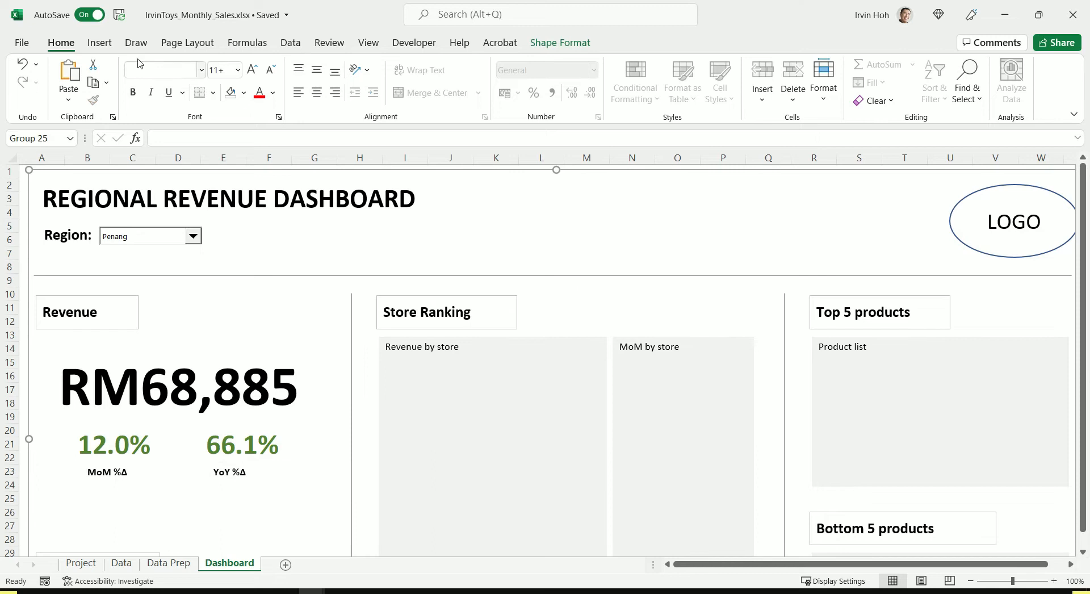
{"action": "left_click", "coordinate": [95, 43]}
{"action": "left_click", "coordinate": [181, 86]}
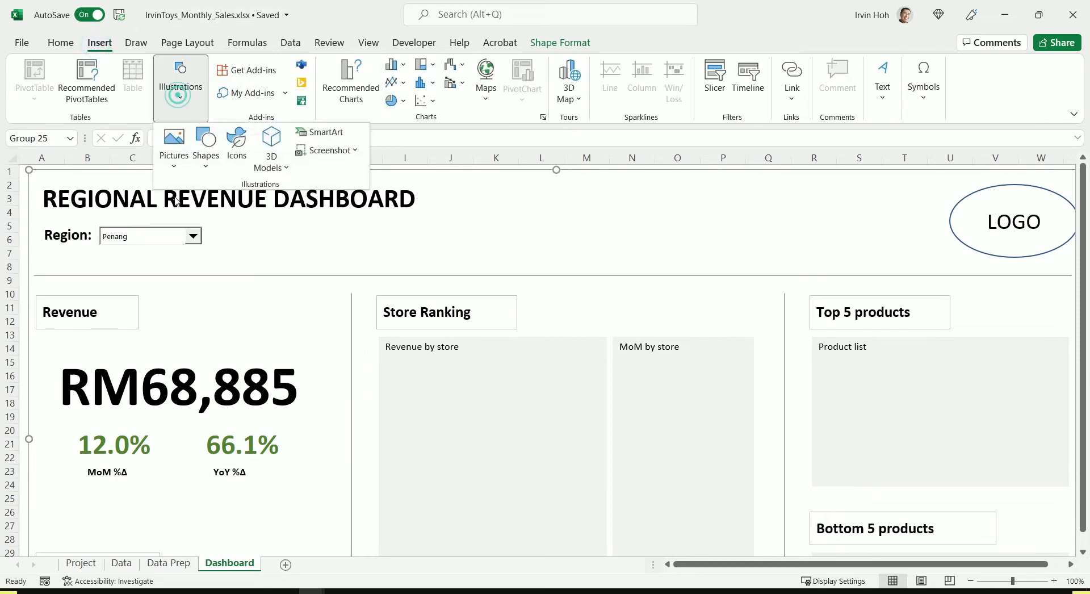
{"action": "left_click", "coordinate": [206, 167]}
{"action": "left_click", "coordinate": [227, 206]}
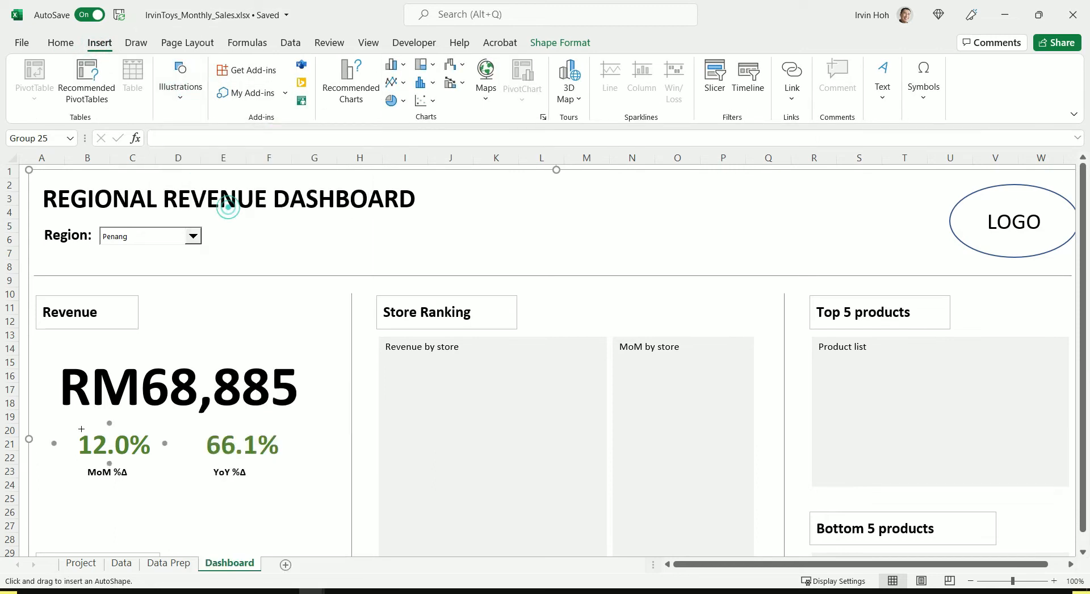
{"action": "left_click_drag", "start_coordinate": [51, 415], "coordinate": [446, 425]}
Reposition the duplicate line's endpoints to form a straight vertical divider between the MoM and YoY percentages.
{"action": "left_click_drag", "start_coordinate": [194, 422], "coordinate": [176, 427]}
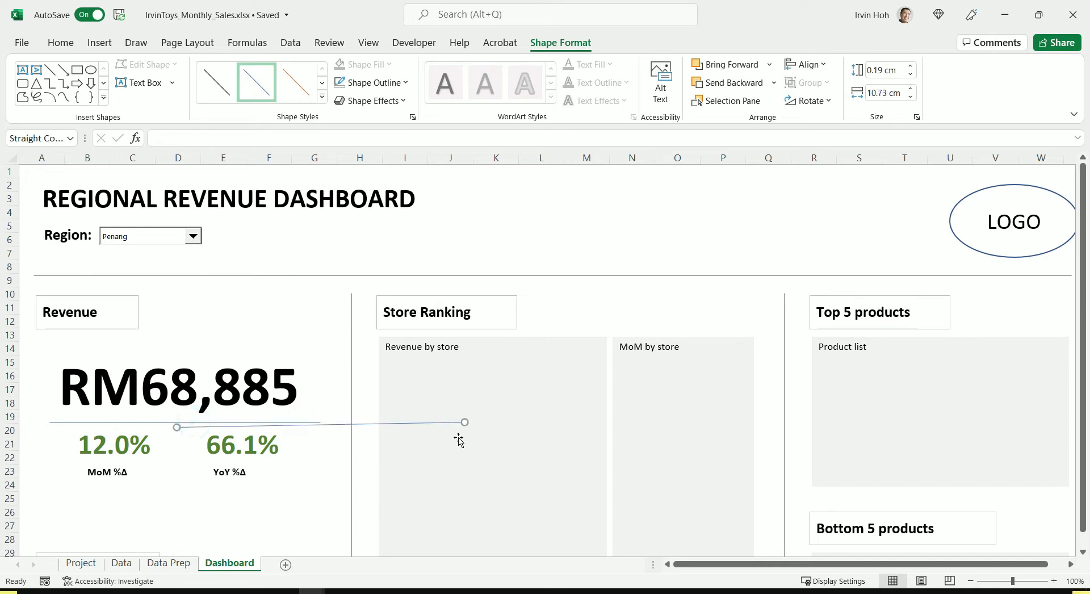
{"action": "left_click_drag", "start_coordinate": [465, 423], "coordinate": [173, 475]}
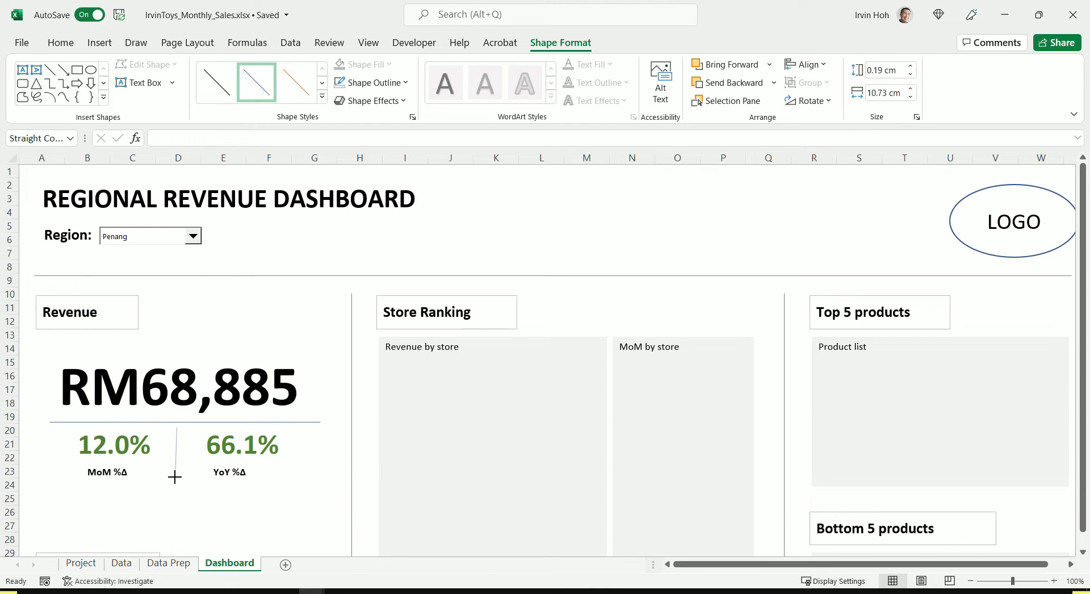
{"action": "left_click", "coordinate": [911, 97]}
Recolor the outline of both the horizontal and vertical divider lines to gray.
{"action": "left_click", "coordinate": [185, 421], "text": "shift"}
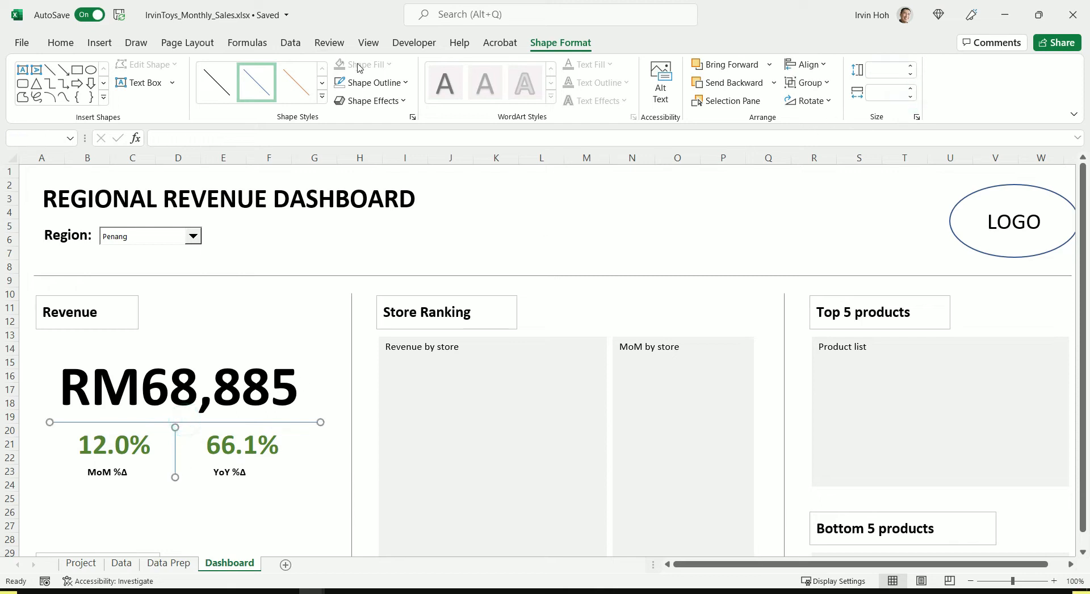
{"action": "left_click", "coordinate": [372, 82]}
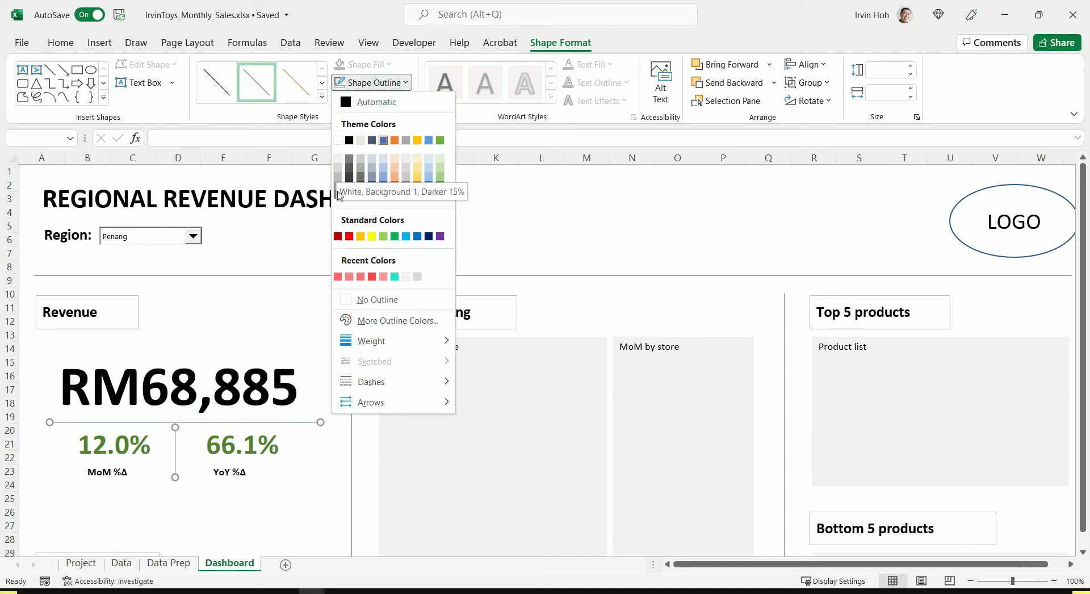
{"action": "left_click", "coordinate": [351, 162]}
{"action": "left_click", "coordinate": [314, 372]}
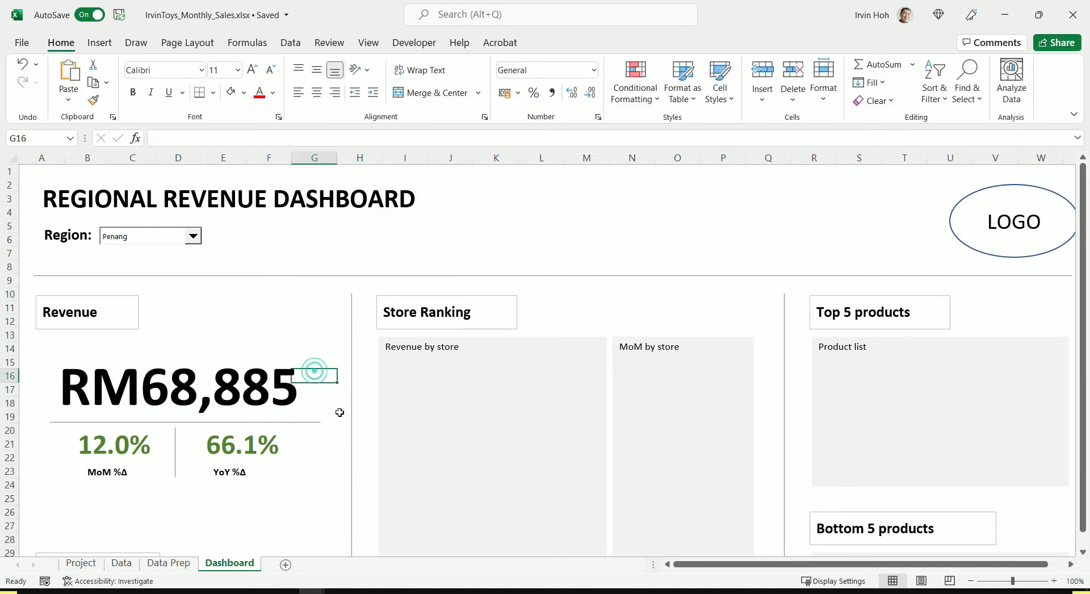
{"action": "left_click", "coordinate": [236, 346]}
{"action": "left_click", "coordinate": [237, 372]}
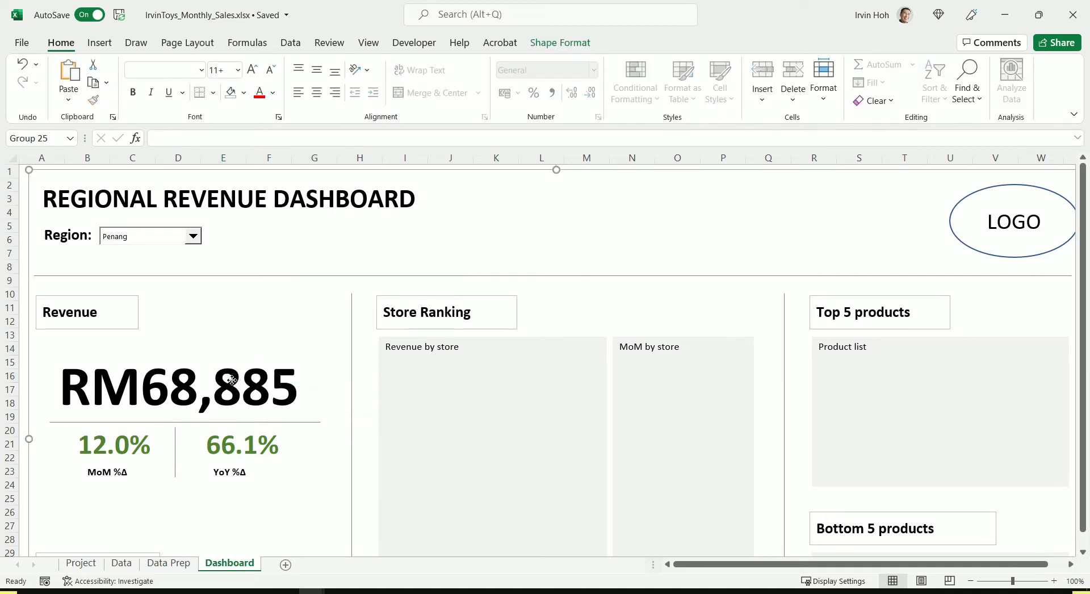
{"action": "left_click", "coordinate": [232, 379]}
{"action": "left_click", "coordinate": [122, 447]}
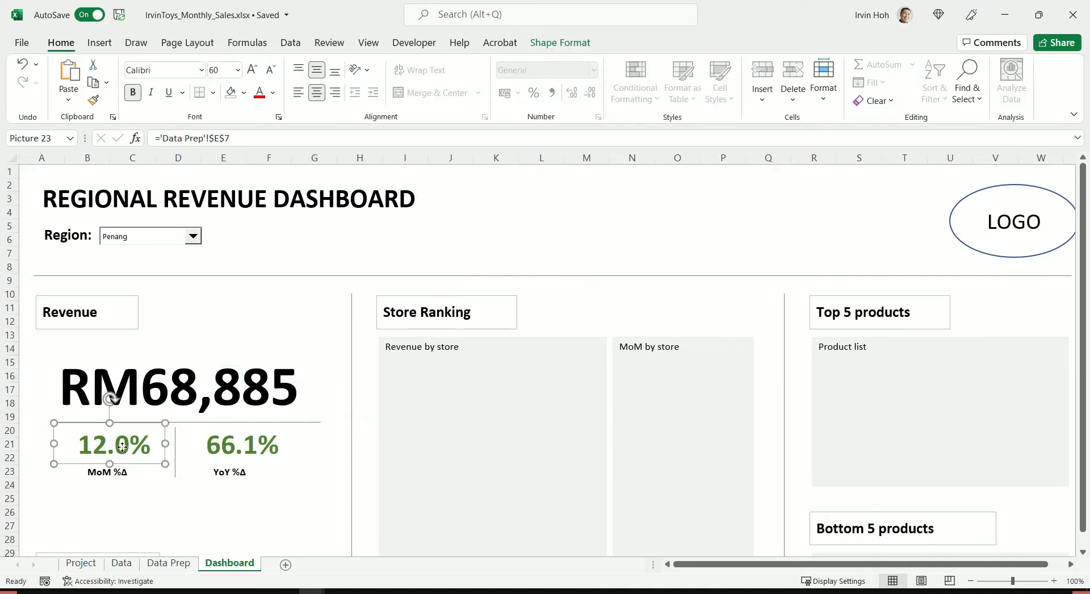
{"action": "left_click", "coordinate": [248, 459]}
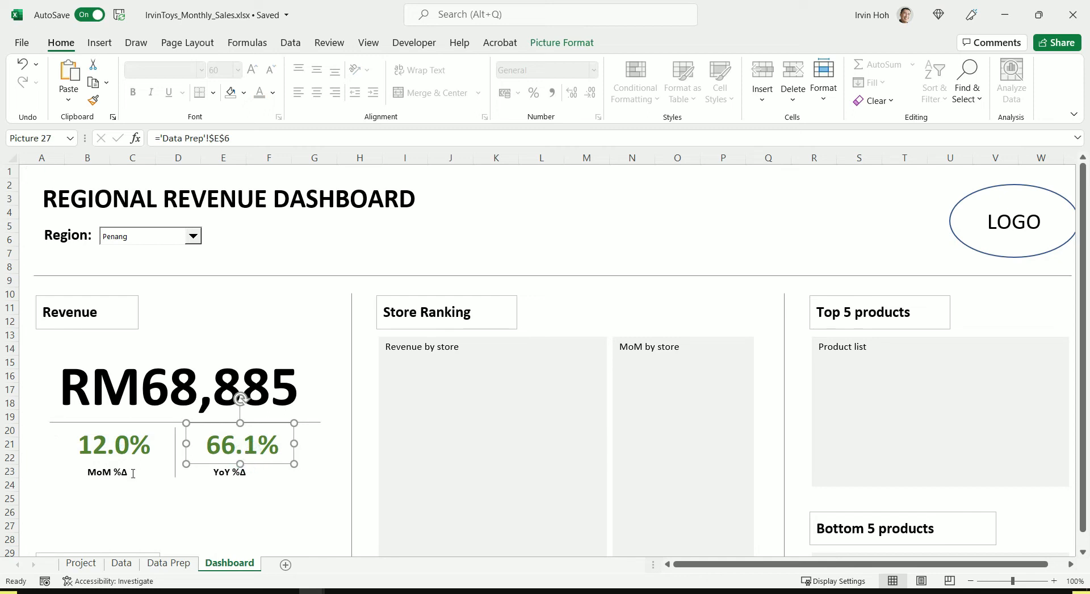
On the Data Prep sheet, insert a line chart from the Revenue Trend months and 2020 and 2021 figures in H4:J15.
{"action": "key", "text": "ctrl+Page_Up"}
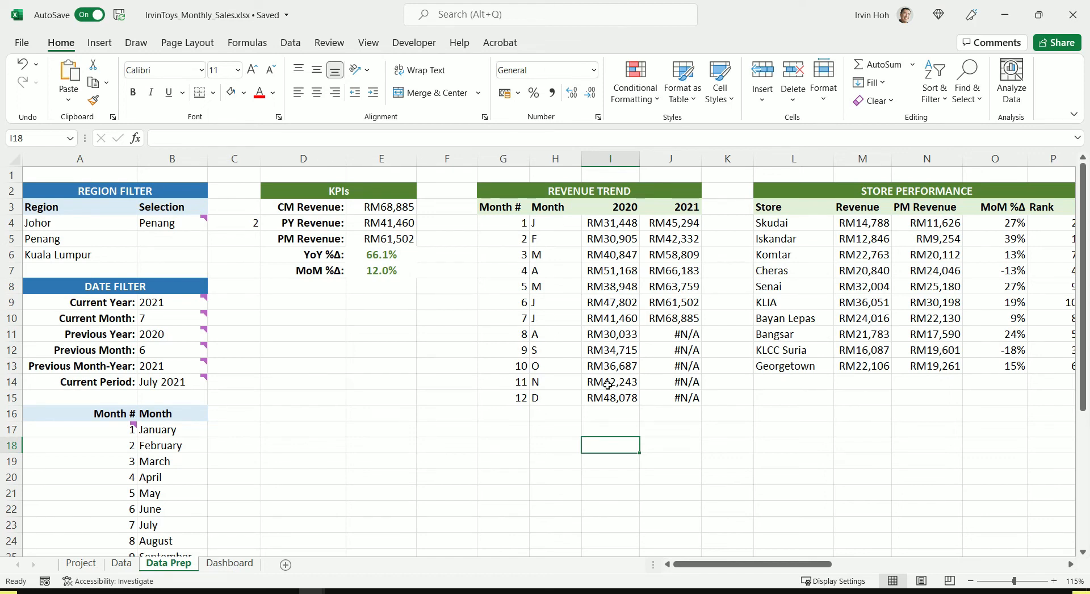
{"action": "left_click_drag", "start_coordinate": [551, 225], "coordinate": [678, 401]}
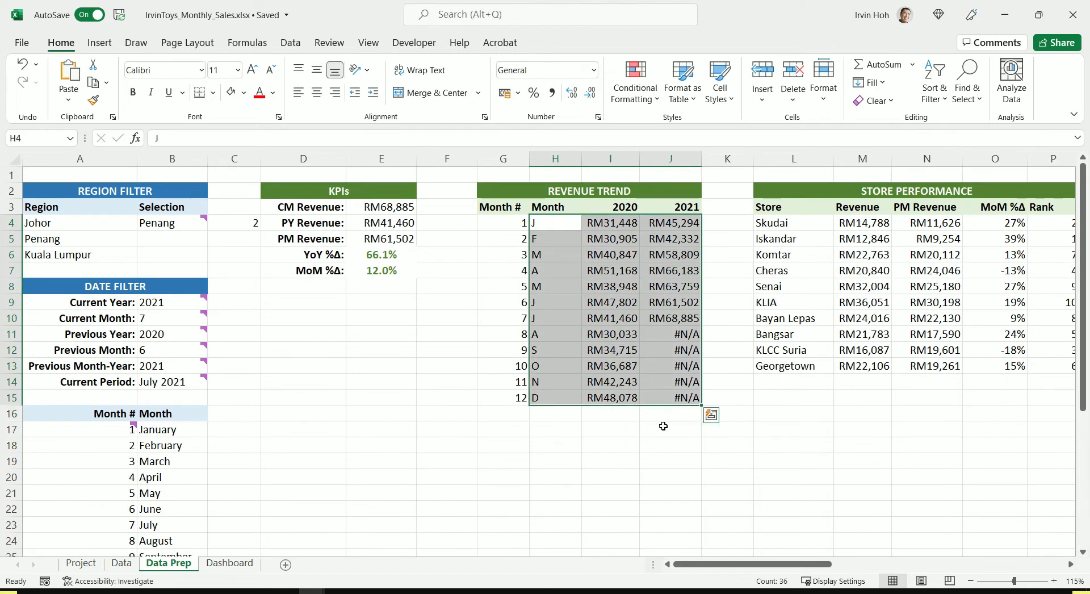
{"action": "left_click", "coordinate": [663, 425]}
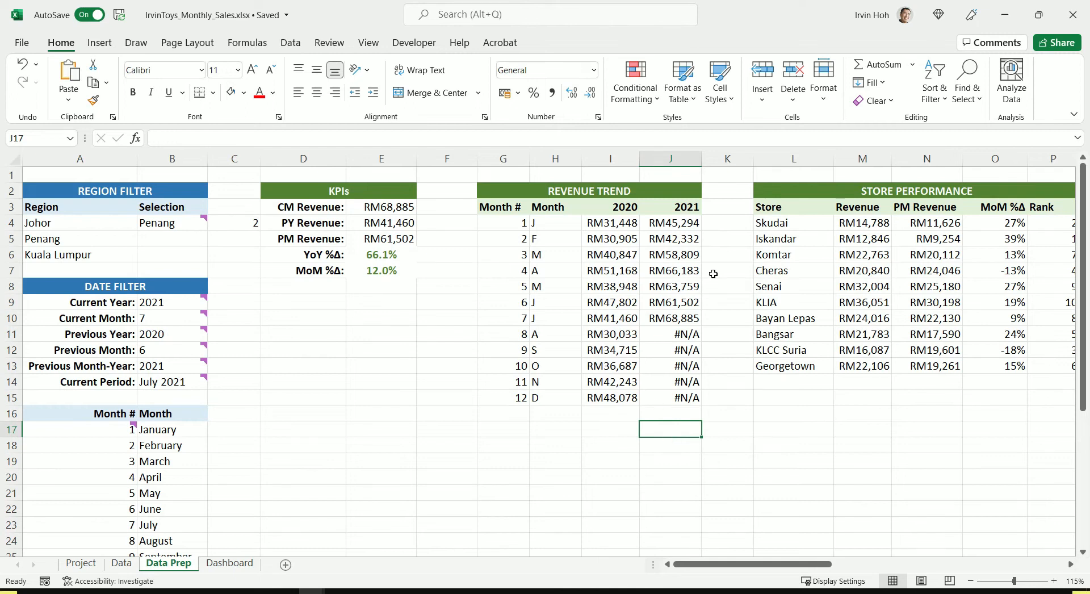
{"action": "left_click_drag", "start_coordinate": [550, 223], "coordinate": [690, 391]}
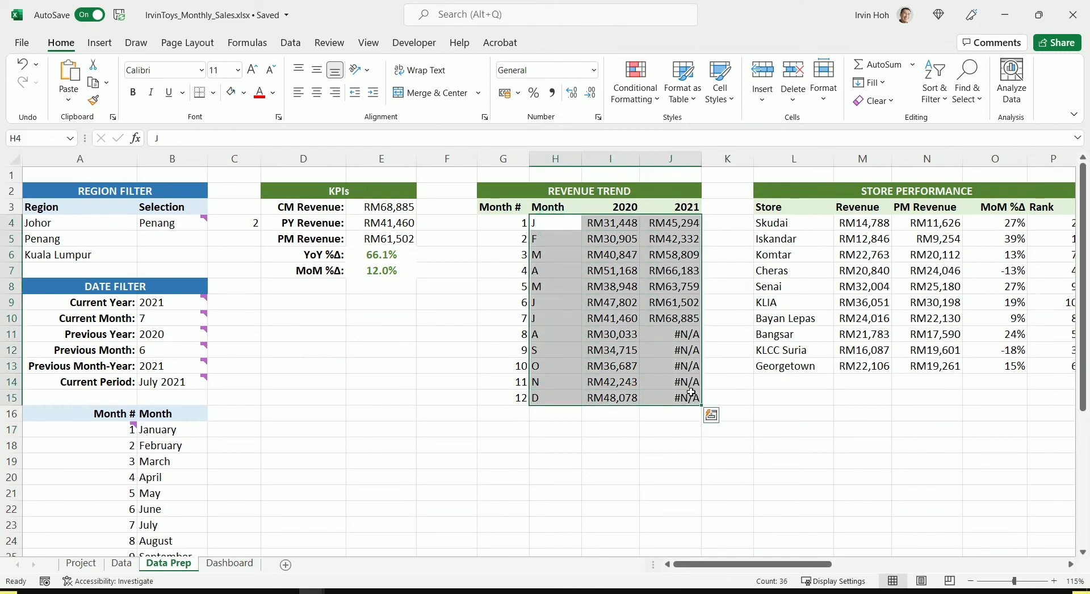
{"action": "left_click", "coordinate": [99, 43]}
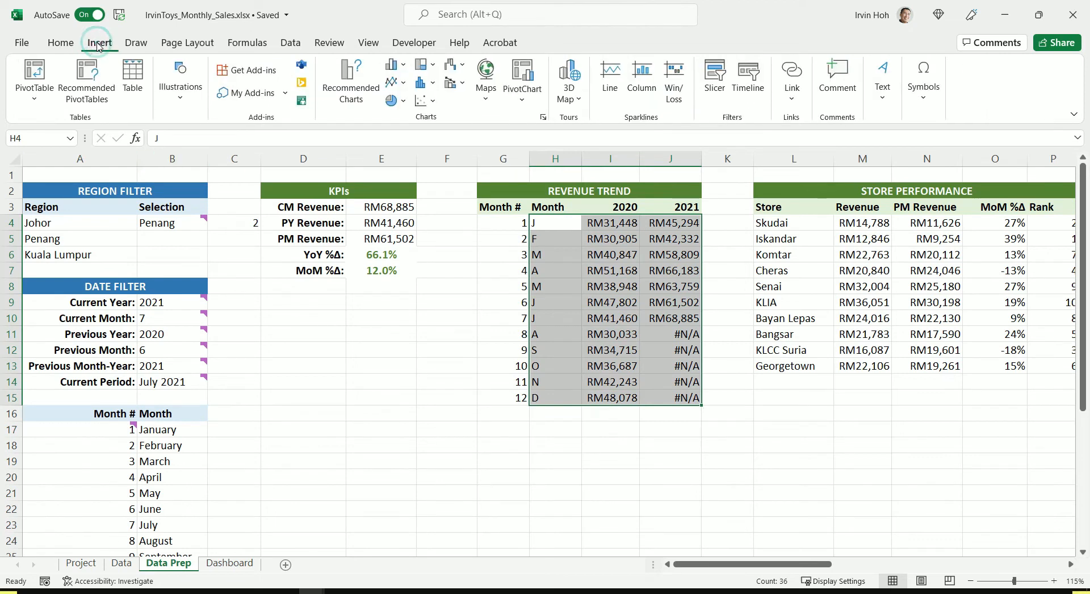
{"action": "left_click", "coordinate": [403, 84]}
{"action": "left_click", "coordinate": [410, 139]}
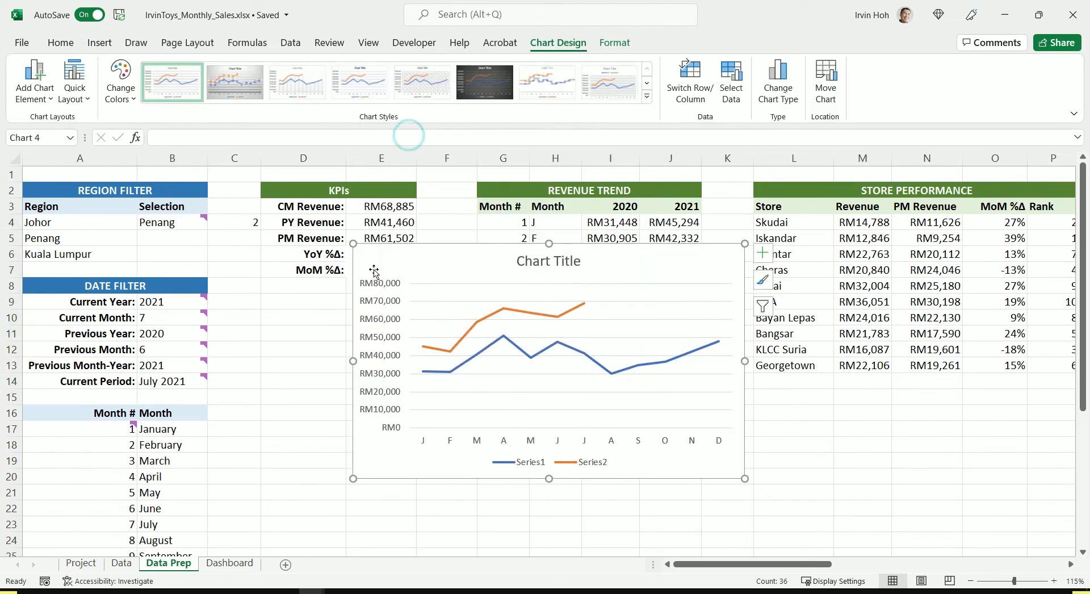
Move the line chart below the Revenue Trend table and delete its chart title.
{"action": "left_click_drag", "start_coordinate": [634, 261], "coordinate": [662, 431]}
{"action": "scroll", "coordinate": [661, 429], "scroll_direction": "down", "scroll_amount": 3}
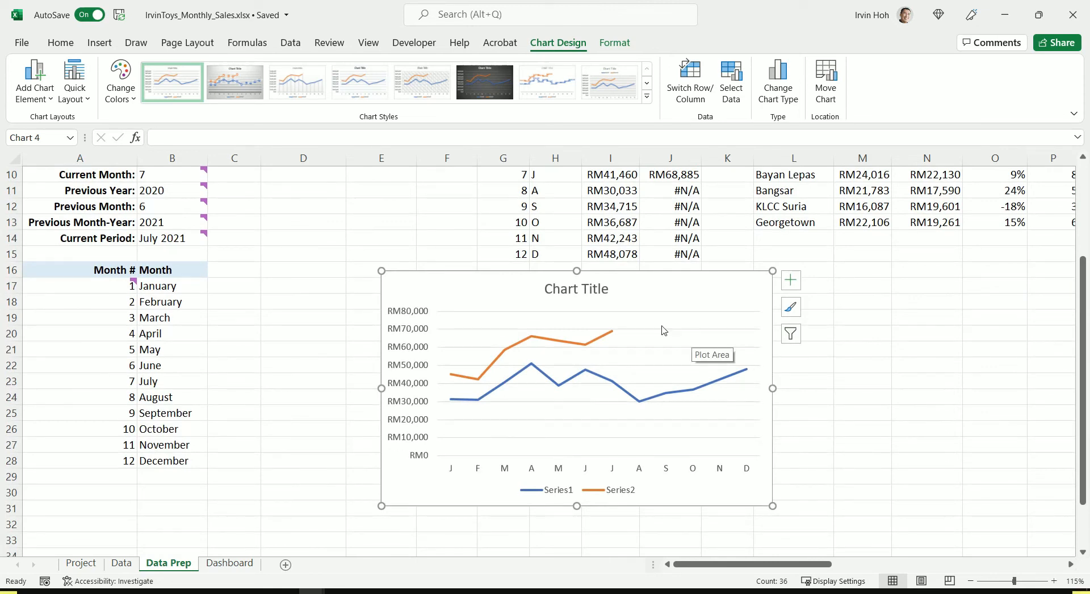
{"action": "left_click", "coordinate": [599, 292]}
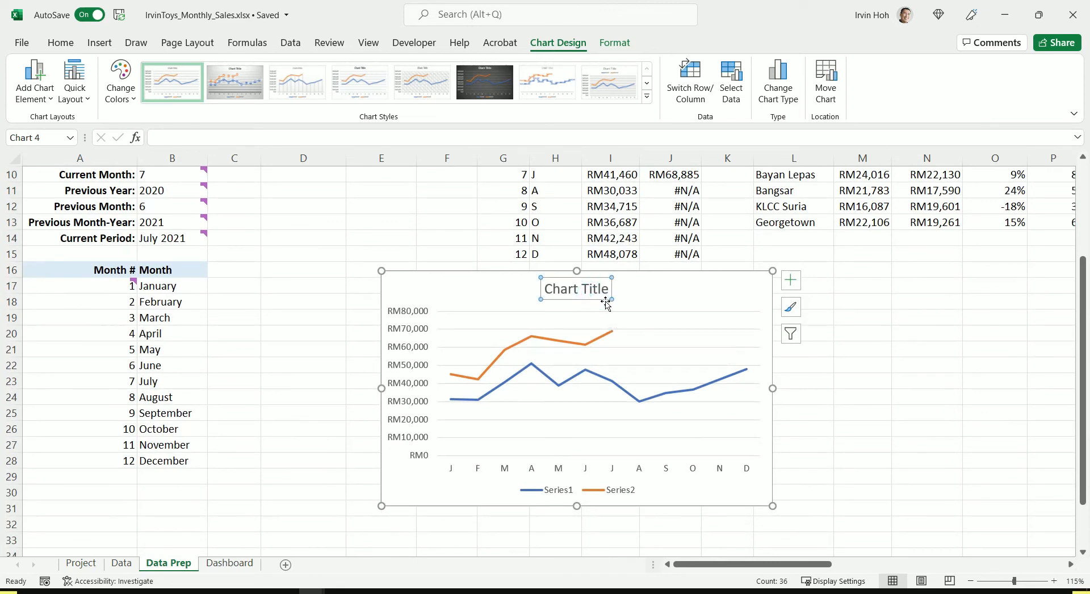
{"action": "key", "text": "Delete"}
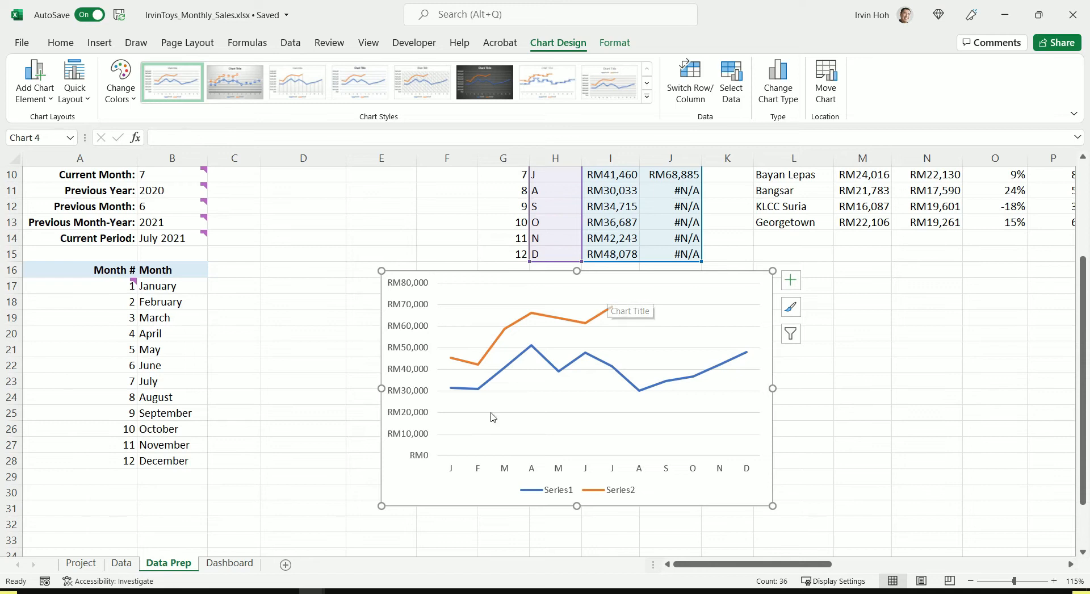
Apply the custom number format RM#,##0,"K" to the line chart's vertical axis.
{"action": "left_click", "coordinate": [409, 289]}
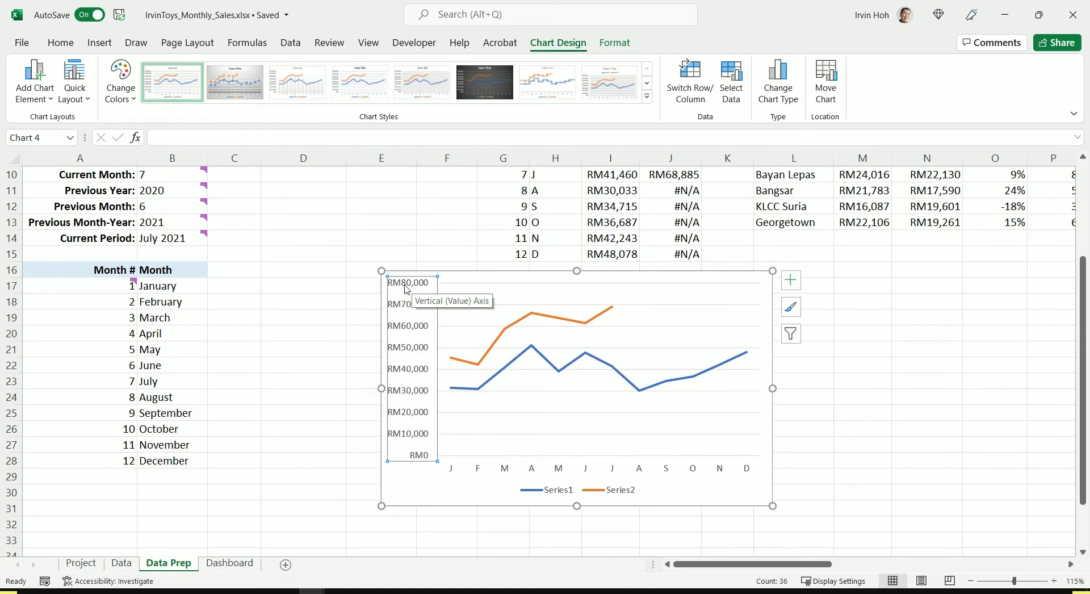
{"action": "right_click", "coordinate": [406, 290]}
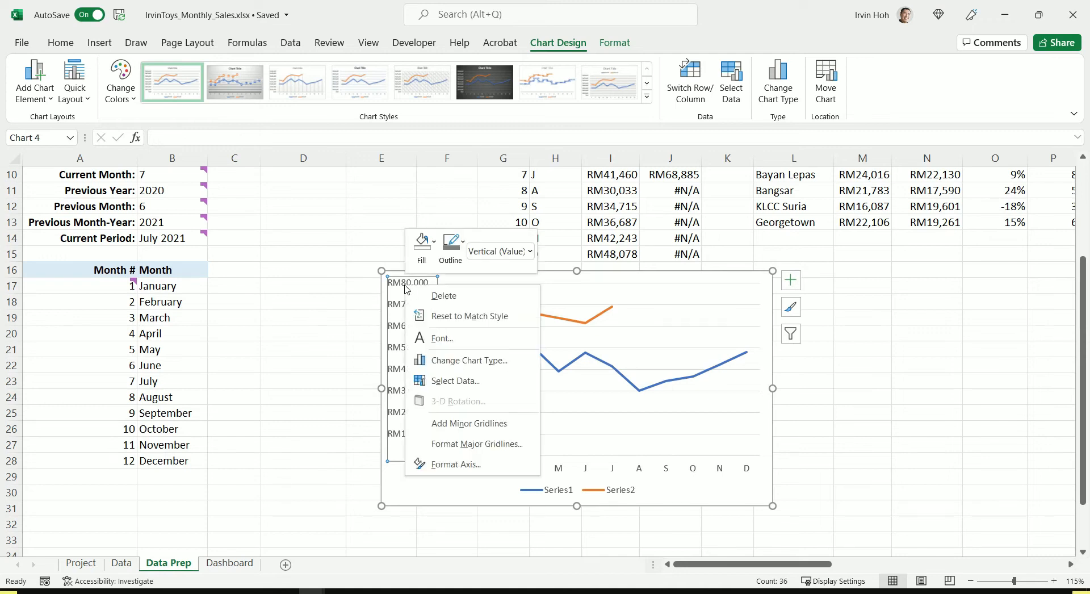
{"action": "left_click", "coordinate": [488, 463]}
{"action": "left_click", "coordinate": [929, 554]}
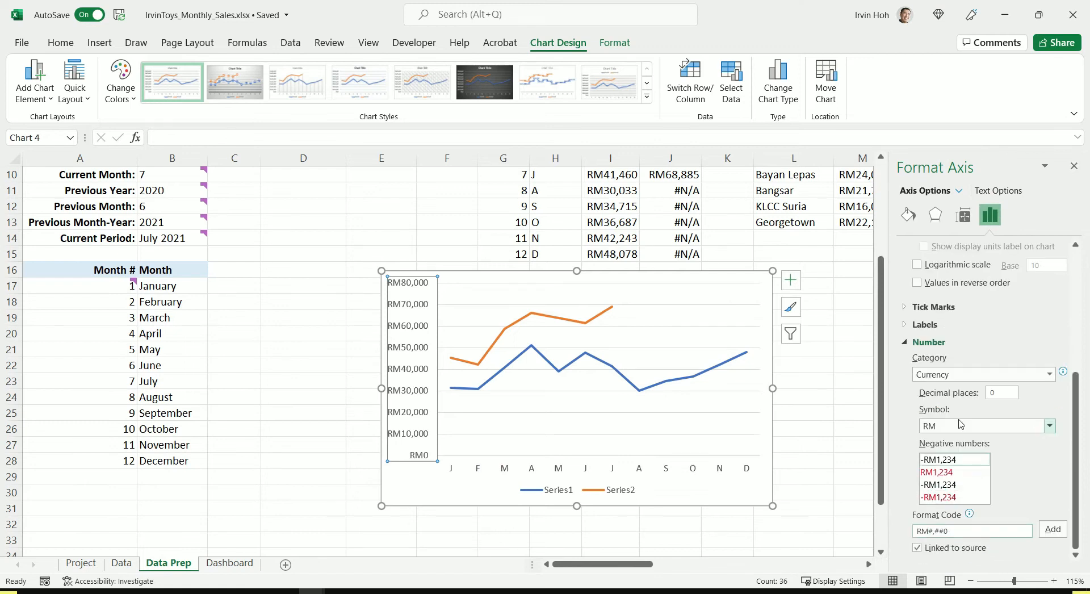
{"action": "left_click", "coordinate": [975, 532]}
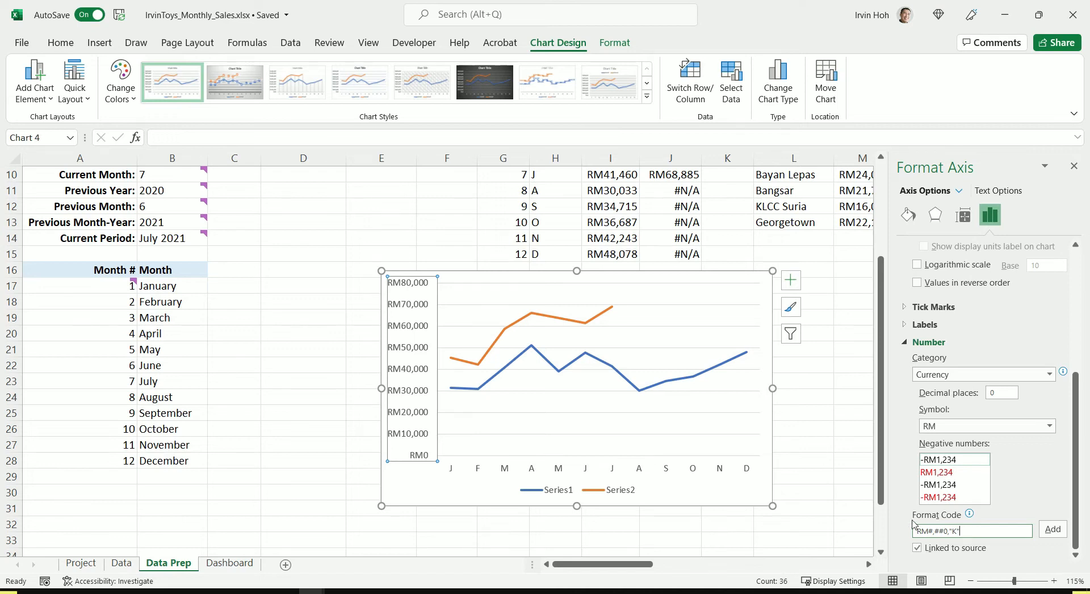
{"action": "left_click", "coordinate": [1050, 533]}
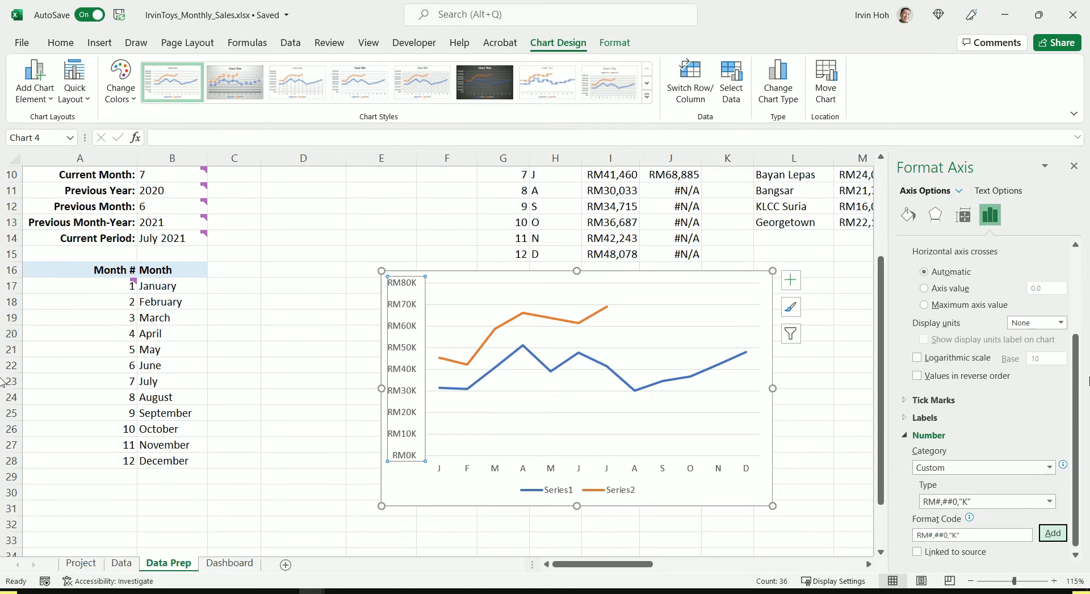
Set the major unit of the line chart's vertical axis to 20000.
{"action": "scroll", "coordinate": [1043, 329], "scroll_direction": "up", "scroll_amount": 3}
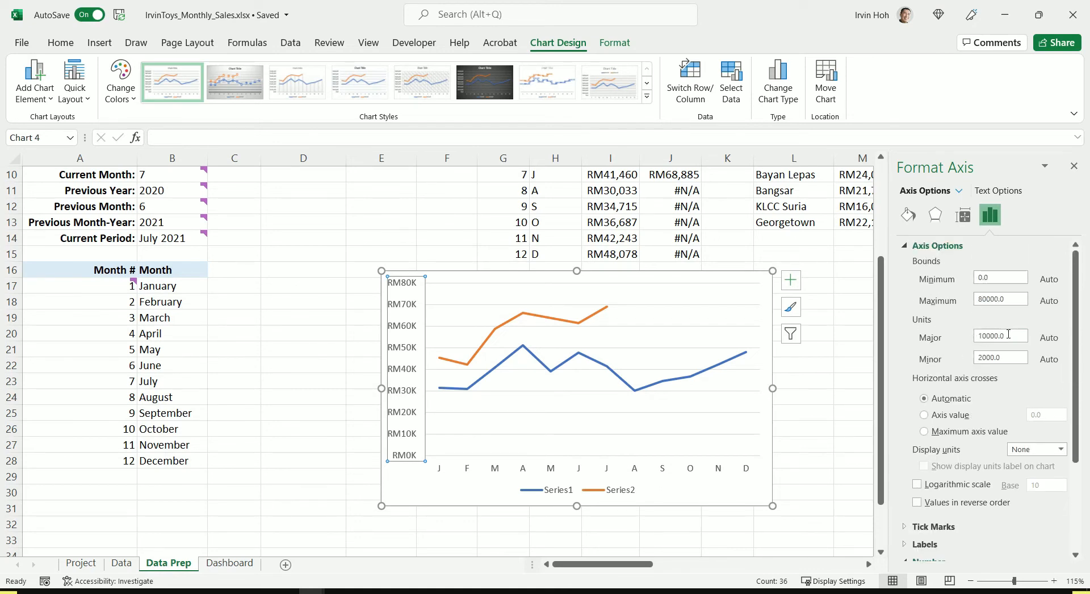
{"action": "left_click", "coordinate": [984, 336]}
{"action": "key", "text": "BackSpace"}
{"action": "left_click", "coordinate": [1000, 299]}
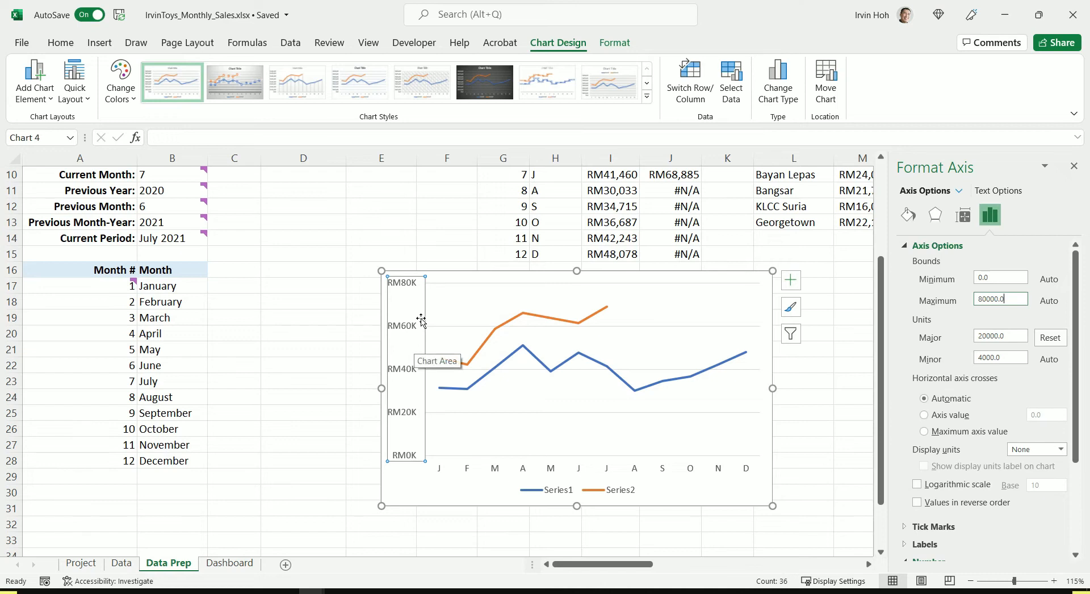
Delete the horizontal major gridlines from the line chart.
{"action": "left_click", "coordinate": [704, 504]}
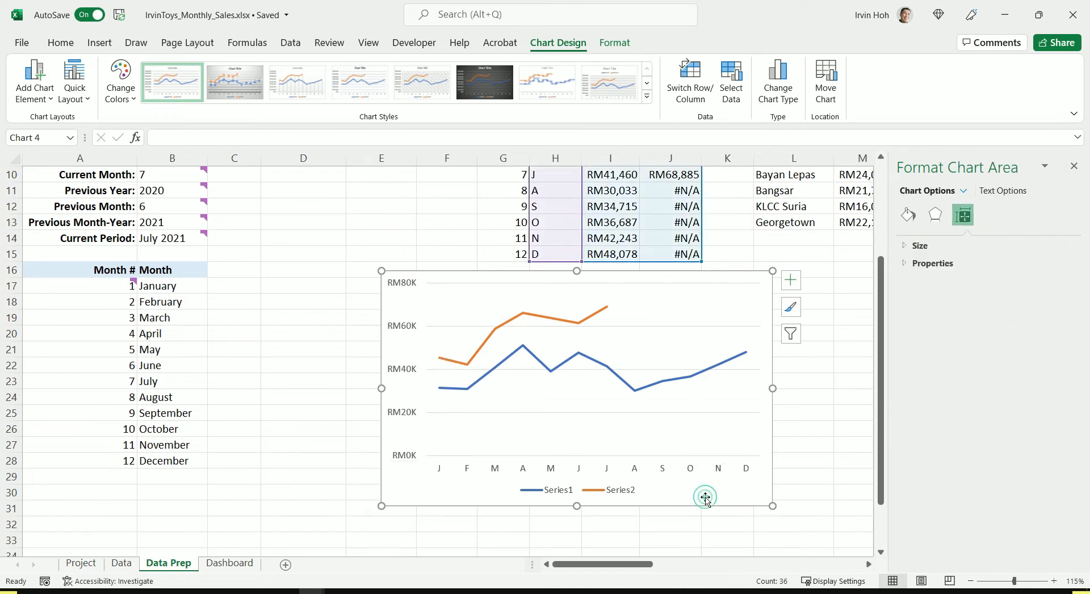
{"action": "left_click", "coordinate": [642, 329]}
{"action": "left_click", "coordinate": [646, 326]}
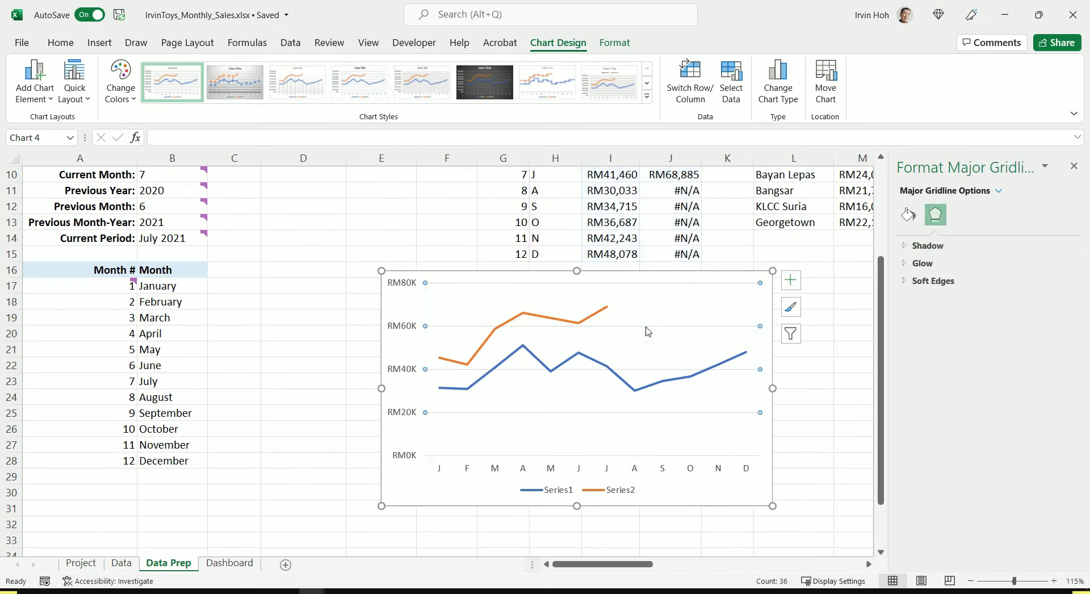
{"action": "left_click", "coordinate": [570, 351]}
Give the line chart's vertical axis a solid gray line.
{"action": "left_click", "coordinate": [412, 329]}
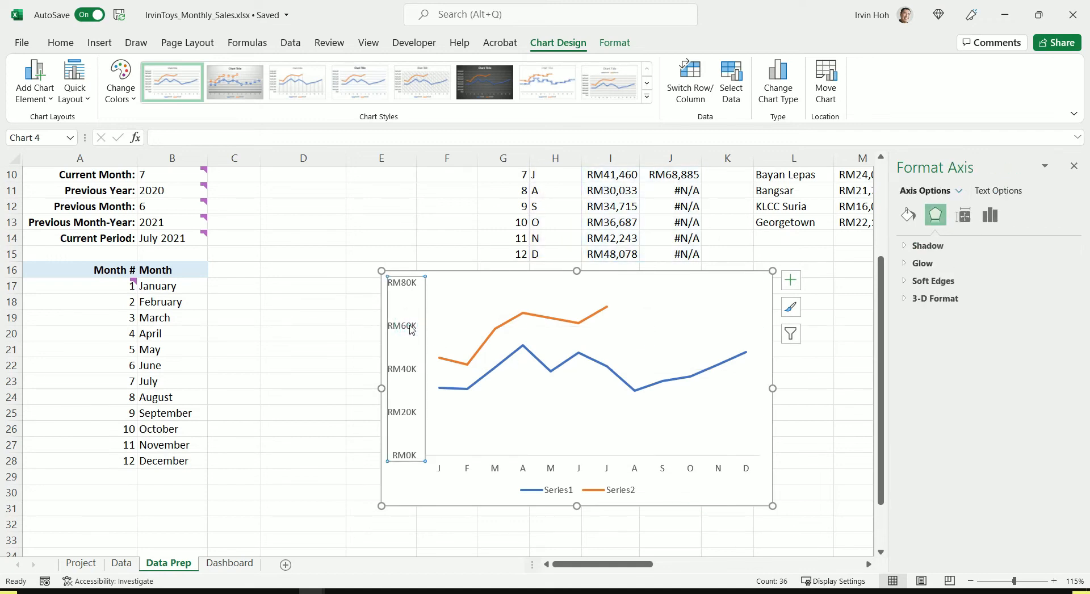
{"action": "right_click", "coordinate": [411, 329]}
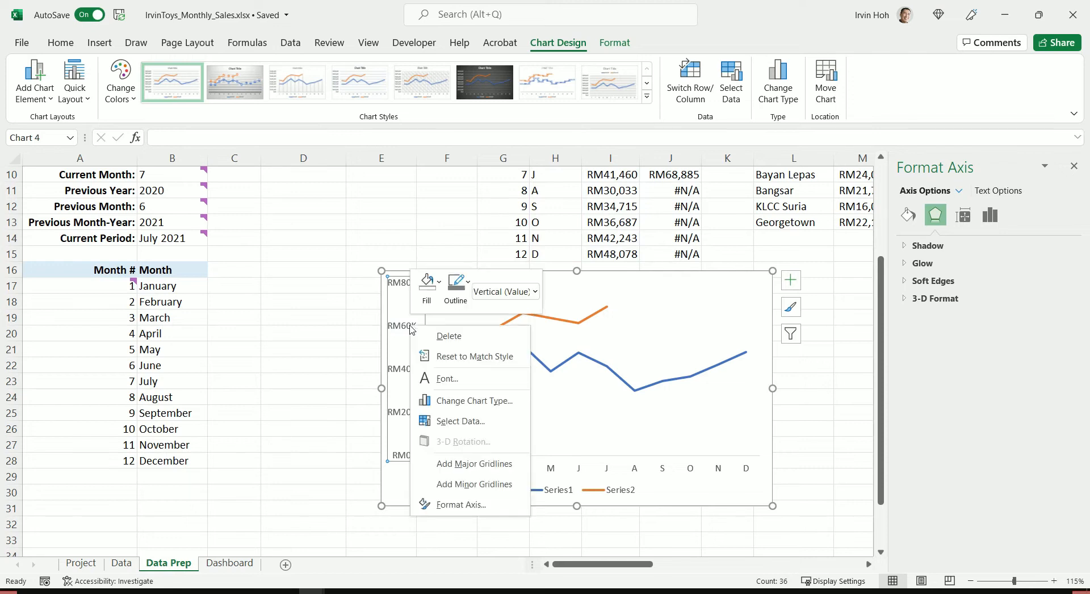
{"action": "left_click", "coordinate": [468, 504]}
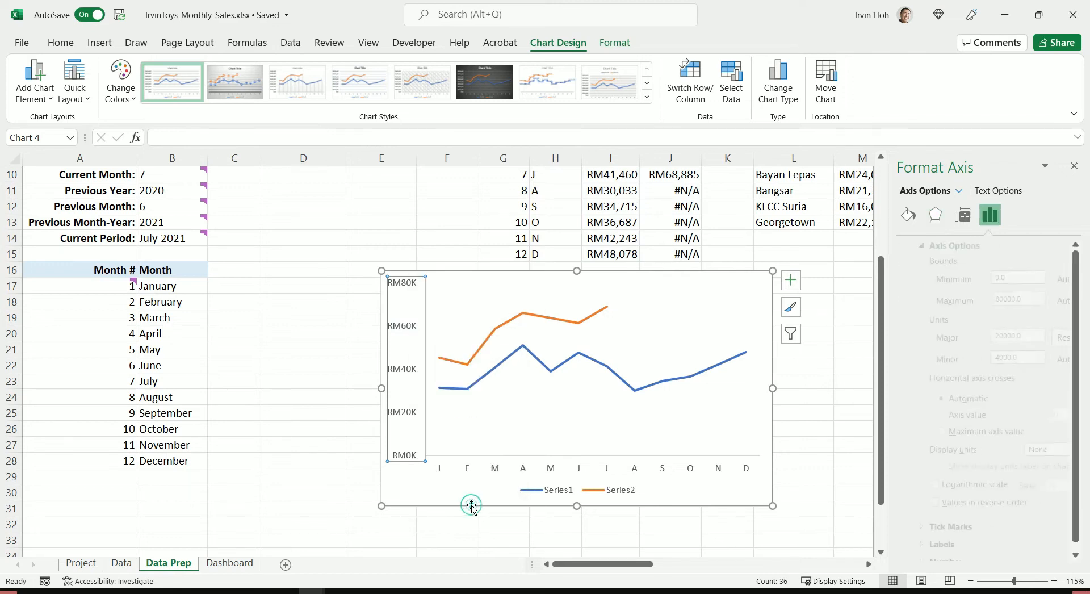
{"action": "left_click", "coordinate": [909, 215]}
{"action": "left_click", "coordinate": [915, 264]}
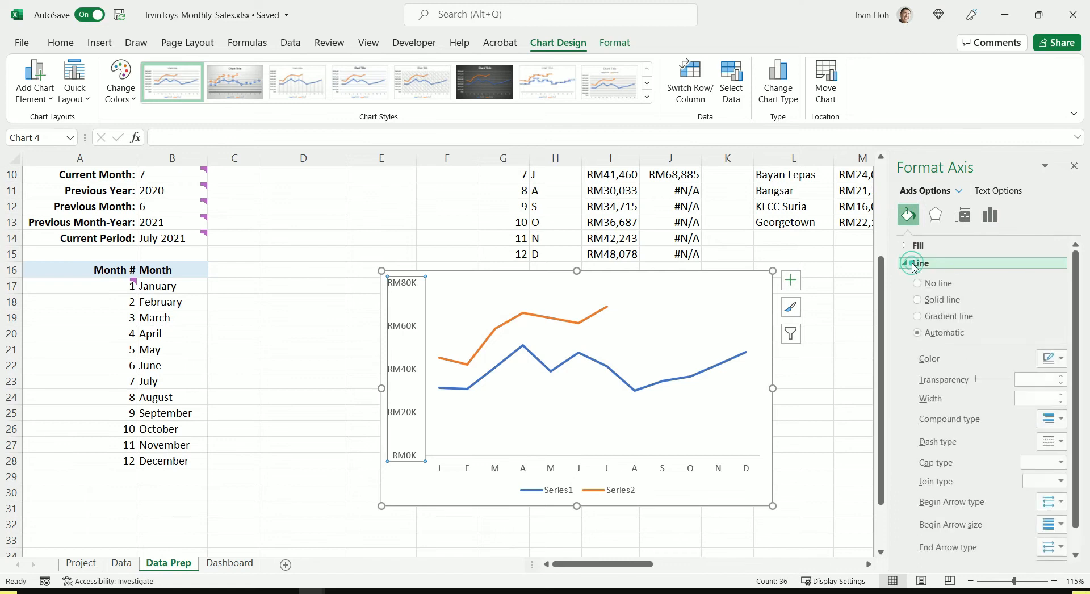
{"action": "left_click", "coordinate": [1061, 359]}
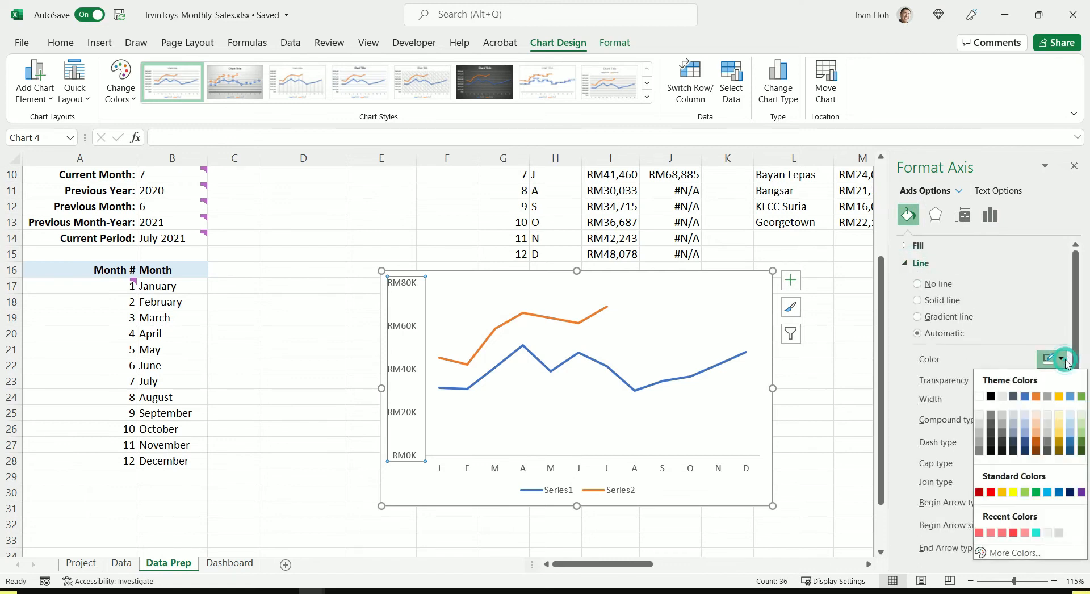
{"action": "left_click", "coordinate": [978, 439]}
{"action": "left_click", "coordinate": [626, 431]}
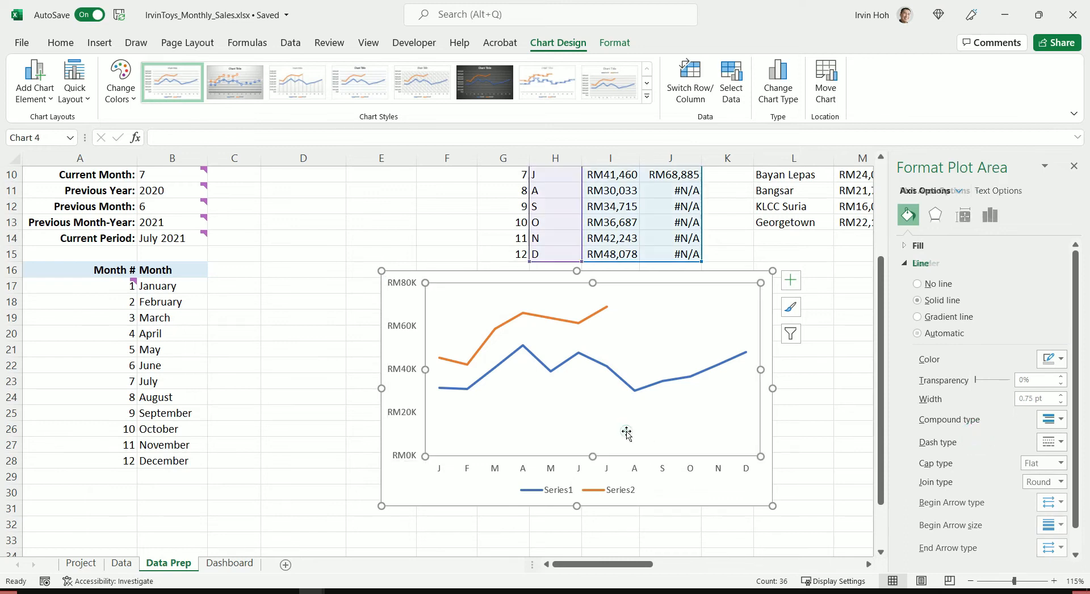
{"action": "left_click", "coordinate": [459, 487]}
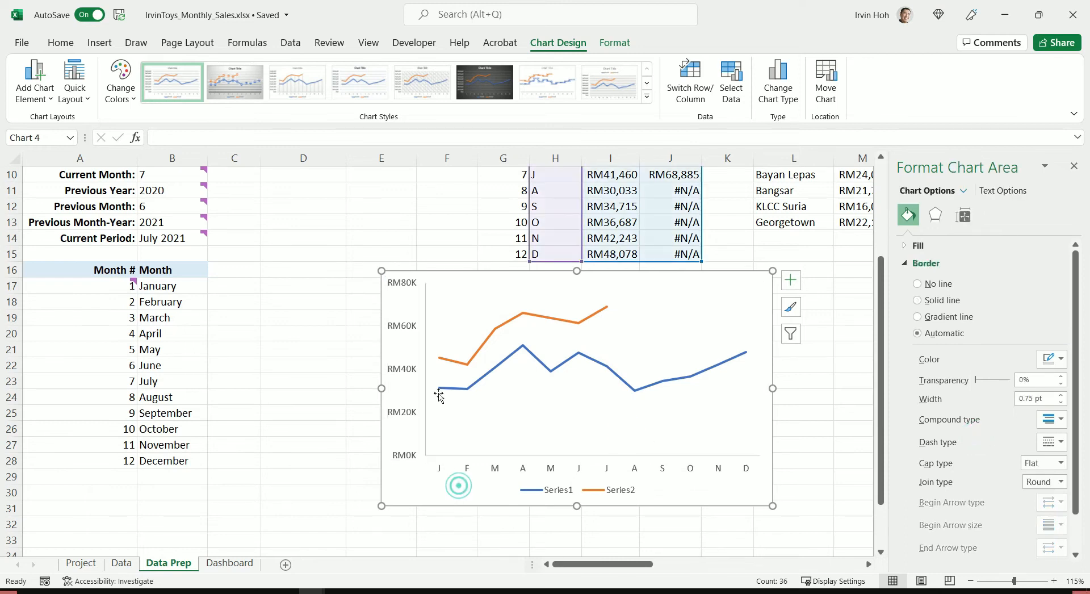
Set the vertical axis's major tick marks to the Cross type.
{"action": "left_click", "coordinate": [413, 421]}
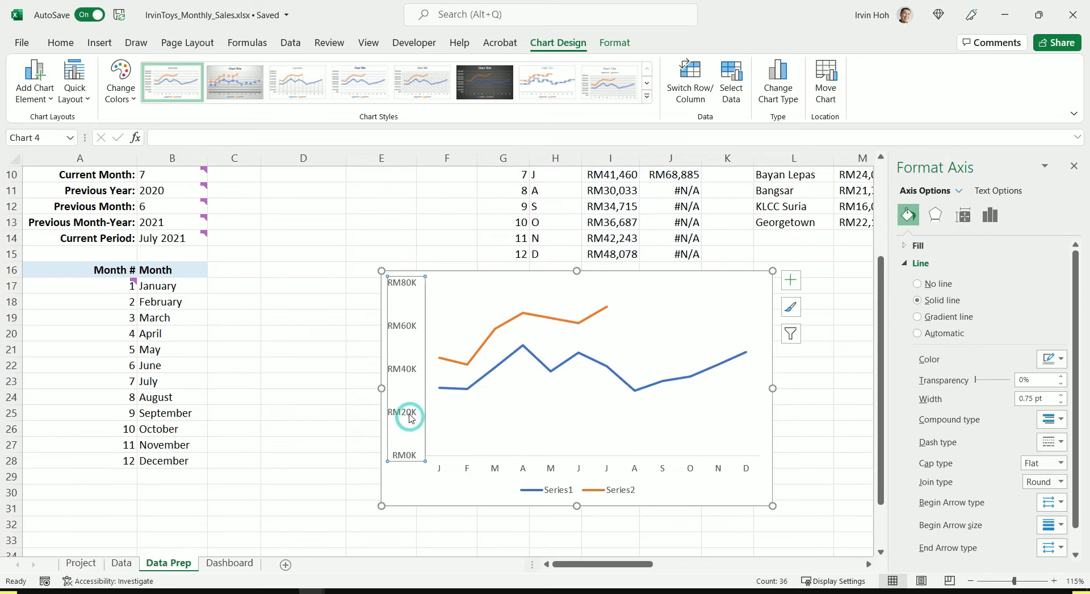
{"action": "right_click", "coordinate": [411, 416]}
{"action": "left_click", "coordinate": [431, 403]}
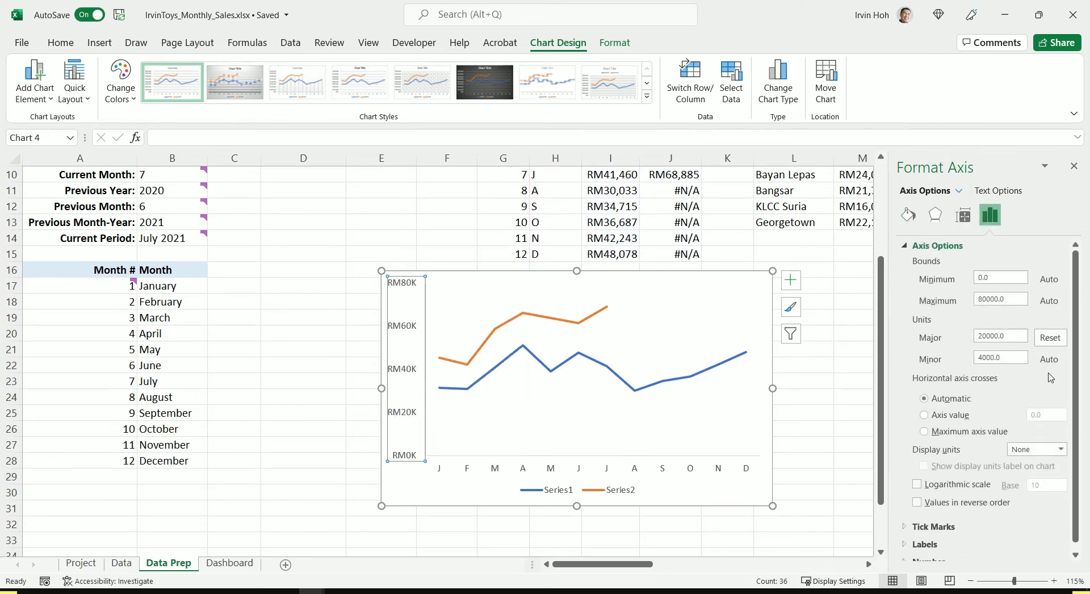
{"action": "left_click", "coordinate": [925, 521]}
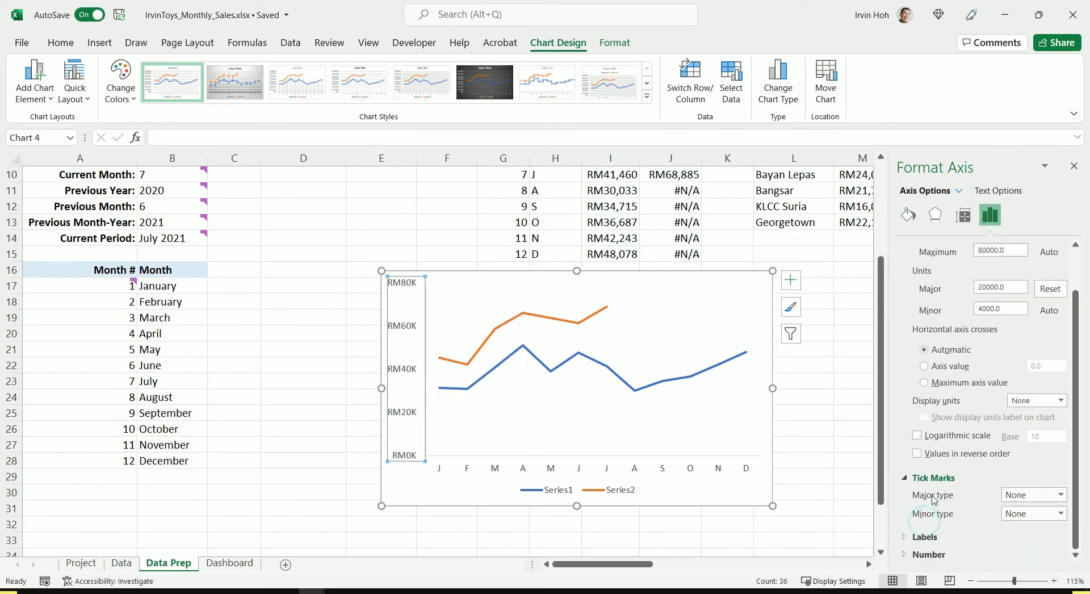
{"action": "left_click", "coordinate": [1060, 495]}
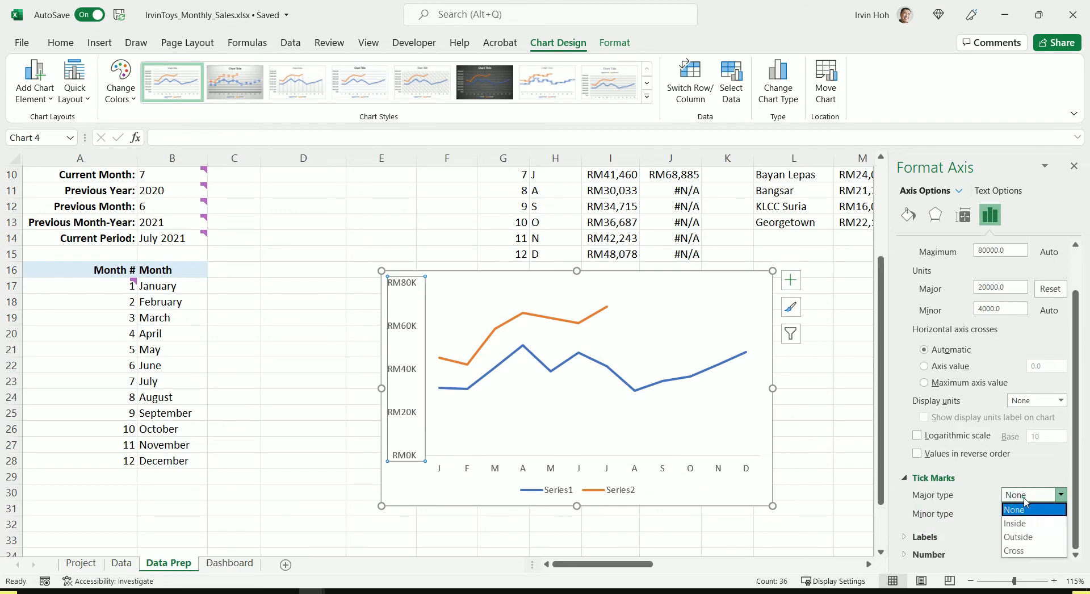
{"action": "left_click", "coordinate": [1032, 549]}
{"action": "left_click", "coordinate": [447, 489]}
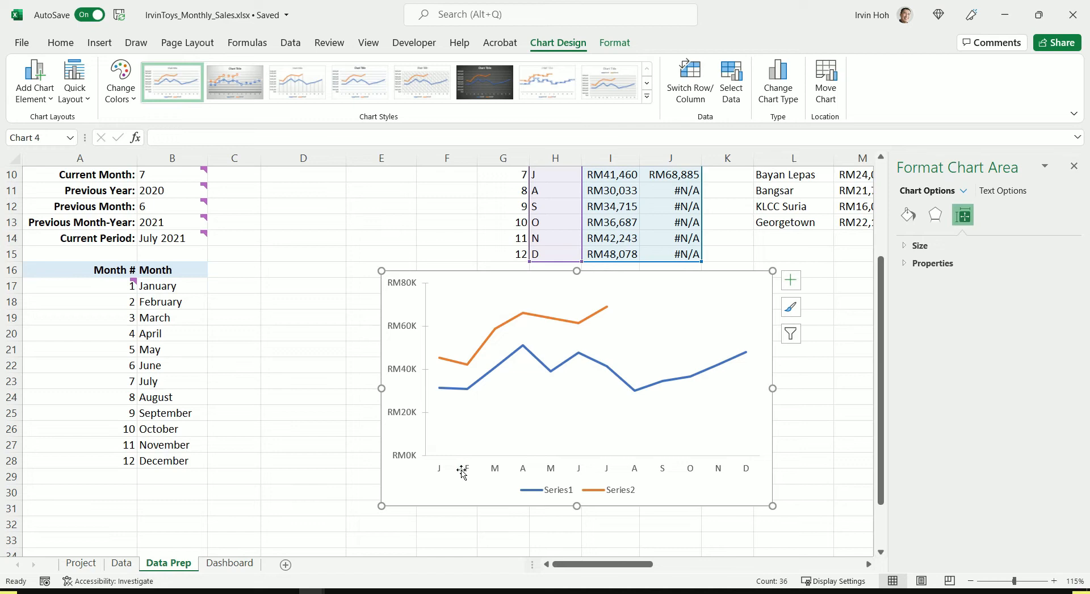
Set the major tick marks of the line chart's horizontal axis to the Cross type.
{"action": "left_click", "coordinate": [494, 469]}
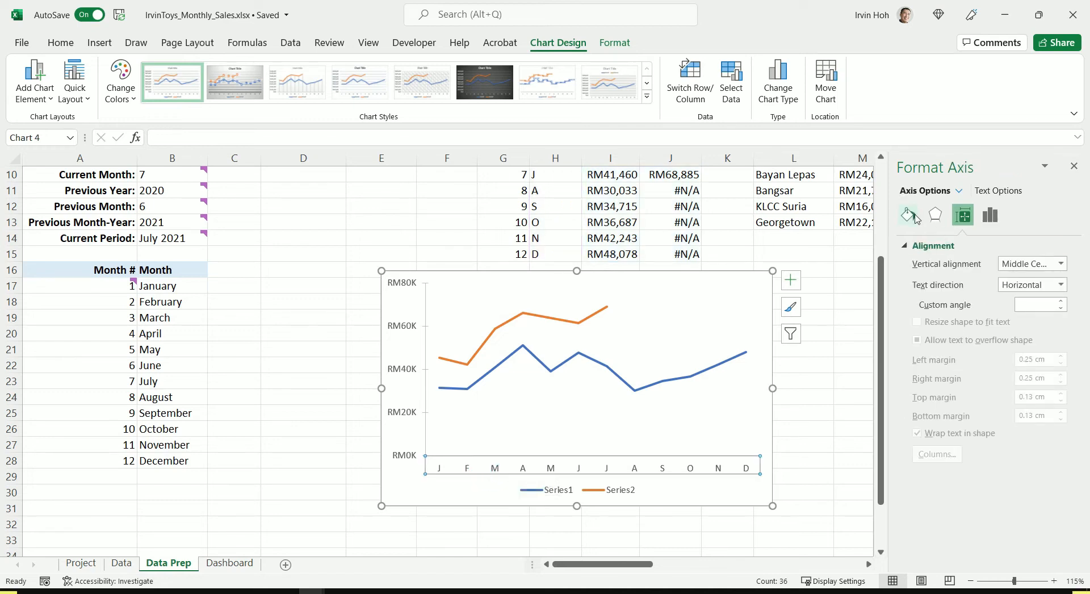
{"action": "right_click", "coordinate": [625, 482]}
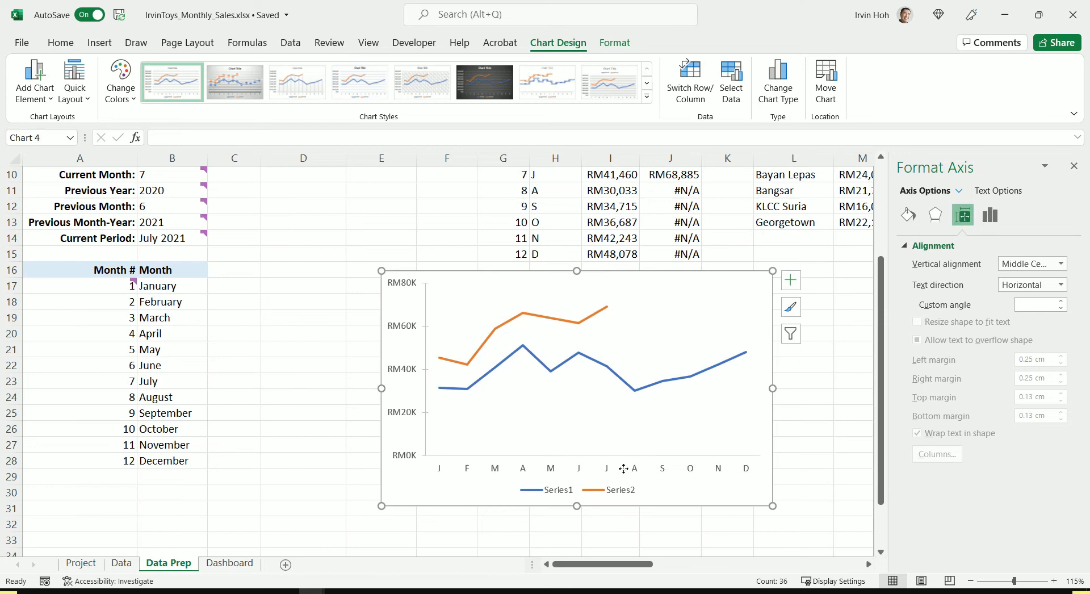
{"action": "key", "text": "Escape"}
{"action": "right_click", "coordinate": [609, 471]}
{"action": "left_click", "coordinate": [653, 457]}
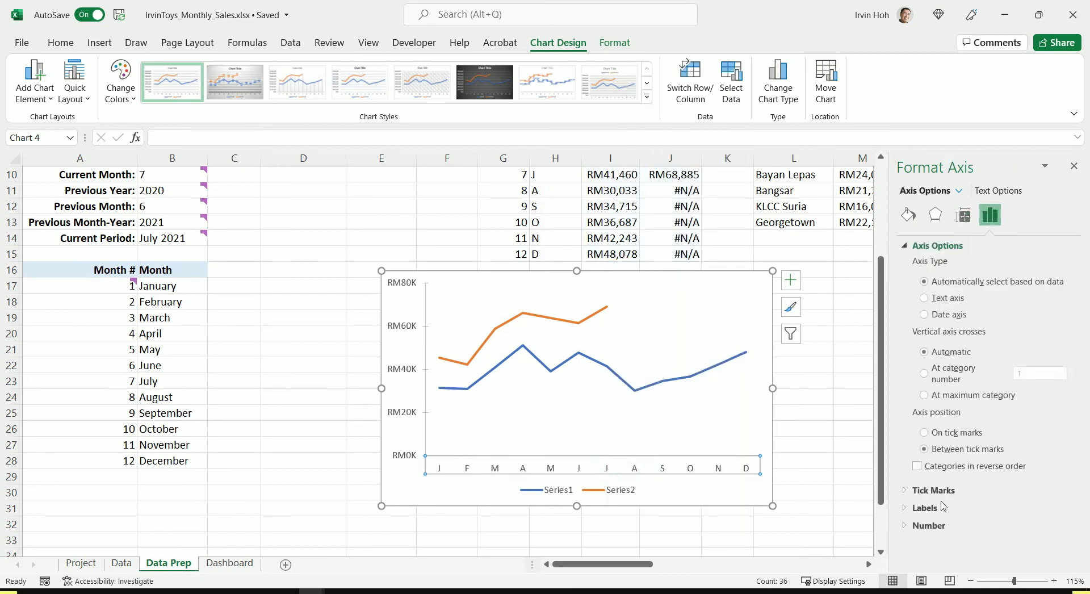
{"action": "left_click", "coordinate": [934, 490]}
{"action": "left_click", "coordinate": [1048, 526]}
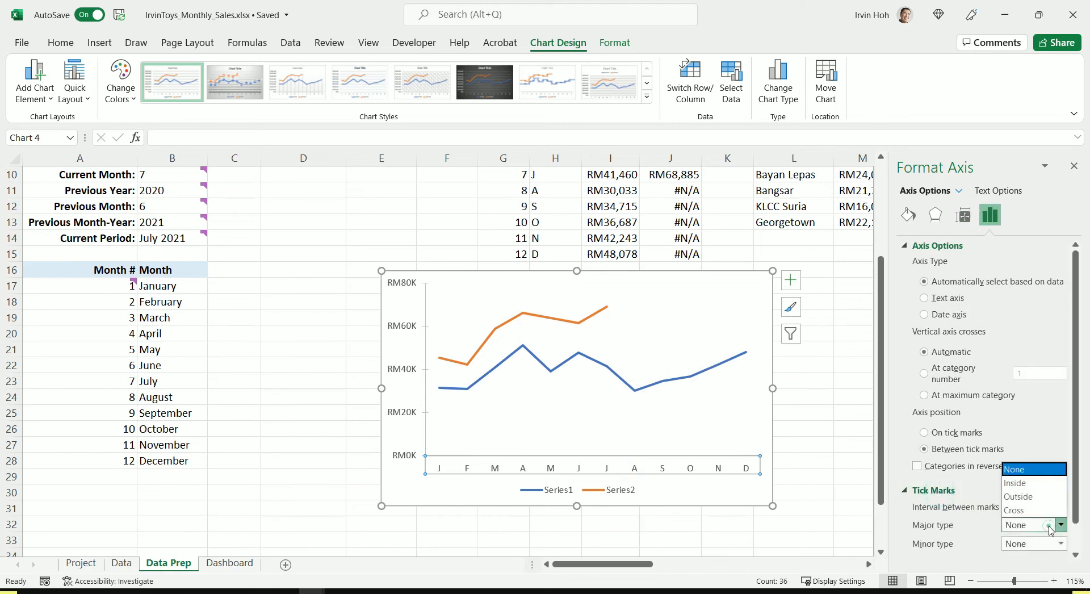
{"action": "left_click", "coordinate": [1049, 511]}
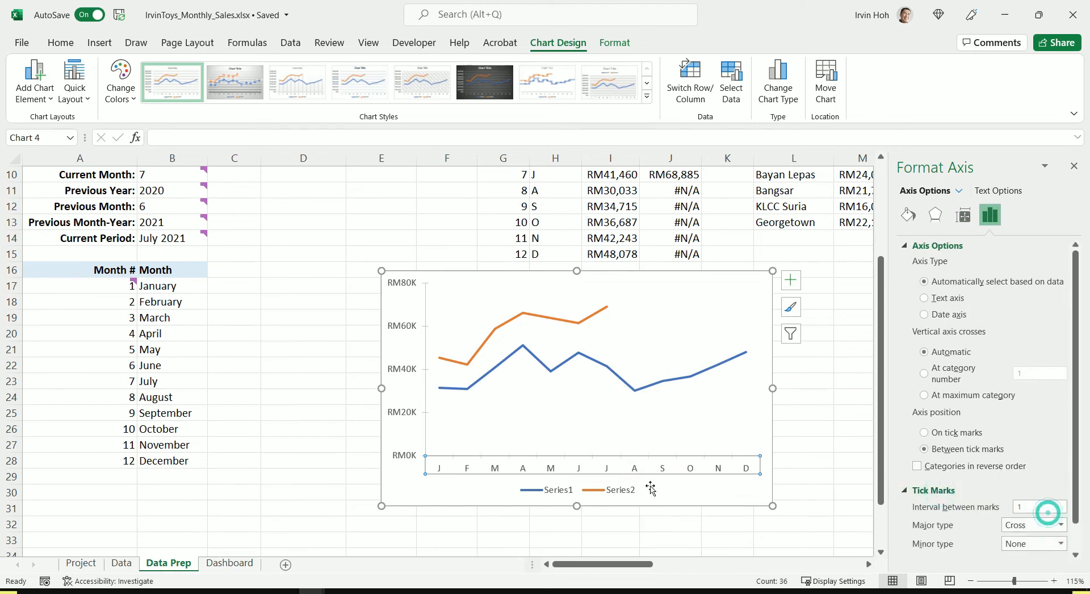
{"action": "left_click", "coordinate": [711, 497]}
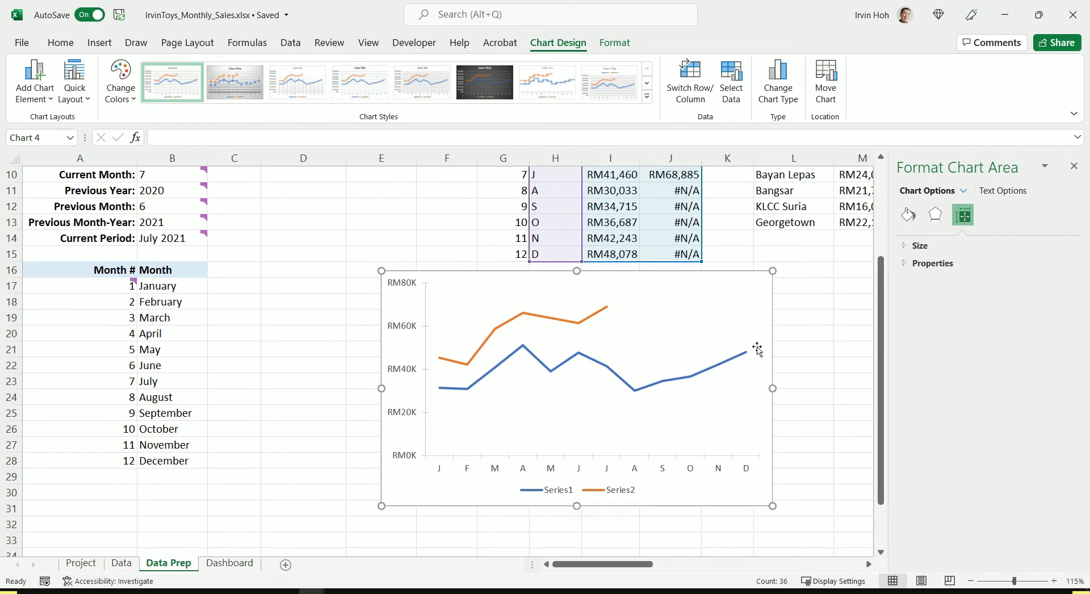
Name the line chart's first data series from cell I3, the 2020 header of the revenue trend table.
{"action": "scroll", "coordinate": [758, 348], "scroll_direction": "up", "scroll_amount": 3}
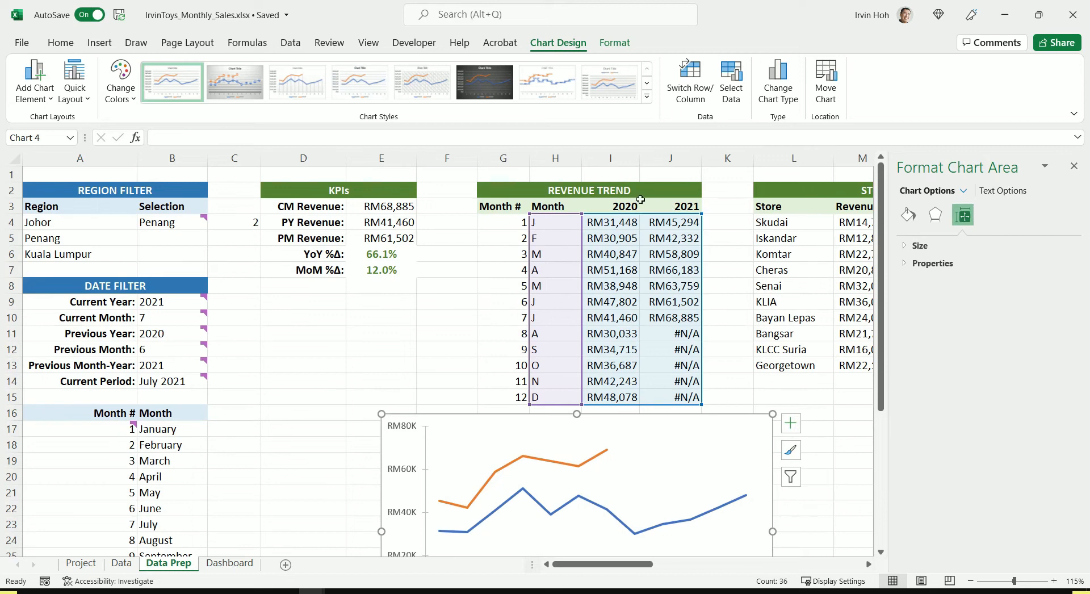
{"action": "scroll", "coordinate": [623, 392], "scroll_direction": "down", "scroll_amount": 2}
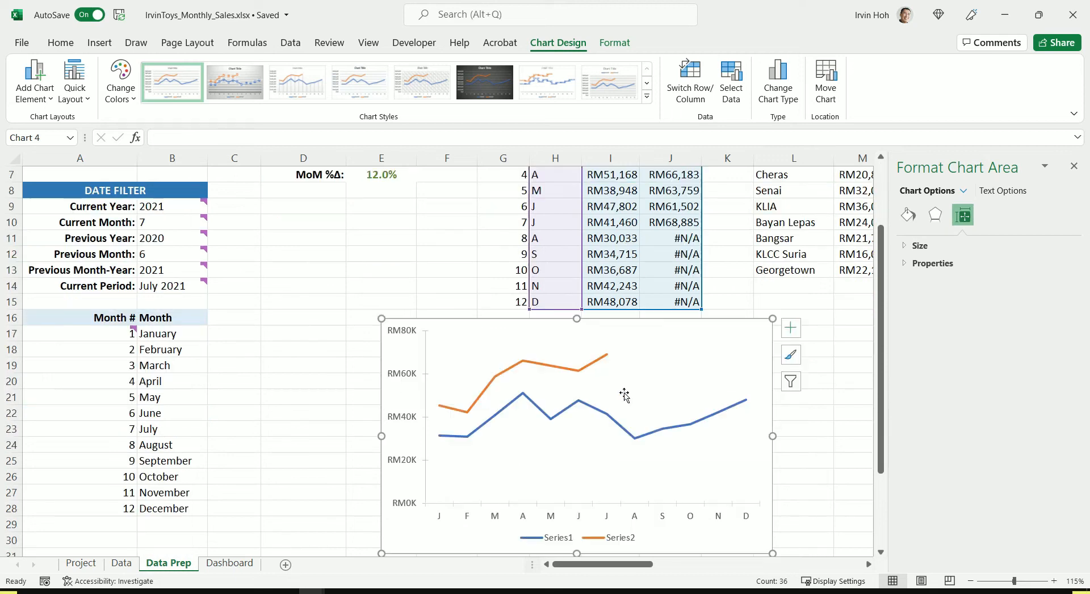
{"action": "left_click", "coordinate": [567, 543]}
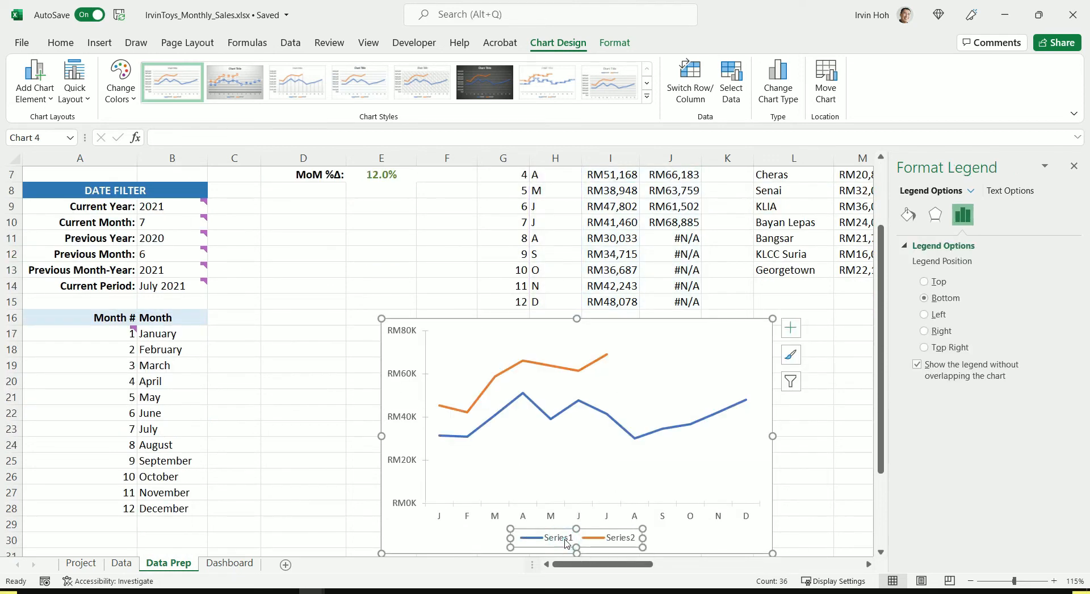
{"action": "left_click", "coordinate": [729, 87]}
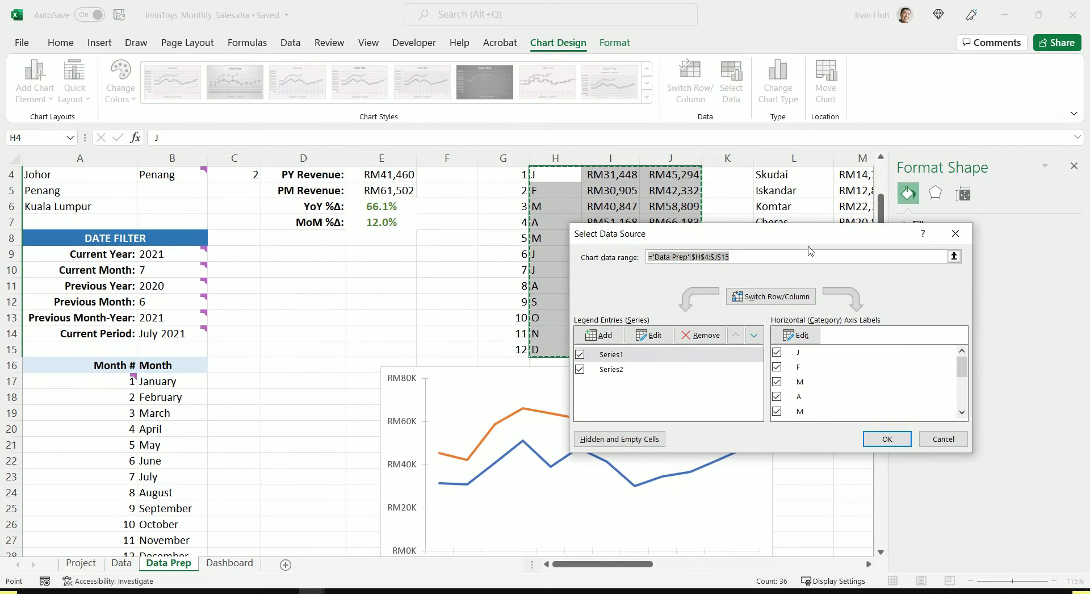
{"action": "left_click_drag", "start_coordinate": [815, 235], "coordinate": [840, 283]}
{"action": "scroll", "coordinate": [765, 195], "scroll_direction": "up", "scroll_amount": 1}
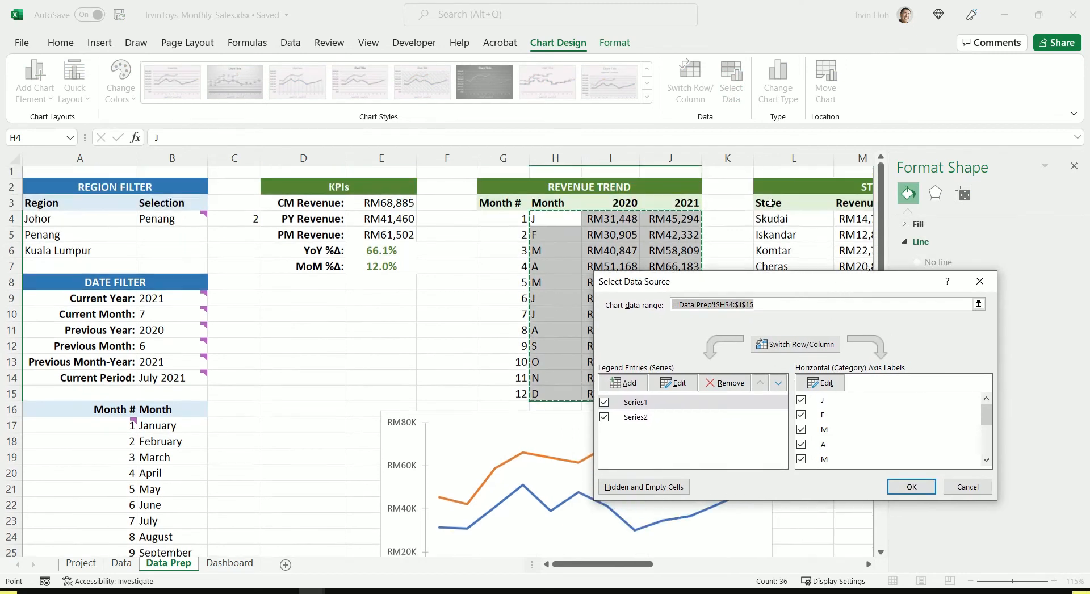
{"action": "left_click", "coordinate": [636, 402]}
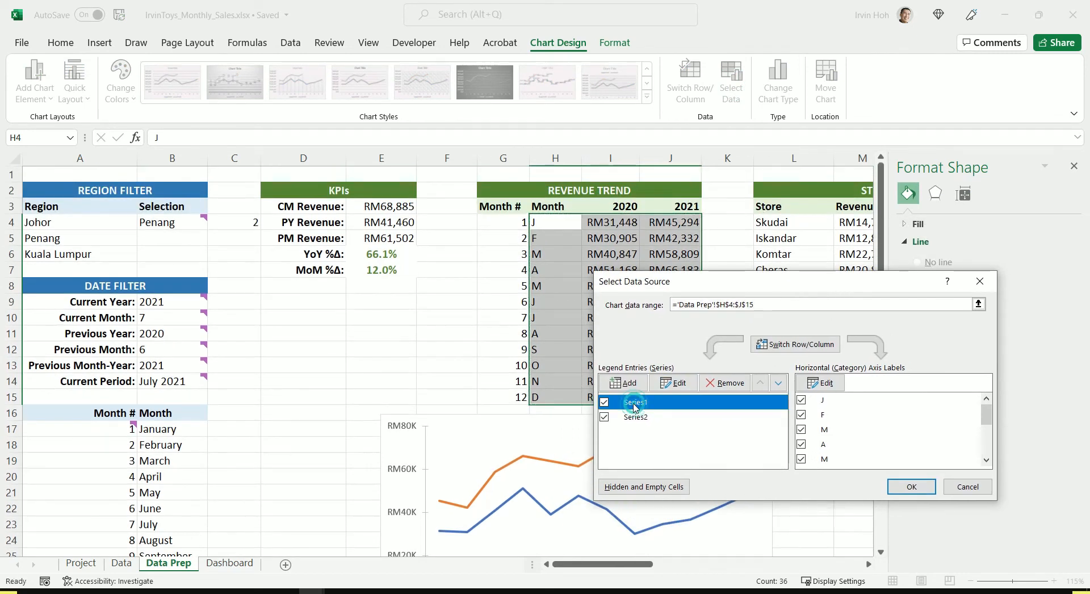
{"action": "left_click", "coordinate": [674, 384]}
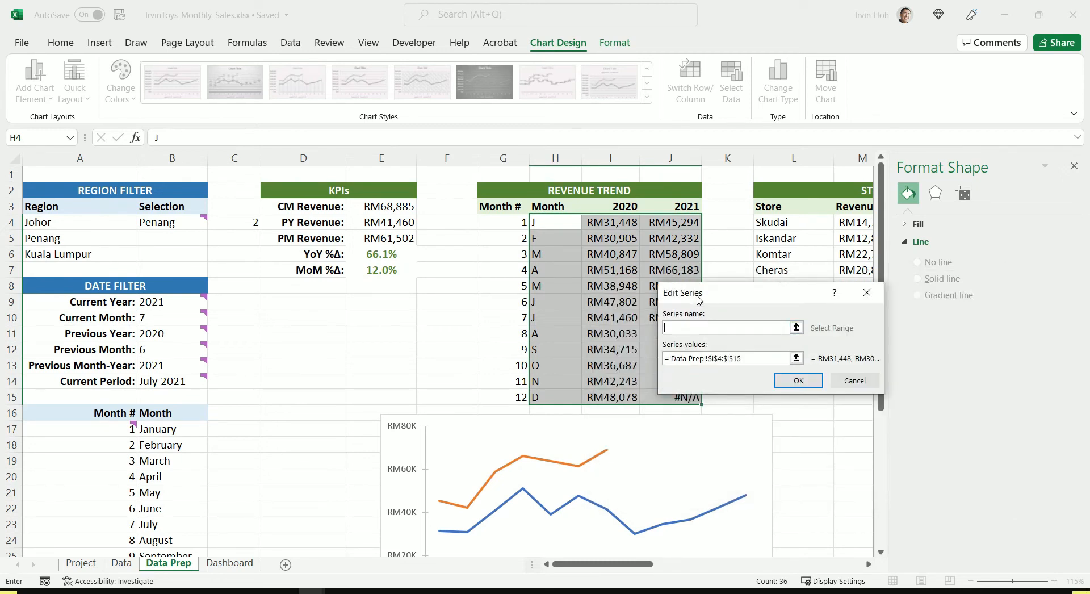
{"action": "left_click", "coordinate": [796, 327]}
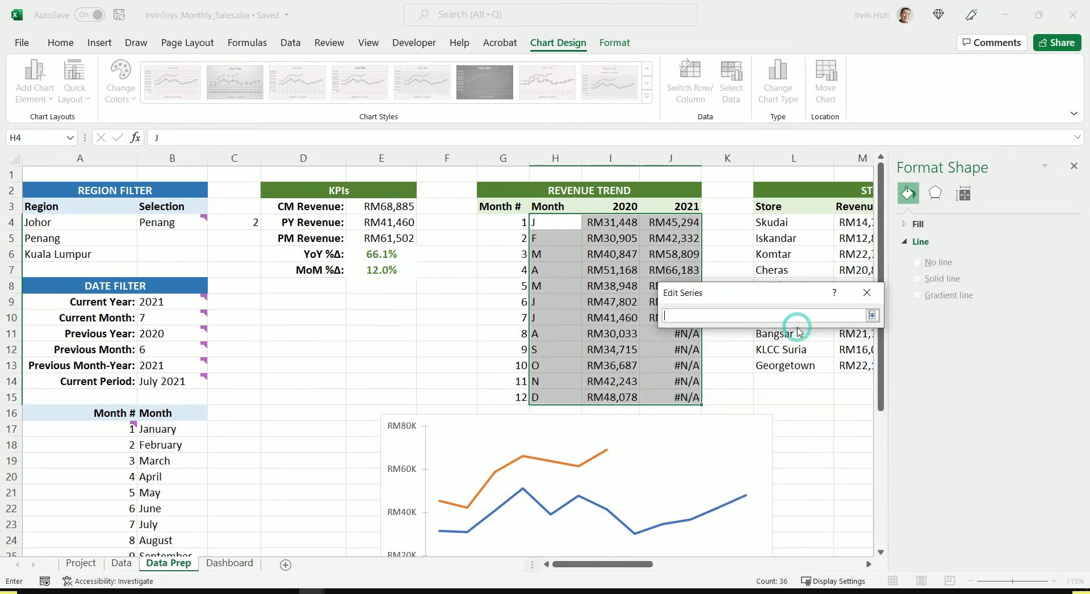
{"action": "left_click", "coordinate": [624, 208]}
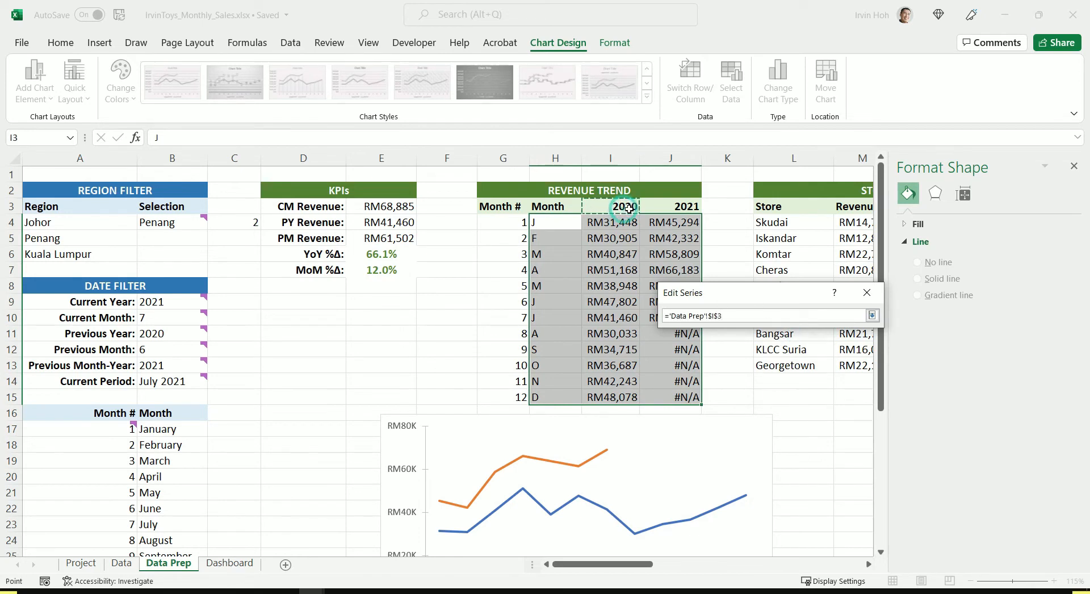
{"action": "left_click", "coordinate": [872, 315]}
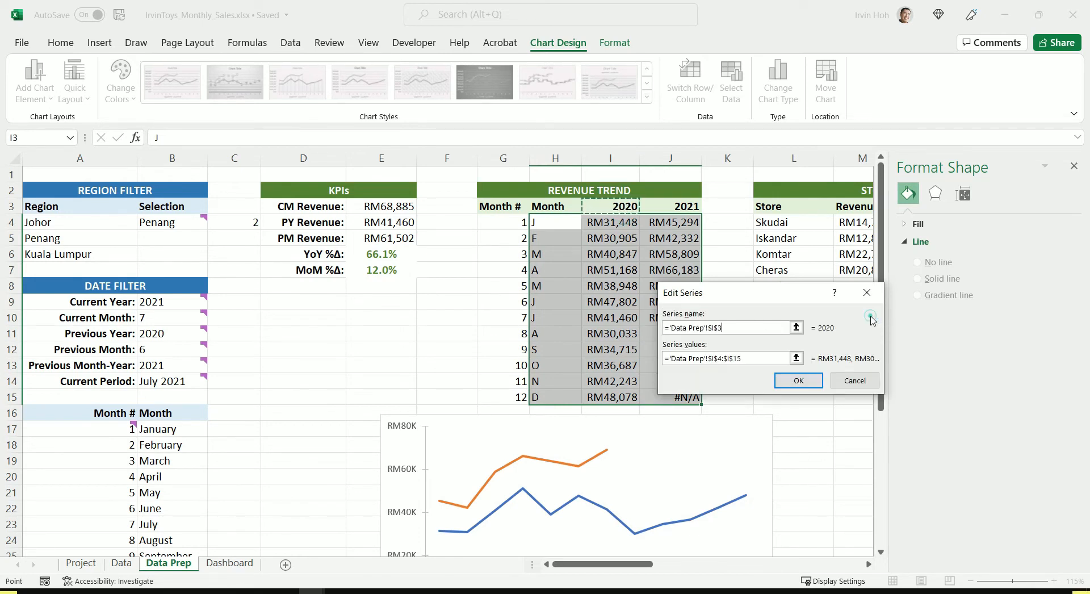
{"action": "left_click", "coordinate": [799, 380]}
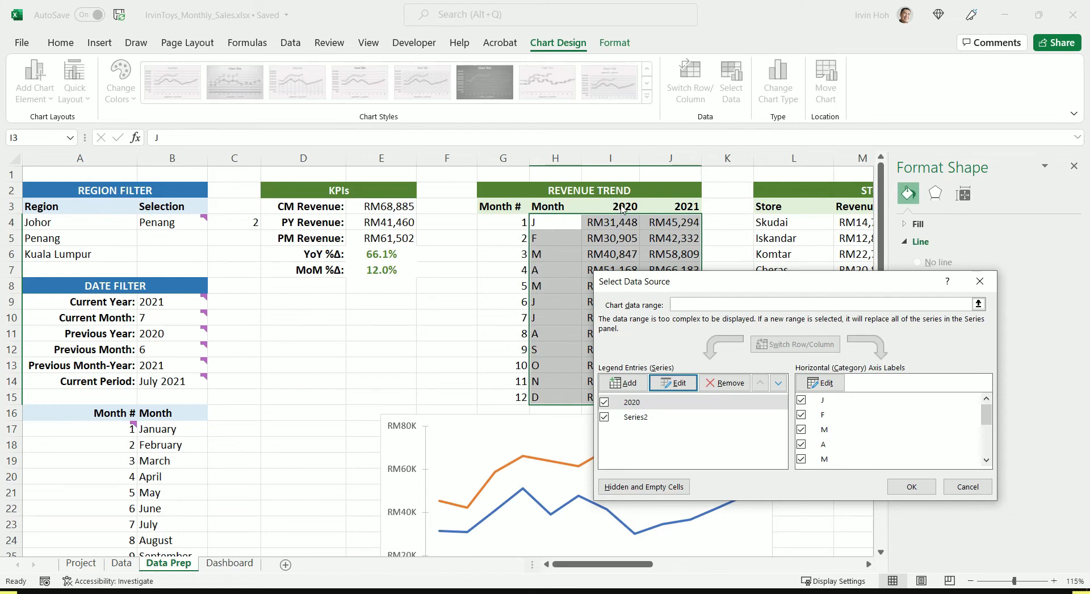
Name the chart's second data series from cell J3, the 2021 header, and apply the data source changes.
{"action": "left_click", "coordinate": [638, 422]}
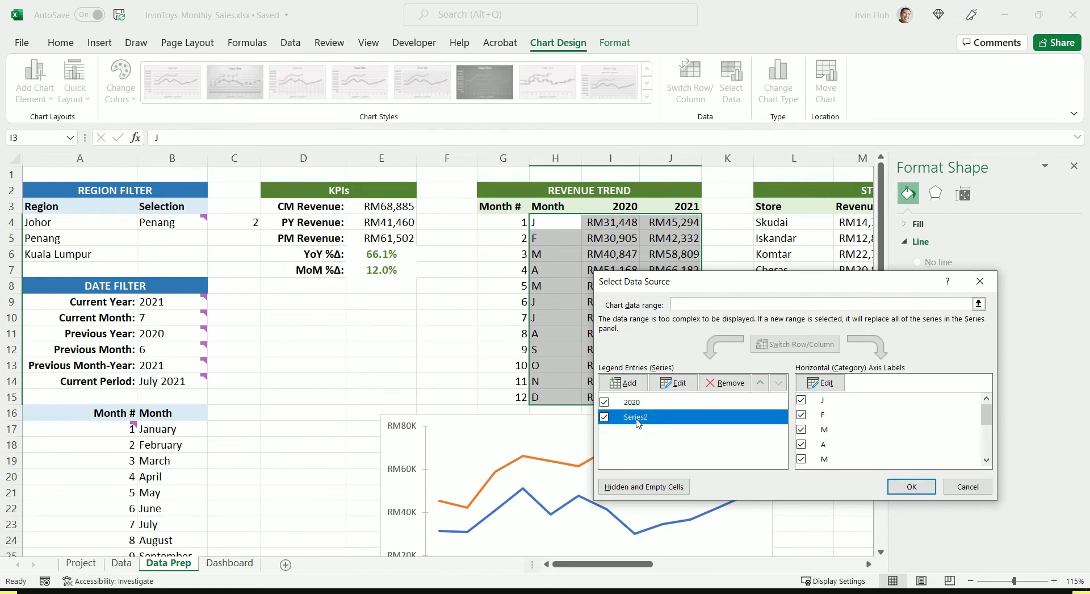
{"action": "left_click", "coordinate": [673, 382]}
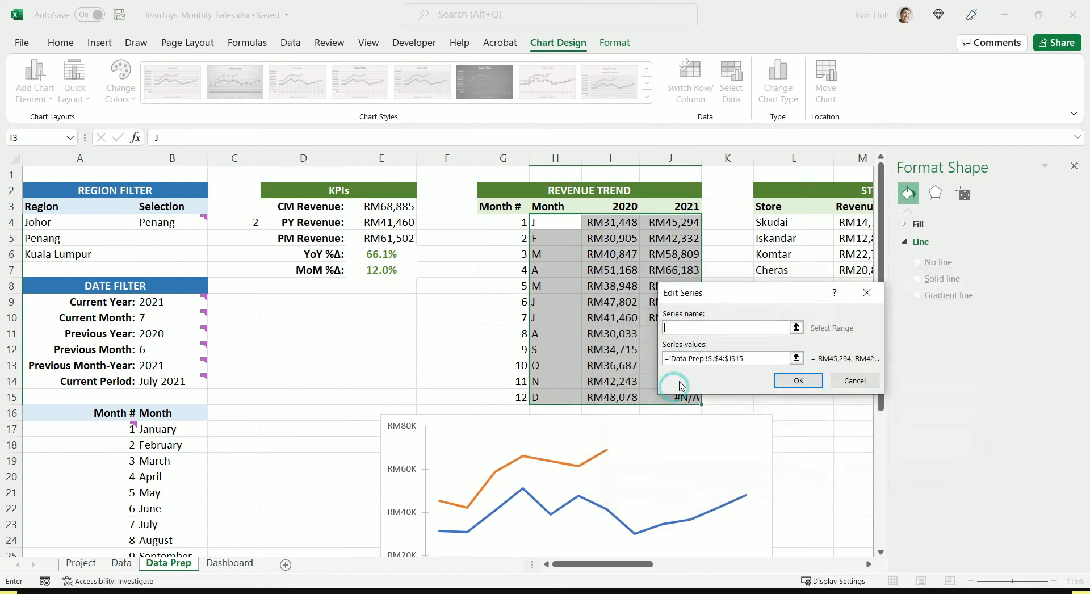
{"action": "left_click", "coordinate": [796, 327]}
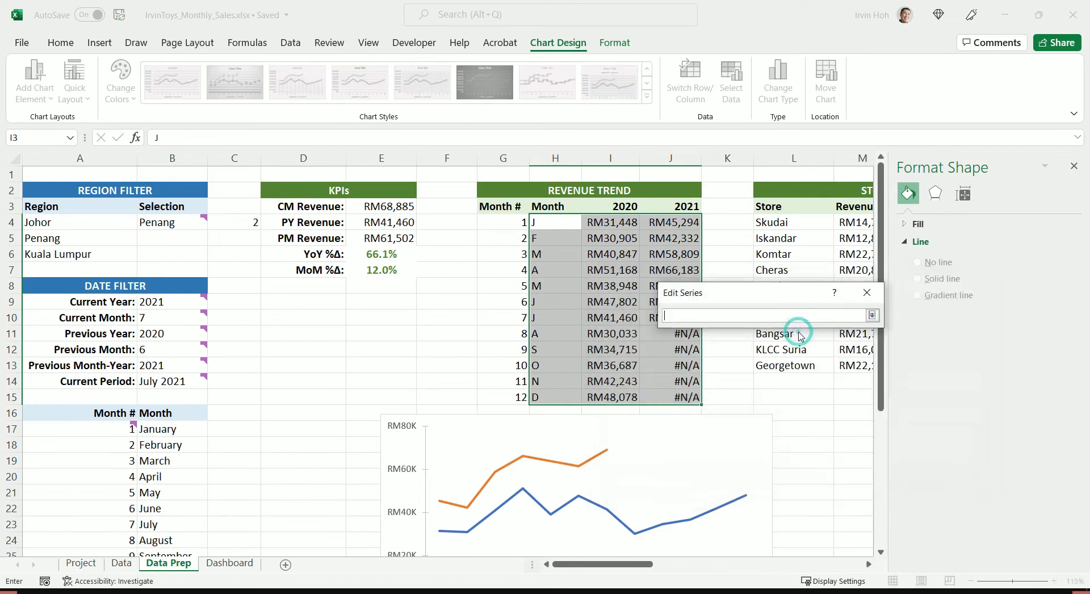
{"action": "left_click", "coordinate": [681, 208]}
{"action": "left_click", "coordinate": [874, 314]}
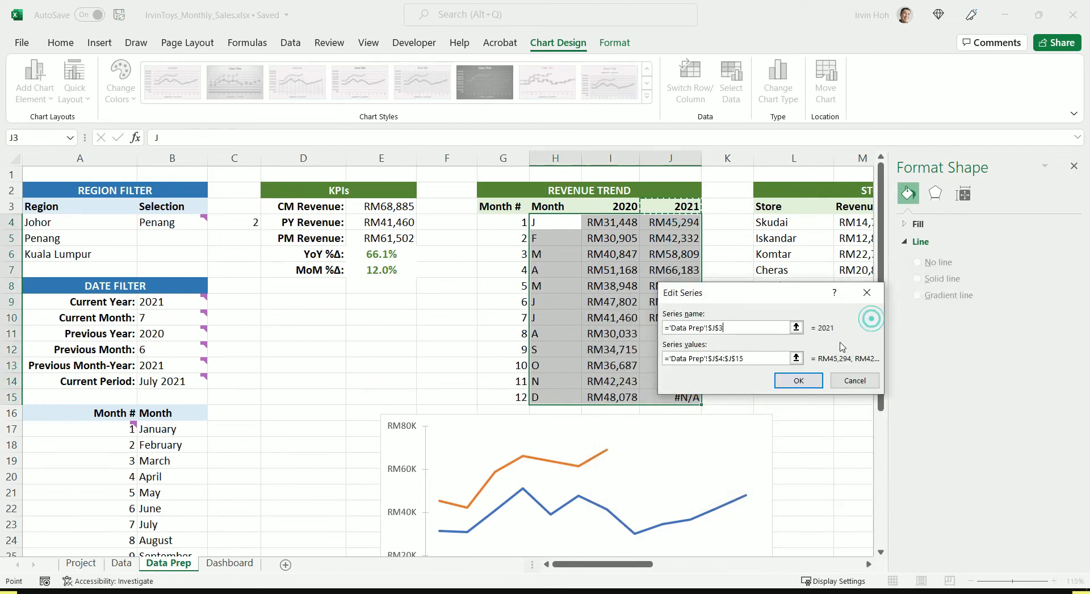
{"action": "left_click", "coordinate": [798, 382]}
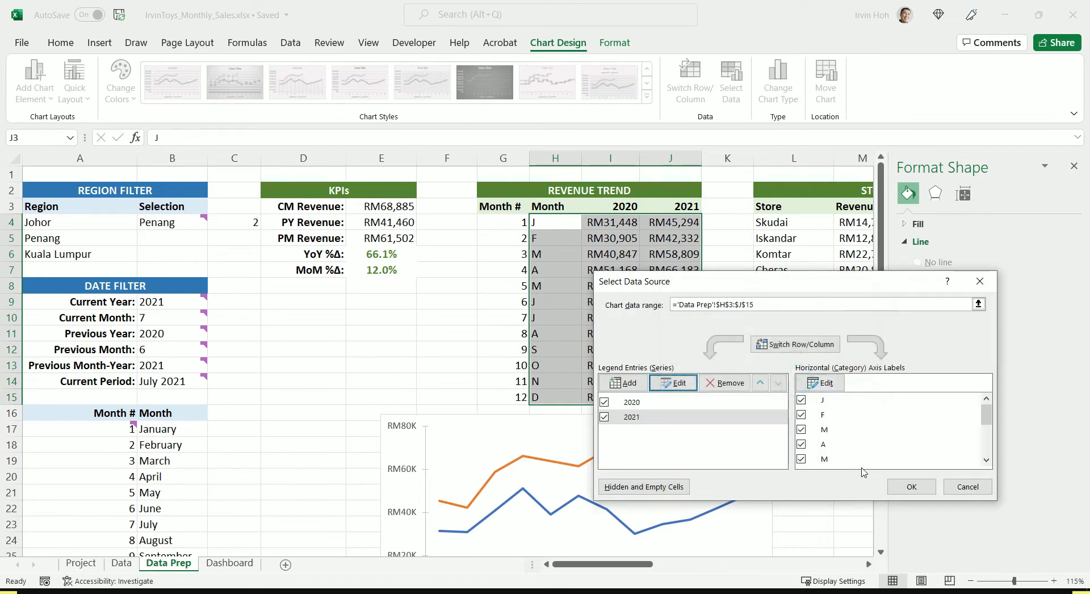
{"action": "left_click", "coordinate": [911, 486]}
{"action": "scroll", "coordinate": [669, 441], "scroll_direction": "down", "scroll_amount": 2}
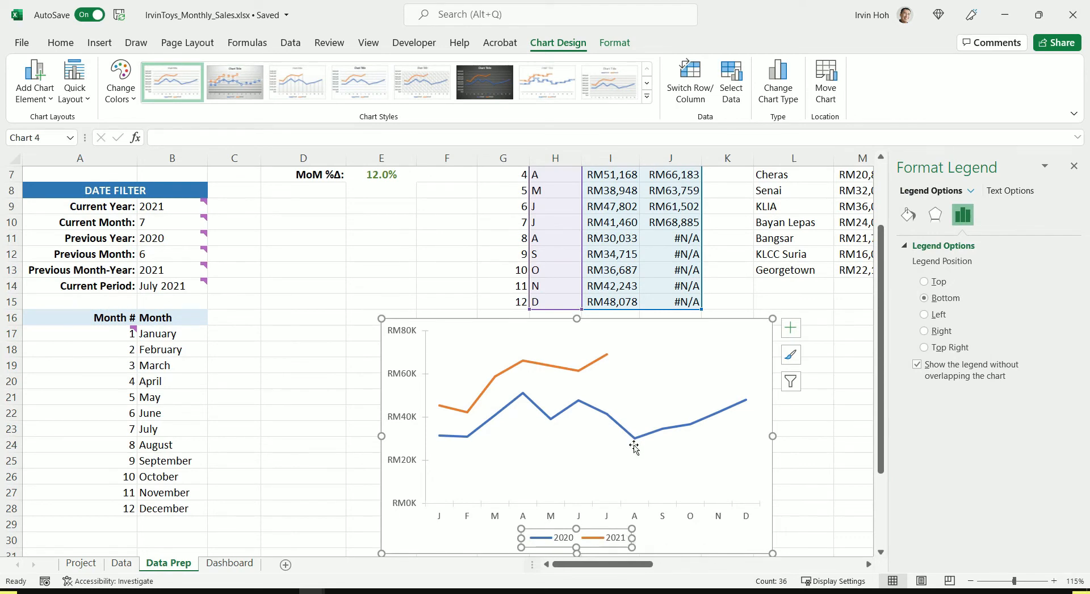
Let the legend overlap the chart, move it to the plot's upper-right corner, and resize it so 2020 and 2021 stack vertically.
{"action": "mouse_move", "coordinate": [637, 439]}
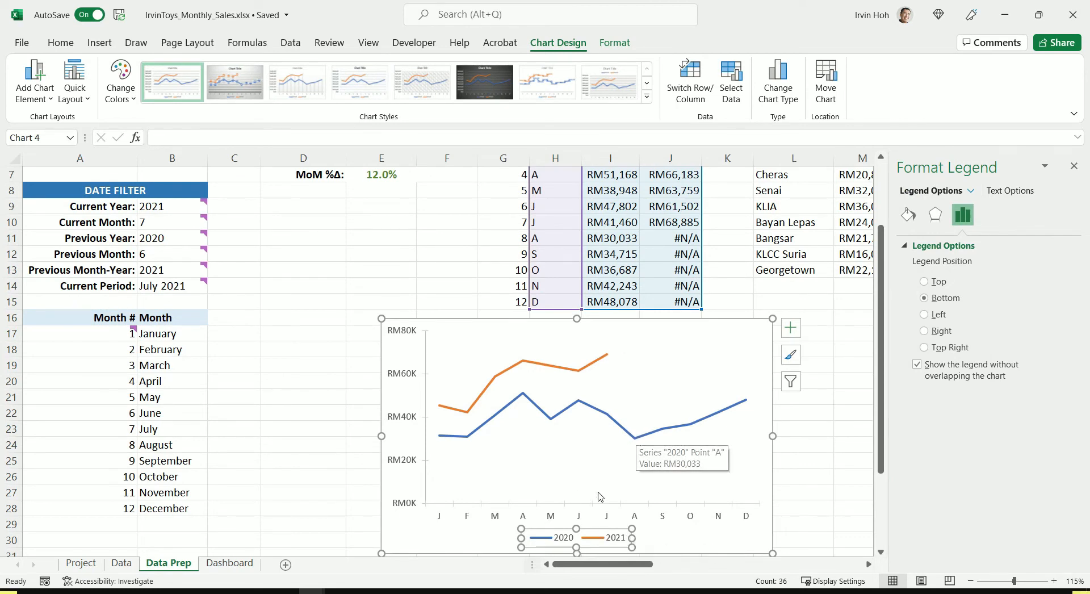
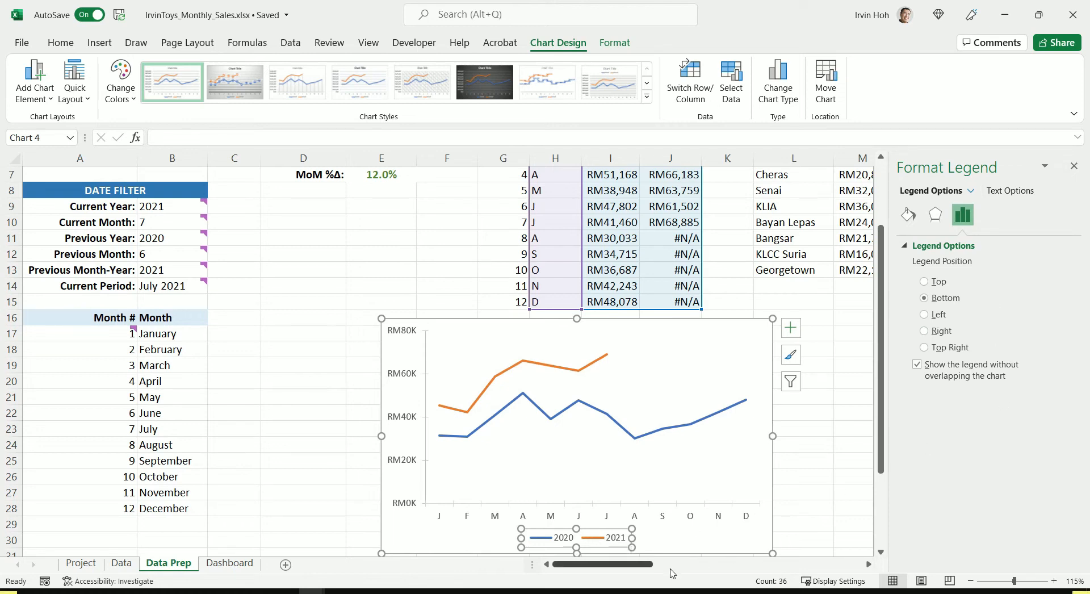
{"action": "right_click", "coordinate": [620, 528]}
{"action": "left_click", "coordinate": [684, 514]}
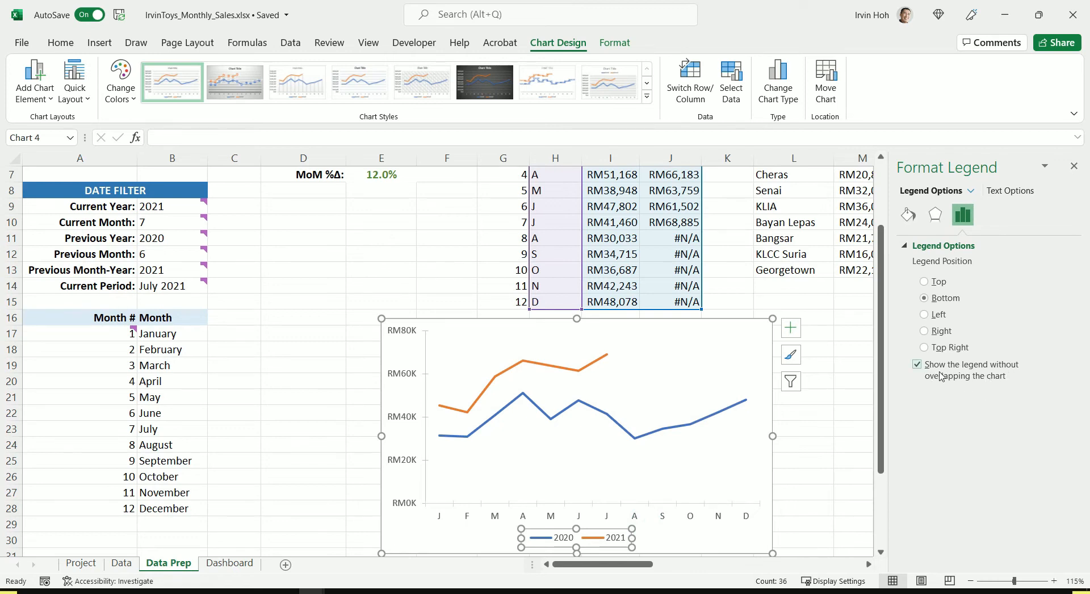
{"action": "left_click", "coordinate": [980, 379]}
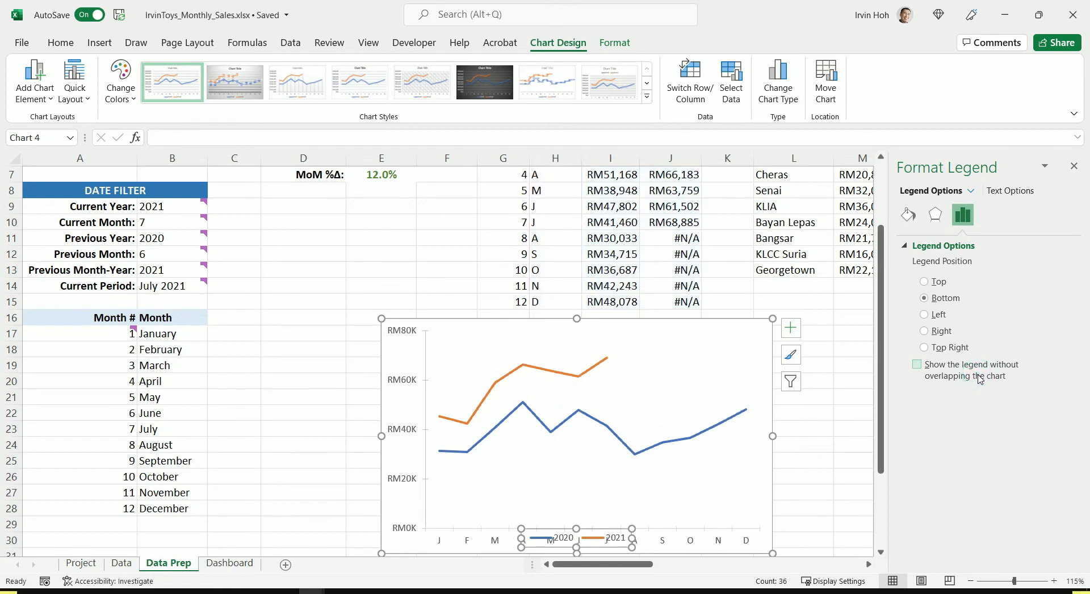
{"action": "left_click_drag", "start_coordinate": [617, 533], "coordinate": [750, 332]}
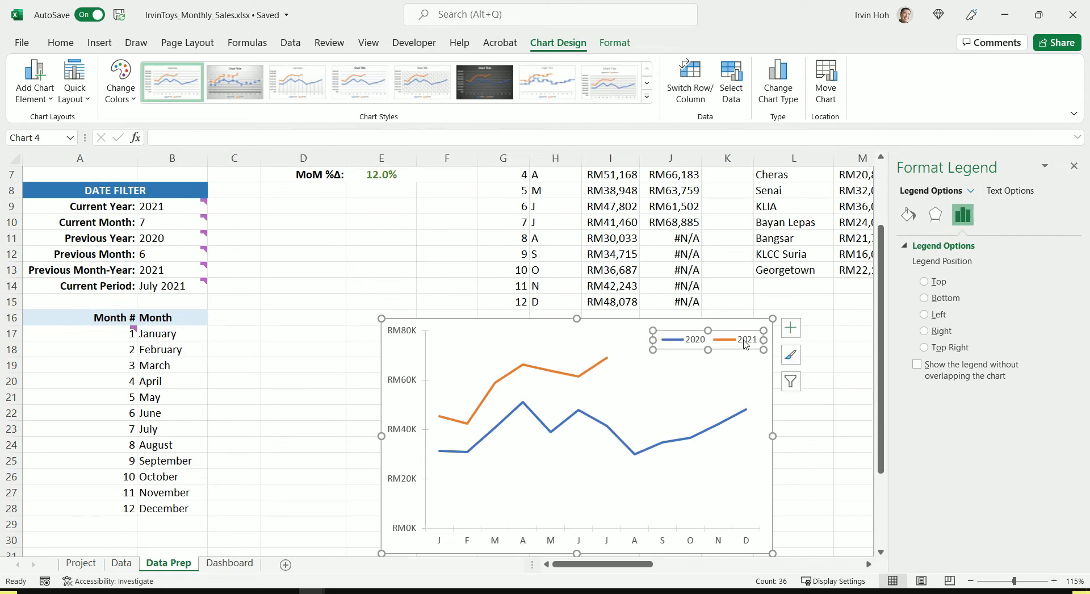
{"action": "left_click_drag", "start_coordinate": [654, 338], "coordinate": [739, 372]}
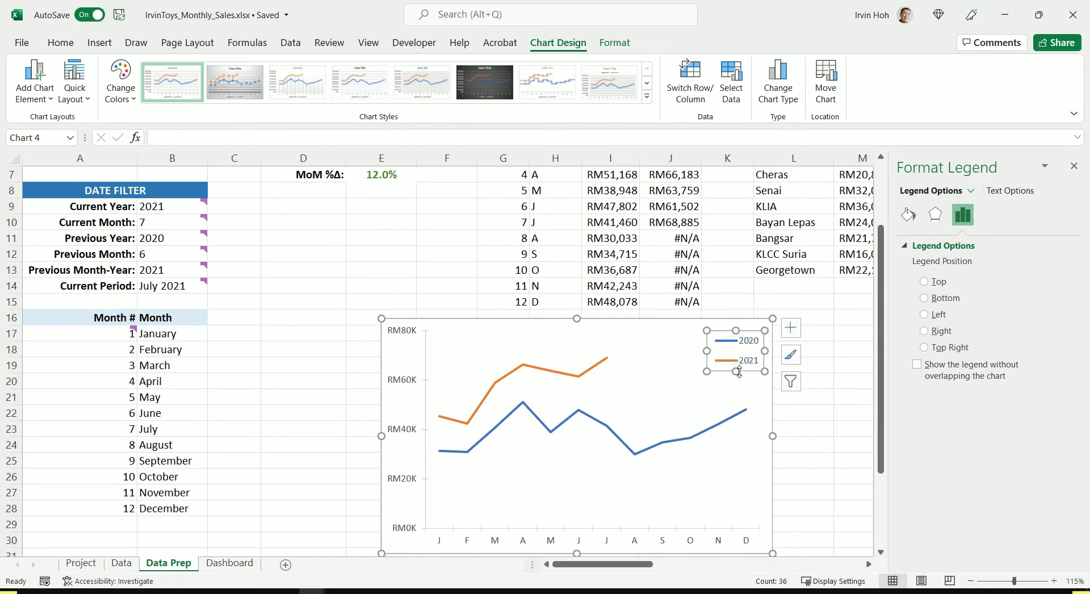
Move the line chart to span columns D to J from row 12 down, and add axis titles to it.
{"action": "mouse_move", "coordinate": [584, 344]}
{"action": "left_mouse_down"}
{"action": "mouse_move", "coordinate": [570, 329]}
{"action": "mouse_move", "coordinate": [583, 339]}
{"action": "left_mouse_up"}
{"action": "left_click_drag", "start_coordinate": [519, 324], "coordinate": [447, 259]}
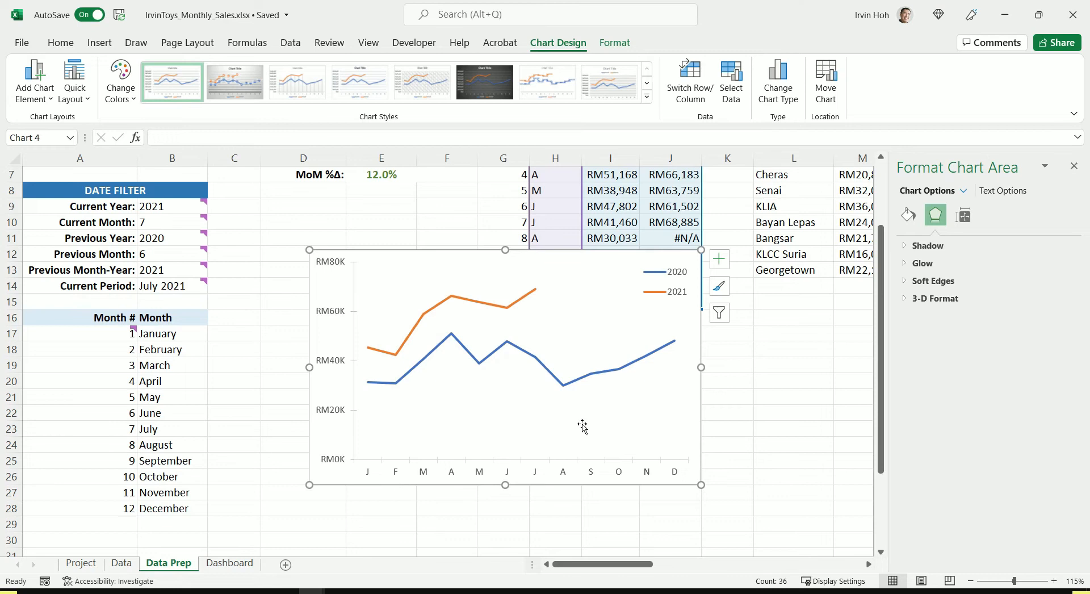
{"action": "left_click", "coordinate": [719, 262]}
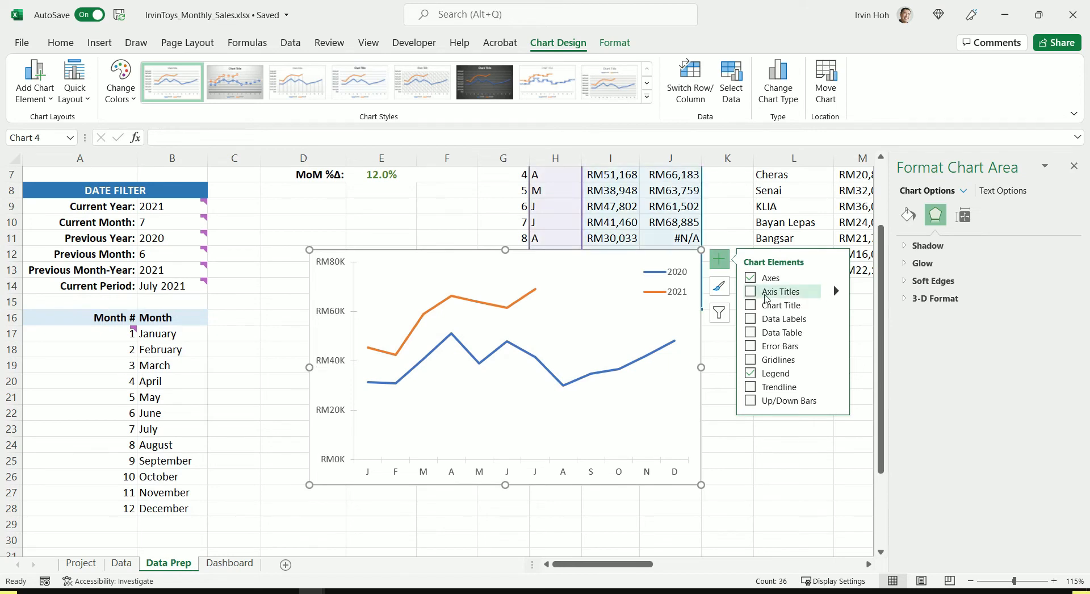
{"action": "left_click", "coordinate": [750, 291]}
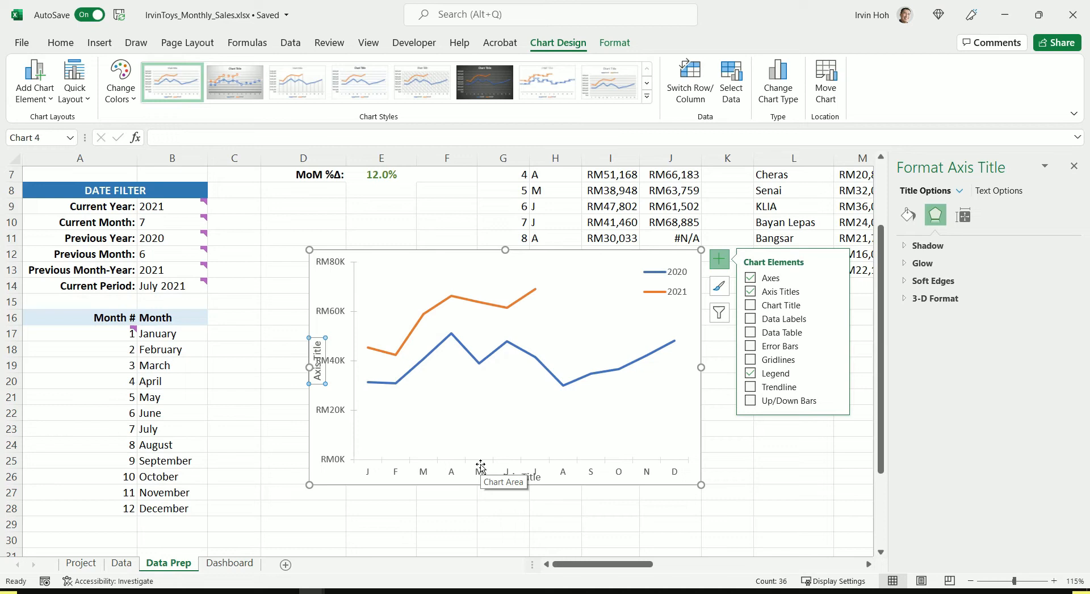
Shorten the plot area from below, then title the horizontal axis Month and place that title beneath the start of the axis.
{"action": "left_click", "coordinate": [410, 406]}
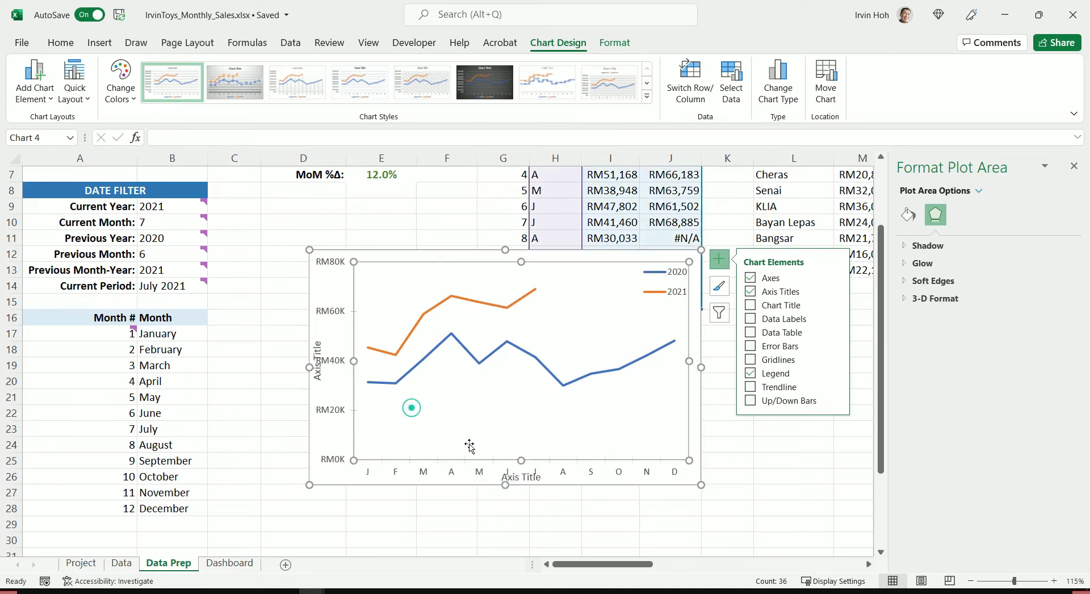
{"action": "left_click_drag", "start_coordinate": [522, 451], "coordinate": [521, 442]}
{"action": "left_click", "coordinate": [526, 472]}
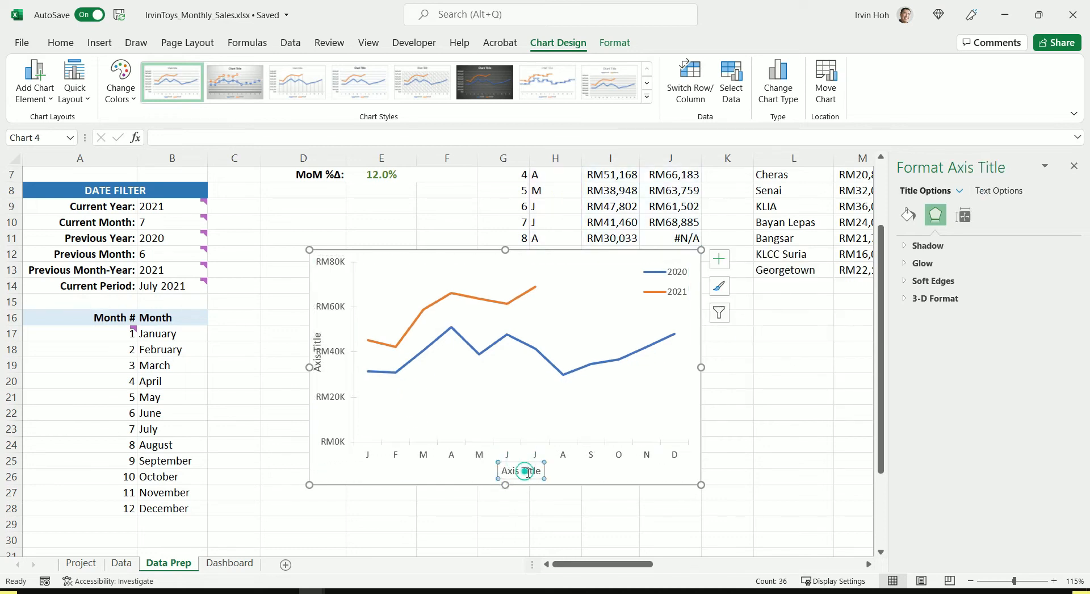
{"action": "double_click", "coordinate": [527, 473]}
{"action": "triple_click", "coordinate": [527, 472]}
{"action": "type", "text": "Mo"}
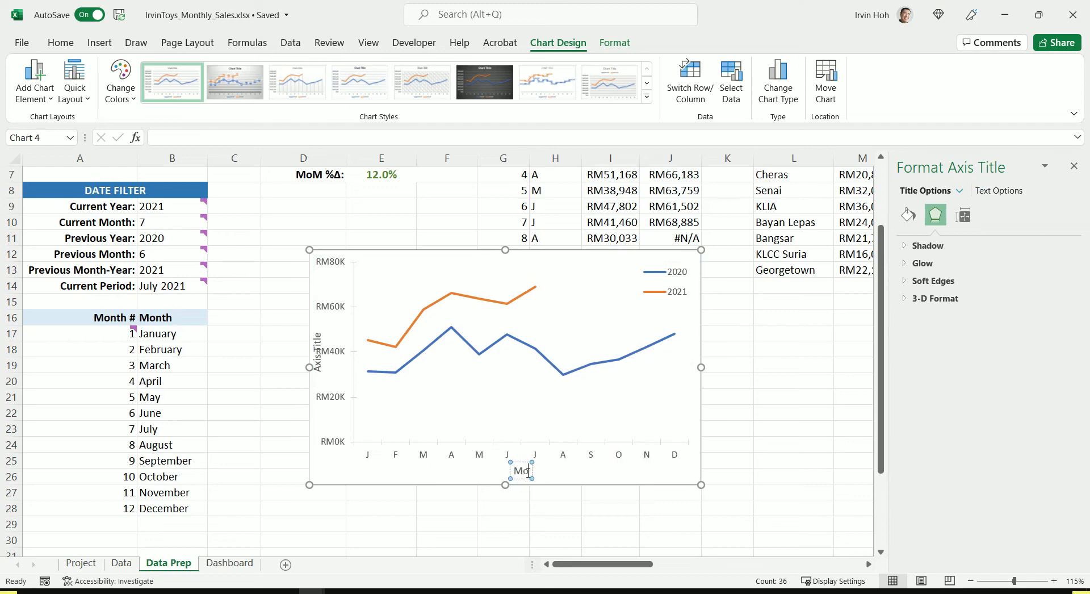
{"action": "type", "text": "nth"}
{"action": "left_click_drag", "start_coordinate": [528, 463], "coordinate": [378, 462]}
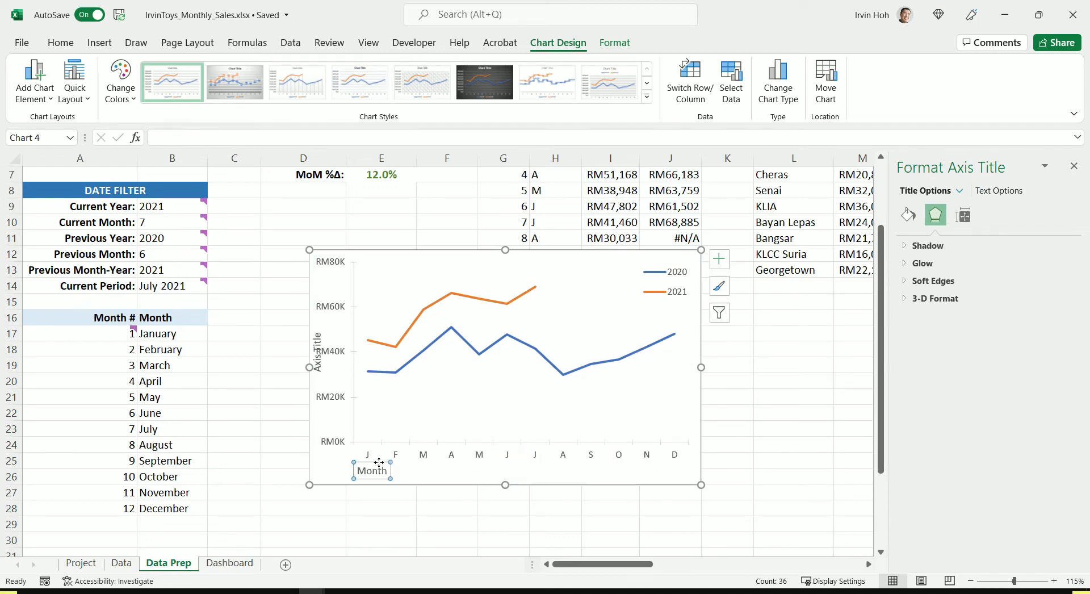
Narrow the plot area on its left side, then title the vertical axis Revenue and place that title at the axis's upper end.
{"action": "left_click", "coordinate": [368, 319]}
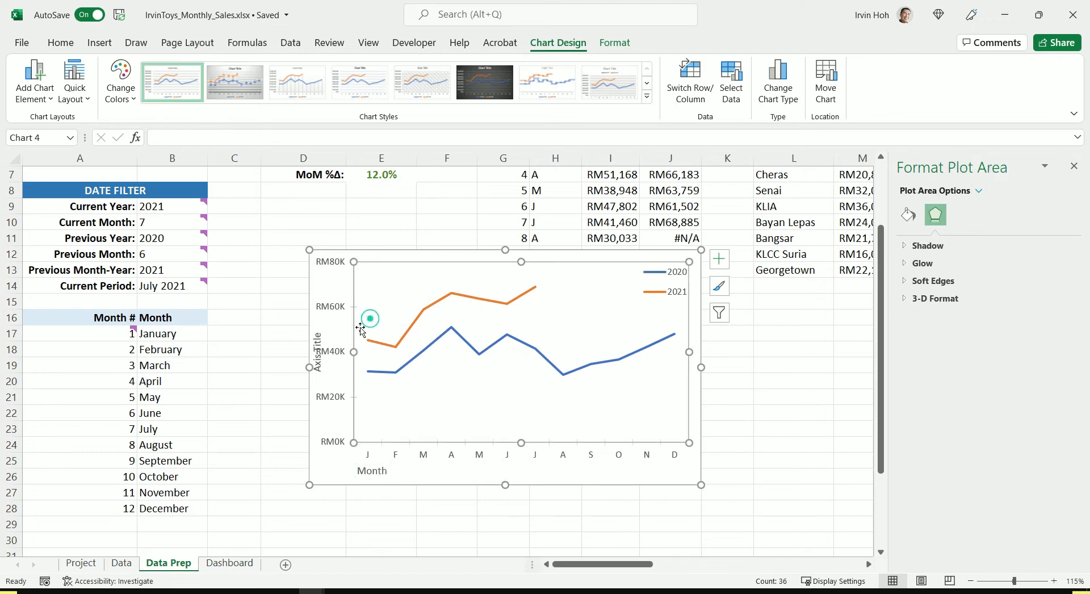
{"action": "left_click_drag", "start_coordinate": [354, 351], "coordinate": [375, 353]}
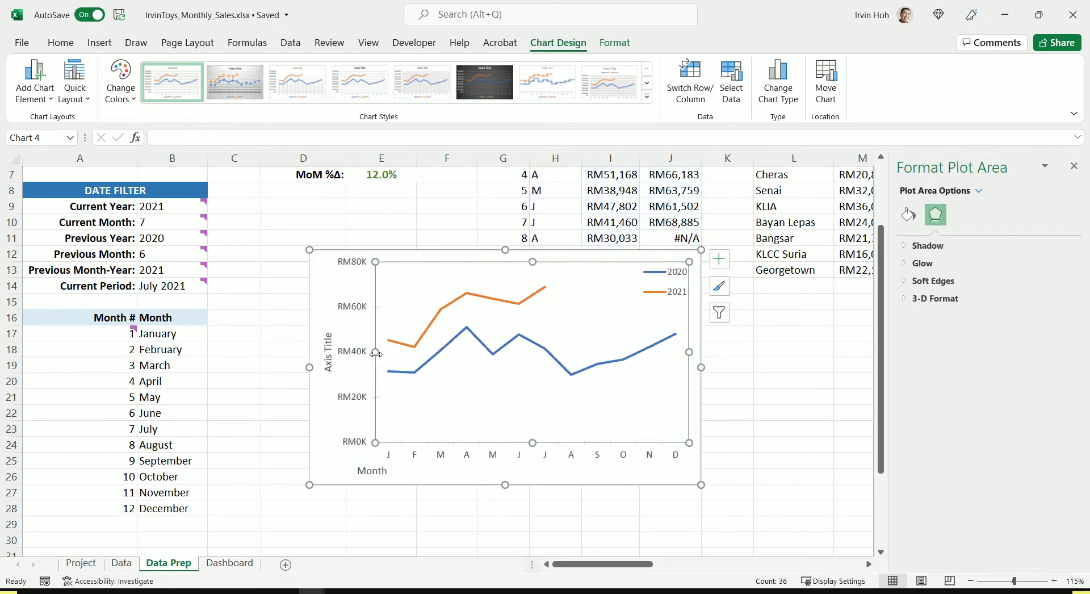
{"action": "left_click", "coordinate": [331, 348]}
{"action": "triple_click", "coordinate": [331, 348]}
{"action": "type", "text": "Revenue"}
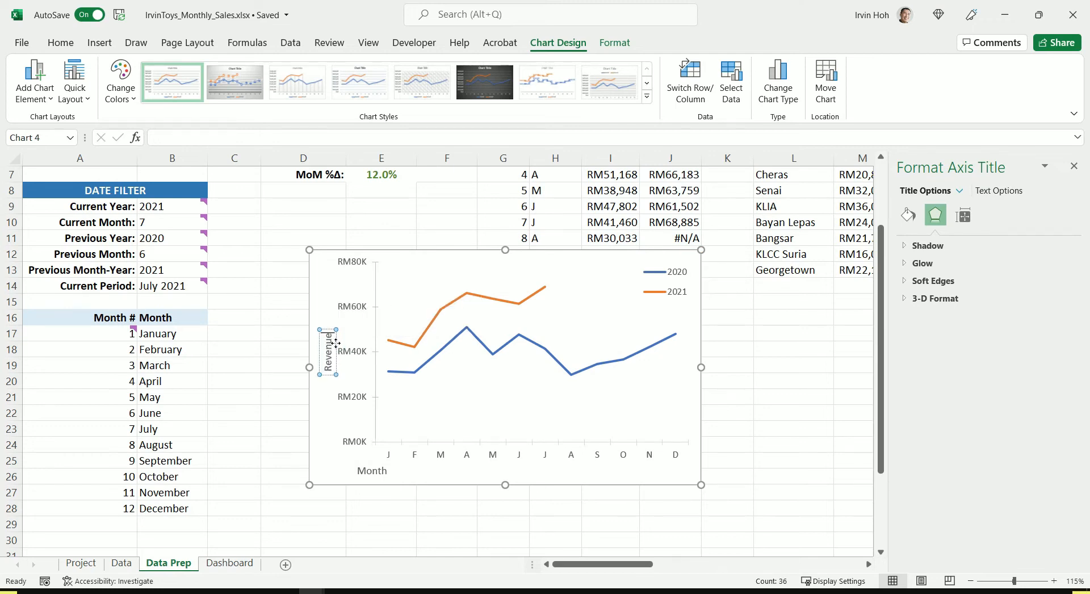
{"action": "left_click_drag", "start_coordinate": [328, 340], "coordinate": [331, 270]}
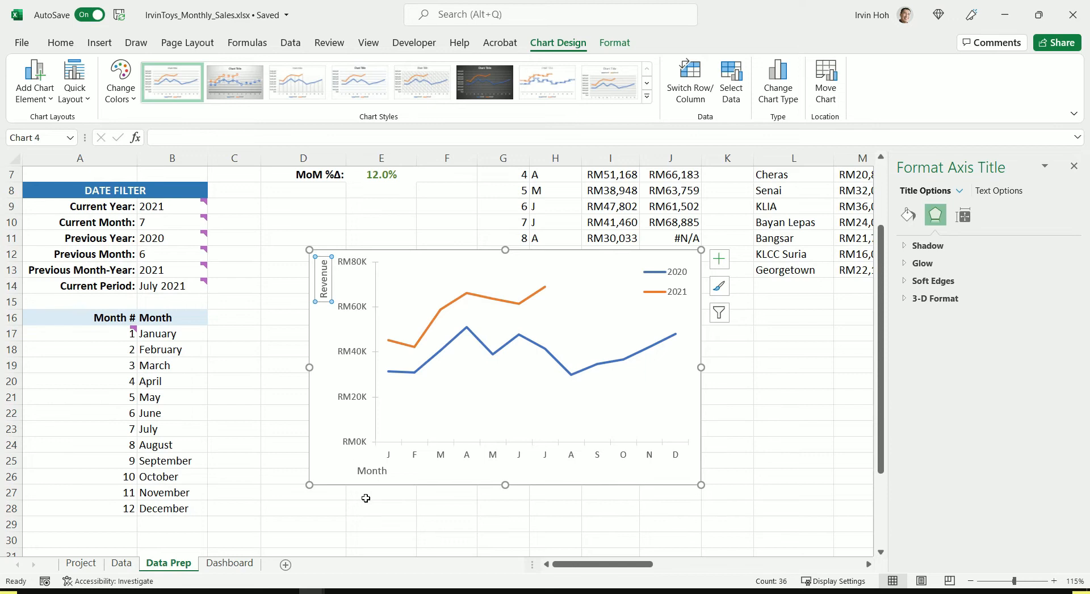
Shift the Month axis title slightly right so it sits under the first month label.
{"action": "left_click", "coordinate": [374, 477]}
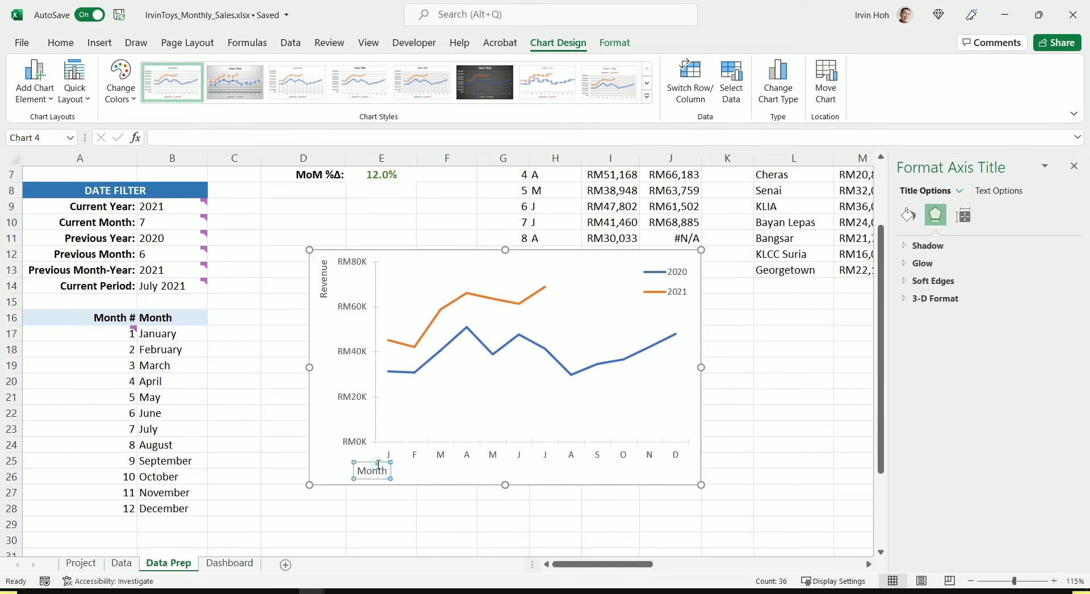
{"action": "left_click_drag", "start_coordinate": [380, 462], "coordinate": [393, 451]}
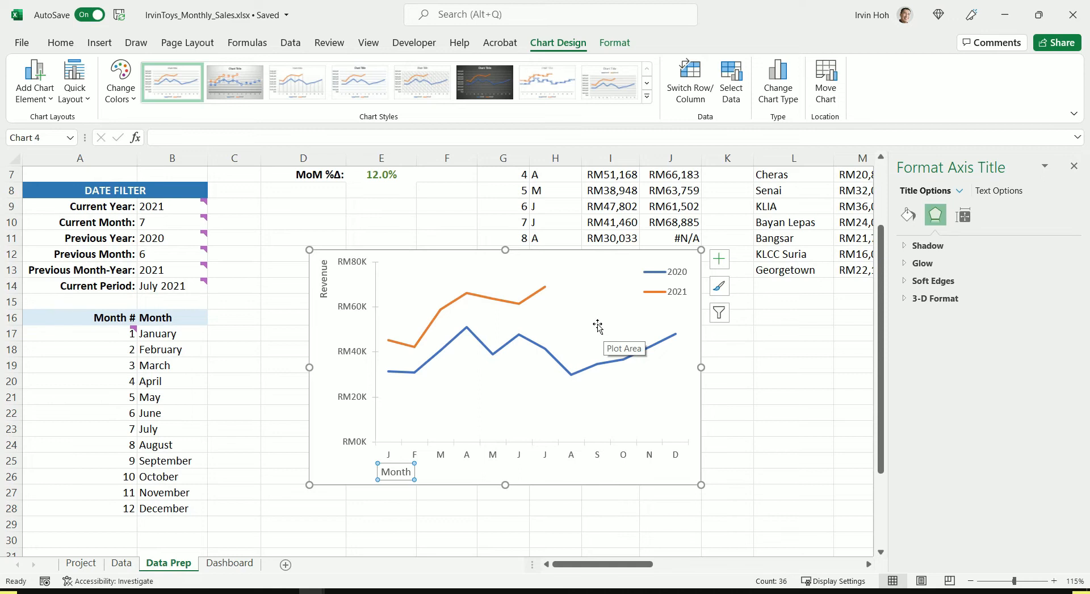
{"action": "left_click", "coordinate": [588, 268]}
{"action": "left_click", "coordinate": [592, 256]}
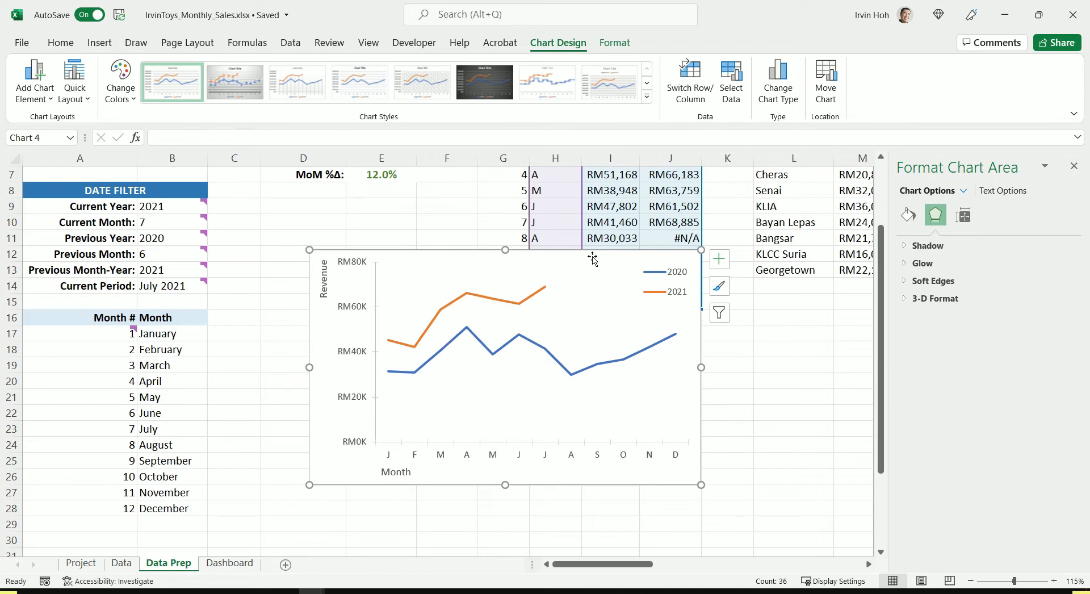
Turn on the smoothed line option for the 2021 series in the line chart.
{"action": "left_click", "coordinate": [477, 295]}
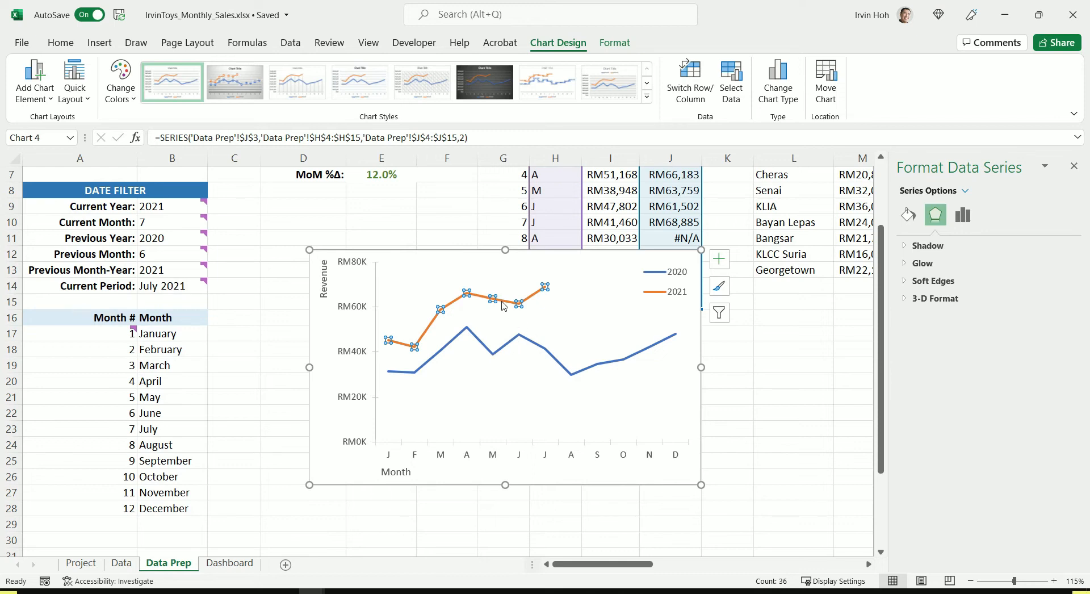
{"action": "left_click", "coordinate": [967, 218]}
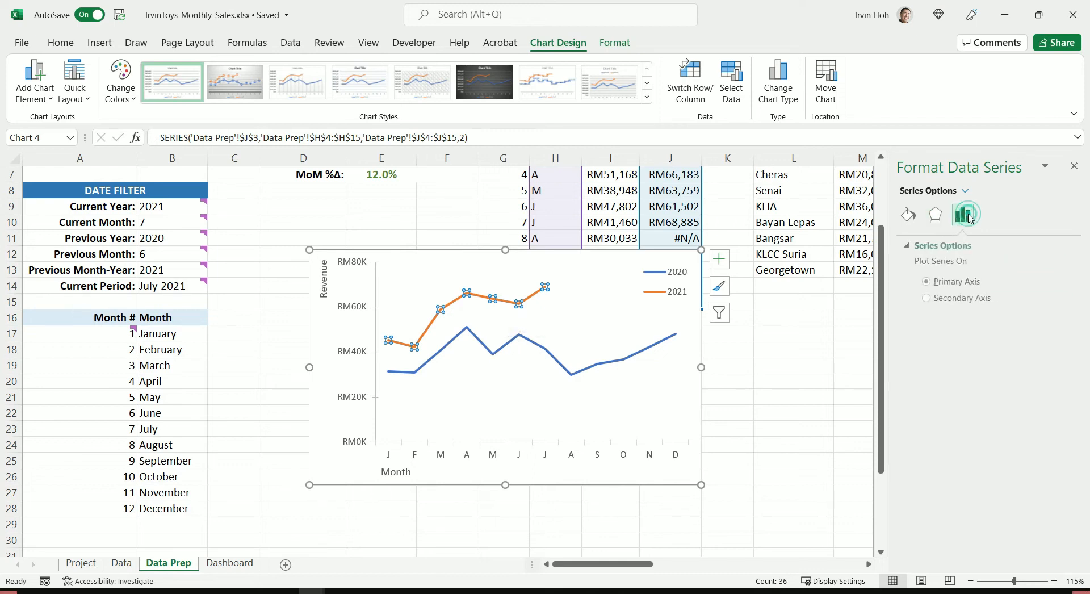
{"action": "left_click", "coordinate": [915, 214]}
{"action": "scroll", "coordinate": [1018, 493], "scroll_direction": "down", "scroll_amount": 2}
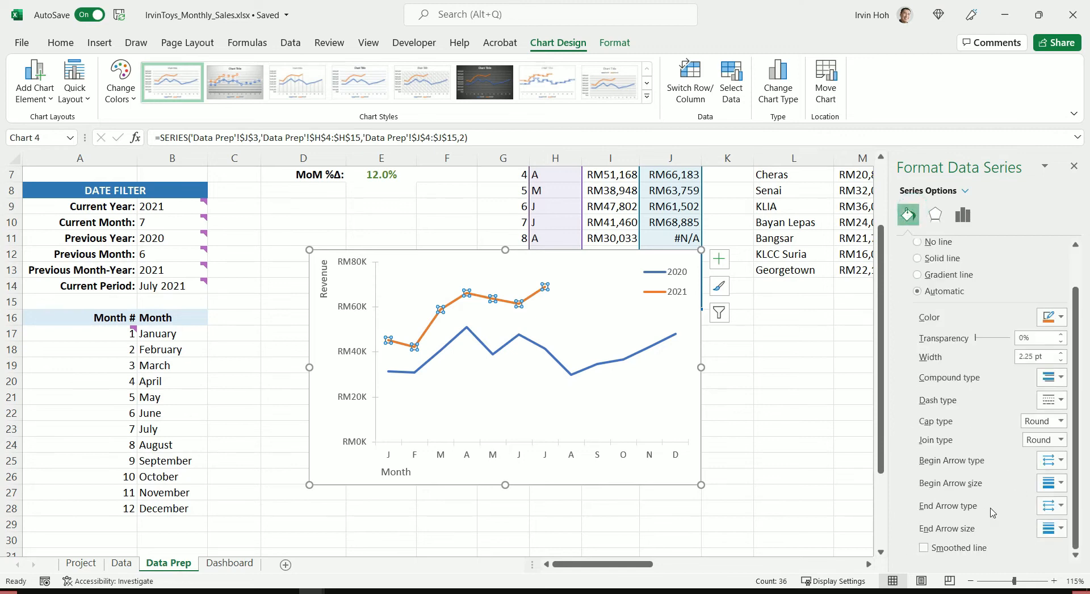
{"action": "right_click", "coordinate": [537, 300]}
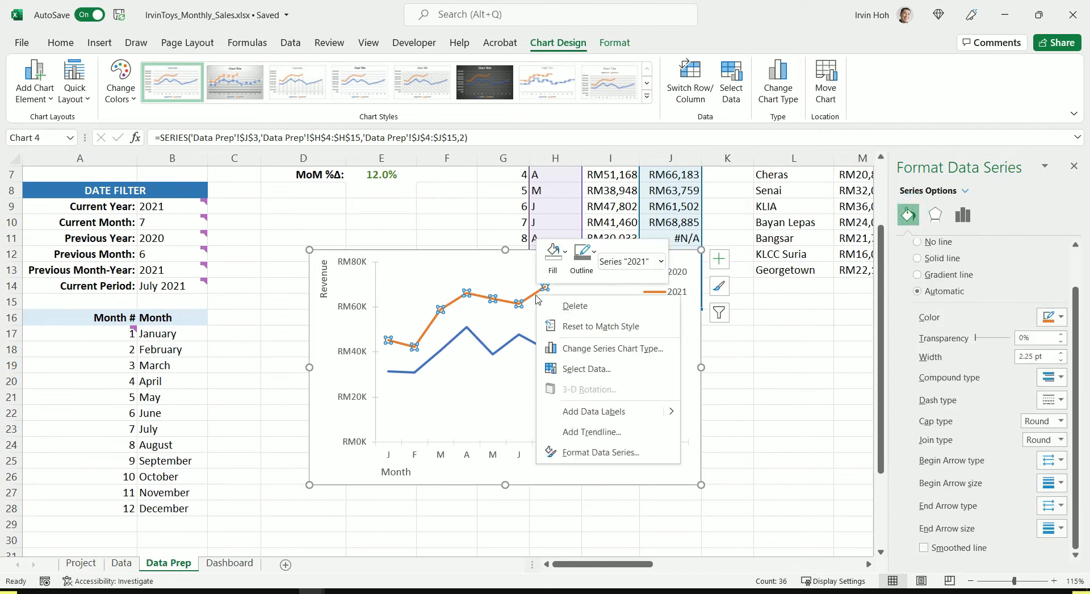
{"action": "left_click", "coordinate": [909, 214]}
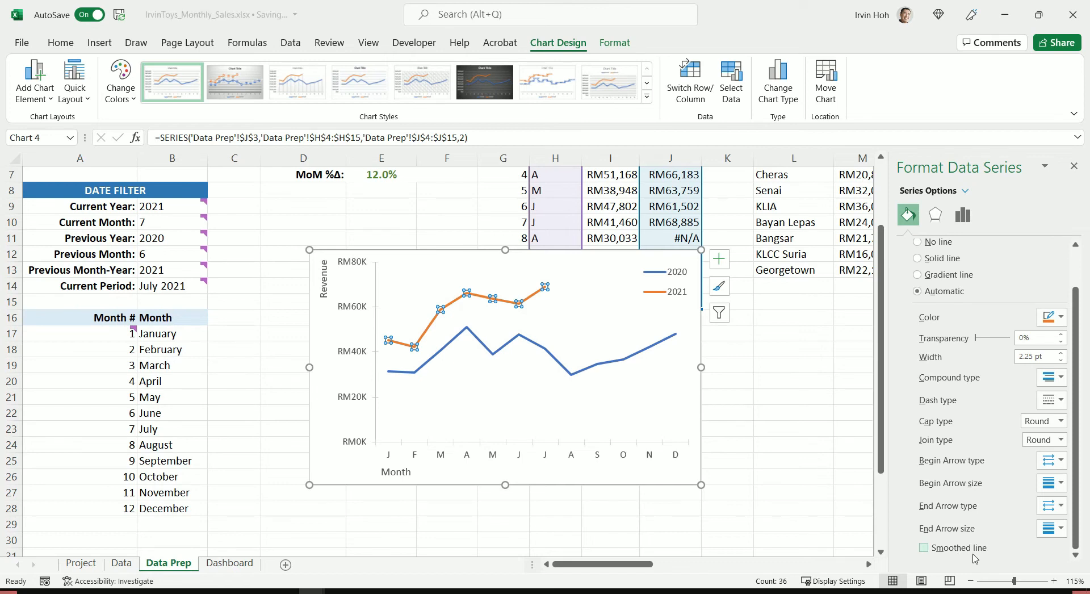
{"action": "left_click", "coordinate": [974, 558]}
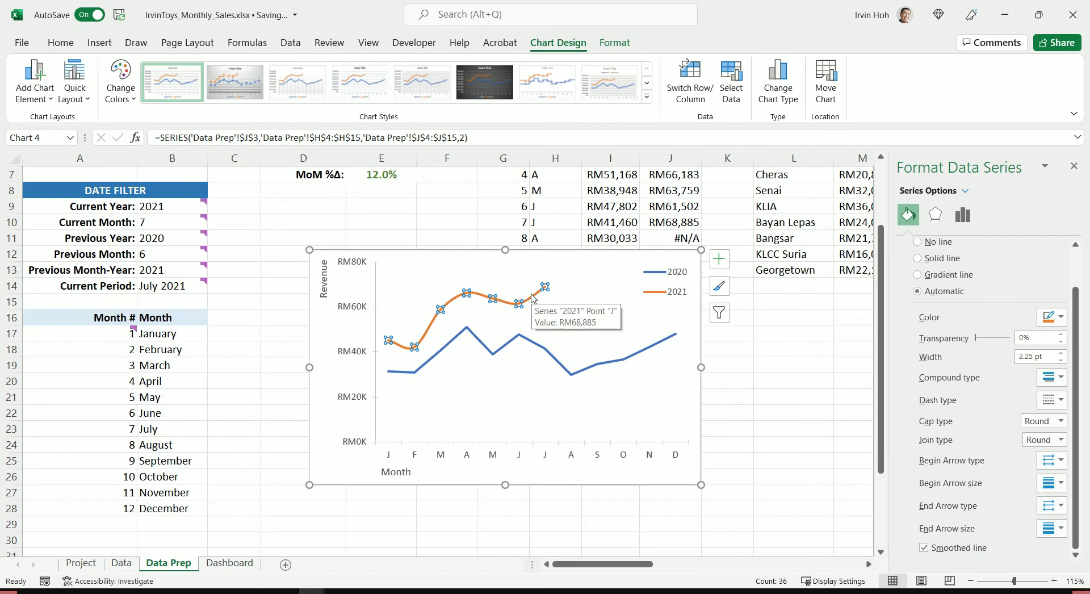
{"action": "left_click", "coordinate": [611, 405]}
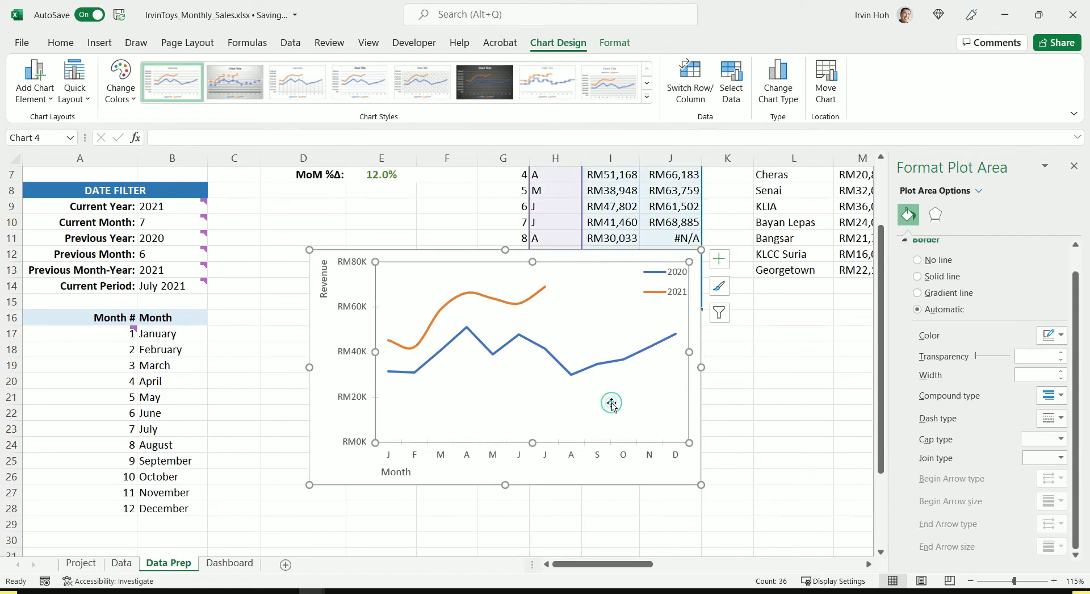
Turn on the smoothed line option for the 2020 series in the line chart.
{"action": "left_click", "coordinate": [531, 344]}
{"action": "right_click", "coordinate": [532, 343]}
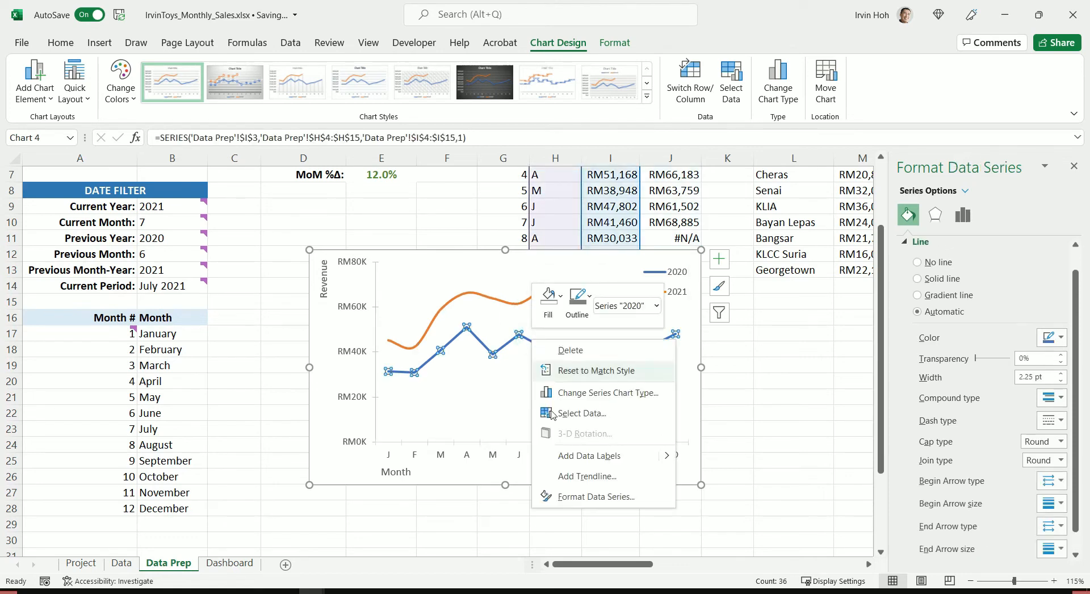
{"action": "left_click", "coordinate": [618, 500]}
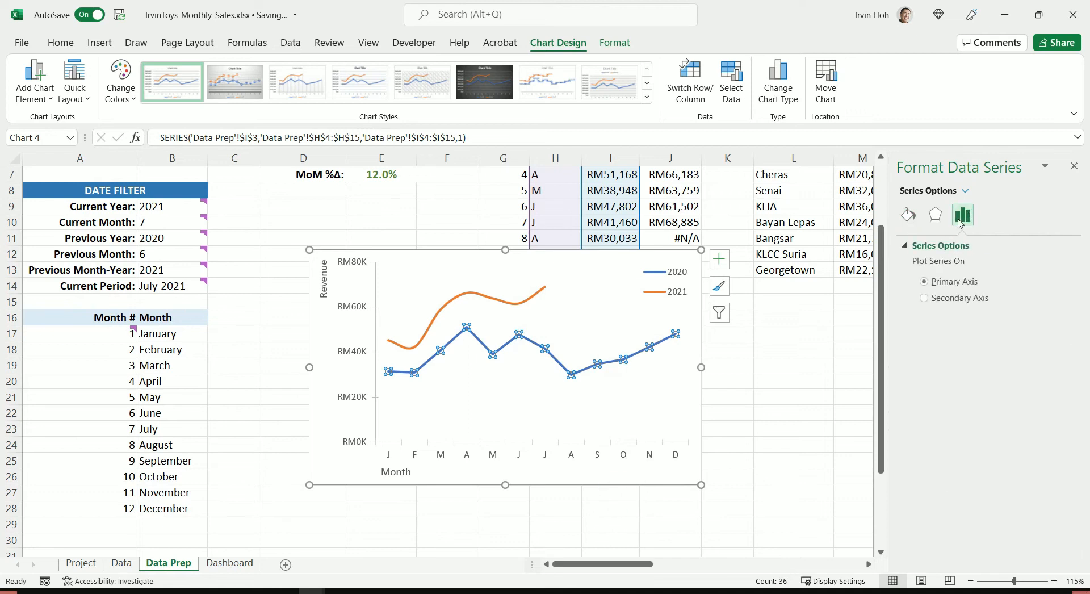
{"action": "left_click", "coordinate": [906, 217]}
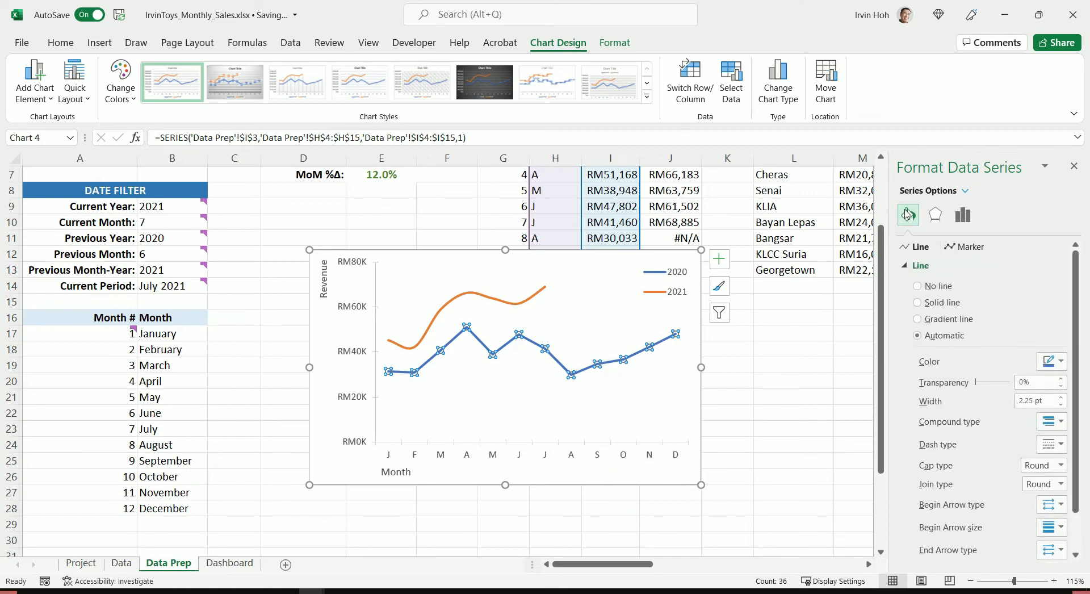
{"action": "scroll", "coordinate": [970, 338], "scroll_direction": "down", "scroll_amount": 2}
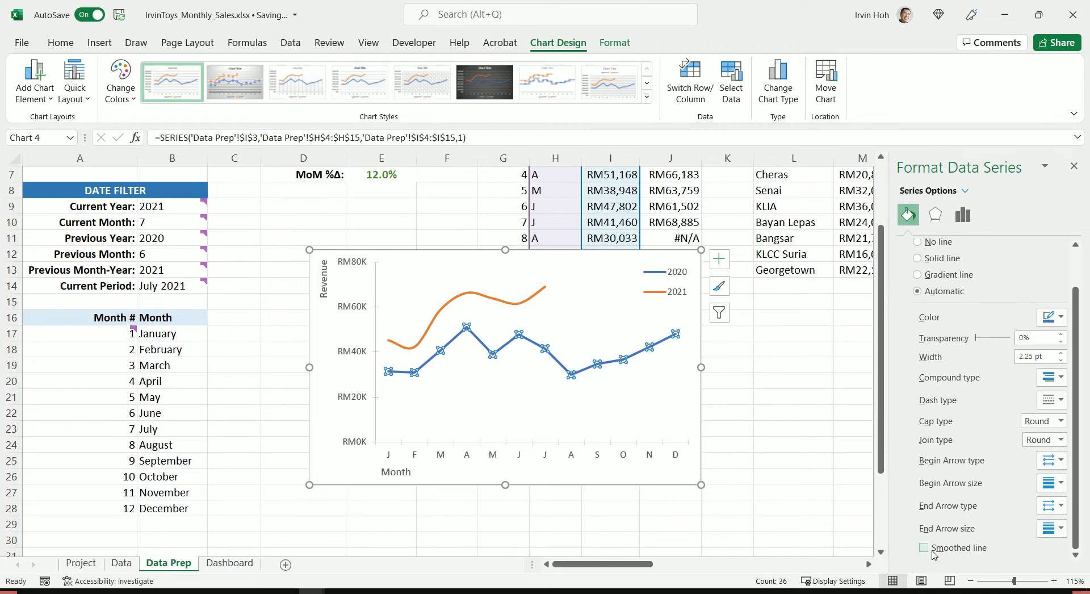
{"action": "left_click", "coordinate": [952, 554]}
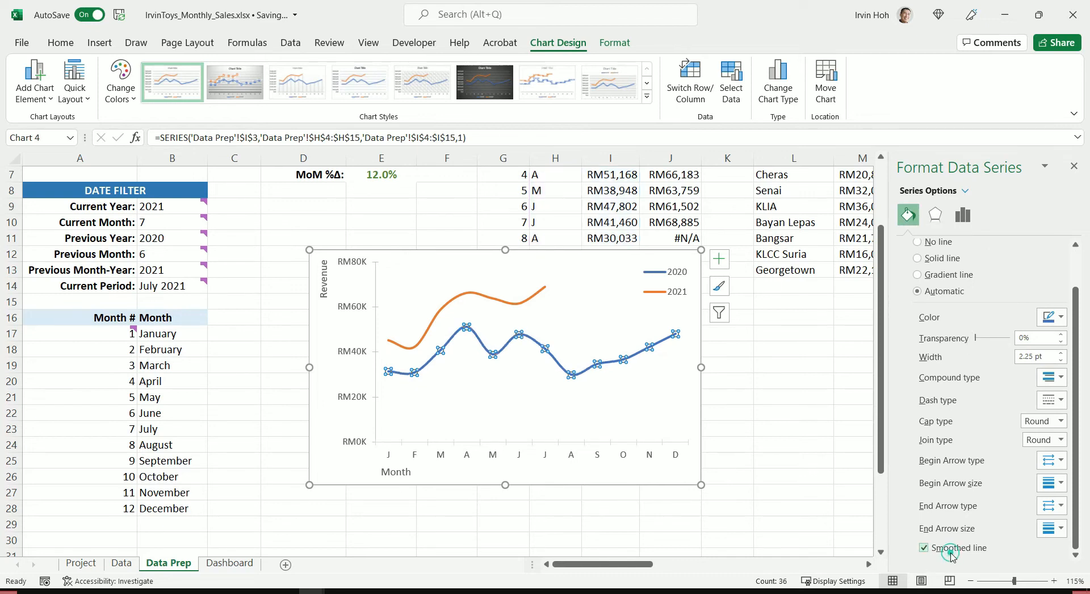
{"action": "left_click", "coordinate": [471, 383]}
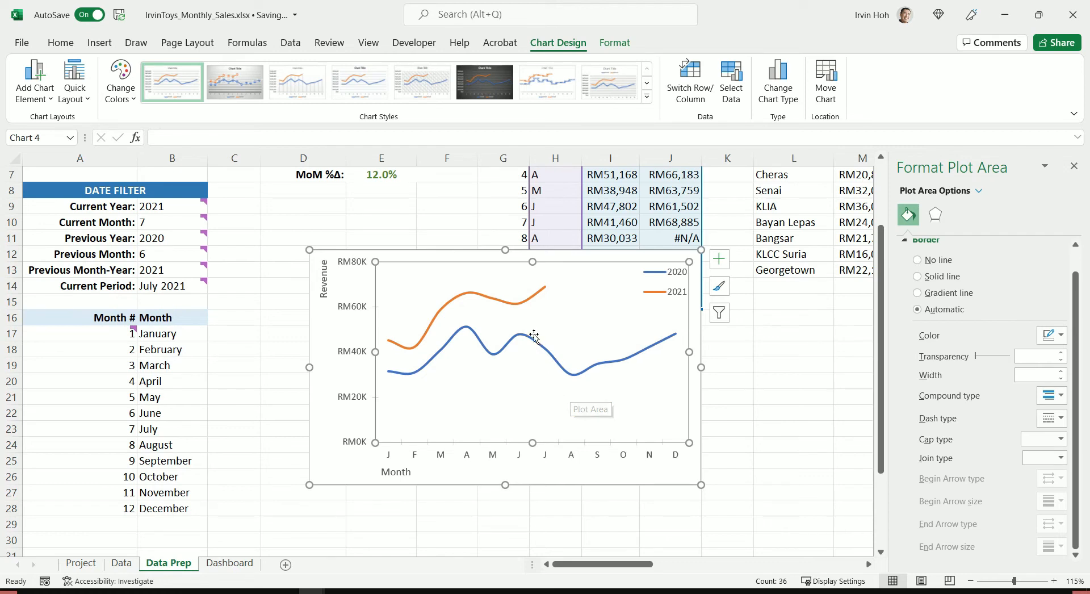
Recolor the 2020 series line with a light blue tint from the theme colors.
{"action": "left_click", "coordinate": [528, 299]}
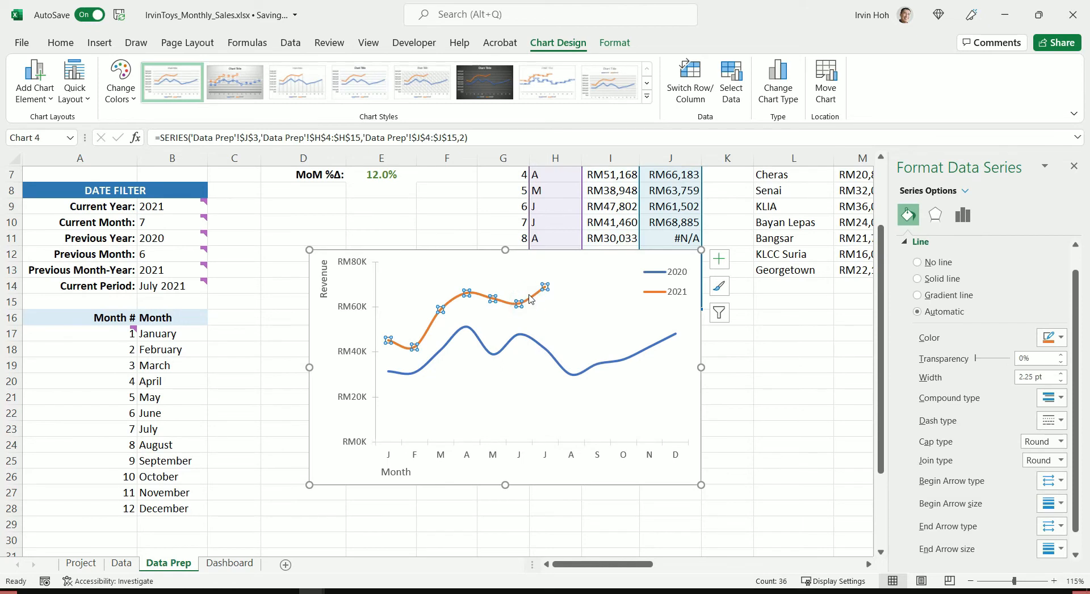
{"action": "left_click", "coordinate": [535, 342]}
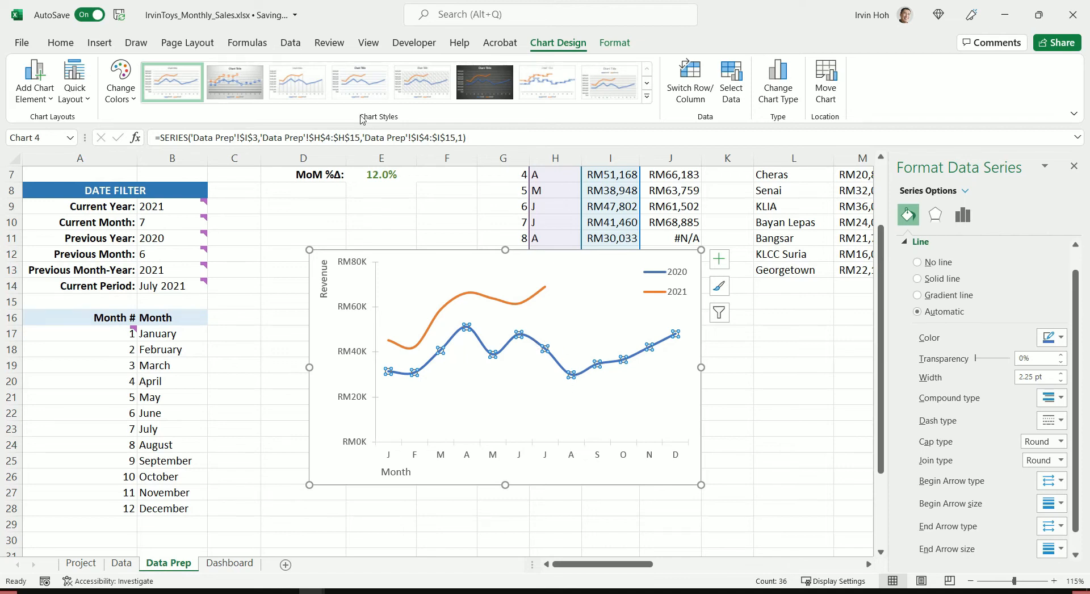
{"action": "left_click", "coordinate": [615, 43]}
{"action": "left_click", "coordinate": [406, 83]}
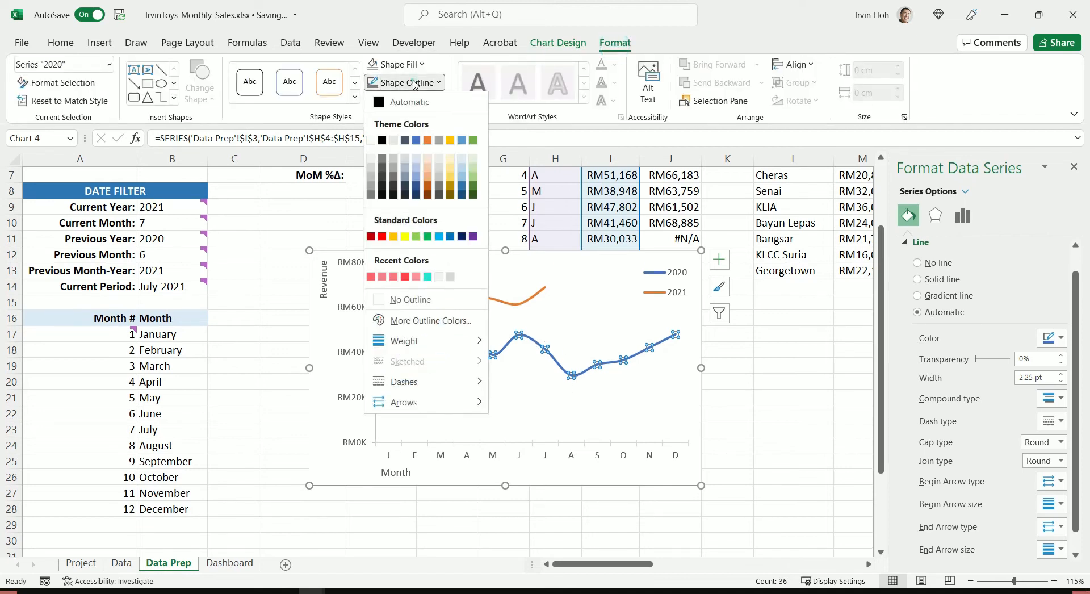
{"action": "left_click", "coordinate": [417, 169]}
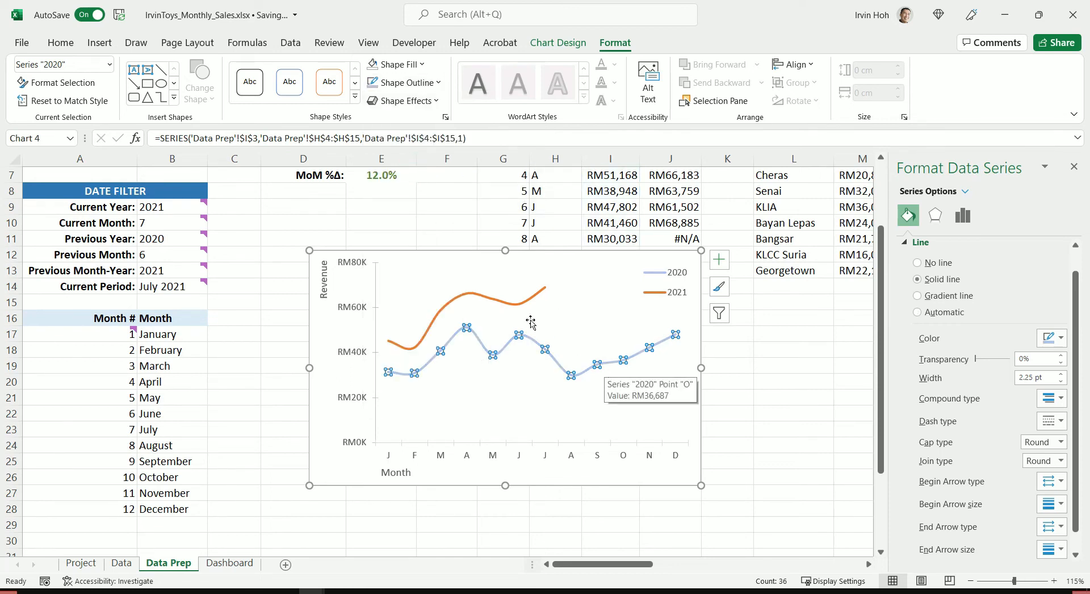
Recolor the 2021 series line with the darkest blue shade from the theme colors and deselect the chart.
{"action": "left_click", "coordinate": [517, 303]}
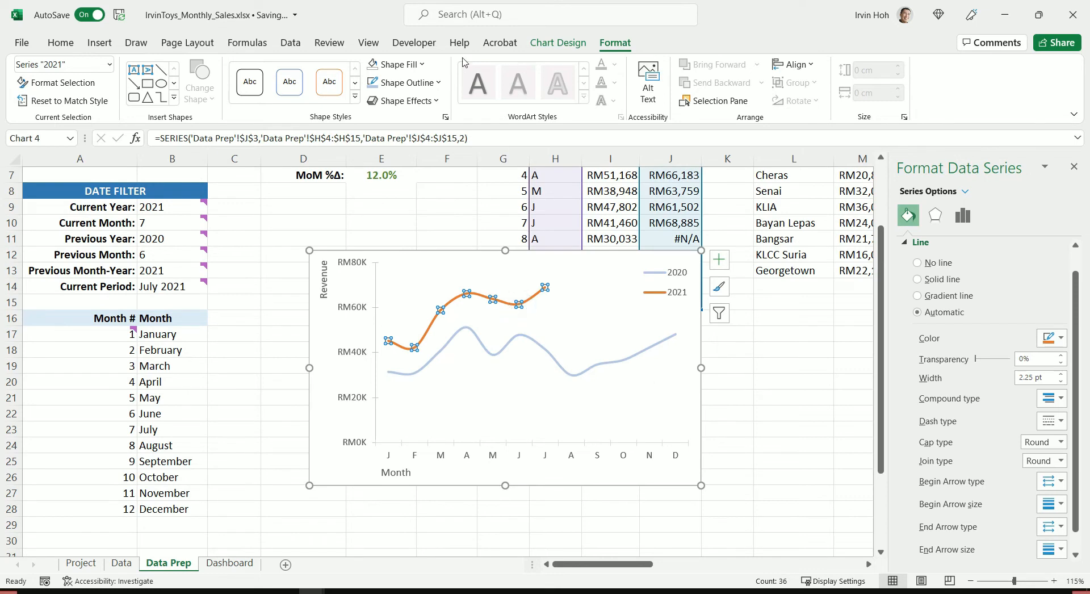
{"action": "left_click", "coordinate": [406, 82]}
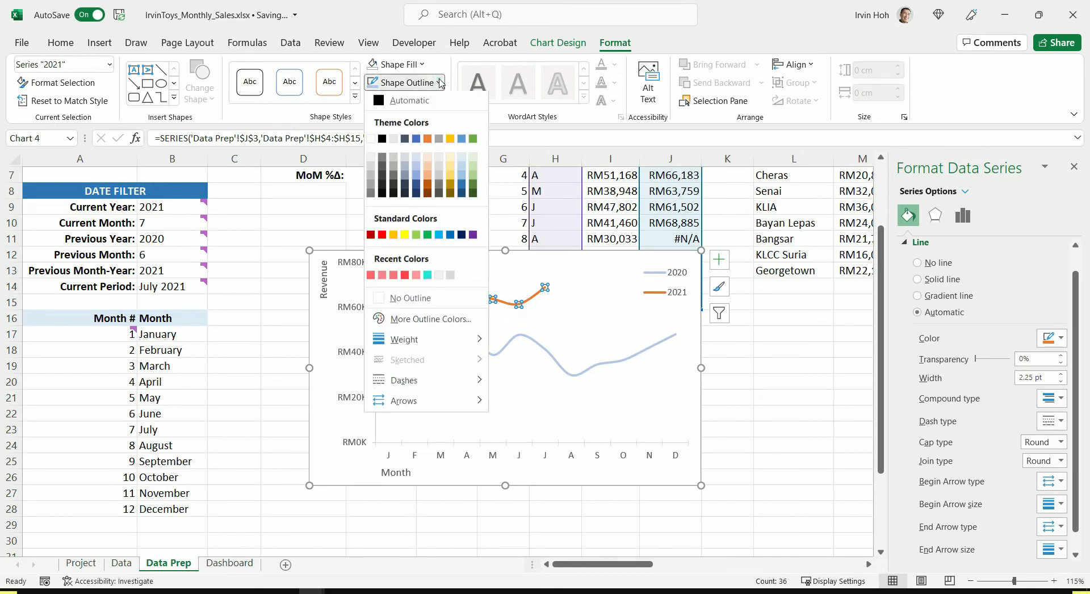
{"action": "left_click", "coordinate": [416, 198]}
{"action": "left_click", "coordinate": [588, 323]}
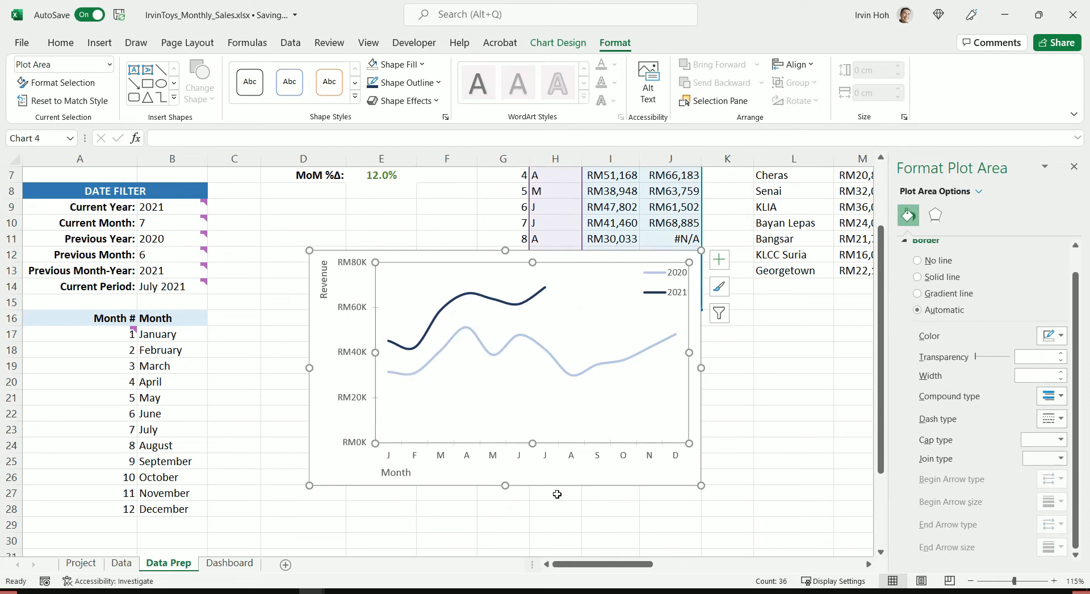
{"action": "left_click", "coordinate": [763, 470]}
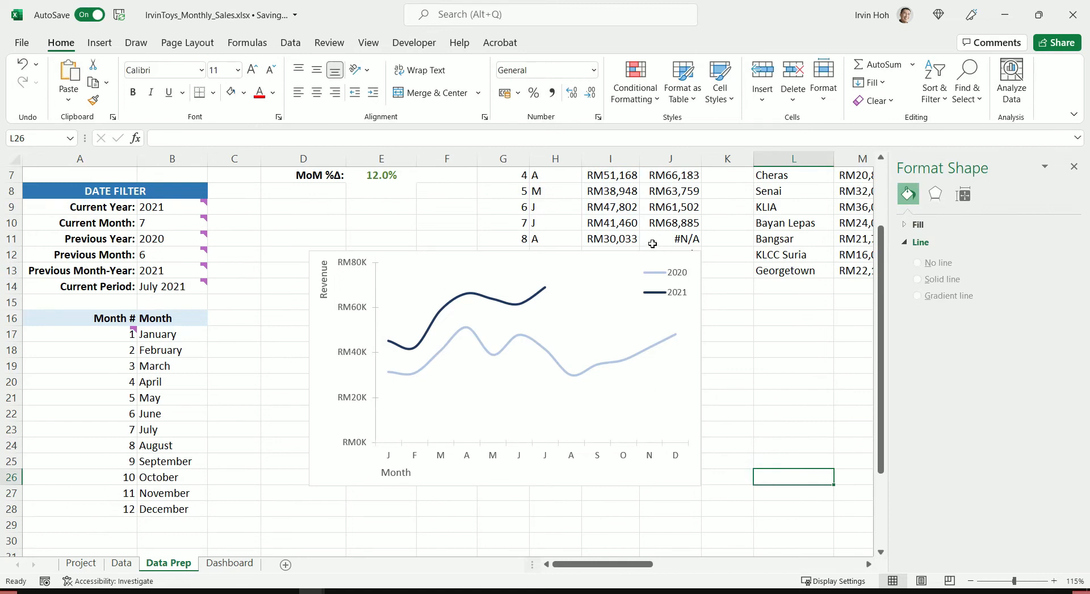
Move the 2020–2021 revenue line chart from the Data Prep sheet to the Sales trend area of the Dashboard sheet.
{"action": "left_click", "coordinate": [314, 328]}
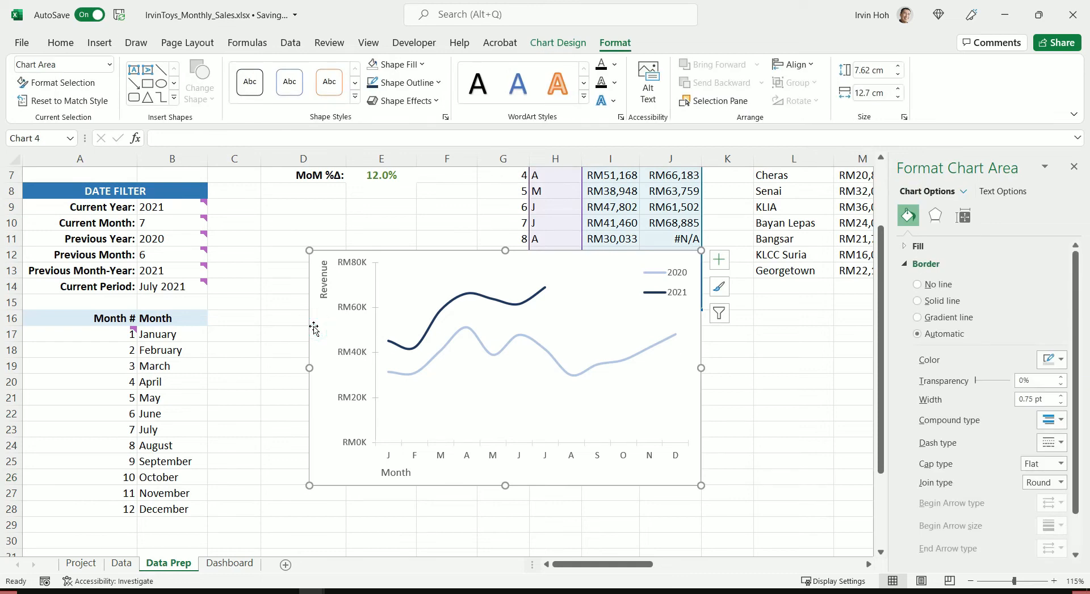
{"action": "key", "text": "ctrl+x"}
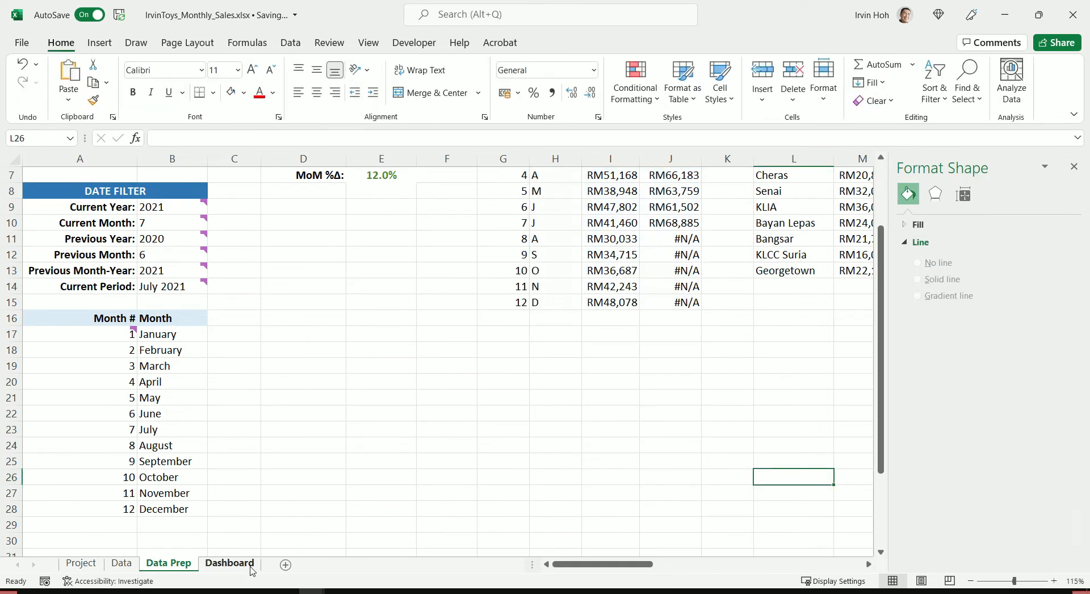
{"action": "left_click", "coordinate": [252, 569]}
{"action": "scroll", "coordinate": [290, 374], "scroll_direction": "down", "scroll_amount": 4}
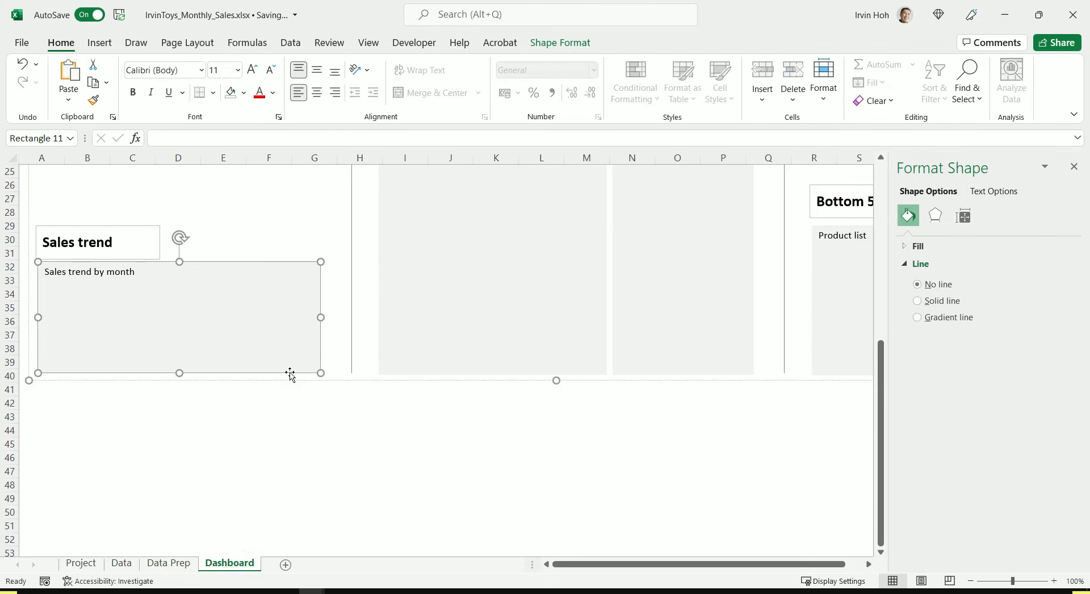
{"action": "left_click", "coordinate": [263, 456]}
{"action": "left_click", "coordinate": [326, 256]}
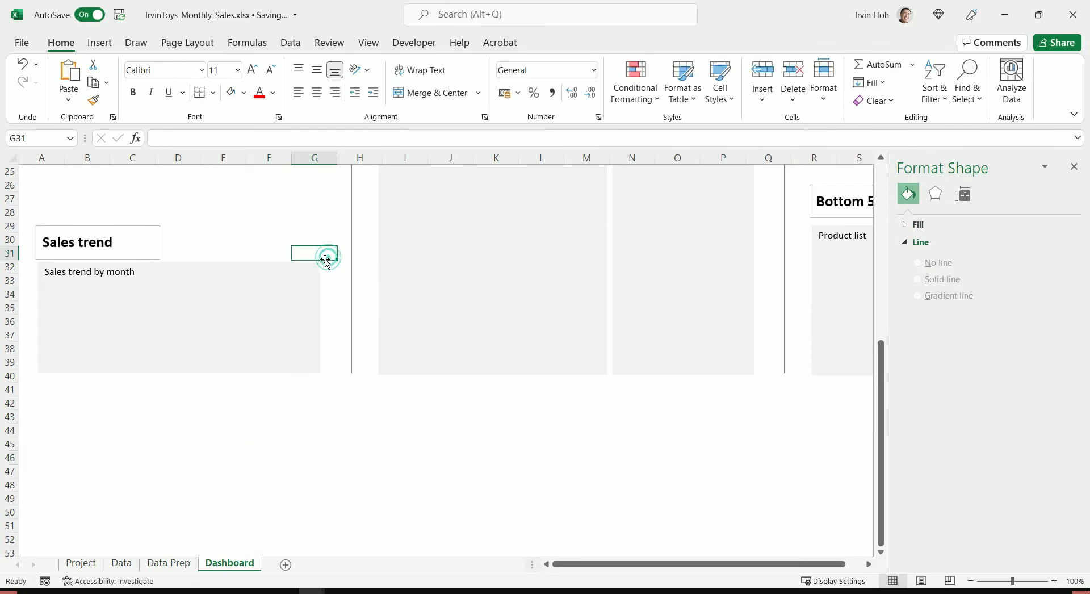
{"action": "left_click", "coordinate": [278, 245]}
{"action": "key", "text": "ctrl+v"}
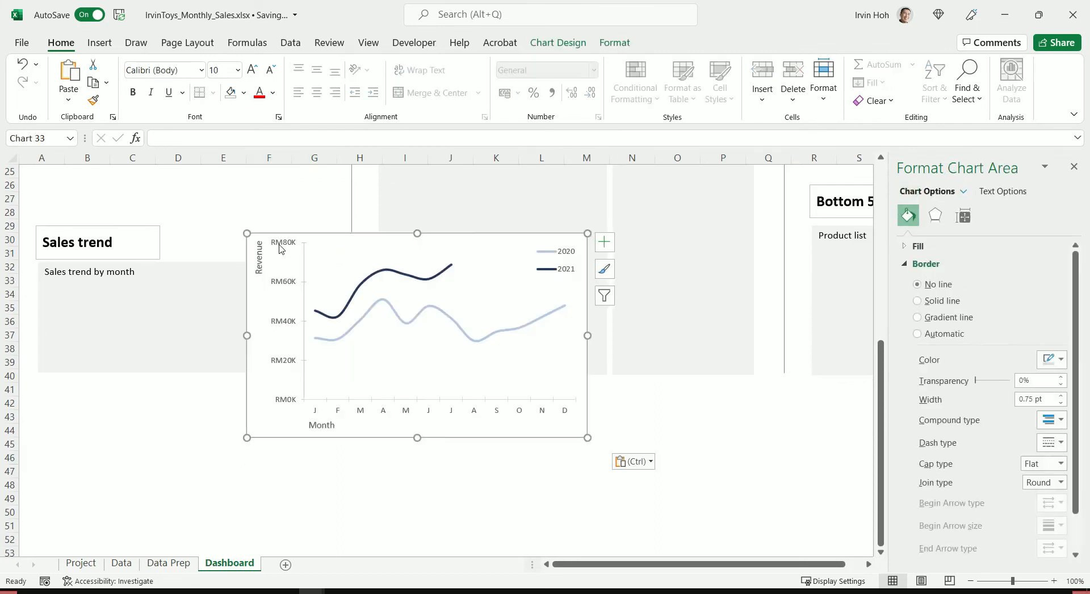
Move the Sales trend heading up beneath the MoM and YoY figures and delete the "Sales trend by month" placeholder rectangle.
{"action": "scroll", "coordinate": [374, 257], "scroll_direction": "up", "scroll_amount": 2}
{"action": "left_click", "coordinate": [103, 319]}
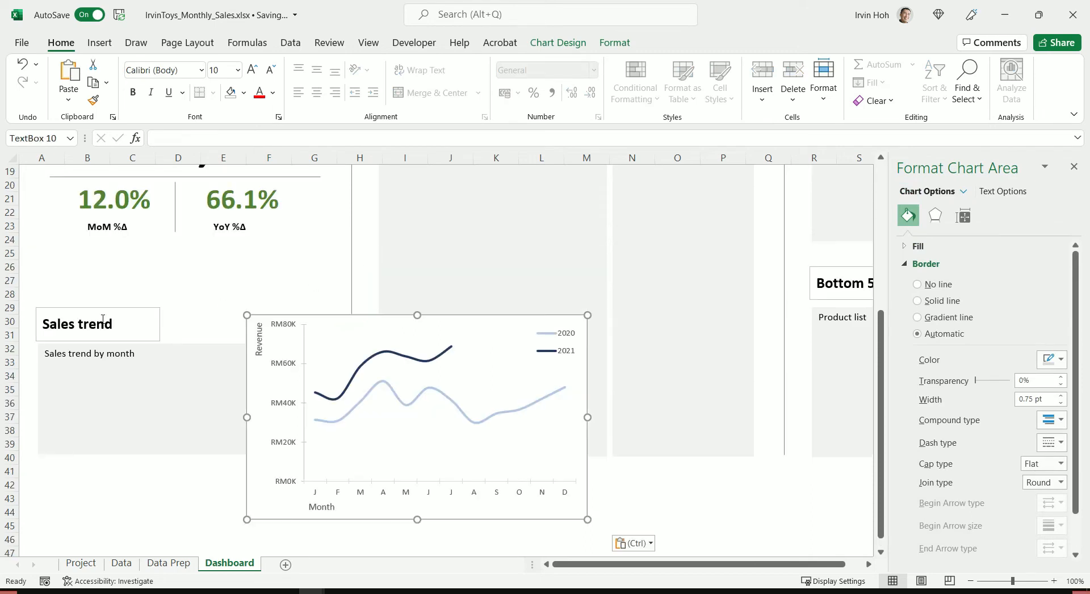
{"action": "left_click_drag", "start_coordinate": [121, 305], "coordinate": [127, 248]}
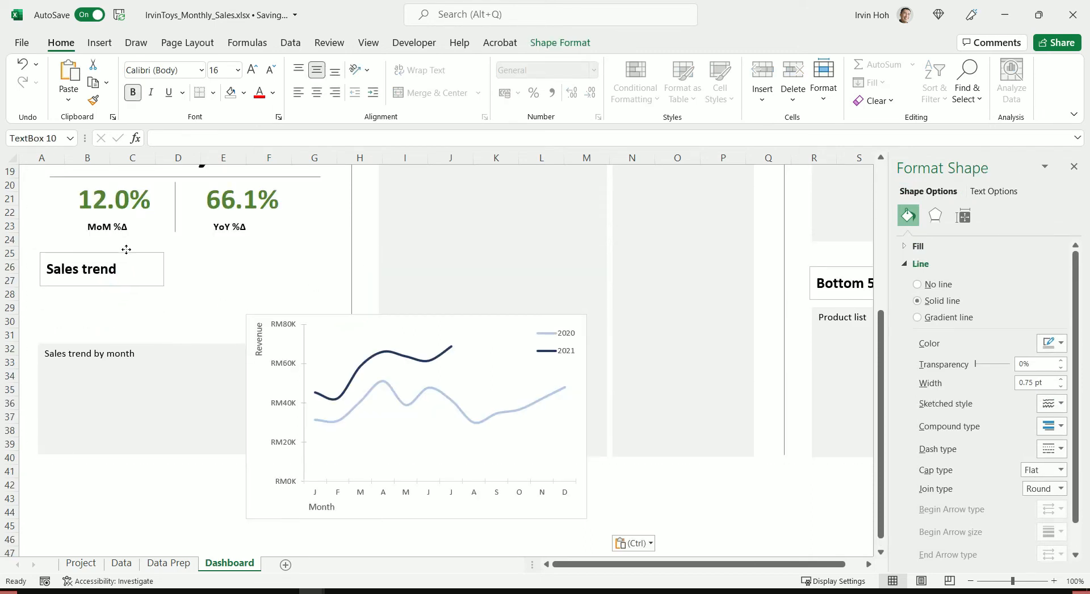
{"action": "left_click", "coordinate": [146, 383]}
{"action": "key", "text": "Delete"}
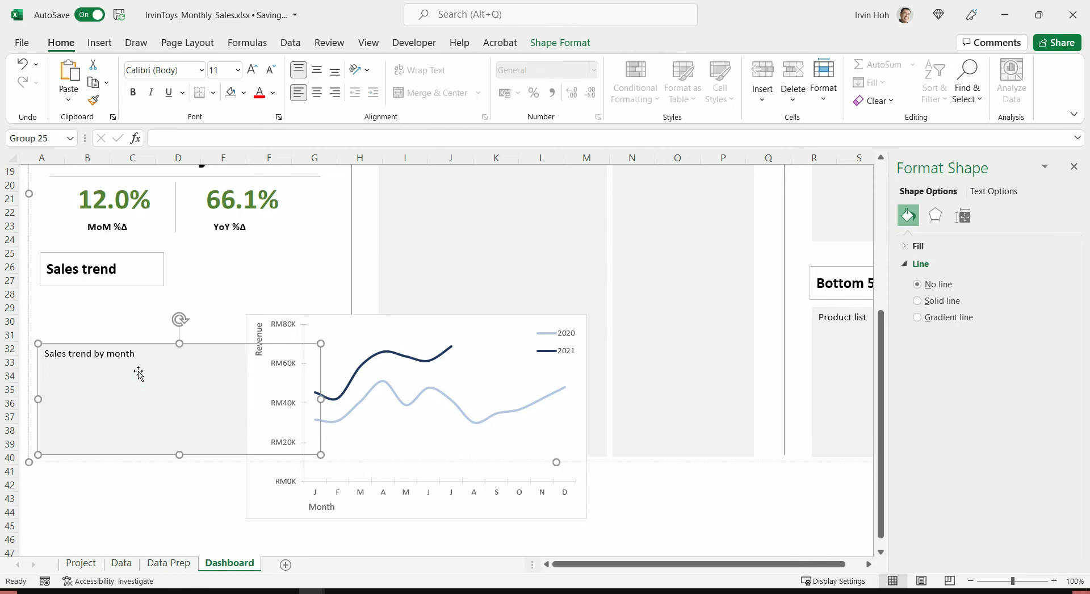
Place the line chart directly under the Sales trend heading and shrink it to about 6 cm high and 11.2 cm wide.
{"action": "left_click", "coordinate": [317, 325]}
{"action": "left_click_drag", "start_coordinate": [329, 316], "coordinate": [126, 297]}
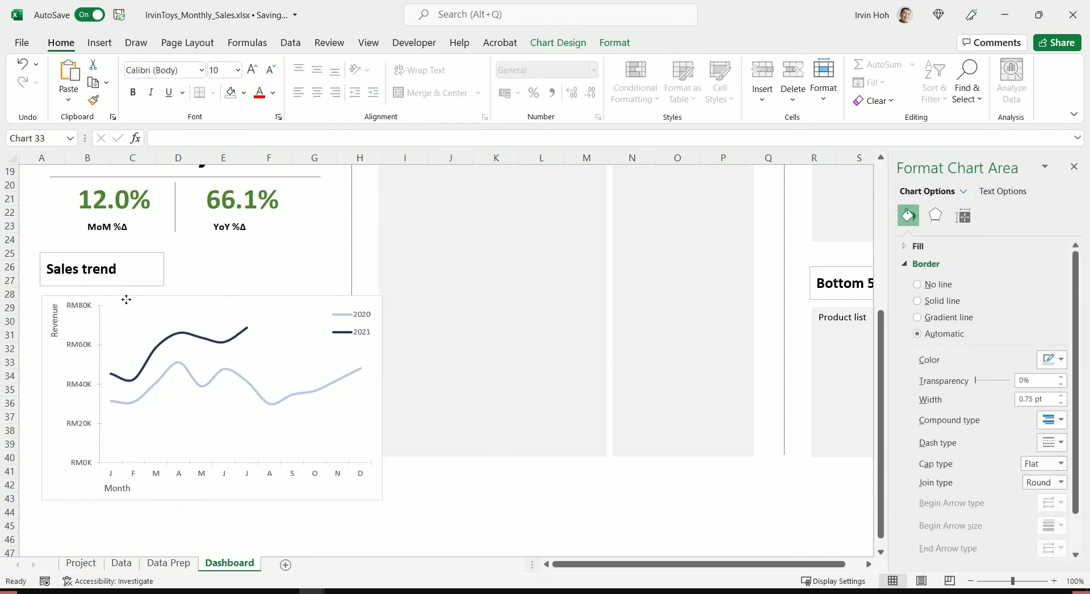
{"action": "left_click_drag", "start_coordinate": [382, 503], "coordinate": [339, 457]}
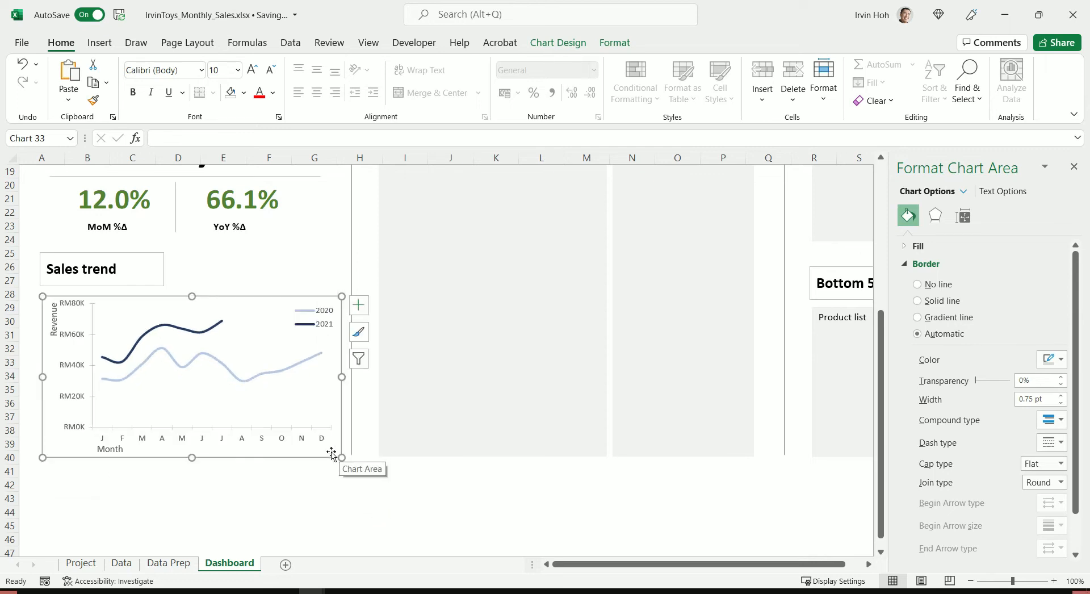
{"action": "left_click", "coordinate": [268, 260]}
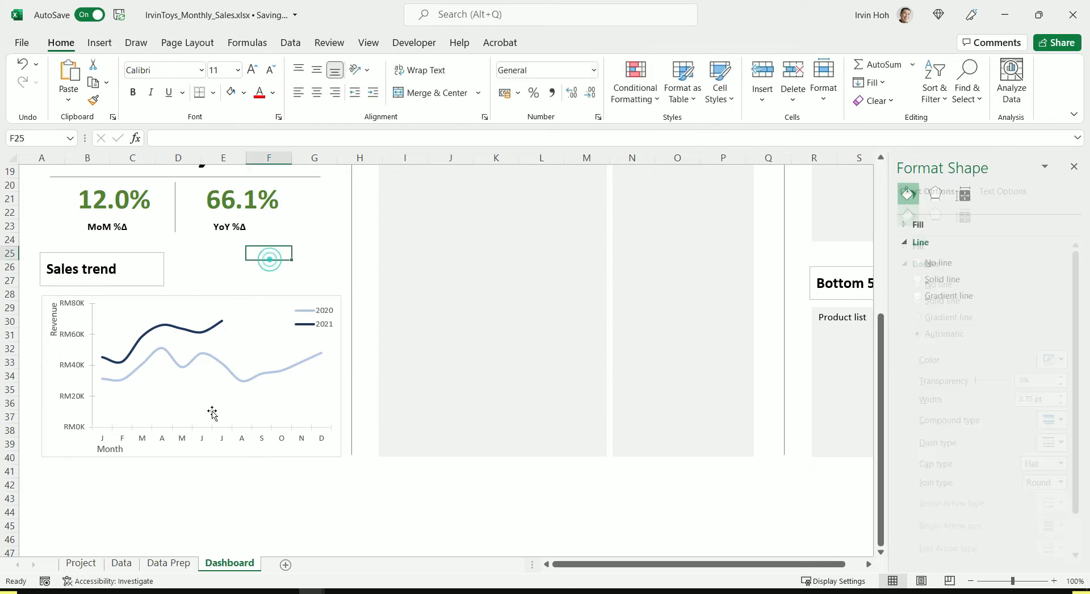
Remove the outline around the line chart on the Dashboard sheet.
{"action": "left_click", "coordinate": [191, 299]}
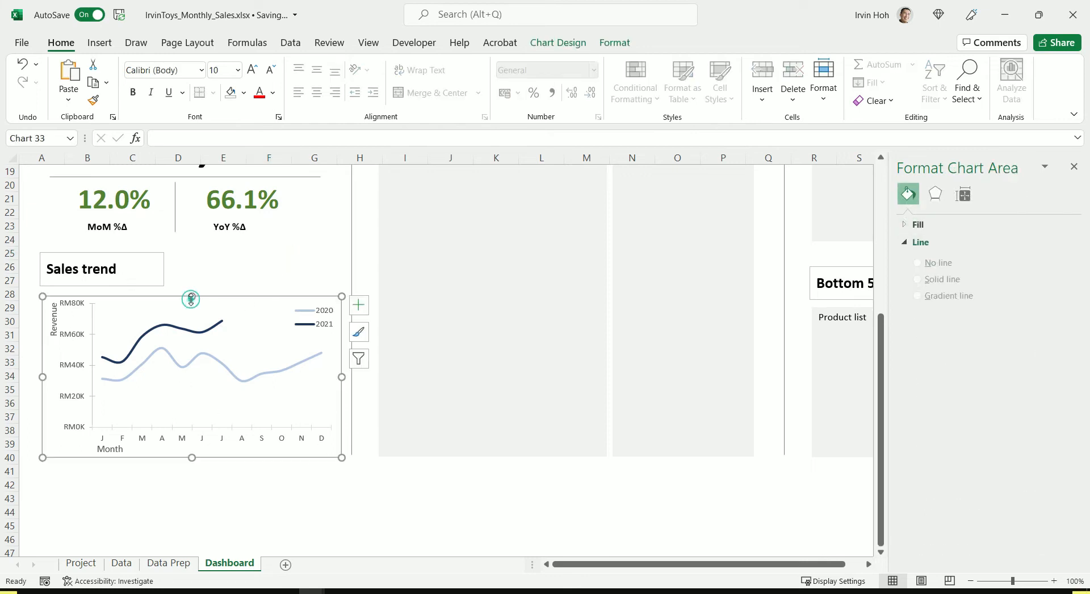
{"action": "left_click", "coordinate": [615, 43]}
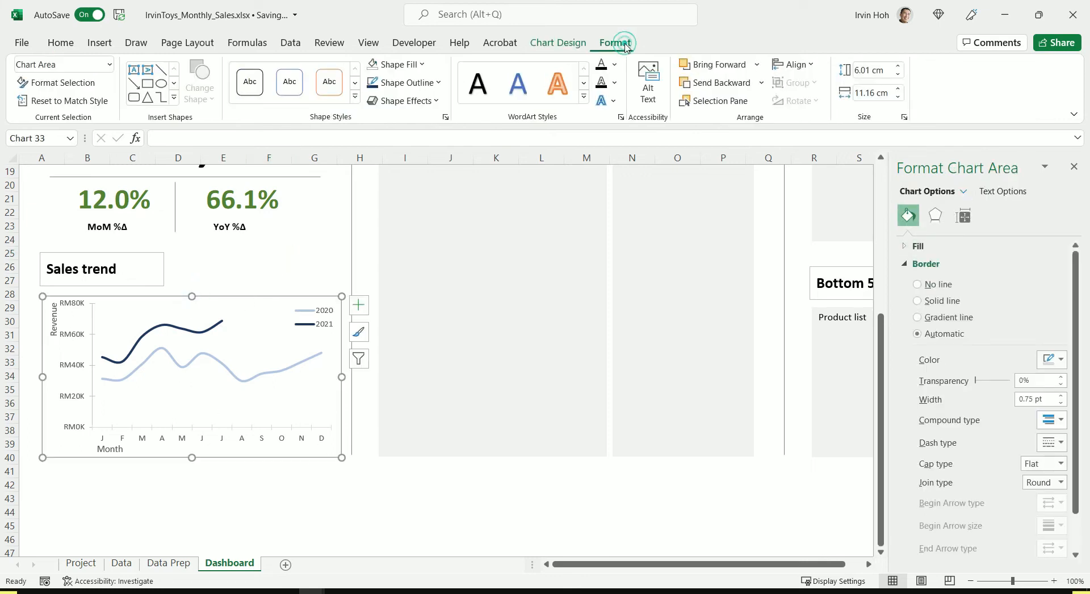
{"action": "left_click", "coordinate": [403, 84]}
{"action": "left_click", "coordinate": [408, 306]}
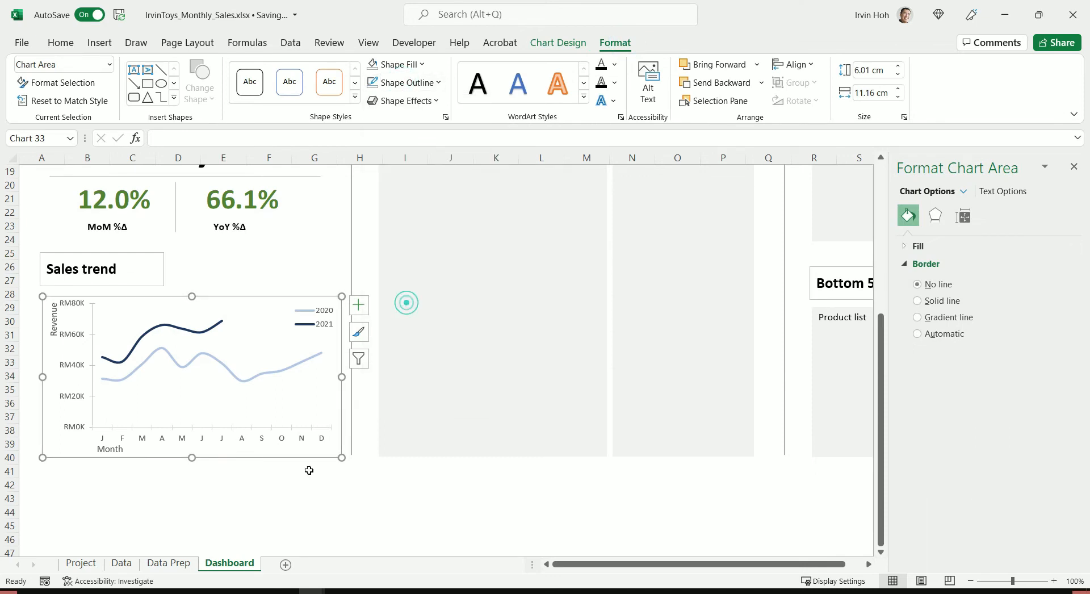
{"action": "left_click", "coordinate": [313, 484]}
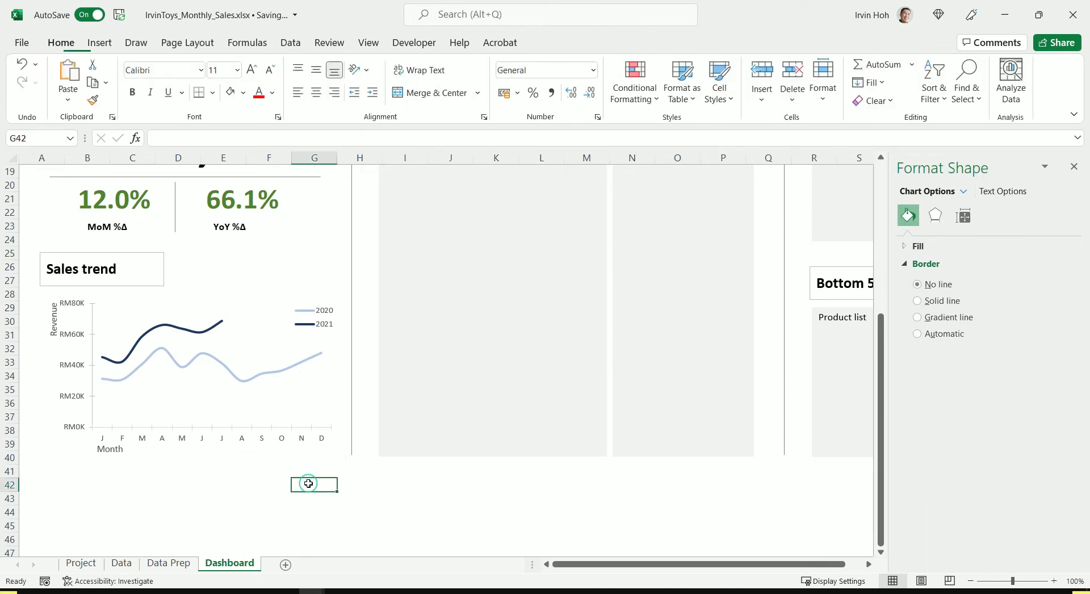
Shift the Revenue axis title away from the value labels and slightly narrow the plot area from its left edge.
{"action": "left_click", "coordinate": [62, 323]}
{"action": "left_click", "coordinate": [63, 324]}
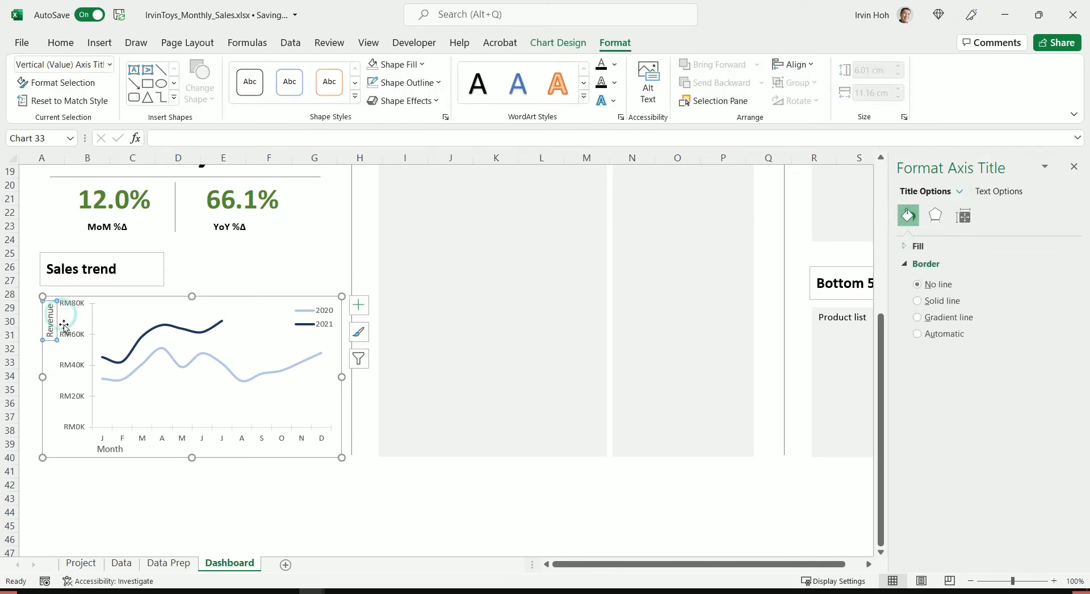
{"action": "left_click", "coordinate": [82, 332]}
{"action": "left_click", "coordinate": [101, 339]}
{"action": "left_click_drag", "start_coordinate": [96, 365], "coordinate": [100, 366]}
{"action": "left_click", "coordinate": [113, 458]}
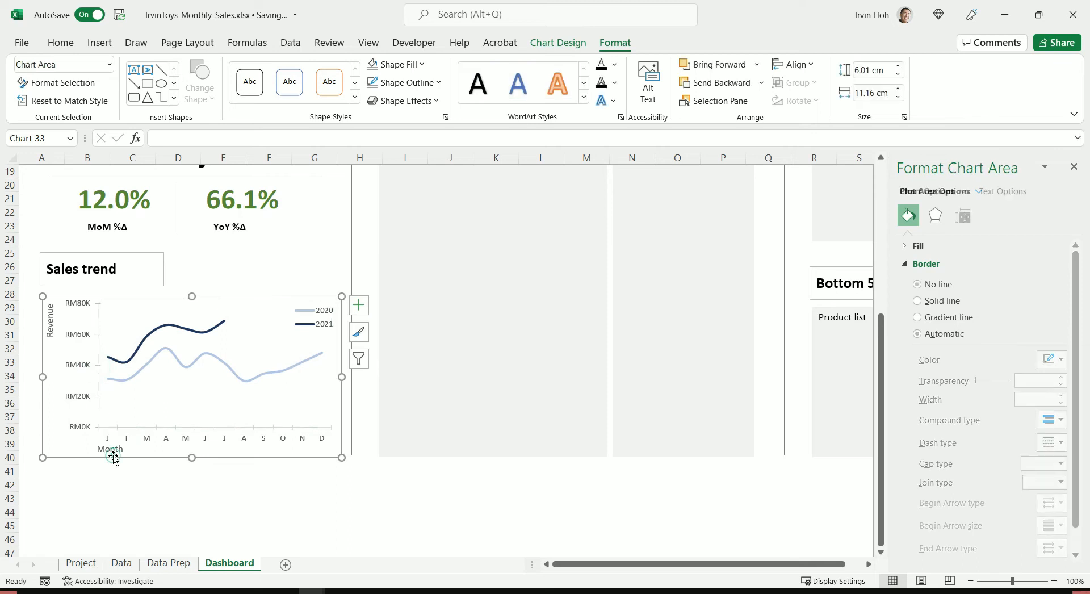
Shorten the line chart's plot area from its lower edge to leave more space above the Month axis title.
{"action": "left_click", "coordinate": [129, 409]}
{"action": "left_click", "coordinate": [215, 426]}
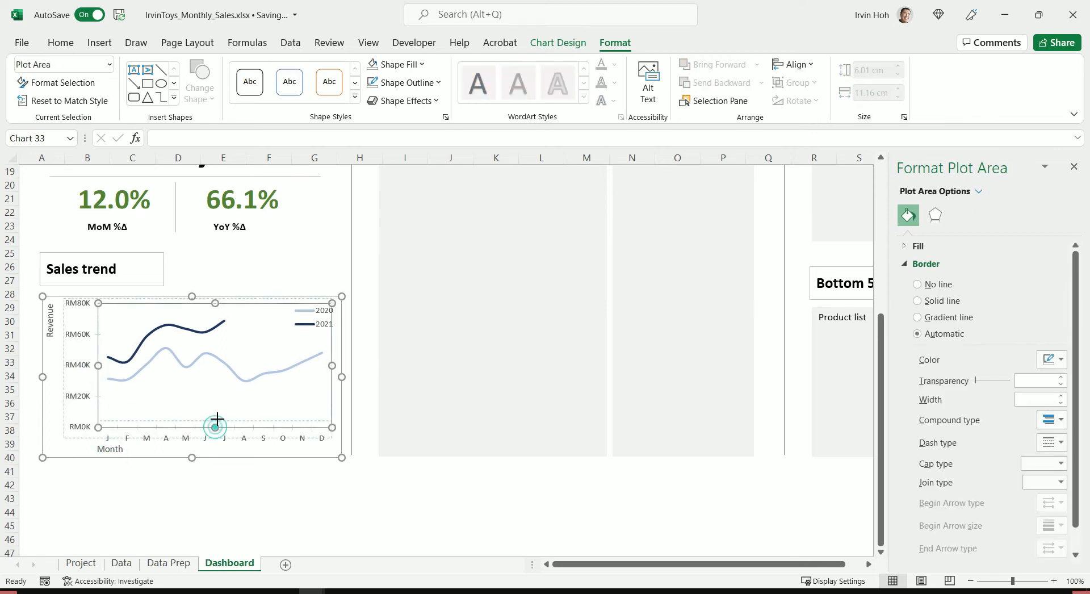
{"action": "left_click_drag", "start_coordinate": [215, 426], "coordinate": [215, 420]}
{"action": "left_click", "coordinate": [119, 449]}
{"action": "left_click", "coordinate": [137, 507]}
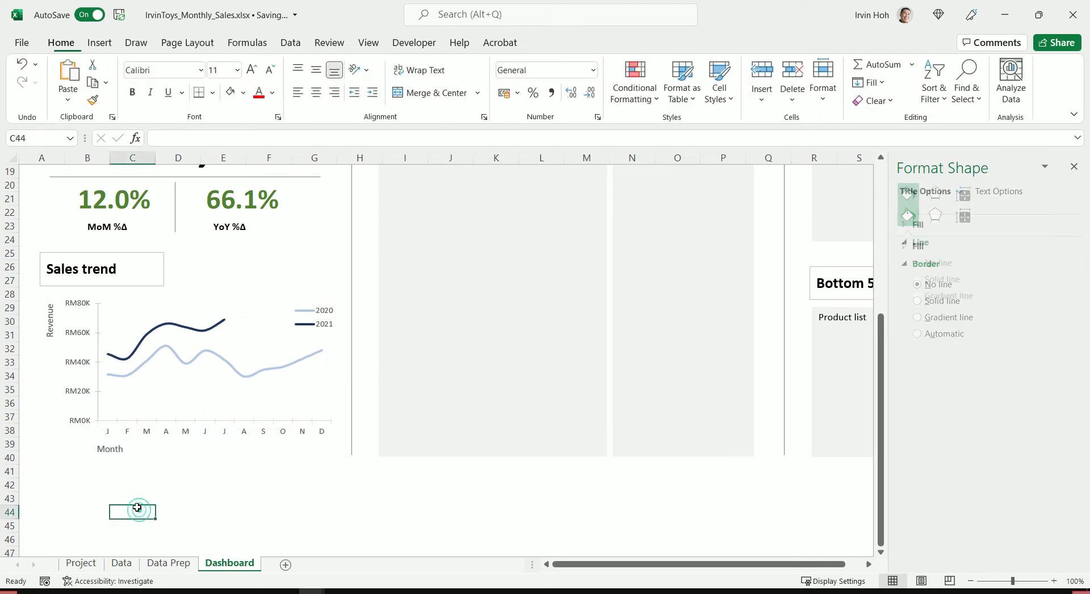
Review the Revenue section on the Dashboard sheet and examine the ranks in both store performance tables on the Data Prep sheet.
{"action": "scroll", "coordinate": [137, 507], "scroll_direction": "up", "scroll_amount": 5}
{"action": "scroll", "coordinate": [149, 463], "scroll_direction": "down", "scroll_amount": 3}
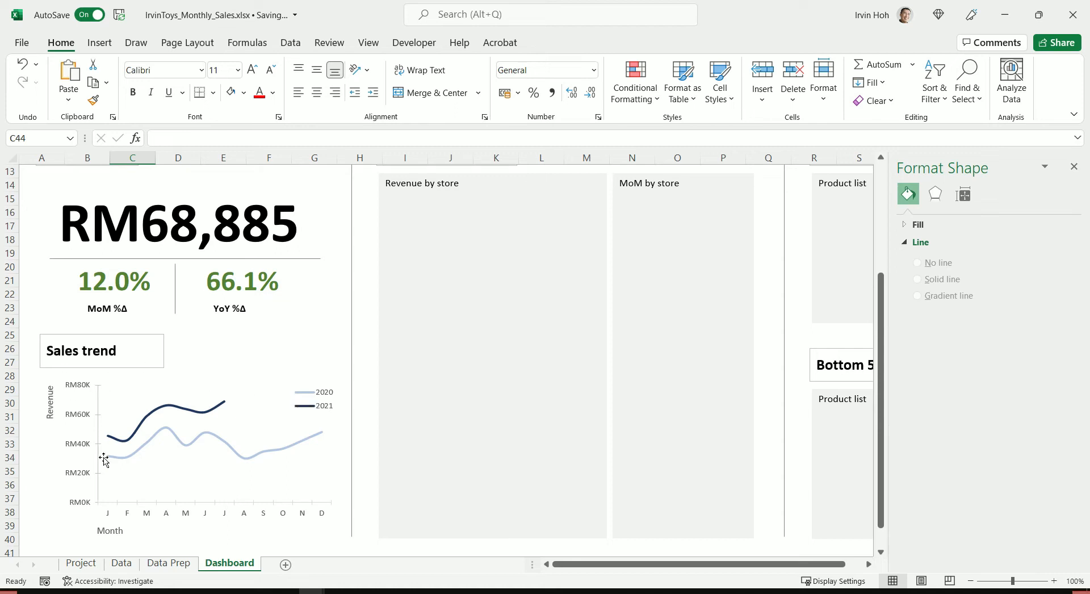
{"action": "scroll", "coordinate": [121, 420], "scroll_direction": "down", "scroll_amount": 1}
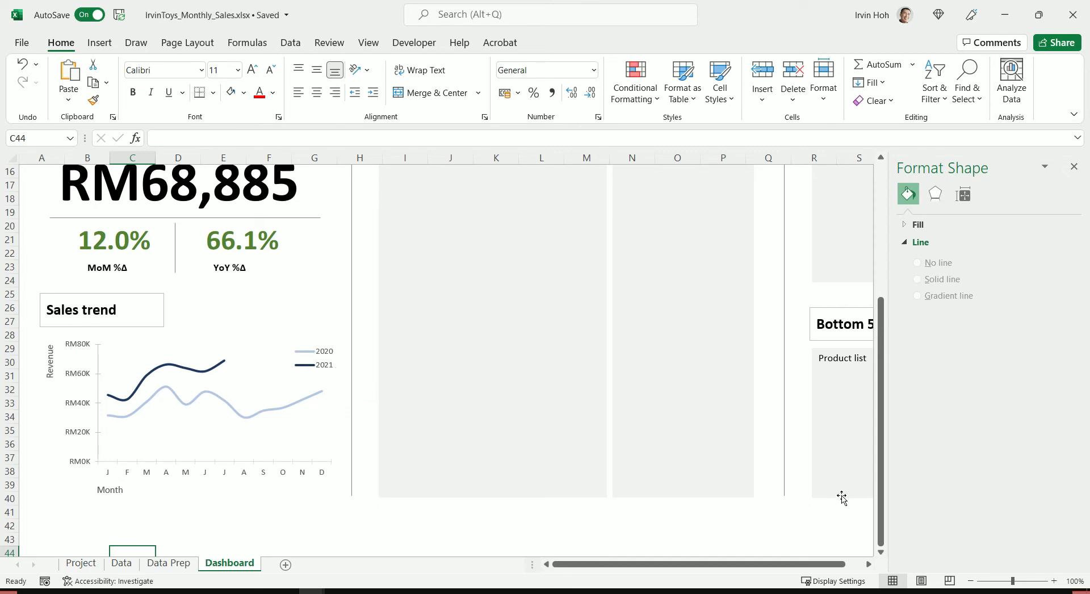
{"action": "key", "text": "ctrl+Page_Up"}
{"action": "left_click", "coordinate": [369, 424]}
{"action": "left_click_drag", "start_coordinate": [823, 569], "coordinate": [782, 568]}
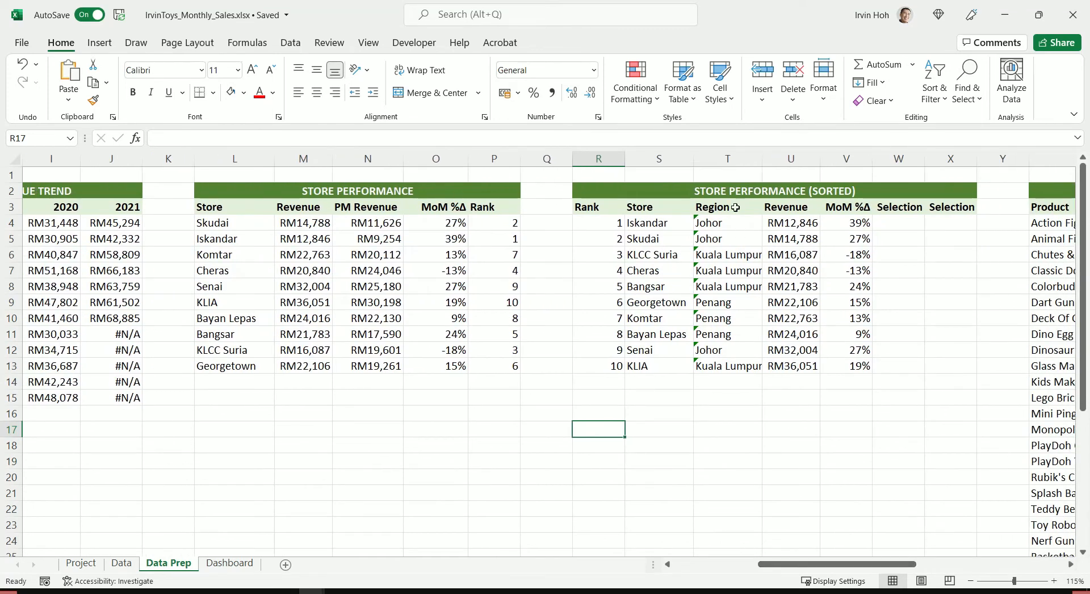
{"action": "left_click_drag", "start_coordinate": [806, 565], "coordinate": [827, 565]}
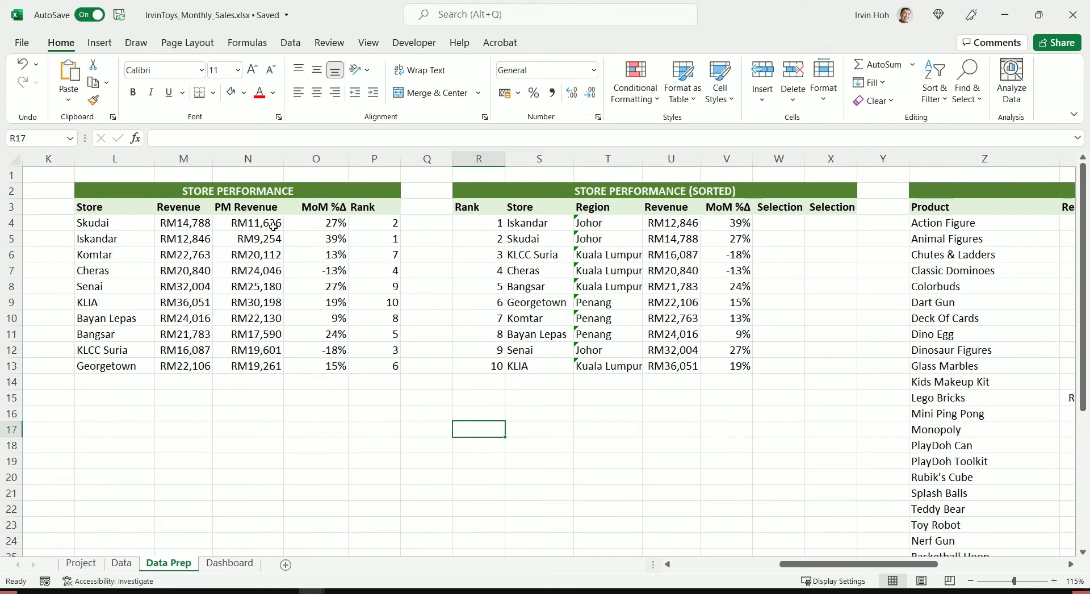
{"action": "mouse_move", "coordinate": [155, 197]}
{"action": "left_mouse_down"}
{"action": "mouse_move", "coordinate": [250, 196]}
{"action": "mouse_move", "coordinate": [347, 236]}
{"action": "mouse_move", "coordinate": [364, 361]}
{"action": "mouse_move", "coordinate": [391, 367]}
{"action": "left_mouse_up"}
{"action": "left_click_drag", "start_coordinate": [375, 223], "coordinate": [394, 359]}
{"action": "left_click", "coordinate": [454, 317]}
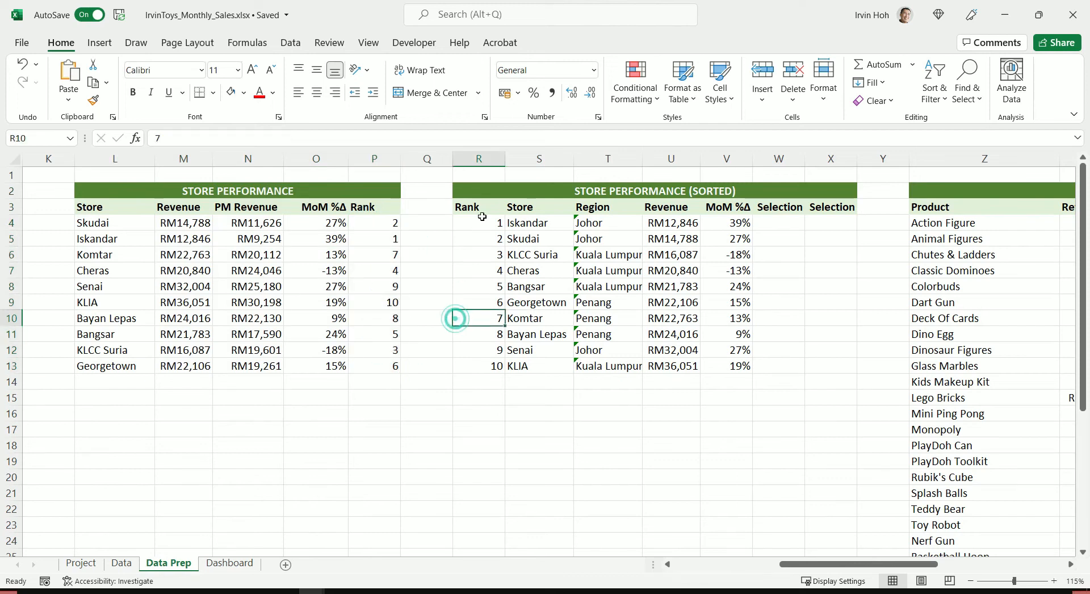
{"action": "left_click", "coordinate": [686, 191]}
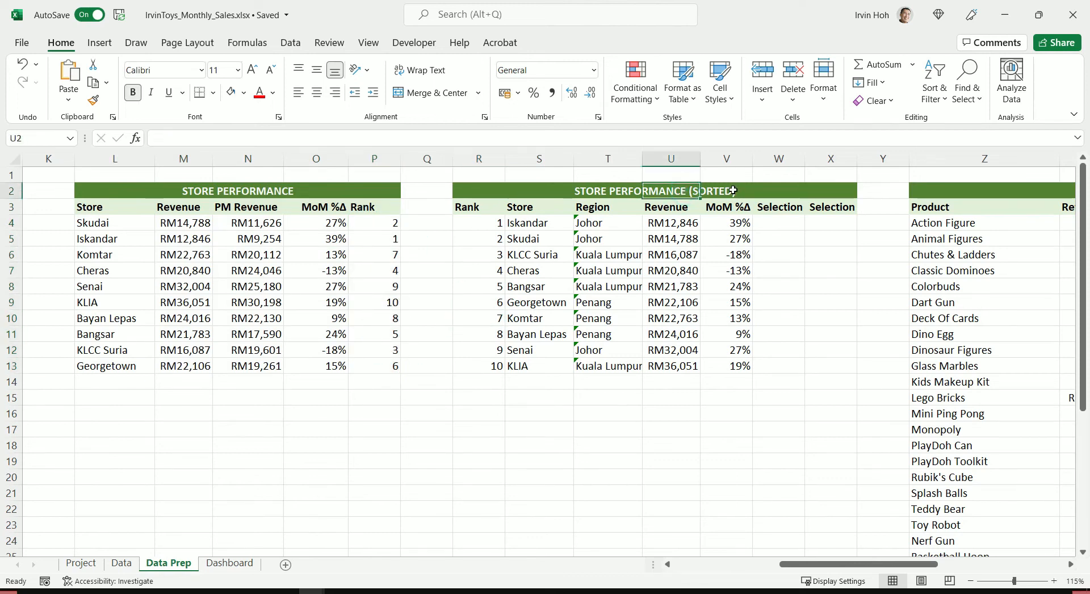
{"action": "left_click_drag", "start_coordinate": [468, 223], "coordinate": [487, 368]}
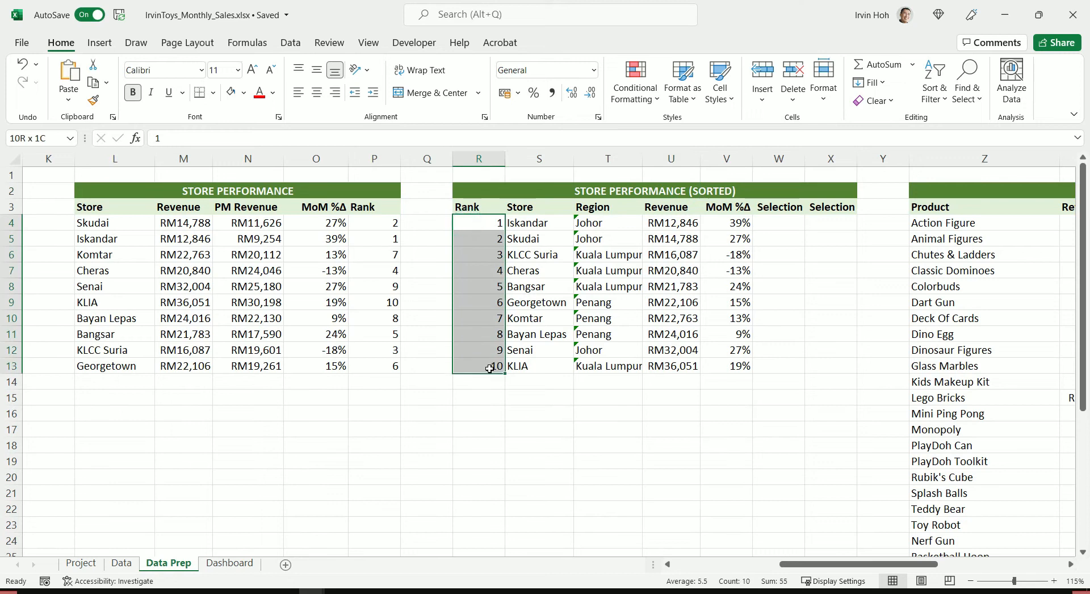
{"action": "left_click", "coordinate": [483, 463]}
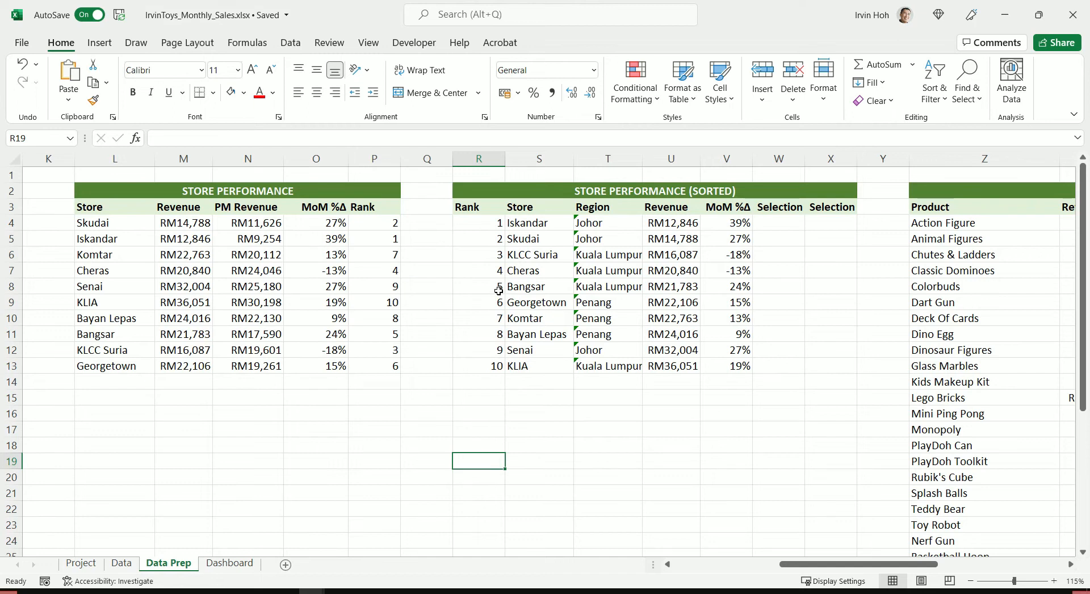
Insert a clustered bar chart from the sorted store table's Store and Revenue columns, rows 3 to 13, and place it below the table.
{"action": "left_click_drag", "start_coordinate": [550, 207], "coordinate": [568, 366]}
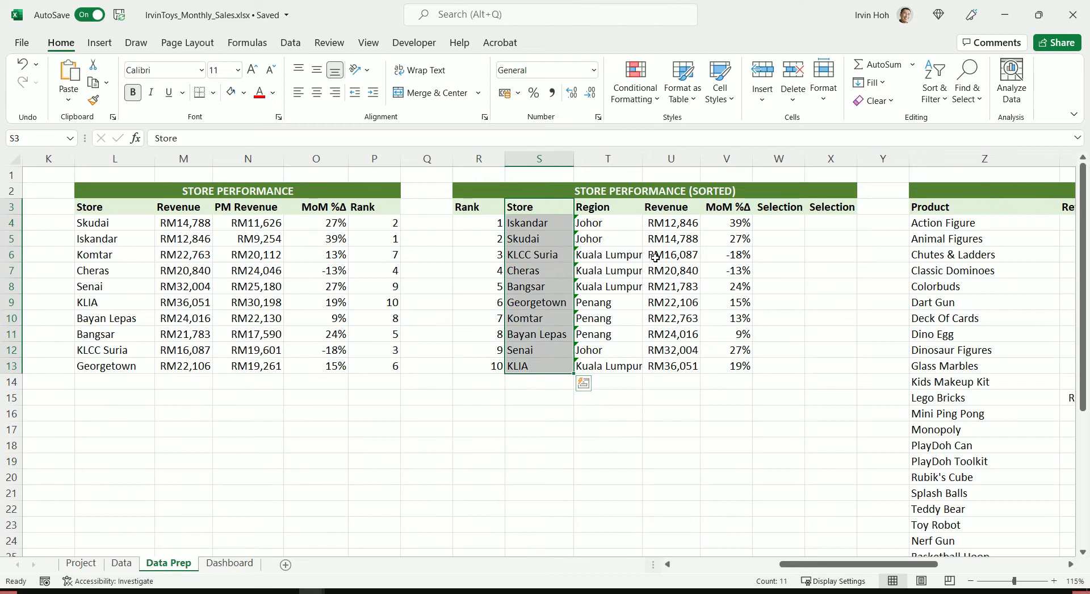
{"action": "left_click_drag", "start_coordinate": [681, 211], "coordinate": [697, 369], "text": "ctrl"}
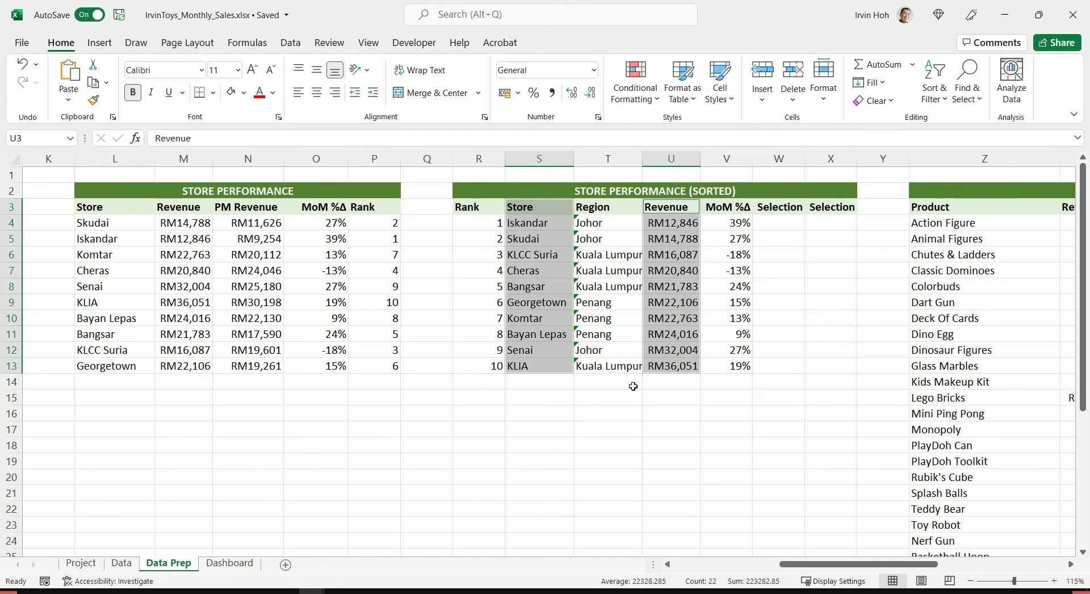
{"action": "left_click", "coordinate": [102, 45]}
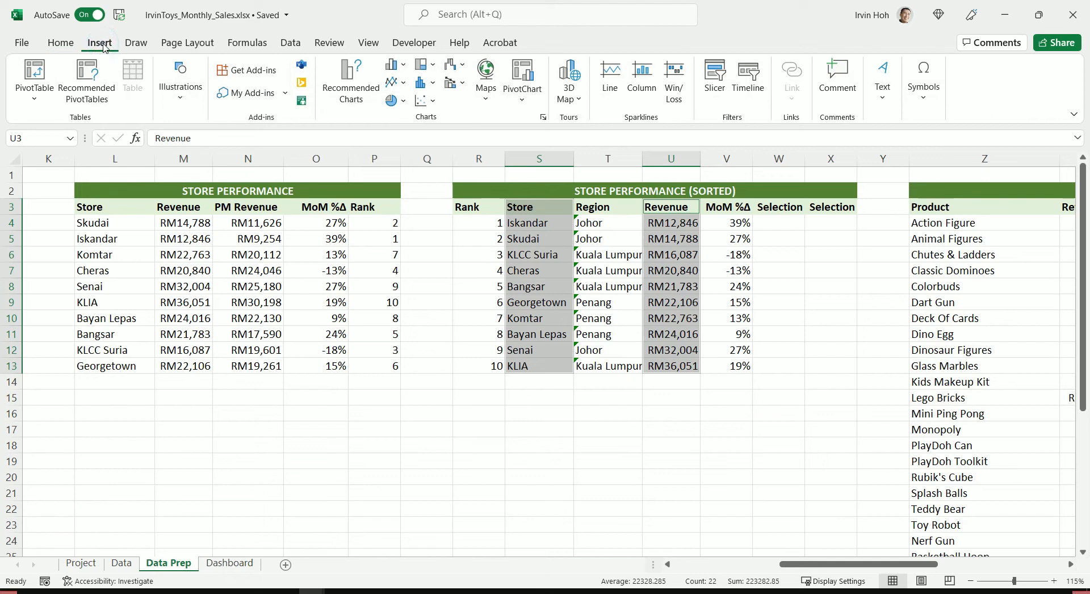
{"action": "left_click", "coordinate": [401, 66]}
{"action": "left_click", "coordinate": [395, 260]}
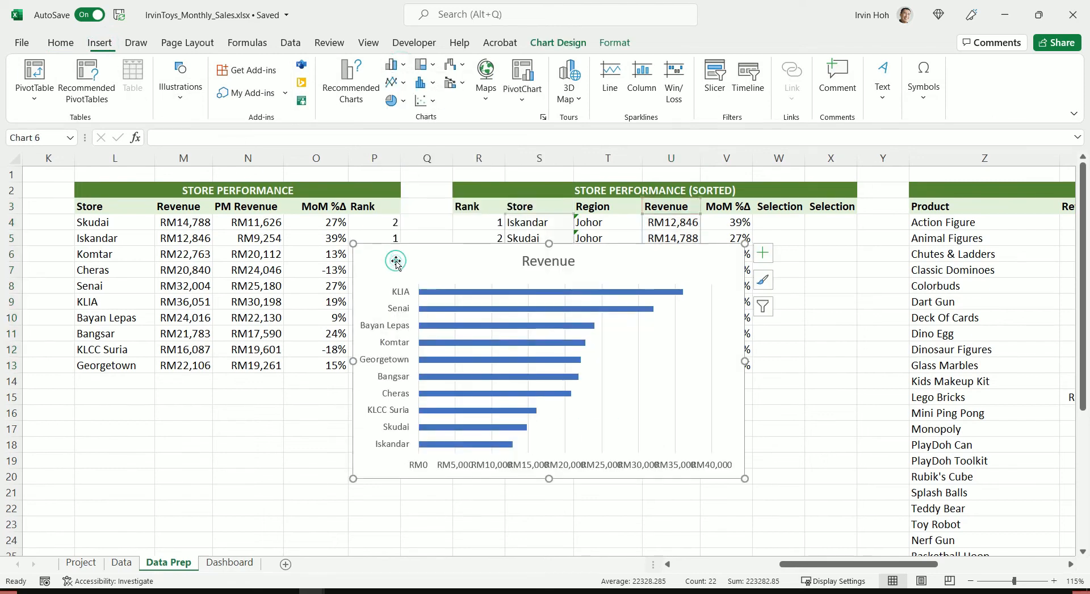
{"action": "left_click_drag", "start_coordinate": [681, 253], "coordinate": [790, 391]}
{"action": "scroll", "coordinate": [787, 386], "scroll_direction": "down", "scroll_amount": 3}
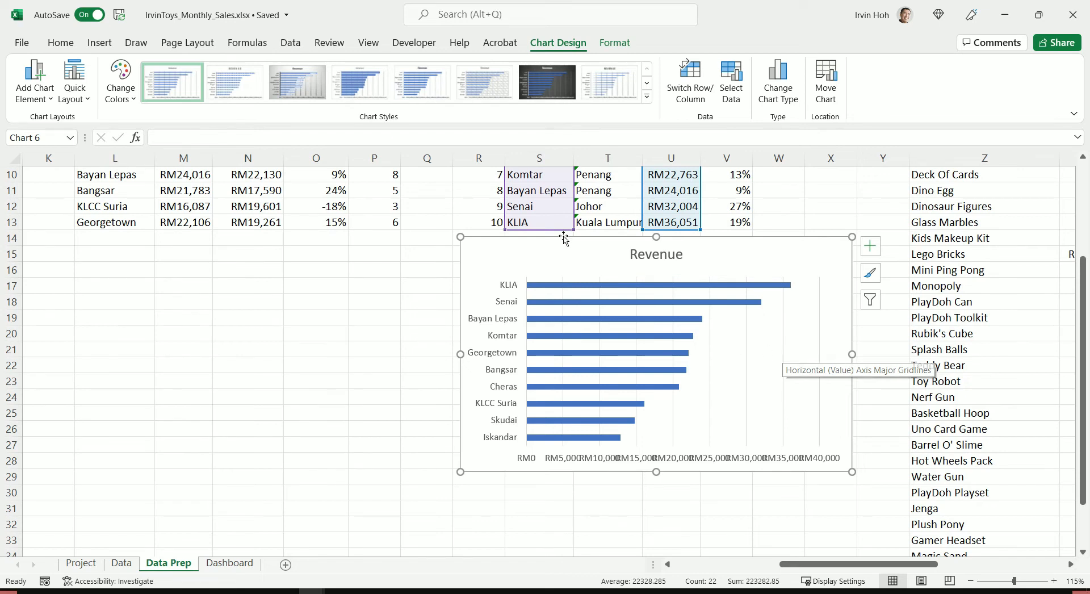
Remove the title, the horizontal value axis and the vertical gridlines from the store revenue bar chart.
{"action": "left_click", "coordinate": [650, 256]}
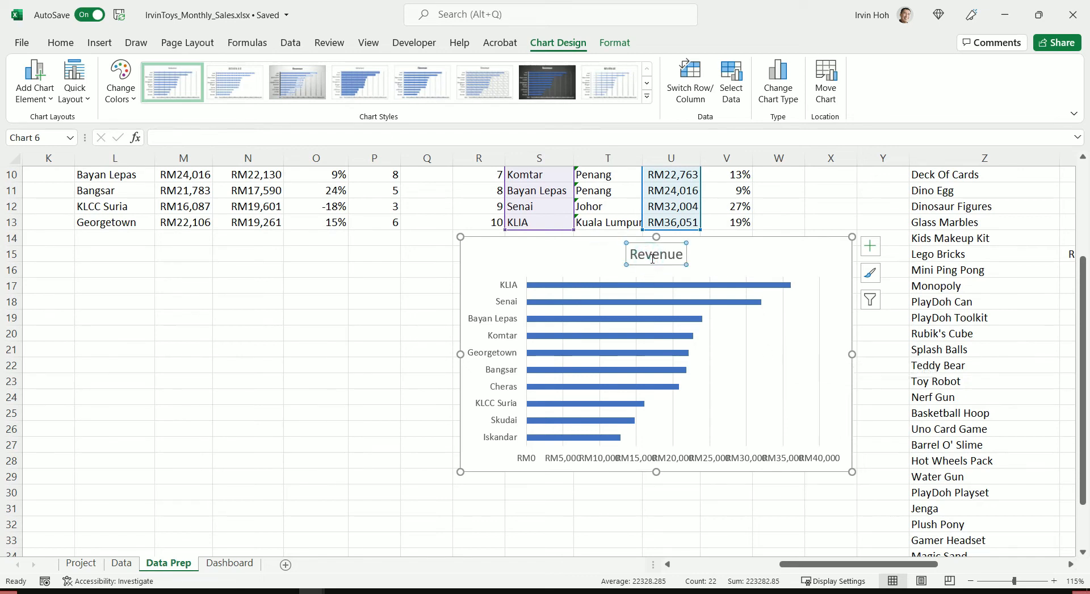
{"action": "key", "text": "Delete"}
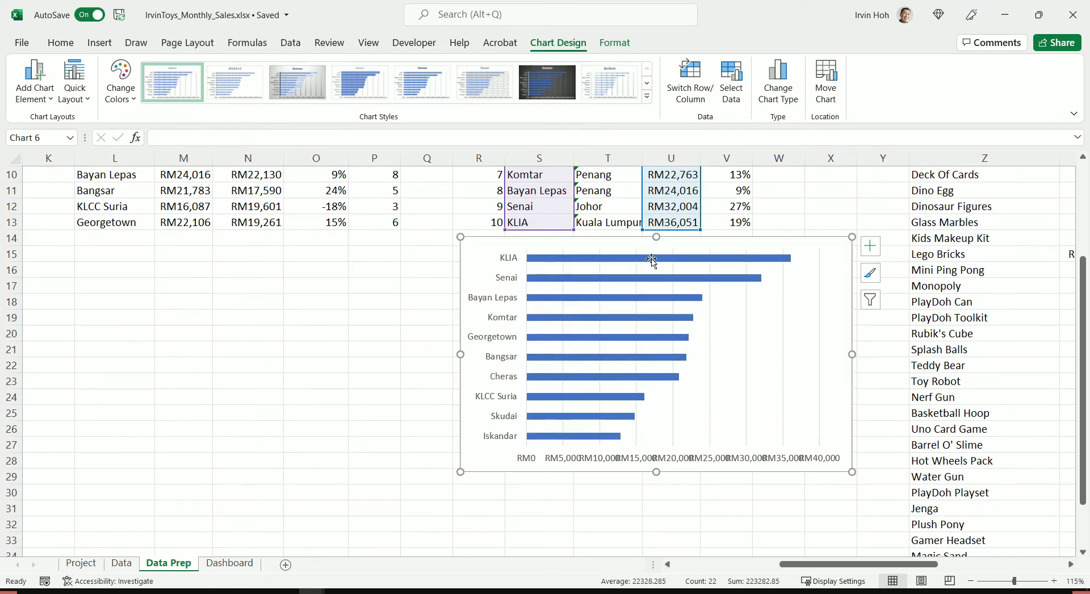
{"action": "left_click", "coordinate": [593, 457]}
{"action": "right_click", "coordinate": [592, 458]}
{"action": "key", "text": "Escape"}
{"action": "left_click", "coordinate": [576, 458]}
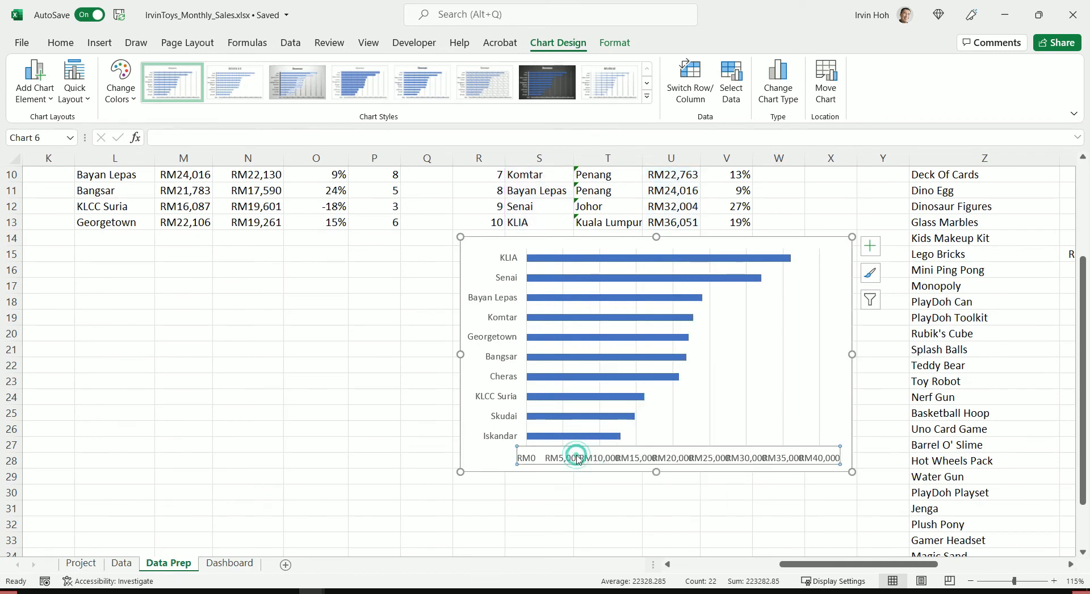
{"action": "key", "text": "Delete"}
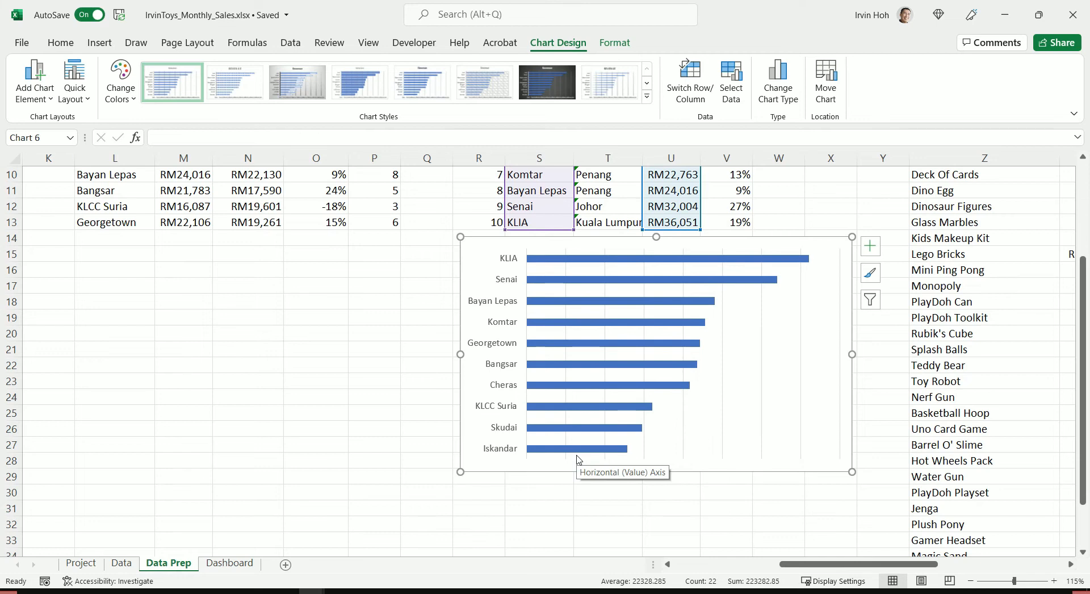
{"action": "left_click", "coordinate": [760, 352]}
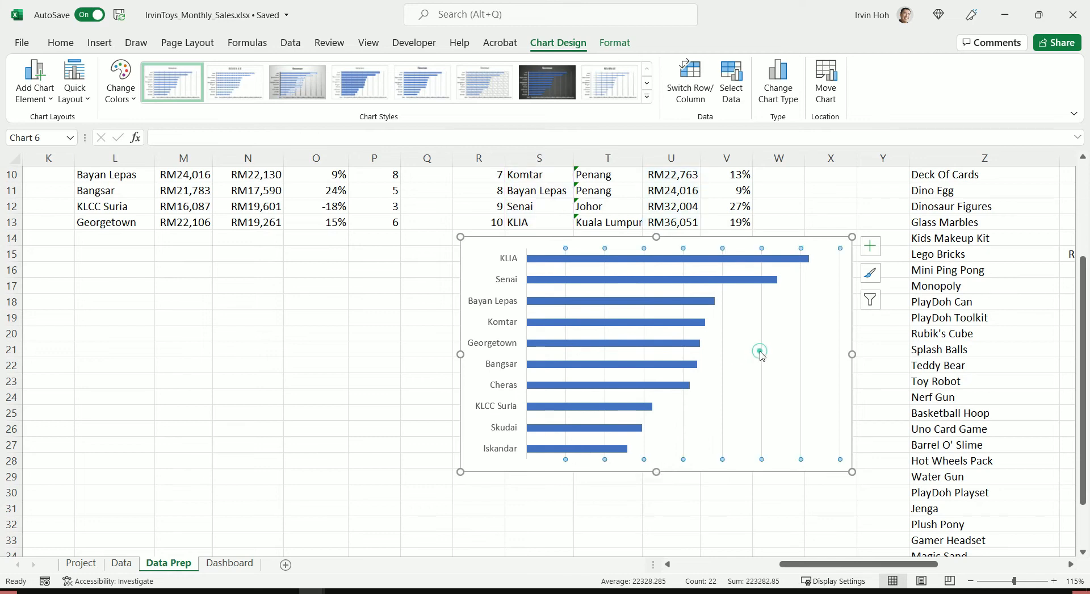
{"action": "key", "text": "Delete"}
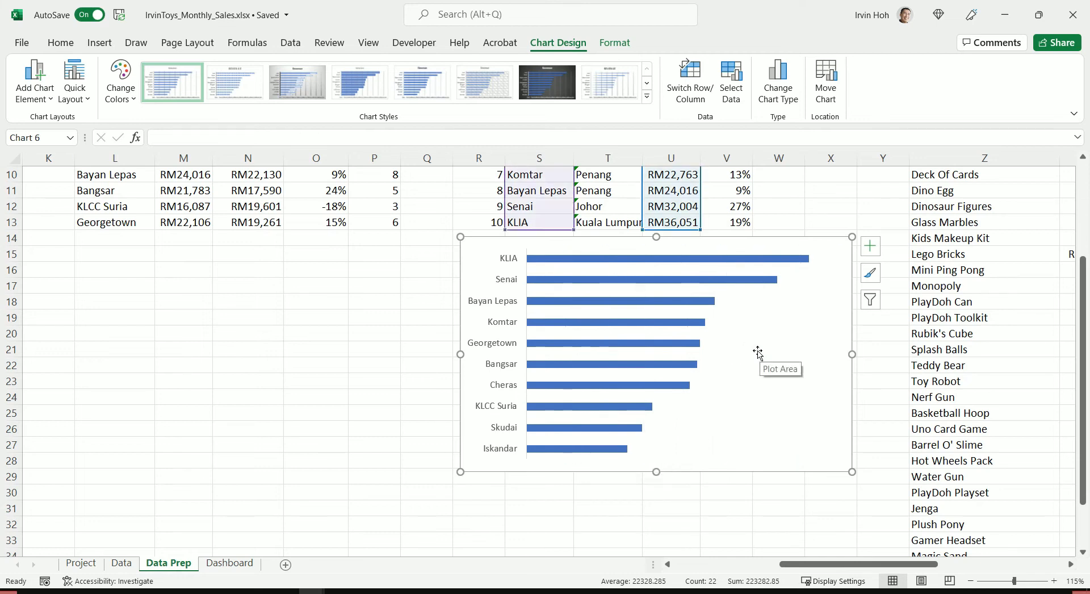
Set the Revenue series' gap width to 63% and move the bar chart slightly lower and toward column P.
{"action": "left_click", "coordinate": [614, 263]}
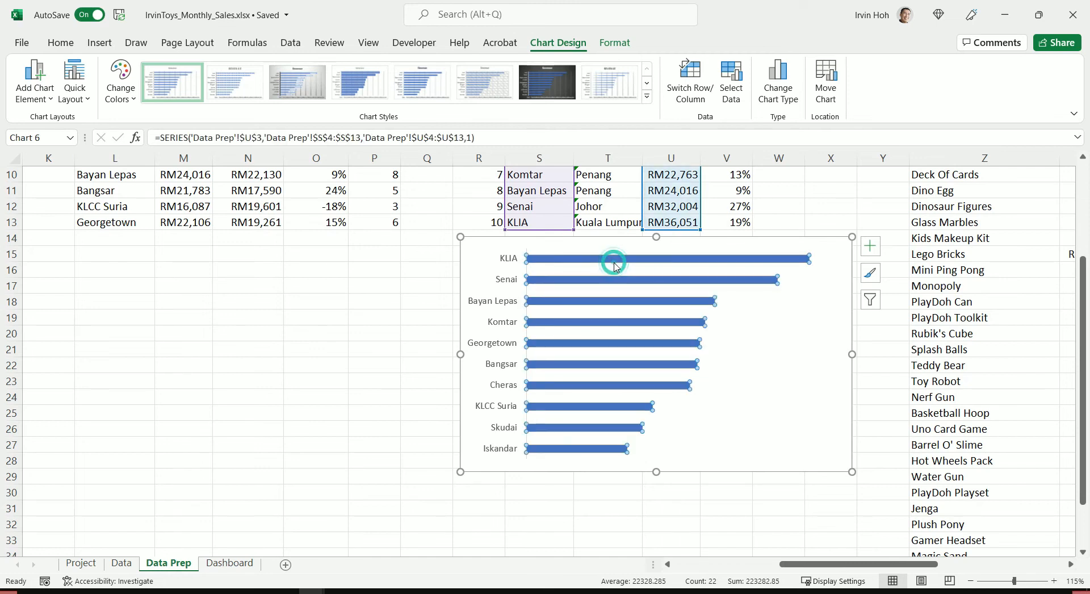
{"action": "right_click", "coordinate": [561, 264]}
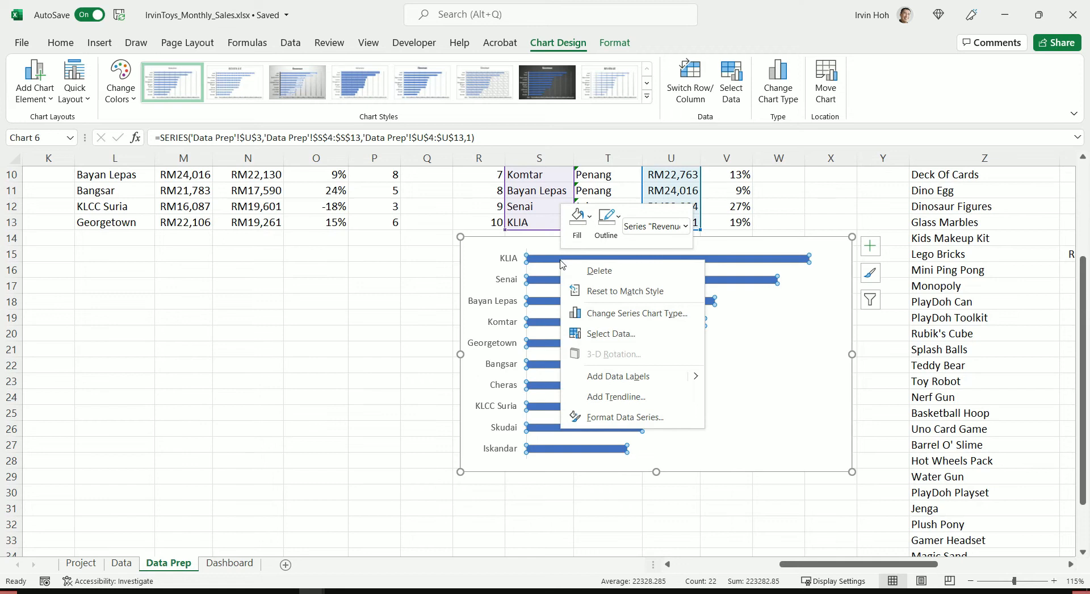
{"action": "left_click", "coordinate": [638, 418]}
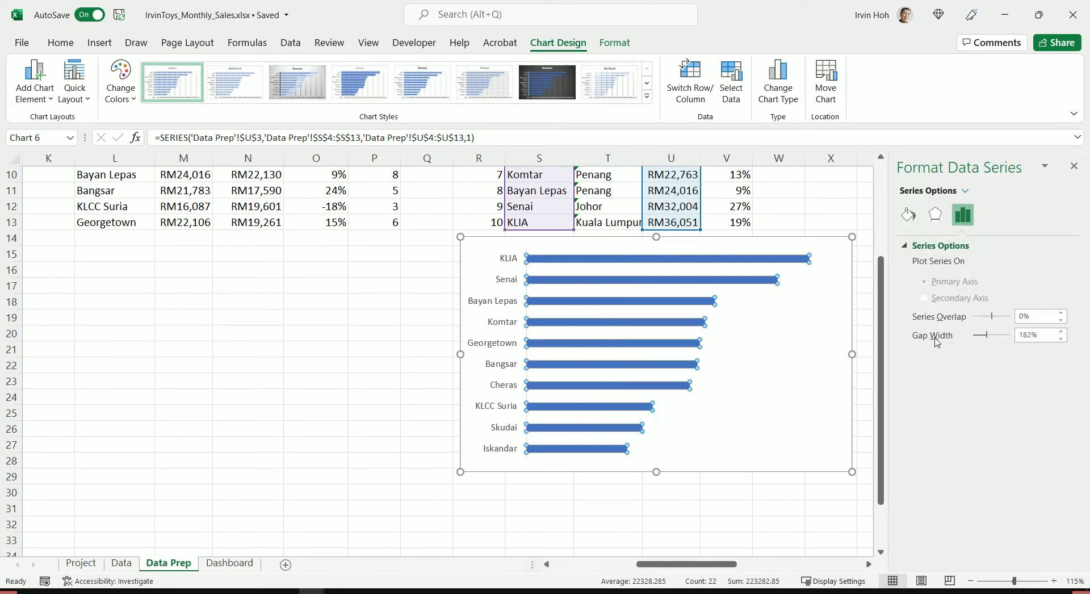
{"action": "left_click_drag", "start_coordinate": [986, 339], "coordinate": [977, 339]}
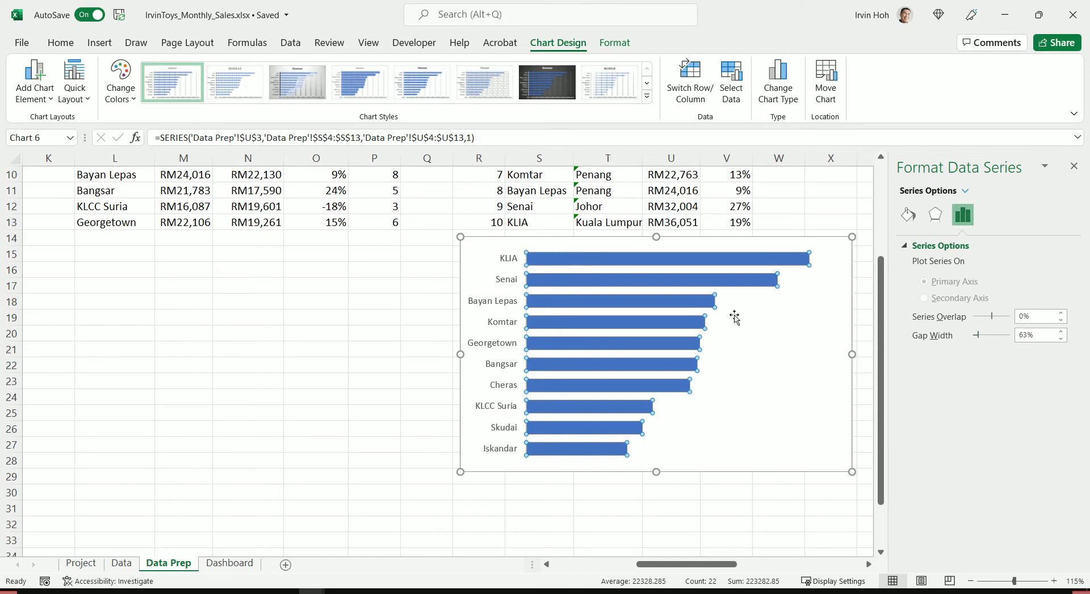
{"action": "left_click_drag", "start_coordinate": [692, 246], "coordinate": [583, 273]}
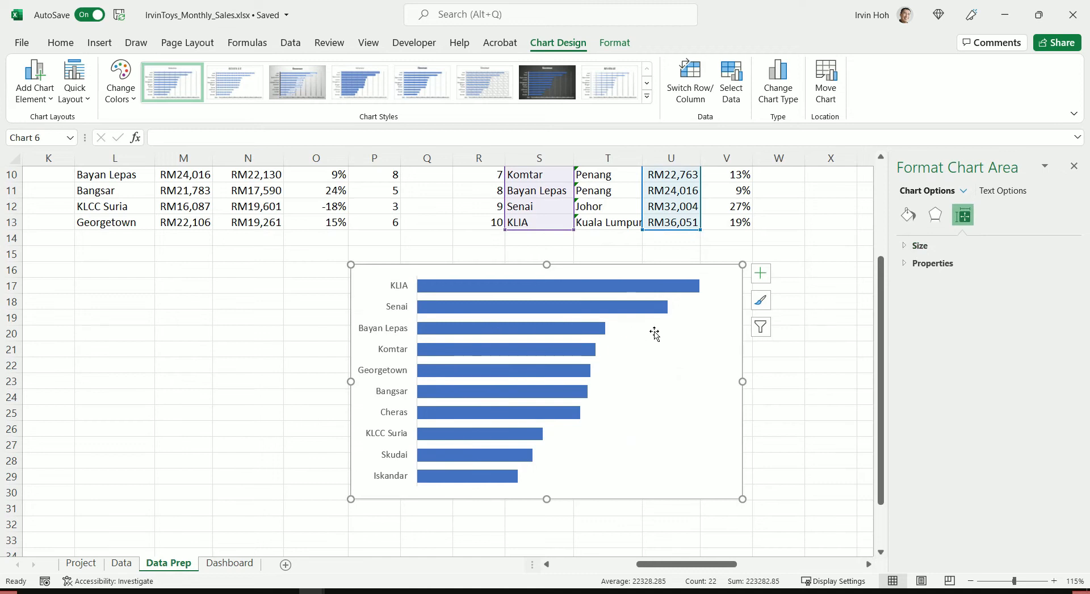
Add data labels to the Revenue bars at the Inside End position.
{"action": "left_click", "coordinate": [677, 287]}
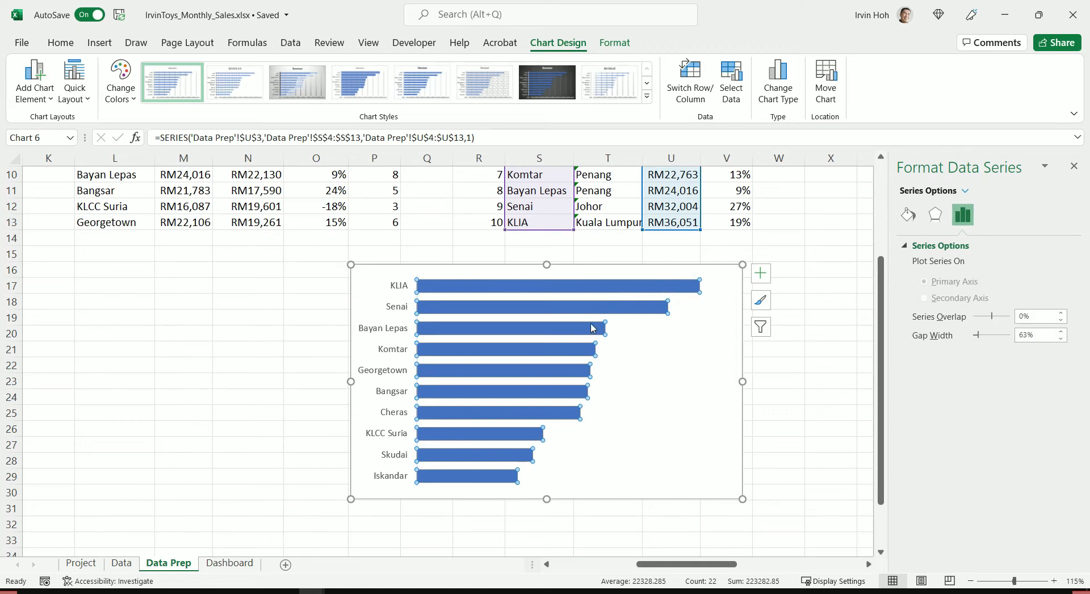
{"action": "left_click", "coordinate": [761, 274]}
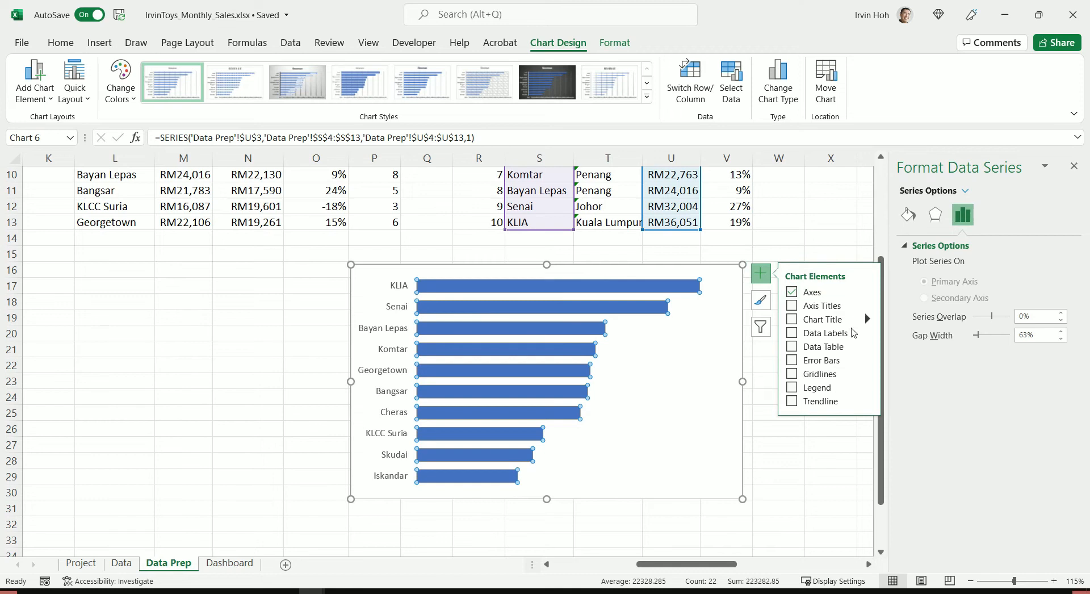
{"action": "left_click", "coordinate": [866, 335]}
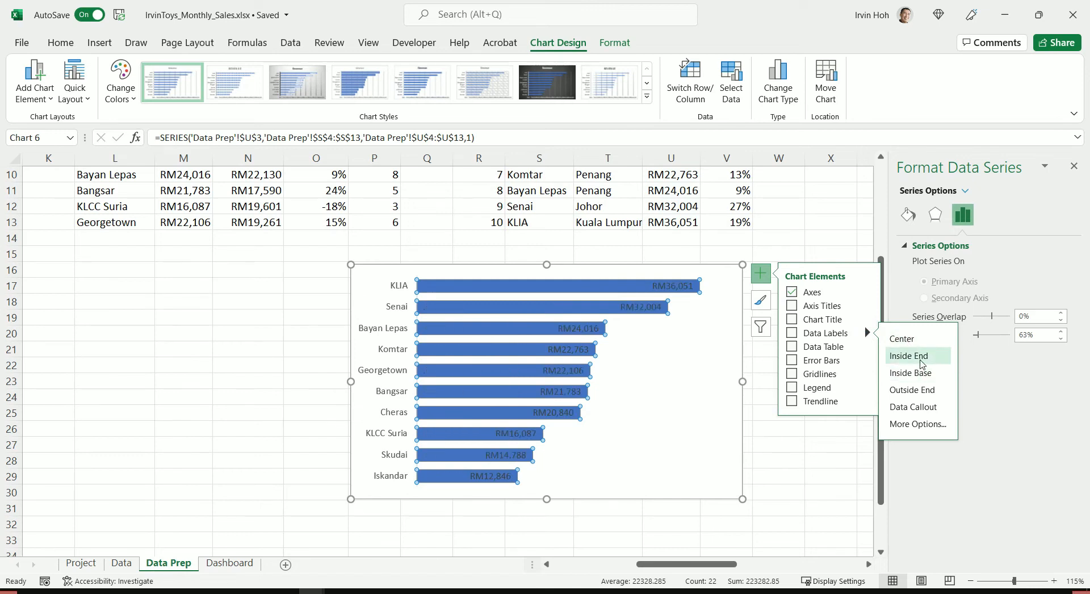
{"action": "left_click", "coordinate": [920, 358]}
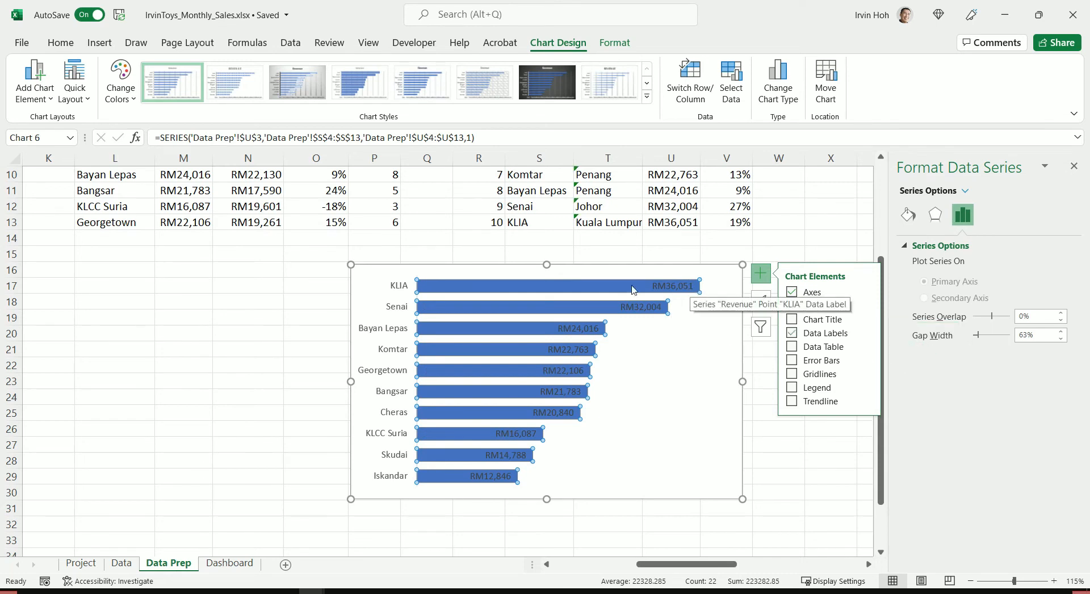
Change the font color of the bar chart's data labels to white.
{"action": "left_click", "coordinate": [685, 286]}
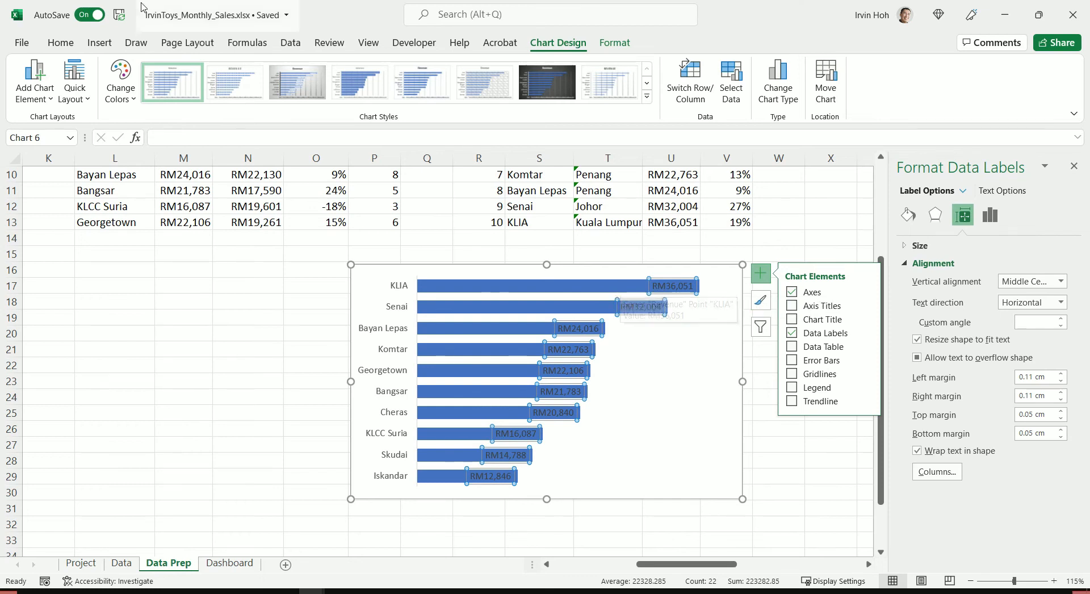
{"action": "left_click", "coordinate": [60, 43]}
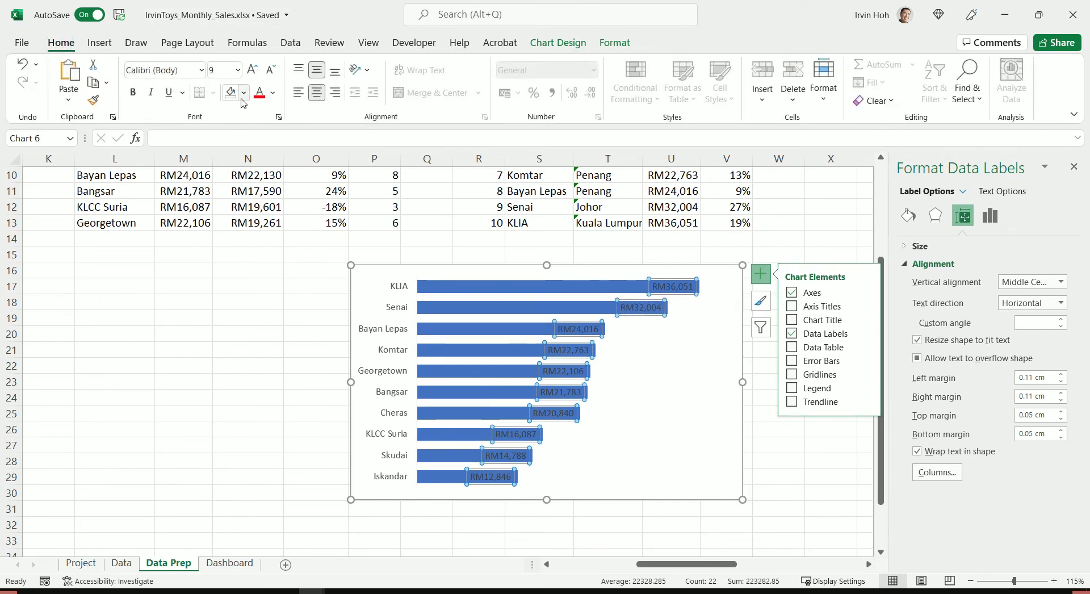
{"action": "left_click", "coordinate": [273, 92]}
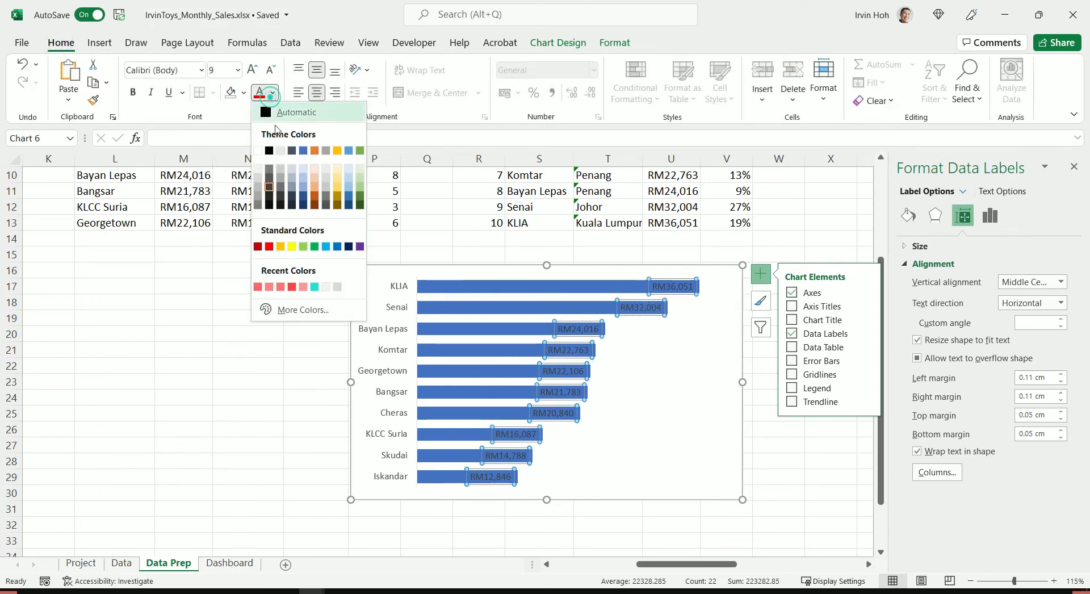
{"action": "left_click", "coordinate": [258, 151]}
{"action": "left_click", "coordinate": [716, 398]}
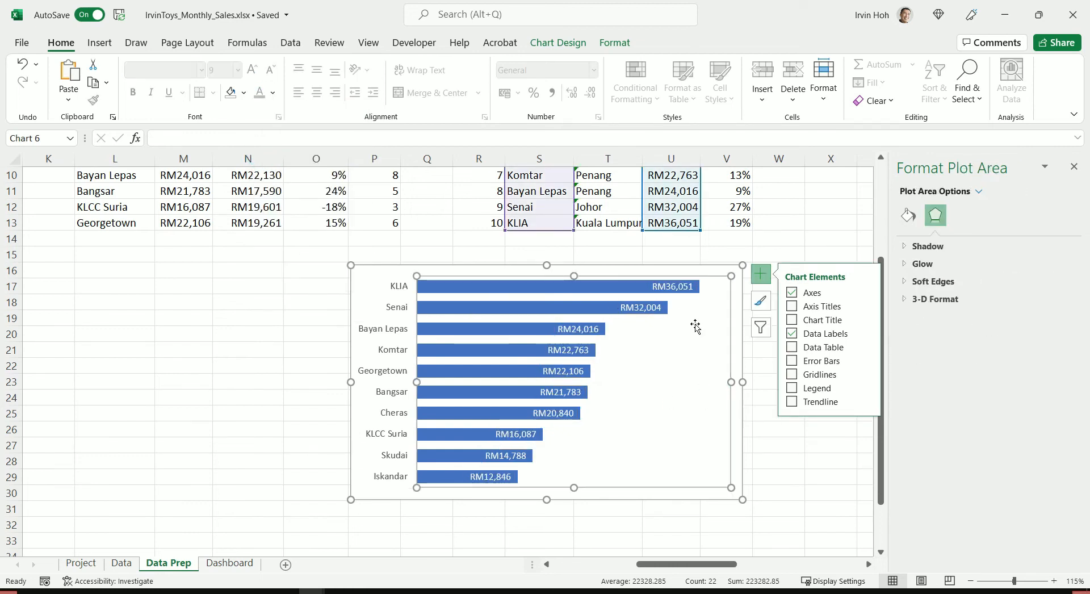
Examine the region selection in cell B4 and the matching Penang stores in the sorted store performance table.
{"action": "scroll", "coordinate": [698, 330], "scroll_direction": "up", "scroll_amount": 1}
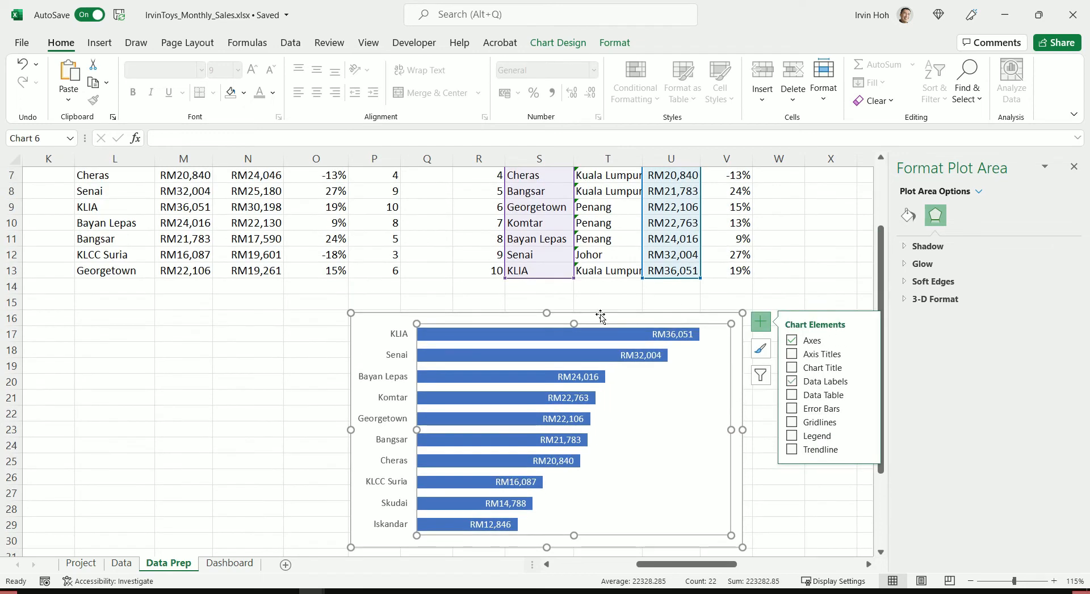
{"action": "scroll", "coordinate": [514, 346], "scroll_direction": "down", "scroll_amount": 1}
{"action": "left_click", "coordinate": [296, 341]}
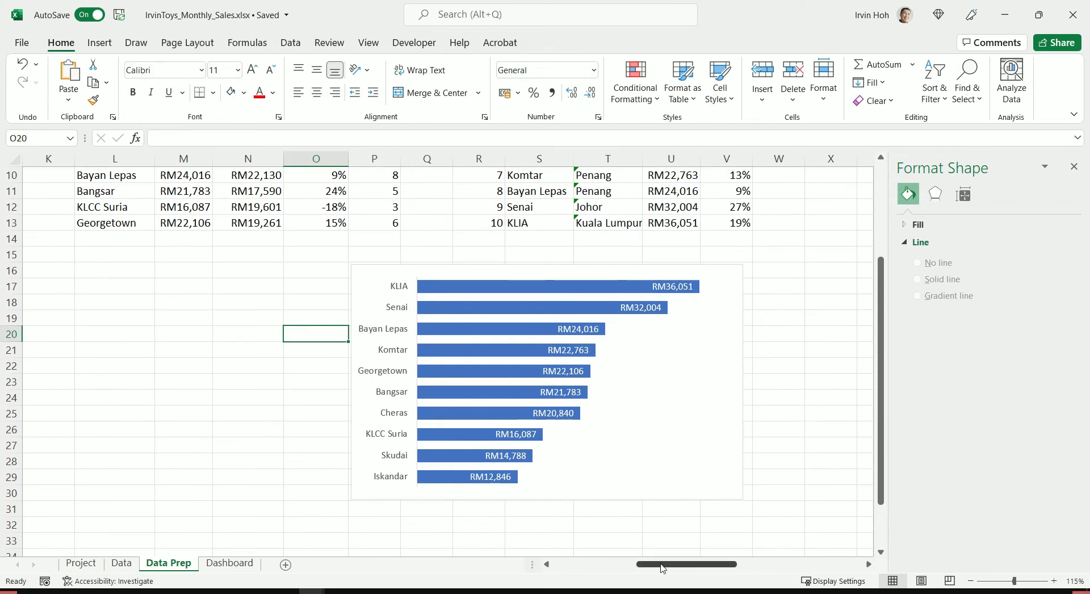
{"action": "left_click_drag", "start_coordinate": [690, 564], "coordinate": [614, 564]}
{"action": "scroll", "coordinate": [367, 369], "scroll_direction": "up", "scroll_amount": 3}
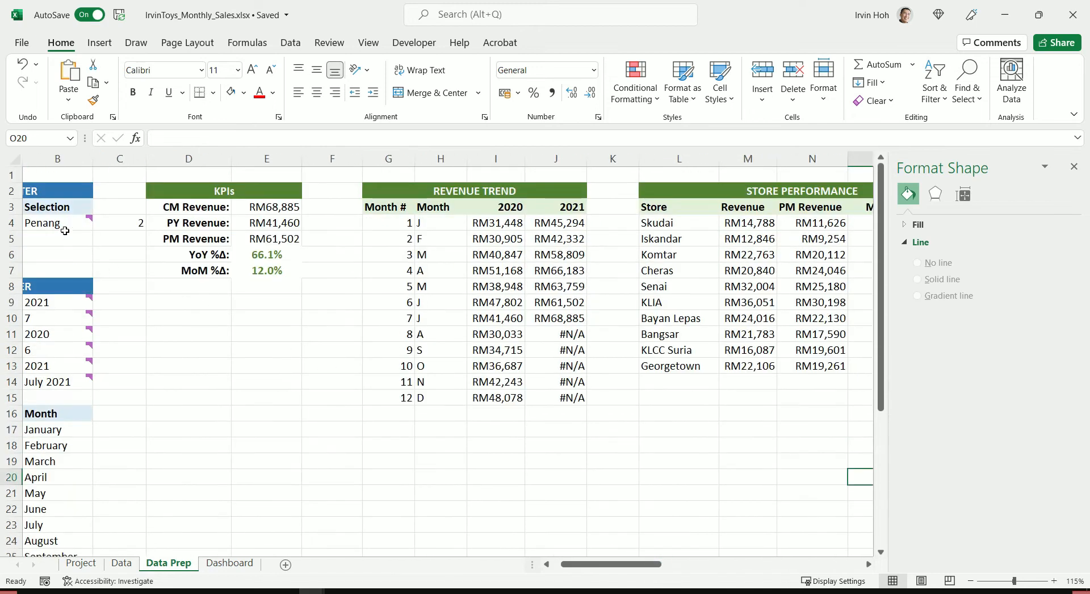
{"action": "left_click", "coordinate": [65, 230]}
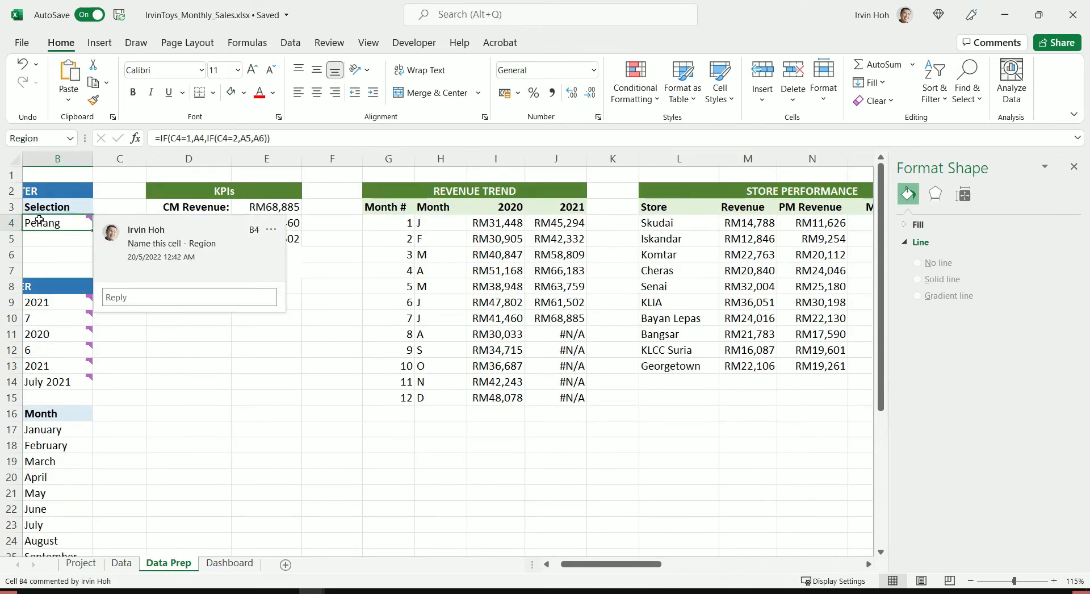
{"action": "left_click_drag", "start_coordinate": [615, 564], "coordinate": [691, 564]}
{"action": "left_click_drag", "start_coordinate": [603, 304], "coordinate": [607, 334]}
{"action": "left_click_drag", "start_coordinate": [525, 304], "coordinate": [528, 331]}
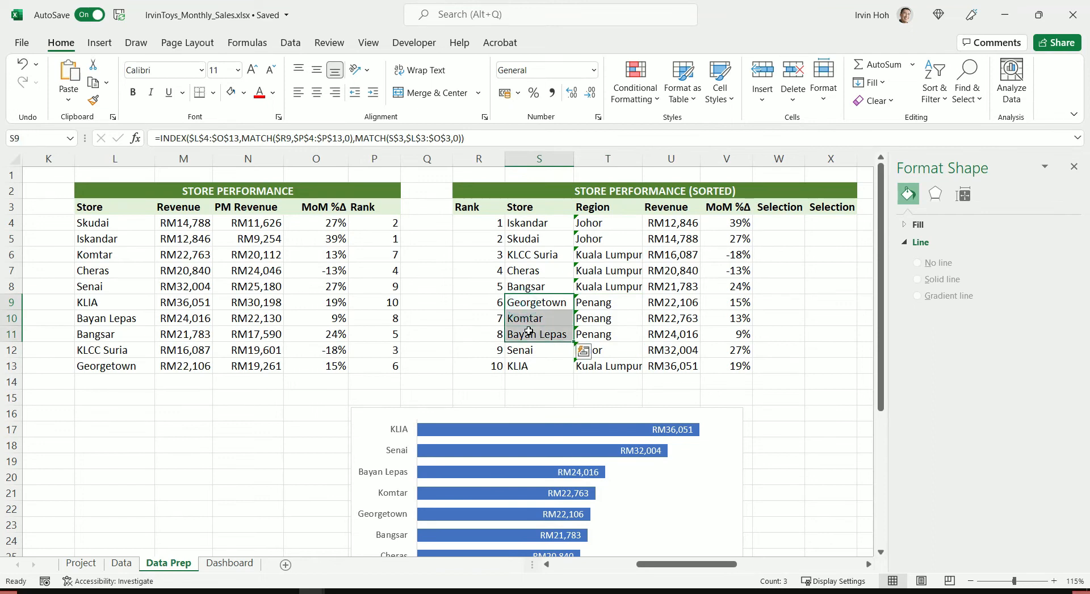
Compare the bar chart's Revenue series with the Georgetown, Komtar and Bayan Lepas entries in the sorted table.
{"action": "scroll", "coordinate": [636, 340], "scroll_direction": "down", "scroll_amount": 2}
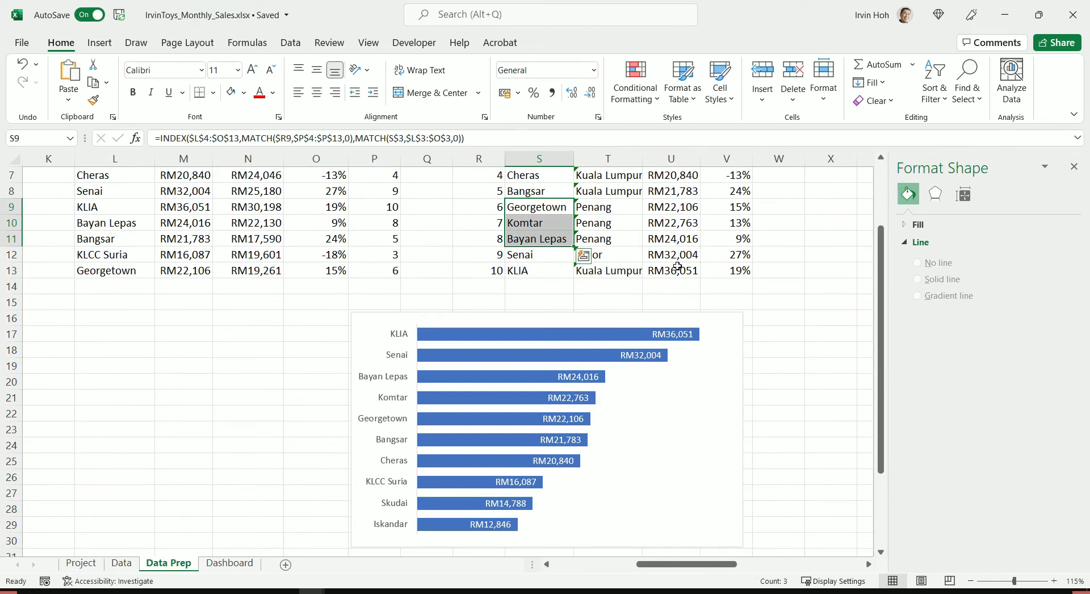
{"action": "left_click", "coordinate": [446, 334]}
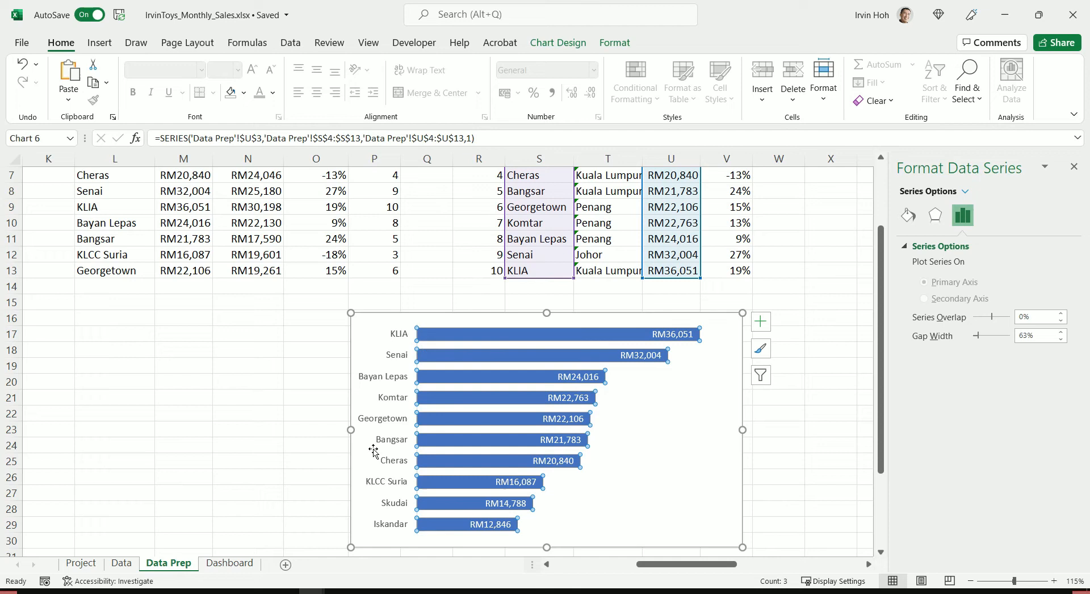
{"action": "left_click", "coordinate": [555, 207]}
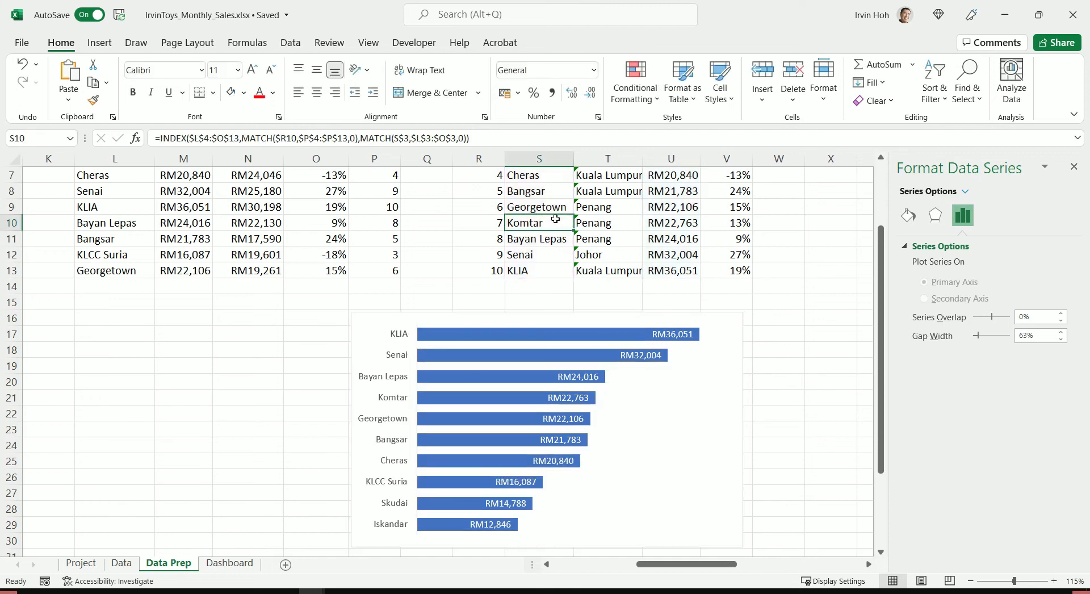
{"action": "left_click_drag", "start_coordinate": [555, 207], "coordinate": [555, 236]}
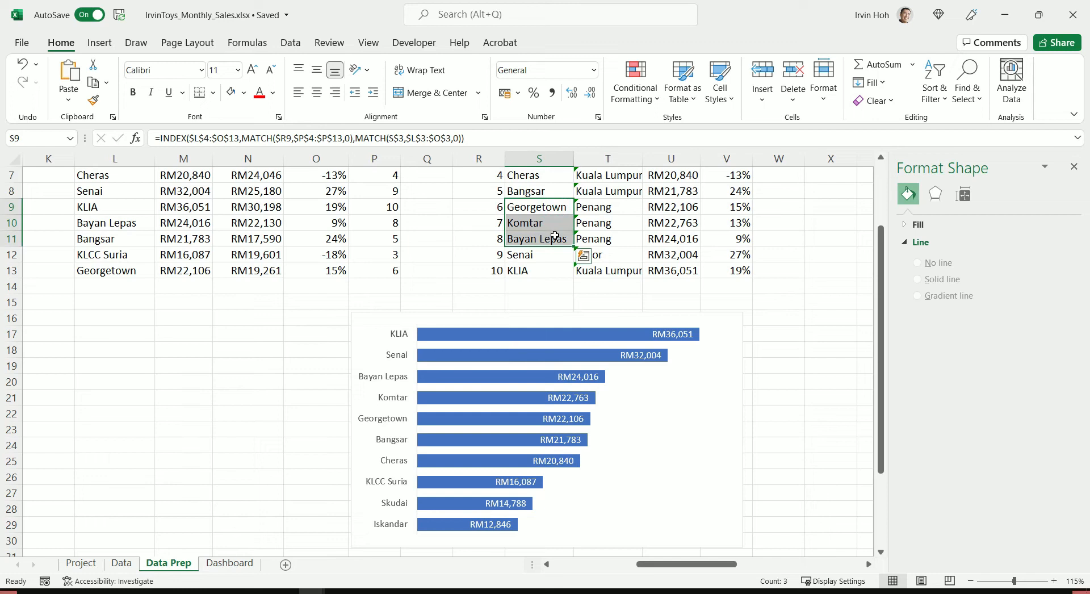
{"action": "scroll", "coordinate": [679, 263], "scroll_direction": "up", "scroll_amount": 2}
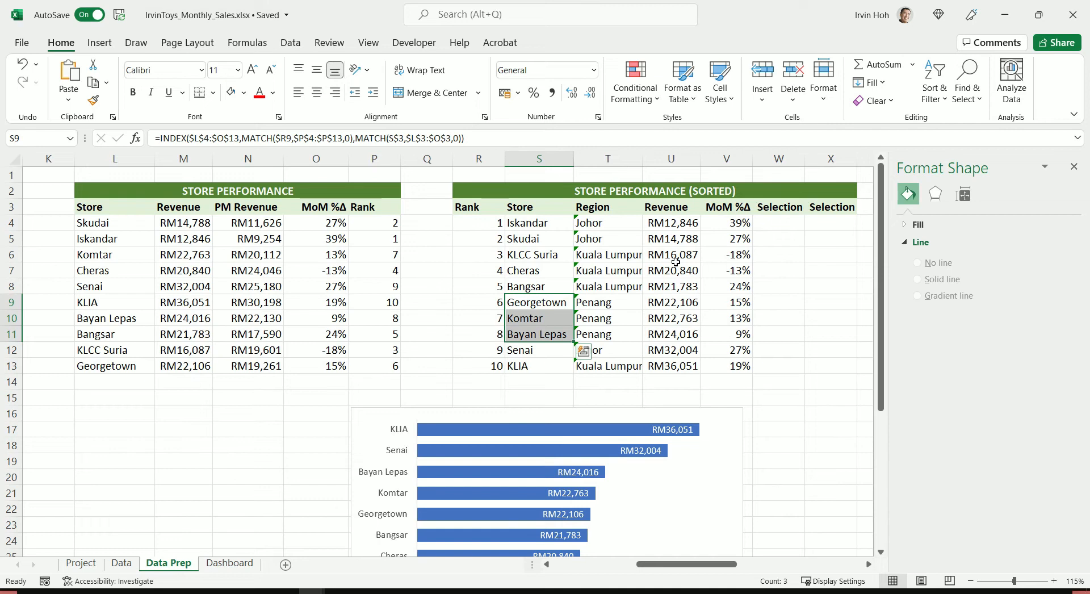
{"action": "scroll", "coordinate": [676, 261], "scroll_direction": "down", "scroll_amount": 1}
{"action": "left_click_drag", "start_coordinate": [551, 259], "coordinate": [555, 284]}
{"action": "scroll", "coordinate": [554, 284], "scroll_direction": "up", "scroll_amount": 1}
Move the formula =IF($T4=Region,U4,0) from the text in cell W1 into the first Selection cell, W4.
{"action": "left_click", "coordinate": [780, 227]}
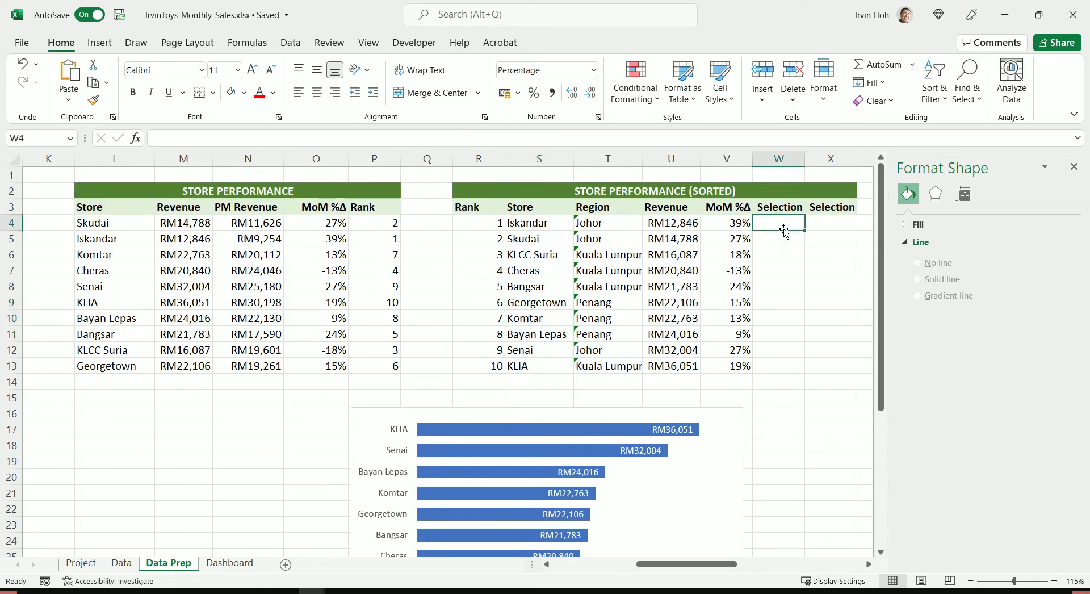
{"action": "left_click", "coordinate": [777, 180]}
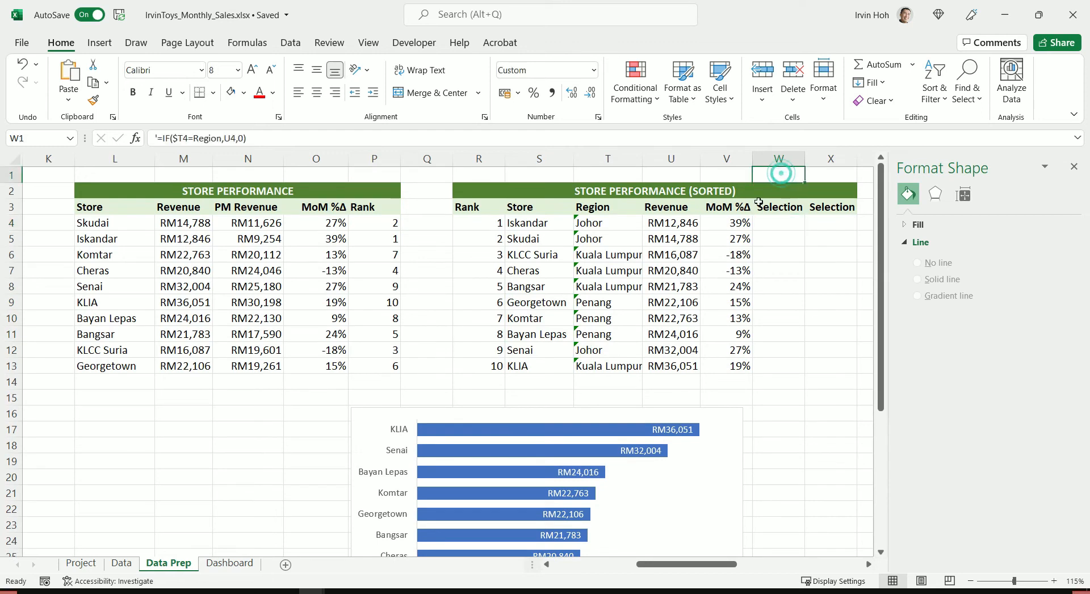
{"action": "left_click_drag", "start_coordinate": [256, 141], "coordinate": [165, 136]}
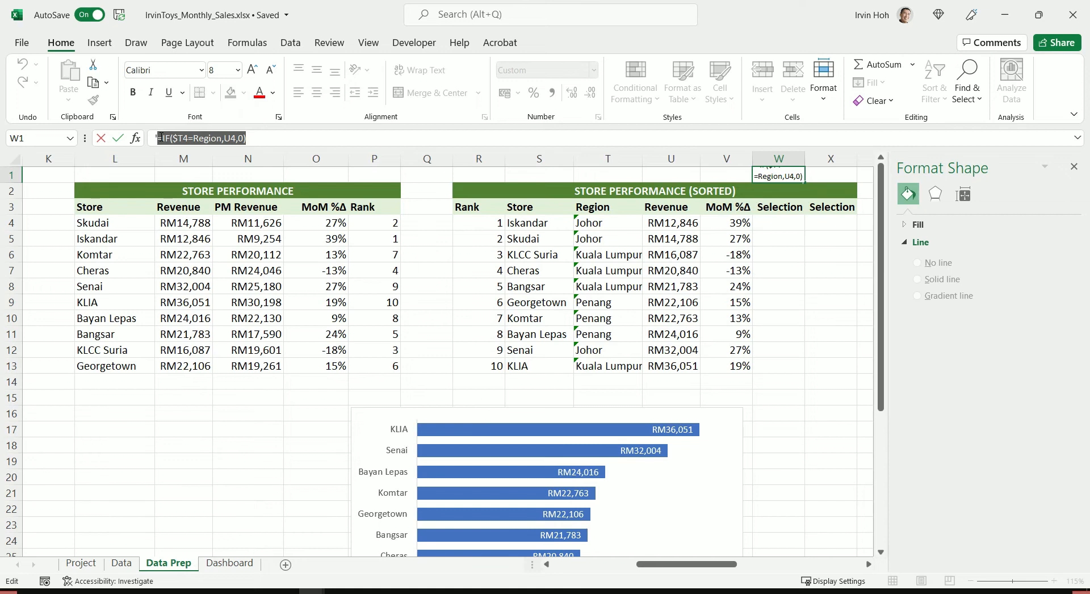
{"action": "key", "text": "ctrl+x"}
{"action": "double_click", "coordinate": [767, 223]}
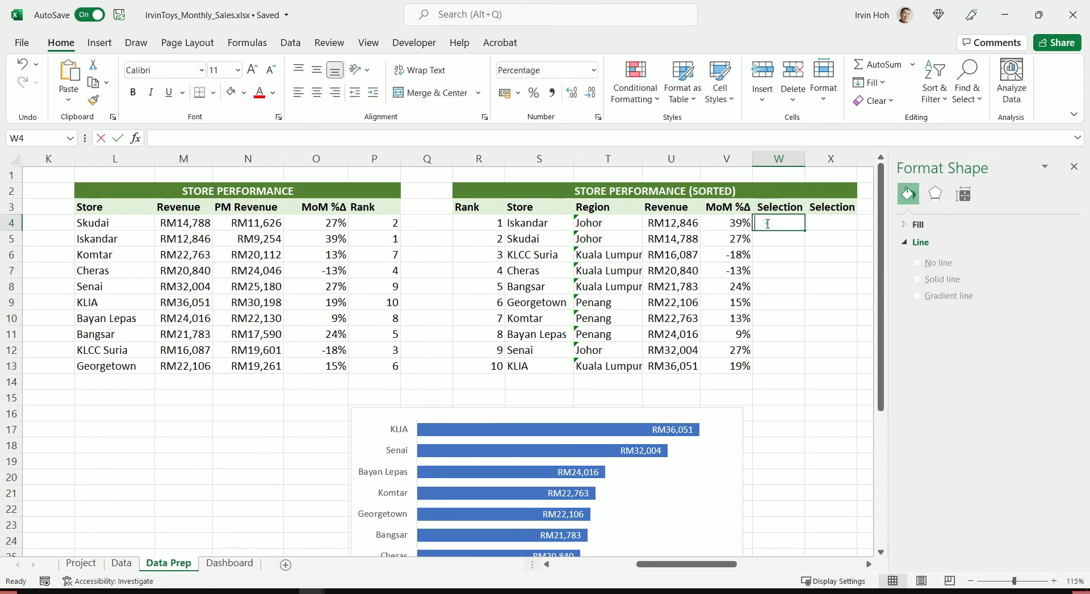
{"action": "key", "text": "ctrl+v"}
{"action": "key", "text": "Return"}
Fill the W4 formula down through W13 and autofit the width of column W.
{"action": "left_click", "coordinate": [787, 223]}
{"action": "left_click_drag", "start_coordinate": [805, 231], "coordinate": [805, 372]}
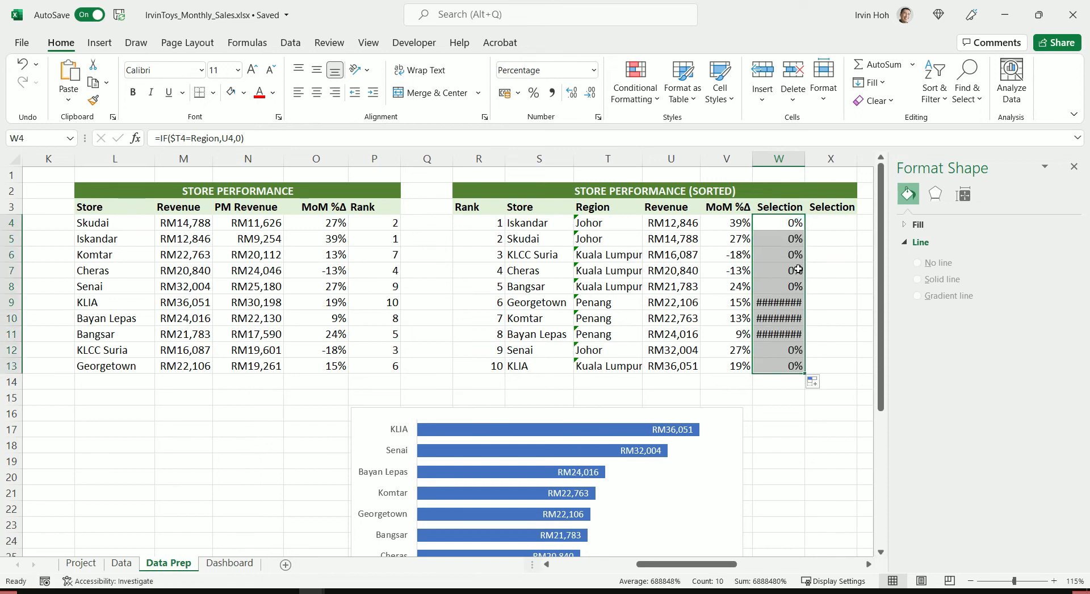
{"action": "double_click", "coordinate": [805, 158]}
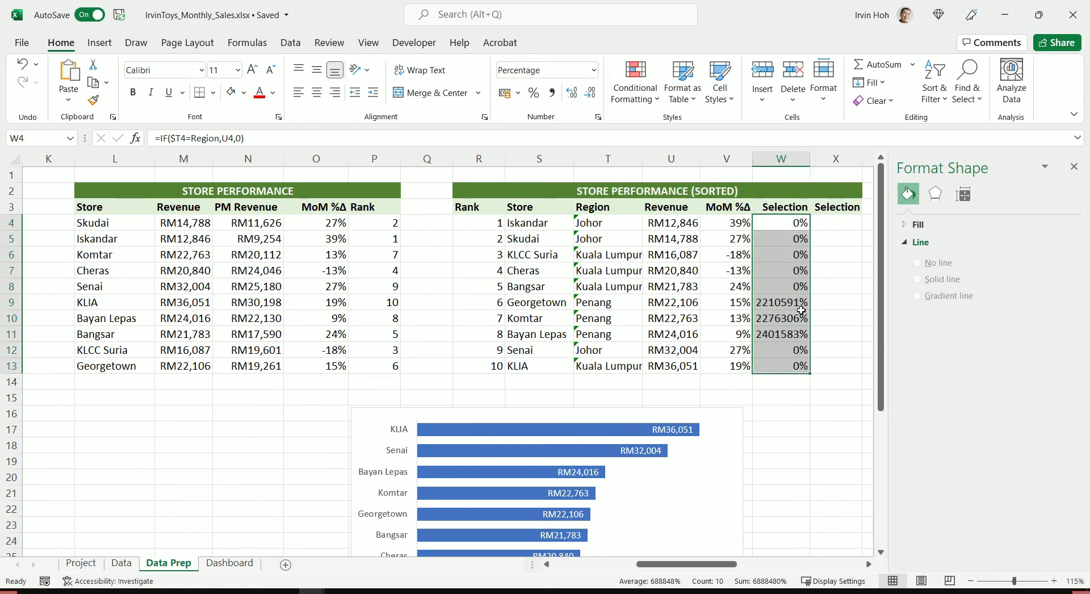
Copy the currency format of Revenue cell U4 onto the Selection values in W4:W13.
{"action": "left_click", "coordinate": [800, 302]}
{"action": "left_click_drag", "start_coordinate": [797, 226], "coordinate": [800, 366]}
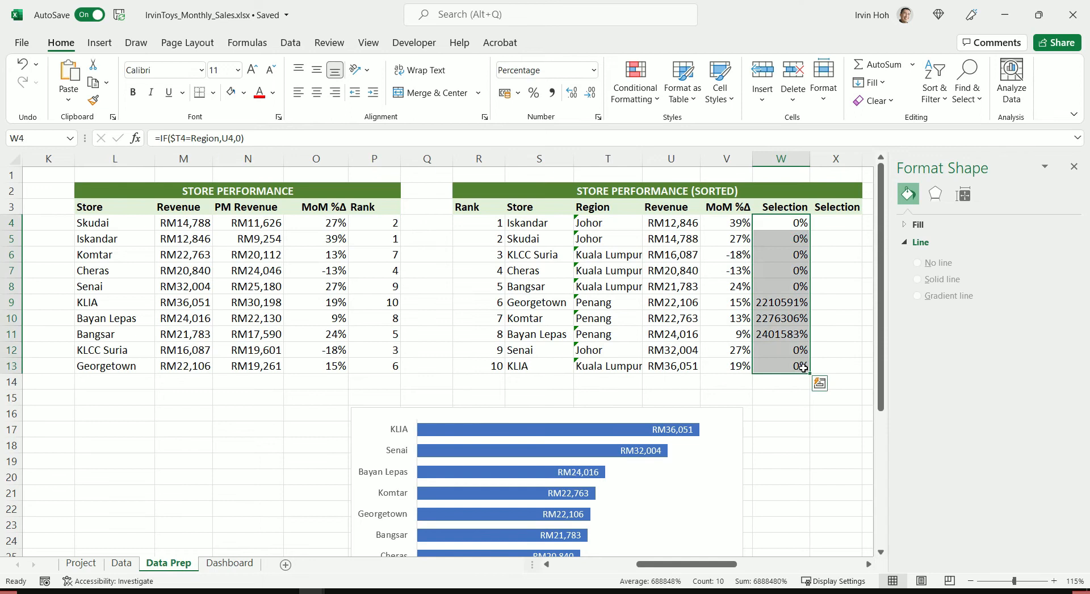
{"action": "left_click", "coordinate": [665, 227]}
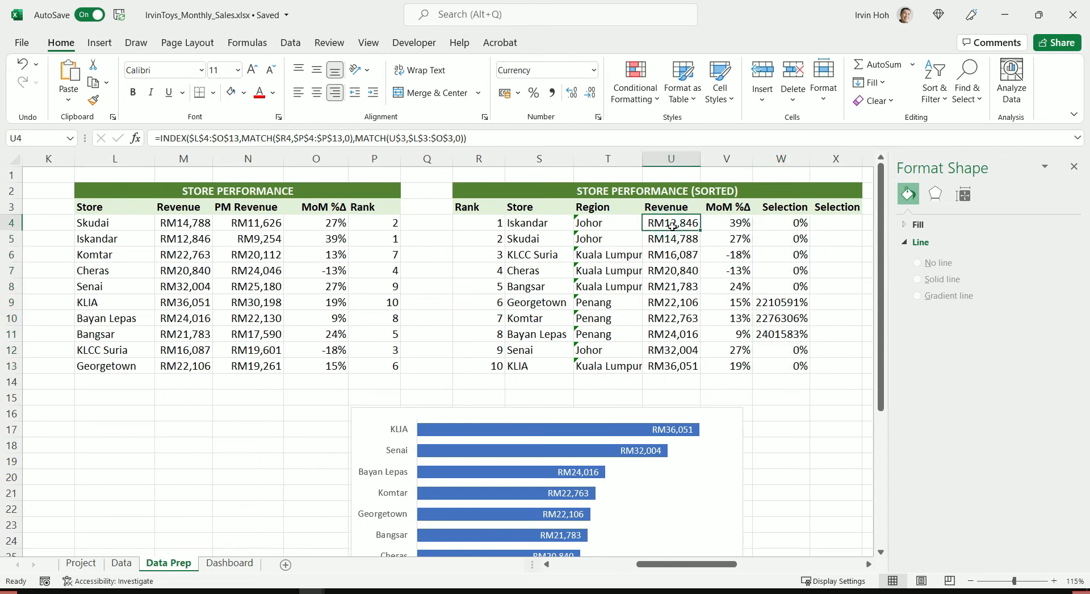
{"action": "left_click", "coordinate": [91, 103]}
{"action": "mouse_move", "coordinate": [779, 223]}
{"action": "left_mouse_down"}
{"action": "mouse_move", "coordinate": [791, 238]}
{"action": "mouse_move", "coordinate": [795, 364]}
{"action": "left_mouse_up"}
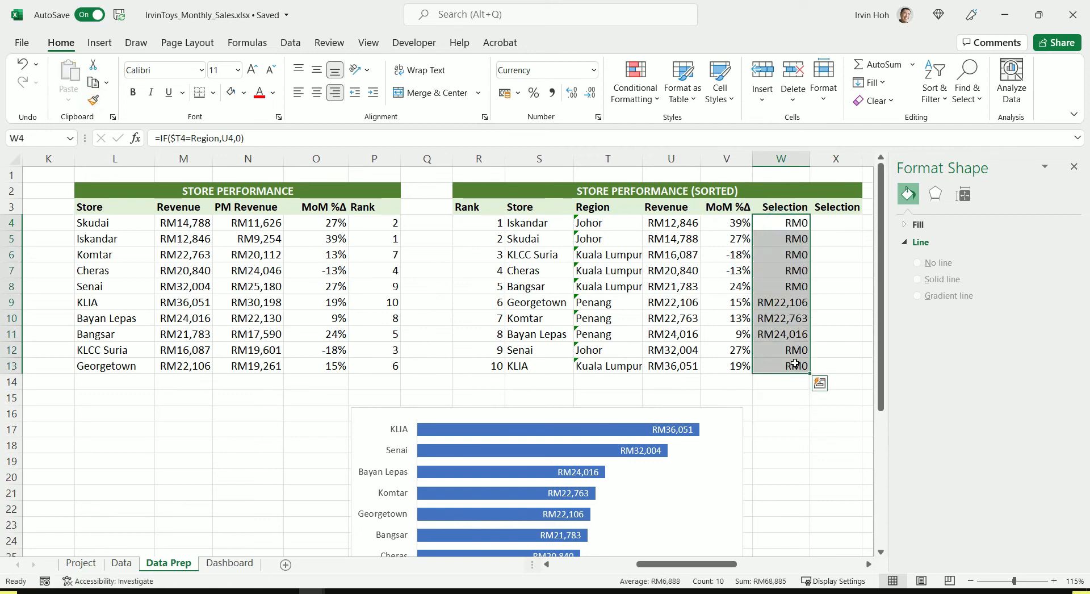
{"action": "left_click", "coordinate": [788, 316]}
{"action": "left_click", "coordinate": [787, 302]}
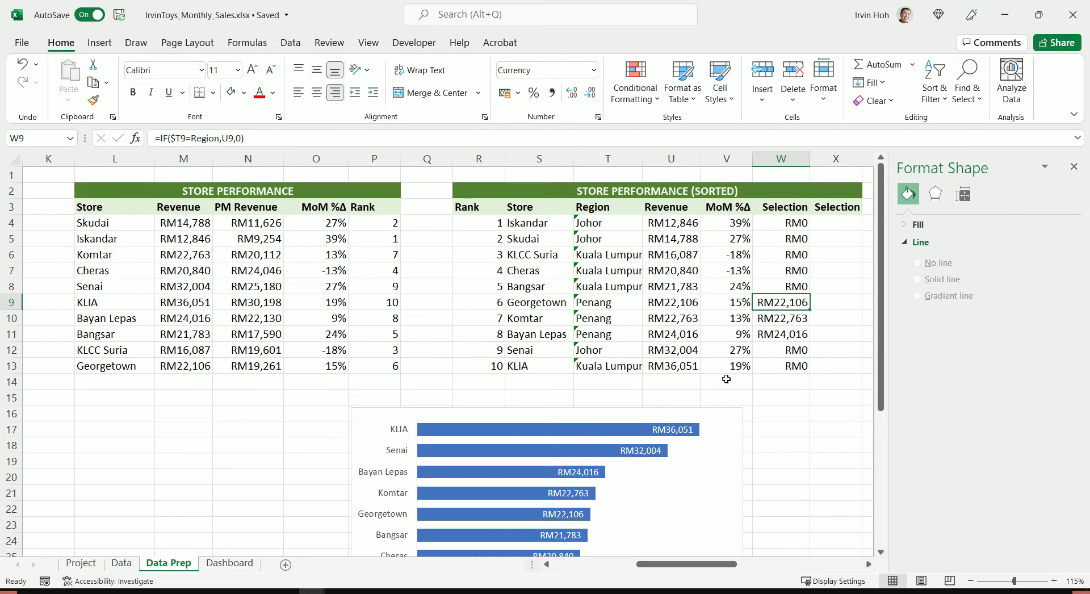
Add a new data series to the store revenue bar chart, named from the Selection header in cell W3.
{"action": "scroll", "coordinate": [754, 443], "scroll_direction": "down", "scroll_amount": 2}
{"action": "left_click", "coordinate": [632, 424]}
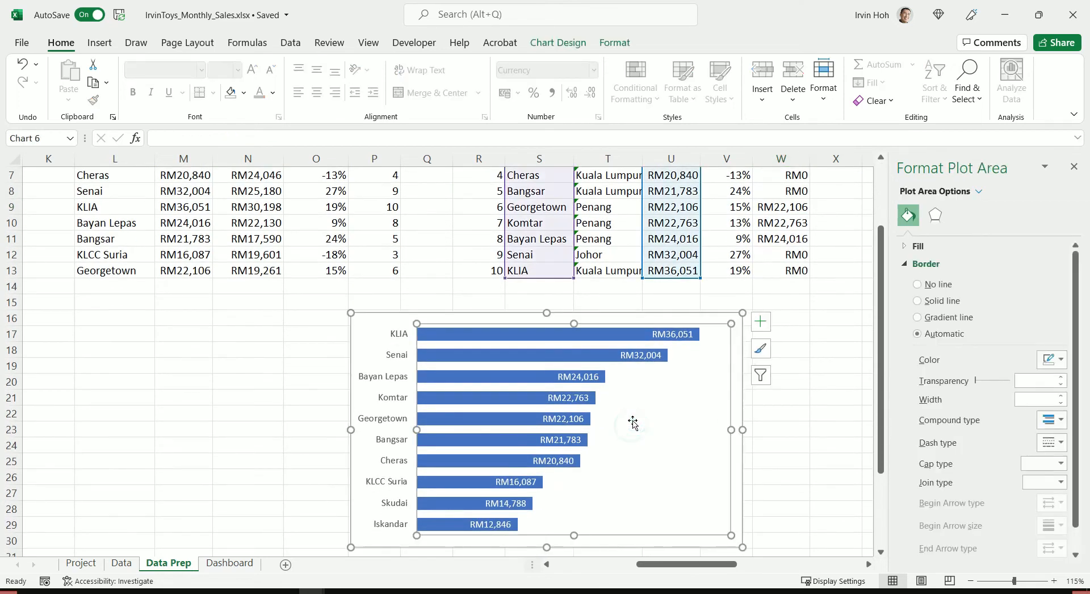
{"action": "left_click", "coordinate": [630, 318]}
{"action": "left_click", "coordinate": [566, 49]}
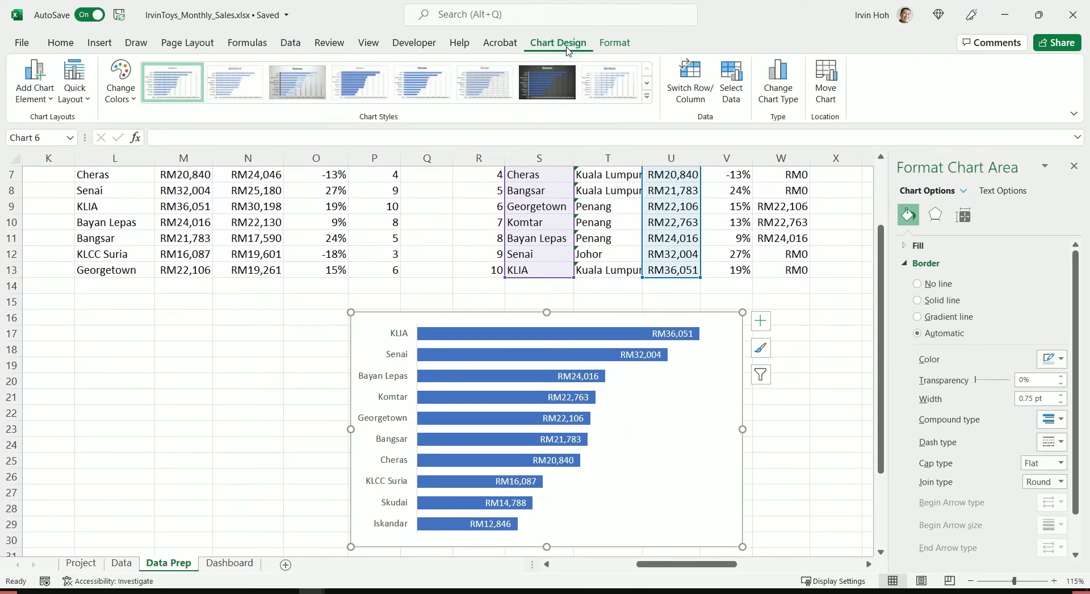
{"action": "left_click", "coordinate": [731, 85]}
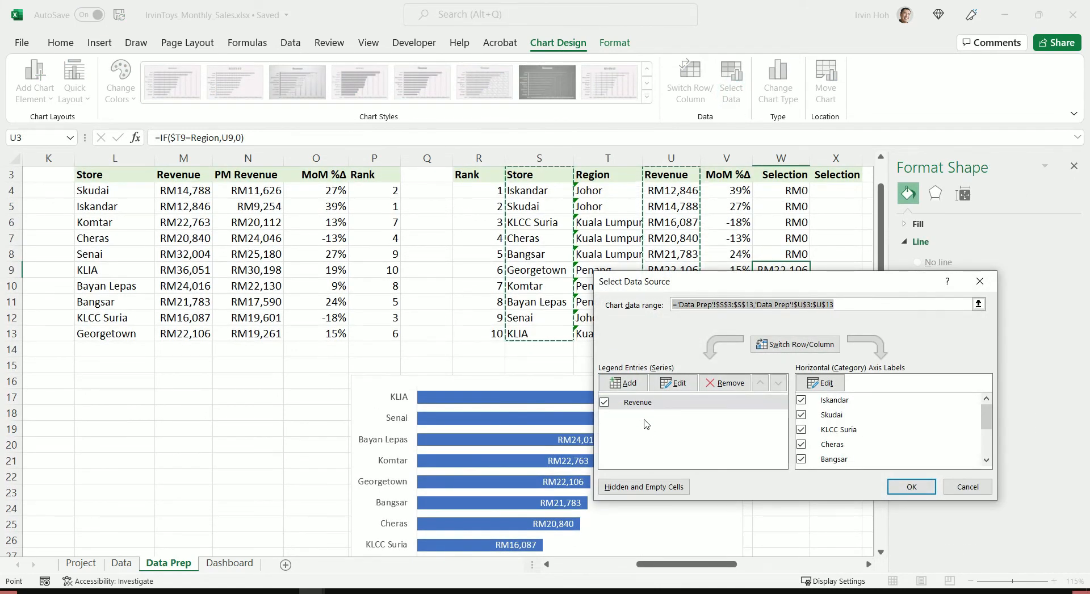
{"action": "left_click", "coordinate": [623, 382]}
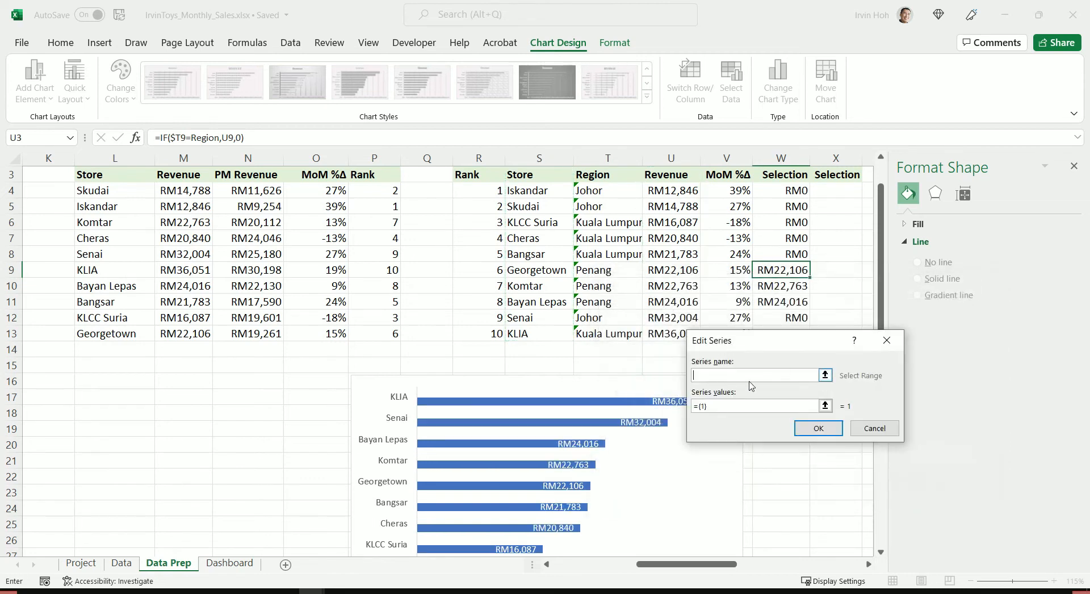
{"action": "left_click", "coordinate": [826, 375]}
{"action": "left_click", "coordinate": [783, 174]}
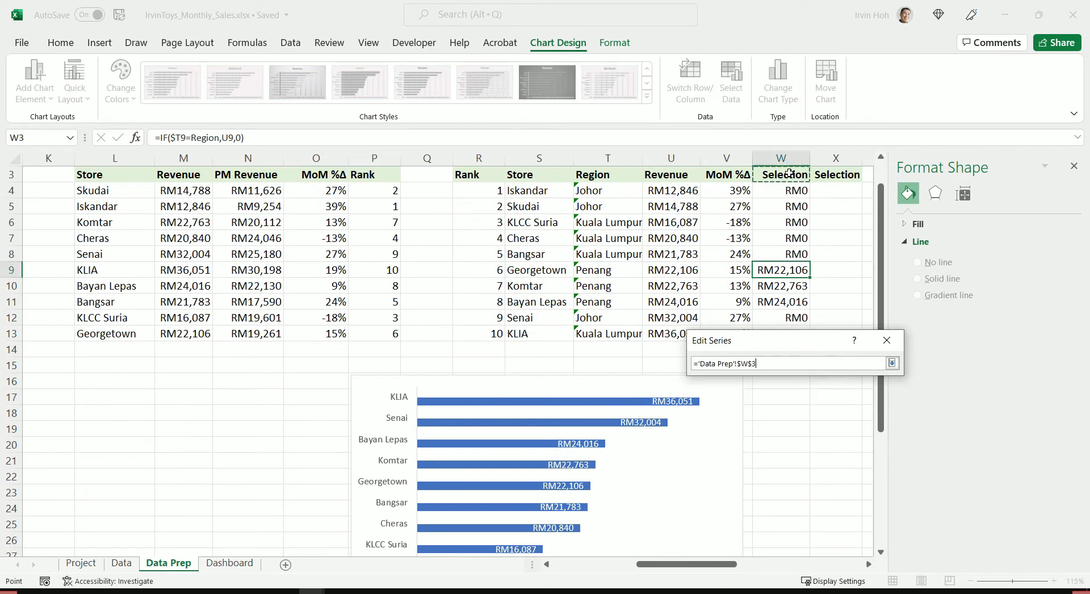
{"action": "left_click", "coordinate": [892, 363]}
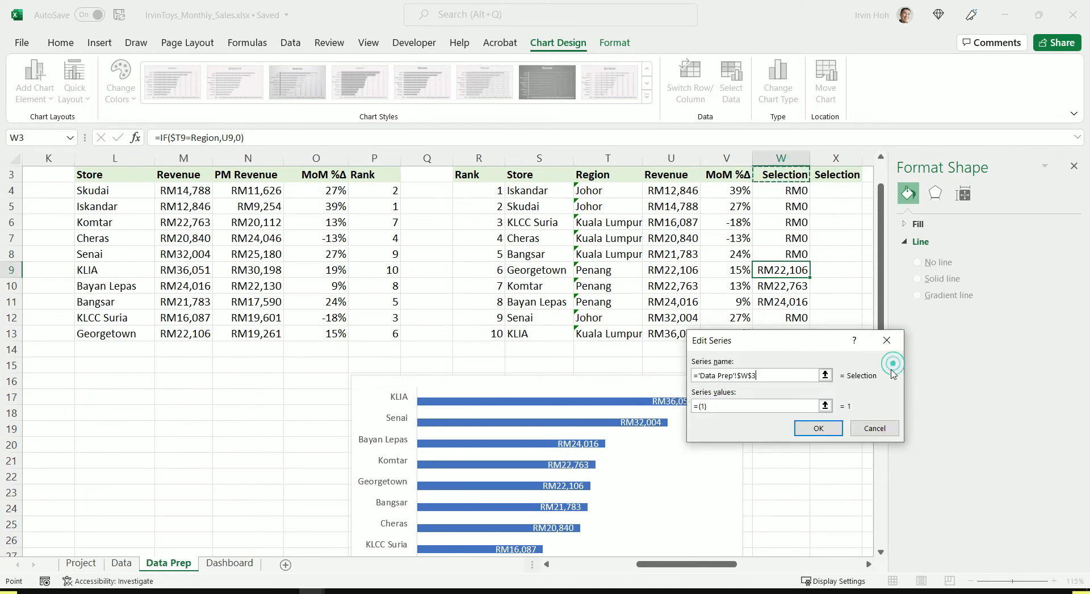
Set the new Selection series' values to W4:W13 on Data Prep and apply the chart's data source changes.
{"action": "left_click", "coordinate": [825, 406]}
{"action": "left_click_drag", "start_coordinate": [777, 190], "coordinate": [810, 391]}
{"action": "left_click", "coordinate": [895, 413]}
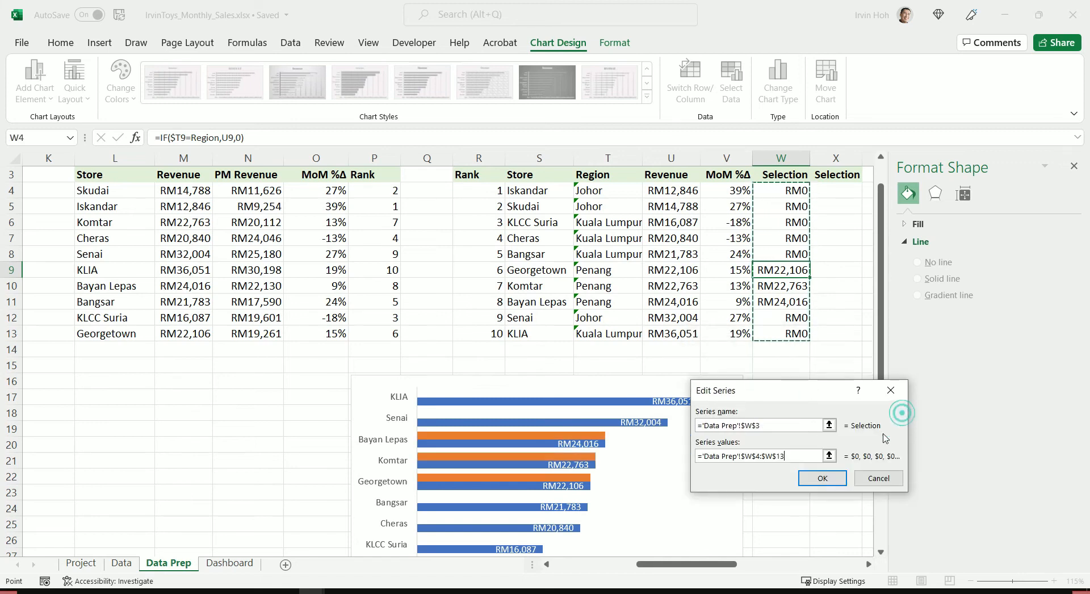
{"action": "left_click", "coordinate": [833, 482]}
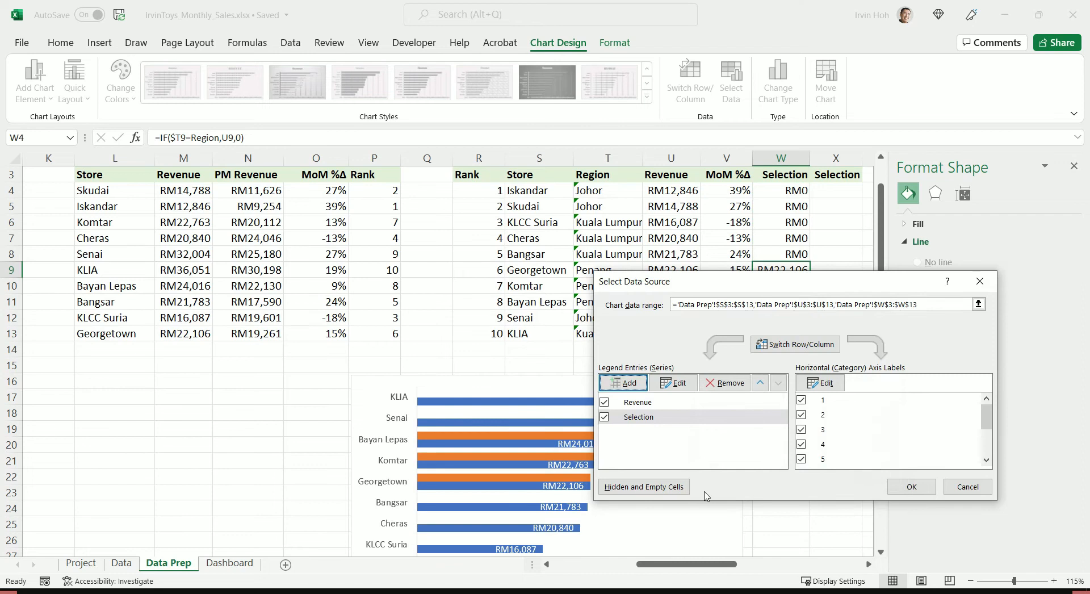
{"action": "left_click", "coordinate": [908, 487]}
Set the Selection series' overlap to 100% so its bars cover the matching Revenue bars.
{"action": "scroll", "coordinate": [570, 439], "scroll_direction": "down", "scroll_amount": 1}
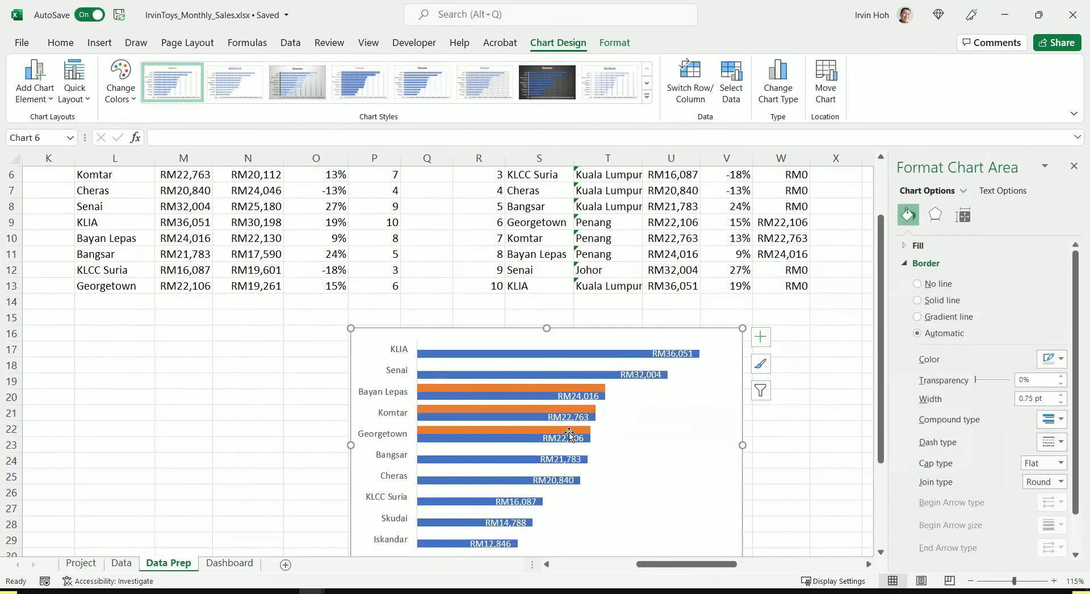
{"action": "left_click", "coordinate": [460, 388]}
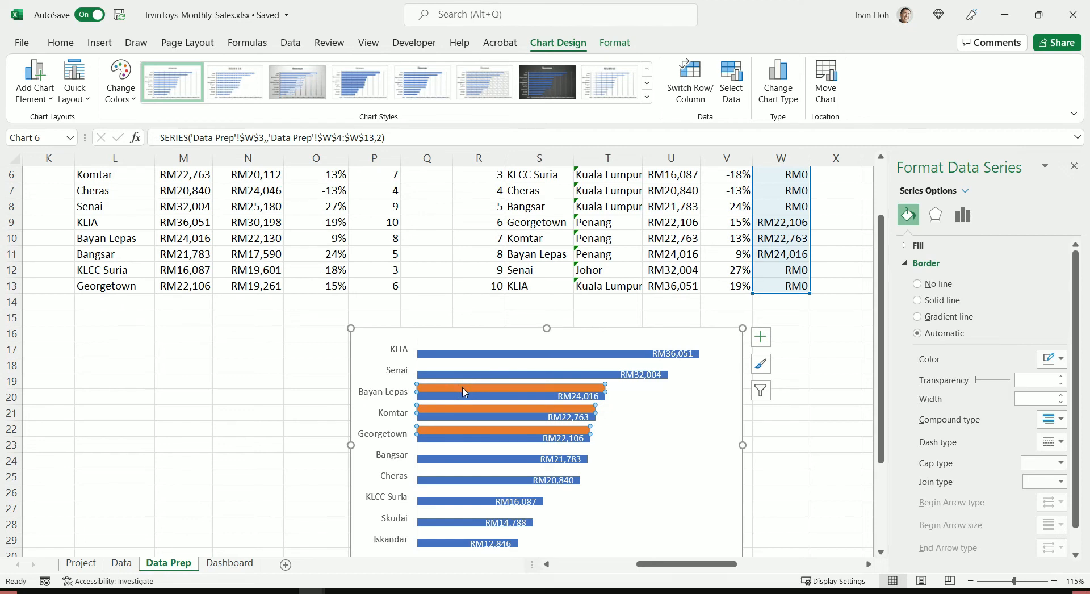
{"action": "mouse_move", "coordinate": [463, 399]}
{"action": "right_click", "coordinate": [445, 390]}
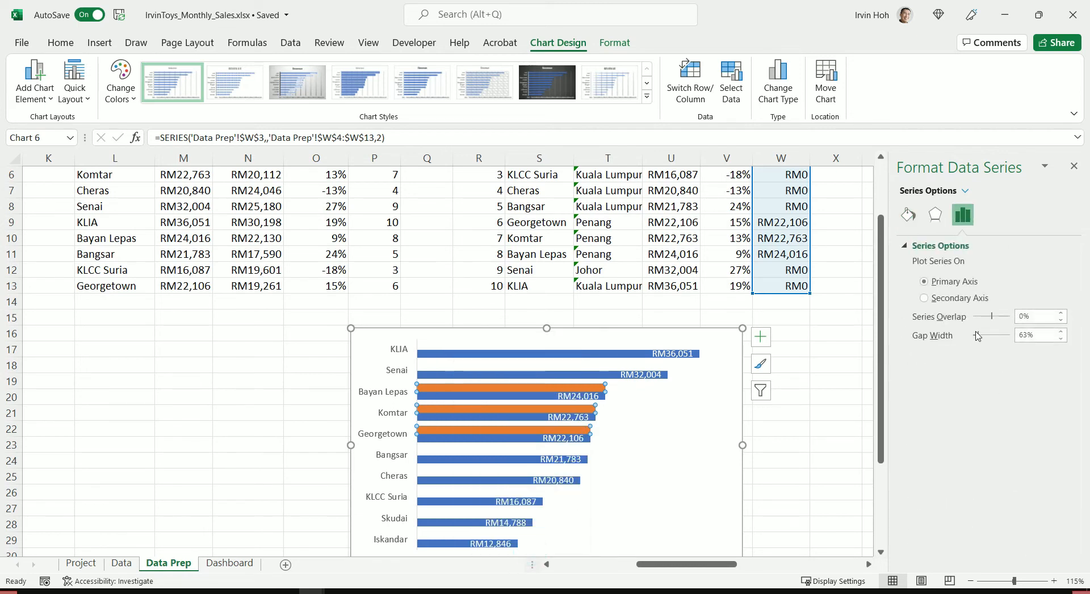
{"action": "left_click_drag", "start_coordinate": [993, 319], "coordinate": [1010, 317]}
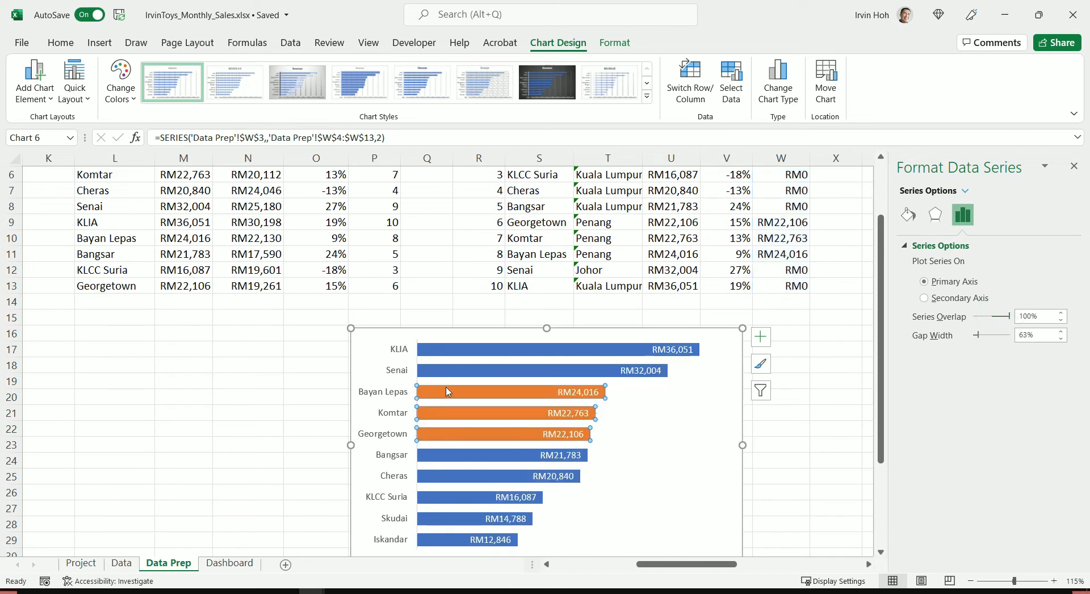
{"action": "mouse_move", "coordinate": [455, 439]}
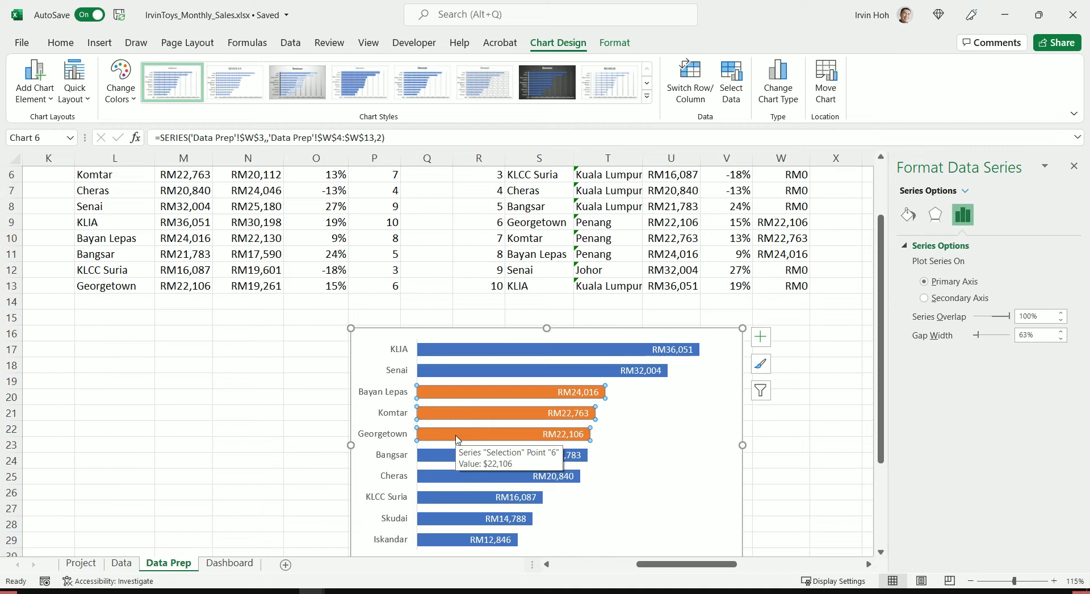
{"action": "scroll", "coordinate": [456, 439], "scroll_direction": "down", "scroll_amount": 1}
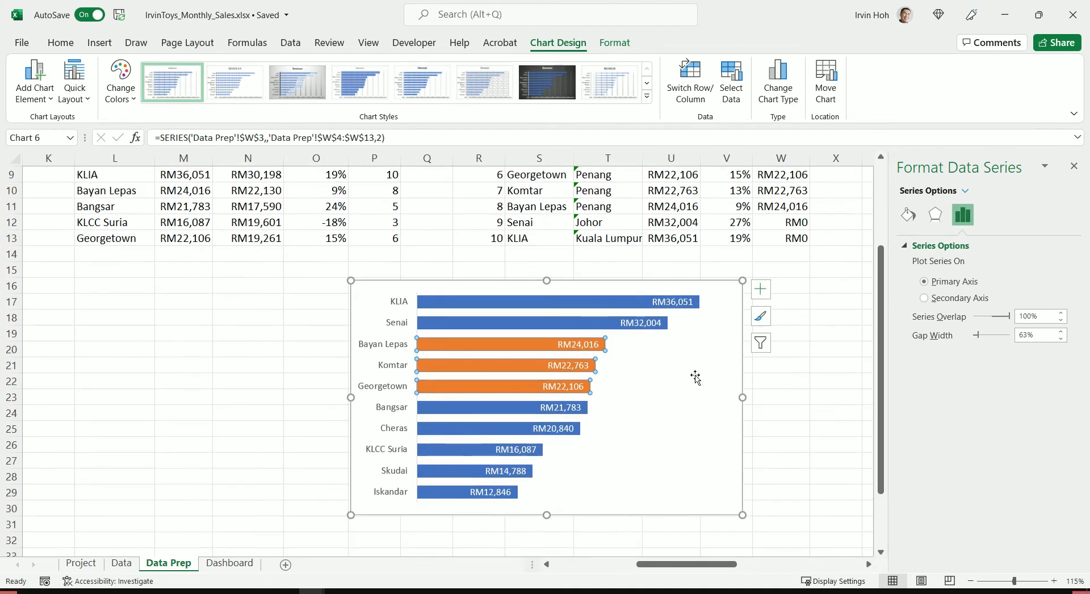
Fill the Revenue series' bars with a solid light blue theme color.
{"action": "left_click", "coordinate": [496, 300]}
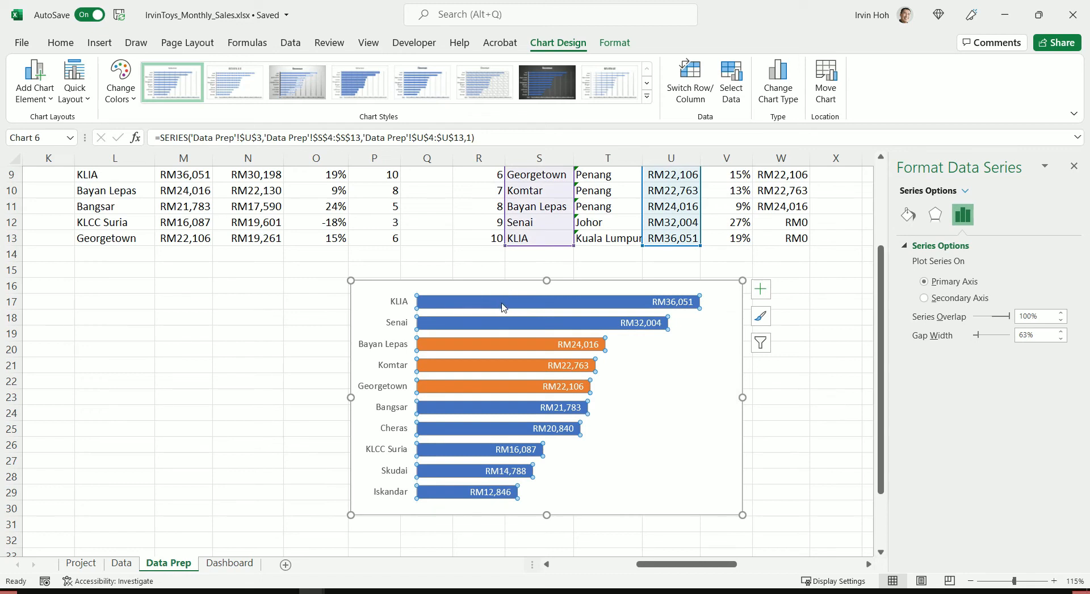
{"action": "left_click", "coordinate": [908, 215]}
{"action": "left_click", "coordinate": [1051, 358]}
{"action": "left_click", "coordinate": [1050, 359]}
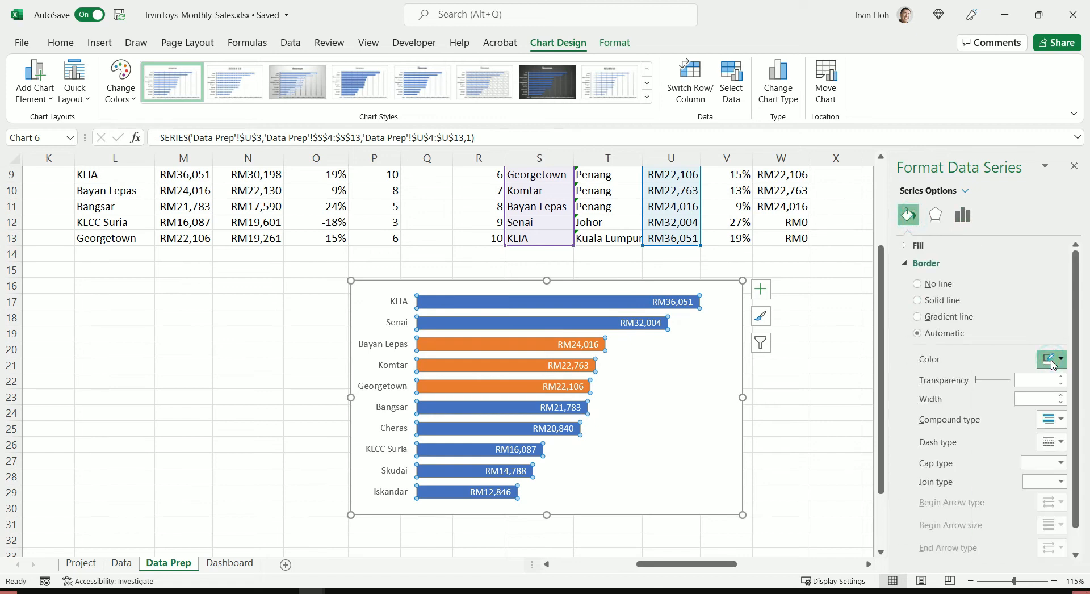
{"action": "left_click", "coordinate": [916, 246]}
{"action": "left_click", "coordinate": [1051, 392]}
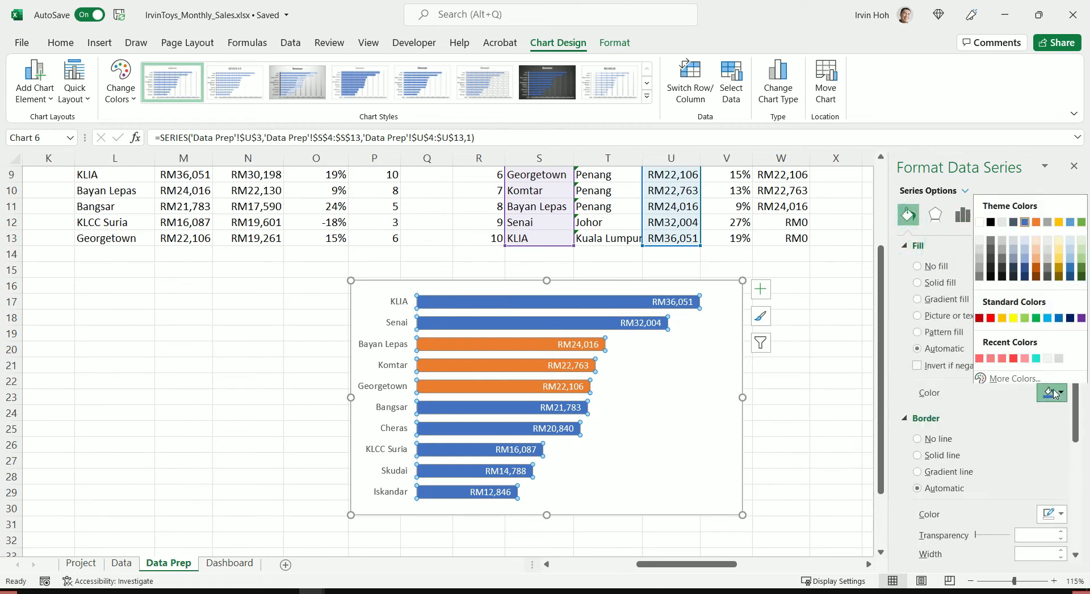
{"action": "left_click", "coordinate": [1025, 249]}
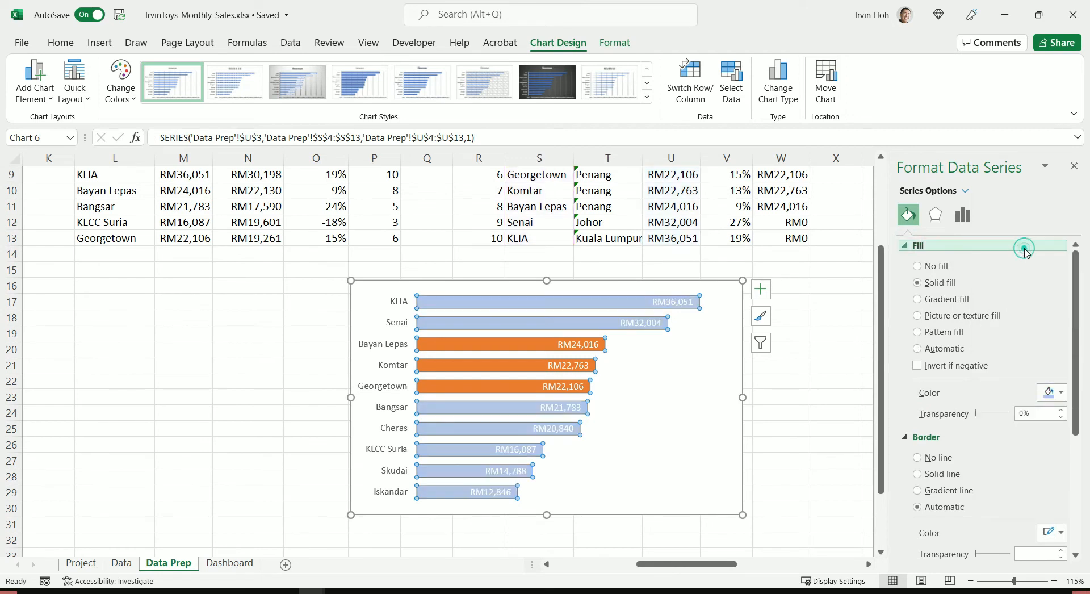
Fill the Selection series' orange bars with a solid dark navy blue theme color.
{"action": "left_click", "coordinate": [499, 346]}
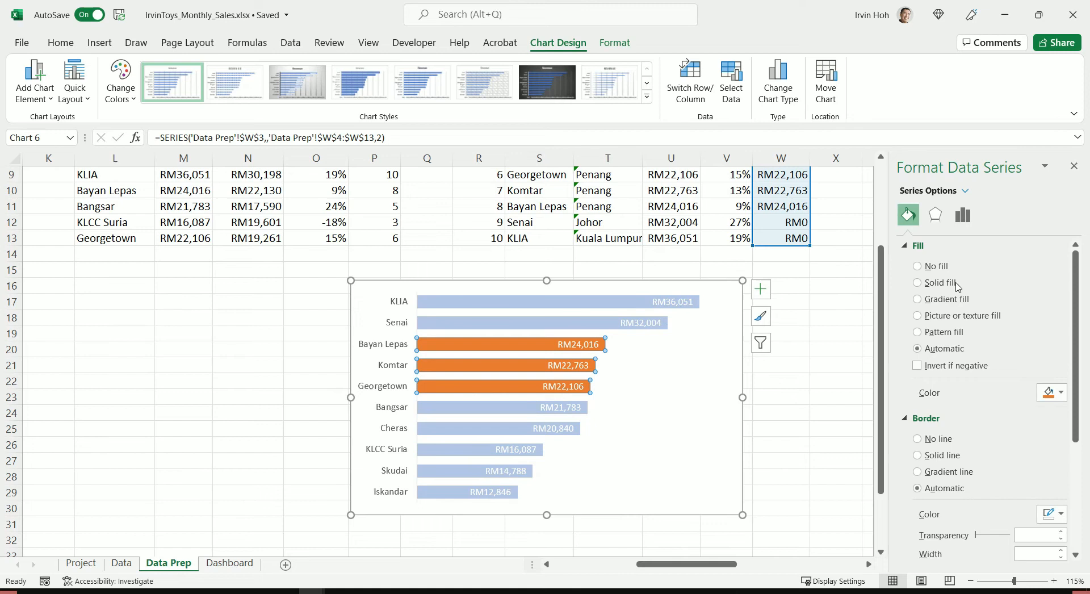
{"action": "left_click", "coordinate": [1050, 393]}
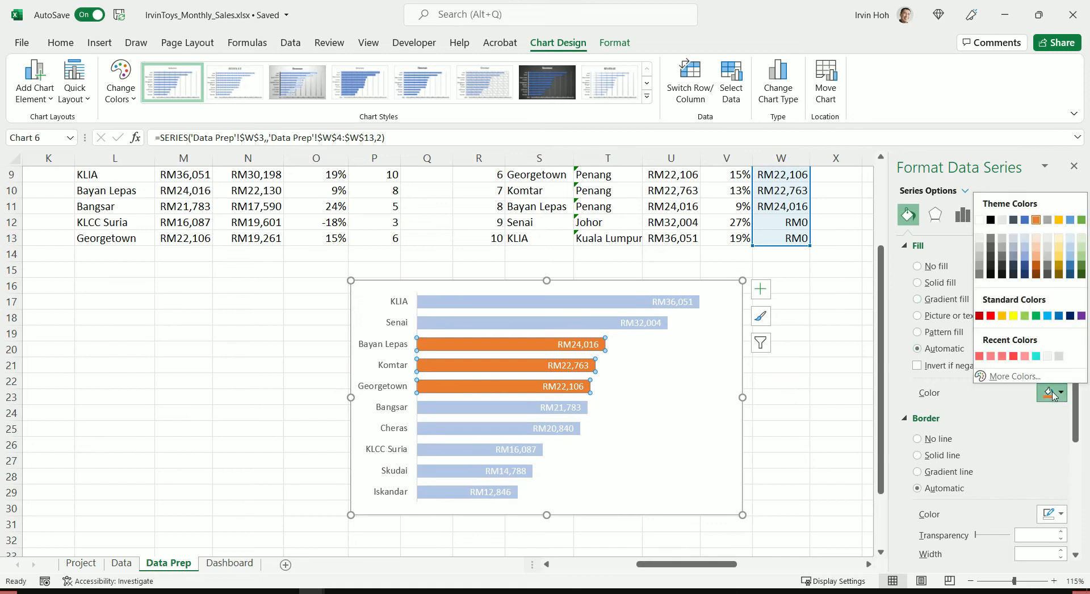
{"action": "left_click", "coordinate": [1025, 277]}
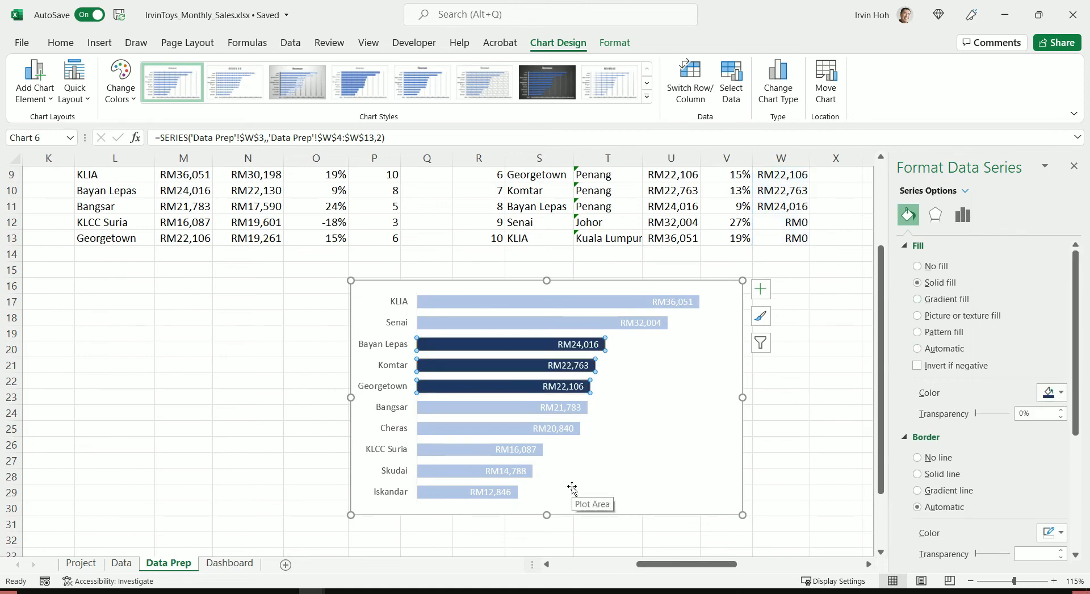
{"action": "left_click", "coordinate": [639, 424]}
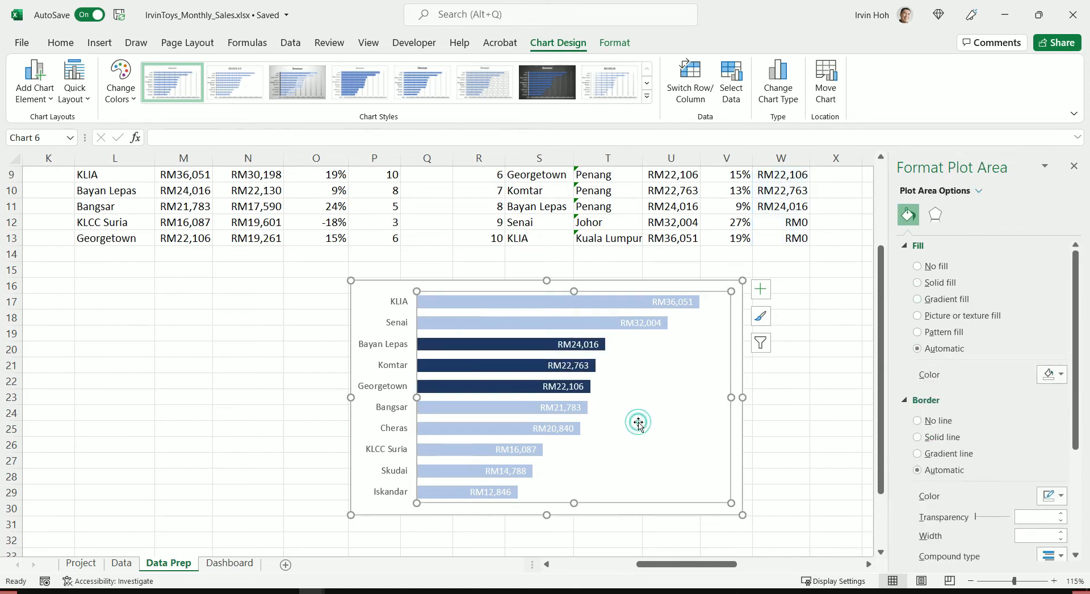
Delete the Revenue series' data labels and add Inside End data labels to the Selection series.
{"action": "left_click", "coordinate": [656, 325]}
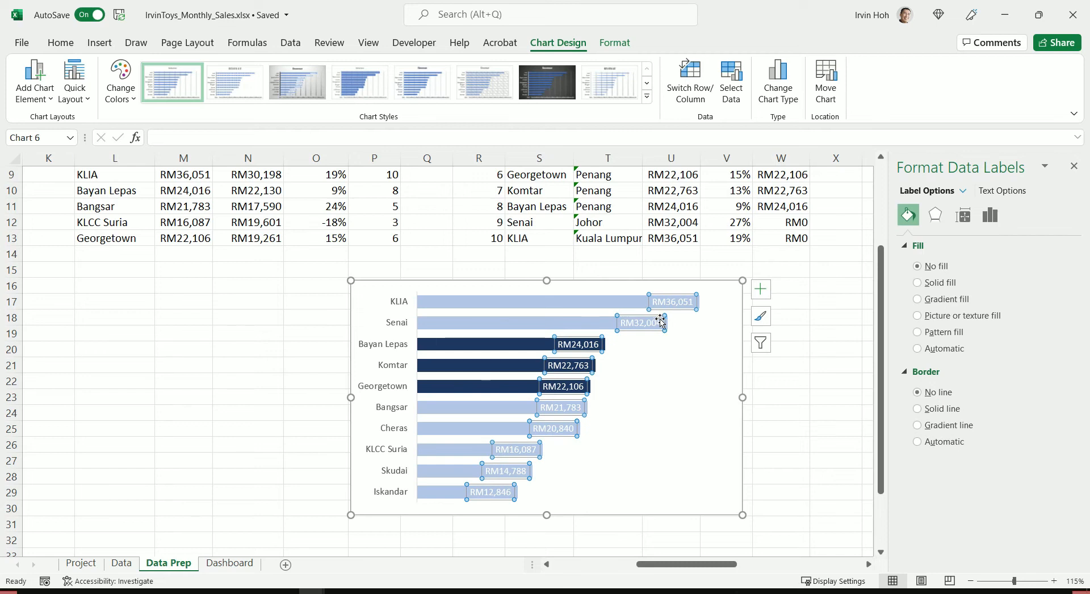
{"action": "key", "text": "Delete"}
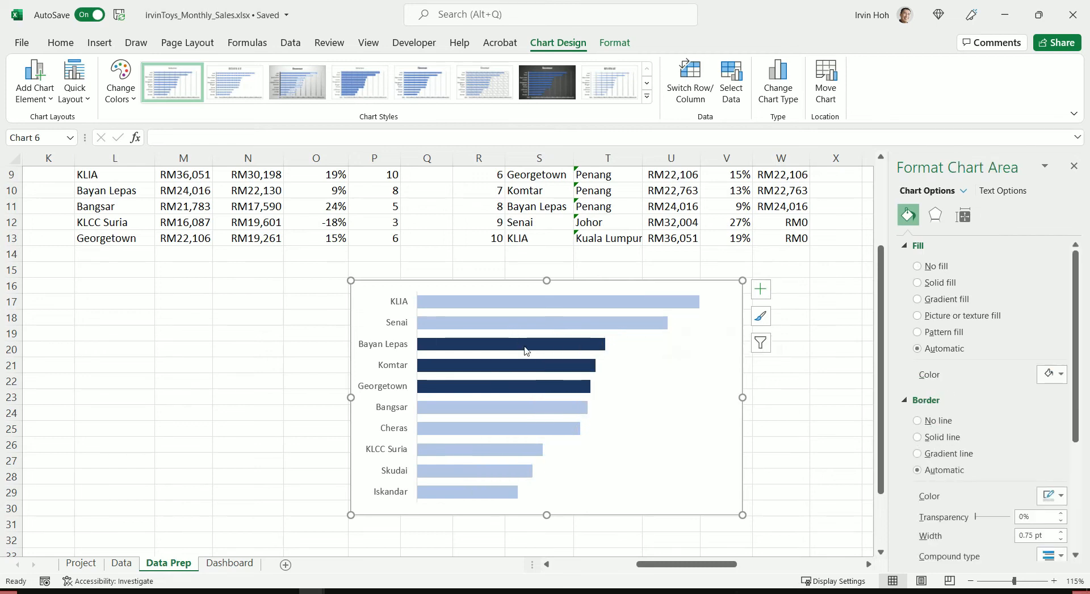
{"action": "left_click", "coordinate": [524, 350]}
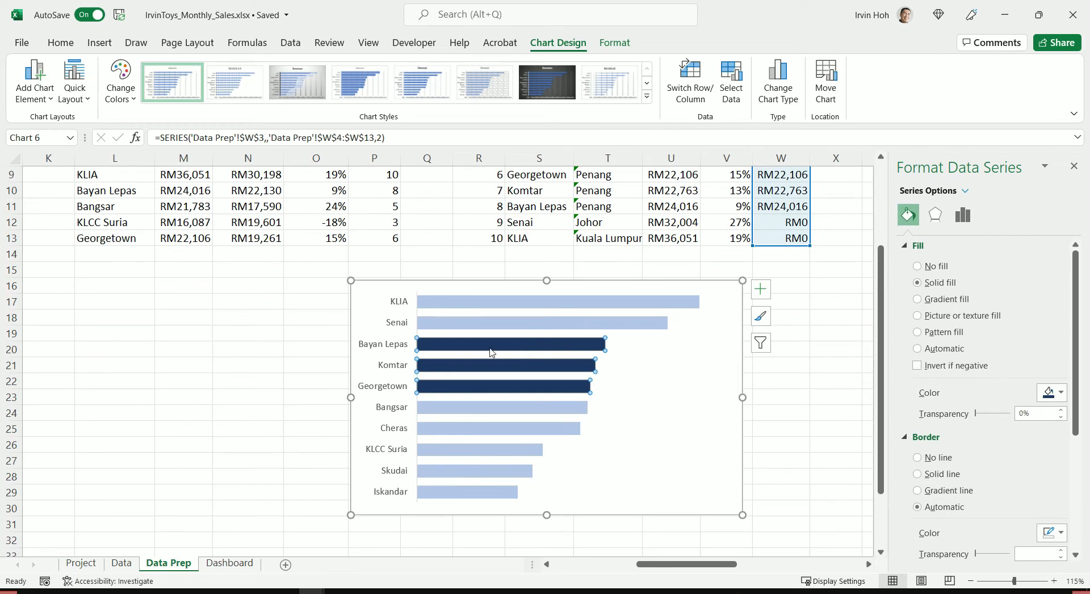
{"action": "left_click", "coordinate": [768, 295]}
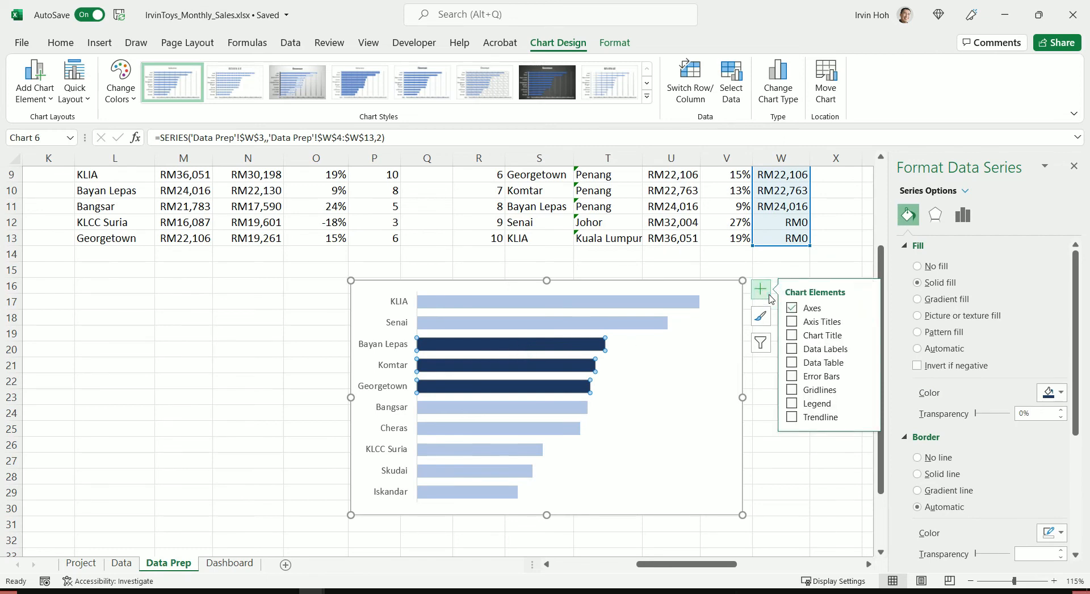
{"action": "left_click", "coordinate": [867, 350]}
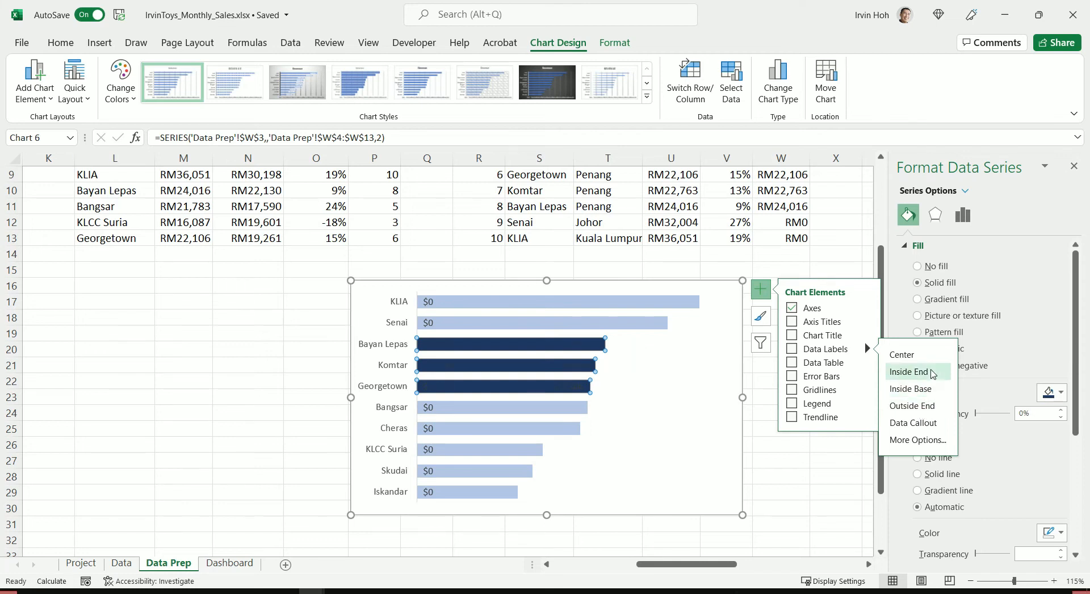
{"action": "left_click", "coordinate": [911, 372]}
Change the font color of the Selection series' data labels to white.
{"action": "left_click", "coordinate": [579, 346]}
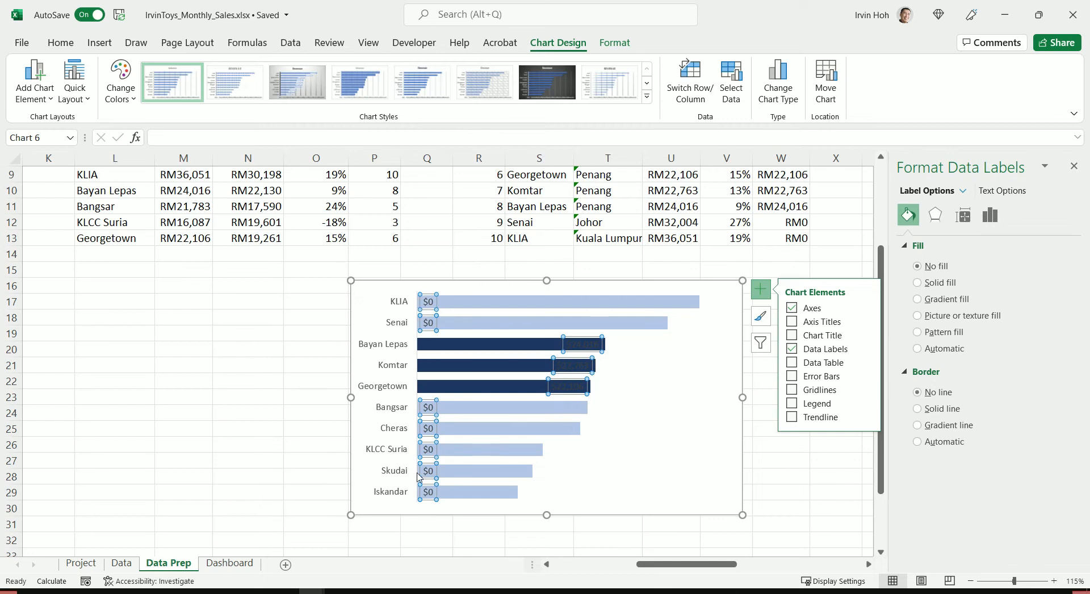
{"action": "scroll", "coordinate": [674, 308], "scroll_direction": "up", "scroll_amount": 2}
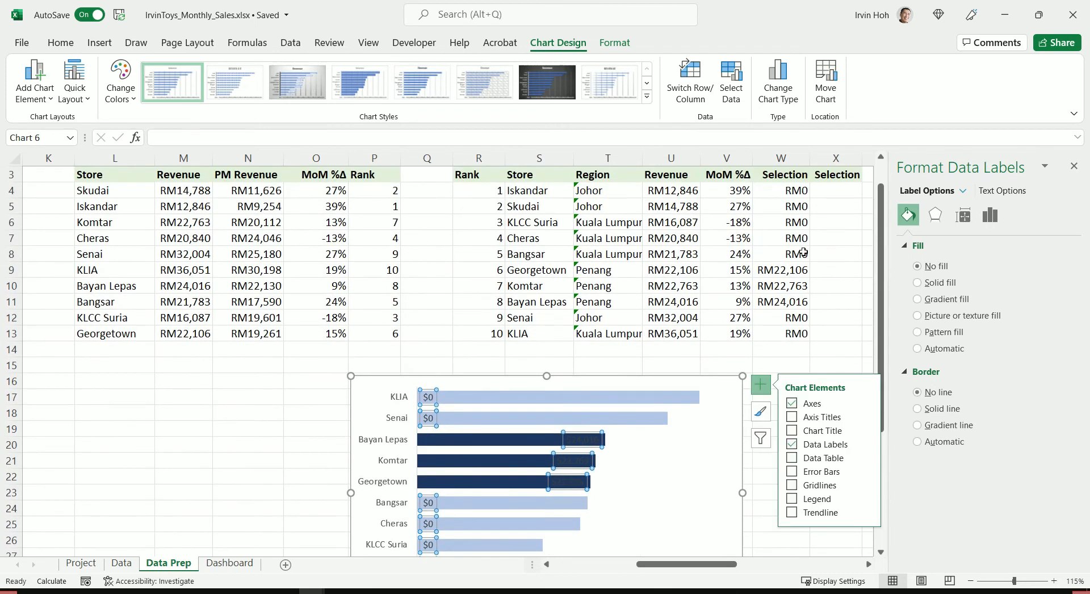
{"action": "scroll", "coordinate": [405, 371], "scroll_direction": "down", "scroll_amount": 1}
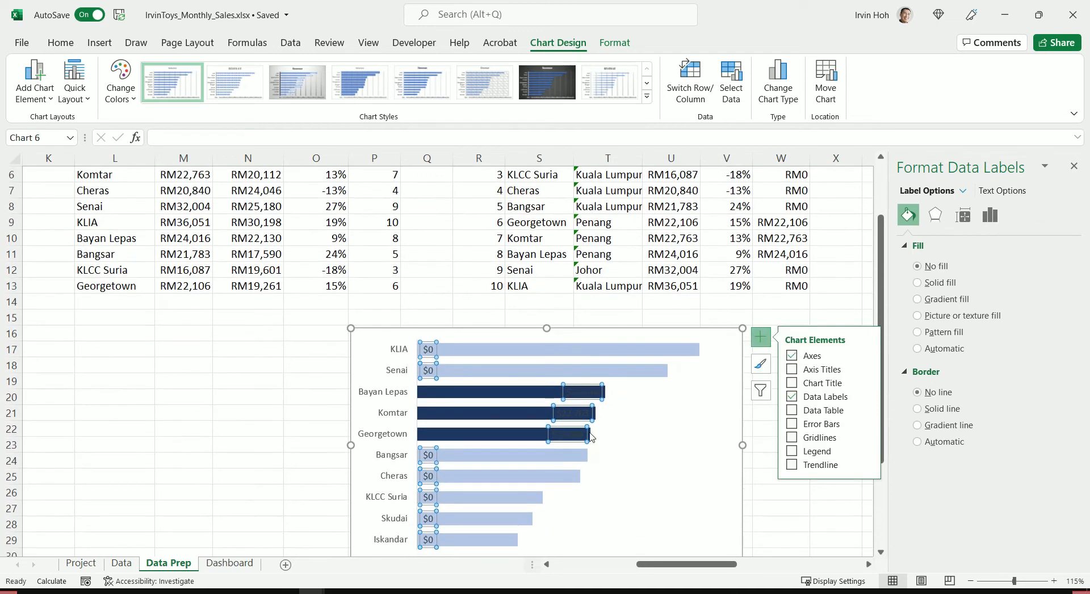
{"action": "left_click", "coordinate": [61, 43]}
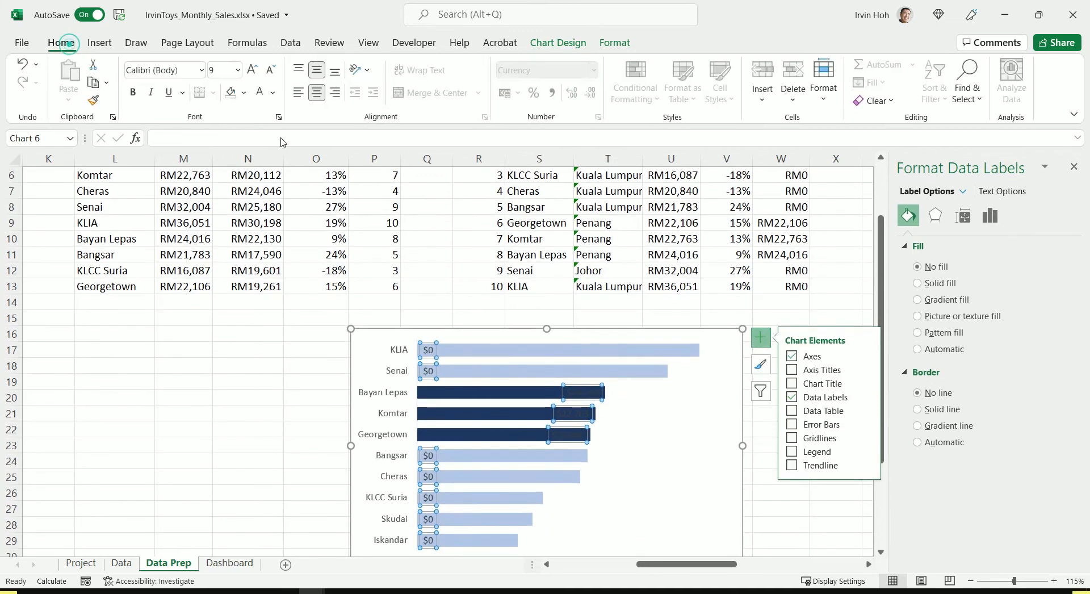
{"action": "left_click", "coordinate": [259, 91]}
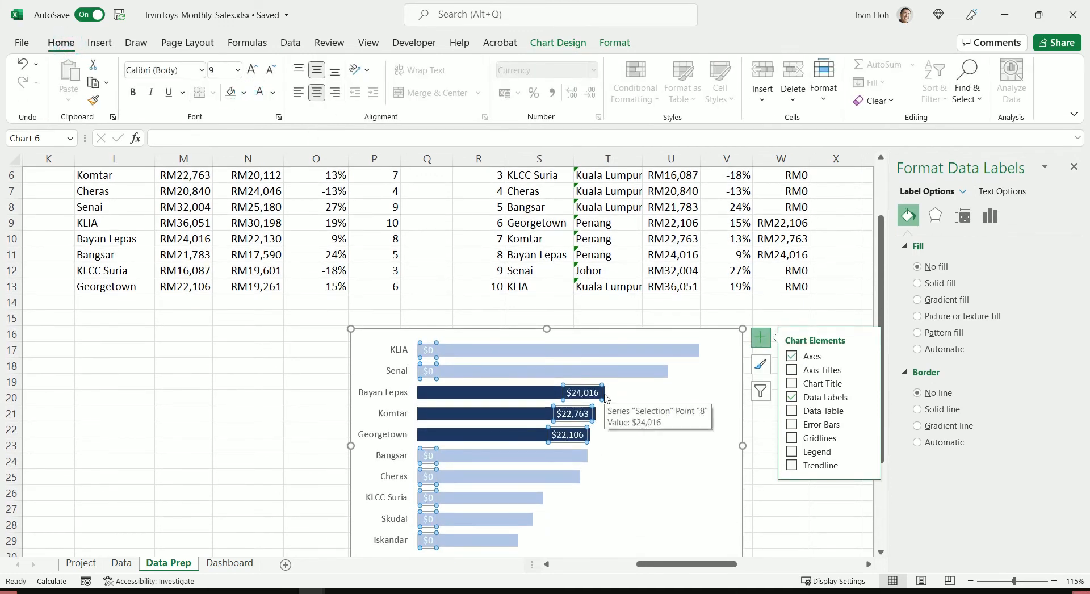
{"action": "scroll", "coordinate": [550, 368], "scroll_direction": "down", "scroll_amount": 1}
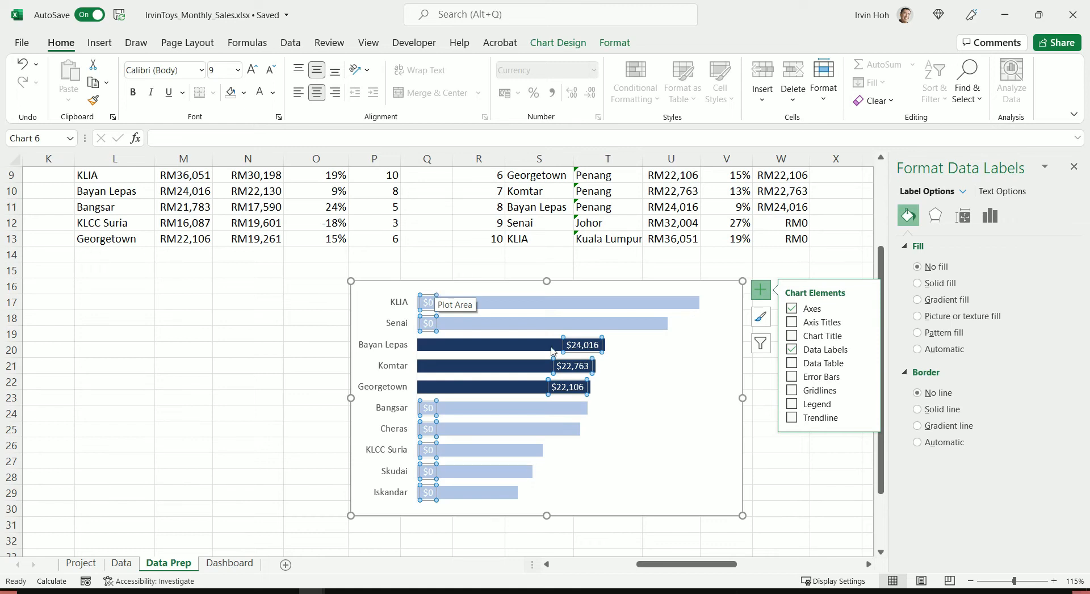
Format the Selection series' data labels as Currency with the RM symbol and 0 decimal places.
{"action": "right_click", "coordinate": [602, 337]}
{"action": "left_click", "coordinate": [681, 515]}
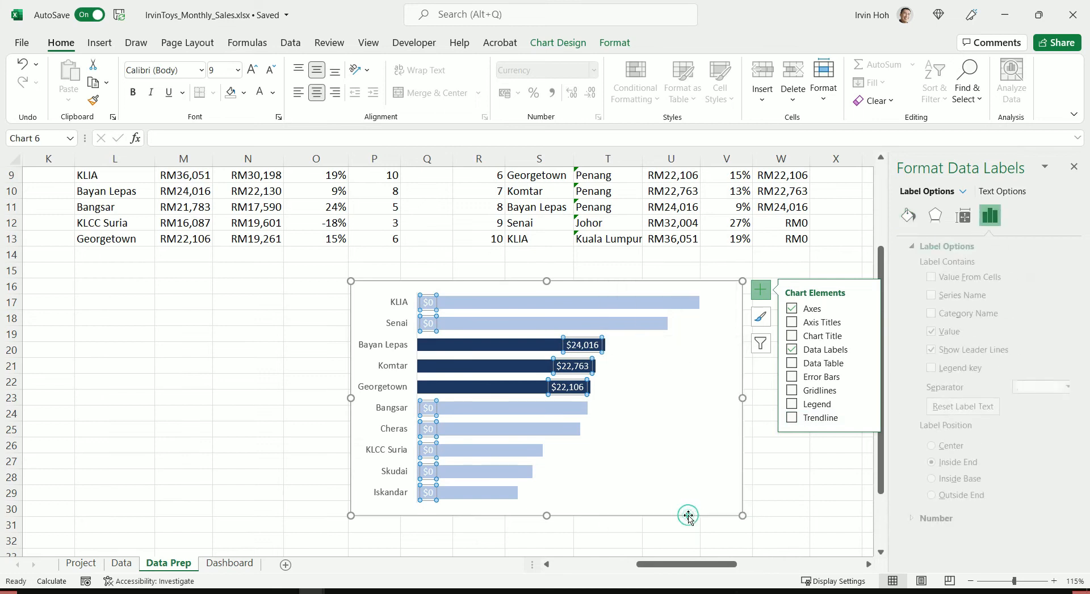
{"action": "left_click", "coordinate": [919, 518]}
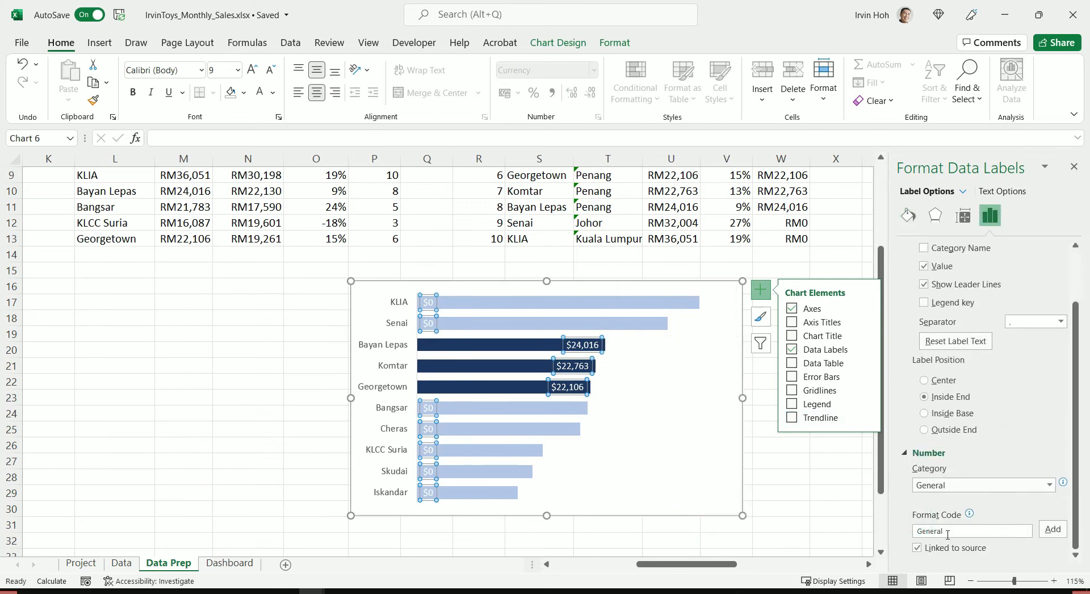
{"action": "left_click", "coordinate": [968, 487]}
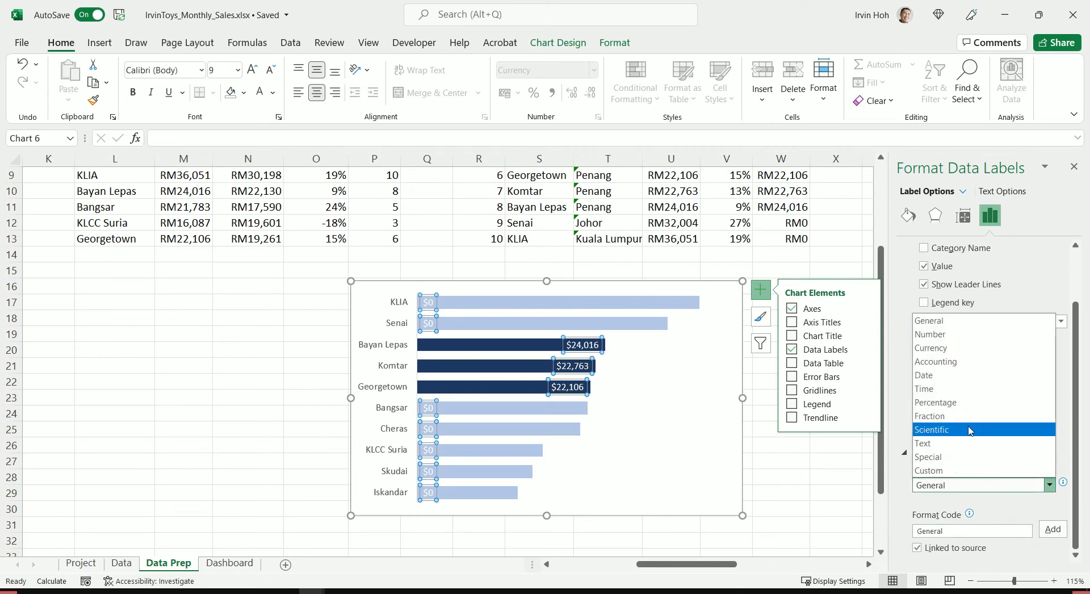
{"action": "left_click", "coordinate": [967, 352]}
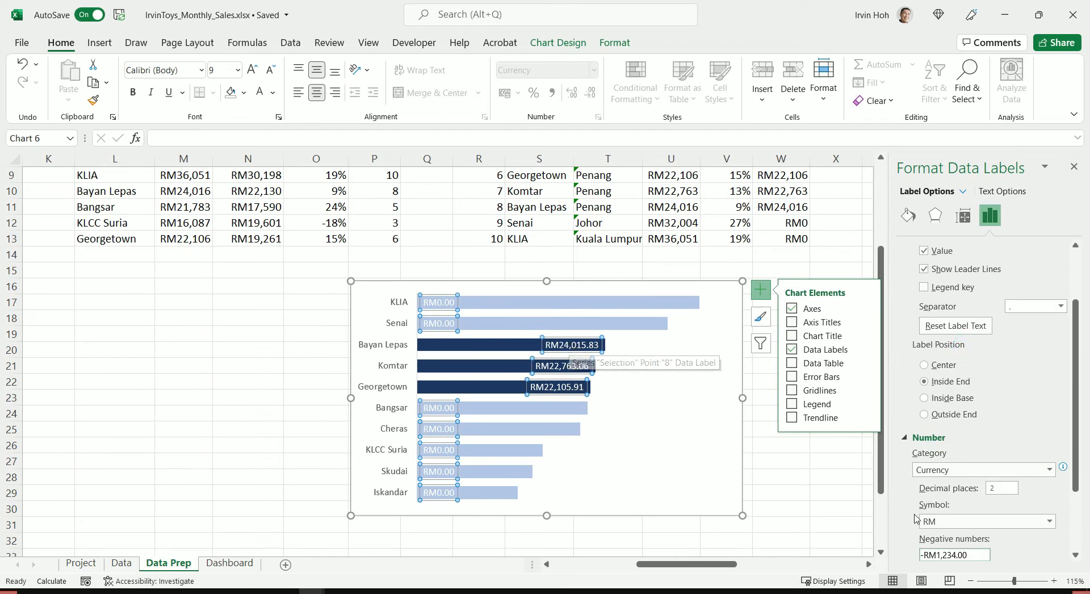
{"action": "double_click", "coordinate": [997, 489]}
{"action": "type", "text": "0"}
{"action": "key", "text": "Tab"}
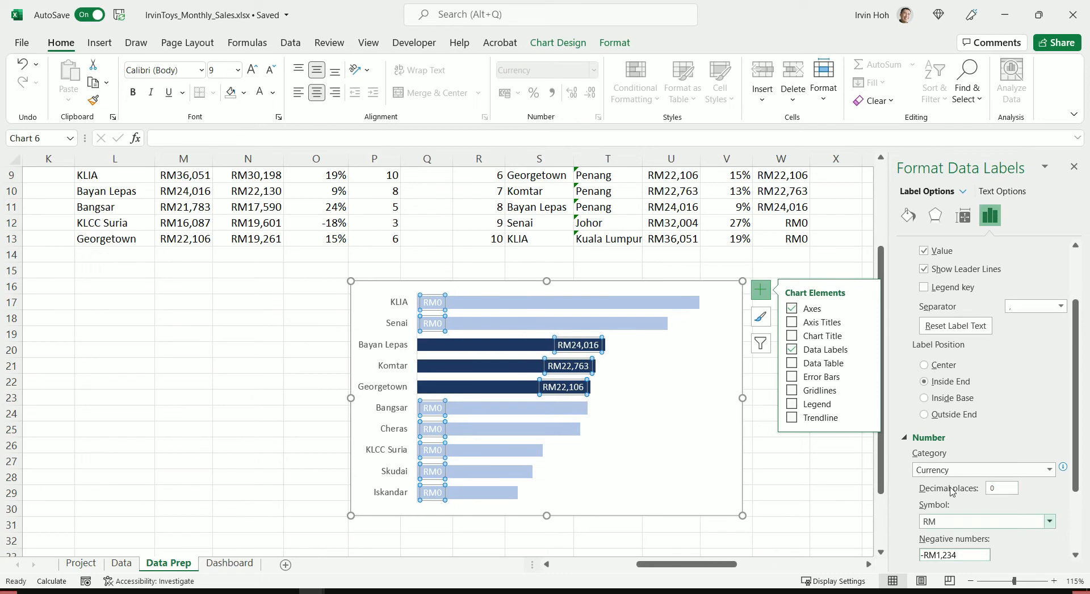
Apply the custom number format code RM#,##0;; to the Selection data labels to hide the zero values.
{"action": "scroll", "coordinate": [960, 499], "scroll_direction": "down", "scroll_amount": 2}
{"action": "scroll", "coordinate": [941, 554], "scroll_direction": "down", "scroll_amount": 1}
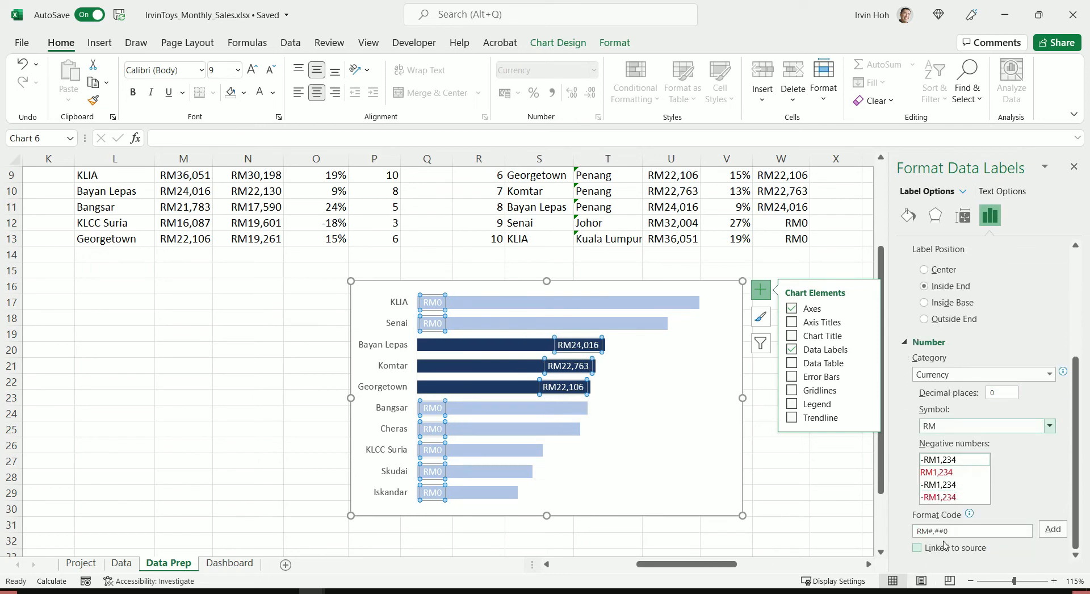
{"action": "left_click", "coordinate": [951, 531]}
{"action": "type", "text": ",,"}
{"action": "key", "text": "Return"}
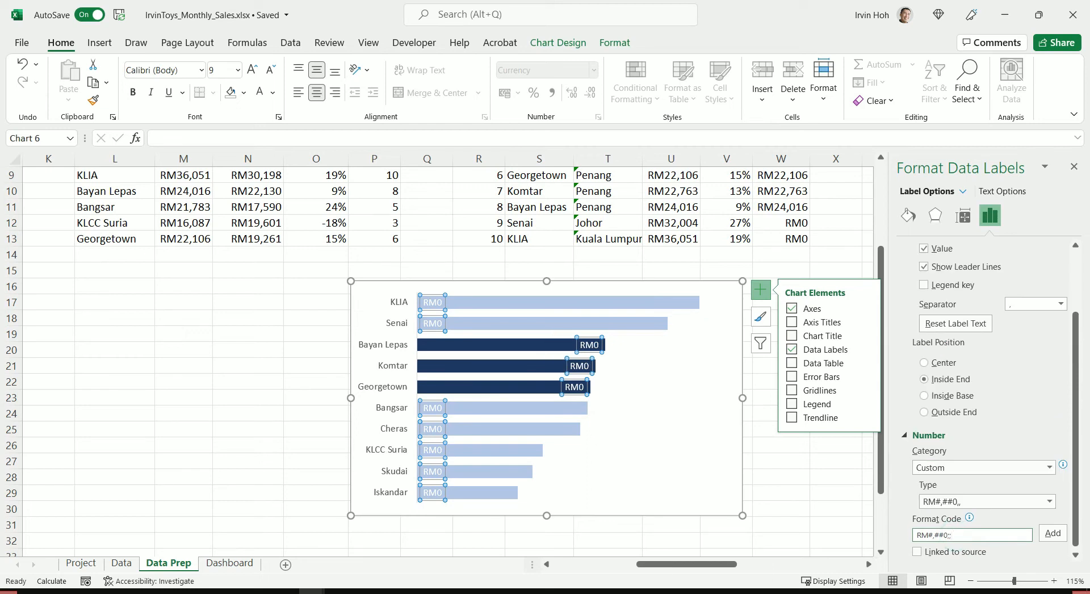
{"action": "left_click", "coordinate": [1053, 533]}
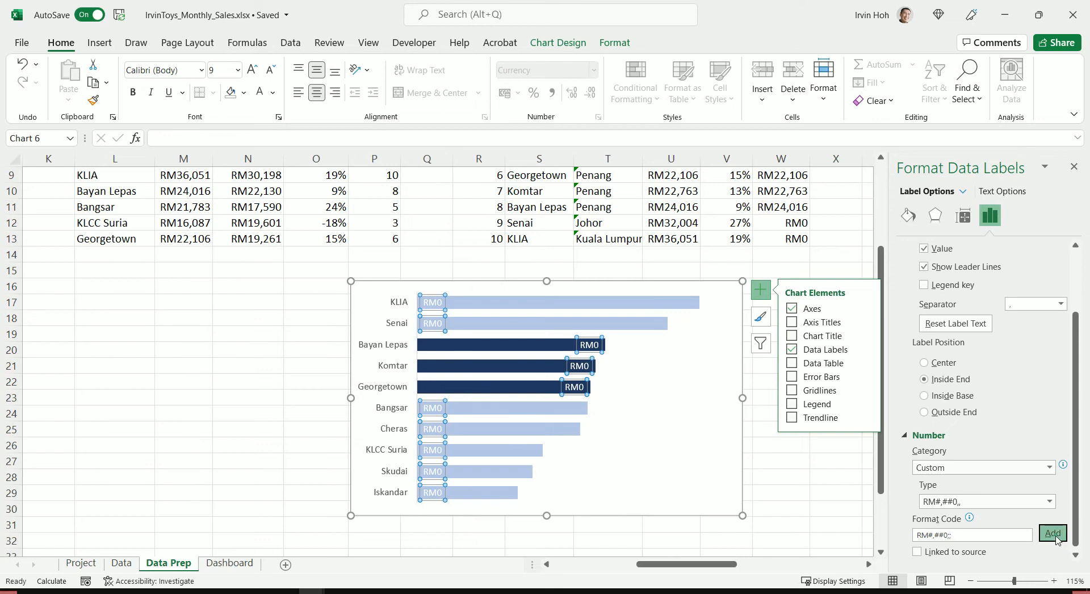
{"action": "left_click", "coordinate": [963, 533]}
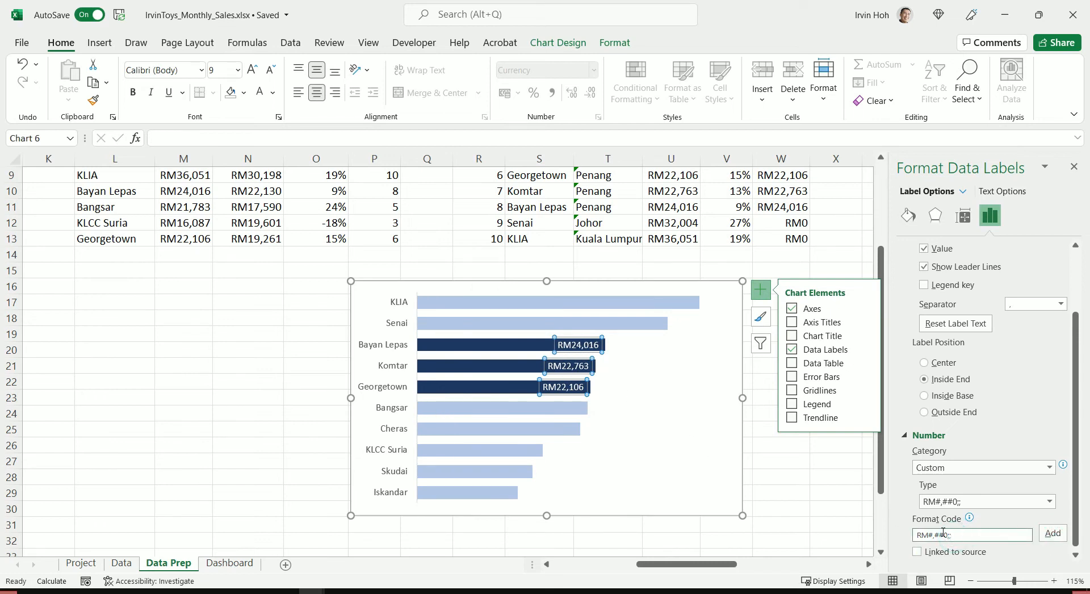
{"action": "left_click", "coordinate": [955, 536]}
{"action": "left_click_drag", "start_coordinate": [955, 535], "coordinate": [947, 535]}
{"action": "left_click", "coordinate": [477, 344]}
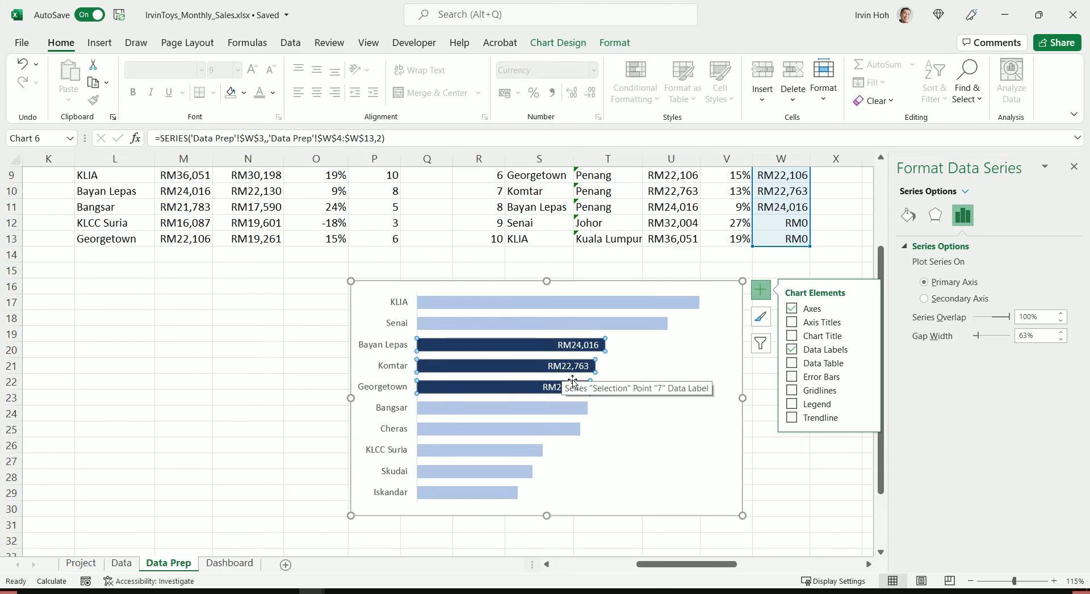
Switch the dashboard's region to Johor and check the highlighted bars and labels in the Data Prep chart.
{"action": "left_click", "coordinate": [229, 562]}
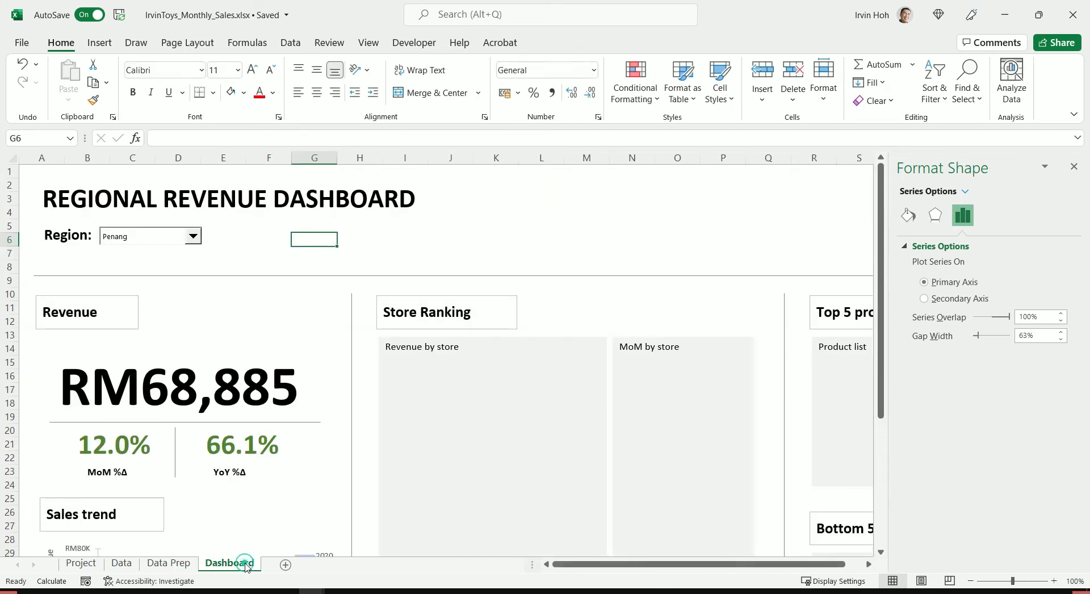
{"action": "left_click", "coordinate": [193, 236]}
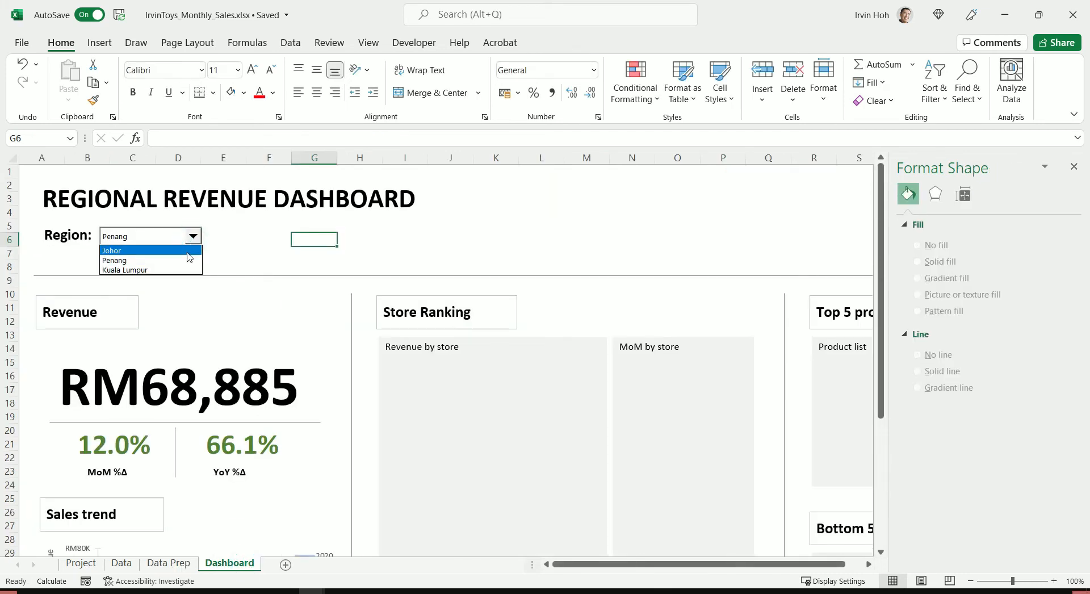
{"action": "left_click", "coordinate": [187, 250]}
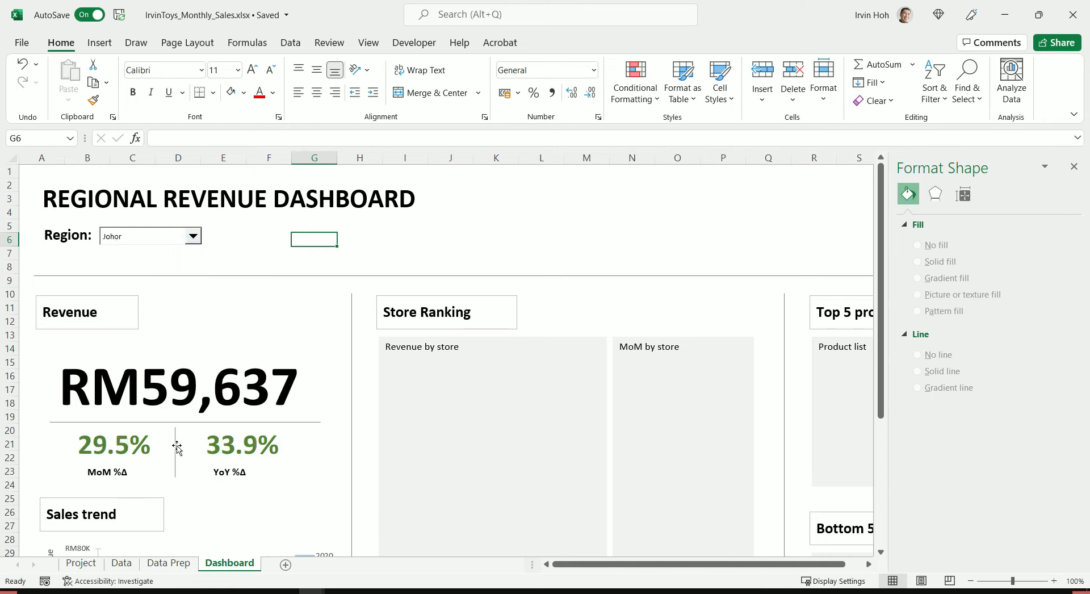
{"action": "left_click", "coordinate": [169, 563]}
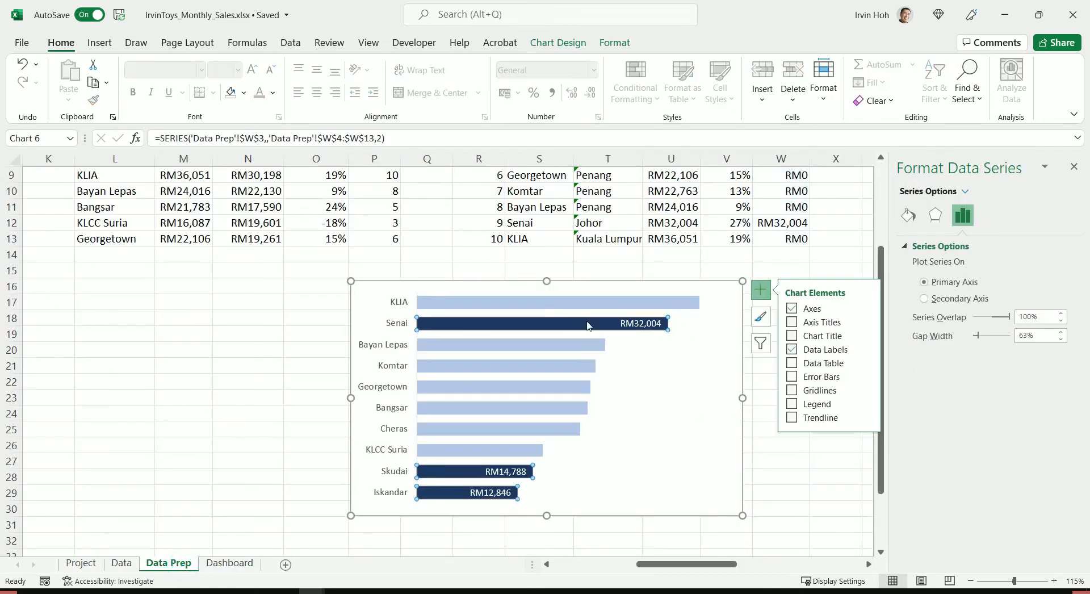
{"action": "scroll", "coordinate": [650, 330], "scroll_direction": "up", "scroll_amount": 1}
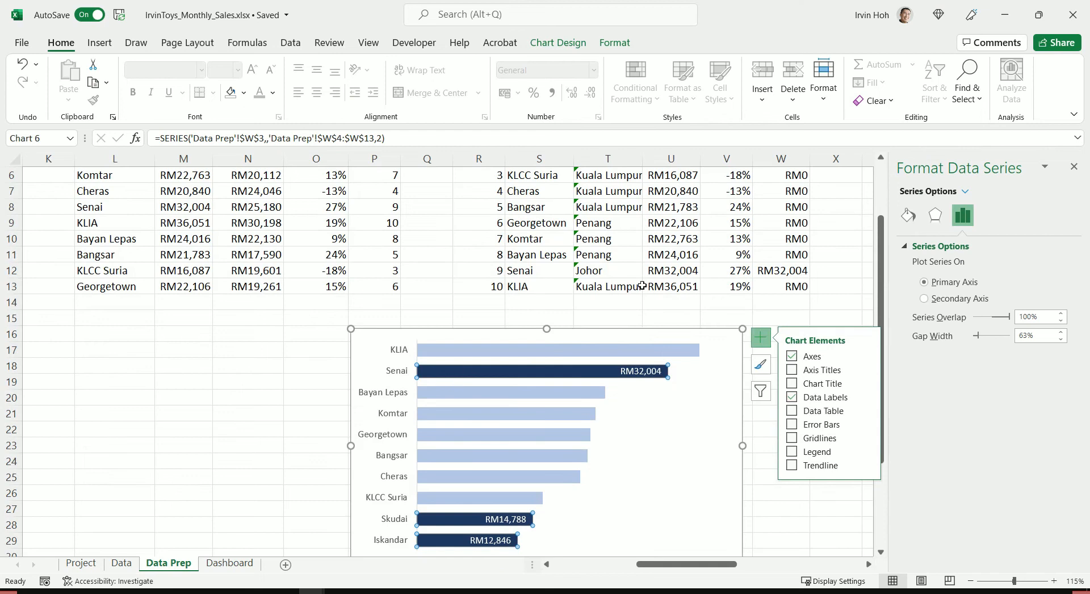
{"action": "scroll", "coordinate": [624, 336], "scroll_direction": "up", "scroll_amount": 1}
{"action": "scroll", "coordinate": [549, 306], "scroll_direction": "down", "scroll_amount": 1}
{"action": "left_click", "coordinate": [657, 370]}
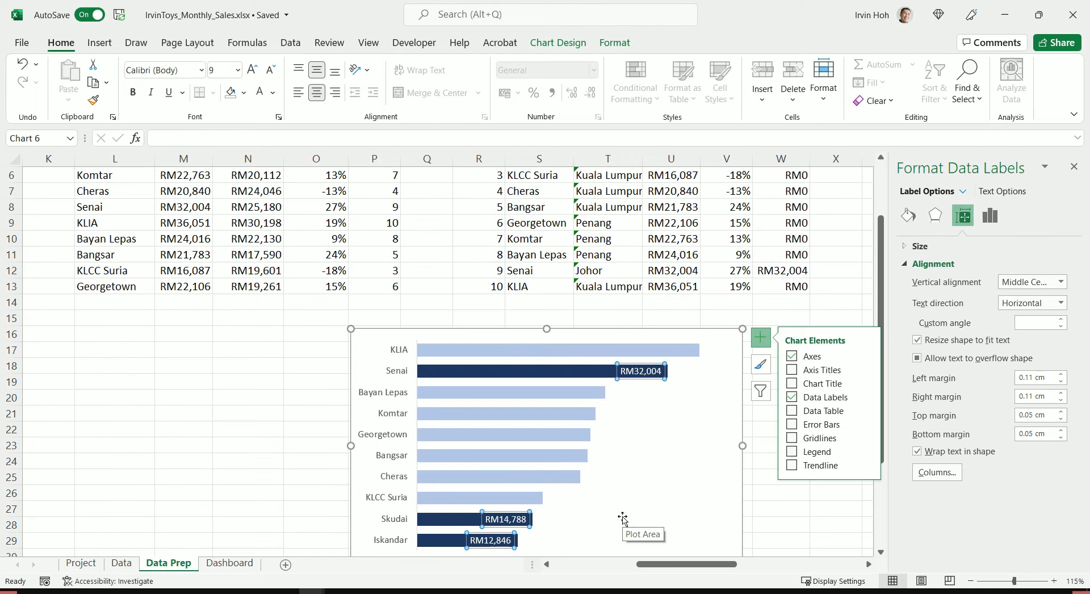
Move the store revenue bar chart from the Data Prep sheet to the Dashboard sheet by cutting and pasting it.
{"action": "left_click", "coordinate": [380, 361]}
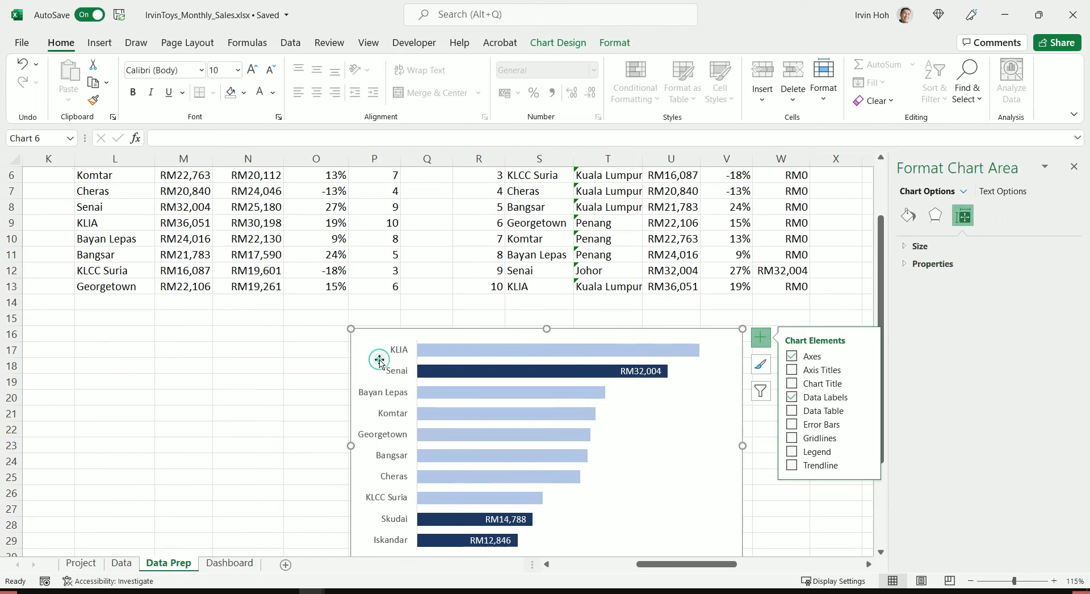
{"action": "key", "text": "ctrl+x"}
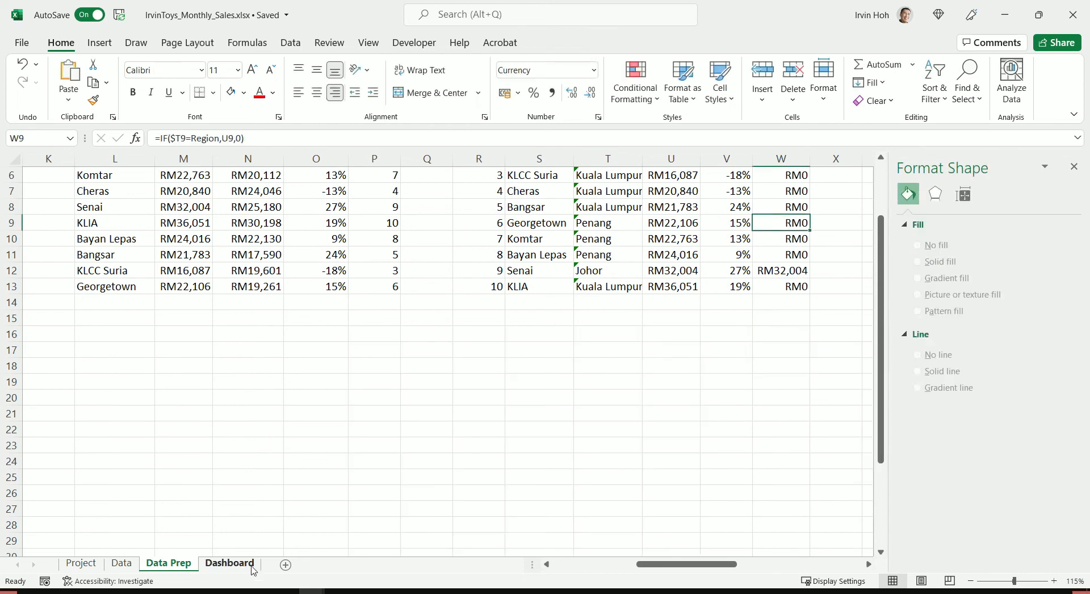
{"action": "left_click", "coordinate": [242, 567]}
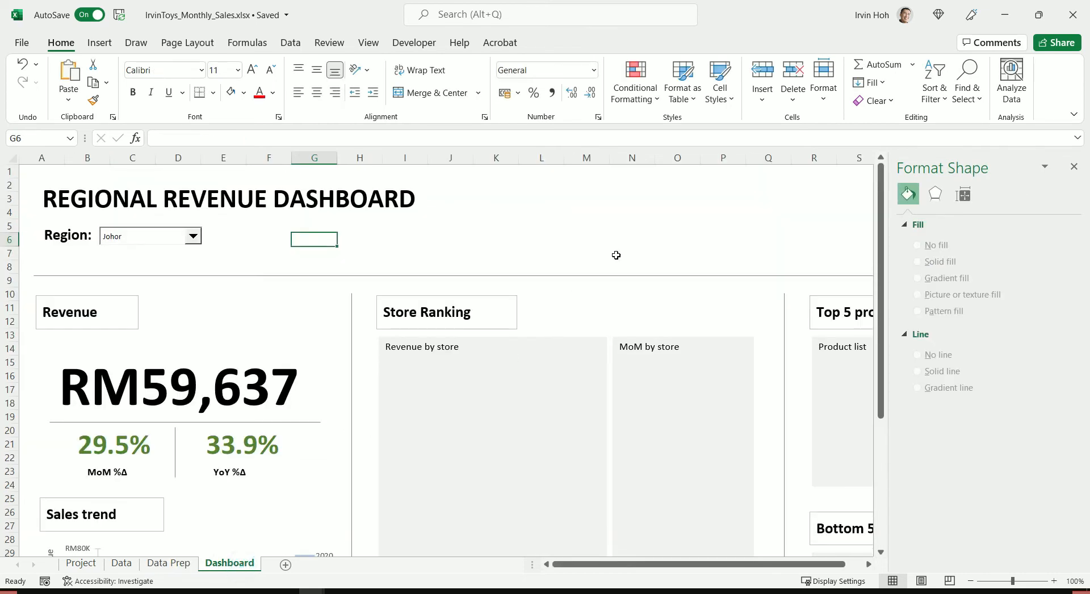
{"action": "key", "text": "ctrl+v"}
Position and resize the bar chart under Store Ranking so it covers the Revenue by store placeholder.
{"action": "scroll", "coordinate": [590, 329], "scroll_direction": "down", "scroll_amount": 2}
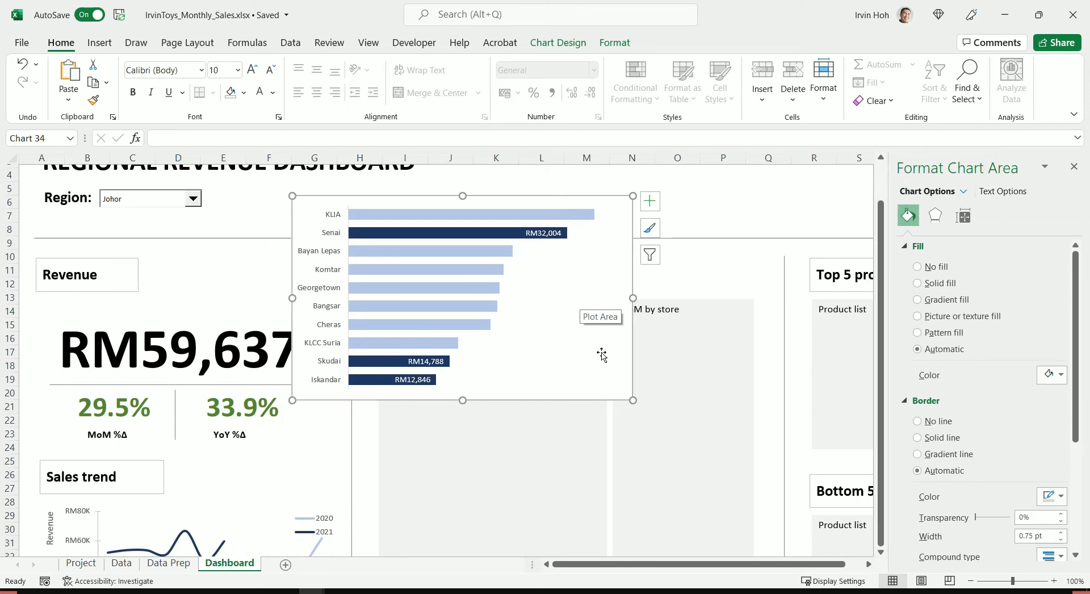
{"action": "scroll", "coordinate": [602, 347], "scroll_direction": "down", "scroll_amount": 2, "text": "ctrl"}
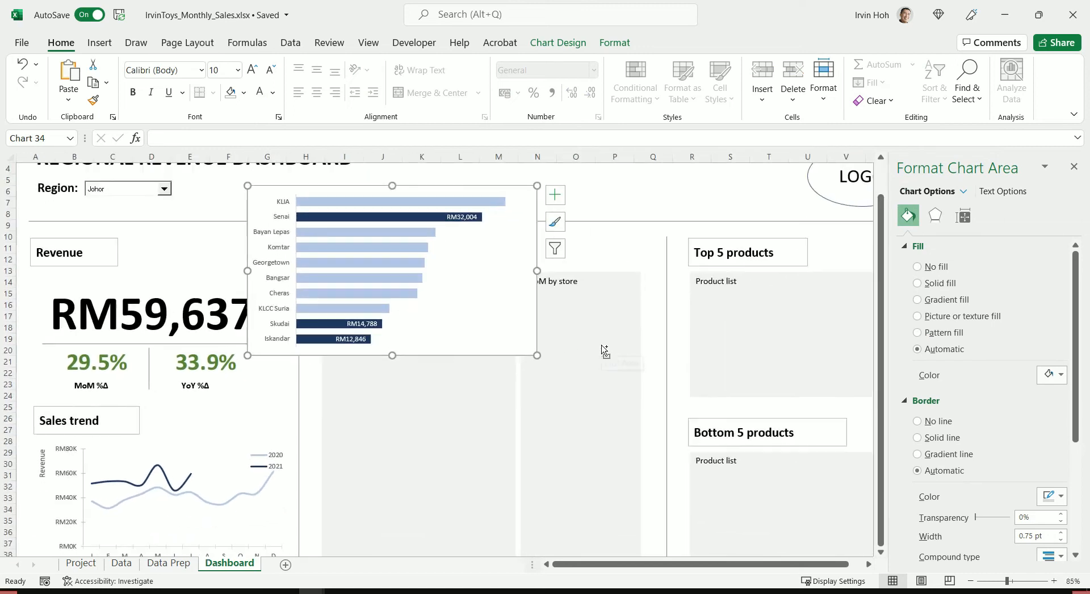
{"action": "scroll", "coordinate": [602, 347], "scroll_direction": "up", "scroll_amount": 2}
{"action": "left_click_drag", "start_coordinate": [411, 321], "coordinate": [465, 427]}
{"action": "left_click_drag", "start_coordinate": [387, 236], "coordinate": [611, 344]}
{"action": "left_click_drag", "start_coordinate": [452, 344], "coordinate": [285, 282]}
{"action": "left_click_drag", "start_coordinate": [374, 427], "coordinate": [374, 539]}
{"action": "left_click_drag", "start_coordinate": [491, 411], "coordinate": [428, 418]}
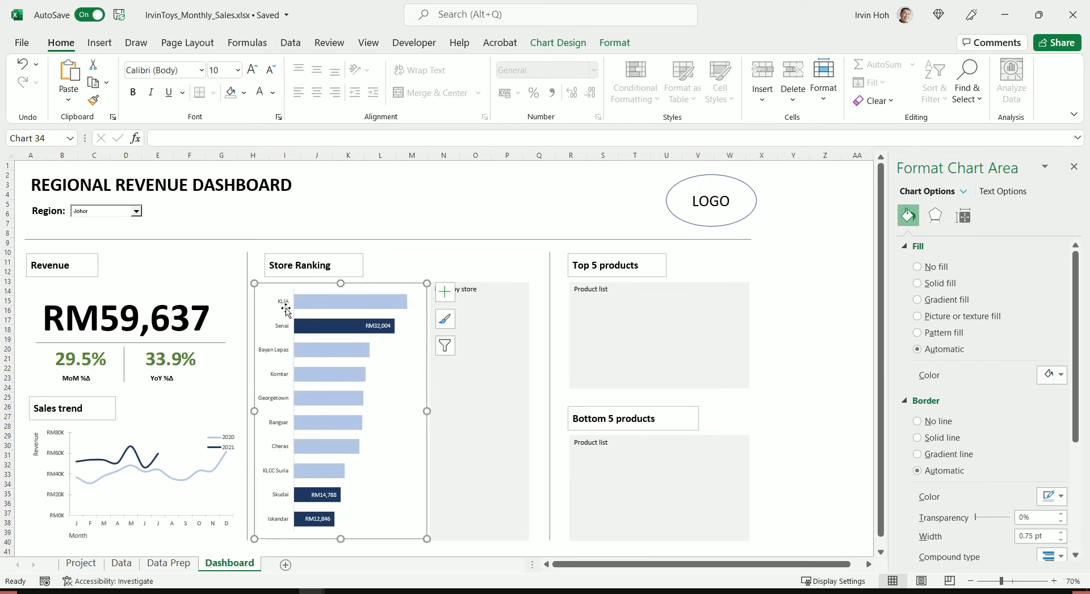
Set the store revenue chart's font size to 11 and recolor the Selection data labels white.
{"action": "left_click", "coordinate": [252, 70]}
{"action": "left_click", "coordinate": [252, 69]}
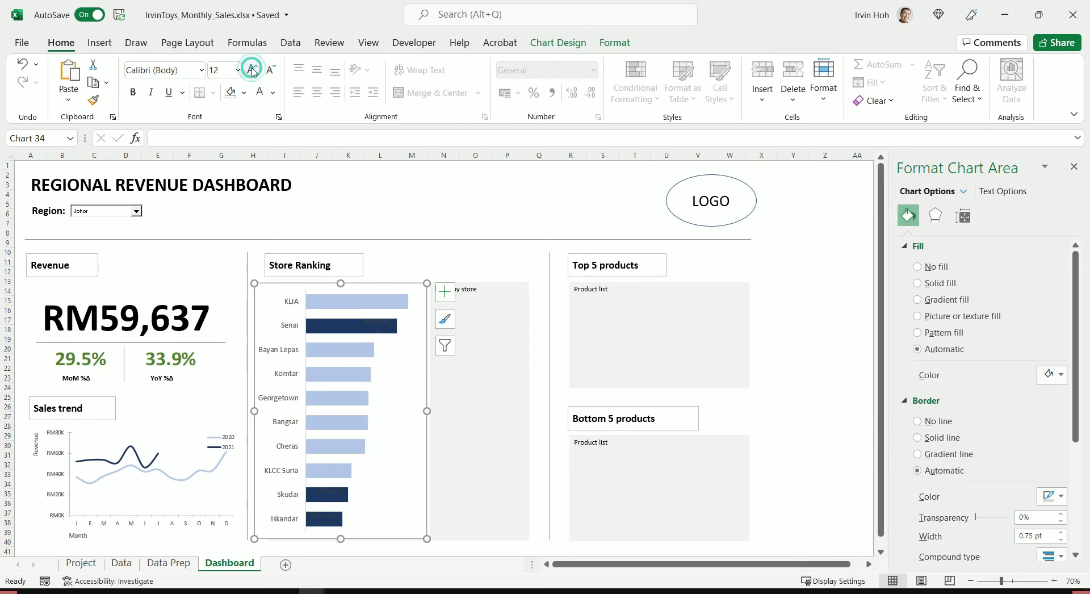
{"action": "left_click", "coordinate": [267, 74]}
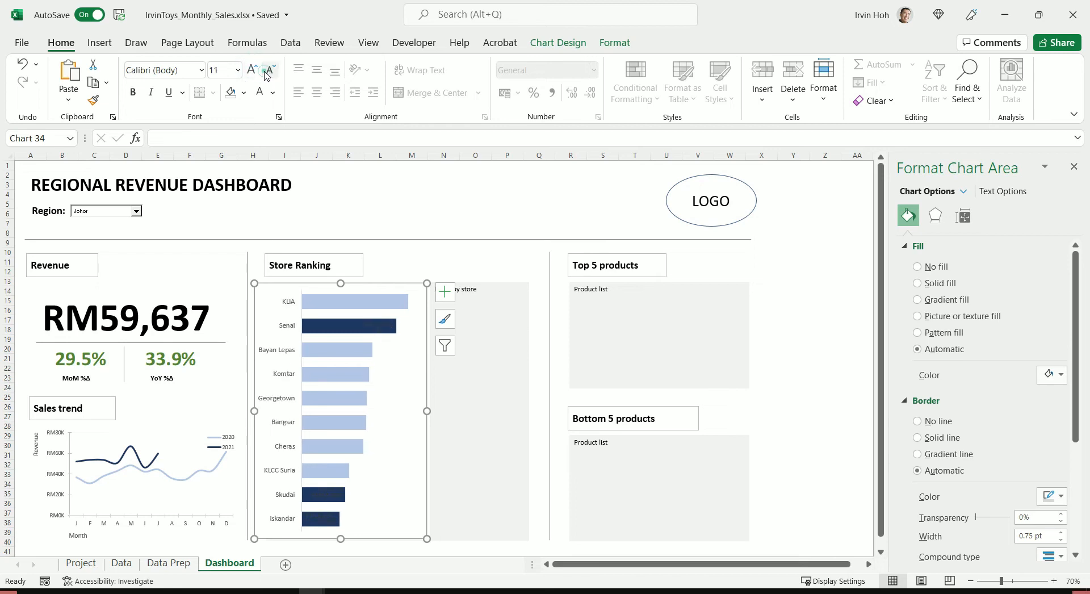
{"action": "left_click", "coordinate": [386, 328]}
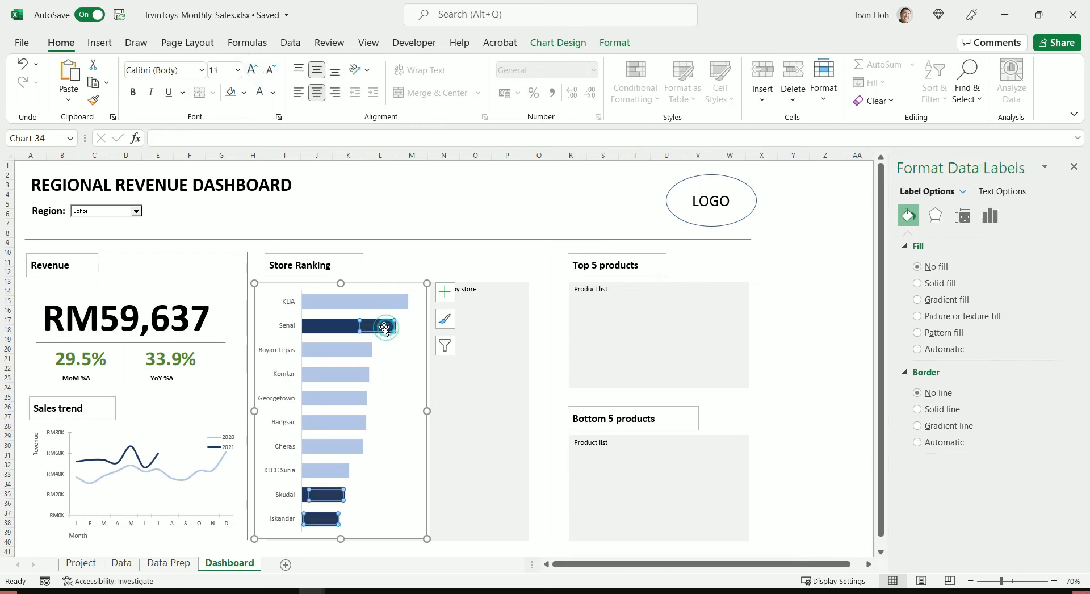
{"action": "left_click", "coordinate": [260, 92]}
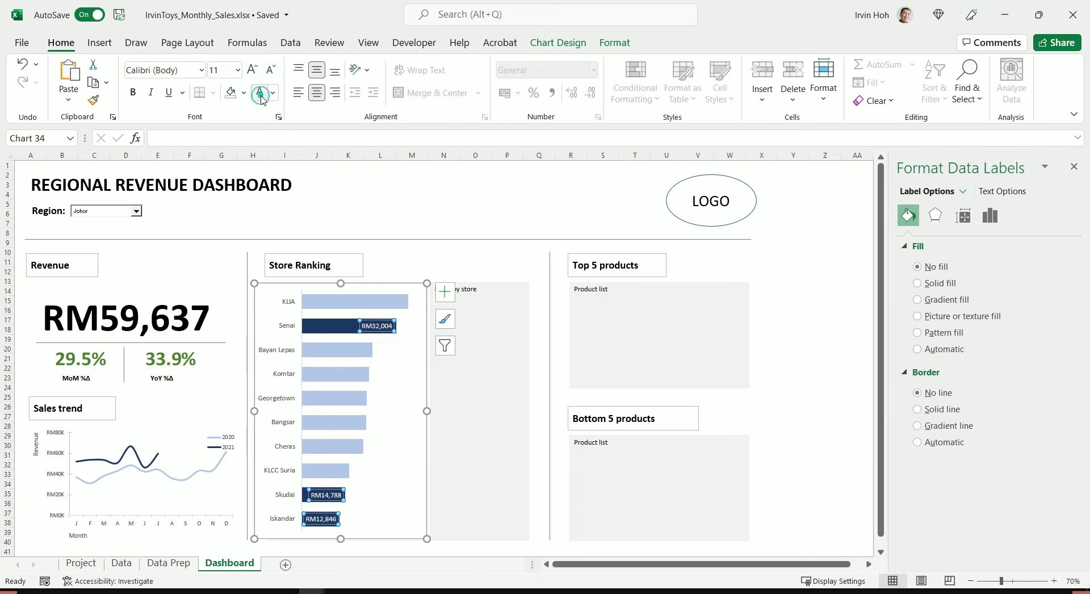
Try bold formatting on the Selection data labels, revert it, and deselect the chart.
{"action": "left_click", "coordinate": [133, 92]}
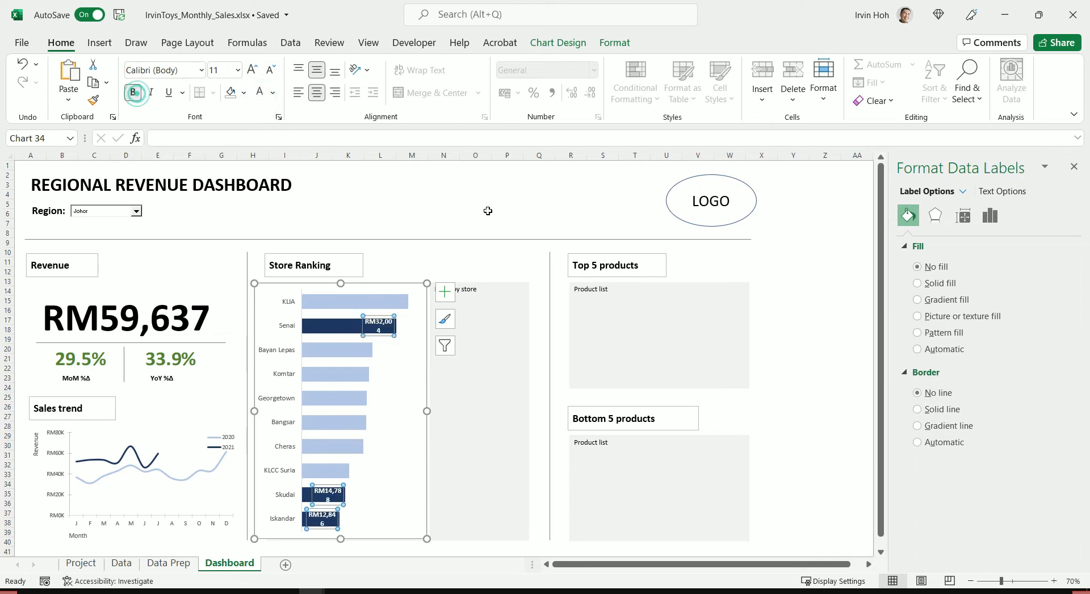
{"action": "left_click", "coordinate": [133, 91]}
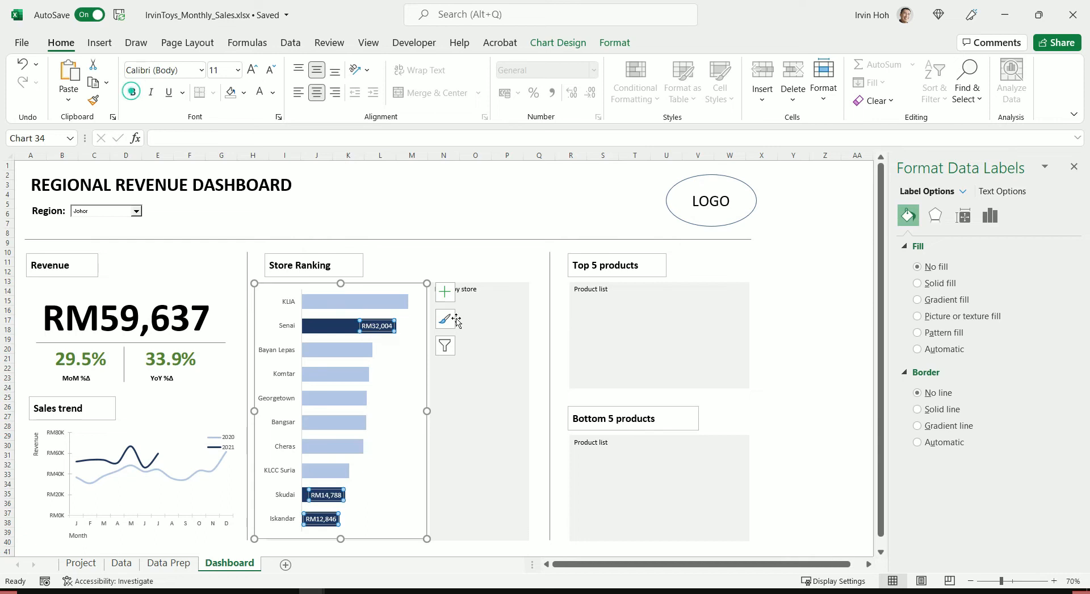
{"action": "left_click", "coordinate": [443, 252]}
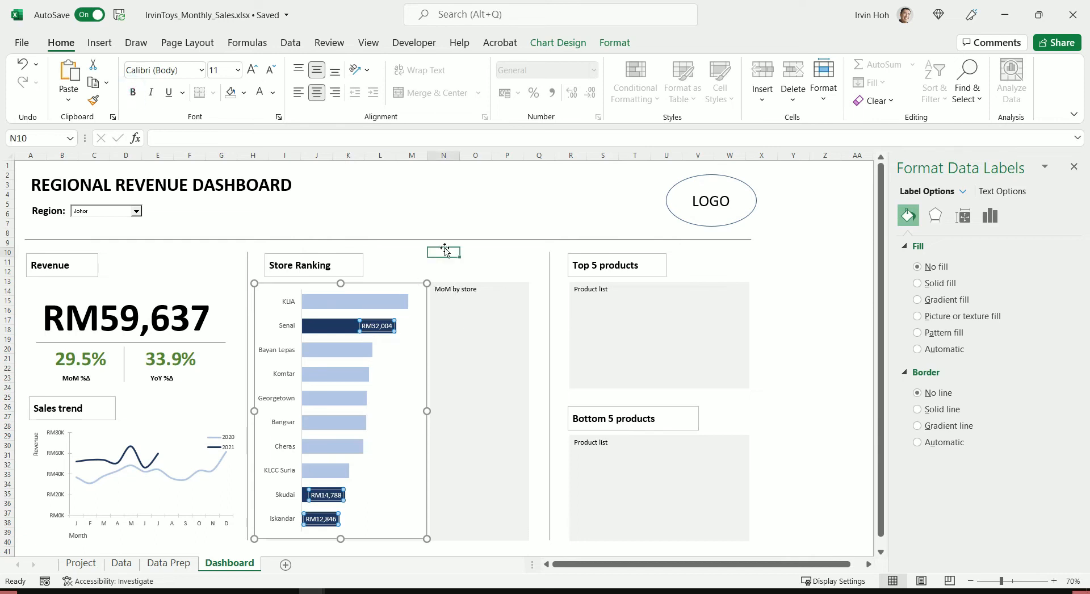
Remove the outline from the store revenue bar chart on the Dashboard and deselect it.
{"action": "left_click", "coordinate": [404, 451]}
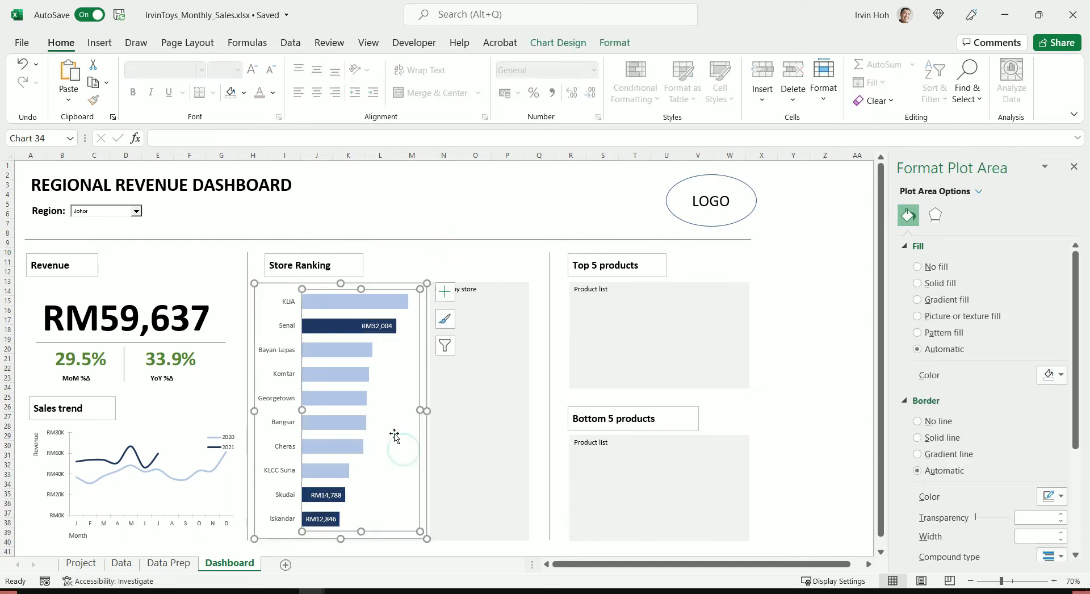
{"action": "left_click", "coordinate": [263, 284]}
{"action": "left_click", "coordinate": [614, 43]}
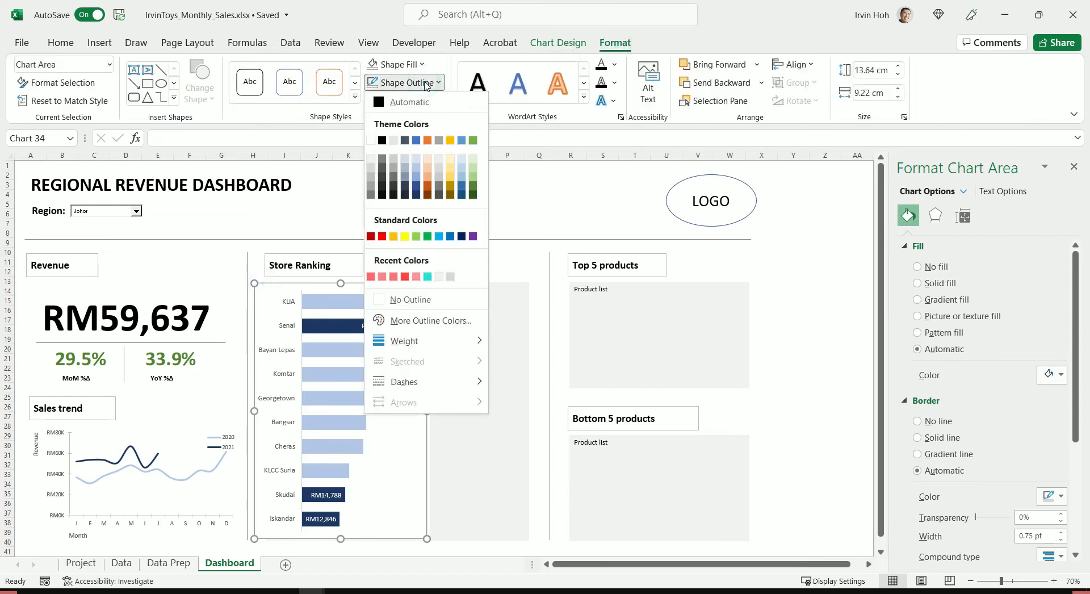
{"action": "left_click", "coordinate": [427, 293]}
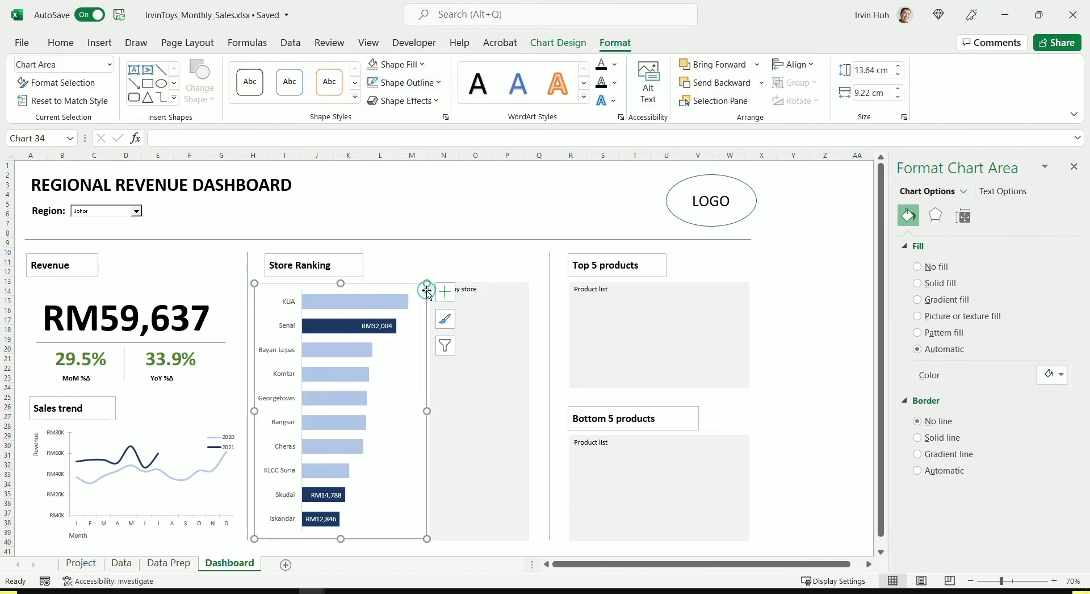
{"action": "left_click", "coordinate": [442, 218]}
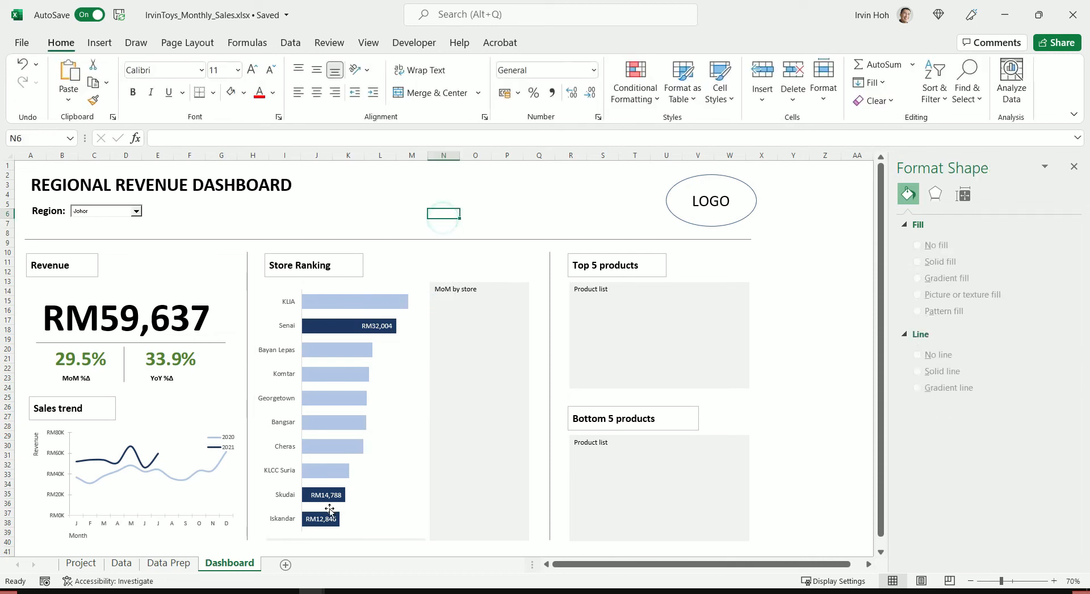
Try moving the Revenue by store placeholder out from behind the bar chart and undo the move.
{"action": "left_click", "coordinate": [398, 542]}
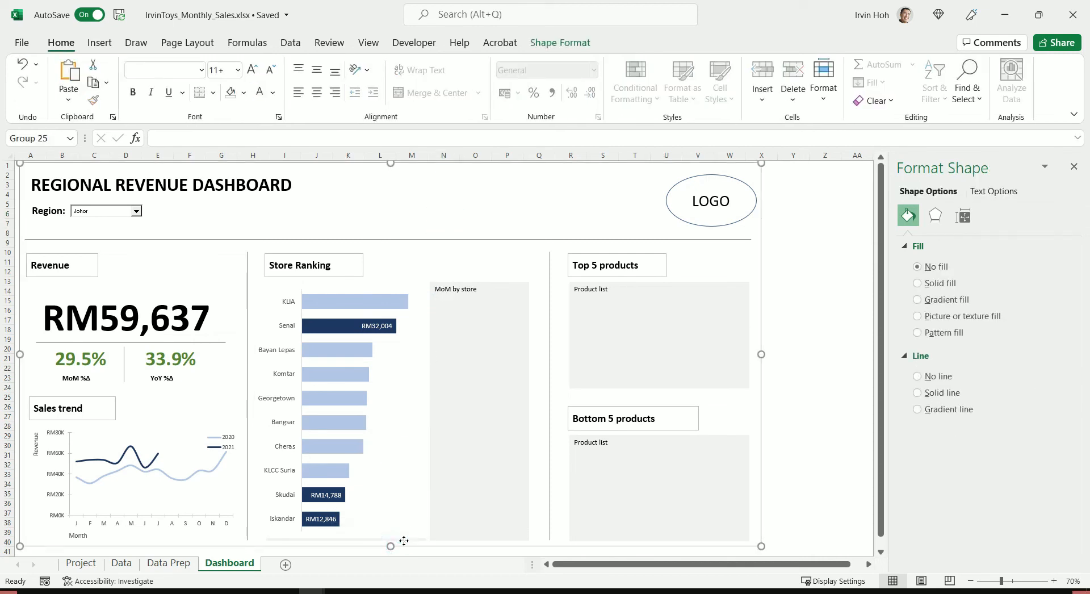
{"action": "left_click", "coordinate": [402, 542]}
{"action": "left_click_drag", "start_coordinate": [405, 282], "coordinate": [516, 195]}
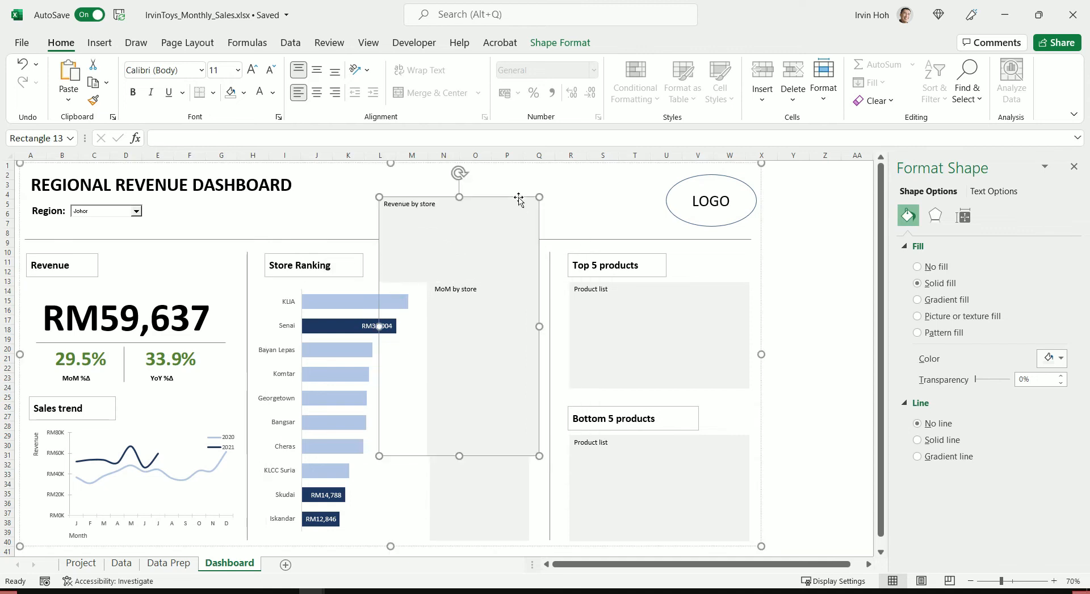
{"action": "key", "text": "ctrl+z"}
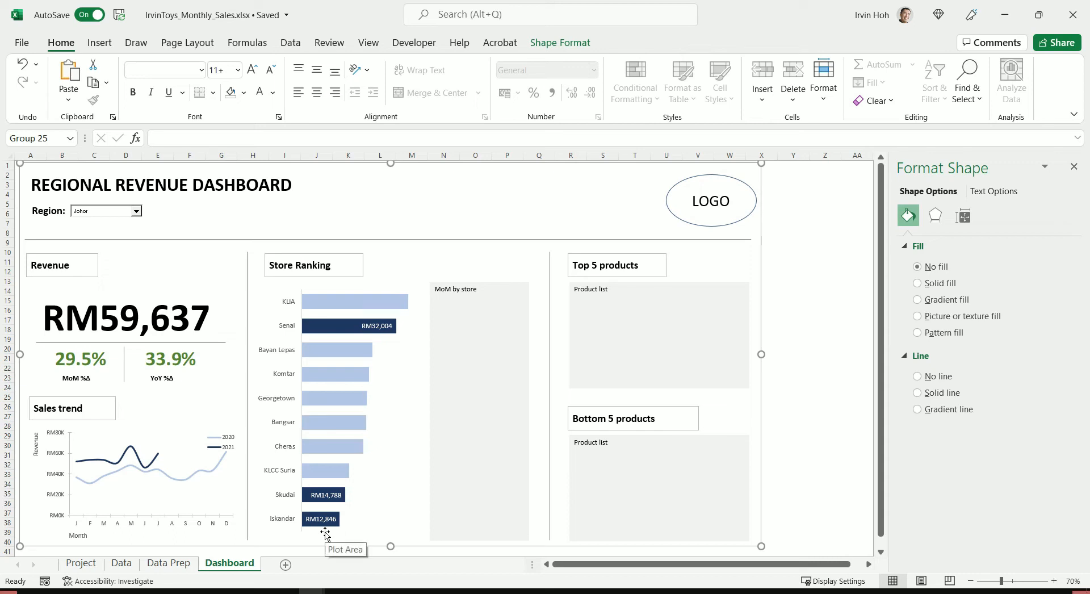
Review the sorted store table on Data Prep and the Dashboard's Store Ranking chart highlighting for the Penang region.
{"action": "left_click", "coordinate": [169, 562]}
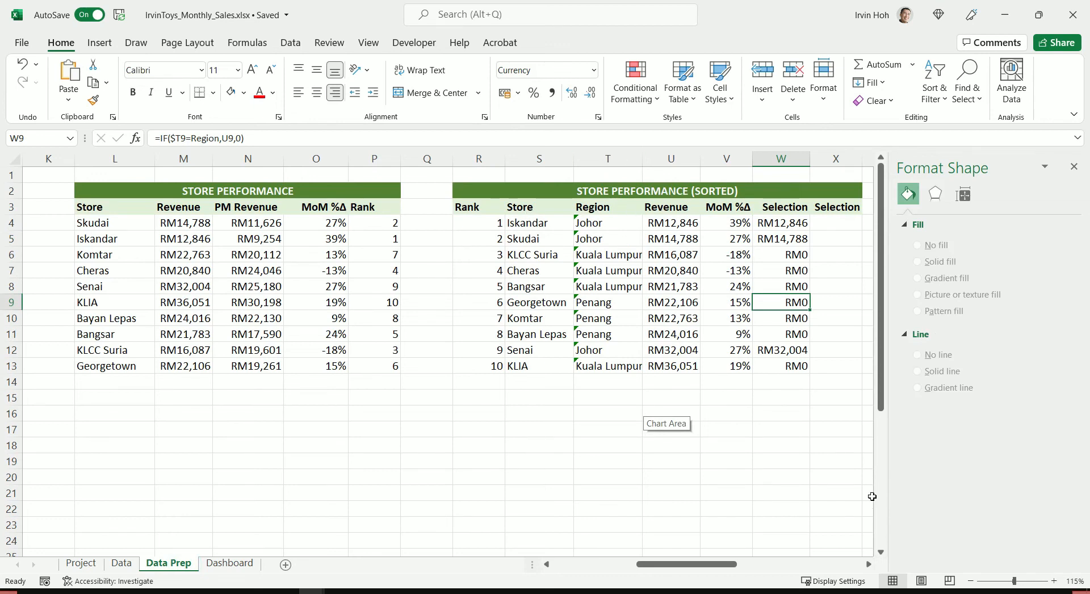
{"action": "key", "text": "ctrl+Page_Down"}
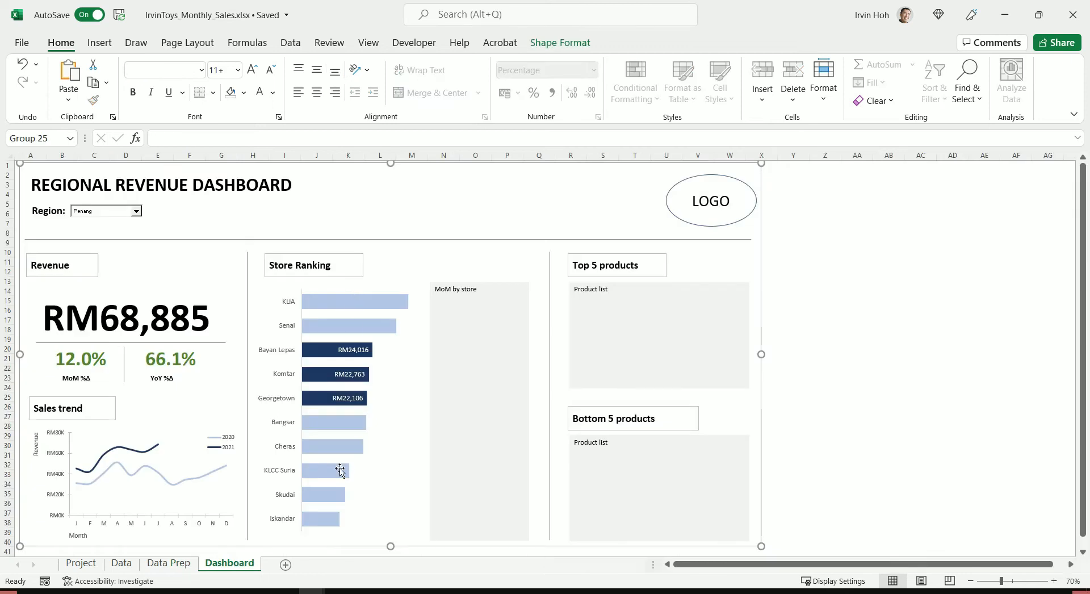
{"action": "mouse_move", "coordinate": [364, 332]}
{"action": "mouse_move", "coordinate": [375, 306]}
On the Data Prep sheet, copy the text of the =IF($T4=Region,V4,0) formula held in cell X1.
{"action": "left_click", "coordinate": [168, 563]}
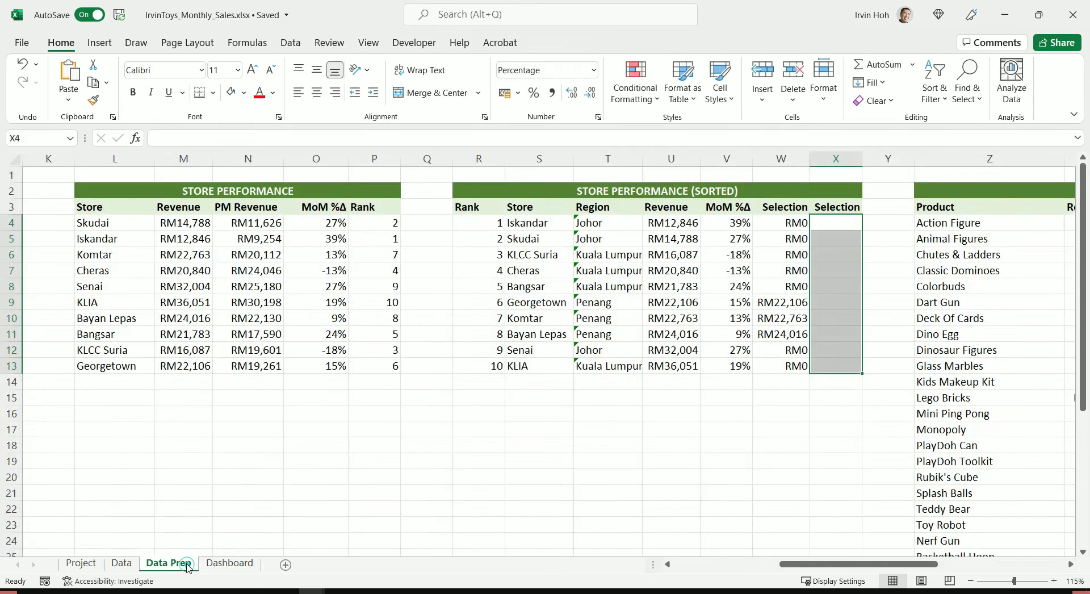
{"action": "left_click", "coordinate": [804, 399]}
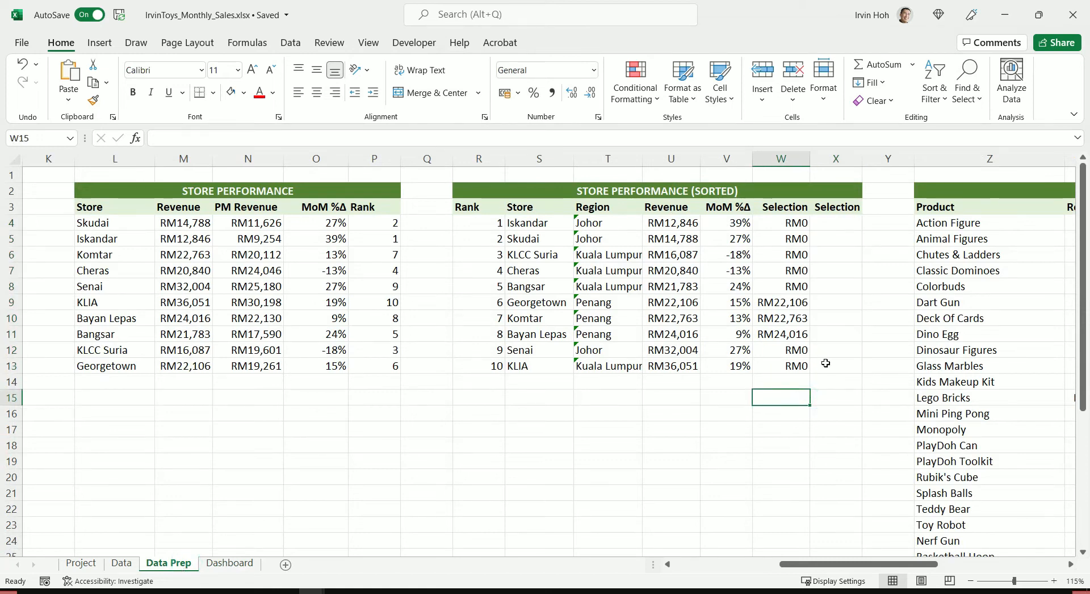
{"action": "left_click_drag", "start_coordinate": [846, 227], "coordinate": [844, 370]}
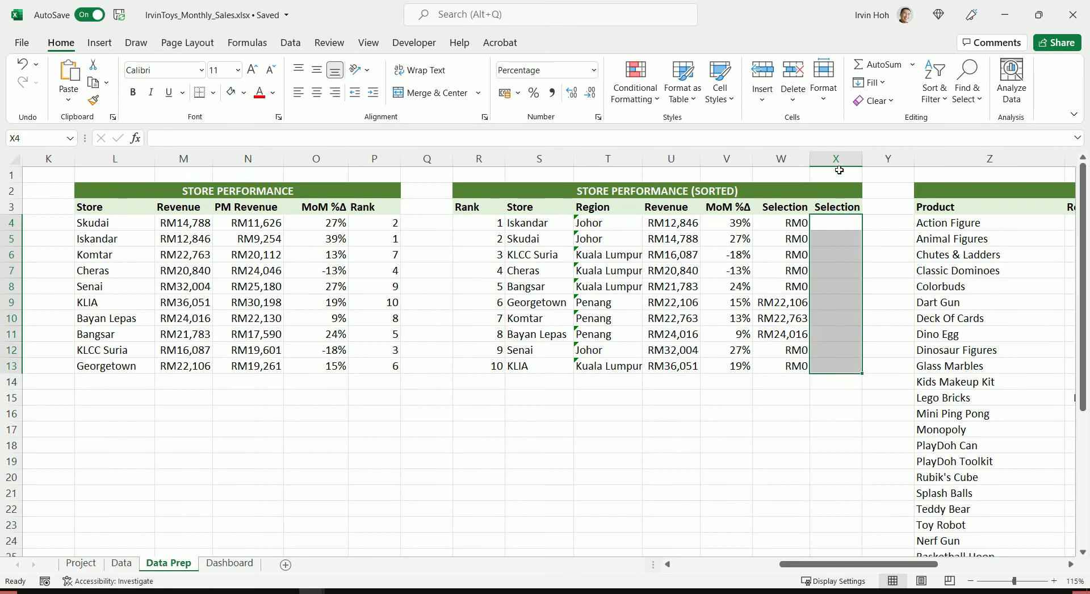
{"action": "left_click", "coordinate": [839, 170]}
{"action": "left_click_drag", "start_coordinate": [250, 138], "coordinate": [157, 136]}
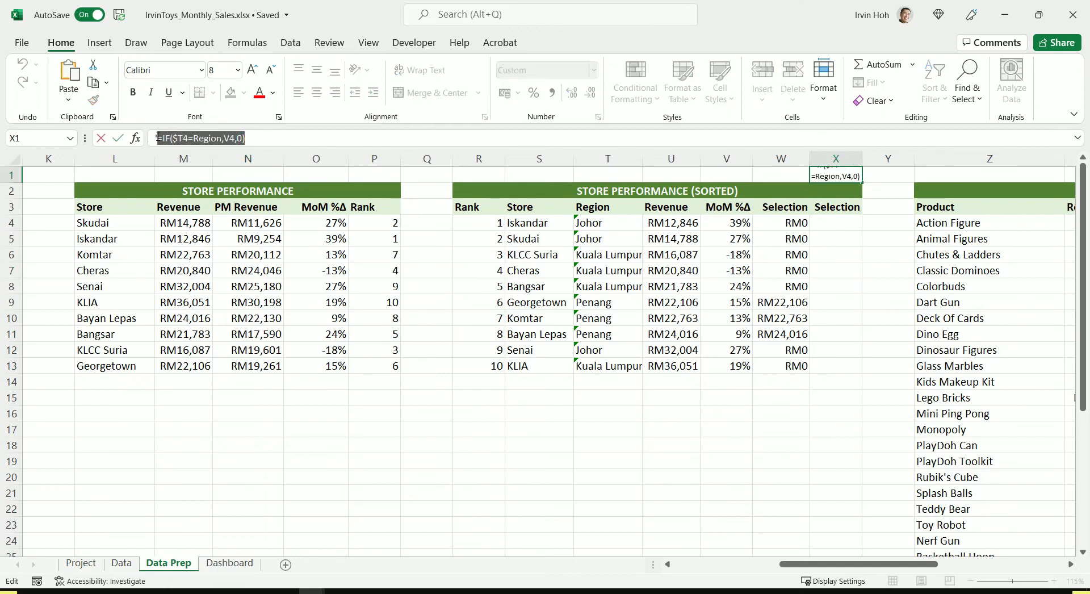
Enter =IF($T4=Region,V4,0) in X4 of the second Selection column and fill it down to X13.
{"action": "double_click", "coordinate": [832, 222]}
{"action": "type", "text": "=IF($T4=Region,V4,0)"}
{"action": "key", "text": "Return"}
{"action": "left_click", "coordinate": [838, 220]}
{"action": "left_click_drag", "start_coordinate": [861, 230], "coordinate": [860, 376]}
{"action": "left_click_drag", "start_coordinate": [827, 309], "coordinate": [846, 333]}
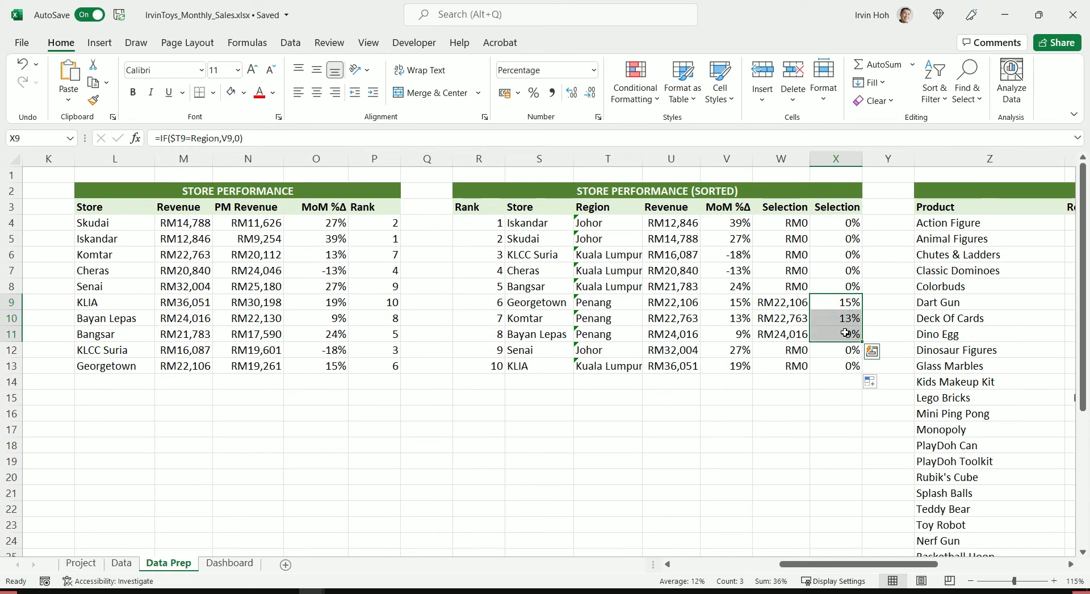
{"action": "left_click", "coordinate": [780, 419]}
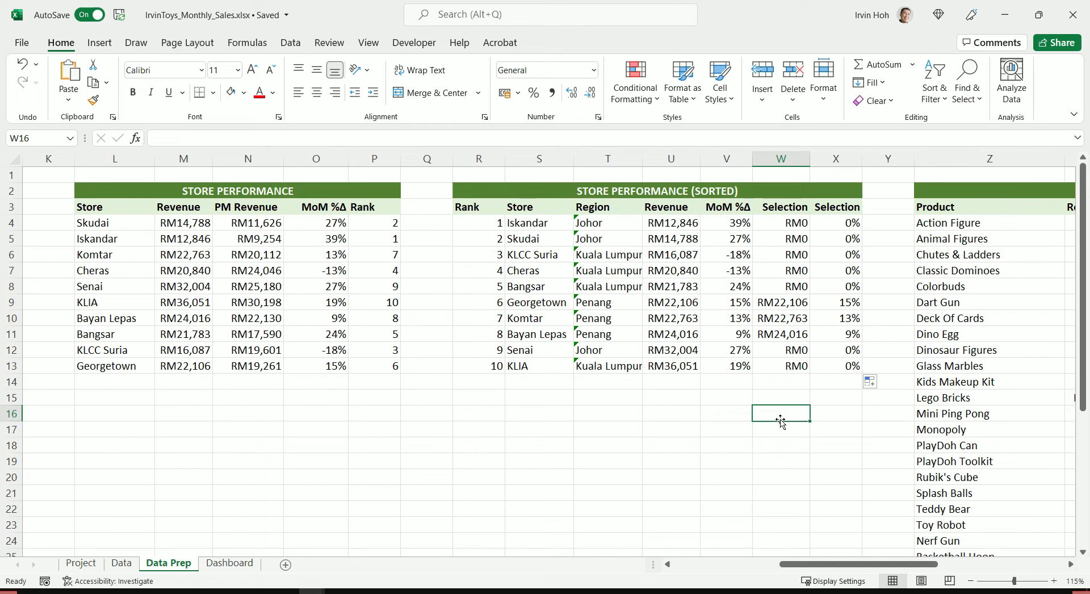
Insert a 2-D clustered bar chart from the Store and MoM %Δ columns of the sorted table, S3:S13 and V3:V13.
{"action": "left_click_drag", "start_coordinate": [725, 224], "coordinate": [716, 370]}
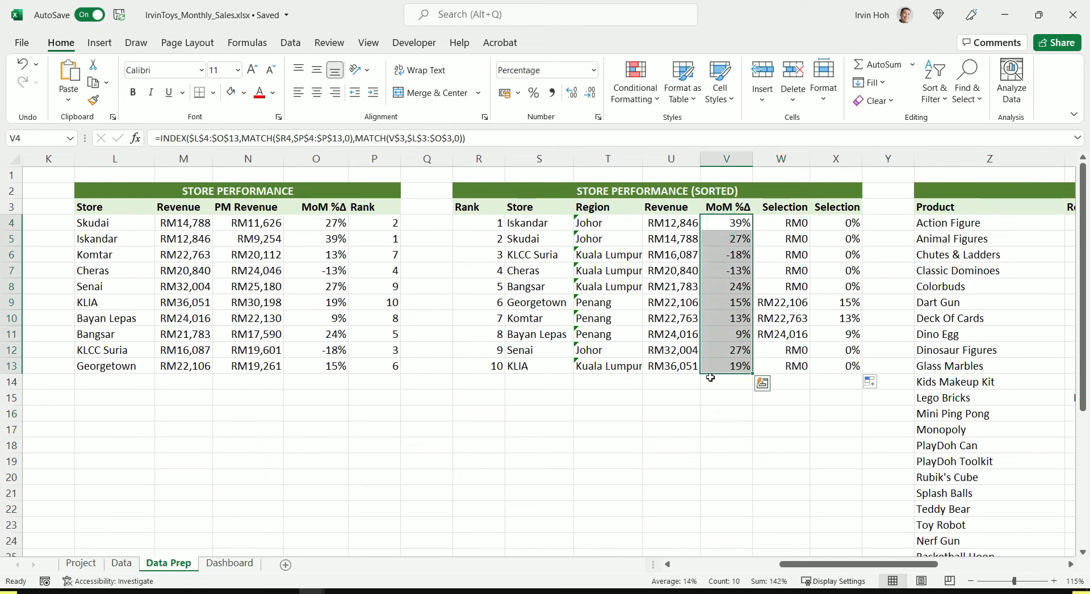
{"action": "left_click", "coordinate": [668, 426]}
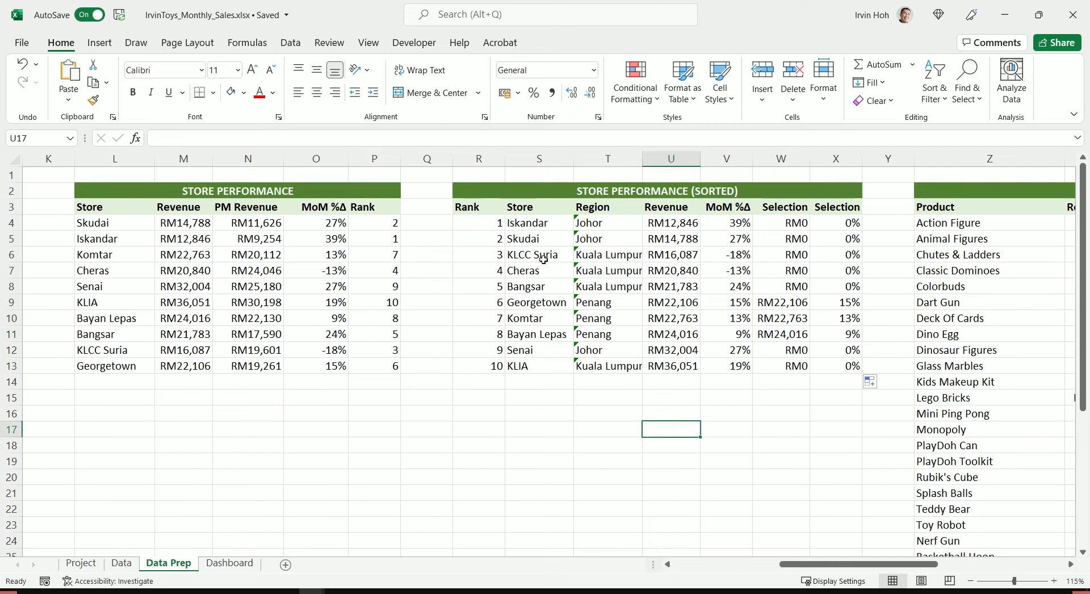
{"action": "left_click_drag", "start_coordinate": [558, 206], "coordinate": [567, 366]}
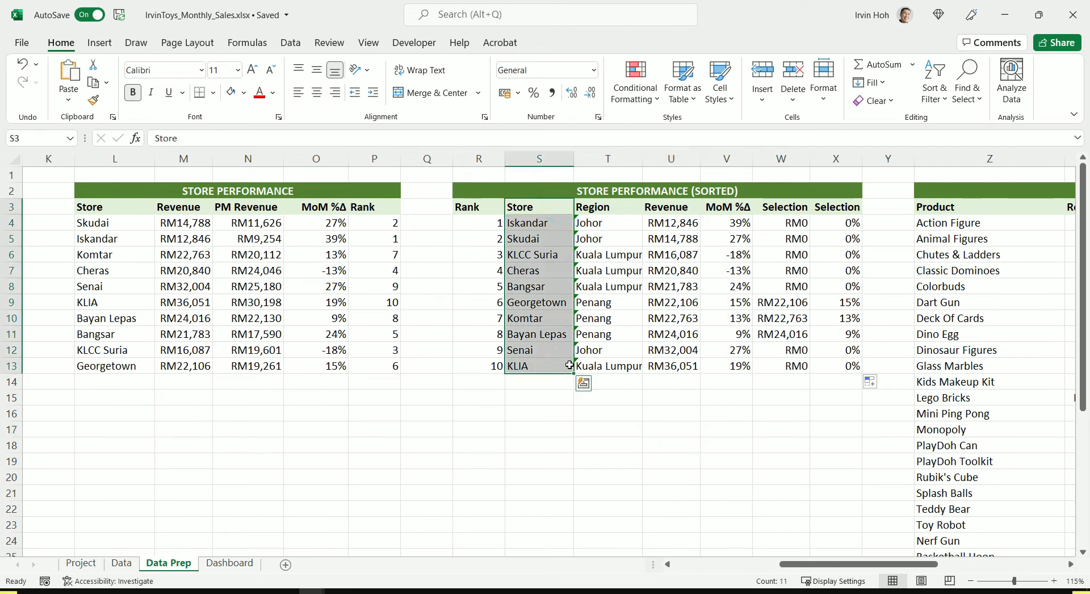
{"action": "left_click_drag", "start_coordinate": [730, 207], "coordinate": [746, 361], "text": "ctrl"}
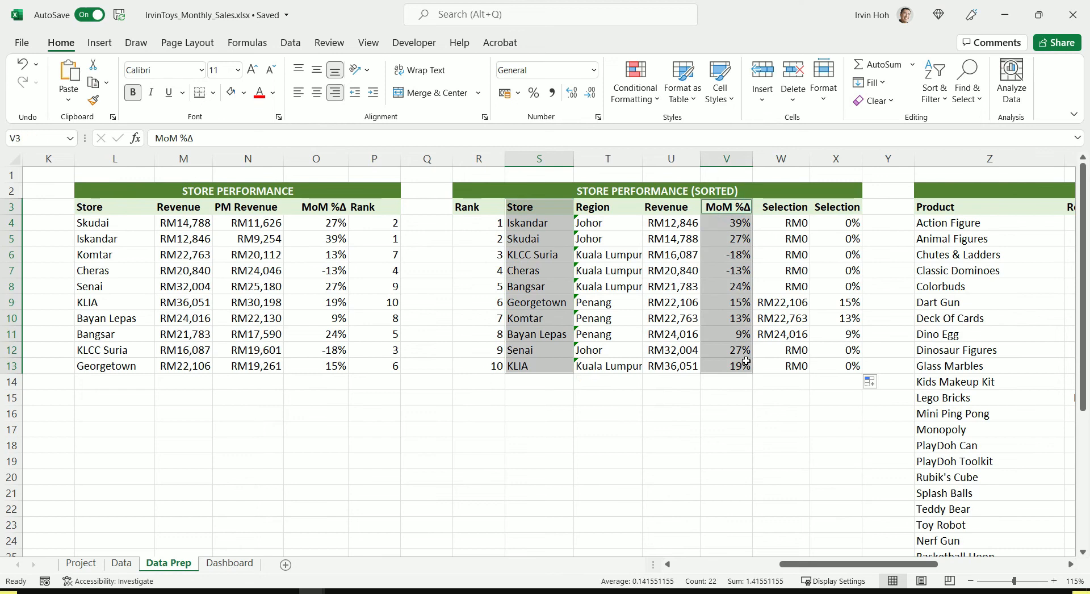
{"action": "left_click", "coordinate": [99, 42]}
{"action": "left_click", "coordinate": [402, 65]}
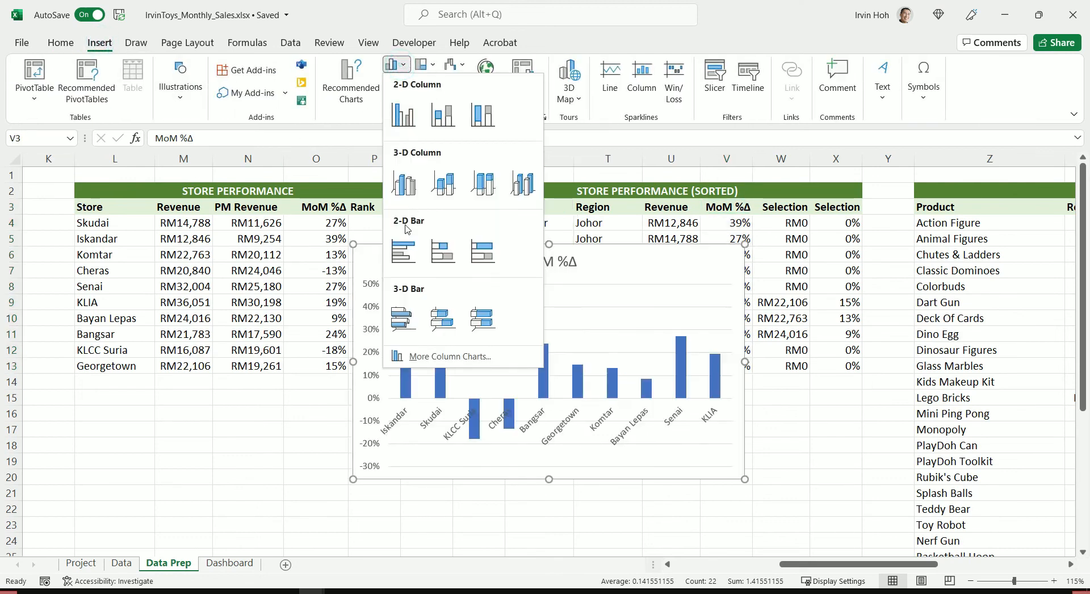
{"action": "left_click", "coordinate": [399, 246]}
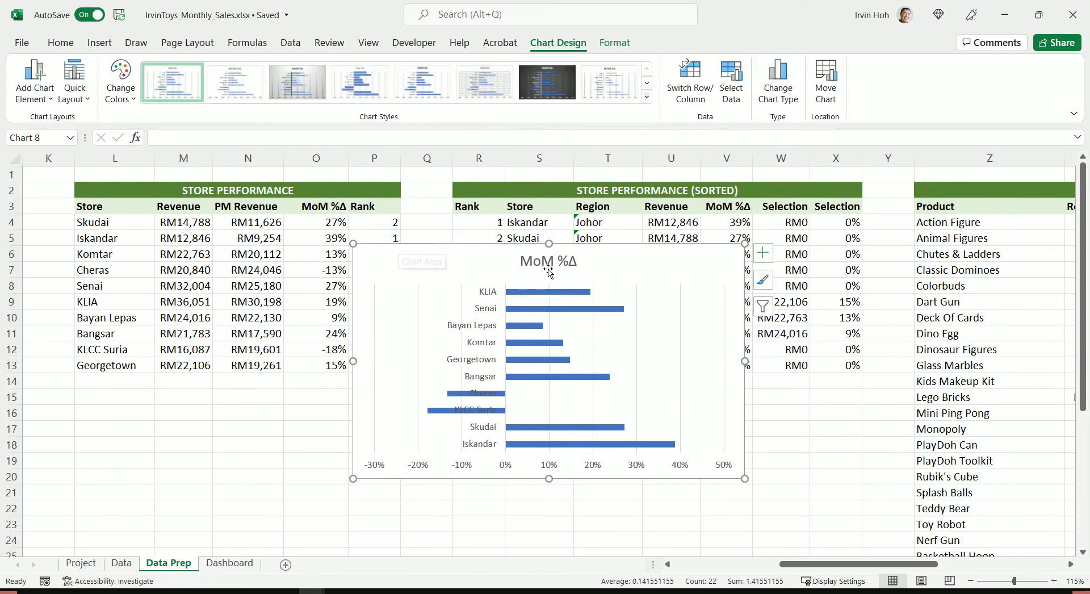
Remove the title, horizontal axis and gridlines from the MoM %Δ bar chart.
{"action": "left_click_drag", "start_coordinate": [619, 260], "coordinate": [437, 267]}
{"action": "left_click", "coordinate": [384, 267]}
{"action": "key", "text": "Delete"}
{"action": "left_click", "coordinate": [324, 476]}
{"action": "key", "text": "Delete"}
{"action": "left_click", "coordinate": [459, 364]}
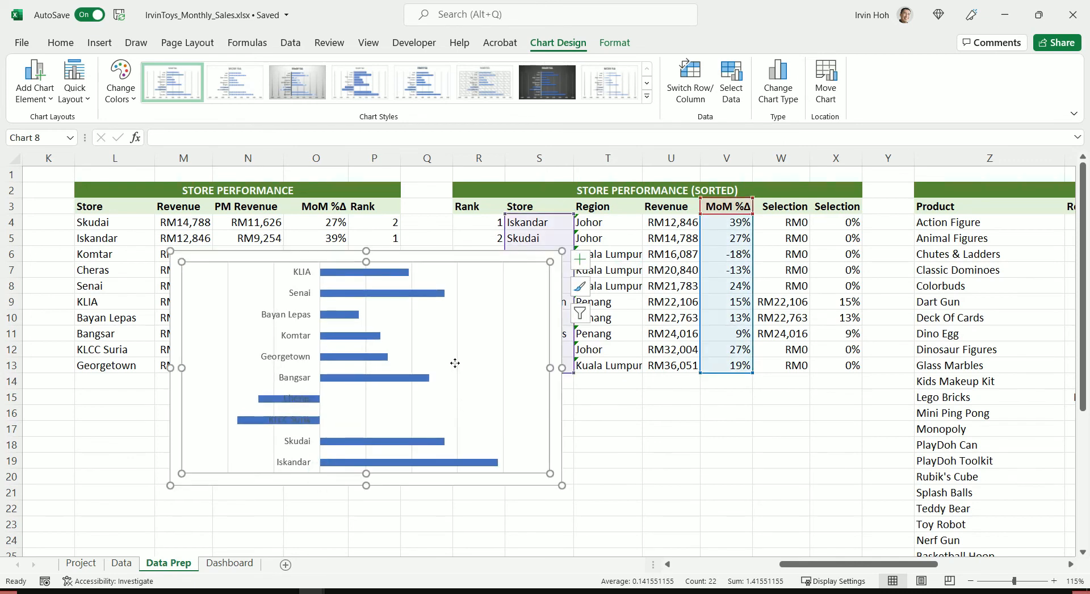
{"action": "key", "text": "Delete"}
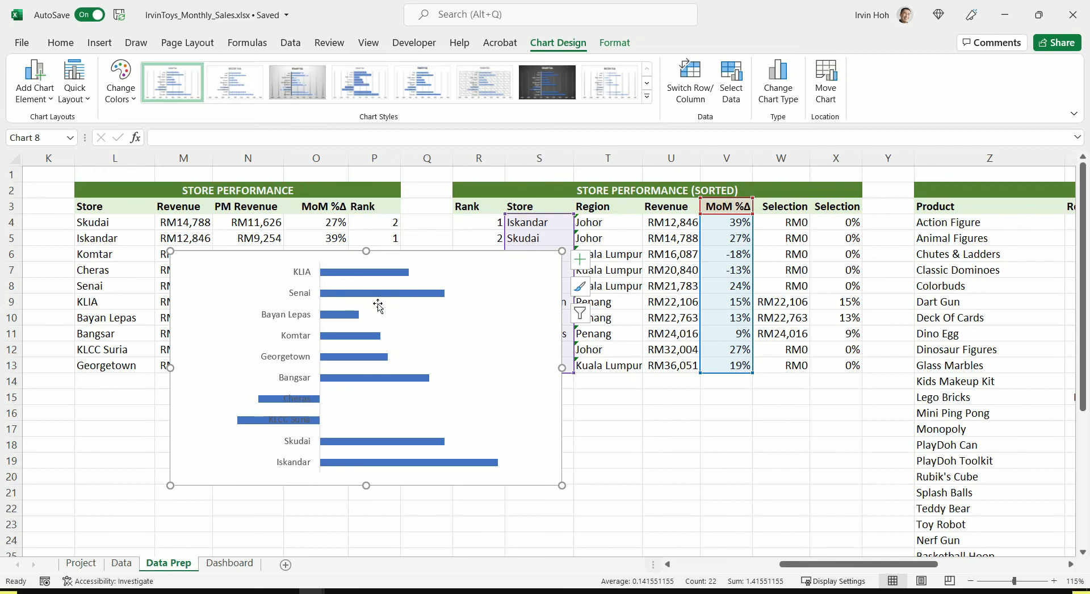
Move the MoM %Δ bar chart below the Store Performance (Sorted) table.
{"action": "left_click", "coordinate": [294, 290]}
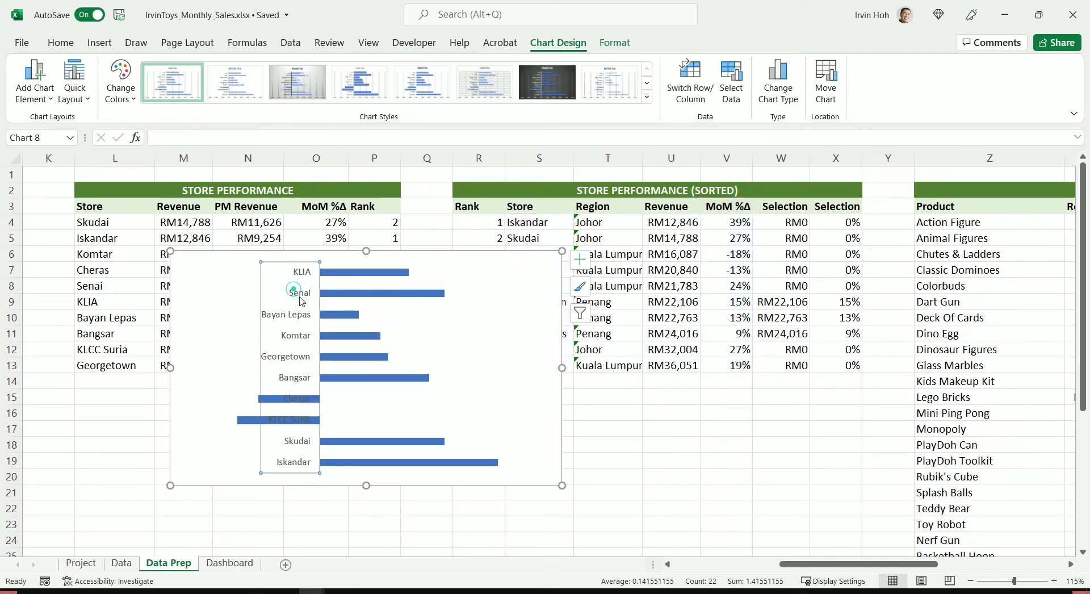
{"action": "left_click", "coordinate": [508, 279]}
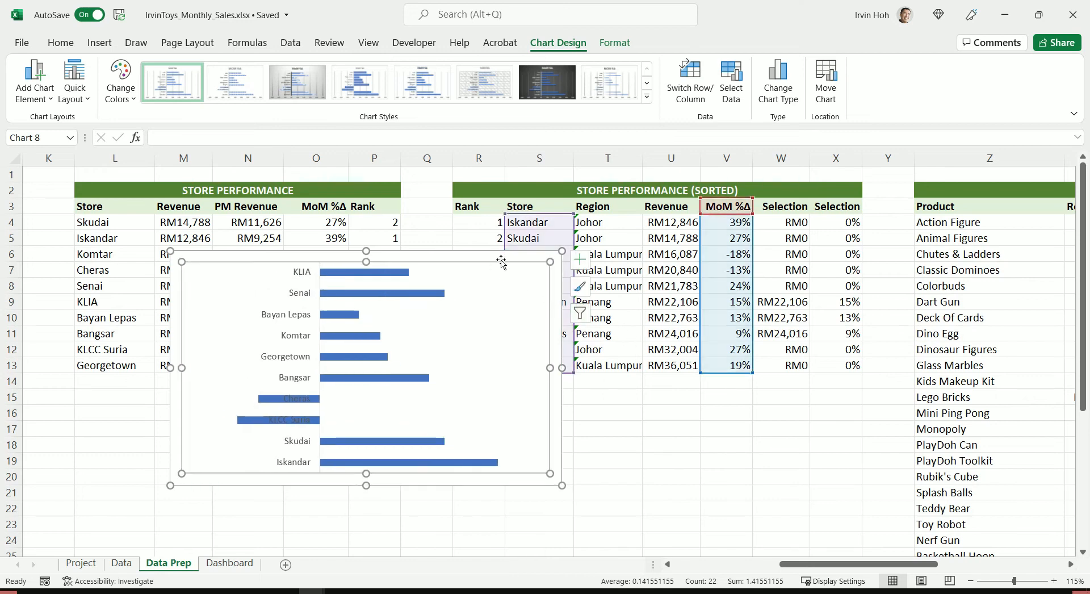
{"action": "left_click_drag", "start_coordinate": [501, 257], "coordinate": [796, 396]}
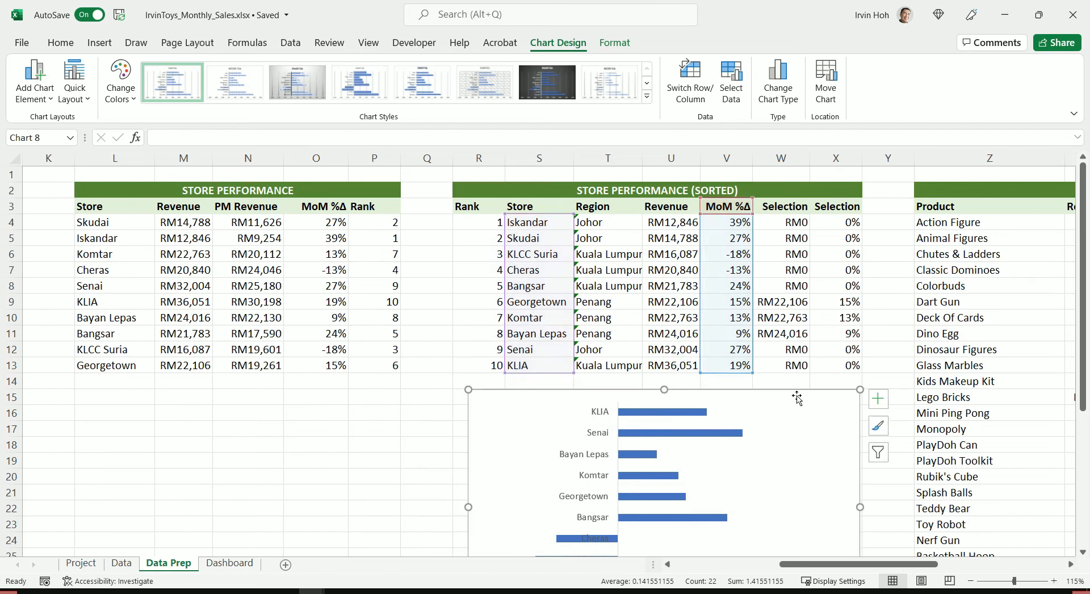
Set the label position of the MoM %Δ chart's vertical category axis to Low.
{"action": "scroll", "coordinate": [797, 395], "scroll_direction": "down", "scroll_amount": 3}
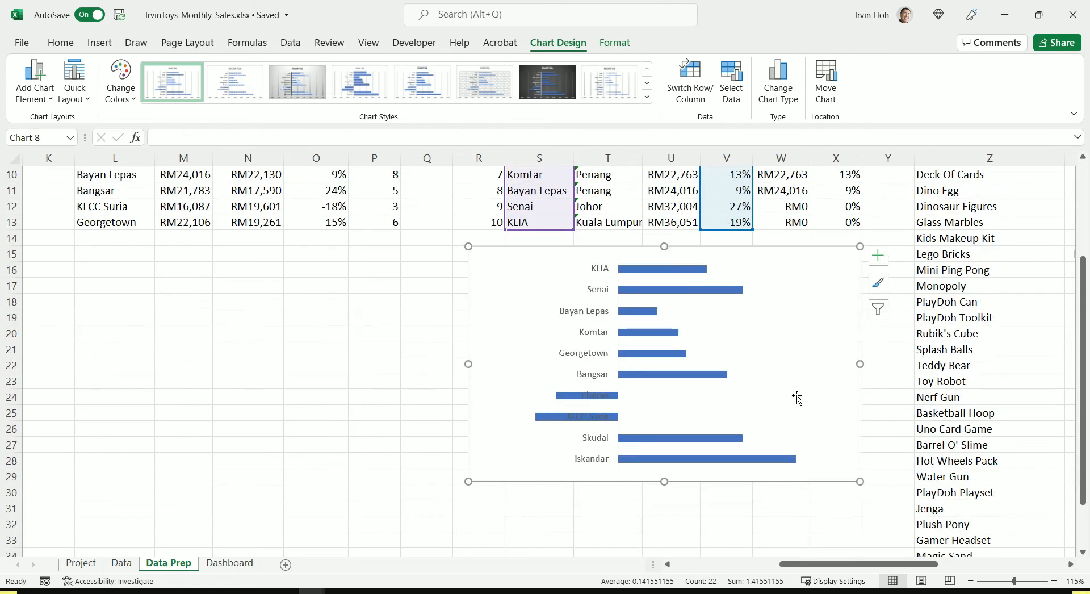
{"action": "right_click", "coordinate": [605, 293]}
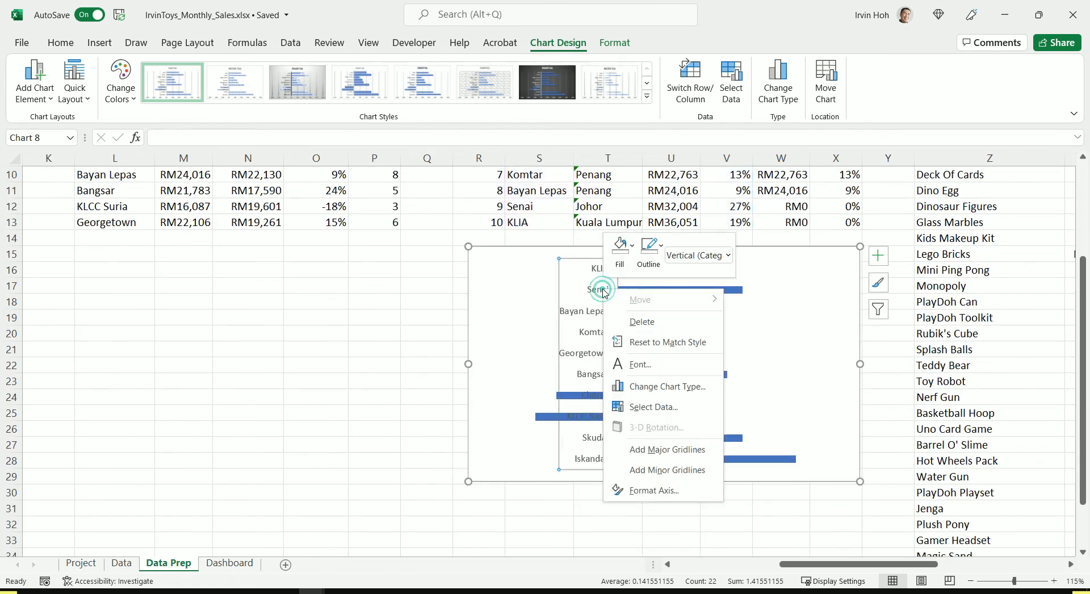
{"action": "left_click", "coordinate": [661, 491]}
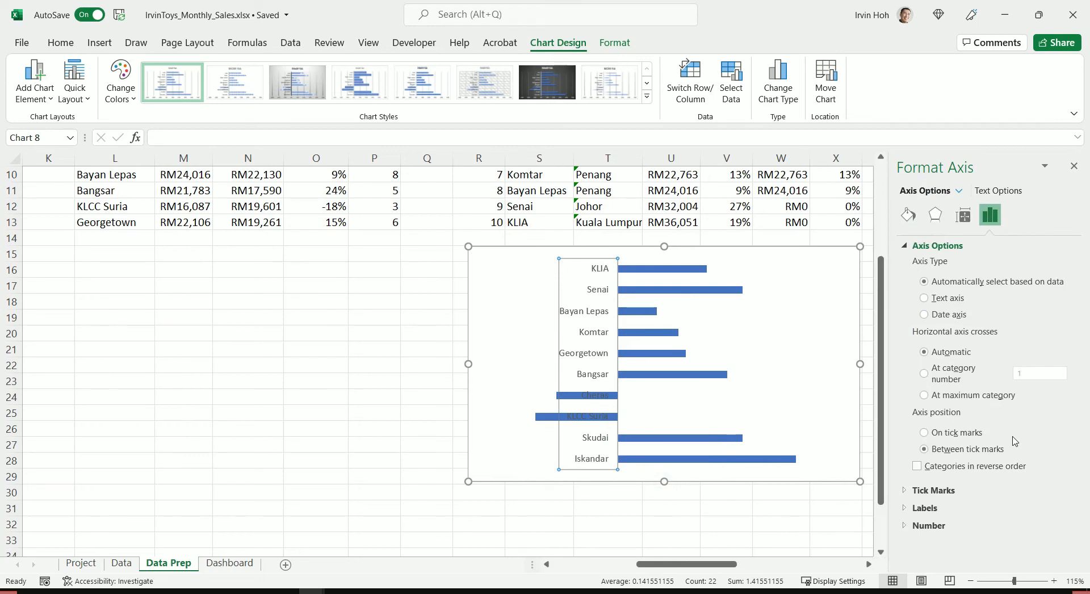
{"action": "left_click", "coordinate": [943, 509]}
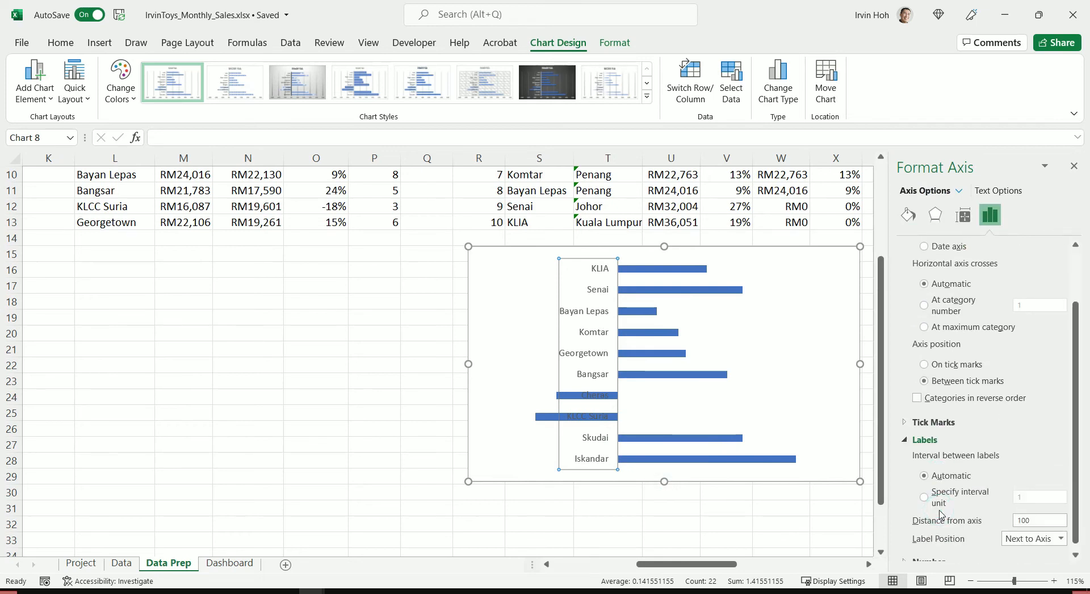
{"action": "left_click", "coordinate": [1046, 536]}
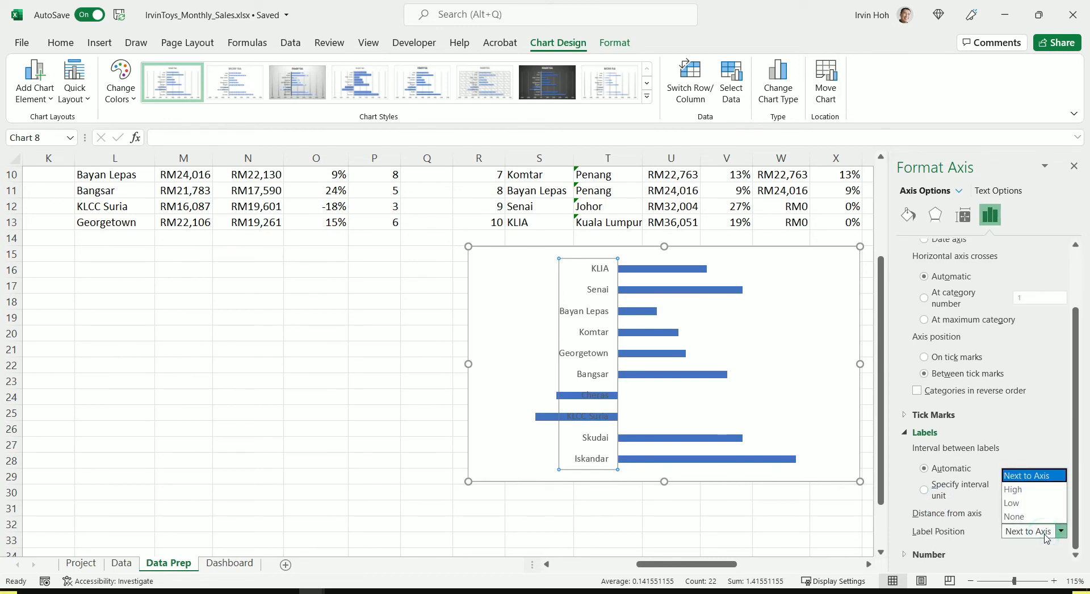
{"action": "left_click", "coordinate": [1043, 503]}
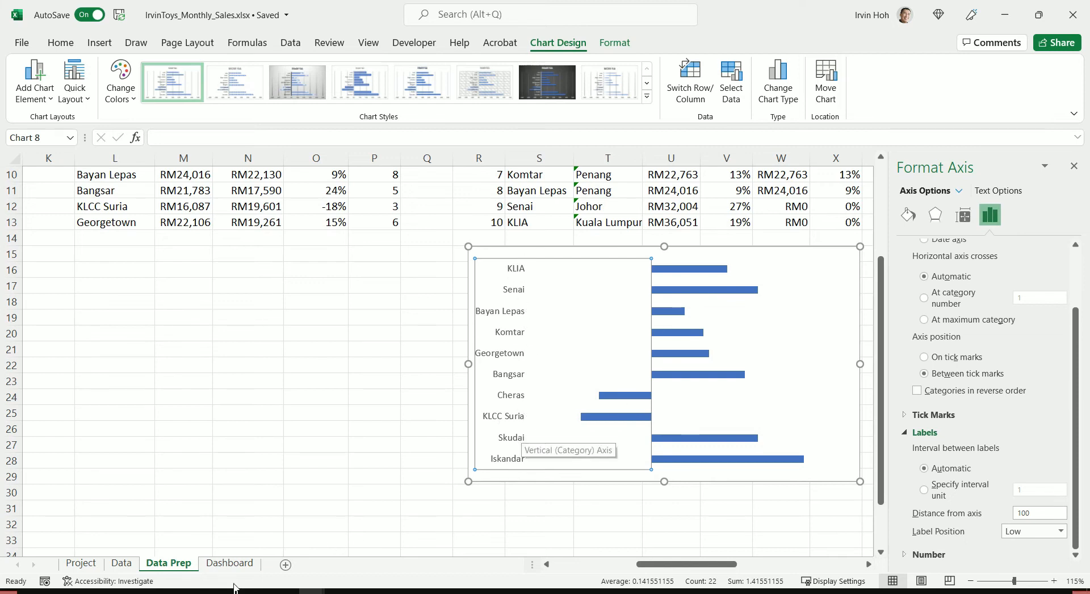
Try to hide the store names on the MoM %Δ chart's vertical axis with the custom number format ;;;.
{"action": "left_click", "coordinate": [229, 564]}
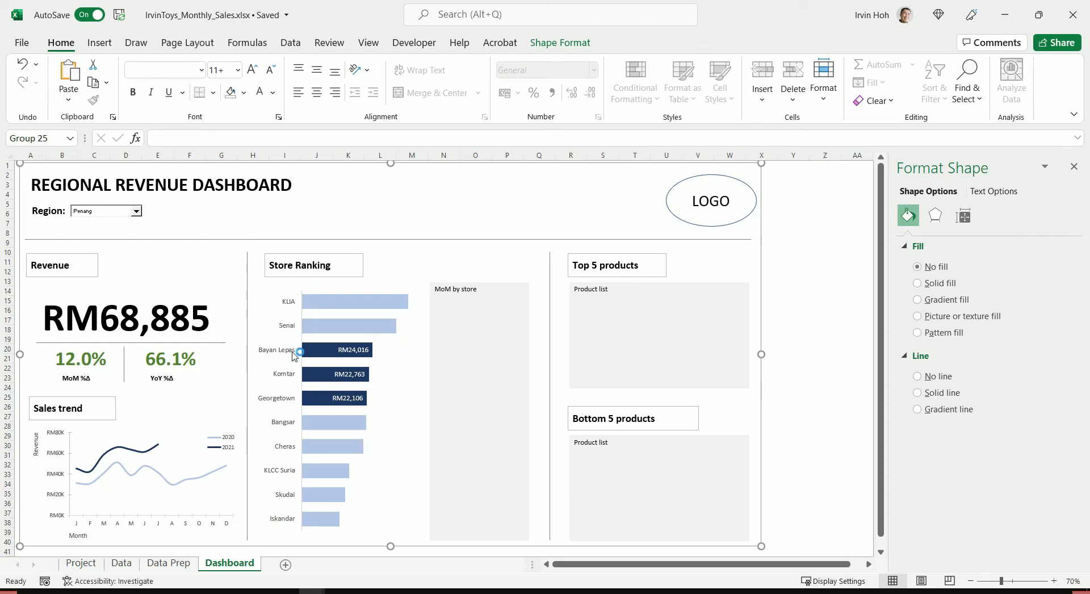
{"action": "left_click", "coordinate": [168, 562]}
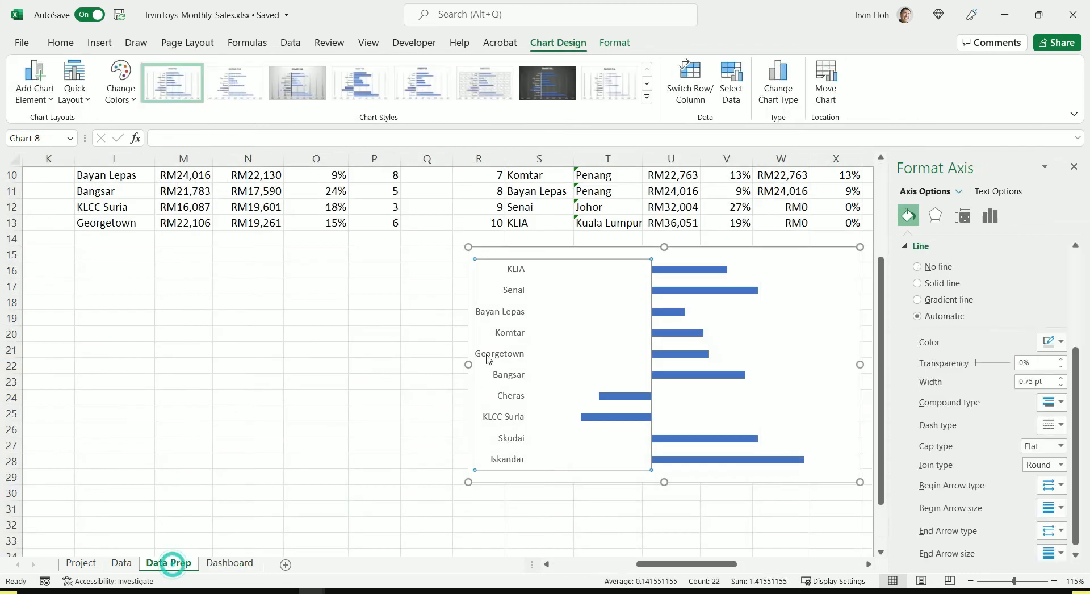
{"action": "right_click", "coordinate": [518, 274]}
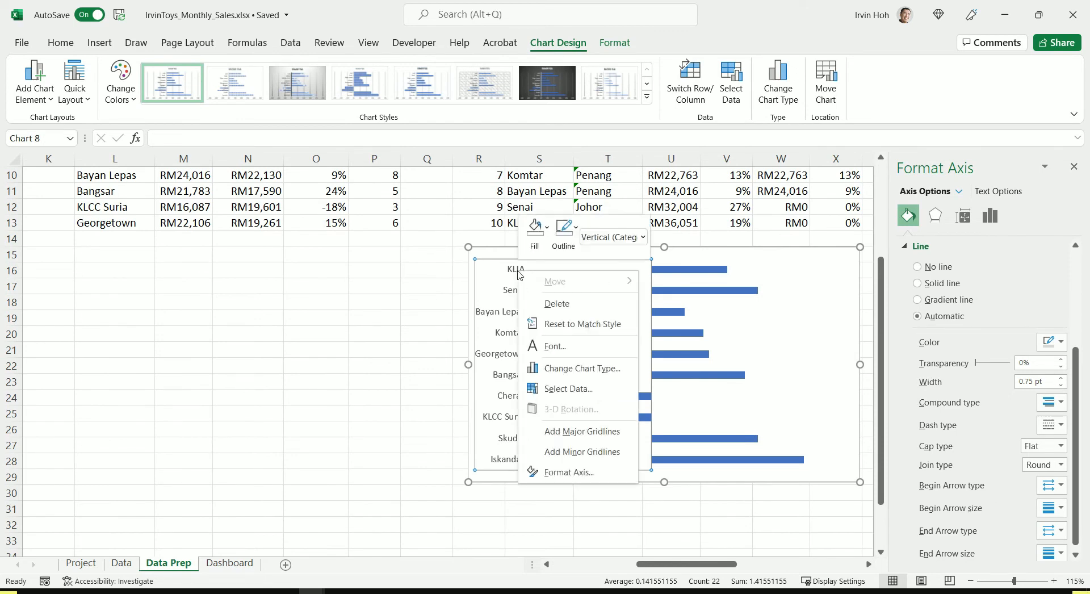
{"action": "left_click", "coordinate": [569, 474]}
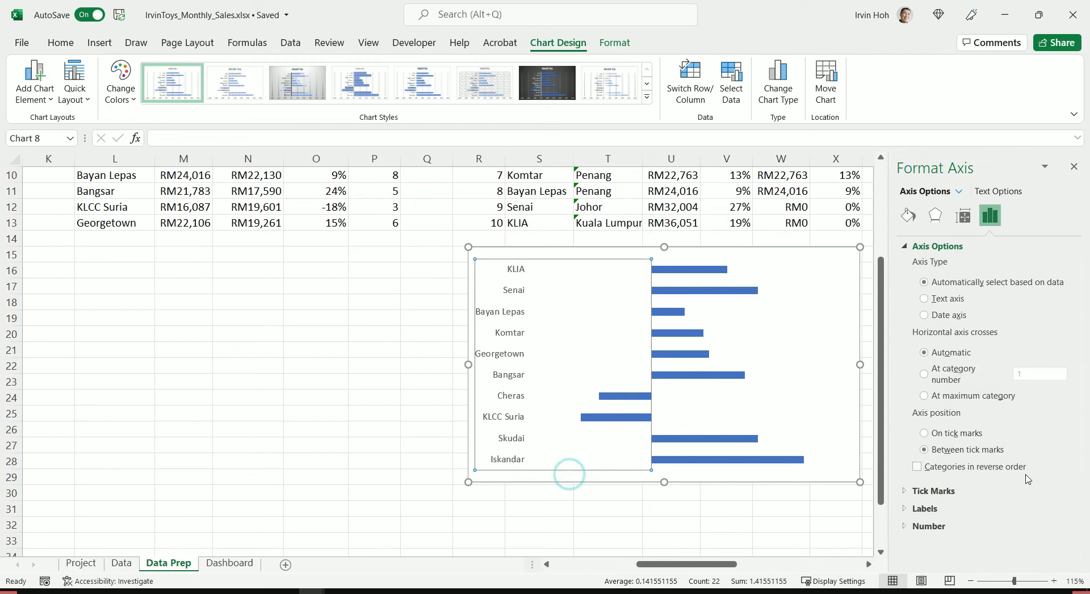
{"action": "left_click", "coordinate": [941, 525]}
{"action": "double_click", "coordinate": [960, 530]}
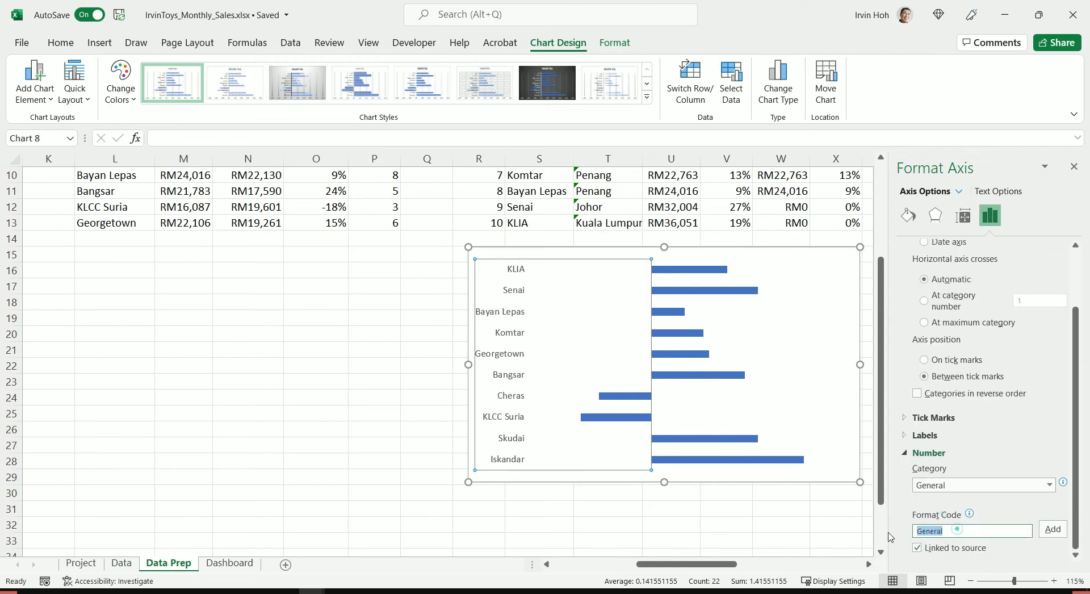
{"action": "type", "text": ";;;"}
{"action": "left_click", "coordinate": [1053, 530]}
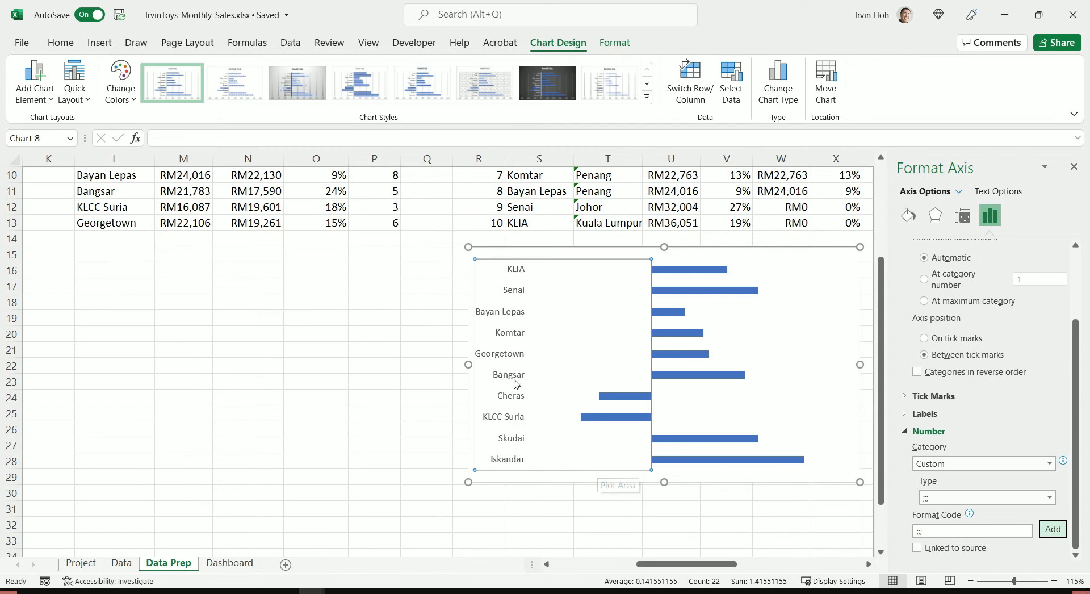
Point the MoM %Δ chart's category axis labels to the blank cells Q4:Q13 on the Data Prep sheet.
{"action": "left_click", "coordinate": [731, 80]}
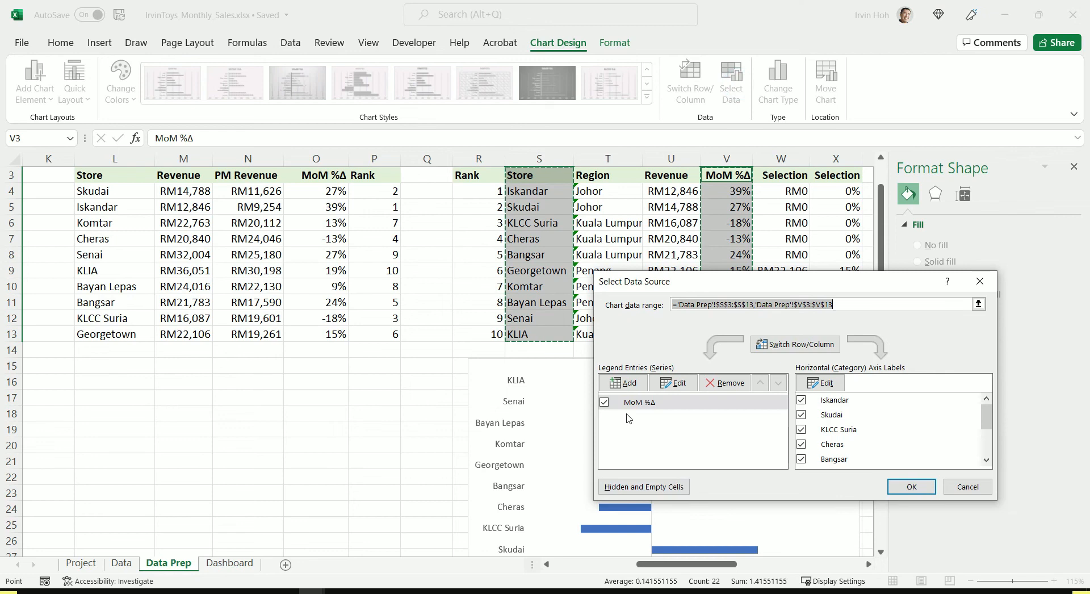
{"action": "left_click", "coordinate": [829, 385]}
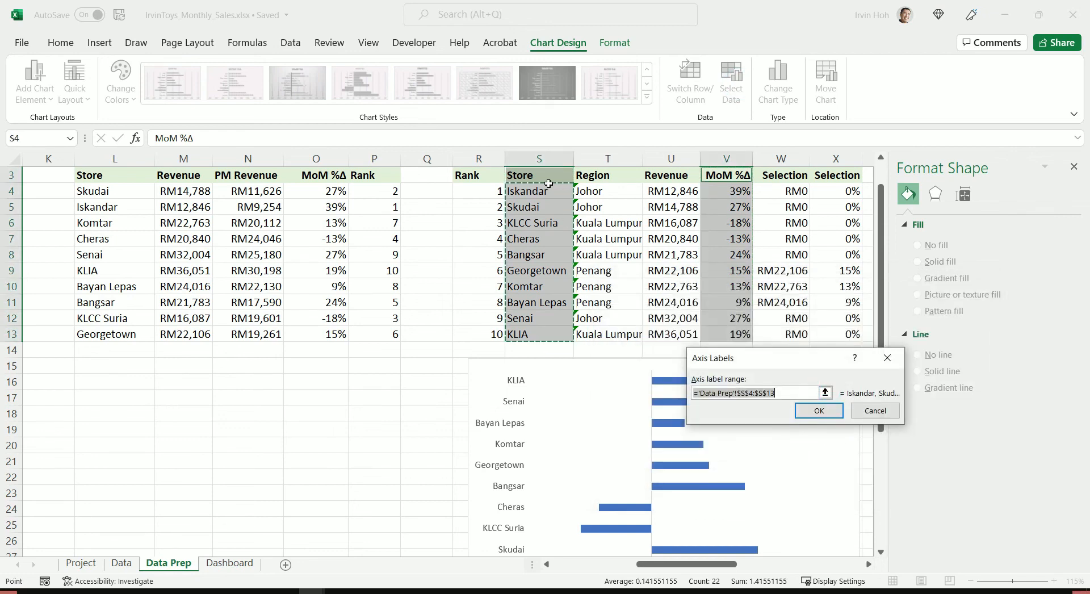
{"action": "left_click_drag", "start_coordinate": [440, 191], "coordinate": [440, 208]}
{"action": "left_click_drag", "start_coordinate": [439, 279], "coordinate": [440, 335]}
{"action": "left_click", "coordinate": [818, 410]}
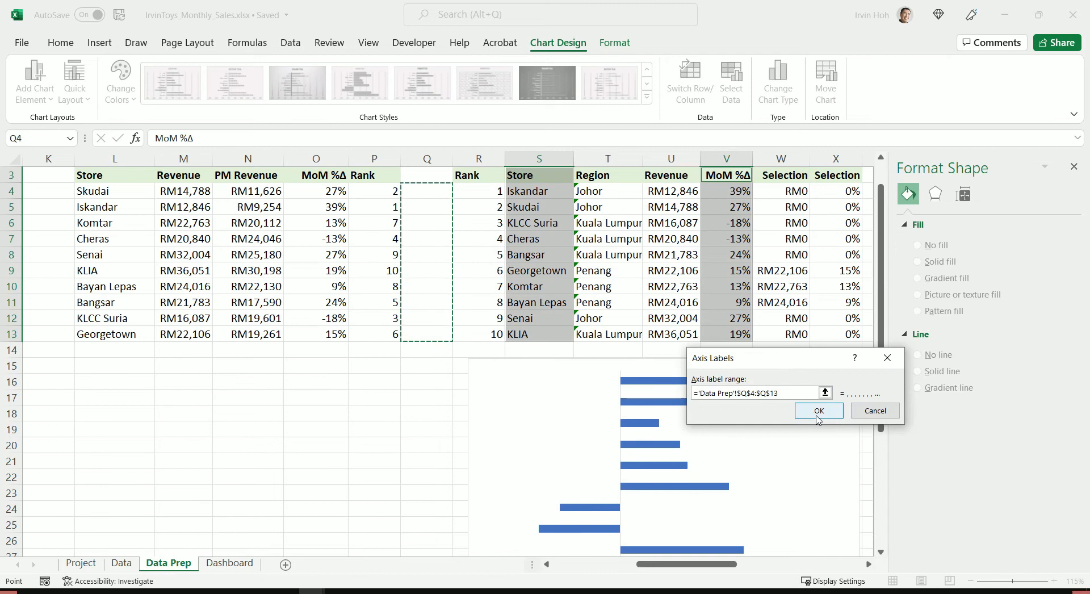
{"action": "left_click", "coordinate": [910, 486]}
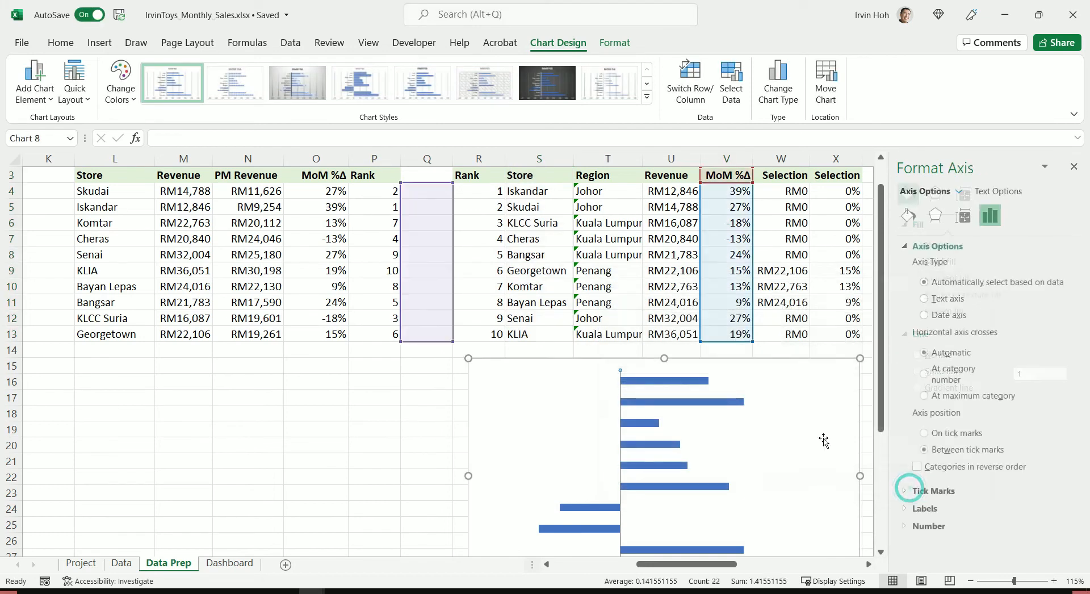
Narrow the MoM %Δ bar chart to about half its width and place it beneath the sorted table's middle columns.
{"action": "scroll", "coordinate": [494, 426], "scroll_direction": "down", "scroll_amount": 2}
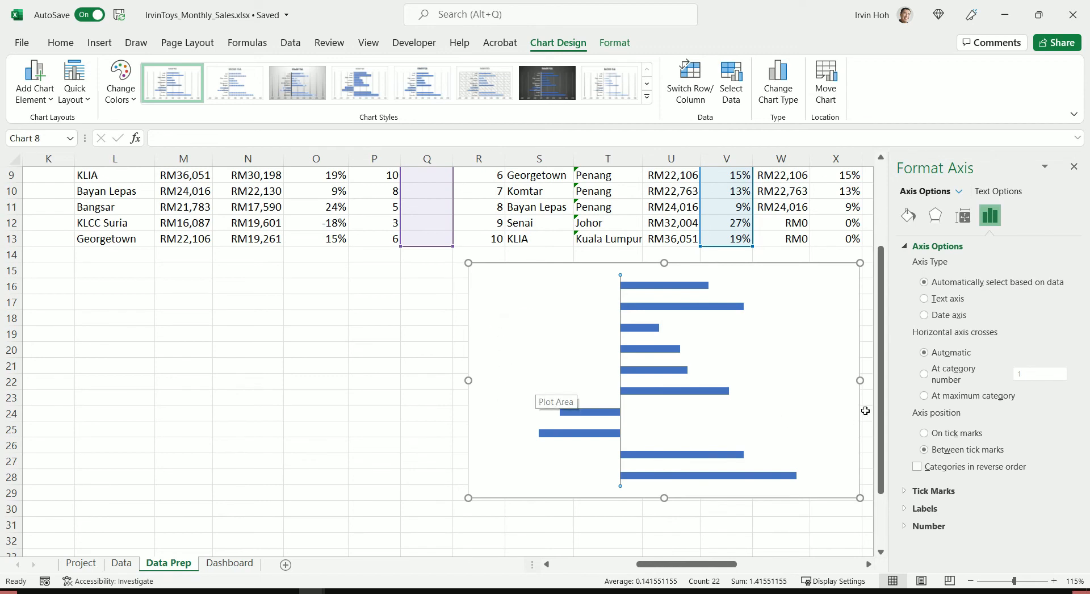
{"action": "left_click_drag", "start_coordinate": [860, 381], "coordinate": [732, 373]}
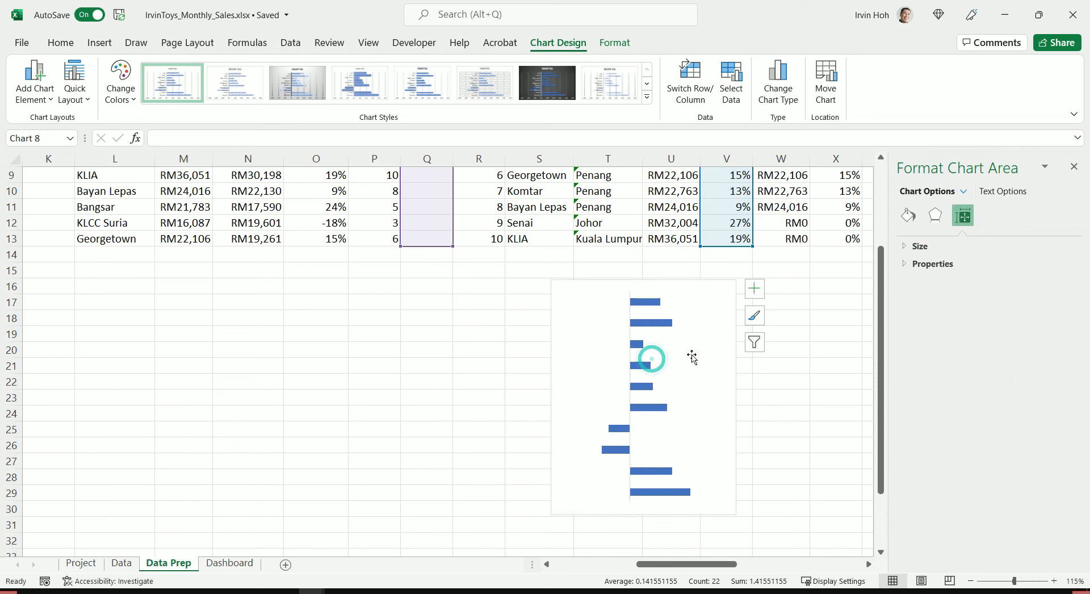
{"action": "mouse_move", "coordinate": [646, 493]}
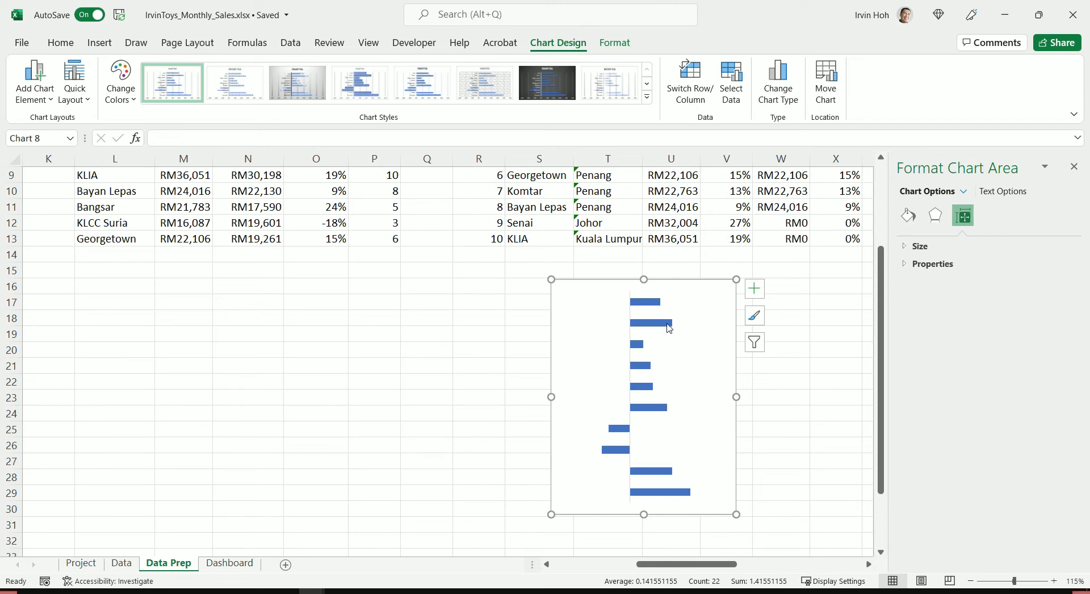
{"action": "mouse_move", "coordinate": [669, 327]}
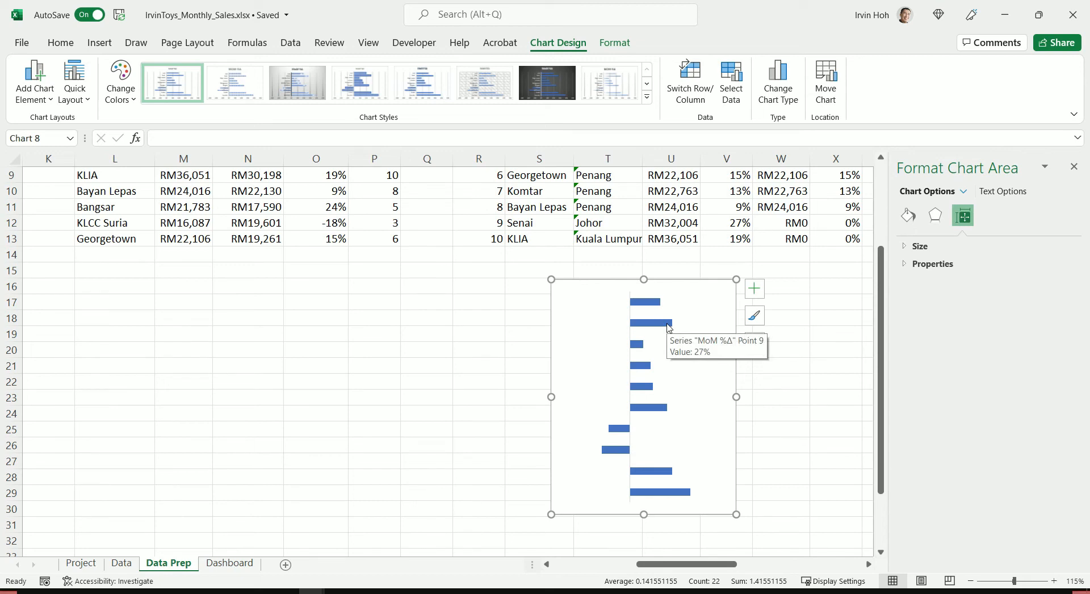
{"action": "left_click", "coordinate": [230, 562]}
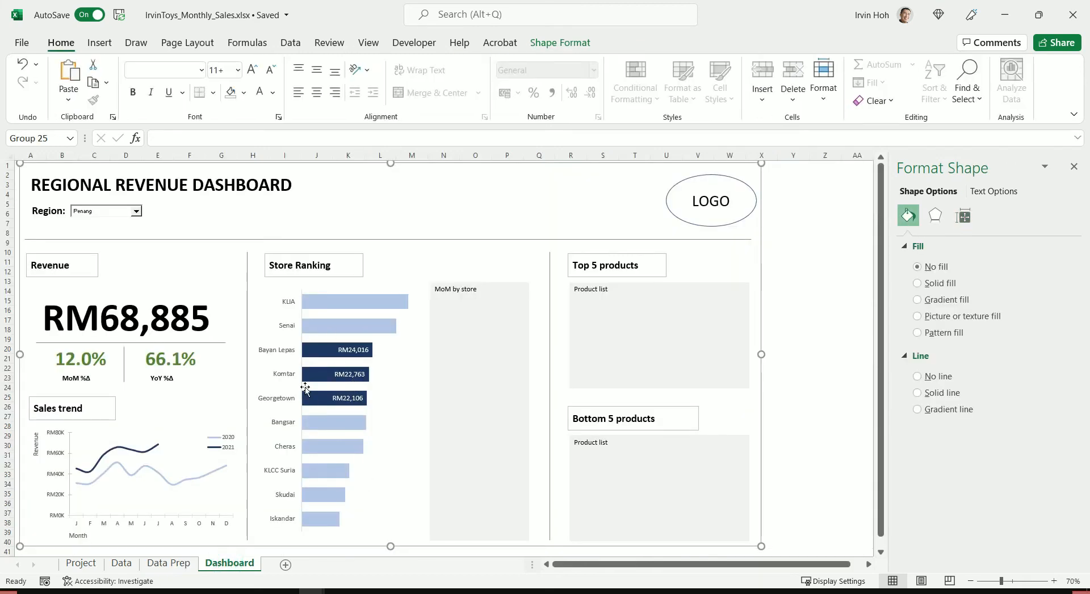
{"action": "left_click", "coordinate": [182, 563]}
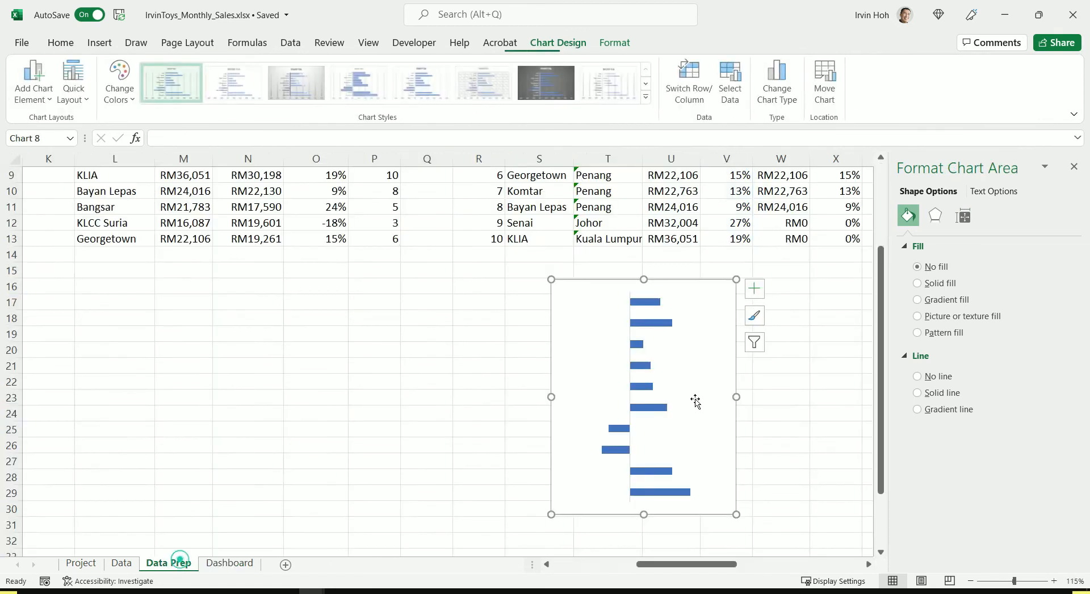
Add a second series to the MoM %Δ chart, named from cell X3 (Selection) with values from X4:X13.
{"action": "left_click", "coordinate": [697, 300]}
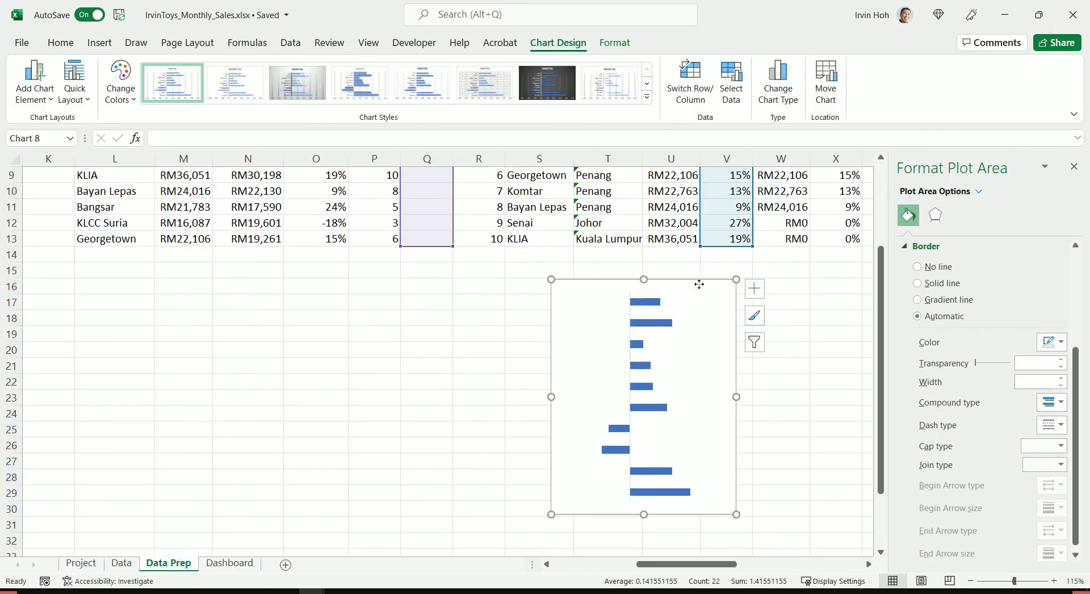
{"action": "left_click", "coordinate": [698, 284]}
{"action": "left_click", "coordinate": [731, 85]}
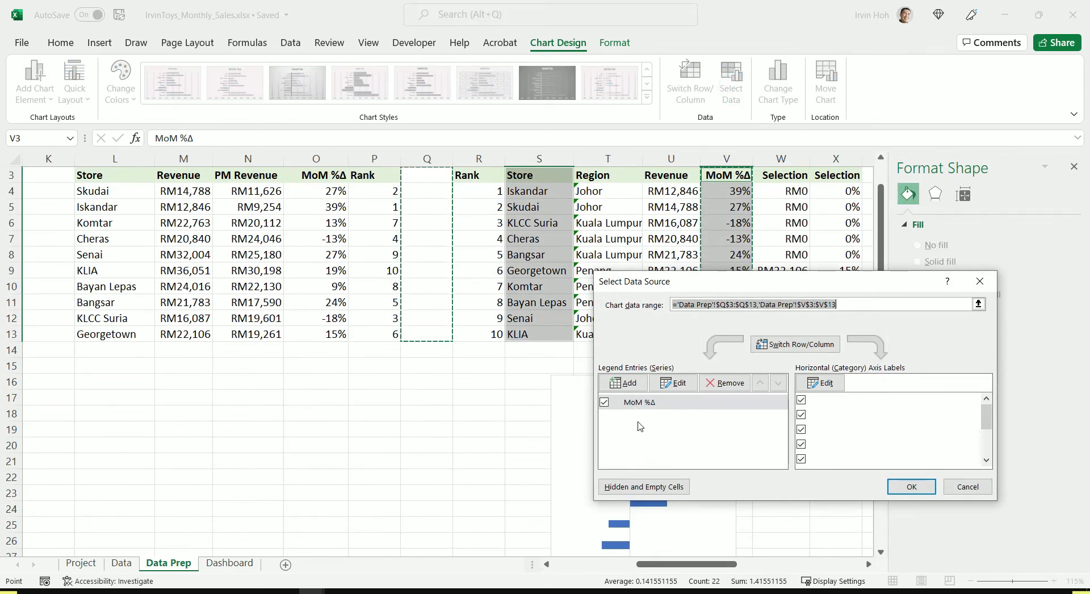
{"action": "left_click", "coordinate": [623, 383]}
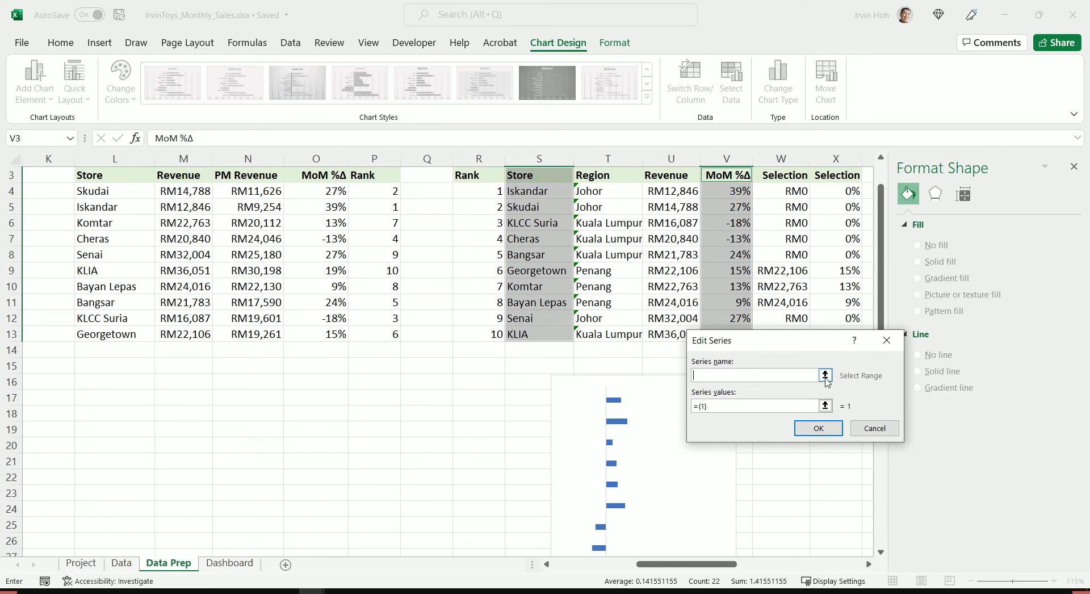
{"action": "left_click", "coordinate": [826, 375]}
{"action": "left_click", "coordinate": [837, 177]}
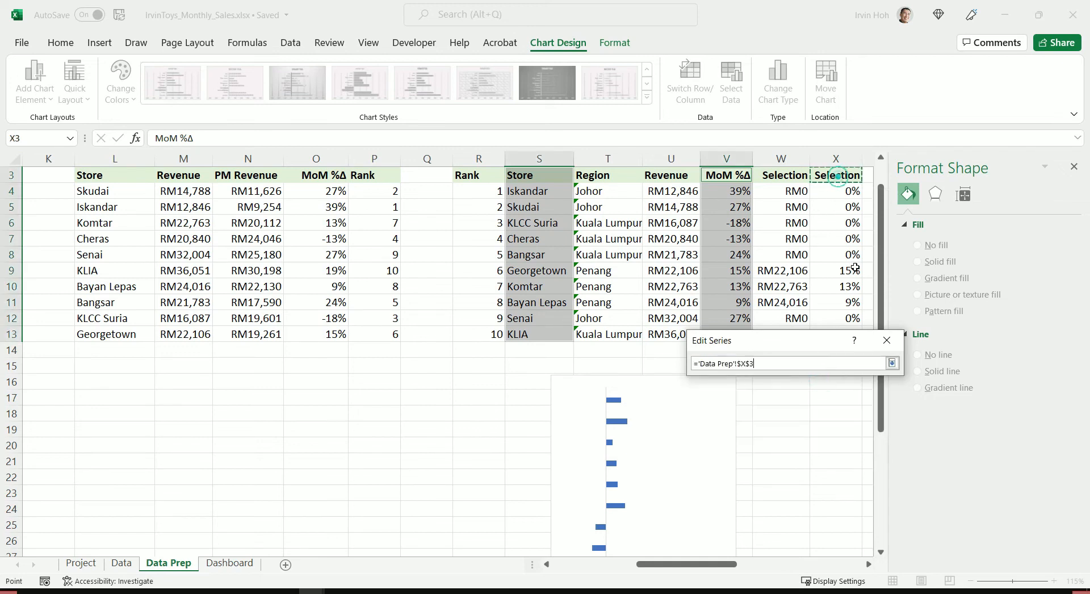
{"action": "left_click", "coordinate": [891, 364]}
{"action": "left_click", "coordinate": [826, 404]}
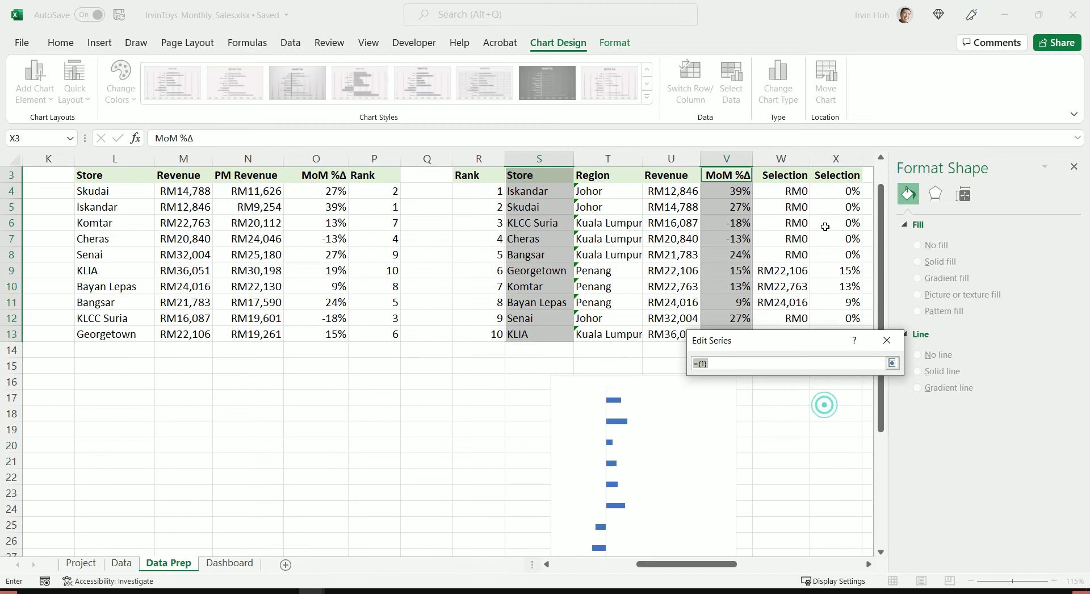
{"action": "left_click_drag", "start_coordinate": [833, 195], "coordinate": [796, 398]}
{"action": "left_click", "coordinate": [891, 414]}
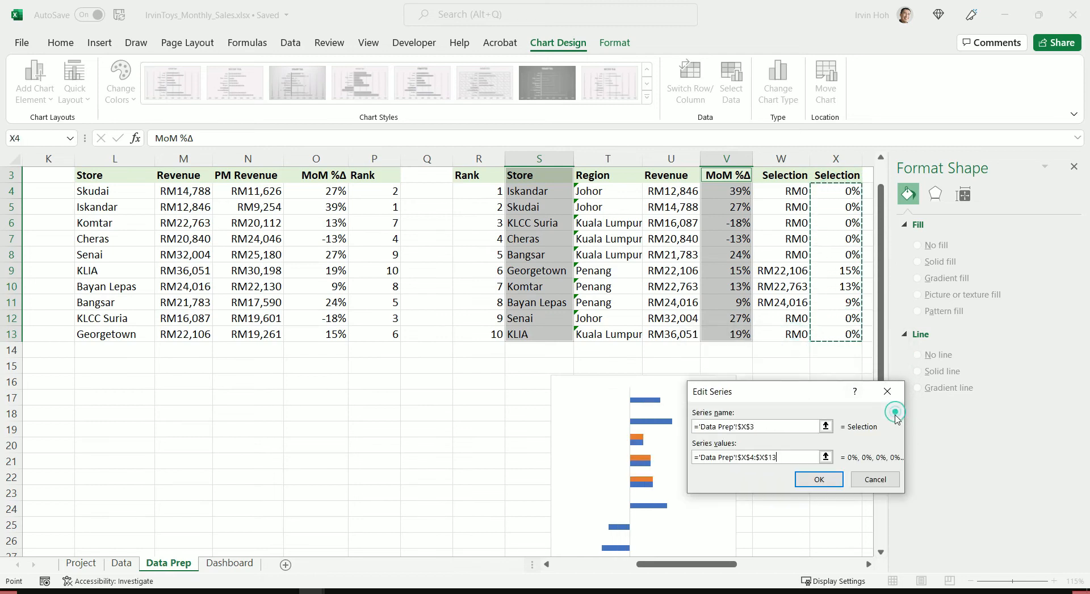
{"action": "left_click", "coordinate": [828, 480]}
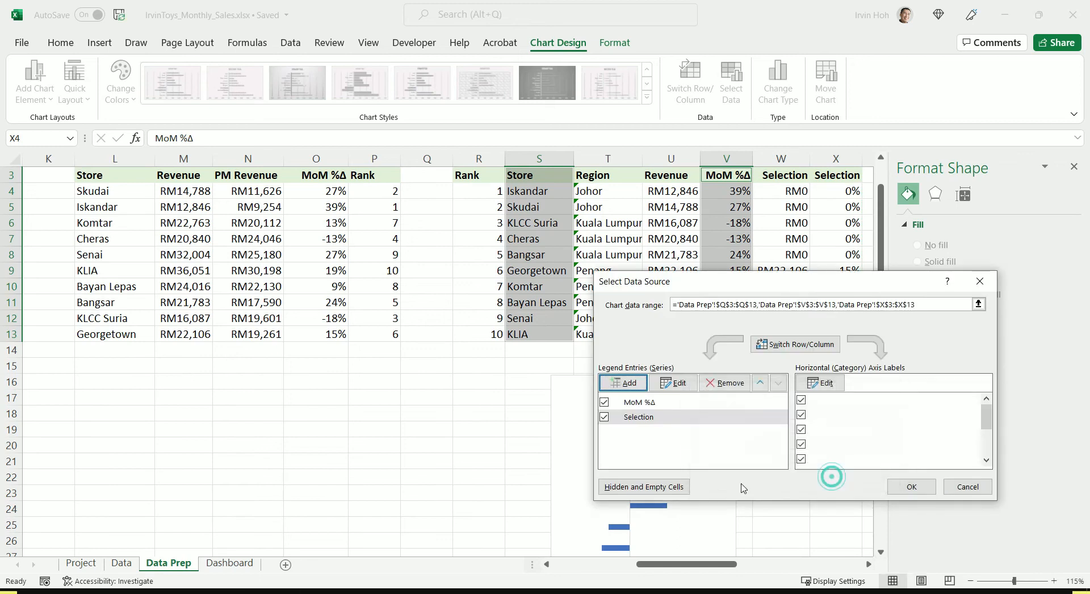
Confirm the chart's data source with the added Selection series and set the series overlap to 100%.
{"action": "left_click", "coordinate": [905, 485]}
{"action": "scroll", "coordinate": [836, 425], "scroll_direction": "down", "scroll_amount": 2}
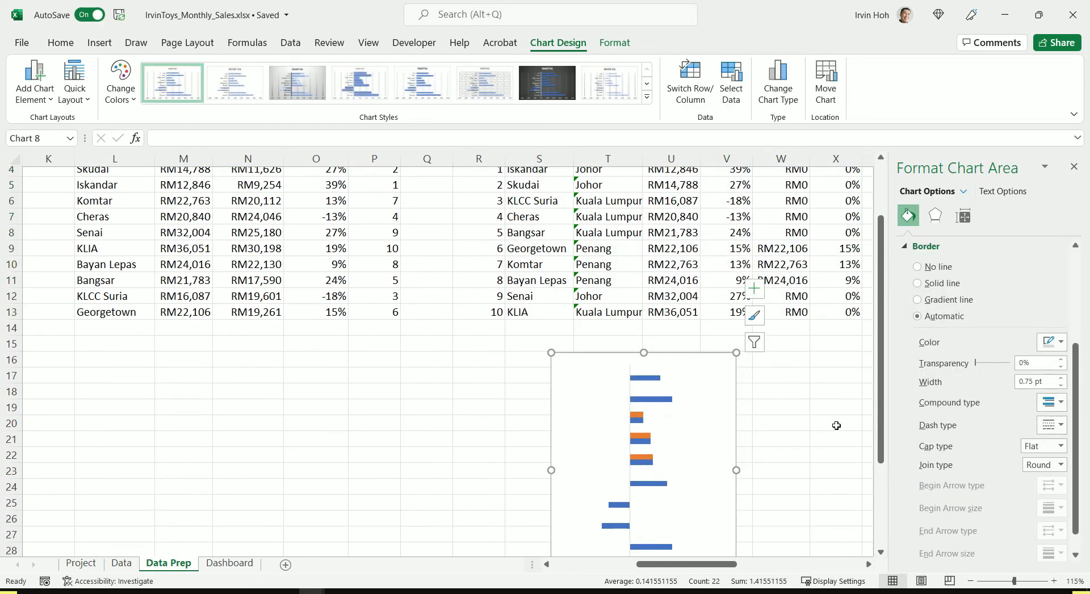
{"action": "left_click", "coordinate": [638, 343]}
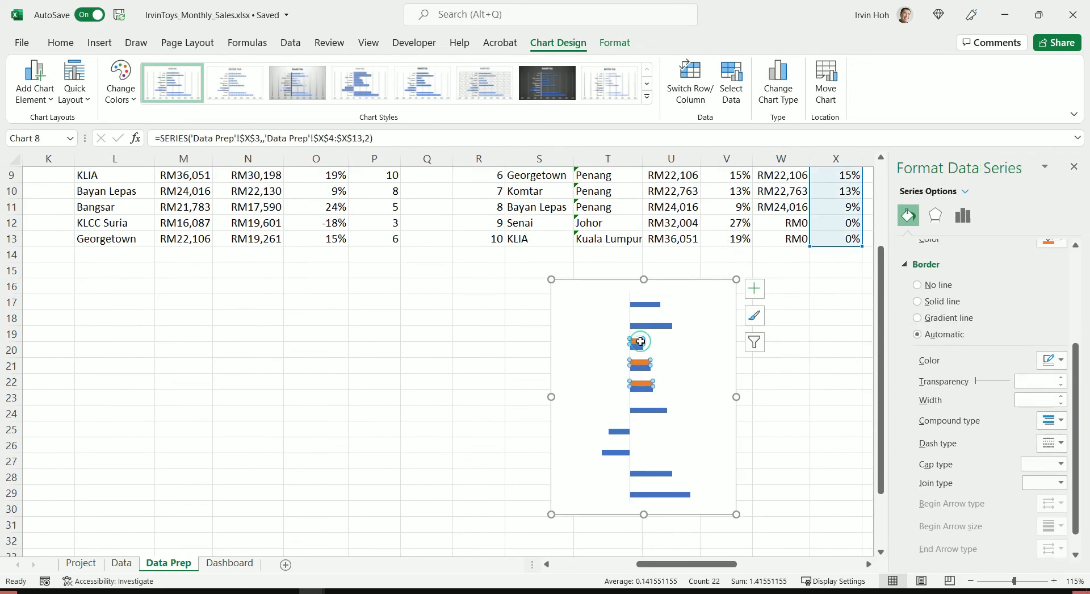
{"action": "right_click", "coordinate": [642, 345]}
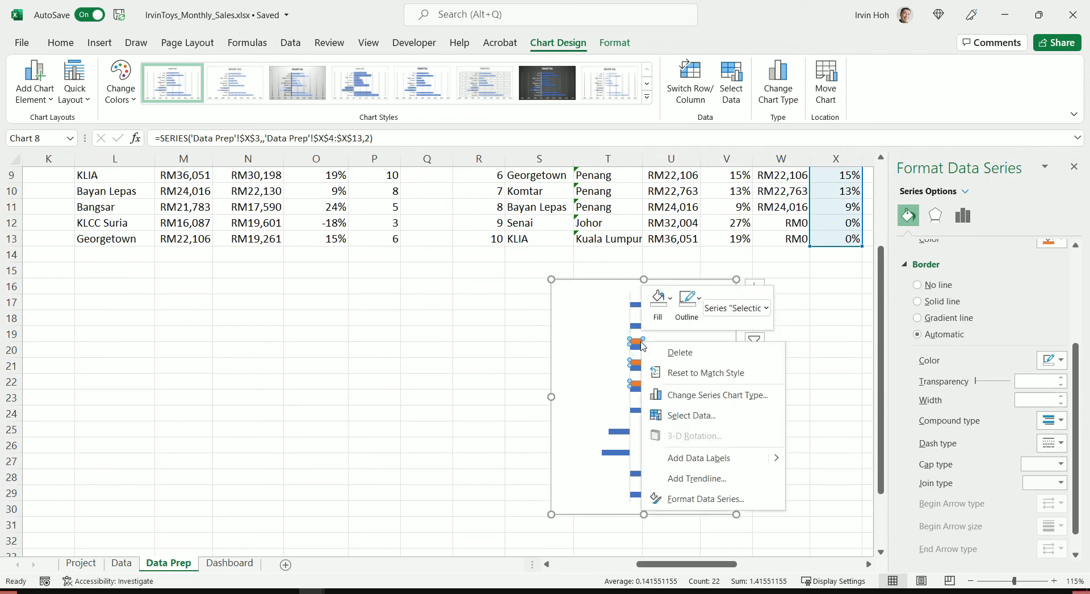
{"action": "left_click", "coordinate": [682, 499]}
{"action": "left_click_drag", "start_coordinate": [983, 317], "coordinate": [1010, 320]}
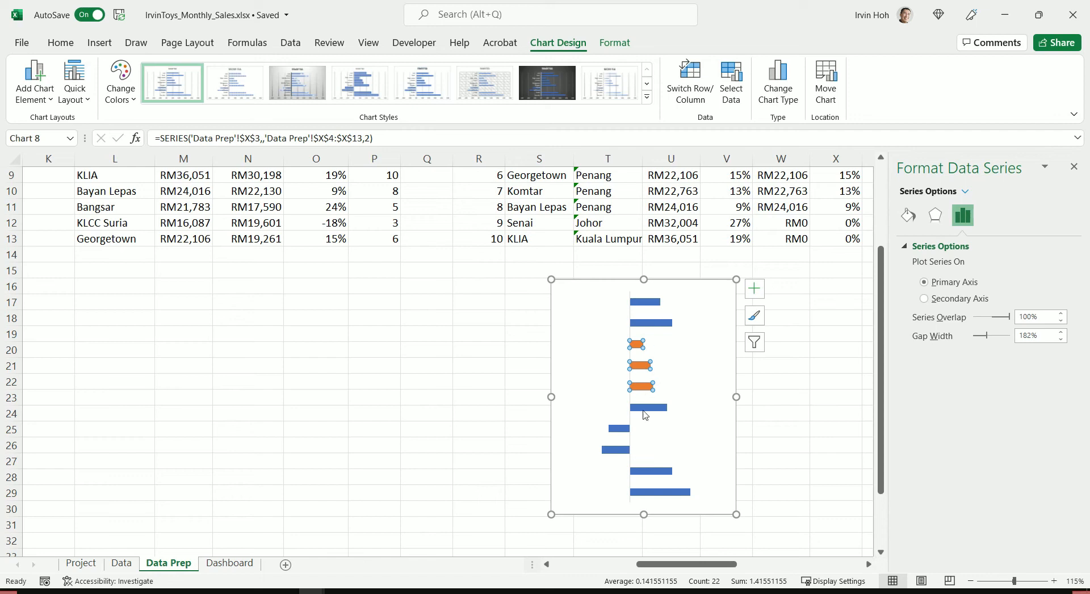
Set the gap width of the MoM %Δ bars to 42%.
{"action": "left_click", "coordinate": [644, 303]}
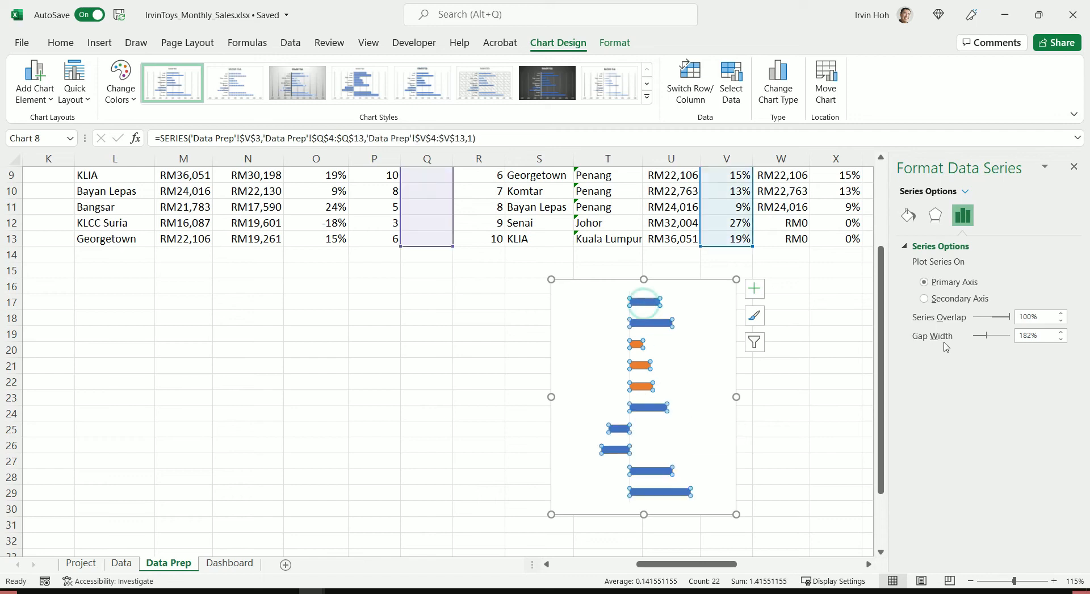
{"action": "left_click_drag", "start_coordinate": [988, 340], "coordinate": [978, 339]}
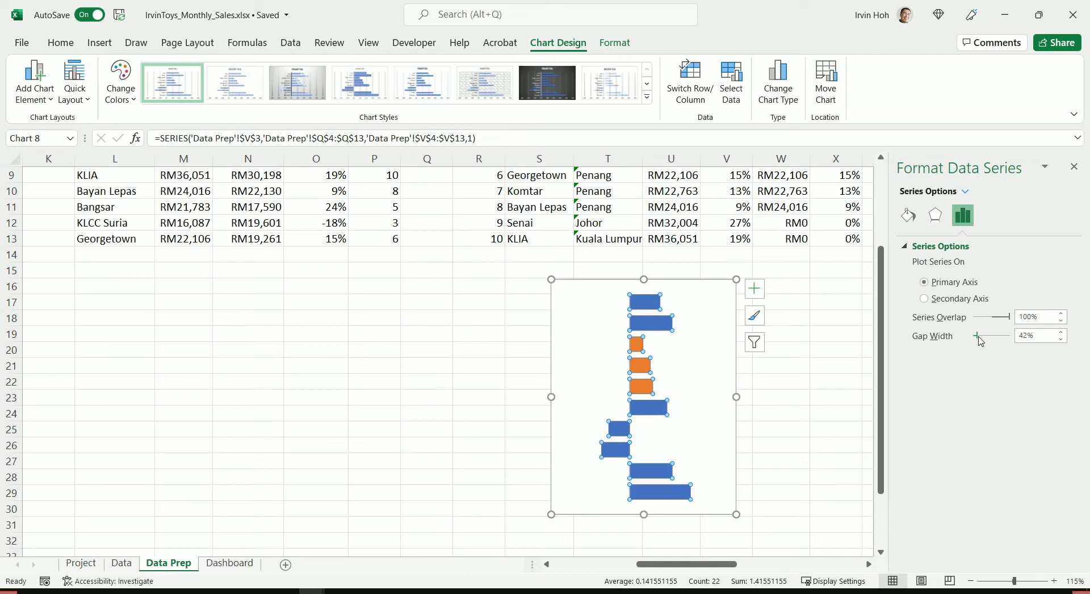
{"action": "left_click", "coordinate": [636, 310]}
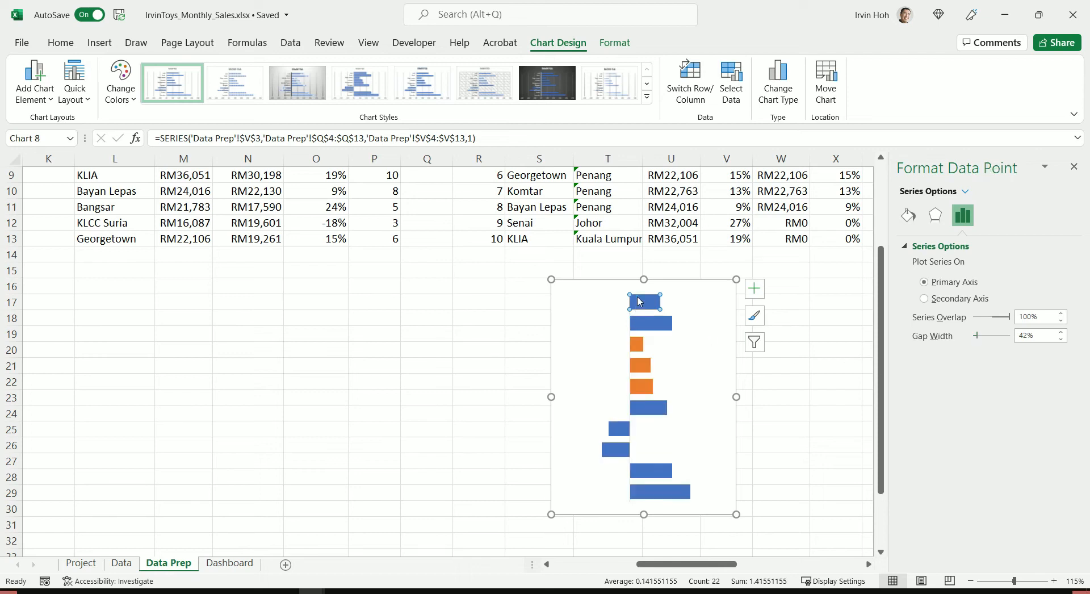
{"action": "left_click", "coordinate": [698, 369]}
Fill the MoM %Δ series bars with a light blue theme color.
{"action": "left_click", "coordinate": [655, 303]}
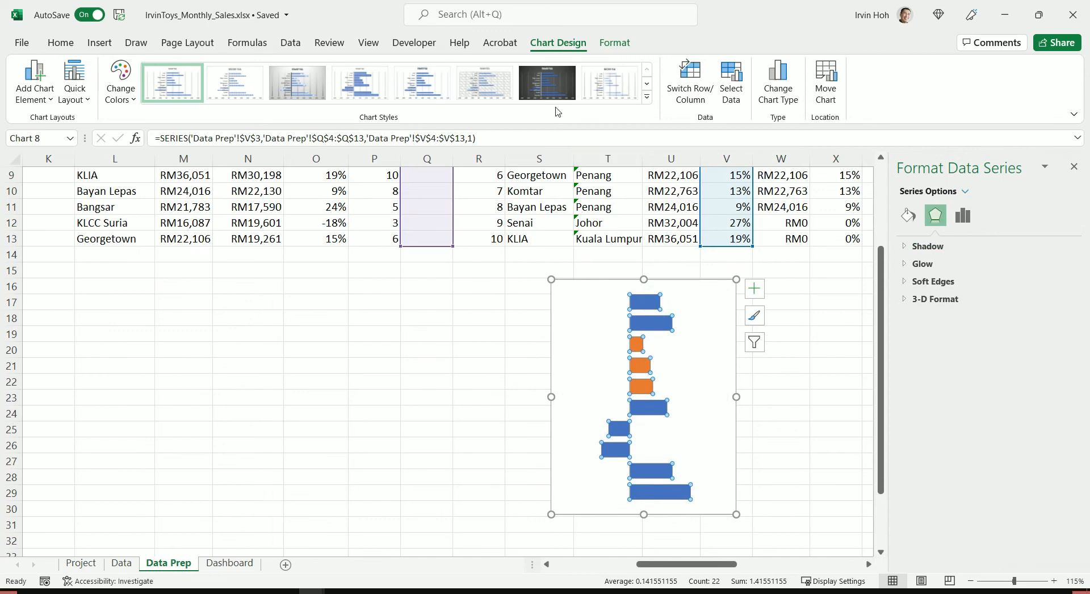
{"action": "left_click", "coordinate": [907, 215]}
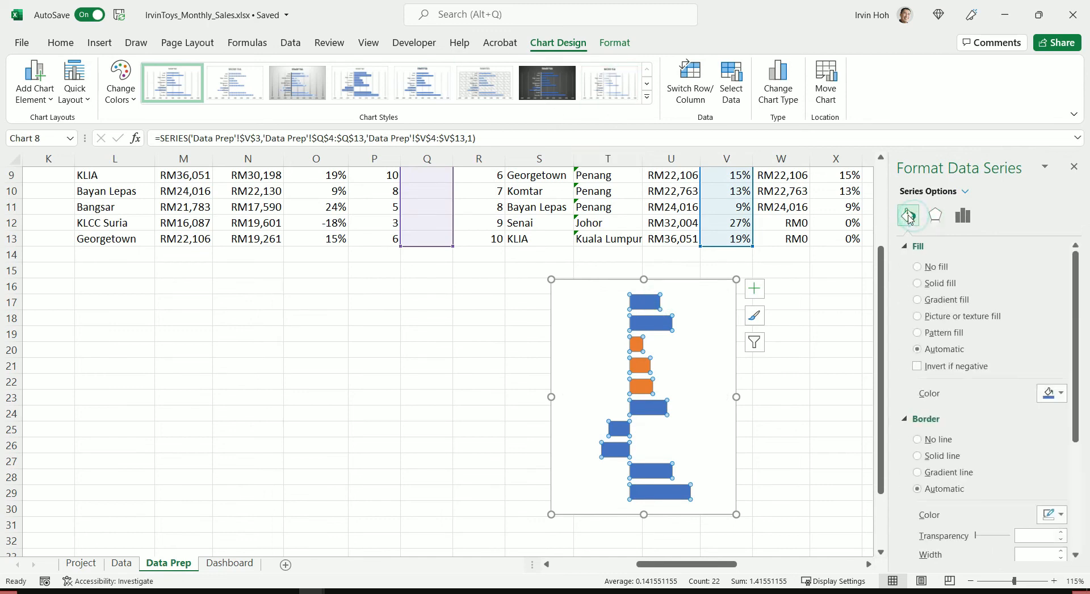
{"action": "left_click", "coordinate": [1054, 393]}
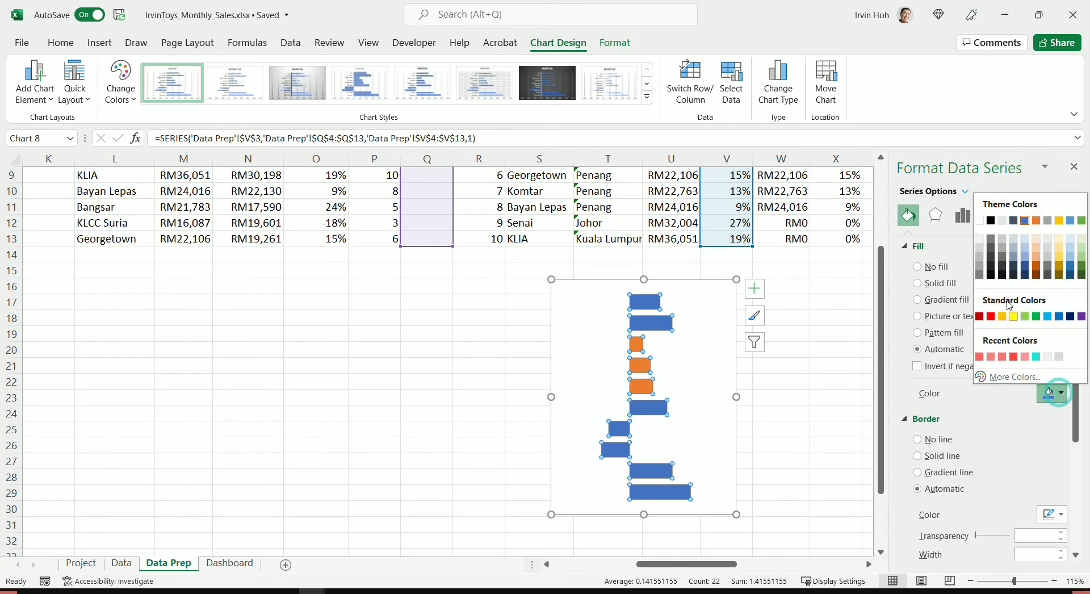
{"action": "left_click", "coordinate": [1025, 254]}
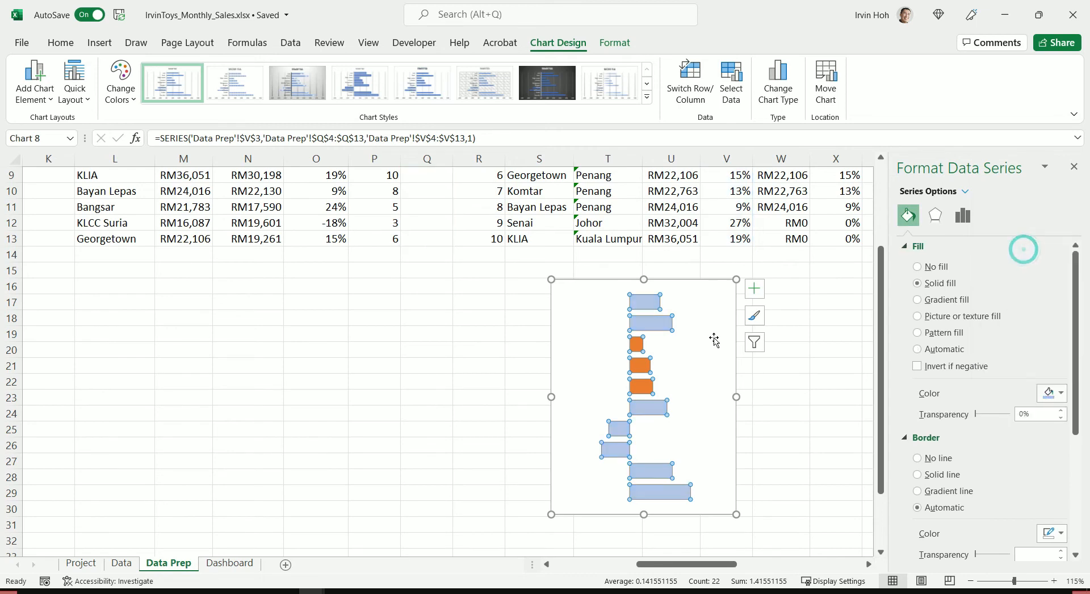
Fill the Selection series bars with the darkest blue theme shade.
{"action": "left_click", "coordinate": [639, 354]}
{"action": "left_click", "coordinate": [636, 346]}
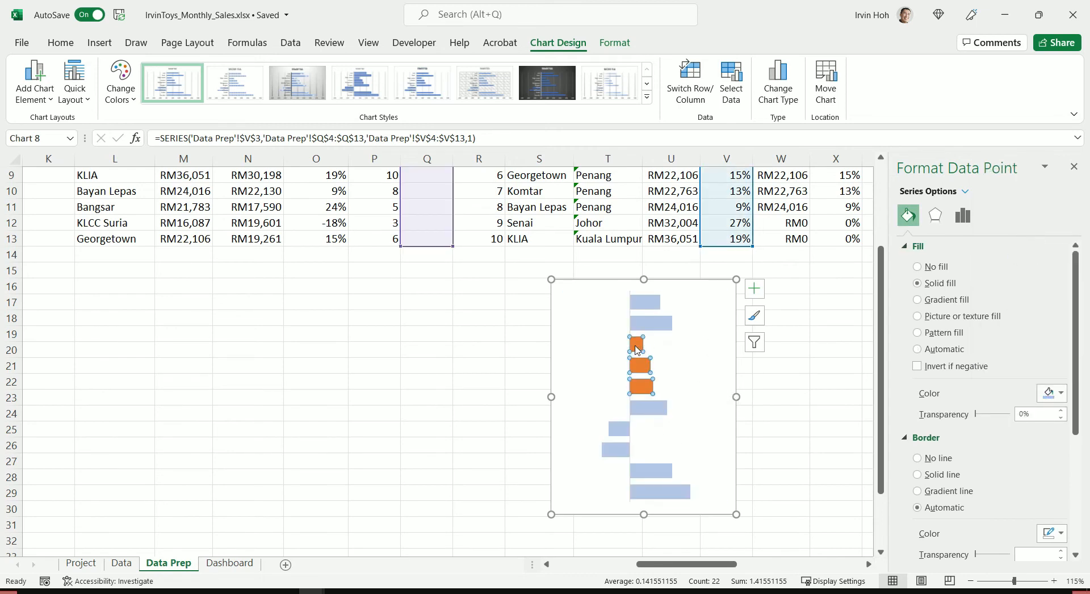
{"action": "left_click", "coordinate": [1054, 393]}
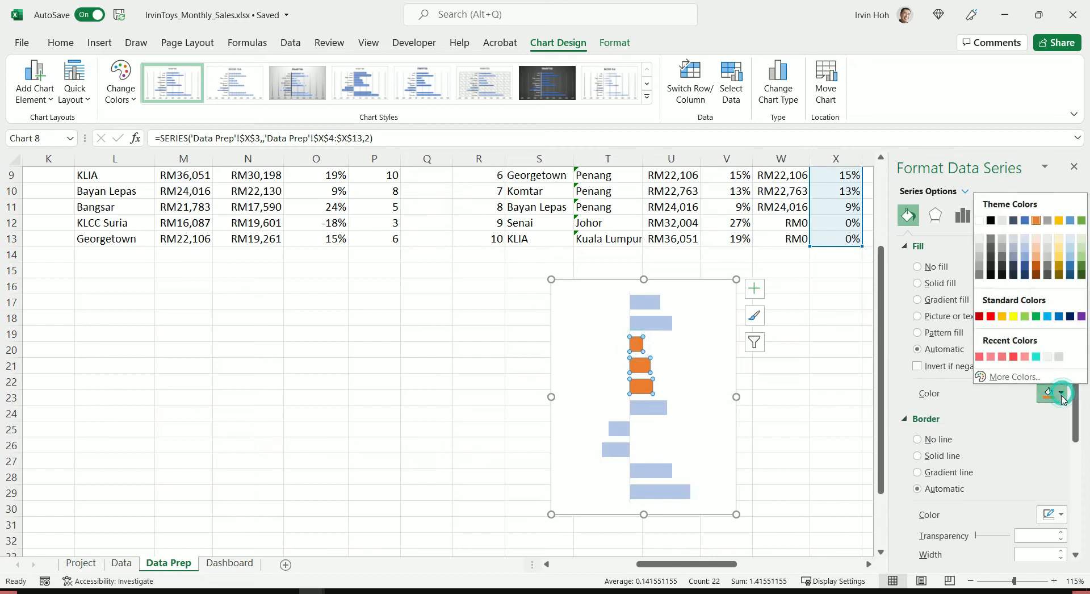
{"action": "left_click", "coordinate": [1024, 275]}
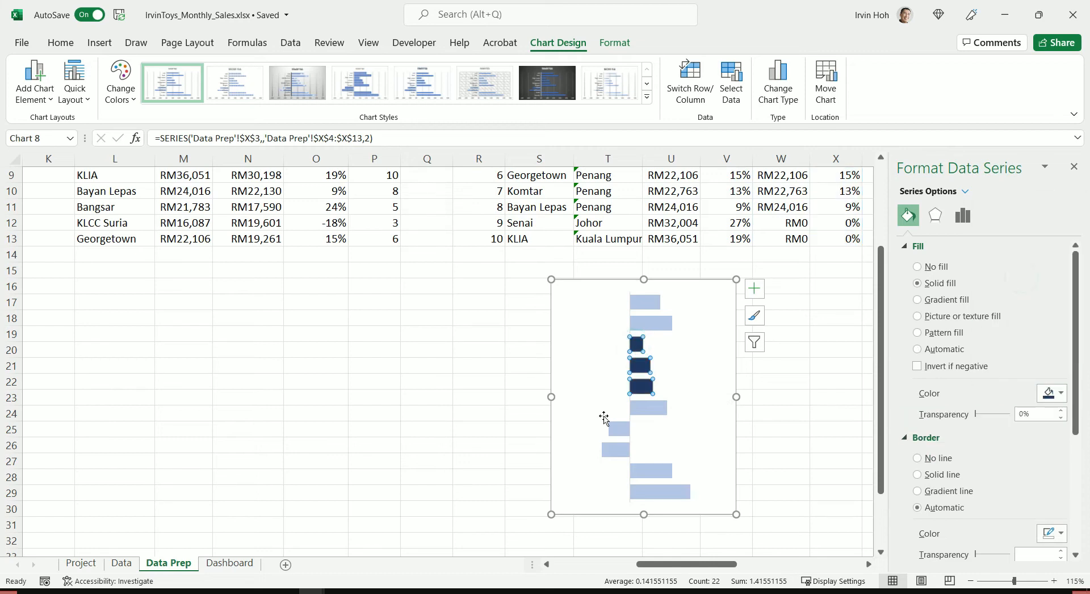
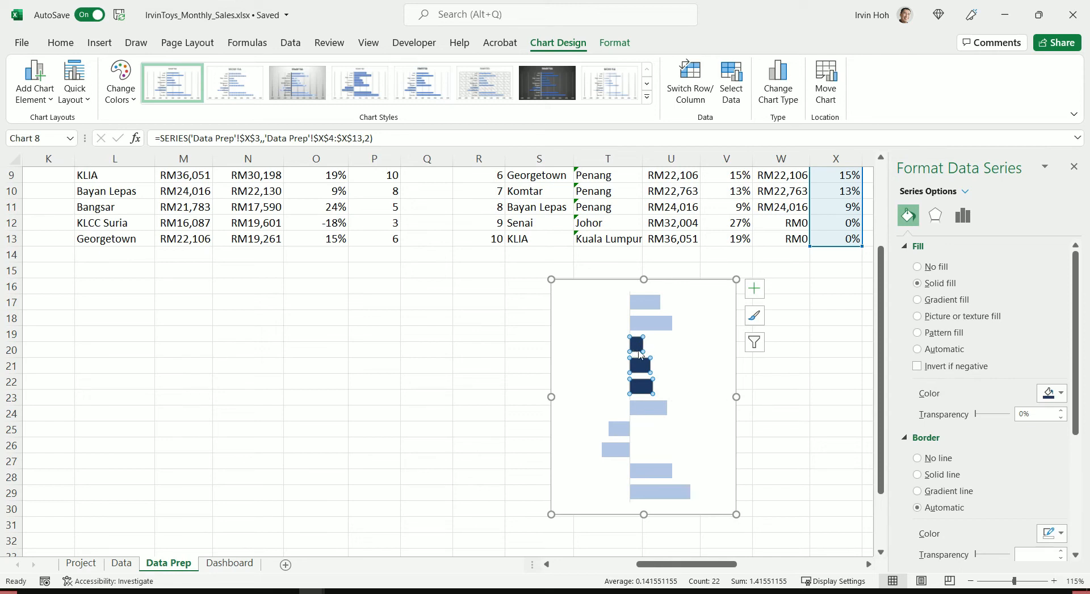
Enable Invert if negative for the Selection series, using standard green for positive bars and standard red for negative bars.
{"action": "left_click", "coordinate": [938, 370]}
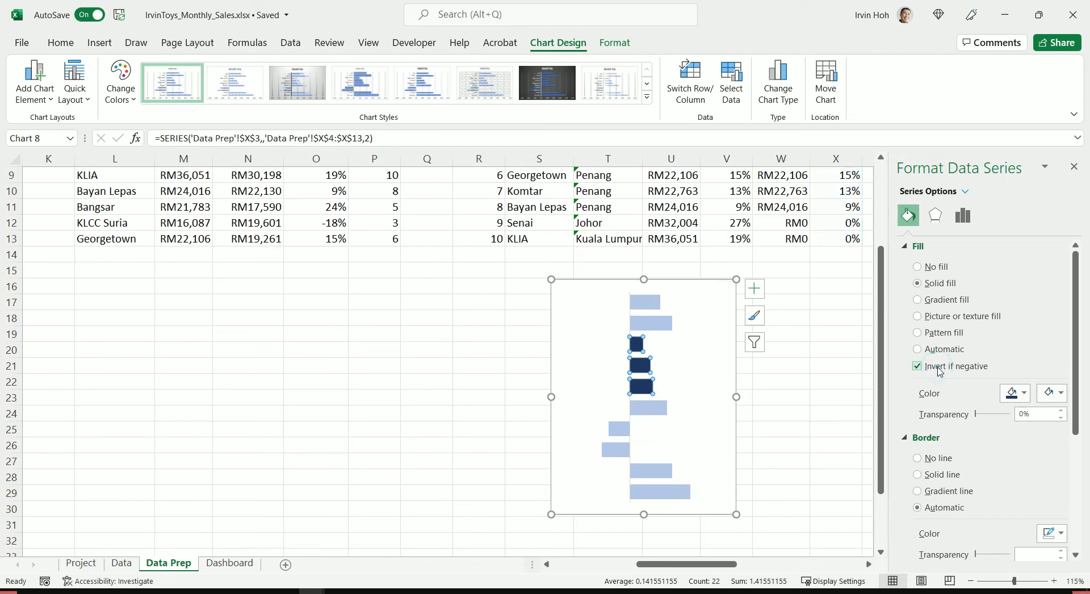
{"action": "left_click", "coordinate": [1020, 396]}
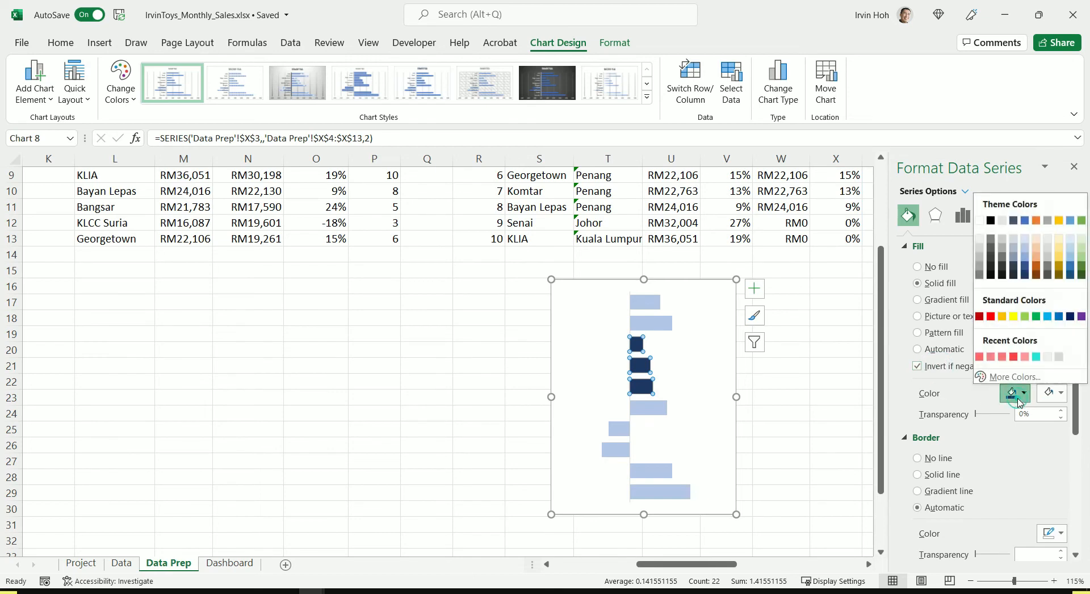
{"action": "left_click", "coordinate": [1081, 275]}
{"action": "left_click", "coordinate": [1019, 394]}
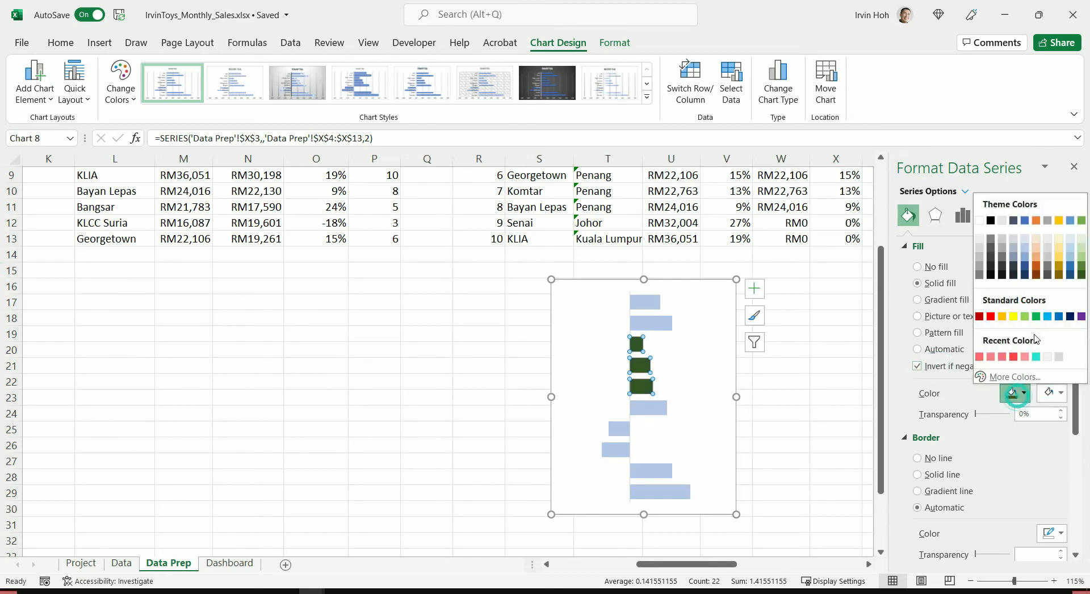
{"action": "left_click", "coordinate": [1036, 316]}
{"action": "left_click", "coordinate": [1054, 394]}
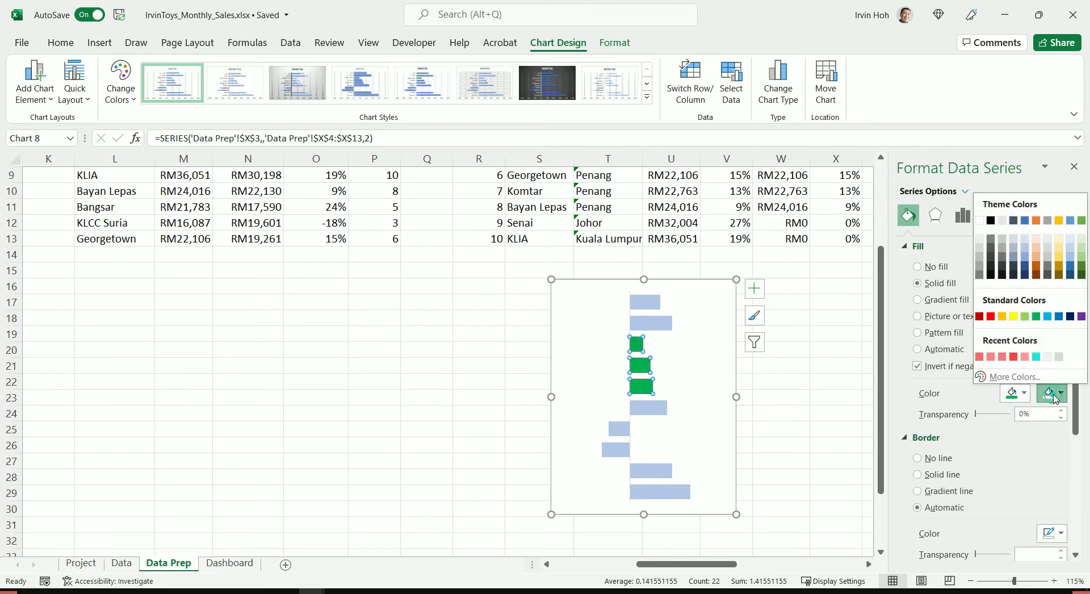
{"action": "left_click", "coordinate": [990, 316]}
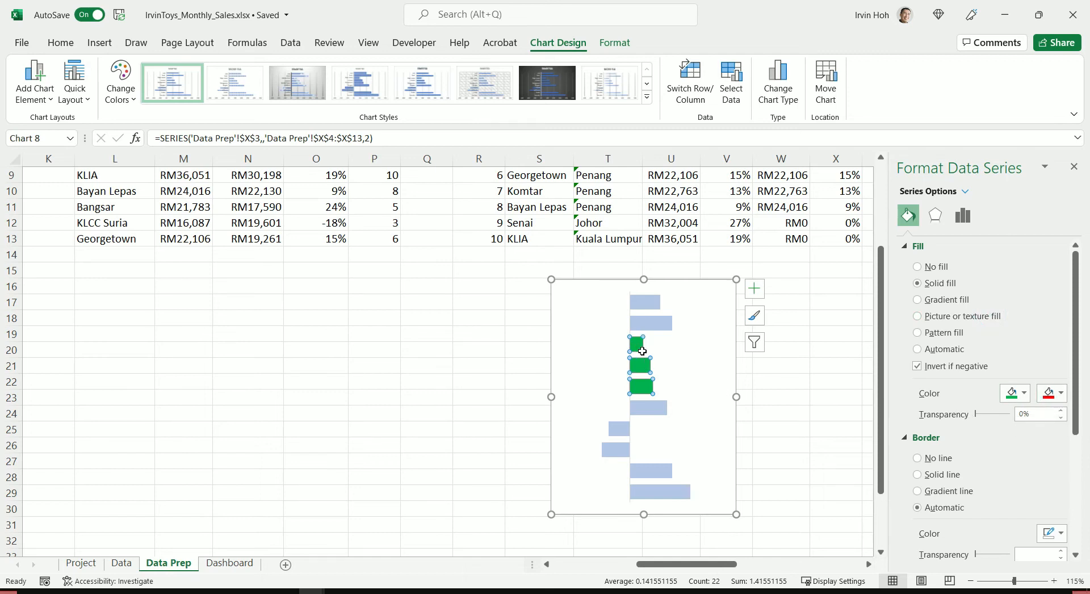
Add data labels to the Selection series at the Outside End position.
{"action": "mouse_move", "coordinate": [643, 350]}
{"action": "left_click", "coordinate": [762, 289]}
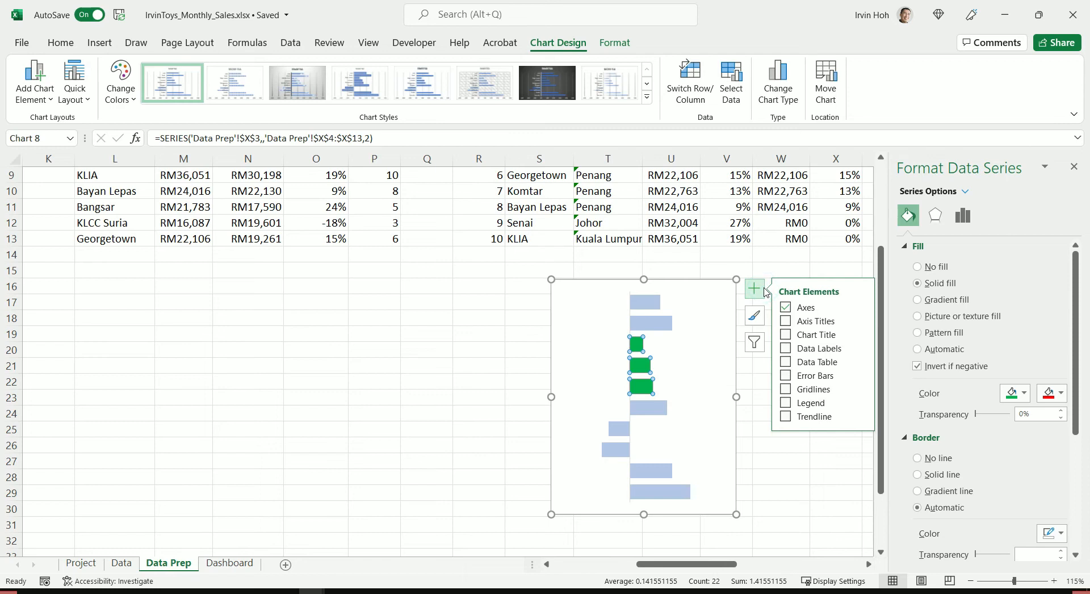
{"action": "left_click", "coordinate": [861, 348]}
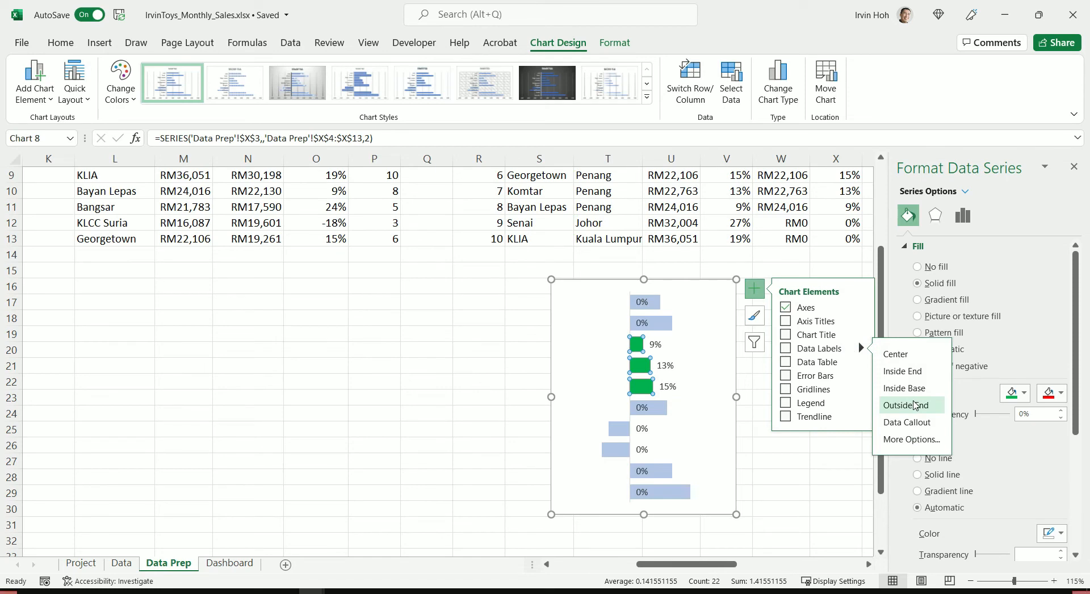
{"action": "left_click", "coordinate": [914, 405]}
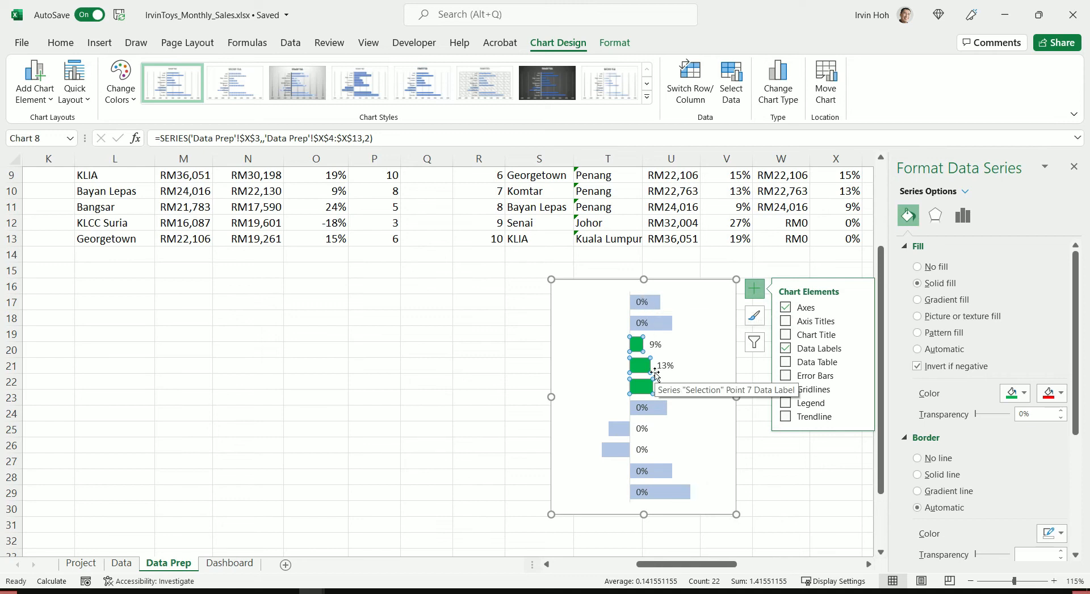
Format the Selection series data labels as Percentage with 0 decimal places.
{"action": "left_click", "coordinate": [655, 345]}
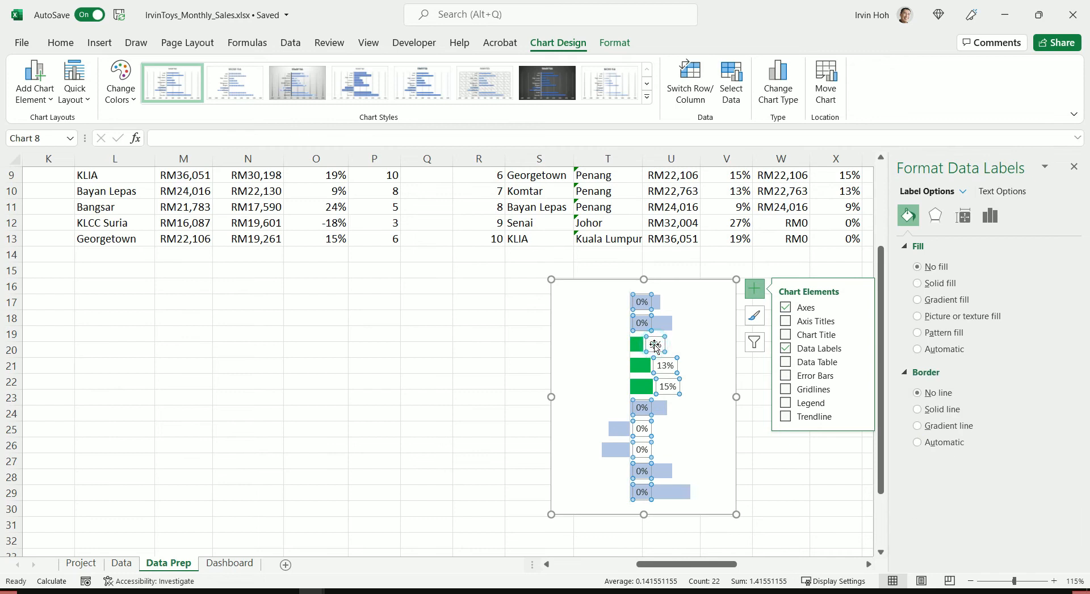
{"action": "right_click", "coordinate": [655, 345]}
{"action": "left_click", "coordinate": [719, 527]}
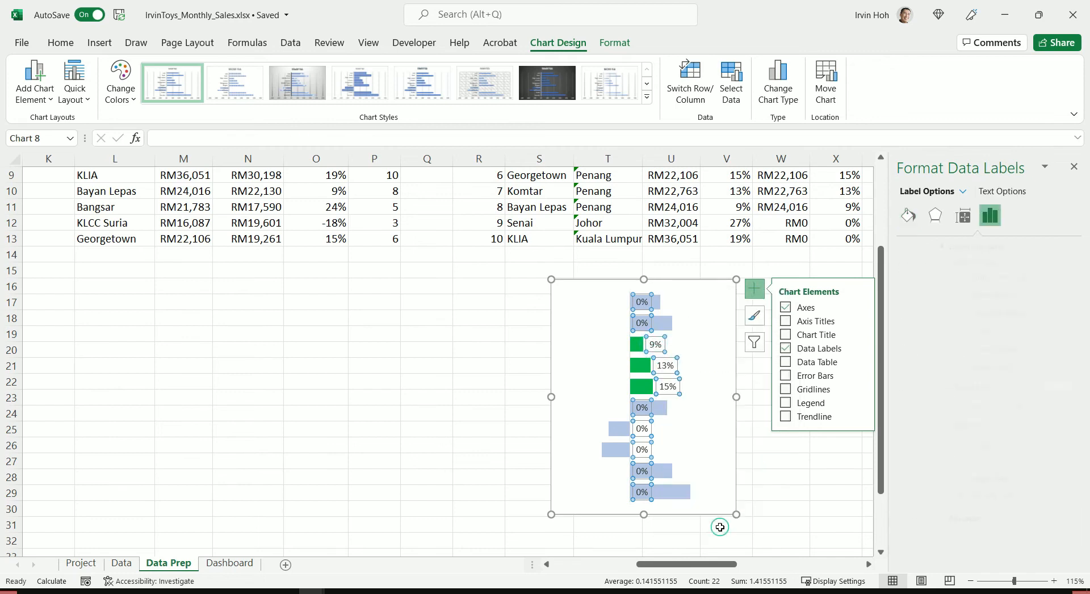
{"action": "left_click", "coordinate": [920, 514]}
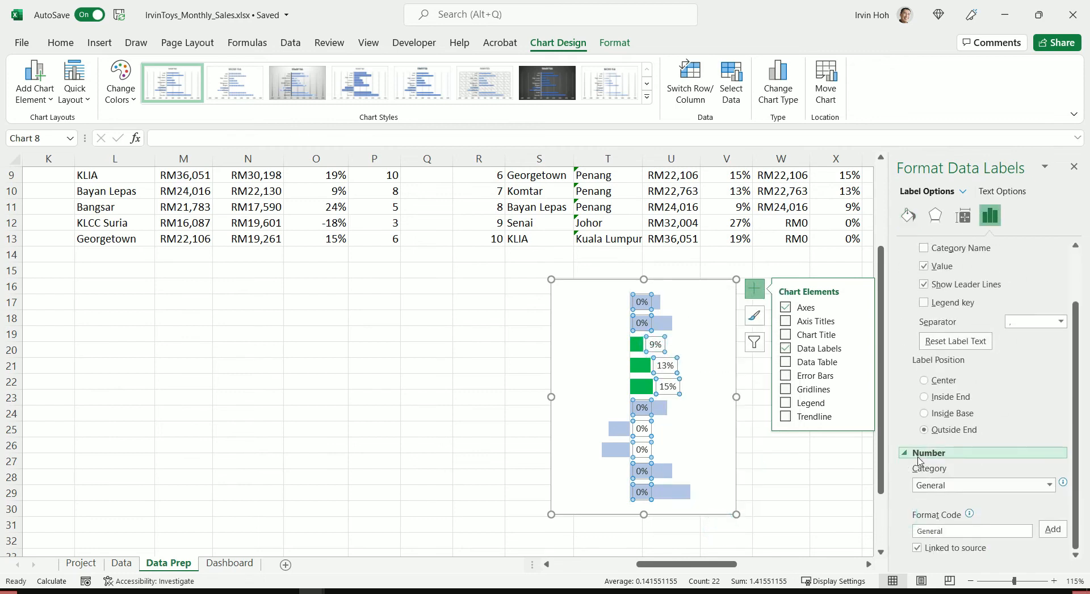
{"action": "left_click", "coordinate": [950, 530]}
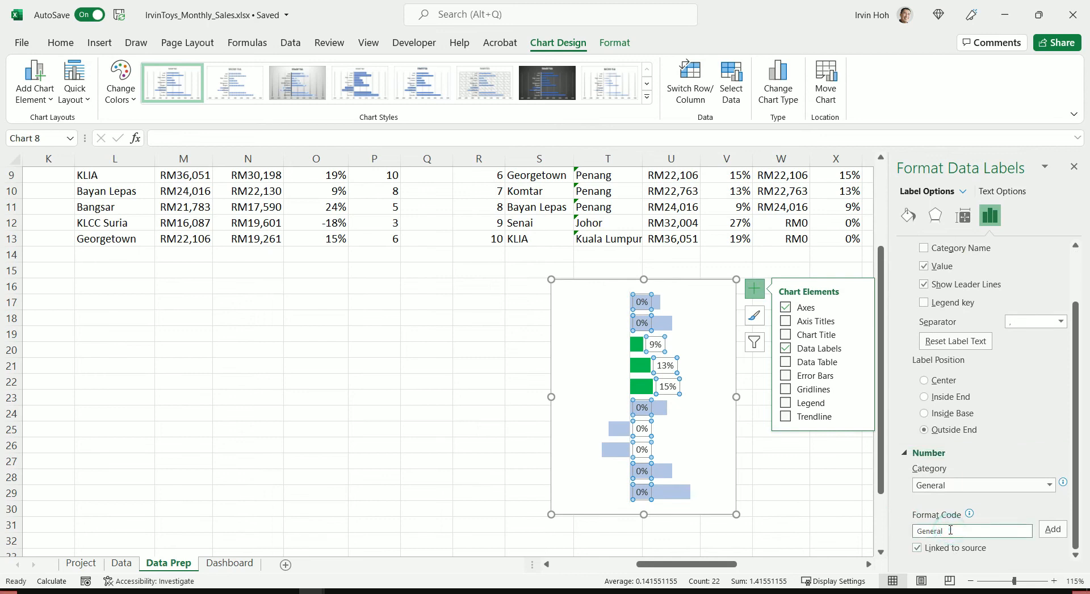
{"action": "left_click", "coordinate": [966, 484]}
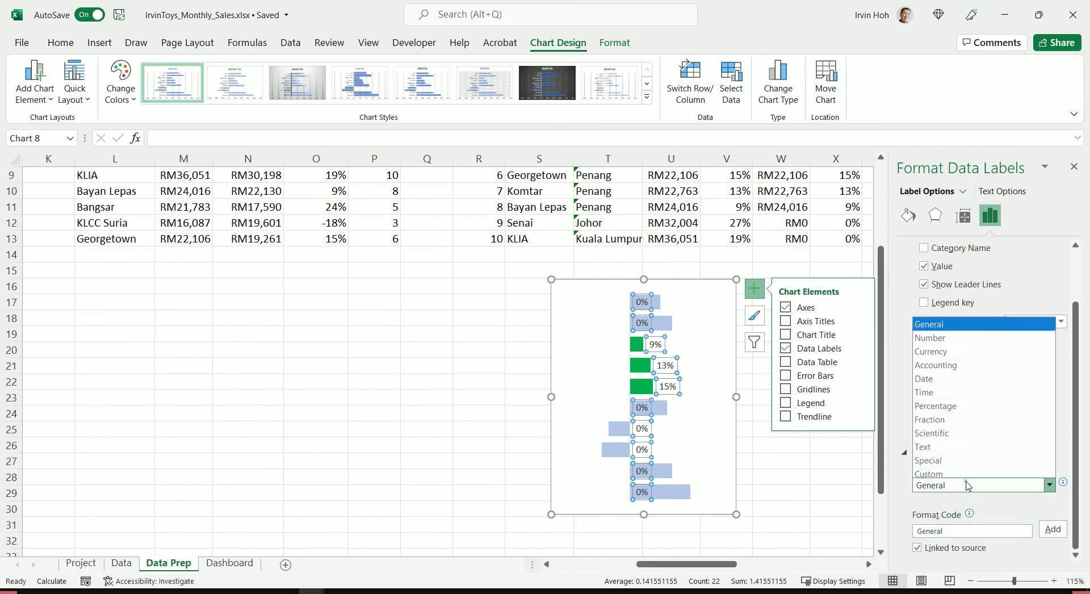
{"action": "left_click", "coordinate": [951, 407]}
{"action": "double_click", "coordinate": [1002, 506]}
{"action": "type", "text": "0"}
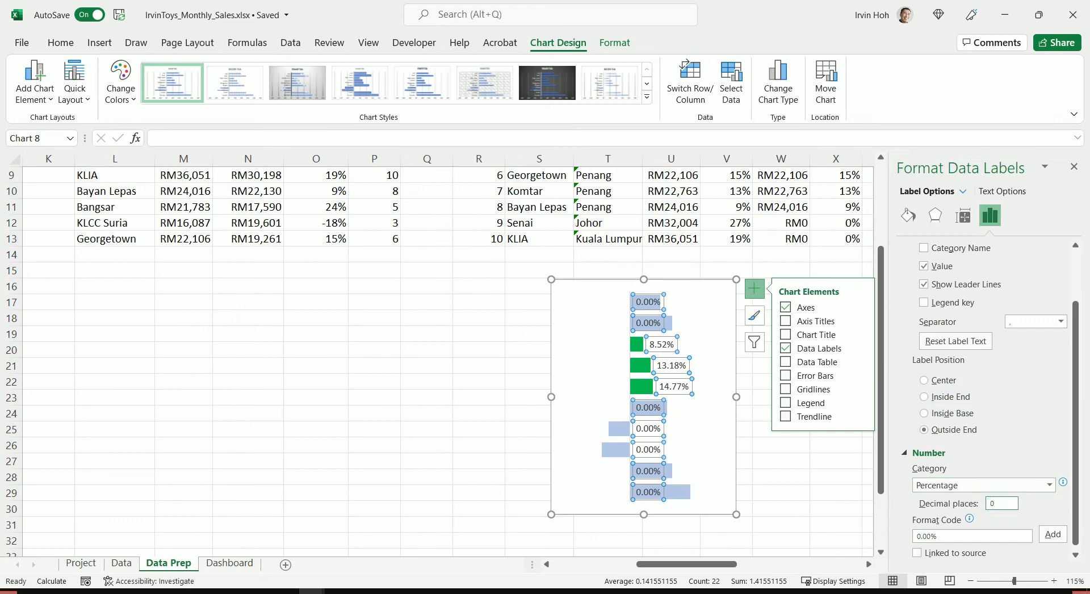
{"action": "key", "text": "Tab"}
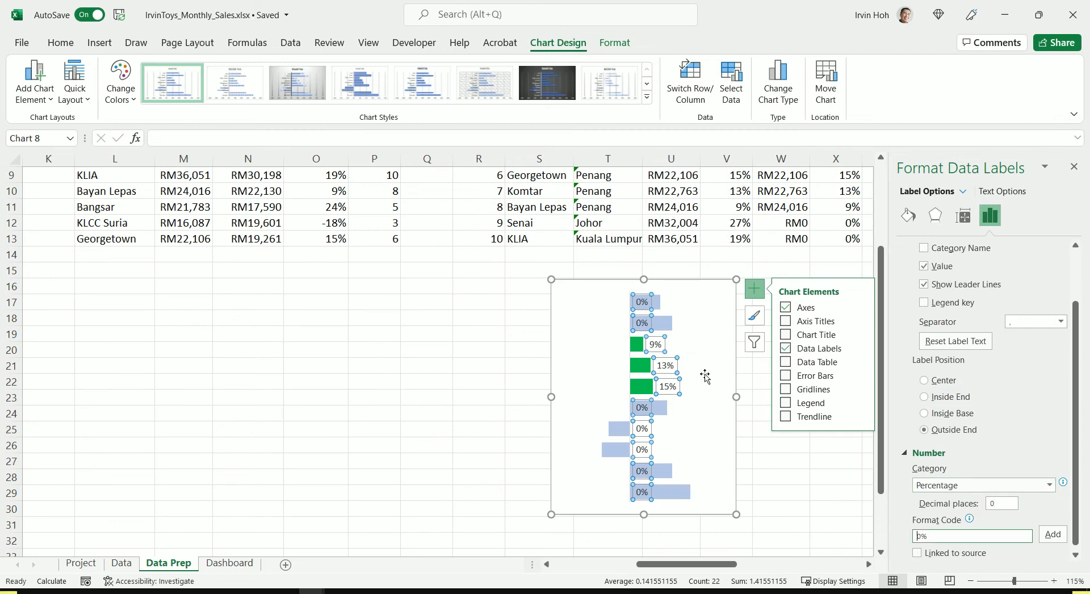
Add the custom number format code 0%;; to the Selection series data labels to hide the zero labels.
{"action": "scroll", "coordinate": [963, 494], "scroll_direction": "down", "scroll_amount": 1}
{"action": "left_click", "coordinate": [945, 529]}
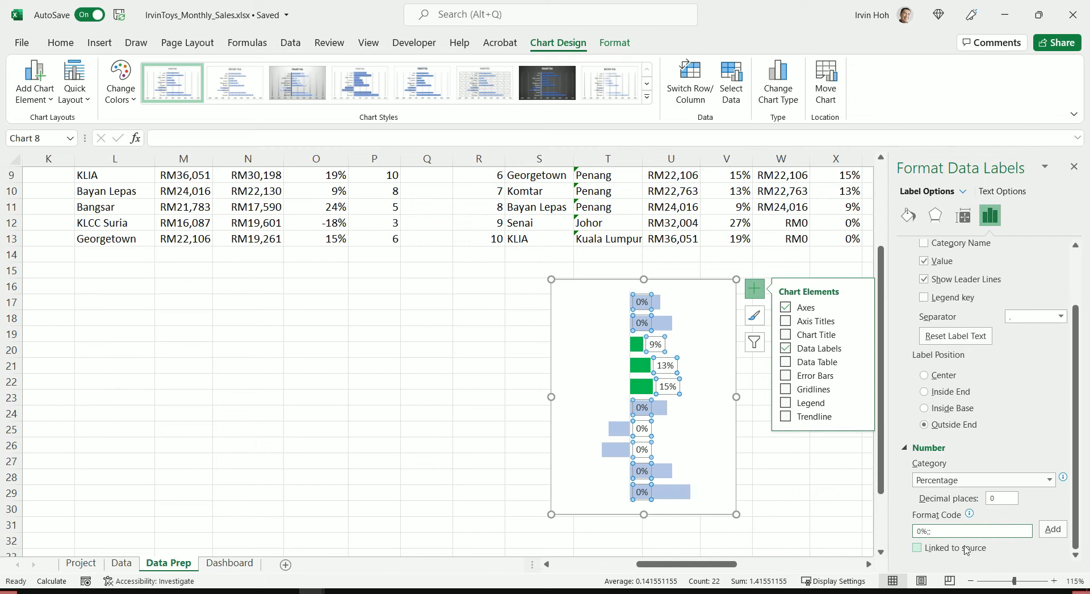
{"action": "type", "text": ";;"}
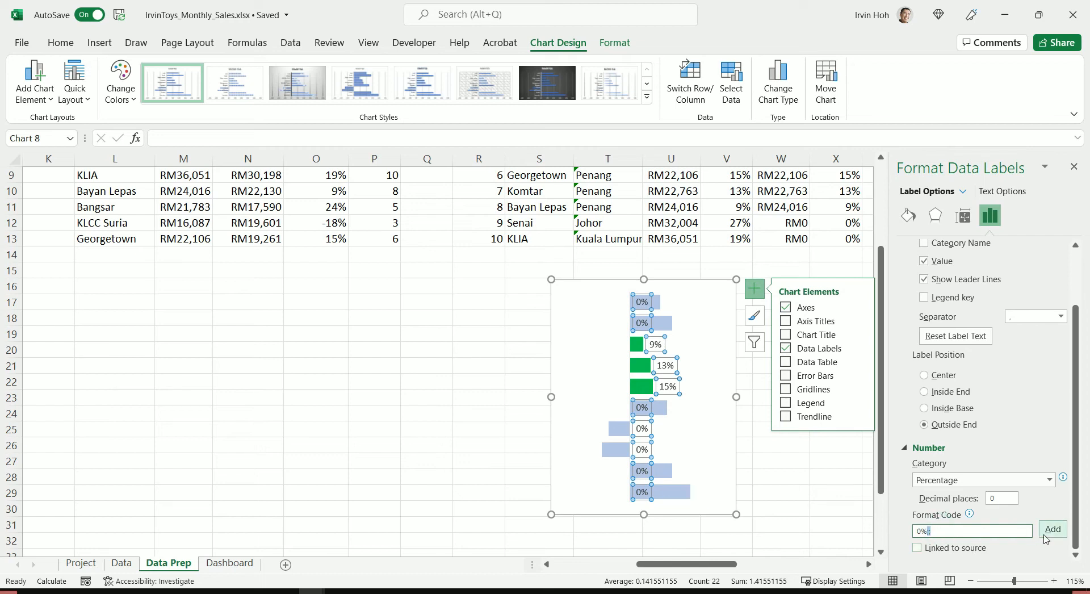
{"action": "left_click", "coordinate": [1049, 531]}
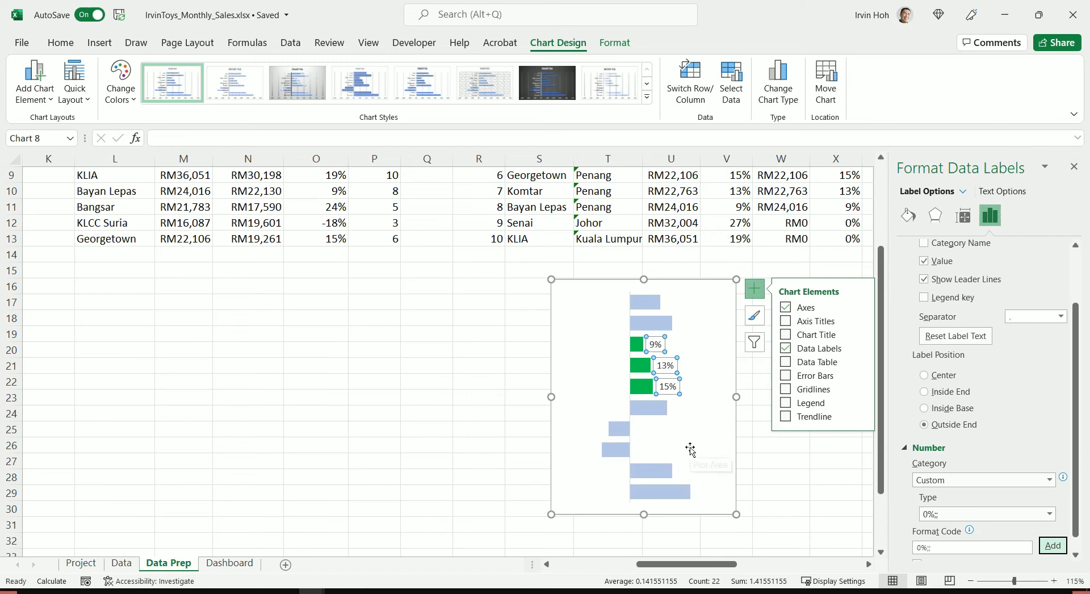
{"action": "left_click", "coordinate": [780, 498]}
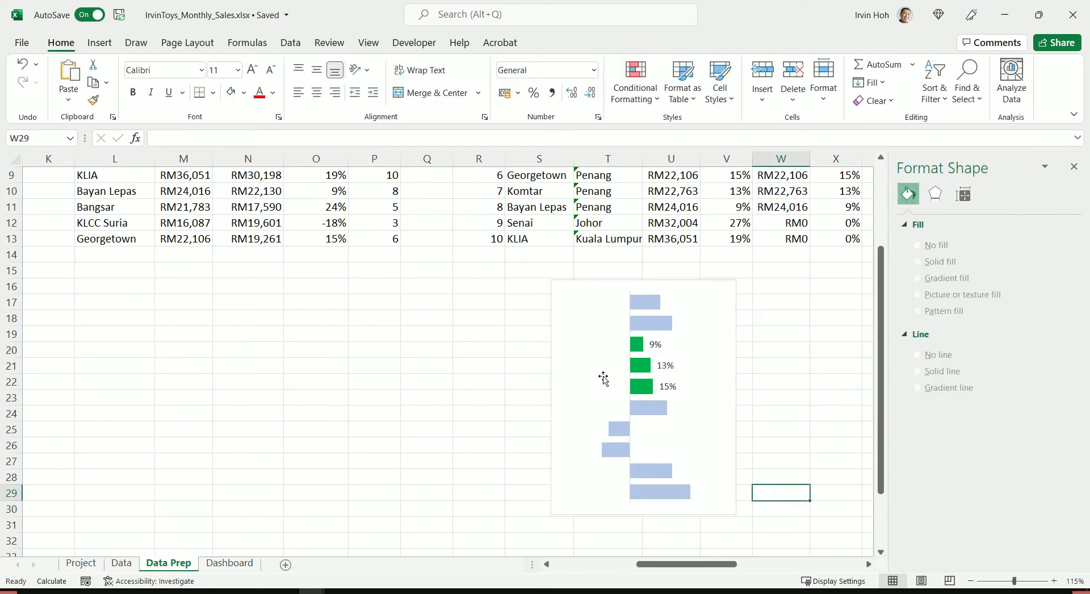
{"action": "left_click", "coordinate": [701, 289]}
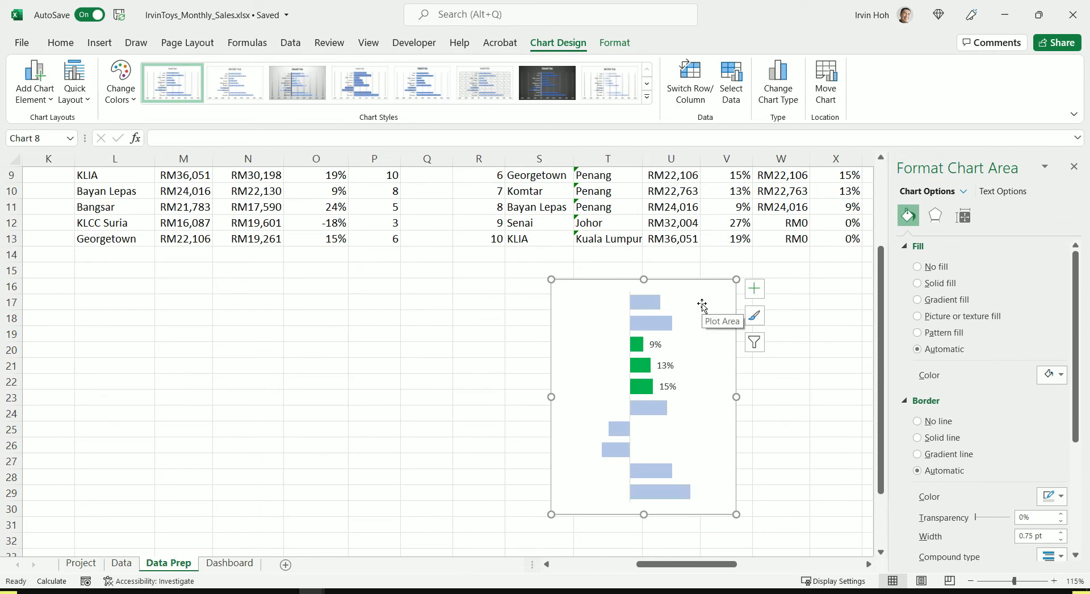
Paste the month-over-month chart onto the Dashboard sheet, placing it over the MoM by store placeholder and stretching it to the placeholder's height.
{"action": "key", "text": "Escape"}
{"action": "left_click", "coordinate": [230, 562]}
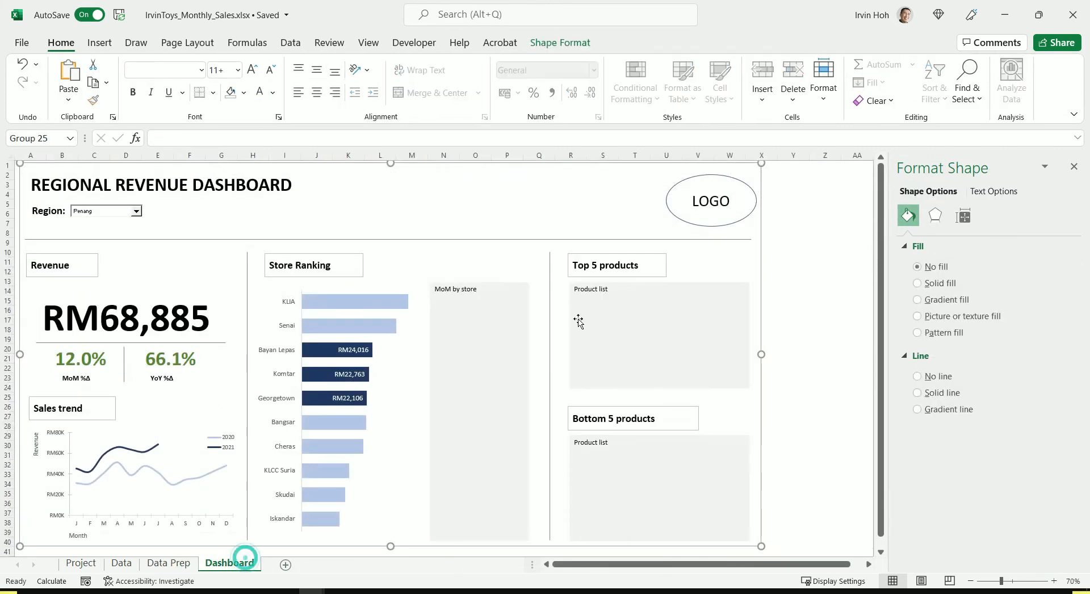
{"action": "scroll", "coordinate": [537, 332], "scroll_direction": "down", "scroll_amount": 1}
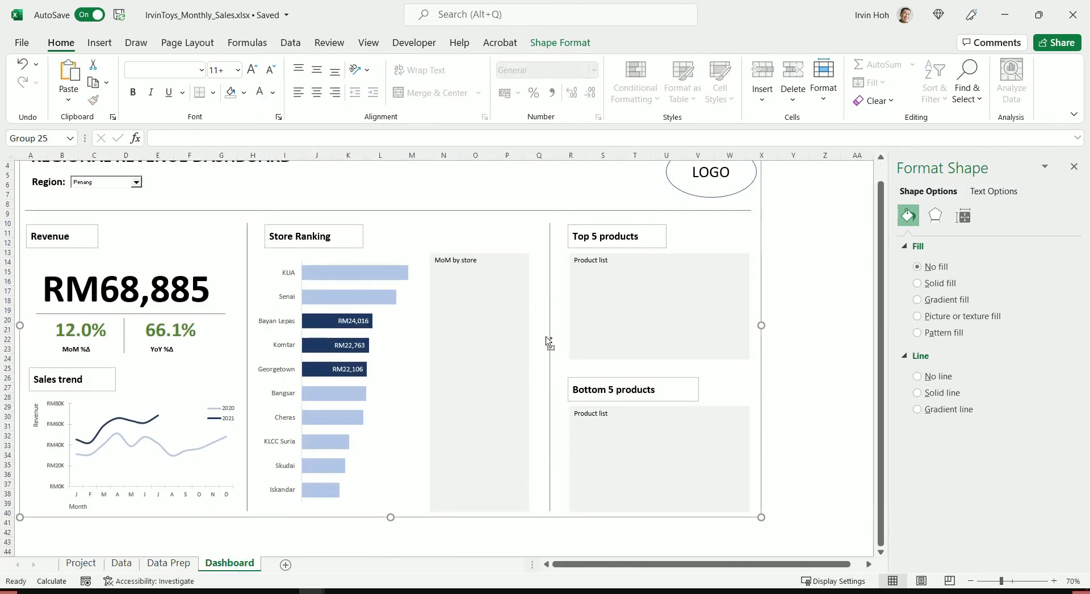
{"action": "key", "text": "ctrl+v"}
{"action": "left_click_drag", "start_coordinate": [119, 193], "coordinate": [333, 377]}
{"action": "key", "text": "ctrl+z"}
{"action": "left_click_drag", "start_coordinate": [26, 192], "coordinate": [418, 309]}
{"action": "left_click_drag", "start_coordinate": [471, 401], "coordinate": [472, 514]}
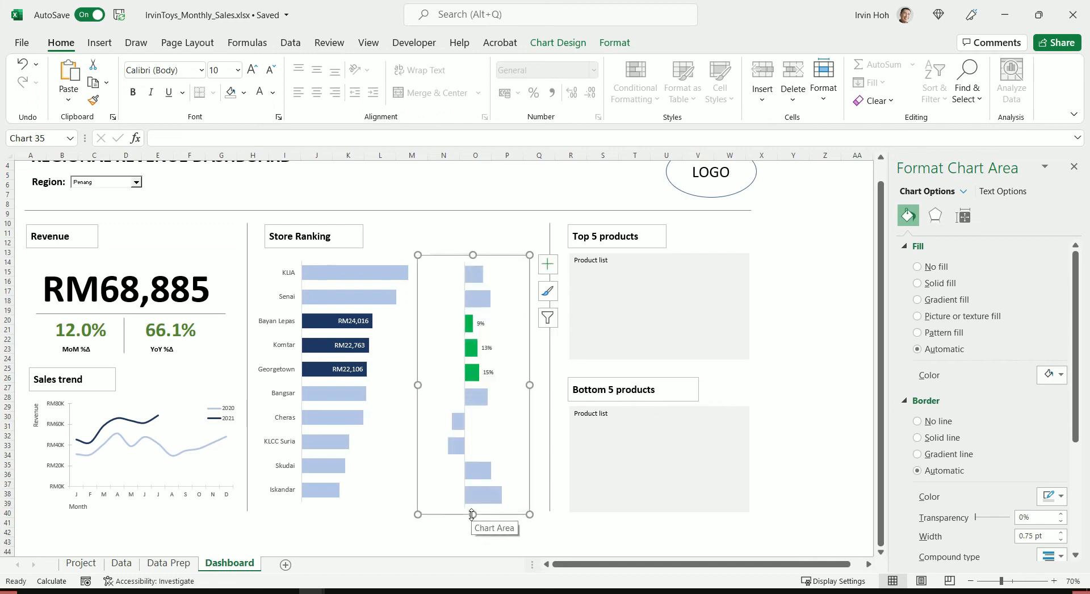
Set the height of the Store Ranking revenue chart on the dashboard to 14 cm.
{"action": "left_click", "coordinate": [344, 261]}
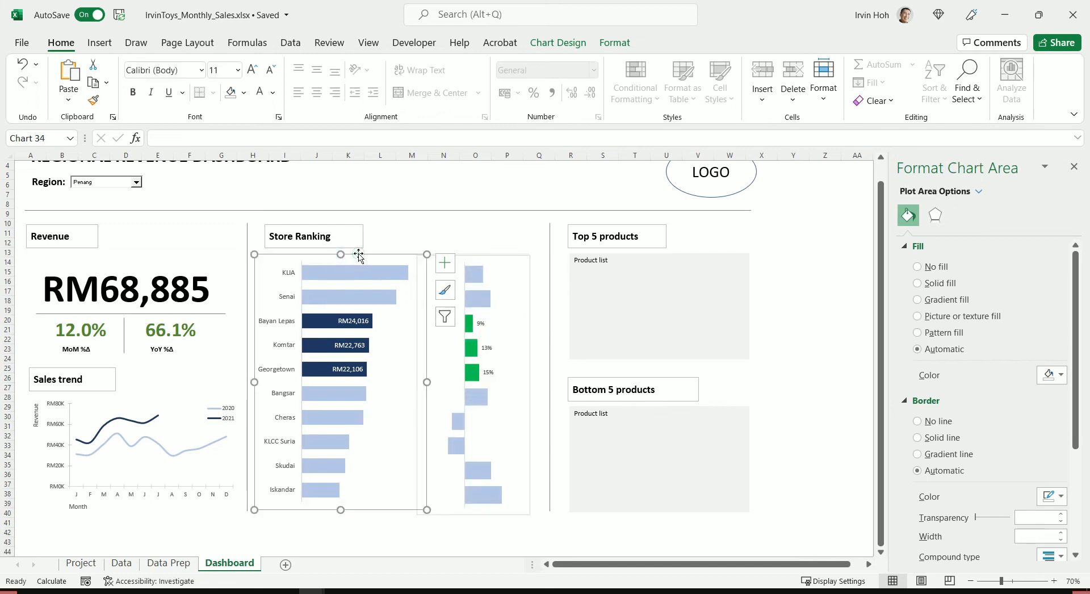
{"action": "left_click", "coordinate": [358, 253]}
{"action": "left_click", "coordinate": [616, 44]}
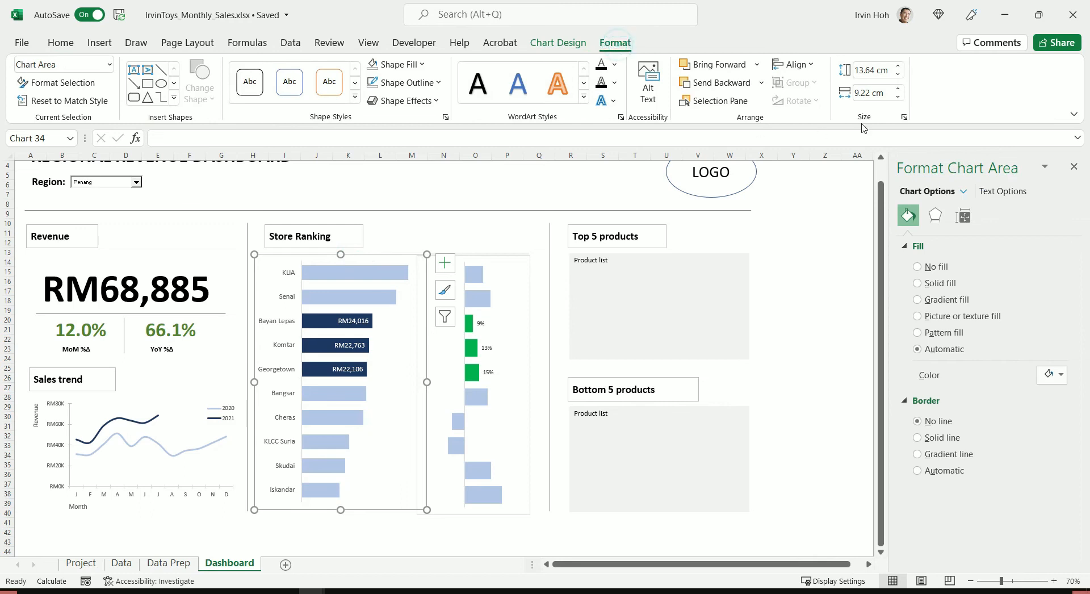
{"action": "left_click", "coordinate": [873, 70]}
{"action": "type", "text": "1"}
{"action": "type", "text": "4"}
{"action": "key", "text": "Return"}
Set the month-over-month chart's height to 14 cm and line it up with the bars of the Store Ranking chart.
{"action": "left_click", "coordinate": [498, 256]}
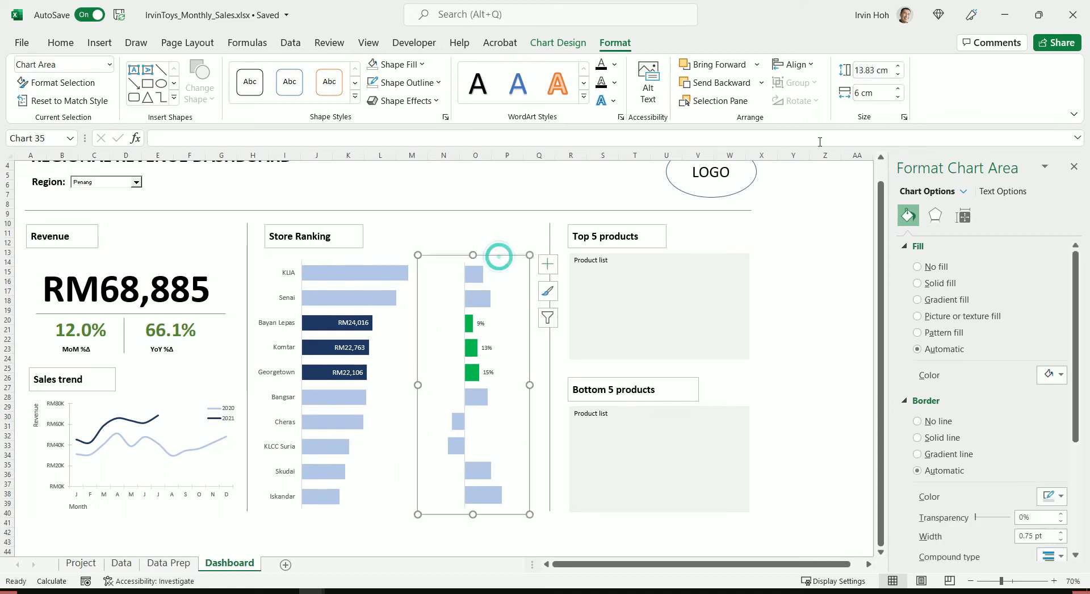
{"action": "left_click", "coordinate": [874, 70]}
{"action": "type", "text": "14"}
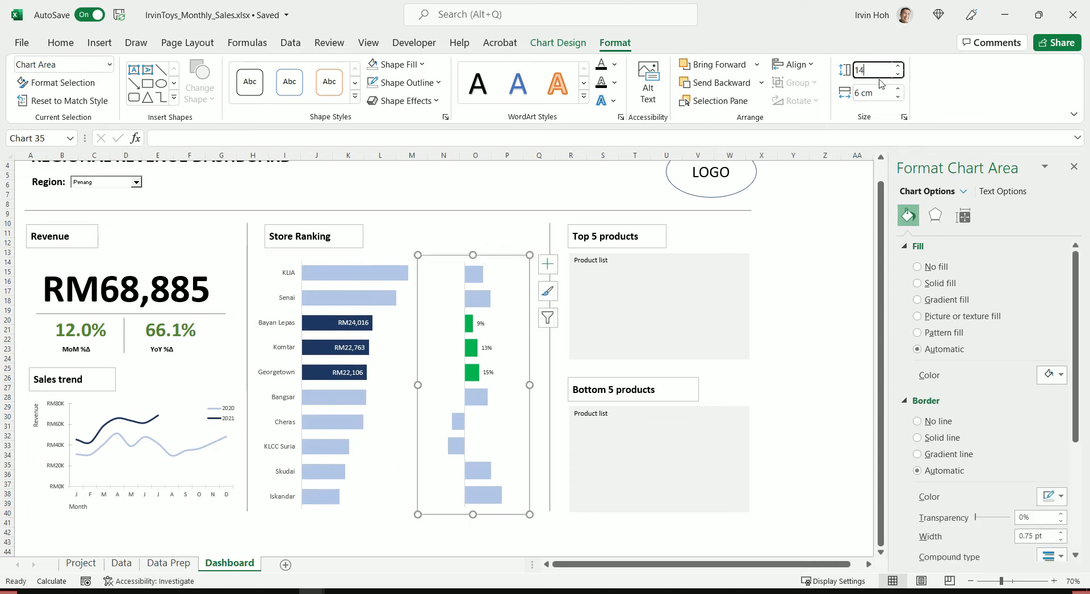
{"action": "key", "text": "Tab"}
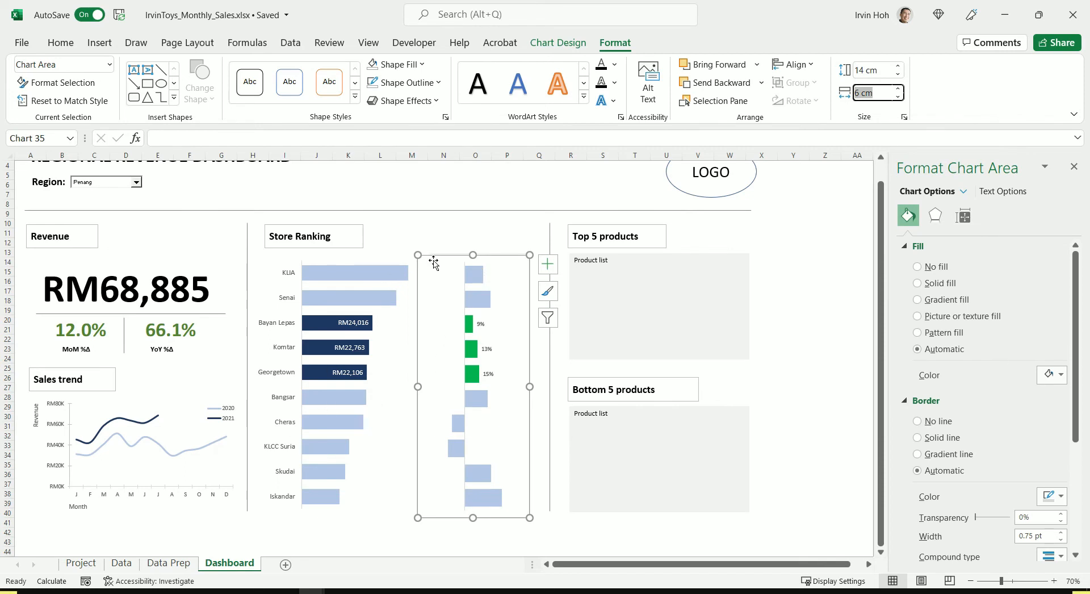
{"action": "left_click_drag", "start_coordinate": [494, 255], "coordinate": [485, 253]}
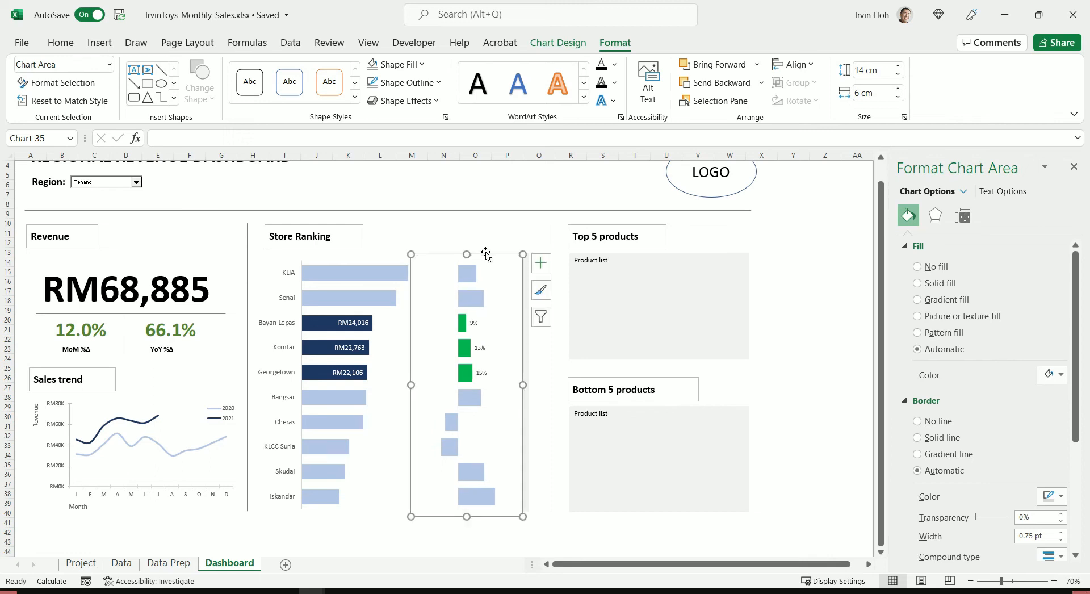
Remove the outline and fill from the month-over-month chart area.
{"action": "left_click", "coordinate": [436, 84]}
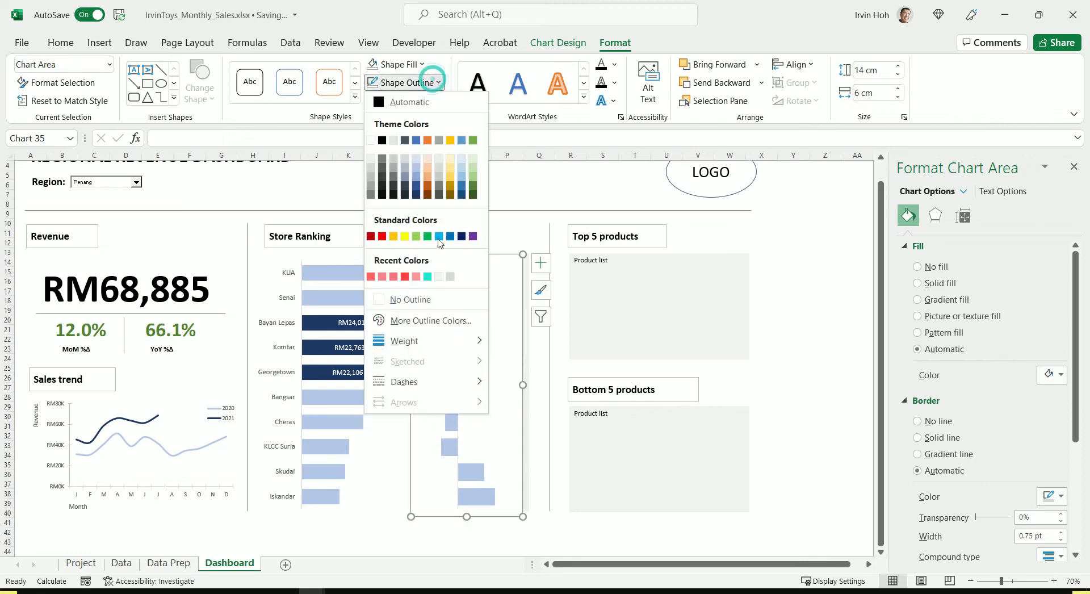
{"action": "left_click", "coordinate": [443, 299]}
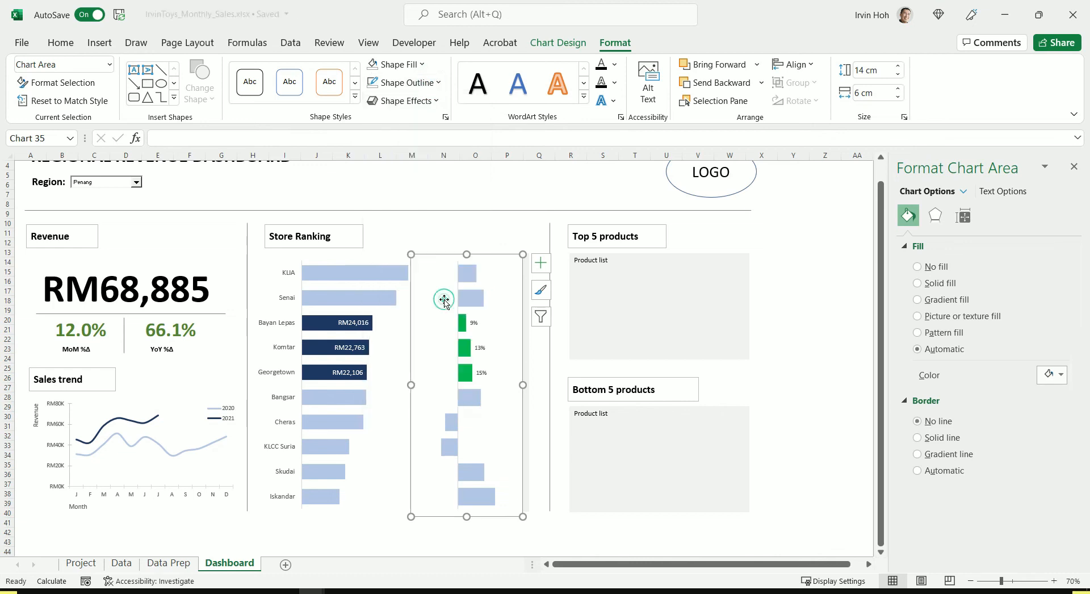
{"action": "left_click", "coordinate": [421, 65]}
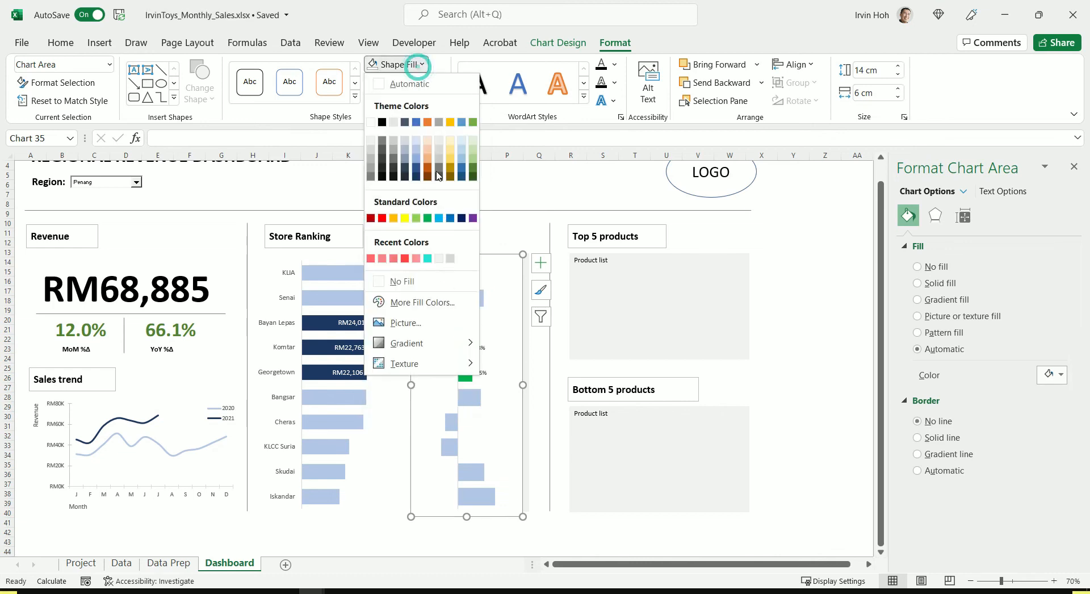
{"action": "left_click", "coordinate": [453, 284]}
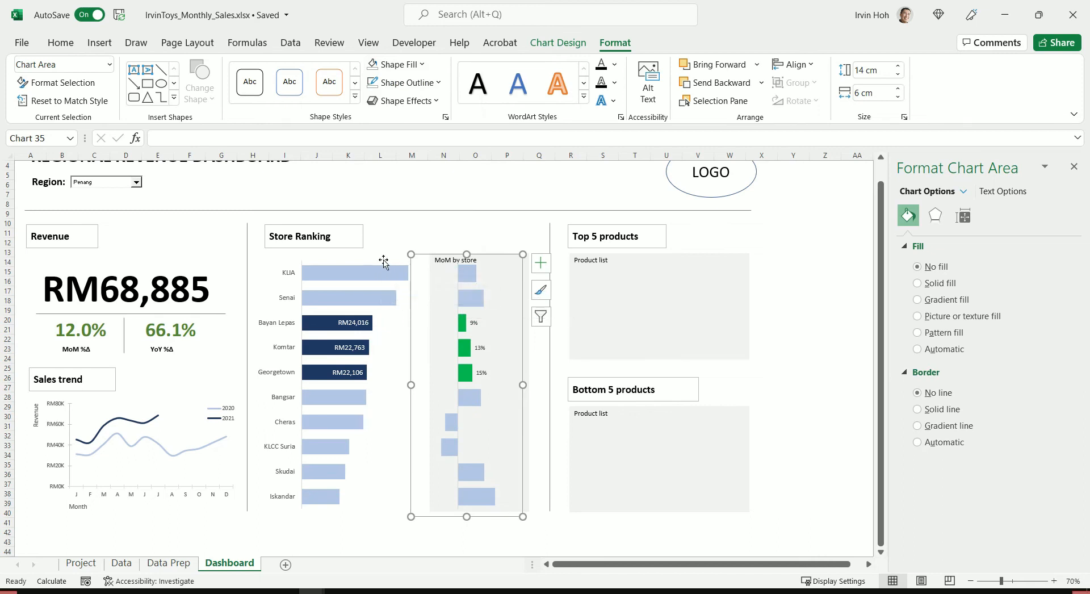
Delete the grey MoM by store placeholder rectangle behind the month-over-month chart.
{"action": "left_click", "coordinate": [526, 346]}
{"action": "left_click", "coordinate": [526, 347]}
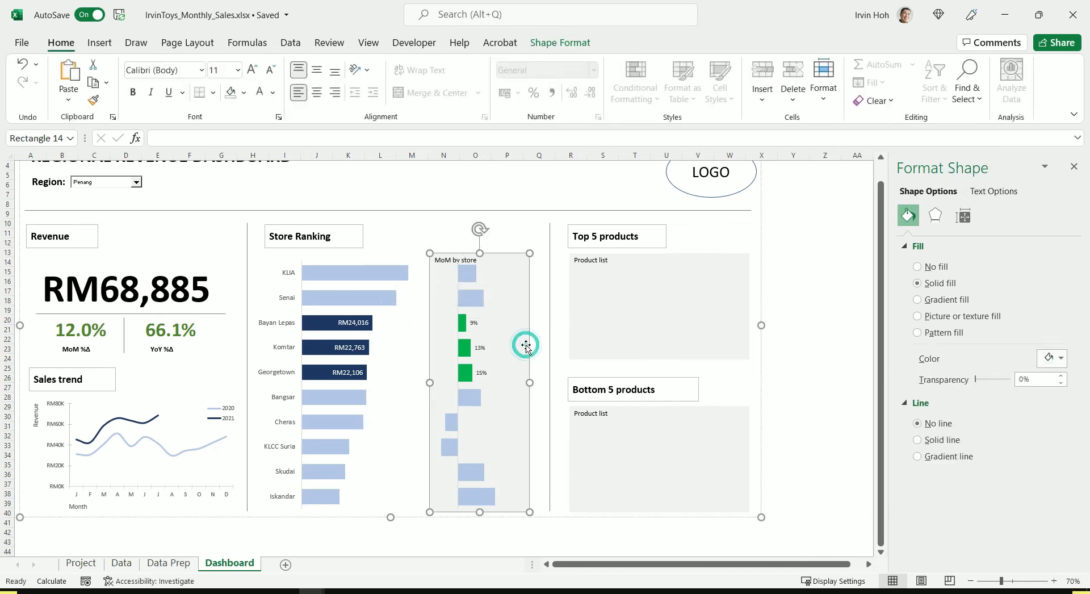
{"action": "key", "text": "Delete"}
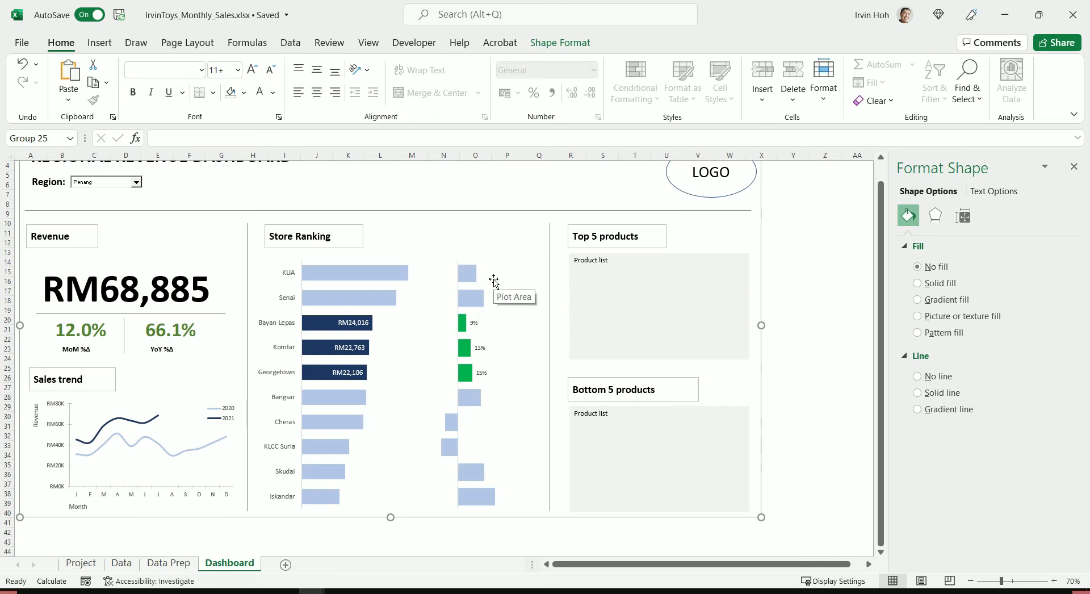
{"action": "left_click", "coordinate": [358, 482]}
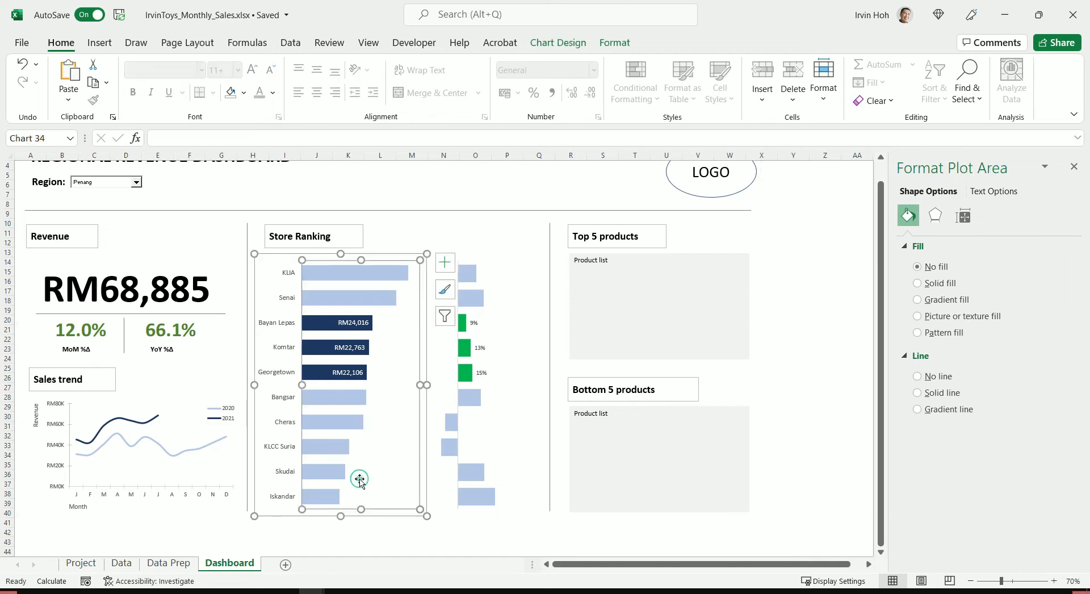
Copy the MoM %Δ label beneath the Store Ranking chart, change its text to Revenue, and duplicate it beneath the month-over-month chart.
{"action": "left_click", "coordinate": [85, 348]}
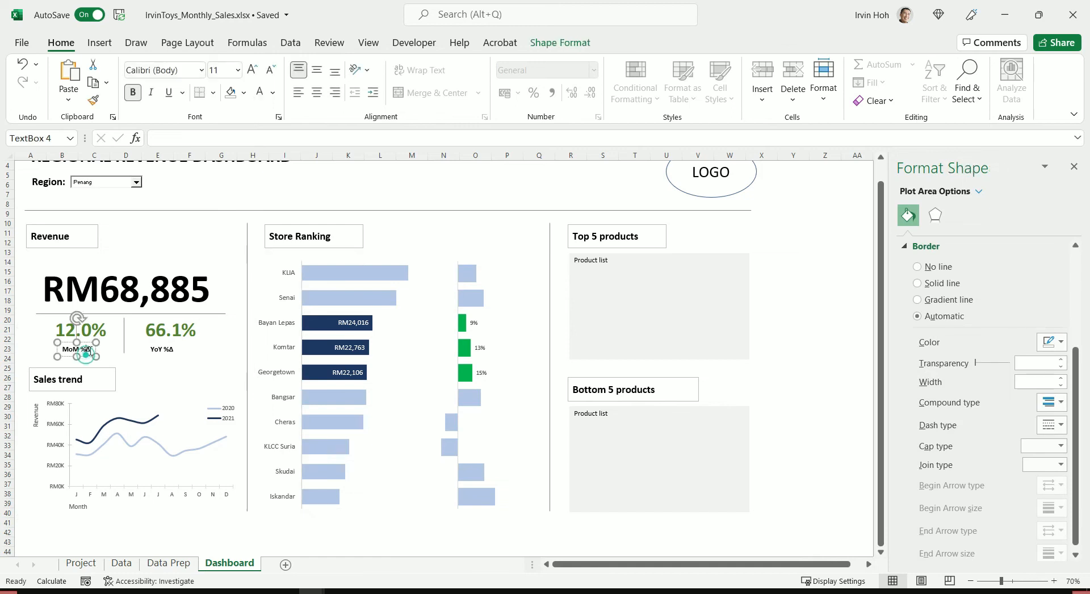
{"action": "left_click_drag", "start_coordinate": [87, 344], "coordinate": [328, 521]}
{"action": "triple_click", "coordinate": [318, 522]}
{"action": "type", "text": "Revenue"}
{"action": "left_click", "coordinate": [323, 513]}
{"action": "left_click", "coordinate": [319, 516]}
{"action": "left_click_drag", "start_coordinate": [329, 533], "coordinate": [468, 543]}
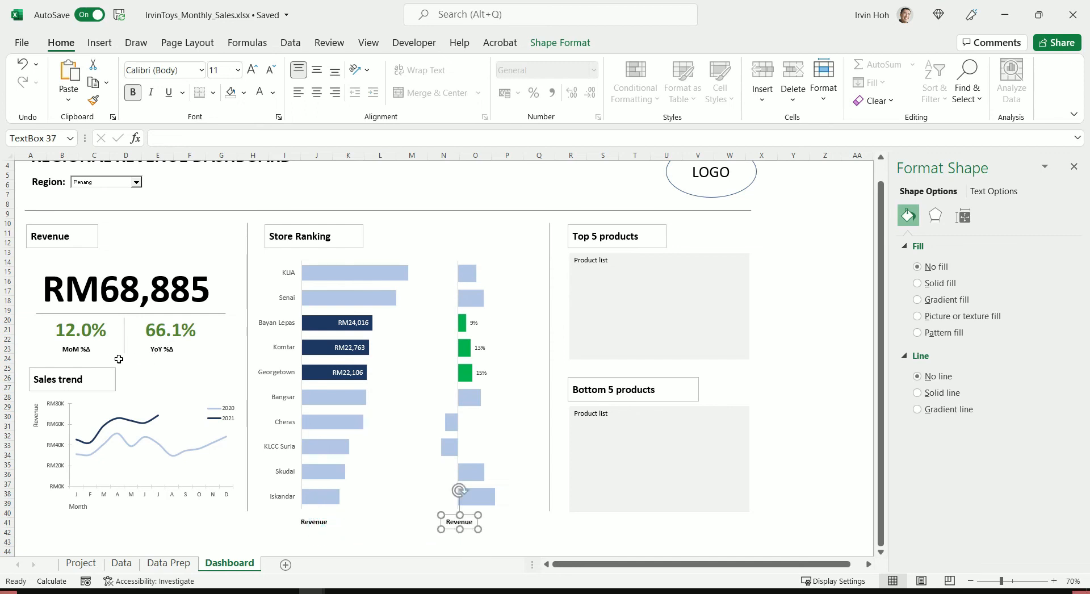
Replace the text of the duplicated label beneath the month-over-month chart with MoM %Δ, copied from the revenue section's label.
{"action": "left_click", "coordinate": [77, 349]}
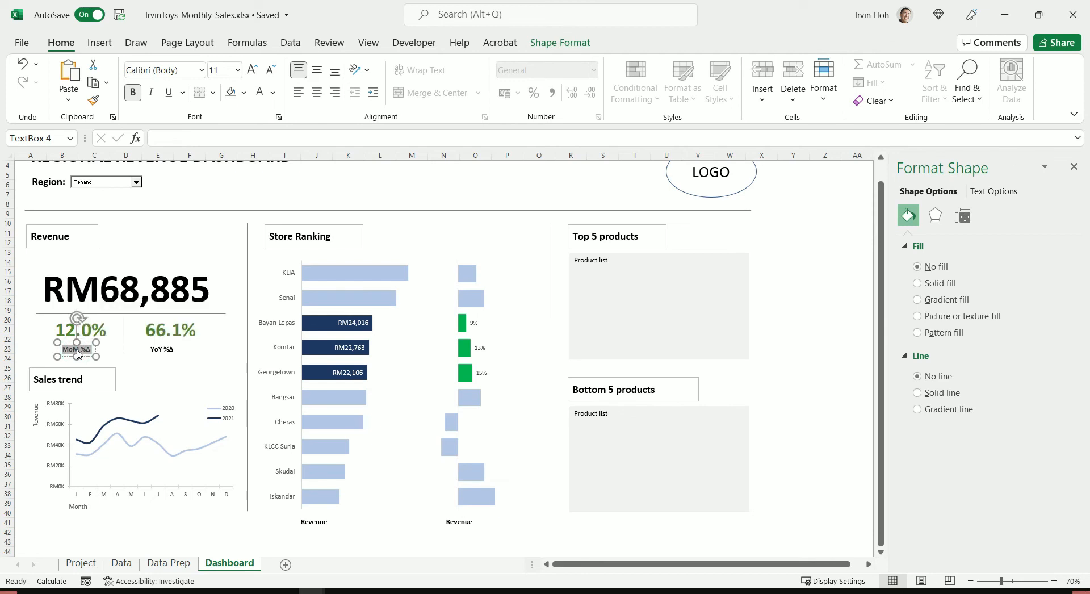
{"action": "left_click", "coordinate": [459, 521]}
{"action": "key", "text": "ctrl+v"}
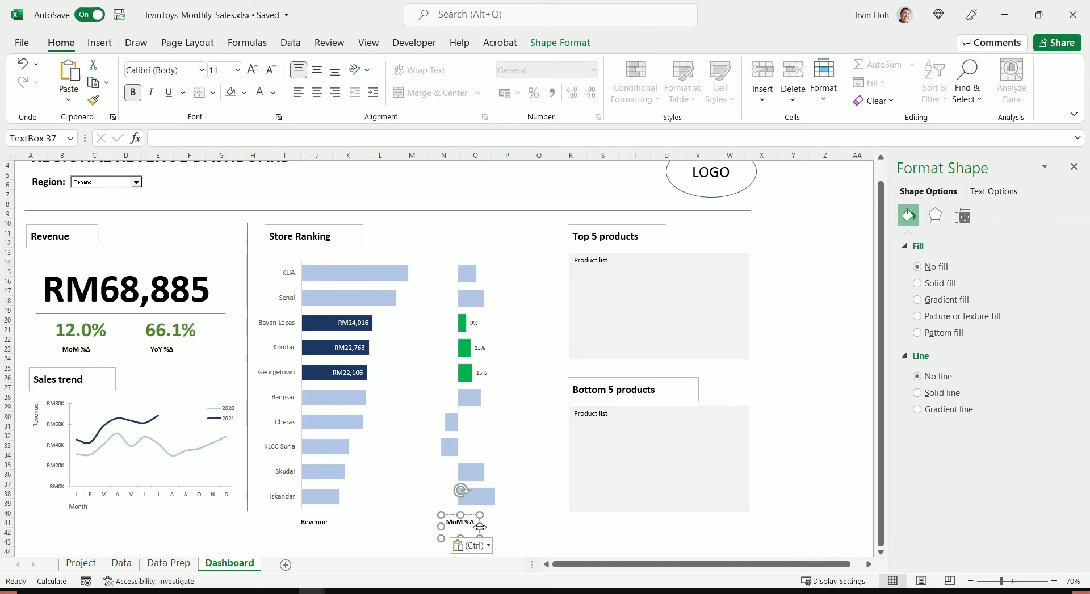
{"action": "left_click", "coordinate": [500, 526]}
{"action": "left_click", "coordinate": [466, 522]}
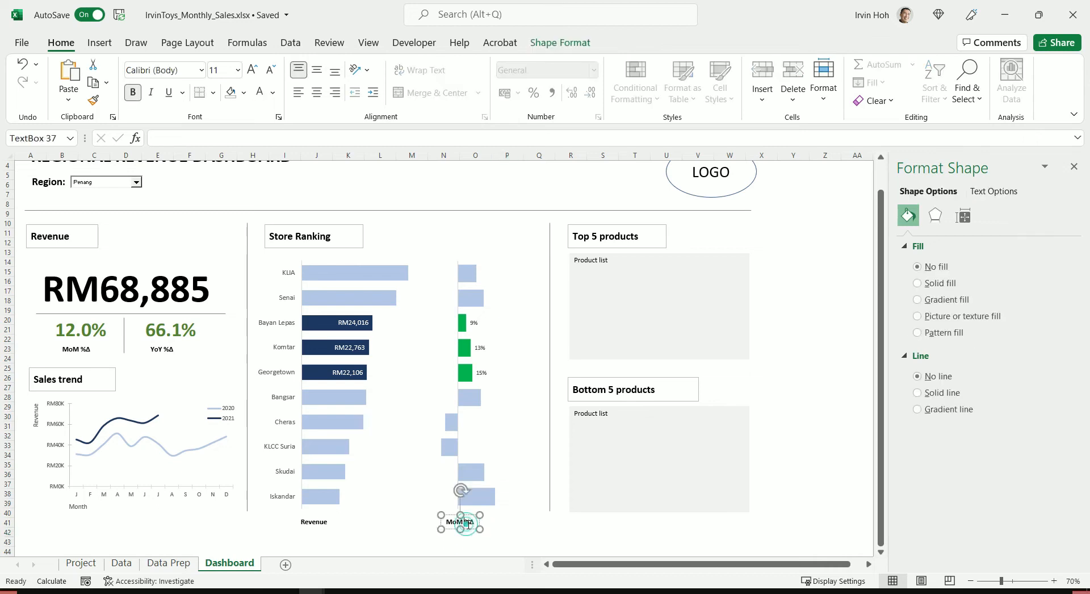
Move the Revenue and MoM %Δ labels above their charts and shift both charts slightly down beneath them.
{"action": "left_click", "coordinate": [316, 520], "text": "shift"}
{"action": "left_click_drag", "start_coordinate": [322, 517], "coordinate": [347, 250]}
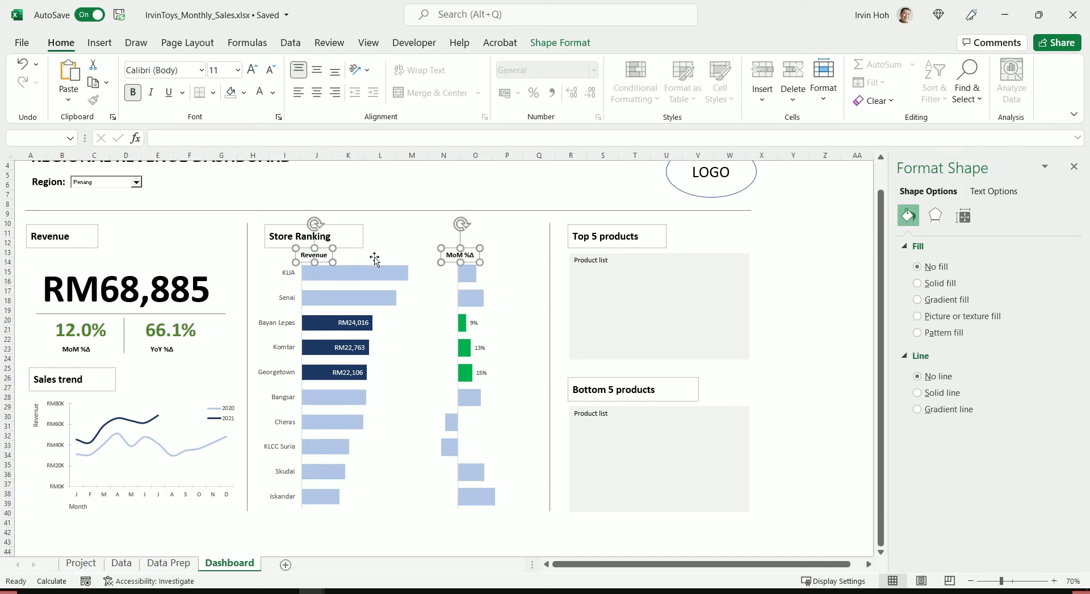
{"action": "left_click", "coordinate": [377, 255]}
{"action": "left_click", "coordinate": [475, 353], "text": "ctrl"}
{"action": "left_click_drag", "start_coordinate": [499, 254], "coordinate": [500, 261]}
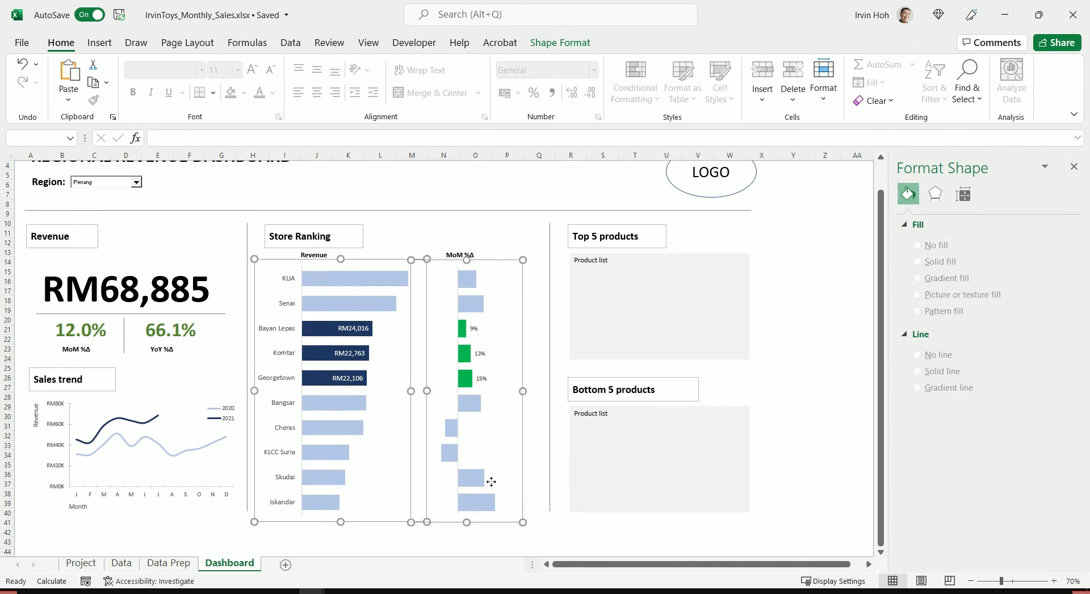
{"action": "left_click", "coordinate": [463, 541]}
Switch the dashboard region to Johor and then to Kuala Lumpur to check the highlighted bars.
{"action": "left_click", "coordinate": [136, 183]}
{"action": "left_click", "coordinate": [136, 192]}
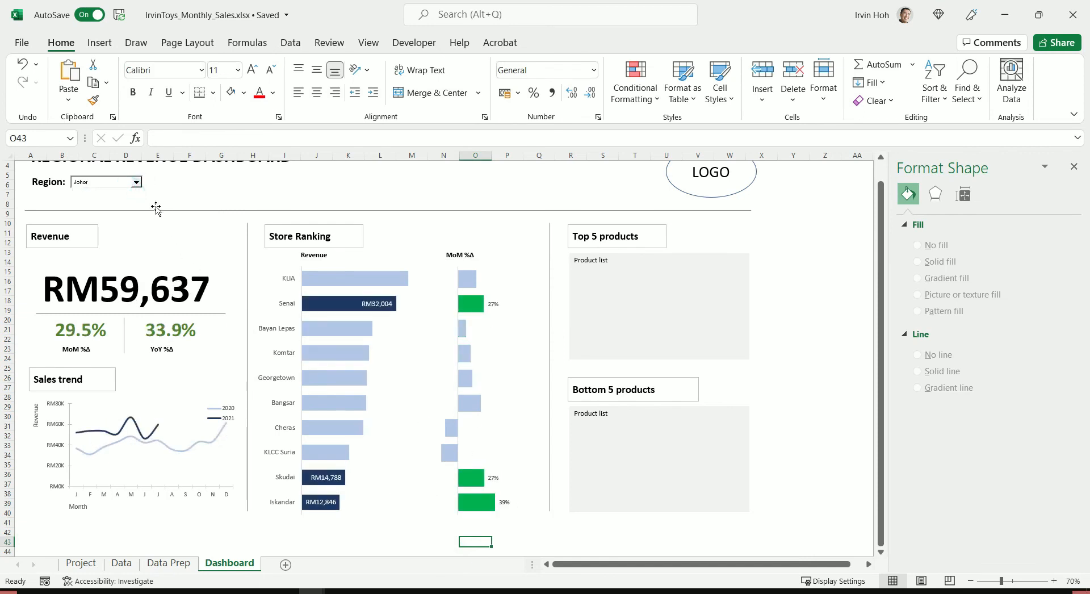
{"action": "left_click", "coordinate": [136, 182]}
{"action": "left_click", "coordinate": [104, 206]}
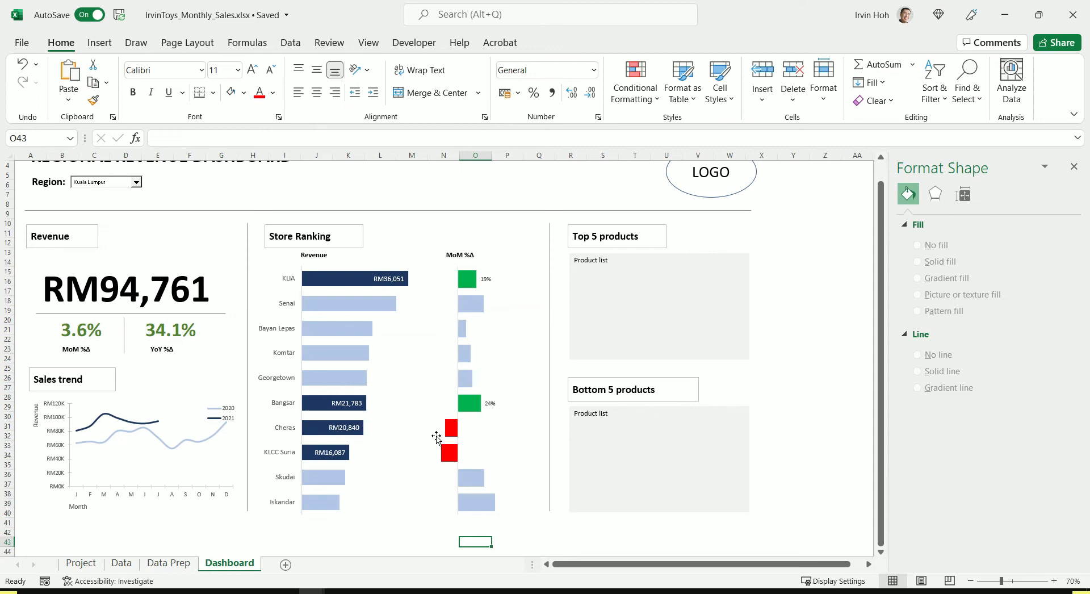
Add the custom number format code 0%;0%; to the month-over-month chart's data labels.
{"action": "left_click", "coordinate": [494, 404]}
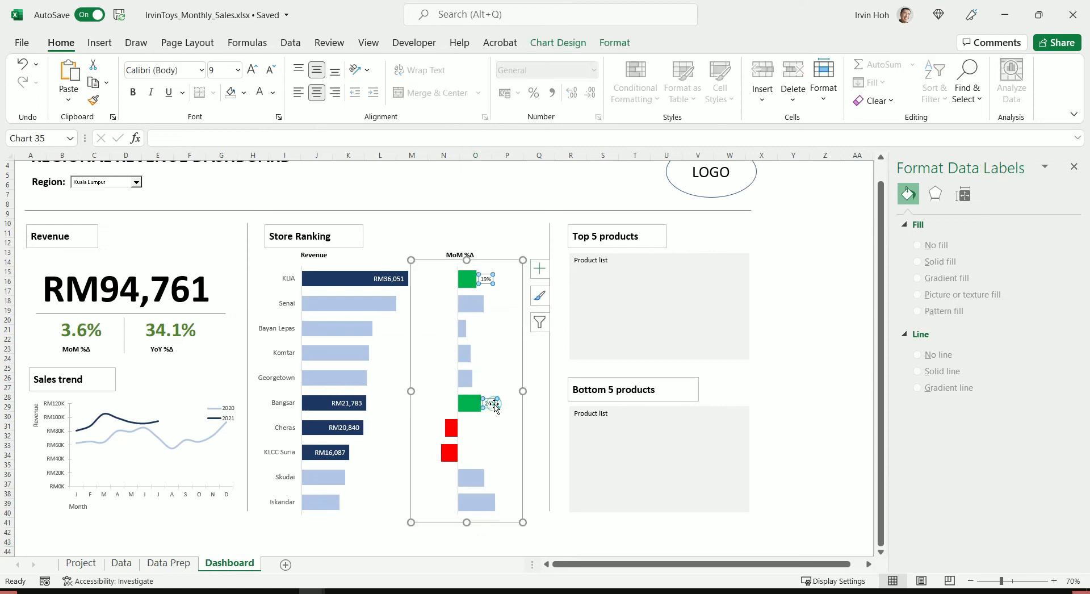
{"action": "right_click", "coordinate": [496, 404]}
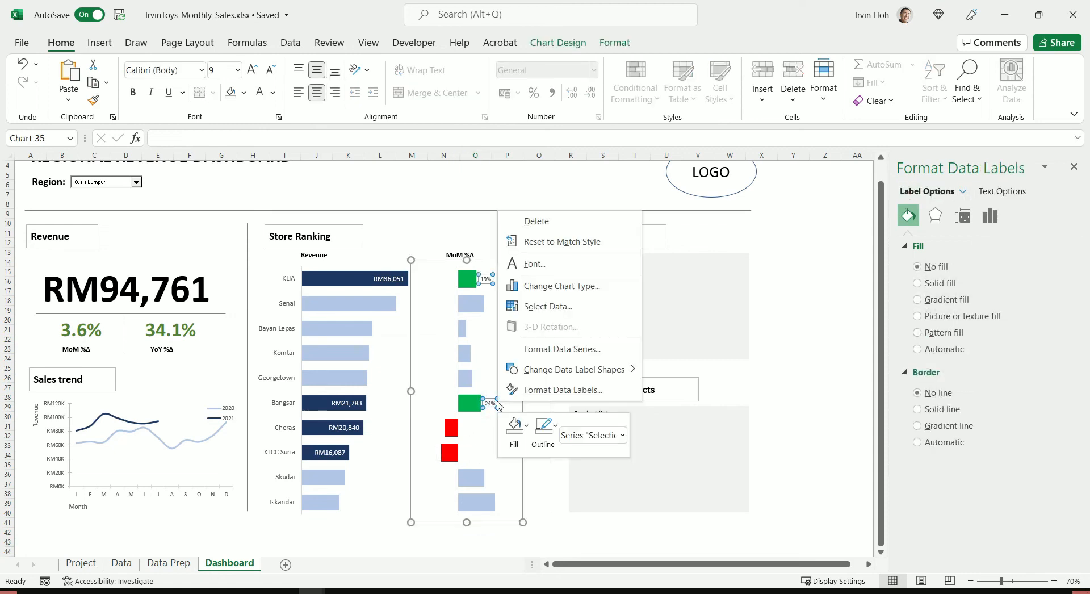
{"action": "left_click", "coordinate": [538, 391]}
{"action": "left_click", "coordinate": [963, 526]}
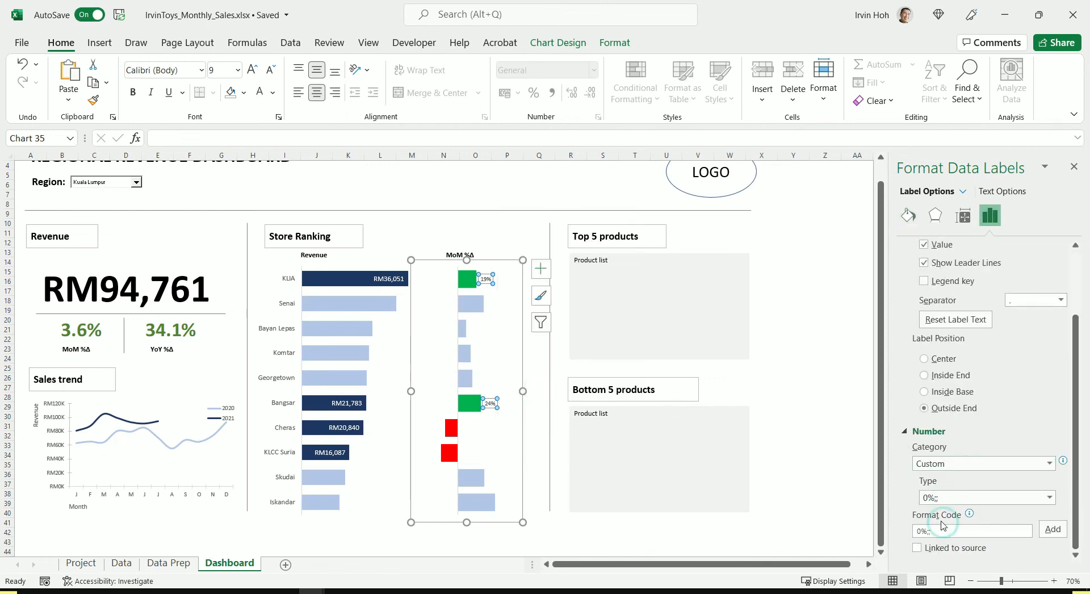
{"action": "left_click", "coordinate": [938, 533]}
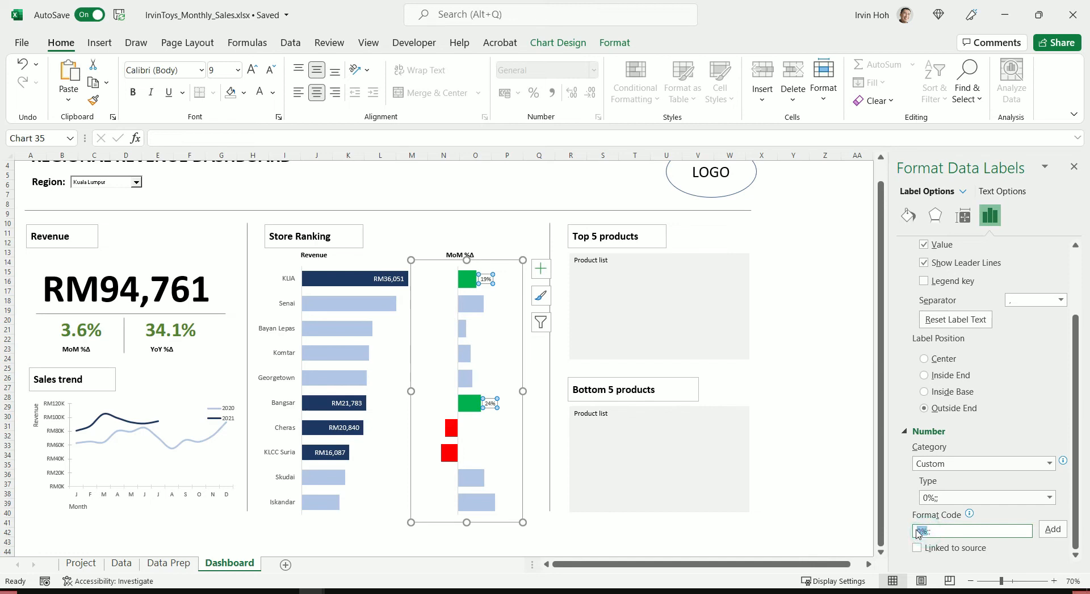
{"action": "left_click", "coordinate": [927, 530]}
{"action": "left_click_drag", "start_coordinate": [927, 533], "coordinate": [907, 536]}
{"action": "left_click", "coordinate": [1049, 532]}
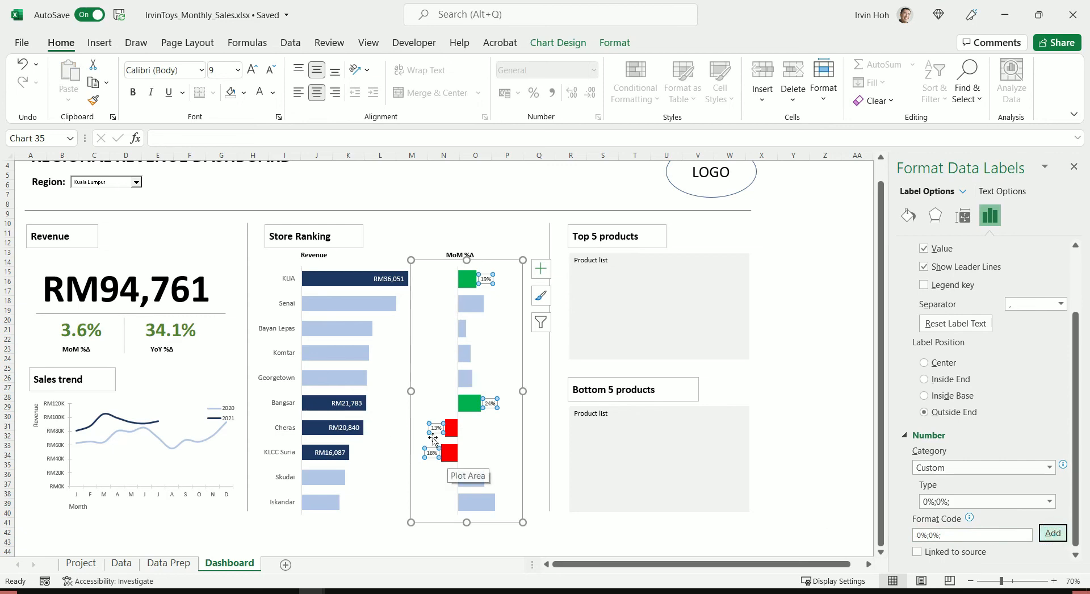
Add the custom number format code 0%;-0%; to the month-over-month chart's data labels so negative values carry a minus sign.
{"action": "left_click", "coordinate": [464, 433]}
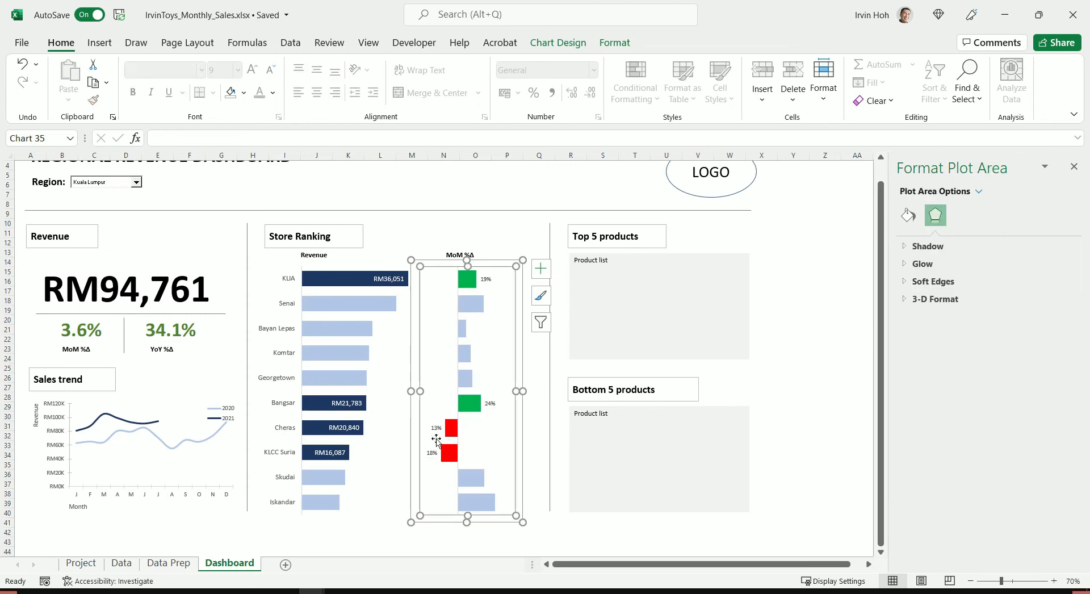
{"action": "left_click", "coordinate": [437, 430]}
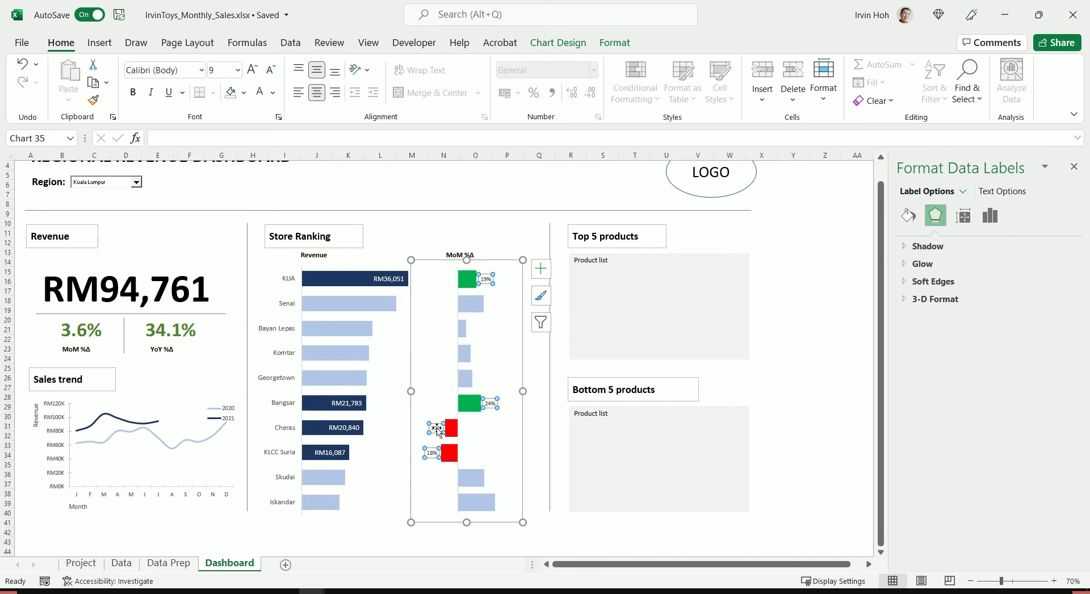
{"action": "right_click", "coordinate": [439, 430]}
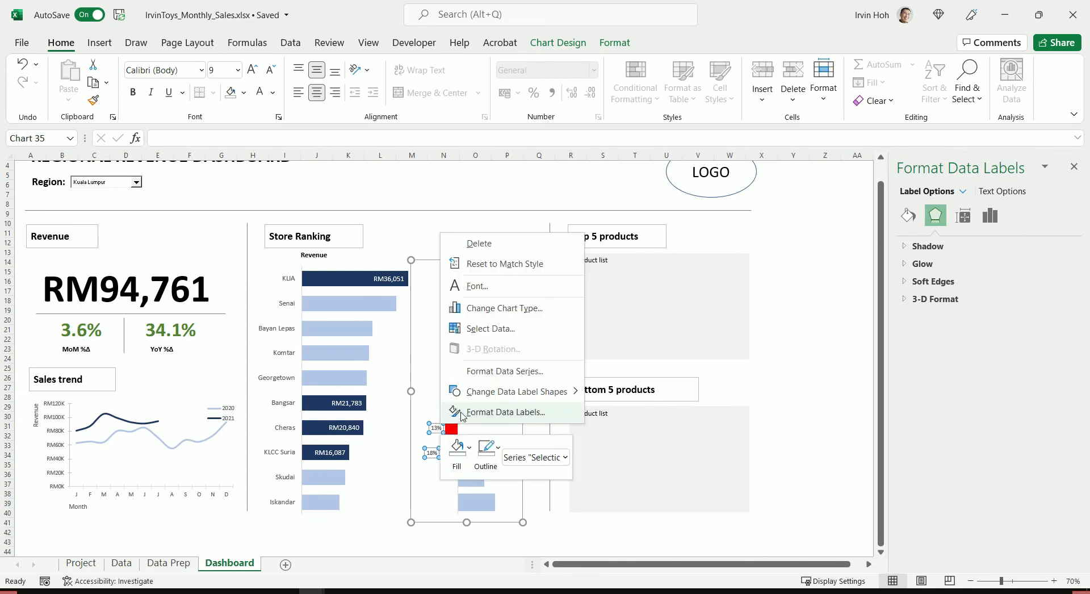
{"action": "left_click", "coordinate": [505, 412]}
{"action": "left_click", "coordinate": [931, 516]}
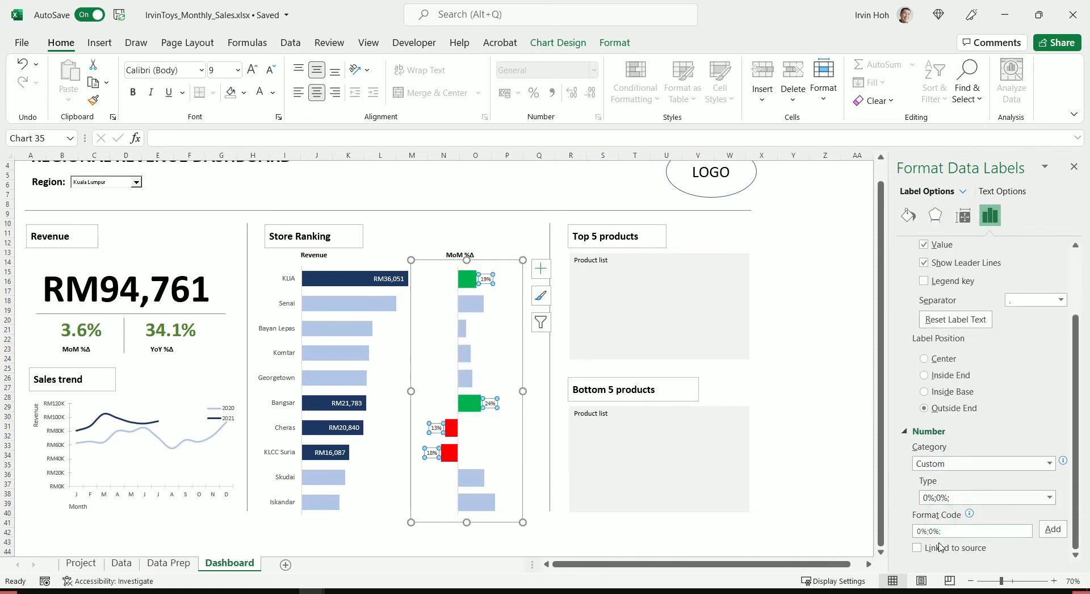
{"action": "left_click", "coordinate": [930, 531]}
{"action": "left_click", "coordinate": [1053, 529]}
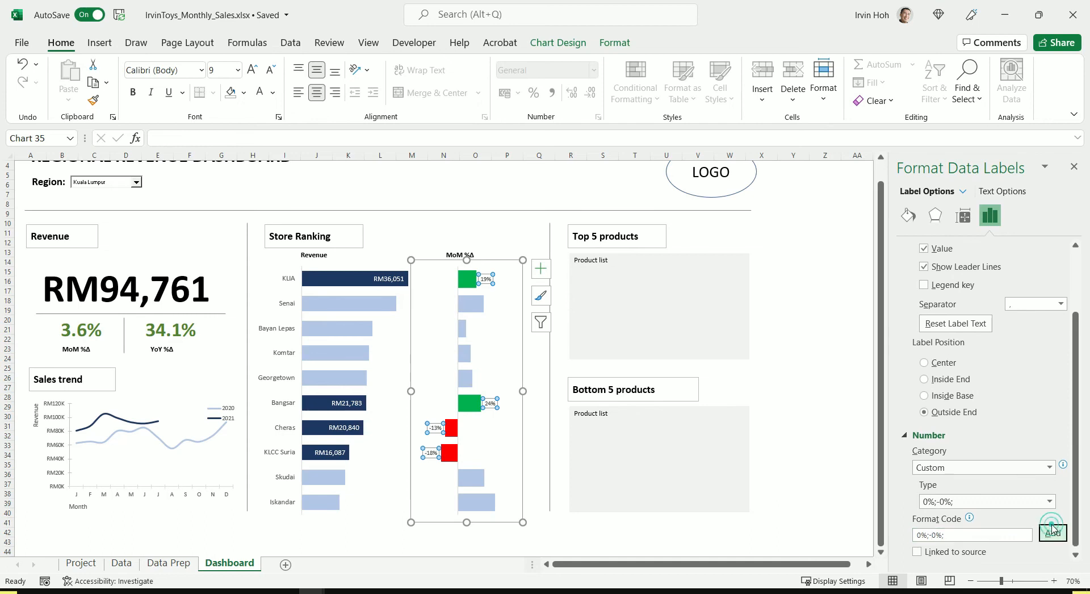
Increase the month-over-month chart's font size to 11 and shift the chart slightly left beneath its MoM %Δ label.
{"action": "left_click", "coordinate": [538, 510]}
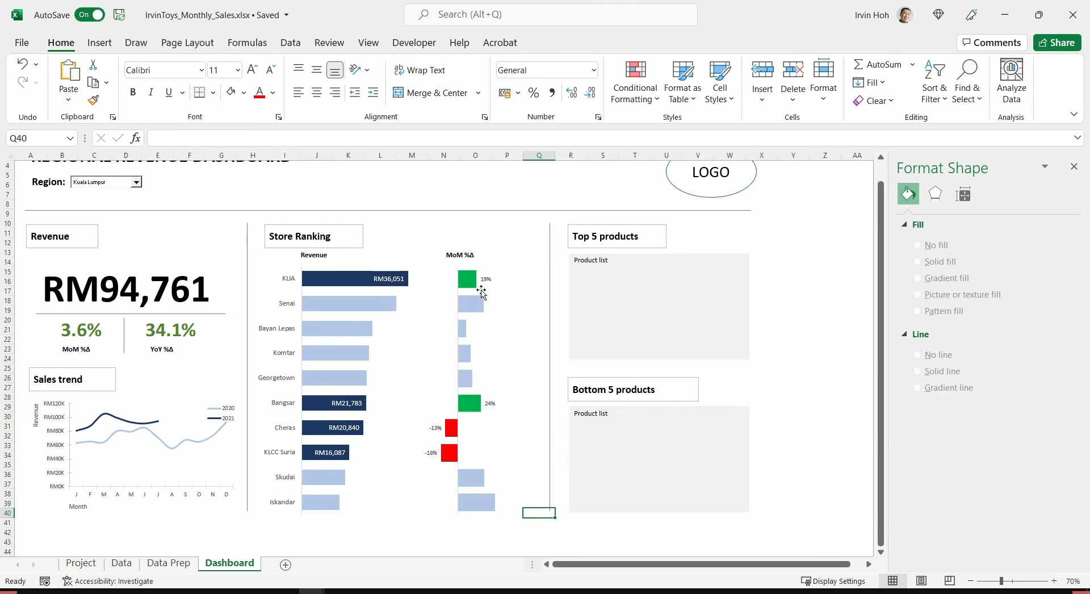
{"action": "left_click", "coordinate": [291, 281]}
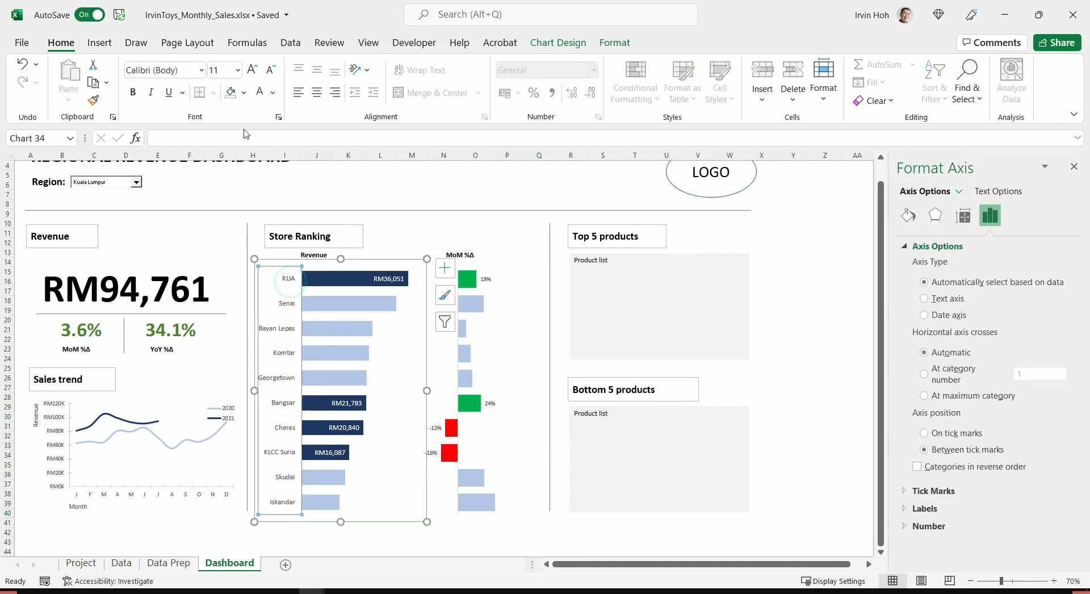
{"action": "left_click", "coordinate": [485, 286]}
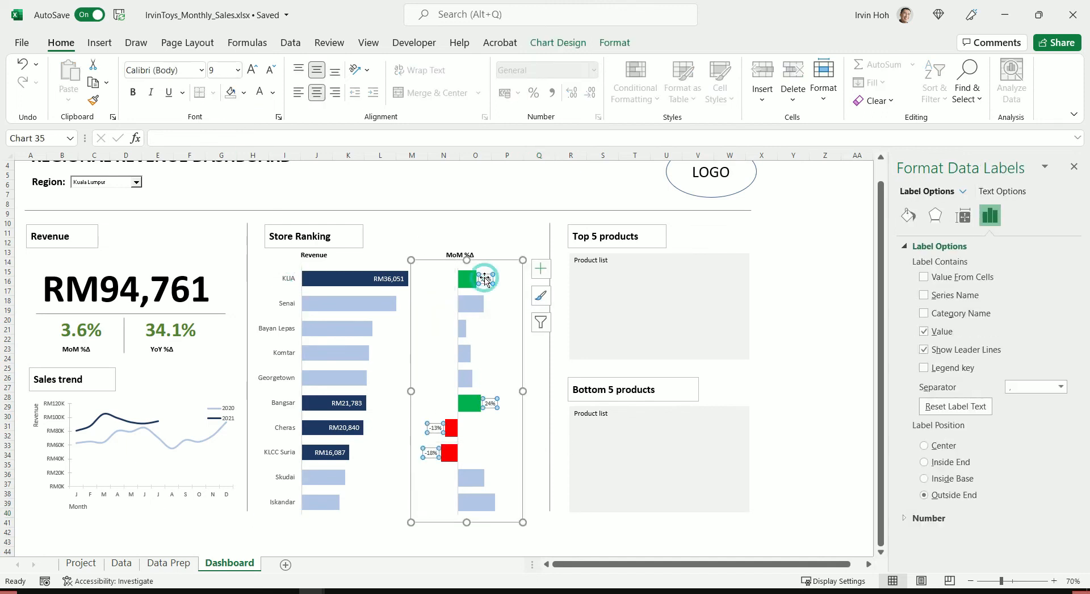
{"action": "left_click", "coordinate": [495, 261]}
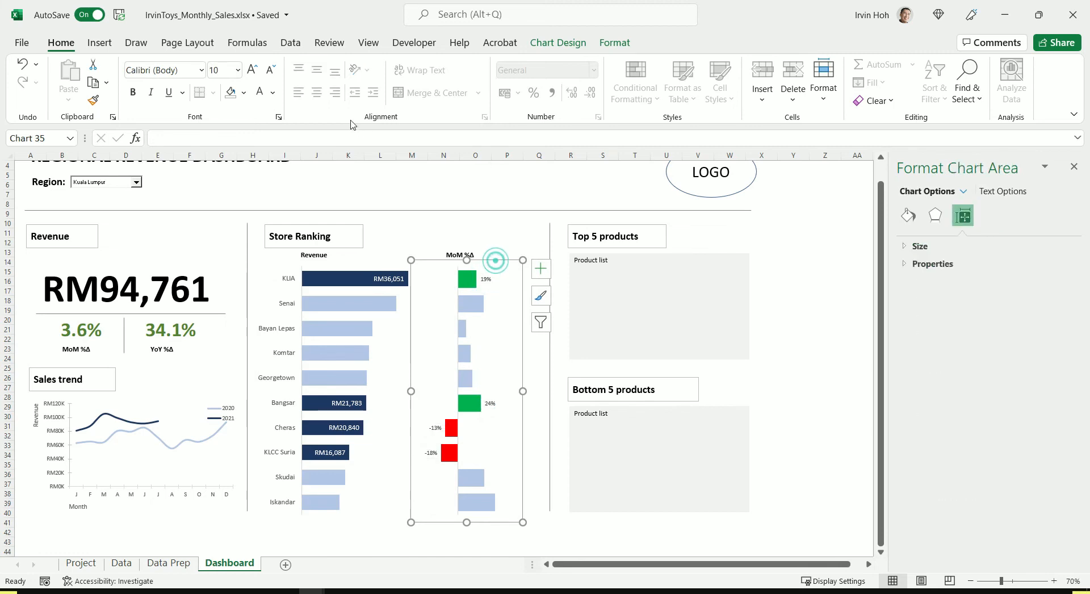
{"action": "left_click", "coordinate": [253, 70]}
{"action": "left_click", "coordinate": [252, 69]}
{"action": "left_click", "coordinate": [253, 69]}
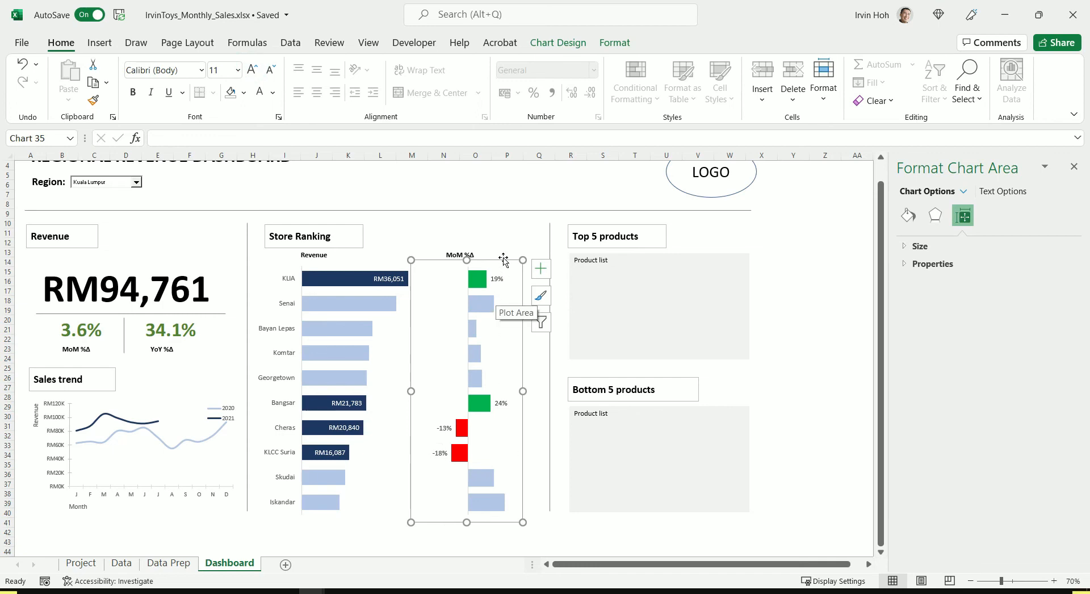
{"action": "left_click_drag", "start_coordinate": [499, 250], "coordinate": [493, 255]}
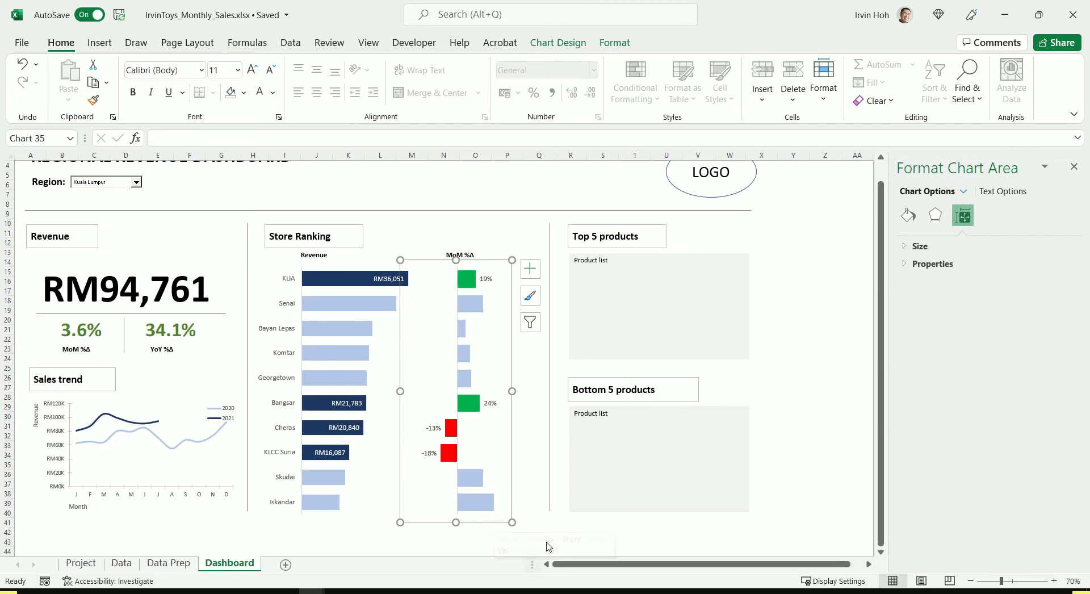
{"action": "left_click", "coordinate": [546, 542]}
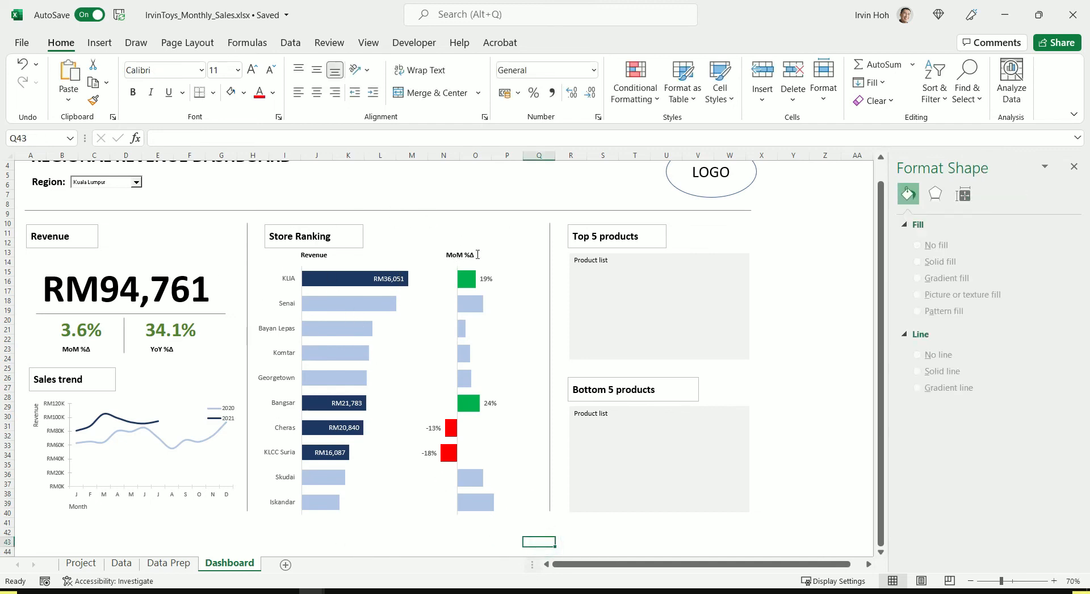
Switch the dashboard region to Penang and then to Johor to check the highlighted bars and their labels.
{"action": "left_click", "coordinate": [137, 181]}
{"action": "left_click", "coordinate": [126, 205]}
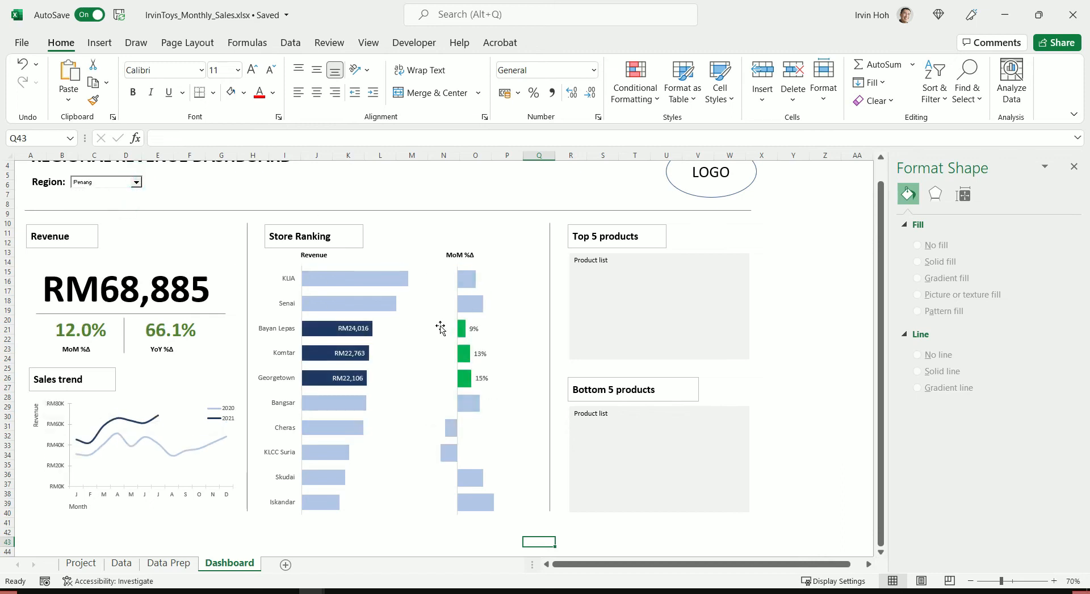
{"action": "left_click", "coordinate": [136, 181]}
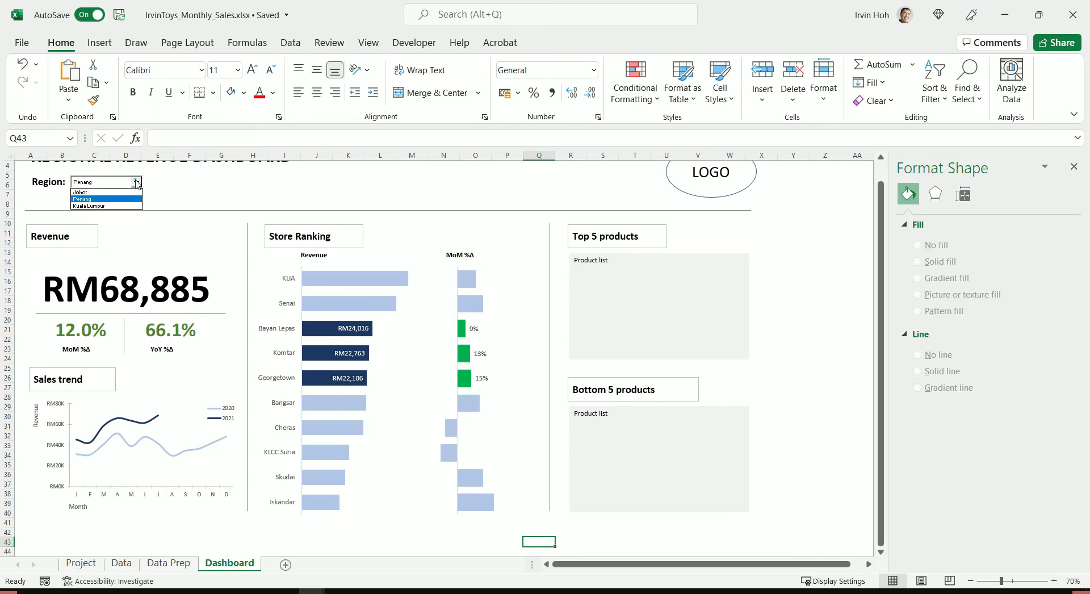
{"action": "left_click", "coordinate": [117, 193]}
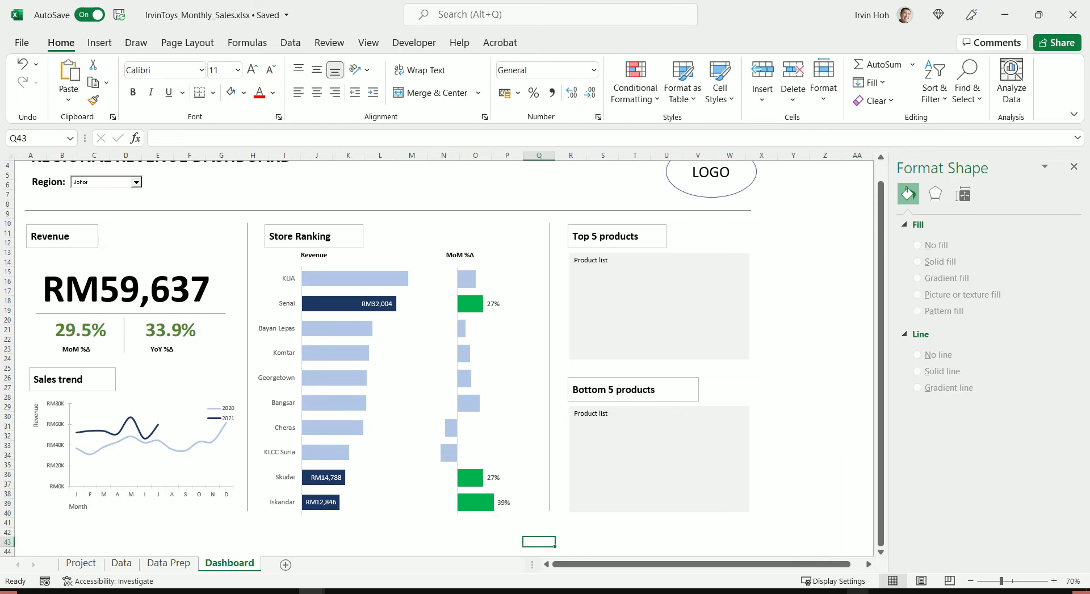
{"action": "scroll", "coordinate": [806, 366], "scroll_direction": "up", "scroll_amount": 1}
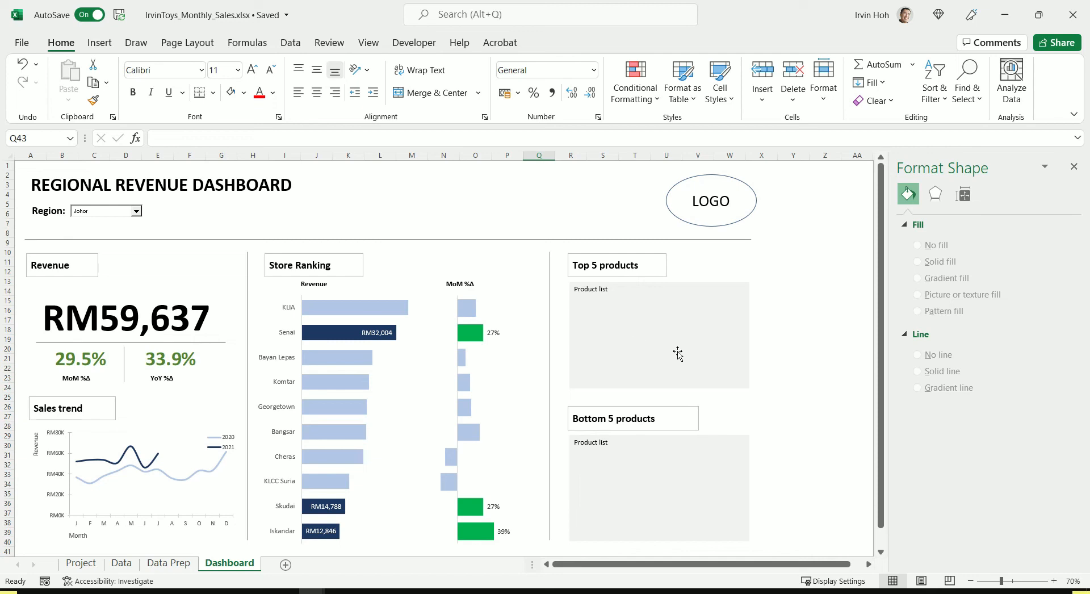
Paste Data Prep range AH3:AJ8 onto the Dashboard sheet as a linked picture fitted under the Top 5 products heading.
{"action": "left_click", "coordinate": [168, 563]}
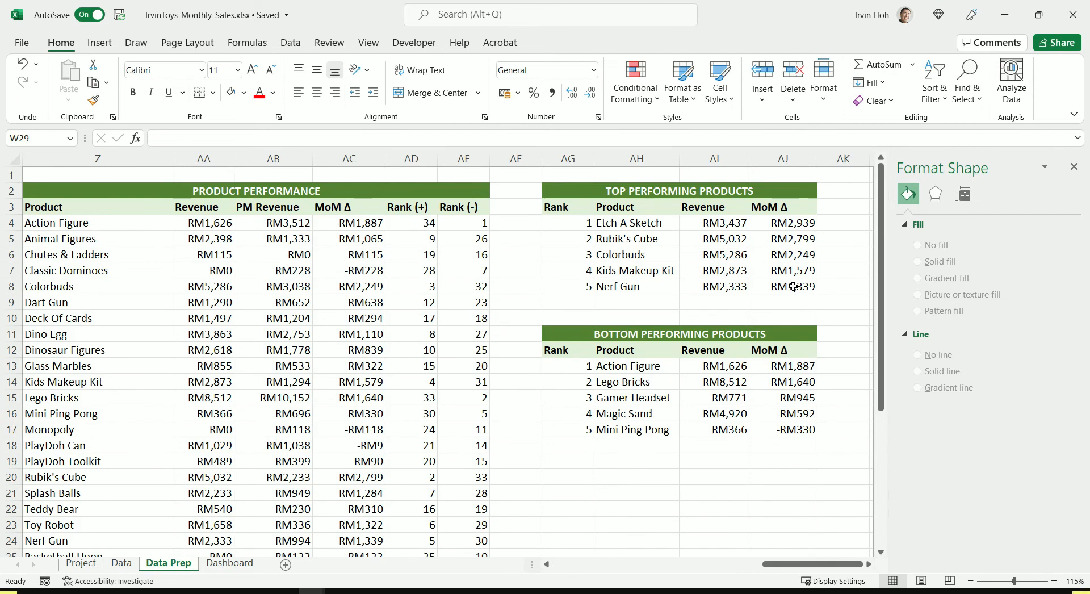
{"action": "left_click_drag", "start_coordinate": [651, 223], "coordinate": [790, 285]}
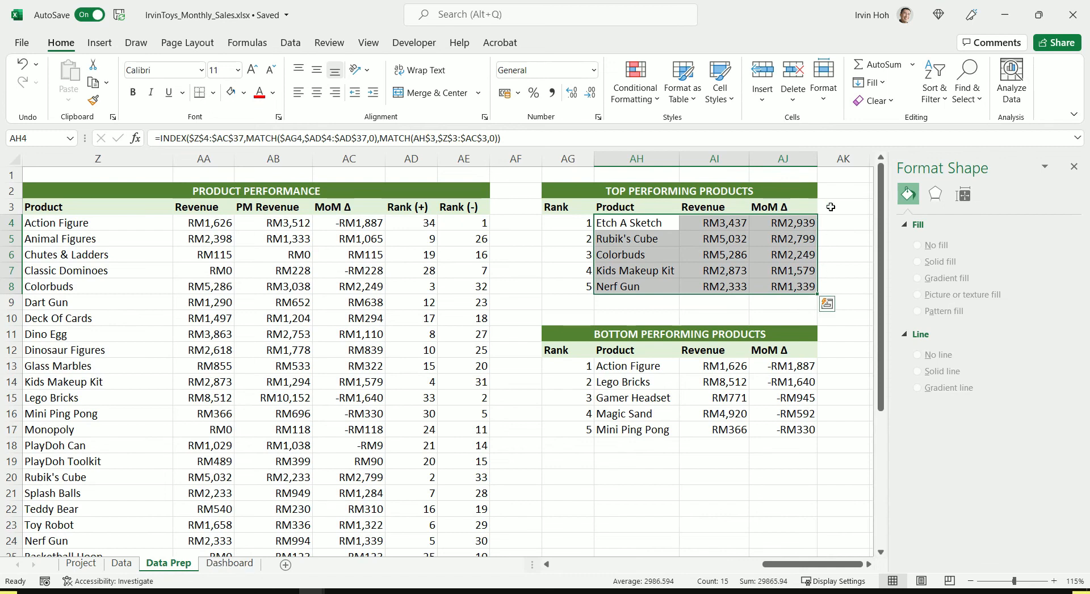
{"action": "left_click_drag", "start_coordinate": [638, 210], "coordinate": [778, 286]}
{"action": "right_click", "coordinate": [652, 267]}
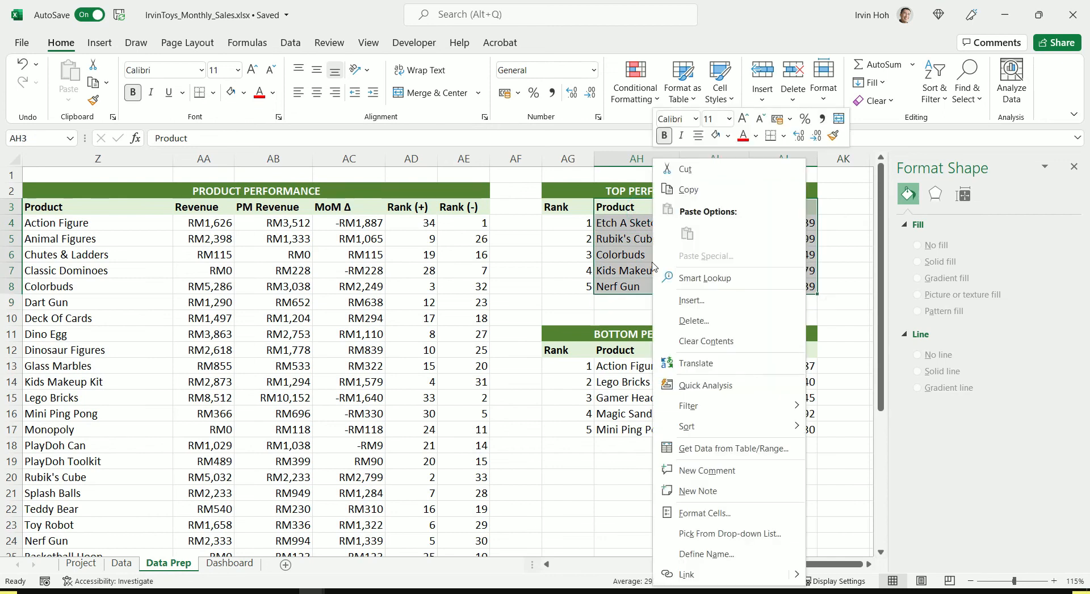
{"action": "left_click", "coordinate": [688, 189]}
{"action": "left_click", "coordinate": [227, 563]}
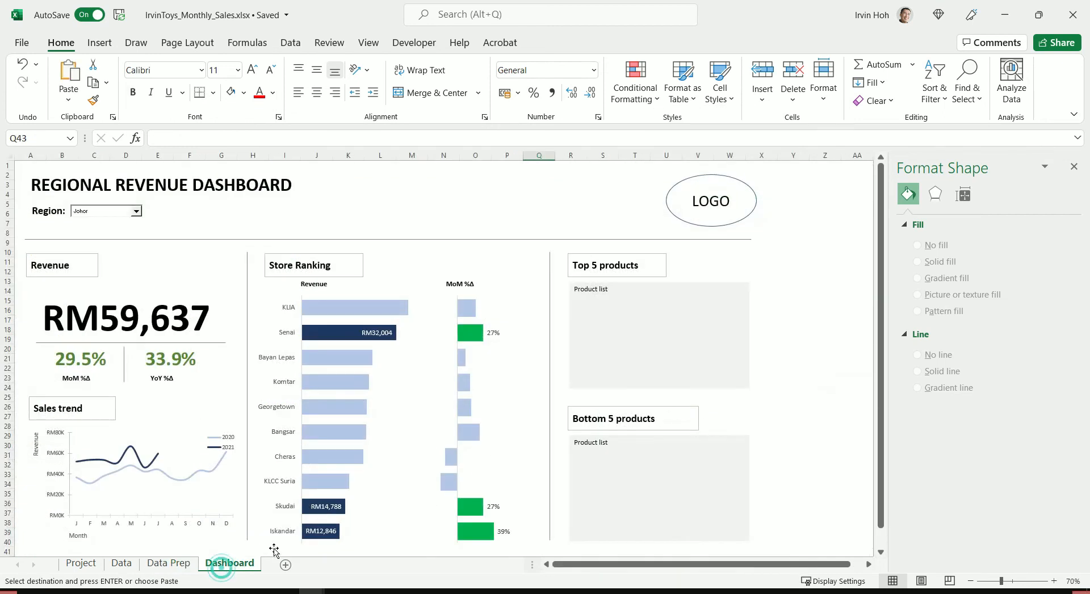
{"action": "right_click", "coordinate": [782, 273]}
{"action": "mouse_move", "coordinate": [934, 282]}
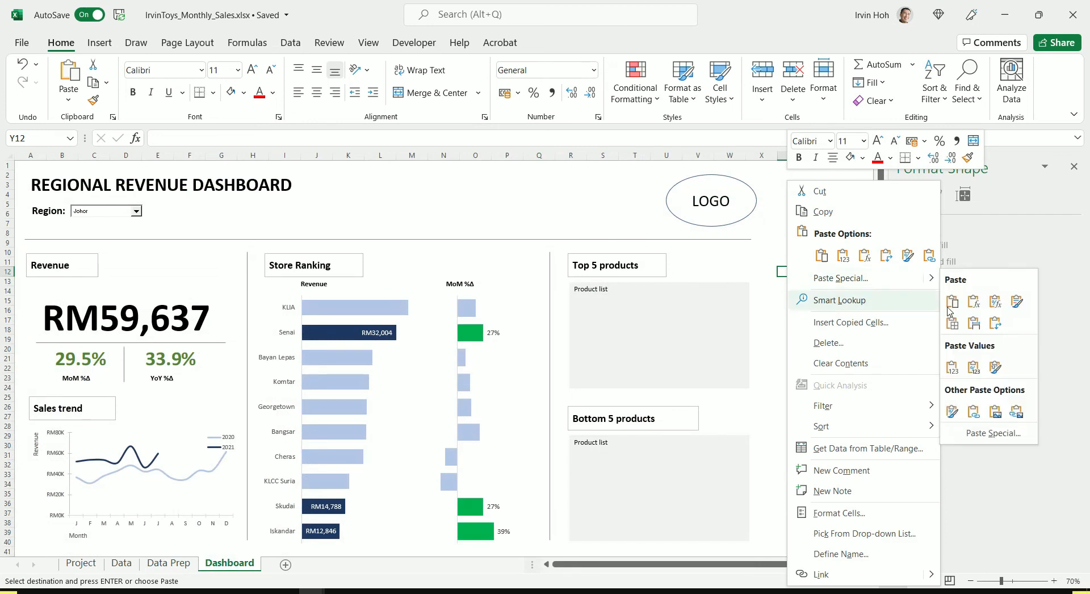
{"action": "left_click", "coordinate": [1016, 417]}
{"action": "left_click_drag", "start_coordinate": [842, 311], "coordinate": [626, 308]}
{"action": "left_click_drag", "start_coordinate": [704, 343], "coordinate": [717, 363]}
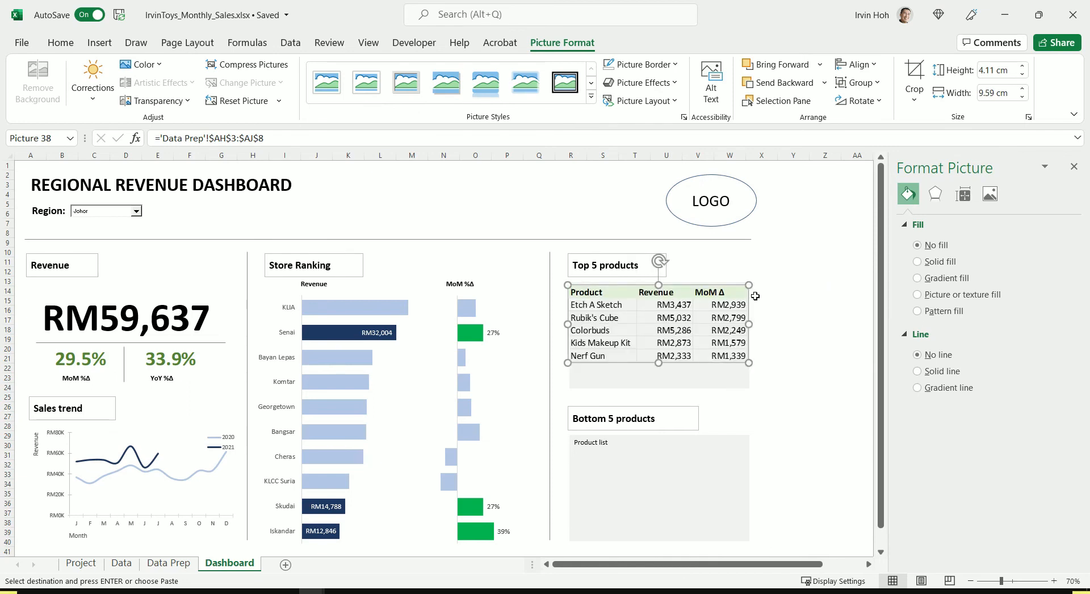
Apply a green-to-white colour scale to the top performing products' MoM Δ values in AJ4:AJ8 on the Data Prep sheet.
{"action": "left_click", "coordinate": [173, 563]}
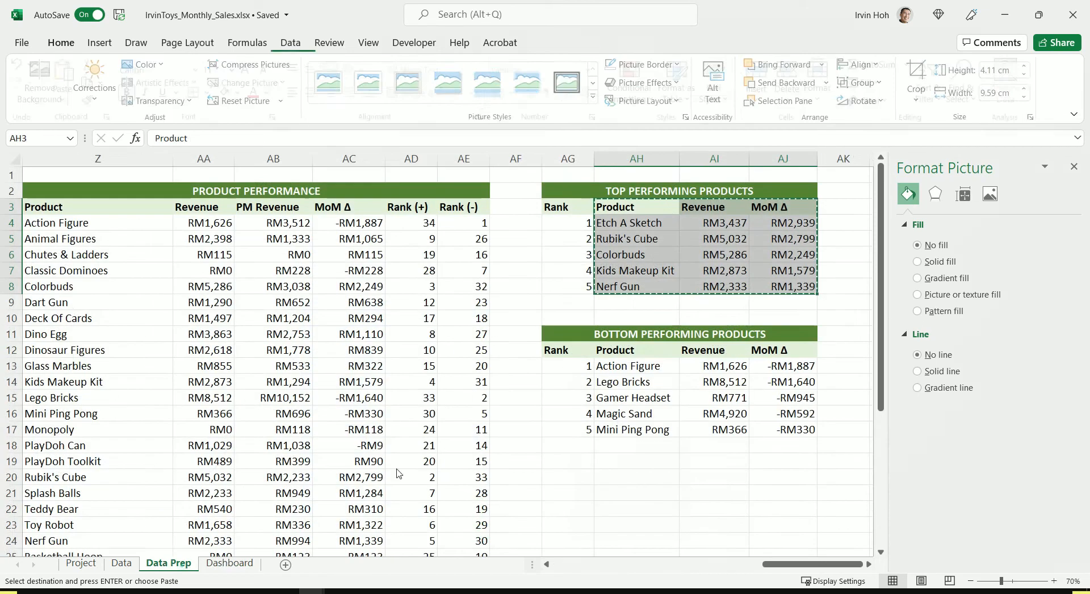
{"action": "key", "text": "Escape"}
{"action": "left_click", "coordinate": [806, 223]}
{"action": "left_click_drag", "start_coordinate": [805, 223], "coordinate": [804, 287]}
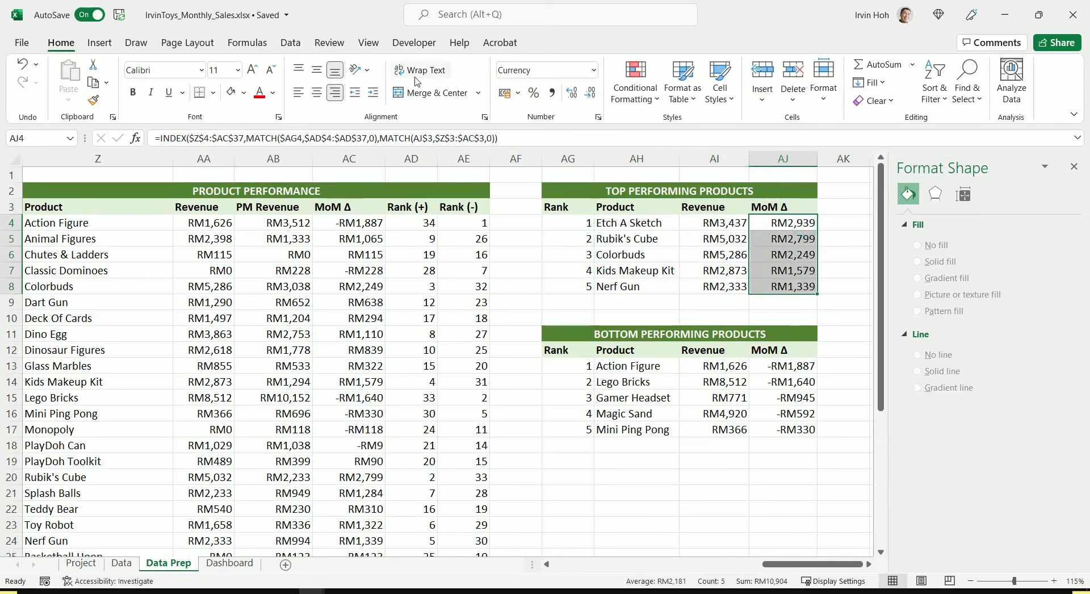
{"action": "left_click", "coordinate": [635, 83]}
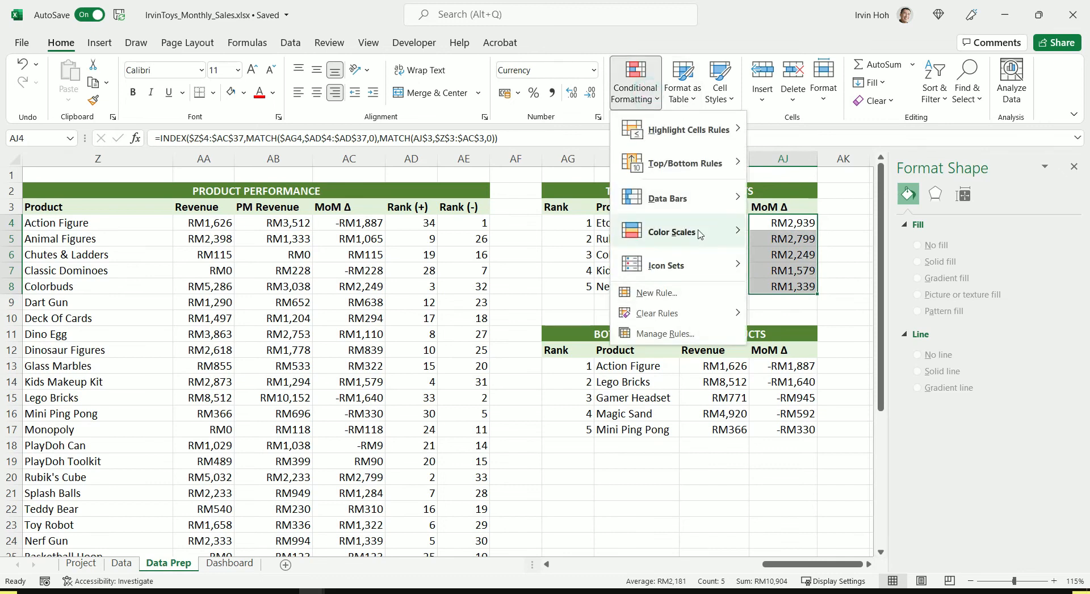
{"action": "mouse_move", "coordinate": [699, 232]}
{"action": "left_click", "coordinate": [758, 272]}
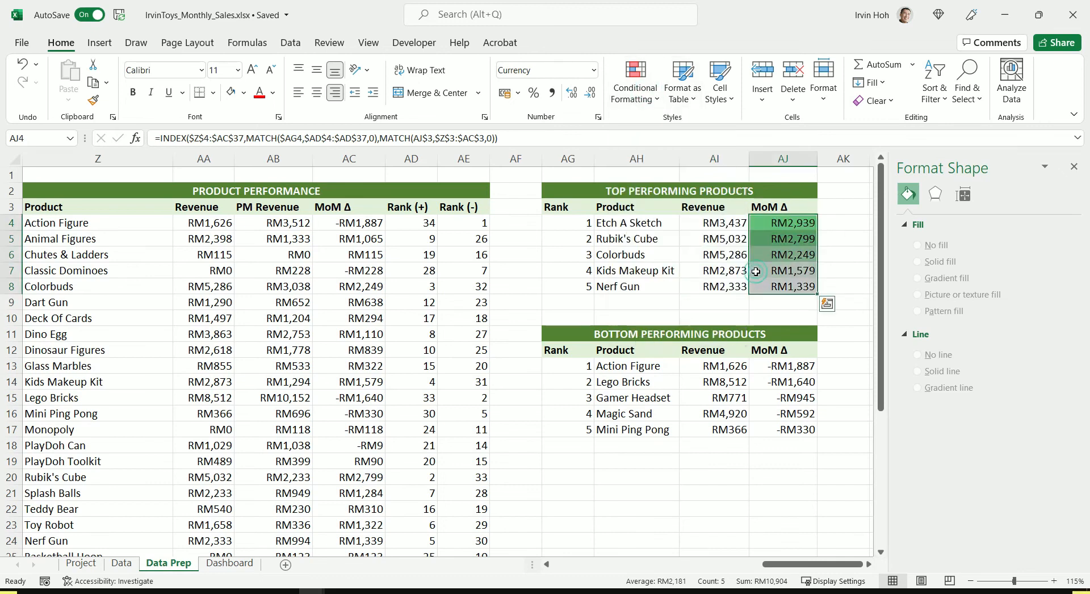
{"action": "left_click", "coordinate": [834, 227]}
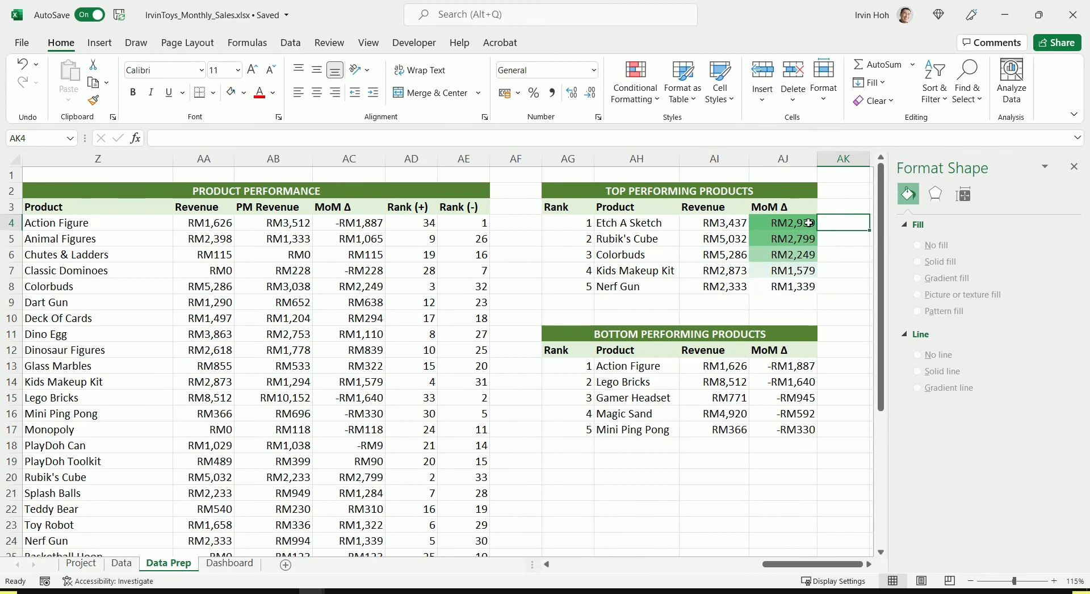
Move the linked picture aside on the Dashboard sheet and delete the grey Product list placeholder under Top 5 products.
{"action": "left_click", "coordinate": [255, 562]}
{"action": "left_click", "coordinate": [820, 302]}
{"action": "left_click", "coordinate": [661, 345]}
{"action": "left_click_drag", "start_coordinate": [710, 284], "coordinate": [800, 279]}
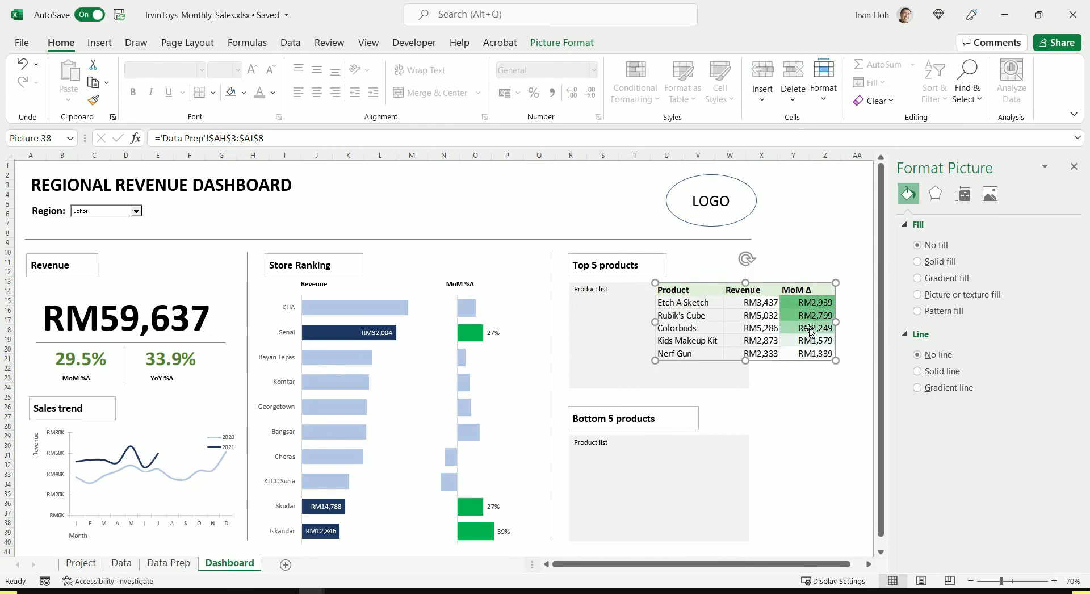
{"action": "left_click", "coordinate": [613, 343]}
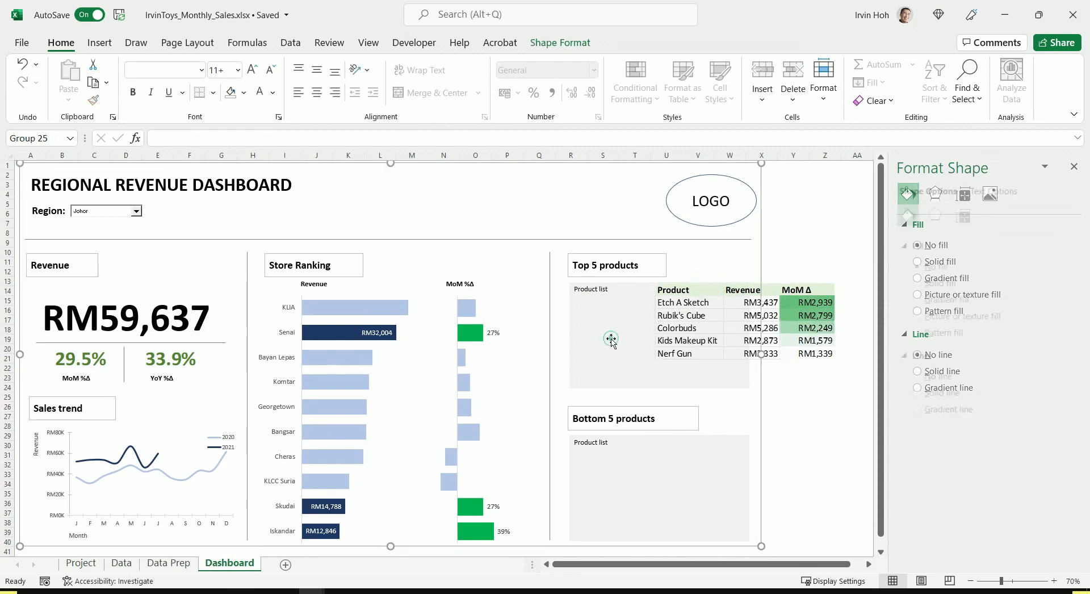
{"action": "left_click", "coordinate": [610, 312]}
{"action": "key", "text": "Delete"}
Move the linked picture back under the Top 5 products heading and enlarge it slightly.
{"action": "left_click", "coordinate": [692, 304]}
{"action": "left_click_drag", "start_coordinate": [692, 304], "coordinate": [606, 307]}
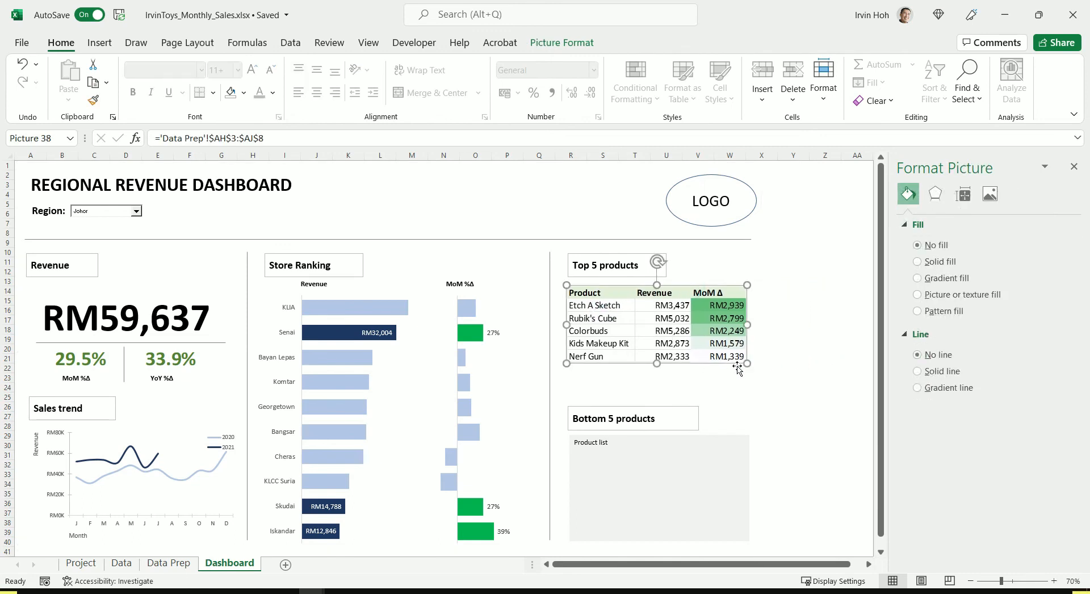
{"action": "left_click_drag", "start_coordinate": [746, 363], "coordinate": [758, 367]}
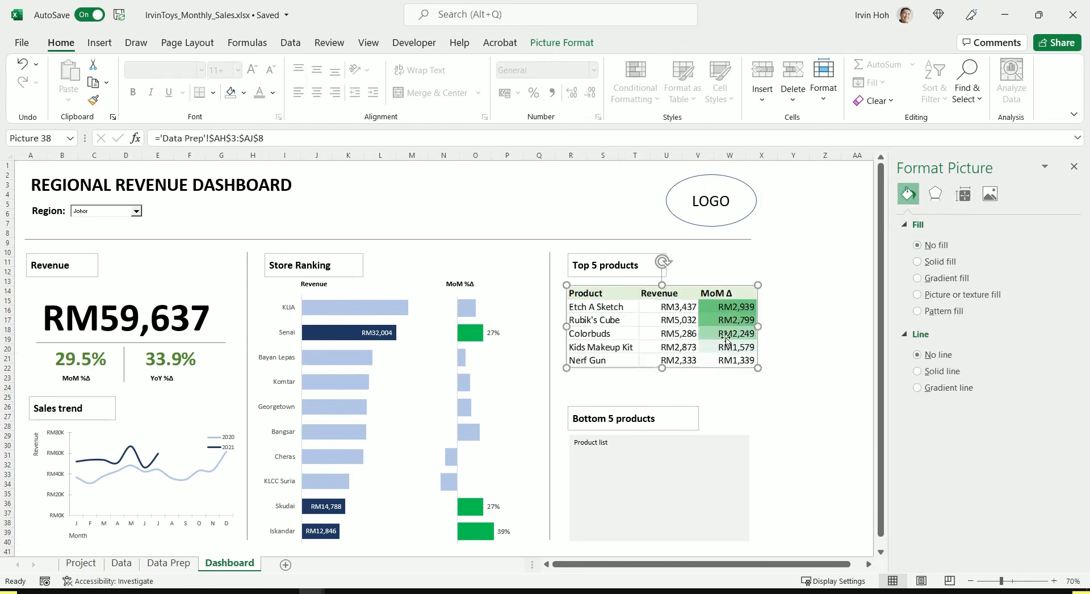
{"action": "left_click", "coordinate": [802, 338]}
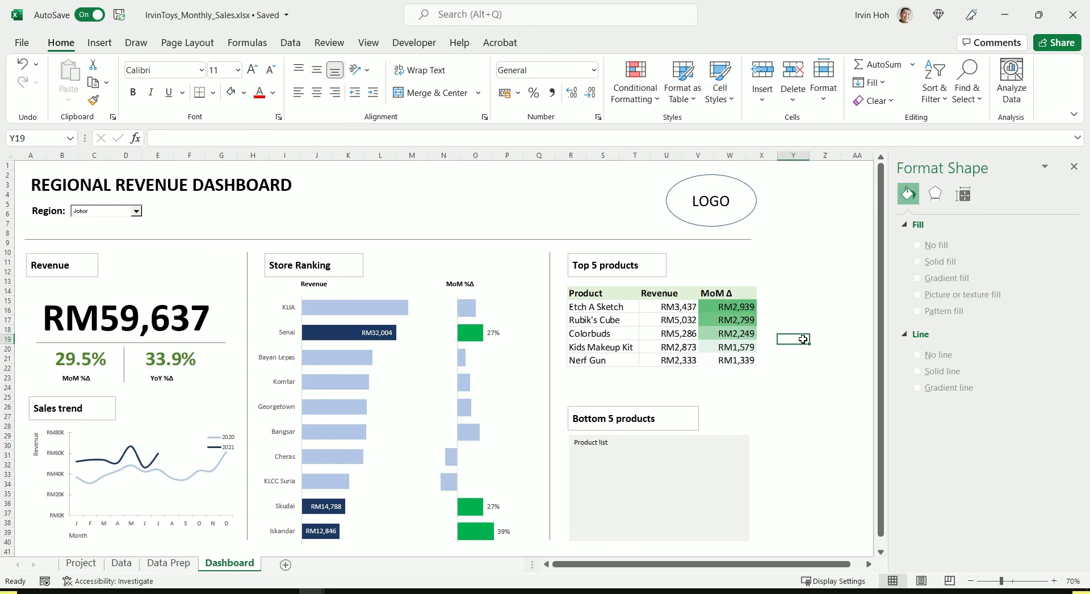
Delete the linked picture of the top performing products from the dashboard.
{"action": "left_click", "coordinate": [626, 311]}
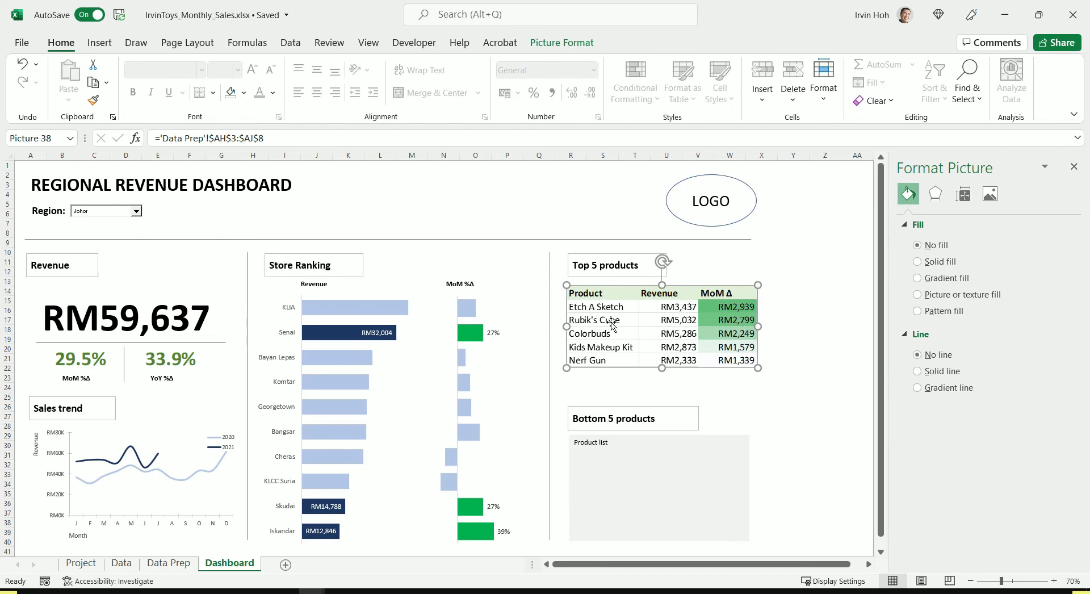
{"action": "key", "text": "Delete"}
{"action": "left_click", "coordinate": [596, 299]}
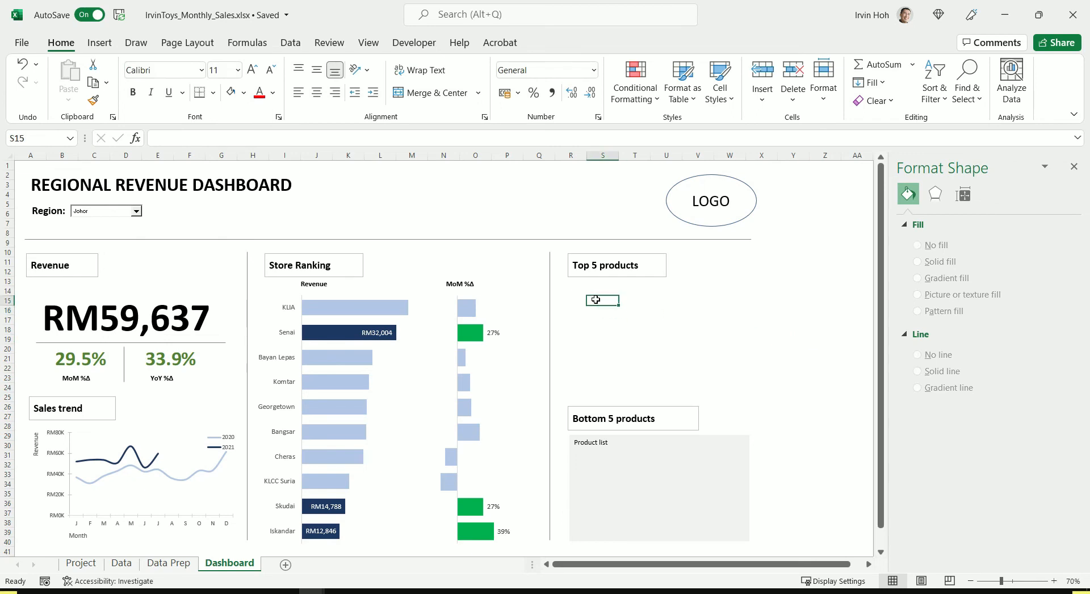
Try narrowing column R and widening columns S to U to make room for a product table in cells.
{"action": "scroll", "coordinate": [725, 300], "scroll_direction": "down", "scroll_amount": 1}
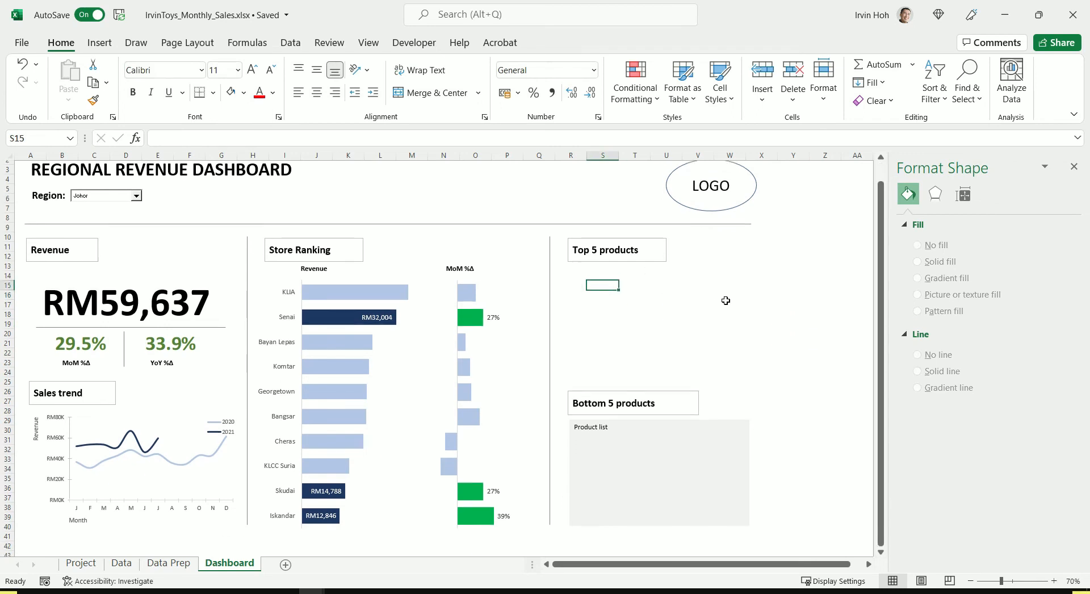
{"action": "scroll", "coordinate": [725, 300], "scroll_direction": "up", "scroll_amount": 1}
{"action": "left_click", "coordinate": [577, 300]}
{"action": "left_click", "coordinate": [590, 299]}
{"action": "left_click", "coordinate": [584, 299]}
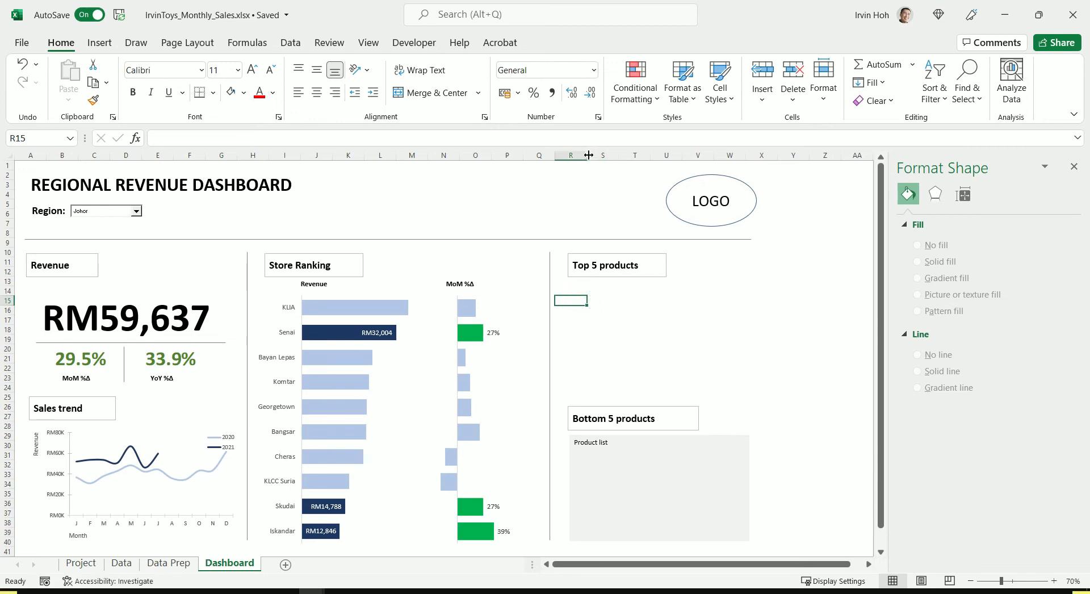
{"action": "left_click_drag", "start_coordinate": [589, 155], "coordinate": [572, 159]}
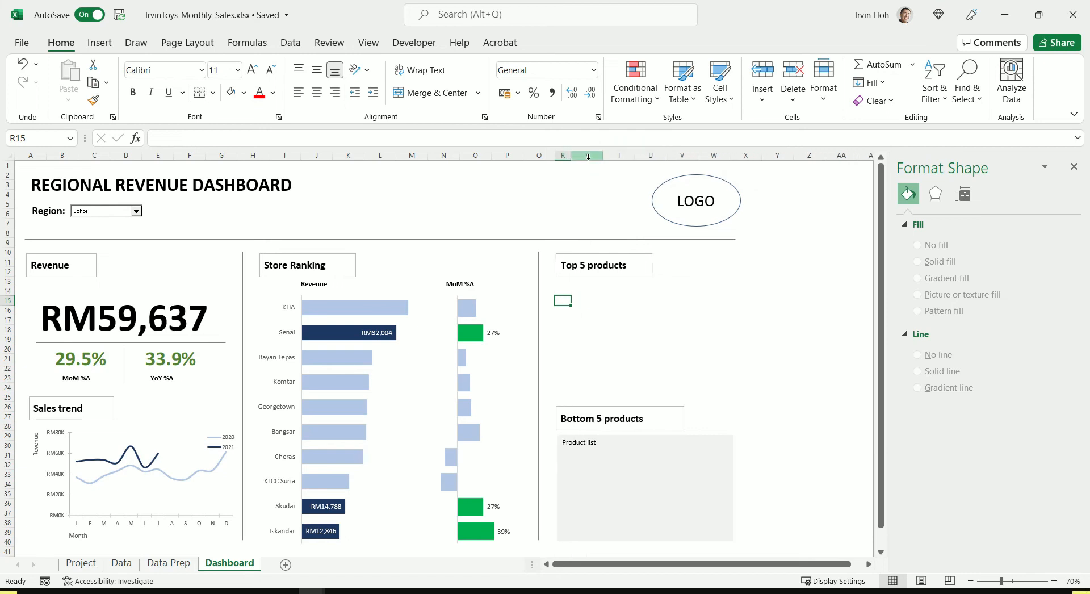
{"action": "left_click_drag", "start_coordinate": [603, 156], "coordinate": [794, 159]}
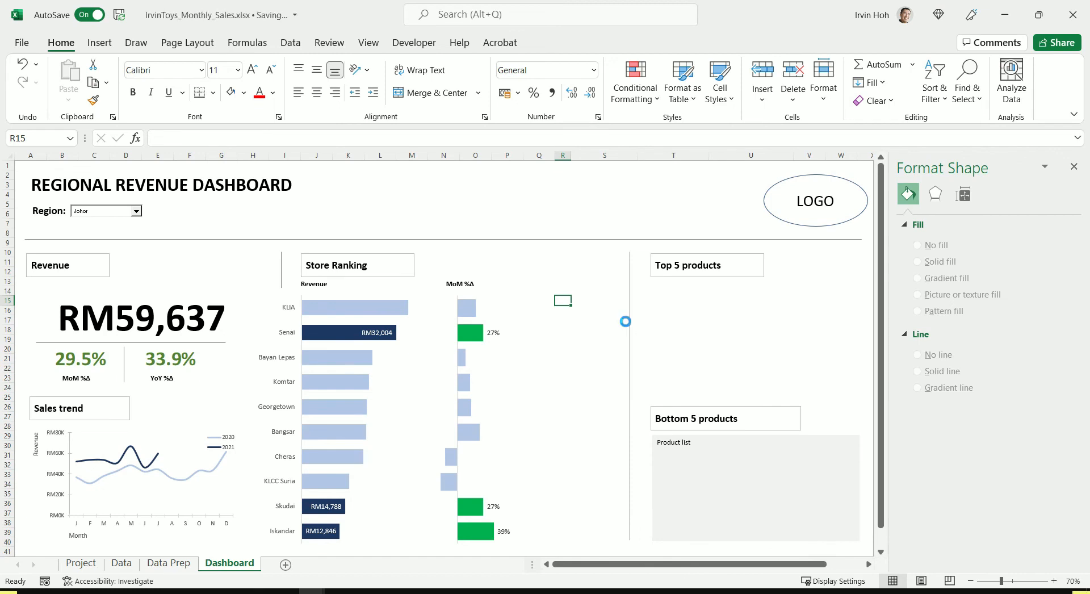
Undo the column width changes on the Dashboard sheet.
{"action": "key", "text": "ctrl+z"}
{"action": "key", "text": "ctrl+z"}
{"action": "key", "text": "ctrl+z"}
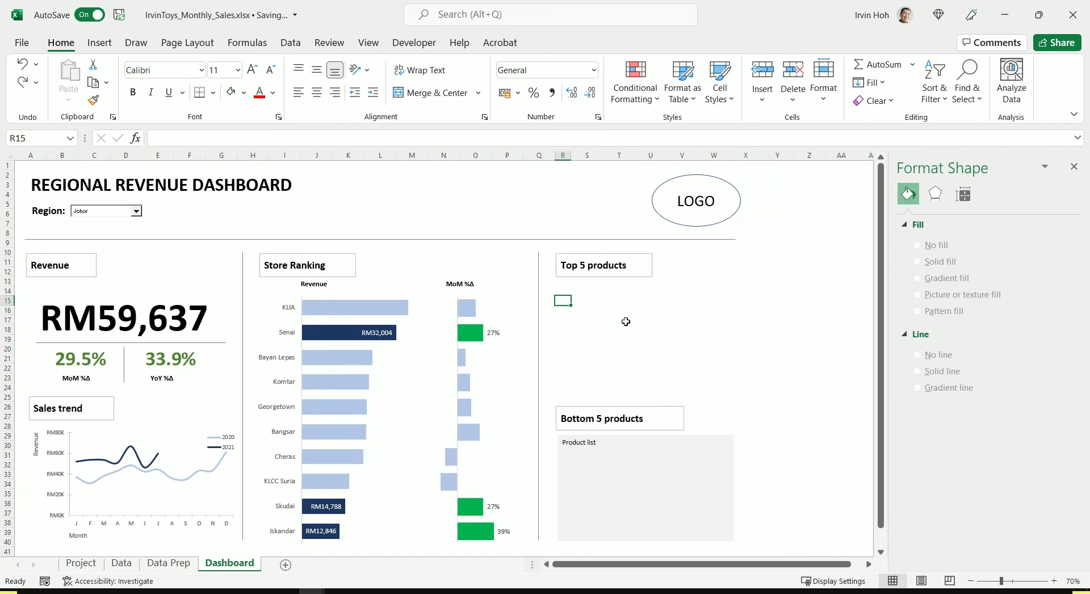
{"action": "key", "text": "ctrl+y"}
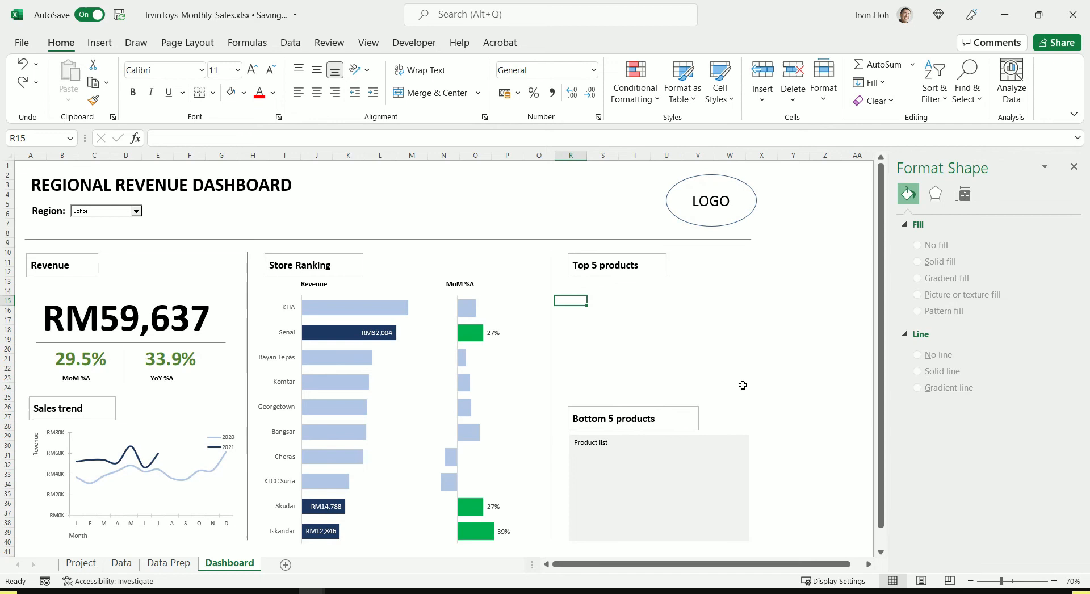
Ungroup the existing group of shapes and charts on the Dashboard sheet.
{"action": "left_click", "coordinate": [685, 474]}
{"action": "right_click", "coordinate": [684, 474]}
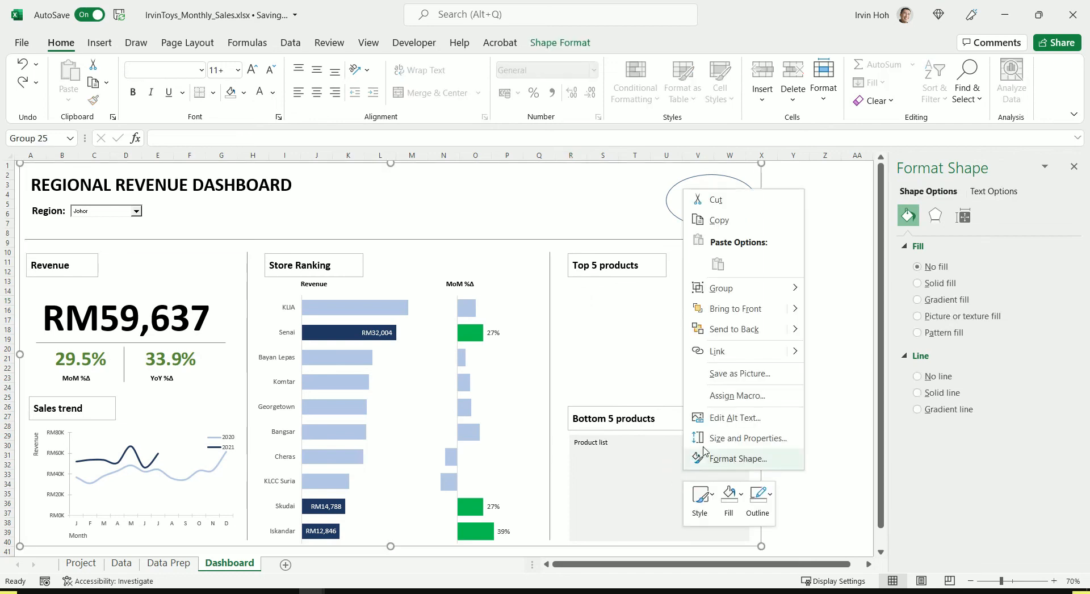
{"action": "mouse_move", "coordinate": [780, 291]}
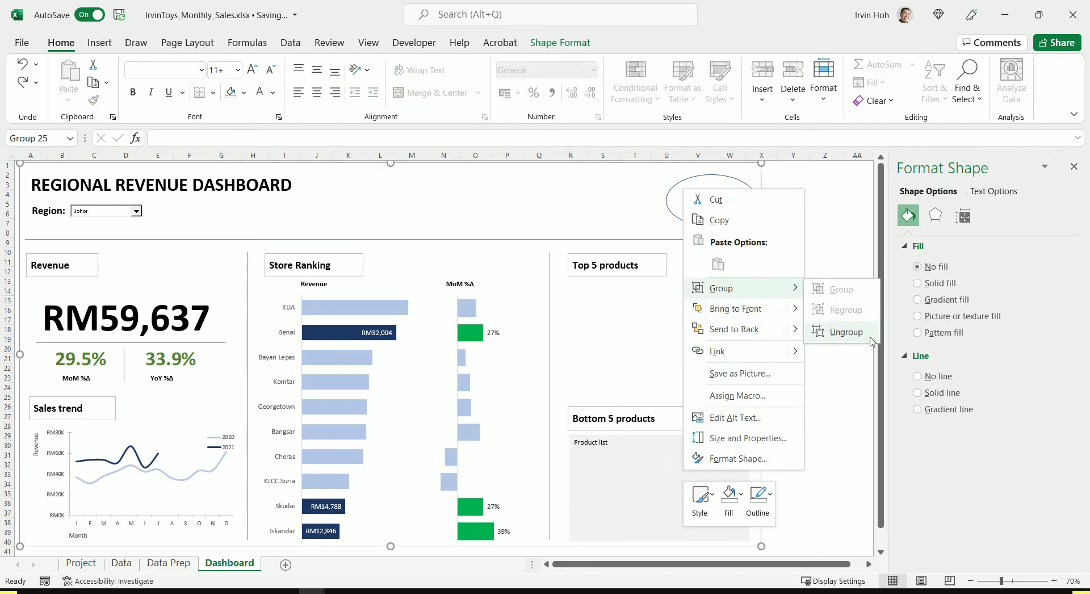
{"action": "left_click", "coordinate": [846, 332]}
{"action": "left_click", "coordinate": [814, 358]}
Select every object on the dashboard together and combine them into one single group.
{"action": "scroll", "coordinate": [814, 359], "scroll_direction": "down", "scroll_amount": 2}
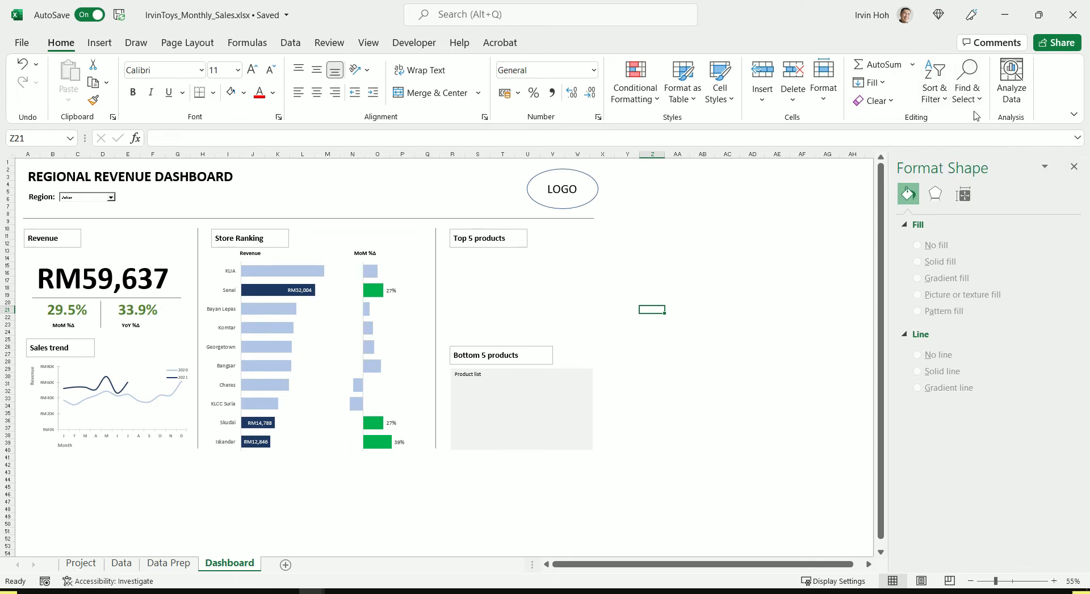
{"action": "left_click", "coordinate": [962, 98]}
{"action": "left_click", "coordinate": [1004, 310]}
{"action": "left_click_drag", "start_coordinate": [694, 501], "coordinate": [17, 160]}
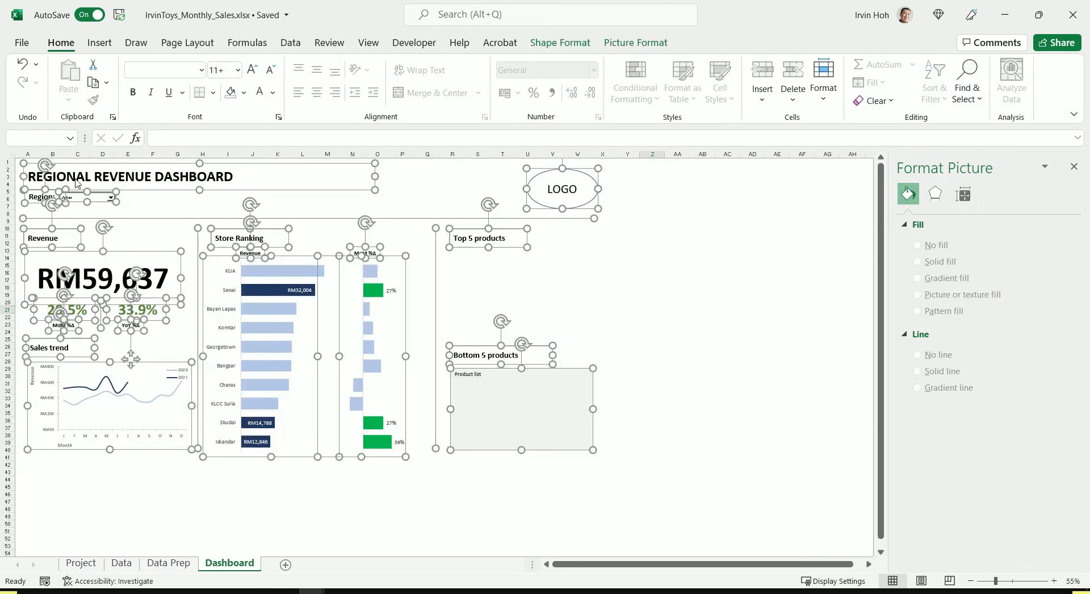
{"action": "right_click", "coordinate": [376, 189]}
{"action": "mouse_move", "coordinate": [440, 292]}
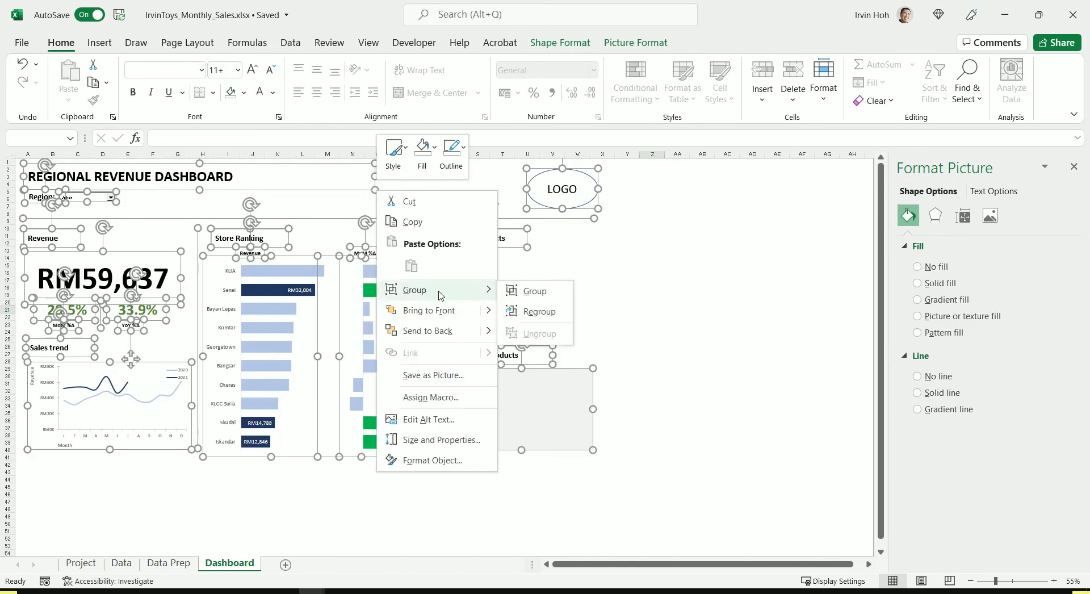
{"action": "left_click", "coordinate": [523, 295]}
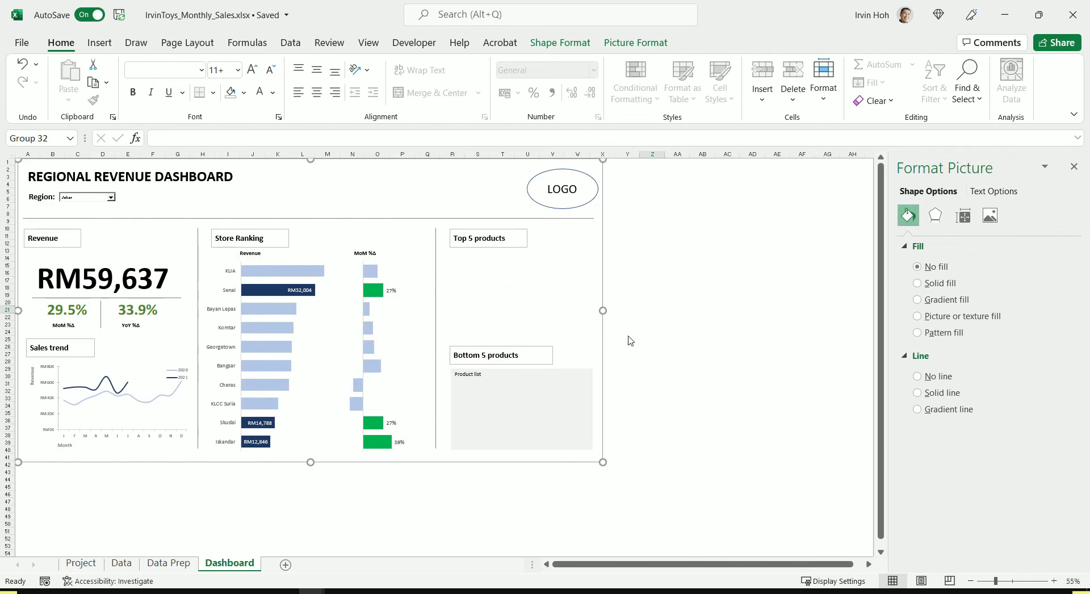
Open the size and properties settings of the dashboard group and expand its cell placement options.
{"action": "right_click", "coordinate": [483, 385]}
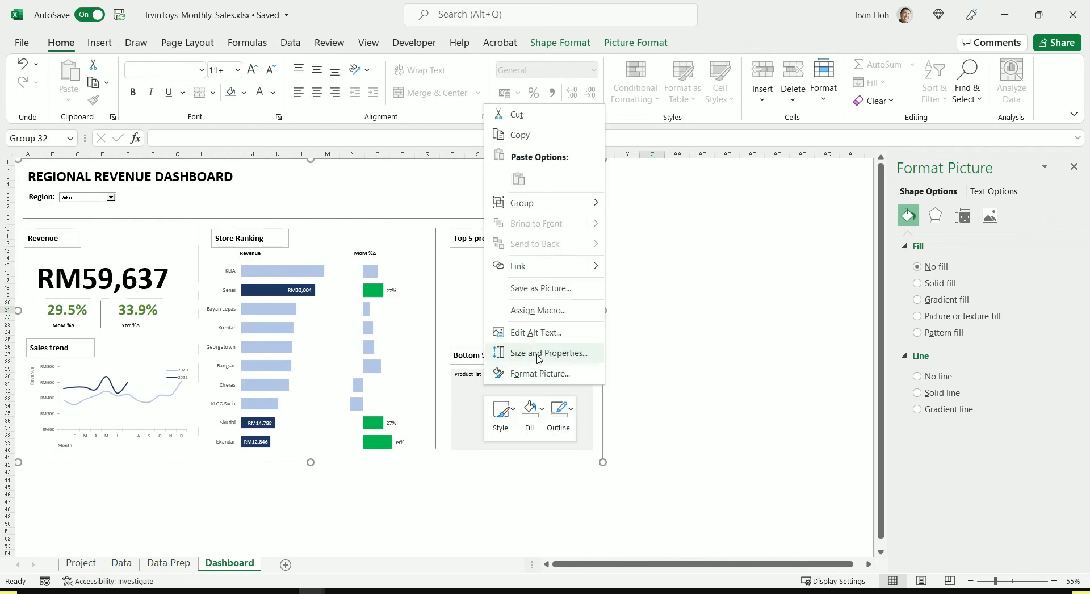
{"action": "left_click", "coordinate": [538, 356]}
{"action": "scroll", "coordinate": [967, 454], "scroll_direction": "down", "scroll_amount": 2}
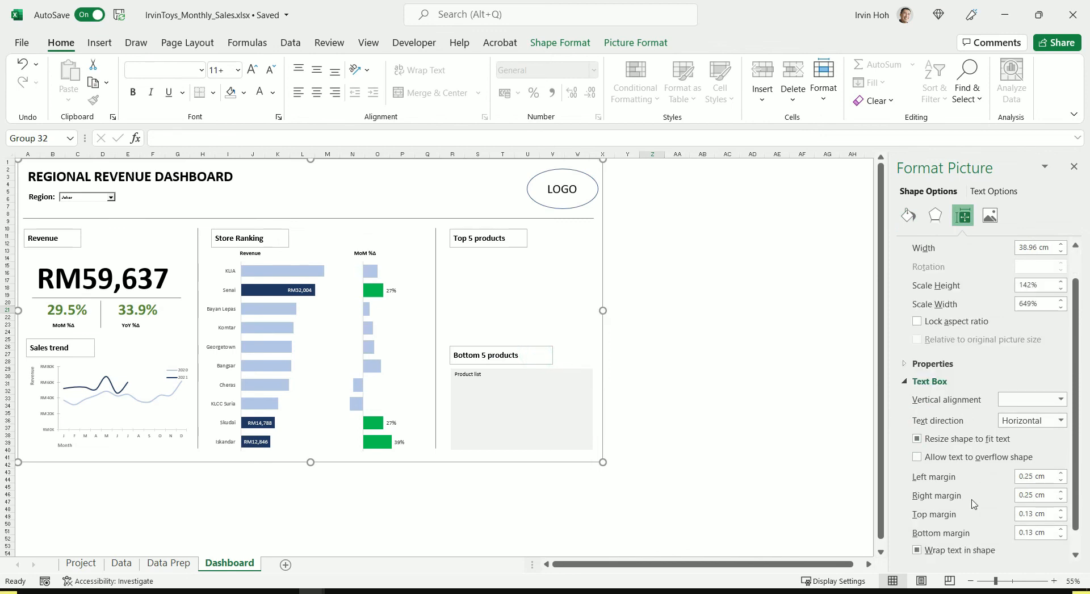
{"action": "scroll", "coordinate": [972, 502], "scroll_direction": "up", "scroll_amount": 1}
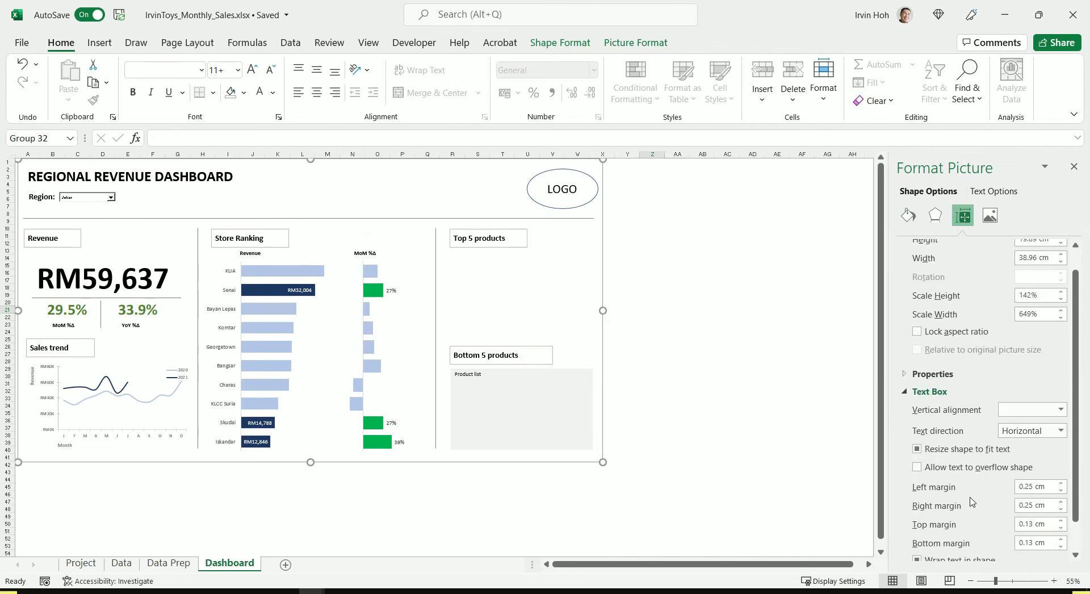
{"action": "left_click", "coordinate": [920, 377]}
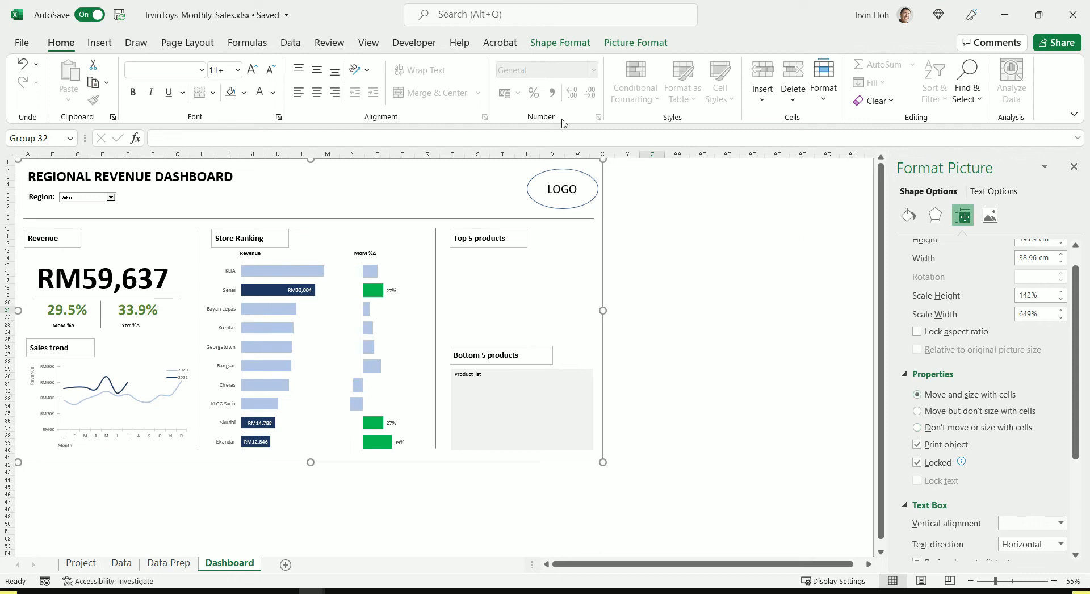
Try widening columns P and N to test how the group reacts, and undo both width changes.
{"action": "left_click_drag", "start_coordinate": [416, 153], "coordinate": [496, 153]}
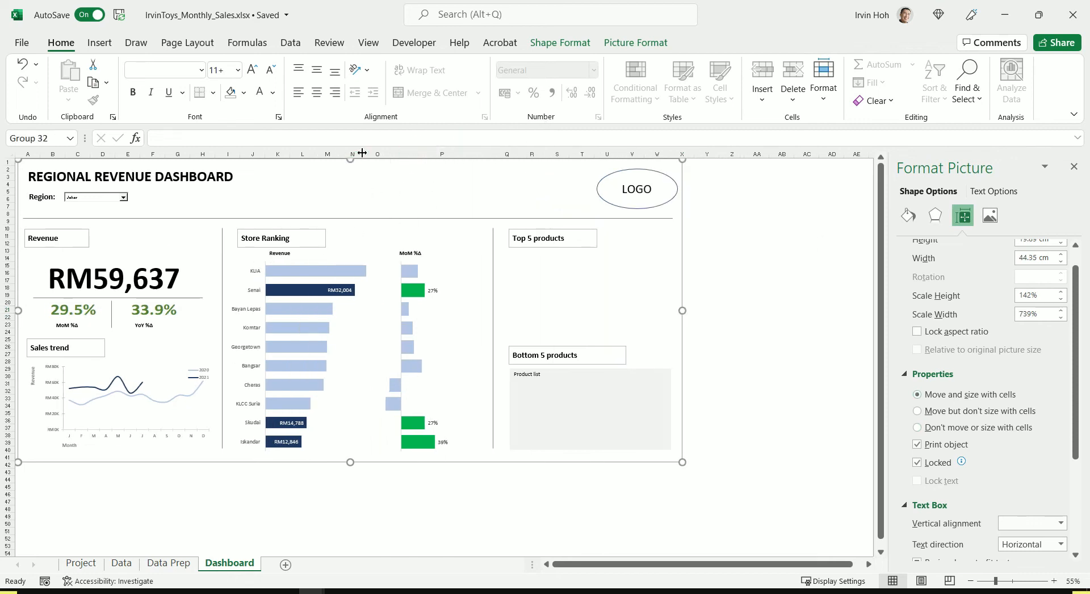
{"action": "left_click_drag", "start_coordinate": [365, 154], "coordinate": [474, 153]}
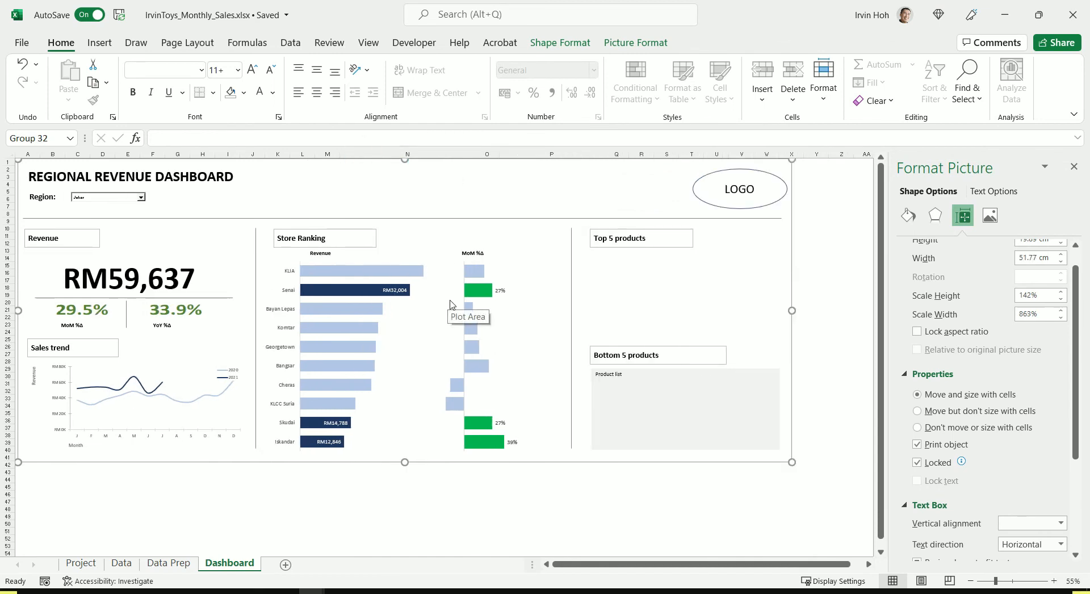
{"action": "key", "text": "ctrl+z"}
{"action": "key", "text": "ctrl+z"}
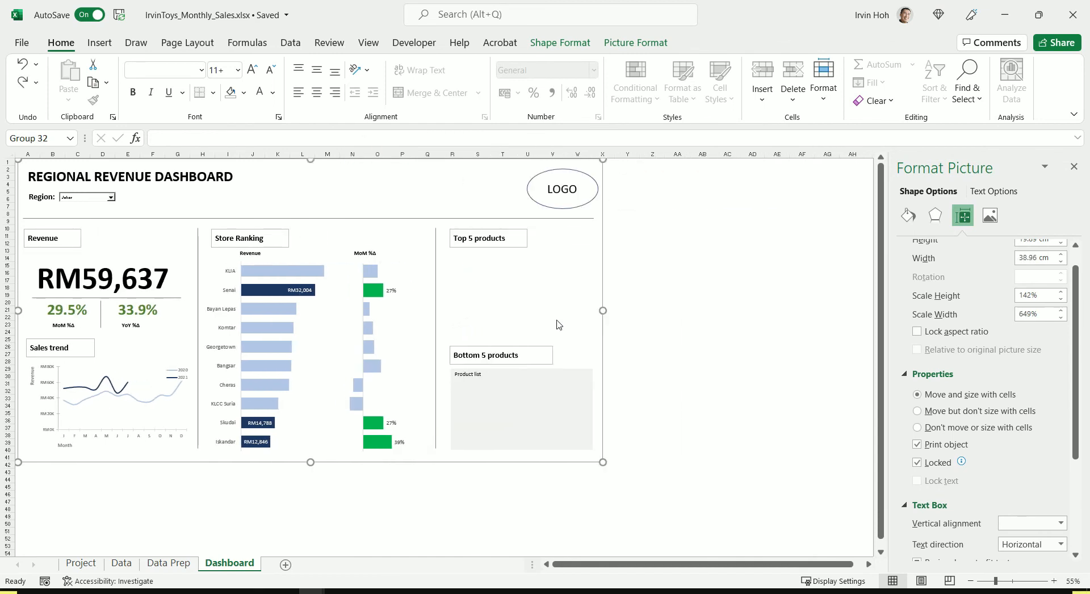
Set the dashboard group to not move or size with cells, testing it with a temporary widening of column P.
{"action": "left_click", "coordinate": [929, 428]}
{"action": "left_click_drag", "start_coordinate": [415, 154], "coordinate": [567, 154]}
{"action": "left_click", "coordinate": [424, 153]}
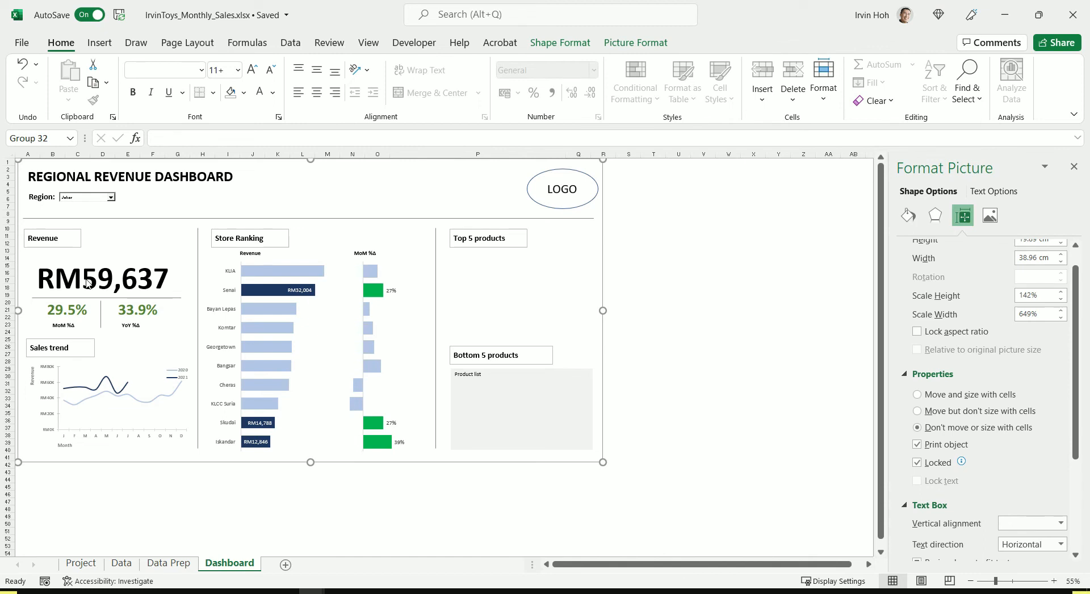
{"action": "key", "text": "ctrl+z"}
Close the picture formatting pane and turn off object selection mode.
{"action": "left_click", "coordinate": [1075, 167]}
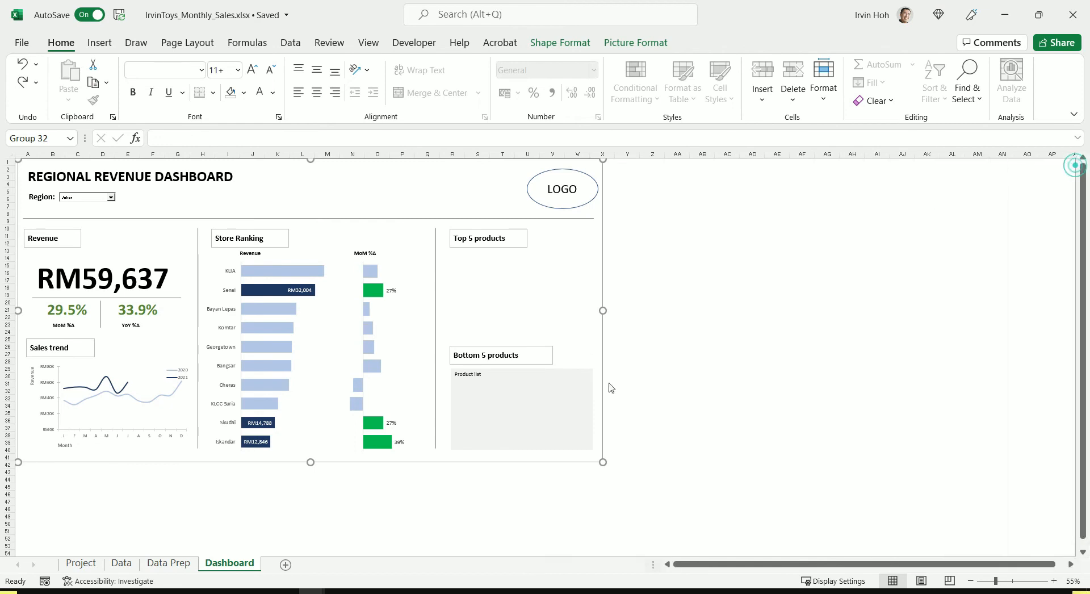
{"action": "scroll", "coordinate": [900, 261], "scroll_direction": "up", "scroll_amount": 1}
{"action": "left_click", "coordinate": [966, 99]}
{"action": "left_click", "coordinate": [988, 309]}
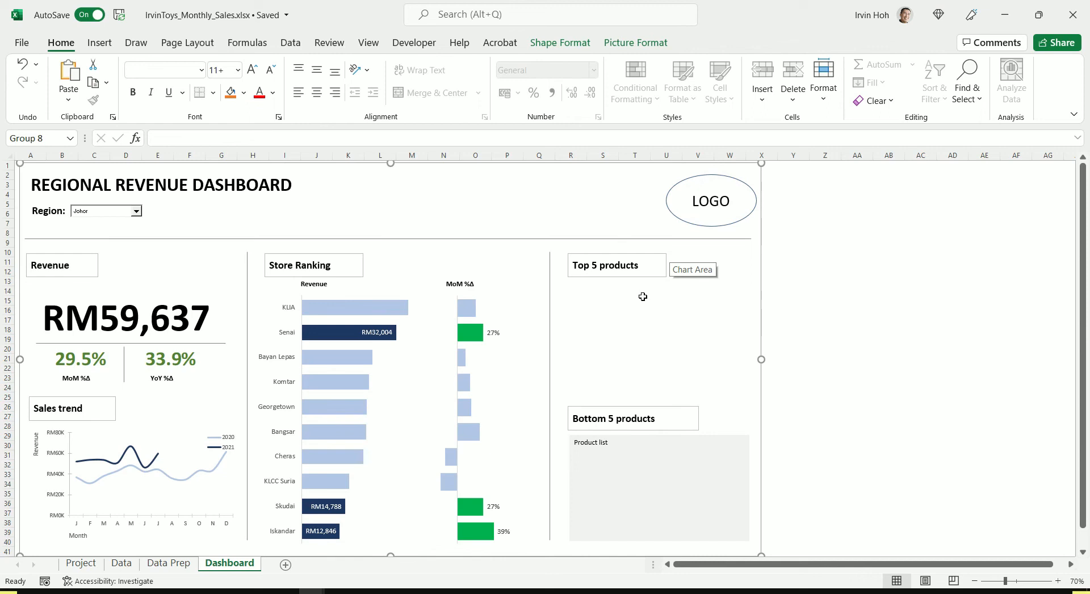
Check the top performing products columns in Data Prep, and narrow column R and widen columns S to U on the Dashboard.
{"action": "left_click", "coordinate": [169, 563]}
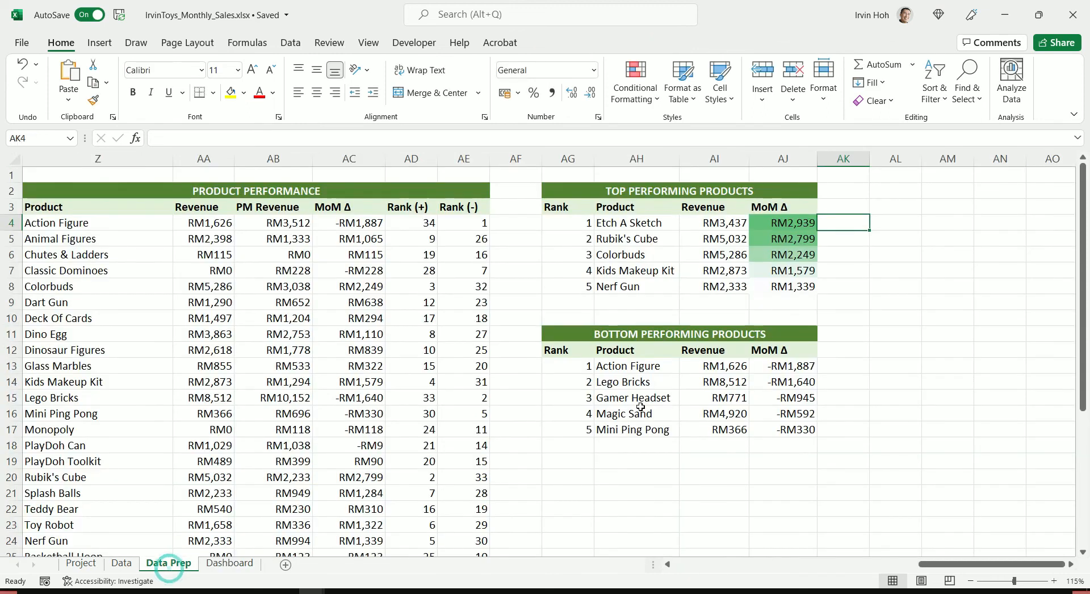
{"action": "left_click", "coordinate": [643, 211]}
{"action": "left_click", "coordinate": [714, 222]}
{"action": "left_click", "coordinate": [786, 207]}
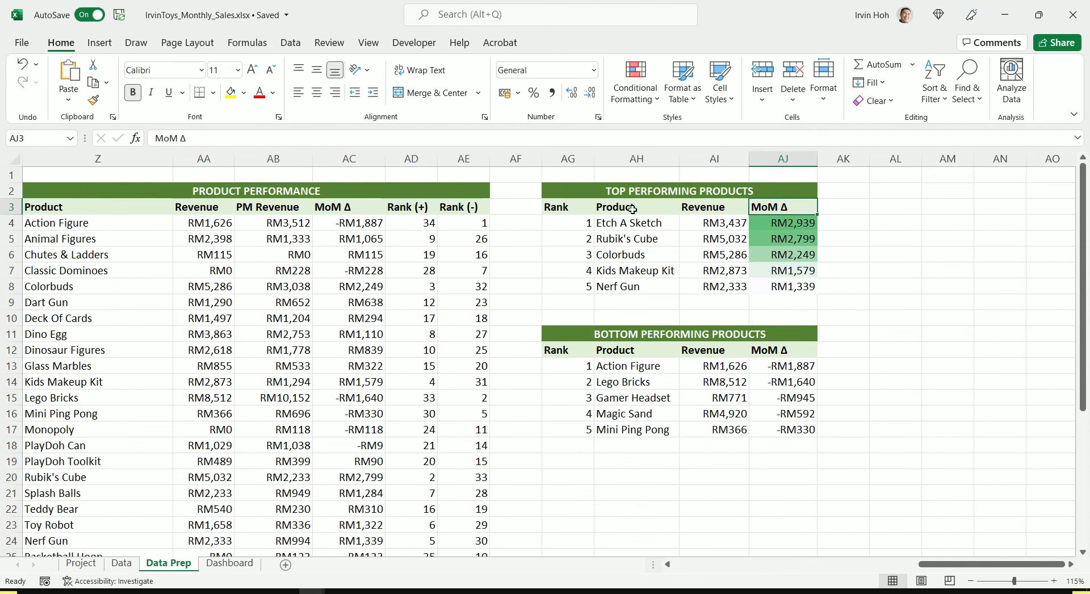
{"action": "left_click", "coordinate": [229, 563]}
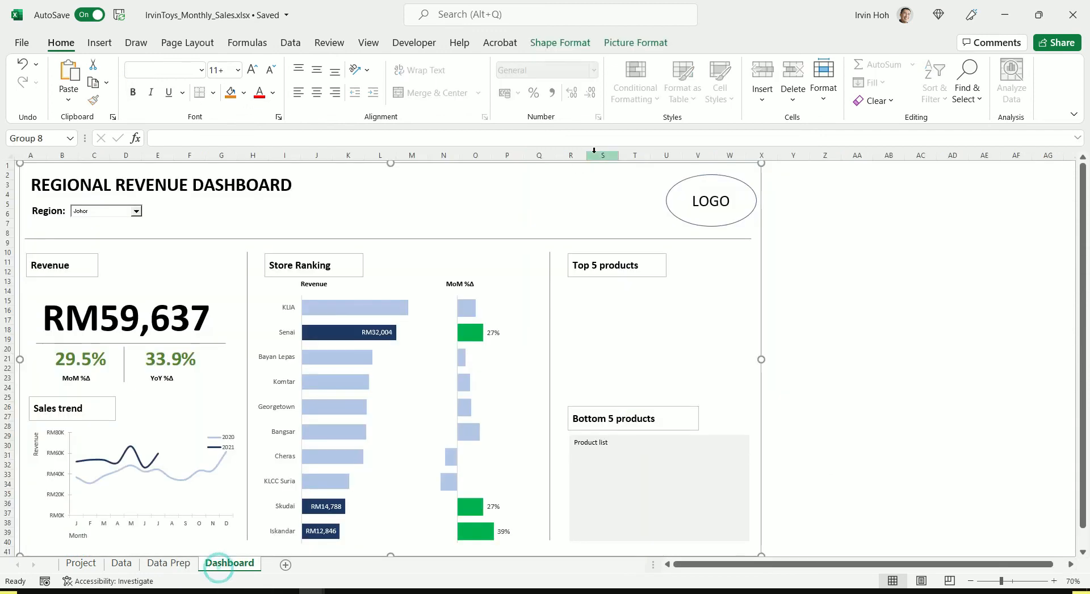
{"action": "left_click_drag", "start_coordinate": [587, 156], "coordinate": [752, 161]}
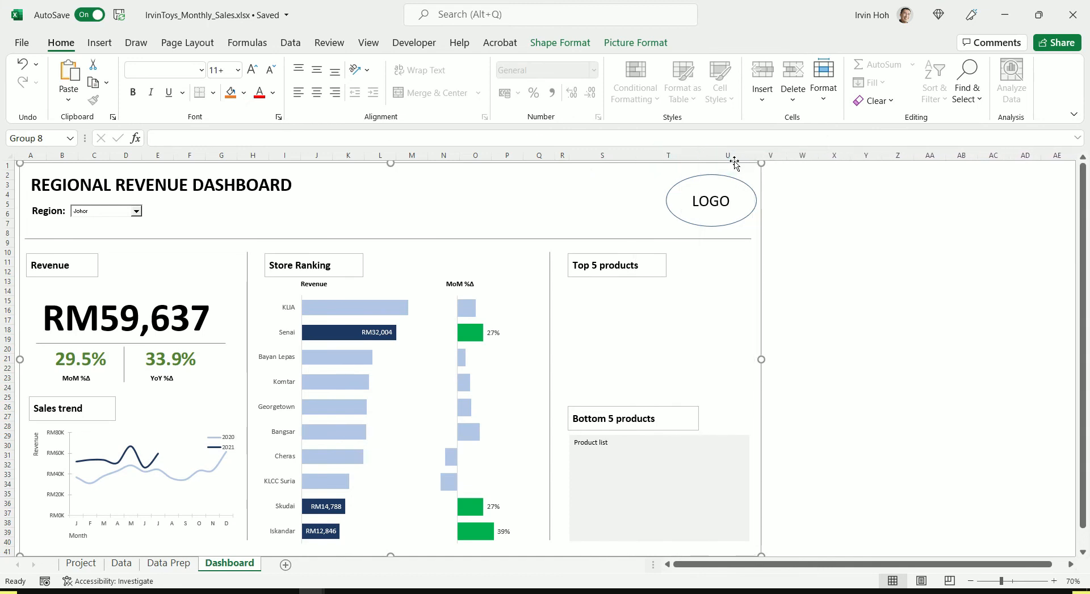
Copy the Product, Revenue and MoM Δ headings from Data Prep and paste them as values starting at Dashboard cell S14.
{"action": "left_click", "coordinate": [597, 291]}
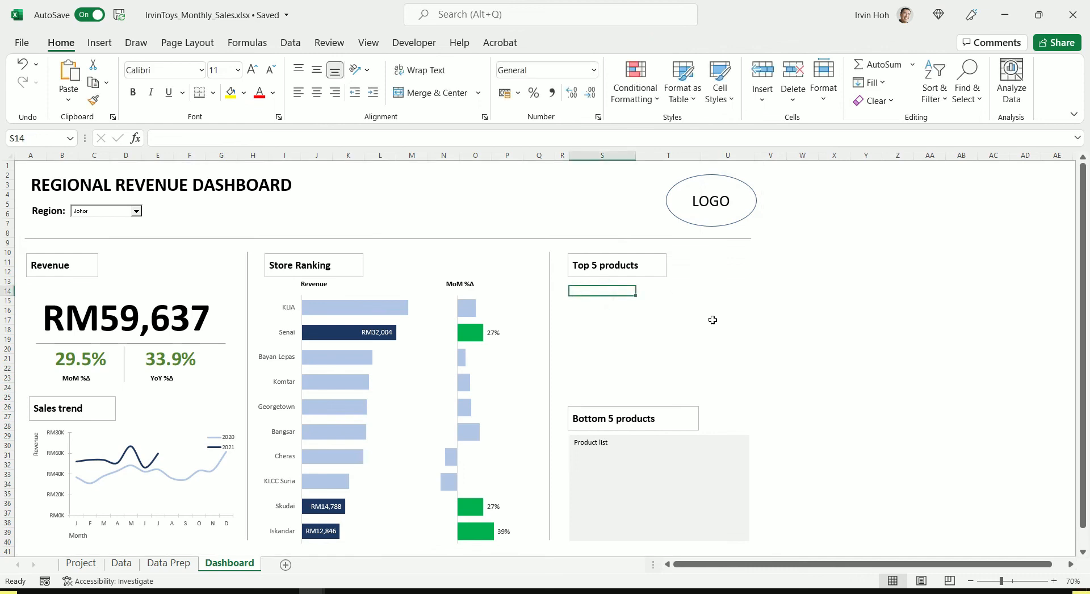
{"action": "left_click", "coordinate": [180, 567]}
{"action": "left_click_drag", "start_coordinate": [627, 206], "coordinate": [763, 204]}
{"action": "key", "text": "ctrl+c"}
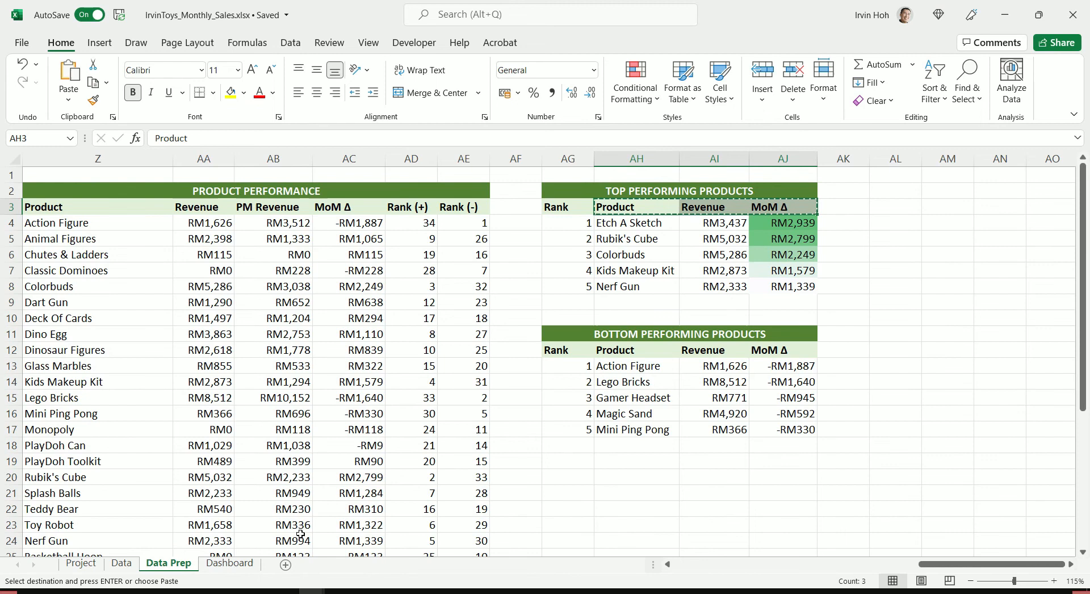
{"action": "left_click", "coordinate": [225, 564]}
{"action": "right_click", "coordinate": [585, 290]}
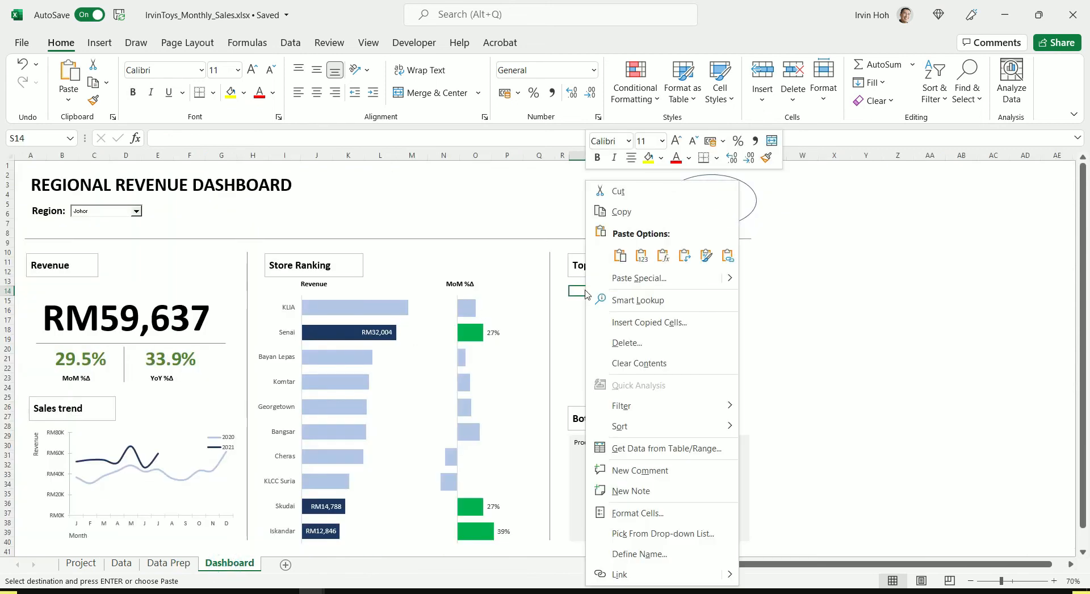
{"action": "left_click", "coordinate": [641, 257]}
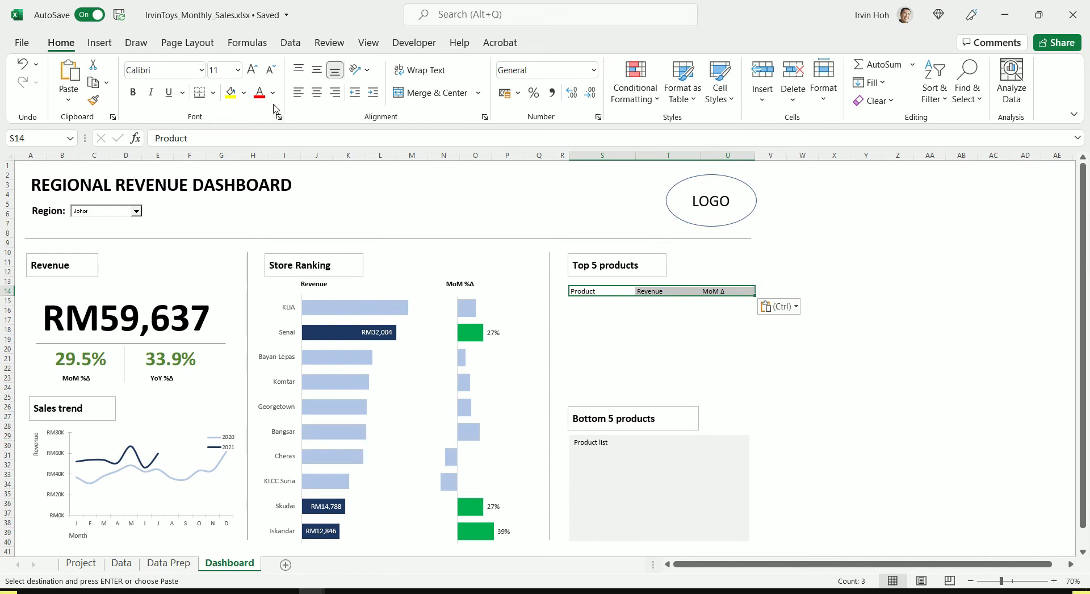
Centre the headings in S14:U14 horizontally and vertically, make them bold and add a bottom border.
{"action": "left_click", "coordinate": [317, 92]}
{"action": "left_click", "coordinate": [317, 69]}
{"action": "left_click", "coordinate": [134, 93]}
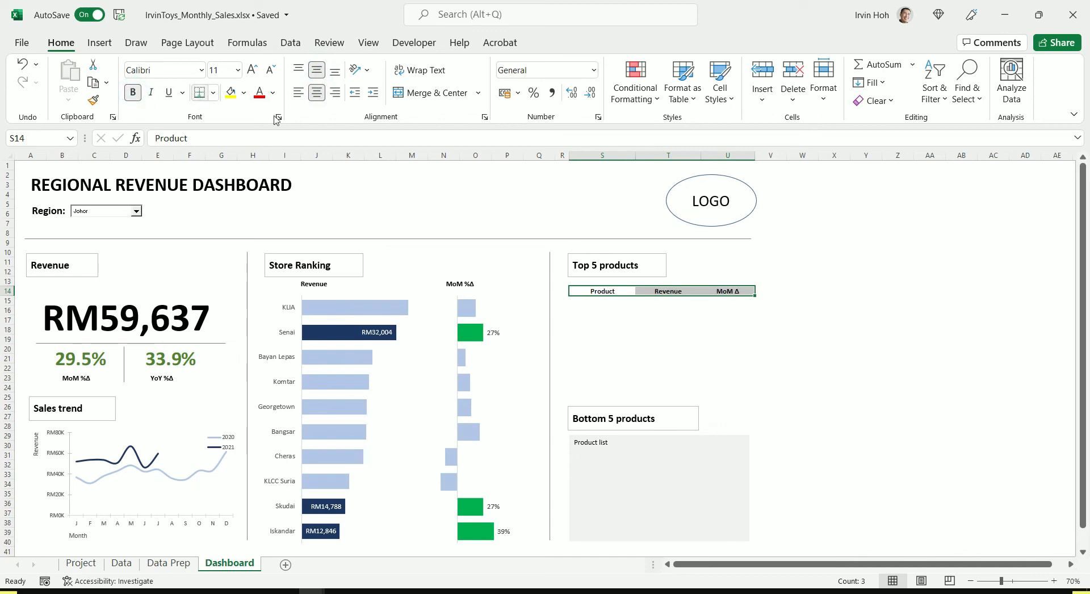
{"action": "left_click", "coordinate": [802, 329]}
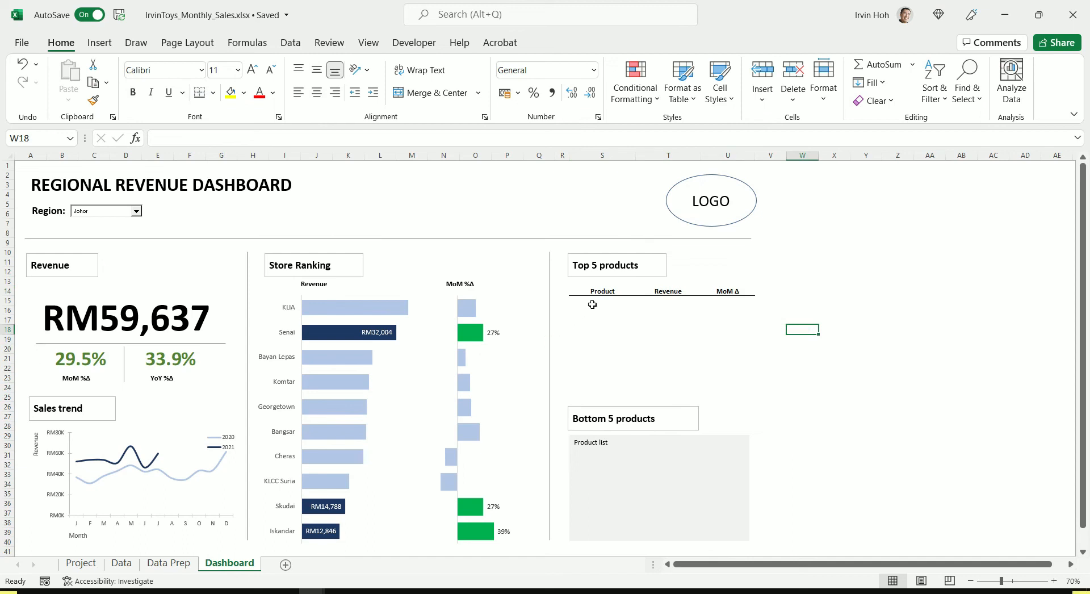
Link Dashboard cell S15 to the first top performing product with the formula ='Data Prep'!AH4.
{"action": "left_click", "coordinate": [592, 304]}
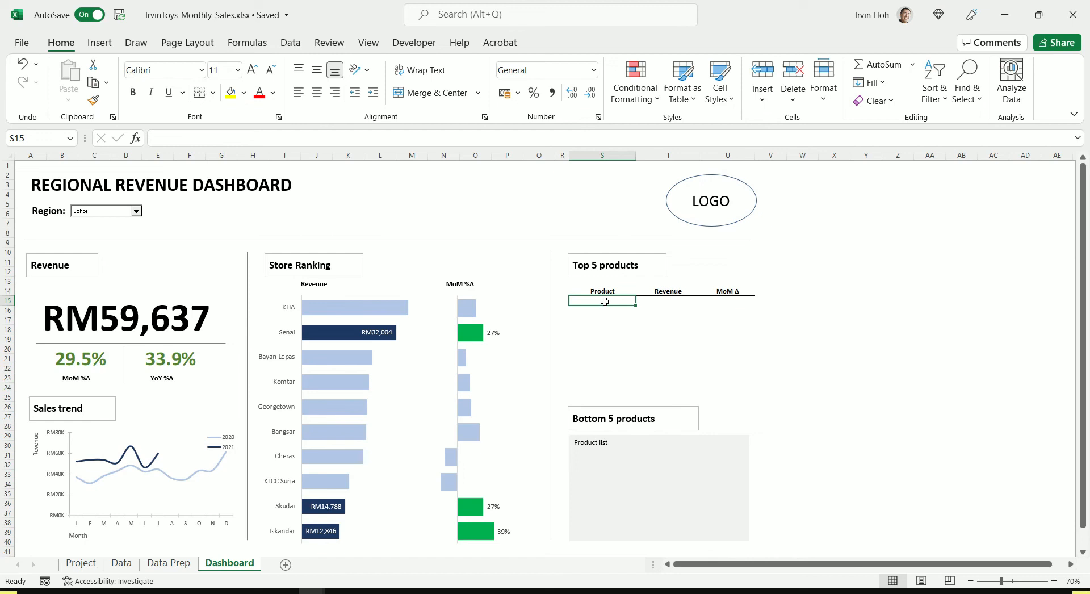
{"action": "type", "text": "="}
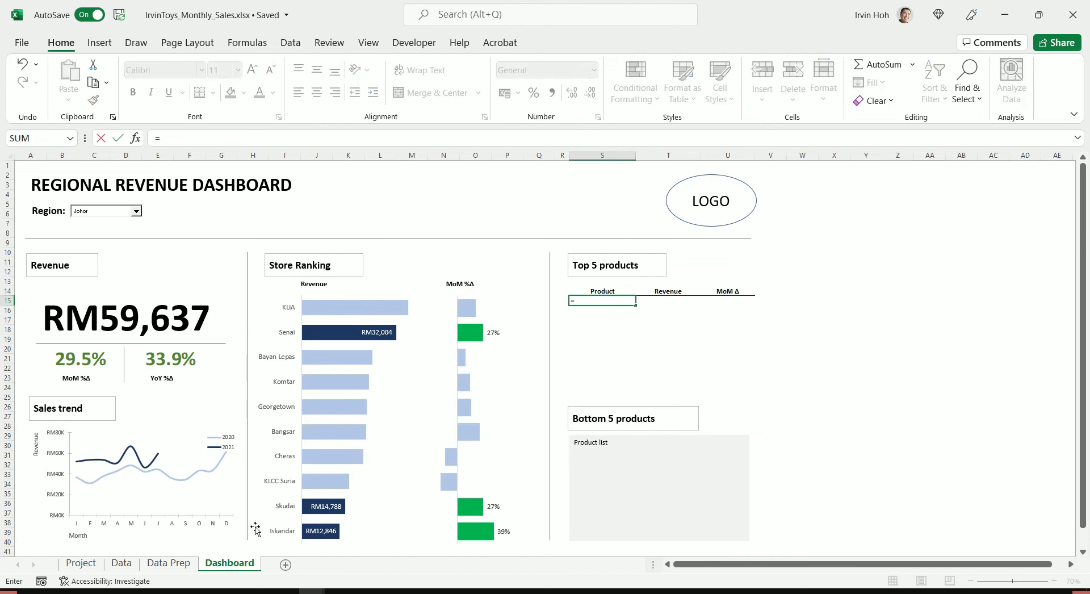
{"action": "left_click", "coordinate": [168, 563]}
{"action": "left_click", "coordinate": [651, 229]}
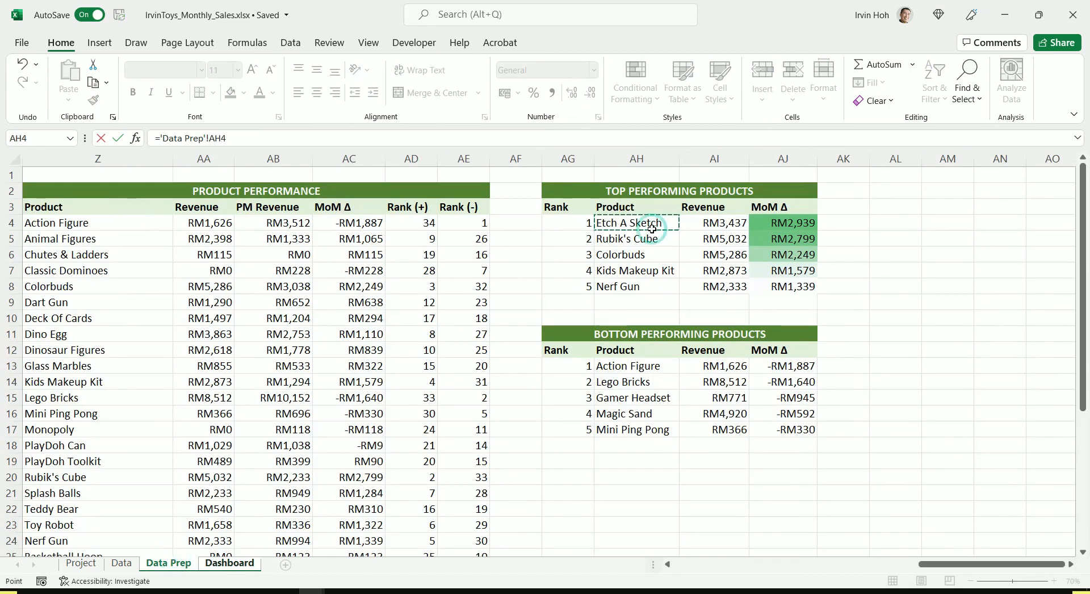
{"action": "key", "text": "Return"}
Fill the linked formula from S15 down to row 19 and across to column U.
{"action": "left_click", "coordinate": [617, 301]}
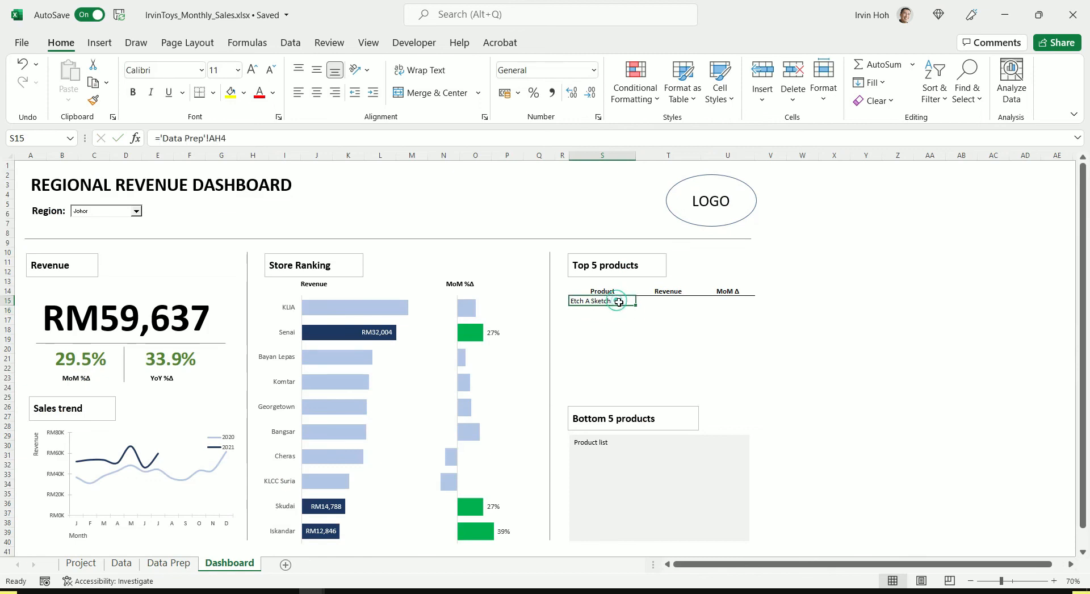
{"action": "left_click_drag", "start_coordinate": [637, 307], "coordinate": [642, 349]}
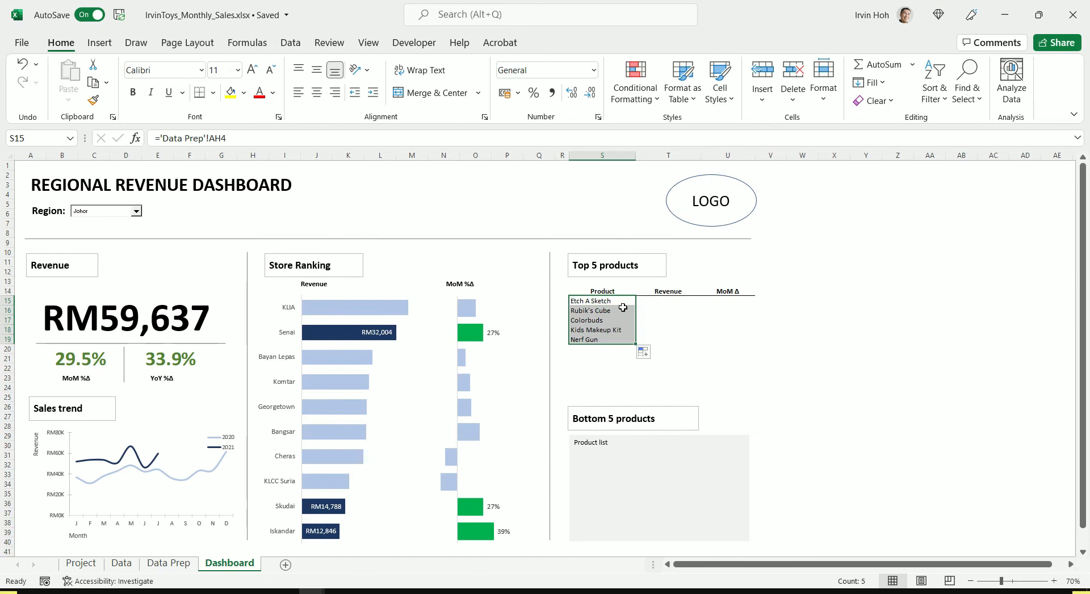
{"action": "left_click_drag", "start_coordinate": [636, 344], "coordinate": [732, 348]}
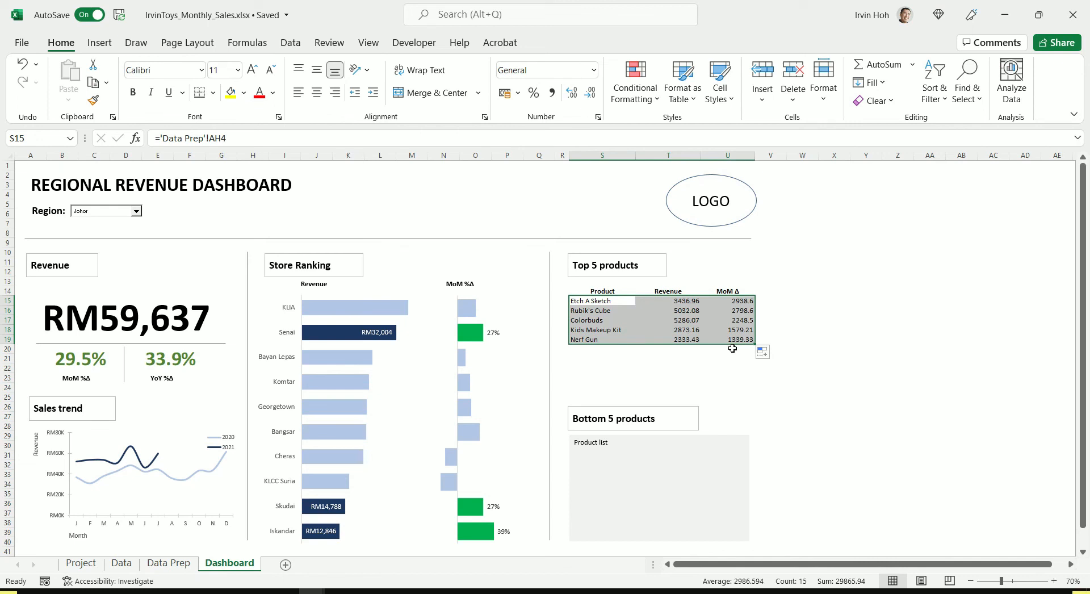
{"action": "left_click", "coordinate": [764, 331]}
Copy the currency format of the top products' revenue in Data Prep onto Dashboard cells T15:U19.
{"action": "left_click", "coordinate": [168, 563]}
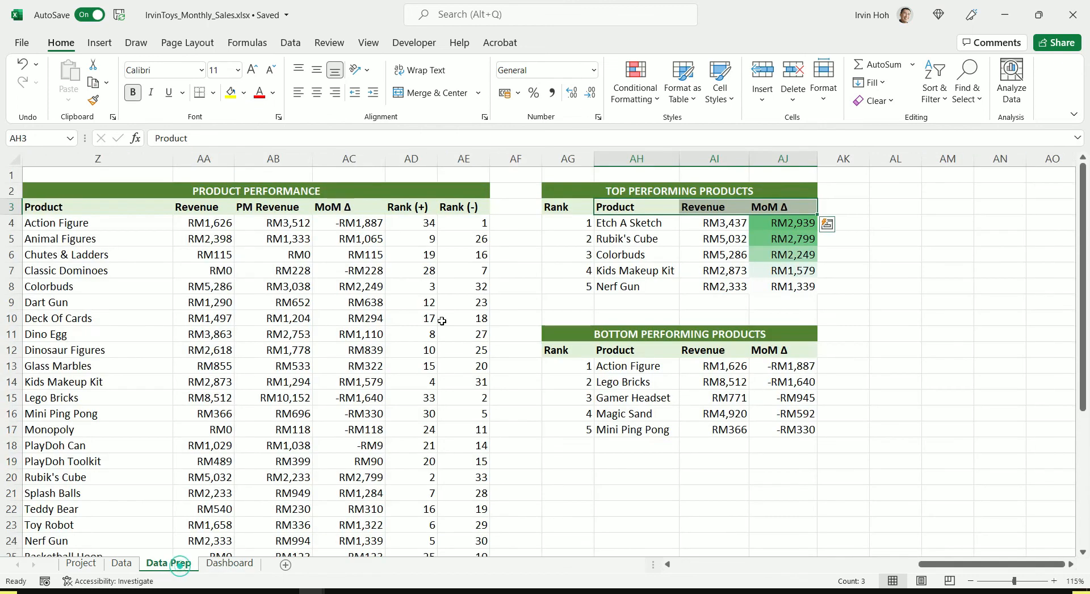
{"action": "left_click", "coordinate": [711, 225]}
{"action": "left_click", "coordinate": [94, 101]}
{"action": "left_click", "coordinate": [229, 562]}
{"action": "mouse_move", "coordinate": [692, 305]}
{"action": "left_mouse_down"}
{"action": "mouse_move", "coordinate": [738, 313]}
{"action": "mouse_move", "coordinate": [733, 339]}
{"action": "left_mouse_up"}
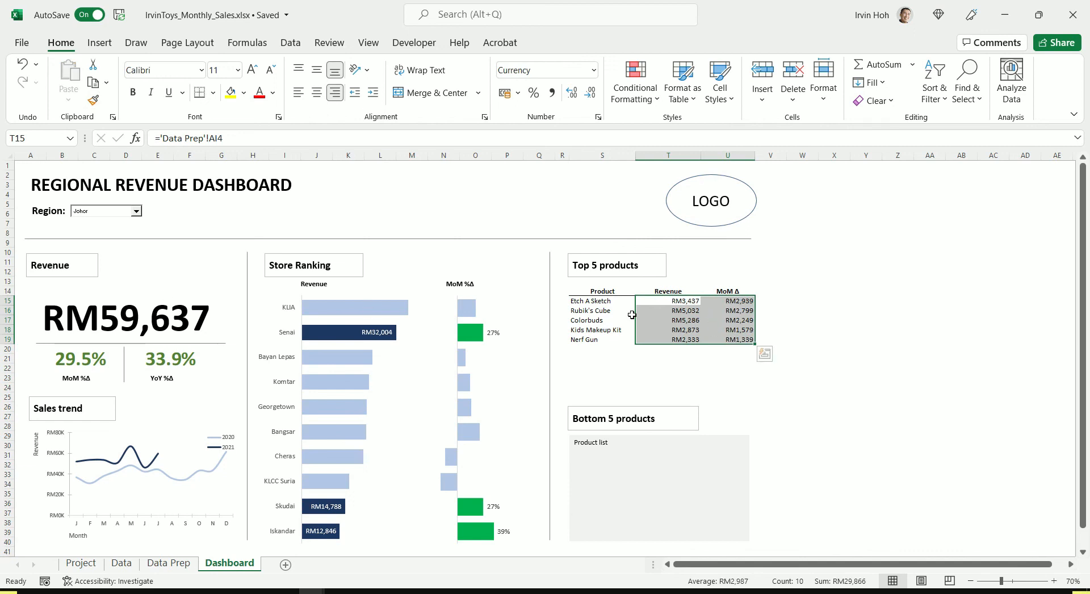
{"action": "left_click", "coordinate": [640, 289]}
{"action": "left_click", "coordinate": [629, 289]}
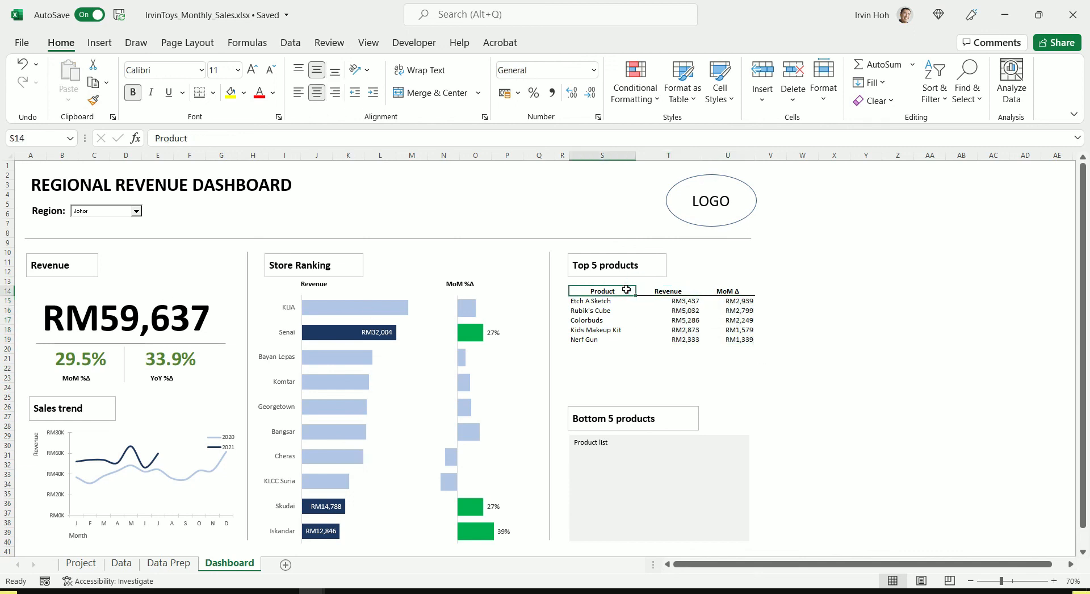
Increase the height of rows 14 to 19 and centre their contents vertically.
{"action": "left_click_drag", "start_coordinate": [8, 291], "coordinate": [8, 339]}
{"action": "left_click_drag", "start_coordinate": [8, 296], "coordinate": [8, 297]}
{"action": "left_click", "coordinate": [316, 71]}
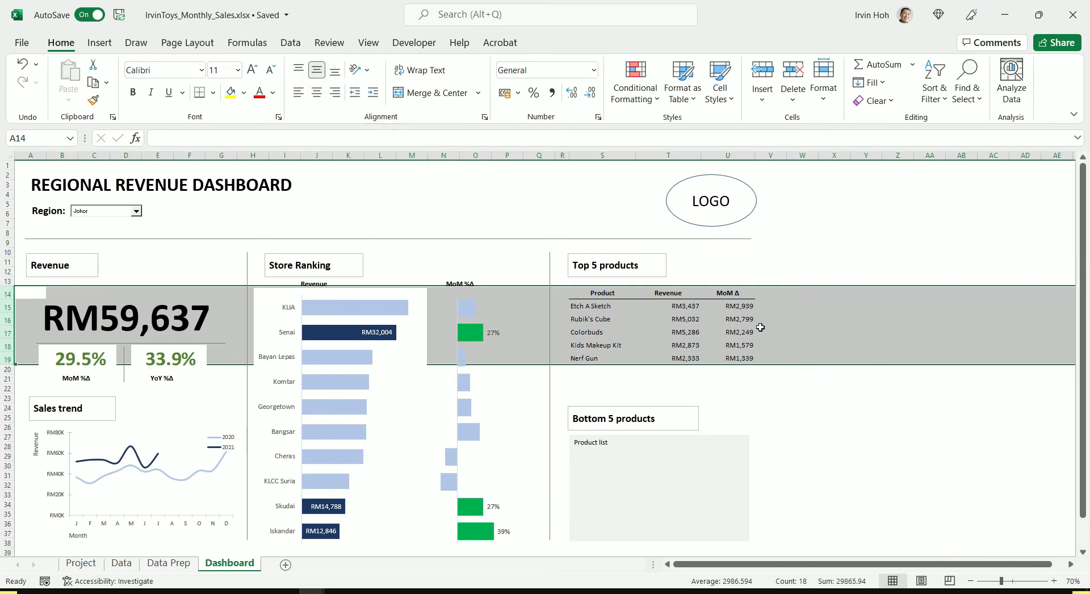
{"action": "left_click", "coordinate": [784, 347]}
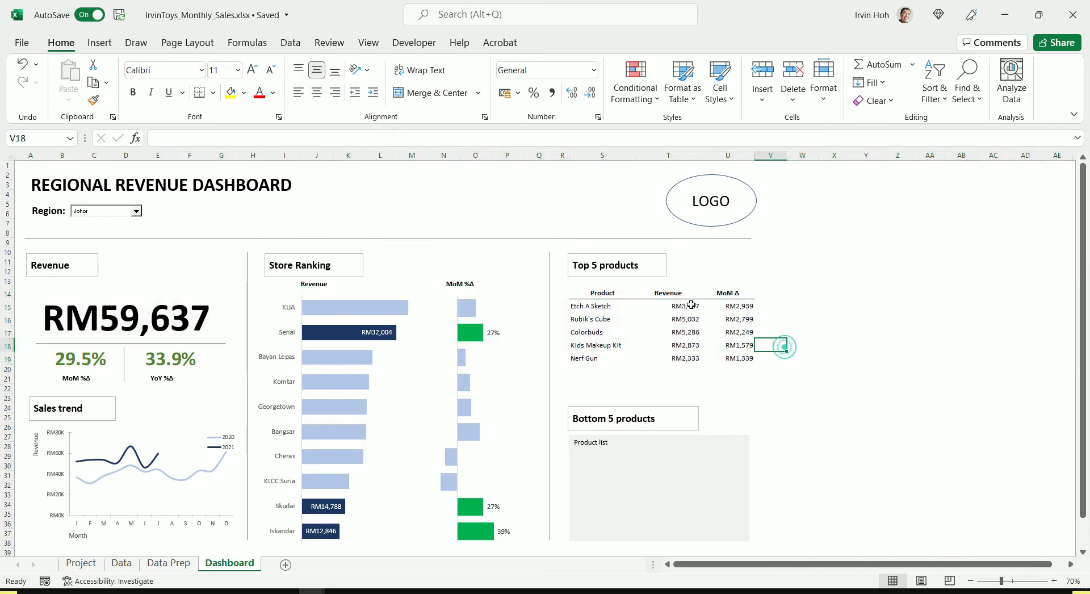
Centre the Revenue and MoM Δ columns T14:U19 of the top 5 products table horizontally.
{"action": "left_click_drag", "start_coordinate": [676, 291], "coordinate": [721, 353]}
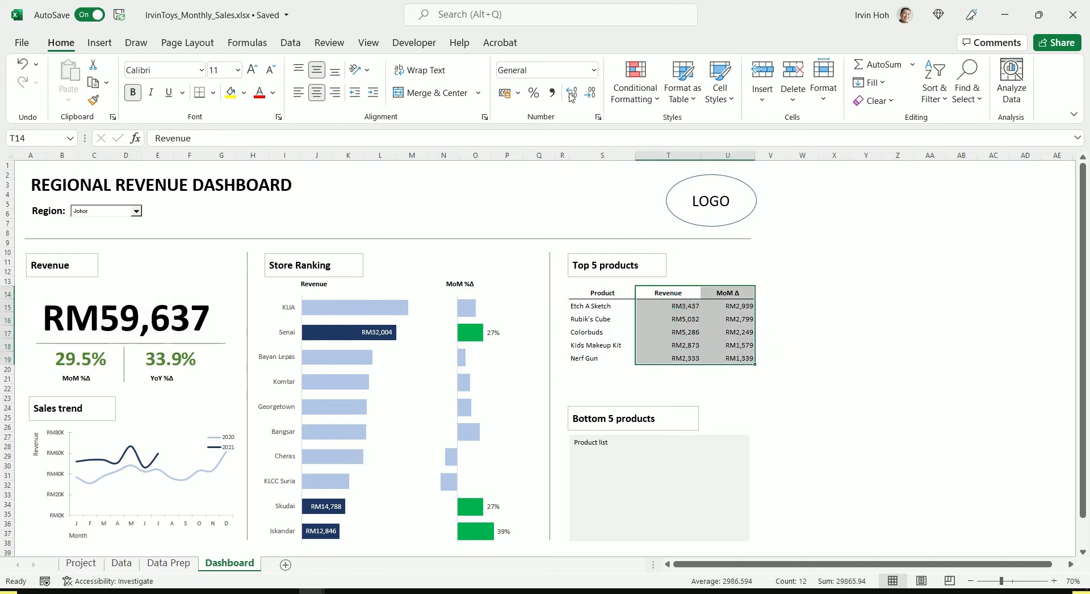
{"action": "left_click", "coordinate": [323, 95]}
{"action": "left_click", "coordinate": [323, 94]}
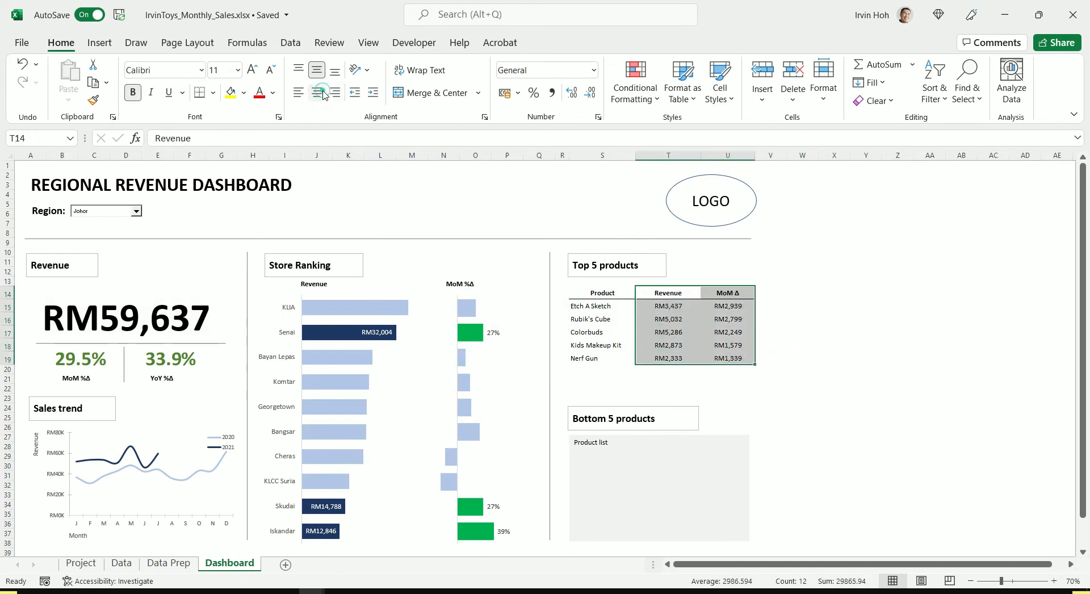
{"action": "left_click", "coordinate": [822, 347]}
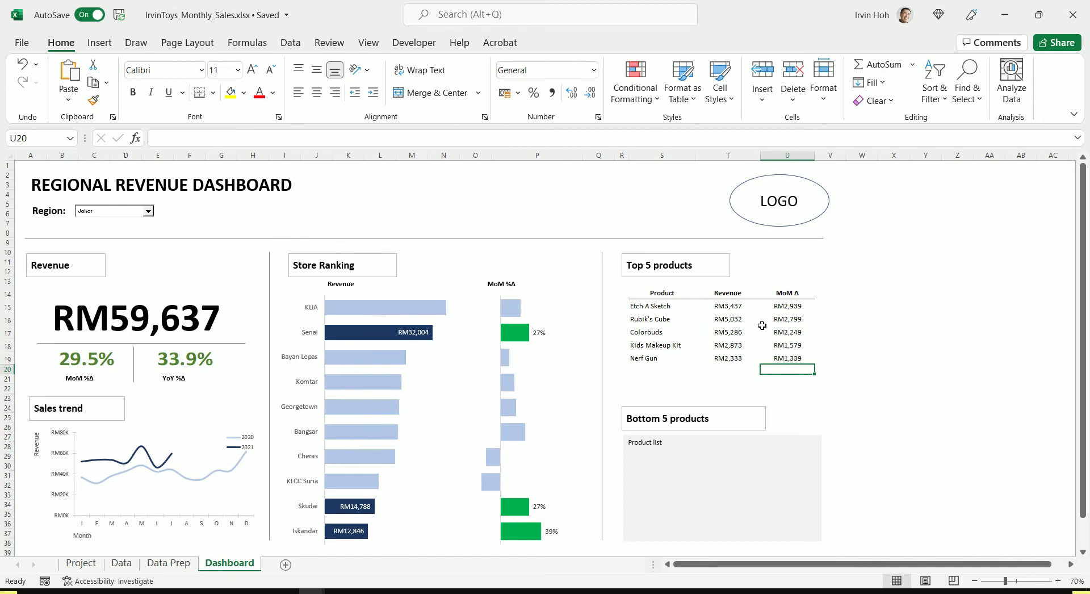
{"action": "left_click", "coordinate": [691, 317]}
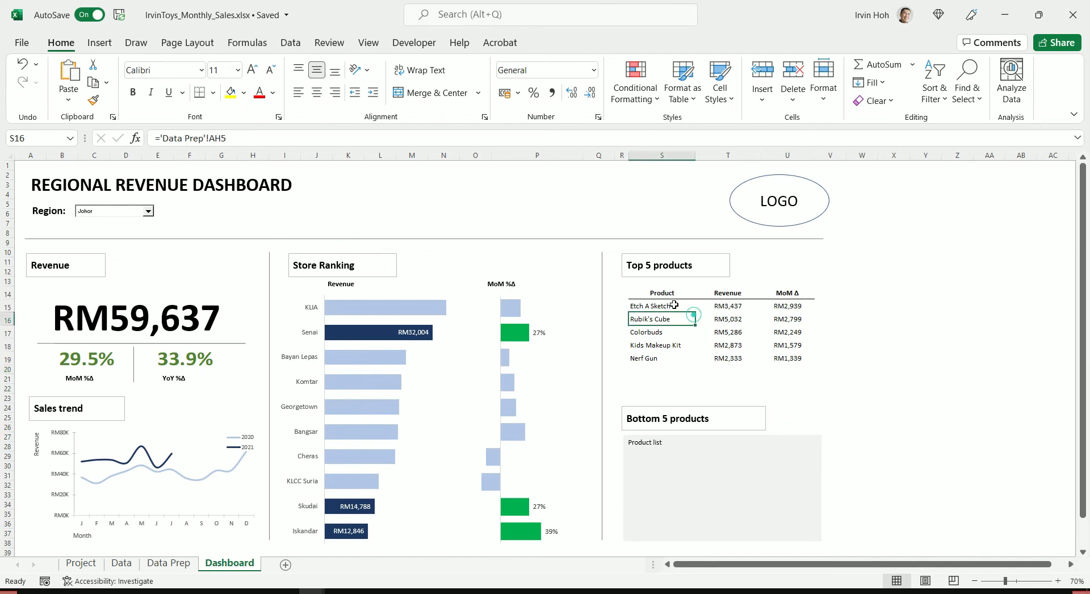
Apply a green-to-white colour scale to the top 5 products' MoM Δ values in U15:U19.
{"action": "left_click", "coordinate": [793, 370]}
{"action": "left_click_drag", "start_coordinate": [791, 306], "coordinate": [795, 356]}
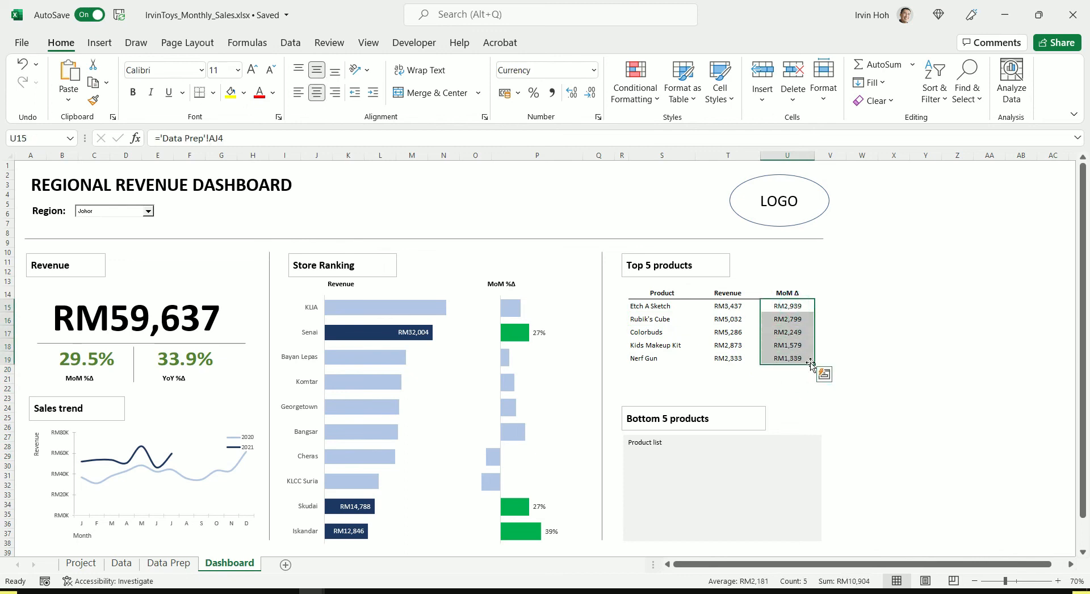
{"action": "left_click", "coordinate": [625, 105]}
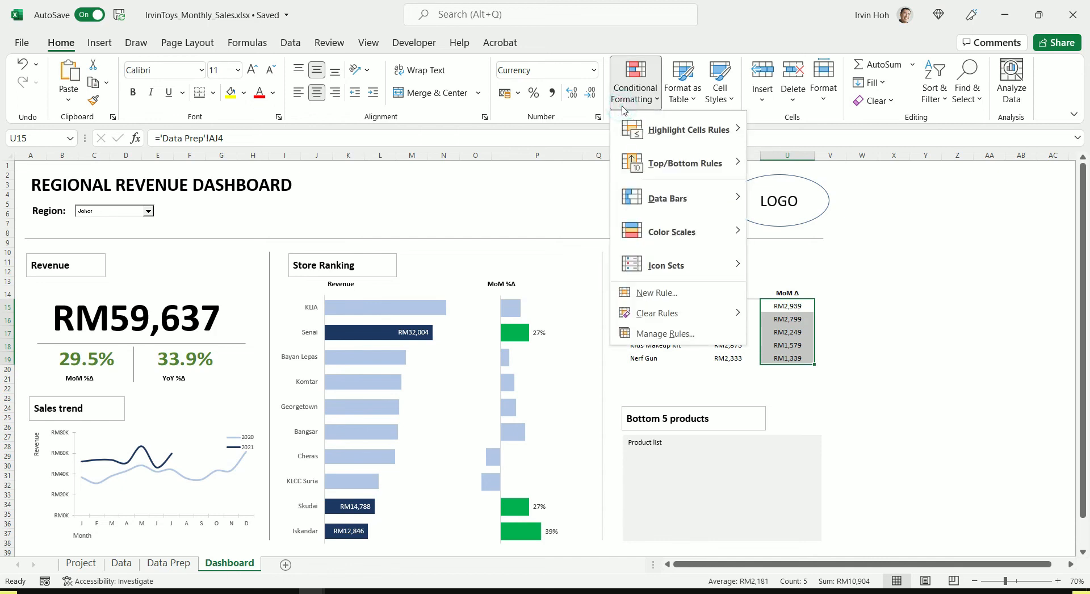
{"action": "mouse_move", "coordinate": [726, 233]}
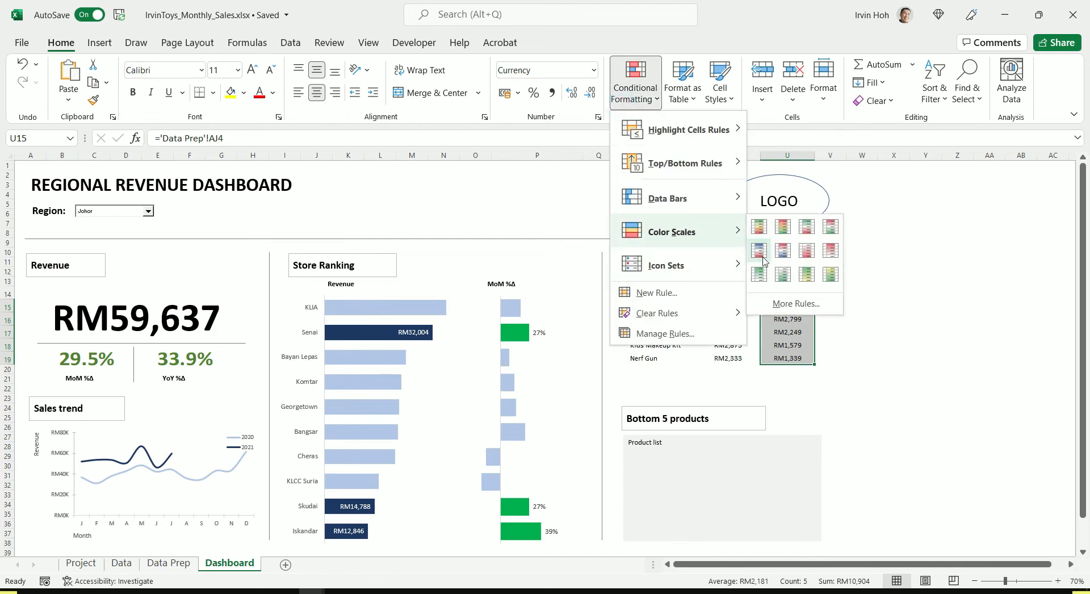
{"action": "left_click", "coordinate": [761, 275]}
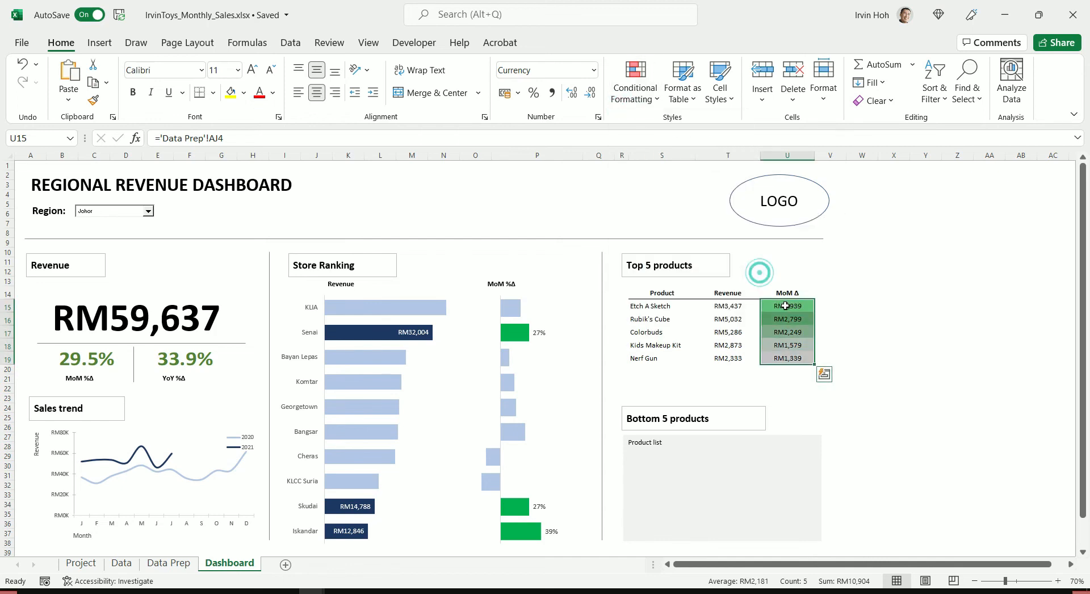
Add the total of the top 5 MoM Δ values in U20 with =SUM(U15:U19).
{"action": "left_click", "coordinate": [792, 370]}
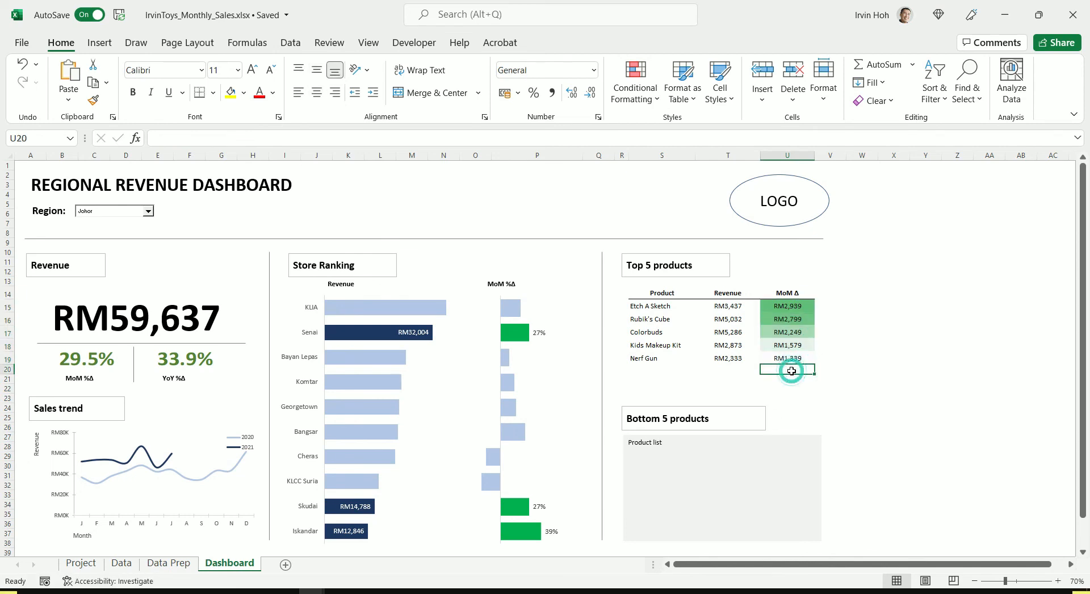
{"action": "left_click", "coordinate": [879, 65]}
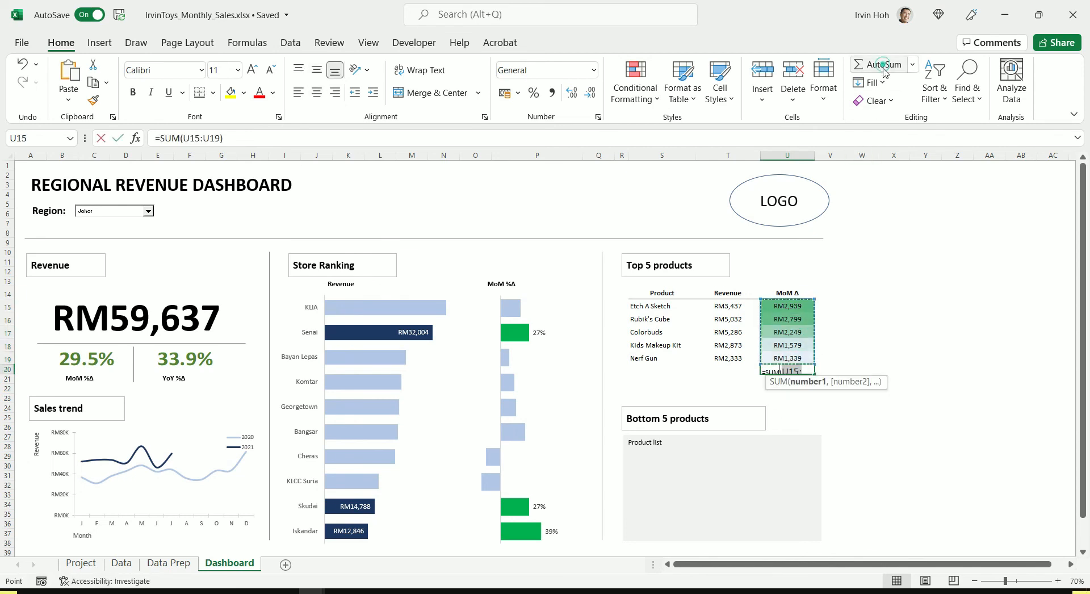
{"action": "key", "text": "Return"}
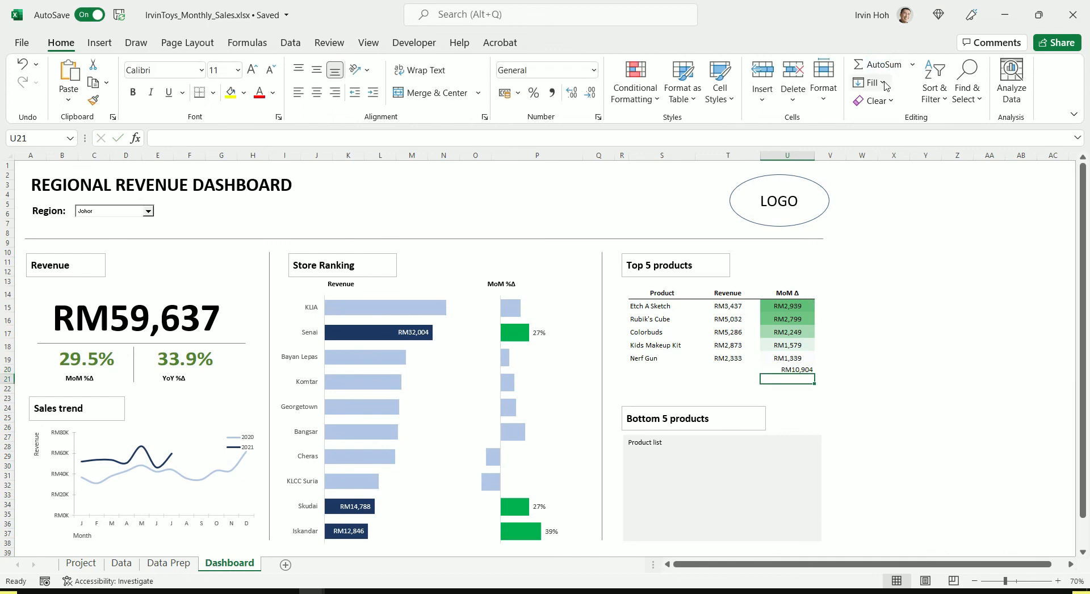
Format the total in U20 as centred, bold, dark green text with a top border.
{"action": "left_click", "coordinate": [806, 370]}
{"action": "left_click", "coordinate": [316, 96]}
{"action": "left_click", "coordinate": [273, 92]}
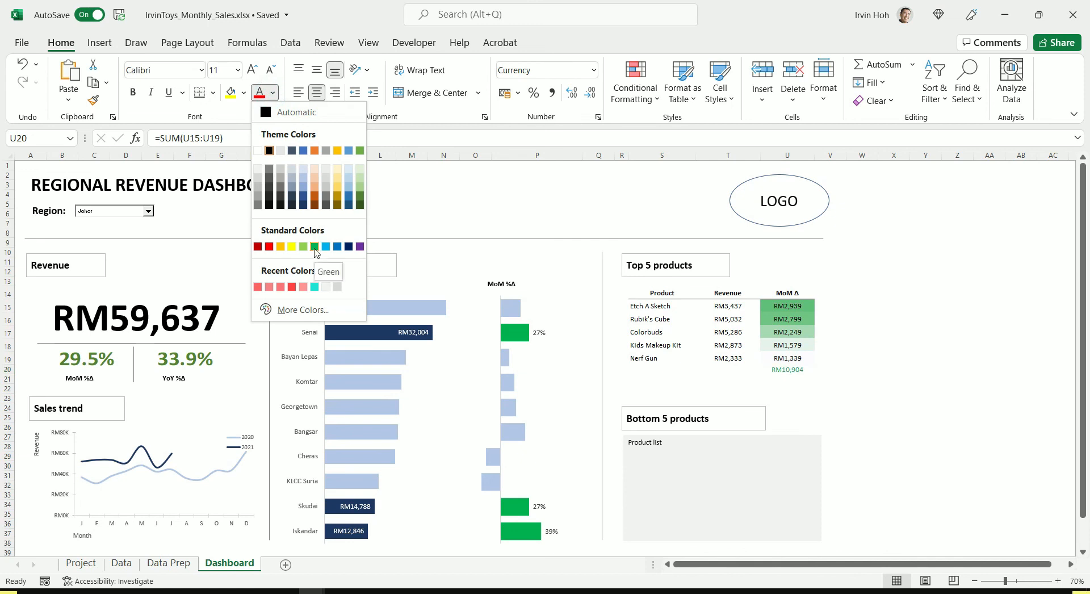
{"action": "left_click", "coordinate": [359, 203]}
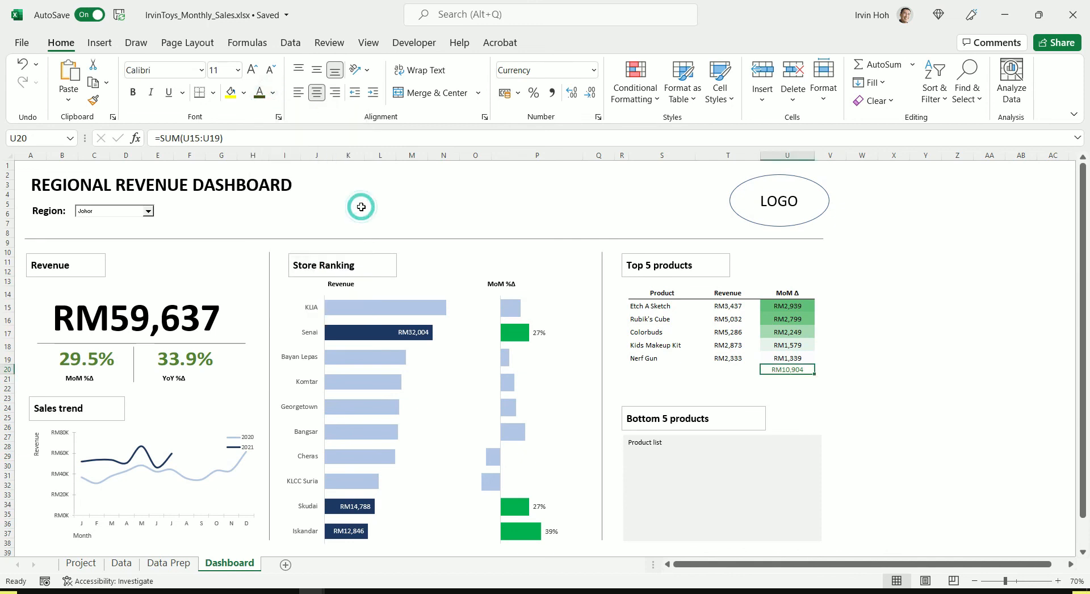
{"action": "left_click", "coordinate": [131, 92]}
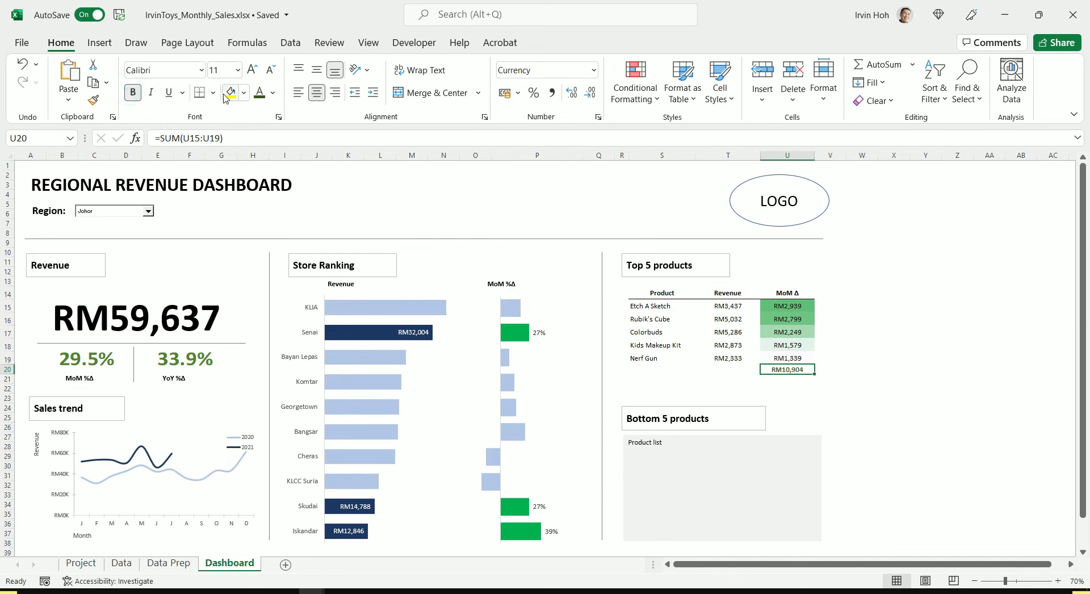
{"action": "left_click", "coordinate": [211, 93]}
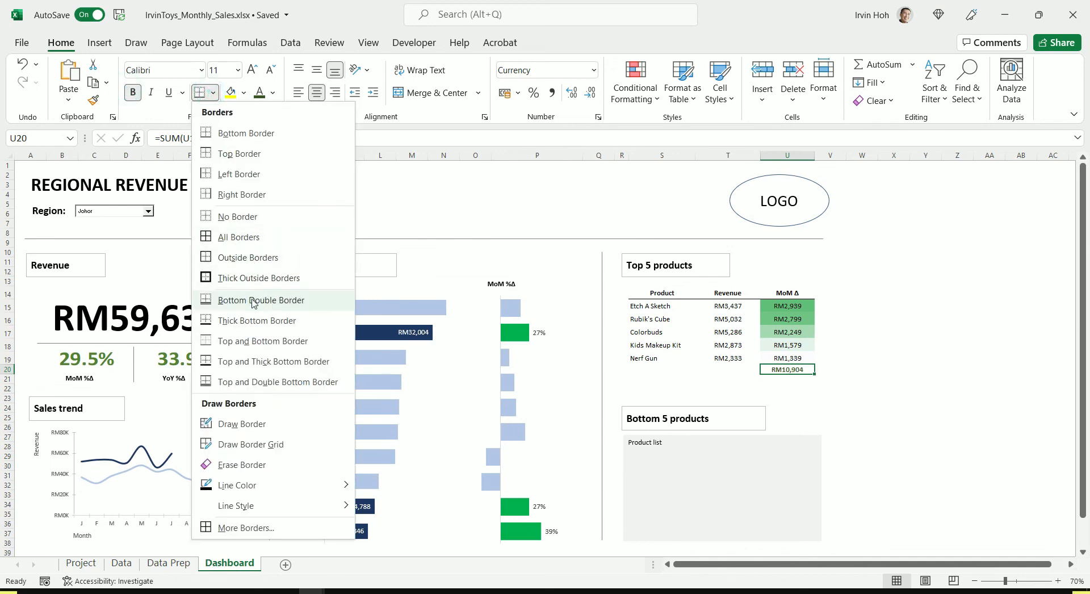
{"action": "left_click", "coordinate": [270, 158]}
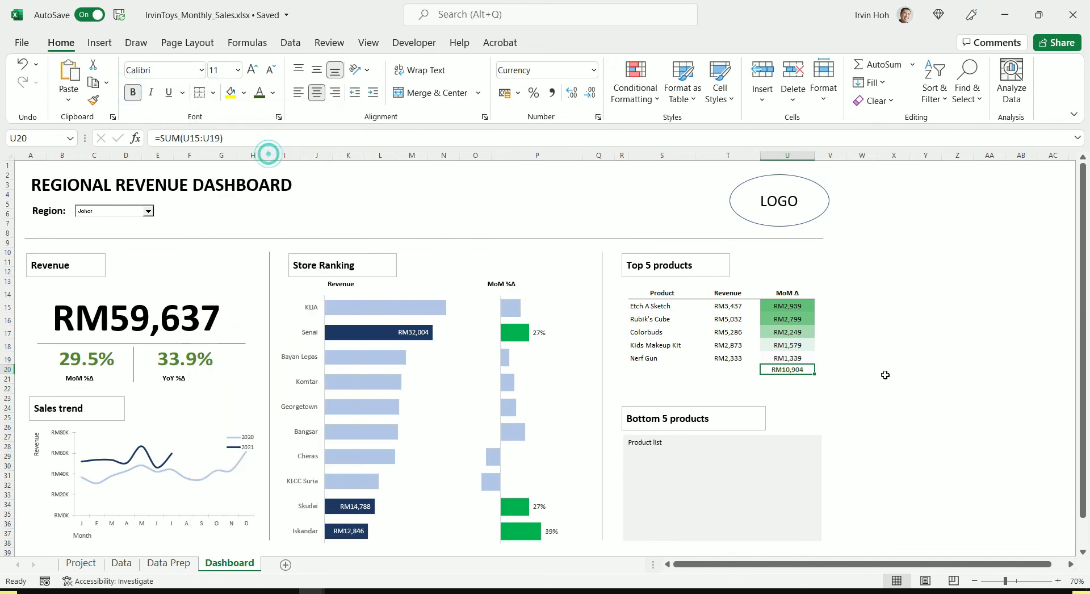
{"action": "left_click", "coordinate": [886, 377]}
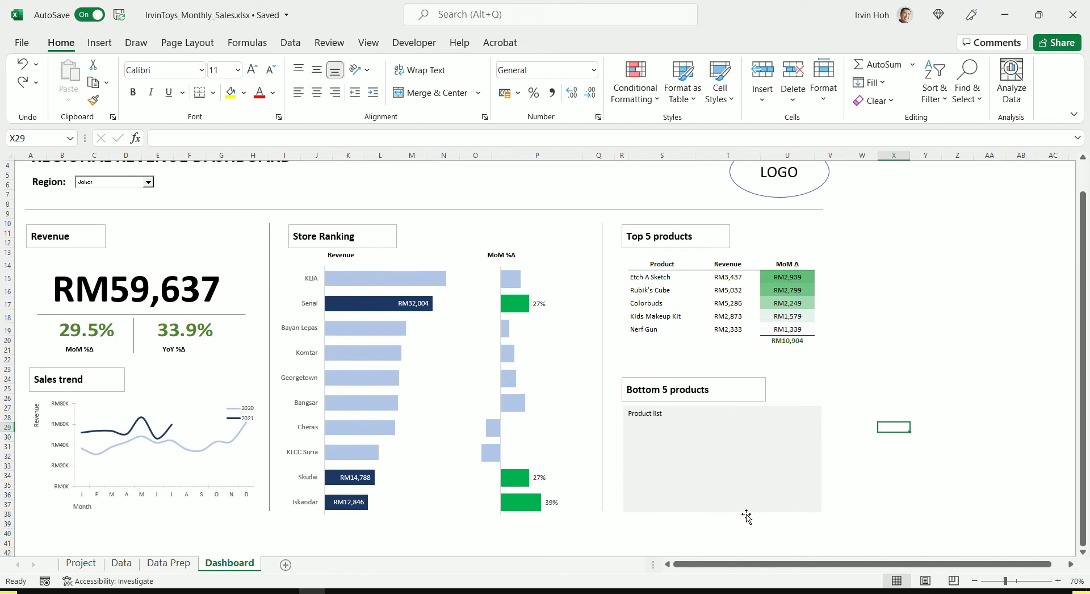
Delete the Product list placeholder under Bottom 5 products and copy the headings S14:U14 to S28:U28.
{"action": "left_click", "coordinate": [717, 447]}
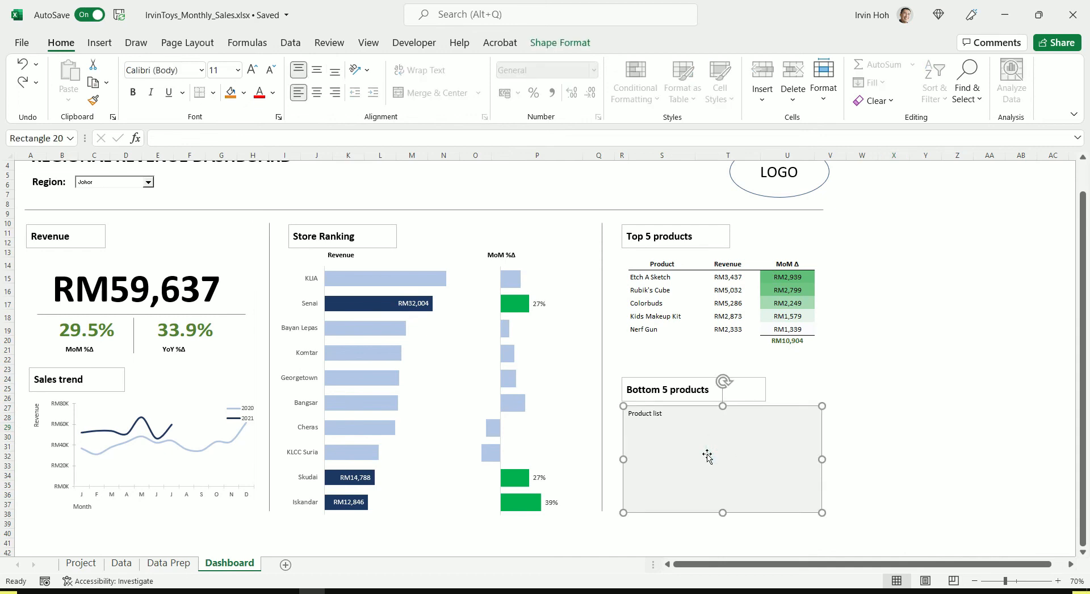
{"action": "key", "text": "Delete"}
{"action": "left_click_drag", "start_coordinate": [661, 264], "coordinate": [776, 263]}
{"action": "key", "text": "ctrl+c"}
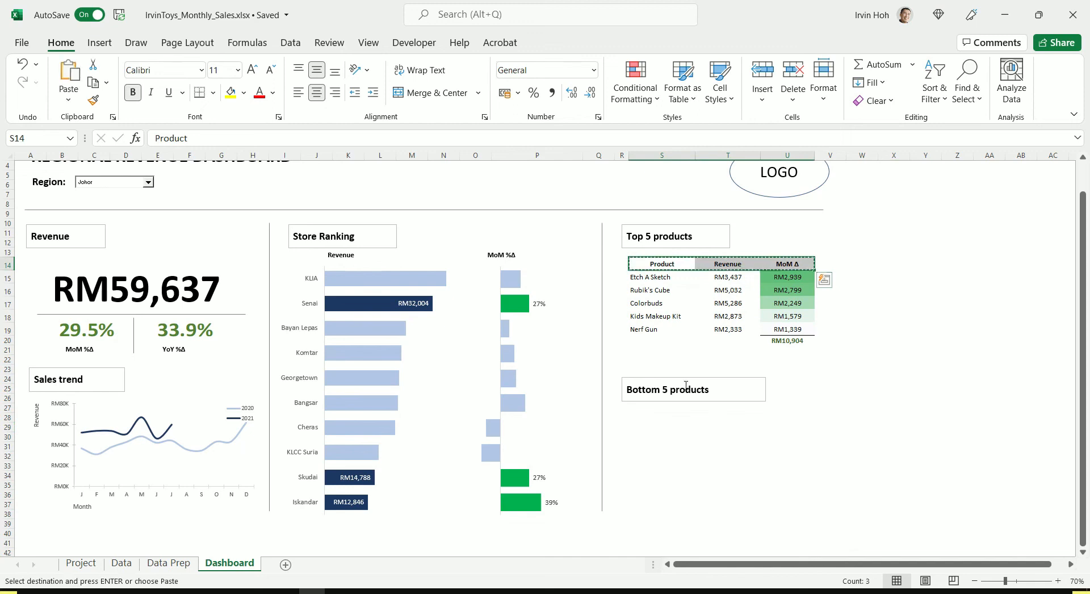
{"action": "left_click", "coordinate": [645, 419]}
{"action": "key", "text": "ctrl+v"}
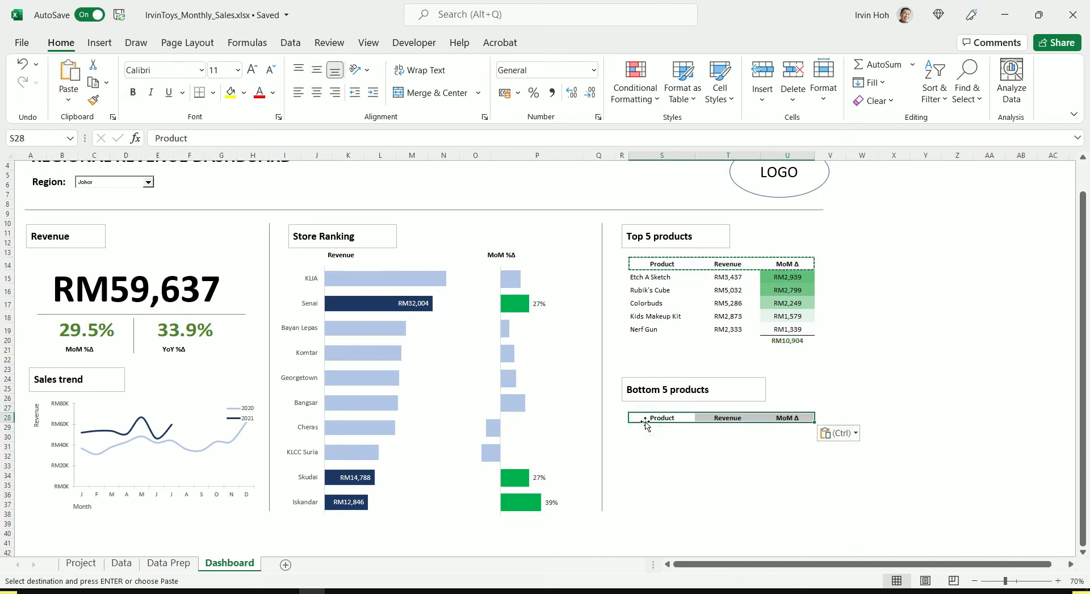
Link S29 to the first bottom performing product with ='Data Prep'!AH13 and fill the formula through U33.
{"action": "left_click", "coordinate": [653, 430]}
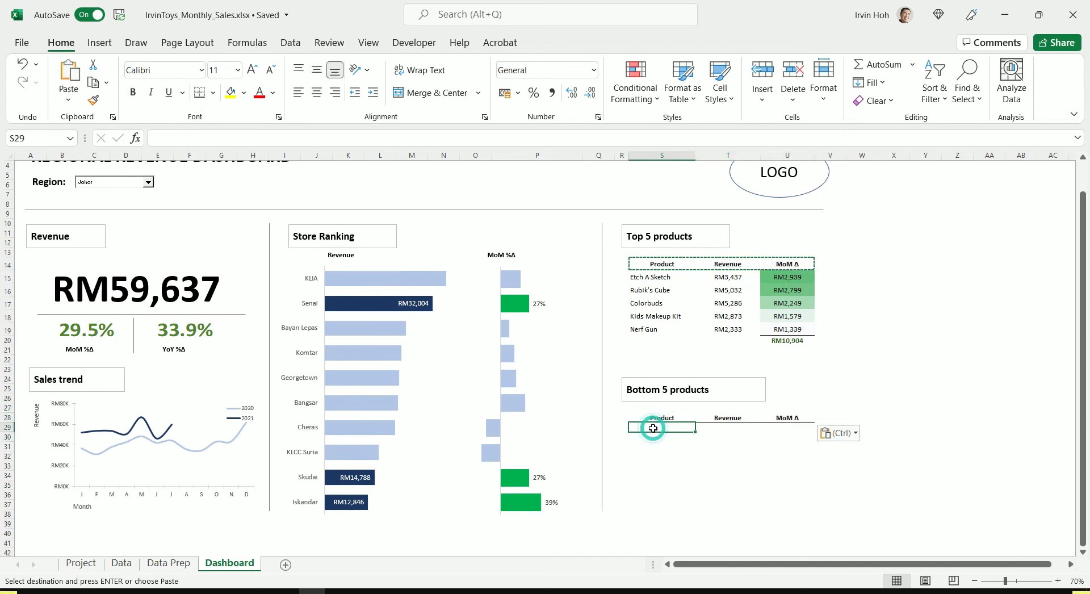
{"action": "key", "text": "Escape"}
{"action": "type", "text": "="}
{"action": "left_click", "coordinate": [168, 562]}
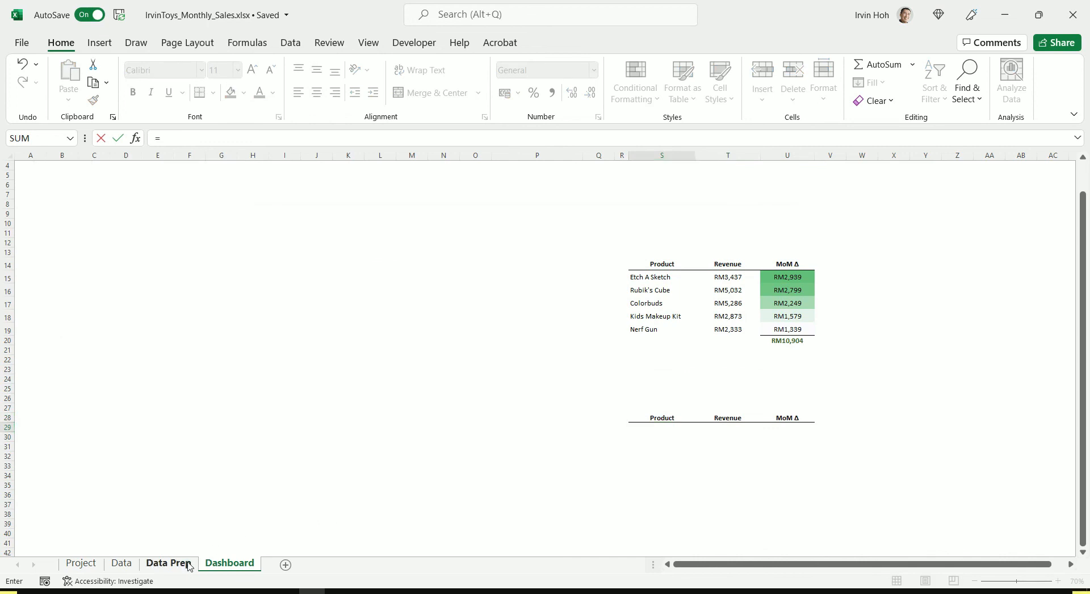
{"action": "left_click", "coordinate": [621, 367]}
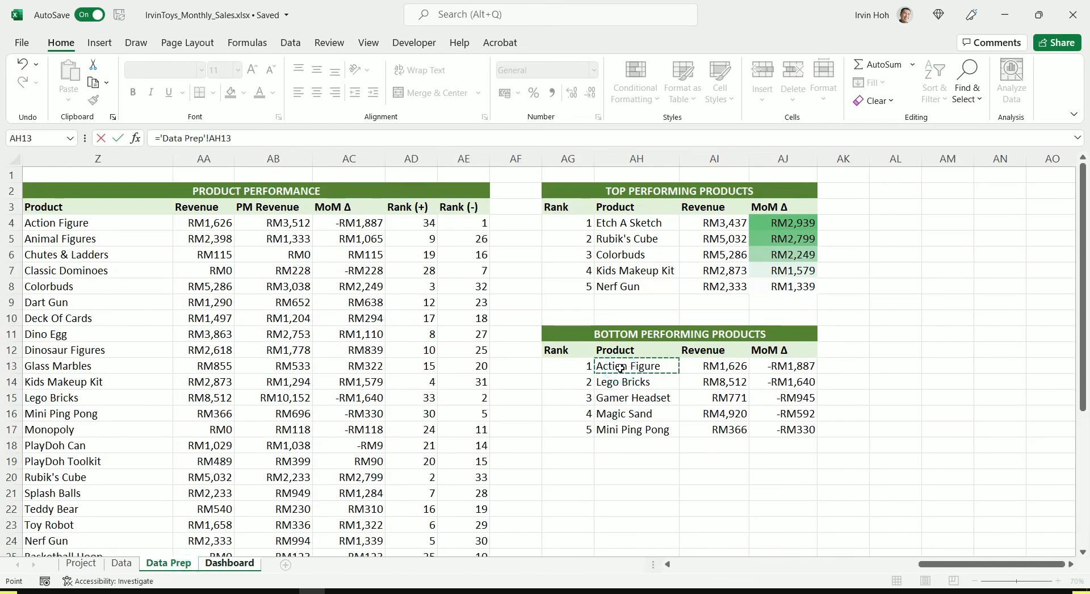
{"action": "key", "text": "Return"}
{"action": "left_click", "coordinate": [663, 428]}
{"action": "left_click_drag", "start_coordinate": [694, 432], "coordinate": [791, 466]}
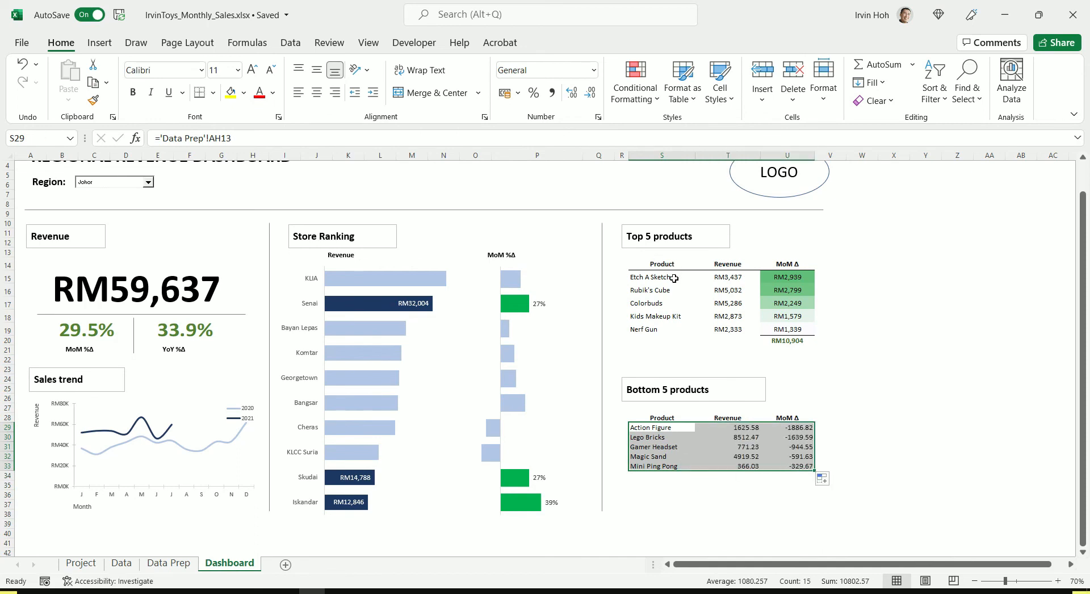
Set the height of rows 28 to 33 to 19.
{"action": "left_click_drag", "start_coordinate": [11, 294], "coordinate": [11, 294]}
{"action": "left_click", "coordinate": [9, 427]}
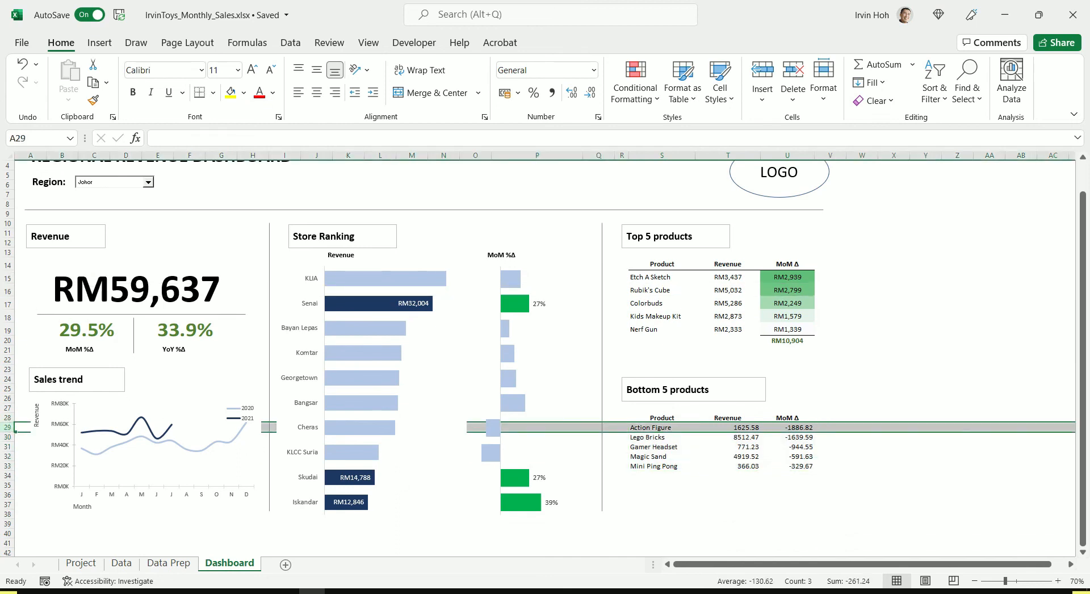
{"action": "left_click_drag", "start_coordinate": [9, 417], "coordinate": [11, 465]}
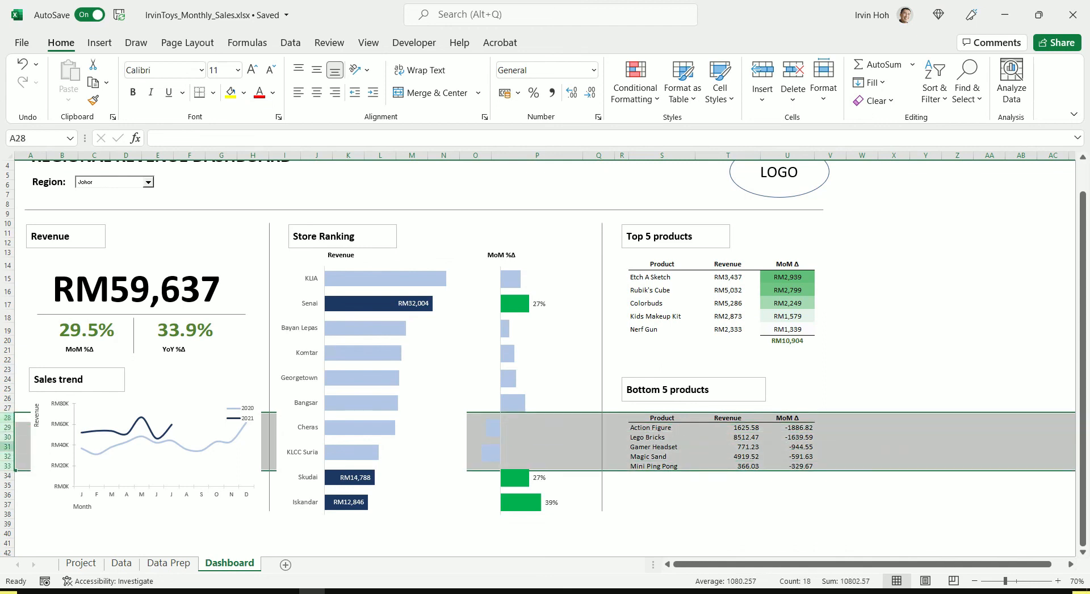
{"action": "right_click", "coordinate": [3, 438]}
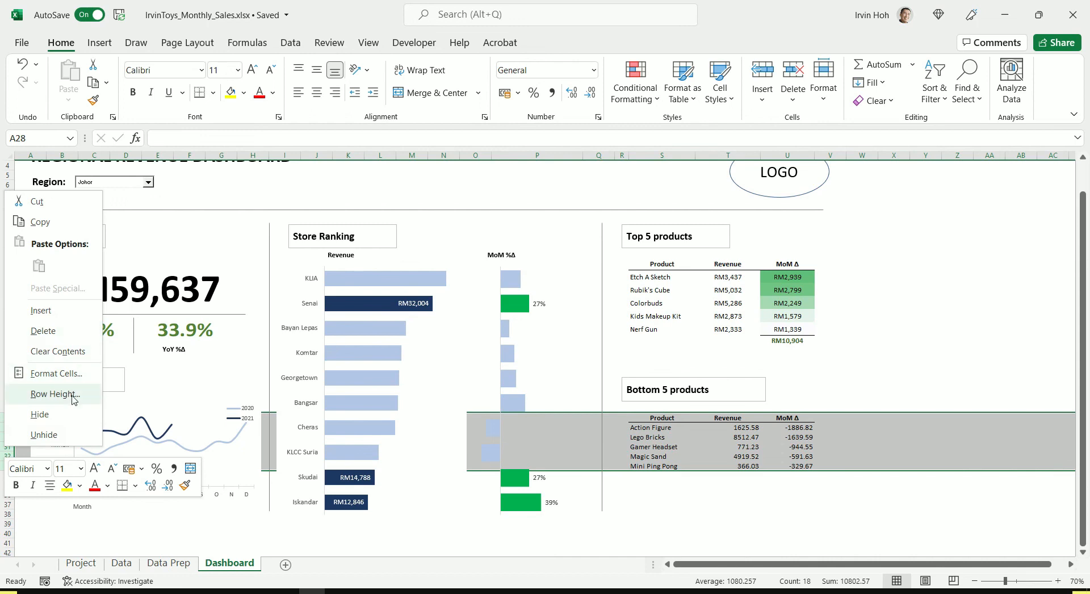
{"action": "left_click", "coordinate": [54, 393]}
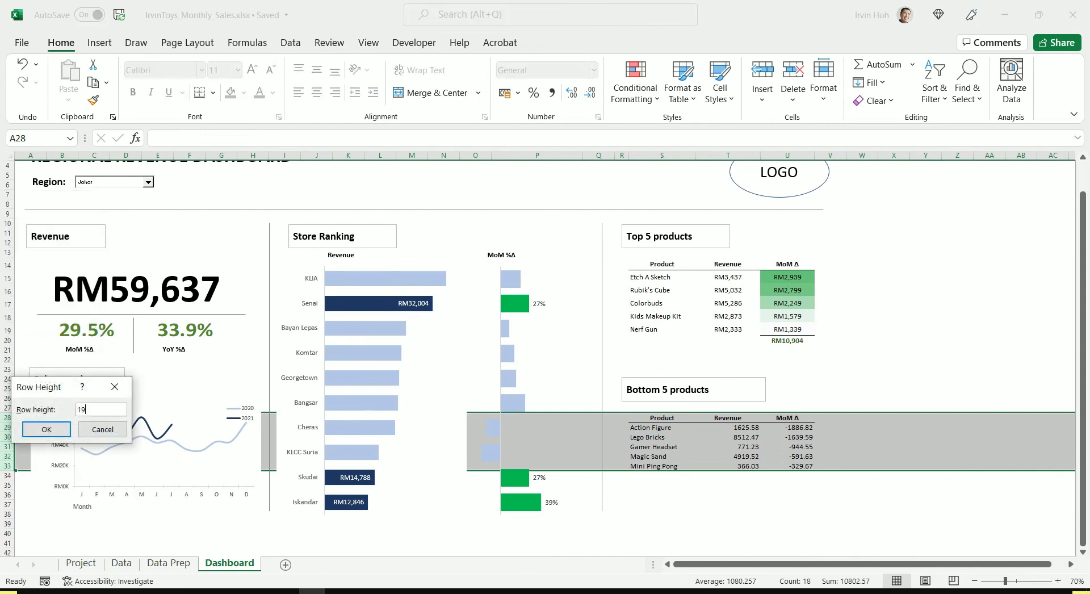
{"action": "key", "text": "Return"}
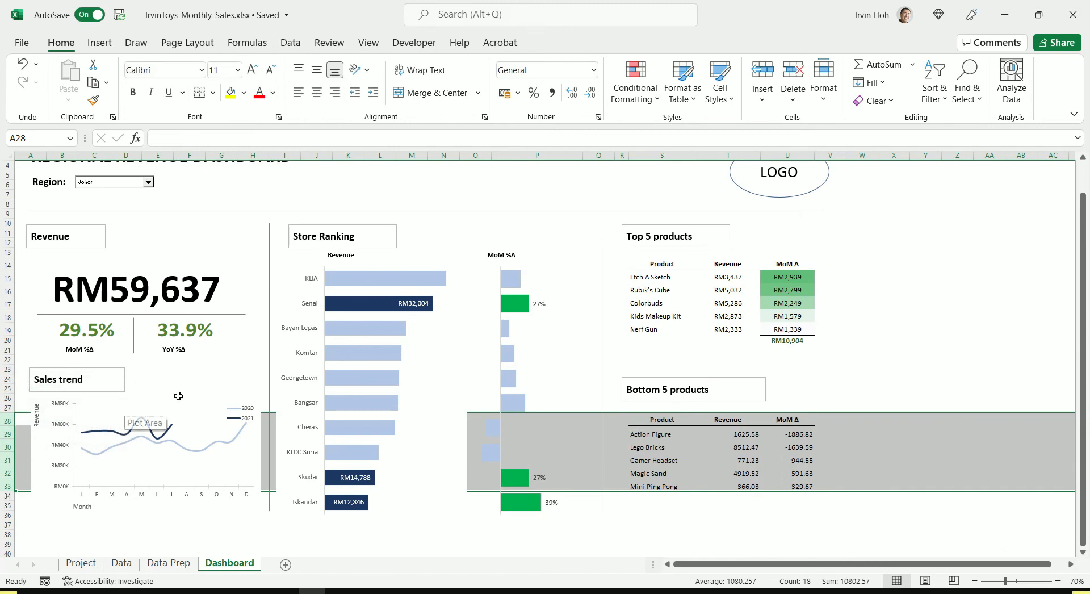
{"action": "left_click", "coordinate": [675, 469]}
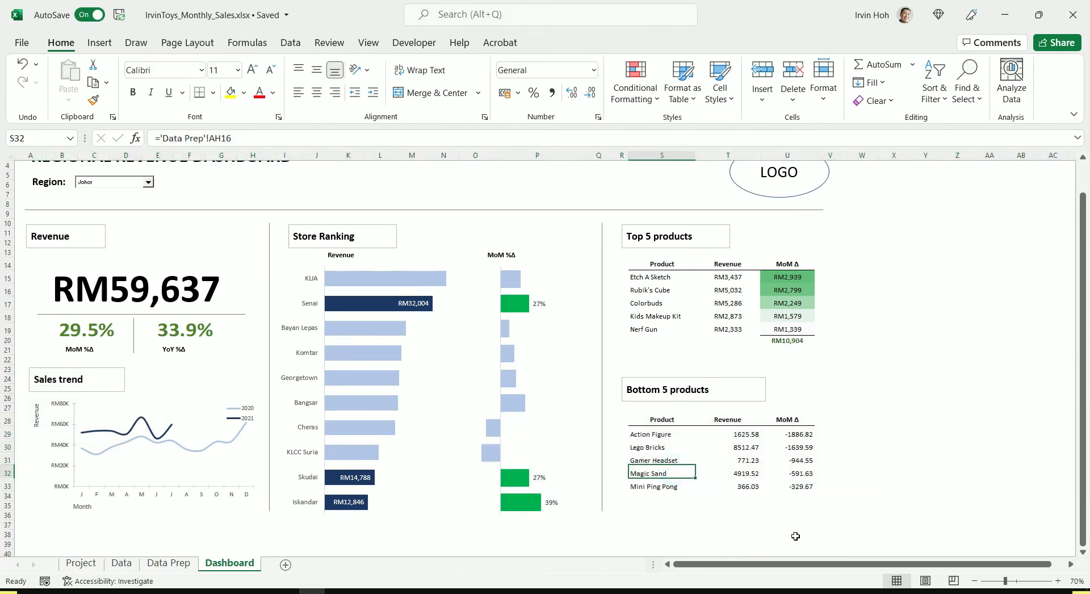
Add the total of the bottom 5 MoM Δ values in U34 with =SUM(U29:U33).
{"action": "left_click", "coordinate": [796, 495]}
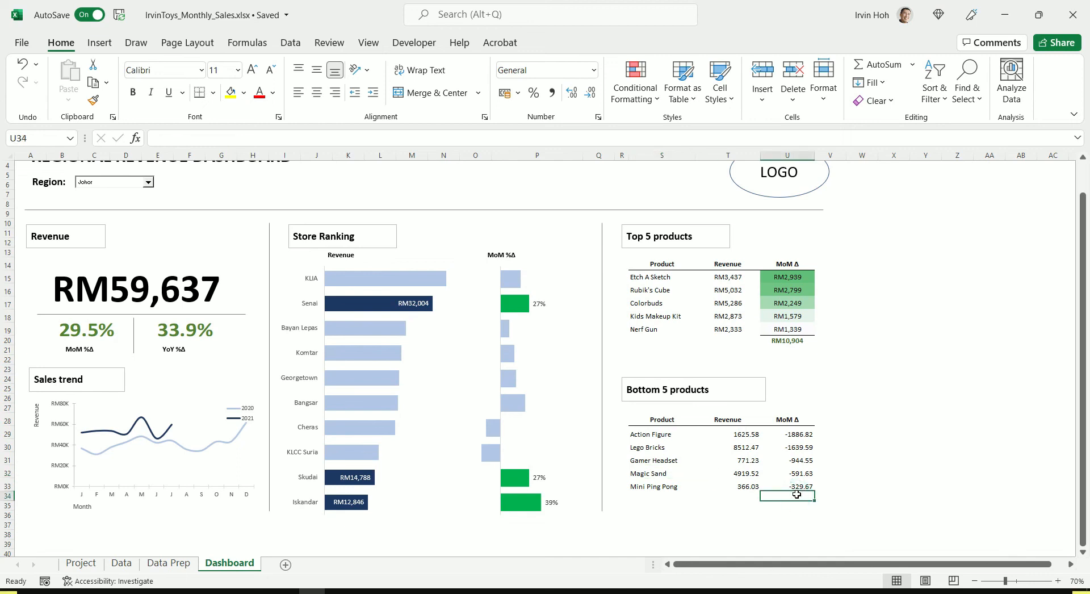
{"action": "left_click", "coordinate": [866, 64]}
{"action": "key", "text": "Return"}
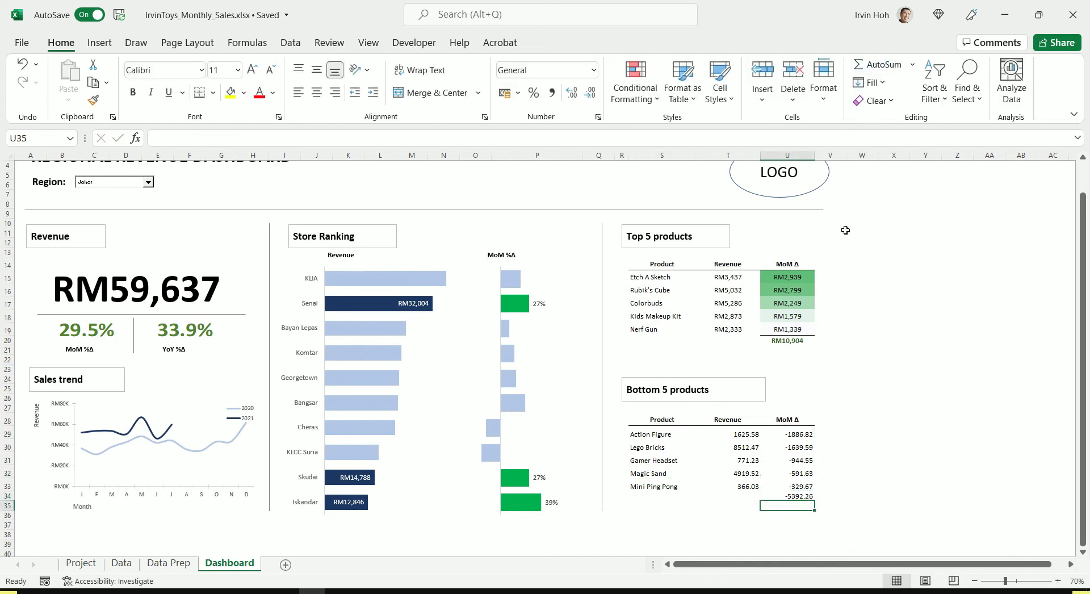
{"action": "left_click", "coordinate": [789, 496]}
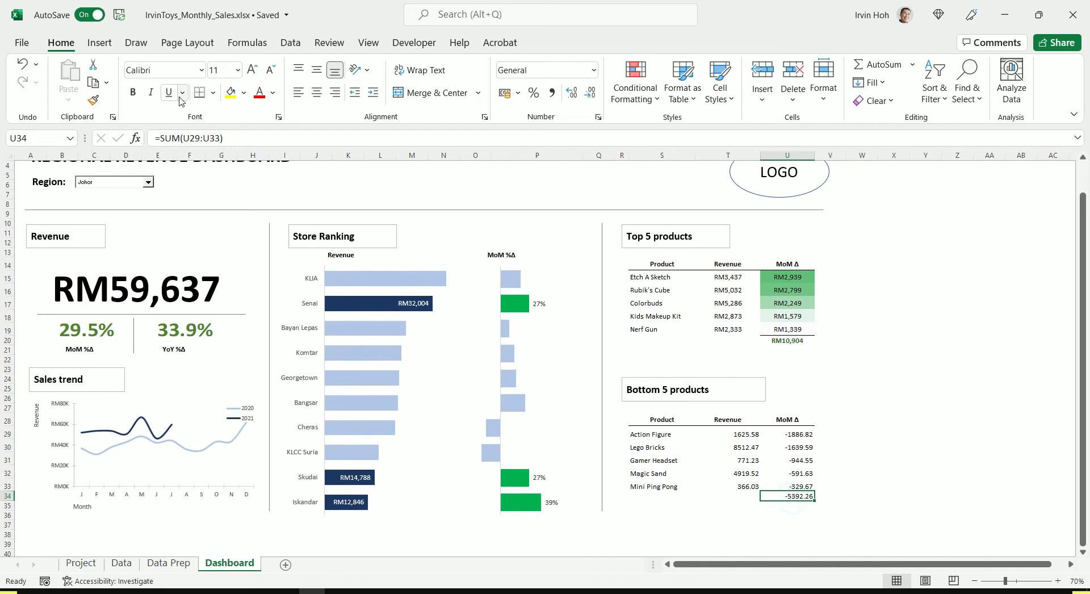
Add a top border to the bottom 5 MoM Δ total in U34.
{"action": "left_click", "coordinate": [213, 92]}
{"action": "left_click", "coordinate": [254, 147]}
{"action": "left_click", "coordinate": [862, 458]}
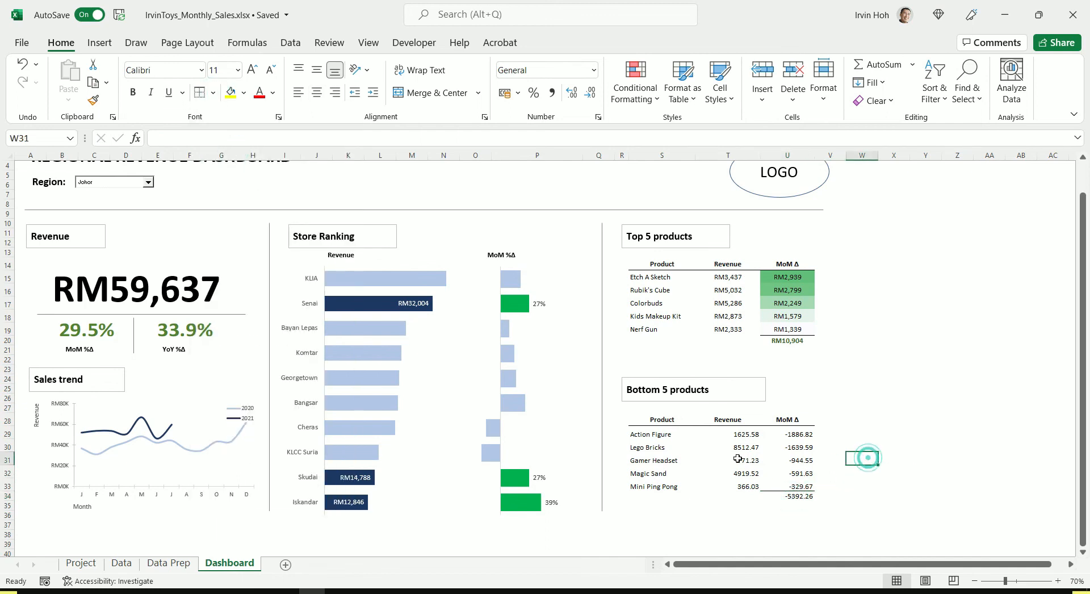
Copy the currency formatting of T16 onto the bottom 5 revenue and MoM Δ cells T29:U34.
{"action": "left_click", "coordinate": [728, 290]}
{"action": "left_click", "coordinate": [92, 99]}
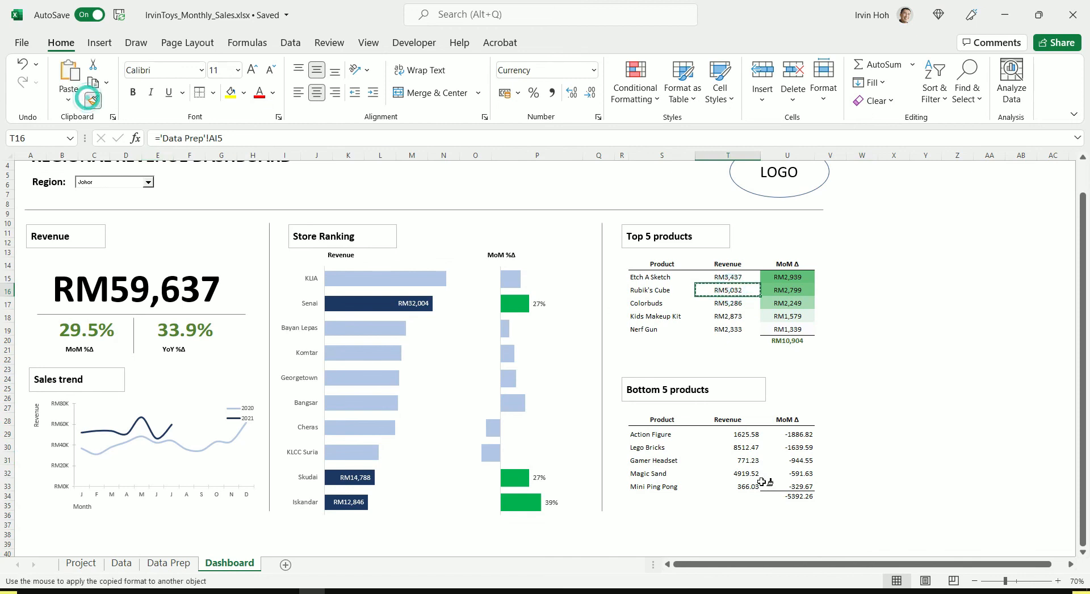
{"action": "mouse_move", "coordinate": [728, 433]}
{"action": "left_mouse_down"}
{"action": "mouse_move", "coordinate": [789, 451]}
{"action": "mouse_move", "coordinate": [800, 496]}
{"action": "left_mouse_up"}
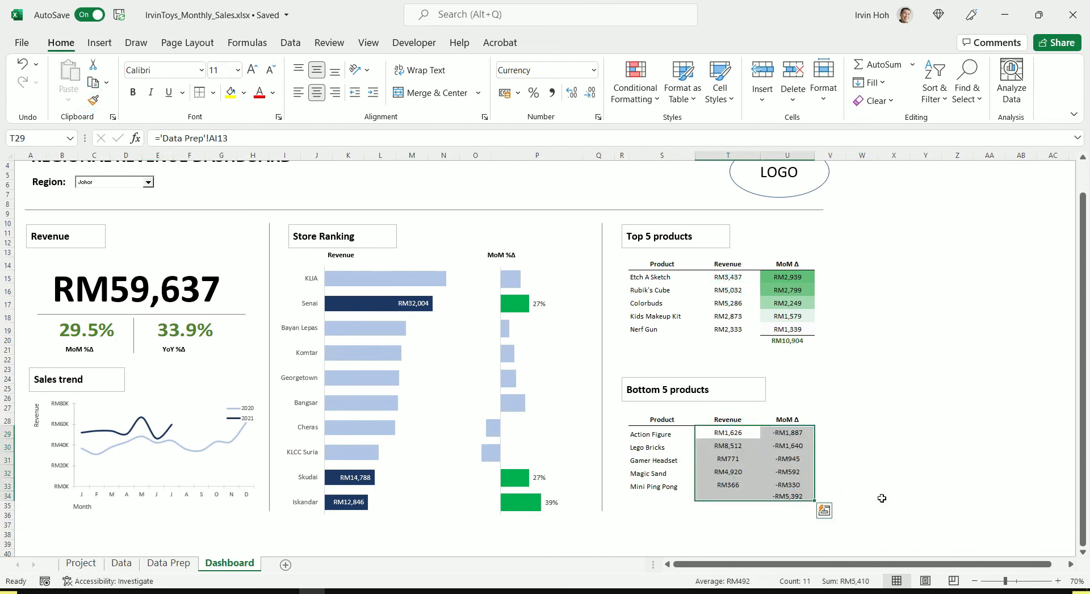
{"action": "left_click", "coordinate": [881, 397]}
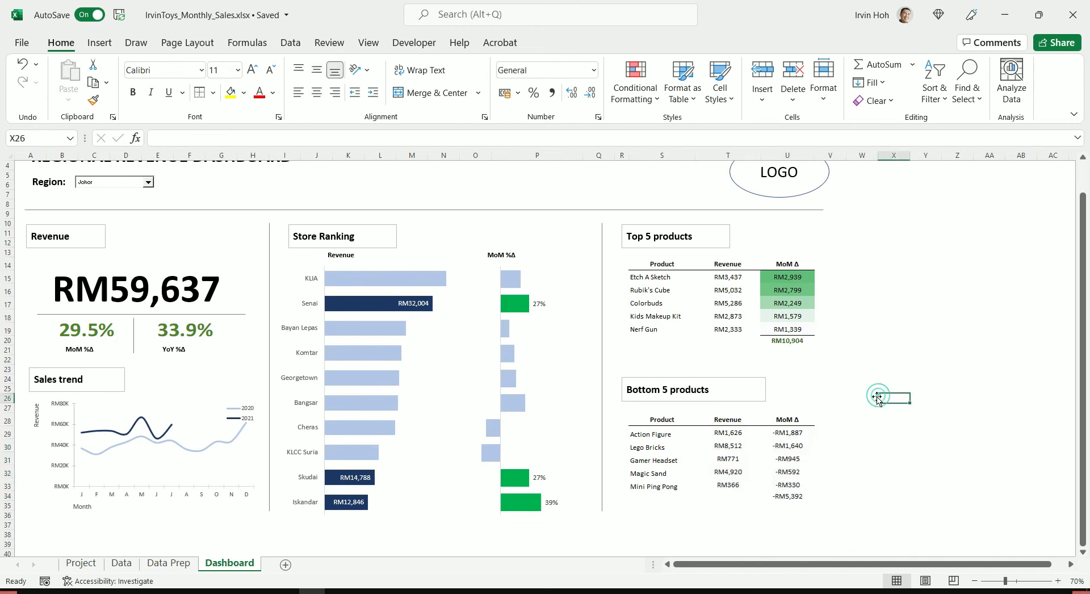
{"action": "left_click", "coordinate": [736, 432]}
{"action": "left_click", "coordinate": [733, 446]}
{"action": "left_click", "coordinate": [731, 459]}
{"action": "left_click", "coordinate": [730, 472]}
{"action": "left_click", "coordinate": [731, 484]}
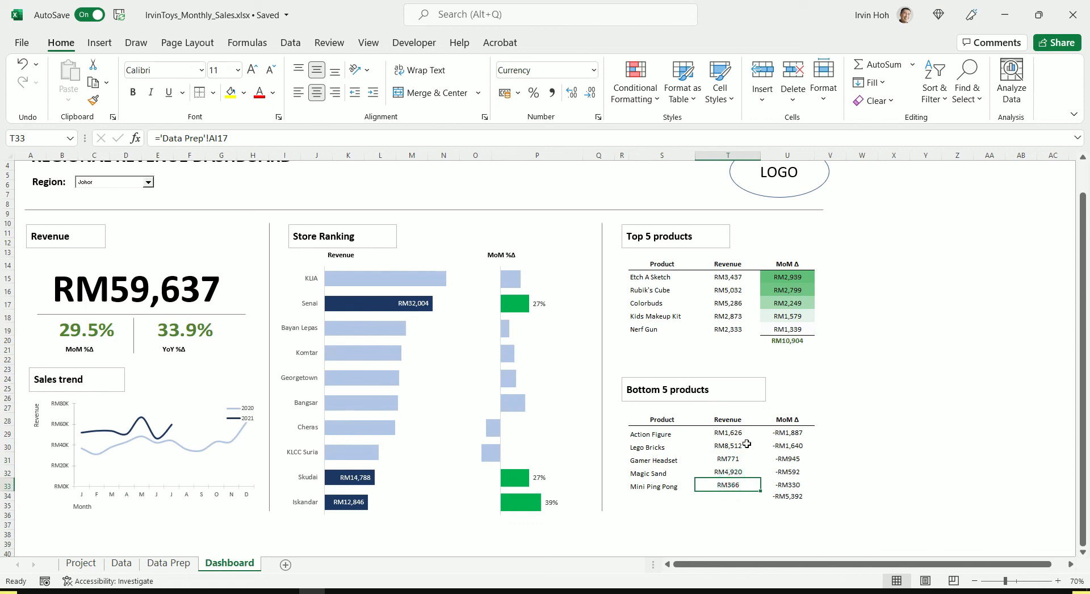
Right-align the revenue and MoM Δ figures in both product tables, T29:U34 and T15:U20.
{"action": "left_click_drag", "start_coordinate": [732, 434], "coordinate": [817, 506]}
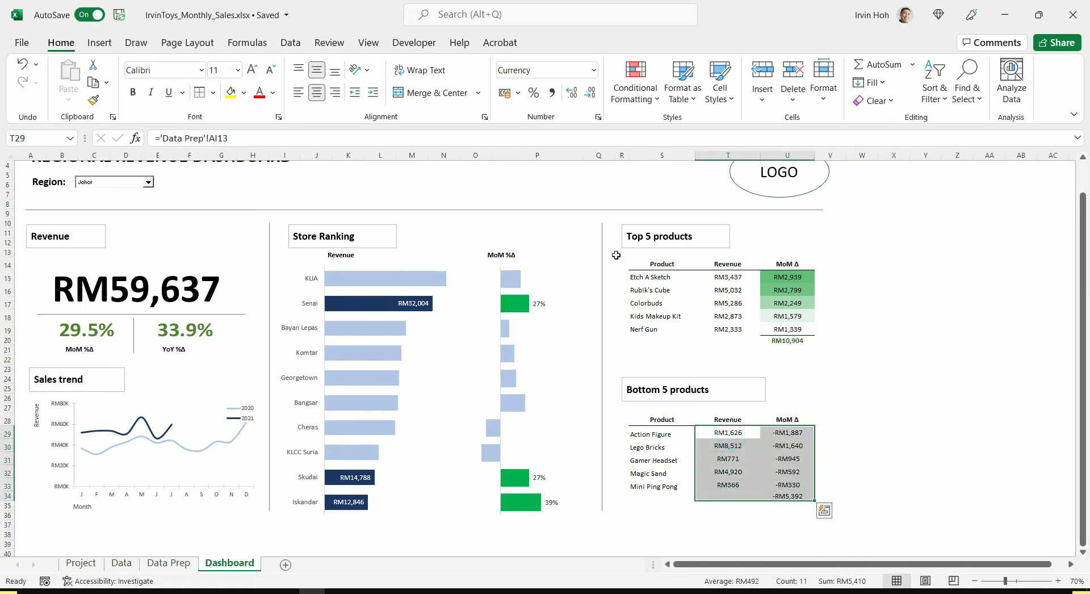
{"action": "left_click", "coordinate": [335, 92]}
{"action": "left_click_drag", "start_coordinate": [727, 277], "coordinate": [797, 344]}
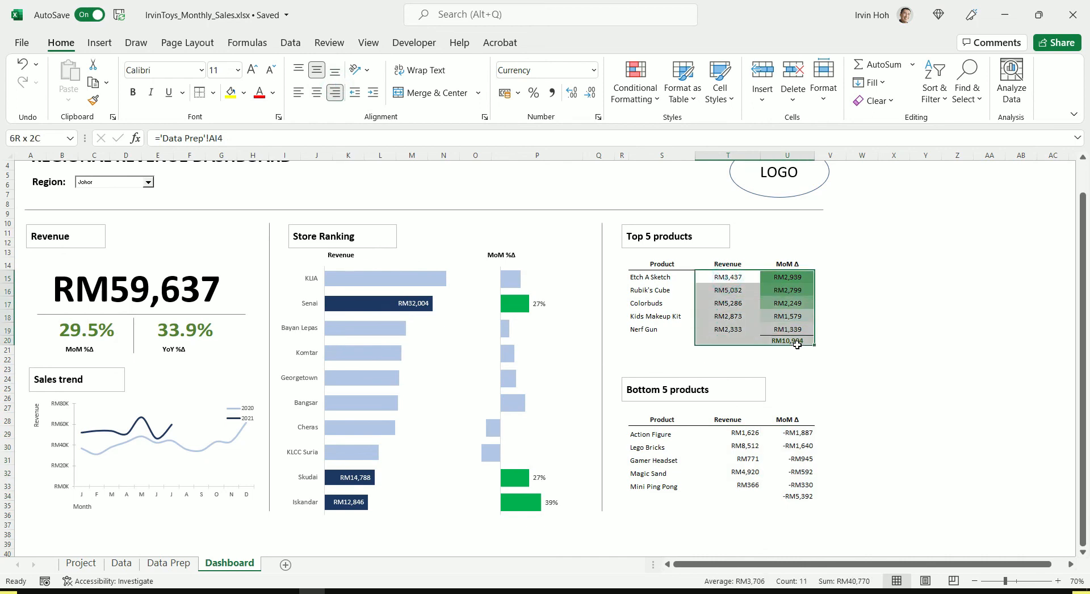
{"action": "left_click", "coordinate": [335, 92]}
Right-align the Revenue and MoM Δ headings of both product tables, T14:U14 and T28:U28.
{"action": "left_click_drag", "start_coordinate": [733, 264], "coordinate": [778, 264]}
{"action": "left_click", "coordinate": [335, 92]}
{"action": "left_click", "coordinate": [726, 419]}
{"action": "left_click_drag", "start_coordinate": [725, 419], "coordinate": [792, 419]}
{"action": "left_click", "coordinate": [335, 92]}
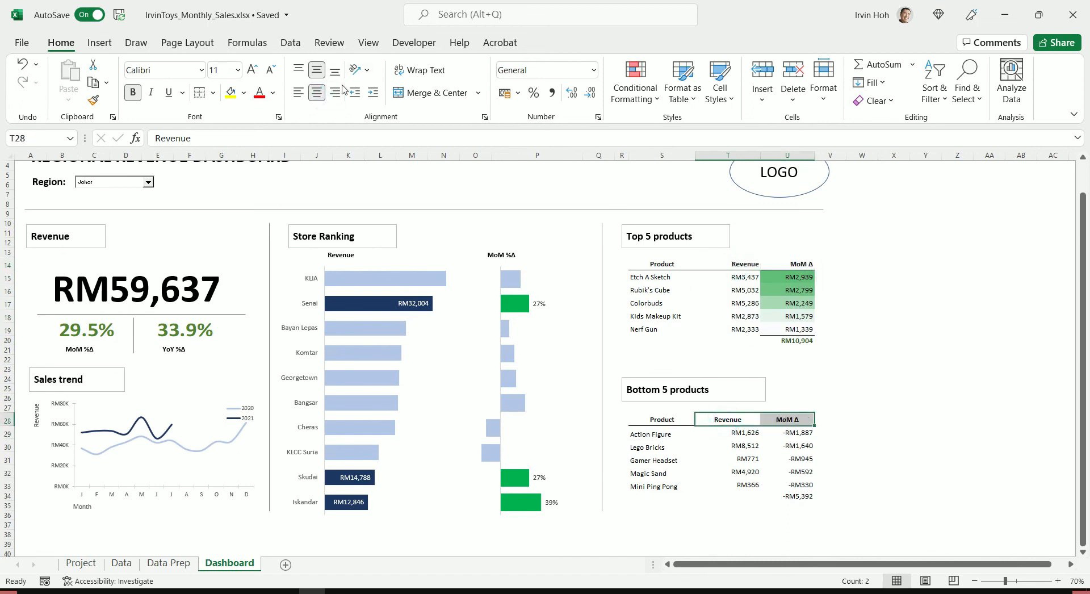
Left-align the Product headings of both tables in S14 and S28.
{"action": "left_click", "coordinate": [639, 264]}
{"action": "left_click", "coordinate": [298, 92]}
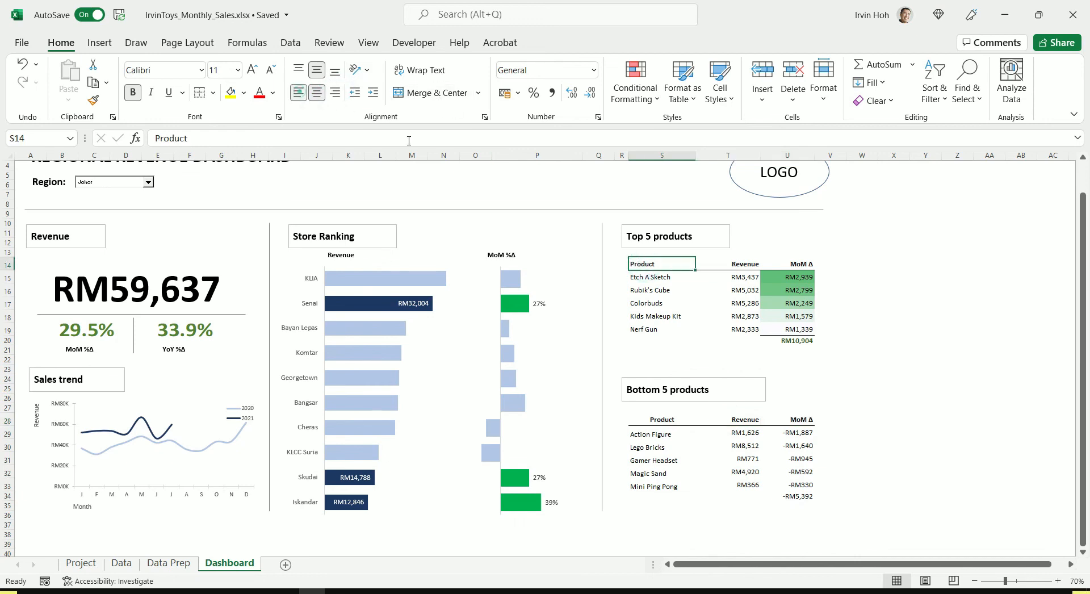
{"action": "left_click", "coordinate": [663, 417]}
{"action": "left_click", "coordinate": [298, 92]}
{"action": "left_click", "coordinate": [872, 404]}
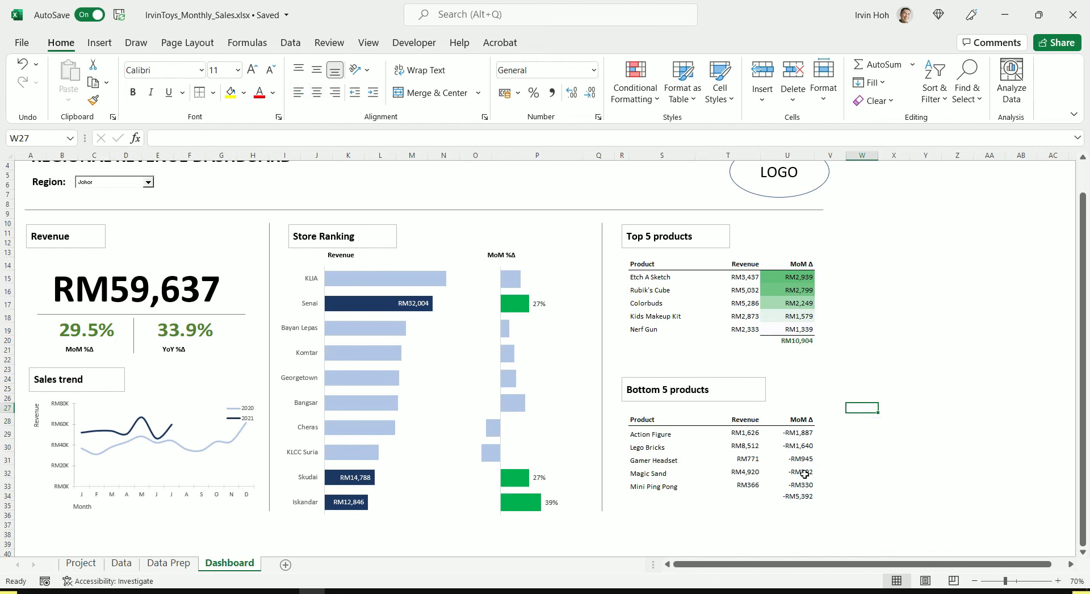
Try a two-colour scale on the bottom 5 MoM Δ values U29:U33, with red for the highest and white for the lowest.
{"action": "left_click_drag", "start_coordinate": [803, 432], "coordinate": [800, 486]}
{"action": "left_click", "coordinate": [634, 100]}
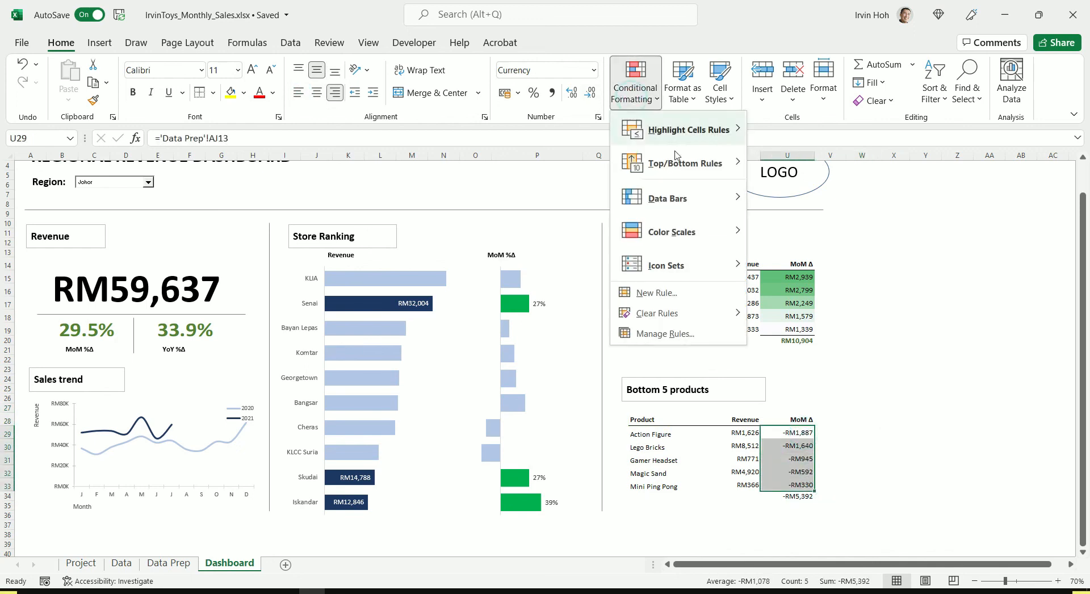
{"action": "mouse_move", "coordinate": [733, 230]}
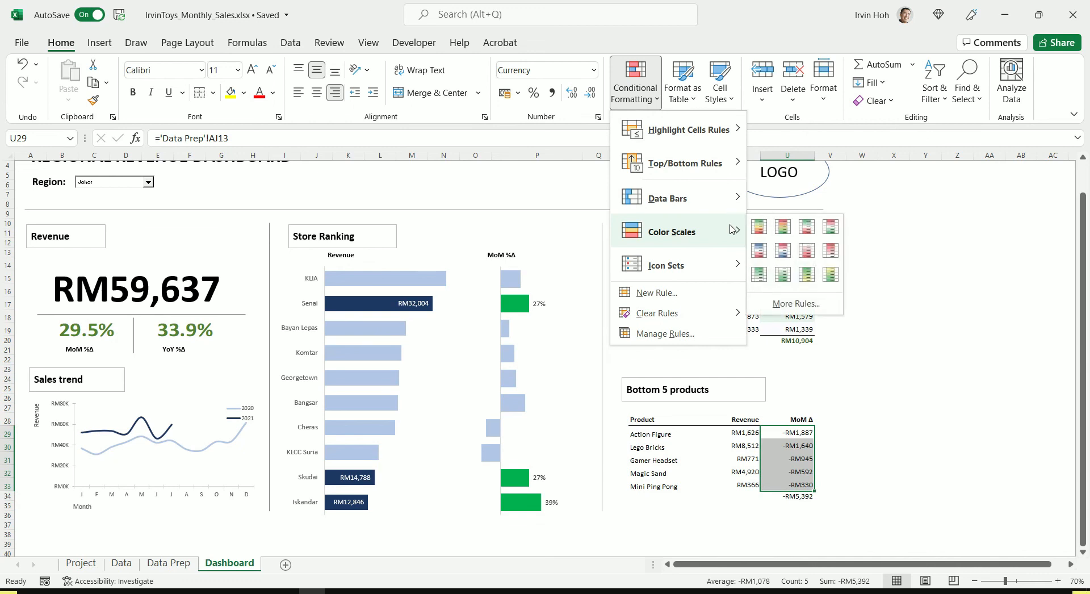
{"action": "left_click", "coordinate": [830, 250]}
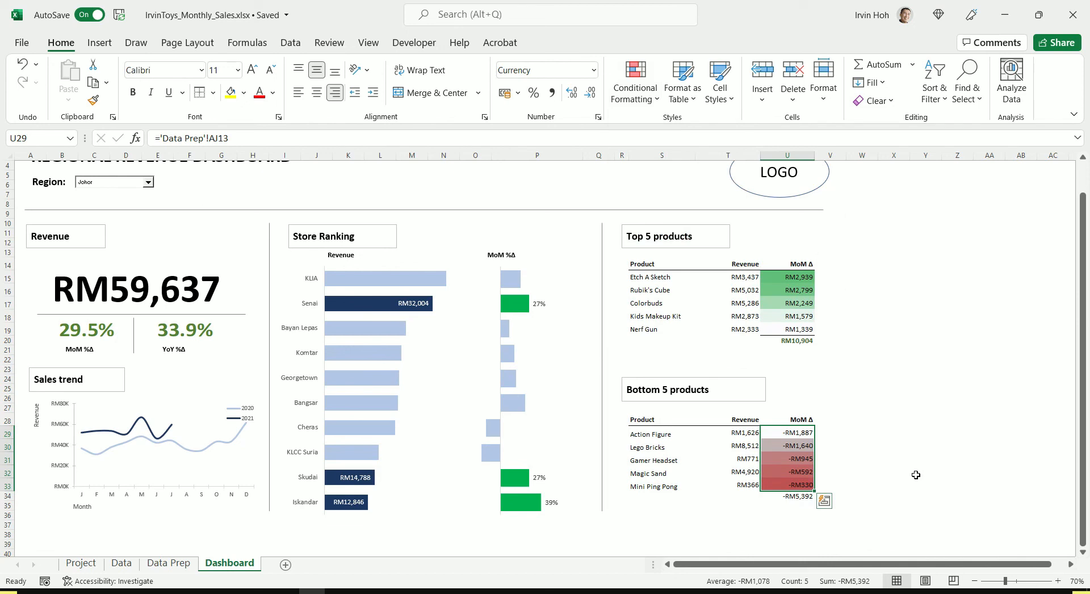
Change the colour scale on U29:U33 to red for the lowest values and white for the highest.
{"action": "left_click", "coordinate": [632, 102]}
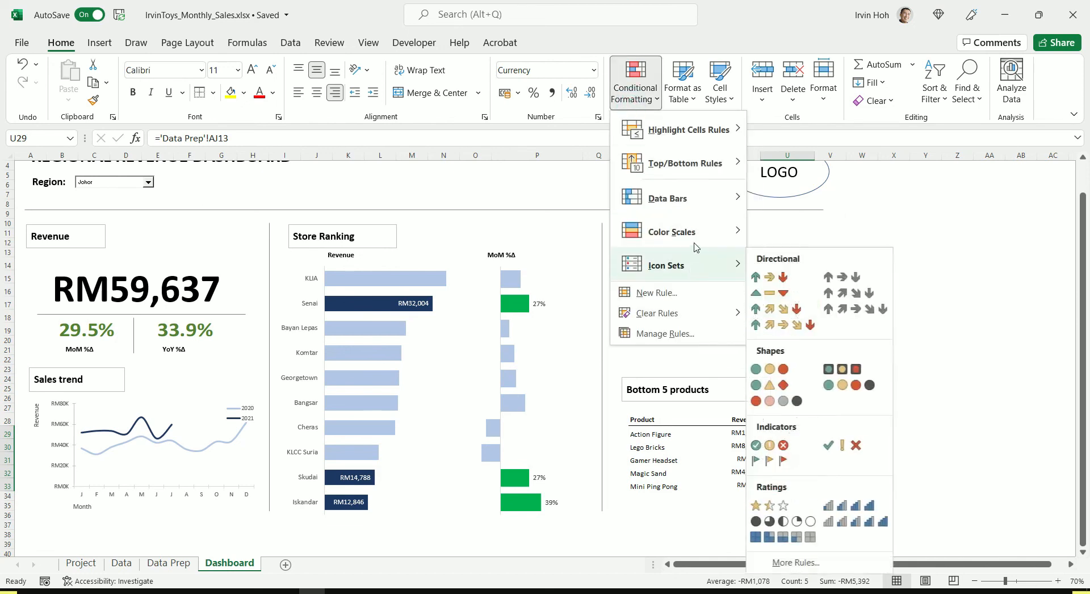
{"action": "mouse_move", "coordinate": [697, 245]}
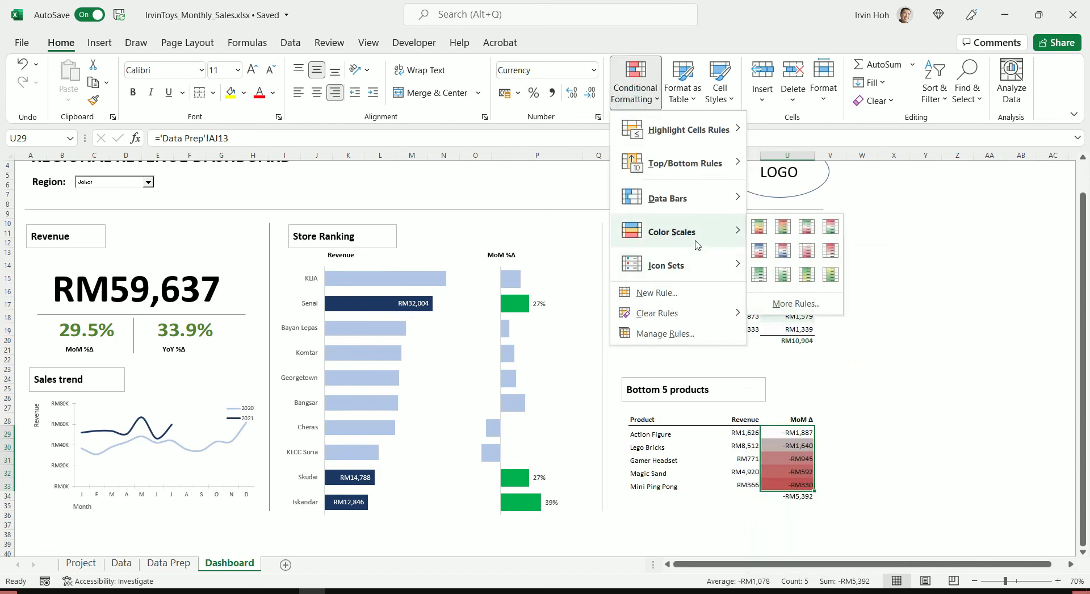
{"action": "left_click", "coordinate": [806, 251]}
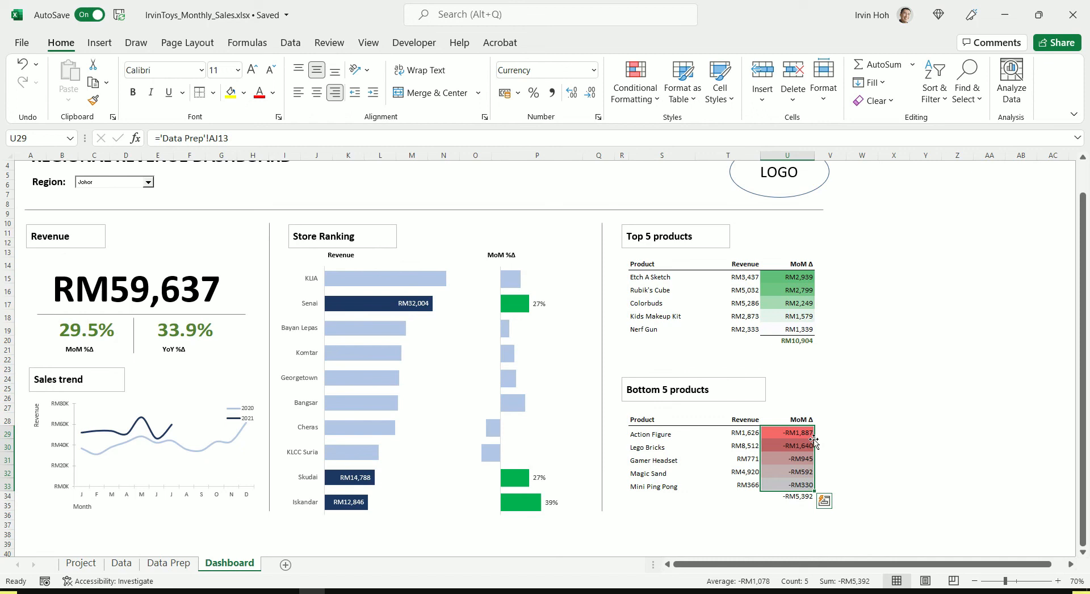
Format the bottom 5 MoM Δ total in U34 with a top border and bold dark red text.
{"action": "left_click", "coordinate": [804, 496]}
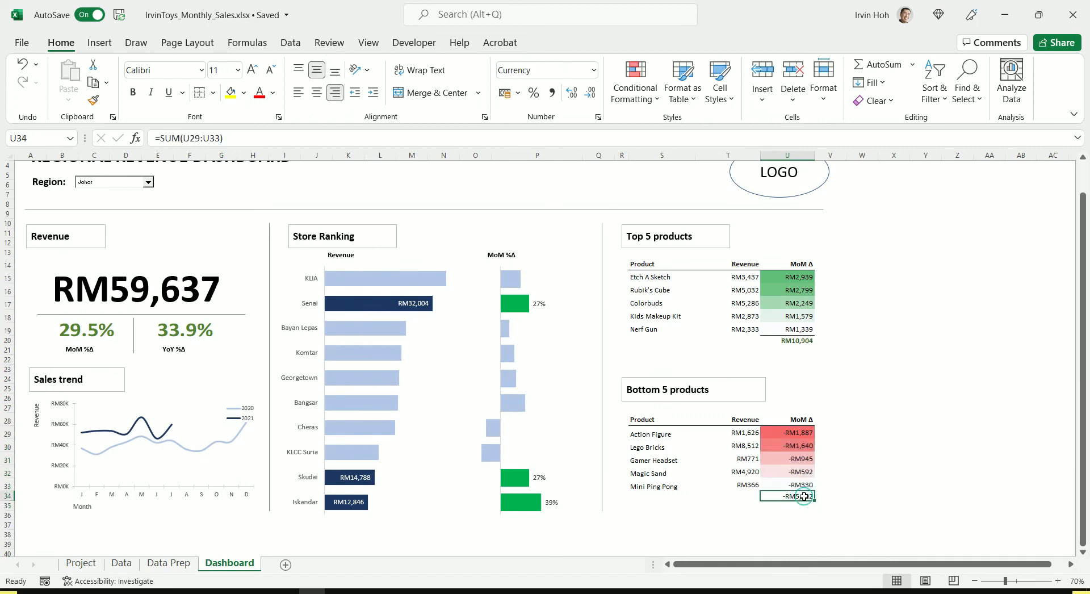
{"action": "left_click", "coordinate": [202, 92]}
{"action": "left_click", "coordinate": [273, 93]}
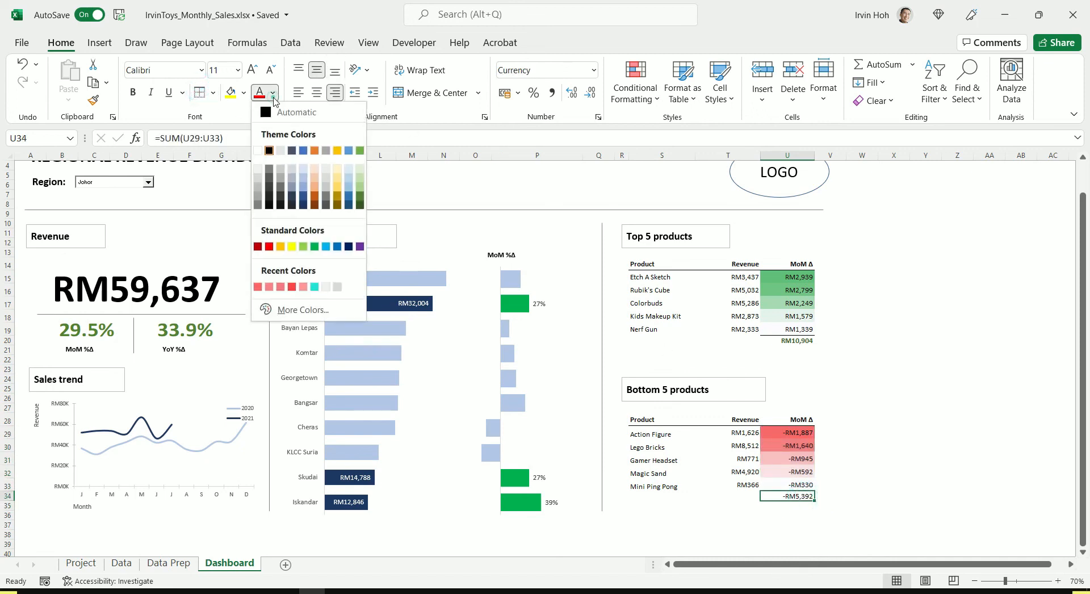
{"action": "left_click", "coordinate": [258, 246]}
{"action": "left_click", "coordinate": [134, 92]}
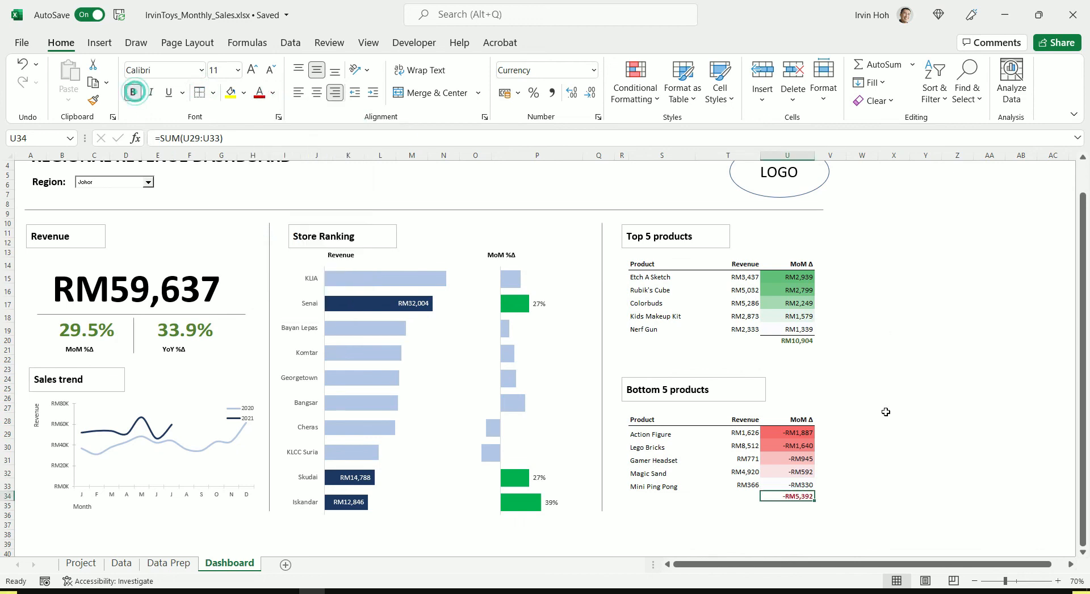
{"action": "left_click", "coordinate": [878, 483]}
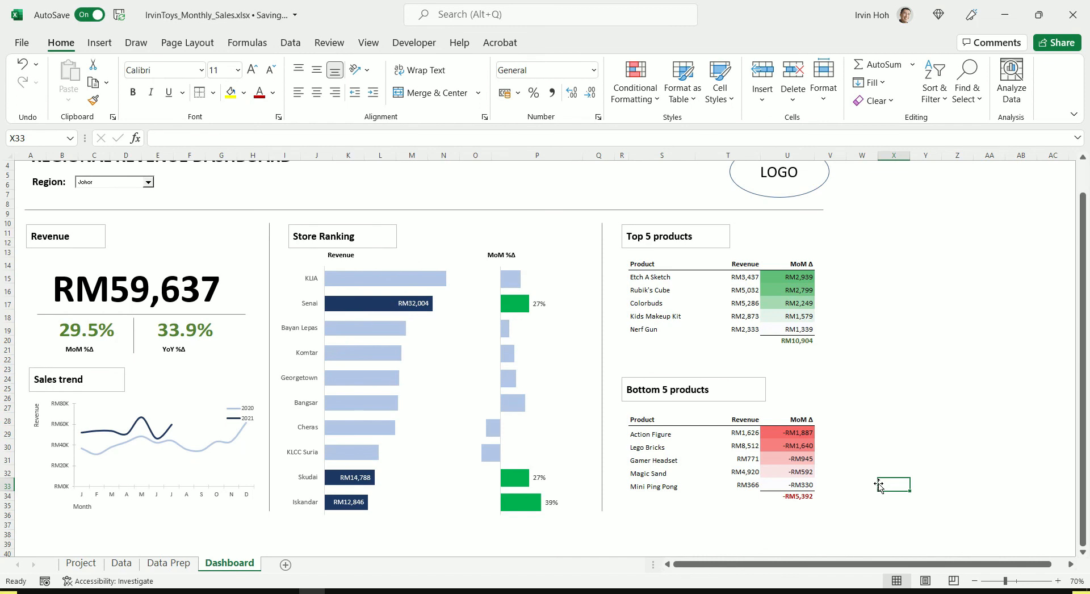
Test the dashboard by switching the Region selection to Penang and on to Kuala Lumpur.
{"action": "scroll", "coordinate": [878, 486], "scroll_direction": "up", "scroll_amount": 1}
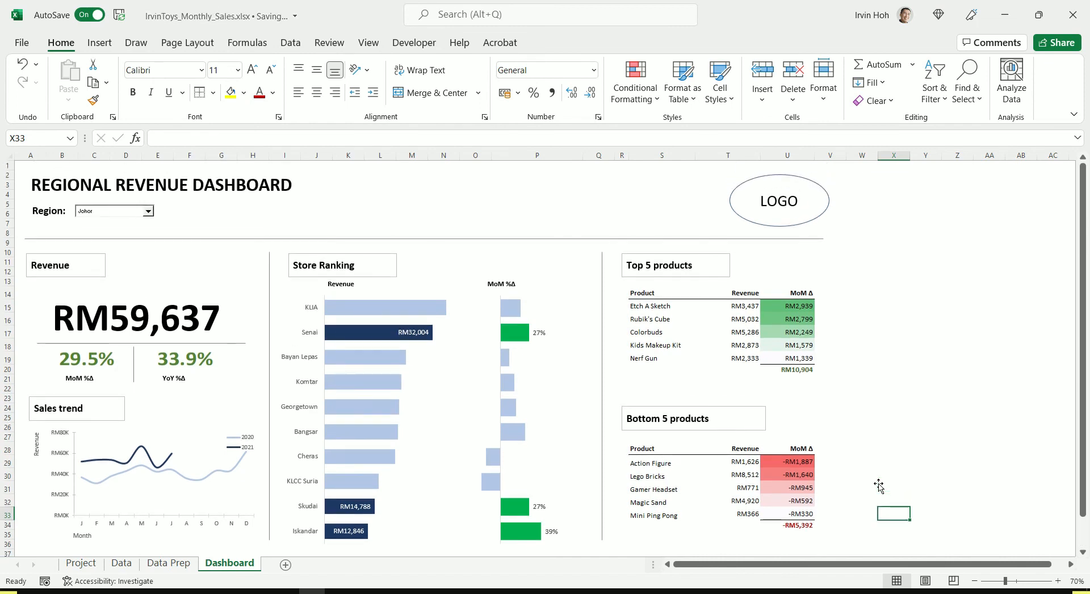
{"action": "left_click", "coordinate": [148, 213]}
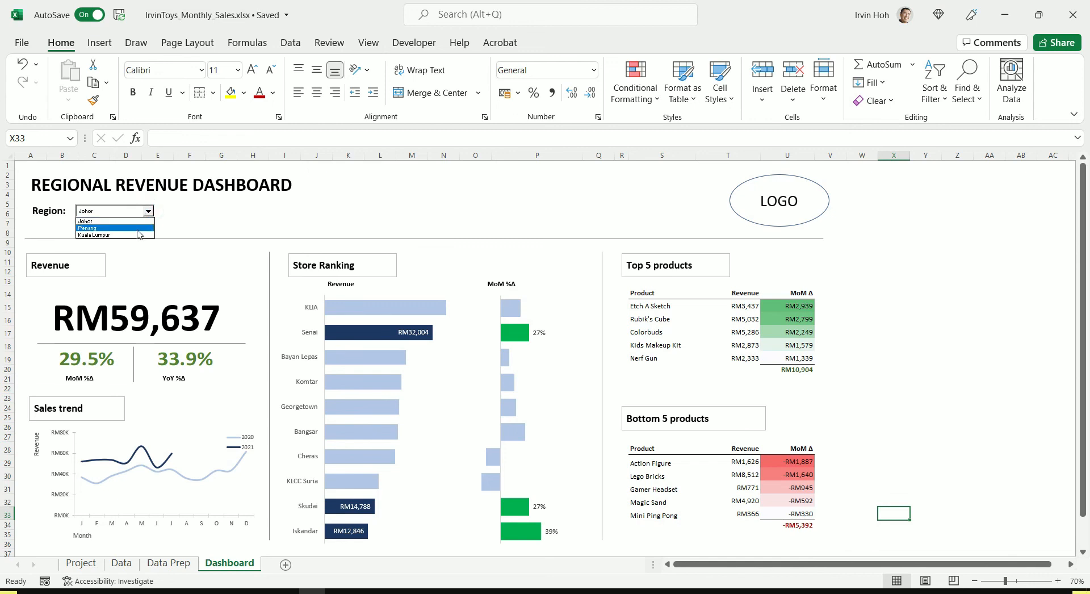
{"action": "left_click", "coordinate": [137, 229]}
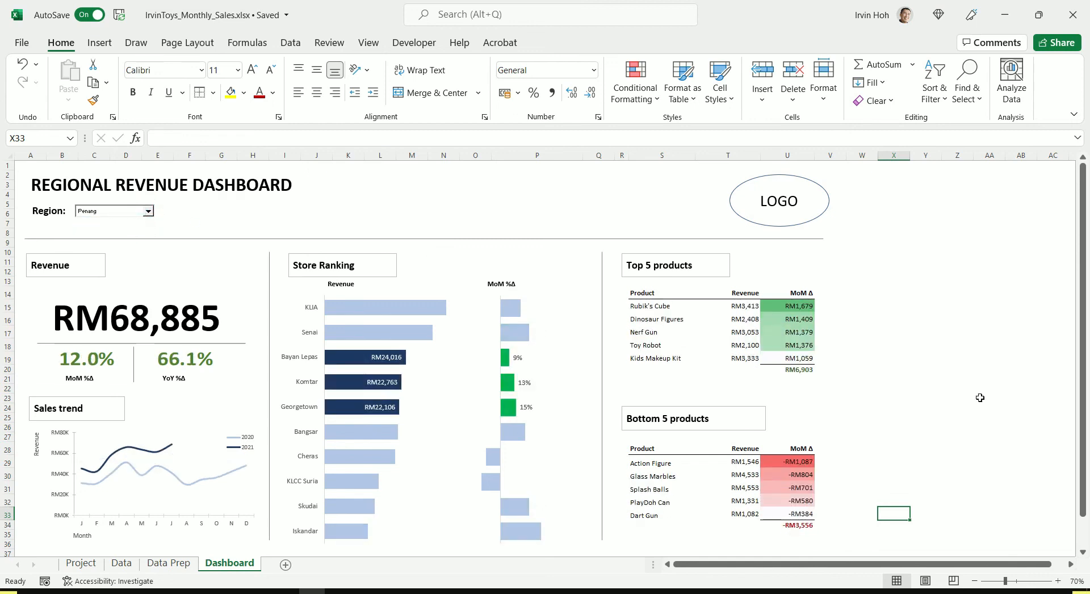
{"action": "left_click", "coordinate": [148, 211]}
{"action": "left_click", "coordinate": [142, 235]}
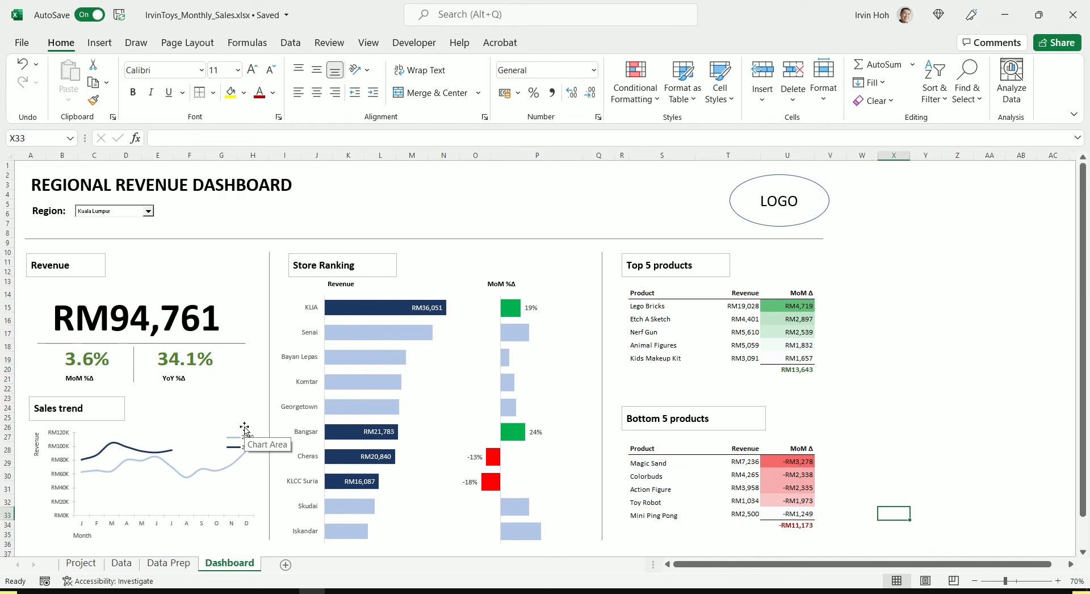
Set the text of the Revenue, Sales trend, Store Ranking, Top 5 products and Bottom 5 products heading boxes to white.
{"action": "left_click", "coordinate": [88, 277]}
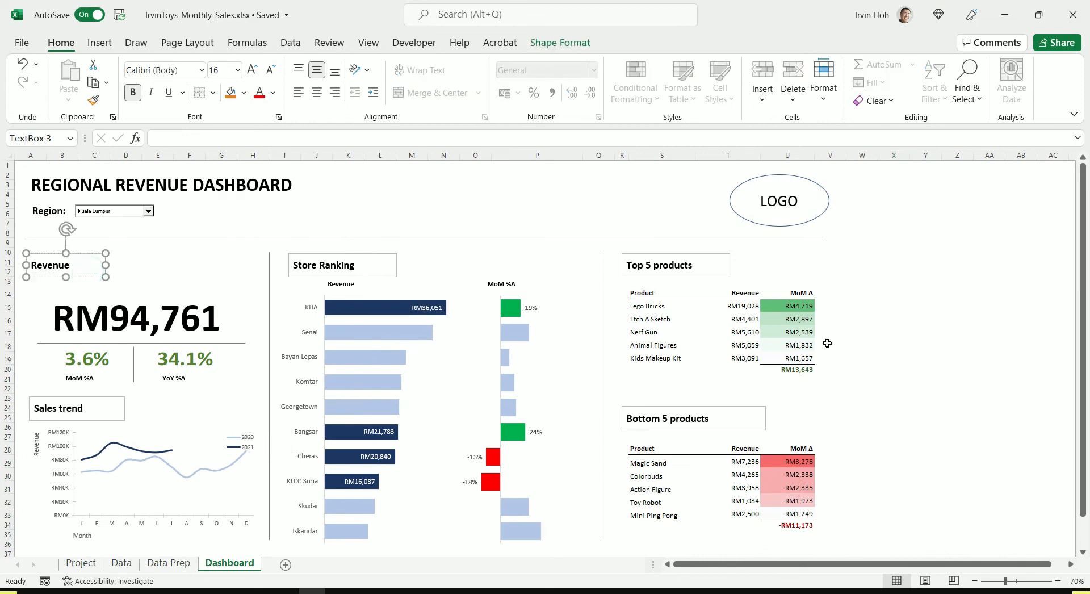
{"action": "left_click", "coordinate": [106, 257]}
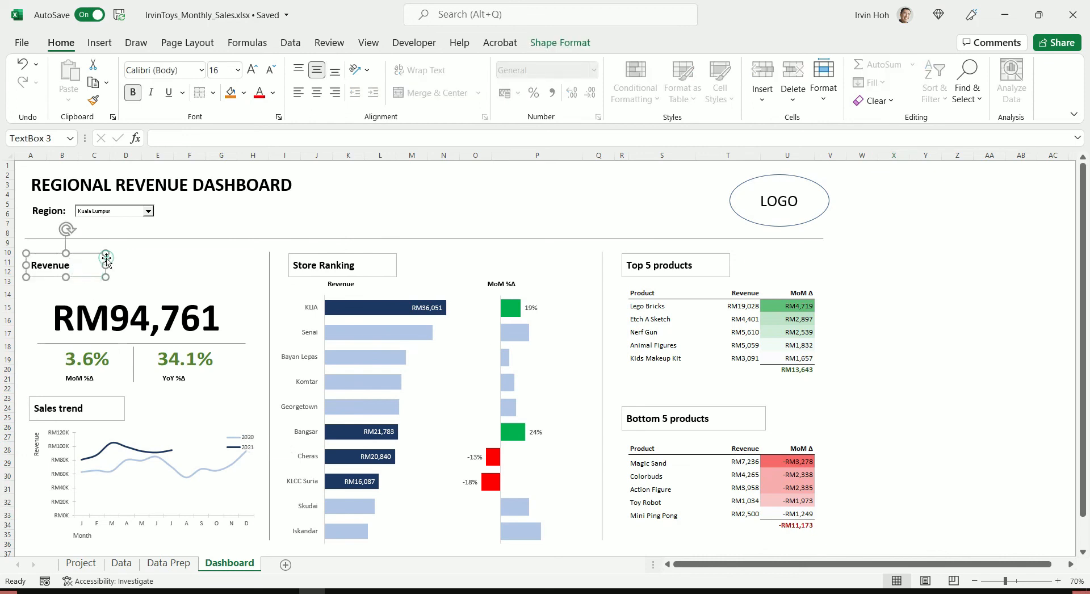
{"action": "left_click", "coordinate": [107, 397], "text": "ctrl"}
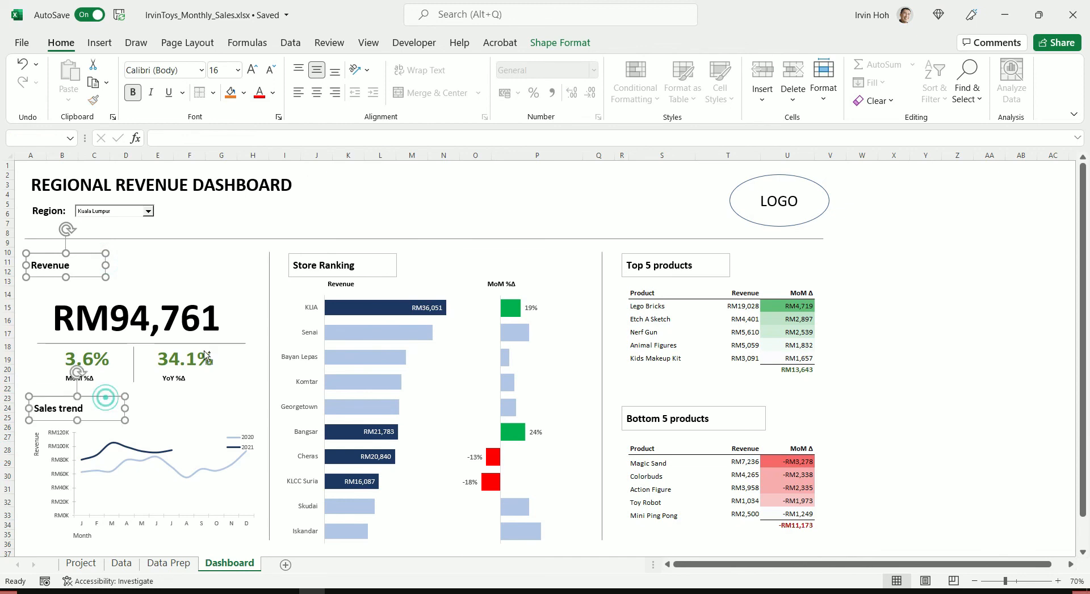
{"action": "left_click", "coordinate": [361, 261], "text": "ctrl"}
{"action": "left_click", "coordinate": [680, 251], "text": "ctrl"}
{"action": "left_click", "coordinate": [738, 413], "text": "ctrl"}
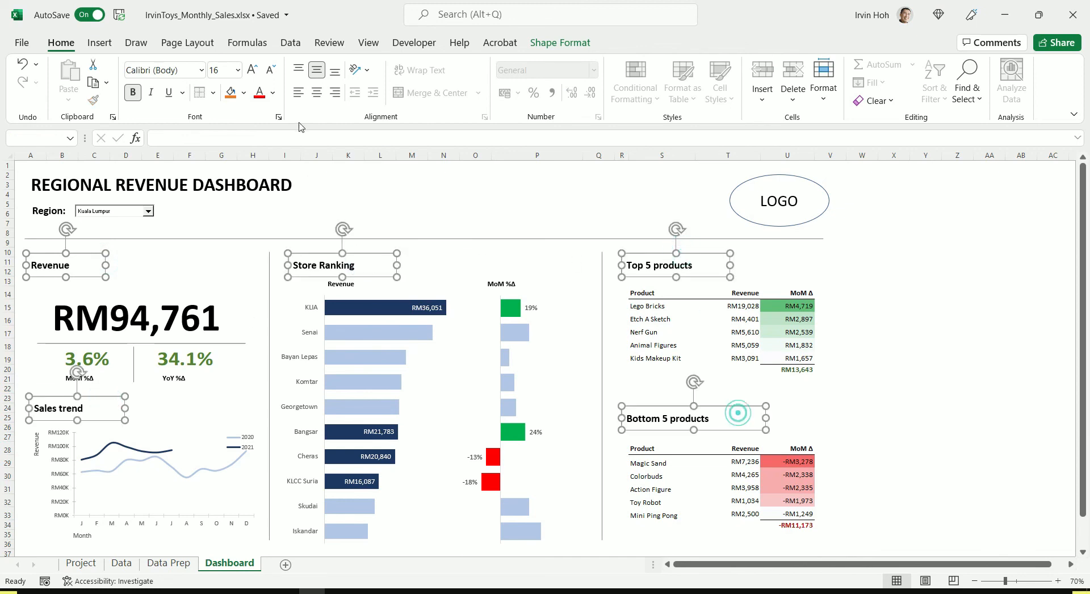
{"action": "left_click", "coordinate": [274, 96]}
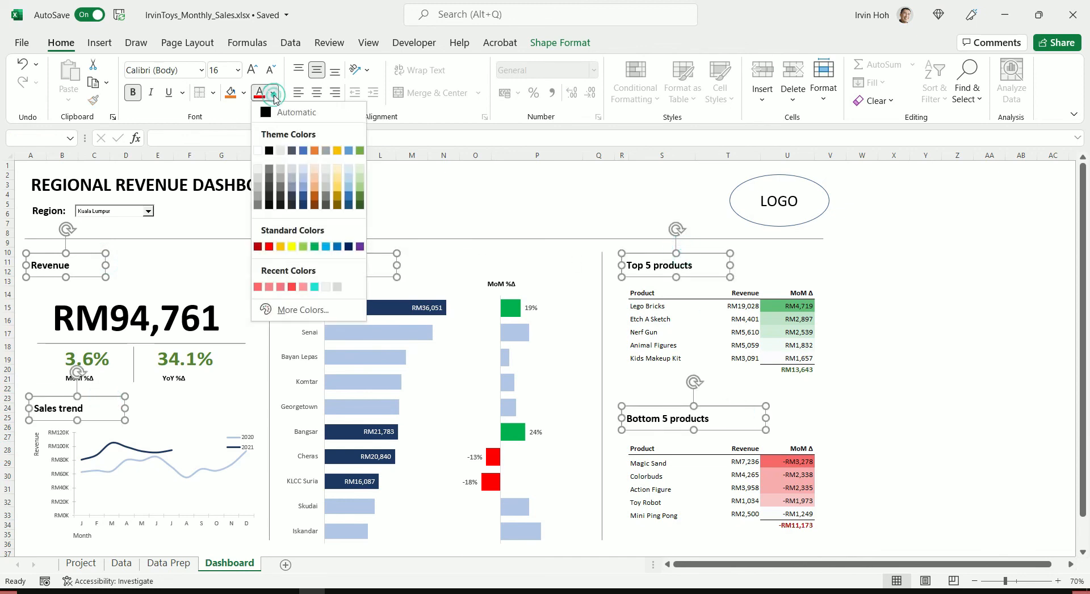
{"action": "left_click", "coordinate": [255, 152]}
Fill the five selected section heading boxes with the darkest shade of the theme blue.
{"action": "left_click", "coordinate": [562, 41]}
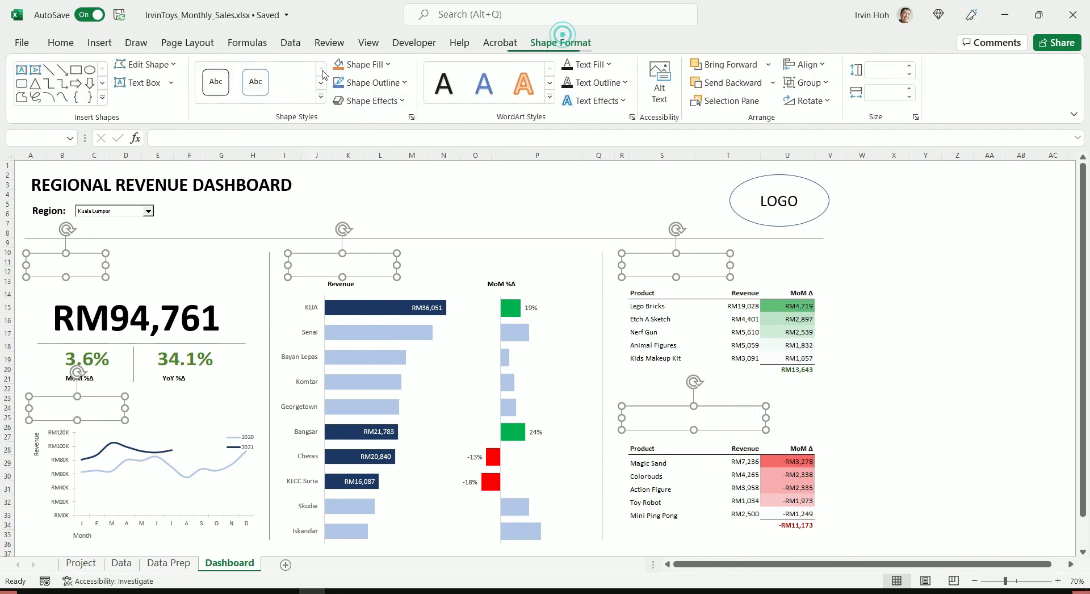
{"action": "left_click", "coordinate": [362, 64]}
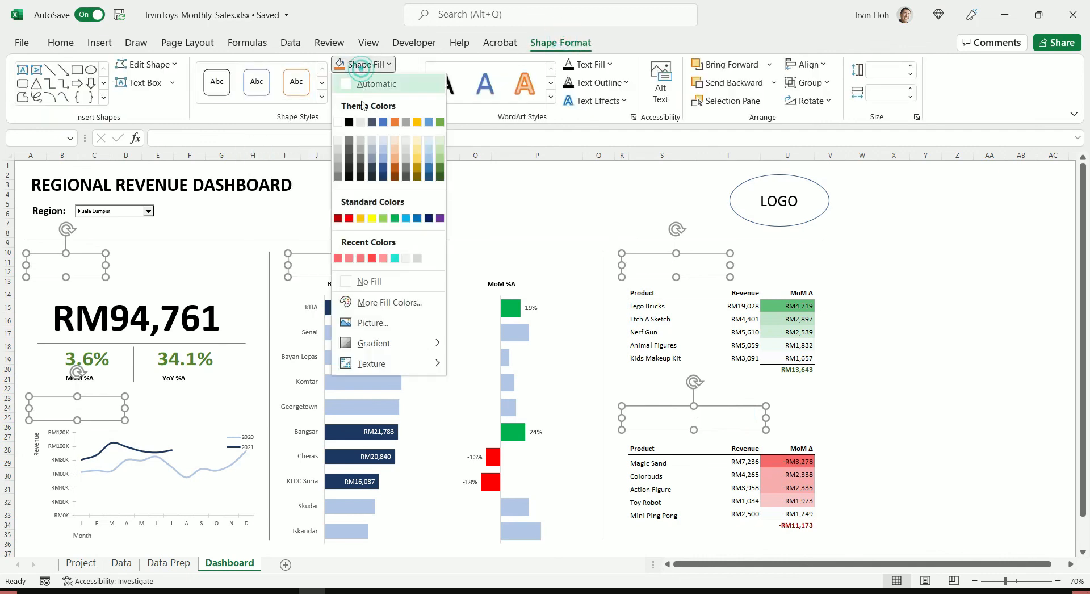
{"action": "left_click", "coordinate": [382, 177]}
{"action": "left_click", "coordinate": [898, 277]}
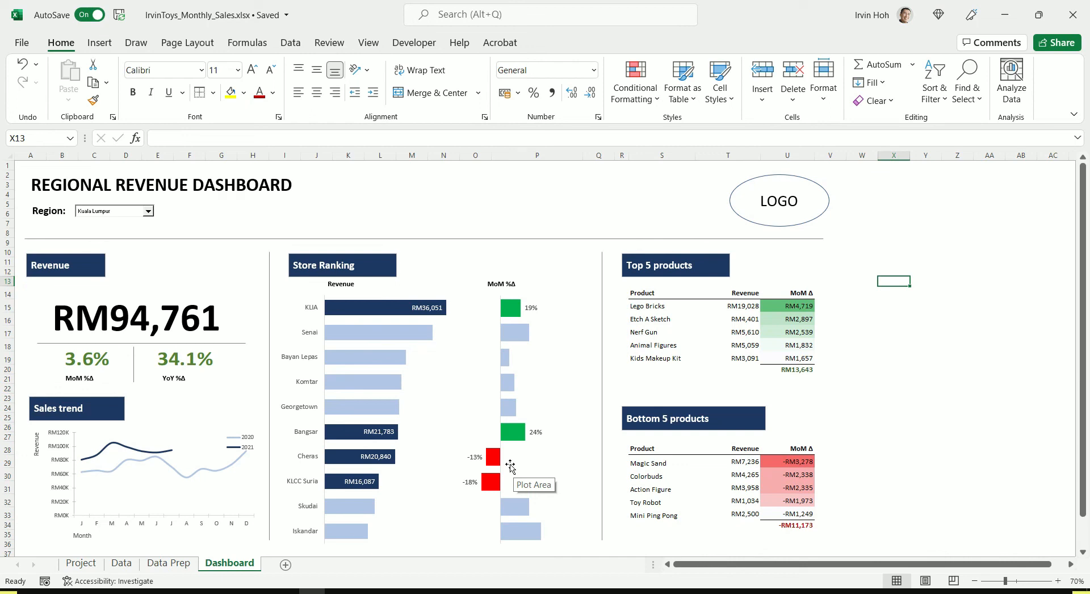
{"action": "left_click", "coordinate": [79, 274]}
{"action": "left_click", "coordinate": [380, 264]}
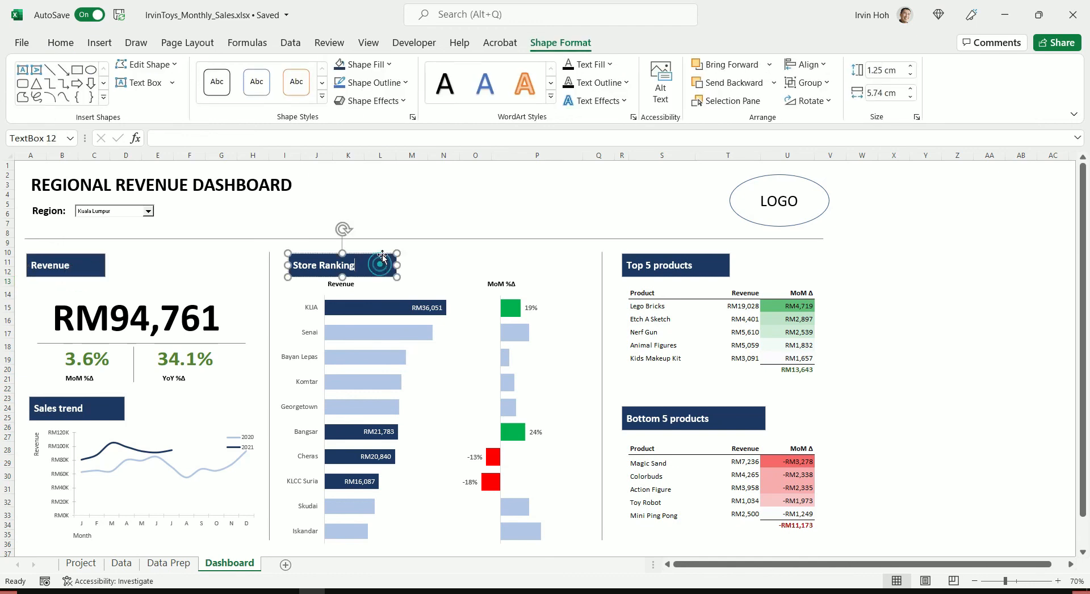
{"action": "left_click", "coordinate": [675, 261]}
{"action": "left_click", "coordinate": [734, 422]}
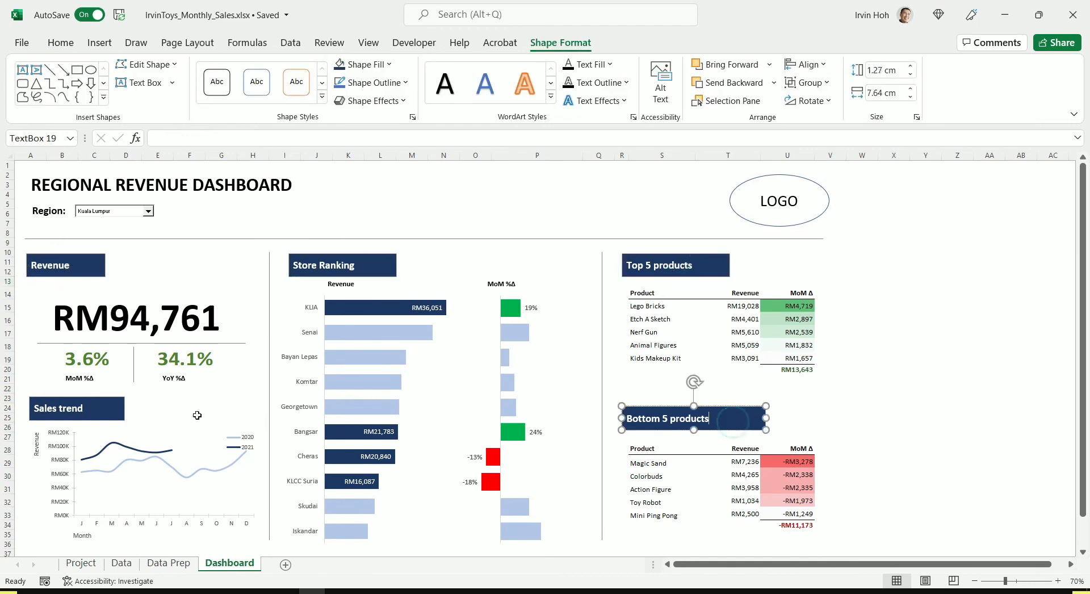
{"action": "left_click", "coordinate": [104, 411]}
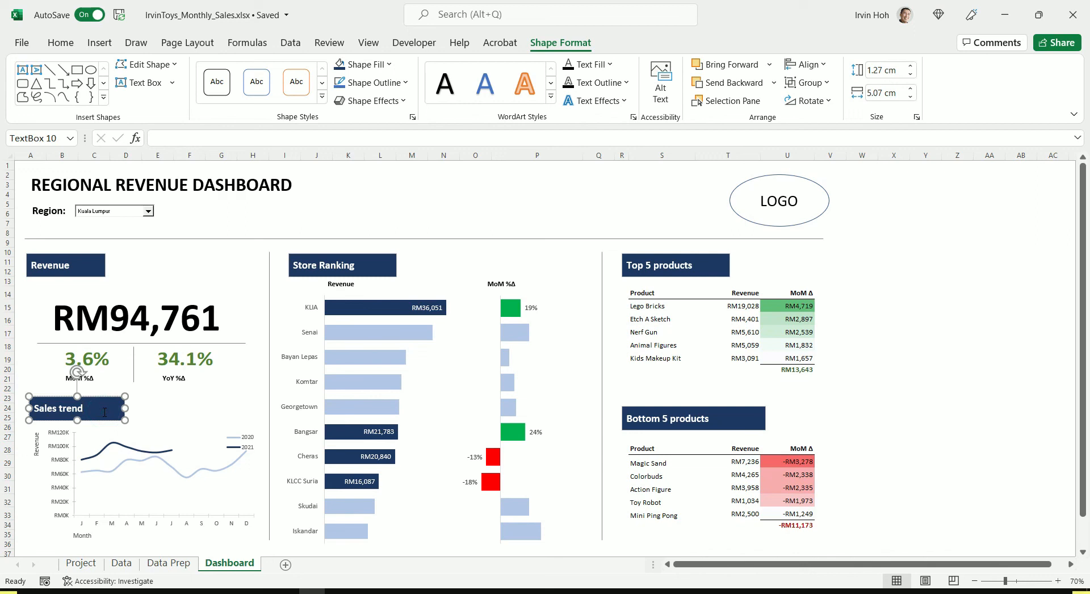
Undo the dark blue fill and the white text on the five section heading boxes.
{"action": "key", "text": "ctrl+z"}
{"action": "key", "text": "ctrl+z"}
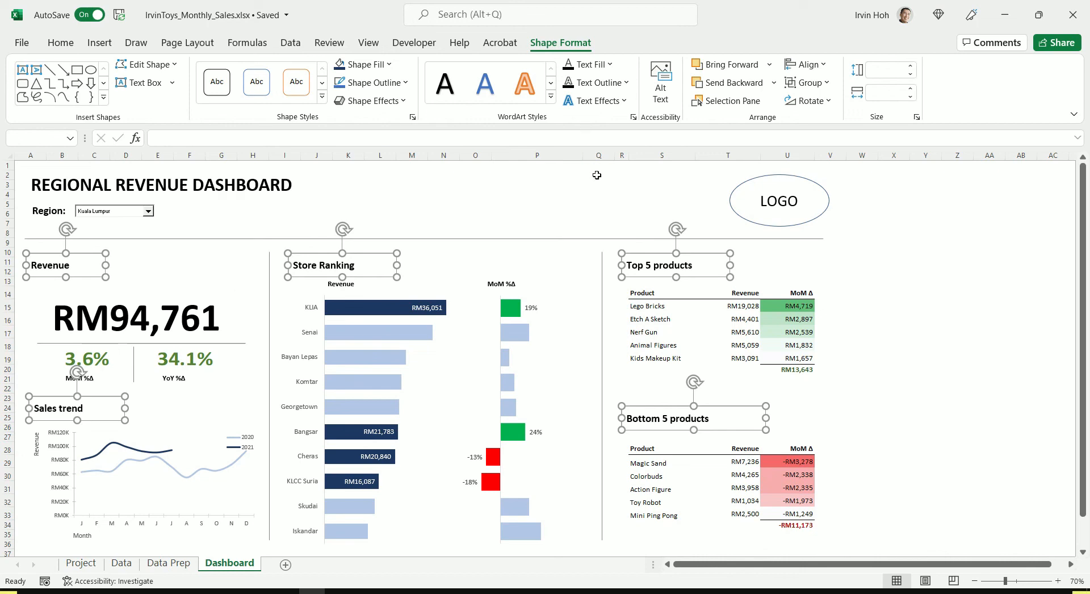
{"action": "left_click", "coordinate": [570, 191]}
Enlarge the REGIONAL REVENUE DASHBOARD title text to font size 40.
{"action": "left_click", "coordinate": [36, 184]}
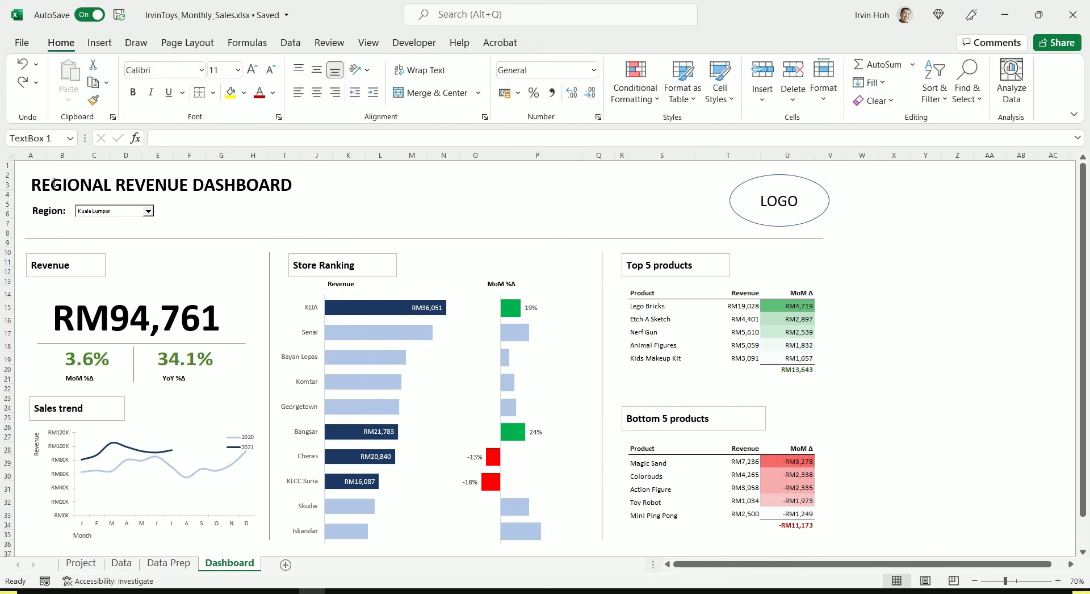
{"action": "left_click_drag", "start_coordinate": [37, 183], "coordinate": [323, 180]}
{"action": "left_click", "coordinate": [61, 43]}
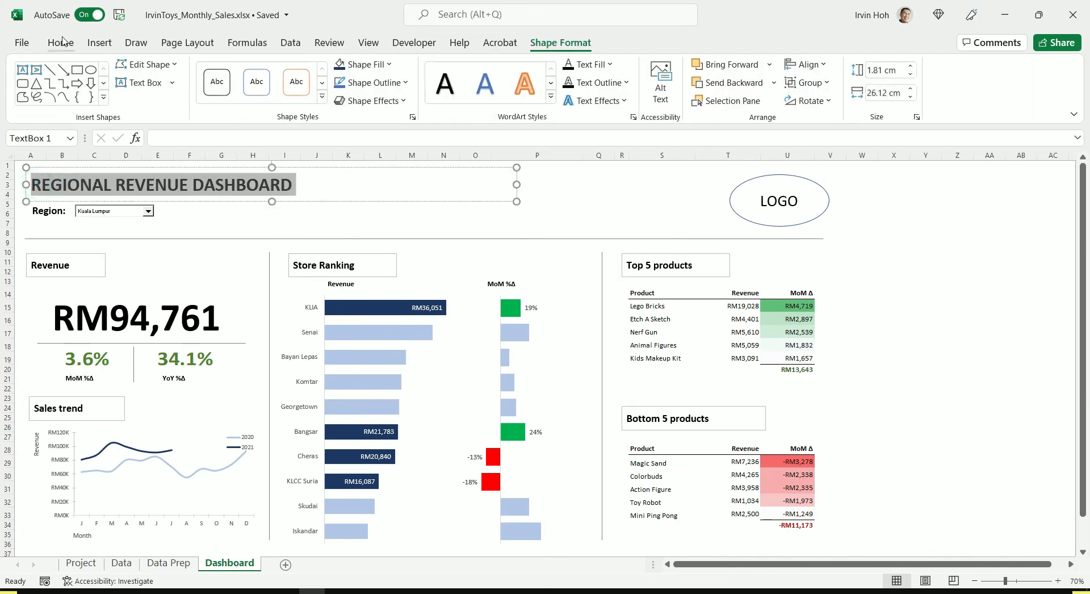
{"action": "left_click", "coordinate": [254, 70]}
{"action": "left_click", "coordinate": [253, 70]}
{"action": "left_click", "coordinate": [253, 71]}
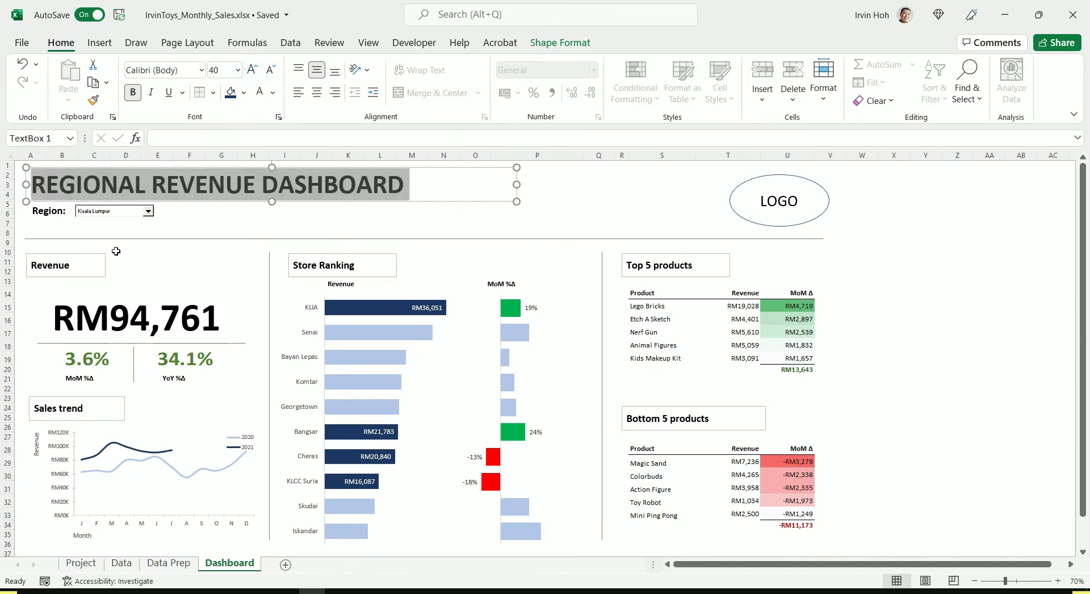
{"action": "left_click", "coordinate": [53, 222]}
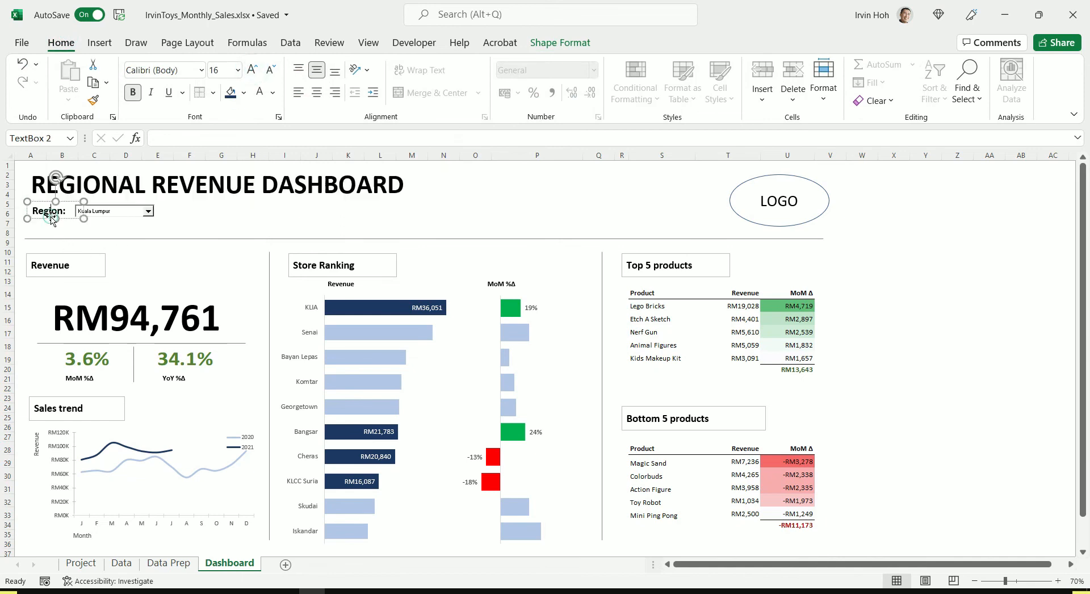
Reword the Revenue heading as "This was the revenue we drove in..." and widen its box so the text fits on one line.
{"action": "left_click", "coordinate": [64, 265]}
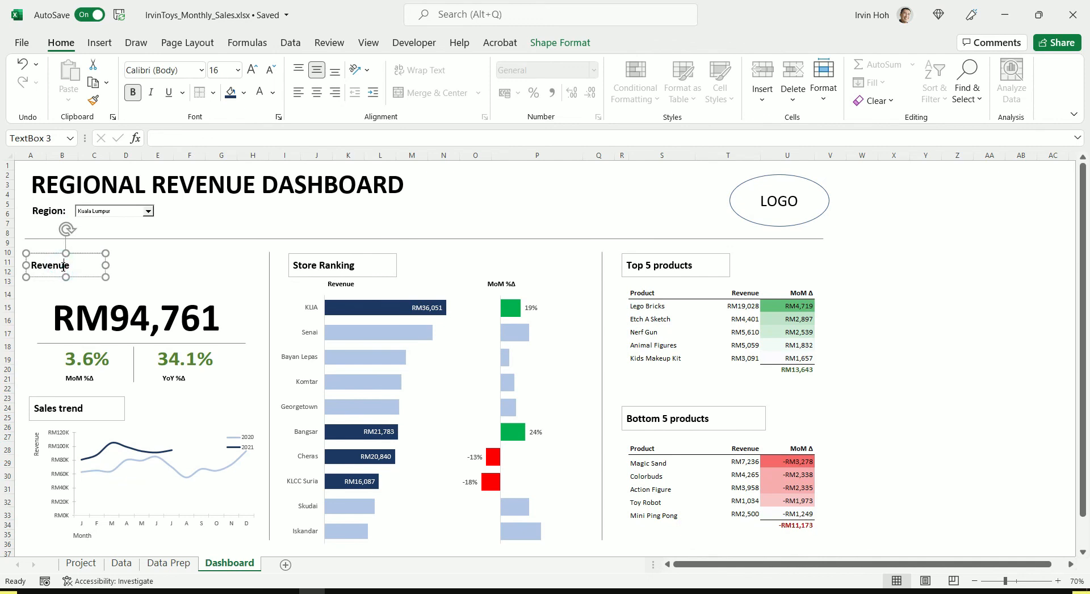
{"action": "double_click", "coordinate": [59, 263]}
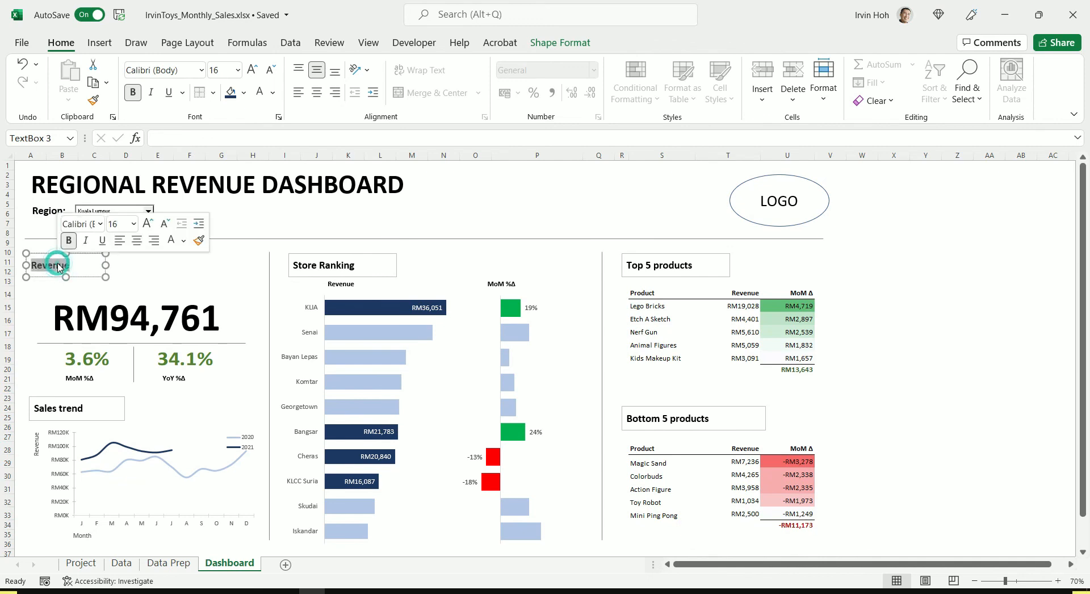
{"action": "type", "text": "Th"}
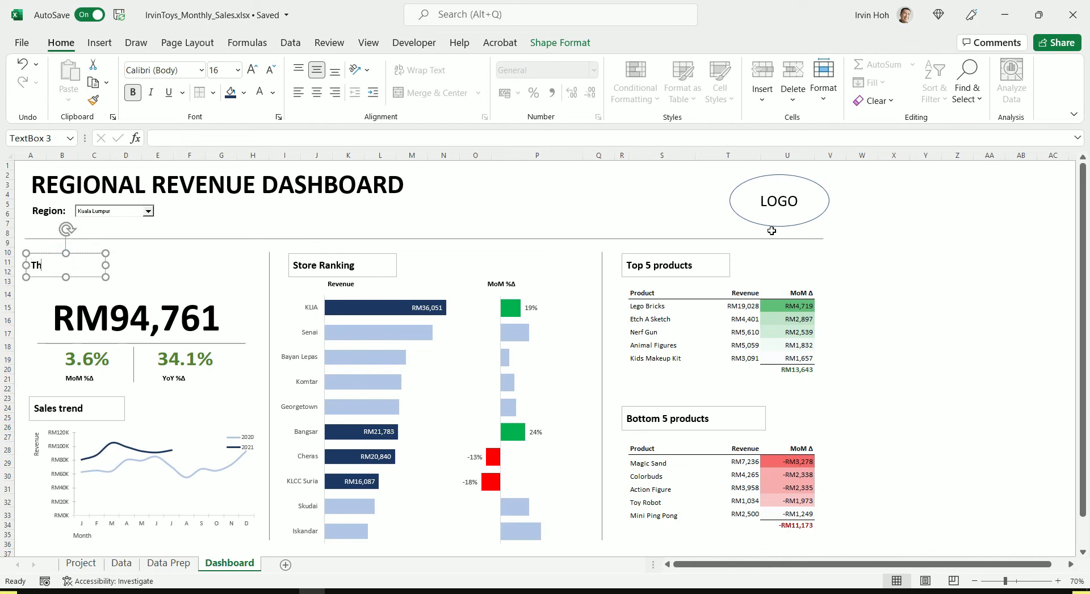
{"action": "type", "text": "is was the revenue"}
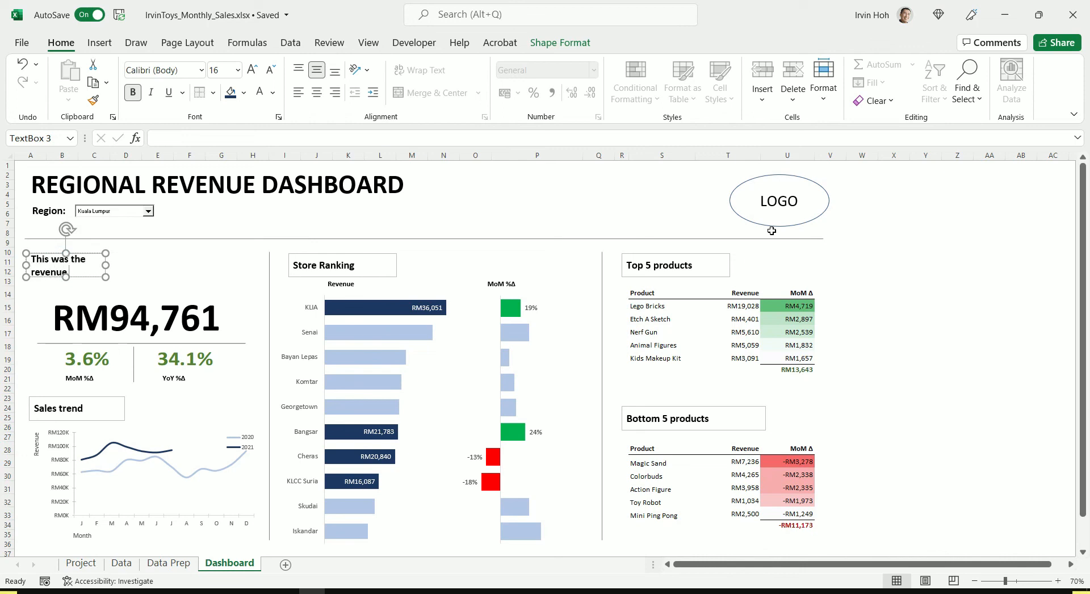
{"action": "type", "text": " we drove i"}
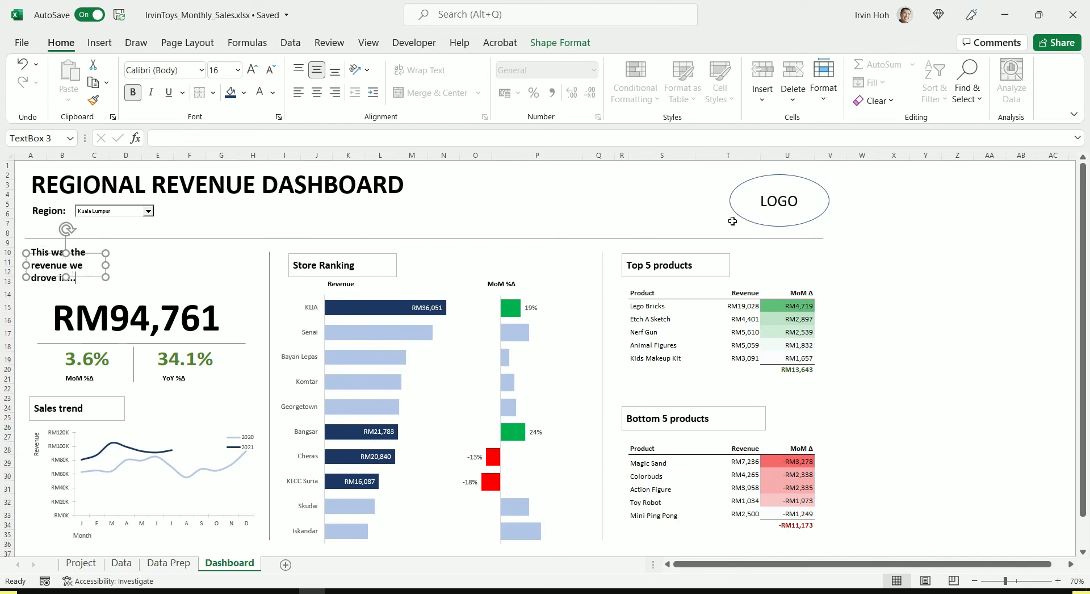
{"action": "left_click_drag", "start_coordinate": [106, 266], "coordinate": [233, 265]}
{"action": "left_click_drag", "start_coordinate": [162, 278], "coordinate": [164, 280]}
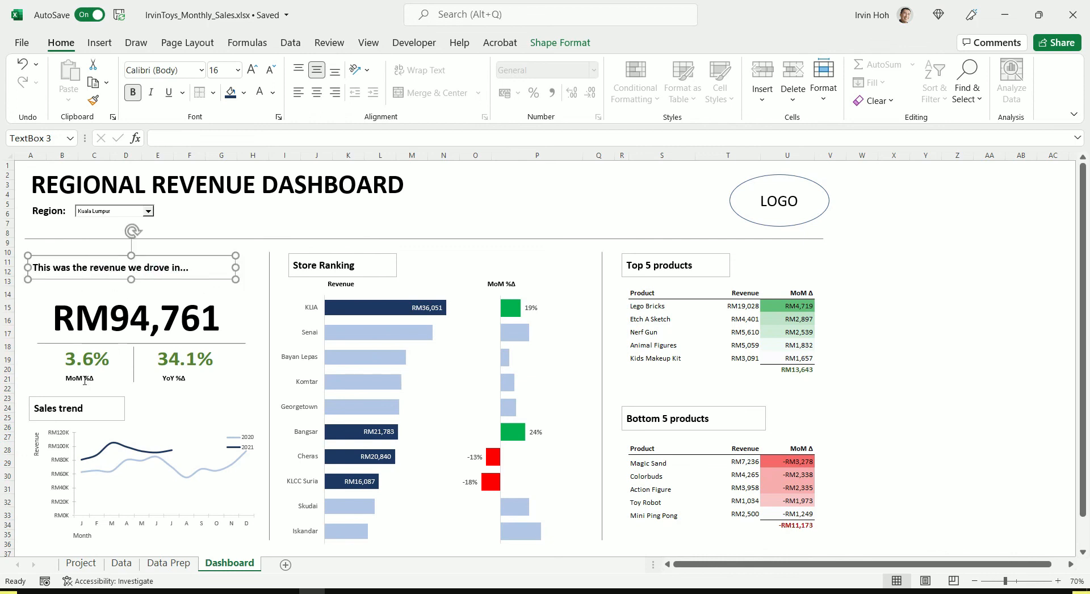
Reword the Sales trend heading as "...and the revenue trend in 2021 vs. 2020" and widen its box to fit one line.
{"action": "left_click", "coordinate": [66, 413]}
{"action": "triple_click", "coordinate": [66, 409]}
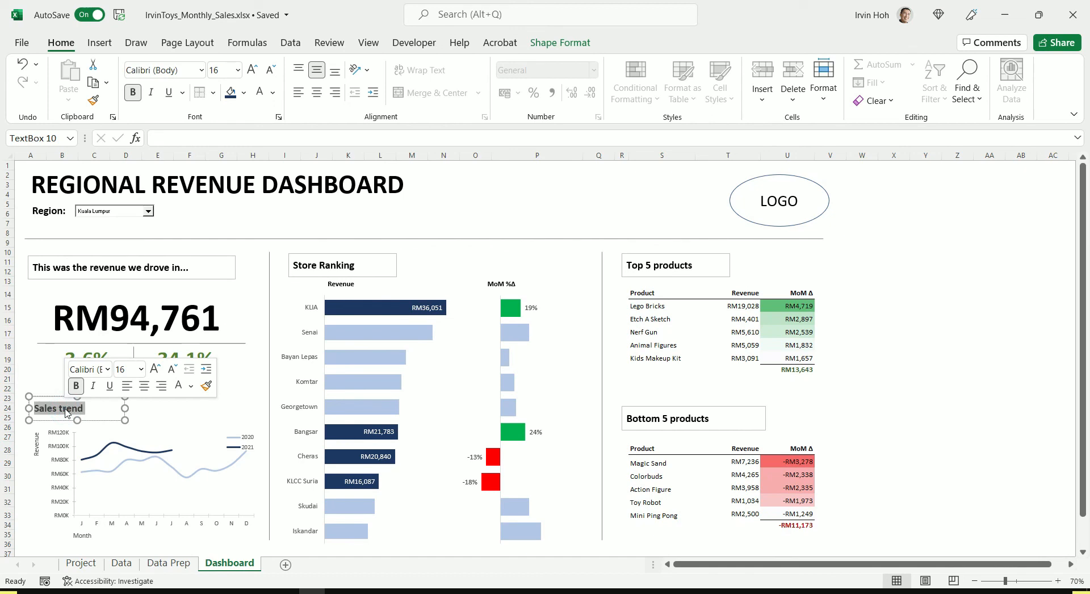
{"action": "type", "text": "...and the r"}
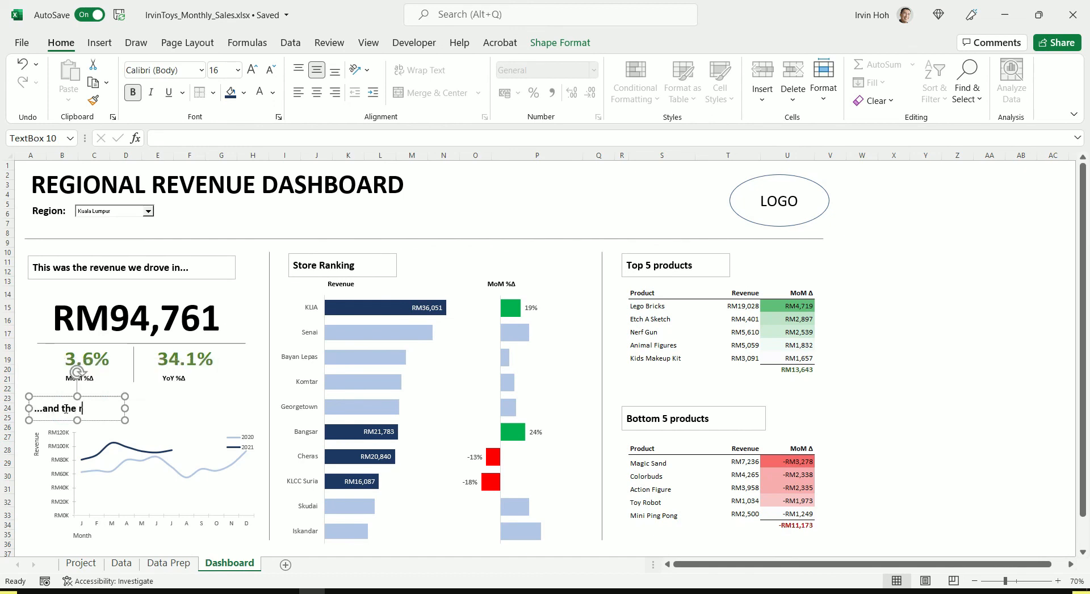
{"action": "type", "text": "evenue trend in"}
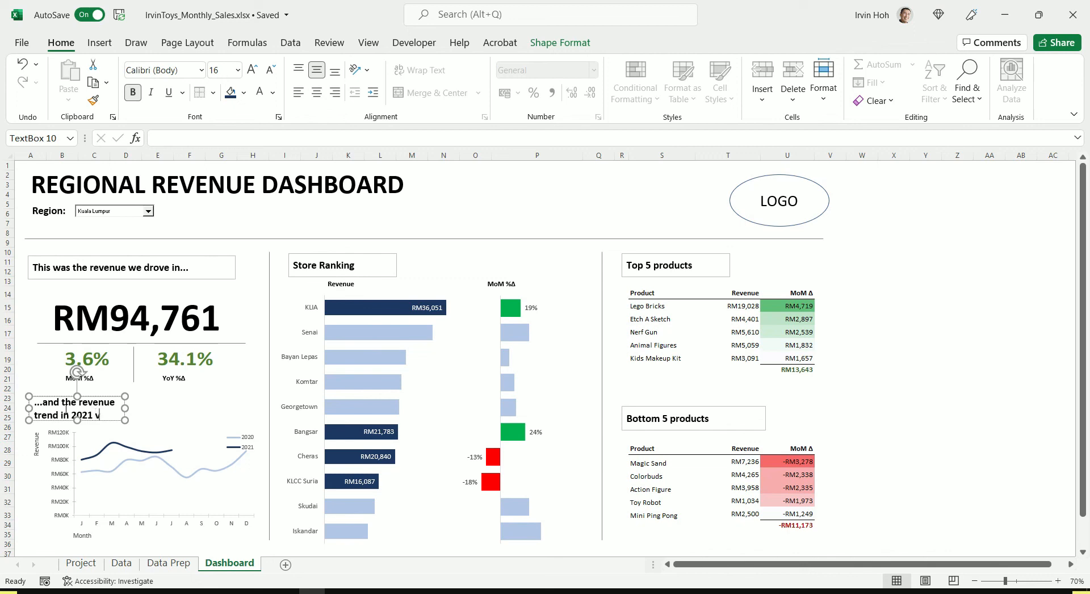
{"action": "type", "text": "20"}
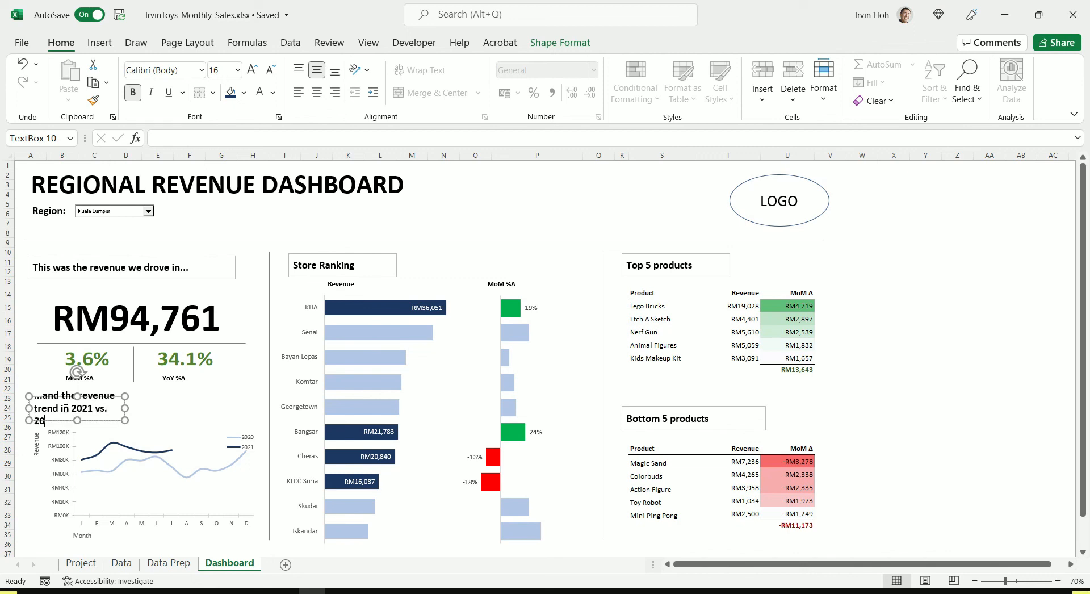
{"action": "left_click_drag", "start_coordinate": [125, 407], "coordinate": [244, 407]}
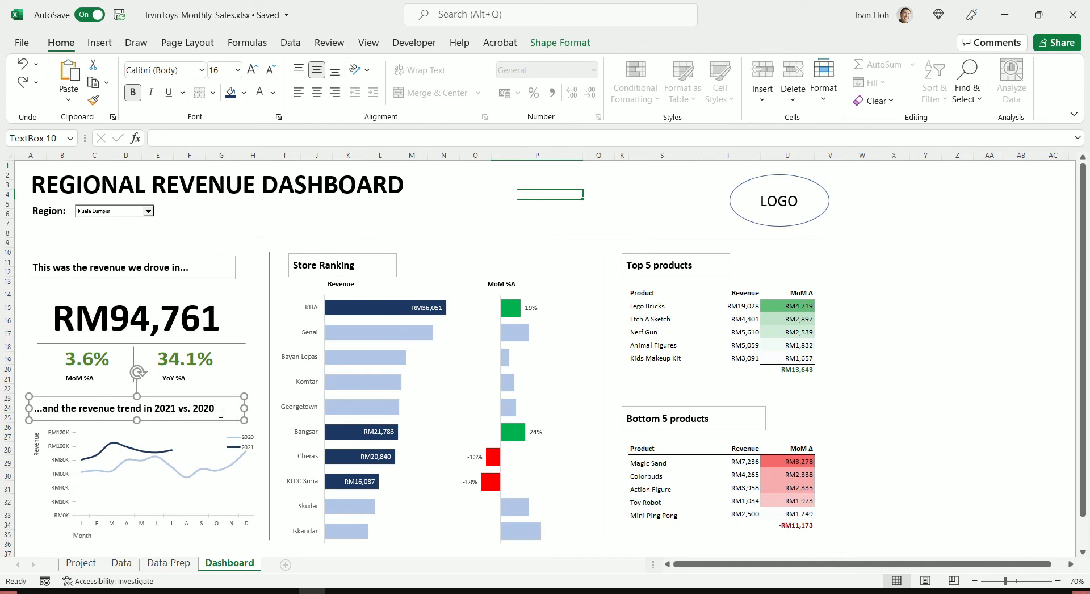
Reword the Store Ranking heading as "This is how our stores rank compared to other regions" and widen its box to fit one line.
{"action": "triple_click", "coordinate": [319, 261]}
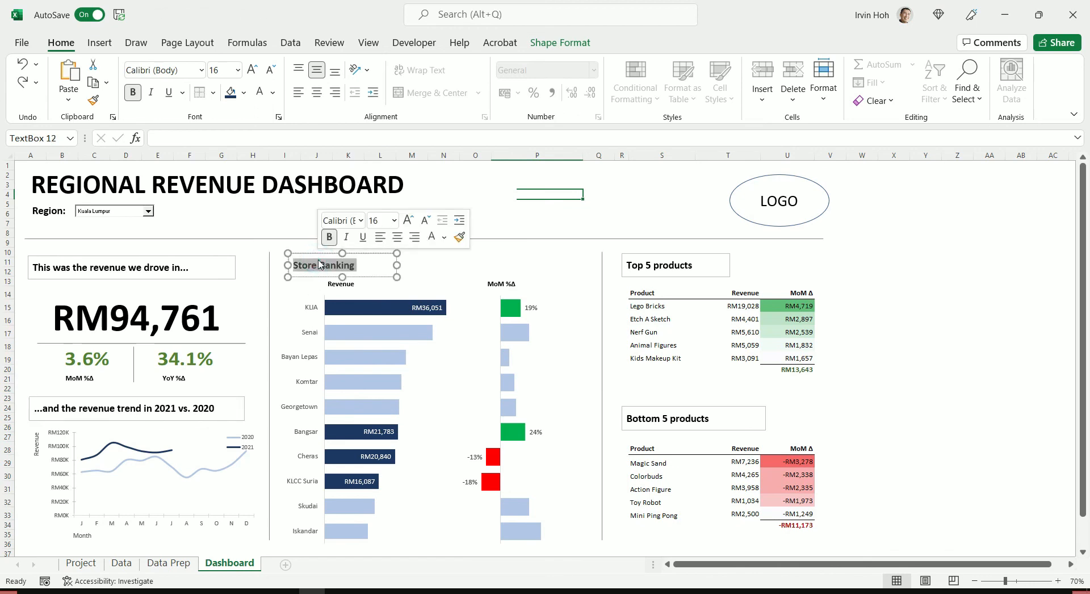
{"action": "type", "text": "This is how"}
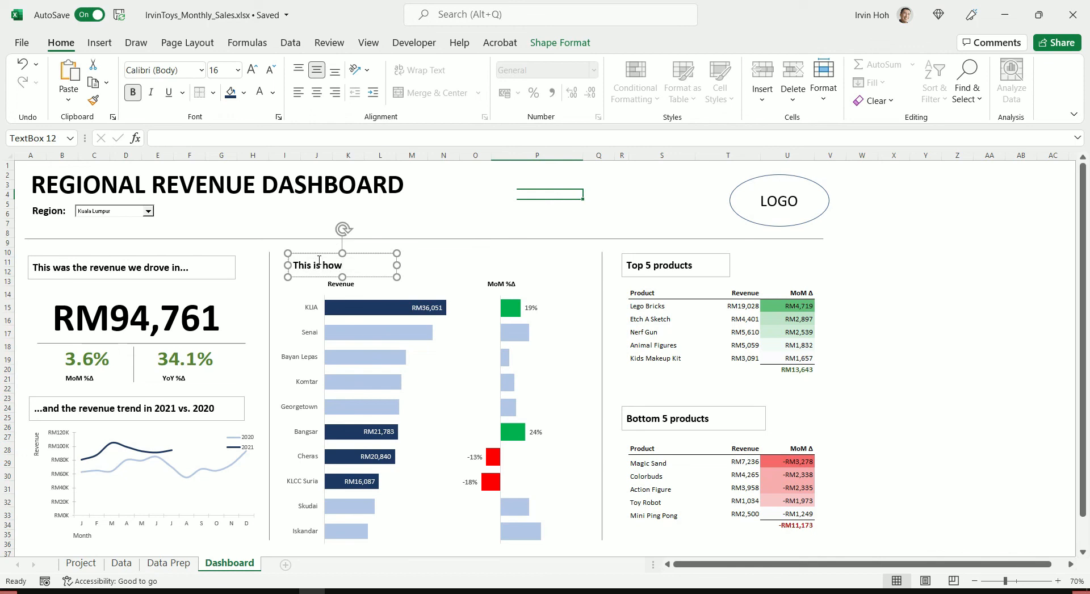
{"action": "type", "text": " our stores ra"}
{"action": "type", "text": "nk compared t"}
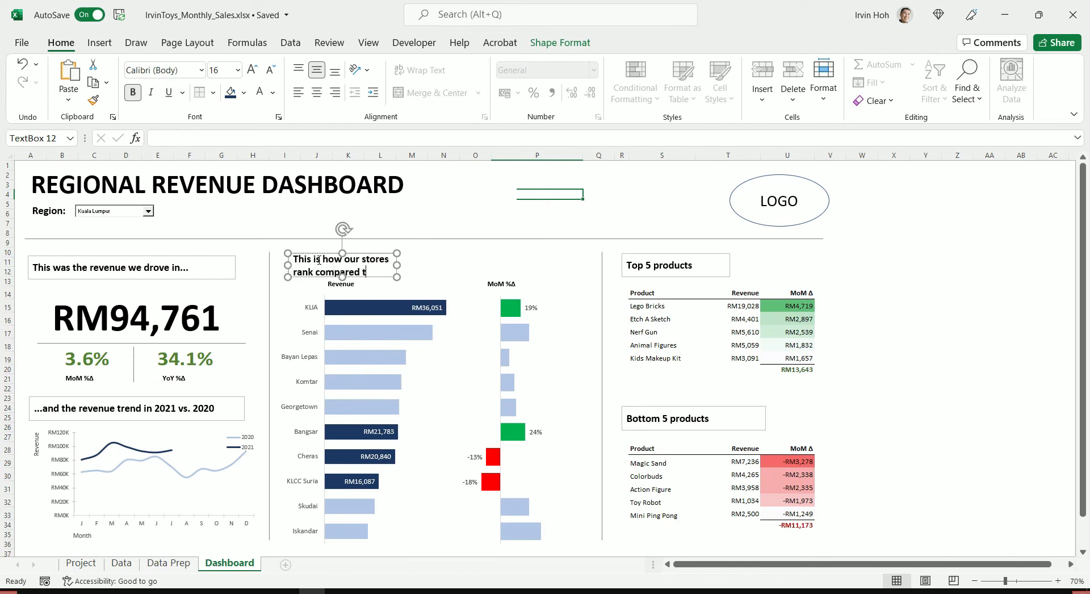
{"action": "type", "text": "o other regions"}
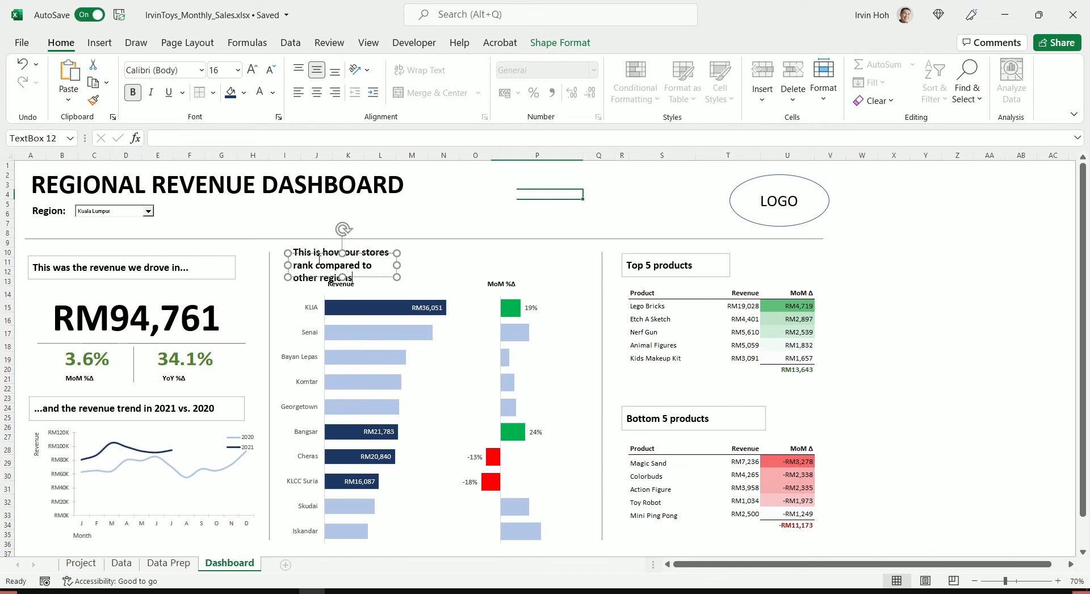
{"action": "left_click_drag", "start_coordinate": [402, 266], "coordinate": [566, 266]}
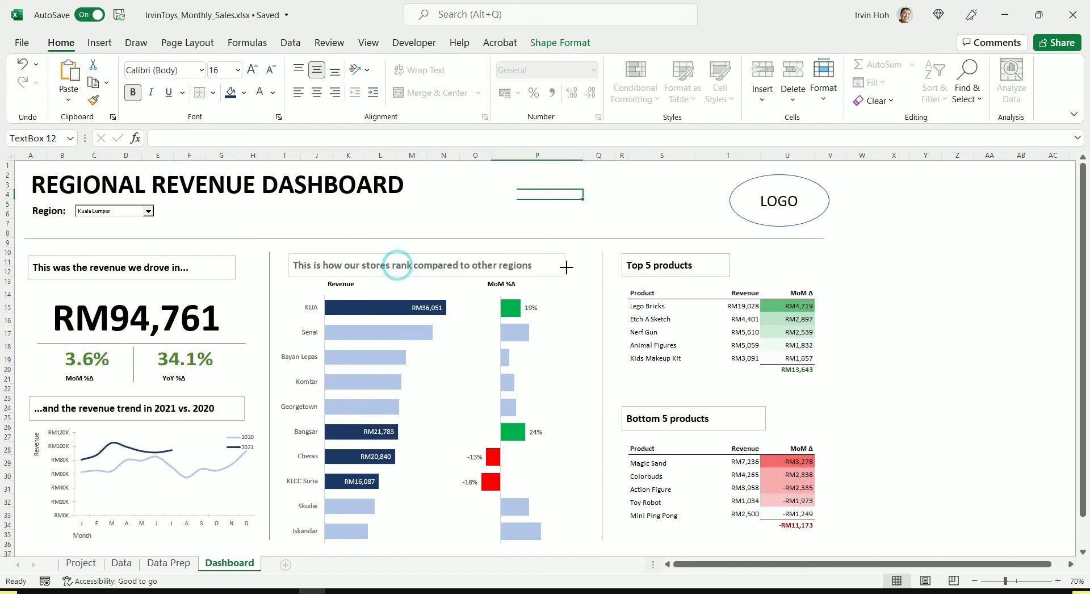
Reword the Top 5 products heading as "Where these products drove growth..." and widen its box to the table's width.
{"action": "triple_click", "coordinate": [653, 265]}
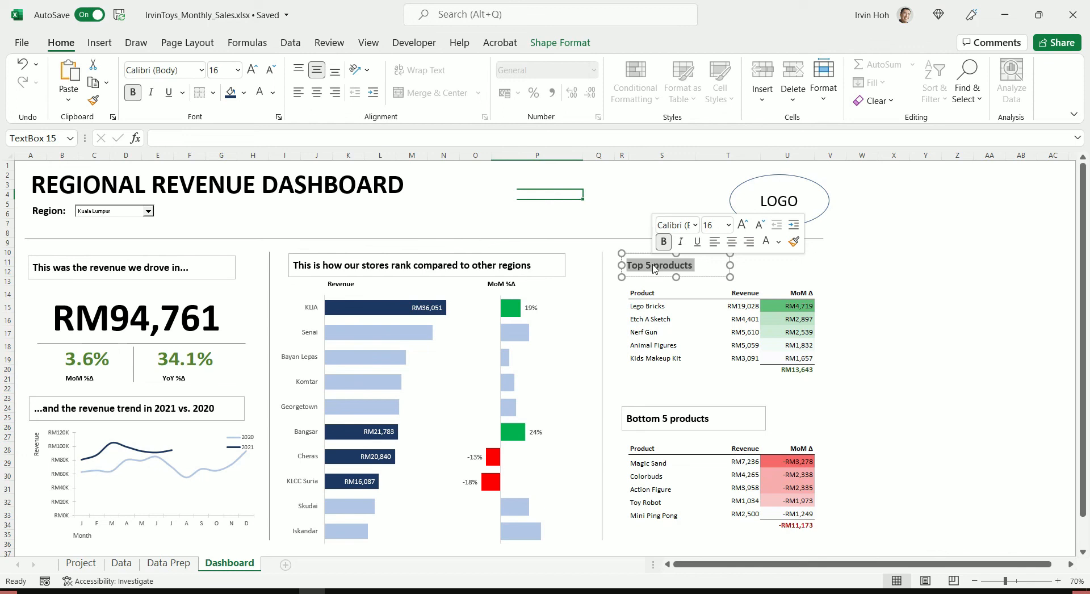
{"action": "type", "text": "Where"}
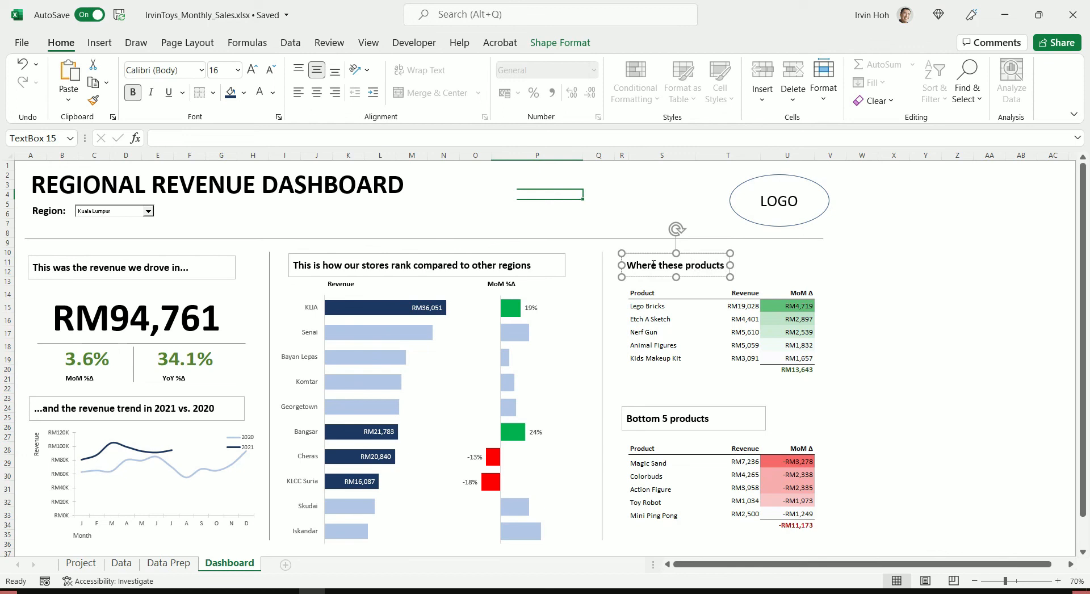
{"action": "type", "text": "drove growth..."}
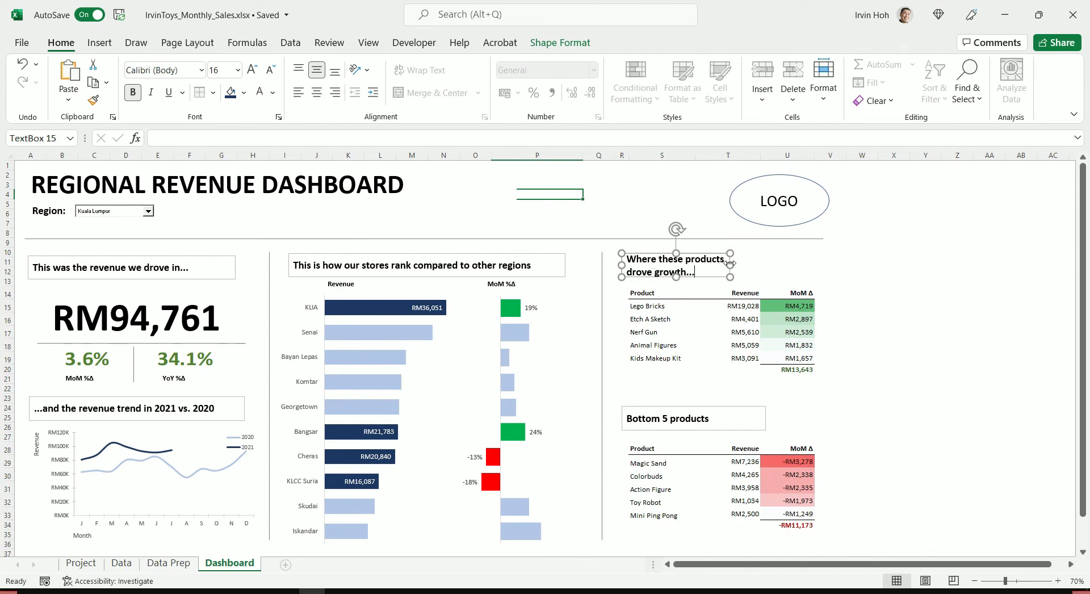
{"action": "left_click_drag", "start_coordinate": [730, 264], "coordinate": [812, 264]}
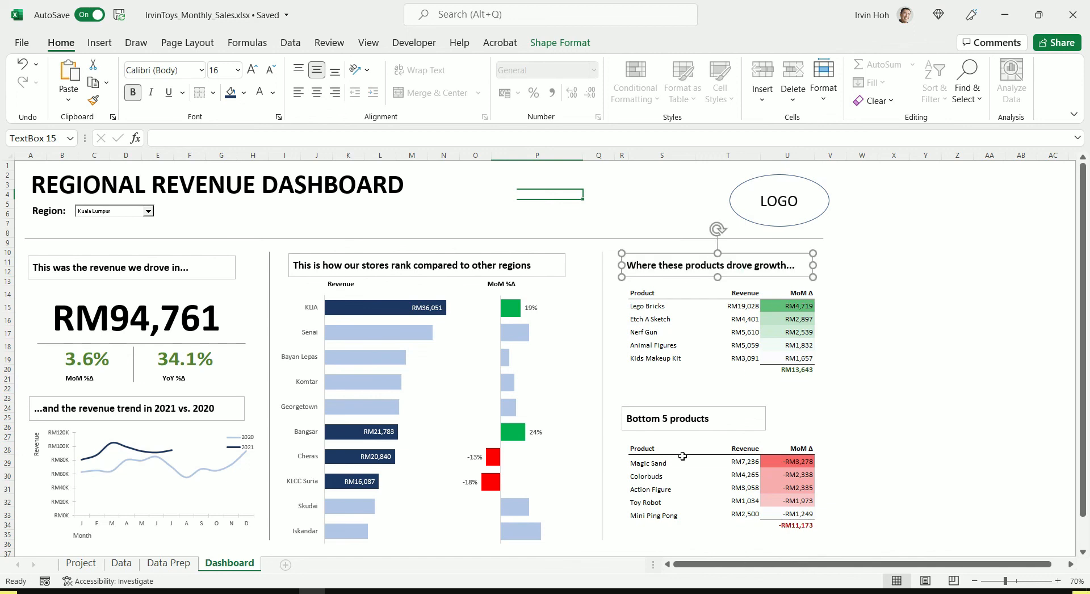
Reword the Bottom 5 products heading as "...and these products caused losses" and widen its box to the table's width.
{"action": "triple_click", "coordinate": [670, 423]}
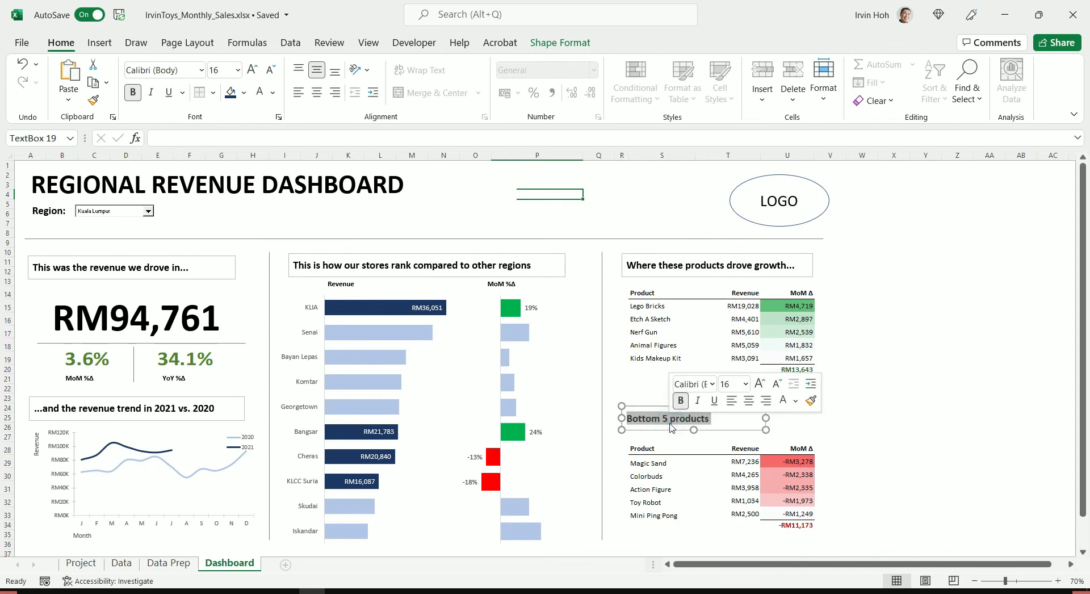
{"action": "type", "text": "...and th"}
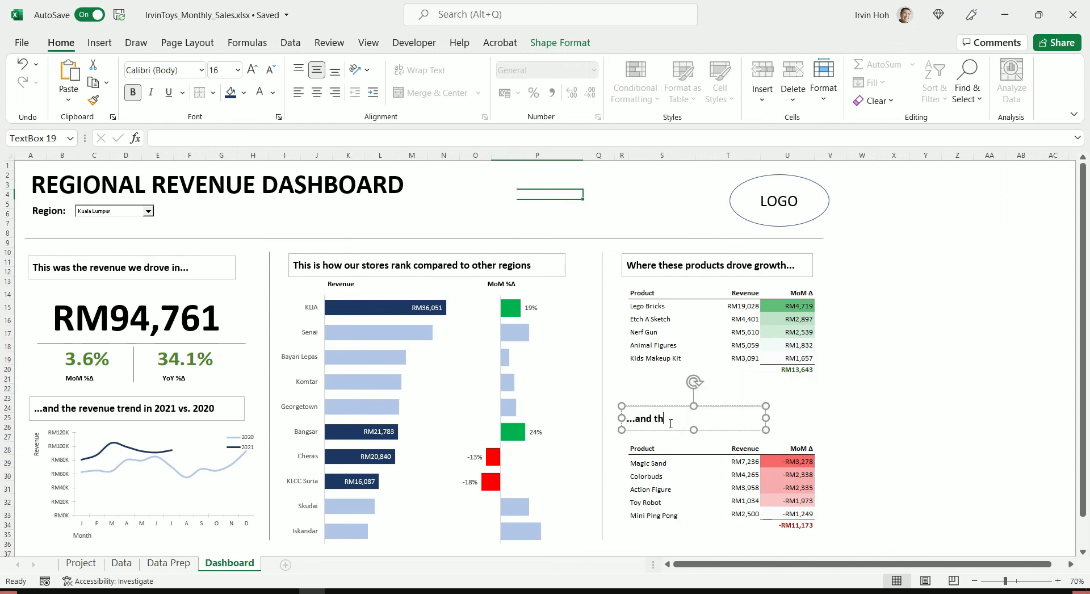
{"action": "type", "text": "ese products caused losses"}
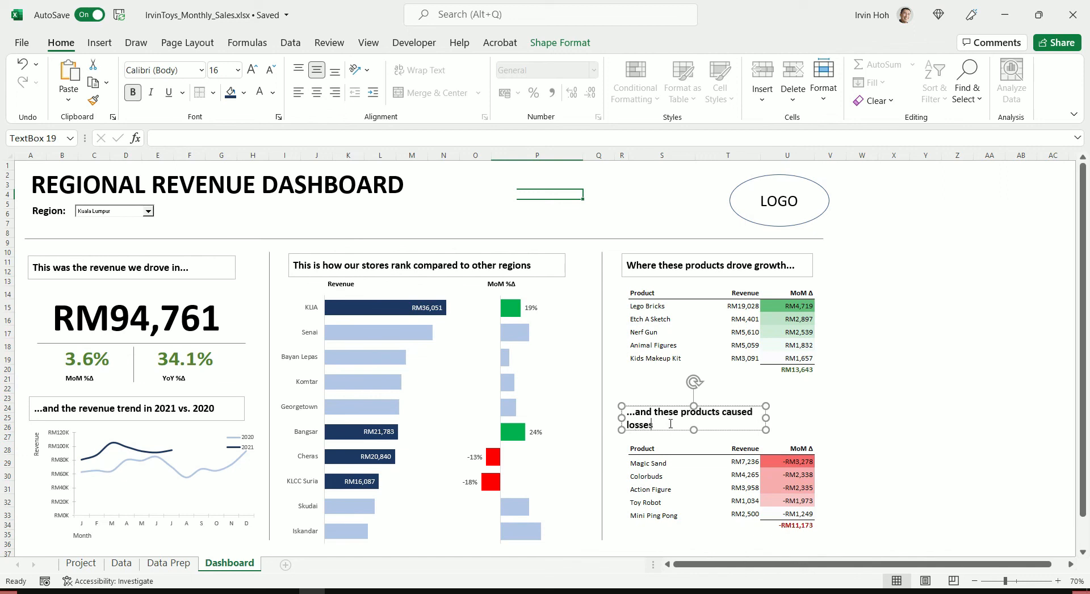
{"action": "left_click_drag", "start_coordinate": [766, 418], "coordinate": [811, 418]}
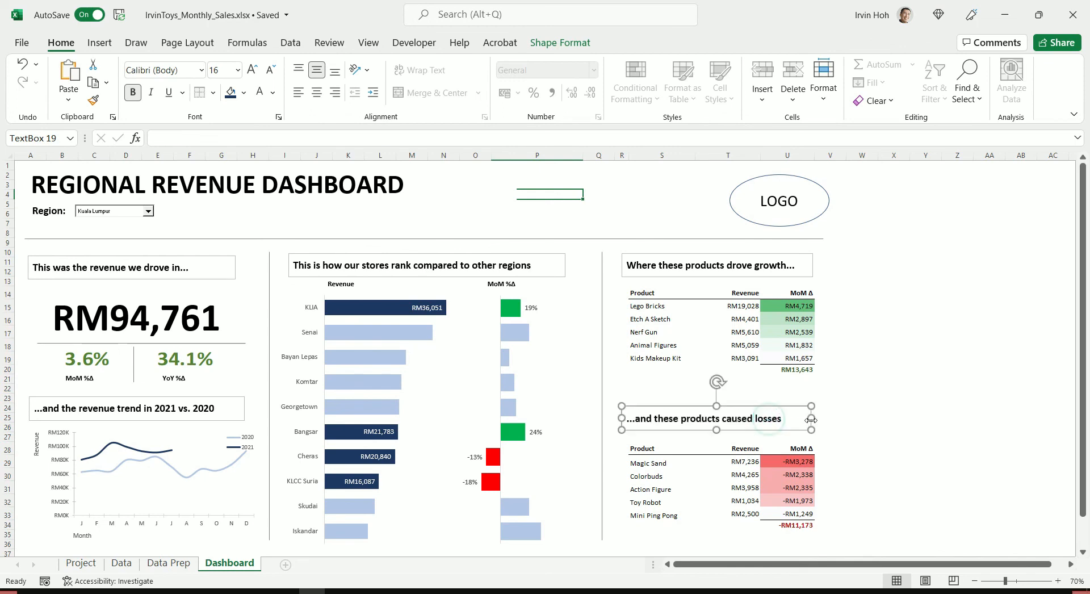
Remove the outlines from all five section heading text boxes.
{"action": "left_click", "coordinate": [680, 266], "text": "ctrl"}
{"action": "left_click", "coordinate": [533, 269], "text": "ctrl"}
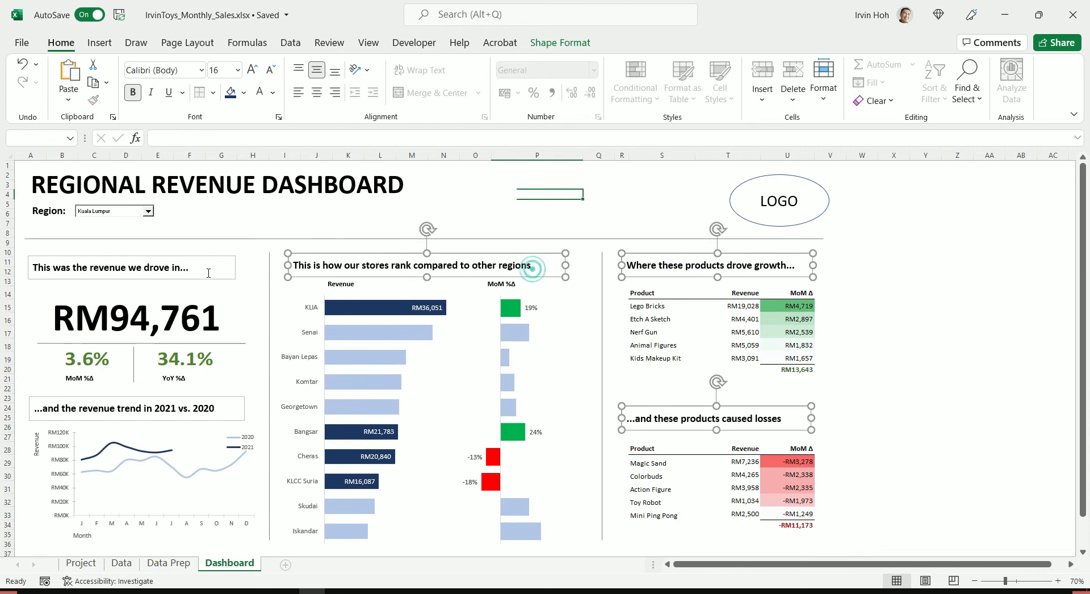
{"action": "left_click", "coordinate": [205, 273], "text": "ctrl"}
{"action": "left_click", "coordinate": [179, 407], "text": "ctrl"}
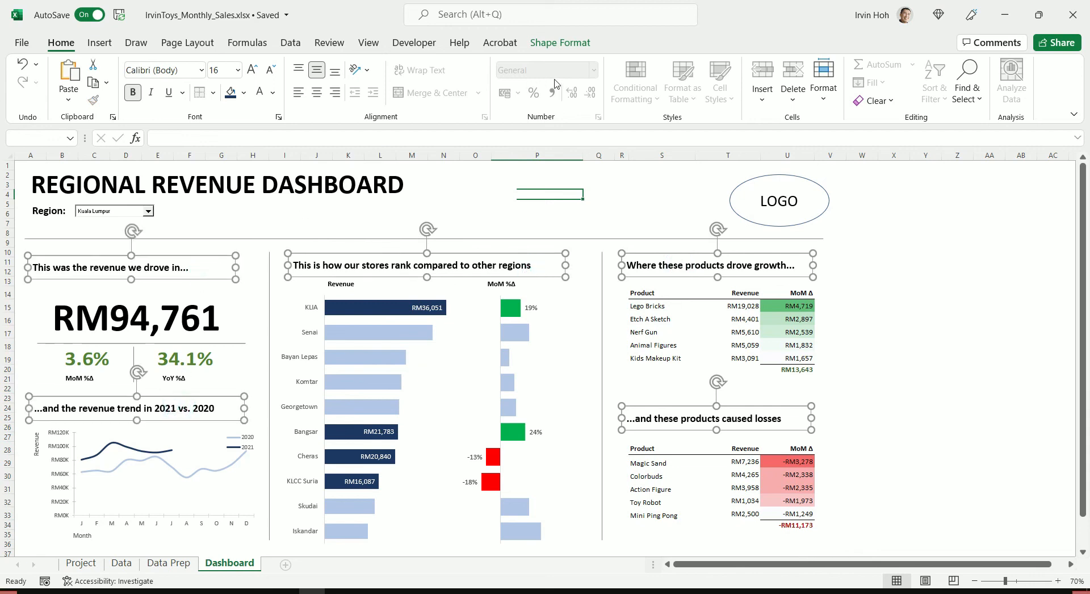
{"action": "left_click", "coordinate": [570, 44]}
{"action": "left_click", "coordinate": [386, 82]}
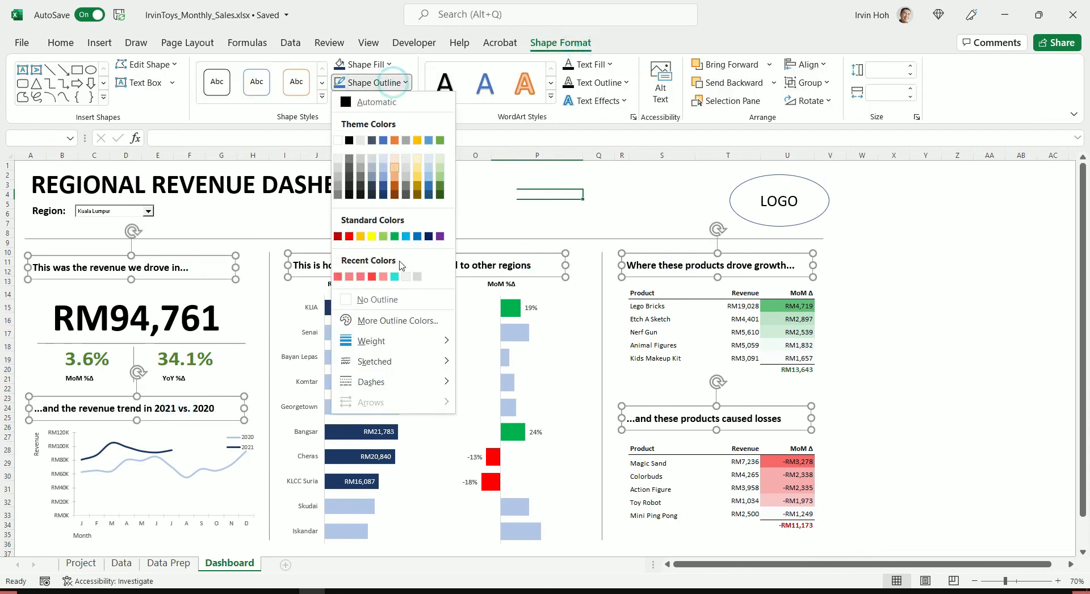
{"action": "left_click", "coordinate": [397, 300]}
{"action": "left_click", "coordinate": [923, 345]}
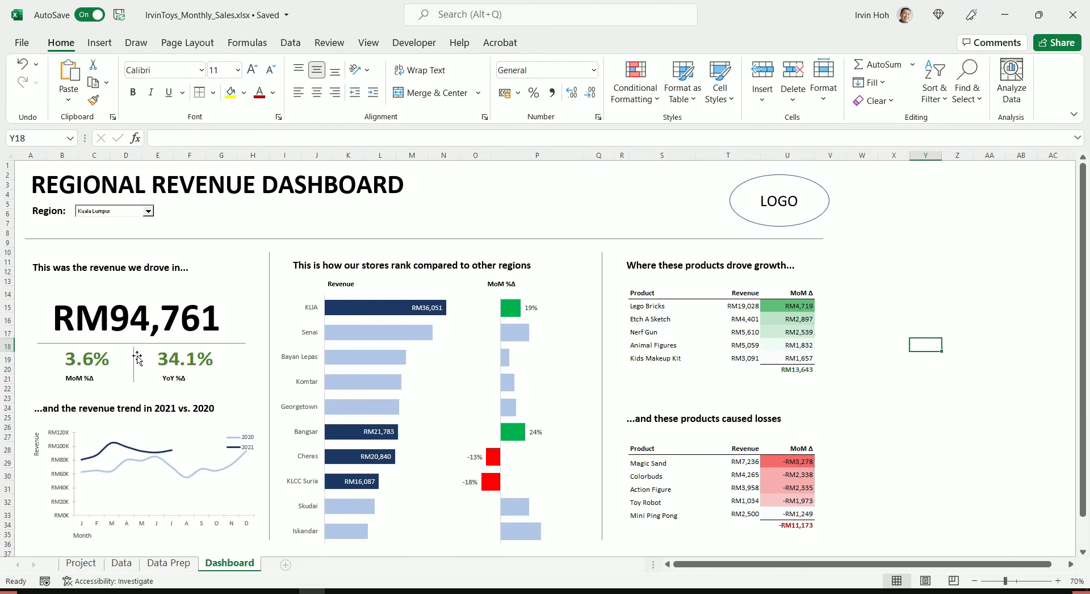
Colour the word "revenue" in the first section heading and the large revenue figure below it dark blue.
{"action": "double_click", "coordinate": [98, 269]}
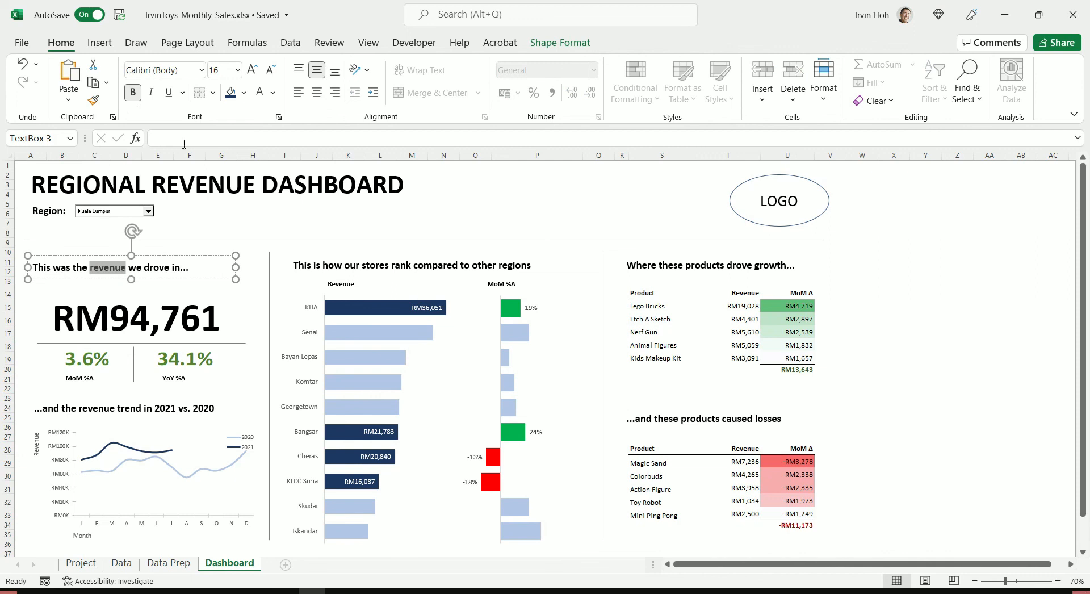
{"action": "left_click", "coordinate": [274, 93]}
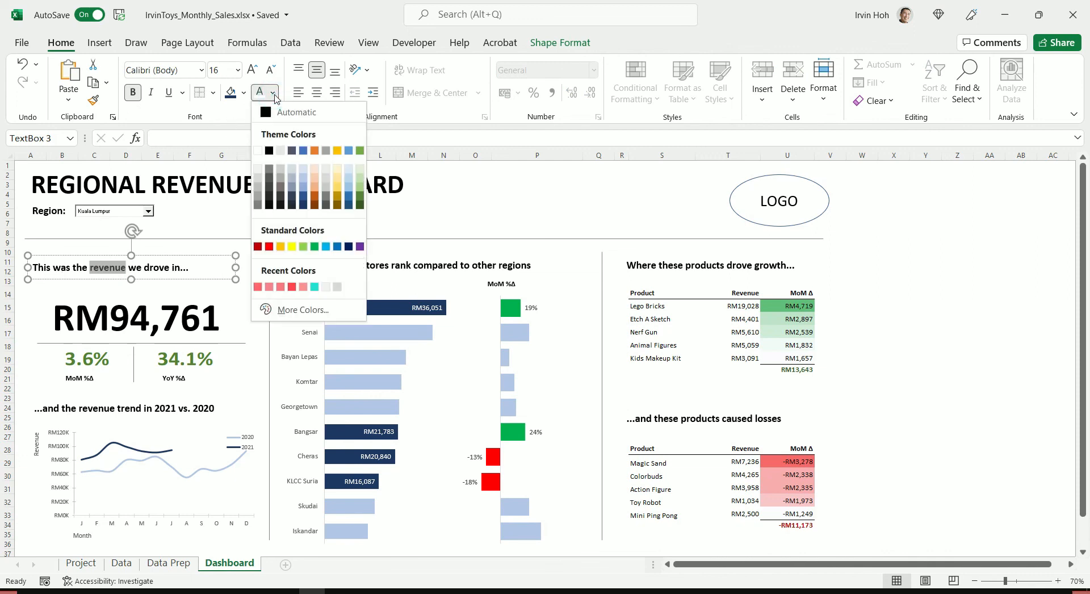
{"action": "left_click", "coordinate": [304, 205]}
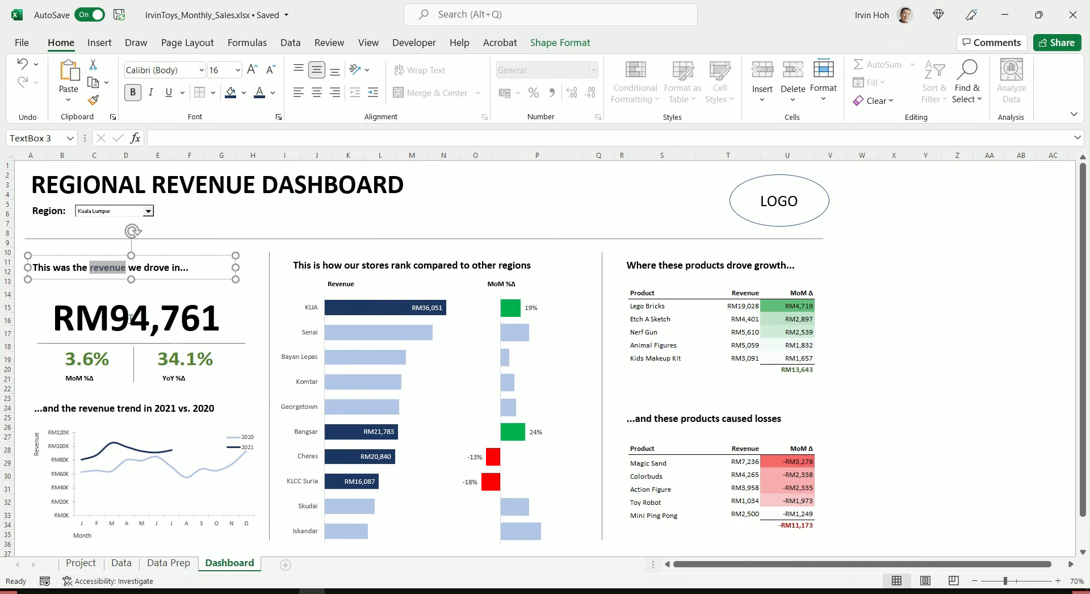
{"action": "left_click", "coordinate": [198, 367]}
{"action": "left_click", "coordinate": [131, 337]}
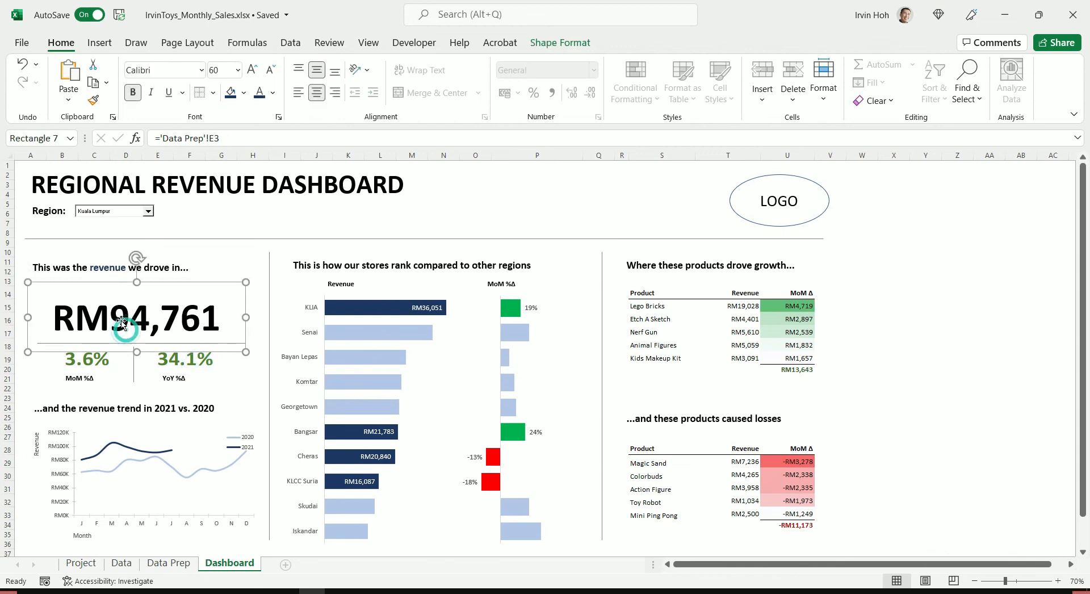
{"action": "left_click", "coordinate": [260, 93]}
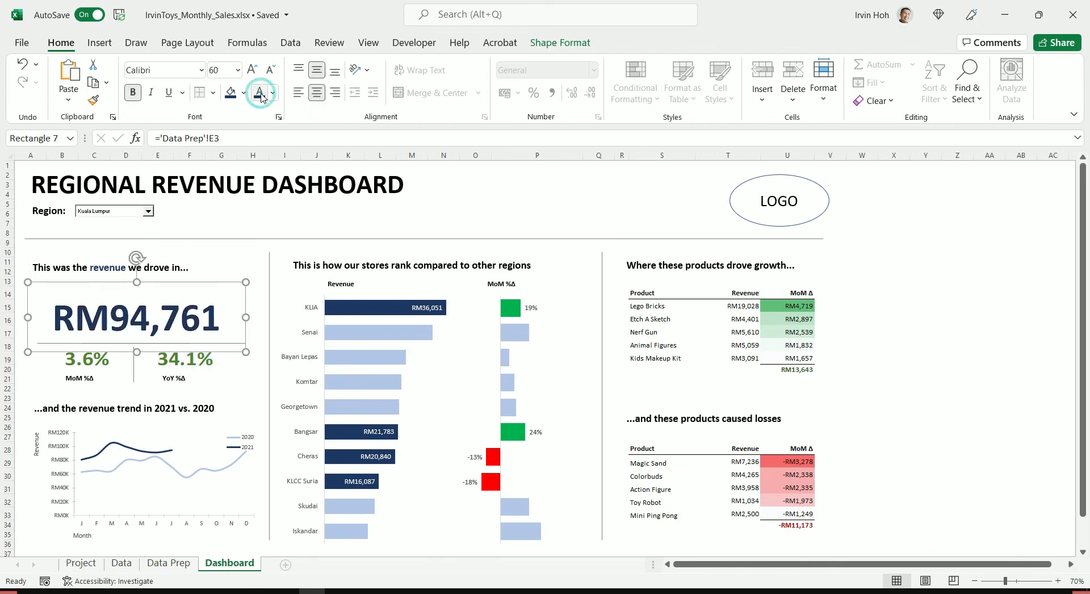
{"action": "left_click", "coordinate": [113, 273]}
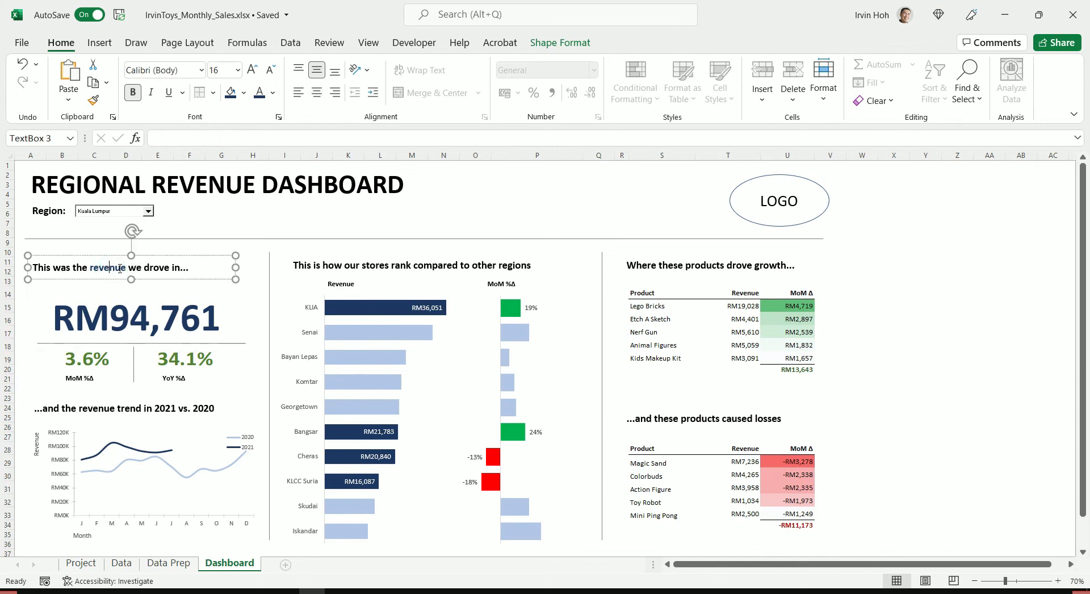
In the revenue trend heading, colour "2021" dark blue and "2020" light blue to match the chart lines.
{"action": "left_click", "coordinate": [157, 408]}
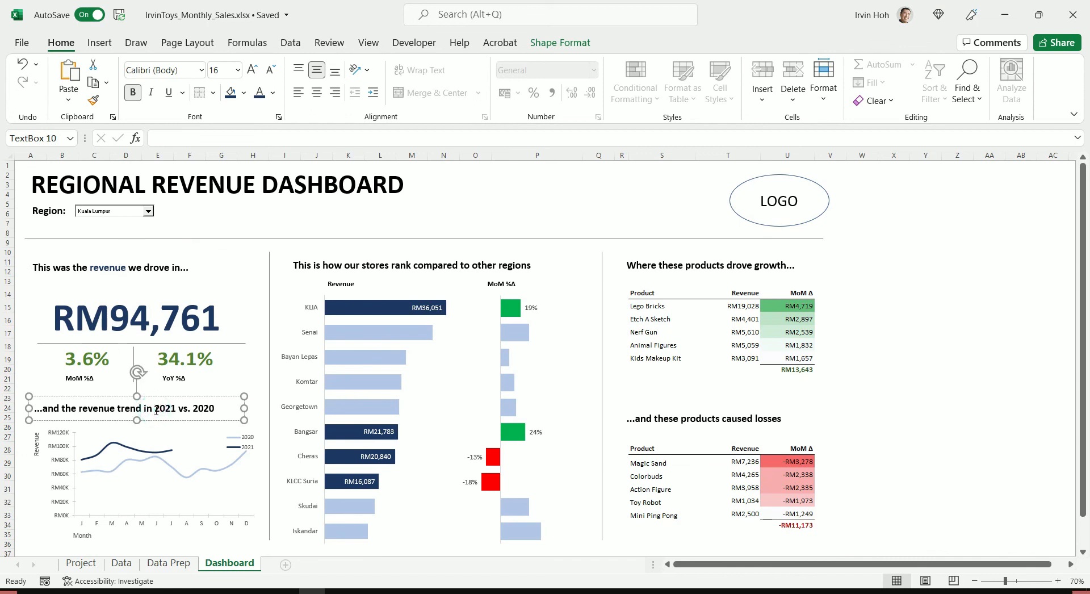
{"action": "double_click", "coordinate": [162, 408]}
{"action": "left_click", "coordinate": [272, 93]}
{"action": "left_click", "coordinate": [301, 207]}
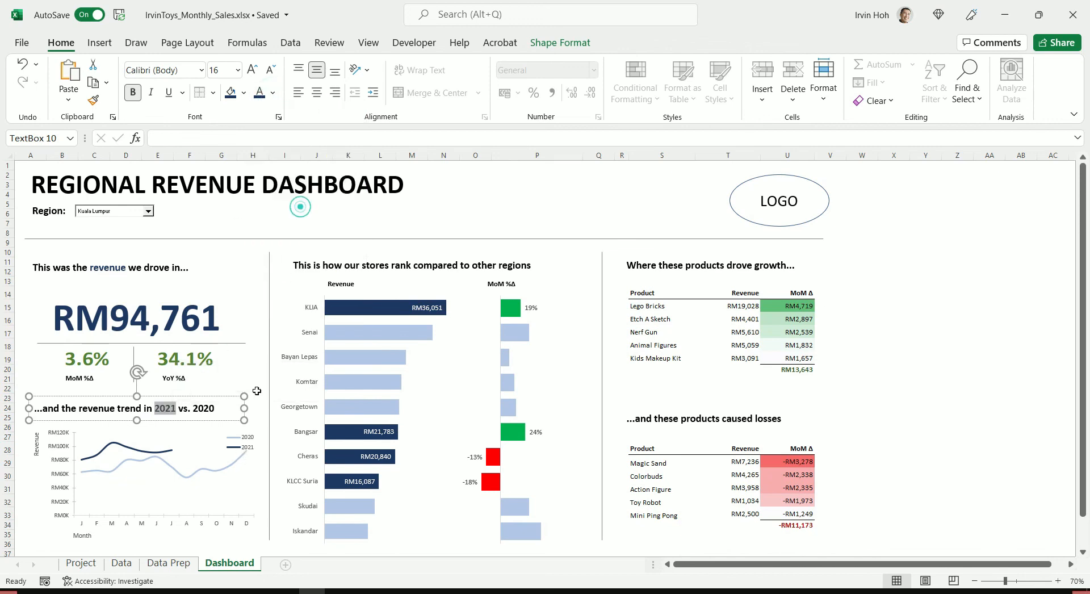
{"action": "double_click", "coordinate": [204, 408]}
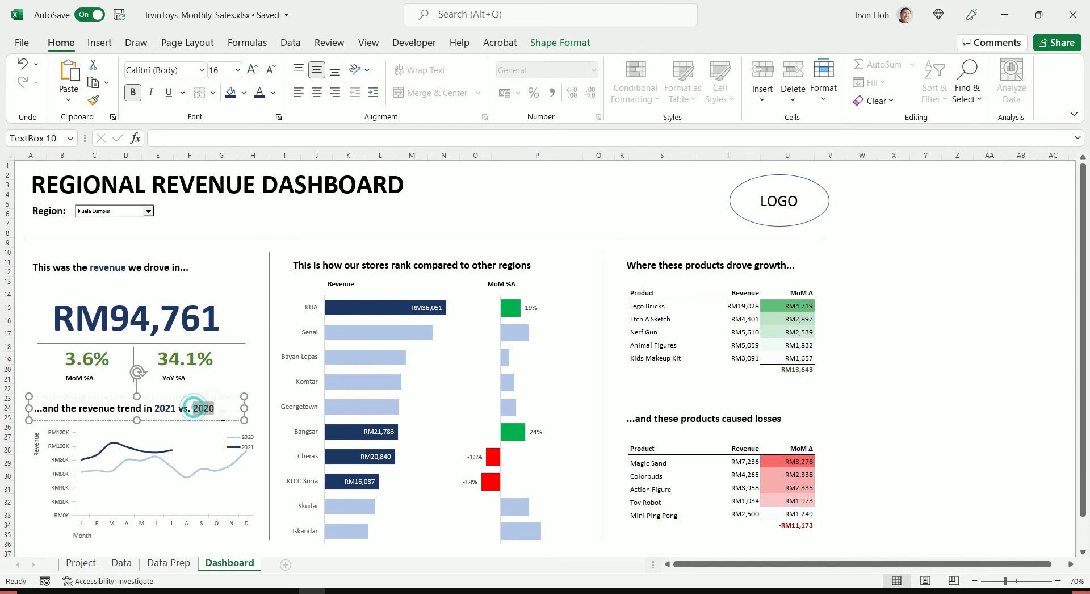
{"action": "left_click", "coordinate": [273, 95]}
{"action": "left_click", "coordinate": [302, 177]}
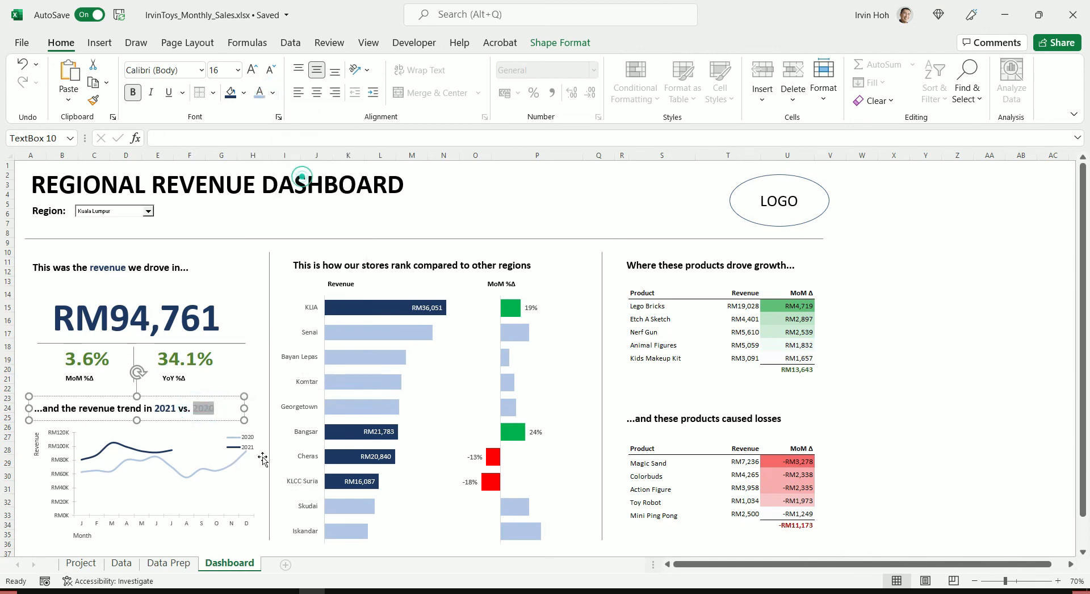
{"action": "left_click", "coordinate": [245, 380]}
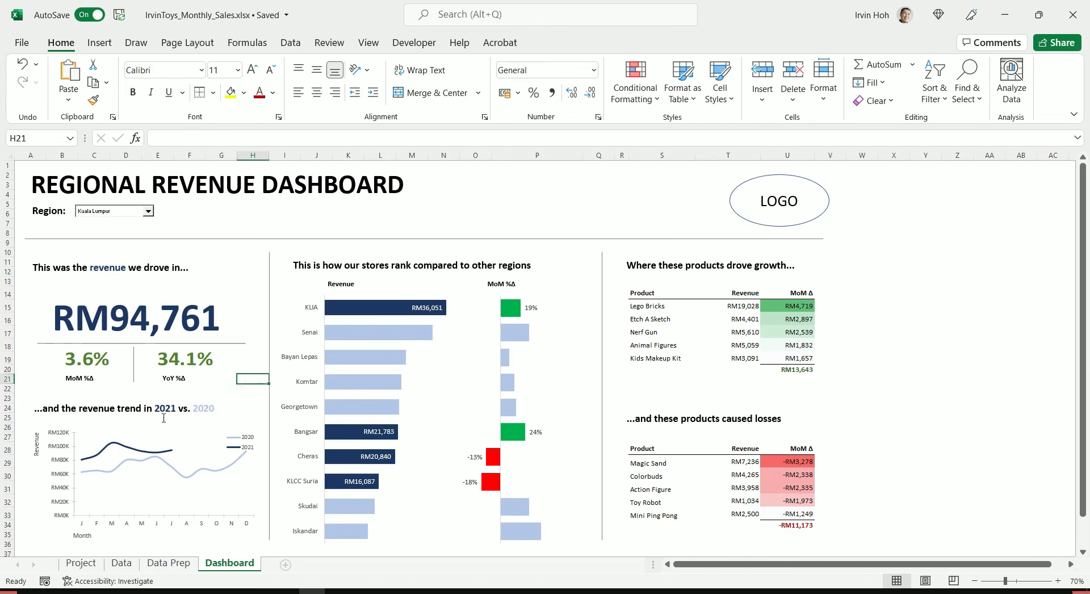
Delete the legend from the revenue trend line chart and nudge the trend heading slightly down towards the chart.
{"action": "left_click", "coordinate": [238, 437]}
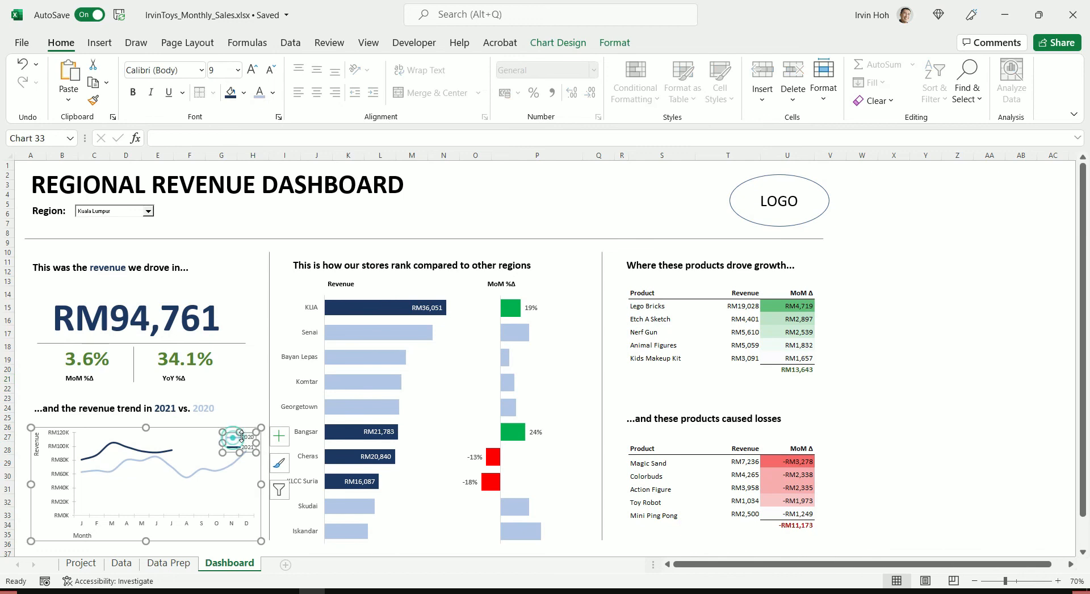
{"action": "key", "text": "Delete"}
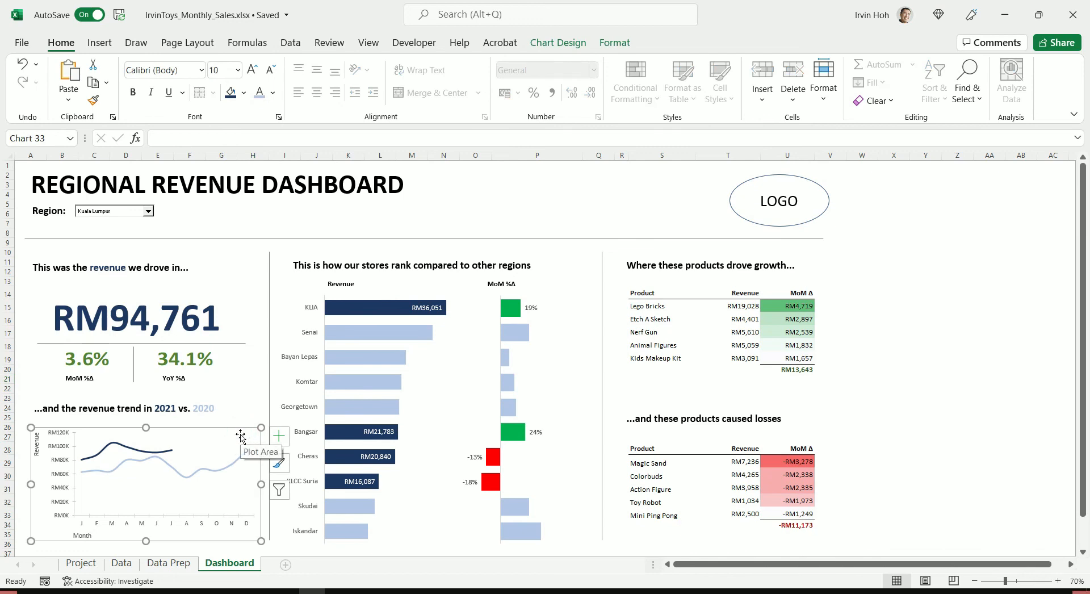
{"action": "left_click", "coordinate": [186, 419]}
{"action": "left_click_drag", "start_coordinate": [186, 419], "coordinate": [187, 427]}
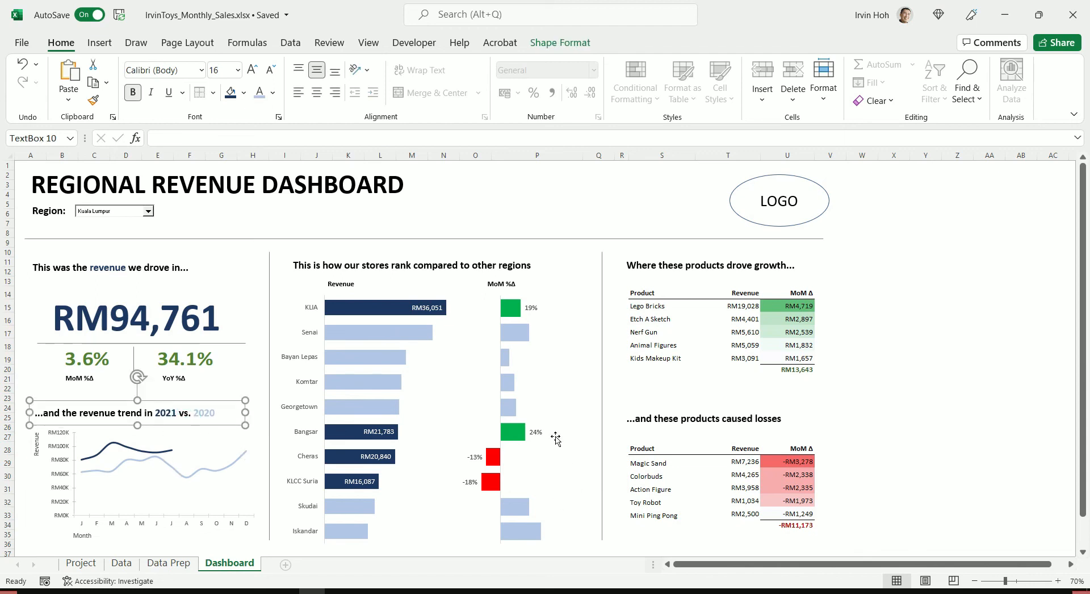
In the store ranking heading, colour "our stores" dark blue and "other regions" light blue to match the bars.
{"action": "left_click", "coordinate": [350, 265]}
{"action": "left_click_drag", "start_coordinate": [346, 265], "coordinate": [388, 265]}
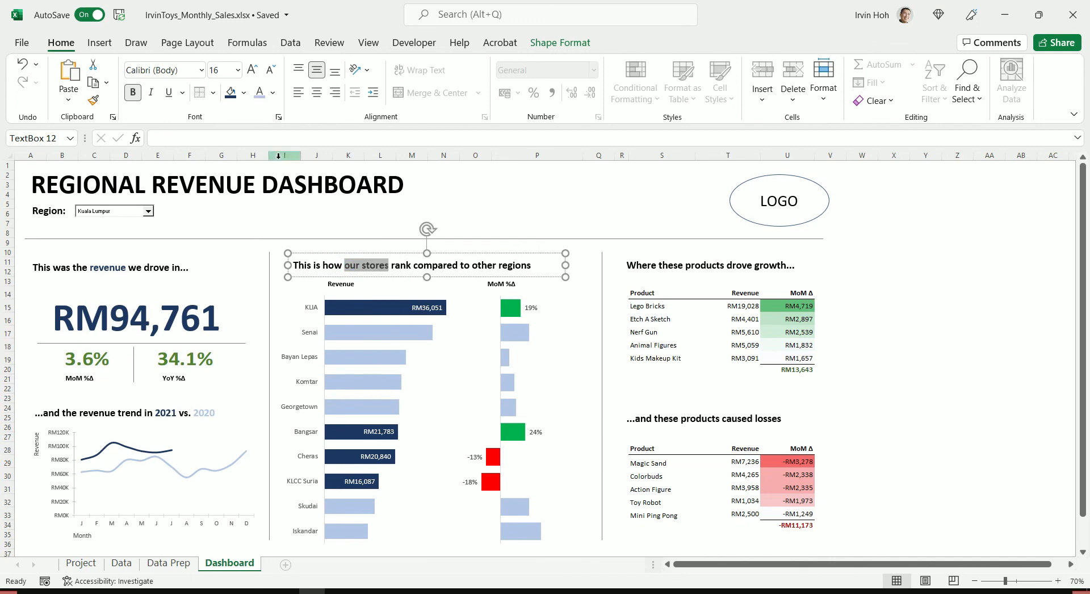
{"action": "left_click", "coordinate": [273, 92]}
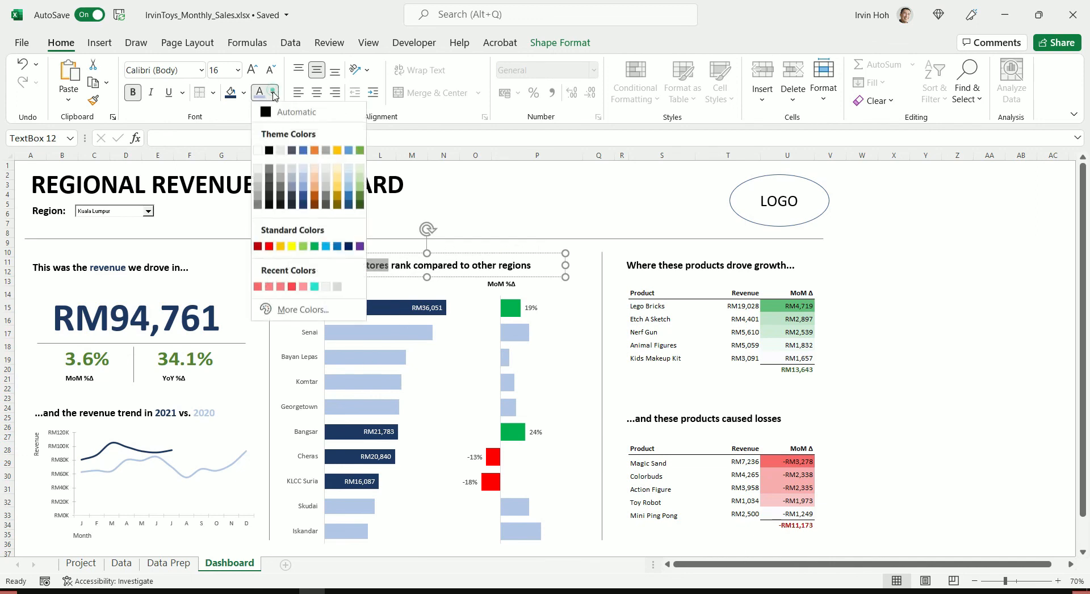
{"action": "left_click", "coordinate": [303, 205]}
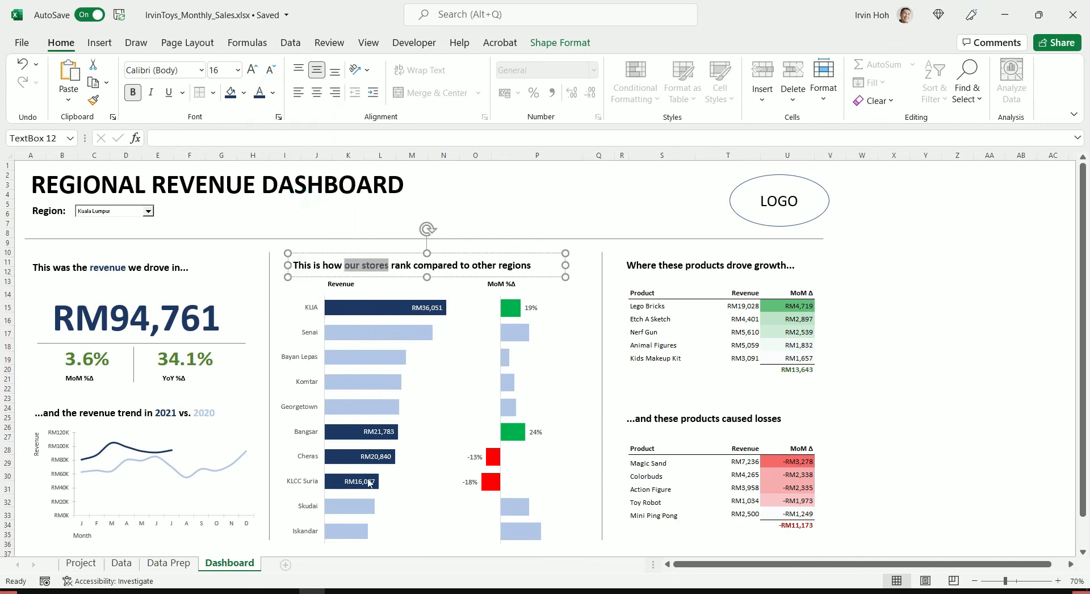
{"action": "left_click_drag", "start_coordinate": [472, 265], "coordinate": [529, 266]}
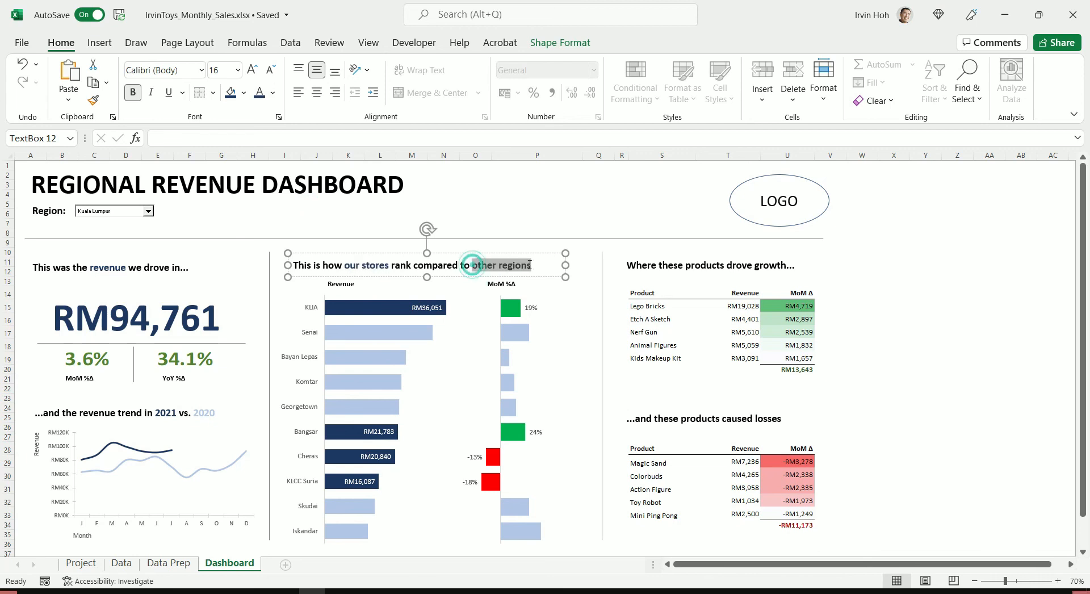
{"action": "left_click", "coordinate": [274, 93]}
{"action": "left_click", "coordinate": [302, 179]}
{"action": "left_click", "coordinate": [591, 193]}
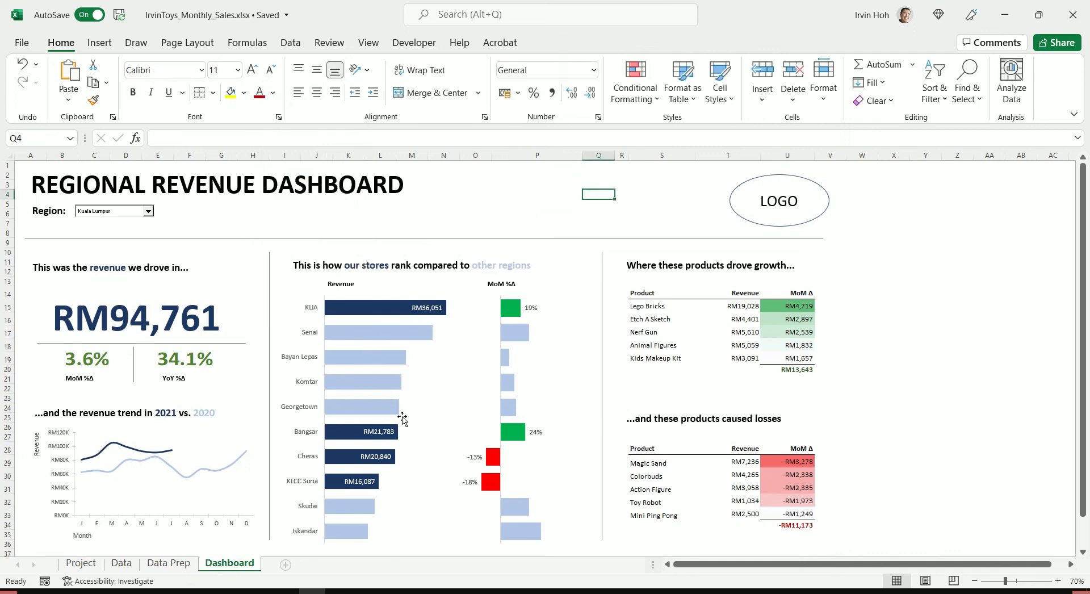
Colour the words "drove growth" dark green in the heading above the top products table.
{"action": "left_click_drag", "start_coordinate": [727, 266], "coordinate": [773, 269]}
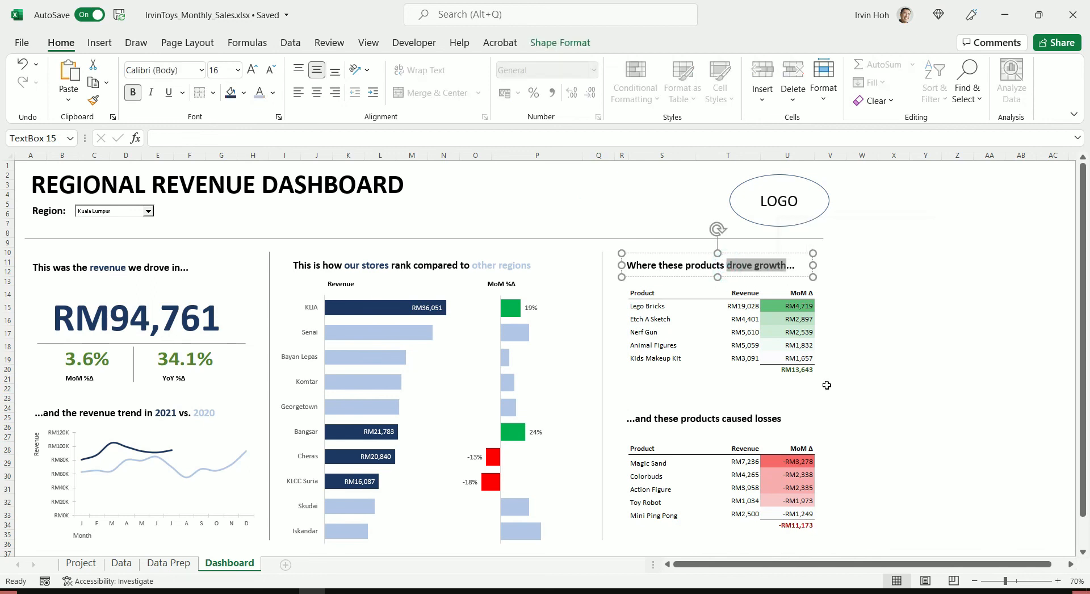
{"action": "left_click", "coordinate": [272, 93]}
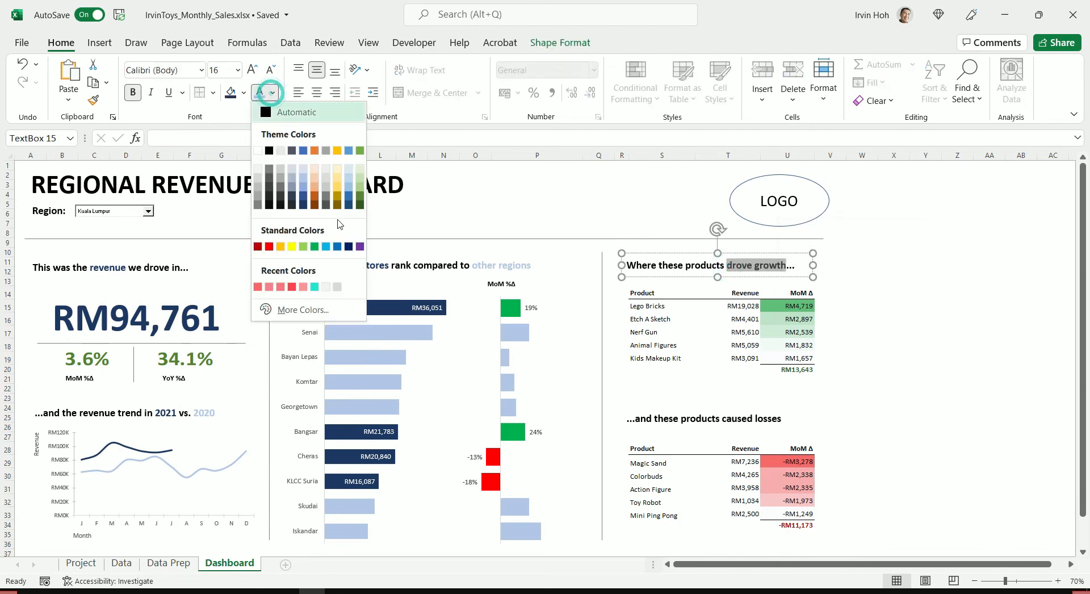
{"action": "left_click", "coordinate": [363, 209]}
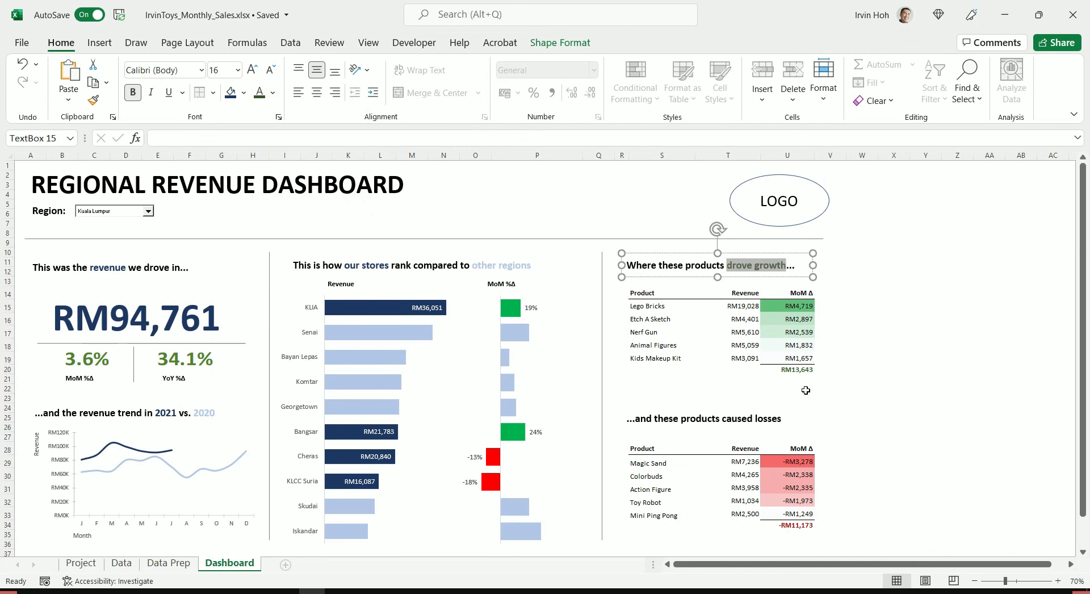
{"action": "left_click", "coordinate": [804, 373]}
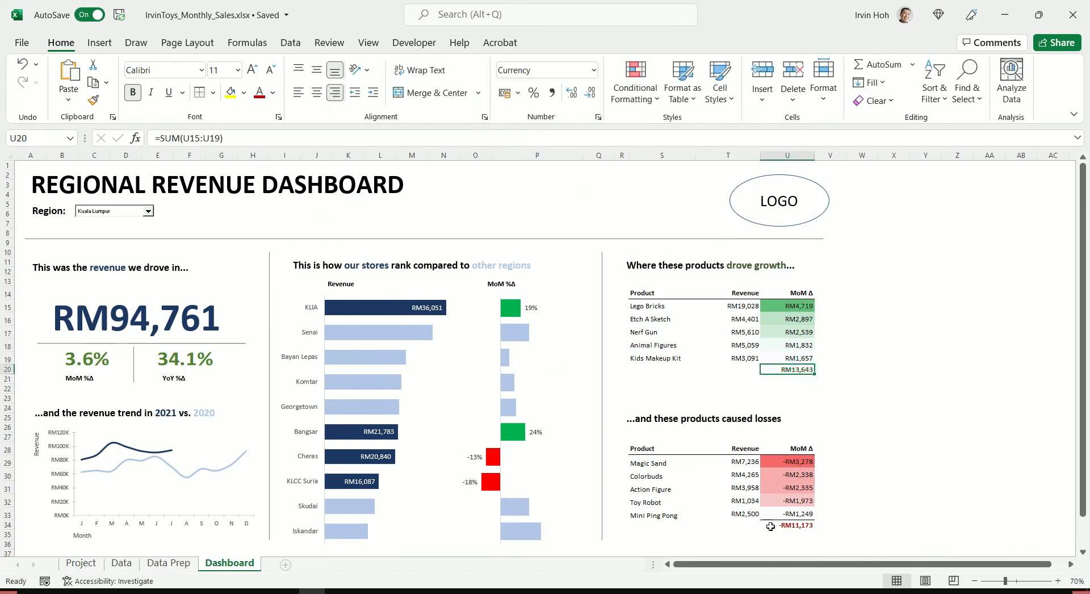
Colour the words "caused losses" dark red in the heading above the bottom products table.
{"action": "left_click", "coordinate": [747, 418]}
{"action": "left_click_drag", "start_coordinate": [722, 418], "coordinate": [783, 419]}
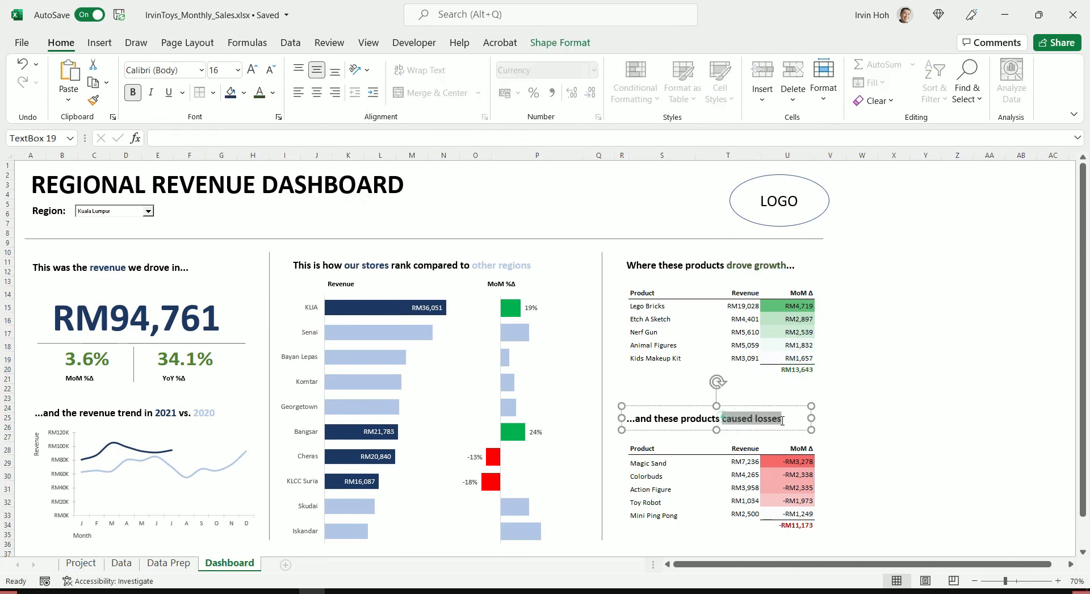
{"action": "left_click", "coordinate": [273, 92]}
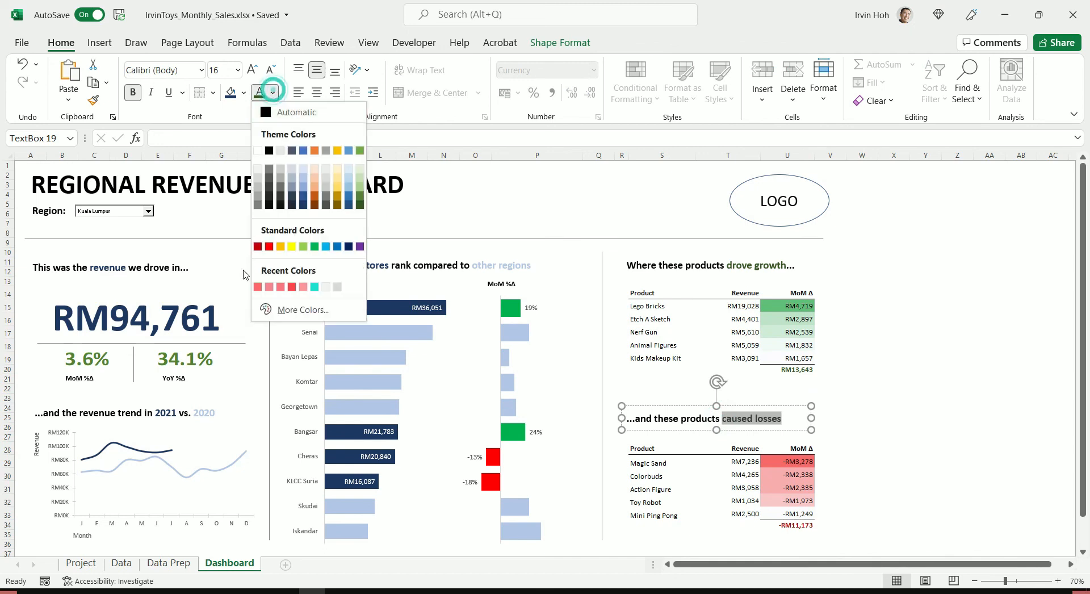
{"action": "left_click", "coordinate": [255, 246]}
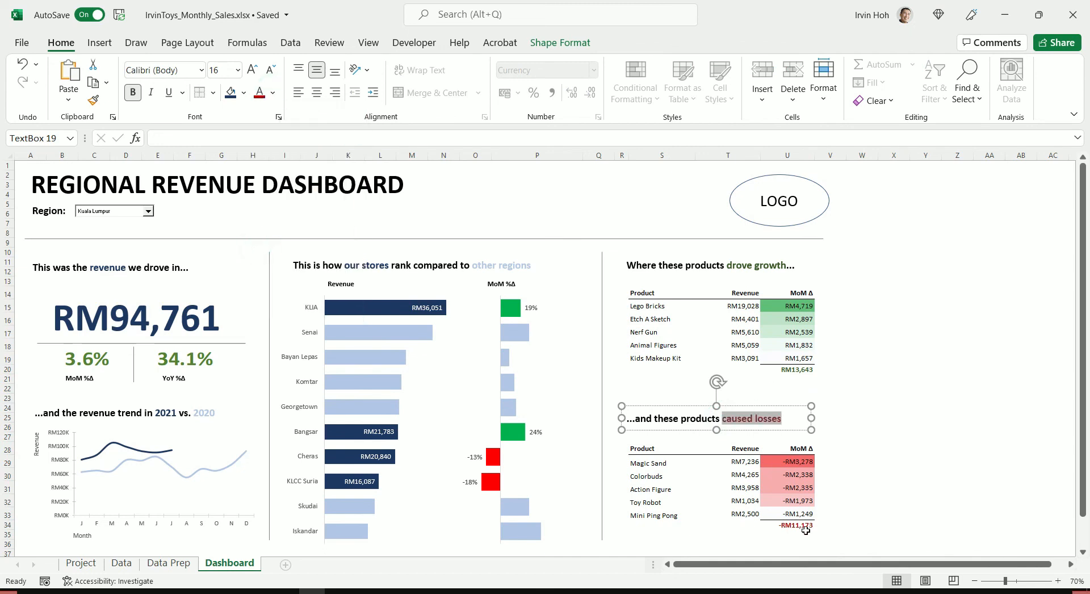
{"action": "left_click", "coordinate": [892, 524]}
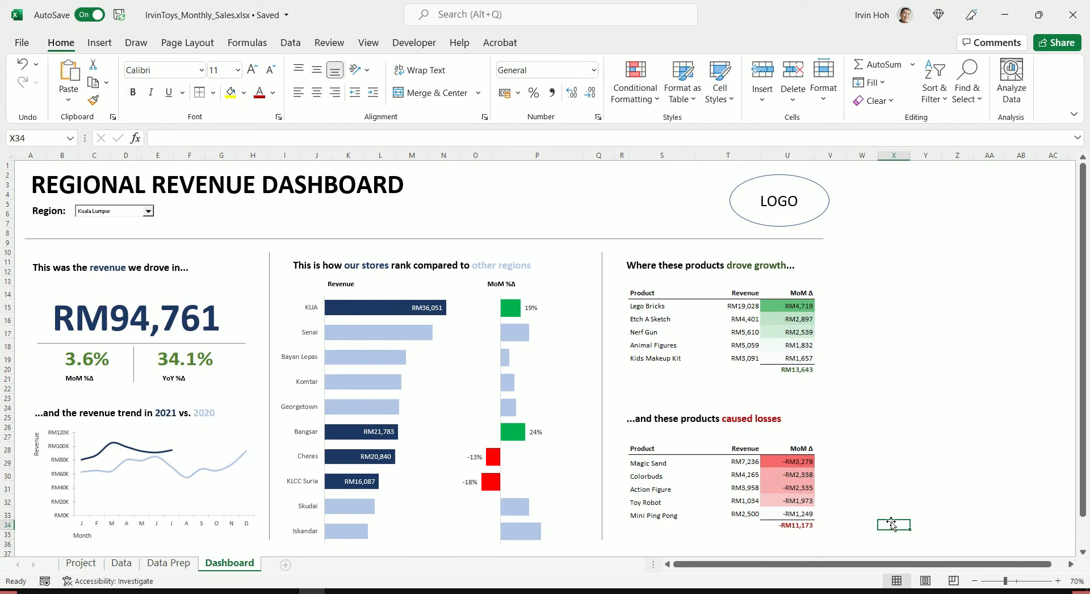
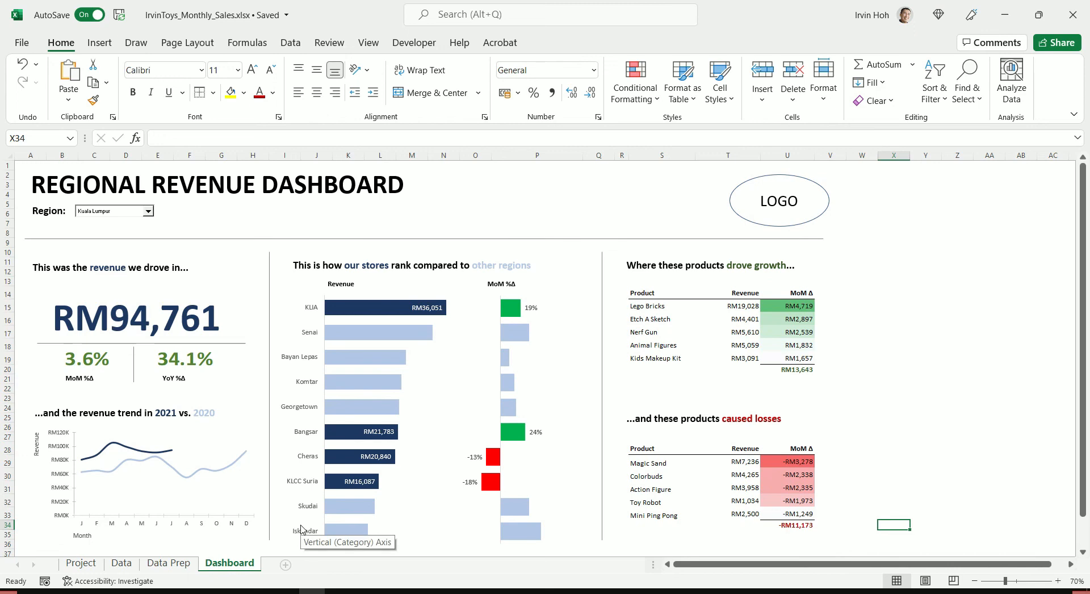
Replace the "Region:" label before the region dropdown with "How did".
{"action": "left_click", "coordinate": [46, 210]}
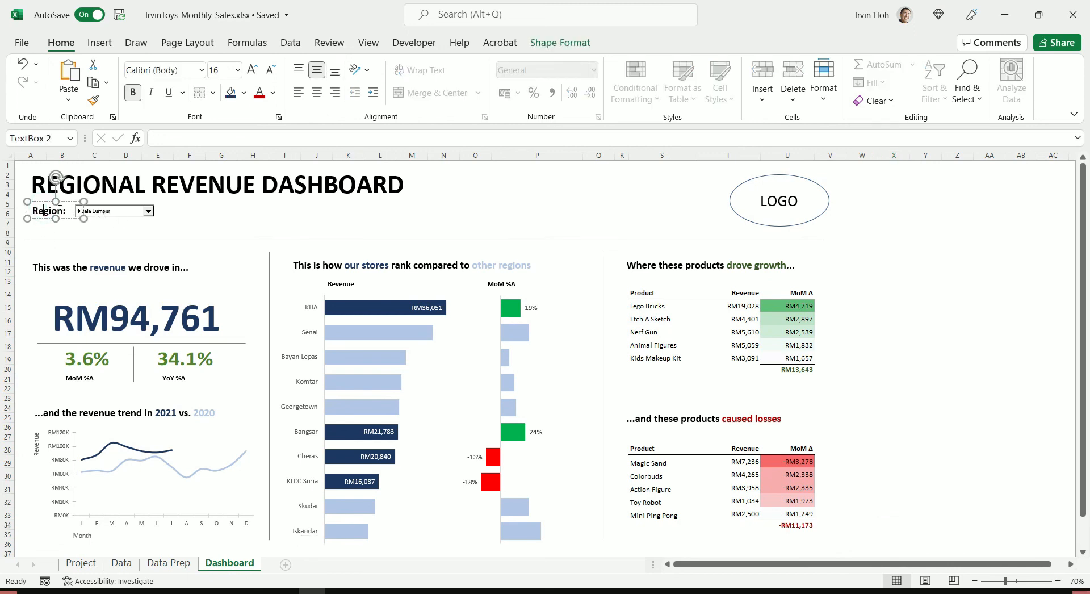
{"action": "double_click", "coordinate": [63, 211]}
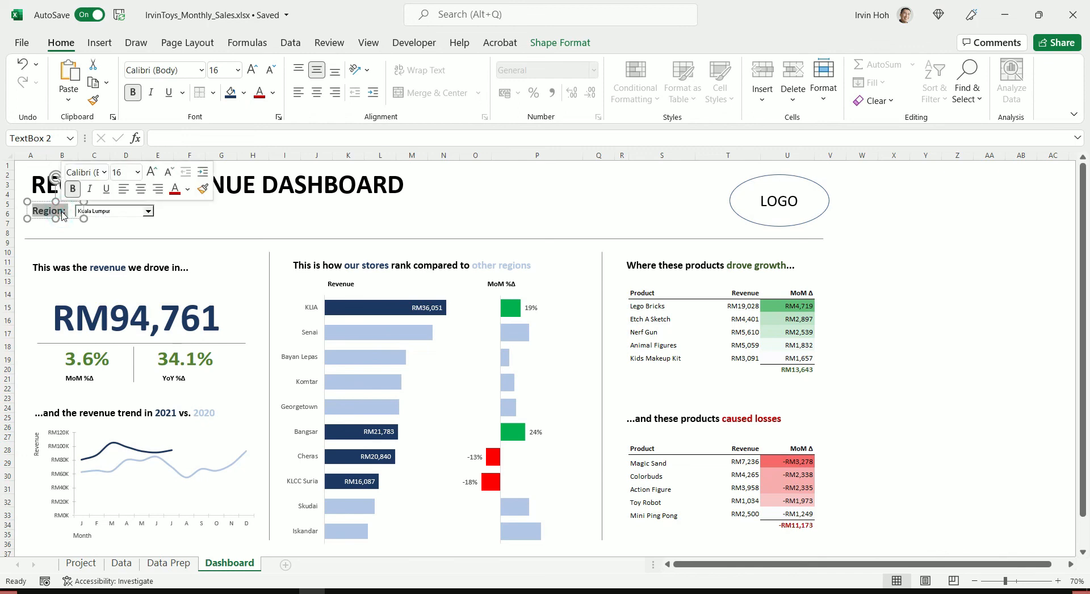
{"action": "type", "text": "How"}
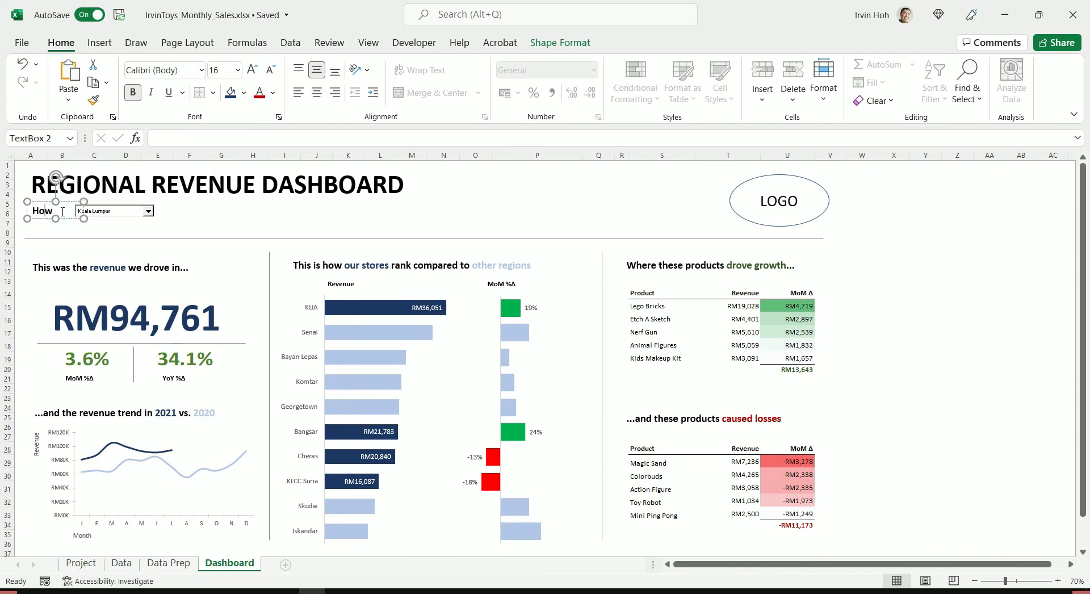
{"action": "type", "text": " did"}
{"action": "left_click", "coordinate": [185, 217]}
Copy the "How did" text box to just after the region dropdown, reword it as "perform in" and widen it to fit one line.
{"action": "left_click", "coordinate": [50, 212]}
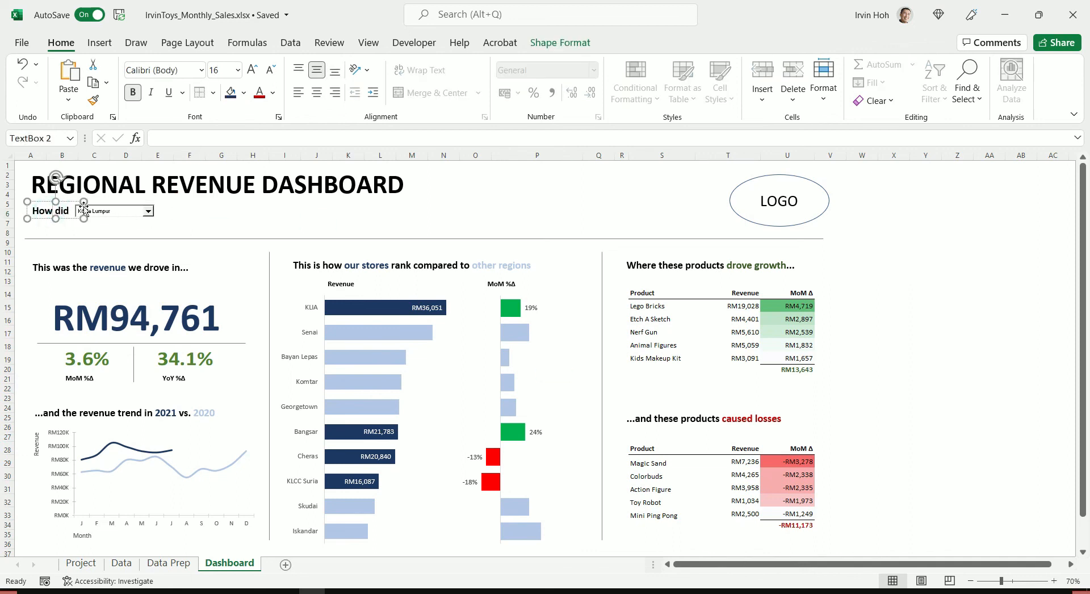
{"action": "left_click_drag", "start_coordinate": [69, 203], "coordinate": [201, 221]}
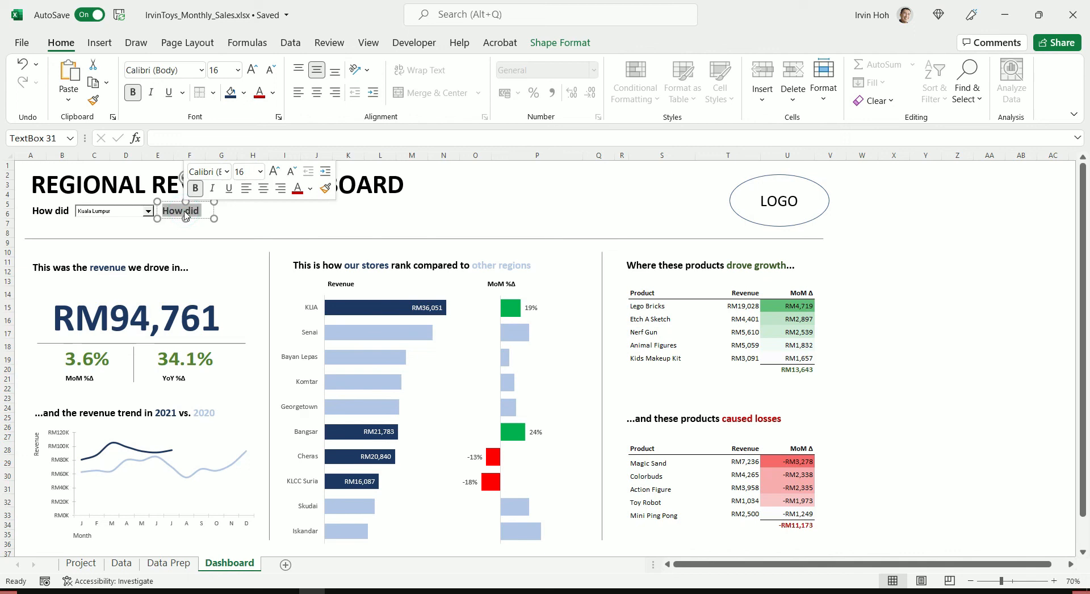
{"action": "type", "text": "perform in"}
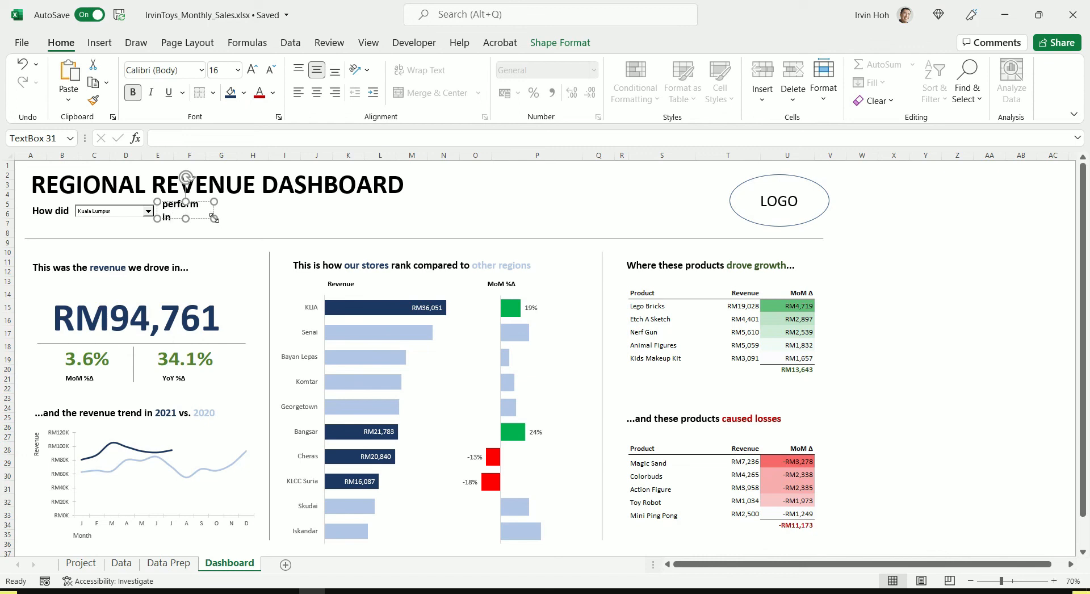
{"action": "left_click_drag", "start_coordinate": [214, 218], "coordinate": [266, 210]}
Copy the "perform in" text box to just after the original and clear the text of the copy.
{"action": "left_click_drag", "start_coordinate": [262, 204], "coordinate": [259, 205]}
{"action": "double_click", "coordinate": [253, 211]}
{"action": "double_click", "coordinate": [252, 212]}
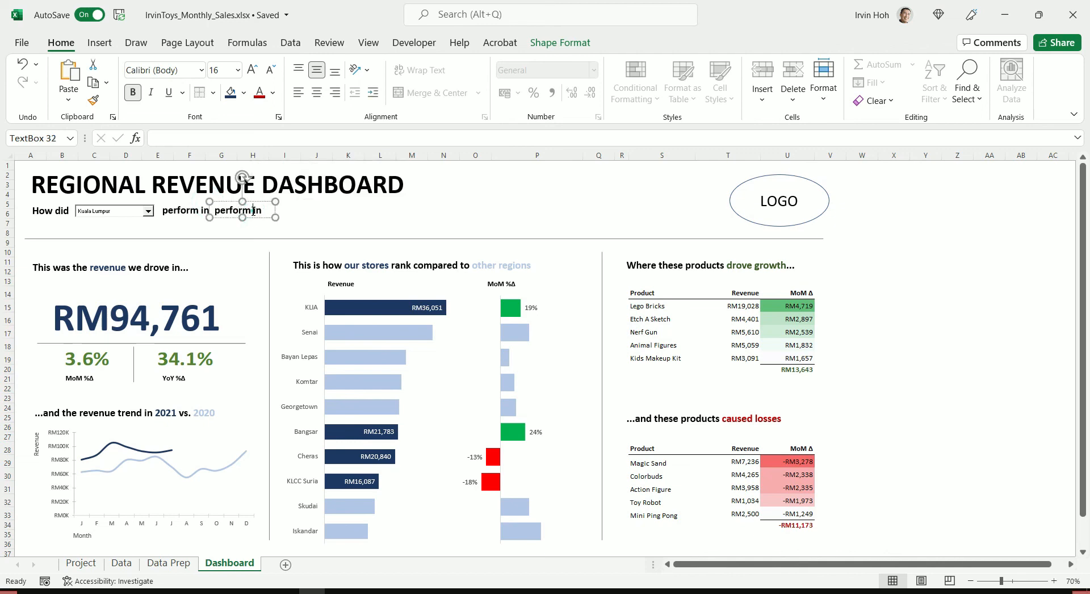
{"action": "triple_click", "coordinate": [252, 212]}
{"action": "key", "text": "BackSpace"}
Link the empty text box after "perform in" to the Current Period cell B14 on the Data Prep sheet with =CurrentPeriod.
{"action": "left_click", "coordinate": [227, 140]}
{"action": "type", "text": "="}
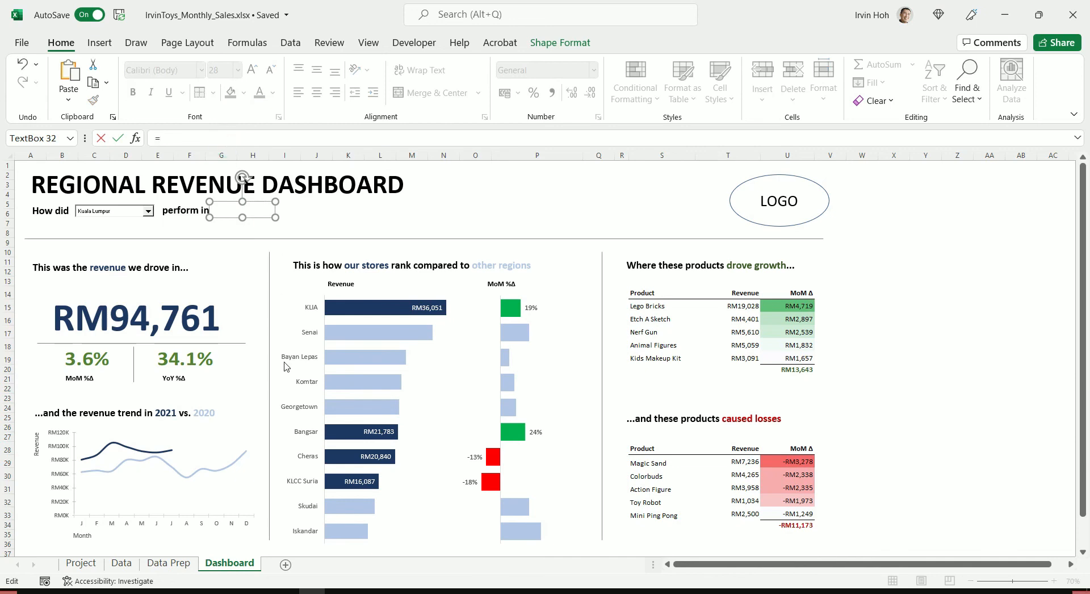
{"action": "left_click", "coordinate": [168, 563]}
{"action": "left_click", "coordinate": [182, 381]}
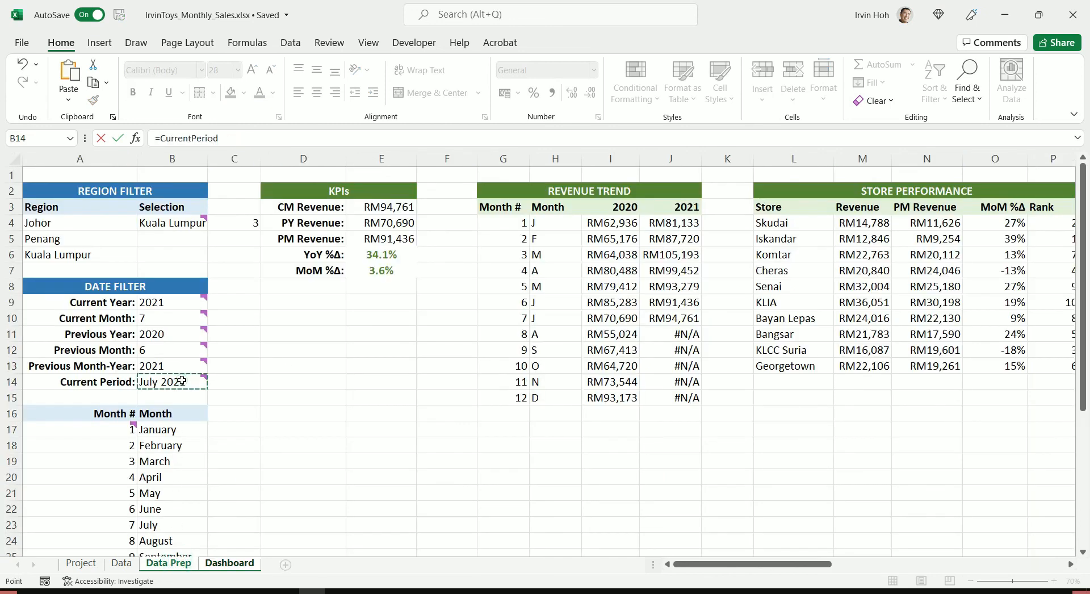
{"action": "key", "text": "Return"}
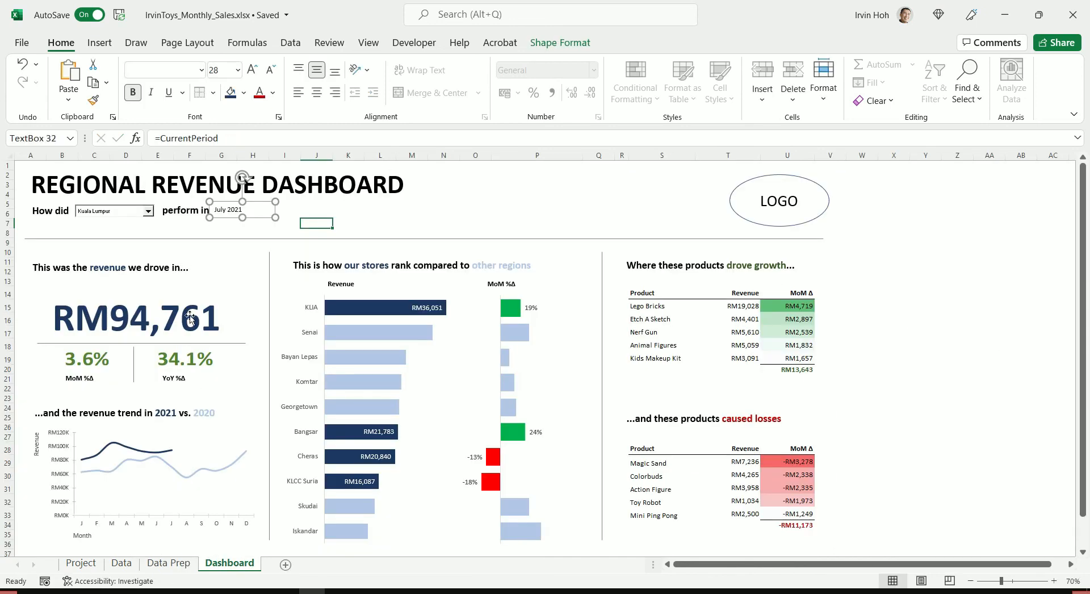
Format the "How did", "perform in" and "July 2021" text boxes together as Calibri (Body), size 16, bold.
{"action": "left_click", "coordinate": [52, 214], "text": "ctrl"}
{"action": "left_click", "coordinate": [168, 213], "text": "ctrl"}
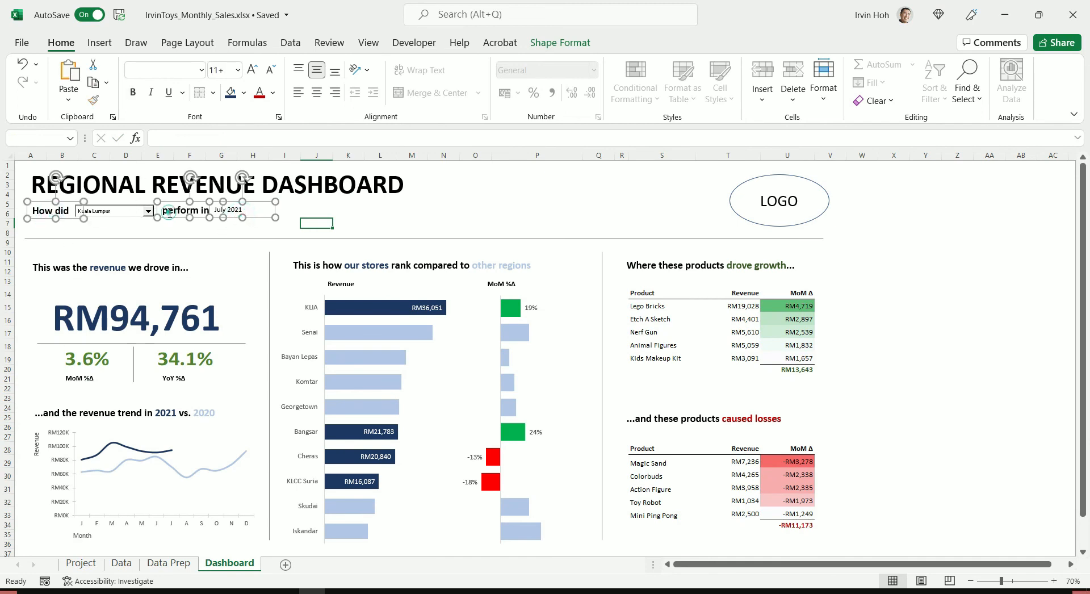
{"action": "left_click", "coordinate": [201, 70]}
{"action": "left_click", "coordinate": [205, 129]}
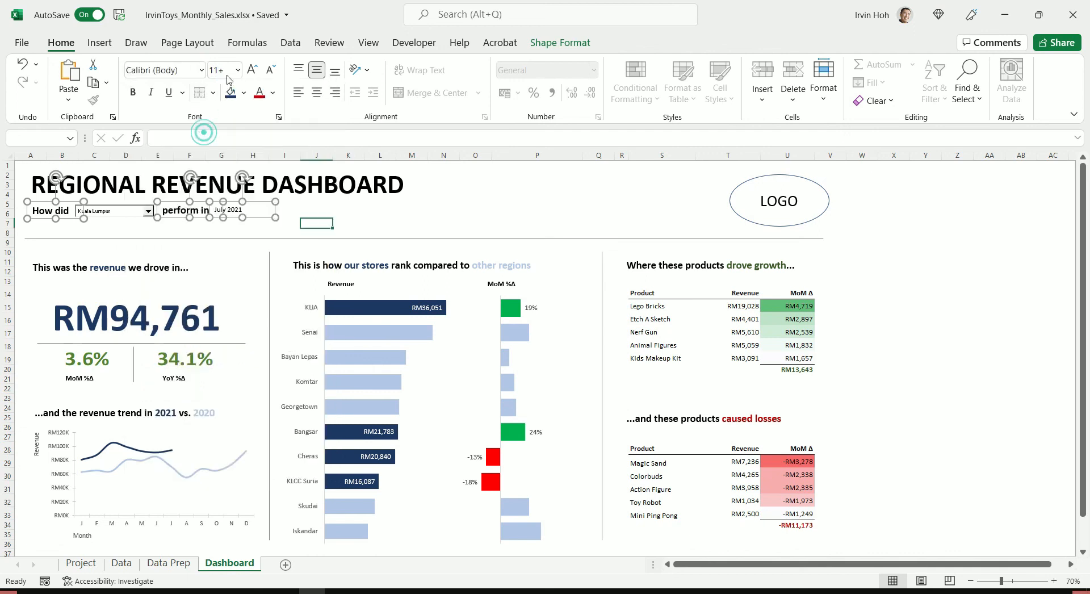
{"action": "left_click", "coordinate": [237, 70]}
{"action": "left_click", "coordinate": [222, 156]}
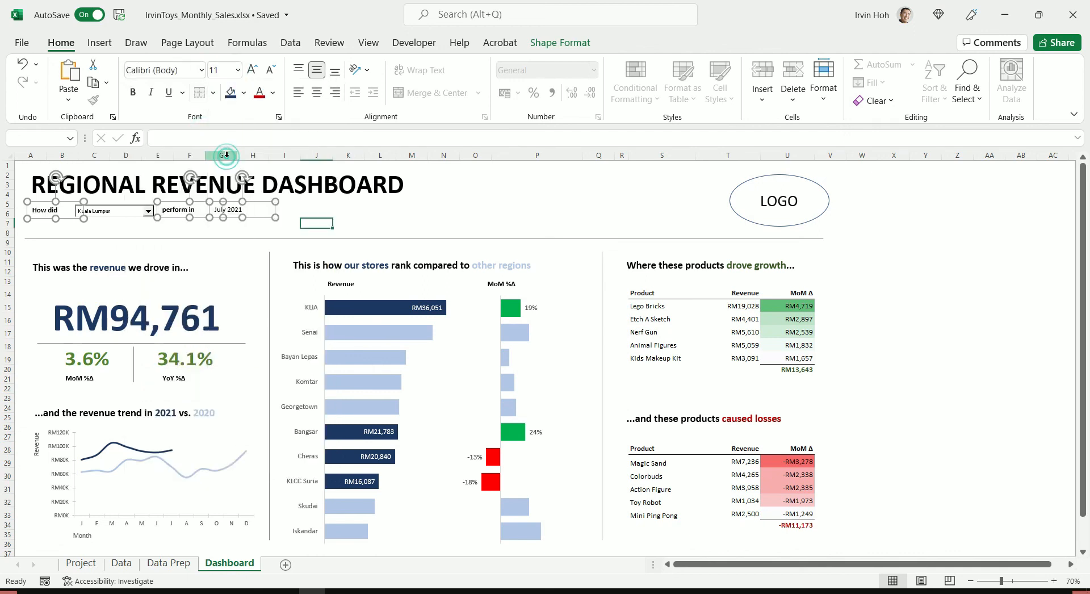
{"action": "left_click", "coordinate": [251, 69]}
{"action": "left_click", "coordinate": [252, 69]}
{"action": "left_click", "coordinate": [252, 69]}
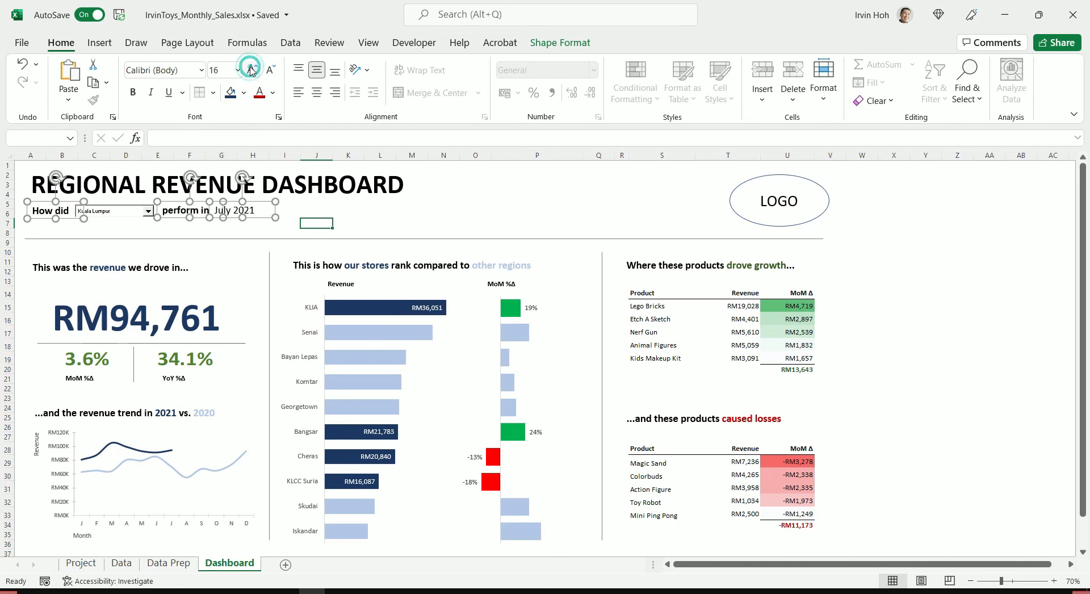
{"action": "left_click", "coordinate": [135, 93]}
{"action": "left_click", "coordinate": [135, 94]}
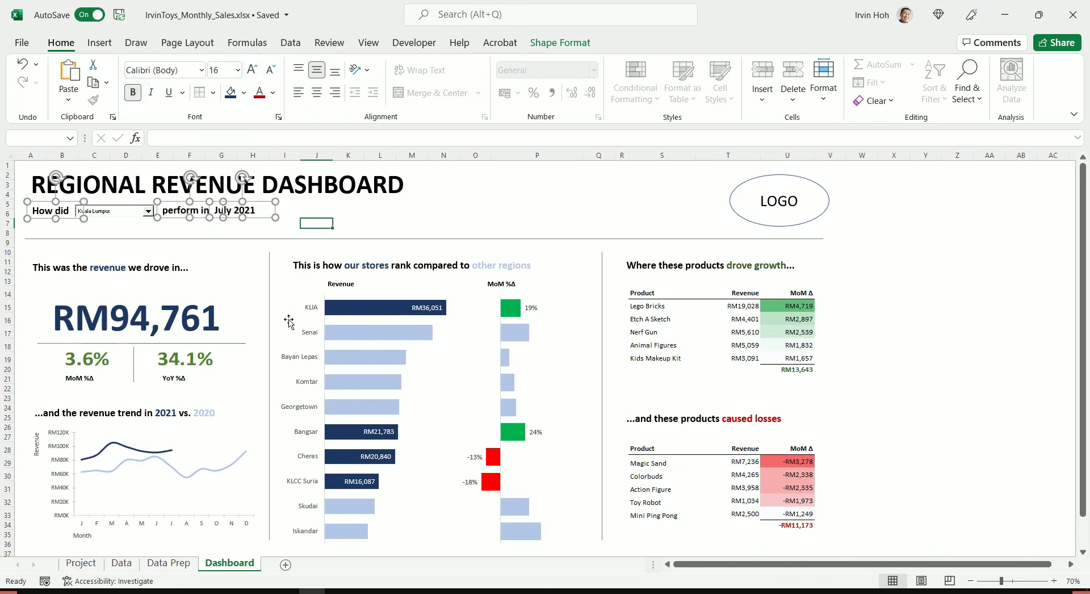
{"action": "left_click", "coordinate": [294, 213]}
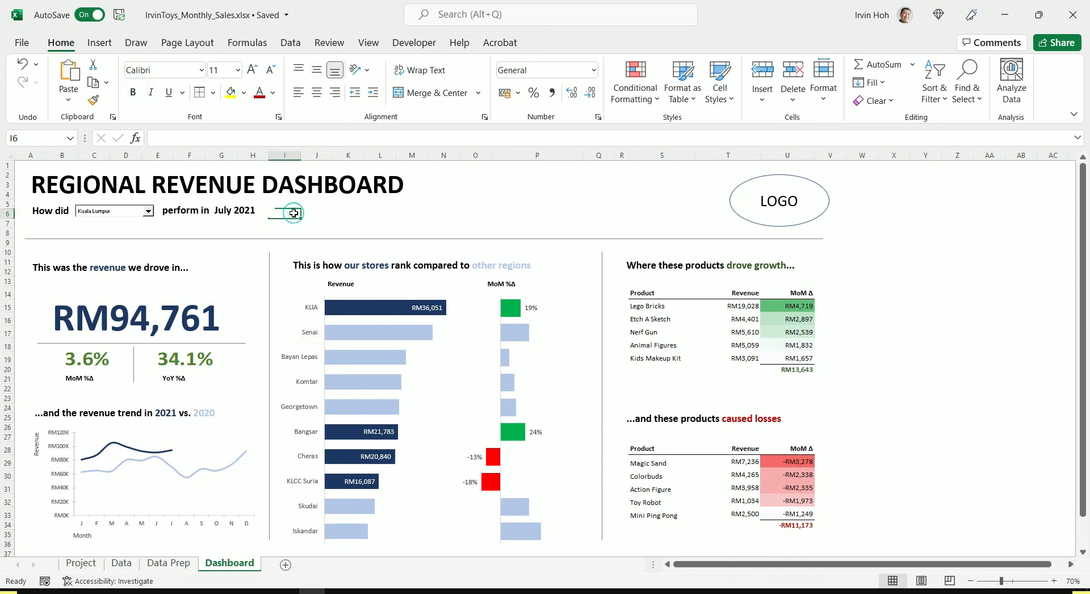
Copy the formatting of the "perform in" text box onto the "July 2021" text box.
{"action": "left_click", "coordinate": [254, 213]}
{"action": "left_click", "coordinate": [195, 201]}
{"action": "left_click", "coordinate": [94, 99]}
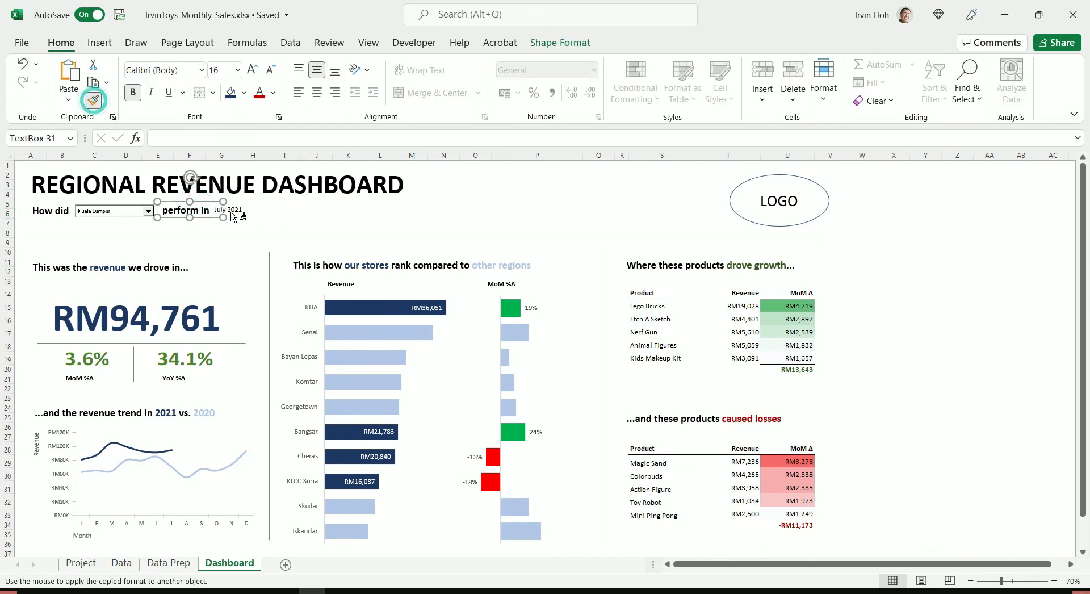
{"action": "left_click", "coordinate": [234, 210]}
{"action": "left_click", "coordinate": [284, 215]}
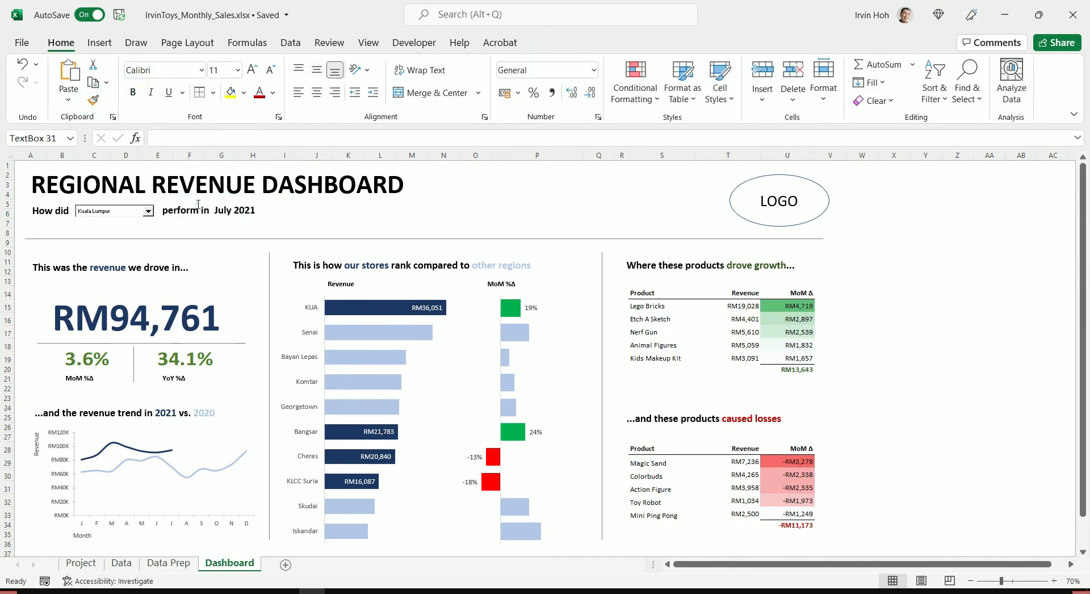
Copy the "perform in" text box to just after "July 2021", replace the copy's text with "?" and fine-tune its position.
{"action": "left_click", "coordinate": [193, 209]}
{"action": "left_click_drag", "start_coordinate": [203, 201], "coordinate": [299, 211]}
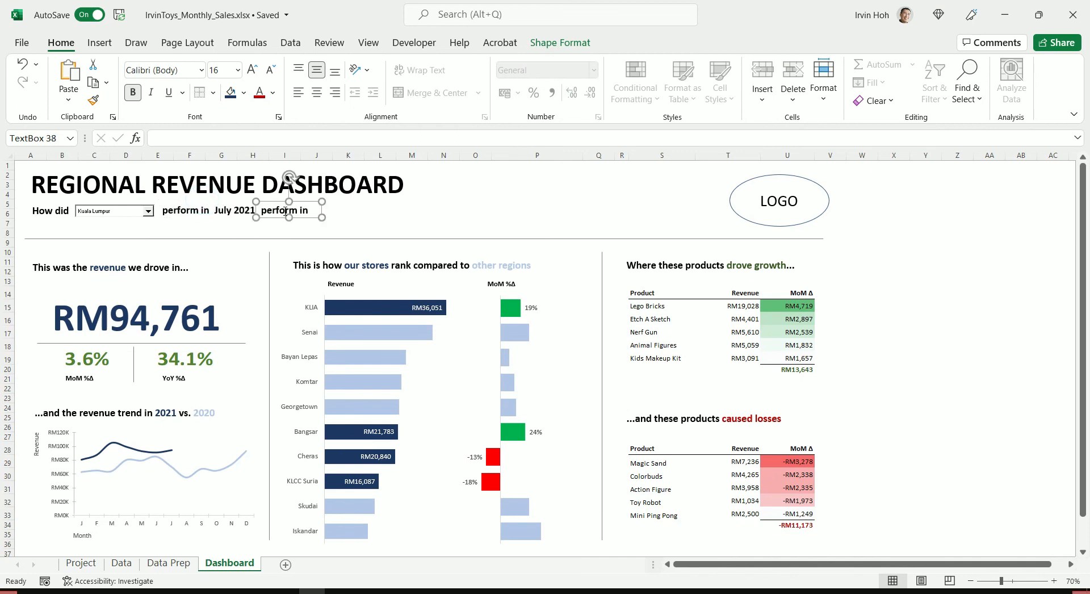
{"action": "triple_click", "coordinate": [285, 211]}
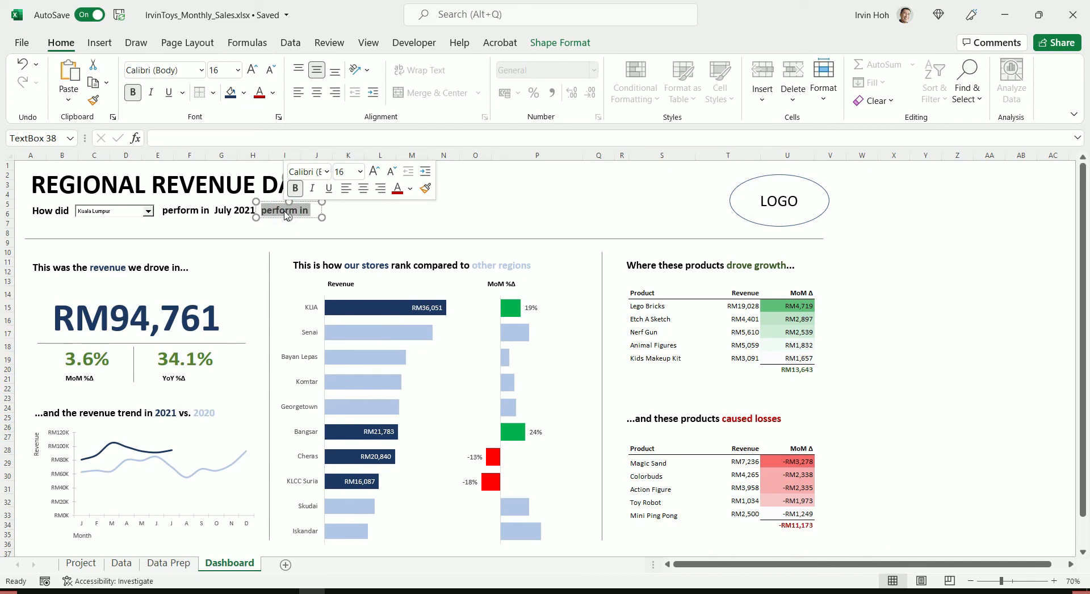
{"action": "type", "text": "?"}
{"action": "left_click", "coordinate": [370, 215]}
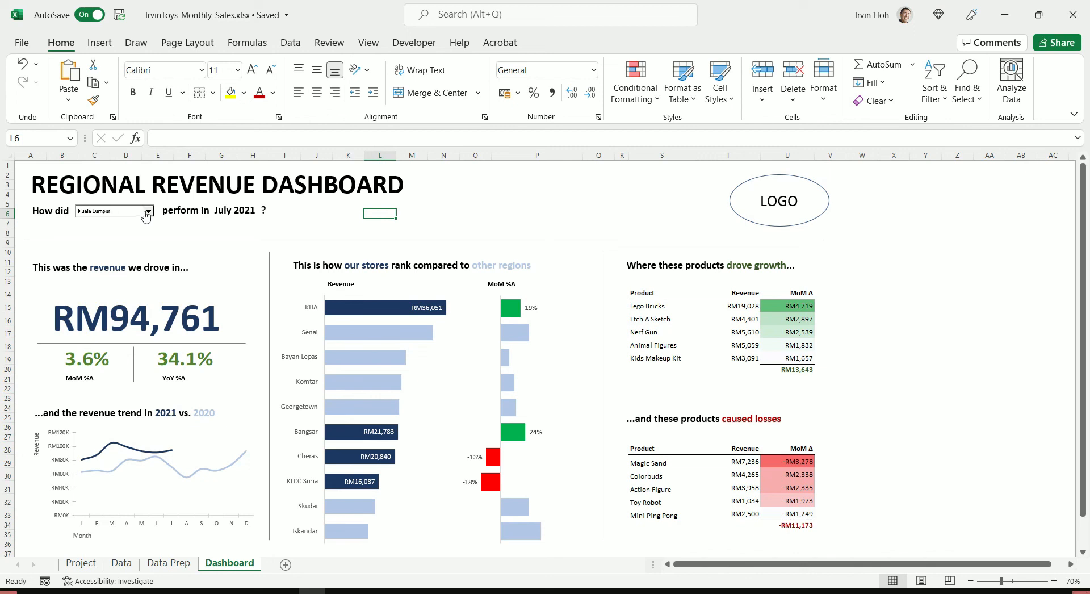
{"action": "left_click", "coordinate": [277, 205]}
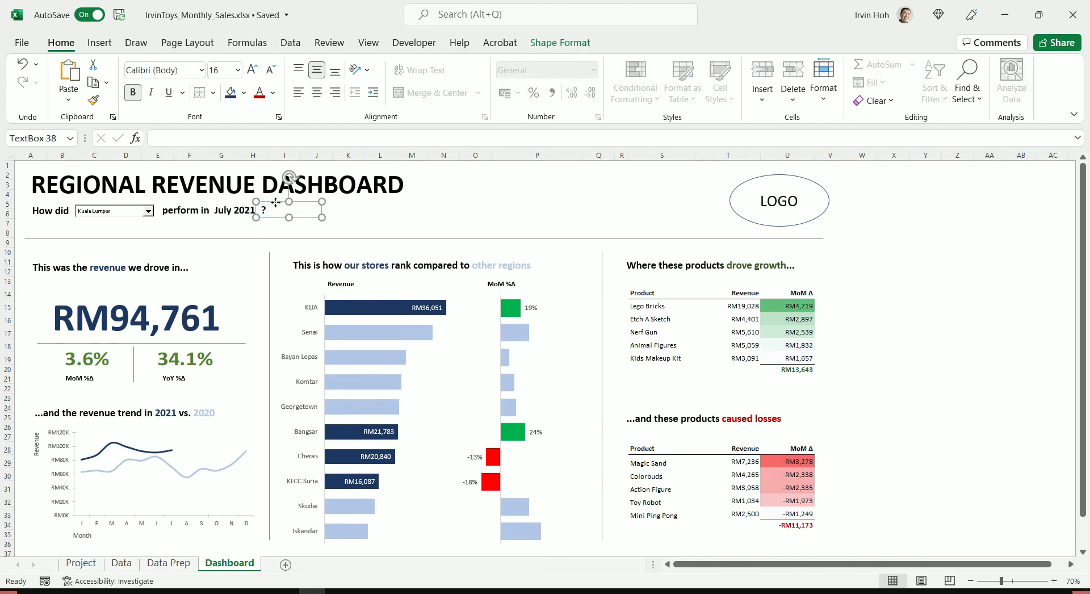
{"action": "left_click", "coordinate": [275, 201]}
{"action": "left_click", "coordinate": [275, 202]}
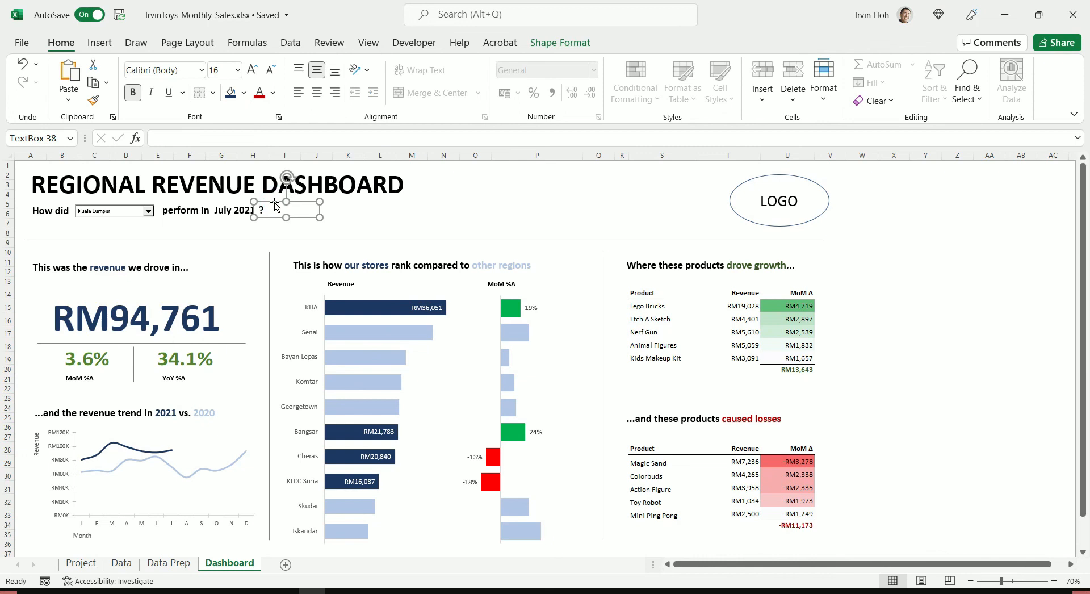
{"action": "left_click_drag", "start_coordinate": [275, 202], "coordinate": [278, 205]}
Test the region dropdown by switching it to Johor, to Penang and back to Kuala Lumpur.
{"action": "left_click", "coordinate": [147, 212]}
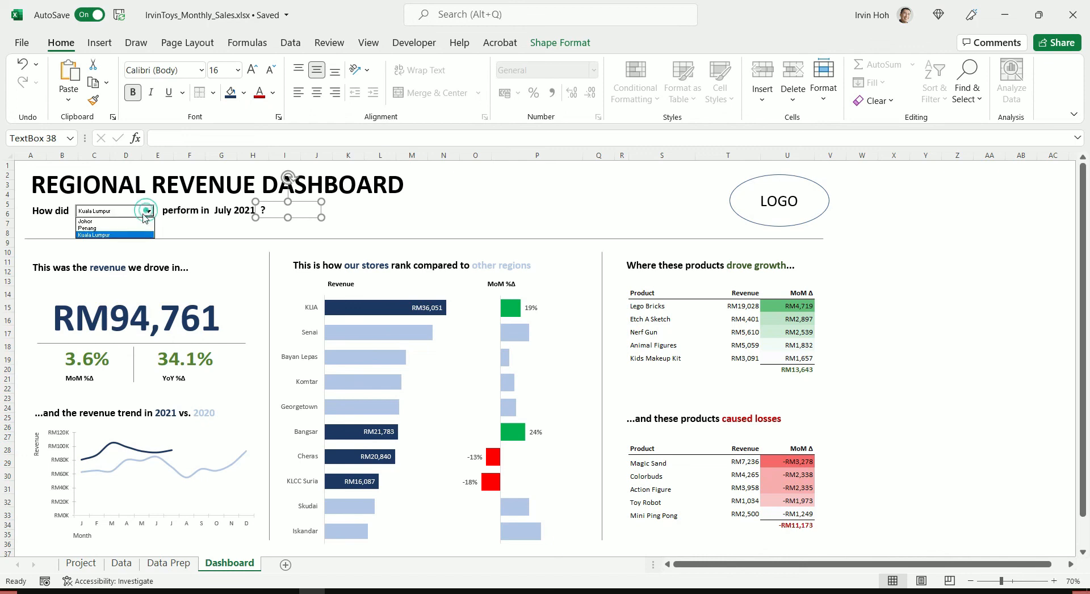
{"action": "left_click", "coordinate": [134, 219]}
{"action": "left_click", "coordinate": [928, 272]}
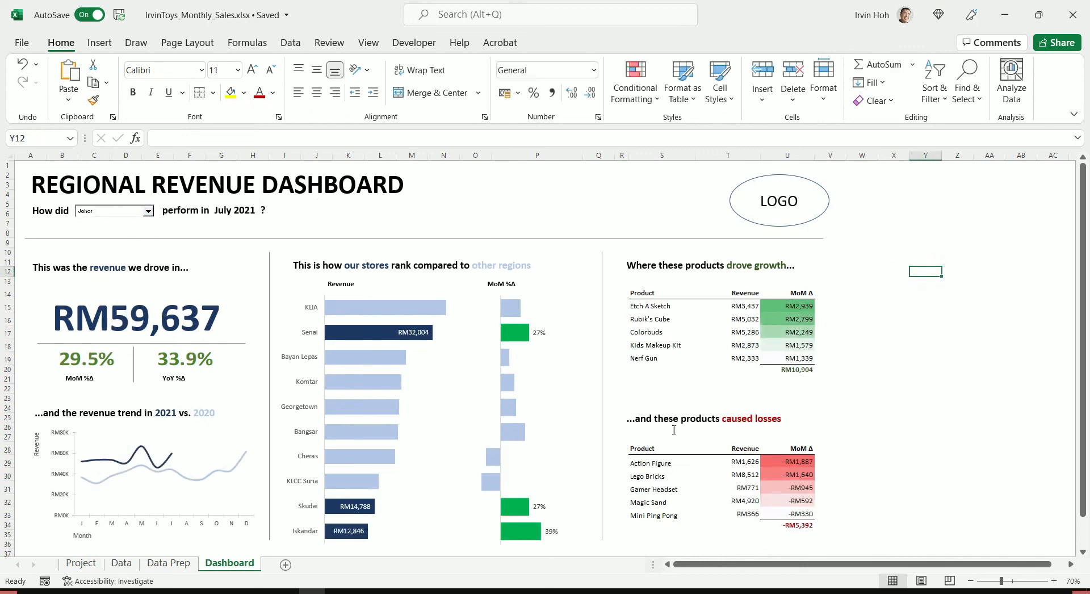
{"action": "left_click", "coordinate": [147, 215]}
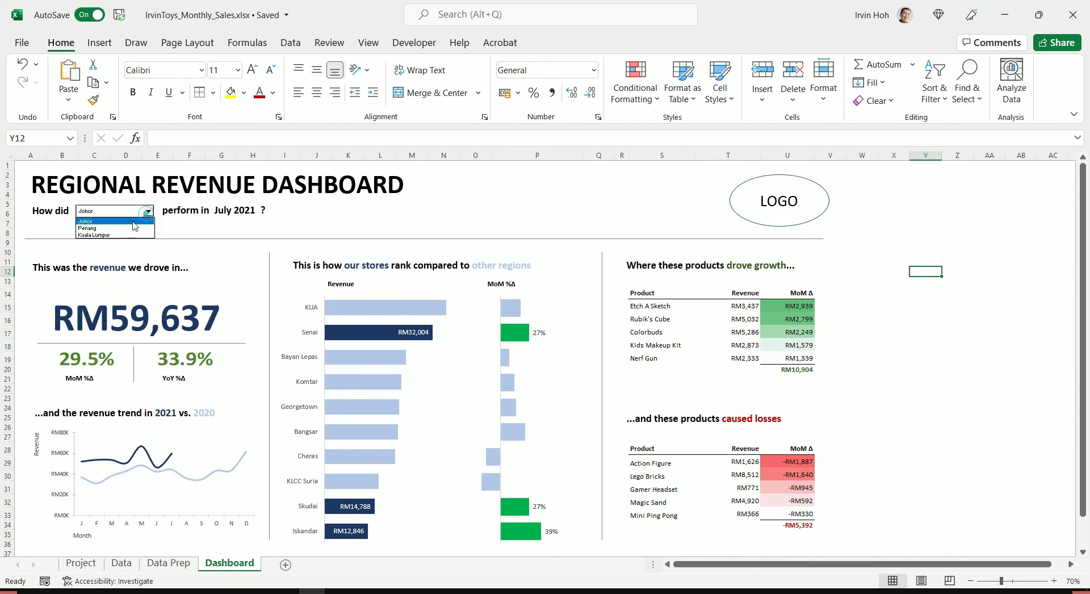
{"action": "left_click", "coordinate": [130, 225]}
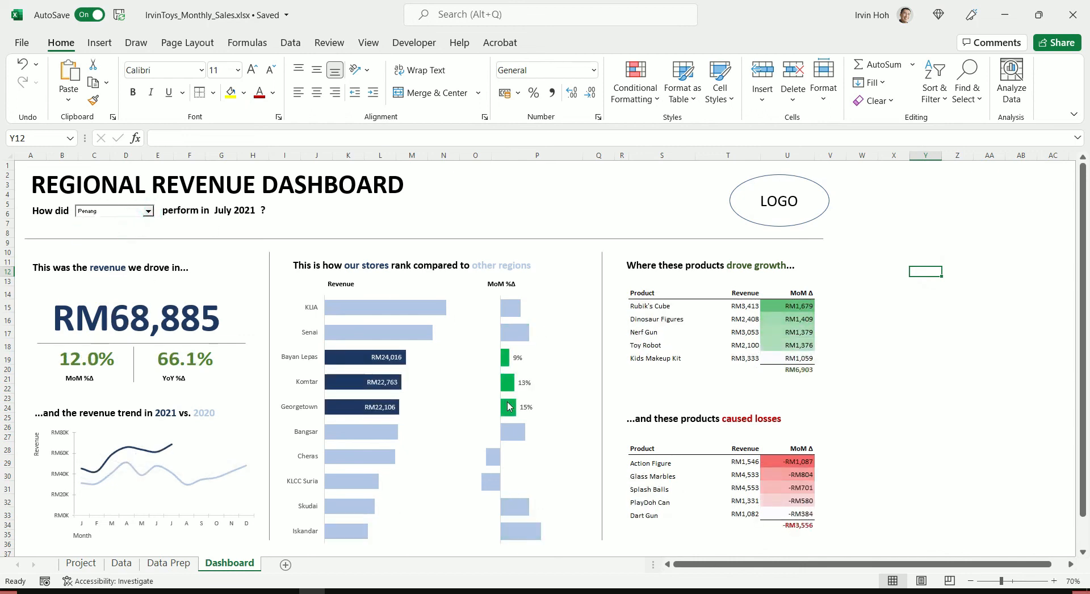
{"action": "left_click", "coordinate": [147, 211]}
{"action": "left_click", "coordinate": [133, 235]}
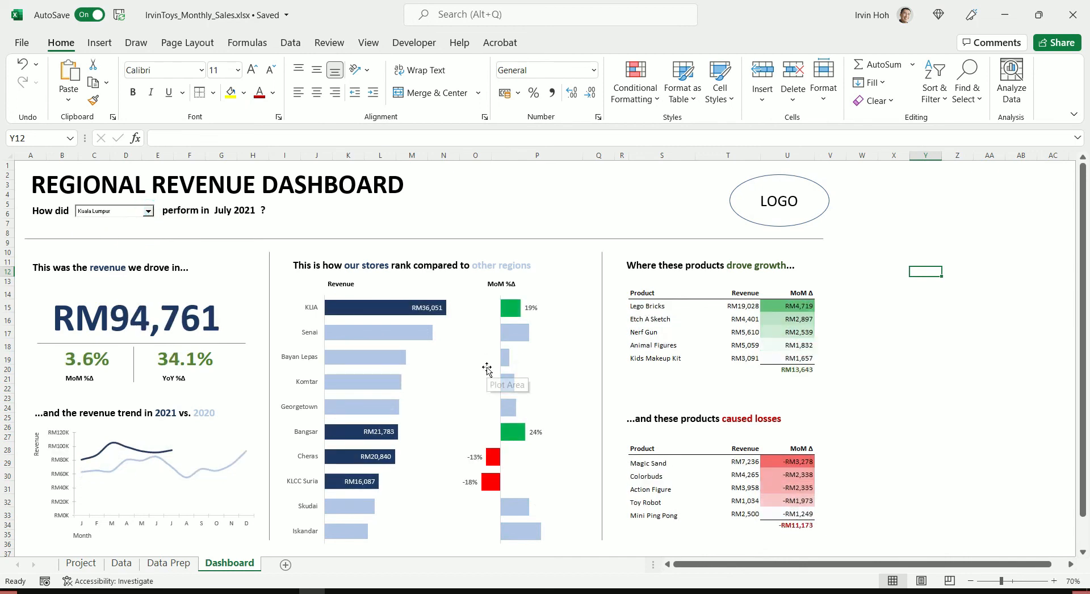
Replace the LOGO placeholder oval with the Irvin Toys logo picture, placed in the header above the top products table.
{"action": "left_click", "coordinate": [733, 199]}
{"action": "key", "text": "Delete"}
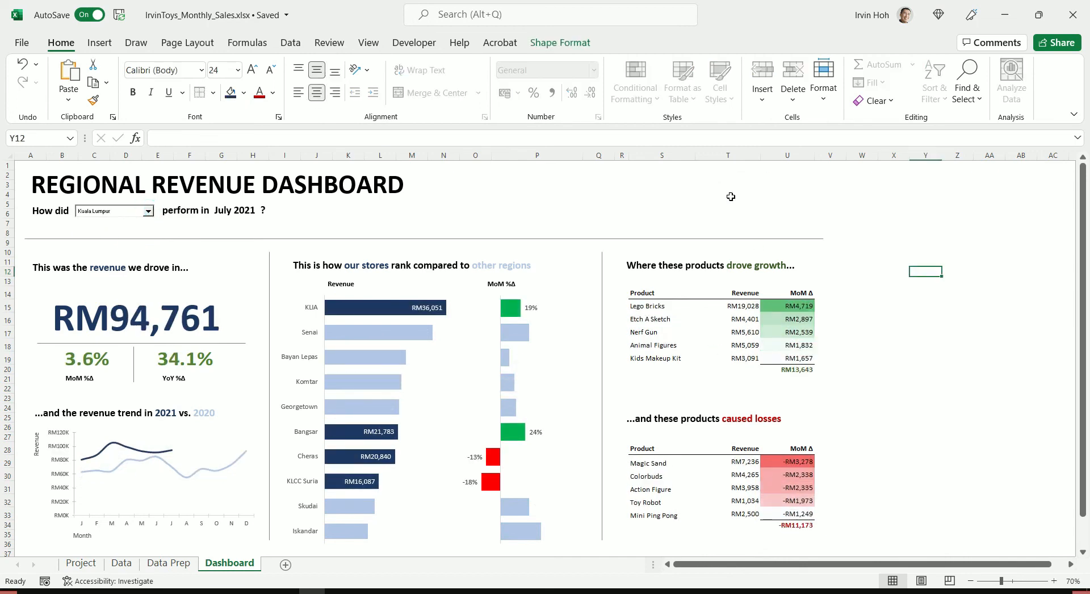
{"action": "left_click", "coordinate": [107, 48]}
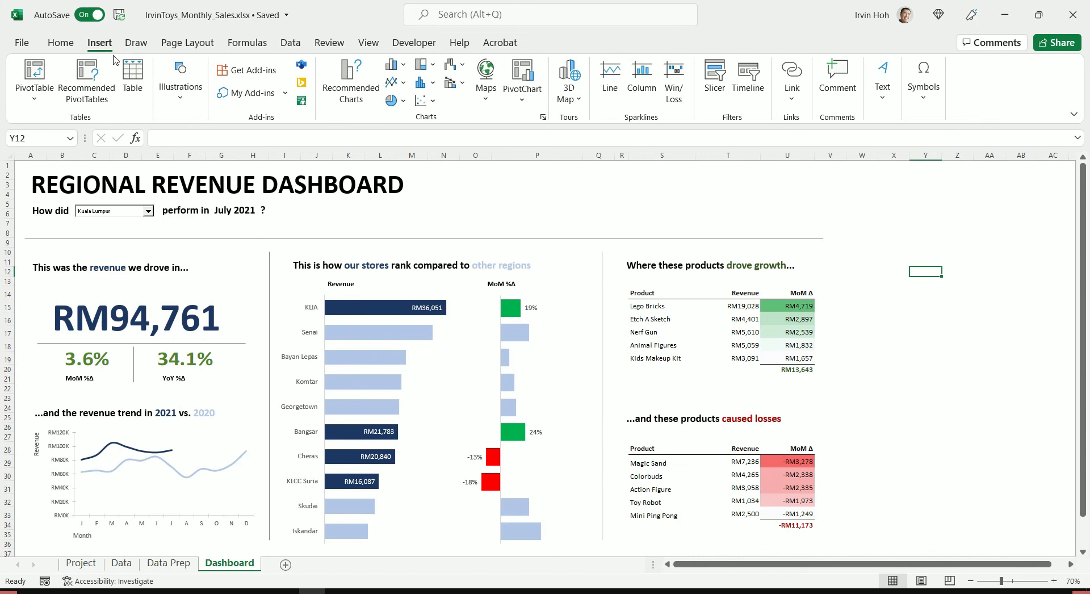
{"action": "left_click", "coordinate": [181, 90]}
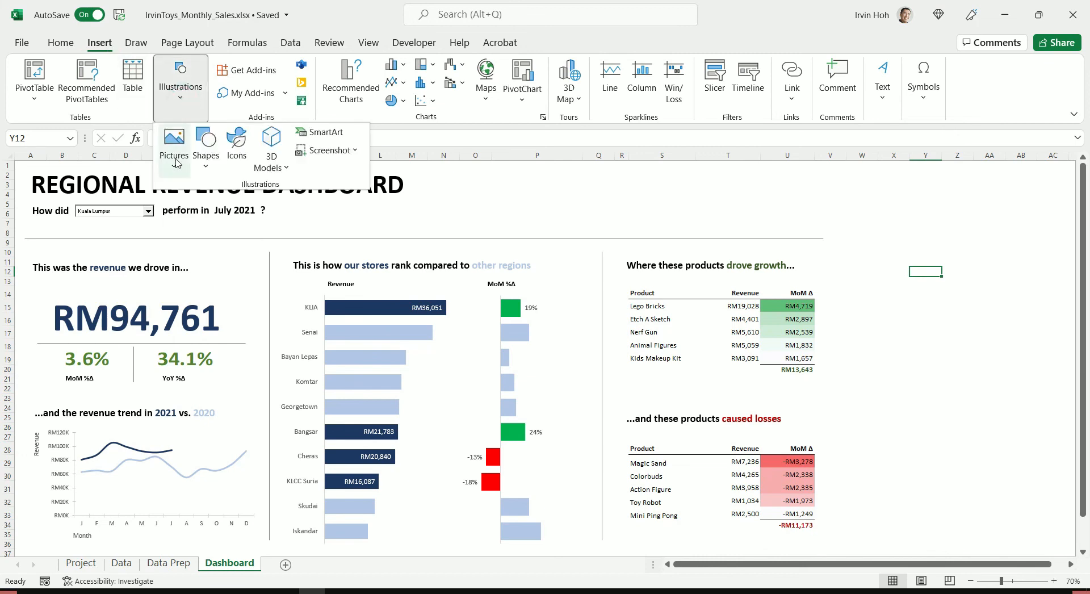
{"action": "left_click", "coordinate": [176, 163]}
{"action": "left_click", "coordinate": [197, 211]}
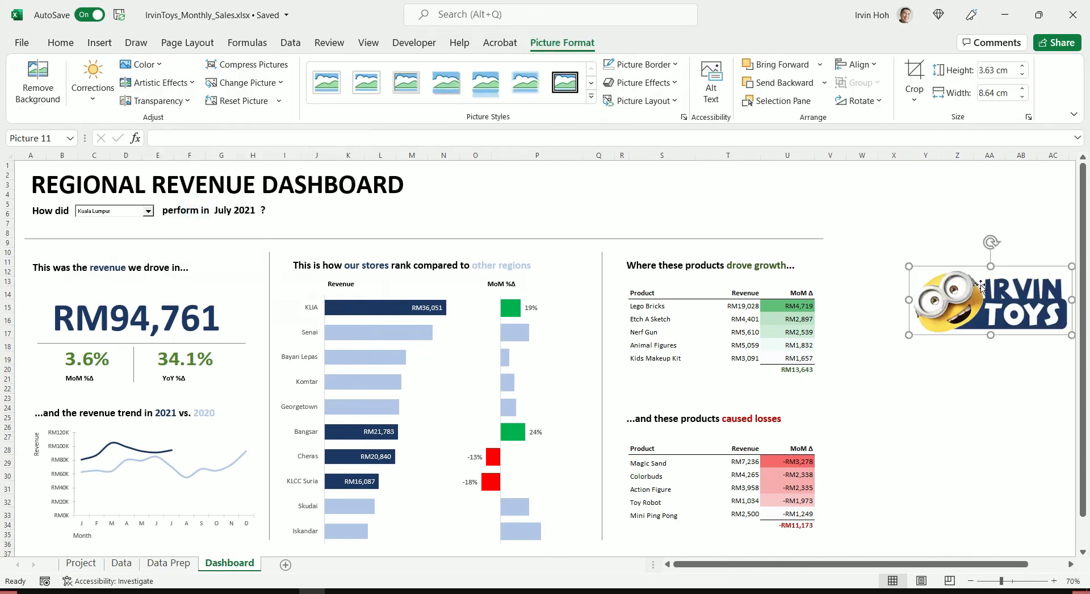
{"action": "left_click_drag", "start_coordinate": [983, 289], "coordinate": [736, 193]}
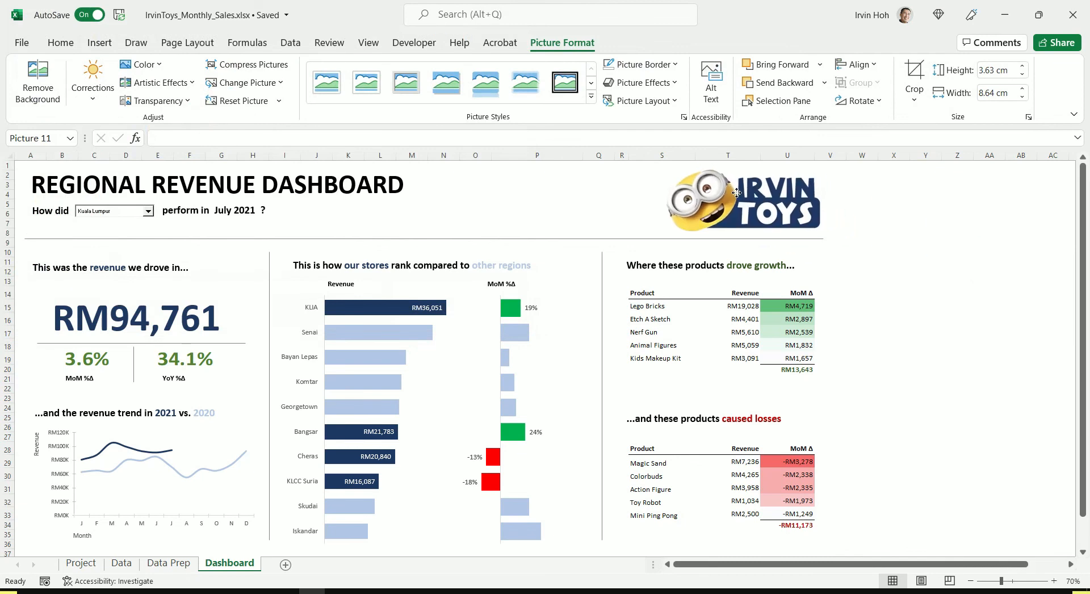
{"action": "left_click", "coordinate": [886, 245]}
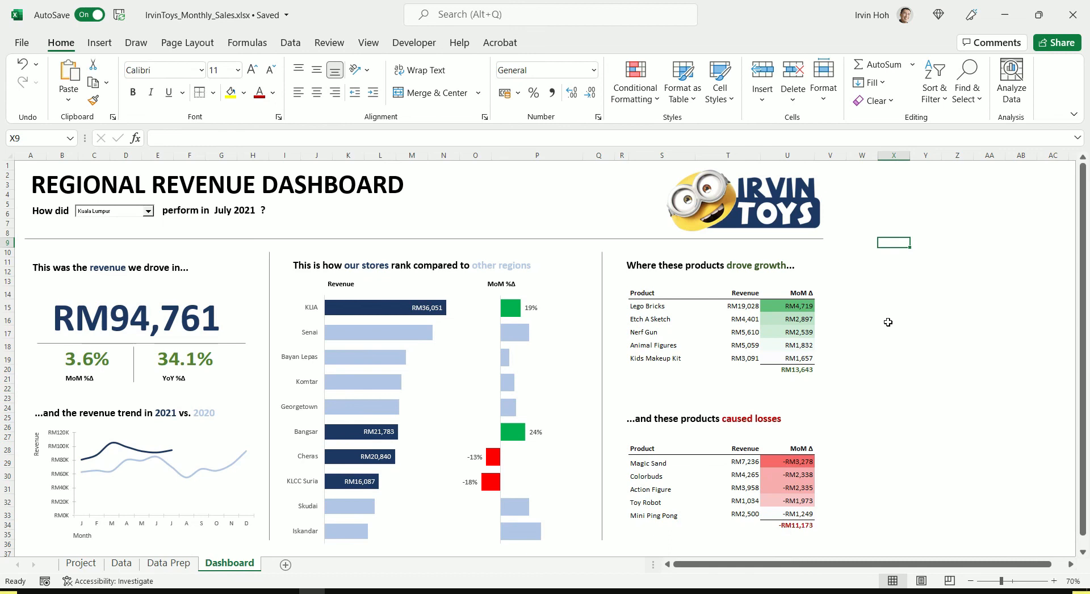
Select all objects on the dashboard, including charts, text boxes, lines and logo, and group them into one object.
{"action": "scroll", "coordinate": [888, 321], "scroll_direction": "down", "scroll_amount": 1, "text": "ctrl"}
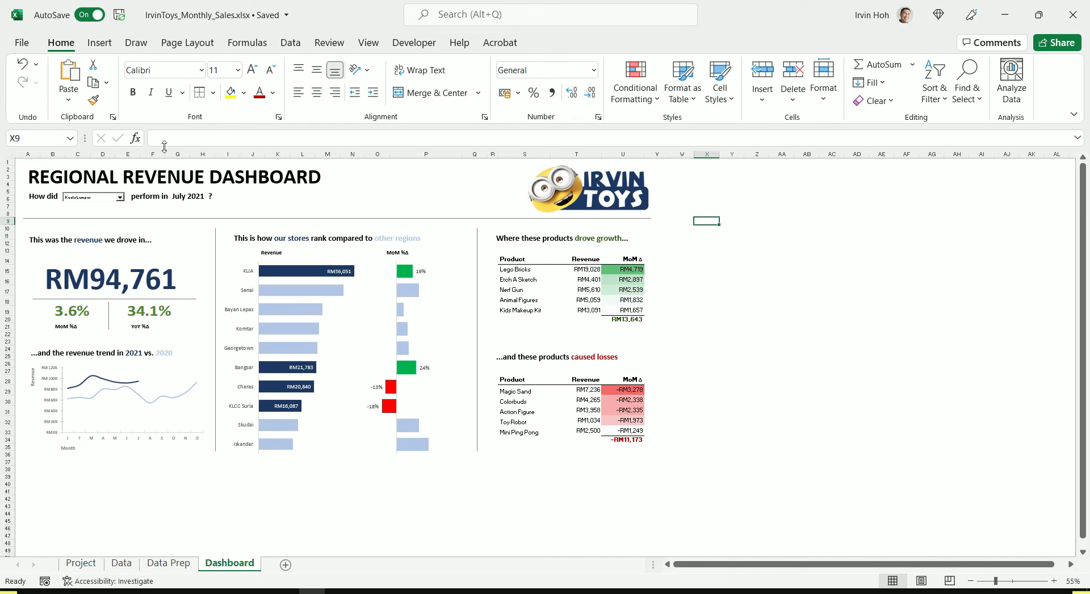
{"action": "left_click", "coordinate": [977, 100]}
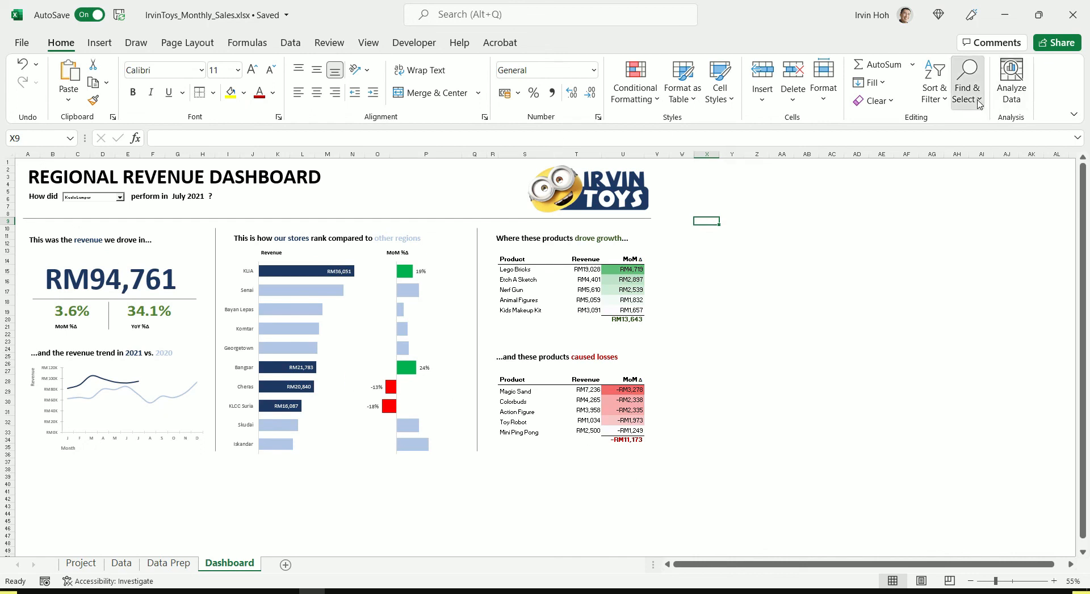
{"action": "left_click", "coordinate": [1019, 312]}
{"action": "left_click_drag", "start_coordinate": [691, 485], "coordinate": [3, 136]}
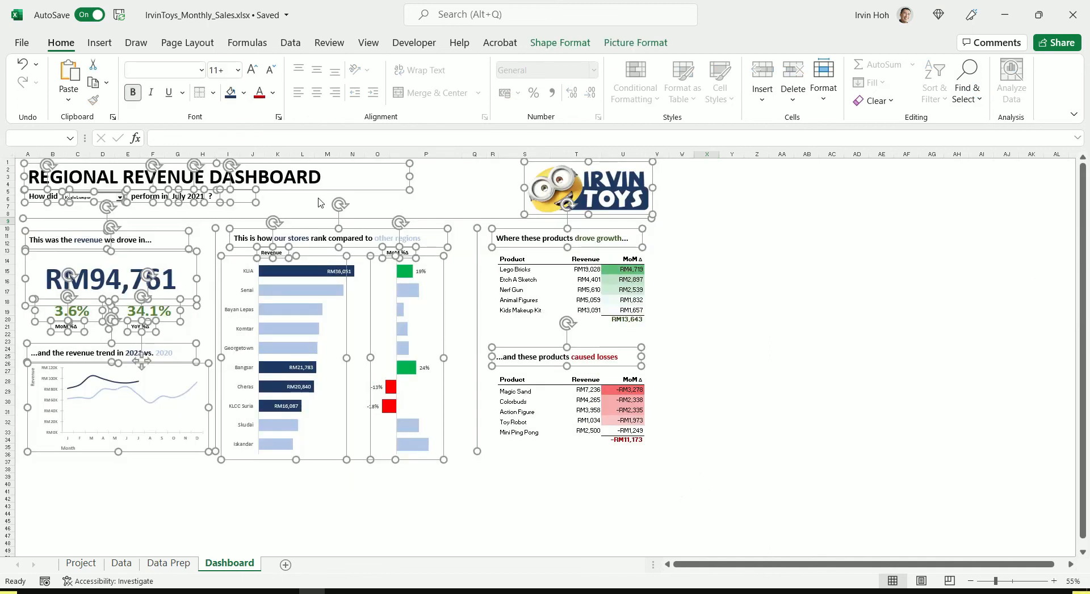
{"action": "right_click", "coordinate": [408, 195]}
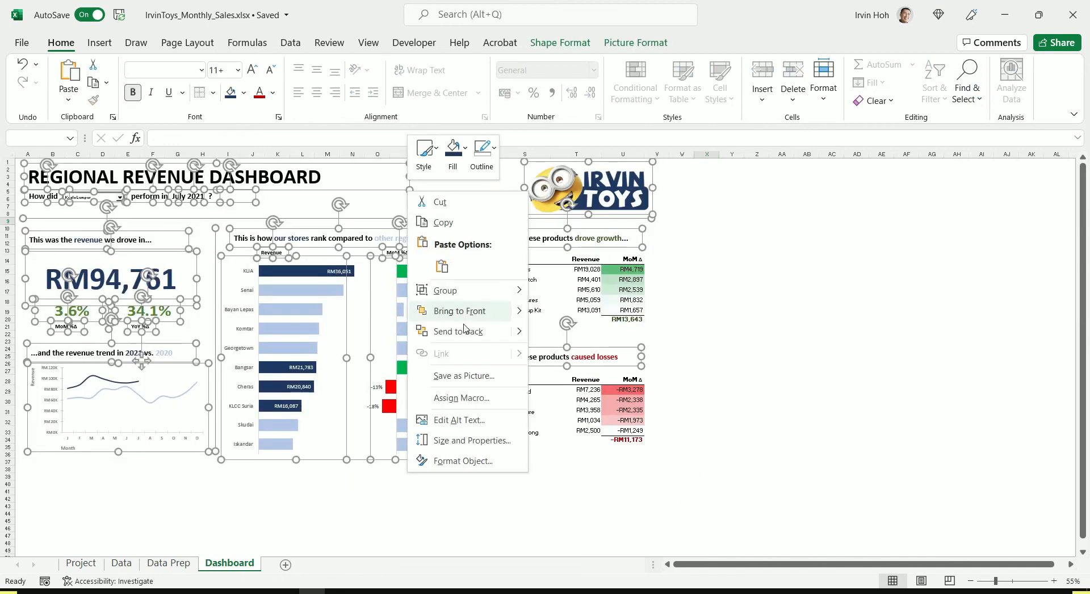
{"action": "mouse_move", "coordinate": [454, 290]}
{"action": "left_click", "coordinate": [554, 290]}
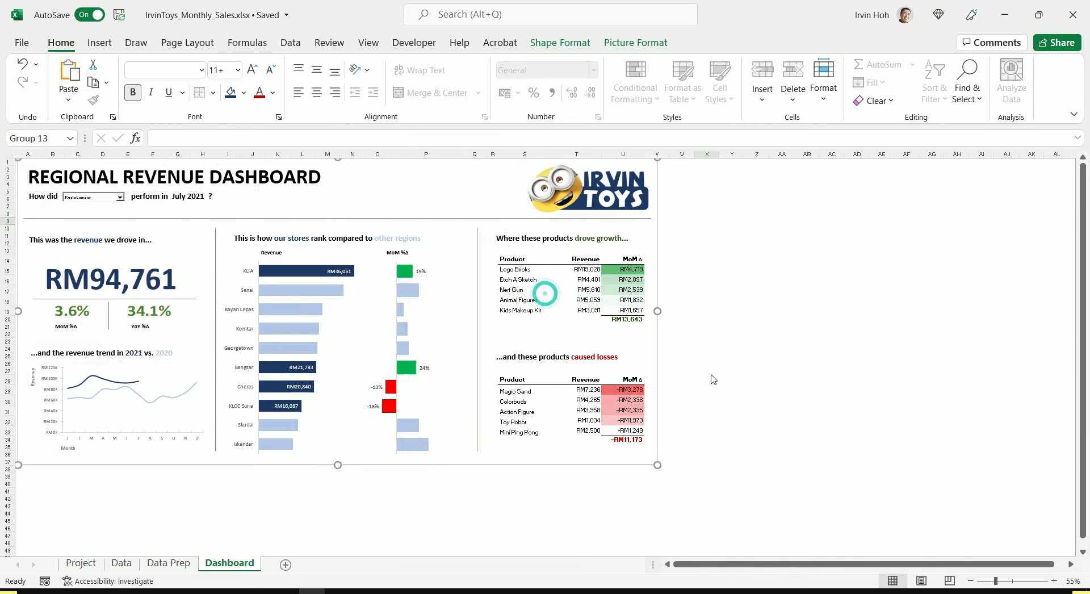
Set the grouped dashboard object's positioning property to "Don't move or size with cells" and deselect the group.
{"action": "right_click", "coordinate": [657, 464]}
{"action": "left_click", "coordinate": [702, 453]}
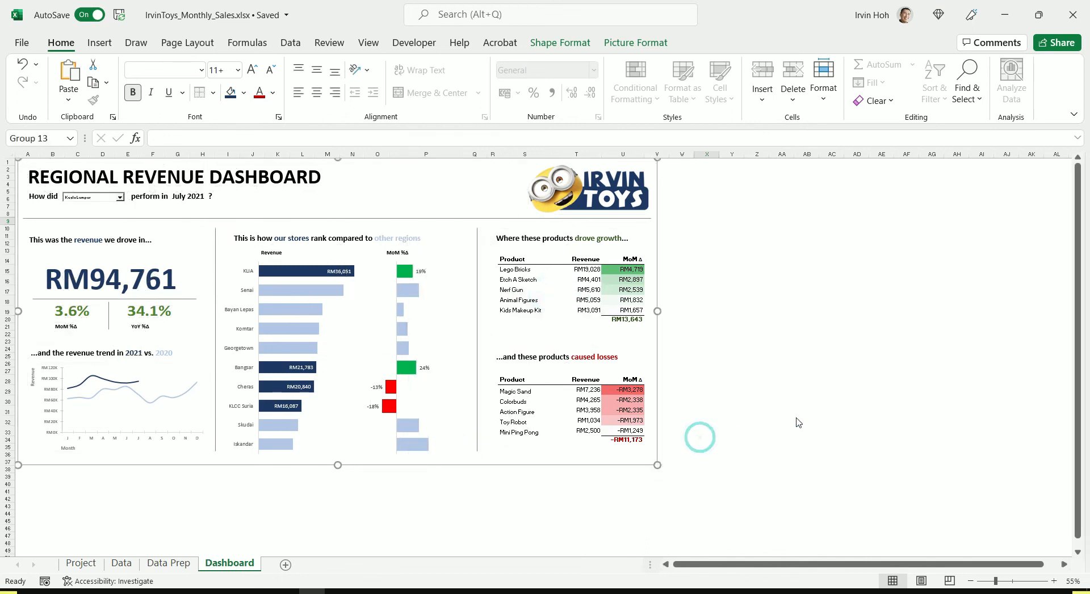
{"action": "left_click", "coordinate": [954, 399]}
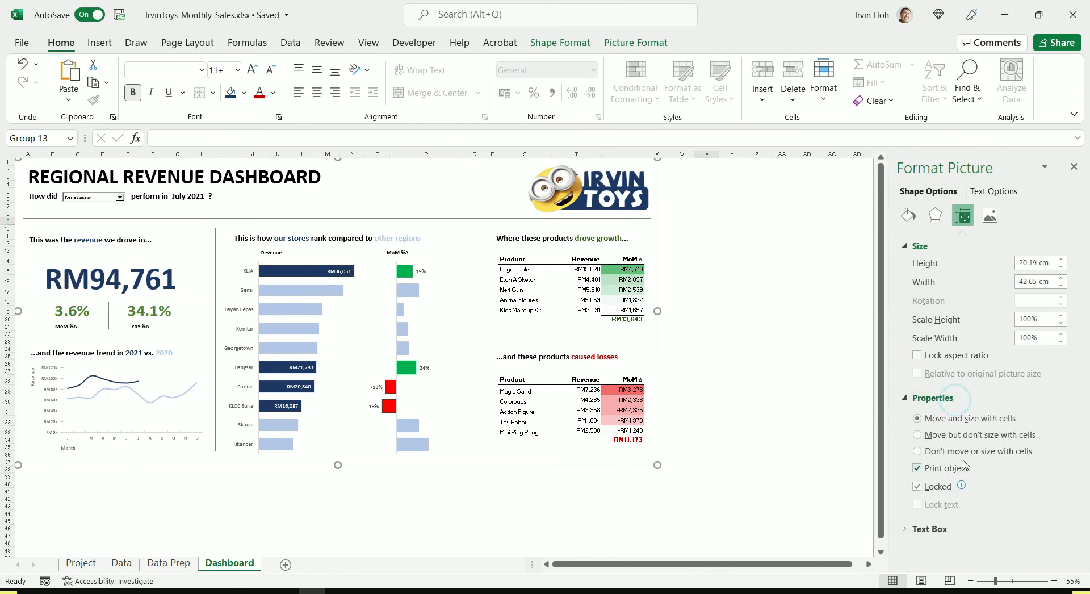
{"action": "left_click", "coordinate": [942, 452]}
{"action": "left_click", "coordinate": [1074, 166]}
{"action": "left_click", "coordinate": [787, 340]}
{"action": "scroll", "coordinate": [703, 364], "scroll_direction": "up", "scroll_amount": 1}
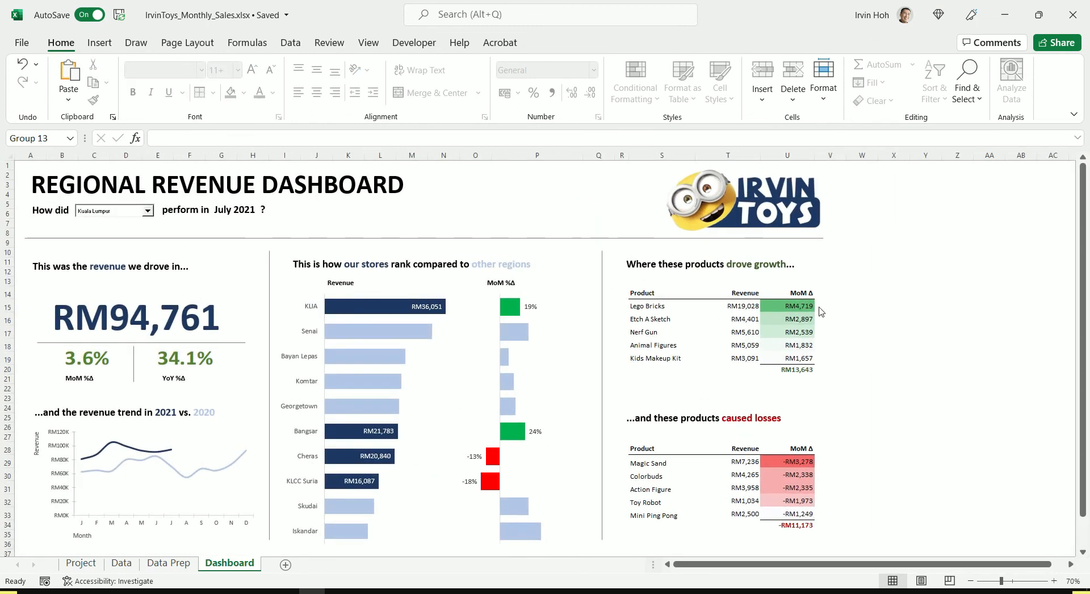
Test the grouped dashboard's region dropdown by switching it to Johor and then to Penang.
{"action": "left_click", "coordinate": [147, 214]}
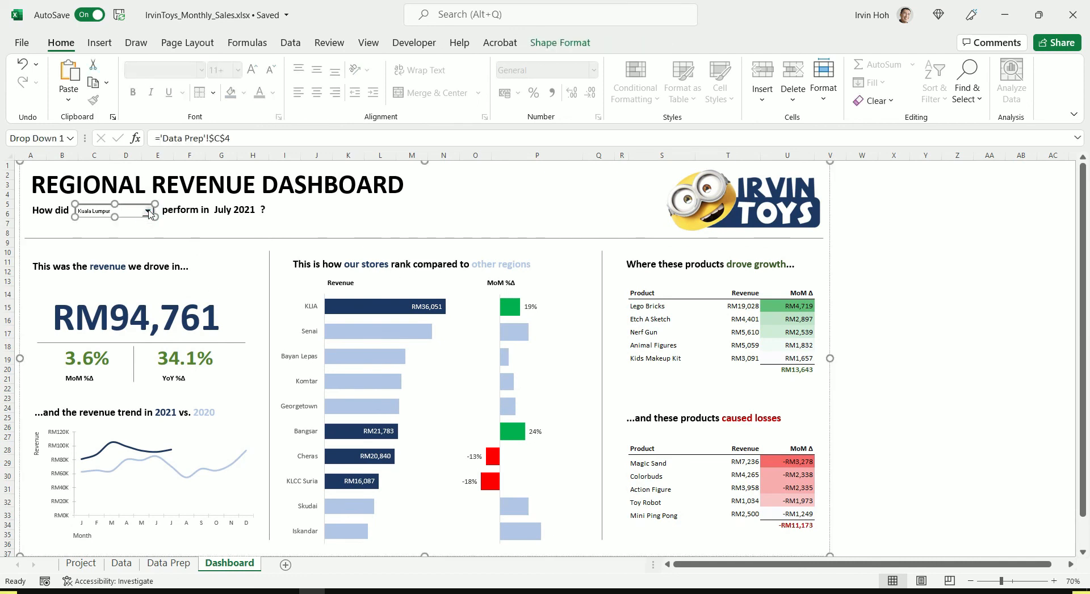
{"action": "key", "text": "Escape"}
{"action": "left_click", "coordinate": [147, 215]}
{"action": "left_click", "coordinate": [130, 226]}
{"action": "left_click", "coordinate": [147, 211]}
{"action": "left_click", "coordinate": [114, 232]}
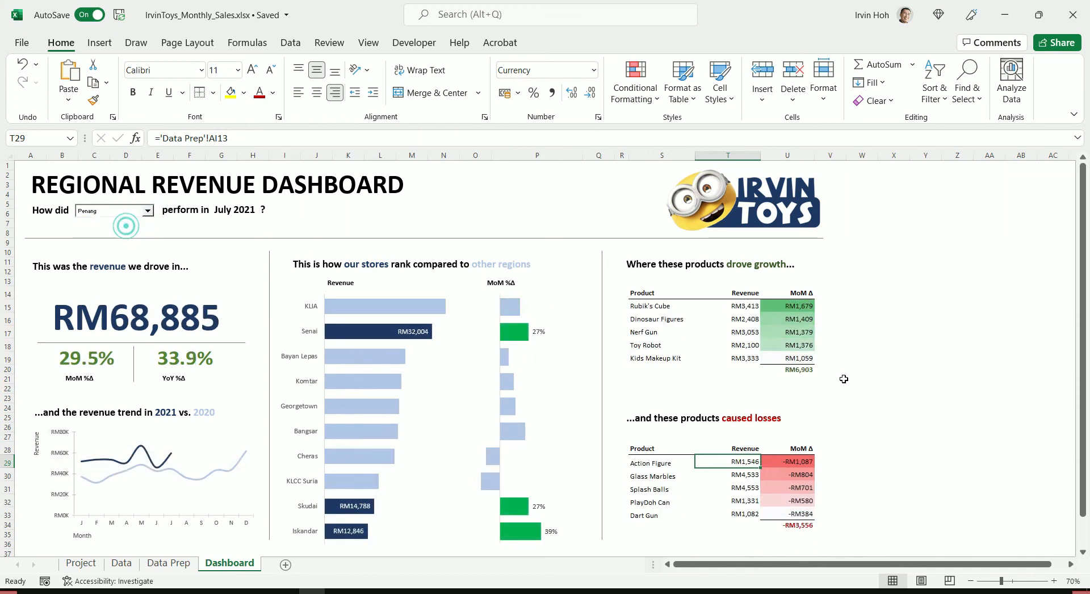
{"action": "left_click", "coordinate": [872, 381]}
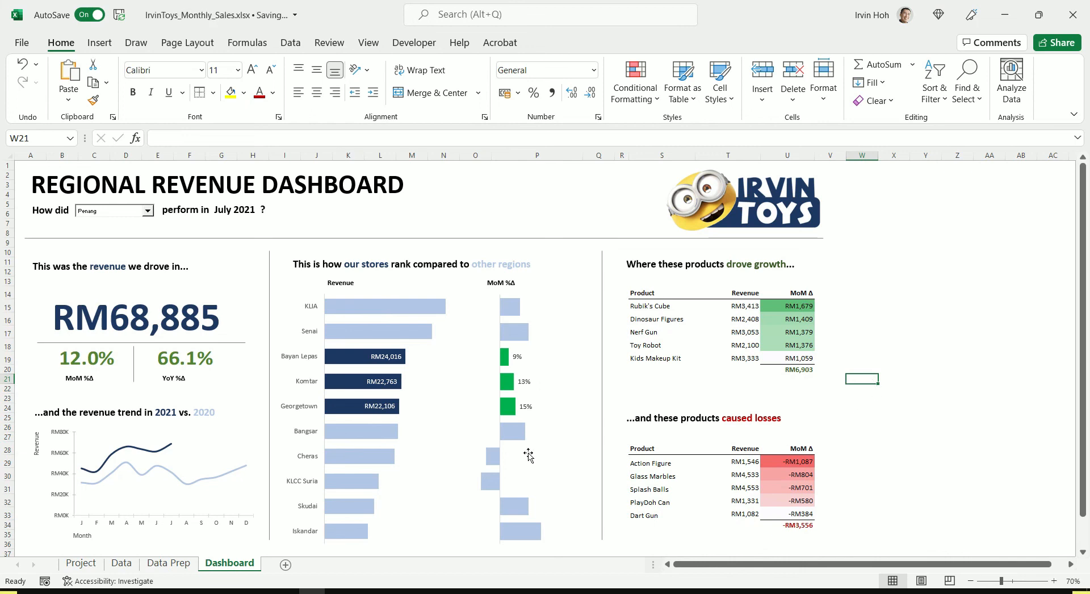
Review the source records on the Data sheet and the calculations on the Data Prep sheet, and return to the Dashboard sheet.
{"action": "left_click", "coordinate": [134, 565]}
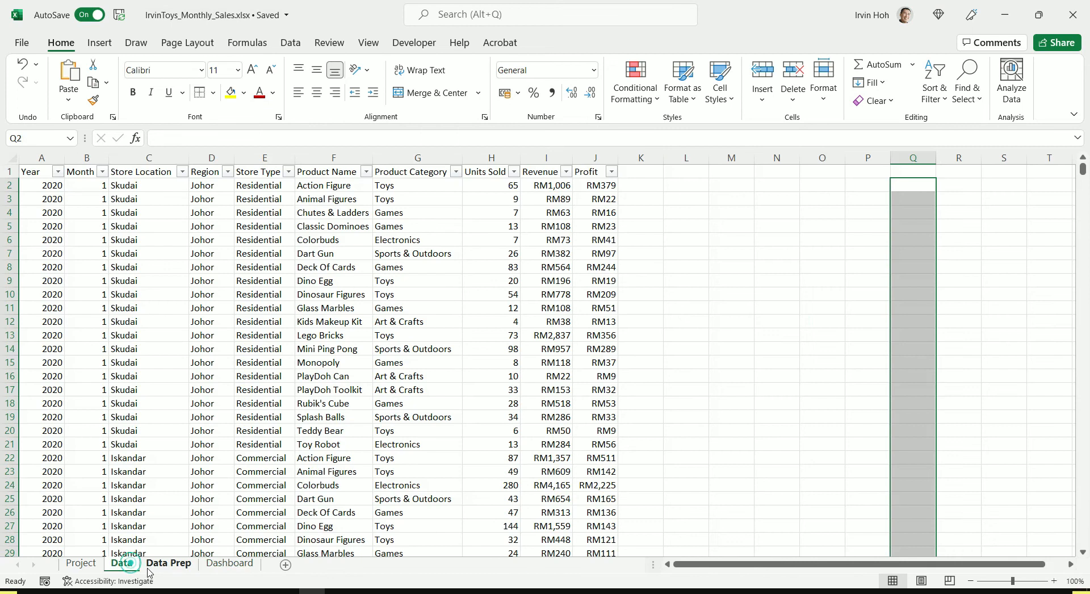
{"action": "left_click", "coordinate": [263, 457]}
{"action": "left_click", "coordinate": [185, 562]}
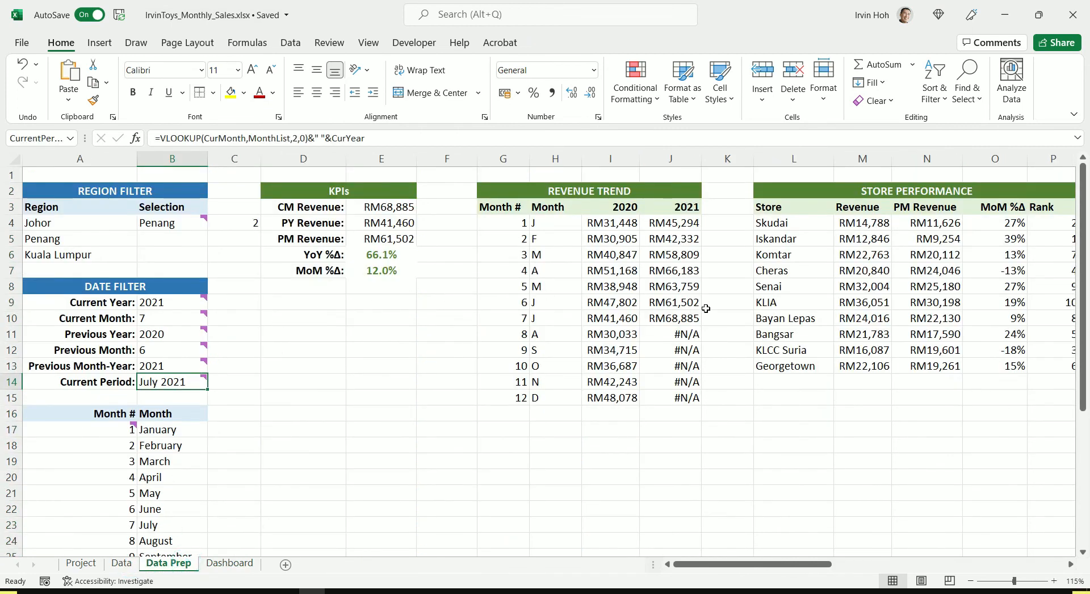
{"action": "left_click", "coordinate": [239, 566]}
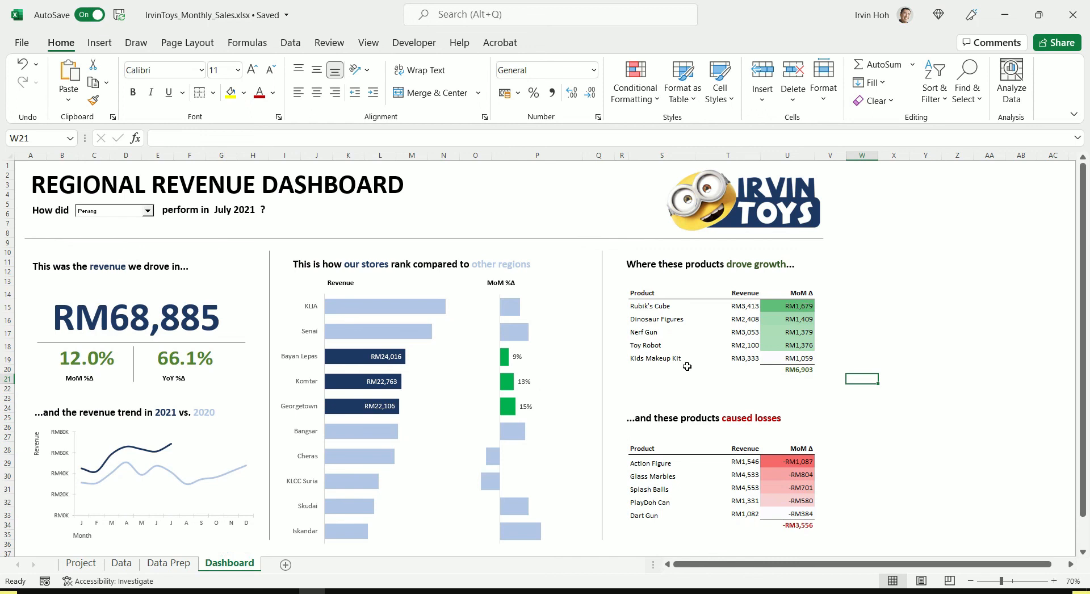